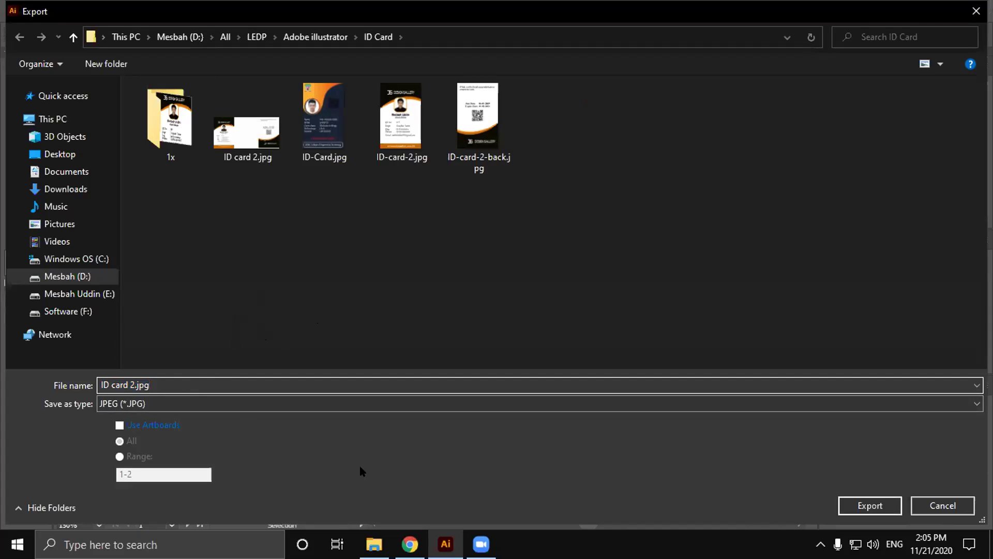
- Export only artboard 1 of the ID card as a JPEG, using artboards with range 1 and accepting the CMYK, maximum-quality, 300 ppi options
left_click(166, 402)
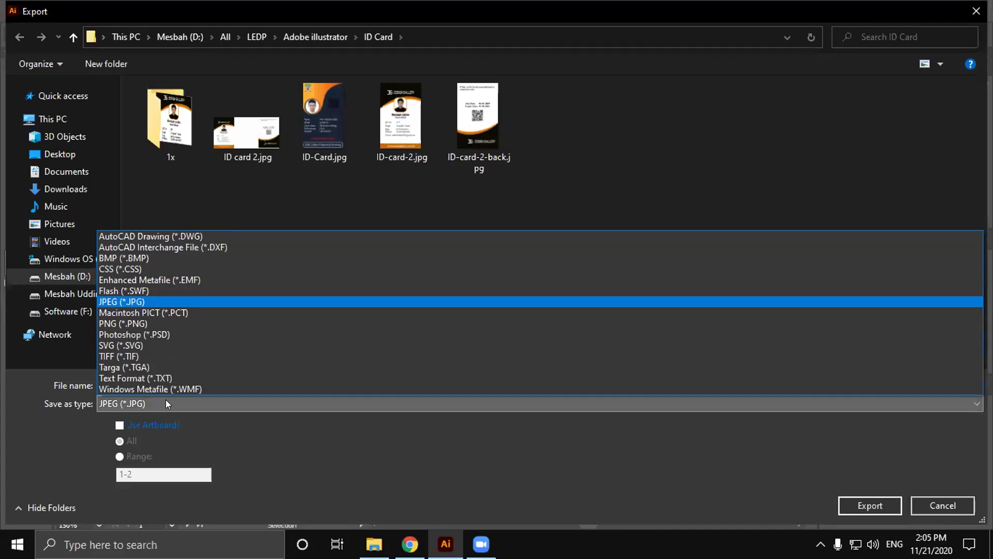
left_click(154, 439)
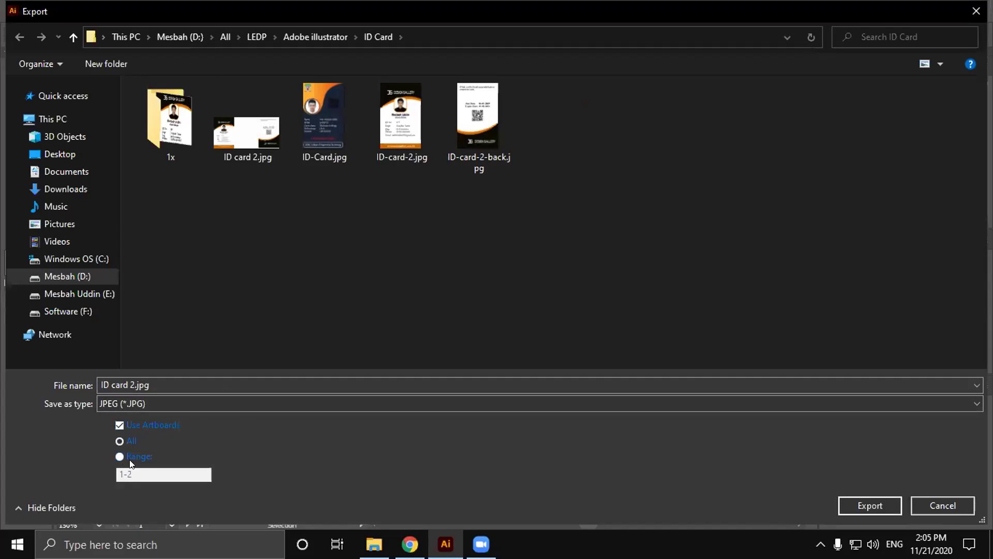
left_click(121, 457)
left_click(134, 472)
key("BackSpace")
key("BackSpace")
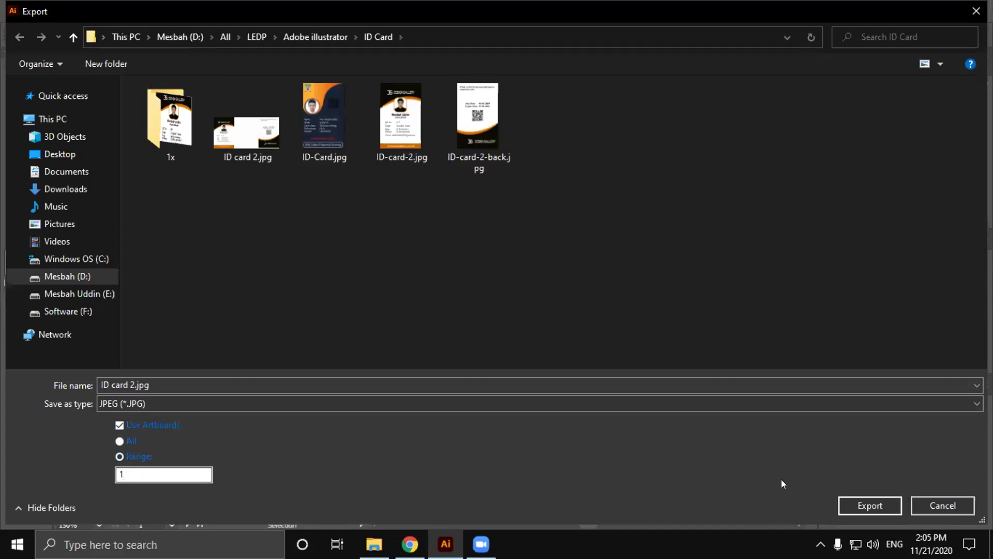
left_click(862, 511)
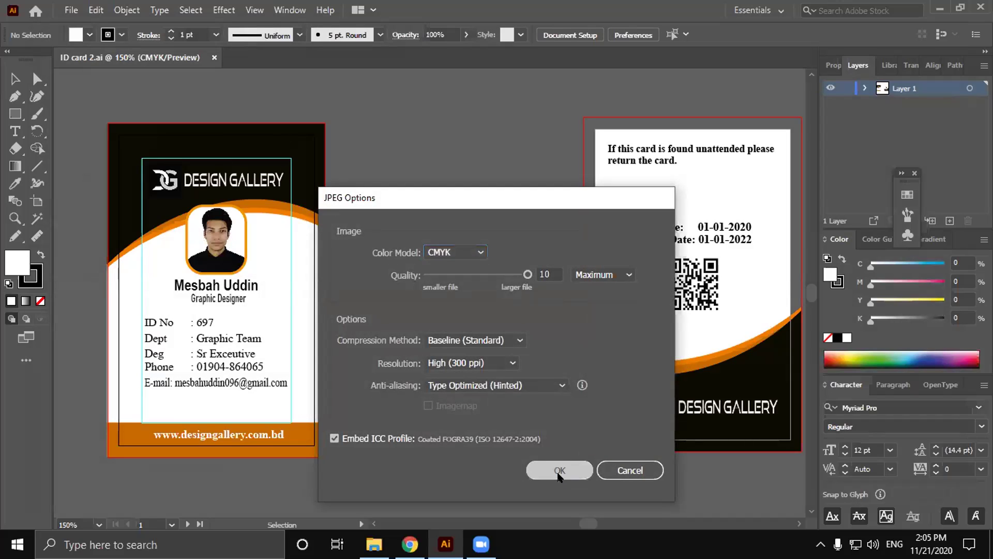
left_click(558, 470)
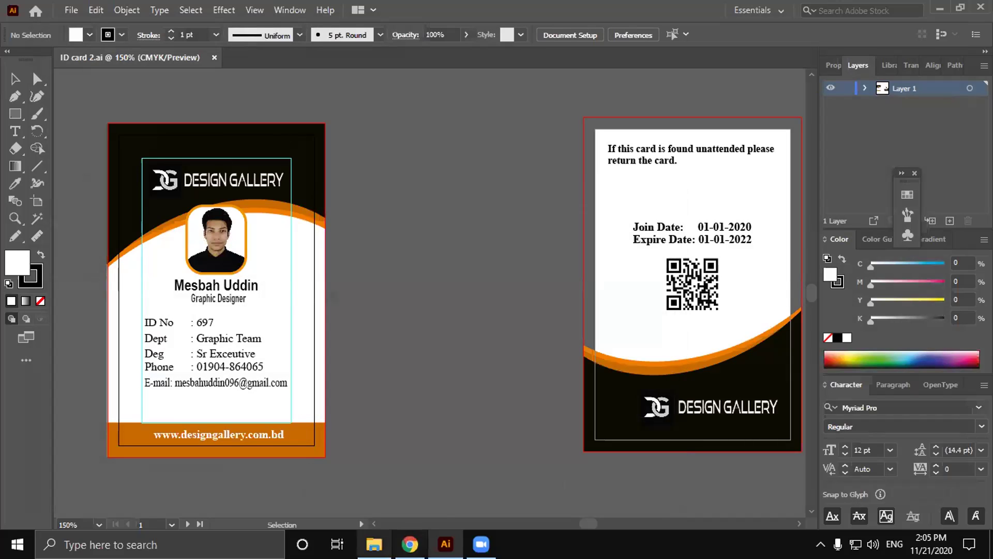
- Preview the exported ID card 2-01.jpg in File Explorer's ID Card folder and close the window
left_click(374, 543)
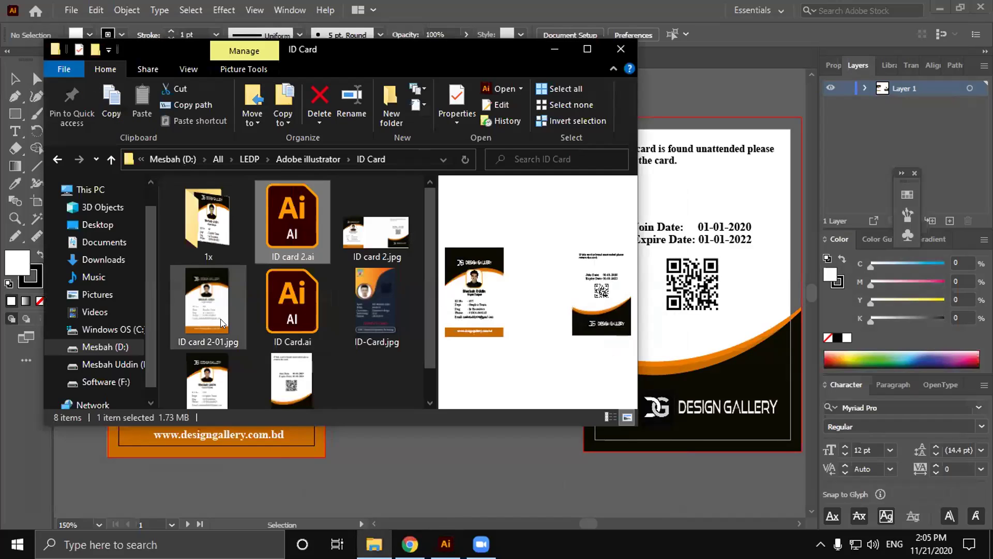
left_click(222, 324)
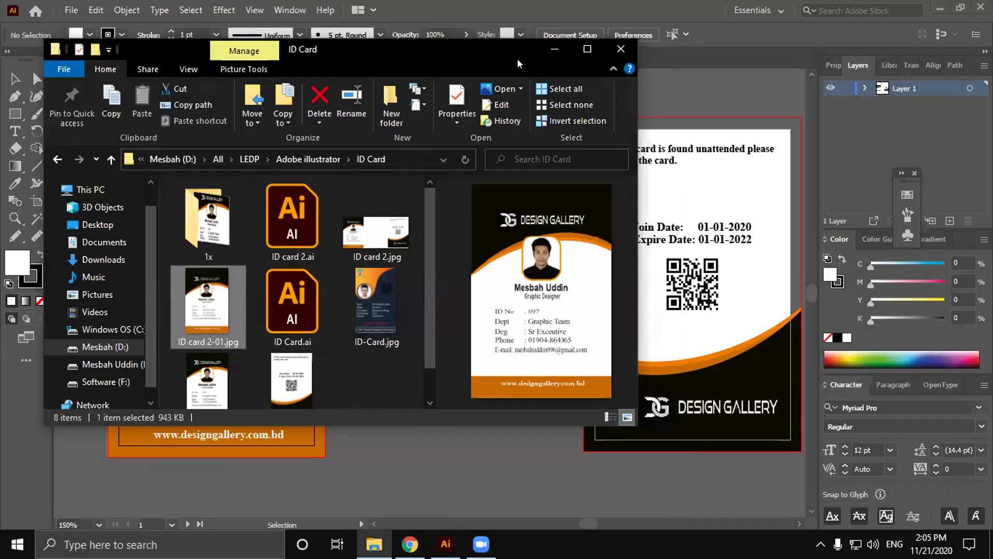
left_click(620, 49)
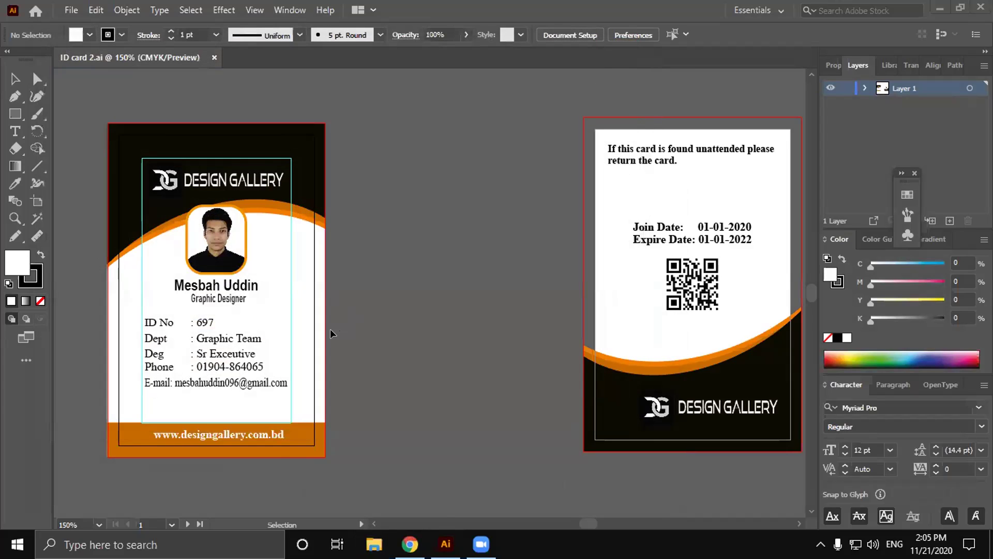
- Start a Save for Web (Legacy) export of the card front and set the image width to 500 px
left_click(71, 10)
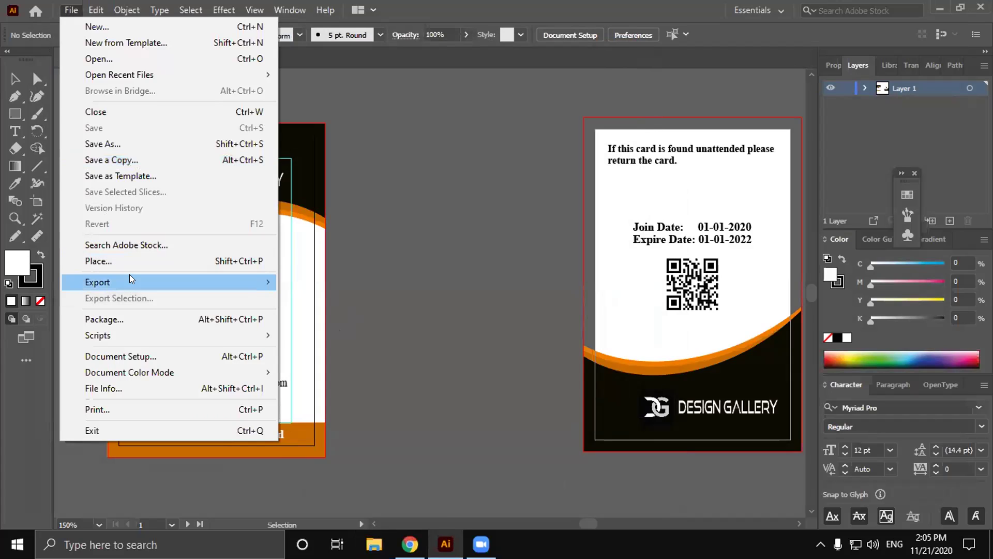
mouse_move(131, 282)
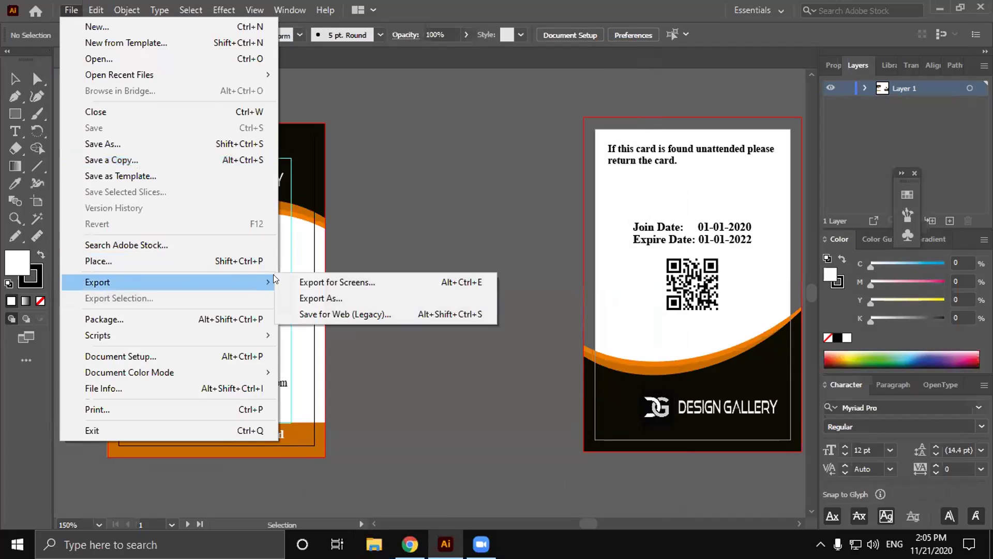
left_click(316, 312)
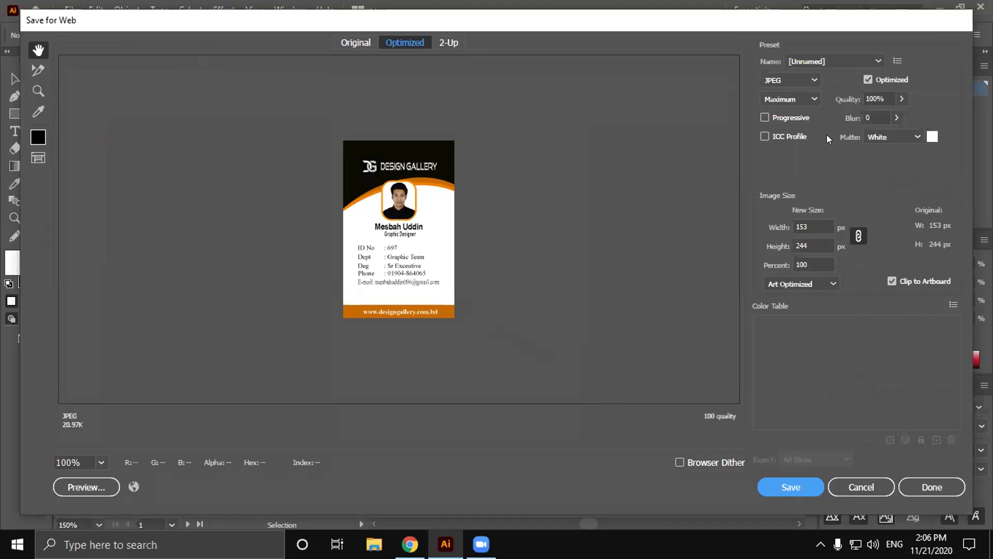
left_click(816, 221)
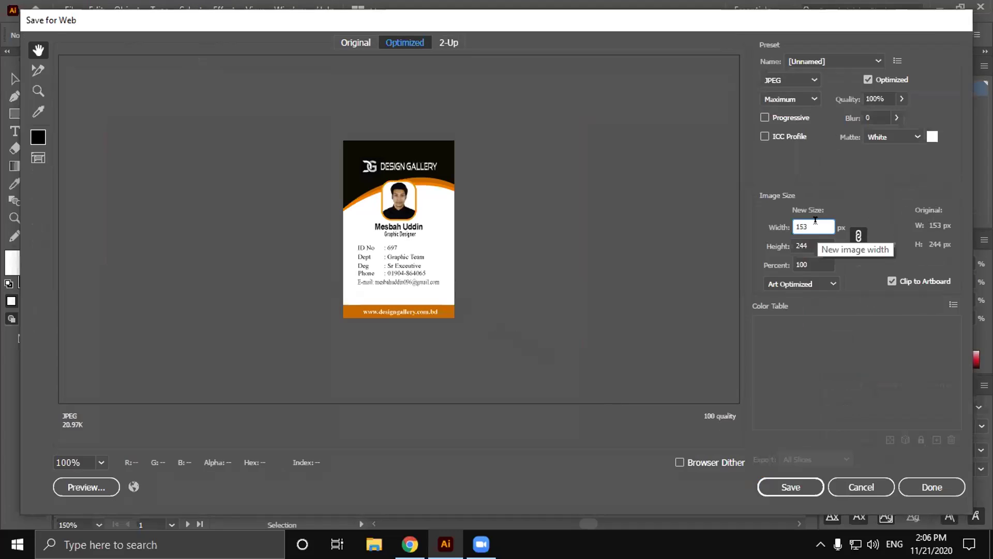
key("BackSpace")
key("BackSpace")
key("BackSpace")
type("500")
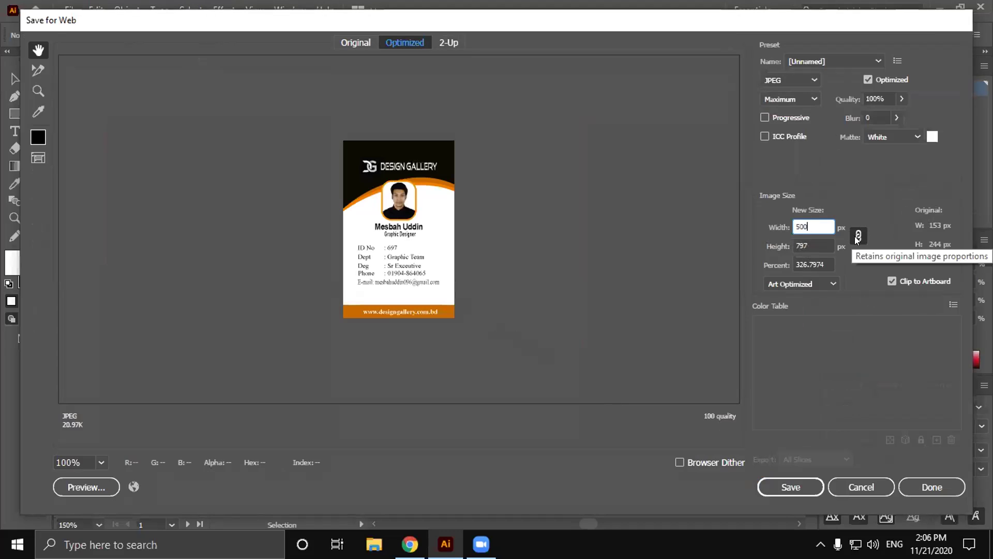
- Save the optimized JPEG under the file name 1 in the ID Card folder
left_click(794, 483)
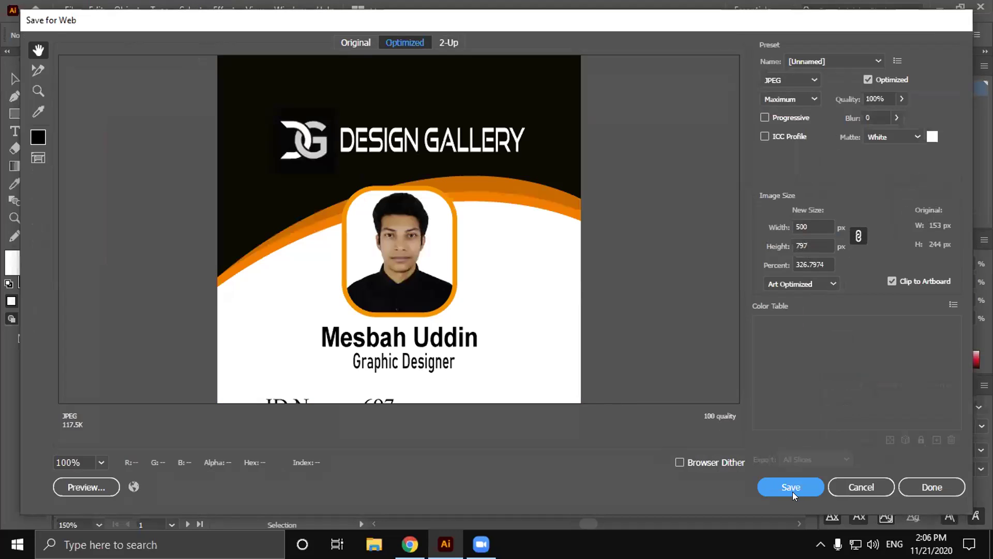
left_click(791, 489)
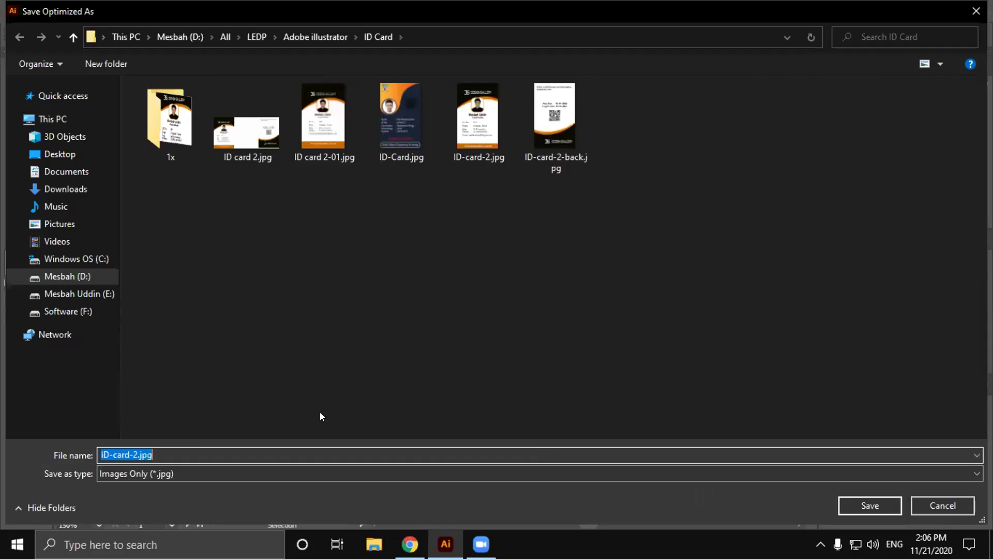
type("1")
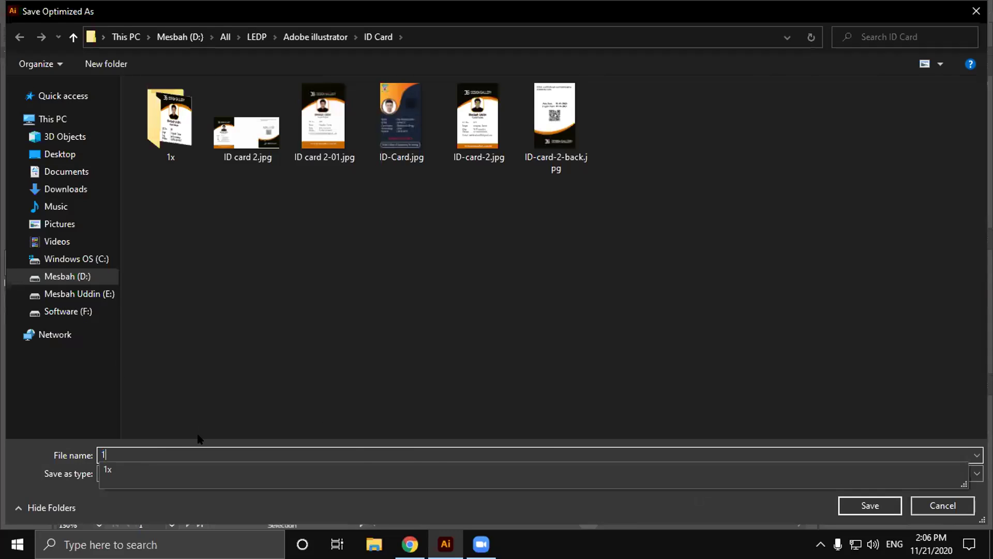
left_click(864, 501)
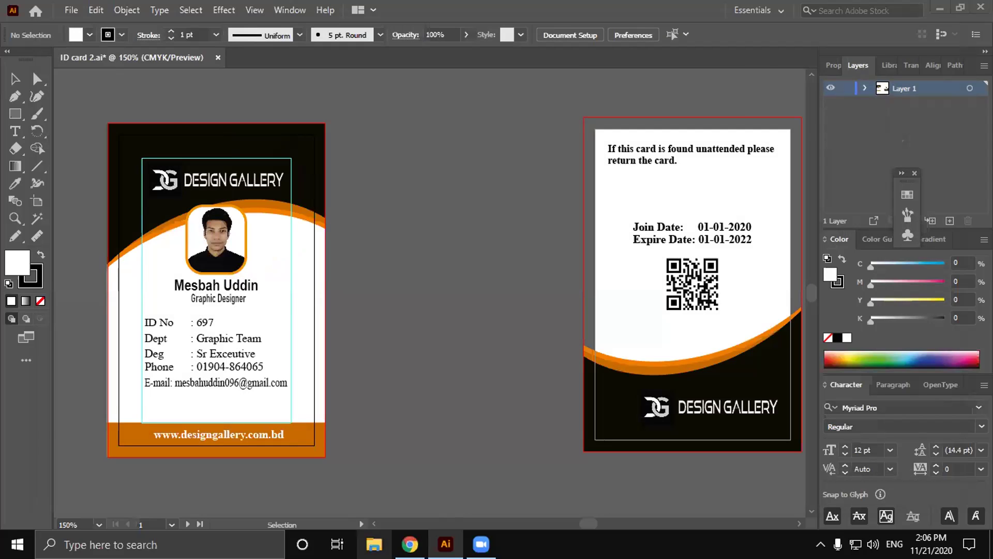
- Browse in File Explorer to the ID Card folder inside LEDP's Adobe illustrator folder, preview 1.jpg, and close the window
left_click(374, 544)
left_click(106, 376)
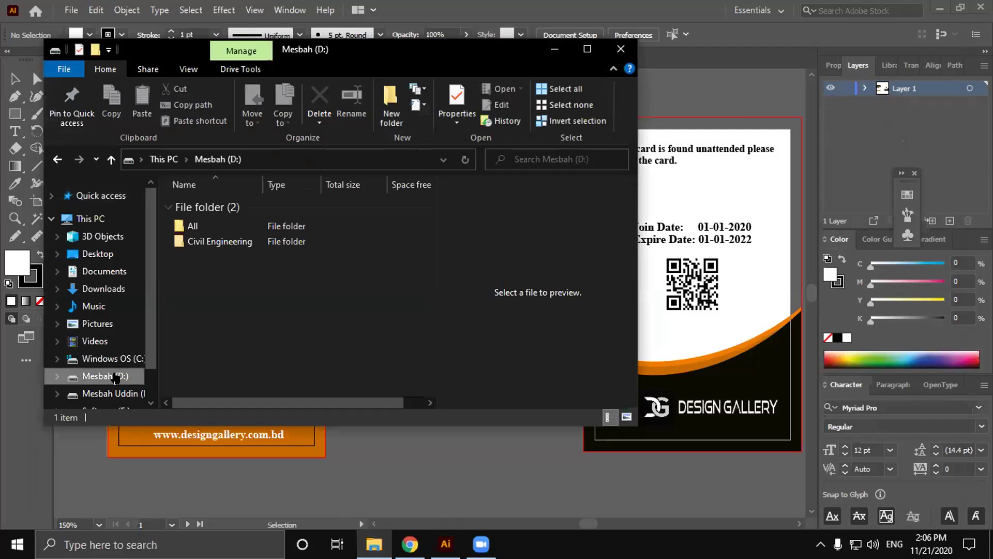
left_click(223, 223)
double_click(223, 221)
double_click(228, 205)
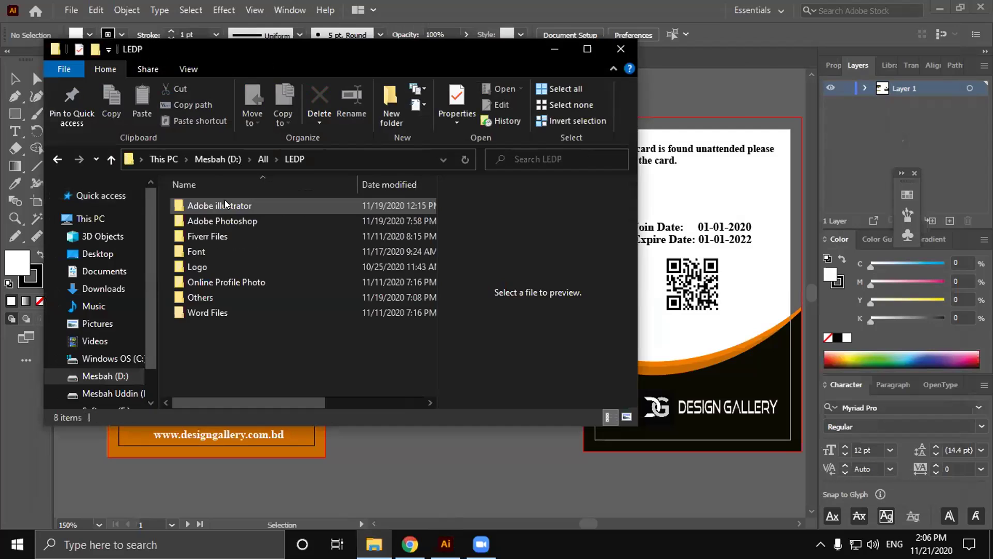
double_click(228, 206)
double_click(227, 206)
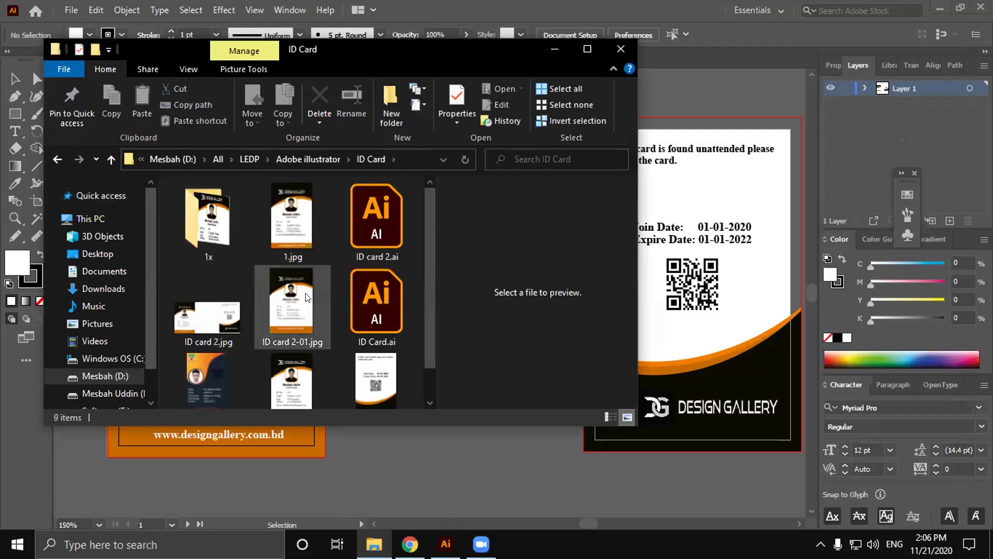
left_click(282, 243)
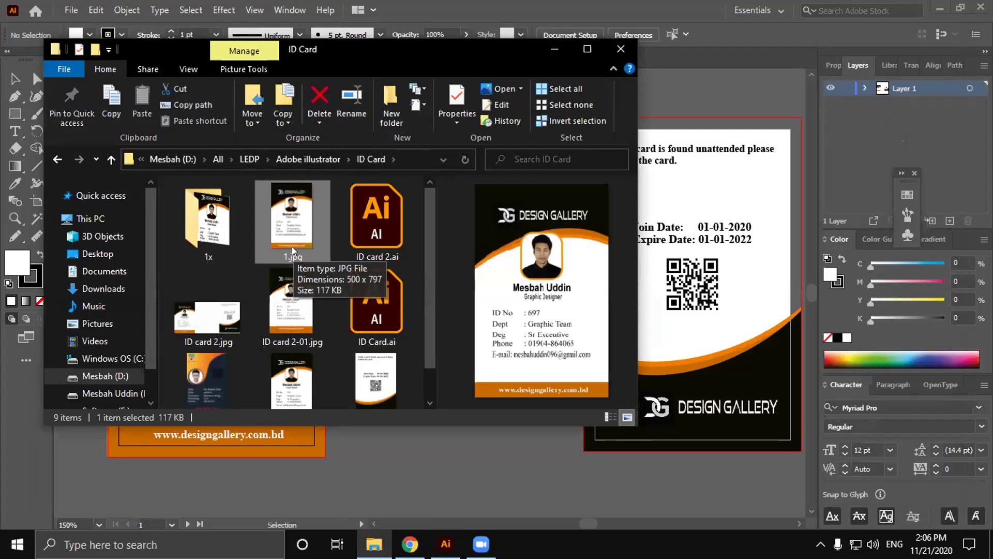
left_click(620, 49)
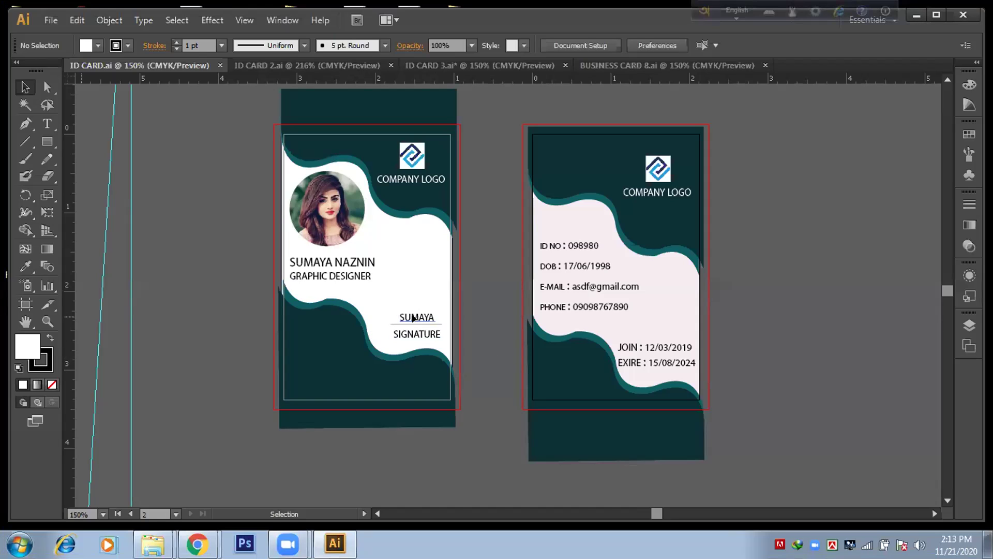
- Select the signature text, its line and the SIGNATURE label together on the card front
left_click(414, 318)
left_click(411, 322, "shift")
left_click(412, 334, "shift")
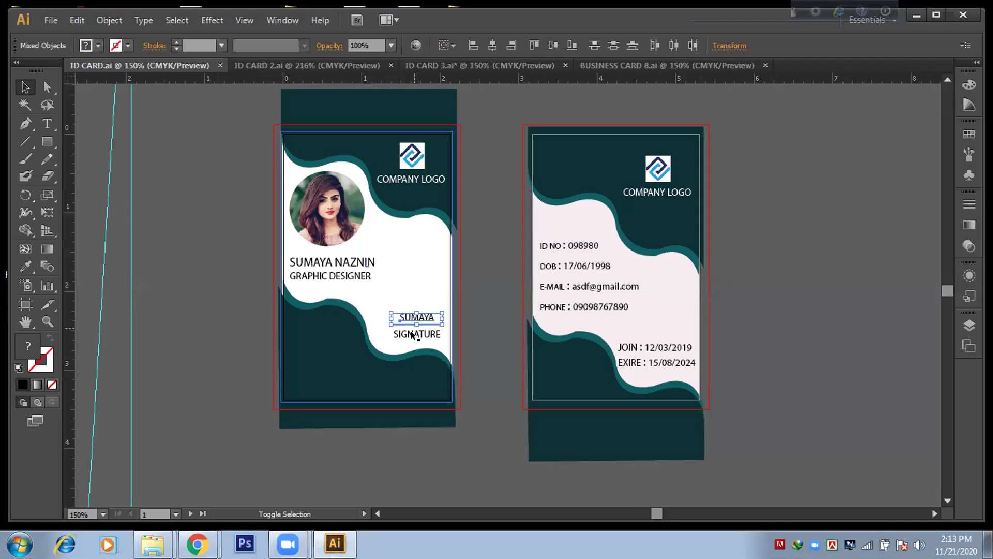
left_click(412, 334, "shift")
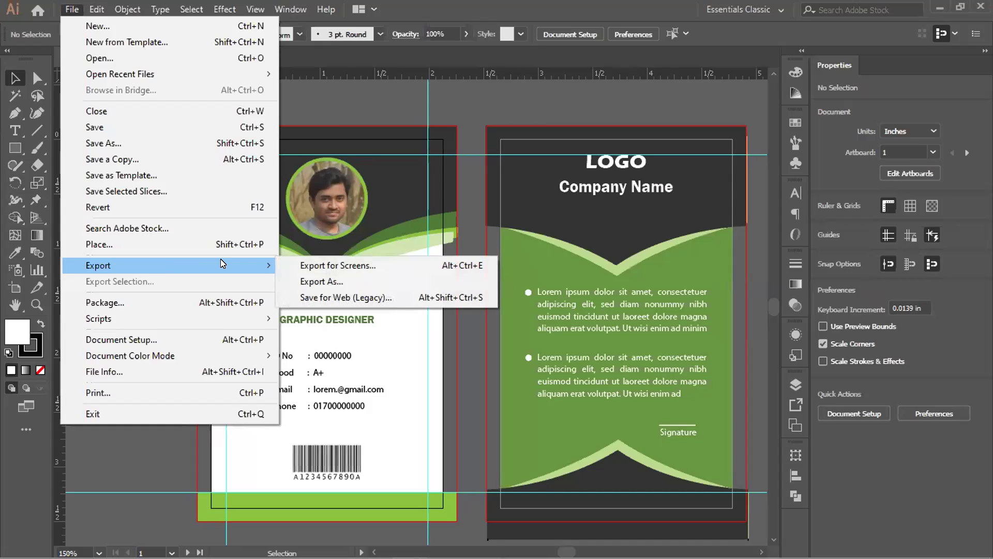
- Start a Save for Web (Legacy) export of the green card's front and set the image width to 720 px
left_click(329, 282)
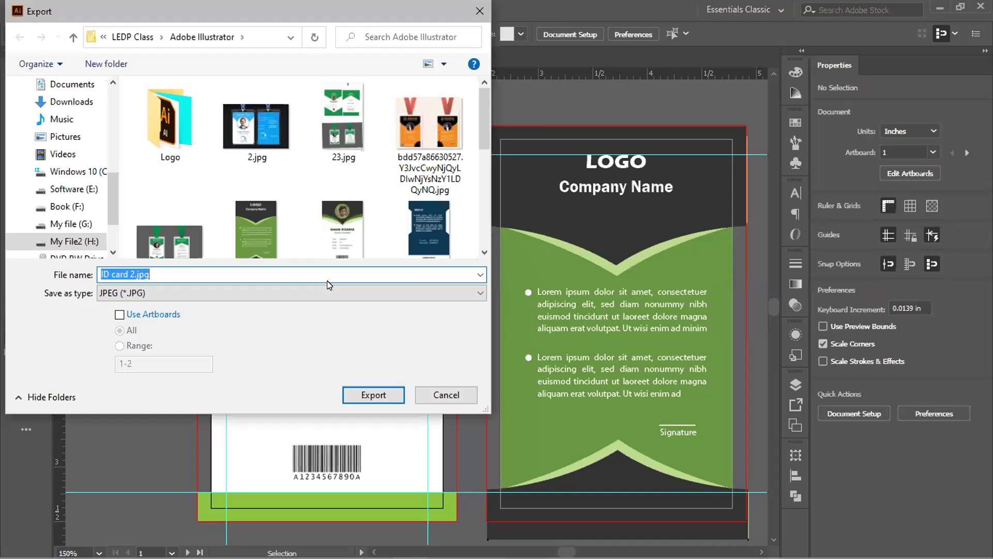
left_click(427, 394)
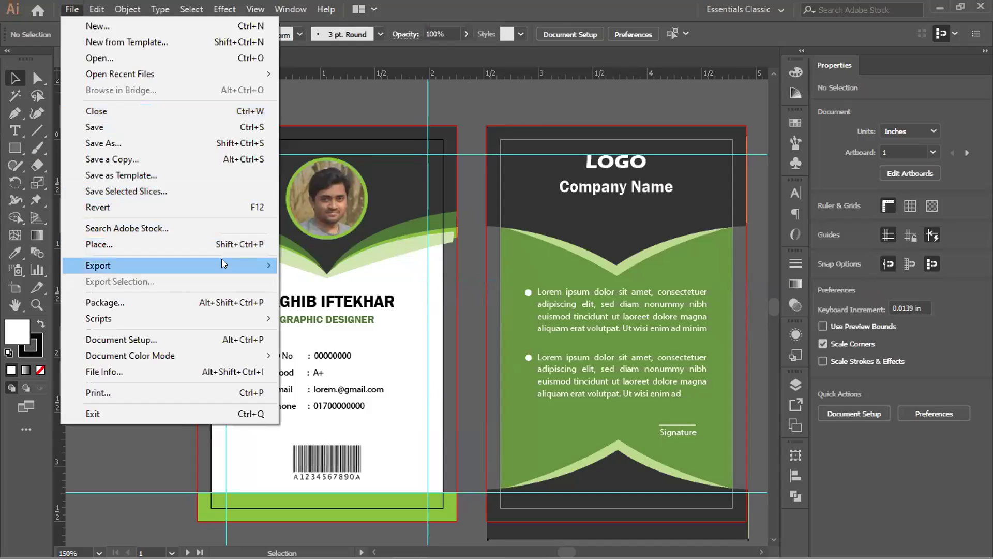
mouse_move(274, 266)
left_click(311, 296)
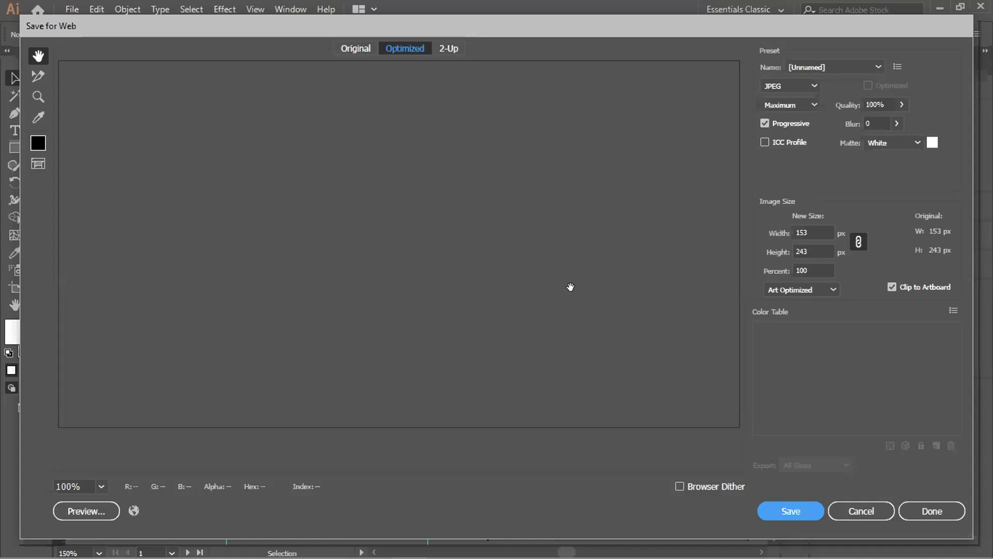
double_click(808, 232)
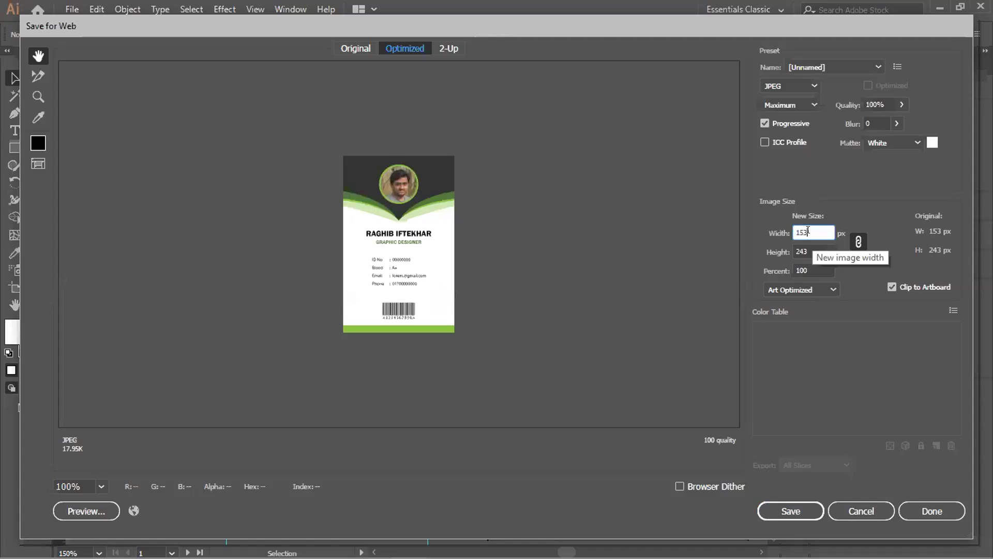
type("6")
key("BackSpace")
type("720")
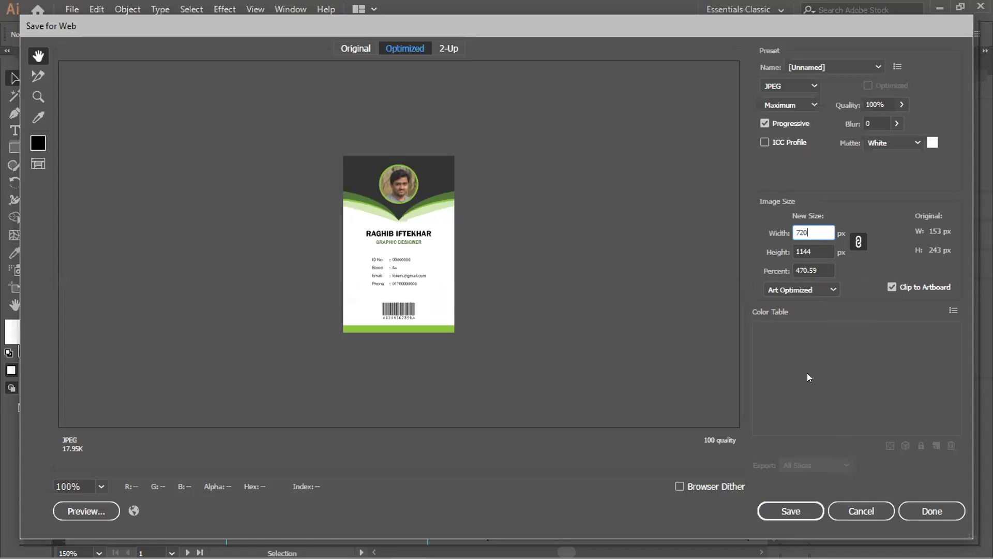
- Check the resized card preview and enter gff as the file name for saving the optimized JPEG
left_click(796, 509)
left_click(794, 513)
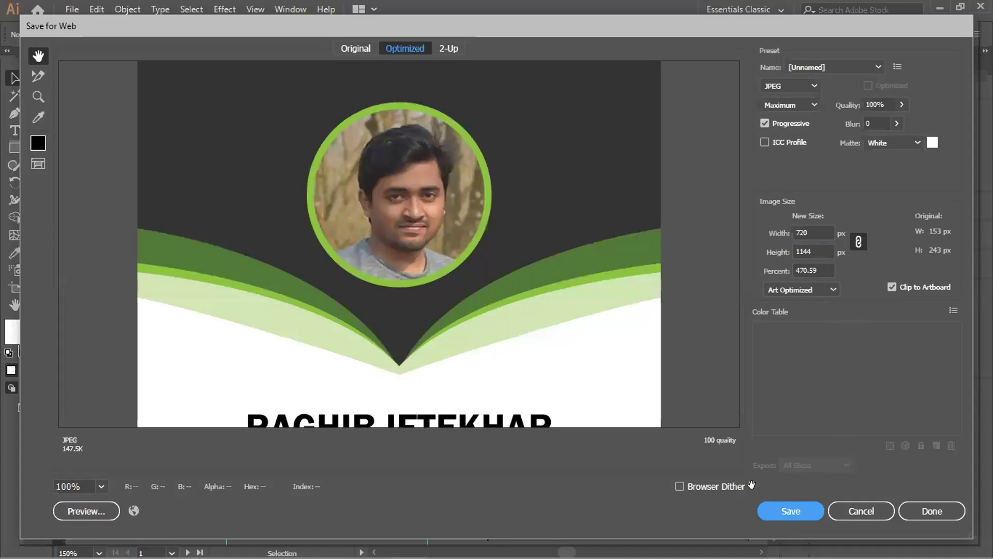
left_click_drag(391, 431, 483, 310)
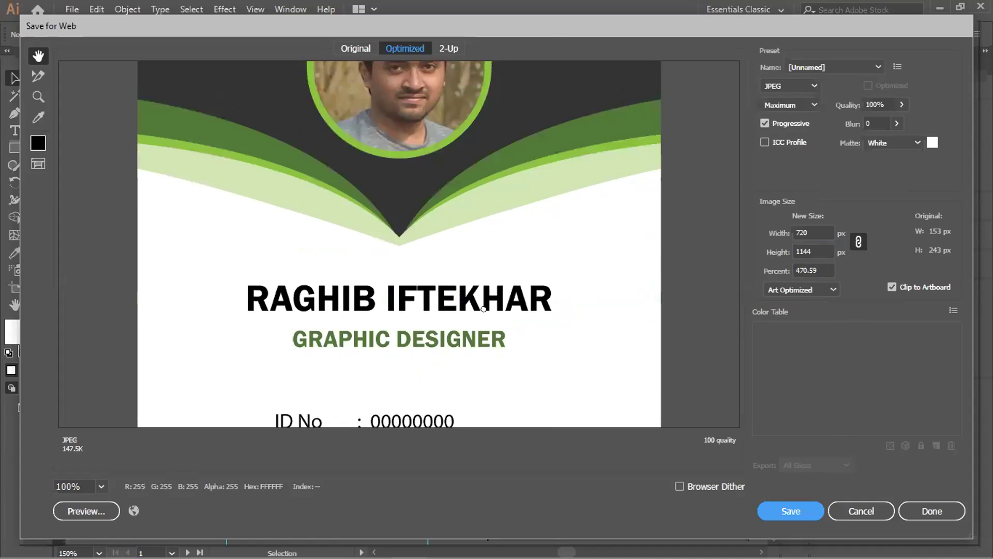
left_click(805, 514)
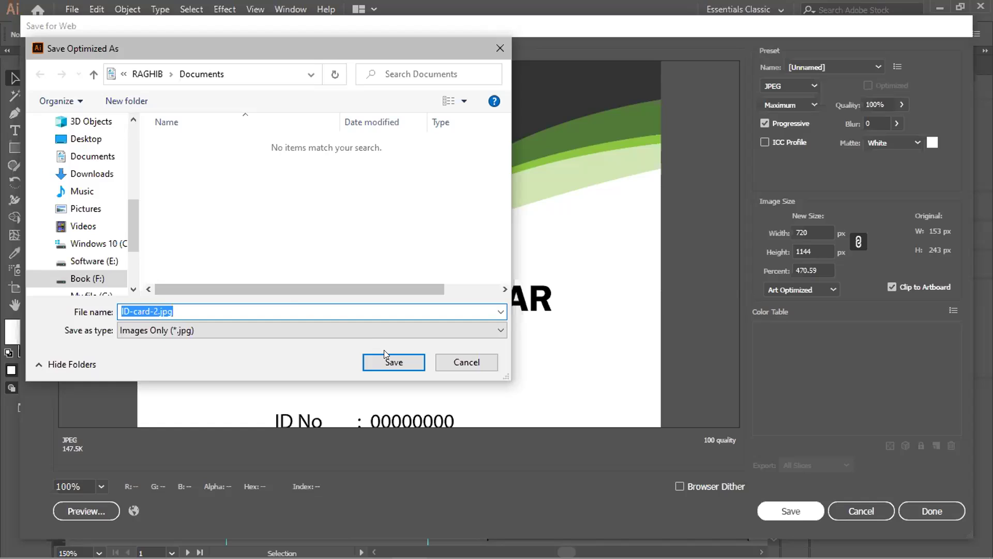
type("gff")
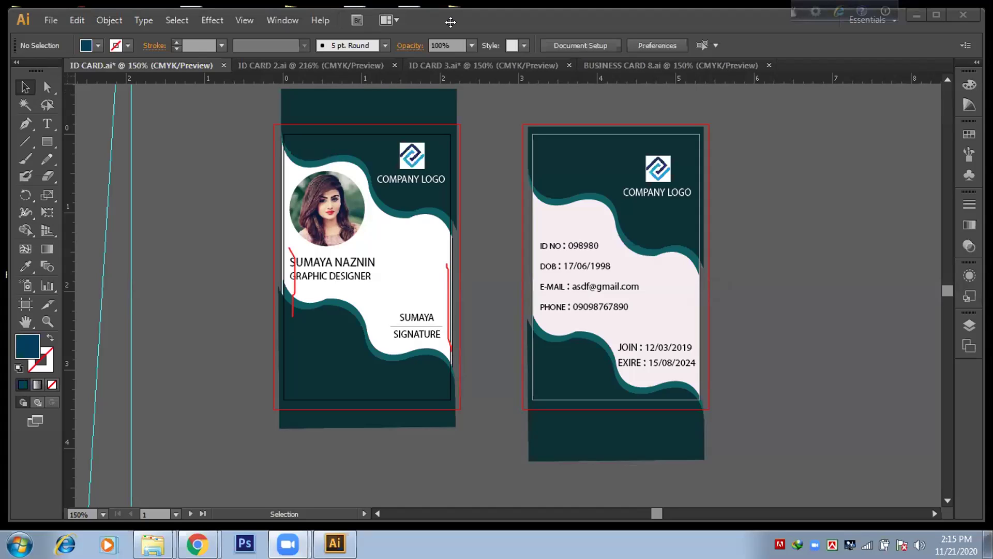
- Review the ID card design in ID CARD 2.ai and the student card in ID CARD 3.ai
left_click(305, 67)
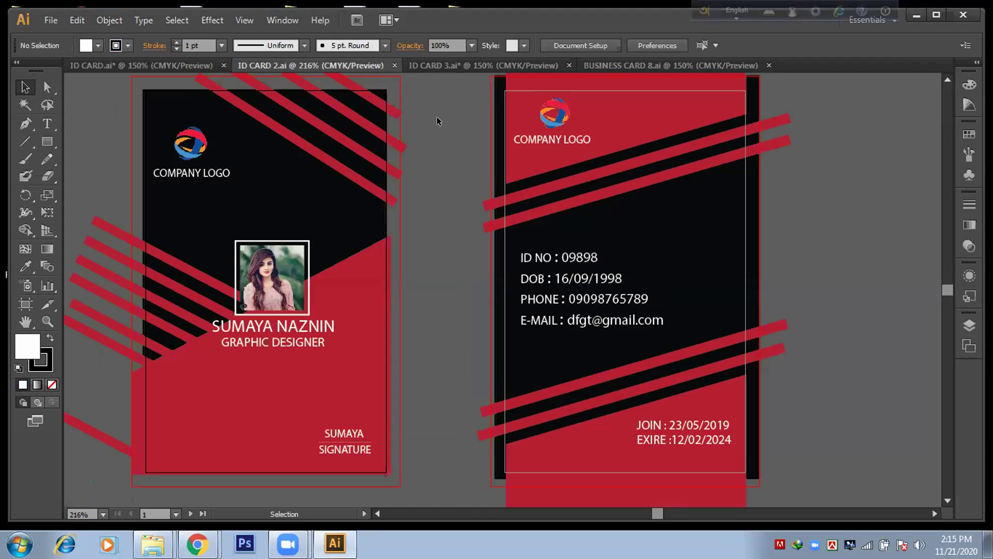
left_click(455, 64)
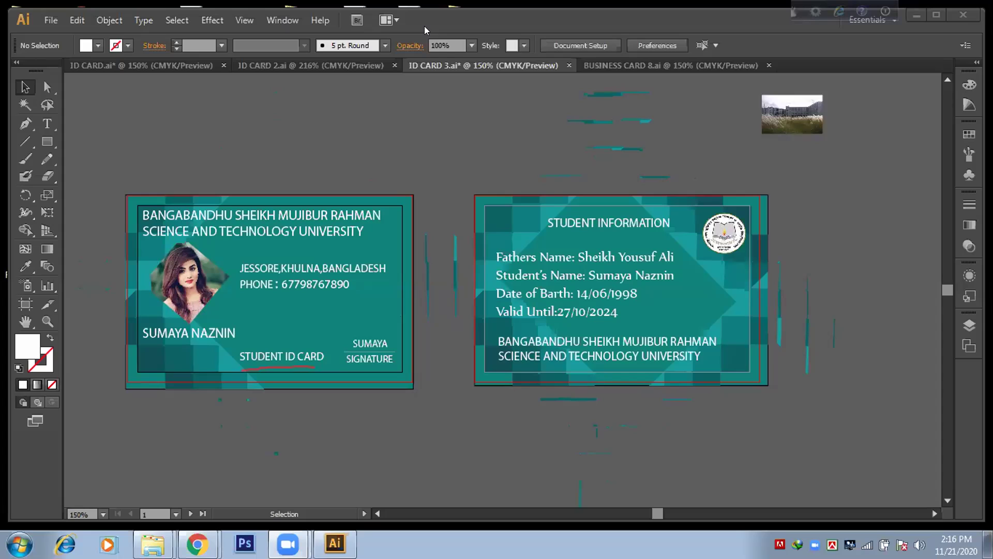
- Switch to BUSINESS CARD 8.ai and examine the phone, e-mail and address block on the card's front up close
left_click(643, 65)
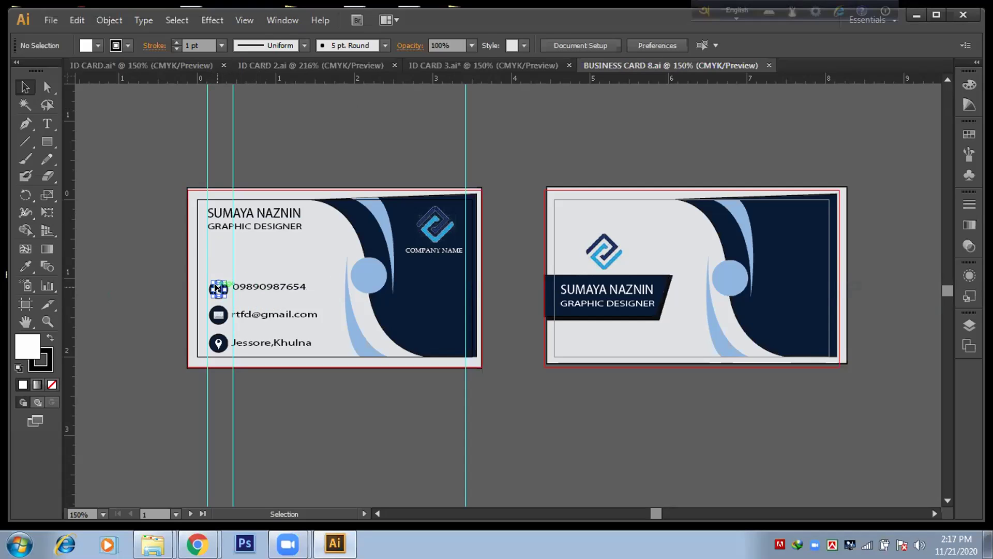
left_click(216, 289)
left_click_drag(207, 288, 239, 271)
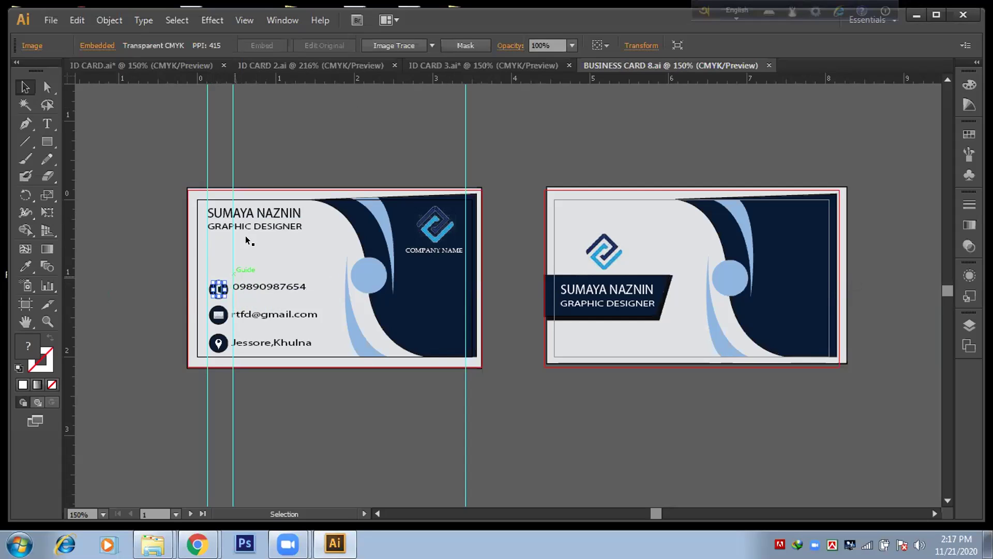
left_click(332, 147)
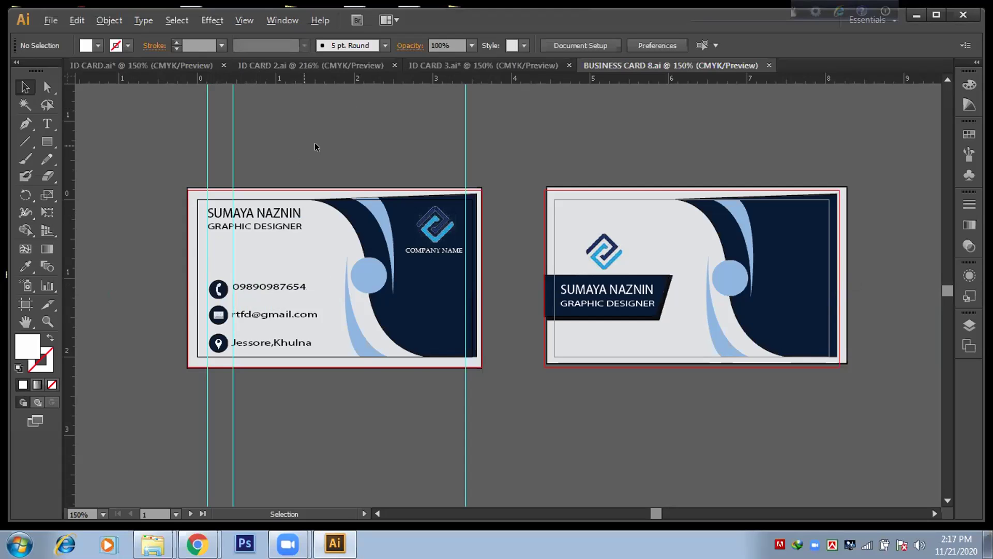
scroll(315, 143, "up", 2)
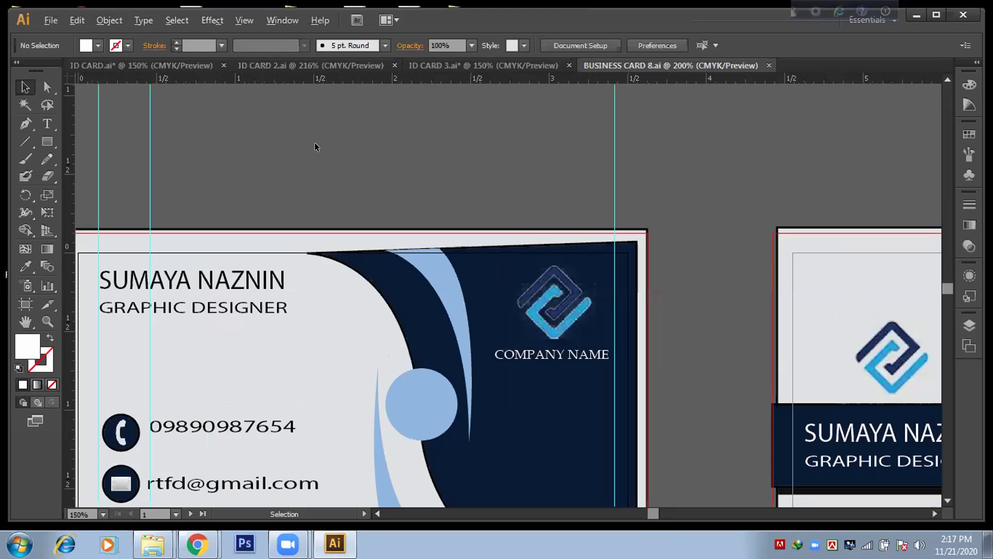
scroll(314, 143, "up", 2)
left_click_drag(279, 408, 520, 195)
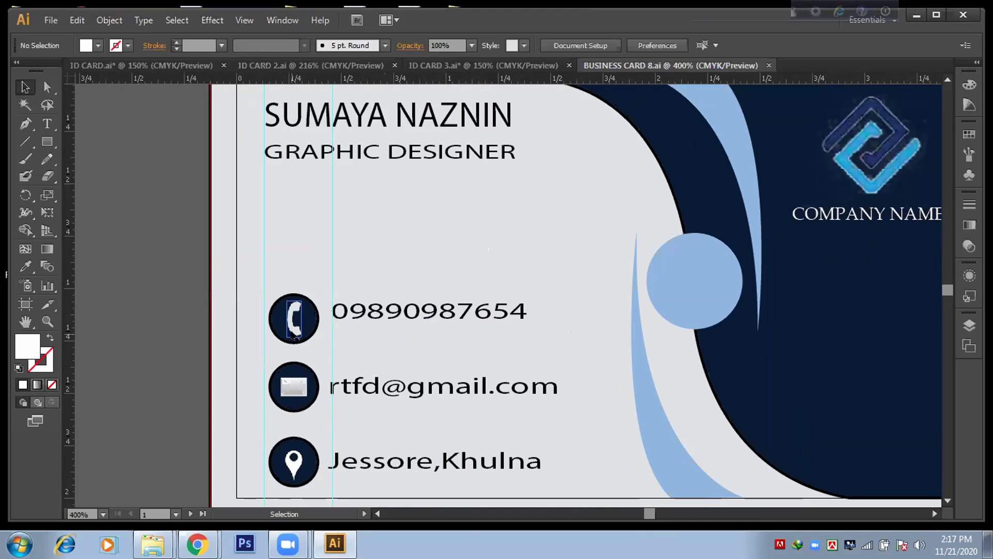
left_click(305, 322)
left_click(274, 331, "shift")
left_click(365, 310, "shift")
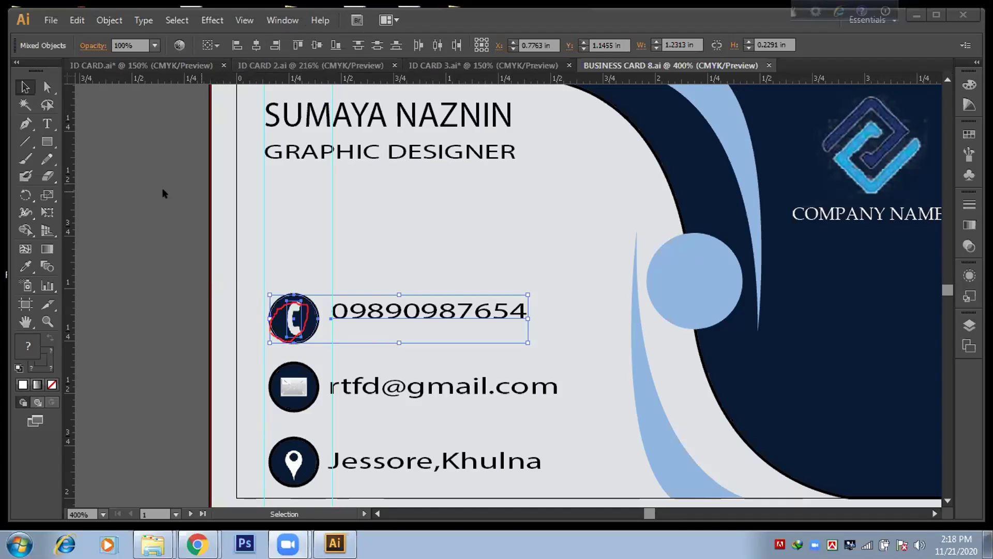
left_click(422, 256)
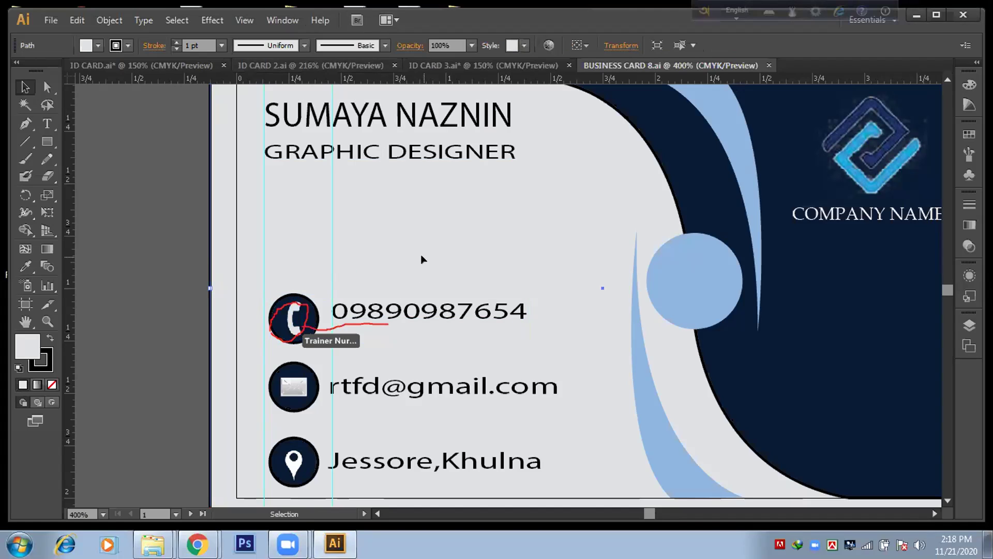
- Centre the phone icon and its dark circle on each other both horizontally and vertically
left_click(294, 325)
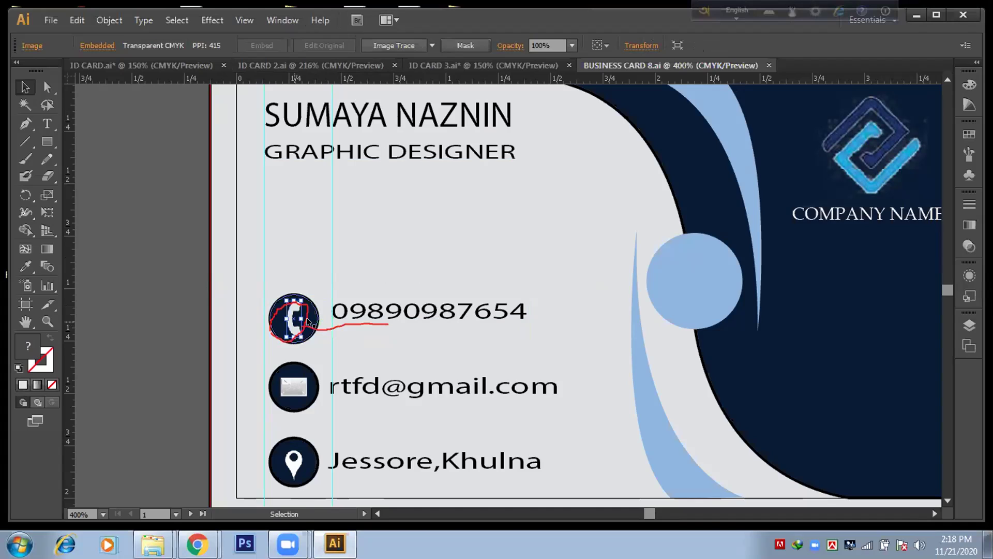
left_click(309, 322, "shift")
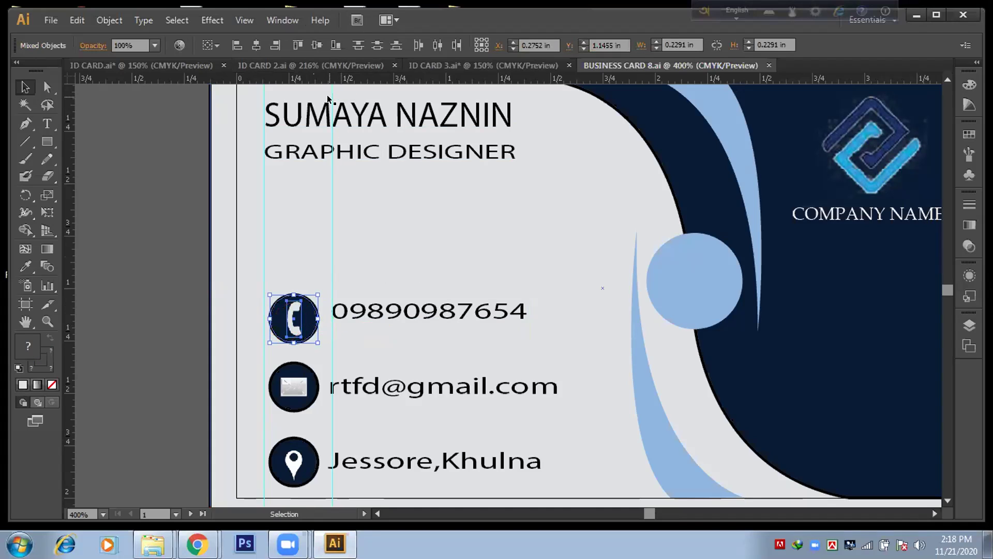
left_click(254, 46)
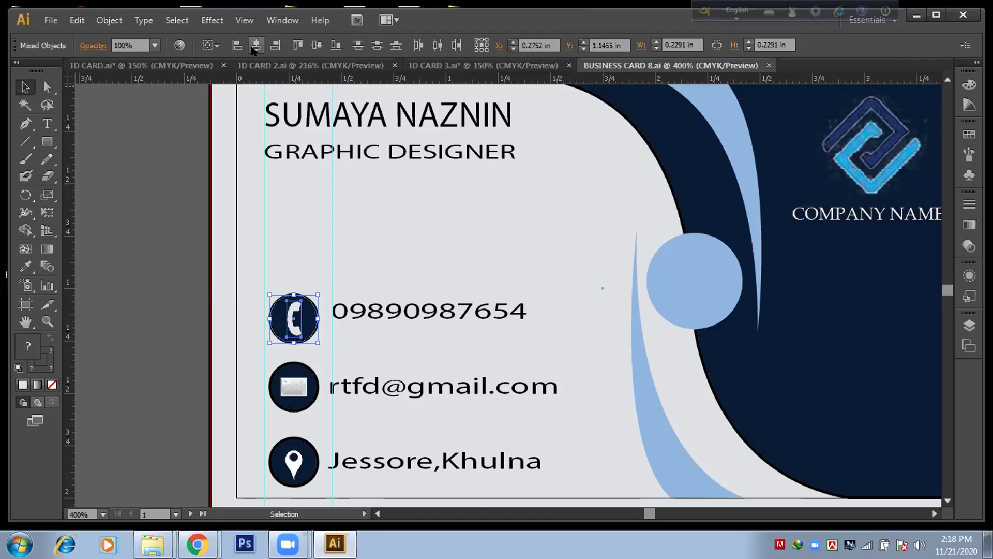
left_click(255, 46)
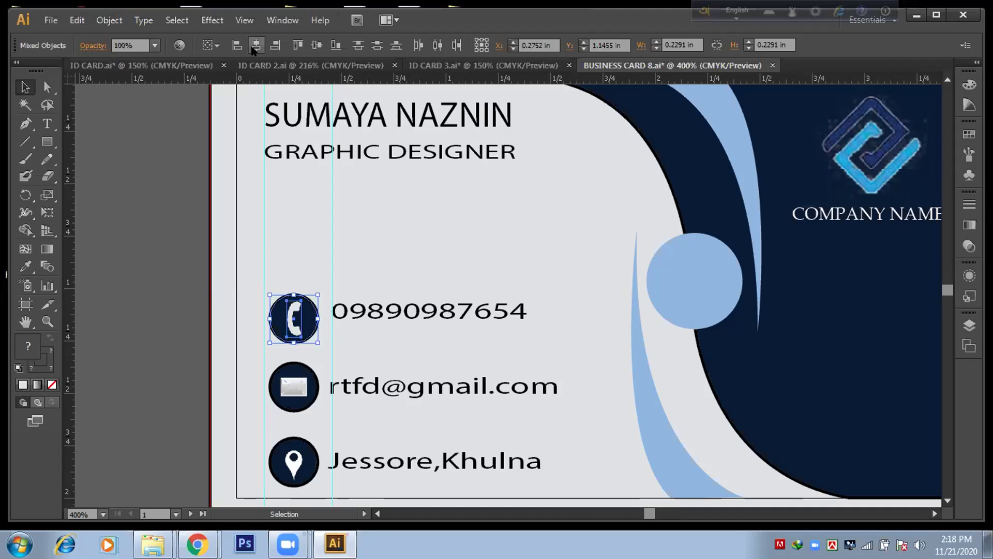
left_click(315, 46)
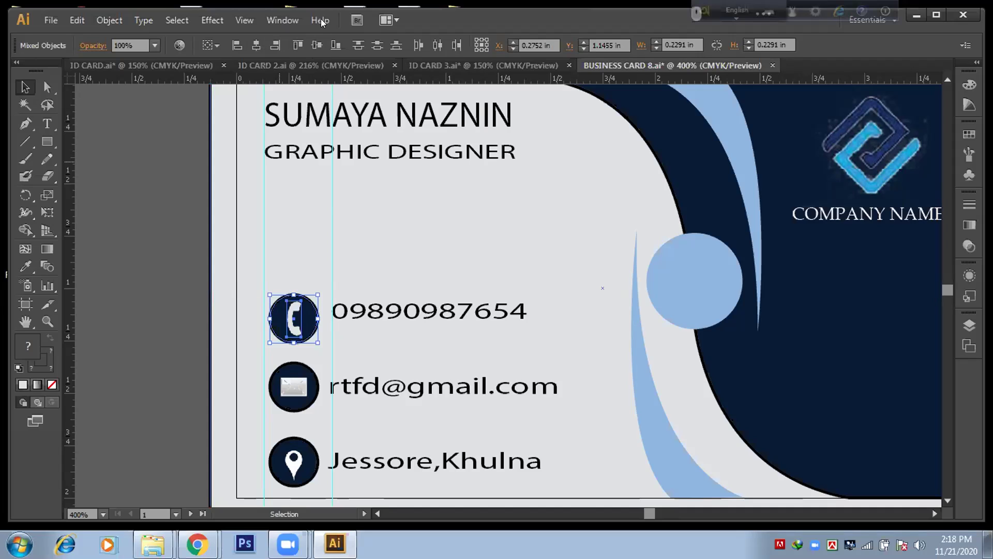
left_click(167, 242)
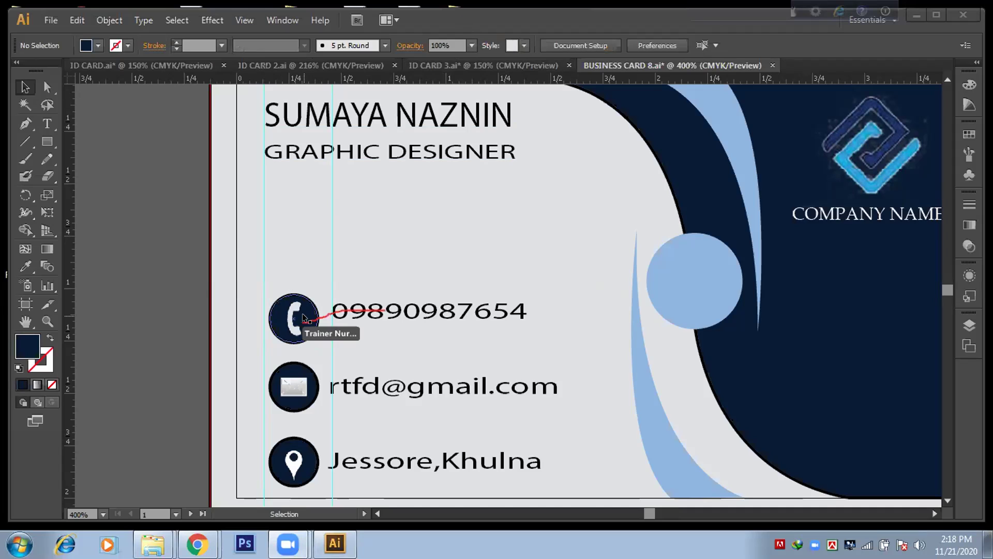
- Group the phone icon, its dark circle and the phone number into one object
left_click(350, 259)
left_click(295, 327, "shift")
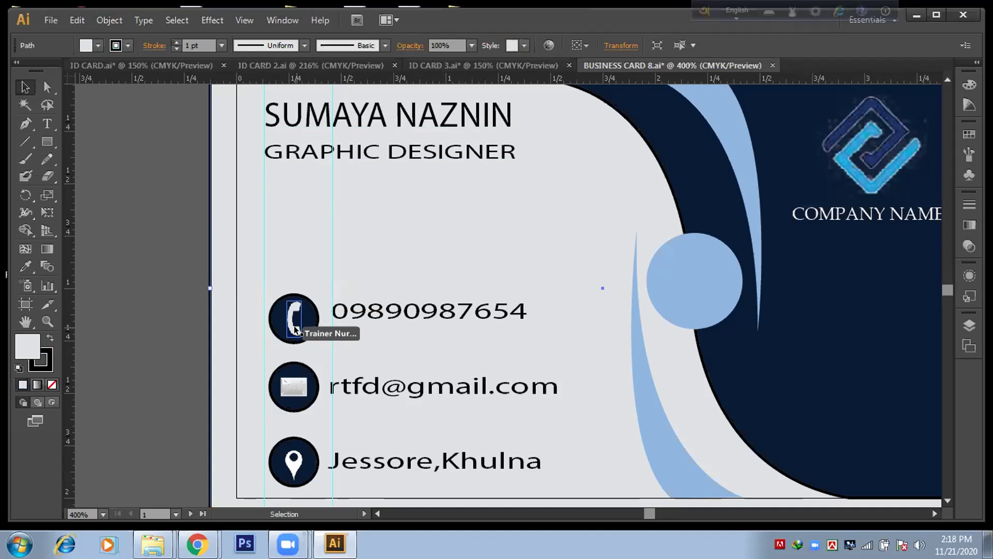
left_click(309, 320, "shift")
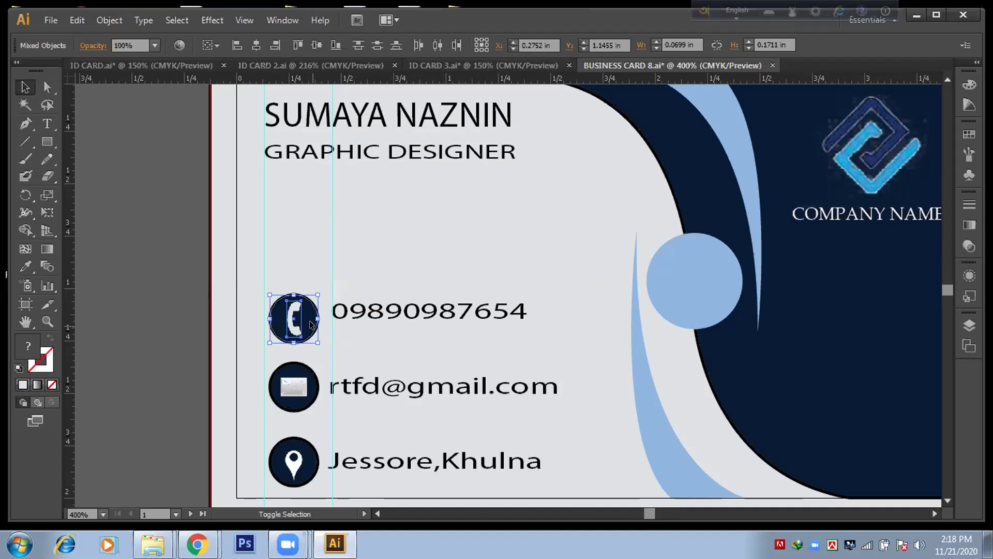
left_click(389, 313, "shift")
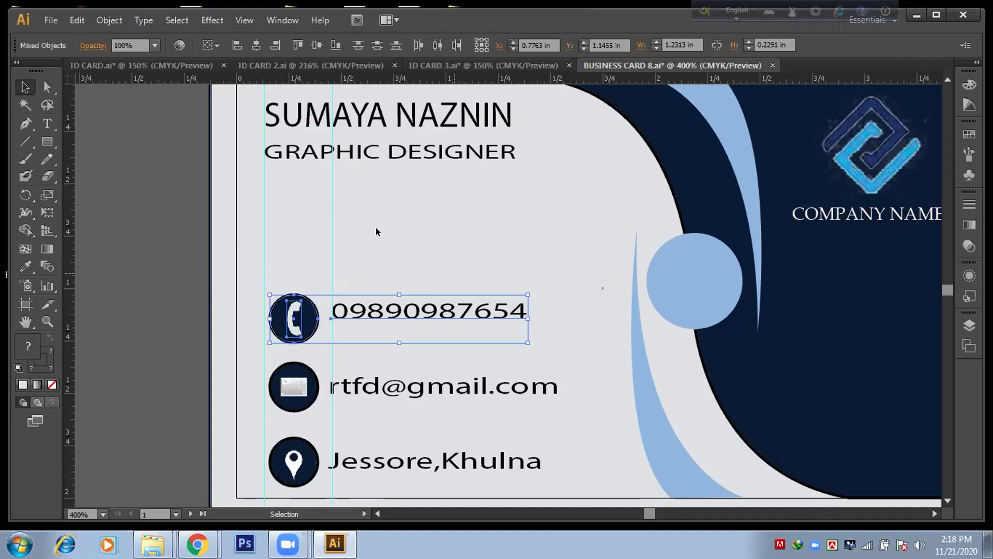
right_click(454, 274)
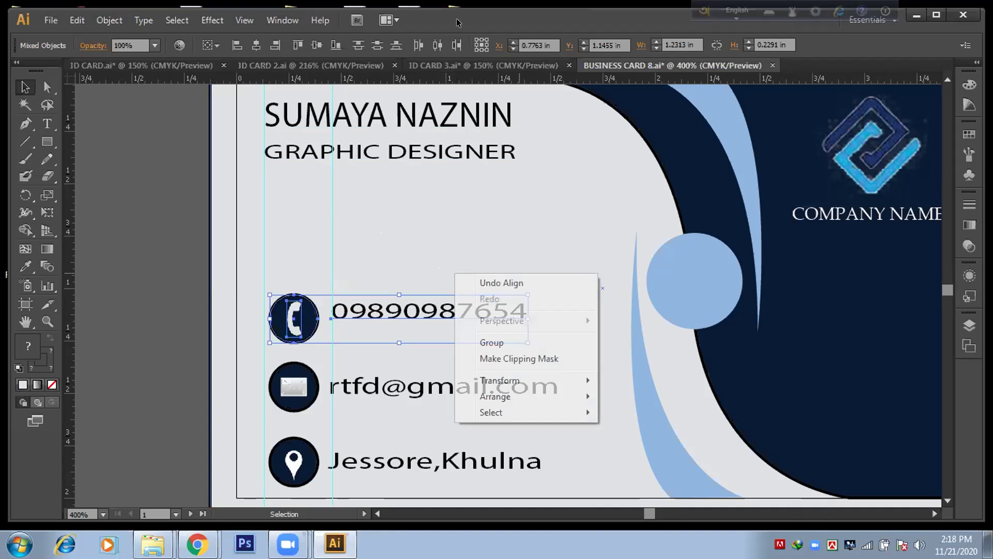
left_click(492, 343)
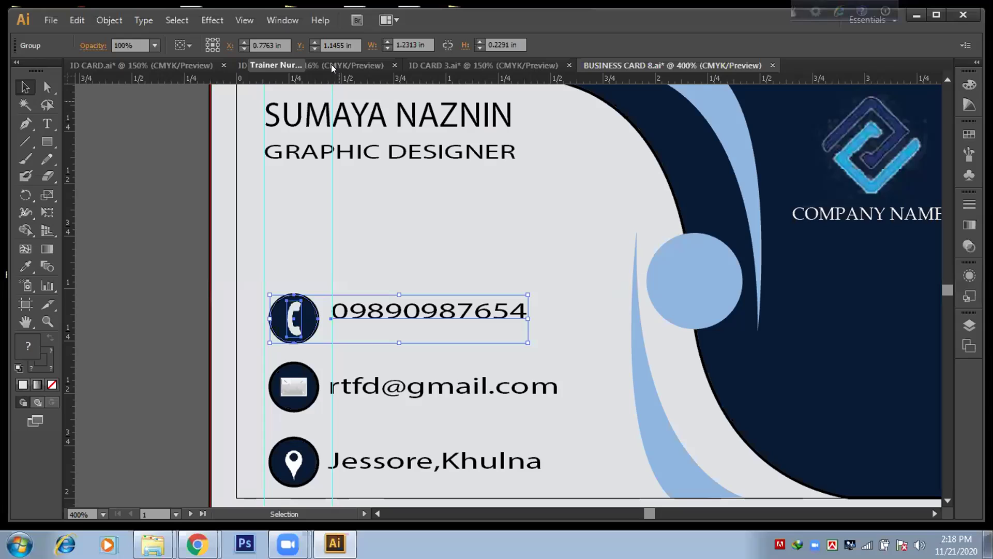
left_click(163, 138)
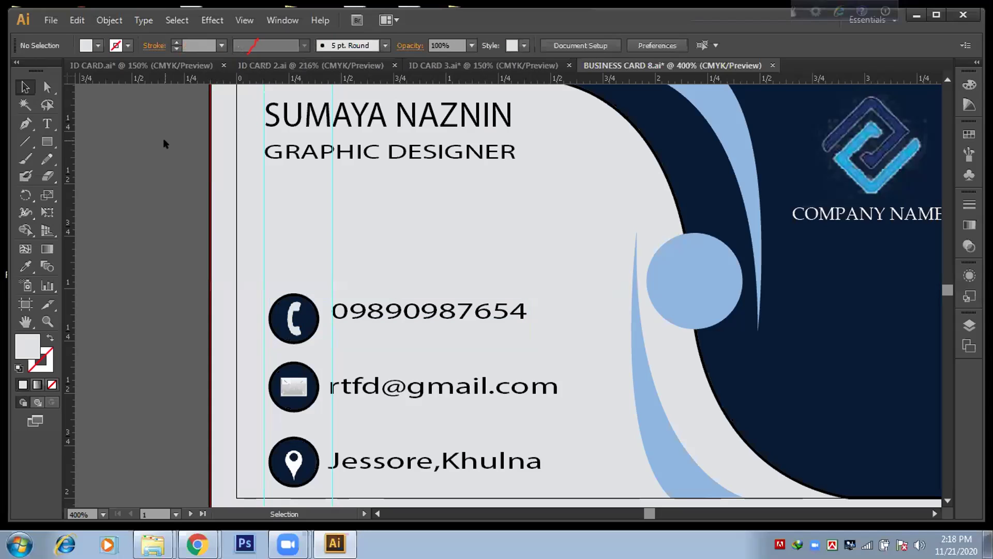
- Ungroup the phone contact line made of icon, circle and number
left_click(288, 330)
left_click(306, 231)
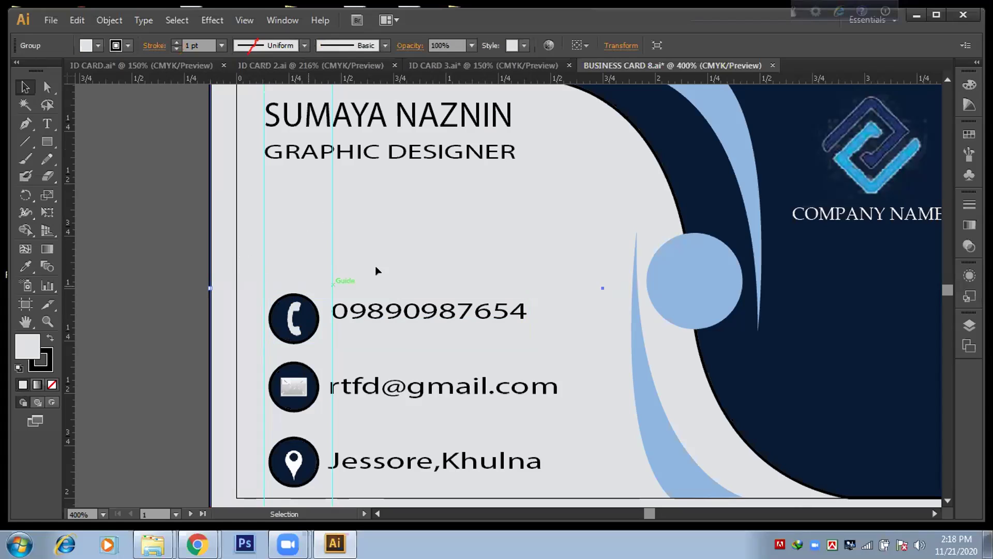
left_click(487, 312)
right_click(502, 245)
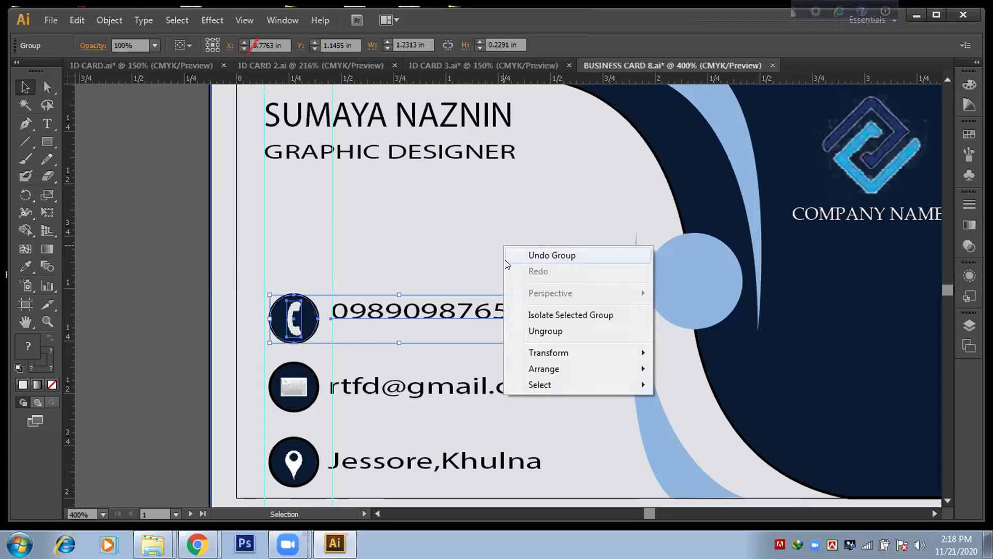
left_click(532, 331)
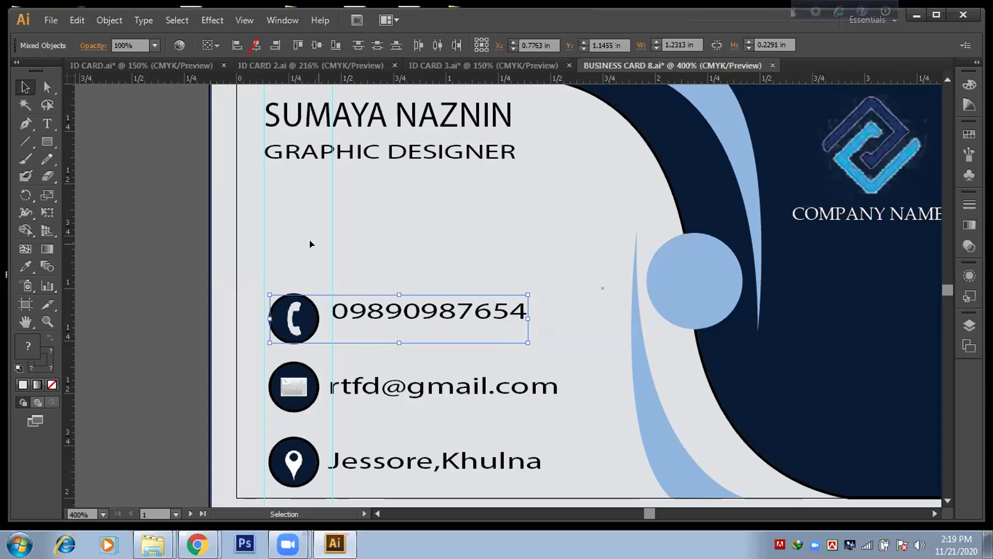
- Group only the phone icon with its dark circle
left_click(296, 319)
left_click(296, 319)
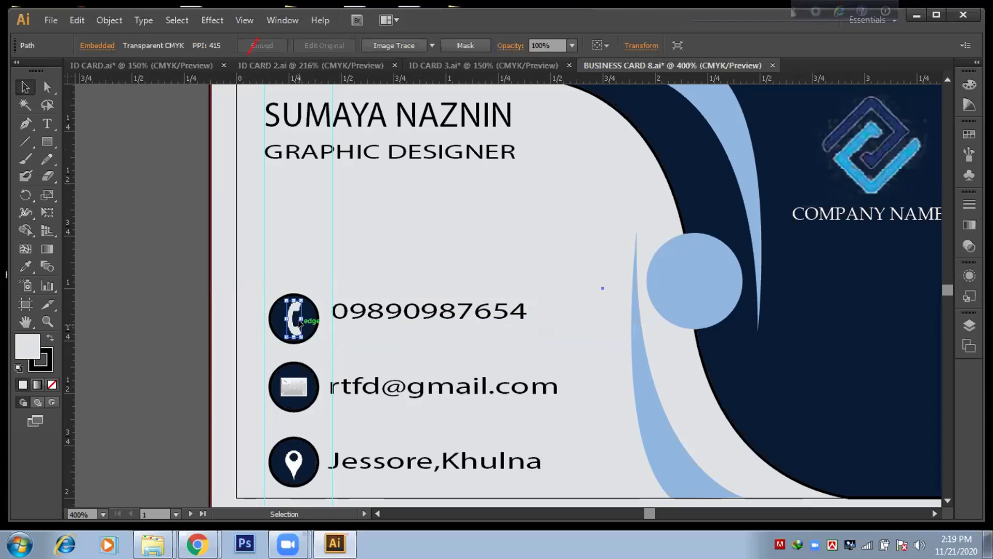
left_click(308, 316, "shift")
right_click(391, 254)
left_click(422, 324)
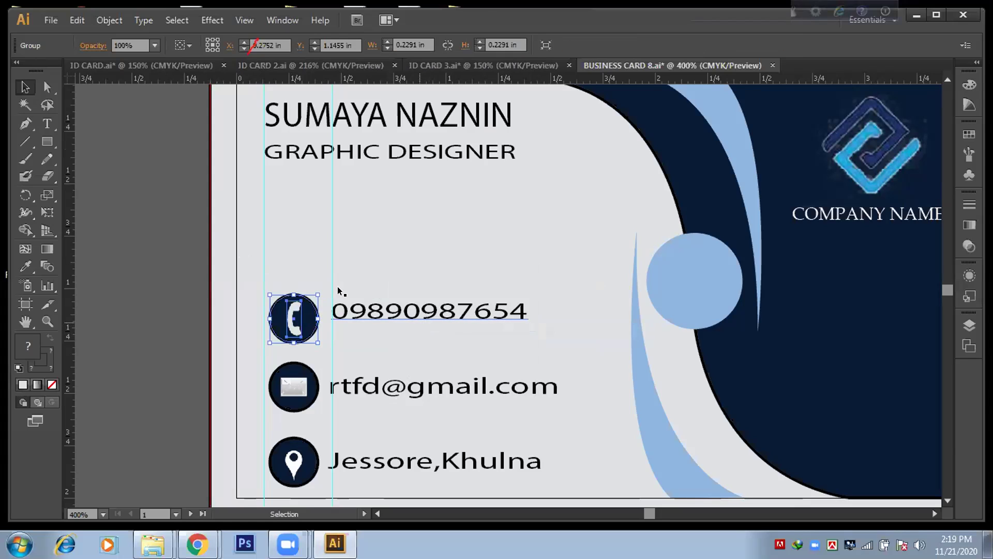
- Try horizontal centring on the icon group and phone number, undo it, and align them with Vertical Align Center
left_click(398, 311, "shift")
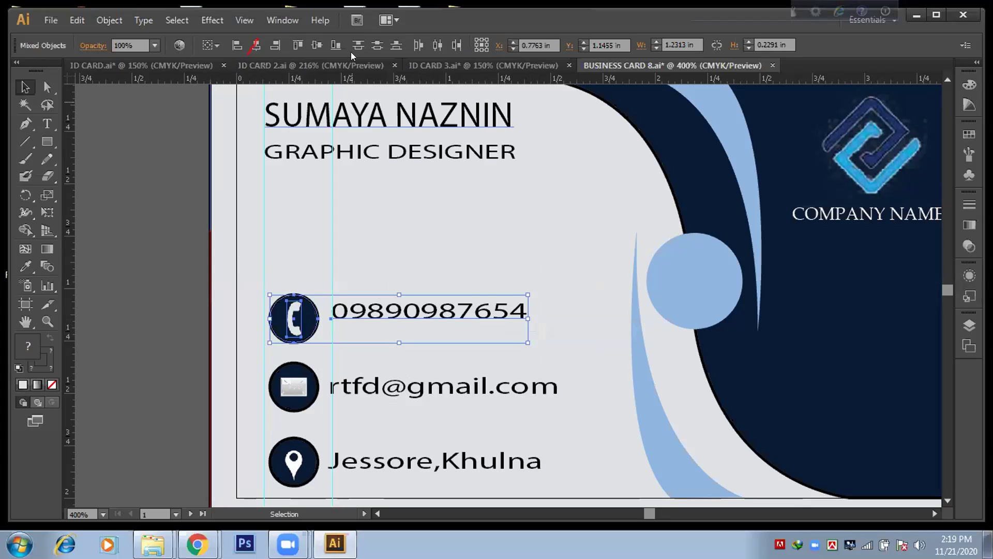
left_click(257, 45)
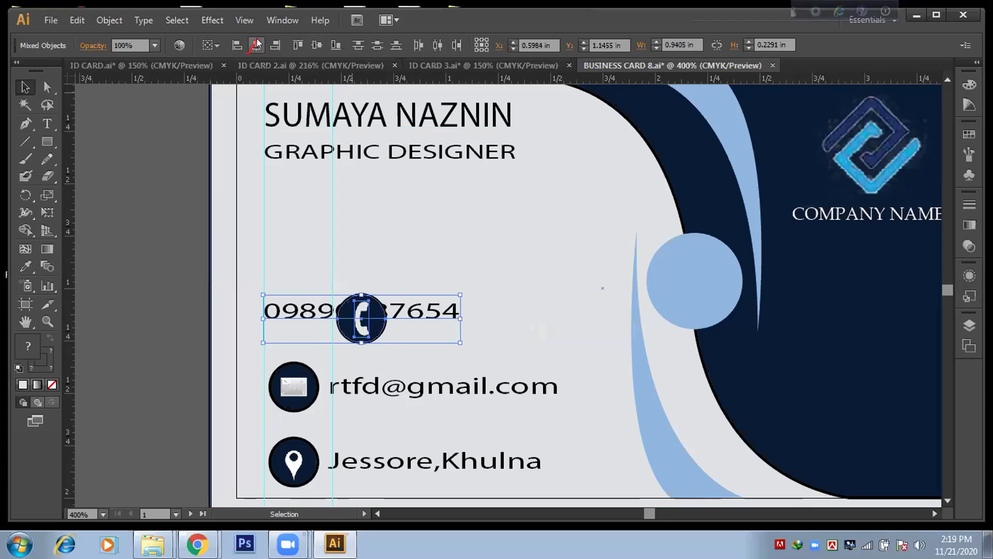
key("ctrl+z")
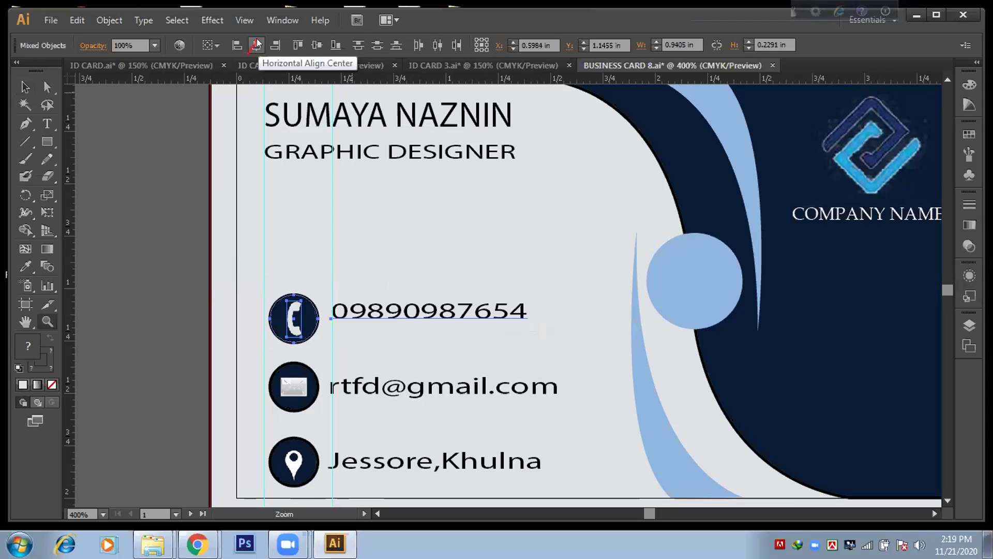
left_click(318, 46)
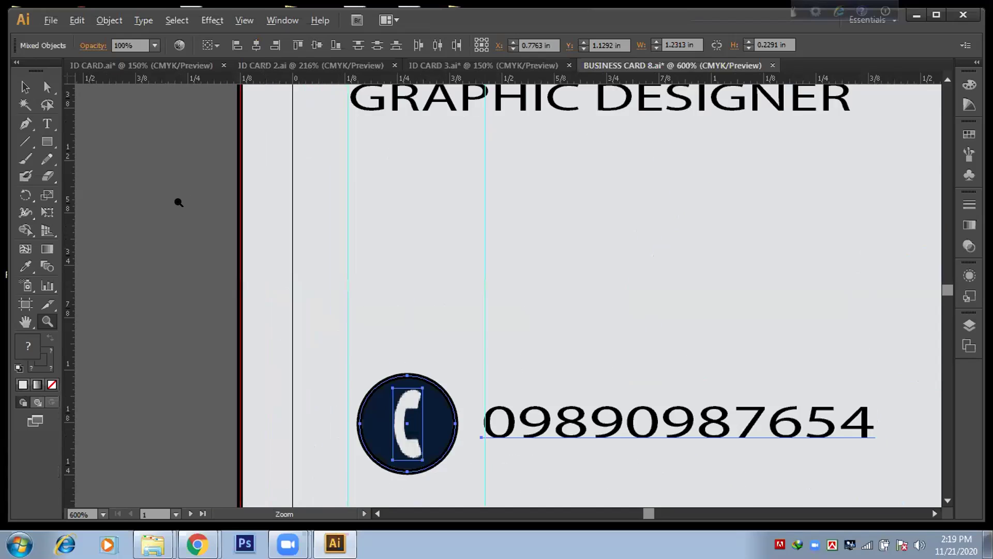
left_click(179, 203, "alt")
left_click(179, 203, "alt")
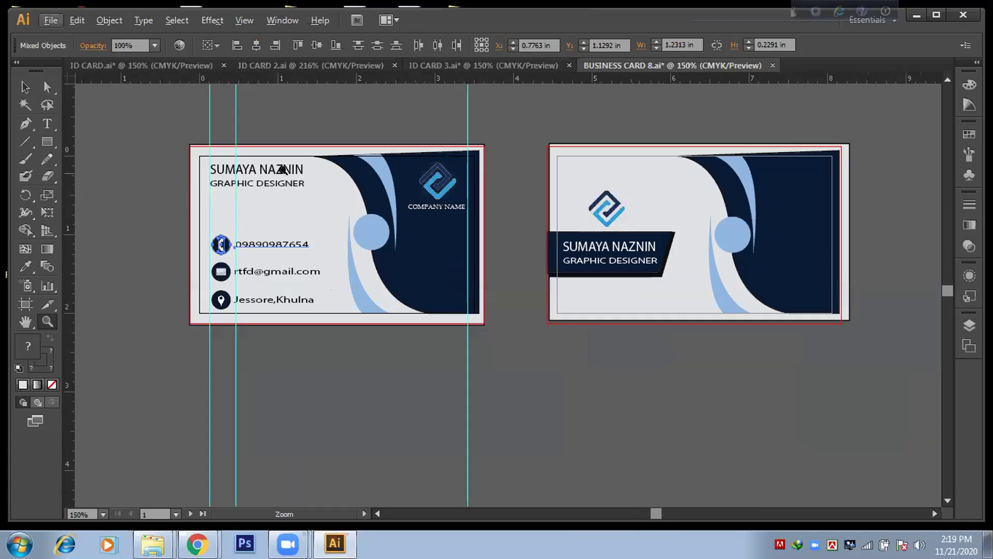
left_click_drag(496, 257, 468, 296)
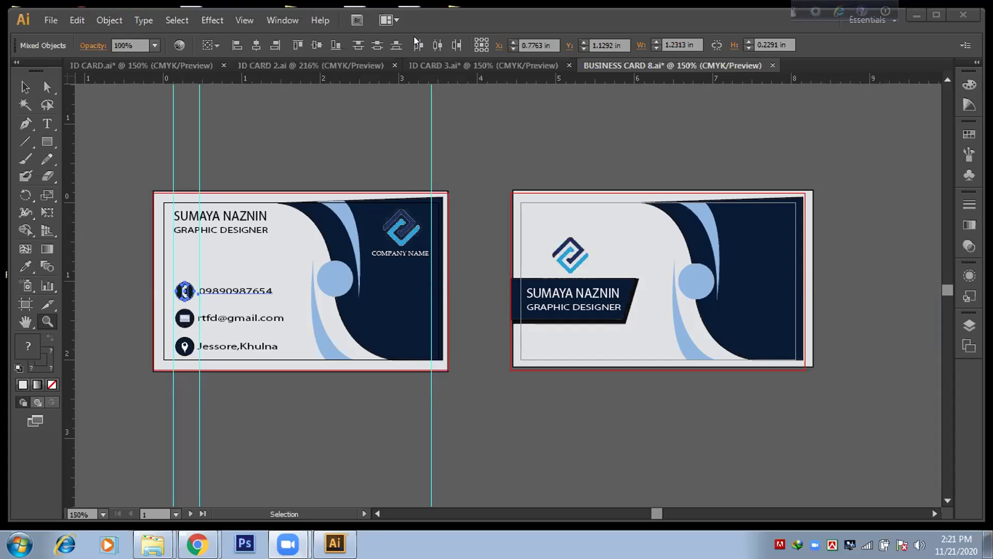
- Minimise the open windows to the desktop and switch to the Freelancer profile page in Chrome
left_click(918, 17)
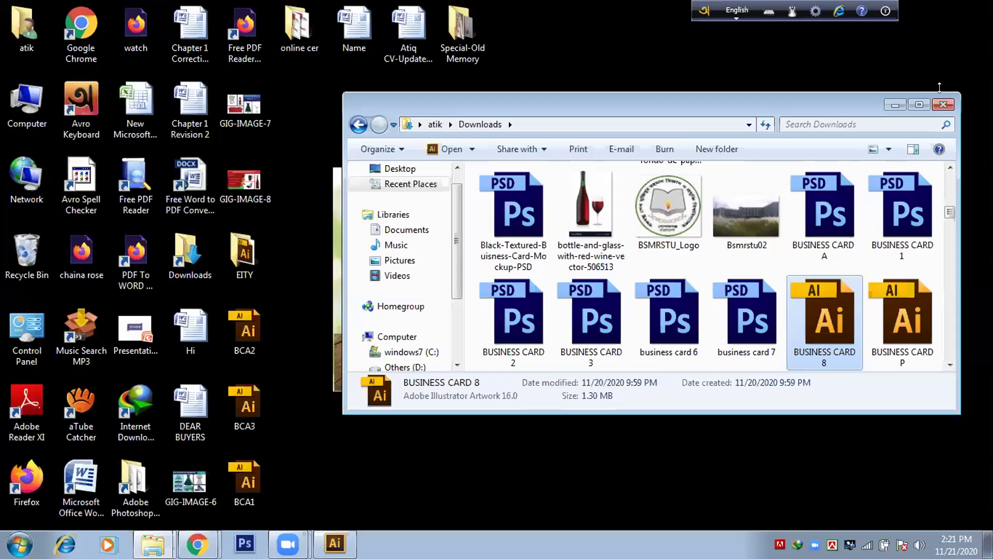
key("super+d")
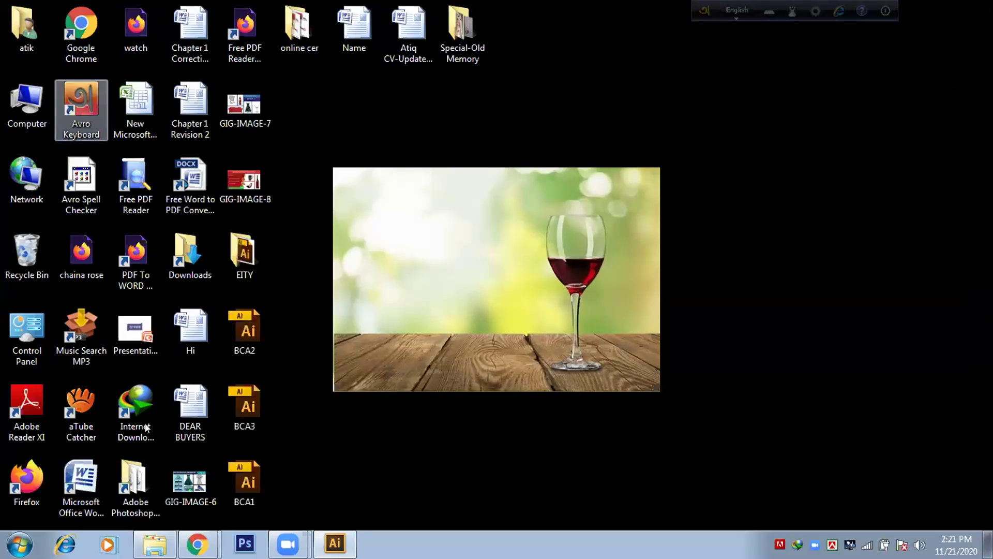
mouse_move(197, 545)
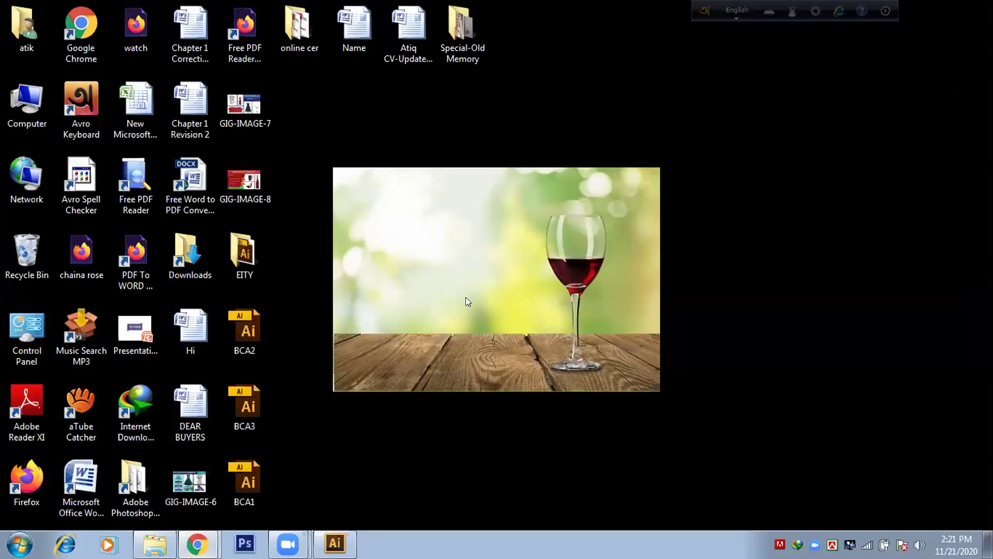
key("alt+Tab")
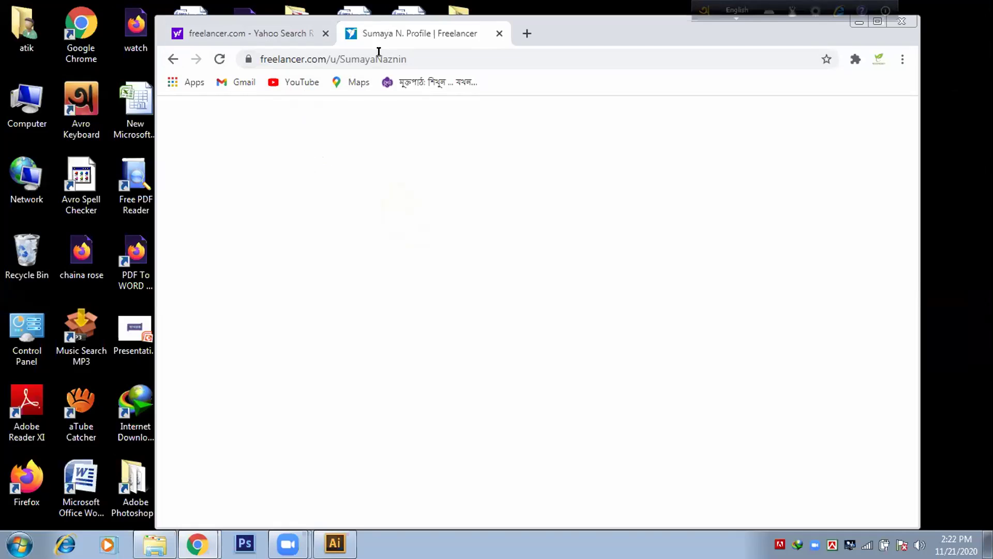
- Close the Freelancer profile page and the Yahoo search page for freelancer.com
left_click(415, 57)
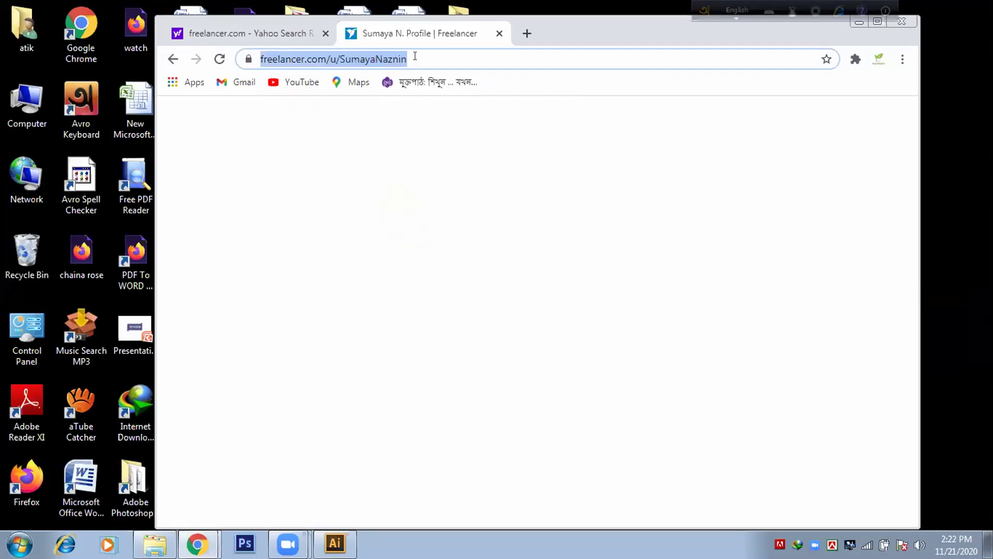
left_click(374, 55)
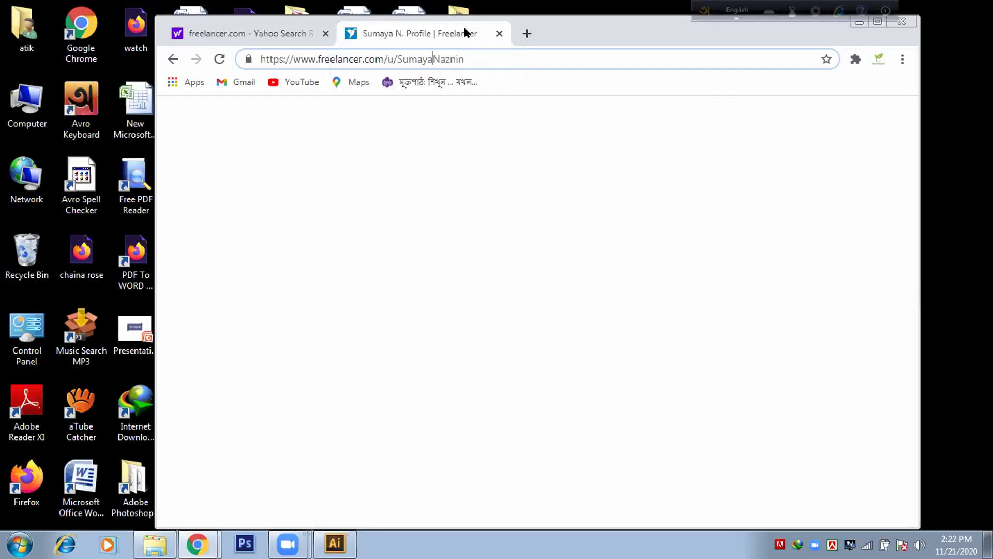
left_click(499, 34)
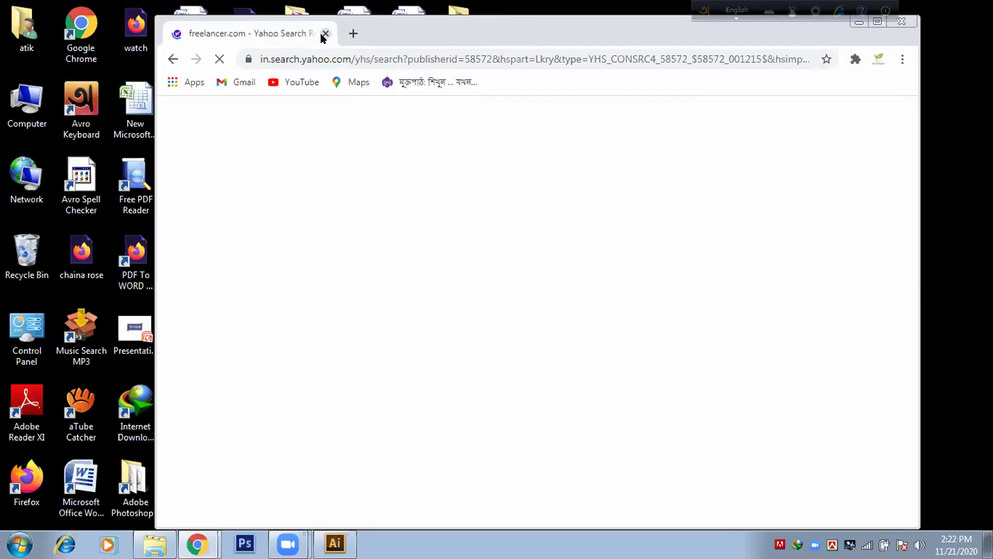
left_click(324, 35)
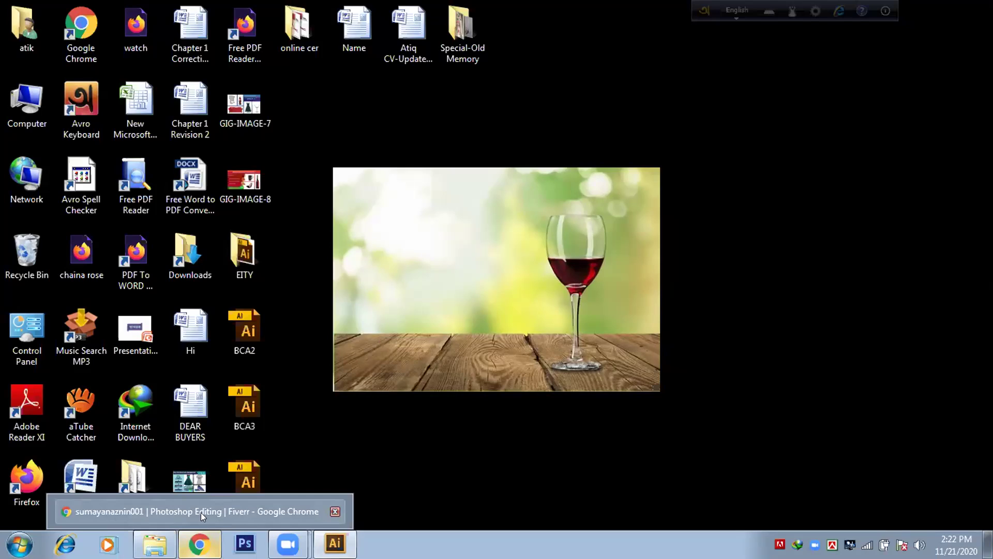
- Open a new Chrome window, search for freelancer.com and look over the search results
double_click(87, 28)
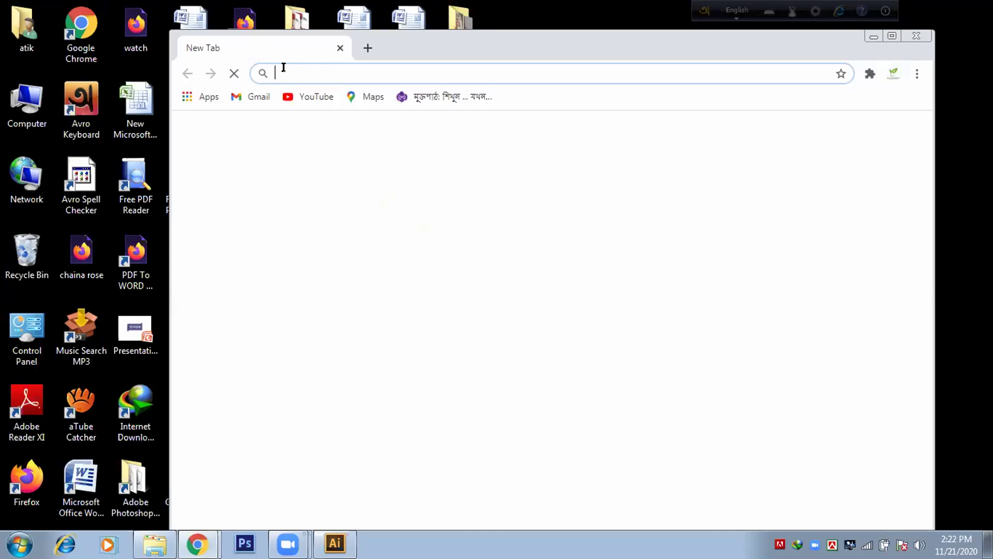
type("fiverr.com")
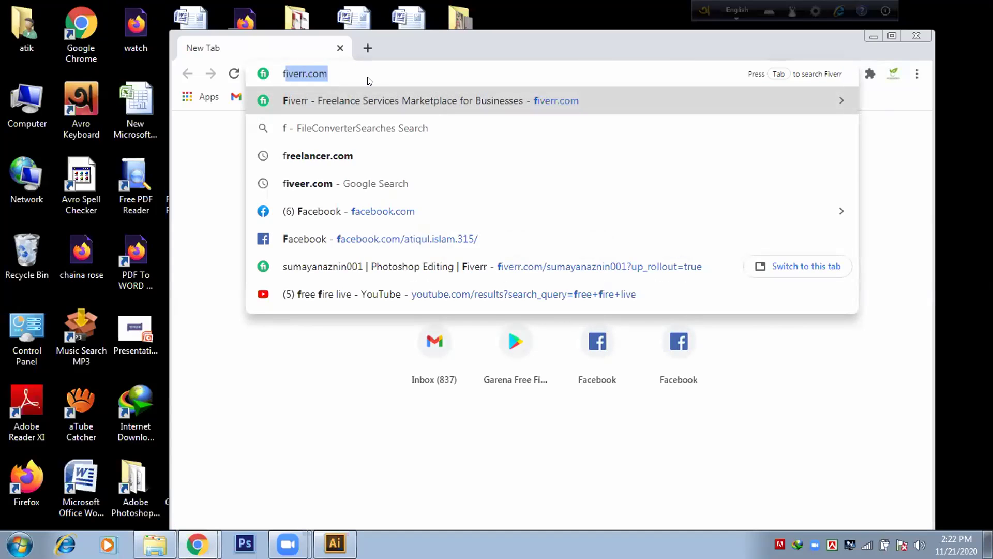
left_click(338, 156)
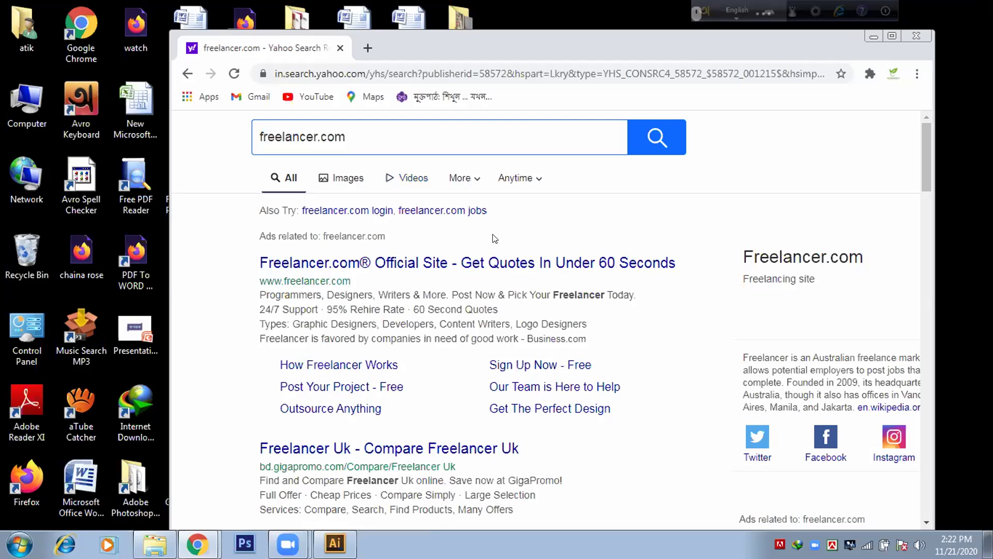
scroll(494, 239, "down", 3)
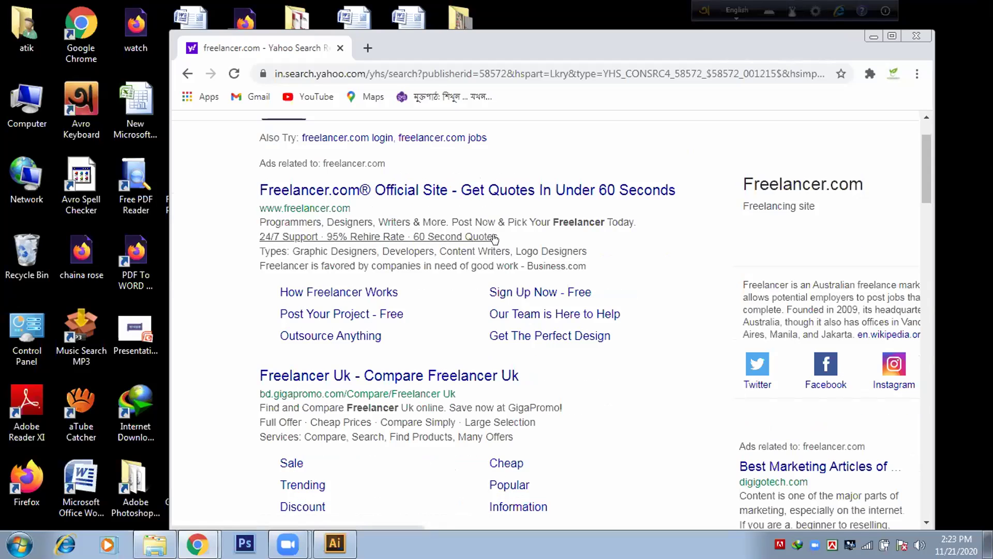
scroll(494, 238, "up", 3)
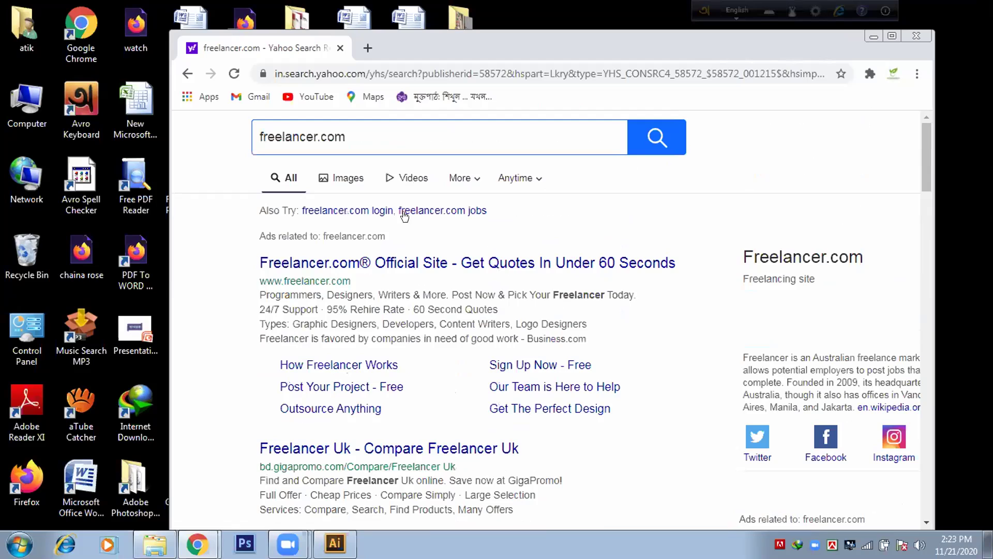
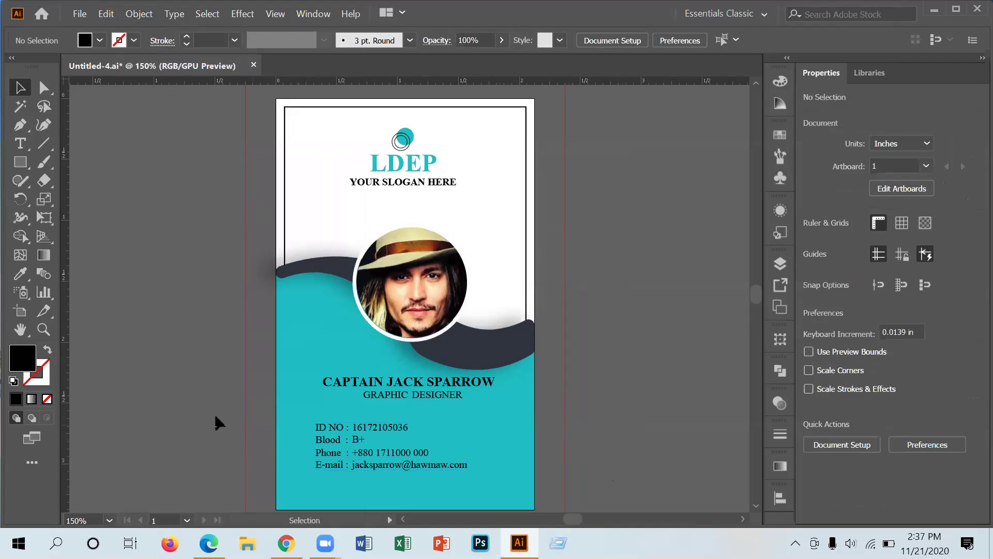
- Try centred paragraph alignment on the ID, blood, phone and e-mail text group and undo it
left_click(379, 471)
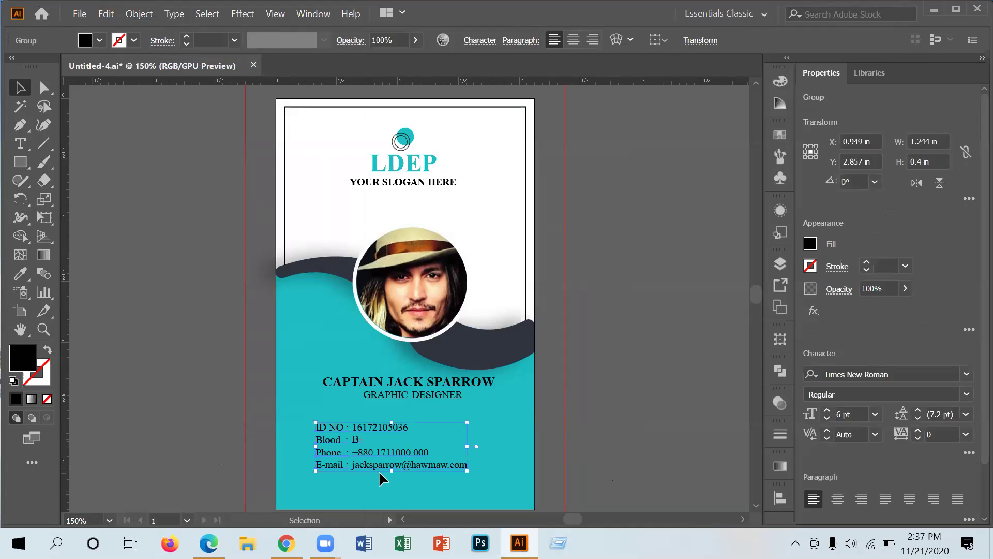
left_click(594, 437)
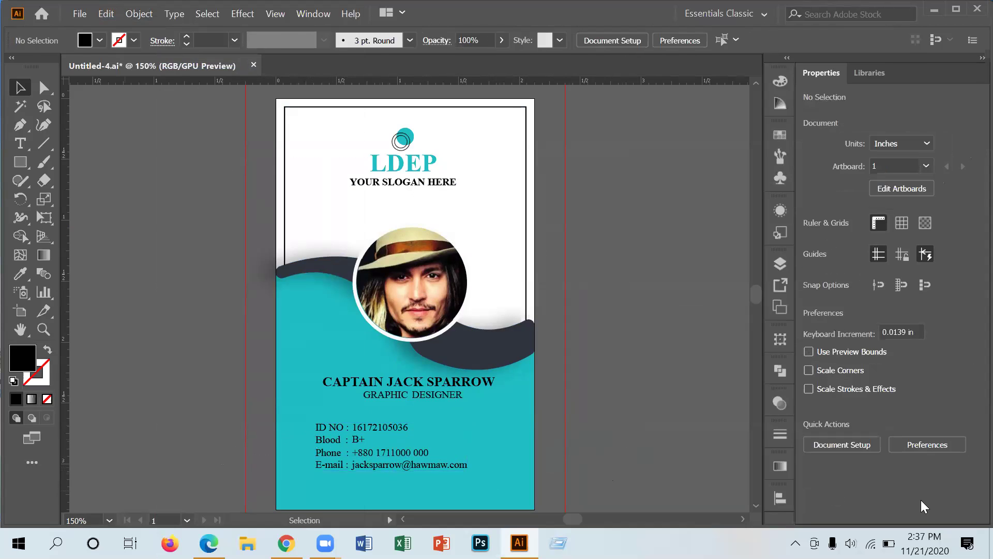
left_click(394, 463)
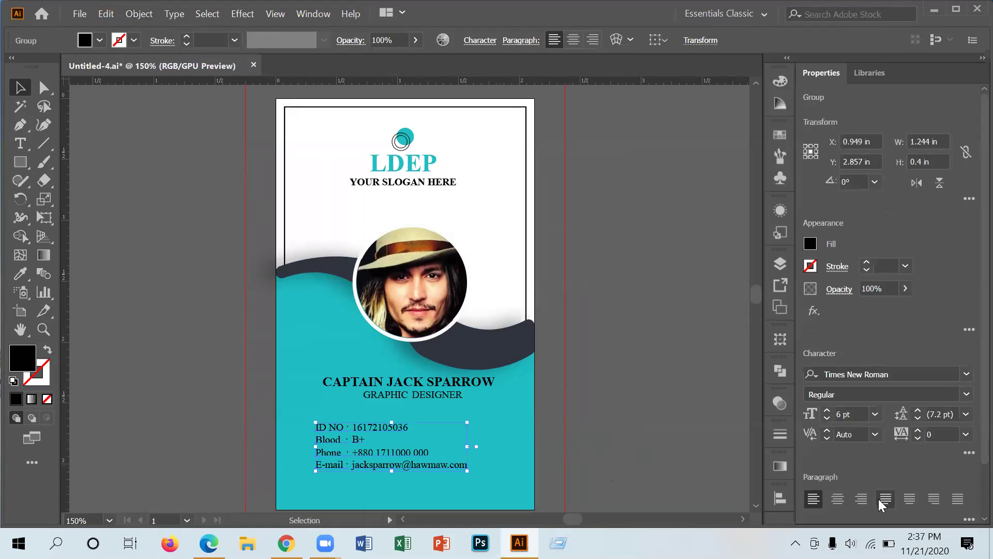
left_click(839, 499)
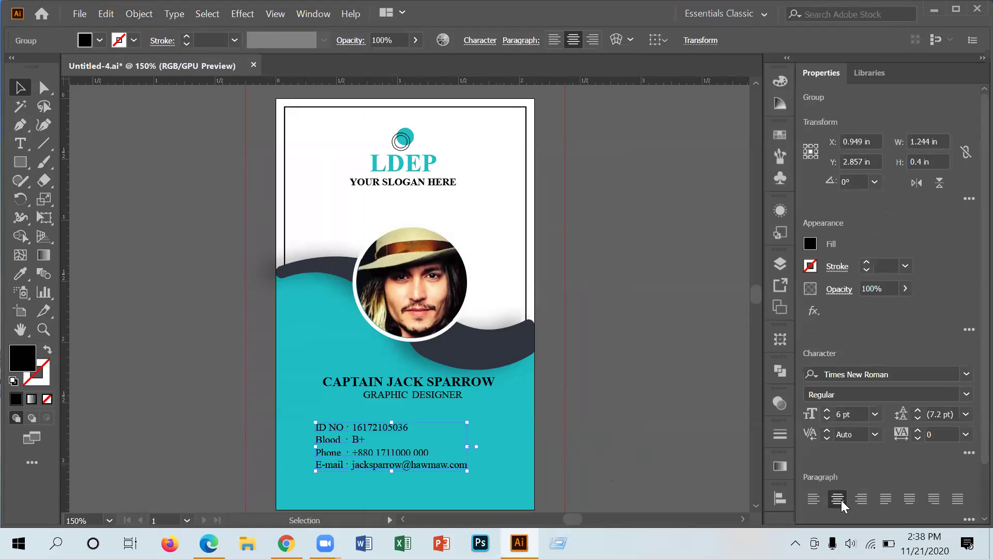
key("ctrl+z")
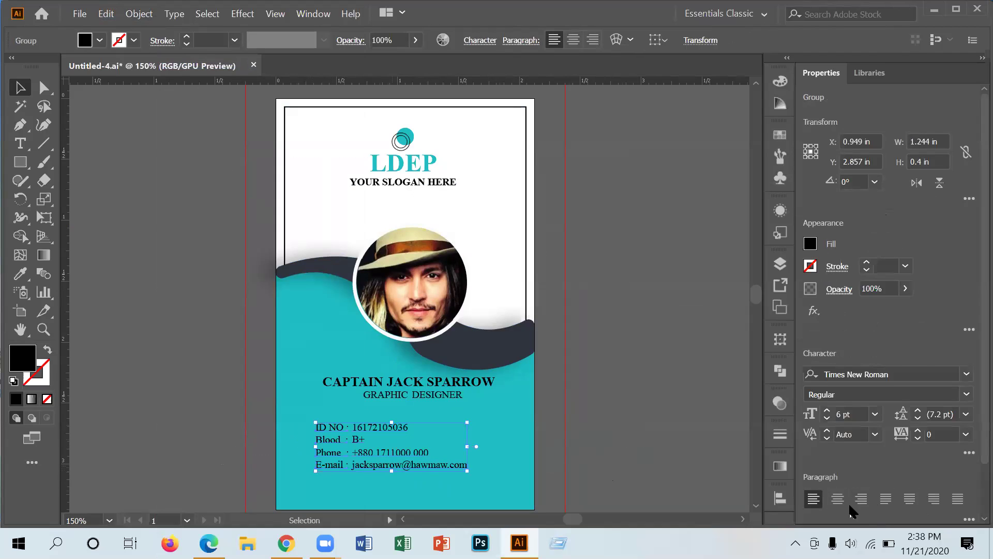
scroll(853, 510, "down", 2)
scroll(852, 509, "up", 2)
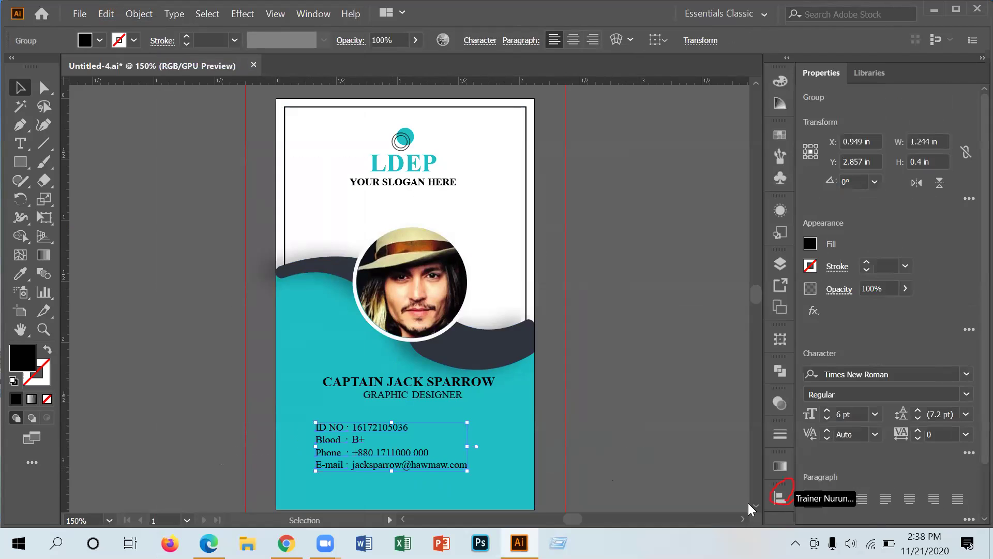
- Align the ID, blood, phone and e-mail text group to the artboard with Horizontal Align Center
left_click(780, 498)
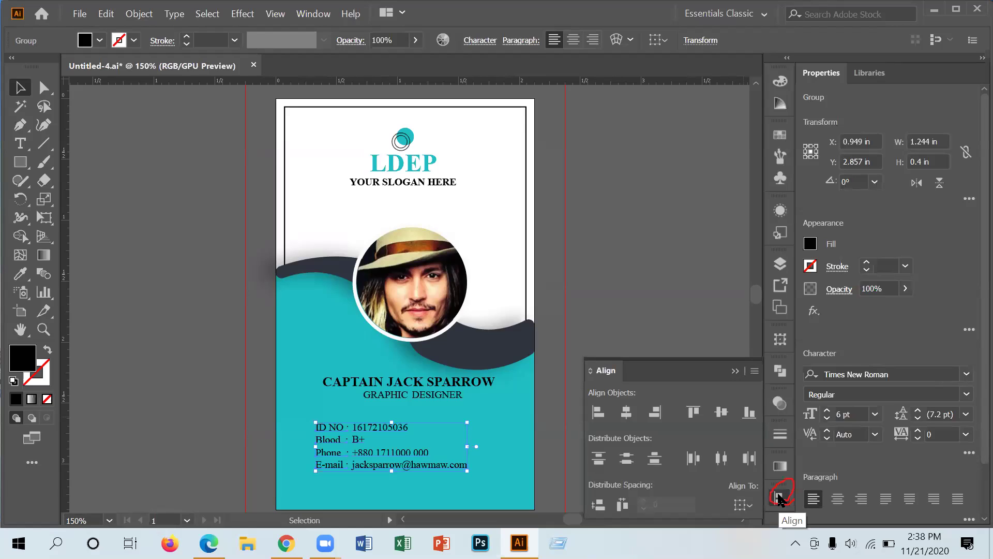
left_click(745, 506)
left_click(771, 547)
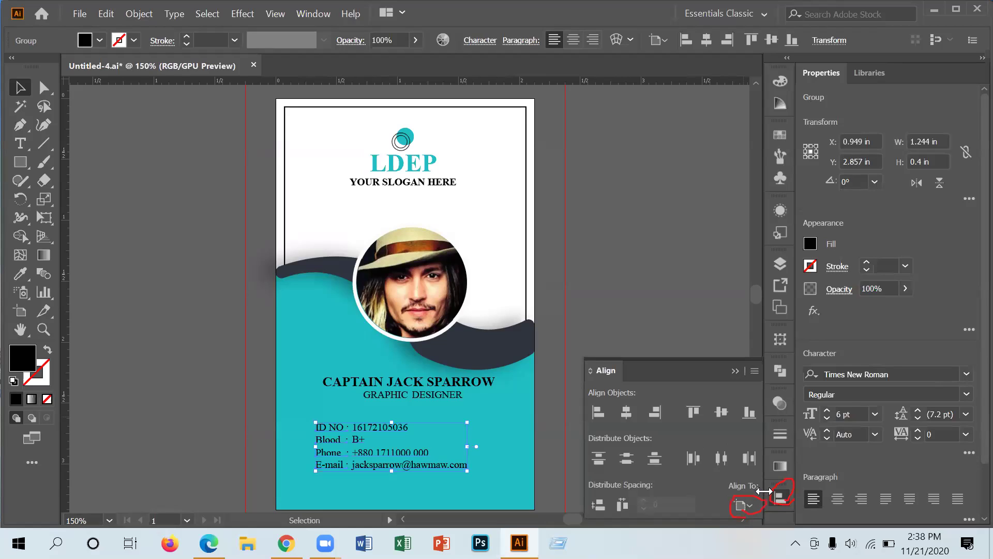
left_click(745, 506)
left_click(785, 505)
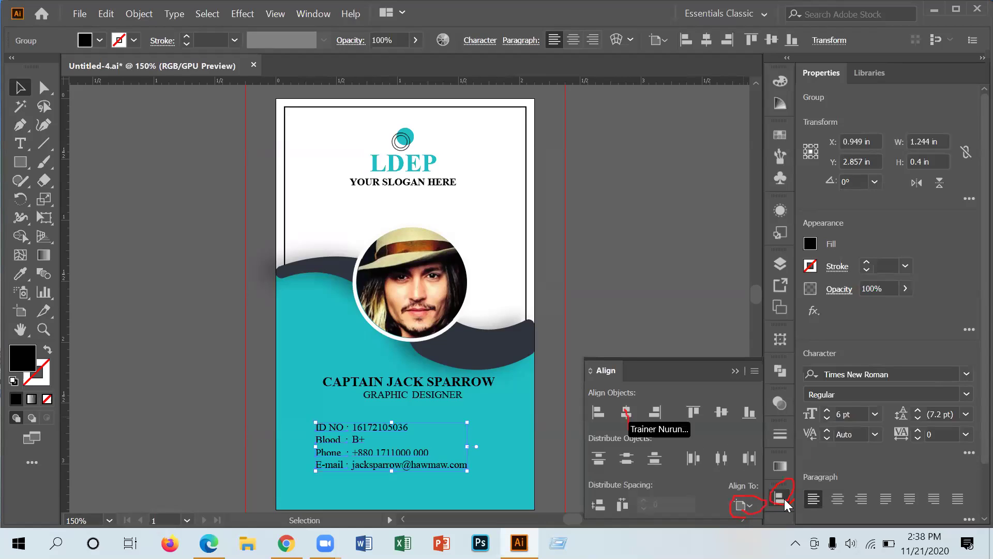
left_click(627, 412)
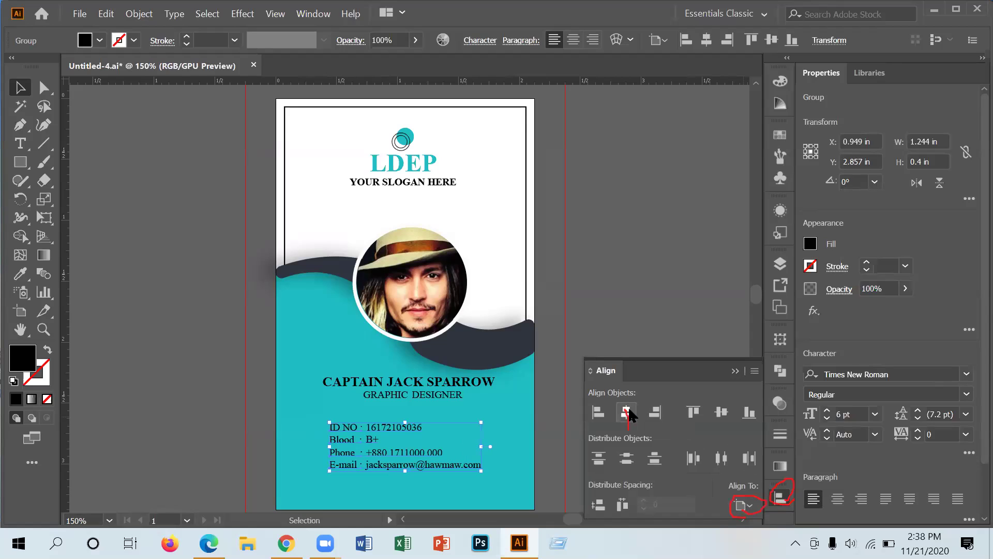
left_click(628, 279)
left_click(734, 371)
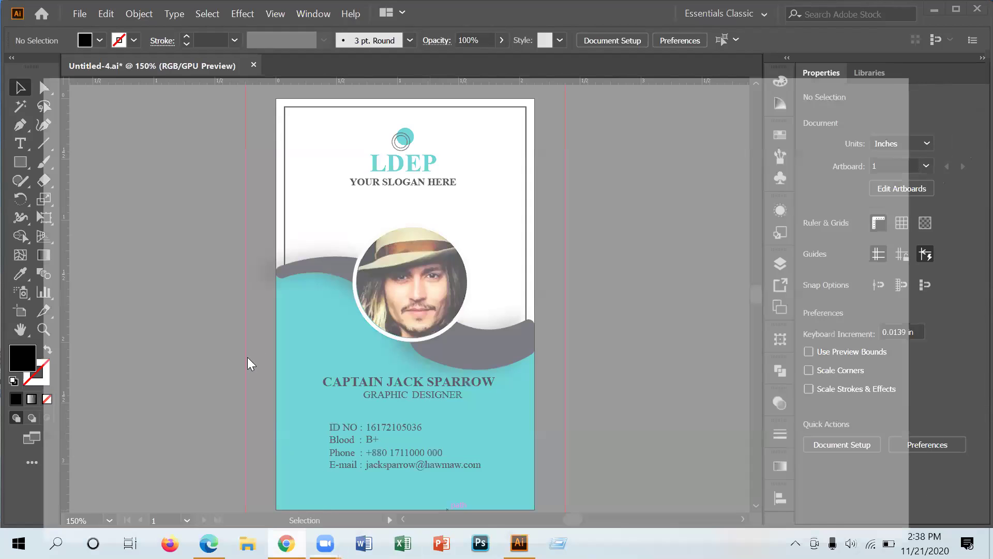
- Look through the Business Card Design contest brief and entries on Freelancer in Chrome and return to Illustrator
scroll(480, 290, "down", 10)
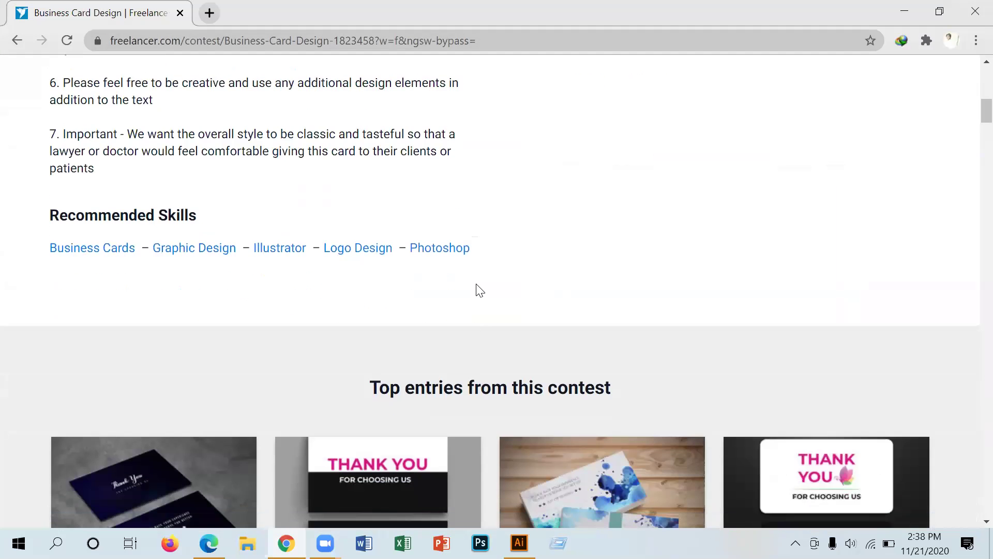
scroll(672, 150, "up", 10)
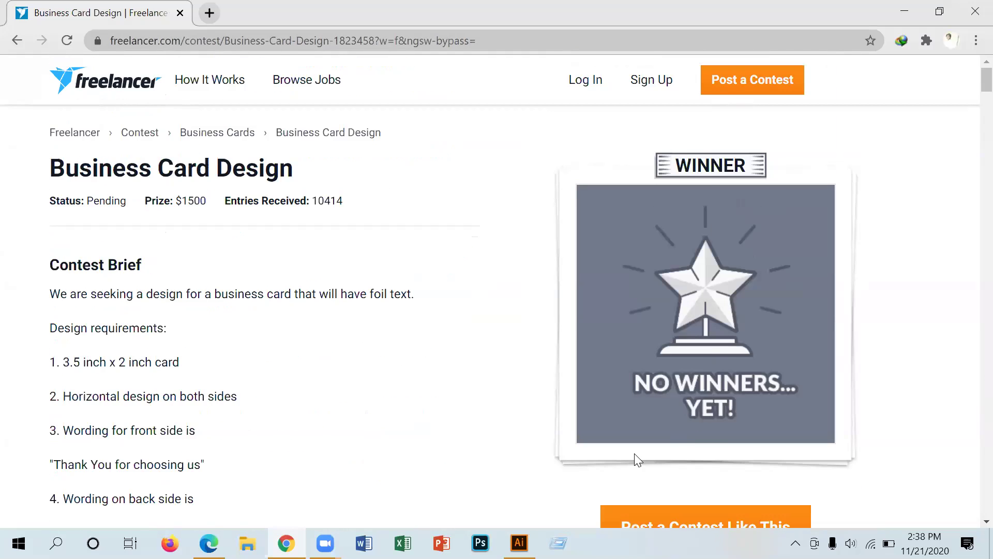
left_click(520, 543)
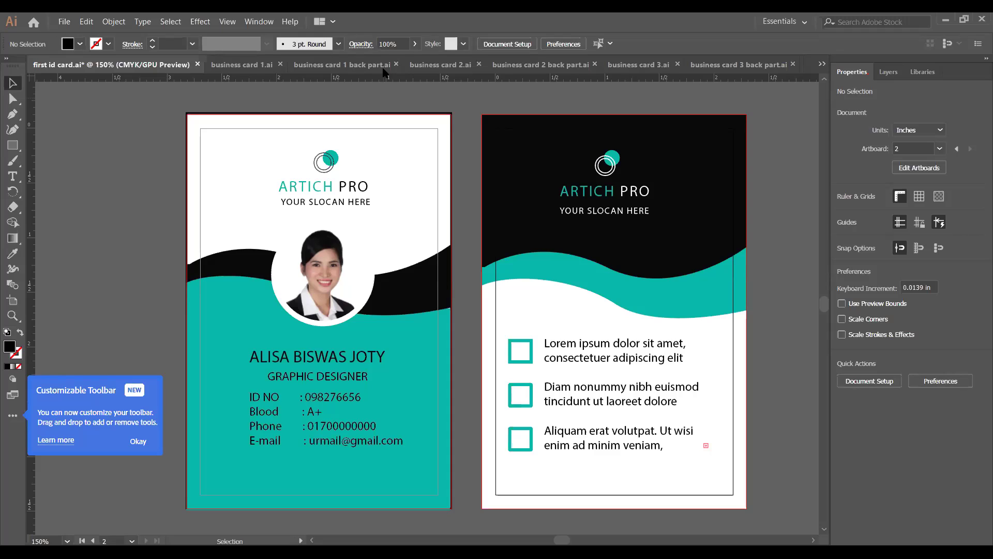
- Look through the front and back designs of business cards 1 to 4 in the open documents and return to first id card.ai
left_click(246, 72)
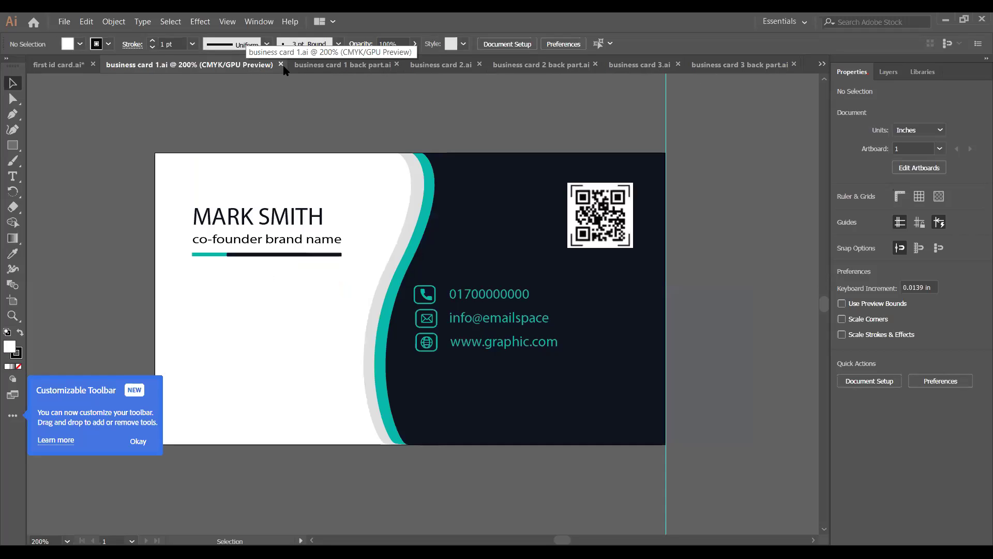
left_click(327, 69)
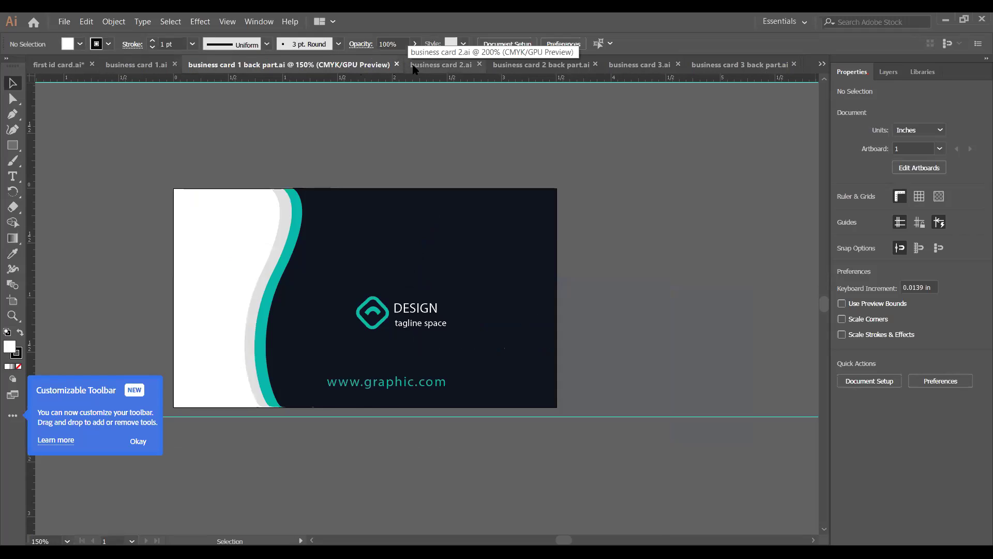
left_click(444, 66)
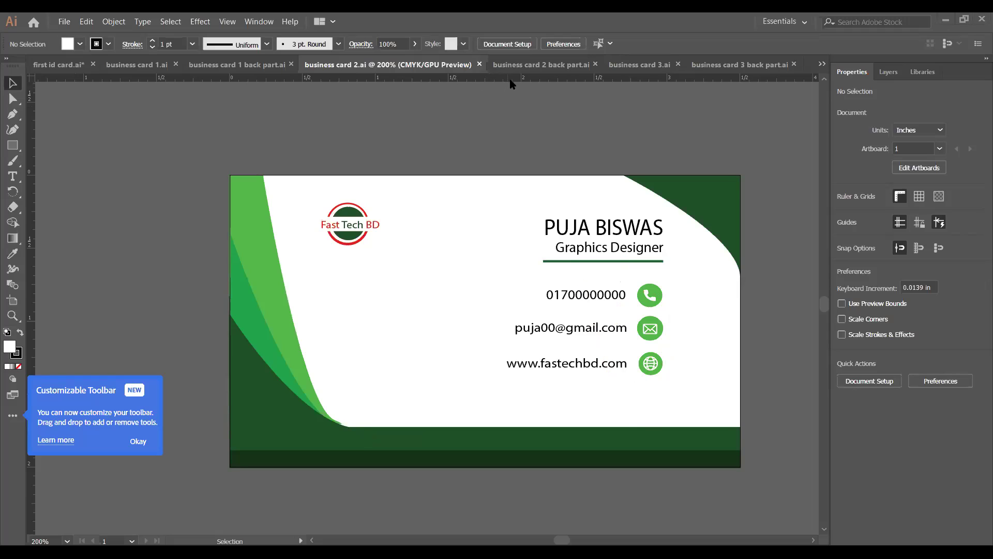
left_click(541, 64)
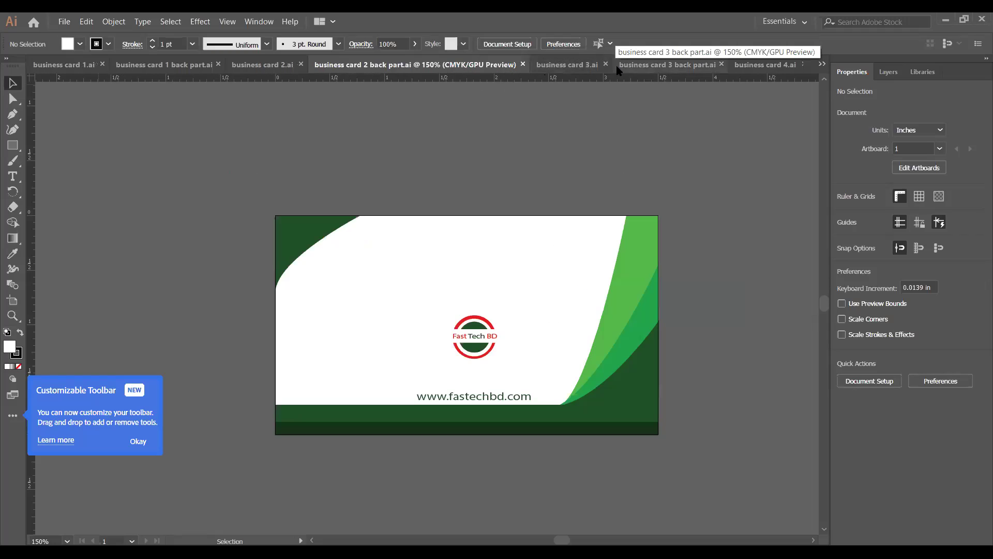
left_click(644, 71)
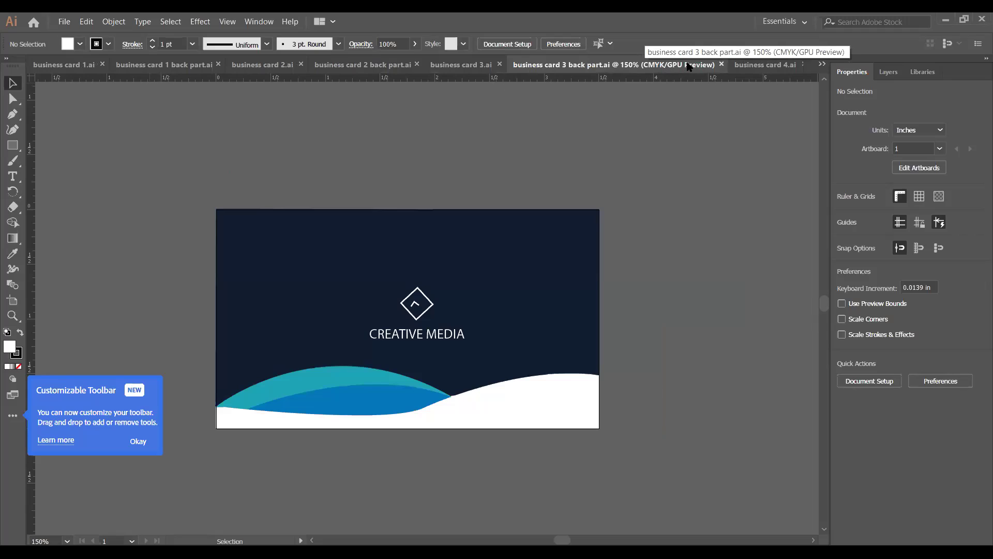
left_click(757, 66)
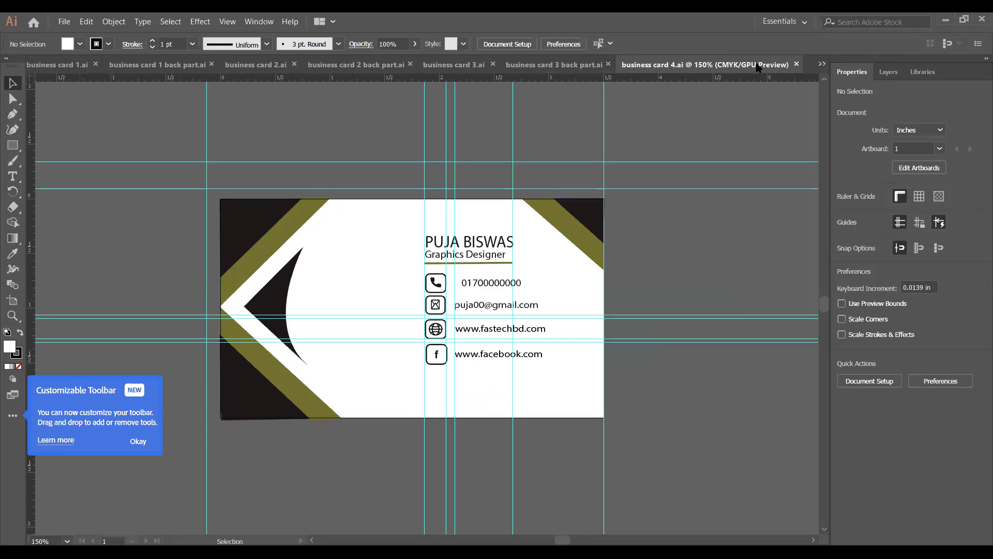
left_click(822, 64)
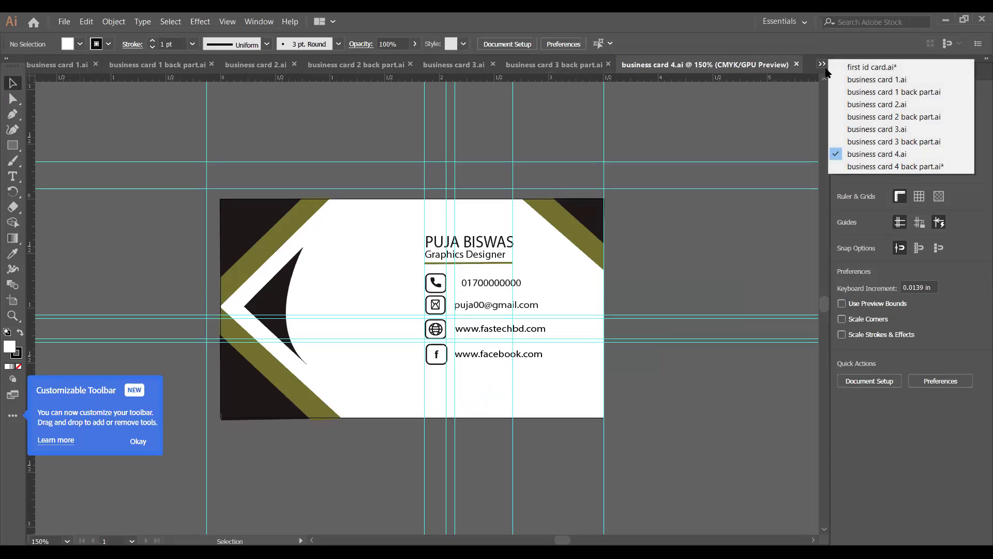
left_click(852, 166)
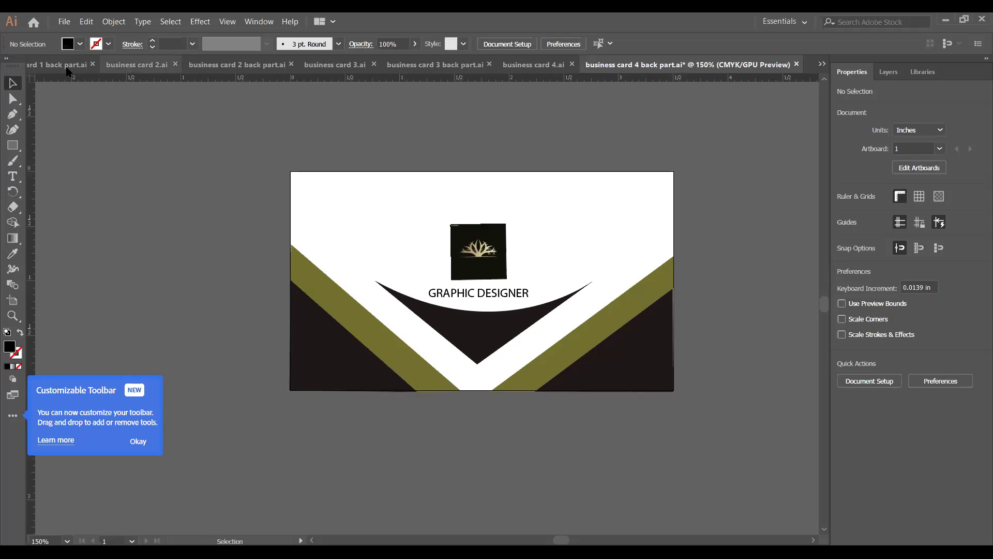
left_click(822, 64)
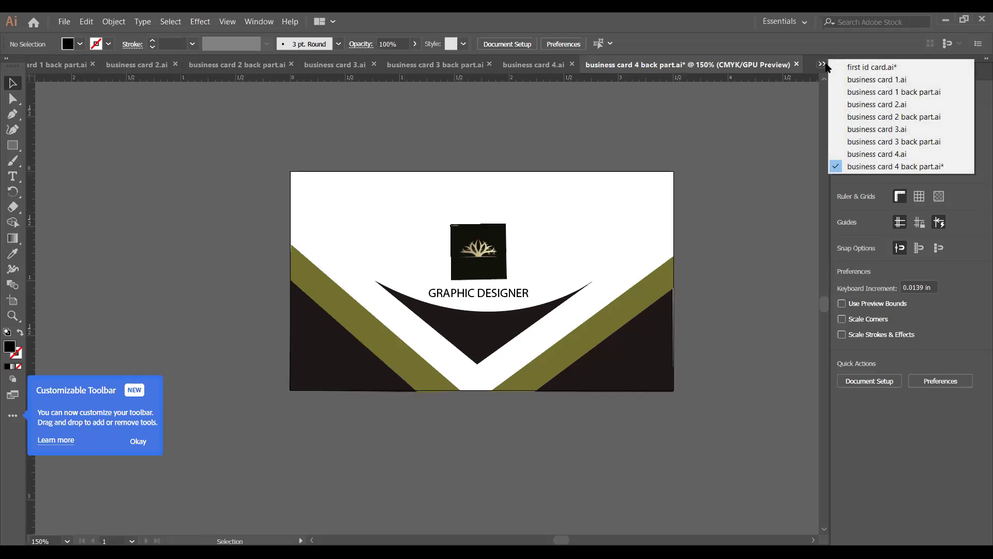
left_click(852, 67)
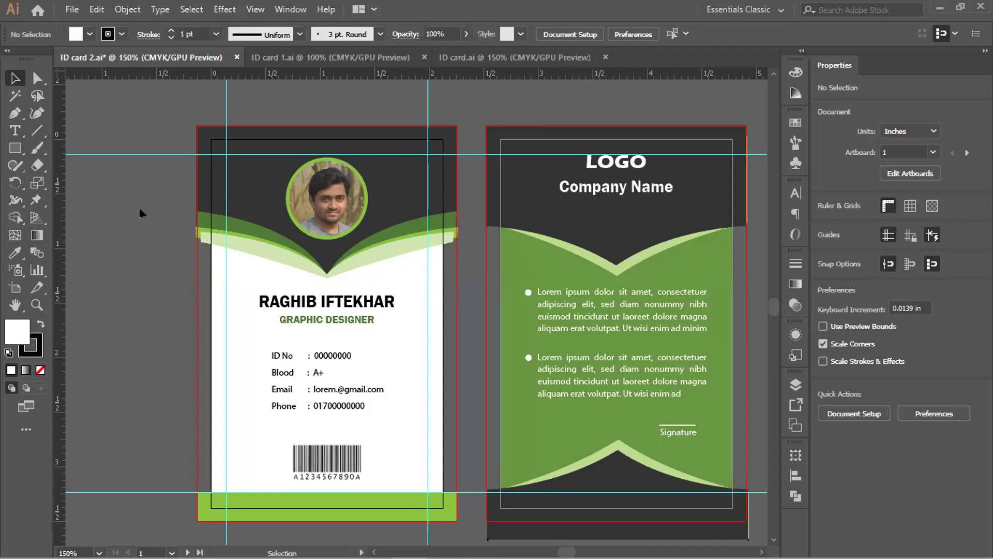
- Review the front and back layouts in ID card 2.ai, ID card 1.ai and ID card.ai
left_click(283, 58)
left_click(140, 56)
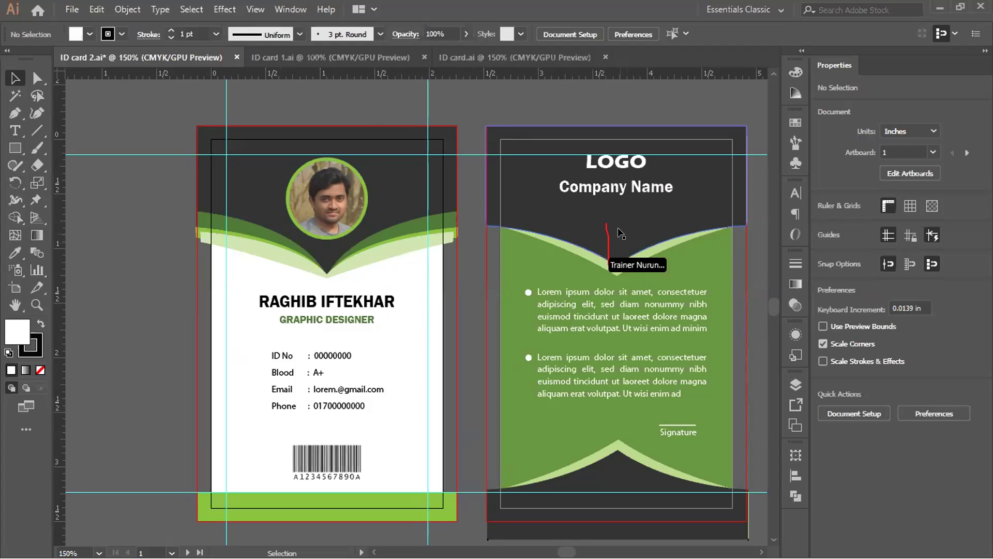
left_click(636, 198)
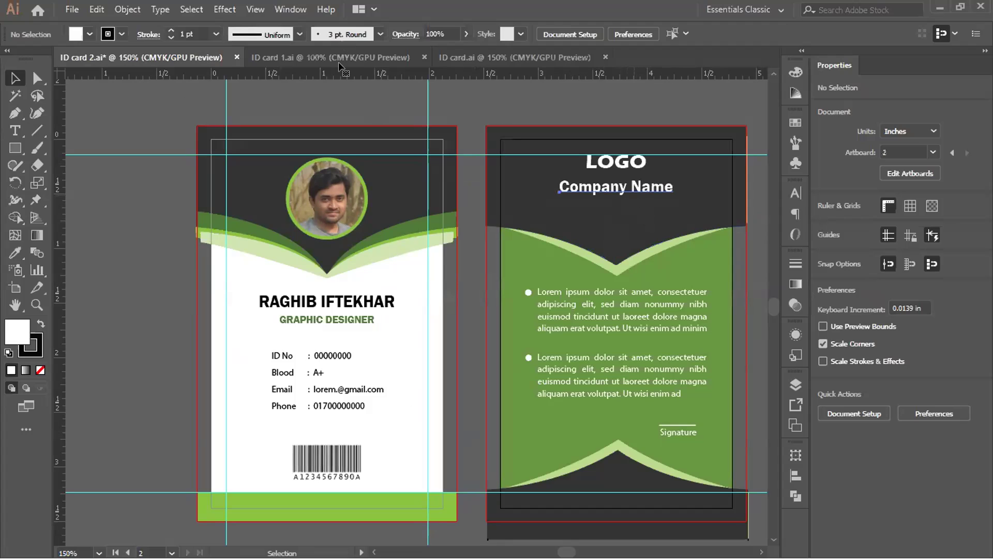
left_click(616, 187)
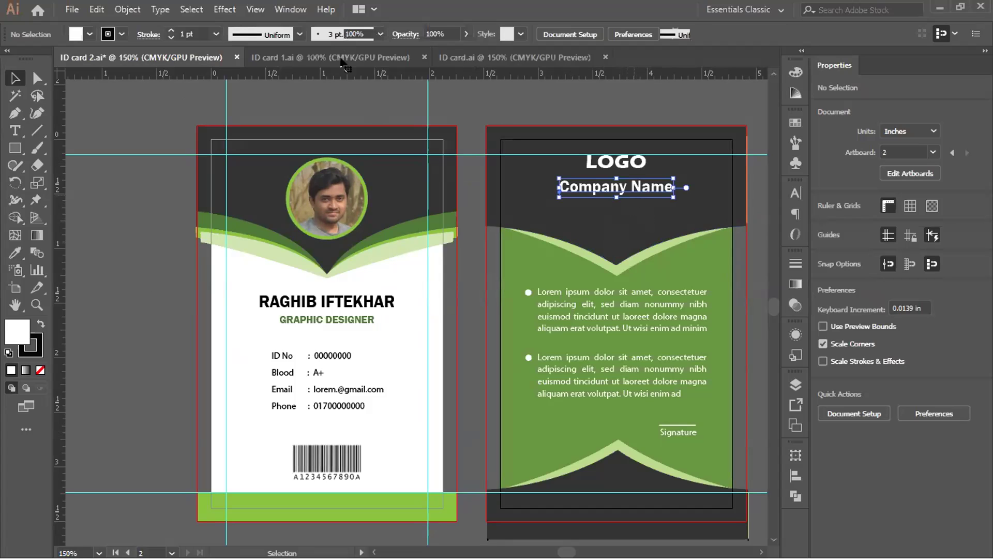
left_click(342, 58)
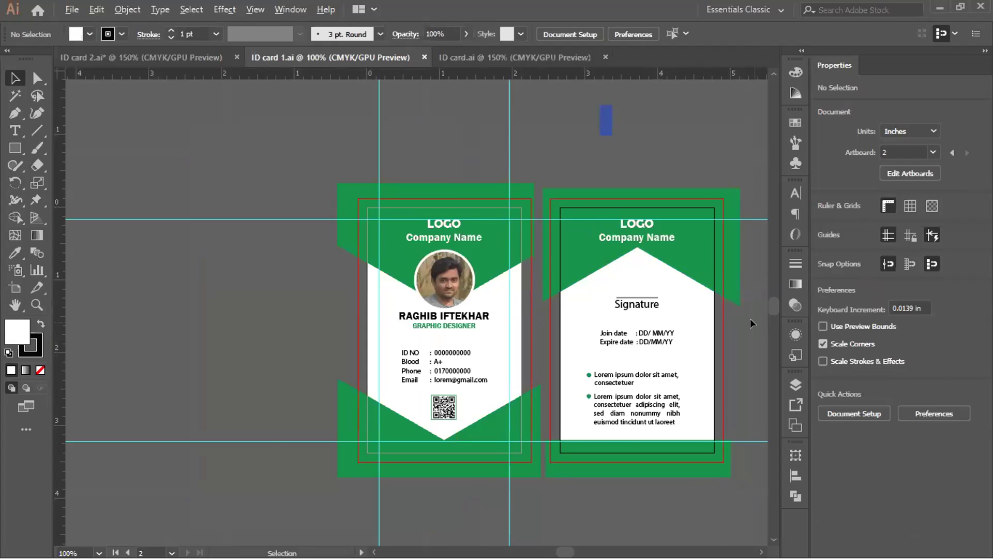
scroll(751, 322, "up", 1)
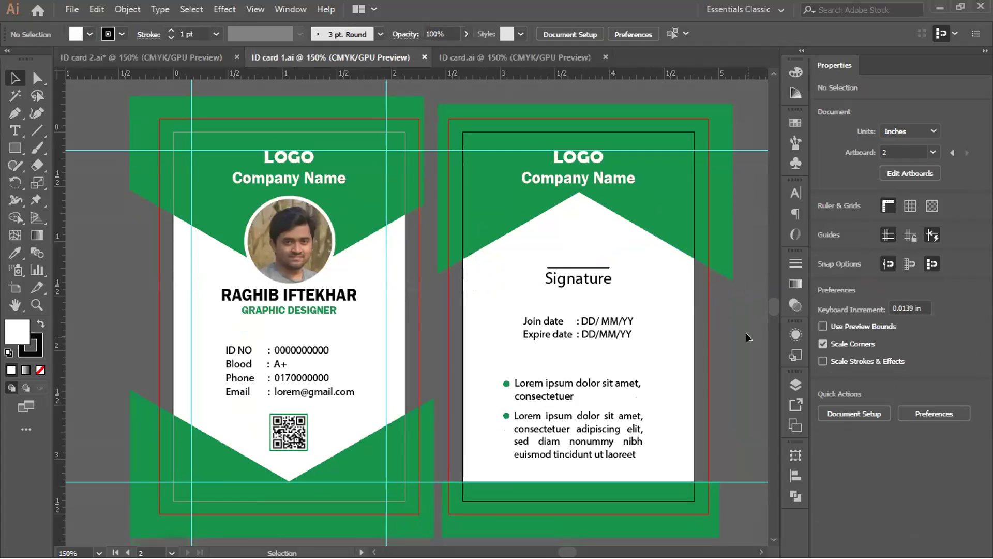
scroll(620, 269, "down", 1)
scroll(544, 223, "up", 1)
scroll(106, 254, "down", 1)
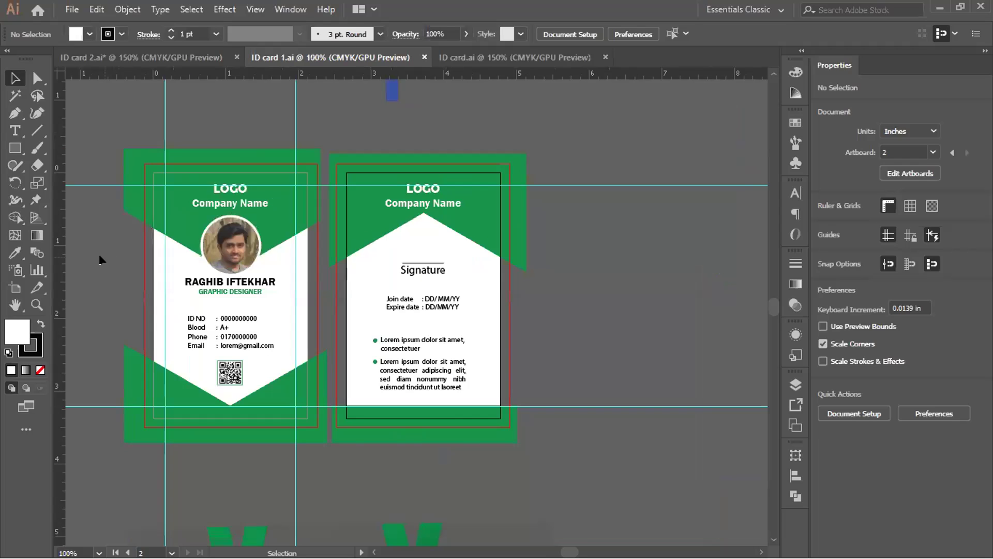
scroll(100, 260, "up", 1)
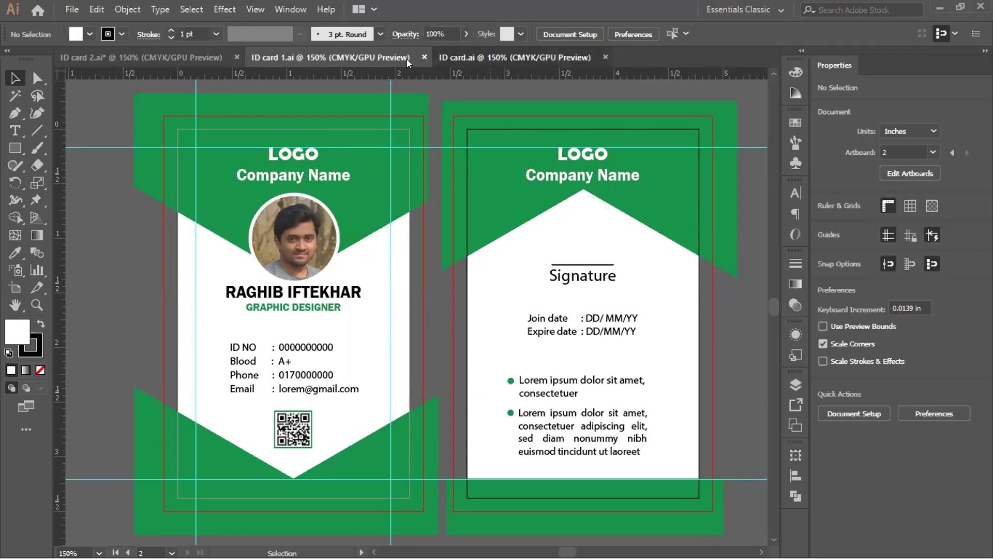
left_click(492, 61)
- Create a 3.5 × 2 in landscape document with one artboard, 0.125 in bleed on all sides, CMYK colour and 300 ppi raster effects
left_click(72, 10)
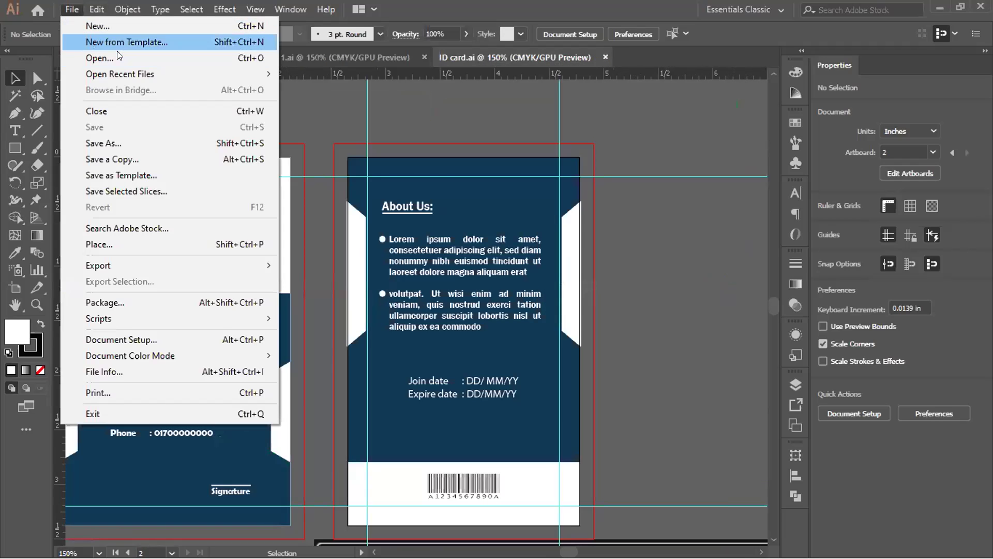
key("Escape")
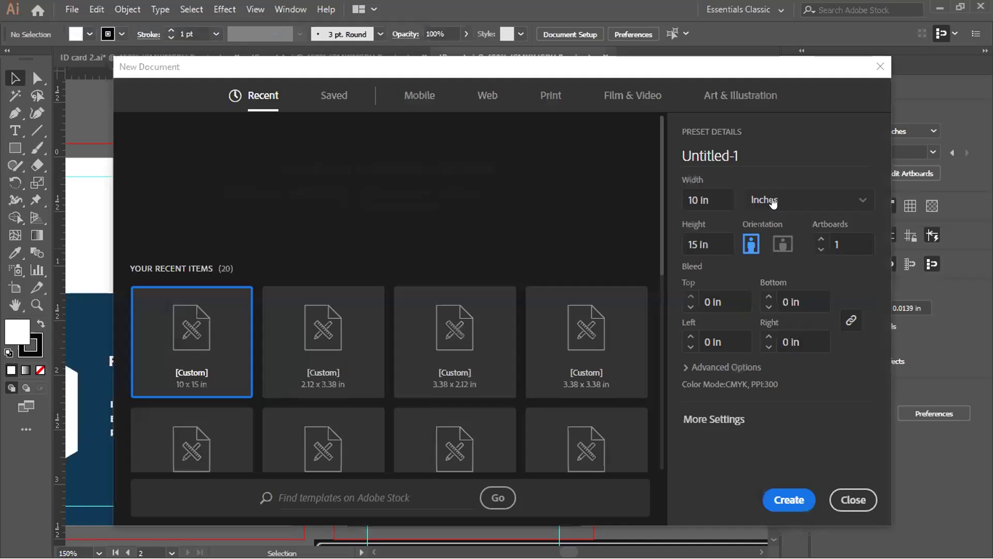
left_click(727, 202)
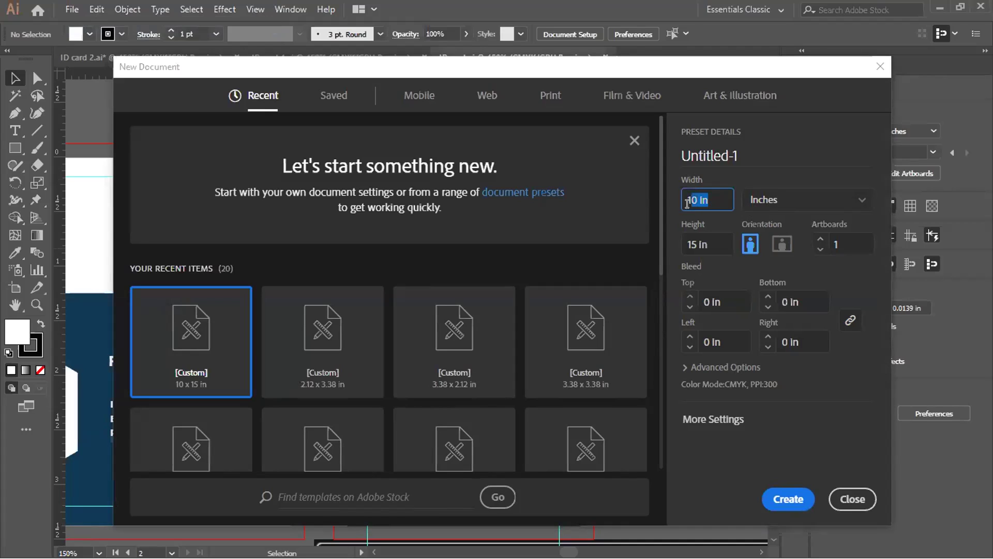
type("3.5")
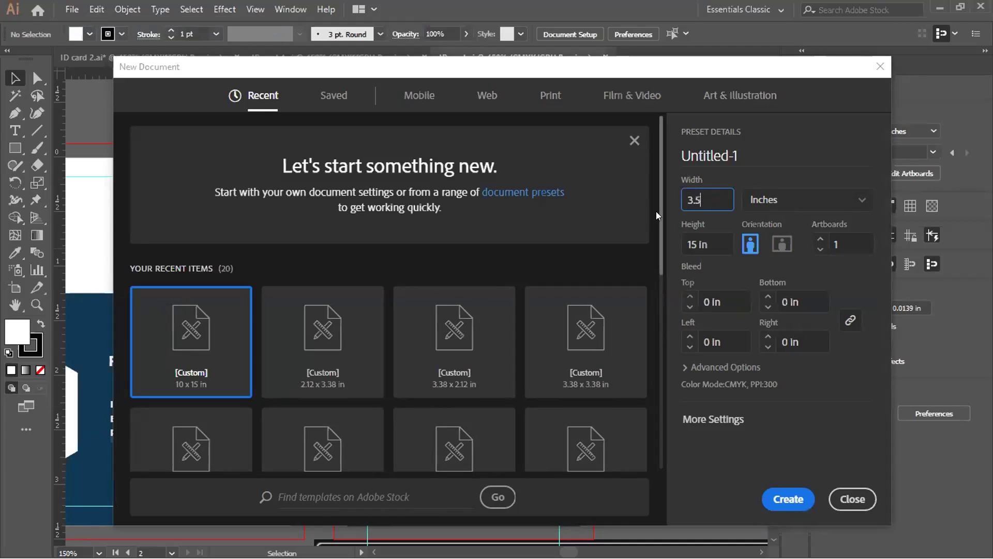
key("Tab")
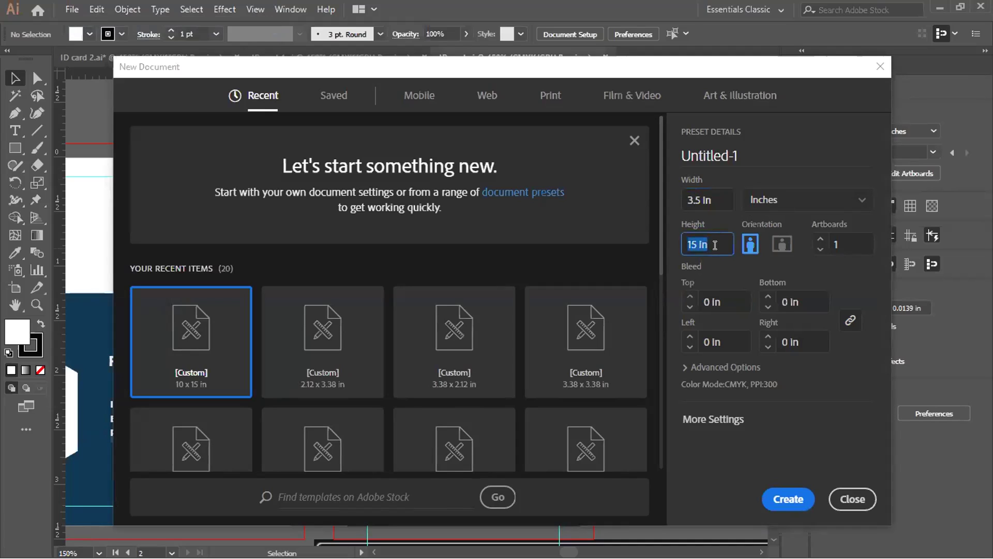
type("2")
left_click(727, 367)
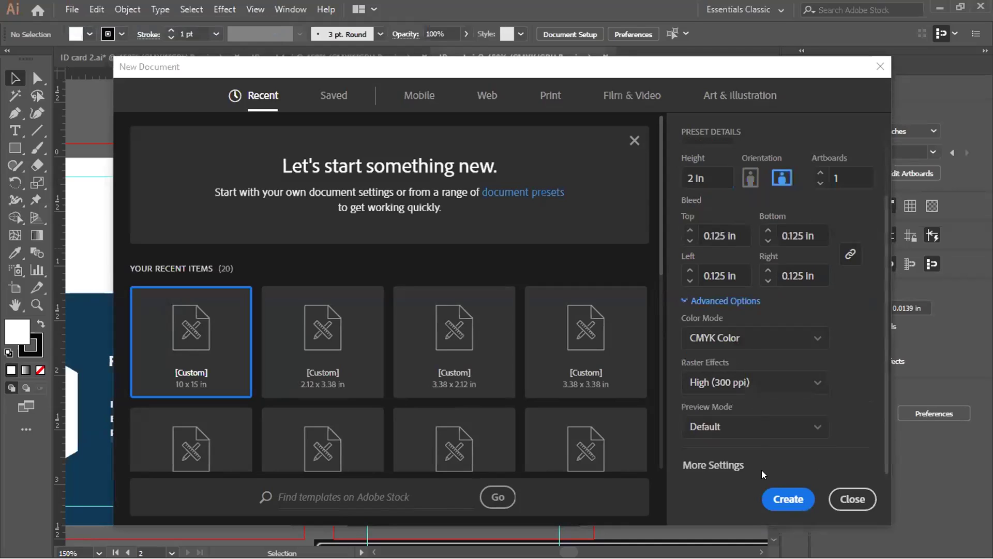
left_click(776, 505)
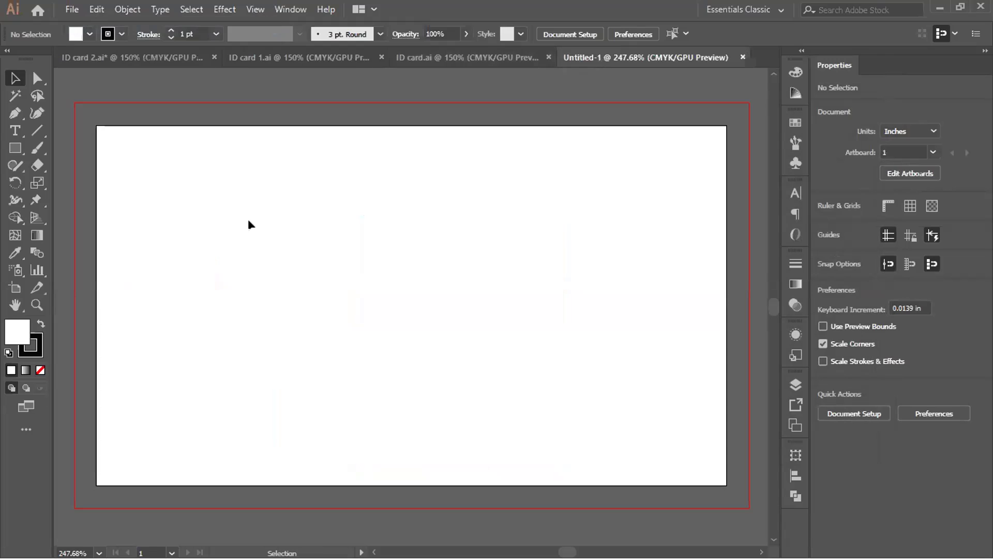
scroll(273, 267, "down", 2)
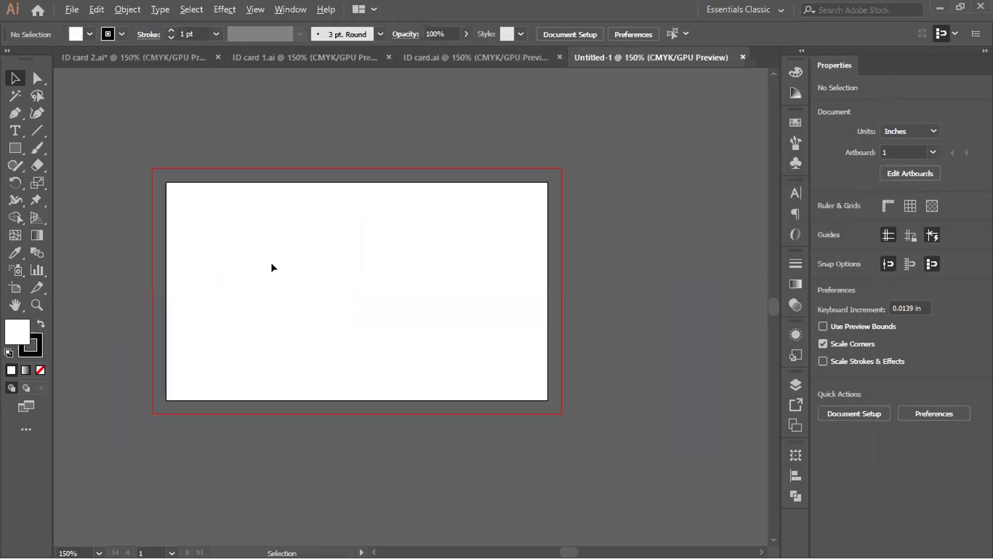
scroll(267, 265, "up", 2)
- Create another 3.5 × 2 in document with two artboards and 0.125 in bleed on all sides
left_click(70, 10)
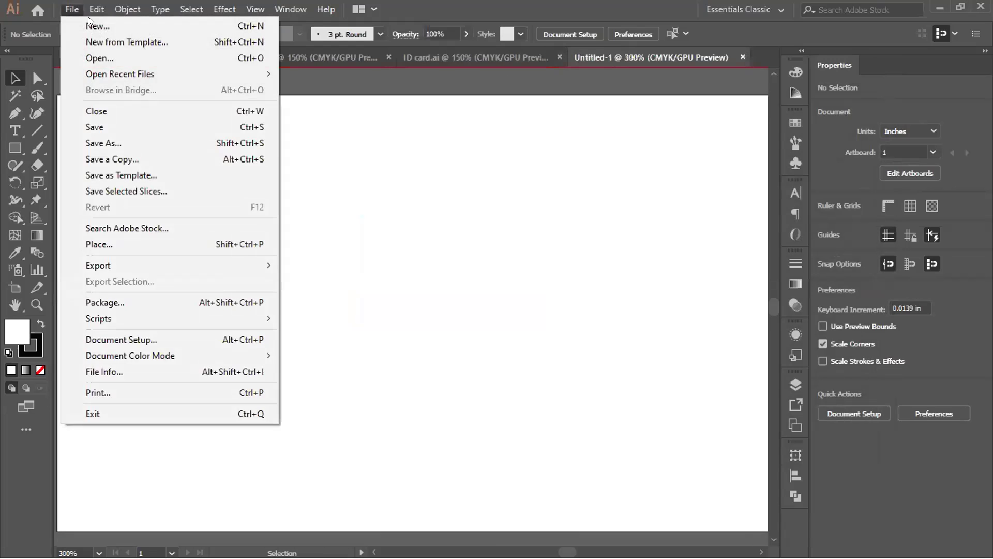
left_click(155, 28)
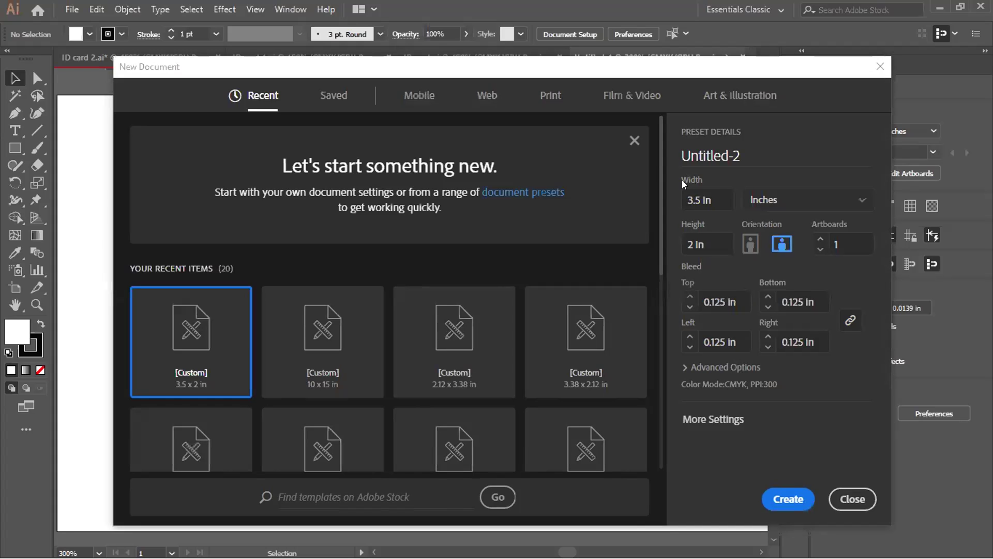
left_click(821, 240)
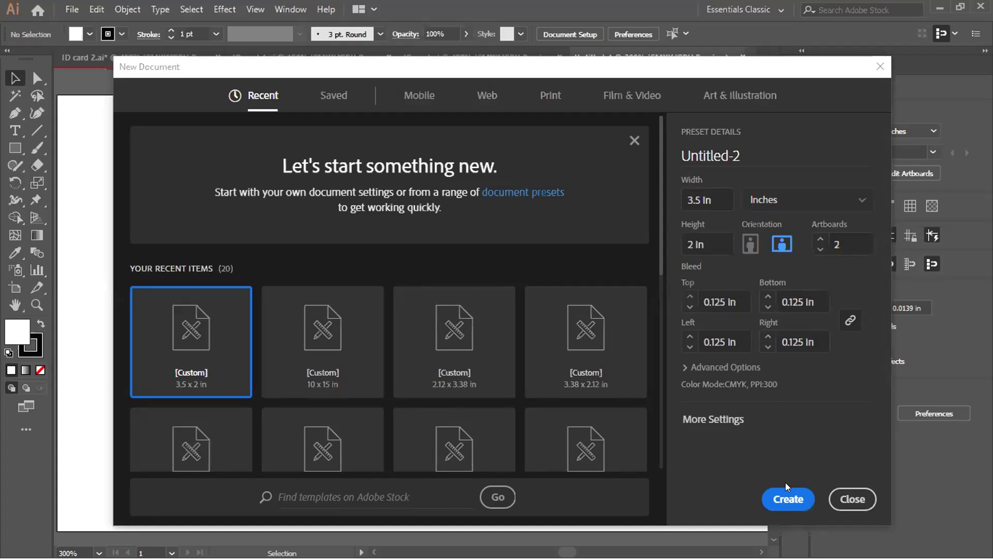
left_click(787, 501)
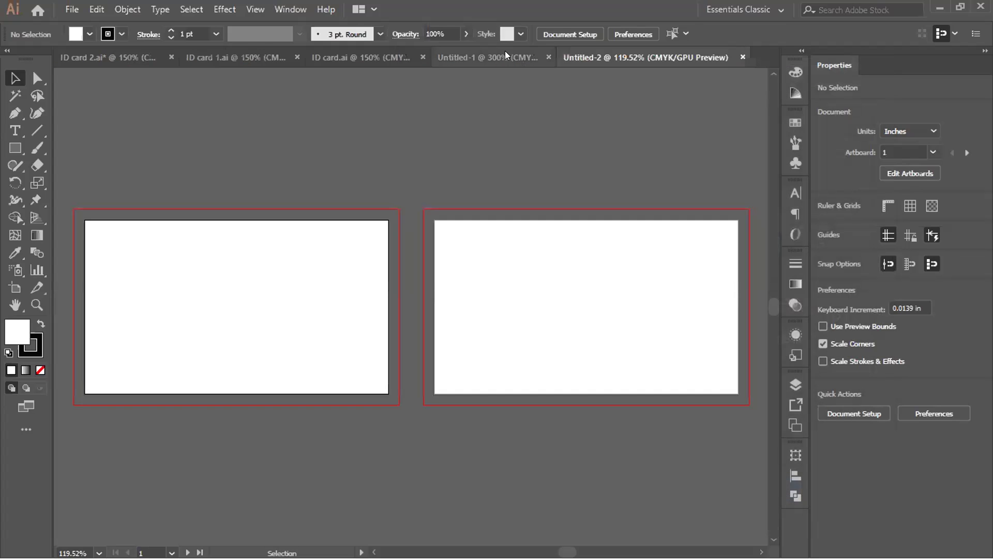
- Close Untitled-1, ID card 1.ai and ID card.ai, keeping ID card 2.ai open without saving it, and return to Untitled-2
left_click(509, 57)
left_click(612, 57)
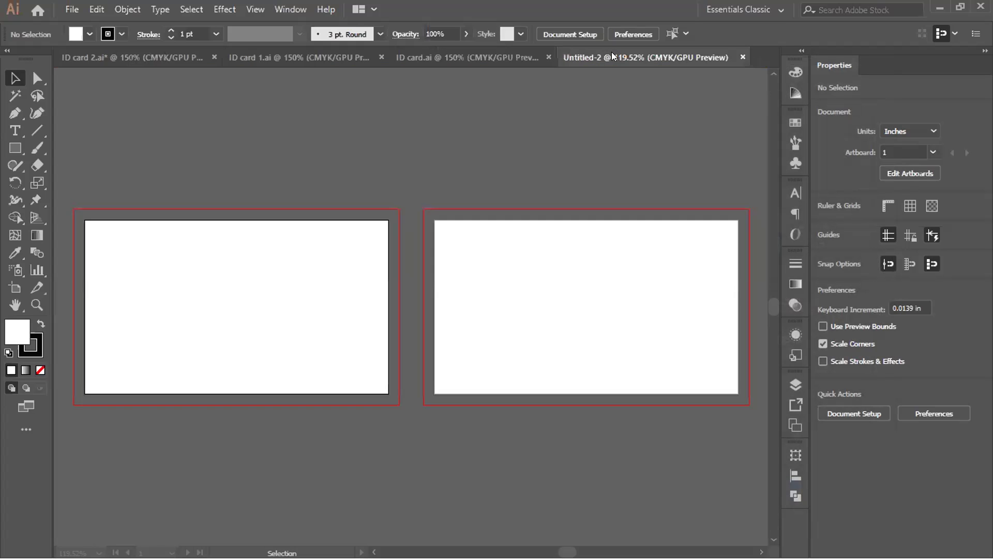
left_click(215, 57)
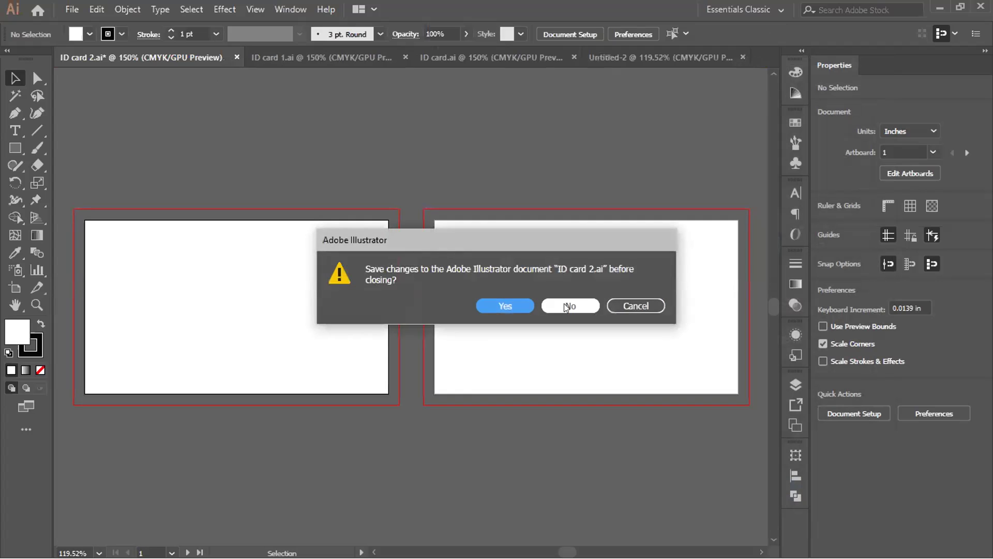
left_click(636, 306)
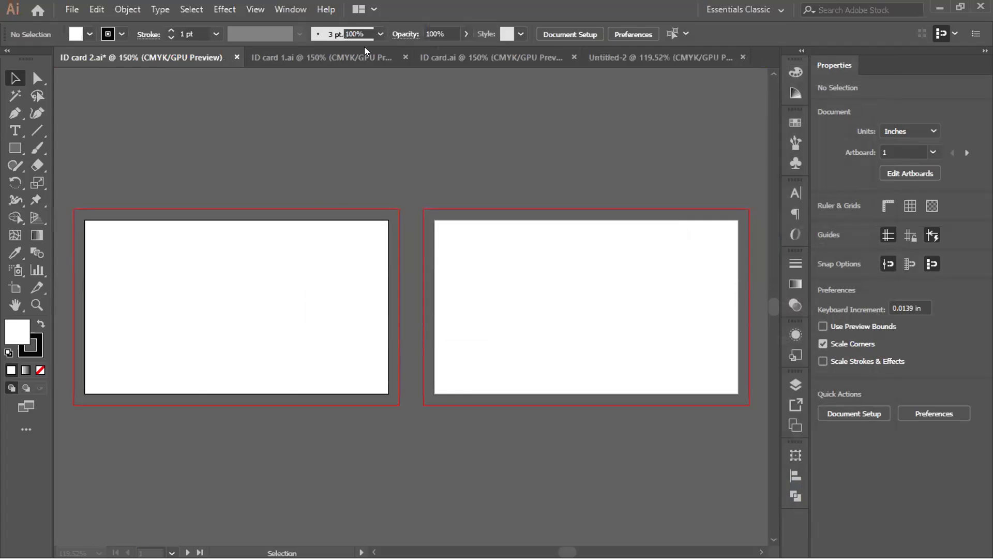
left_click(404, 57)
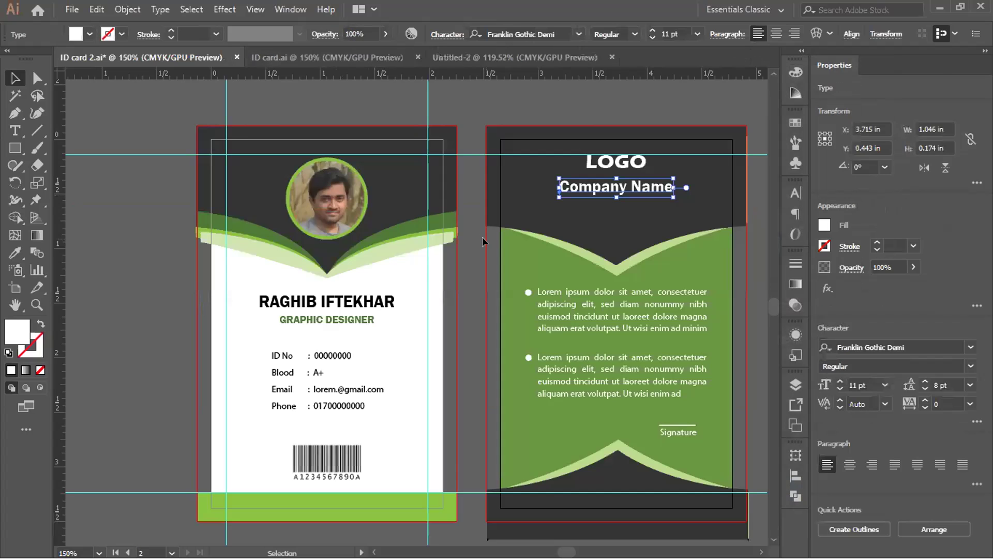
left_click(418, 56)
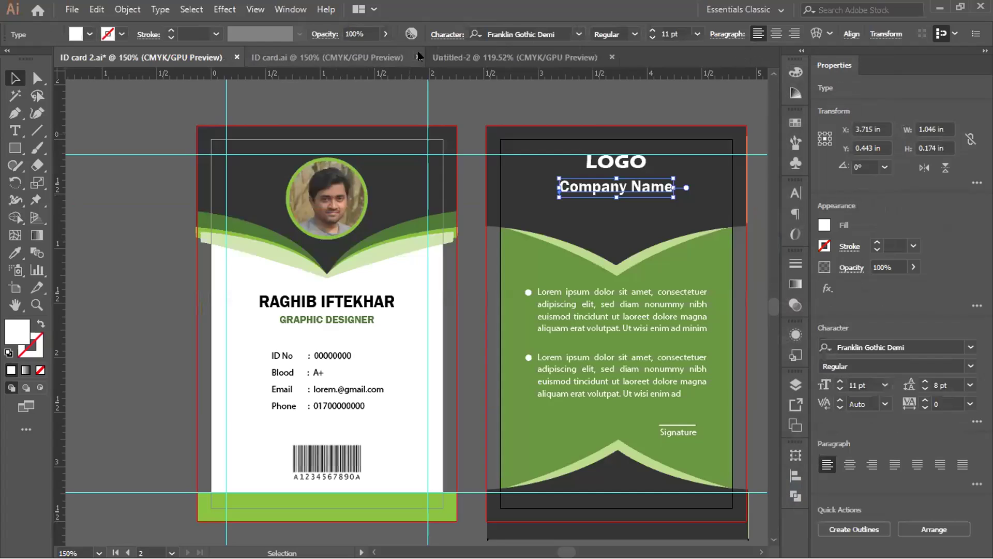
left_click(318, 58)
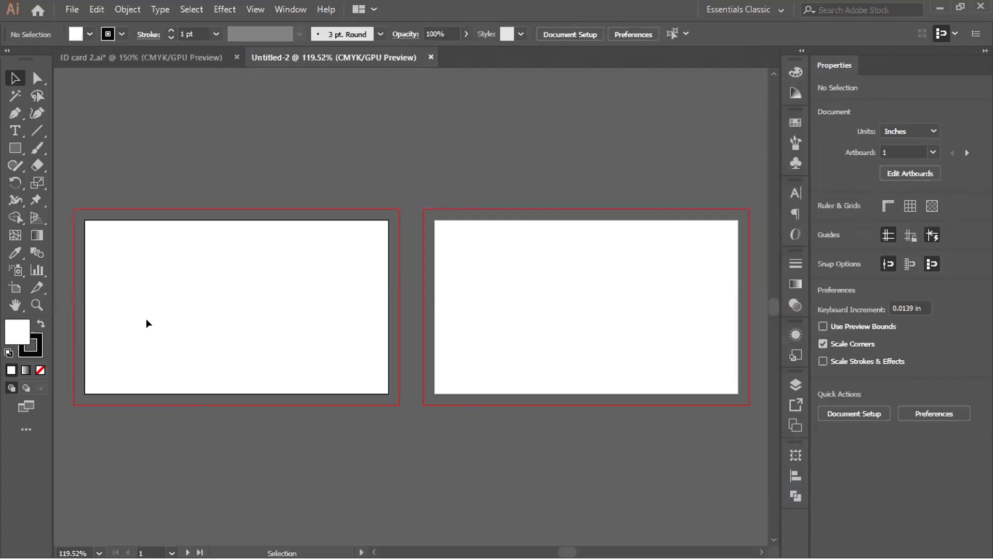
- Check the Create a business card design contest brief in the browser and return to the Untitled-2 document in Illustrator
scroll(146, 323, "up", 1)
left_click_drag(219, 362, 268, 366)
scroll(268, 366, "up", 1)
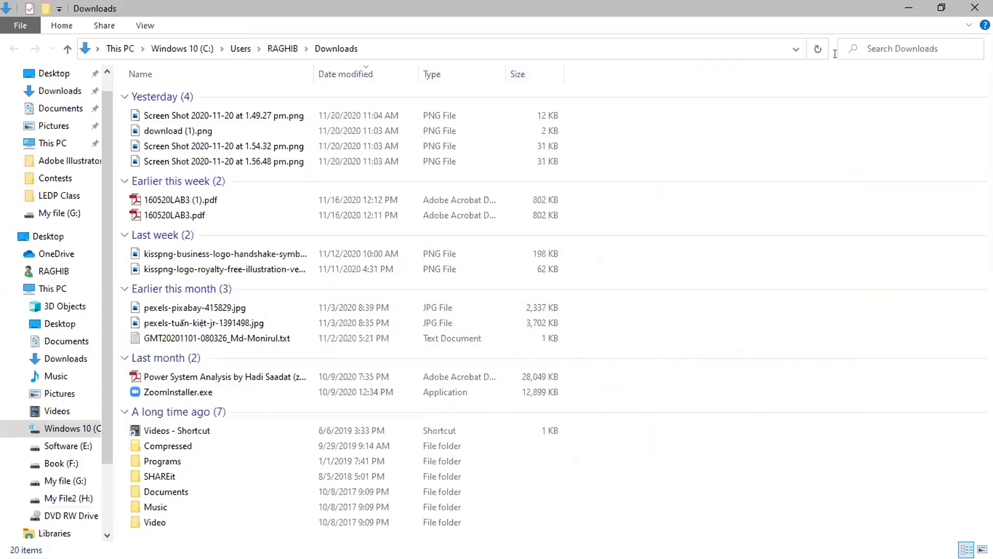
left_click(909, 8)
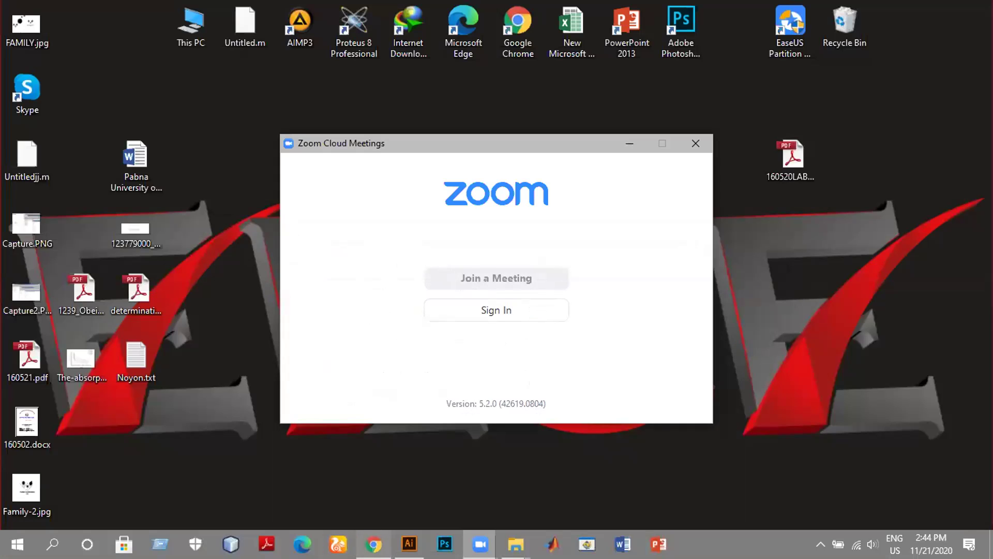
left_click(373, 543)
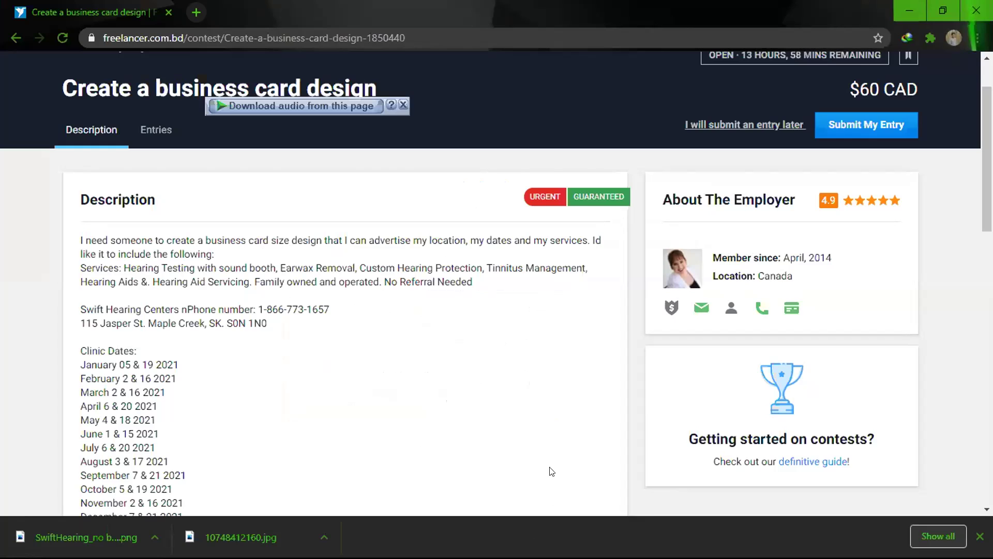
left_click(909, 2)
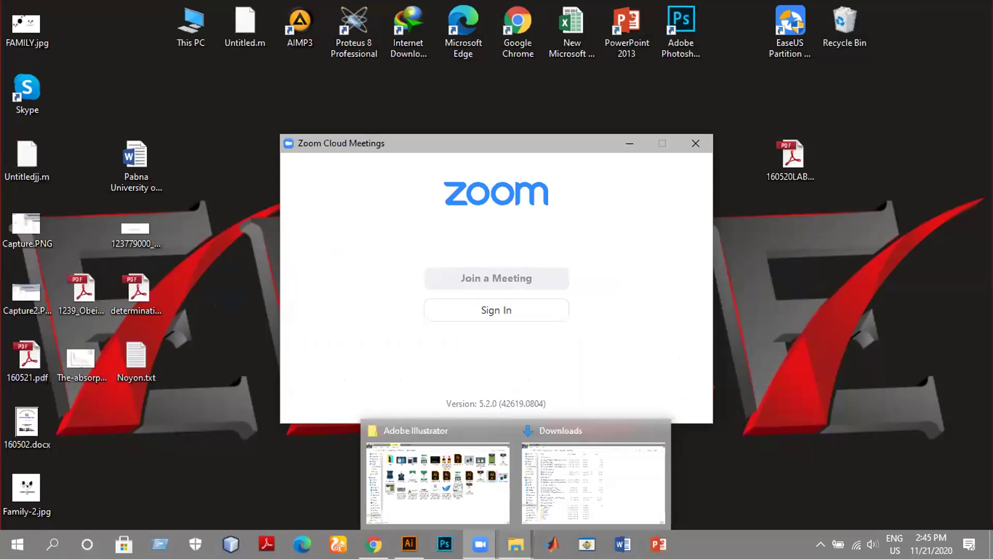
mouse_move(408, 543)
left_click(394, 489)
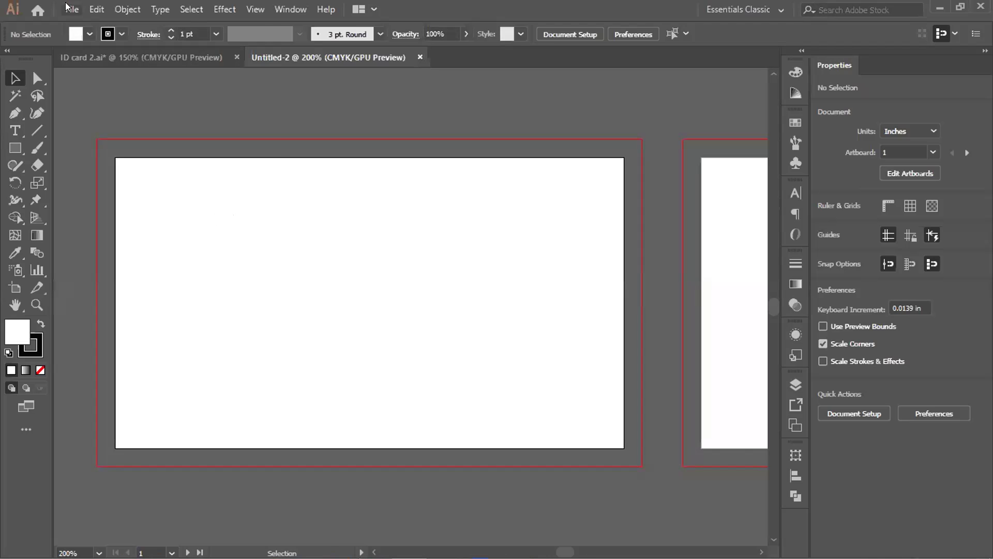
- Place SwiftHearing_no background_300dpi.png from the LEDP Class folder on the first artboard as a linked file
left_click(72, 10)
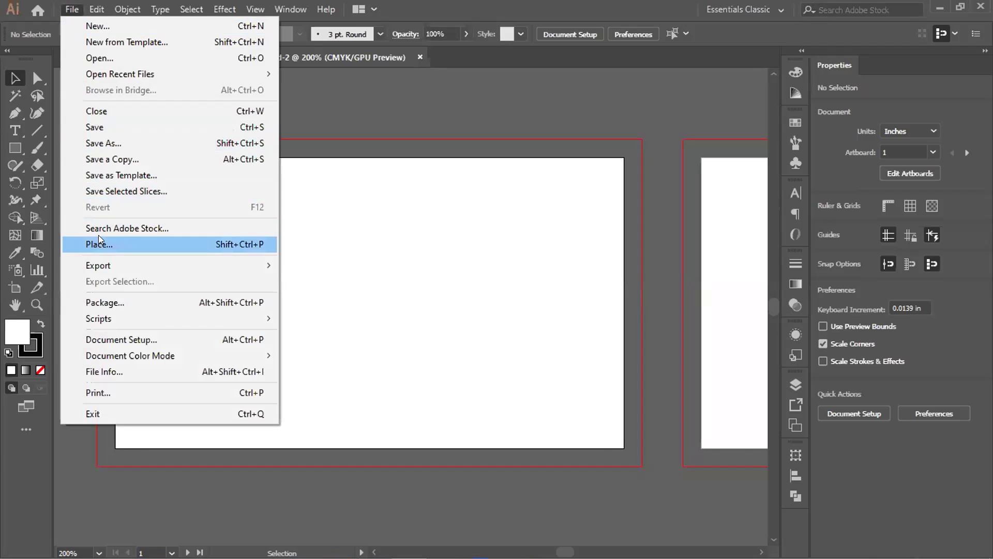
left_click(119, 247)
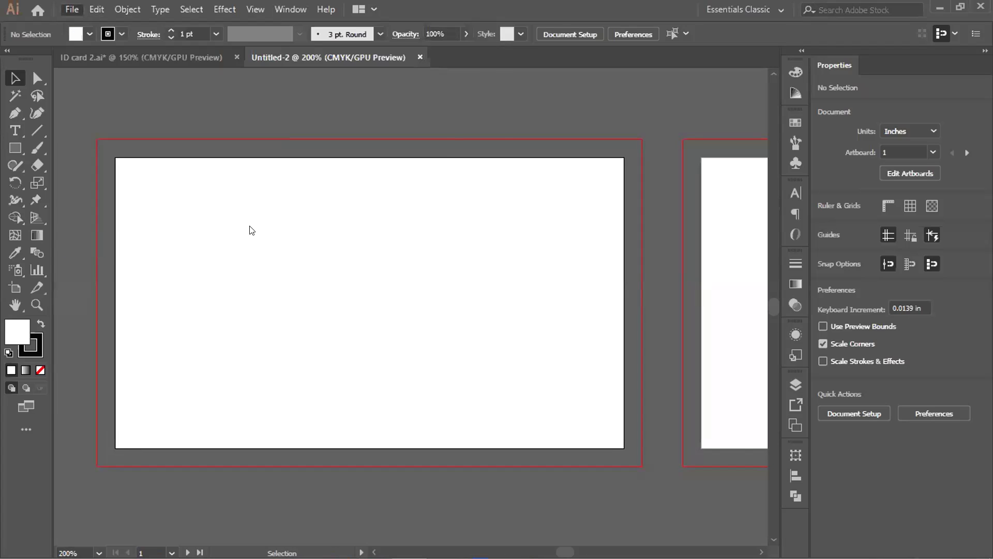
scroll(206, 198, "down", 3)
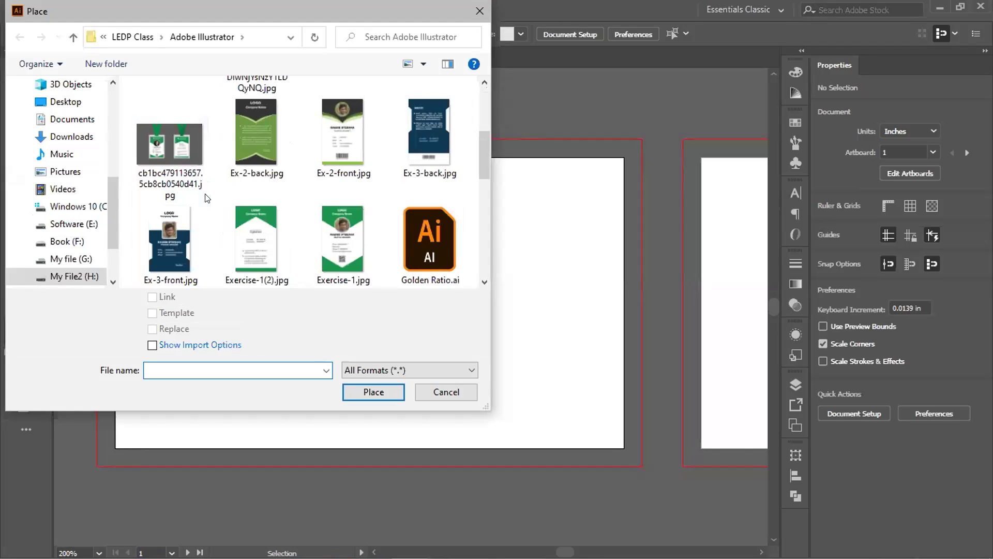
scroll(206, 196, "down", 5)
scroll(225, 219, "down", 2)
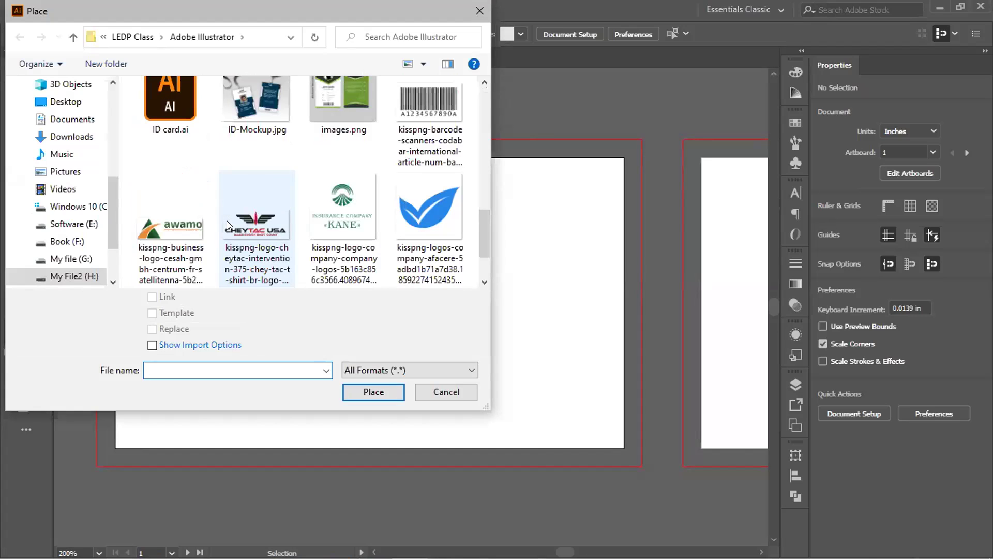
scroll(227, 225, "down", 2)
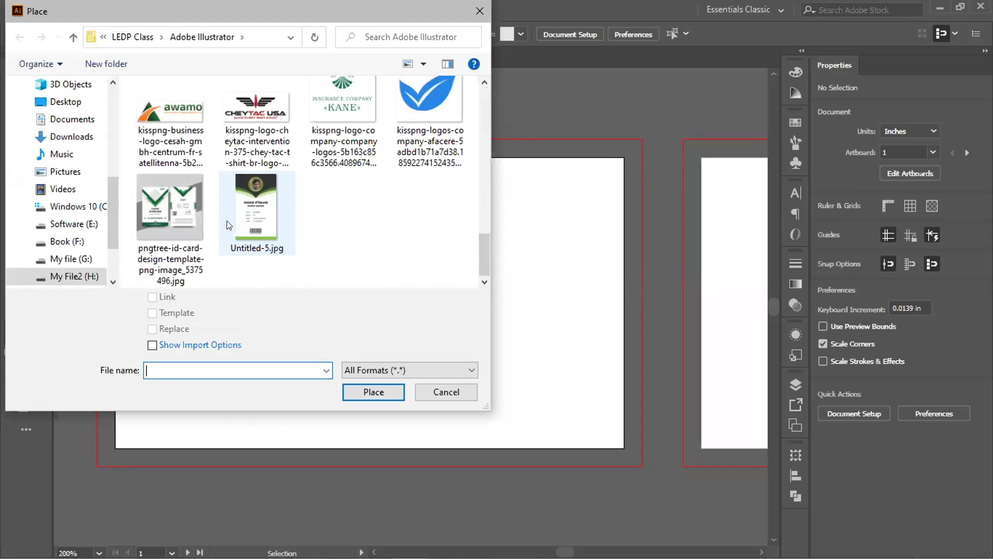
scroll(227, 220, "up", 10)
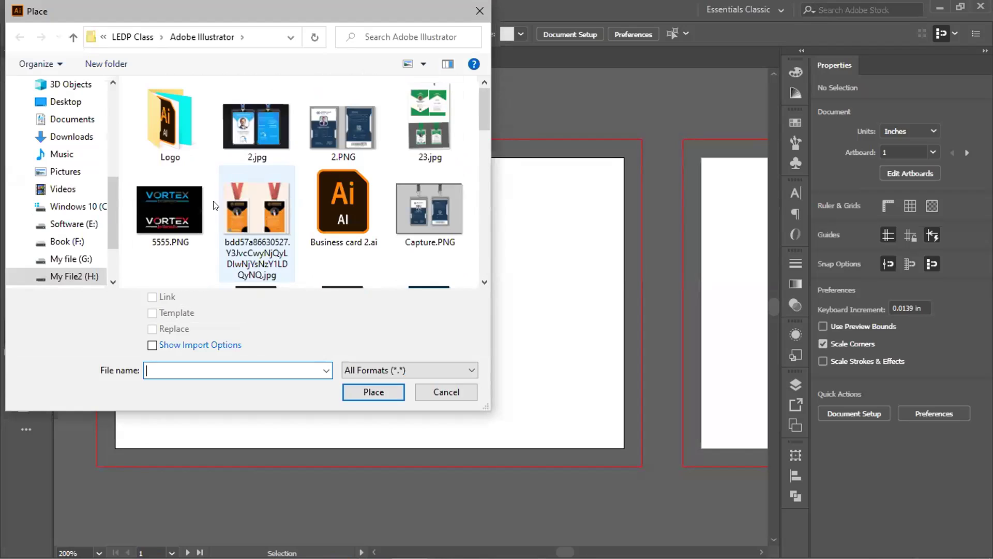
left_click(73, 37)
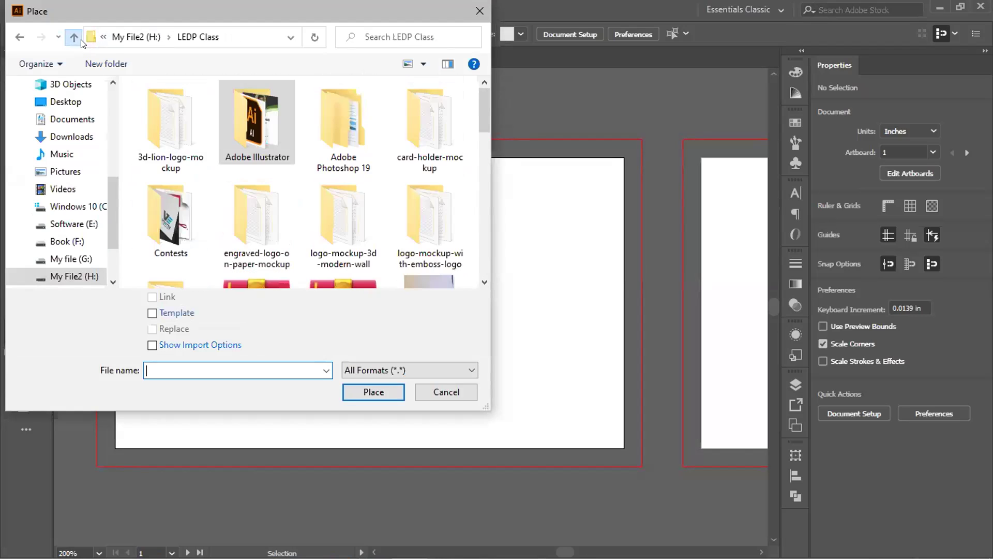
scroll(261, 199, "down", 5)
scroll(262, 200, "down", 5)
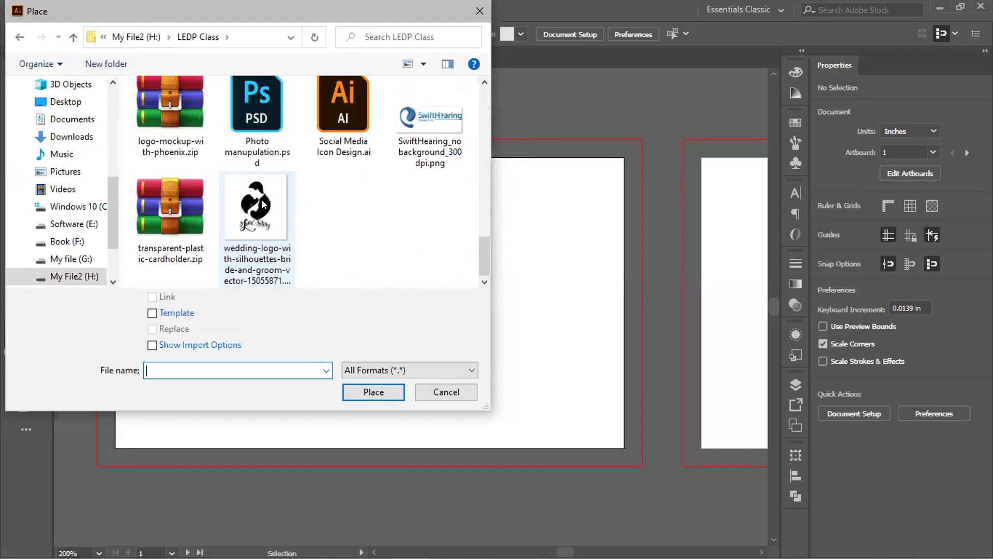
left_click(420, 152)
left_click(366, 394)
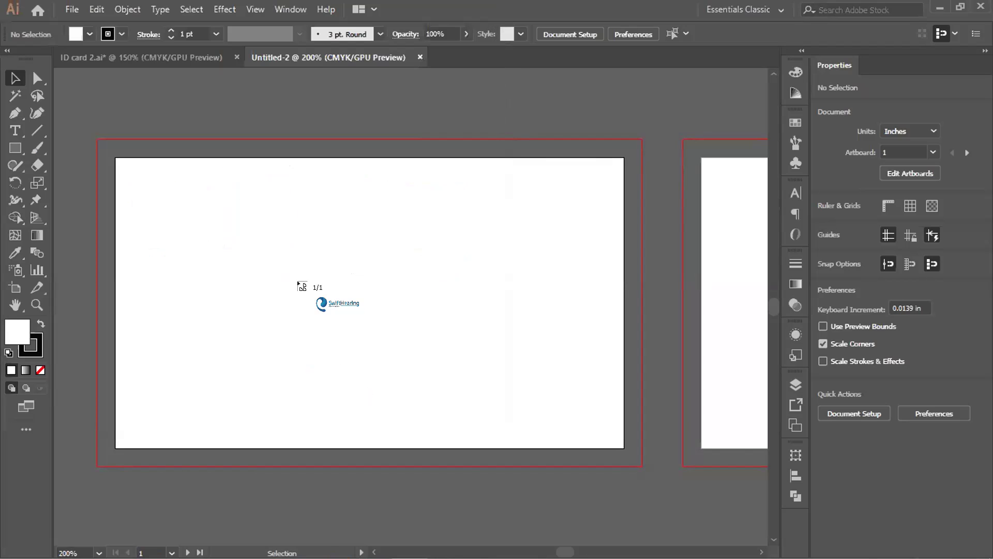
left_click(284, 227)
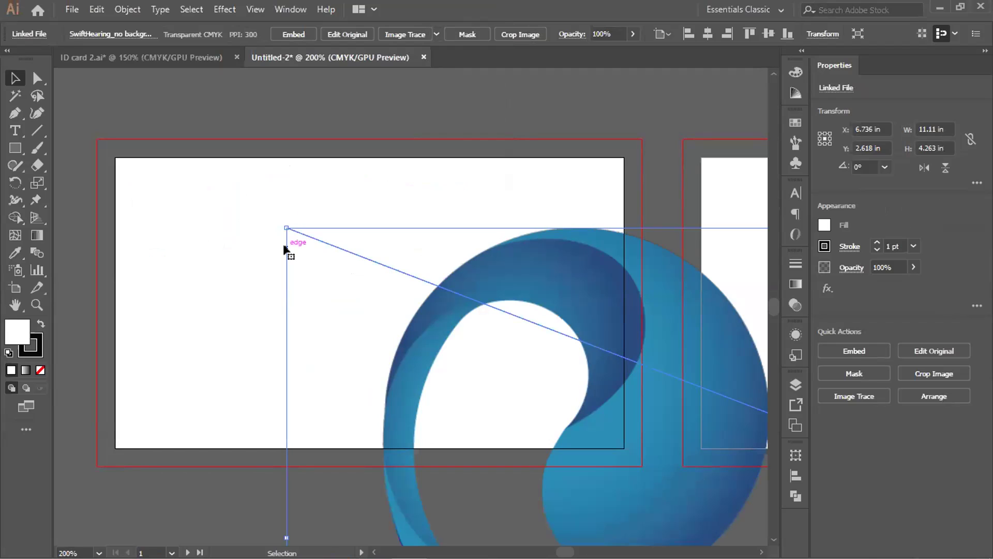
- Scale the placed SwiftHearing logo down to about 3.87 × 1.49 in and move it up over the first artboard
scroll(481, 344, "down", 2)
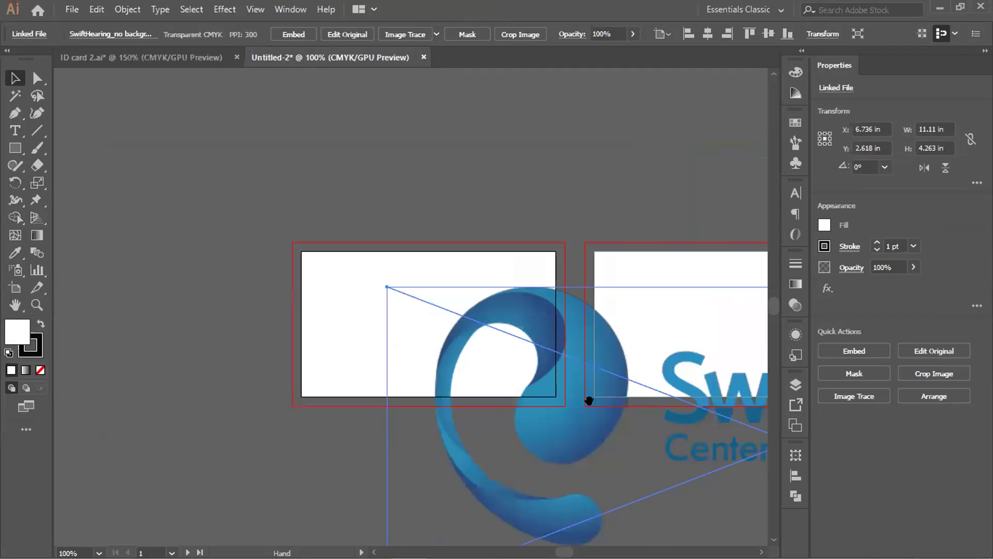
left_click_drag(588, 400, 365, 326)
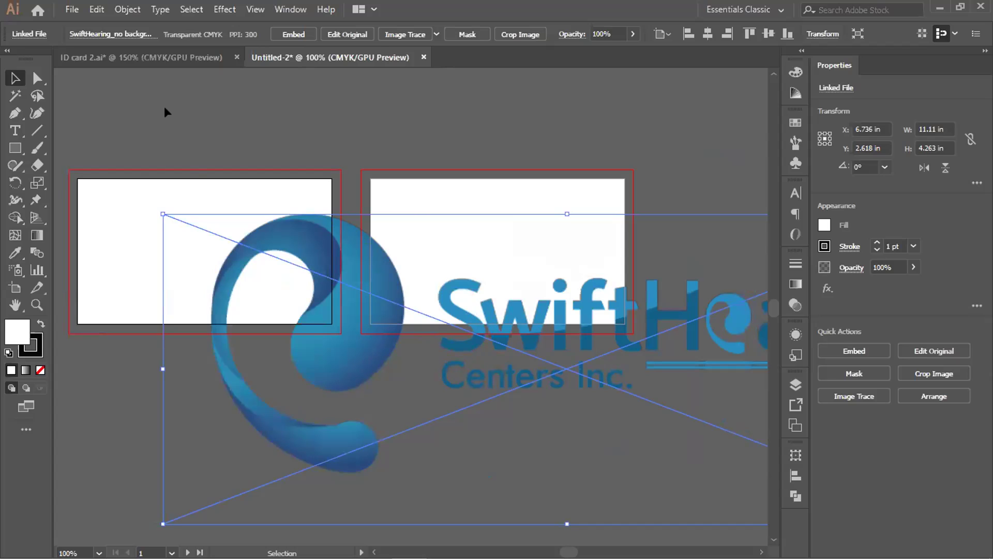
left_click(164, 108)
left_click(348, 331)
left_click_drag(155, 206, 273, 312)
left_click_drag(482, 340, 215, 199)
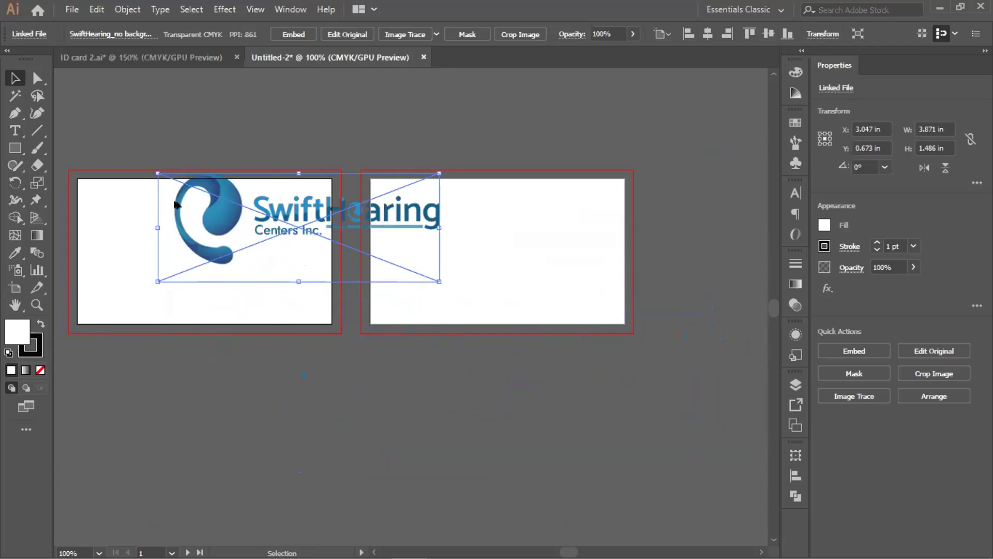
- Shrink the logo further to about 1.77 × 0.68 in and move it off the card, just above the first artboard
scroll(176, 206, "up", 2)
left_click_drag(136, 140, 237, 197)
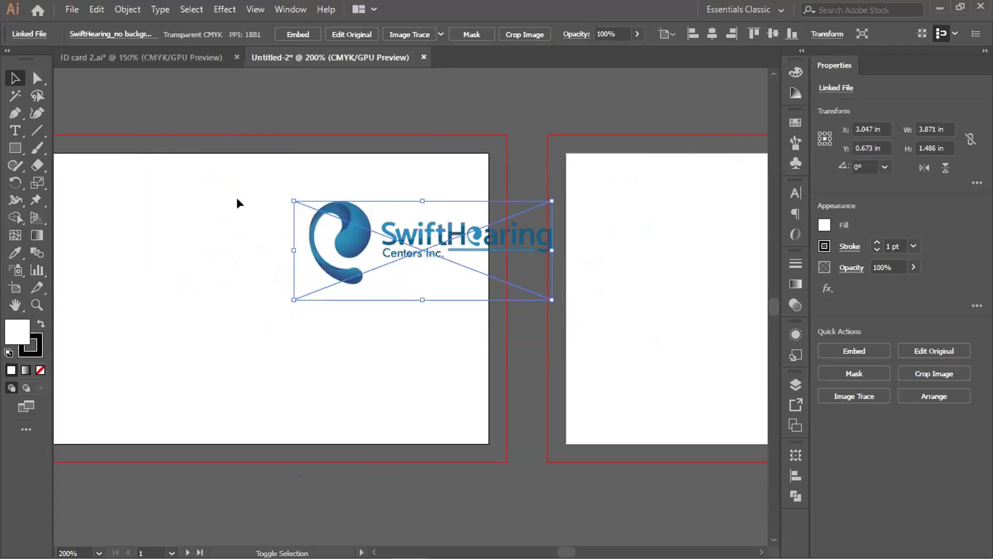
left_click(166, 159)
left_click_drag(333, 223, 201, 157)
left_click_drag(209, 247, 381, 324)
left_click_drag(376, 181, 291, 155)
left_click(315, 283)
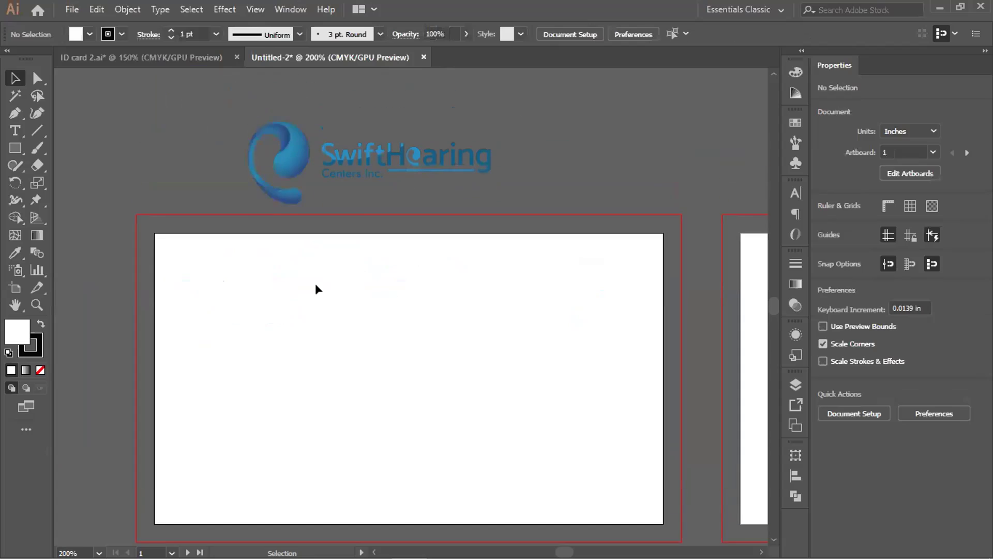
- Lock the SwiftHearing logo above the first artboard
scroll(315, 283, "down", 1)
scroll(268, 306, "up", 1)
left_click_drag(261, 213, 197, 171)
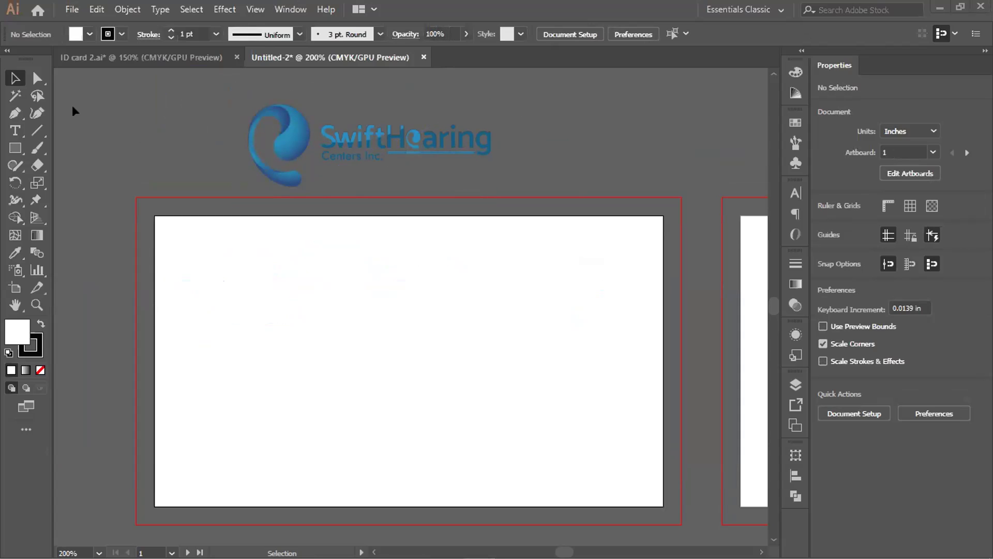
left_click(278, 128)
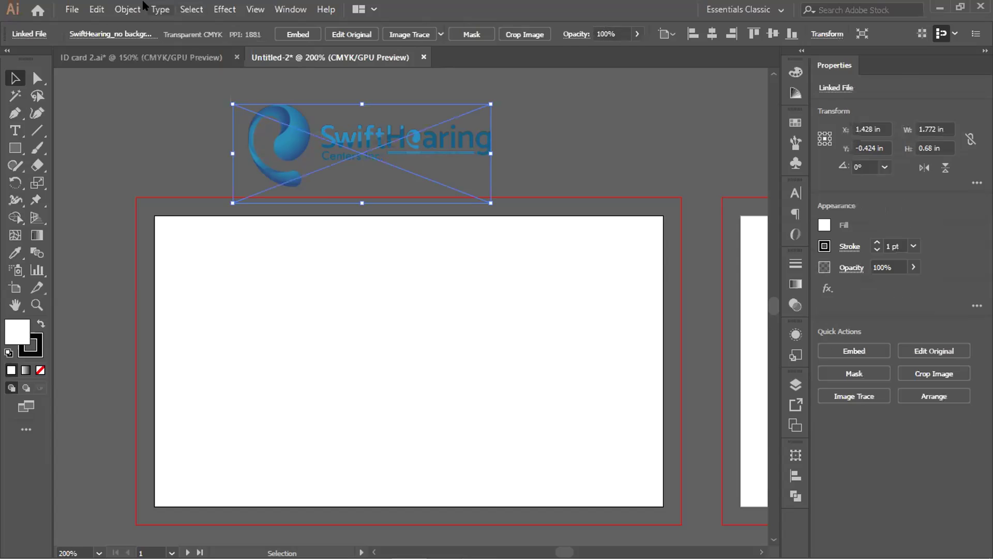
left_click(125, 8)
mouse_move(282, 94)
left_click(355, 96)
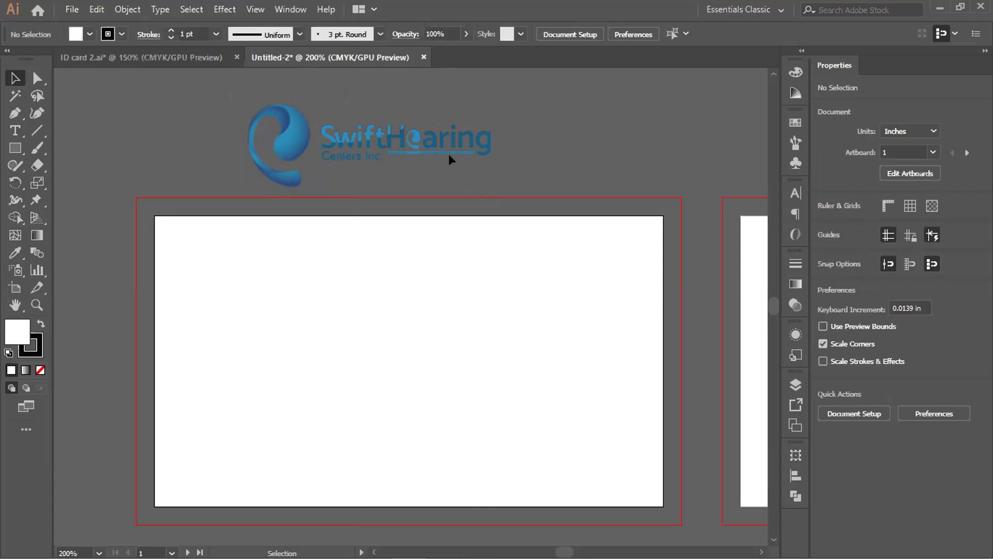
- Draw a square of about 0.21 × 0.21 in beside the logo's symbol, outside the artboard, as a colour swatch
scroll(383, 109, "up", 5)
scroll(493, 310, "down", 3)
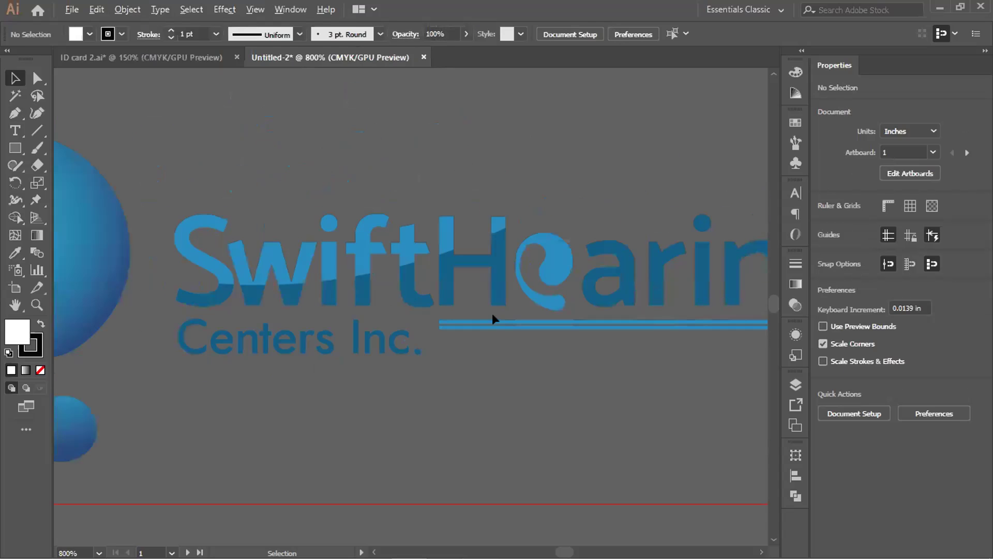
scroll(529, 313, "down", 2)
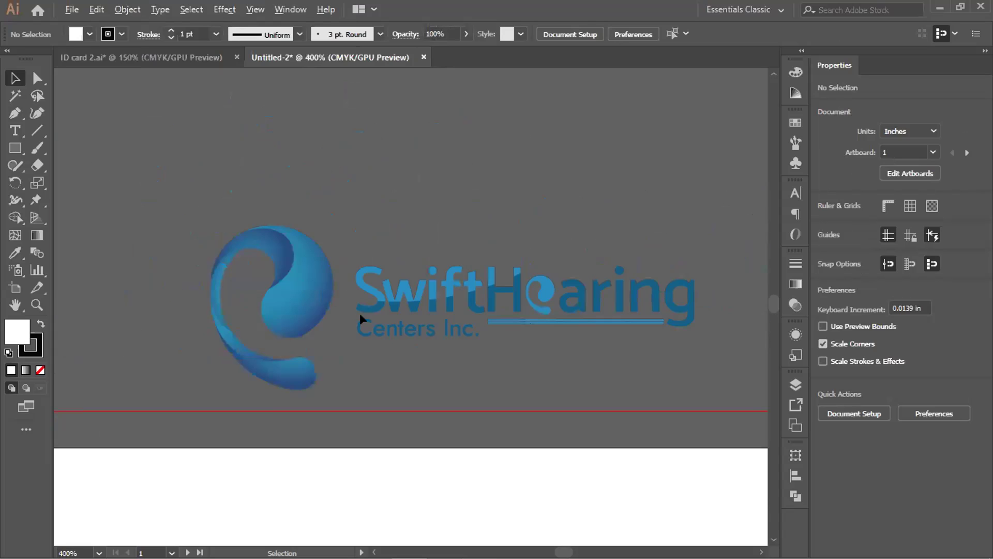
scroll(359, 313, "down", 5)
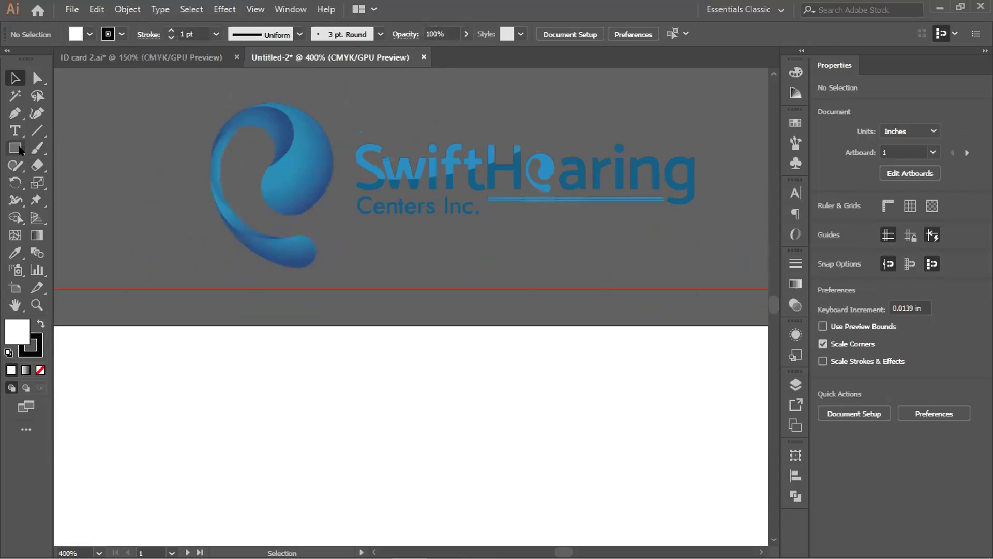
key("m")
left_click_drag(88, 128, 150, 190)
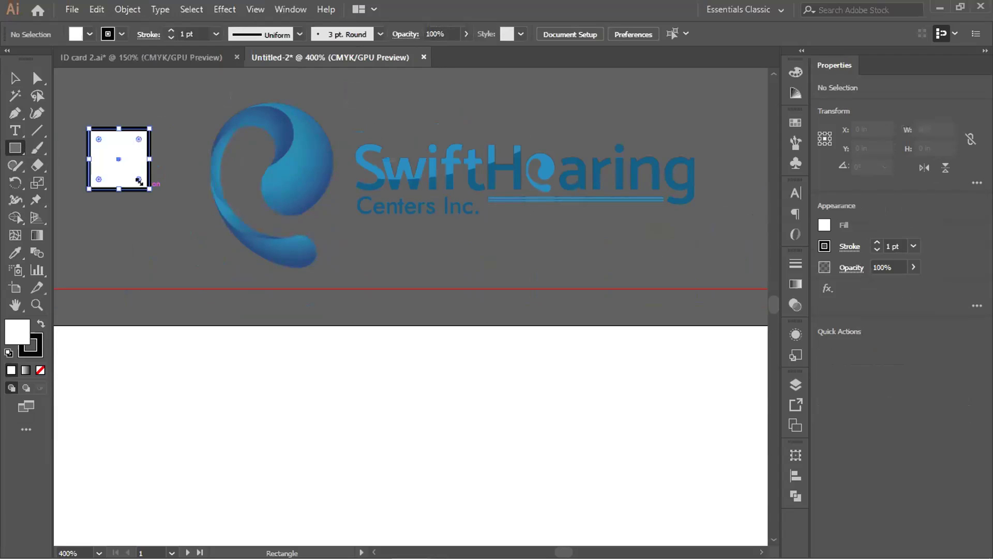
- Fill the square with the light blue sampled from the S of the logo's Swift lettering using the Eyedropper
left_click(75, 34)
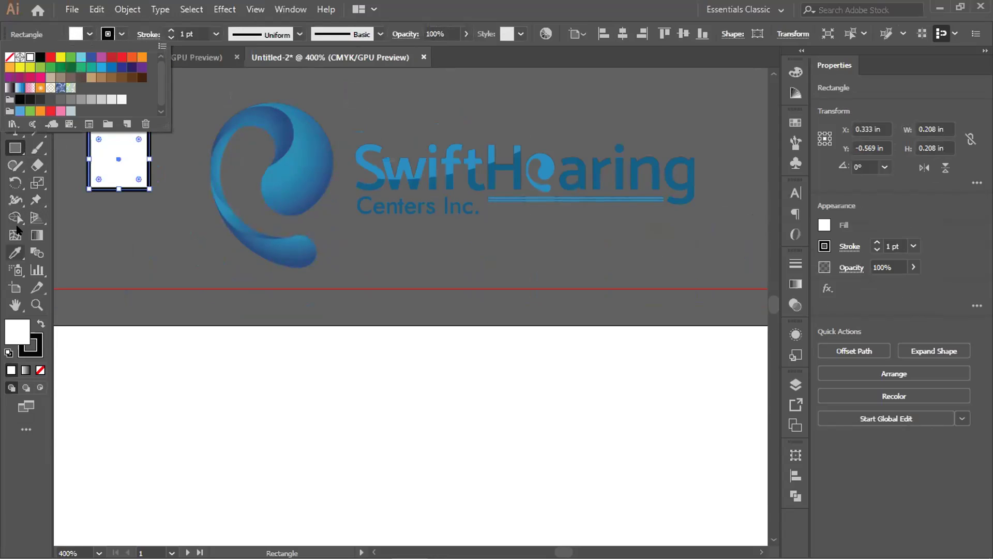
left_click(14, 253)
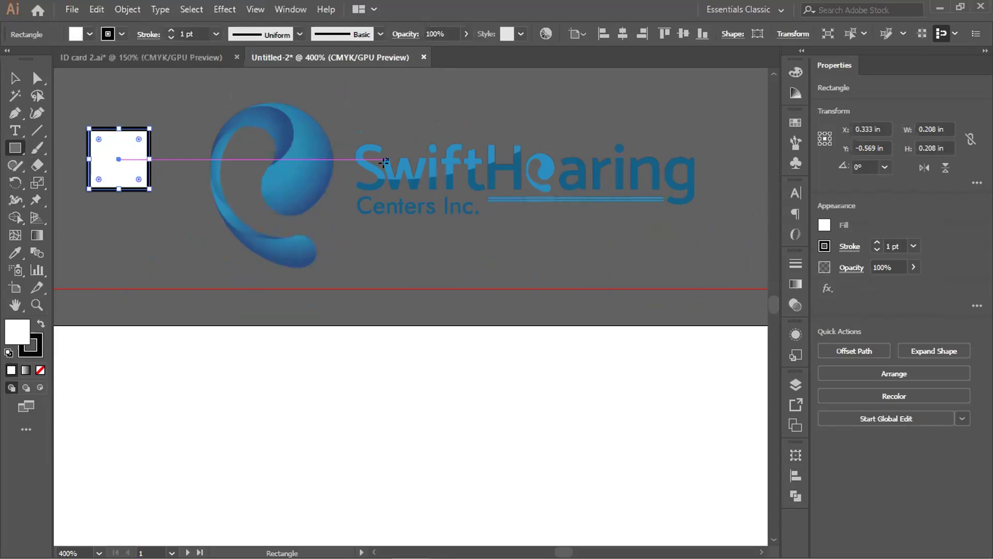
left_click(14, 253)
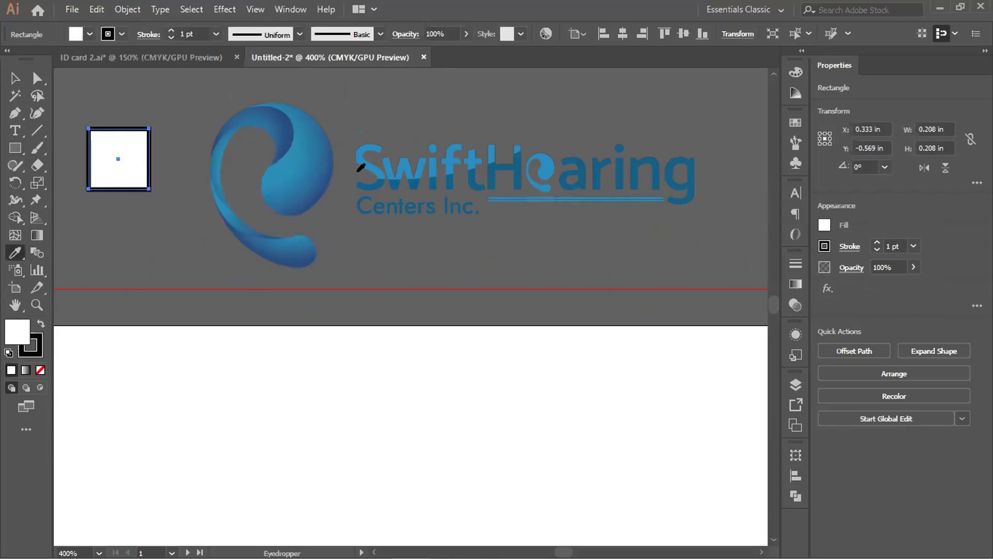
left_click(361, 156)
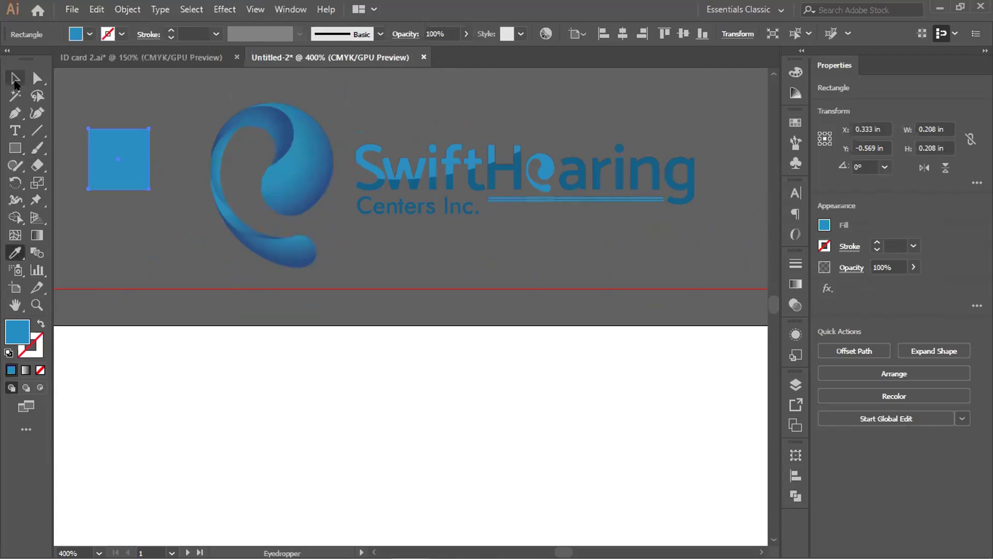
left_click(14, 78)
left_click(158, 228)
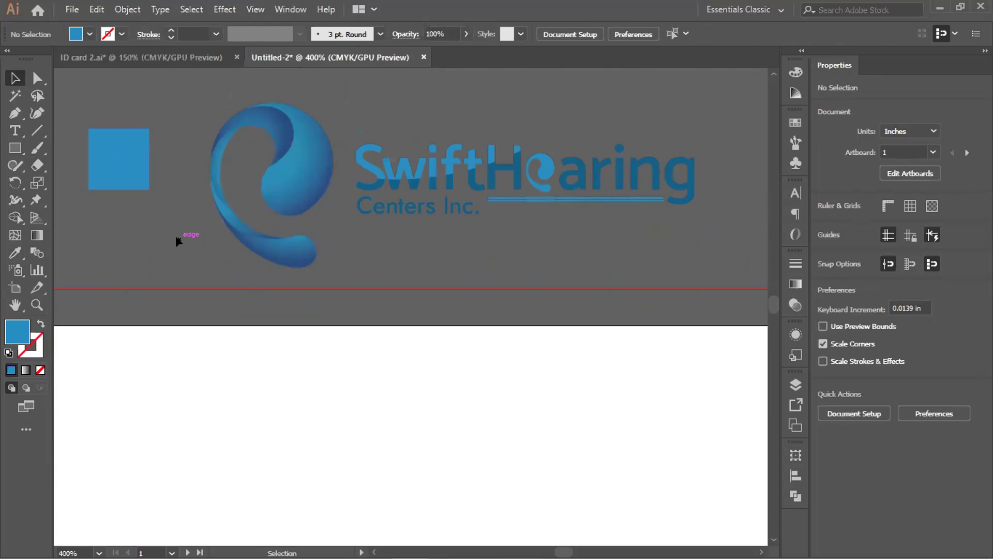
- Duplicate the light blue swatch just below itself and fill the copy with the dark blue sampled from the logo lettering using the Eyedropper
scroll(175, 231, "up", 3)
scroll(175, 231, "down", 3)
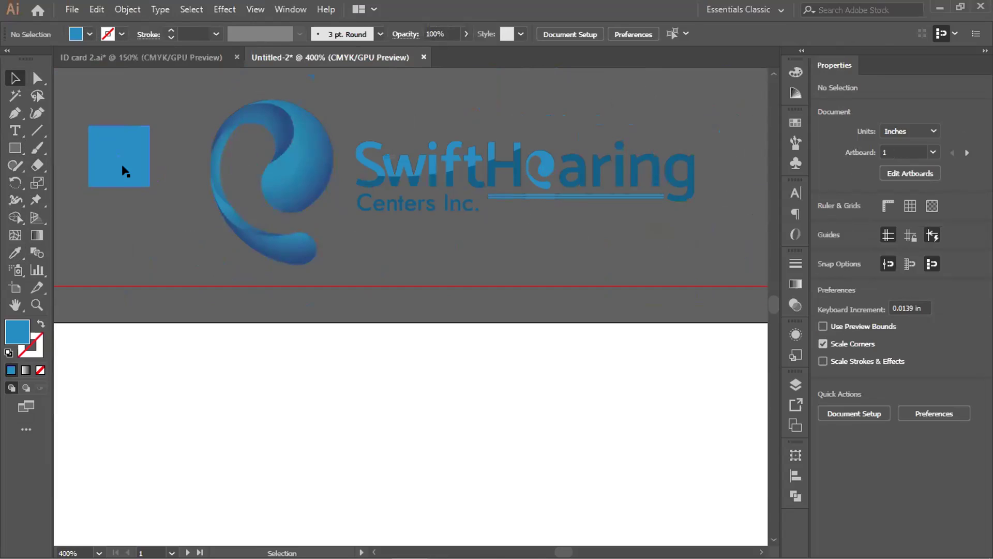
left_click_drag(123, 167, 120, 244)
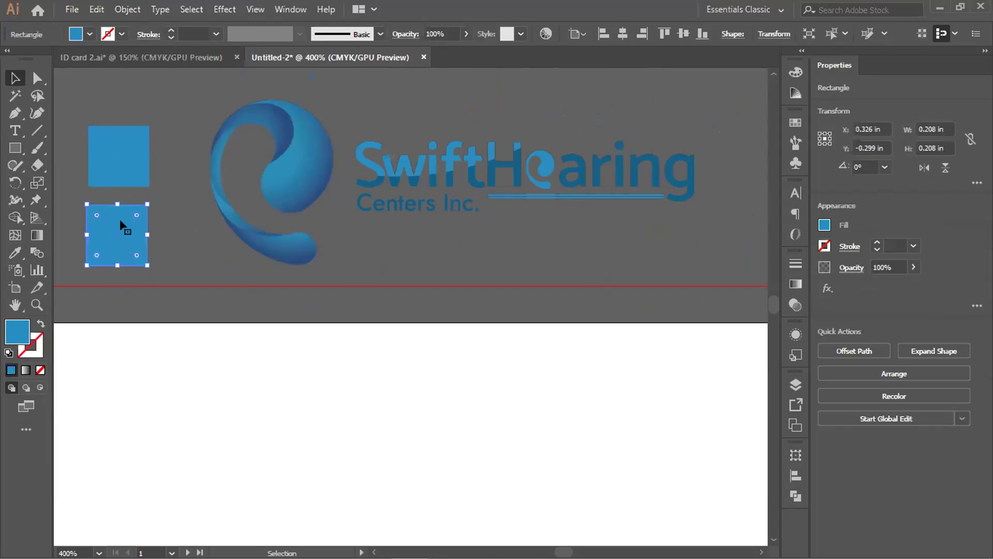
left_click(15, 252)
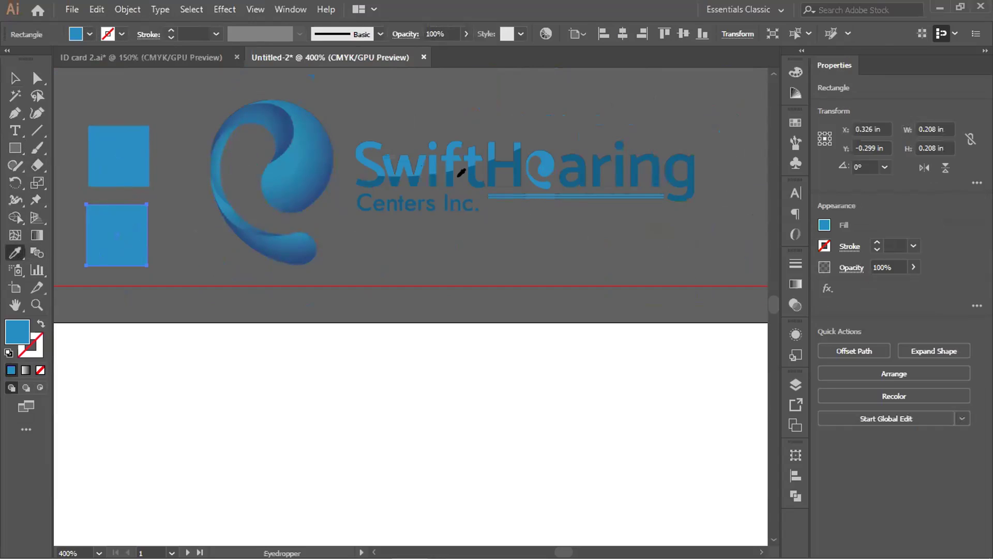
left_click(449, 170)
left_click(15, 78)
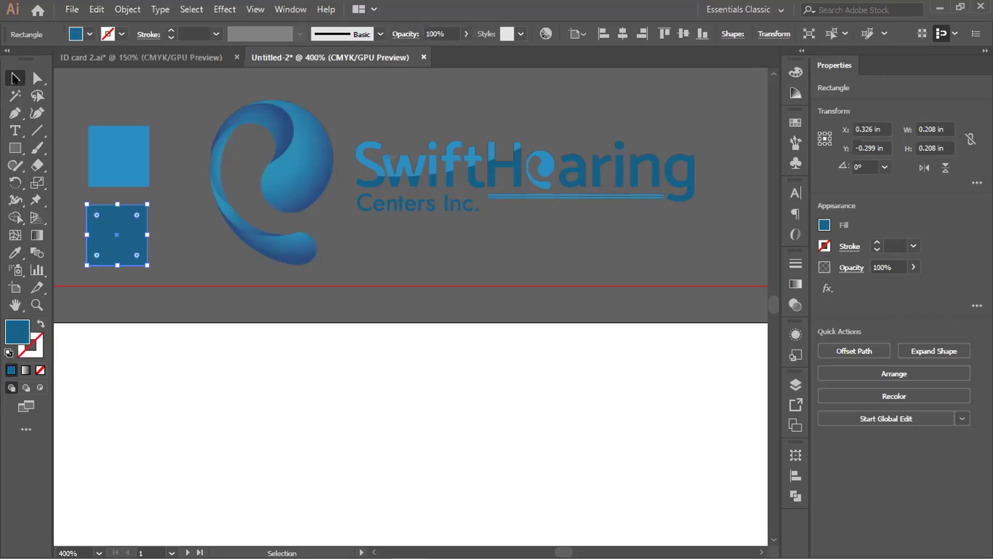
left_click(225, 232)
- Draw a rectangle about 0.71 × 1.86 in on the first artboard and fill it with the light blue of the upper swatch
scroll(179, 267, "down", 2)
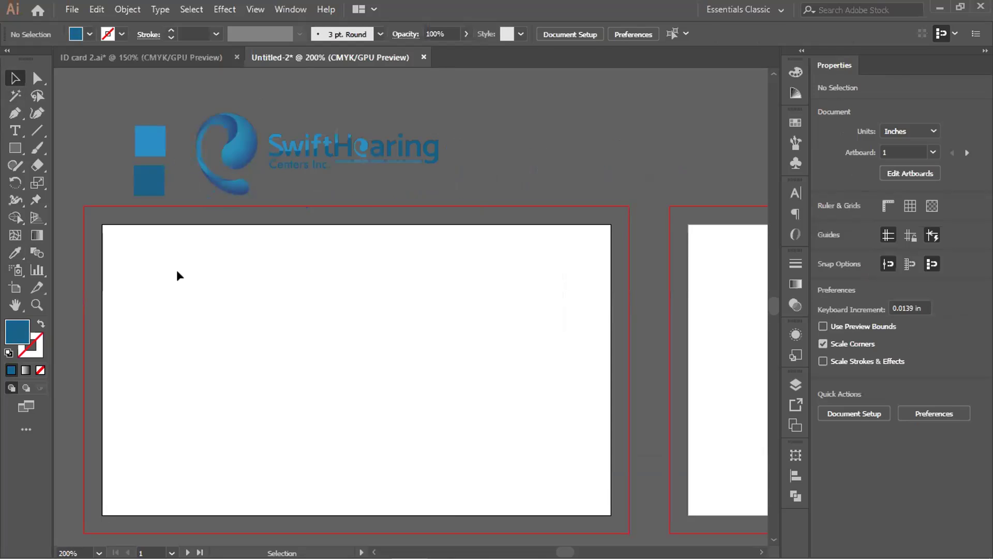
scroll(176, 269, "down", 2)
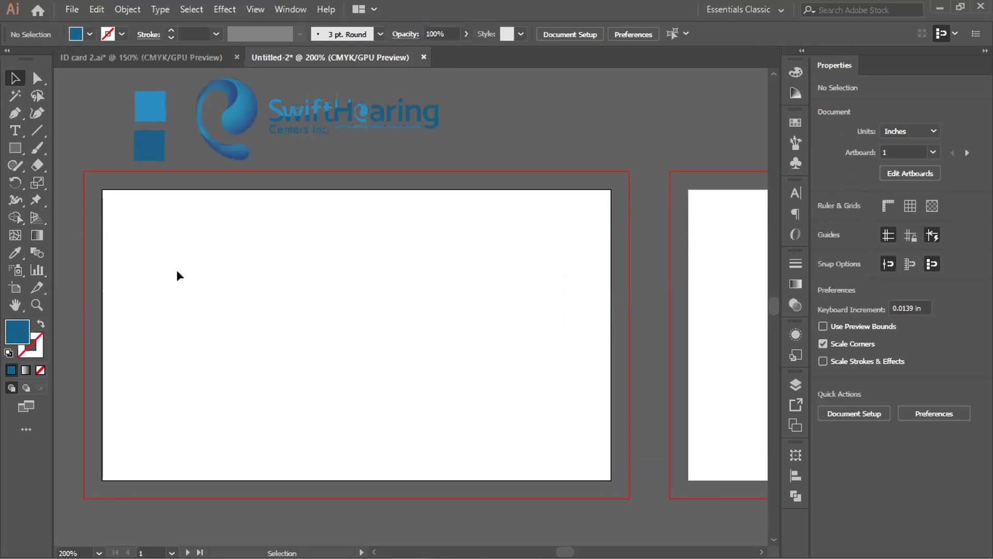
left_click(14, 149)
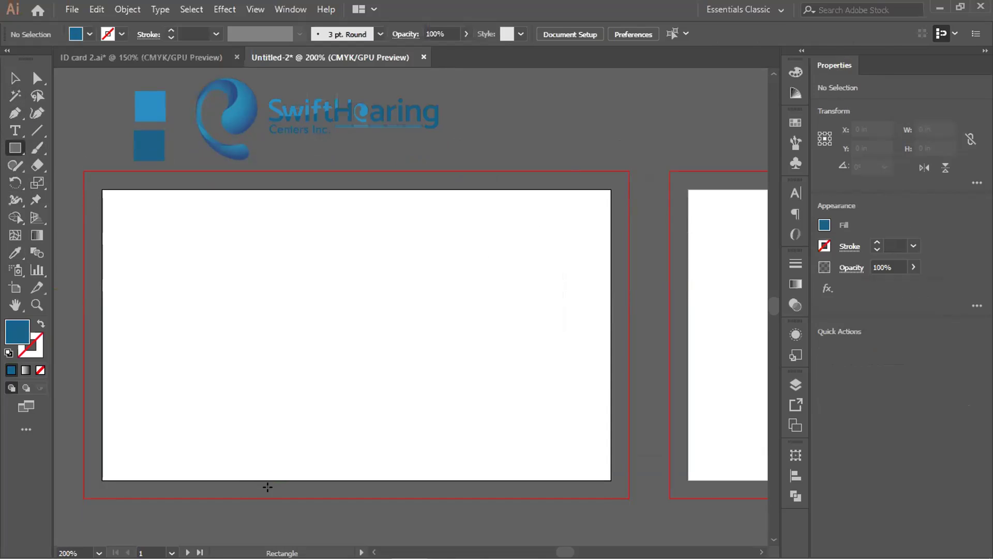
left_click_drag(260, 268, 362, 538)
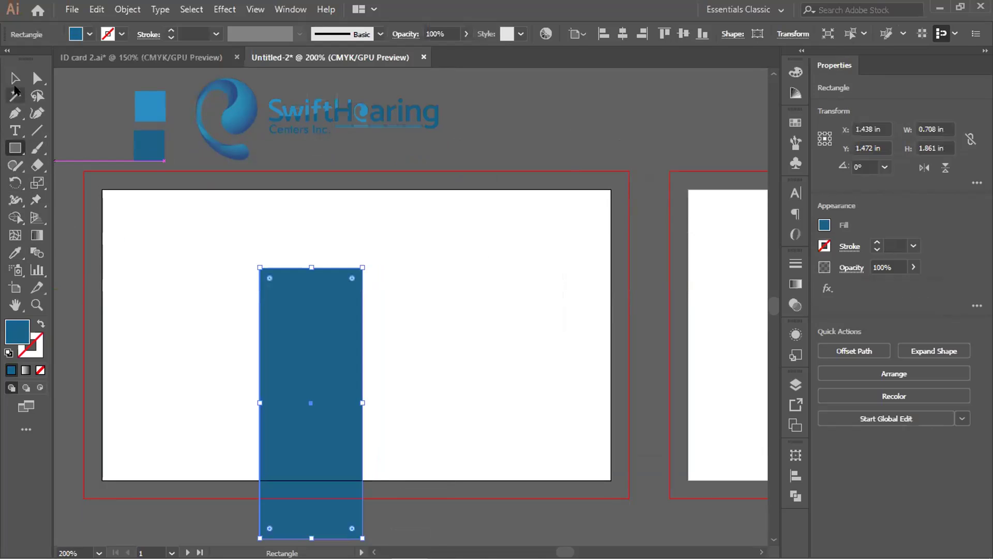
left_click(15, 253)
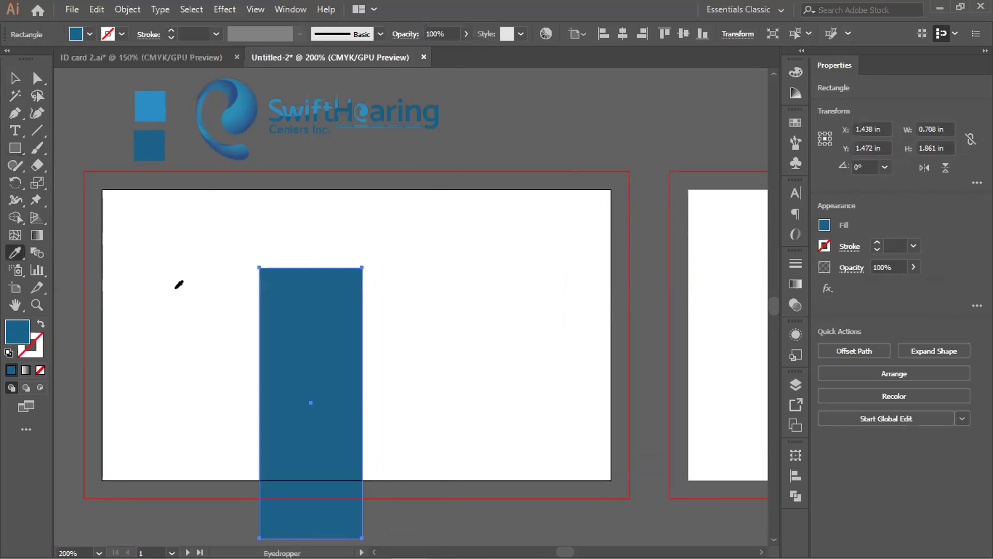
left_click(142, 102)
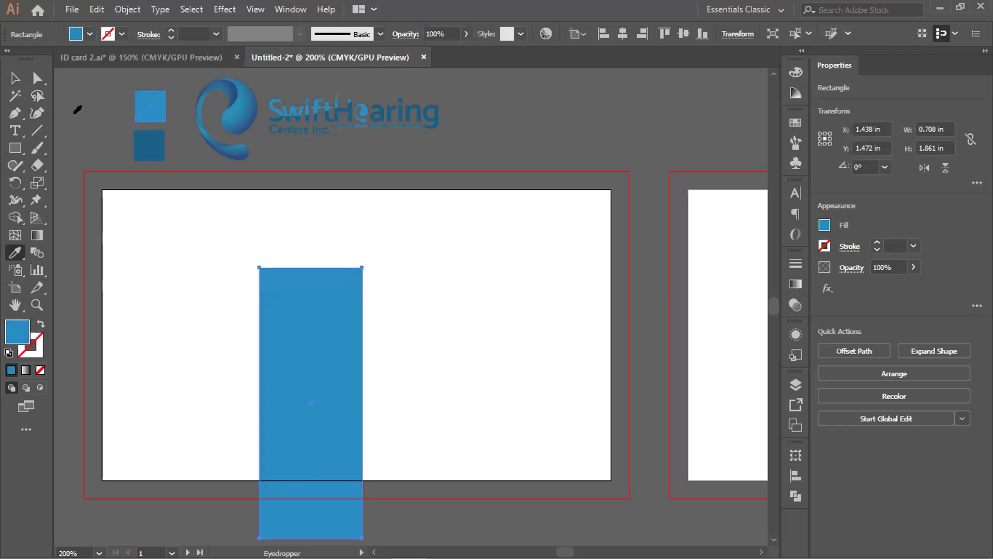
left_click(15, 78)
left_click(188, 266)
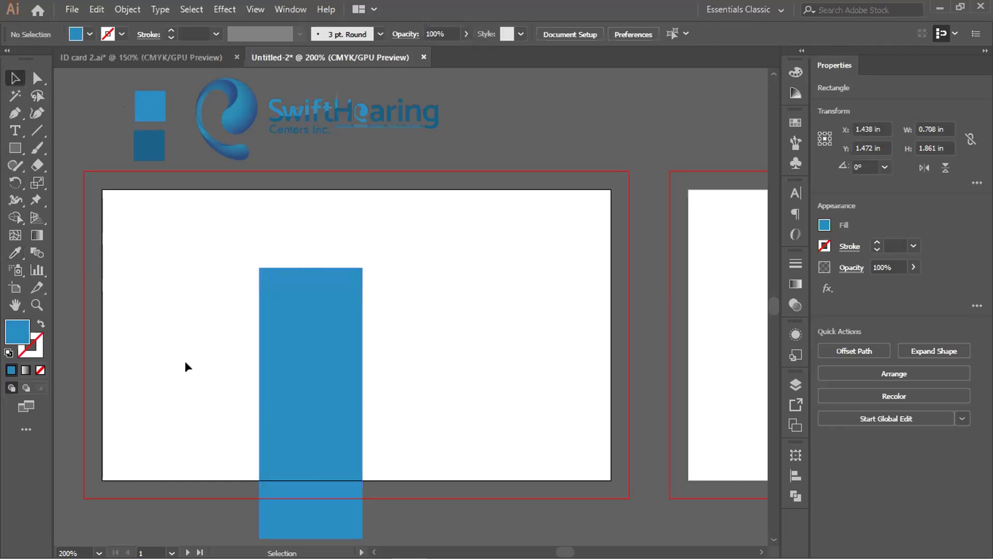
- Move the light blue rectangle over the first artboard's left edge and stretch its height to about 2.32 in, past the bleed
left_click_drag(185, 362, 246, 343)
left_click(384, 374)
left_click_drag(345, 361, 188, 283)
left_click_drag(173, 427, 170, 496)
left_click_drag(194, 364, 168, 350)
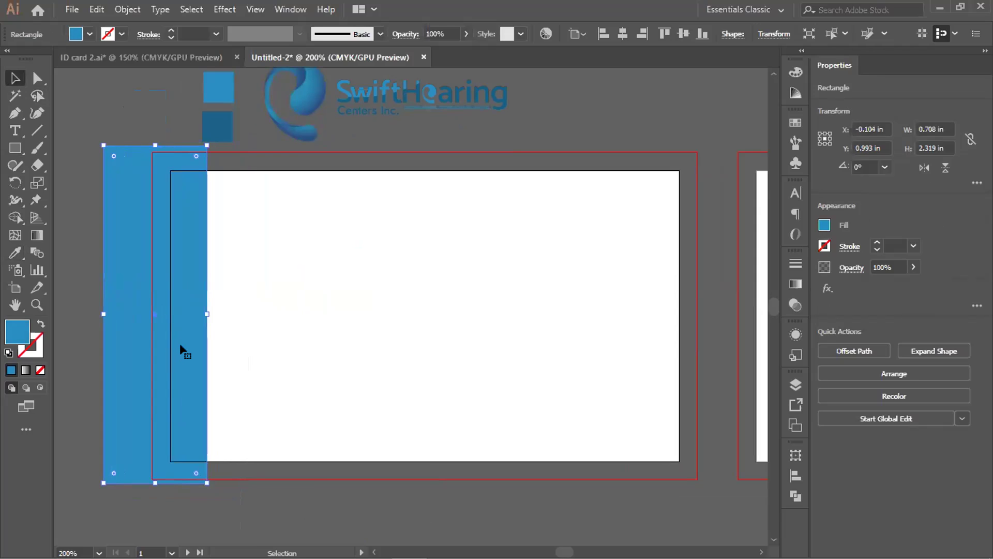
- Move the light blue band to the left edge of the second artboard, covering its full height and bleed
left_click_drag(179, 343, 577, 401)
key("space")
left_click_drag(339, 382, 190, 370)
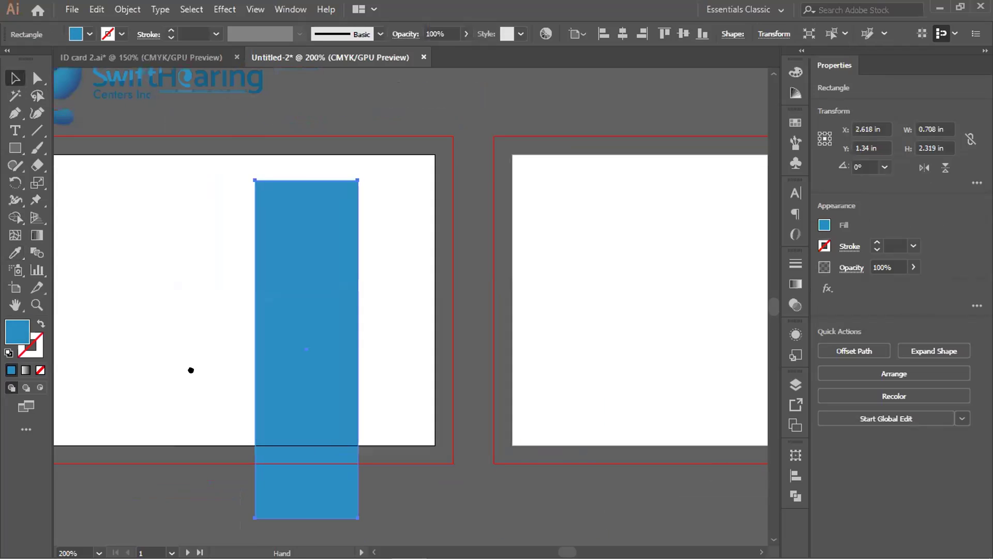
left_click_drag(295, 378, 526, 316)
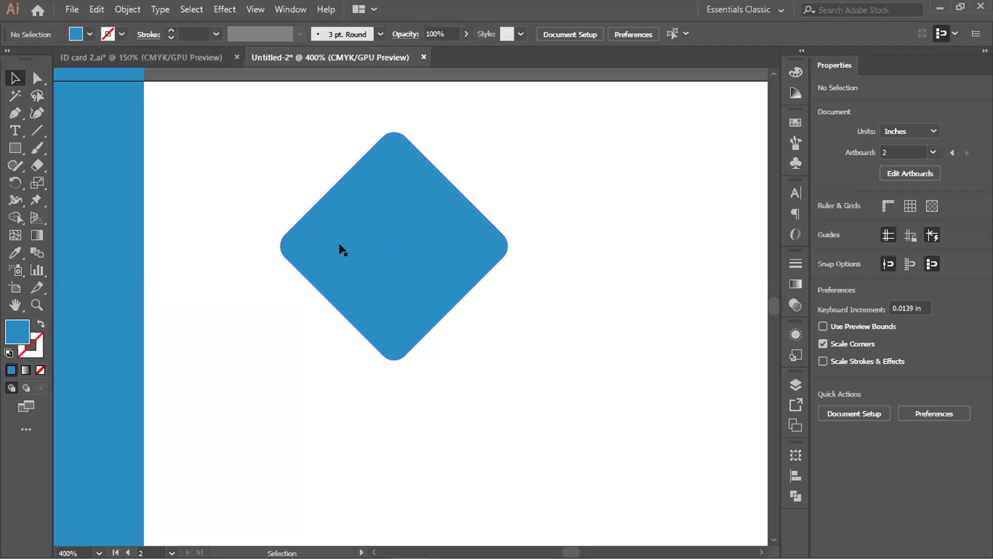
left_click(377, 236)
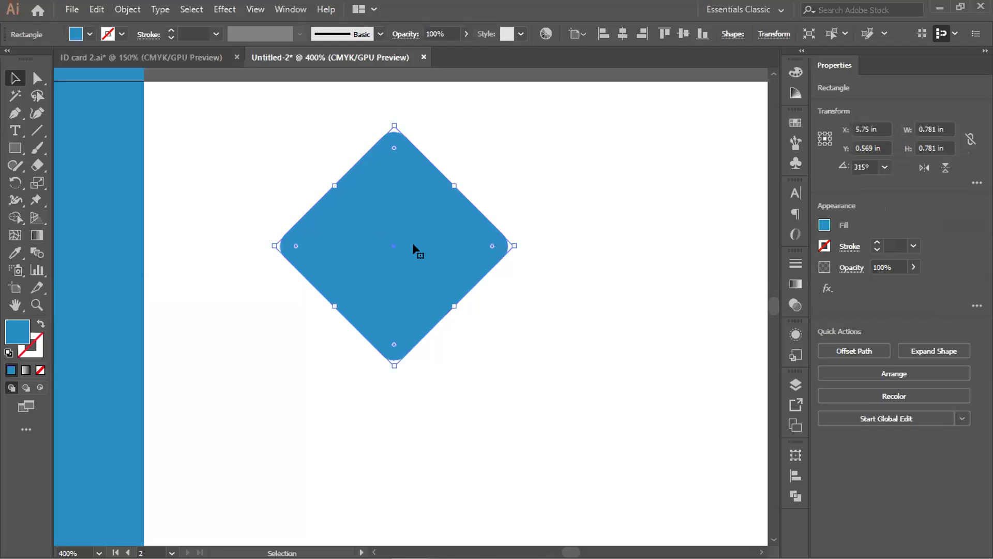
key("ctrl")
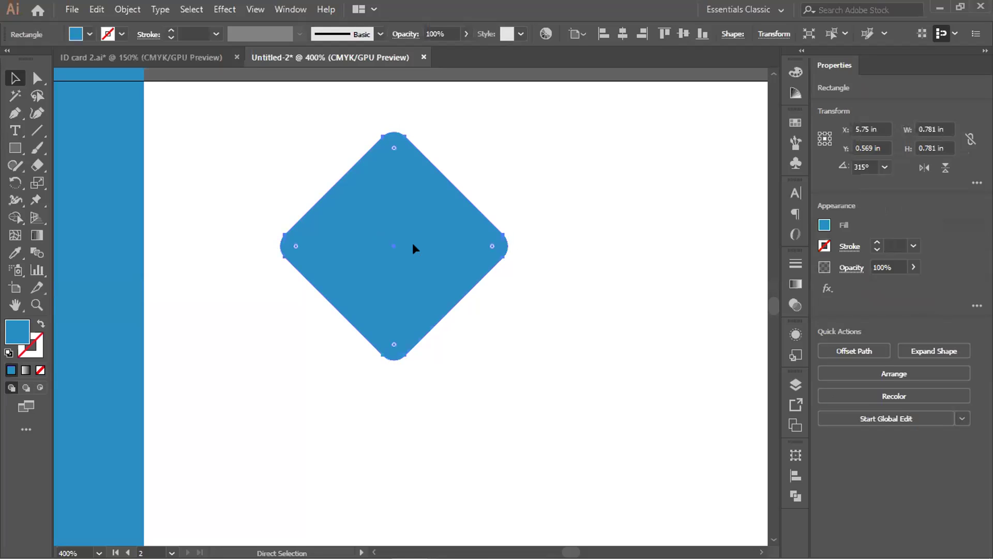
key("ctrl+v")
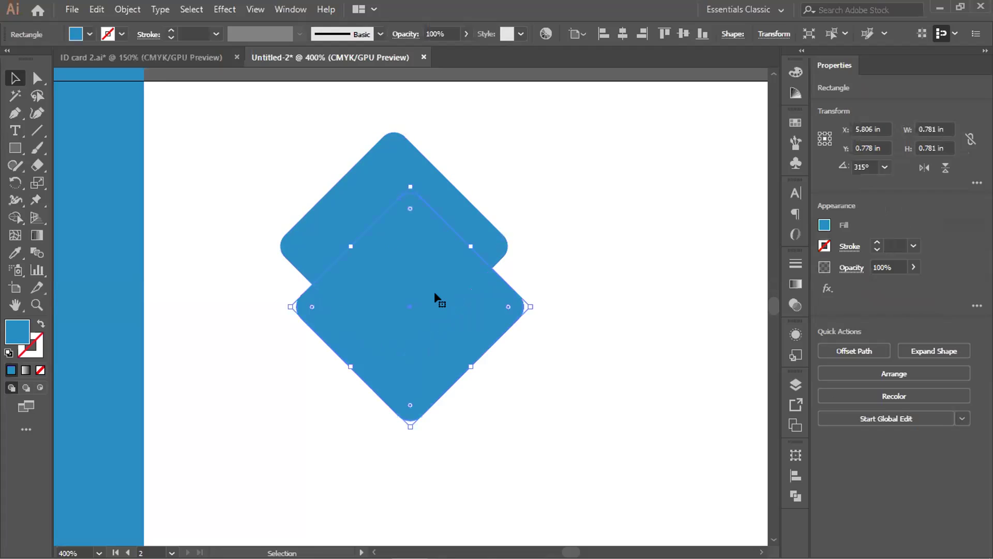
key("Delete")
- Paste a copy of the rounded diamond in front of the original and enlarge it from its centre to about 0.87 × 0.87 in
left_click(409, 244)
left_click(72, 10)
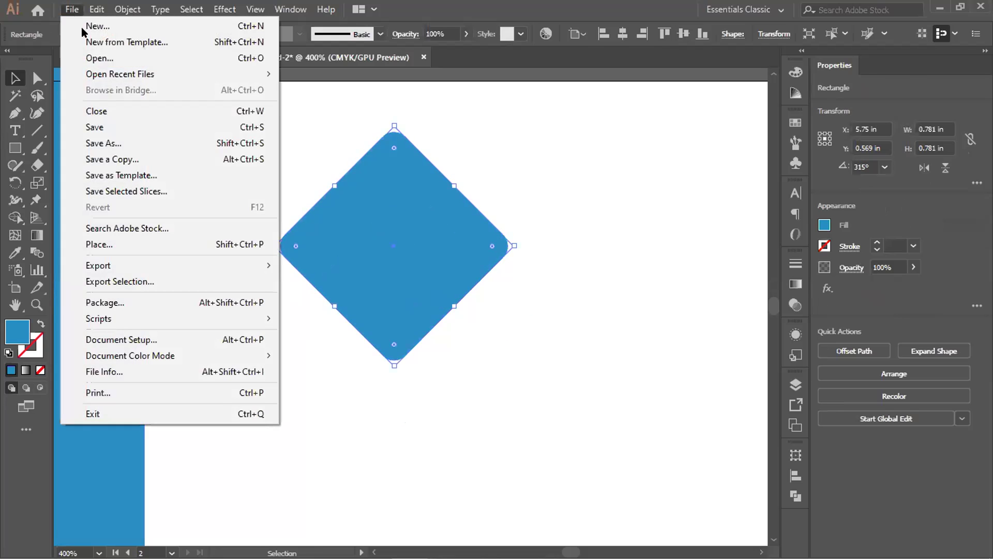
mouse_move(96, 9)
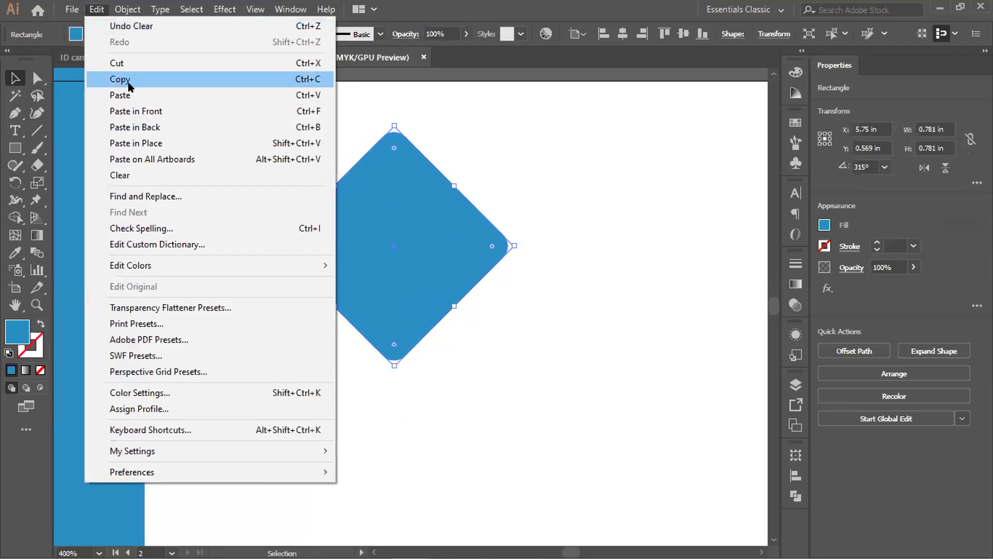
left_click(128, 78)
left_click(97, 9)
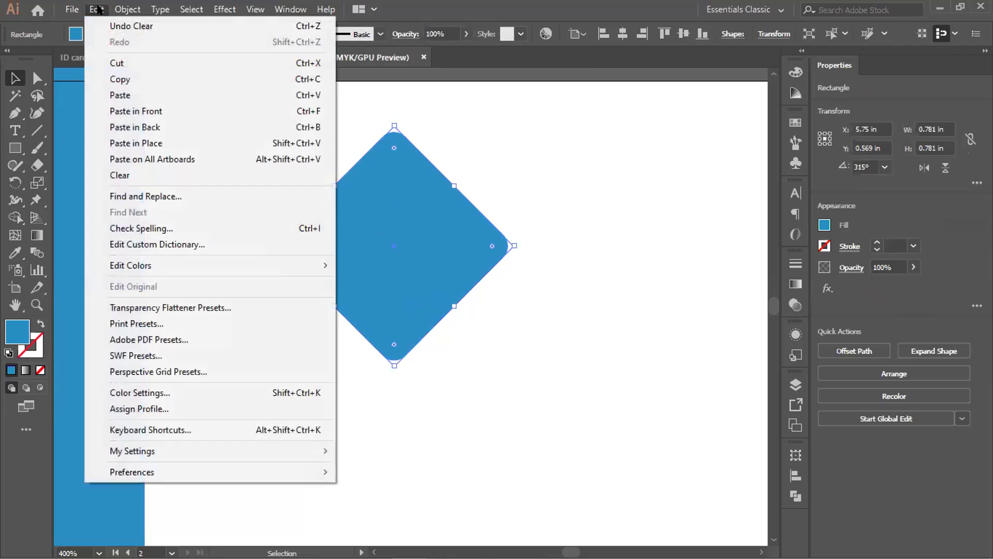
left_click(162, 117)
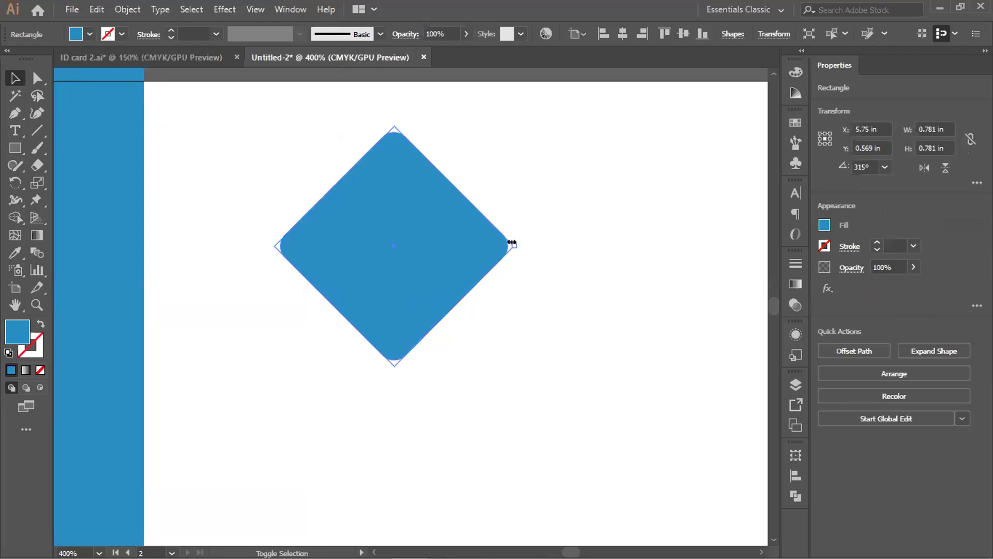
left_click_drag(512, 242, 522, 241)
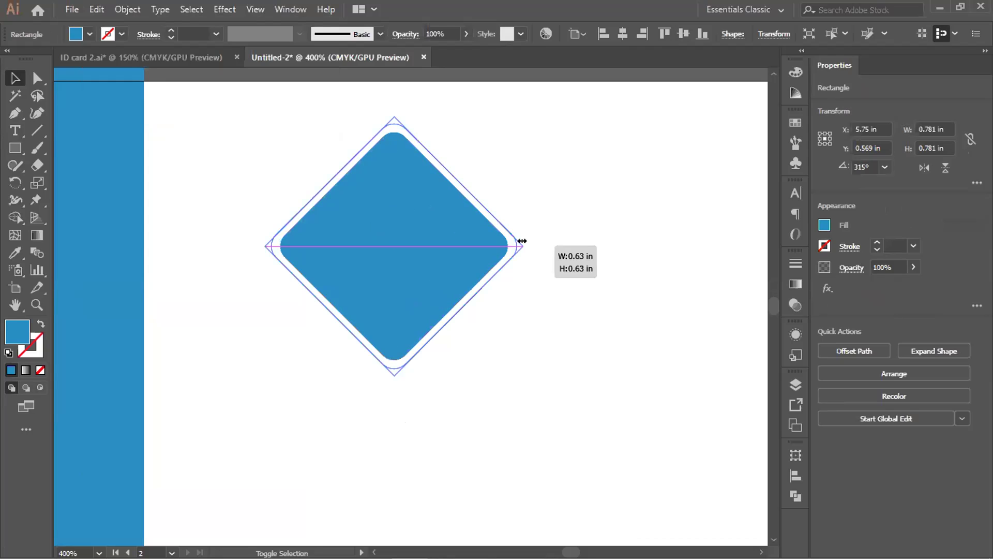
left_click_drag(528, 241, 529, 242)
left_click(562, 262)
- Fill the enlarged diamond with the dark blue of the lower swatch beside the logo using the Eyedropper
left_click(455, 215)
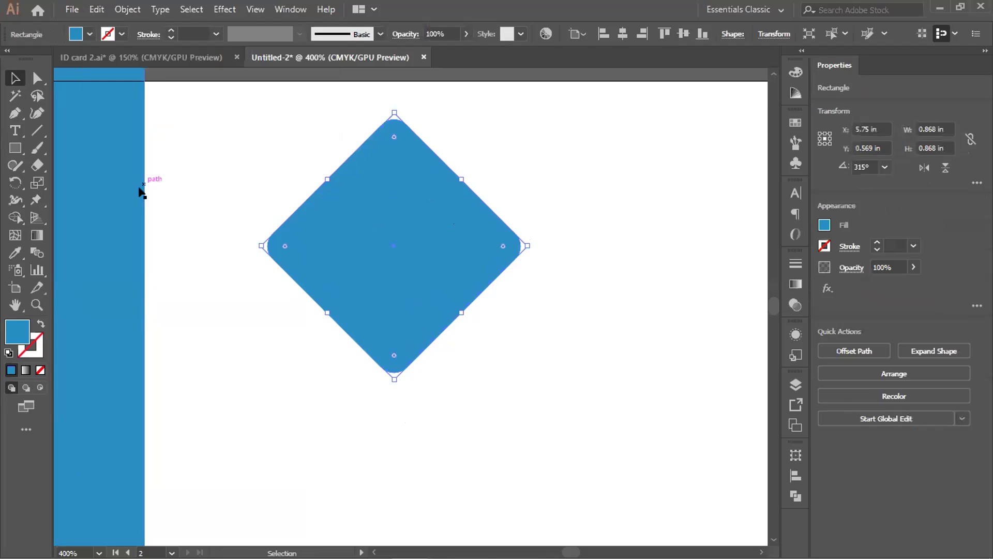
scroll(140, 191, "up", 2)
scroll(202, 247, "down", 5)
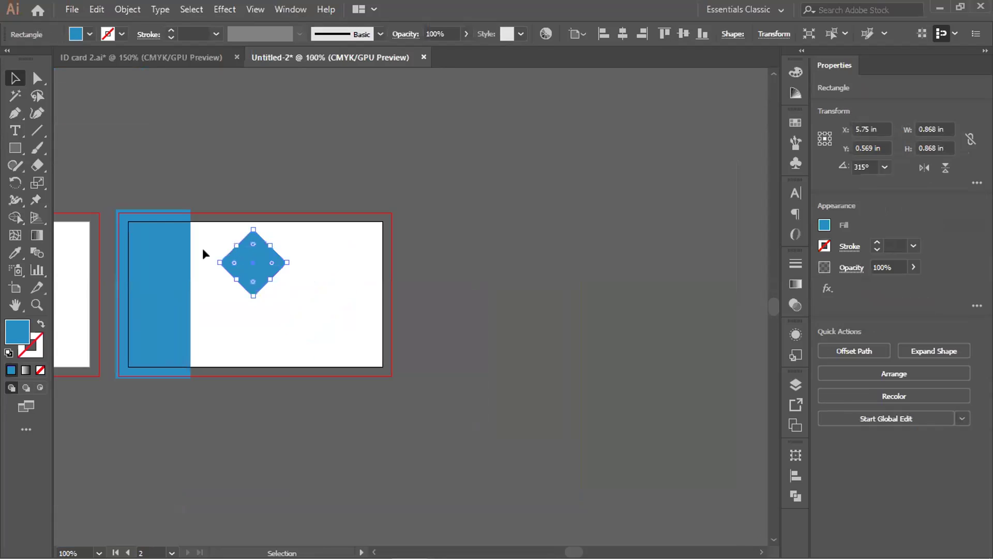
left_click_drag(188, 266, 394, 308)
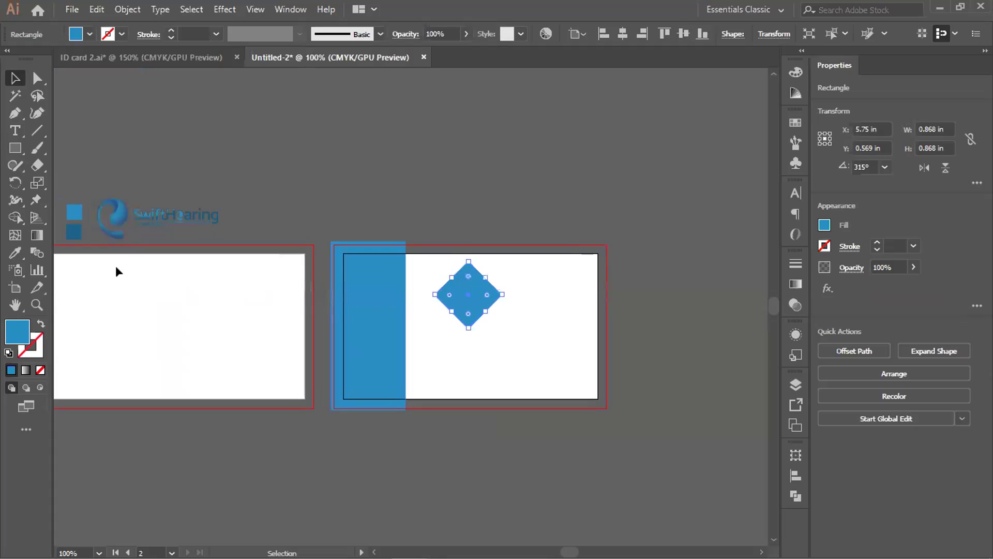
left_click(15, 252)
left_click(74, 218)
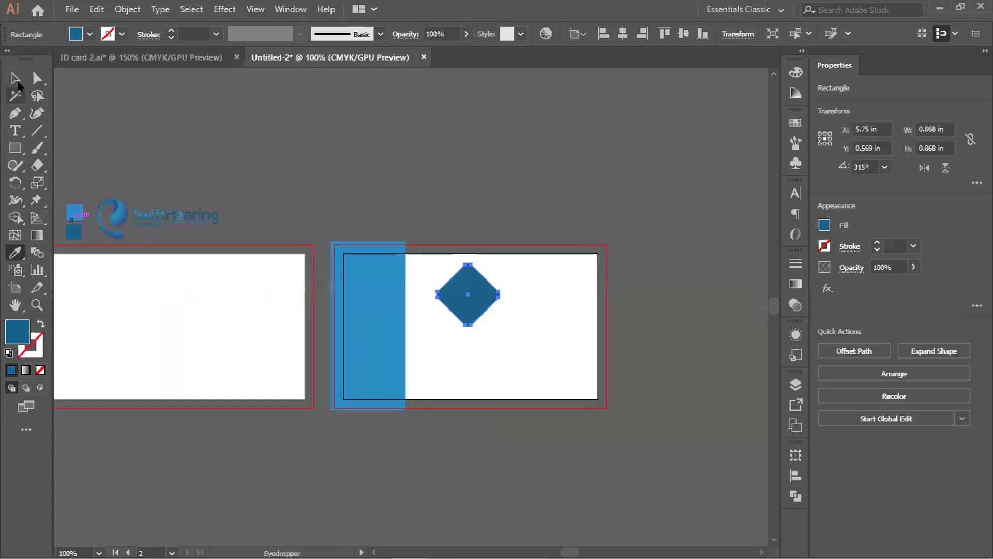
left_click(15, 78)
- Send the dark blue diamond to the back so it frames the smaller light blue diamond
scroll(525, 283, "up", 2)
scroll(526, 284, "up", 3)
scroll(409, 306, "down", 3)
scroll(477, 246, "left", 4)
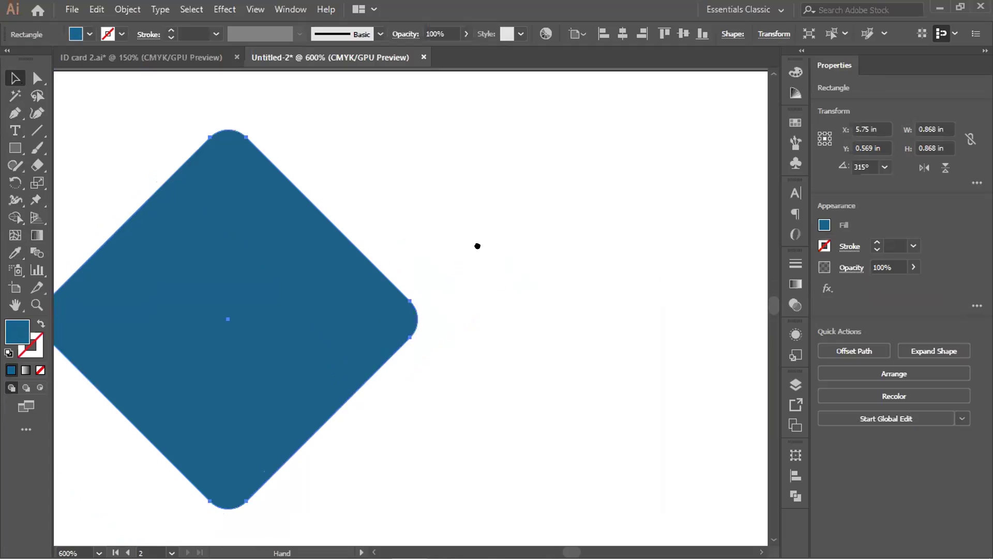
left_click(371, 284)
right_click(372, 284)
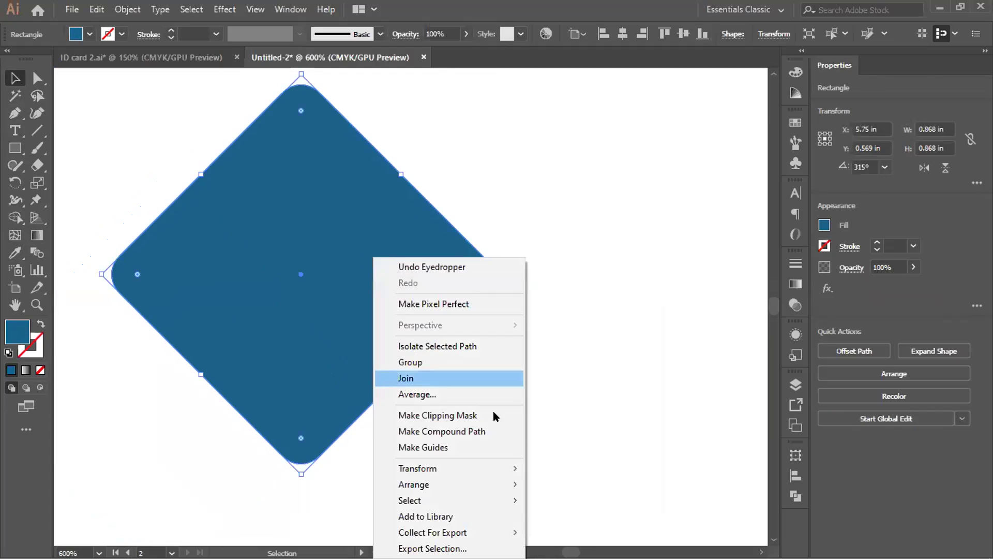
mouse_move(480, 481)
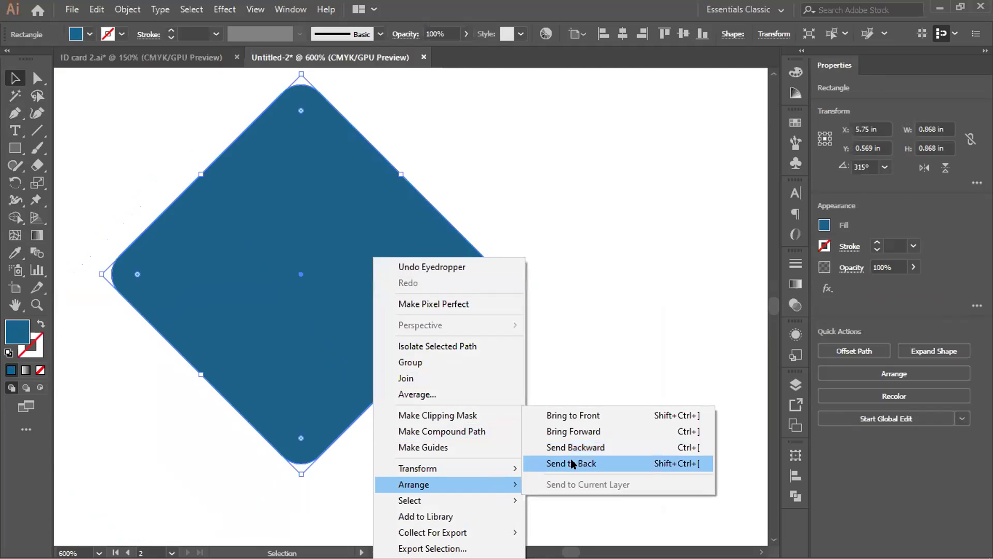
left_click(570, 460)
left_click(517, 409)
- Draw a rectangle about 0.22 × 0.68 in just left of the diamond and fill it with black
scroll(383, 432, "down", 1)
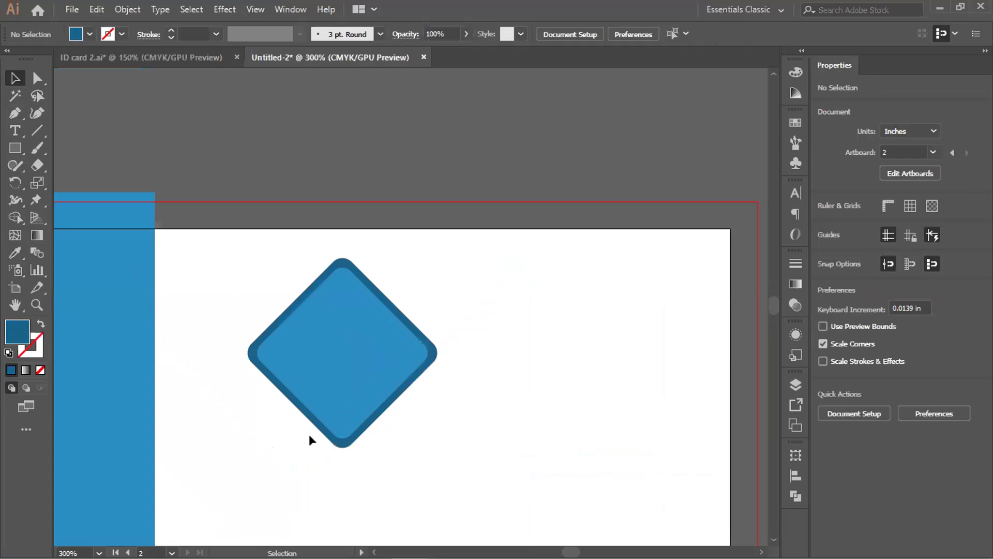
scroll(257, 317, "up", 2)
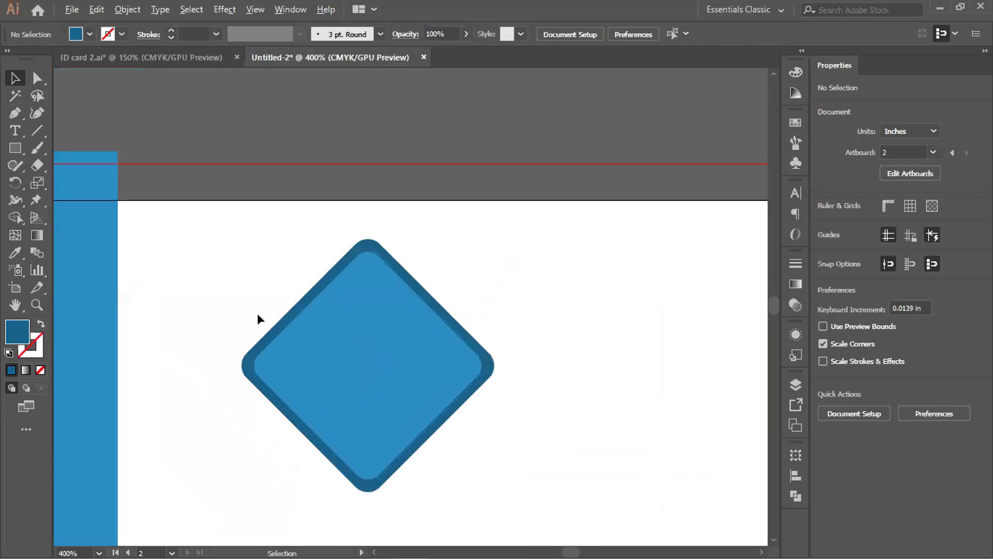
left_click(15, 148)
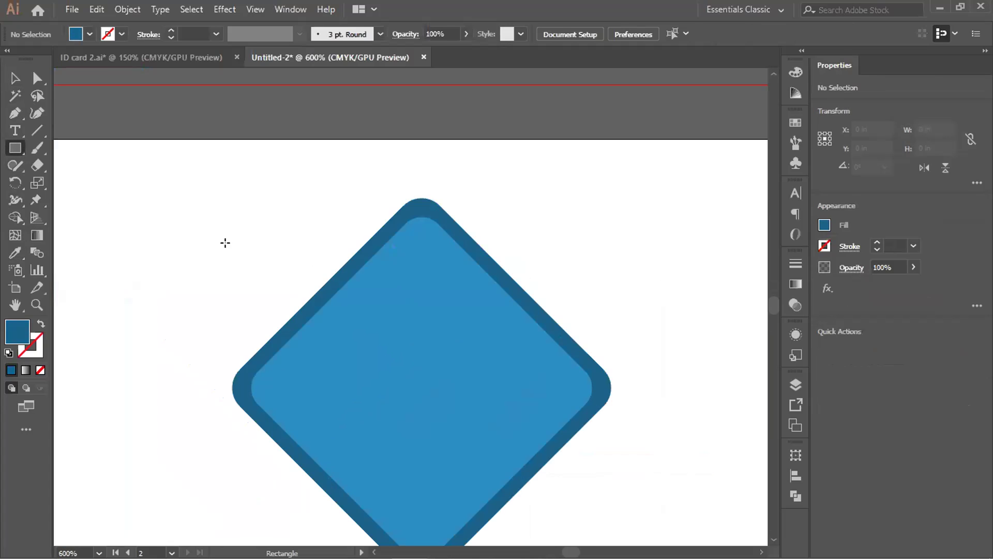
left_click_drag(161, 194, 258, 491)
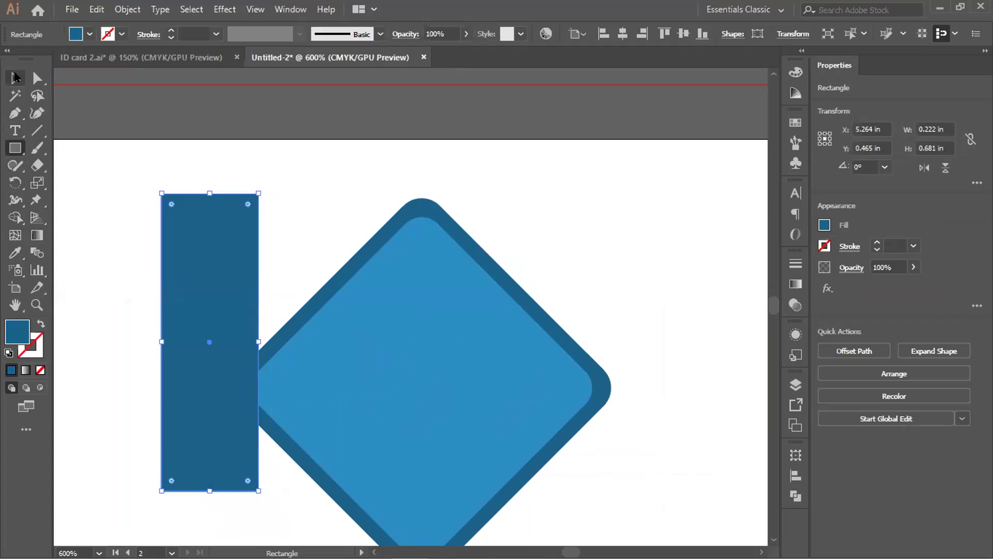
key("v")
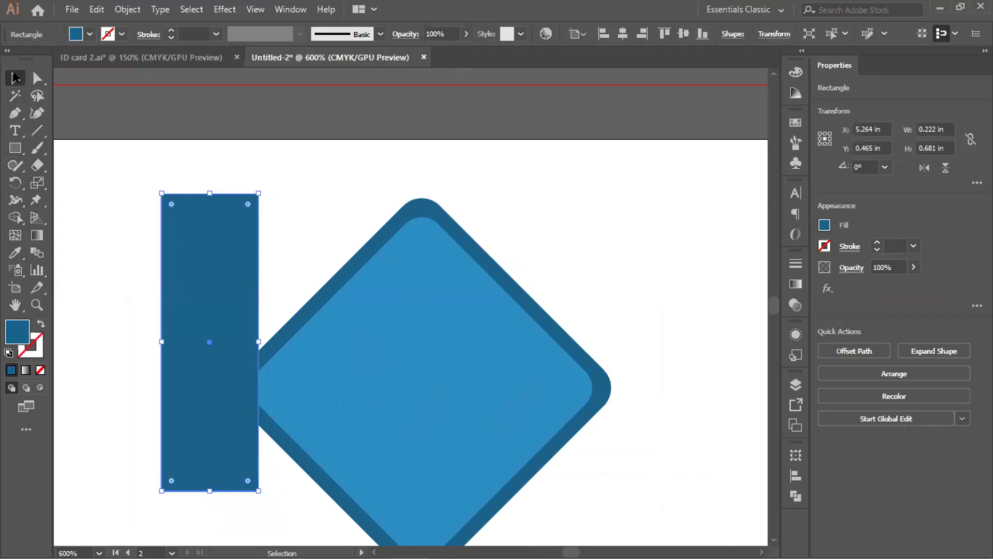
left_click(74, 36)
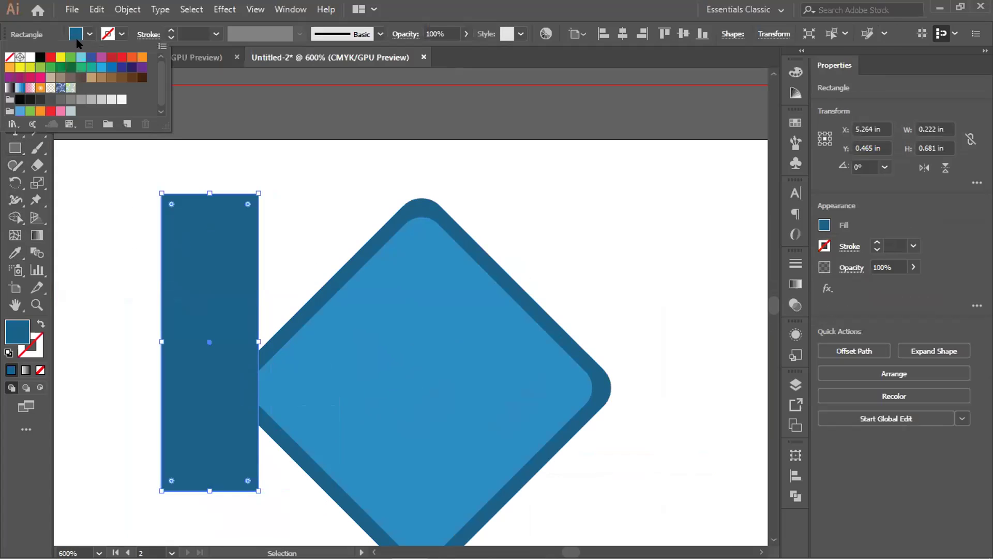
left_click(63, 98)
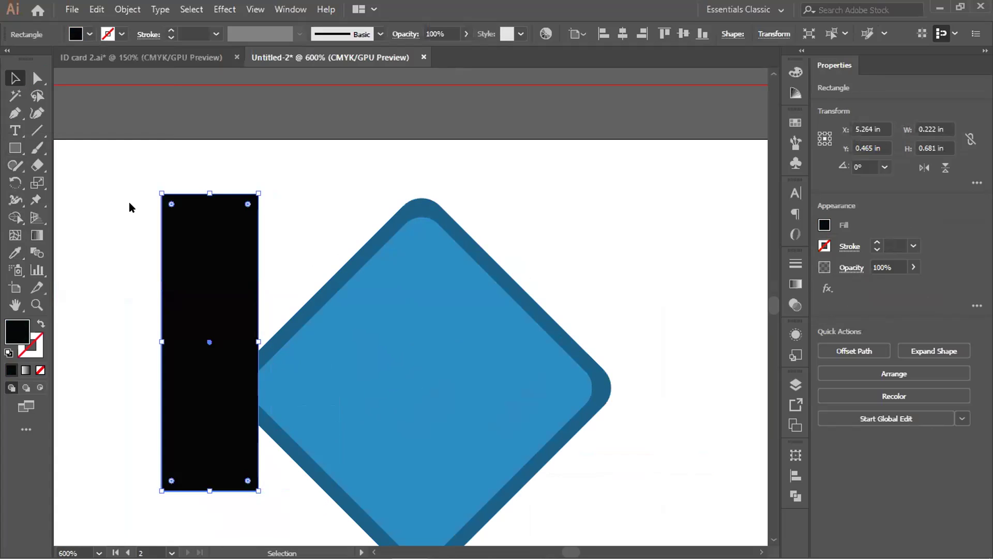
- Rotate the black rectangle to about 43° and place it diagonally across the diamond
left_click_drag(169, 182, 61, 259)
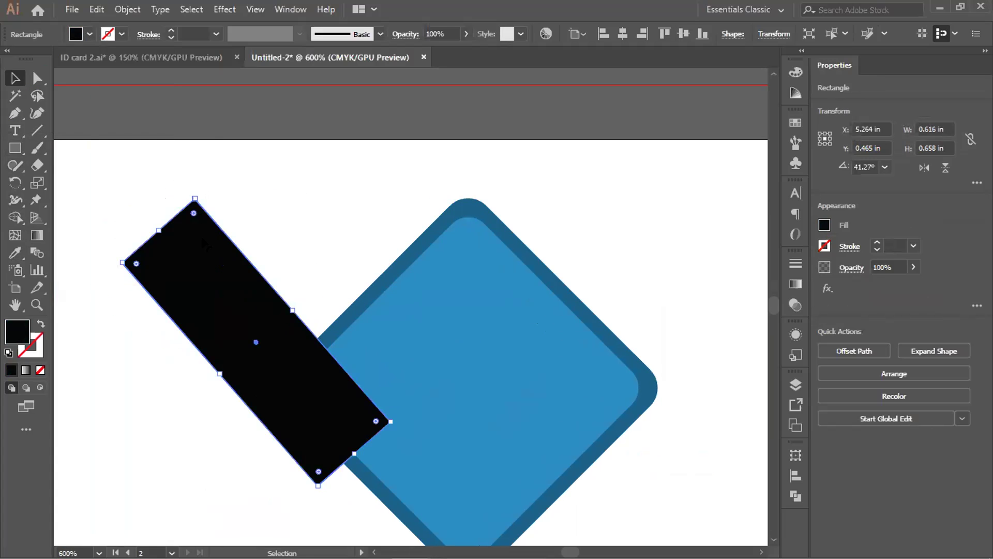
key("ctrl+z")
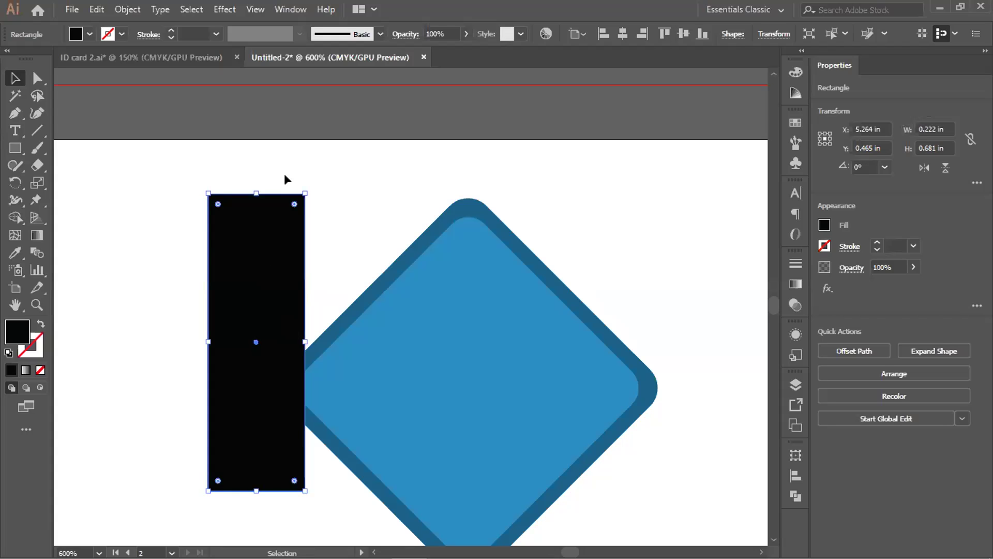
left_click_drag(309, 182, 171, 145)
left_click_drag(203, 256, 386, 302)
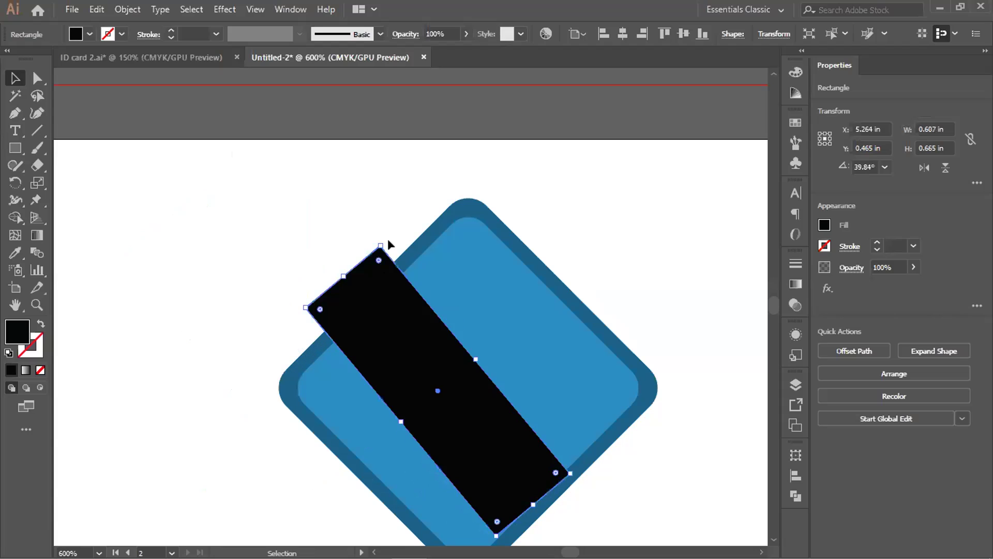
left_click_drag(383, 238, 364, 235)
left_click(324, 209)
scroll(325, 210, "down", 3)
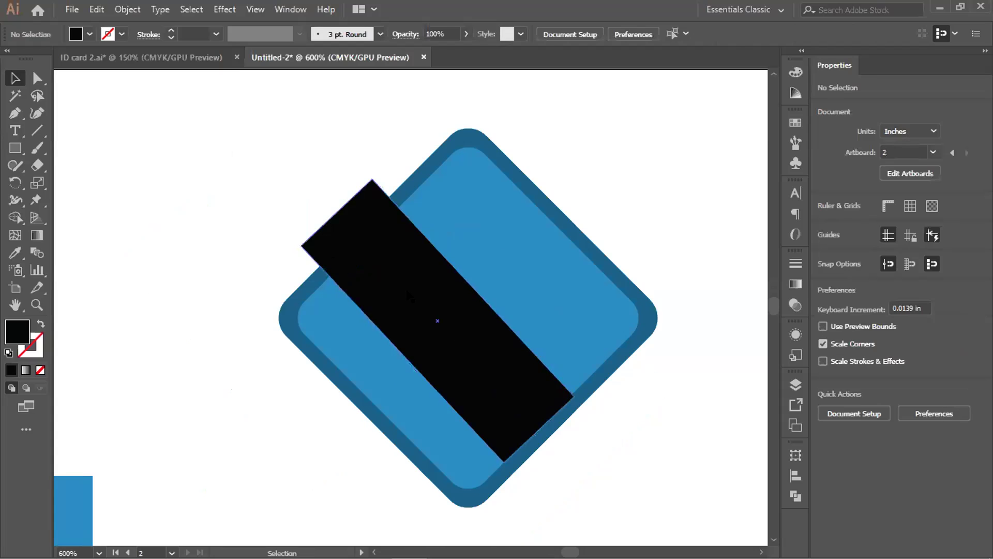
- Lengthen the black band past the diamond's lower-right edge and shift it slightly upward
left_click(448, 344)
left_click_drag(539, 429, 586, 479)
left_click_drag(516, 419, 523, 401)
key("ctrl+z")
key("ctrl+shift+z")
- Widen the black band on both long sides so that only strips of the diamond stay uncovered beside it
left_click_drag(501, 289, 508, 276)
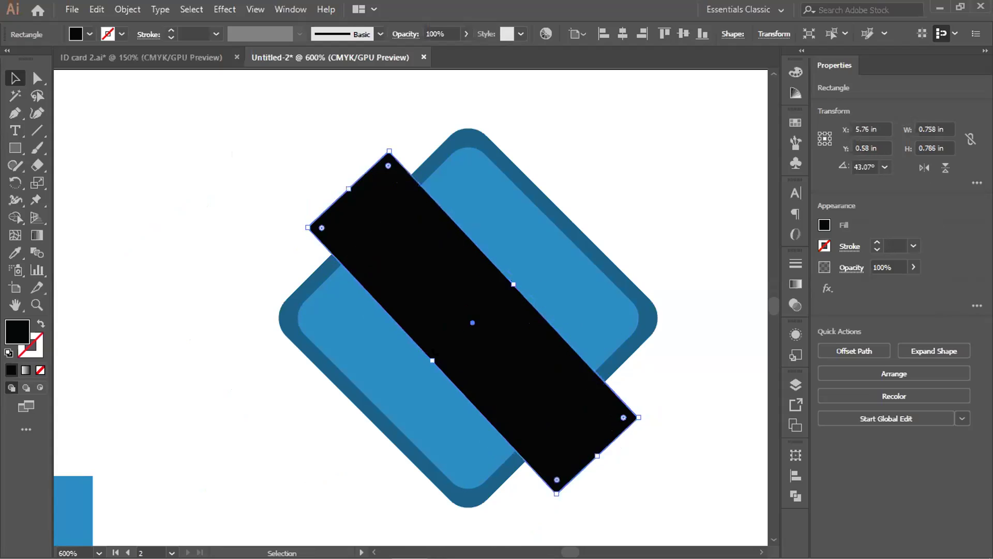
left_click_drag(432, 360, 423, 361)
left_click(620, 204)
scroll(617, 212, "down", 1)
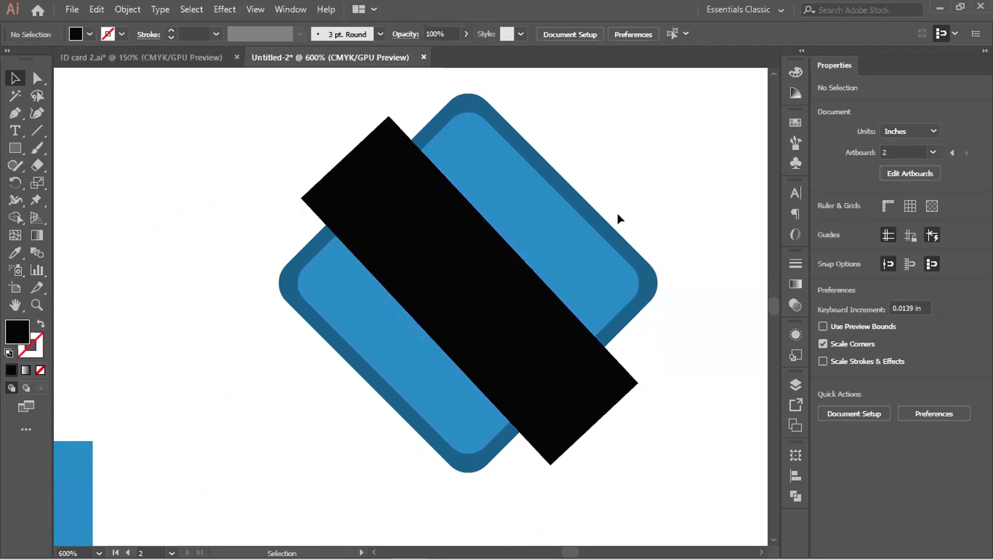
left_click(482, 339)
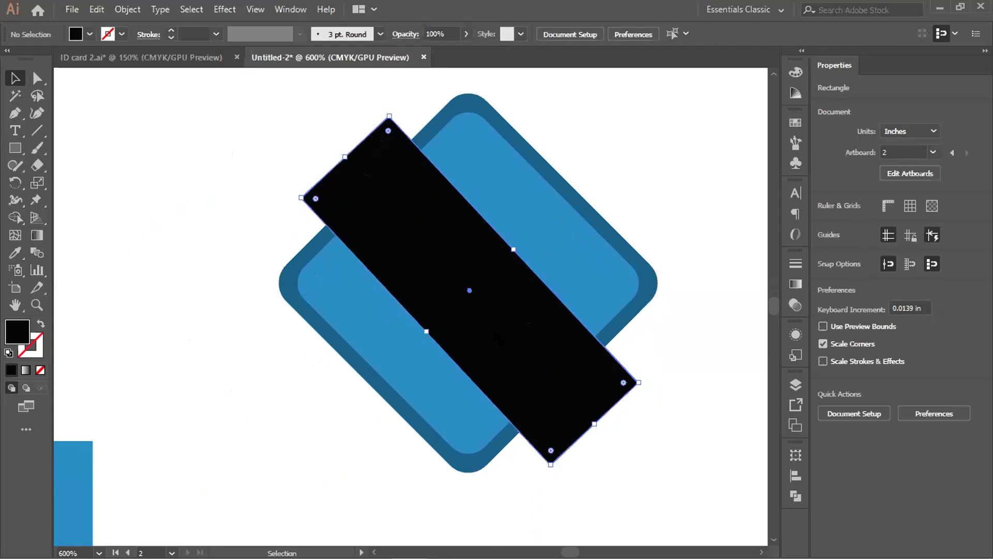
left_click_drag(513, 249, 522, 237)
left_click_drag(424, 329, 420, 337)
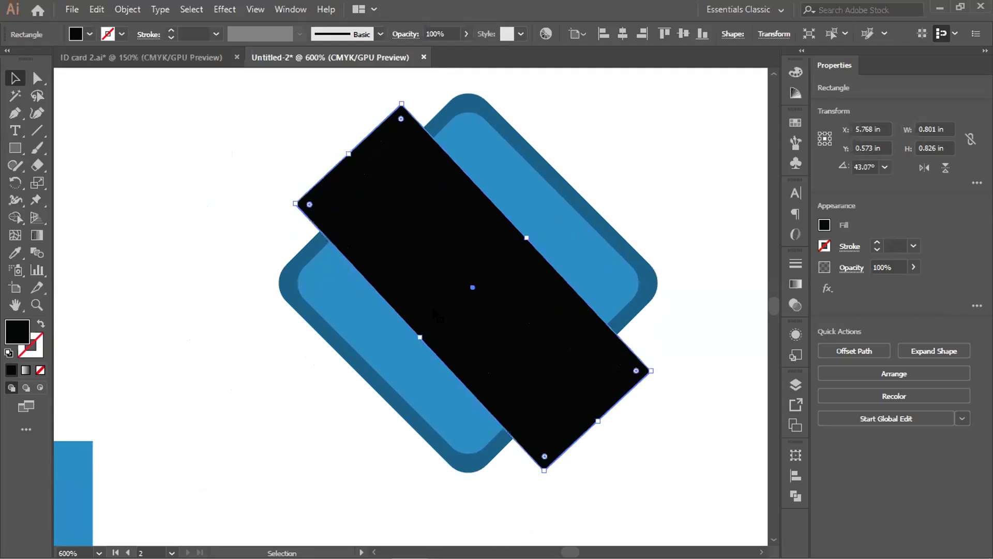
left_click(636, 184)
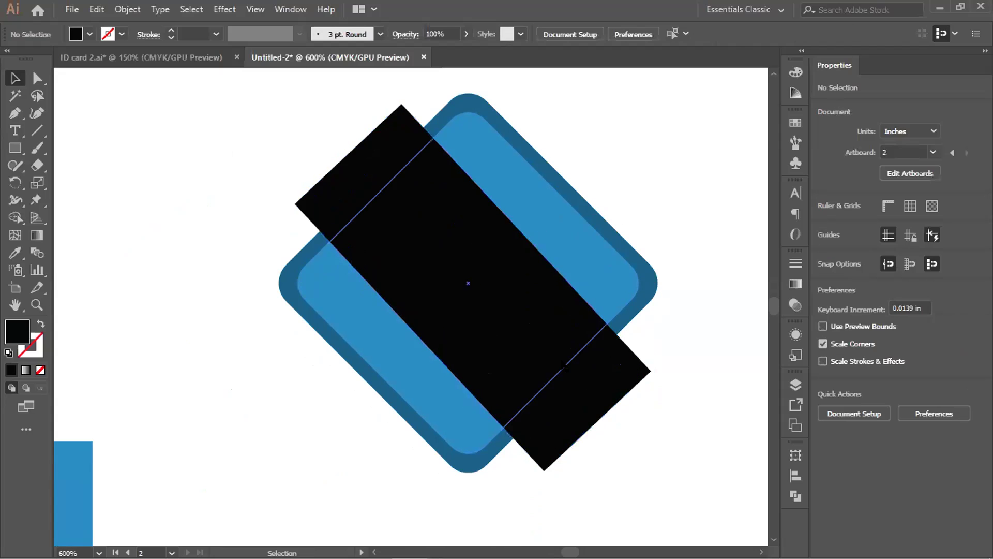
- Rotate the black band to exactly 45° so it runs parallel to the diamond's sides
left_click(589, 336)
left_click_drag(655, 368, 656, 366)
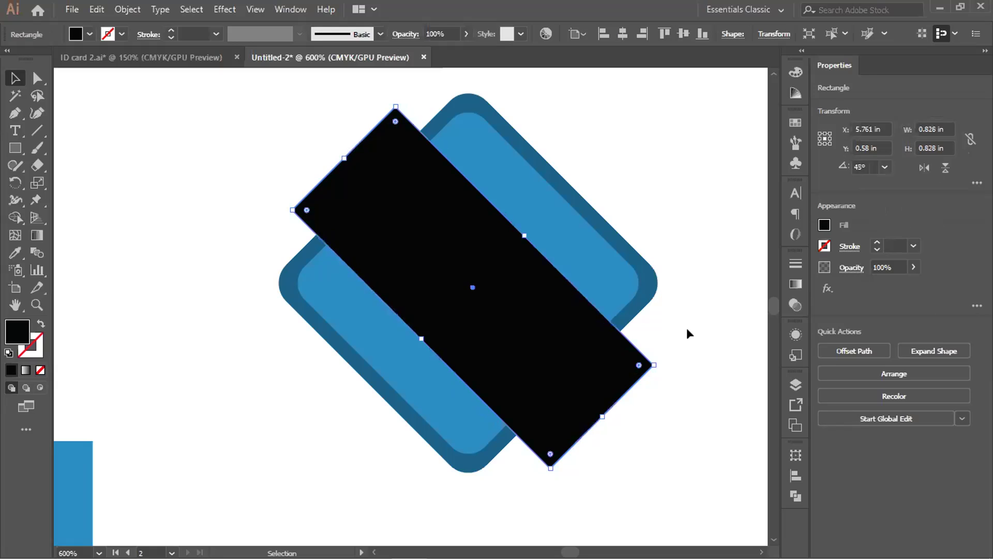
left_click(662, 343)
- Centre the black band on the diamond so it overhangs both opposite edges evenly
mouse_move(535, 350)
left_mouse_down()
mouse_move(502, 378)
mouse_move(522, 356)
left_mouse_up()
left_click(643, 426)
left_click_drag(639, 426, 553, 443)
left_click_drag(420, 378, 421, 367)
left_click(598, 393)
left_click(536, 404)
left_click_drag(562, 378, 560, 378)
left_click(585, 355)
left_click(553, 382)
left_click(588, 361)
left_click(549, 376)
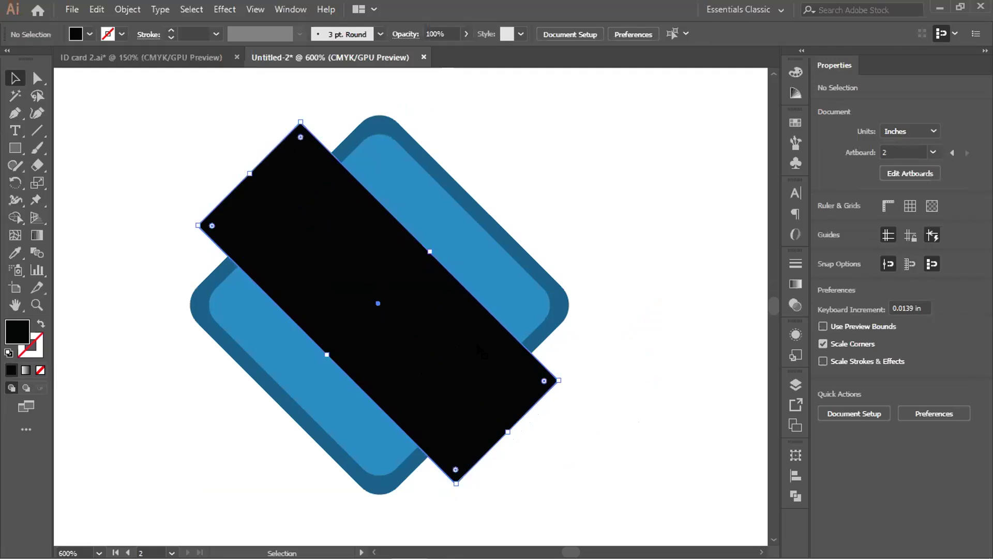
- Try to cut the black band's area out of the dark blue diamond with the Shape Builder tool
left_click(566, 306, "shift")
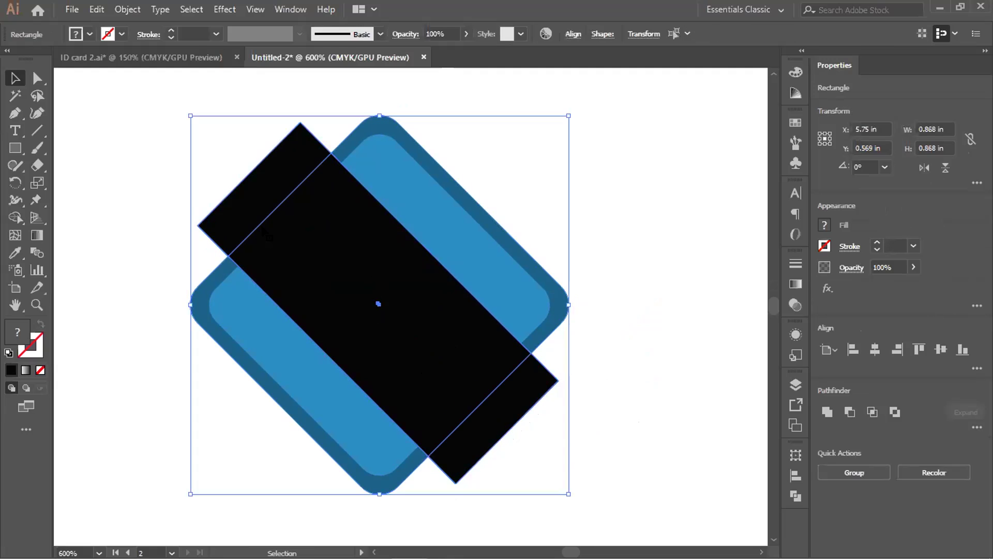
left_click(15, 217)
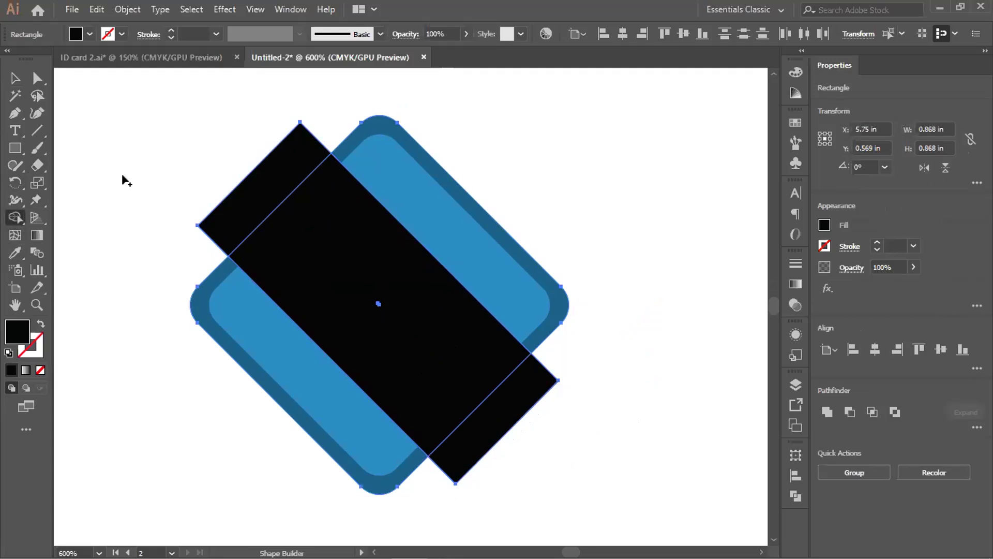
left_click(260, 205, "alt")
left_click_drag(328, 262, 435, 346)
left_click(501, 405, "alt")
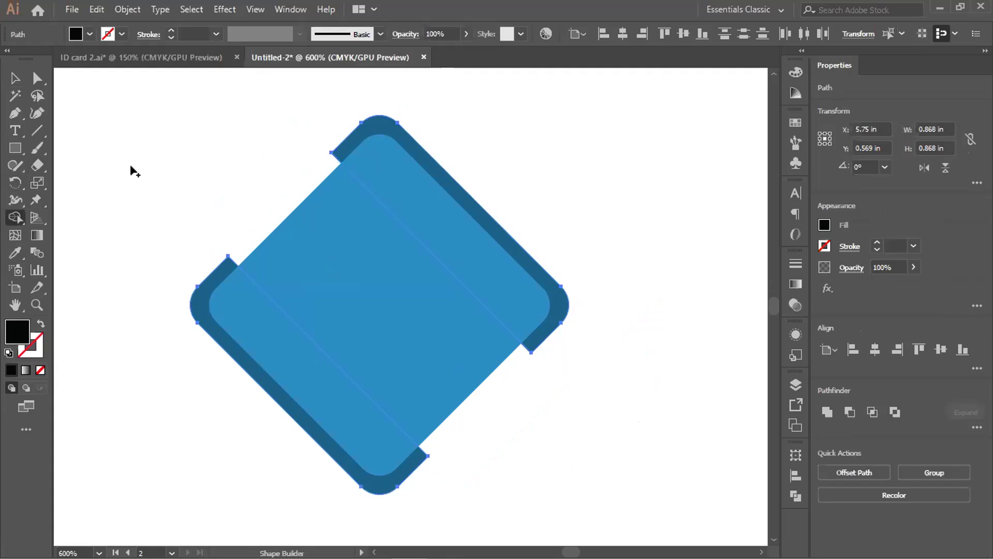
- Undo the Shape Builder cuts to restore the black band and the full dark blue diamond, and clear the selection
key("ctrl+z")
key("ctrl+z")
key("ctrl+z")
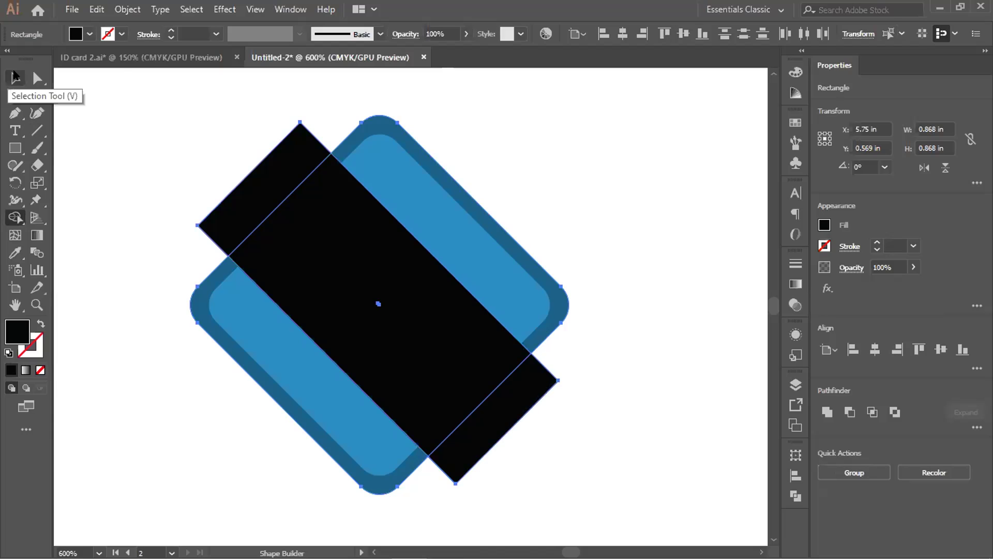
key("ctrl+z")
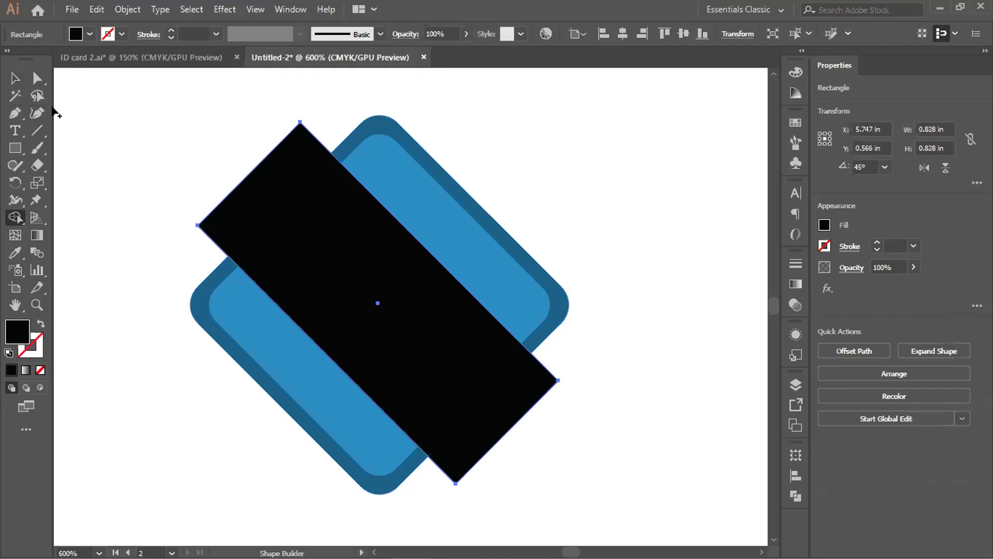
key("v")
left_click(526, 199)
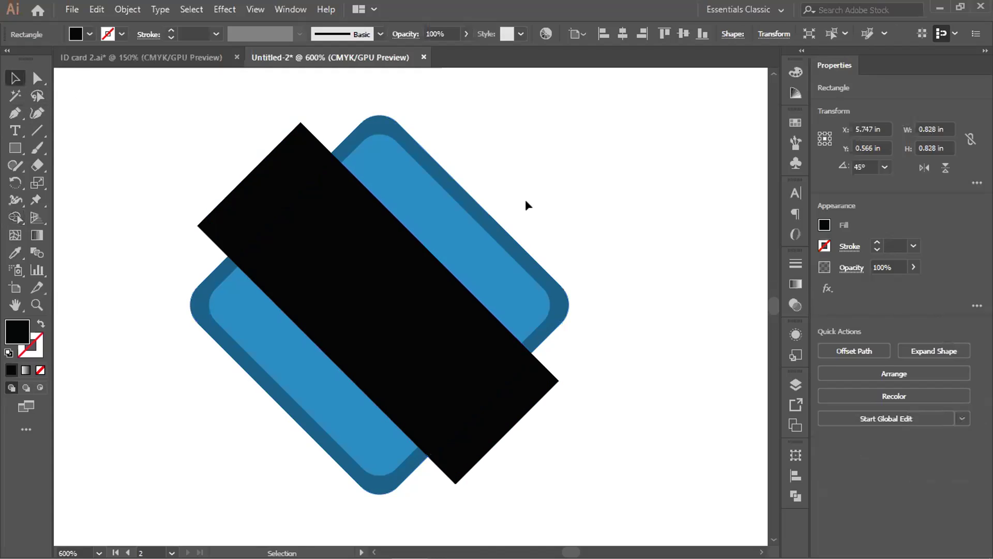
- Create a copy of the black band reflected about the vertical axis, forming a cross over the diamond
left_click(445, 365)
right_click(446, 365)
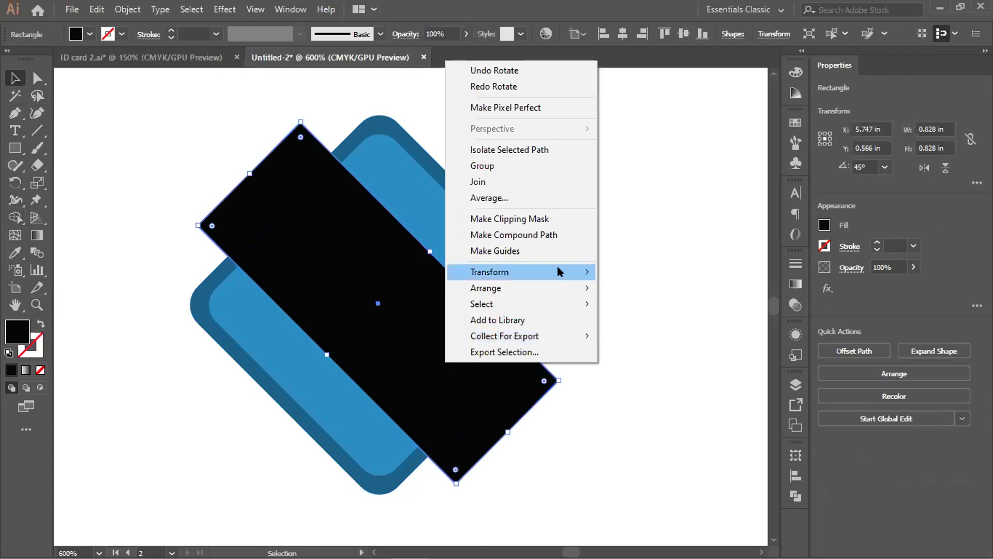
mouse_move(547, 264)
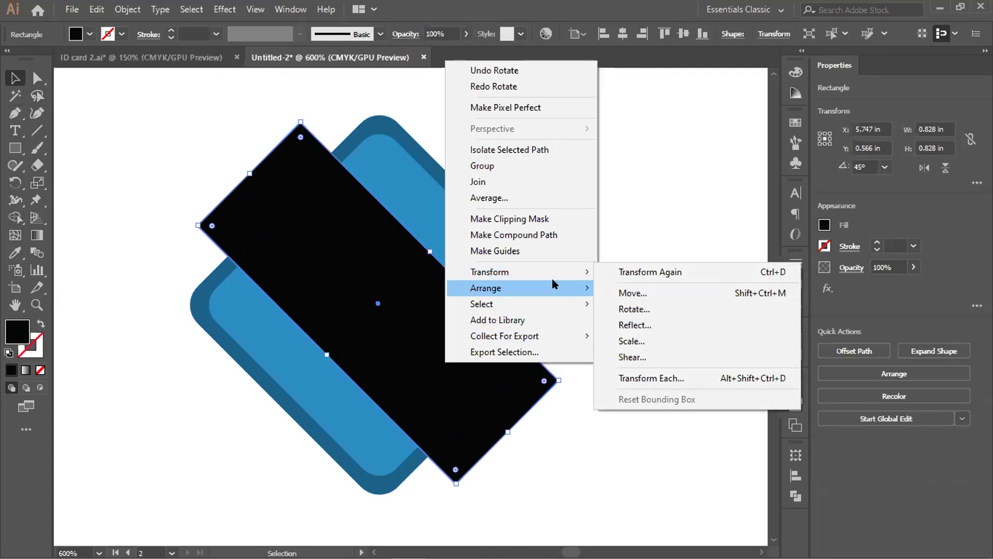
mouse_move(562, 284)
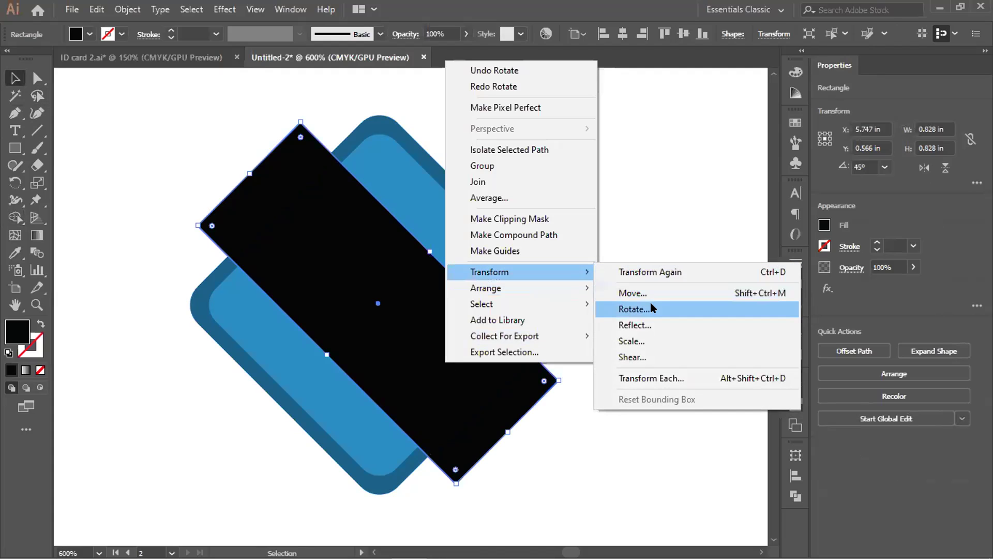
left_click(649, 324)
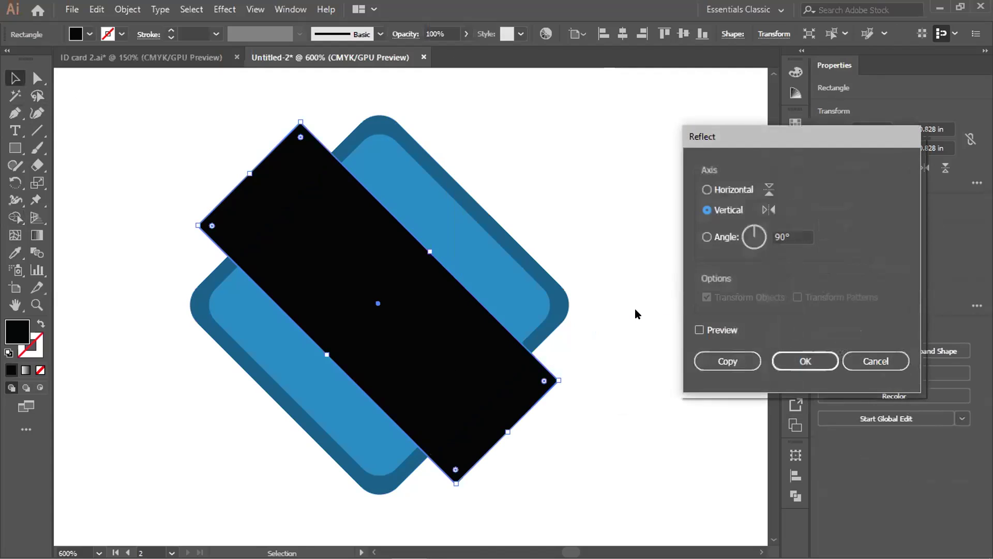
left_click(699, 330)
left_click(691, 360)
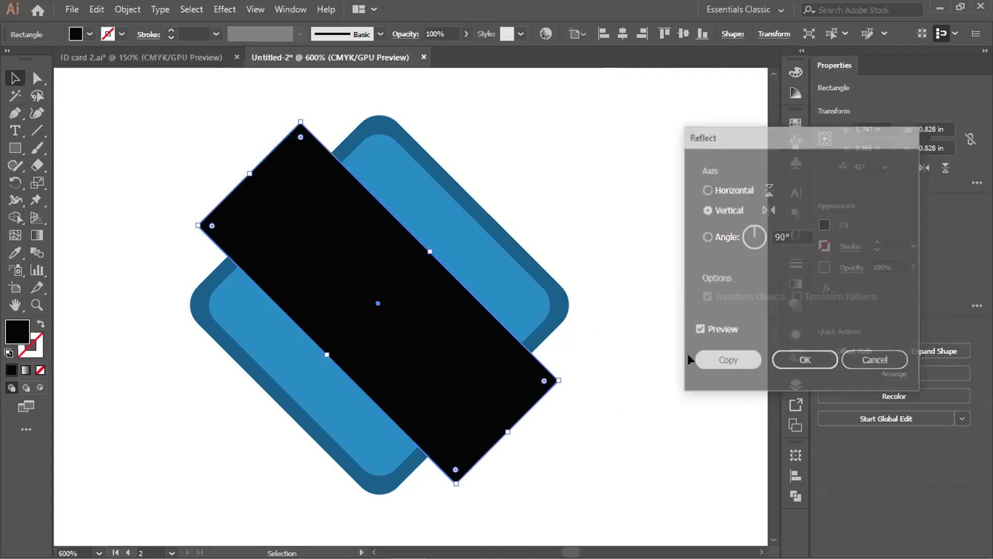
left_click(144, 150)
- Cut the two upper arms of the black cross out of the dark blue diamond with the Shape Builder tool
left_click(290, 171)
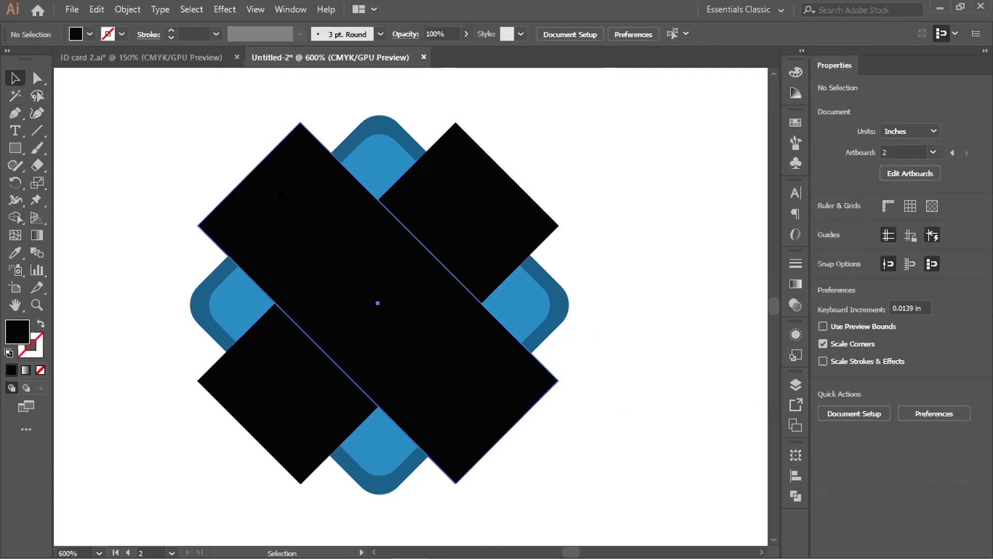
left_click(490, 178, "shift")
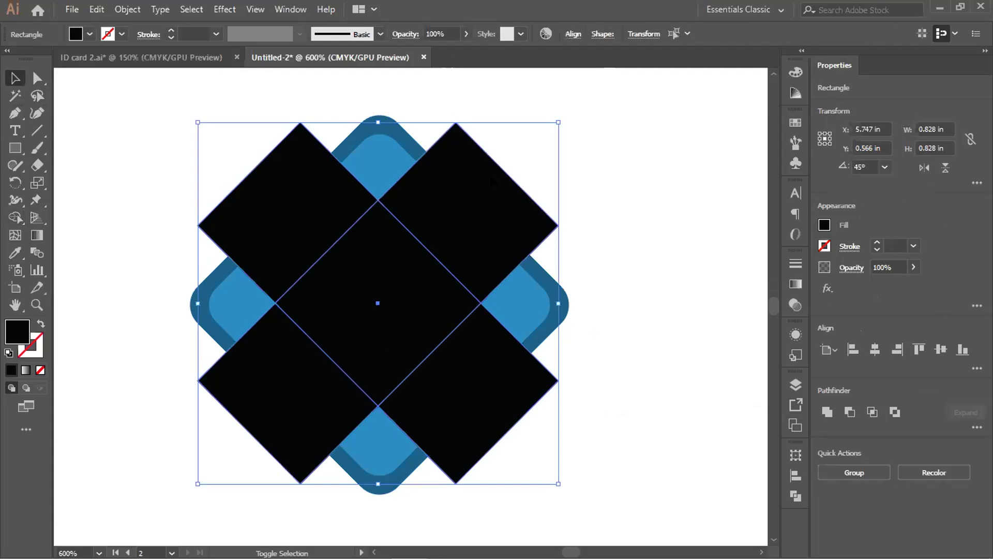
left_click(565, 297, "shift")
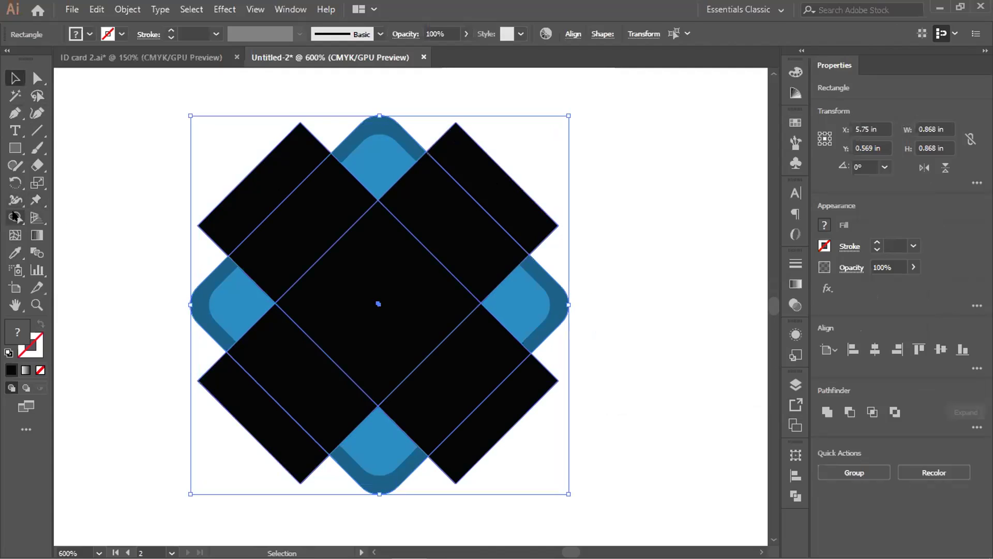
left_click(14, 218)
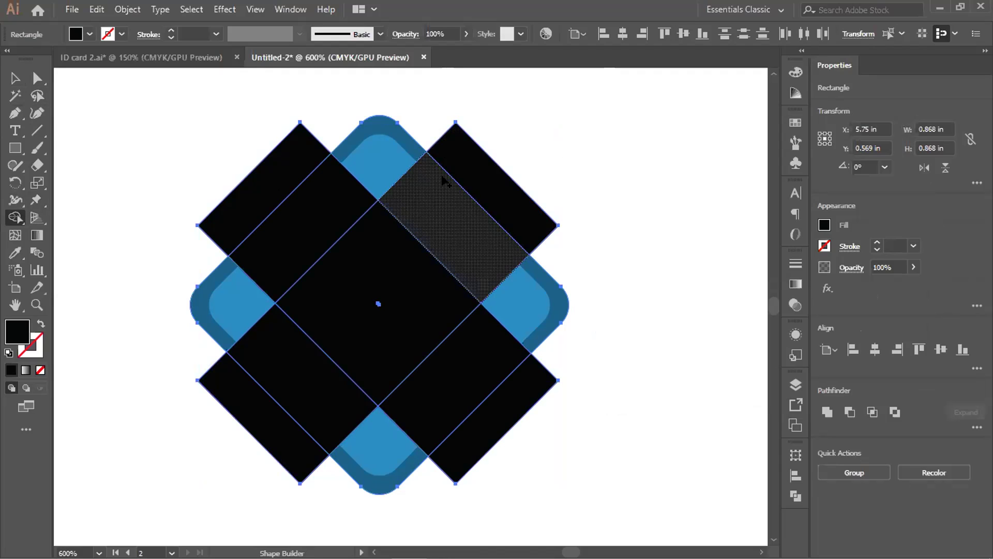
left_click(494, 191)
left_click(432, 184)
left_click(284, 175, "alt")
left_click(311, 208)
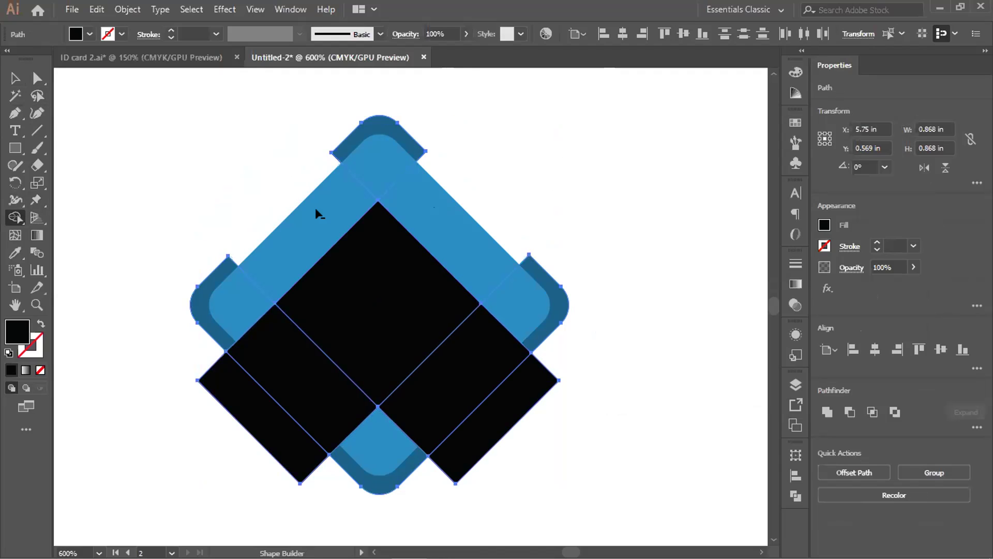
- Remove the black cross's centre and two lower arms with the Shape Builder tool, leaving only dark blue corner accents, and clear the selection
left_click(365, 284)
left_click(306, 355)
left_click(269, 390, "alt")
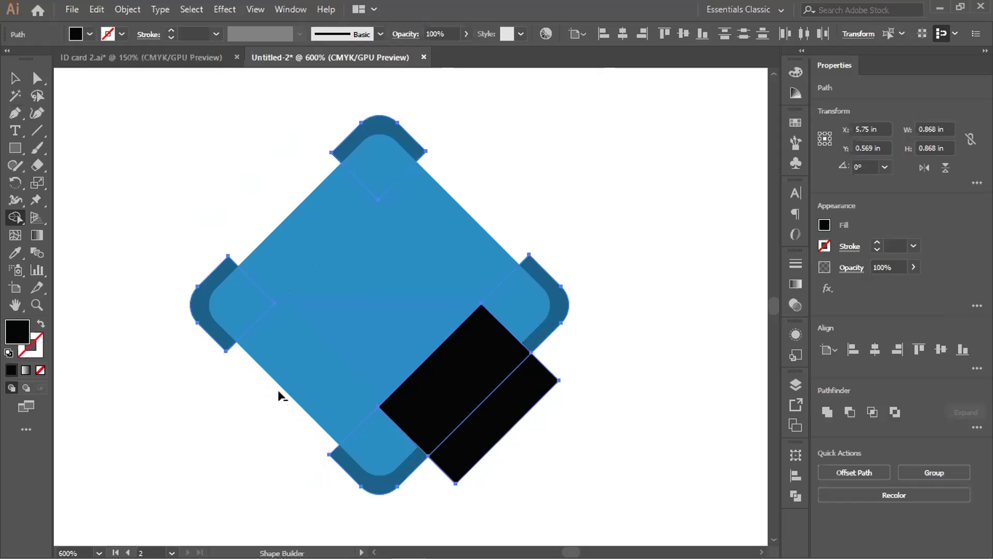
left_click(426, 381)
left_click(481, 411, "alt")
left_click(15, 79)
left_click(107, 145)
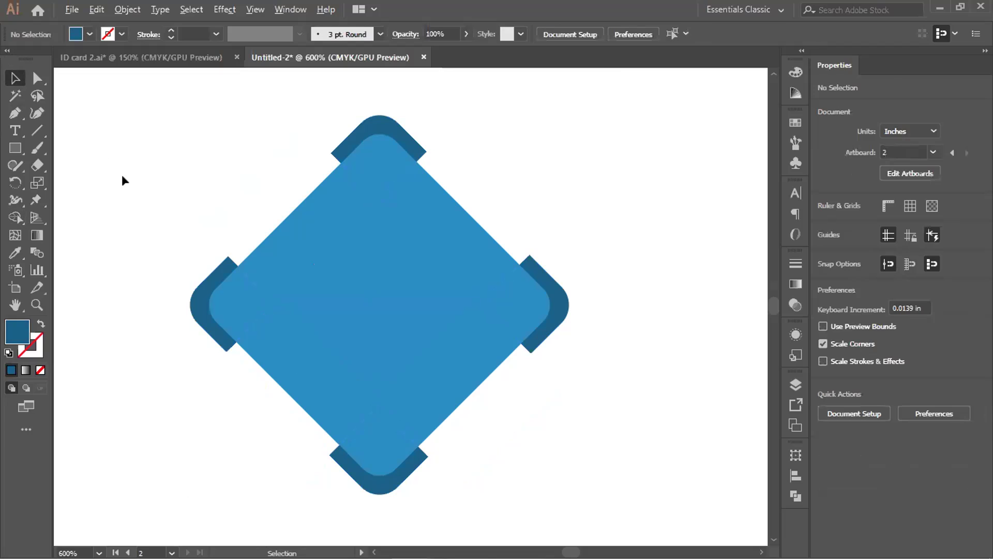
- Place the linked photo 10748412160.jpg over one half of the light blue diamond, about 0.40 × 0.77 in
scroll(123, 175, "down", 2, "alt")
scroll(116, 210, "up", 2, "alt")
left_click(432, 290)
left_click(72, 9)
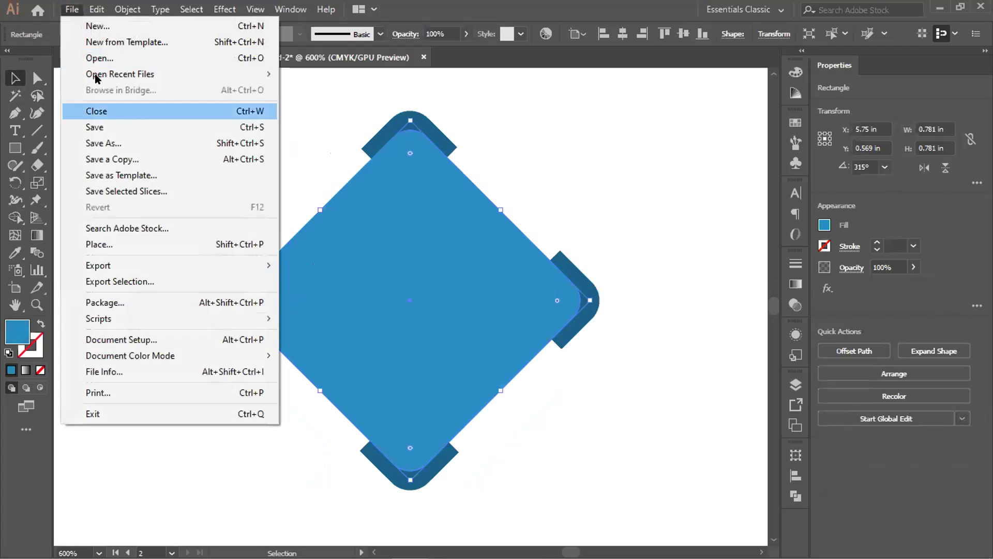
left_click(153, 239)
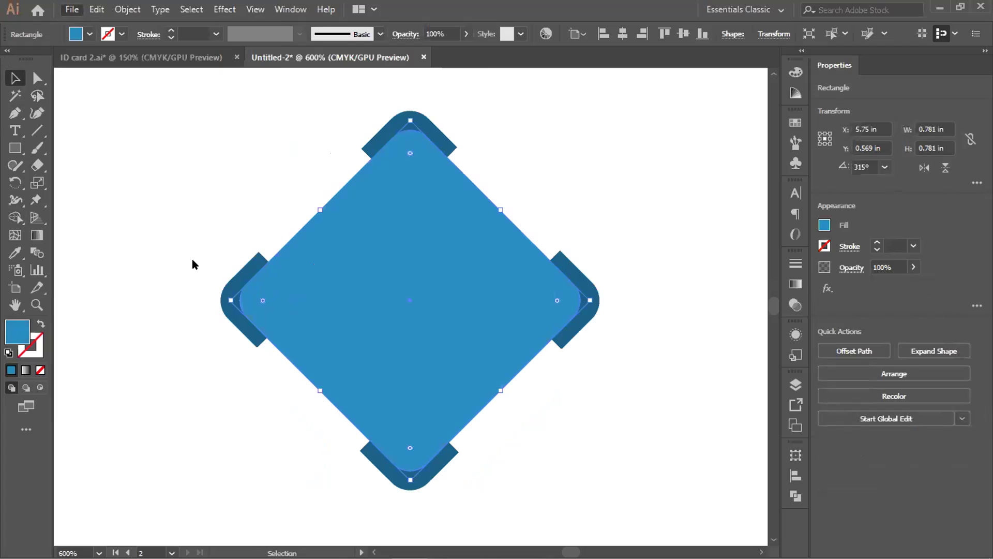
scroll(248, 202, "down", 3)
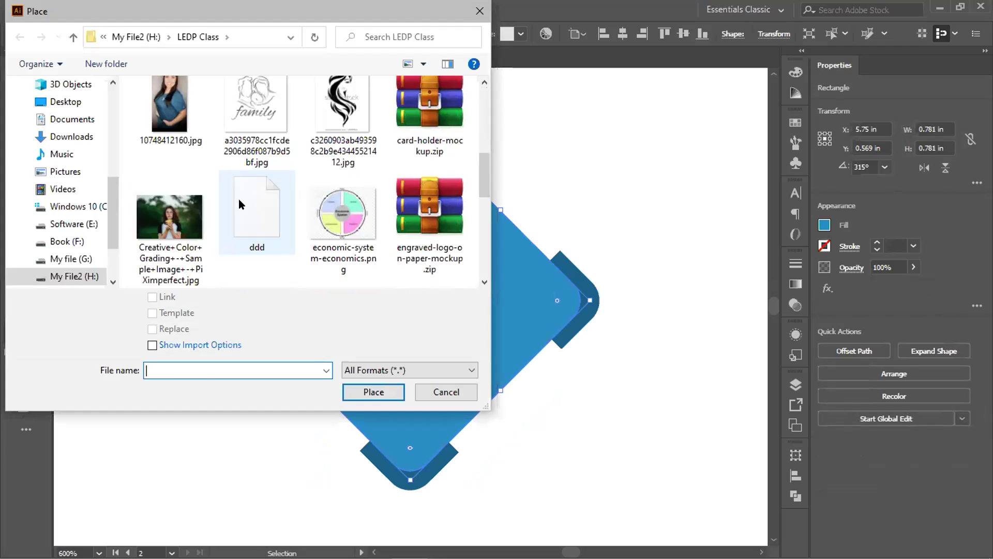
left_click(170, 108)
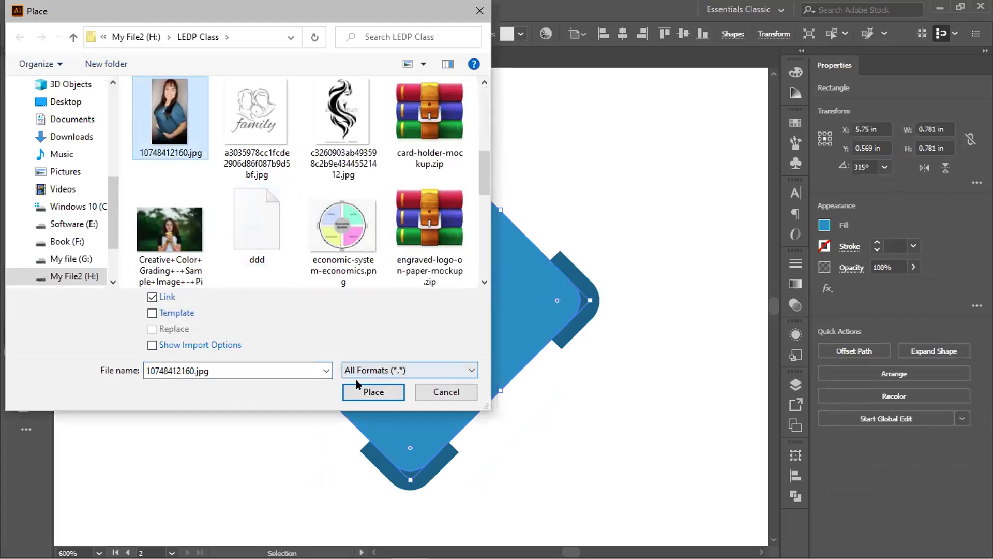
left_click(370, 392)
left_click_drag(236, 134, 623, 434)
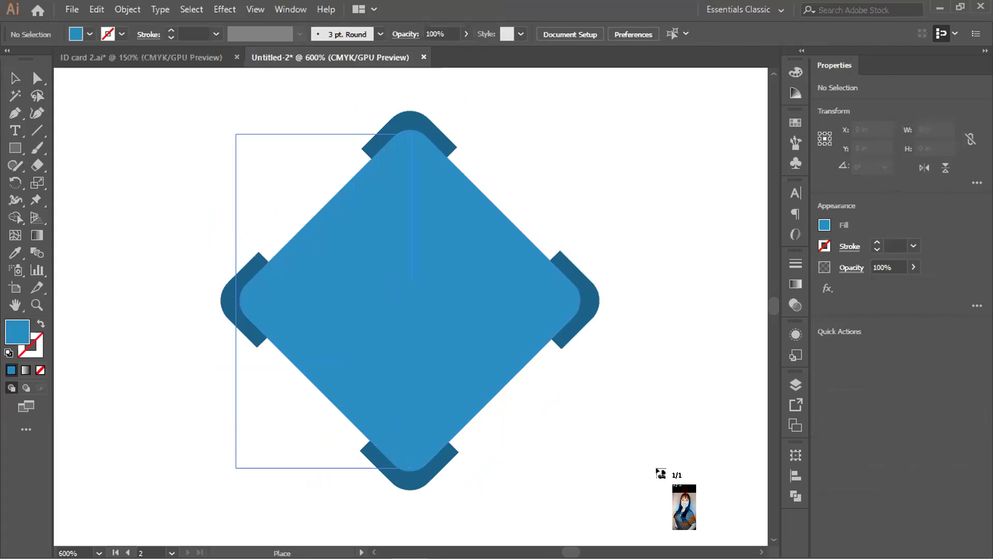
left_click_drag(235, 135, 410, 471)
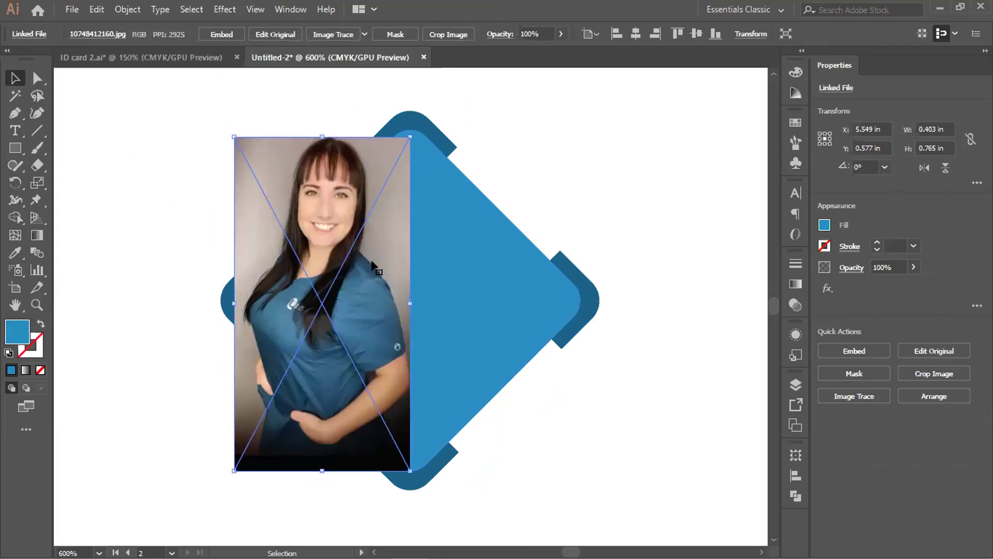
- Enlarge the photo proportionally to about 0.59 × 1.13 in and position it with the woman's face over the diamond's centre
scroll(376, 269, "down", 3)
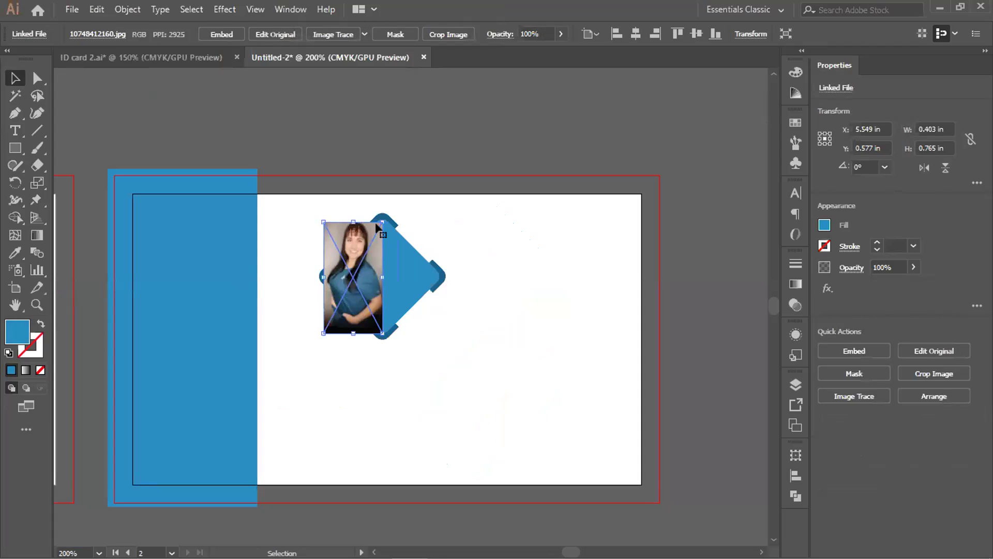
scroll(374, 225, "up", 2)
left_click_drag(355, 300, 404, 297)
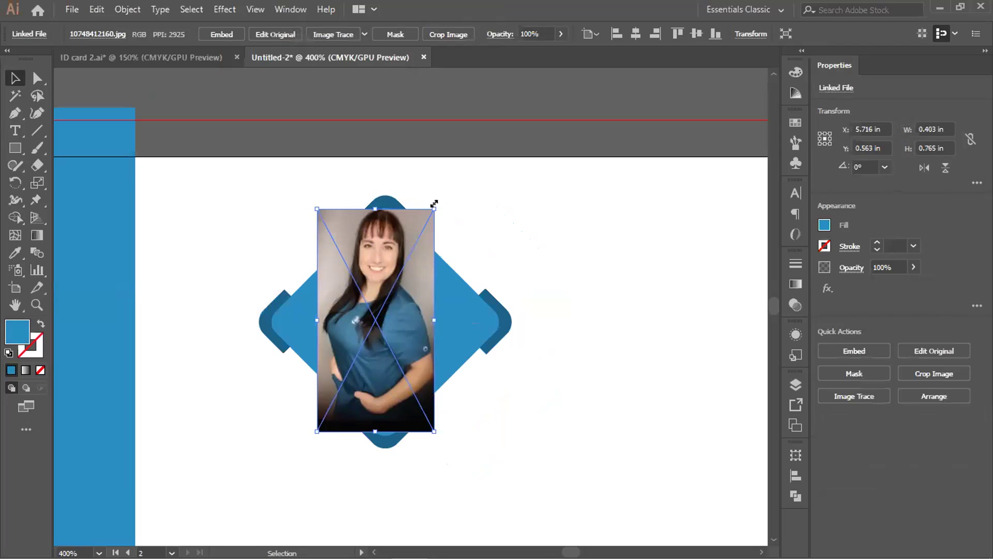
left_click_drag(434, 204, 462, 157)
left_click_drag(385, 280, 391, 363)
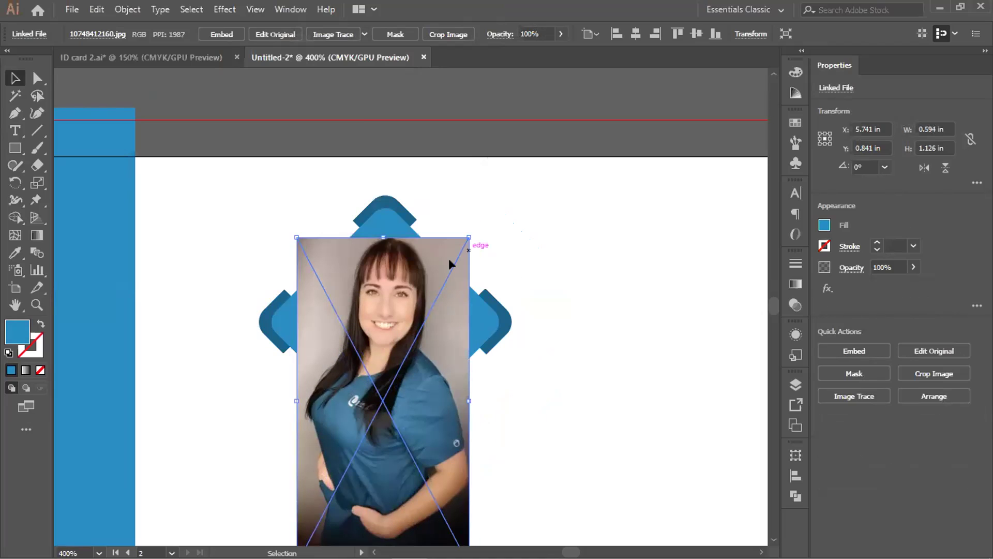
- Bring the light blue diamond to the front, above the photo
left_click(483, 234)
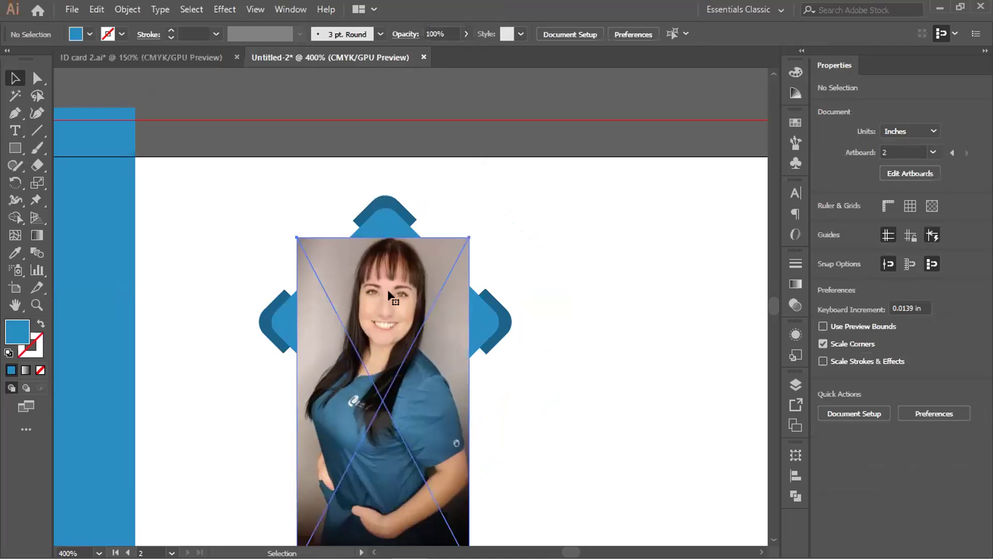
left_click(387, 290)
left_click(489, 233)
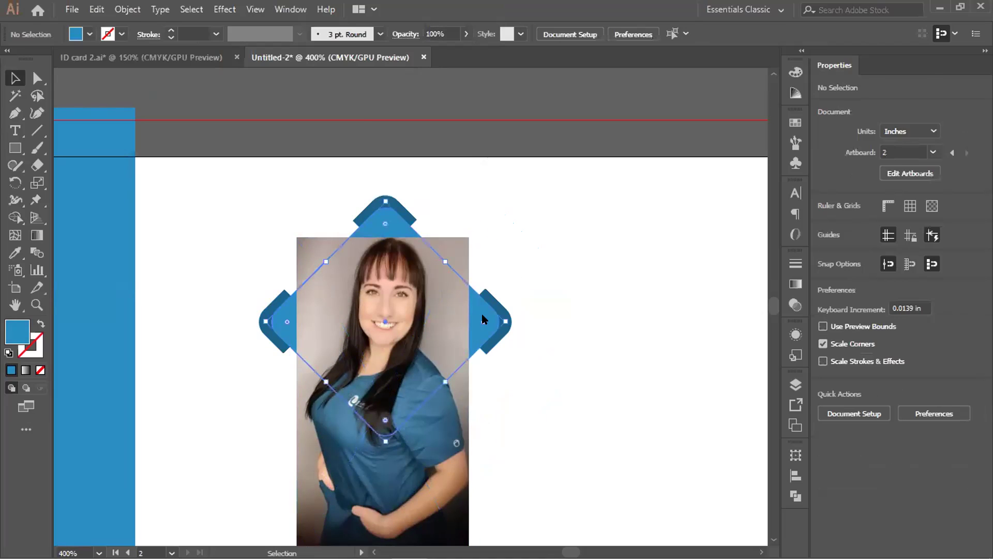
right_click(484, 319)
mouse_move(612, 242)
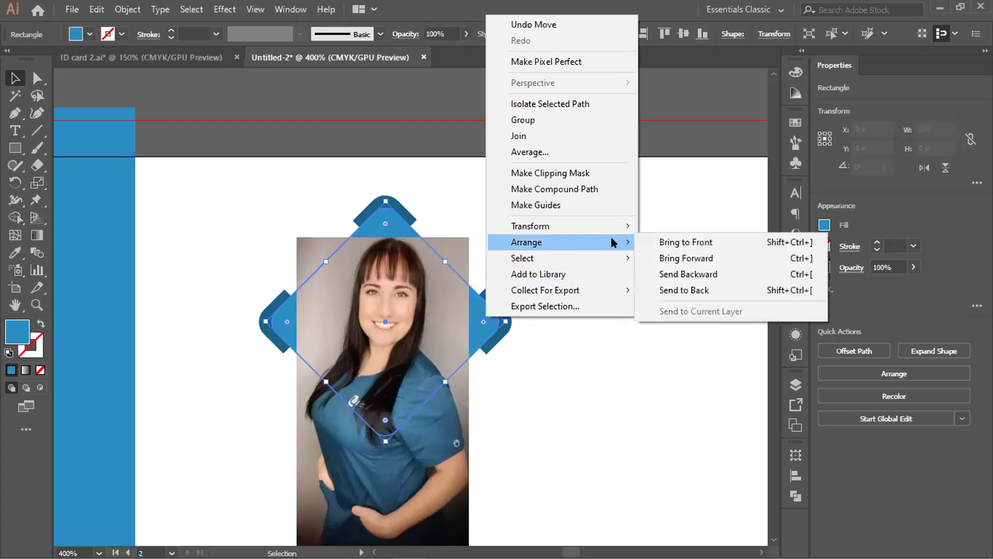
left_click(664, 242)
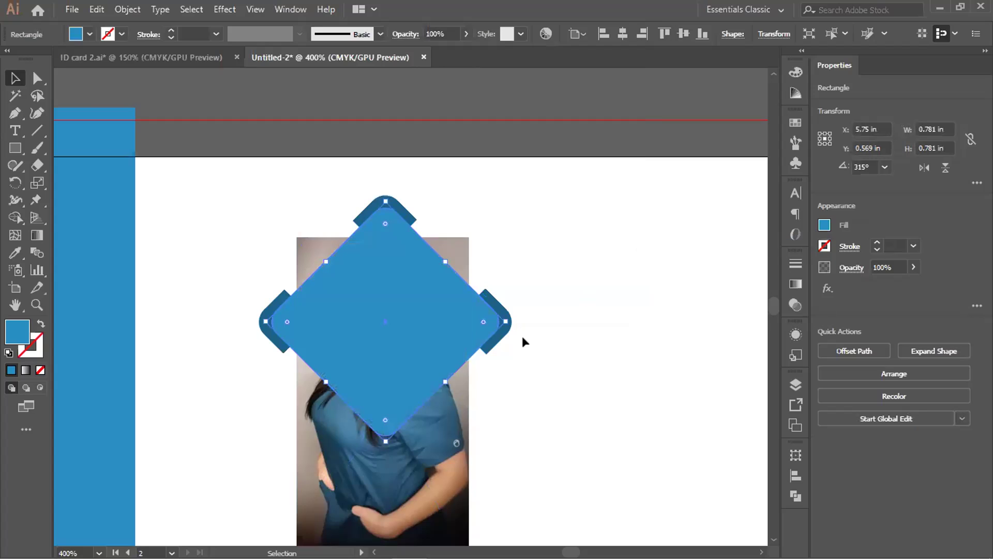
- Nudge the photo one increment to the left behind the diamond
left_click(443, 433)
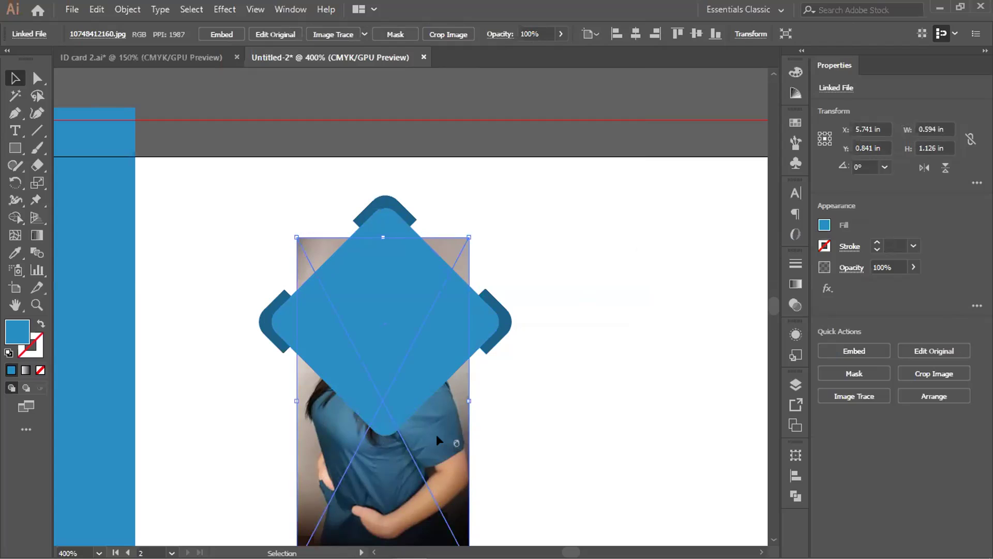
key("Left")
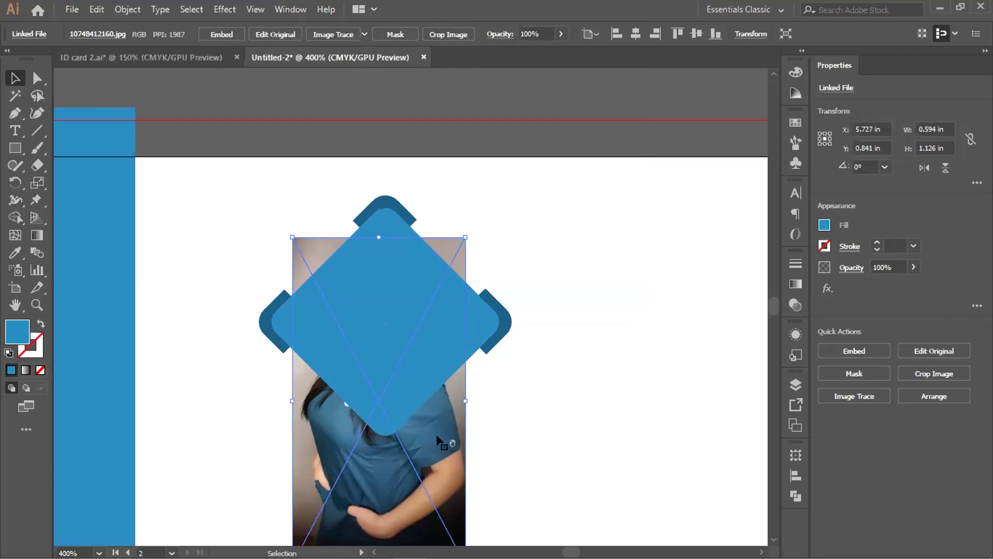
left_click(605, 291)
left_click(443, 407)
left_click(569, 354)
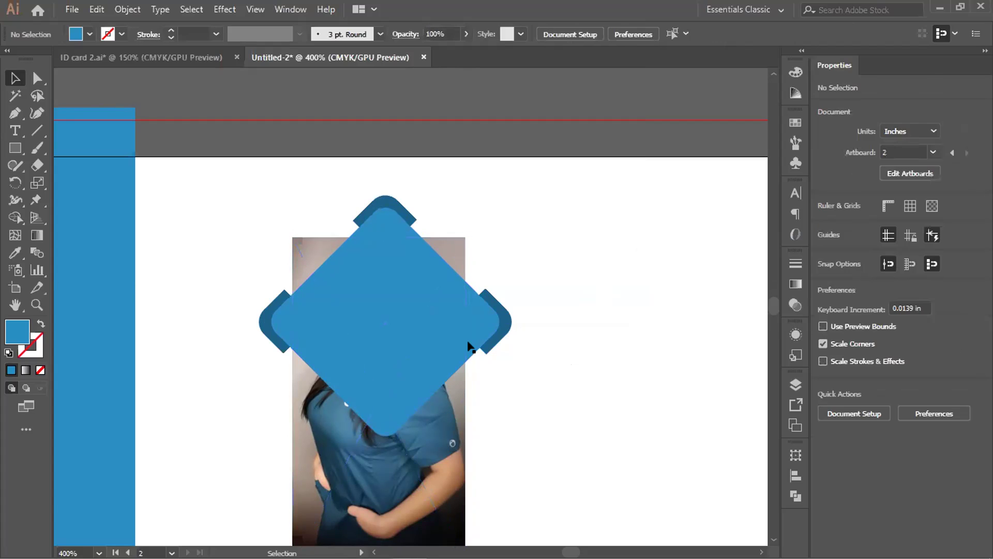
- Bring the photo to the front, above the light blue diamond, and clear the selection
right_click(449, 420)
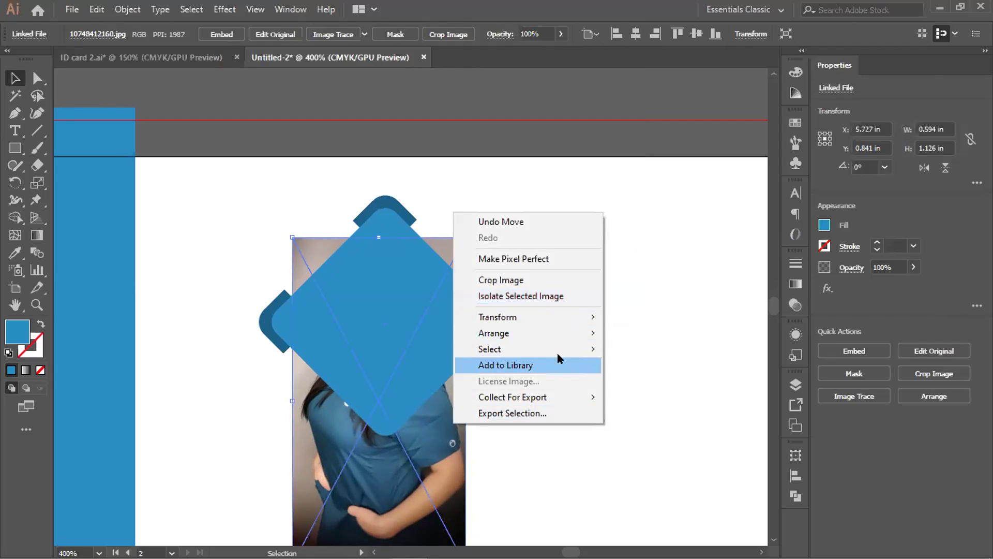
mouse_move(579, 333)
left_click(610, 329)
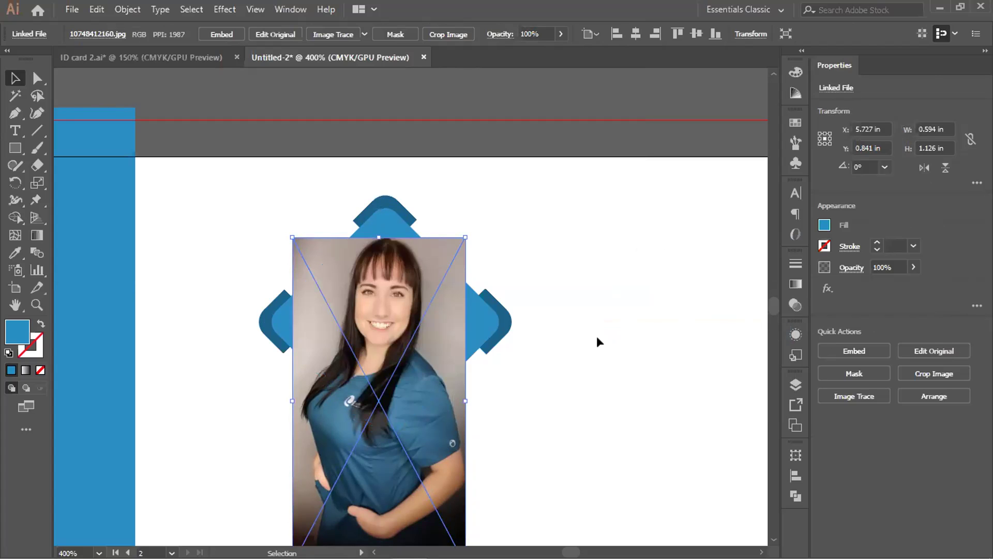
left_click(549, 336)
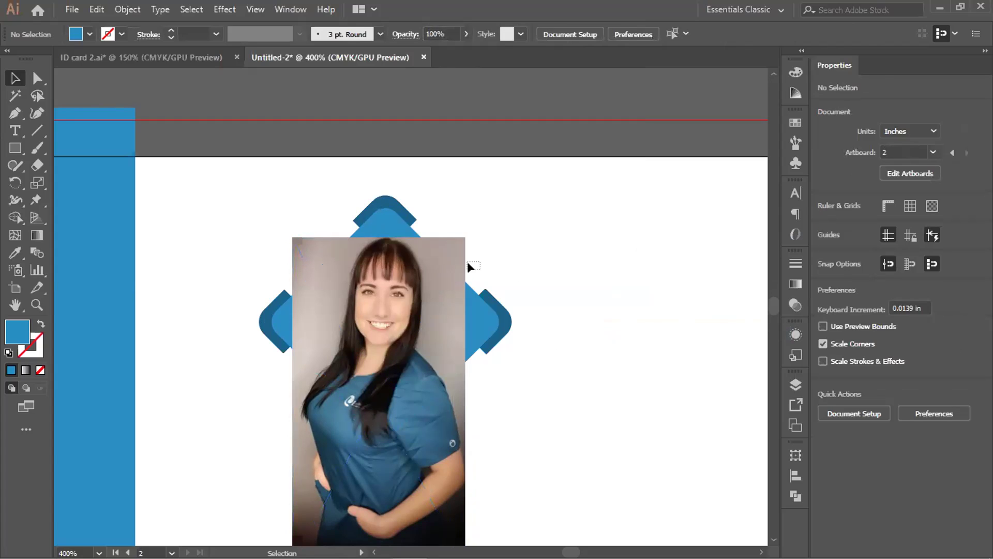
- Try to make a clipping mask from the photo and the light blue diamond with the photo on top
left_click_drag(433, 289, 434, 284)
right_click(423, 309)
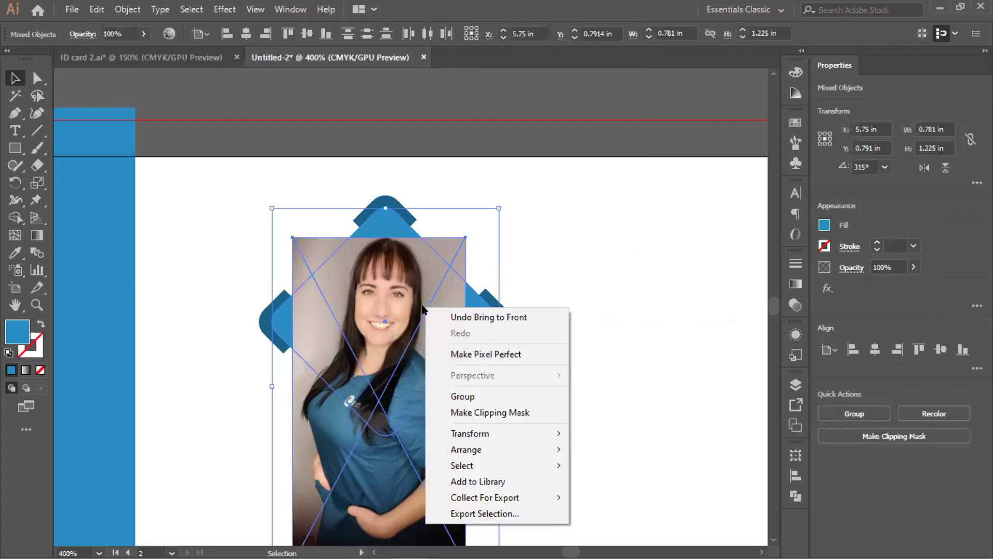
left_click(514, 412)
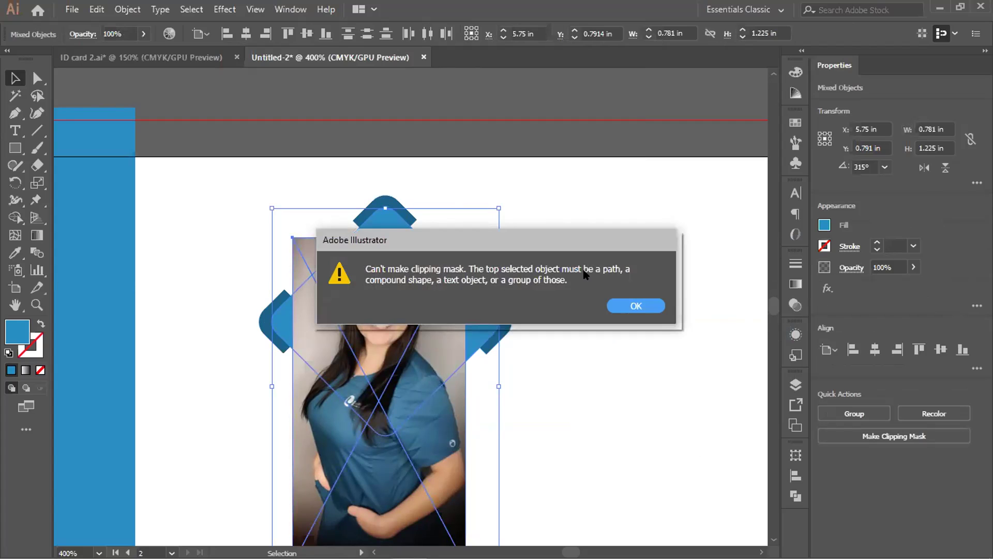
left_click(624, 305)
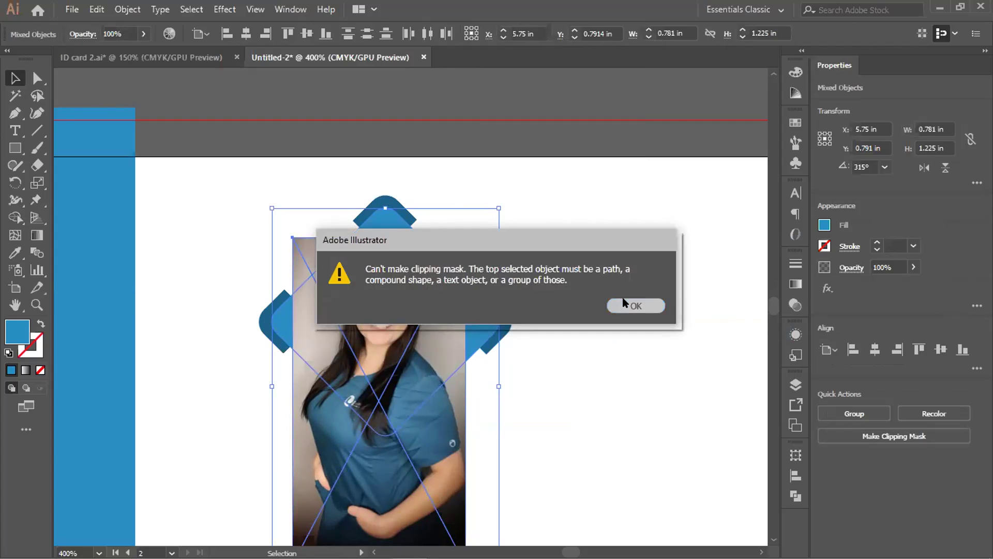
left_click(588, 337)
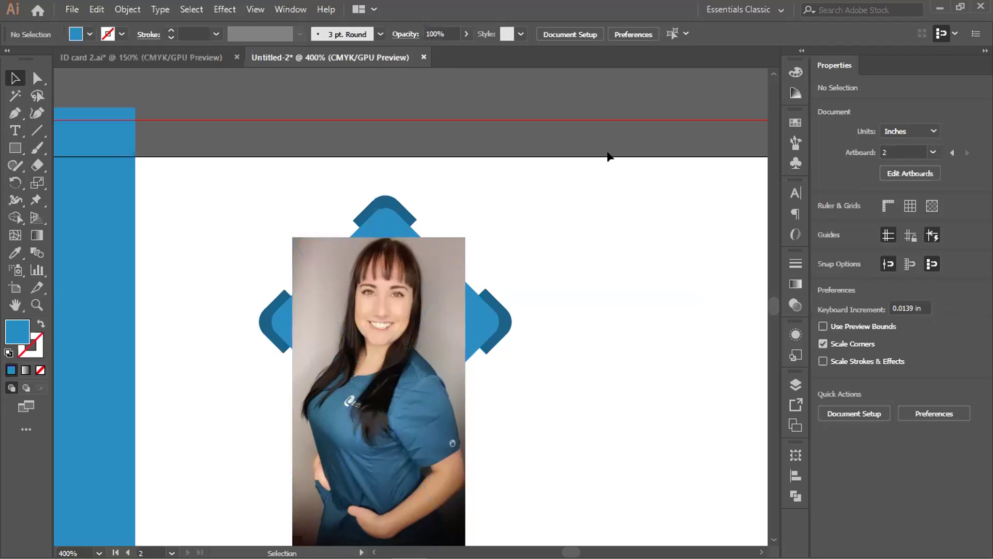
- Bring the light blue diamond back in front of the photo
left_click(480, 327)
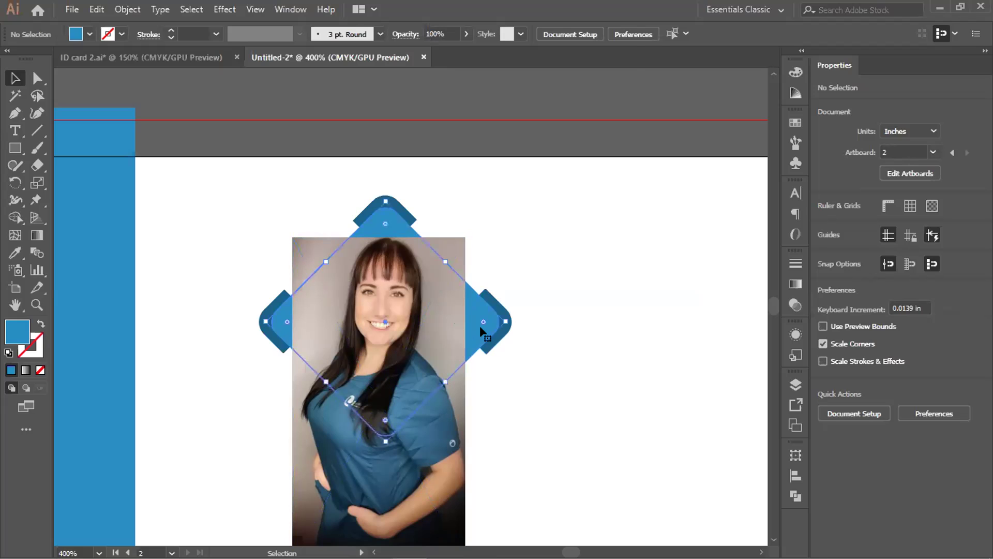
right_click(480, 326)
mouse_move(574, 253)
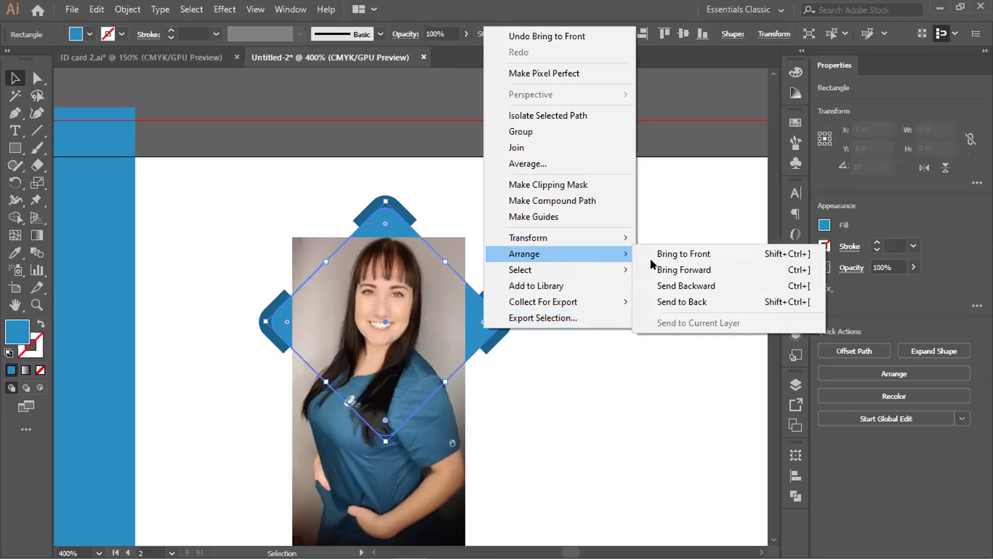
left_click(668, 252)
- Try to clip the photo with the light blue diamond placed in front of it
left_click(489, 247)
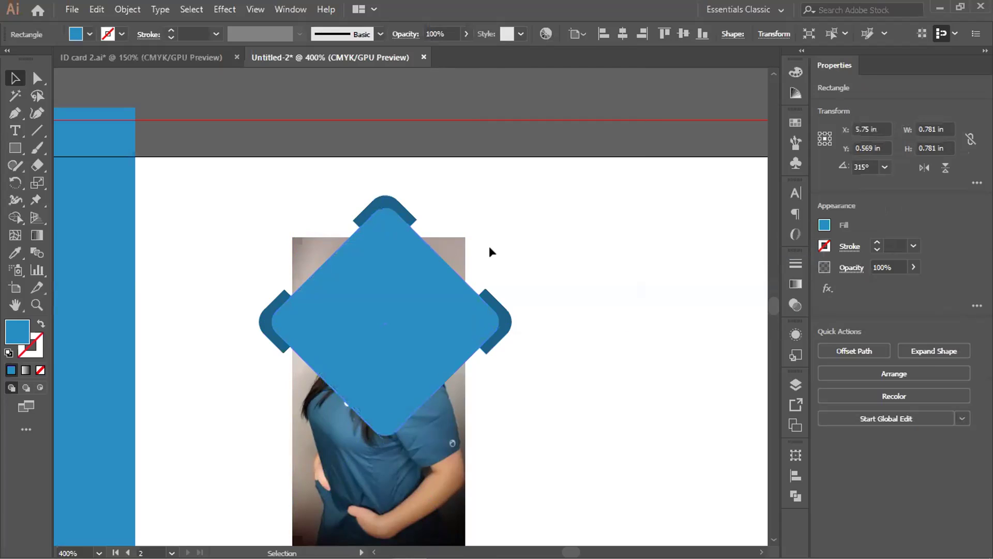
key("ctrl+a")
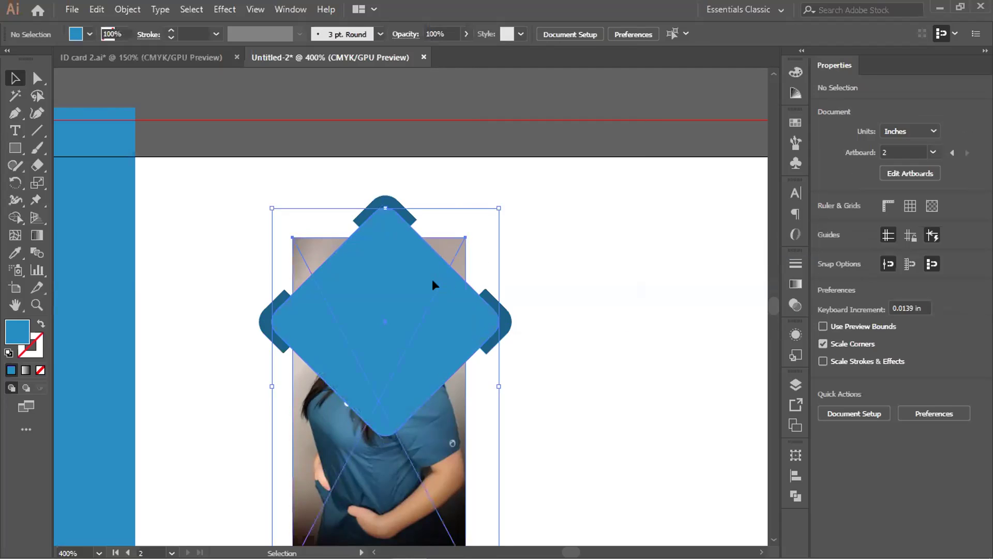
right_click(377, 283)
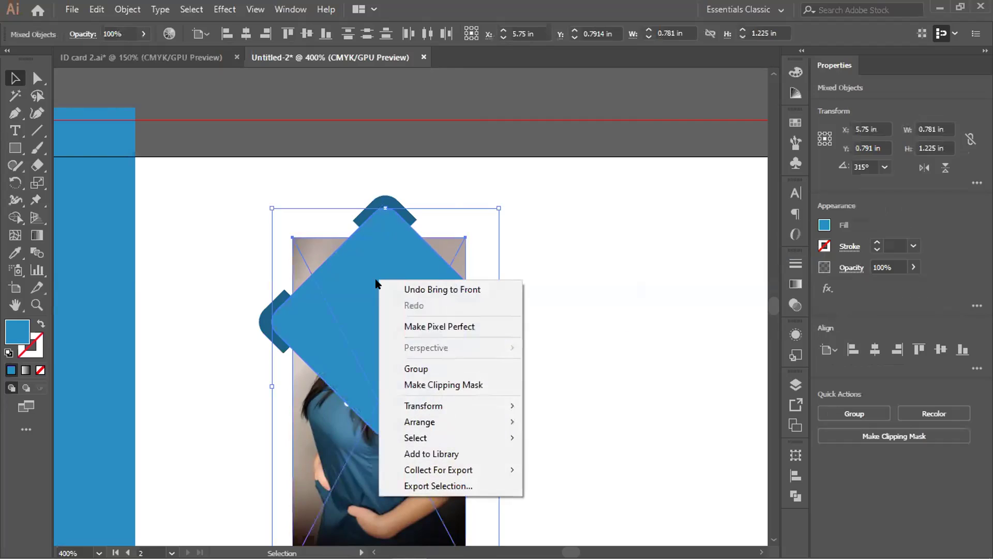
left_click(440, 385)
left_click(584, 336)
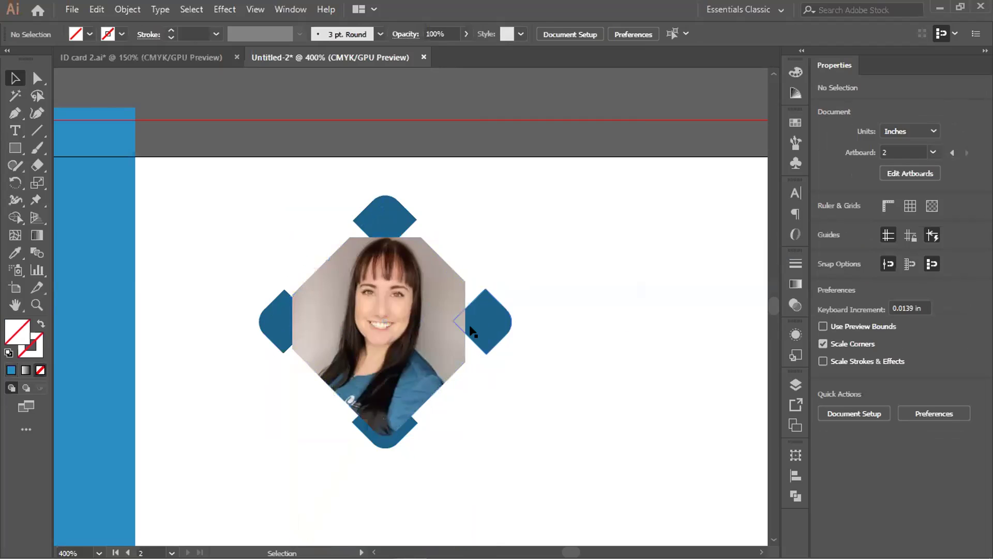
key("ctrl+z")
left_click(541, 302)
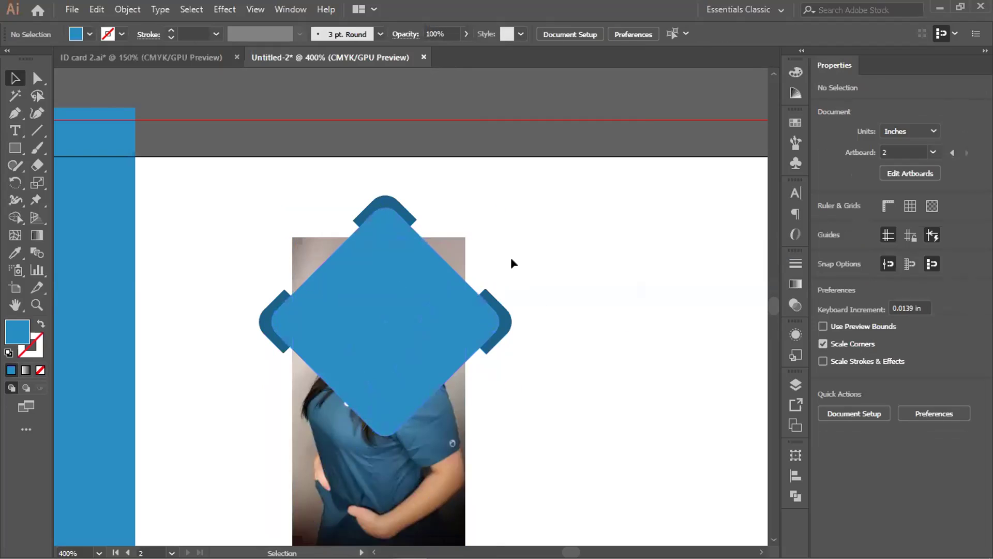
- Enlarge the photo from its upper corners to about 0.778 × 1.251 in, matching the diamond's full width
left_click(448, 241)
left_click_drag(465, 237, 497, 209)
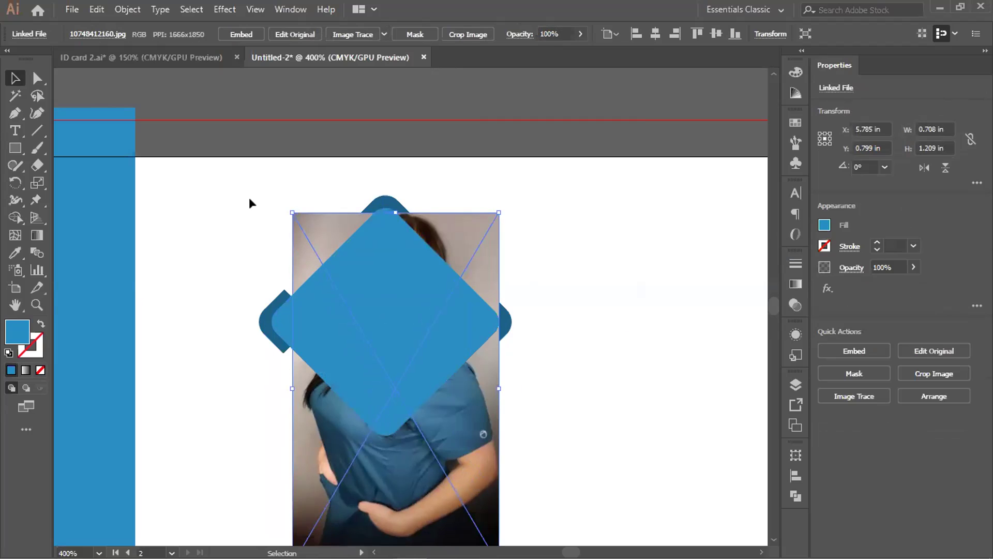
left_click(284, 207)
left_click(294, 214)
left_click_drag(287, 208, 272, 201)
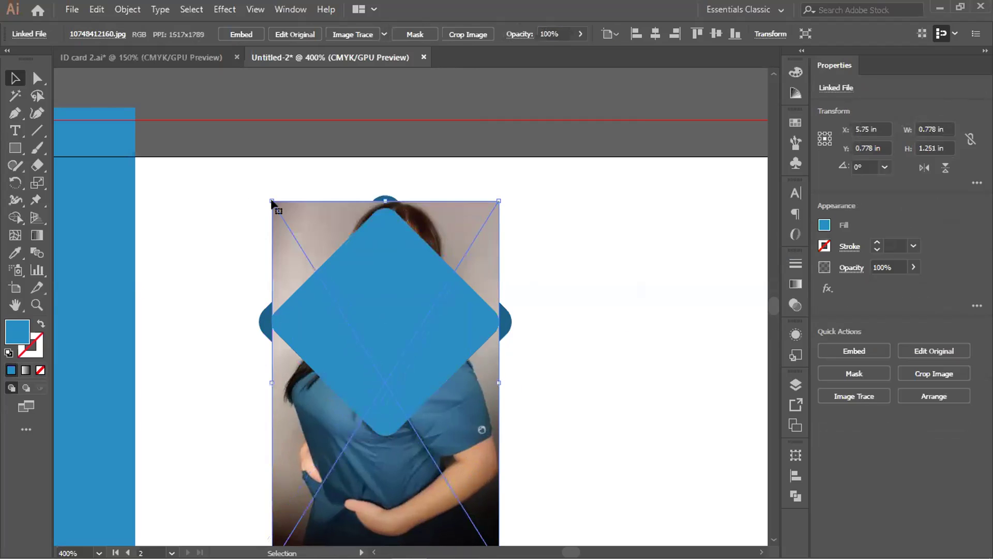
- Shift the photo behind the diamond to about X 5.736 in, Y 0.806 in
mouse_move(455, 219)
left_mouse_down()
mouse_move(446, 245)
mouse_move(445, 213)
left_mouse_up()
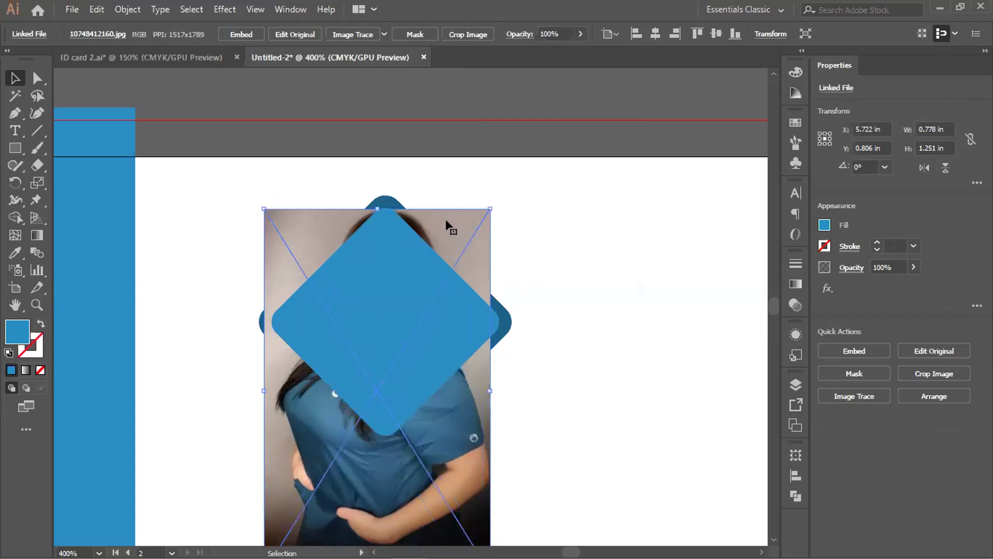
key("Left")
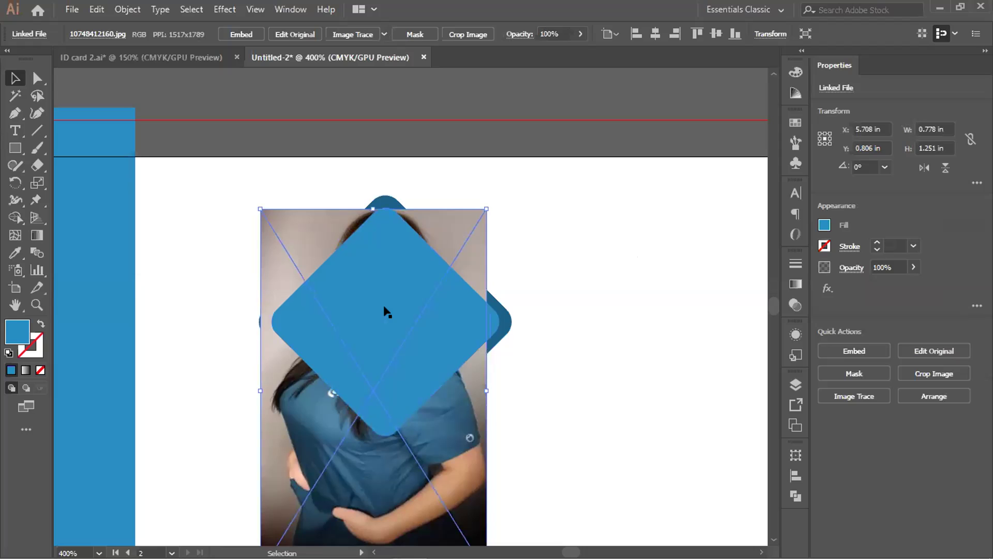
left_click(581, 243)
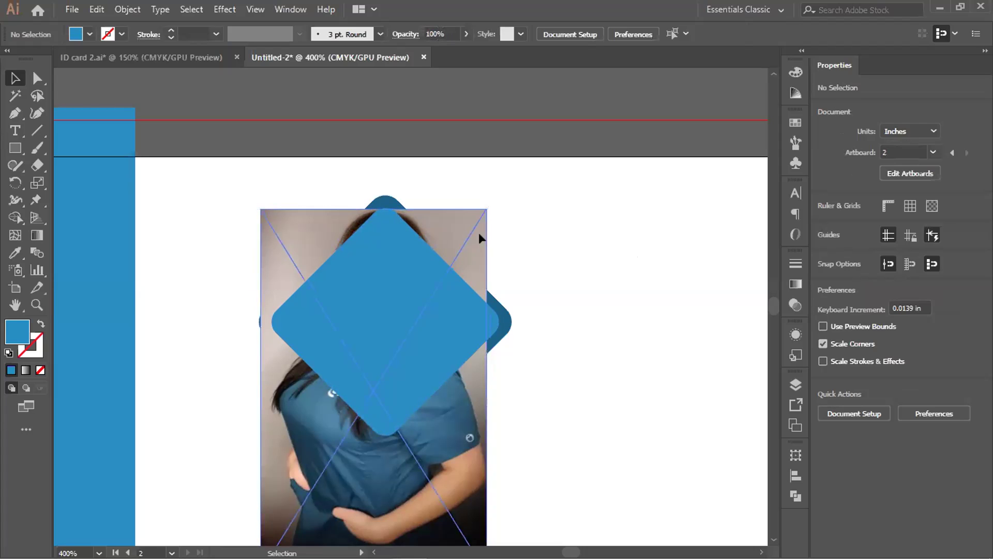
left_click(448, 222)
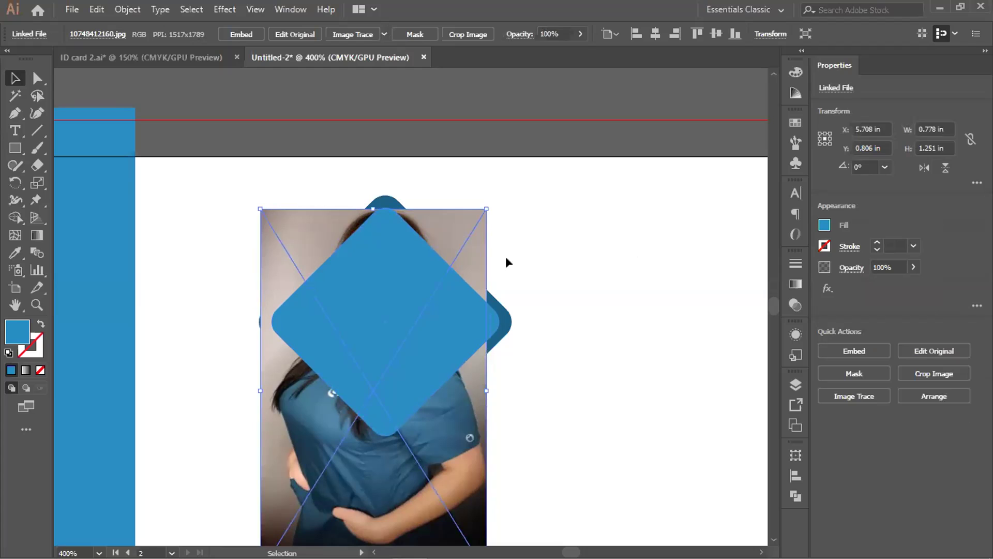
left_click(549, 234)
left_click(472, 263)
key("Right")
key("Right")
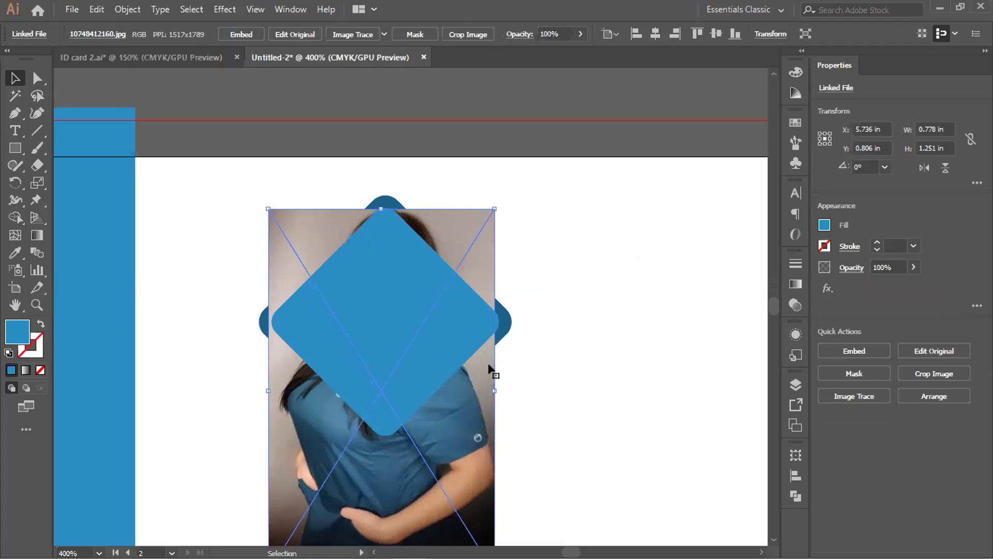
- Enlarge the photo to about 0.806 × 1.265 in and lower it until its top edge meets the diamond's upper tip
left_click_drag(495, 208, 499, 204)
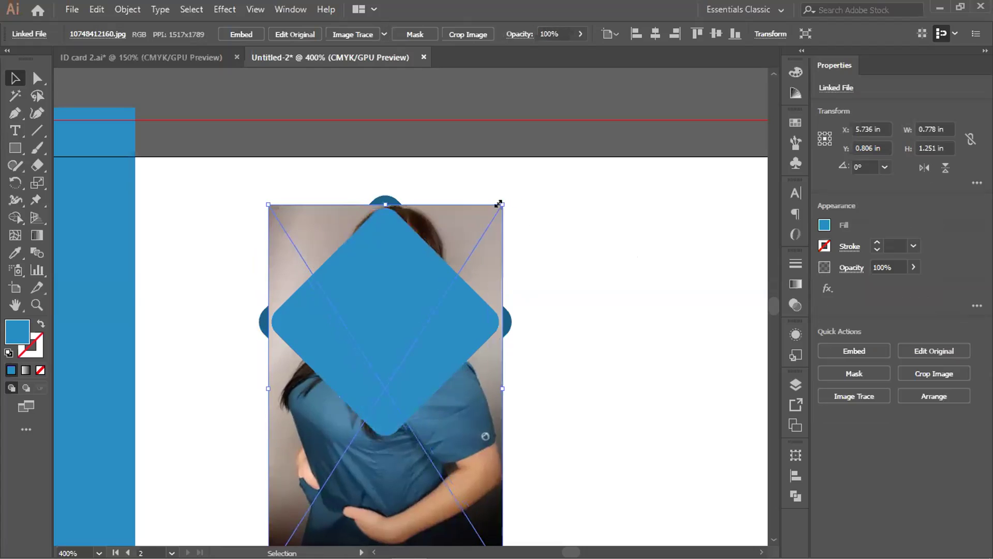
left_click(539, 261)
left_click_drag(457, 244, 454, 246)
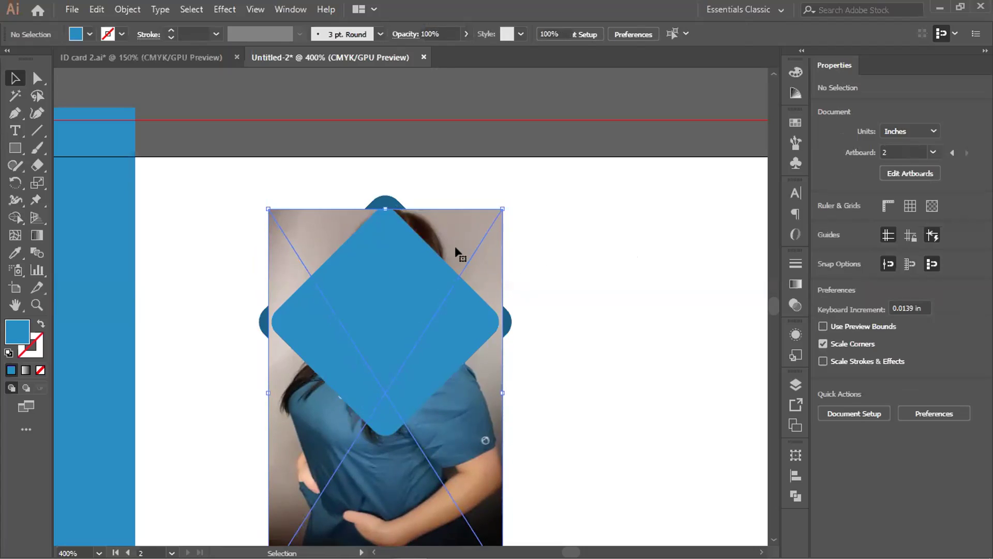
left_click(536, 261)
- Make a clipping mask from the enlarged photo and the light blue diamond, and clear the selection
left_click(482, 247)
left_click(443, 303, "shift")
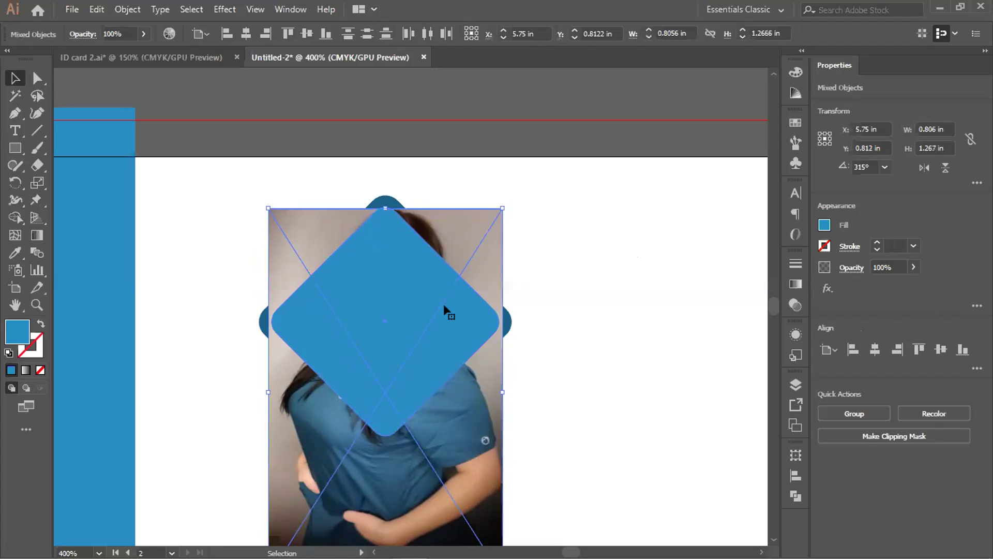
right_click(443, 303)
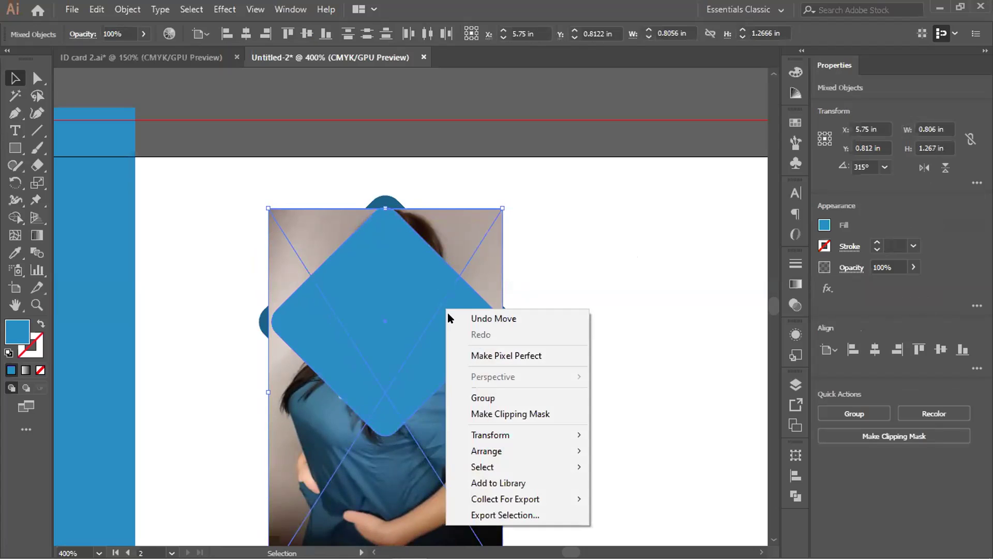
left_click(495, 413)
left_click(565, 329)
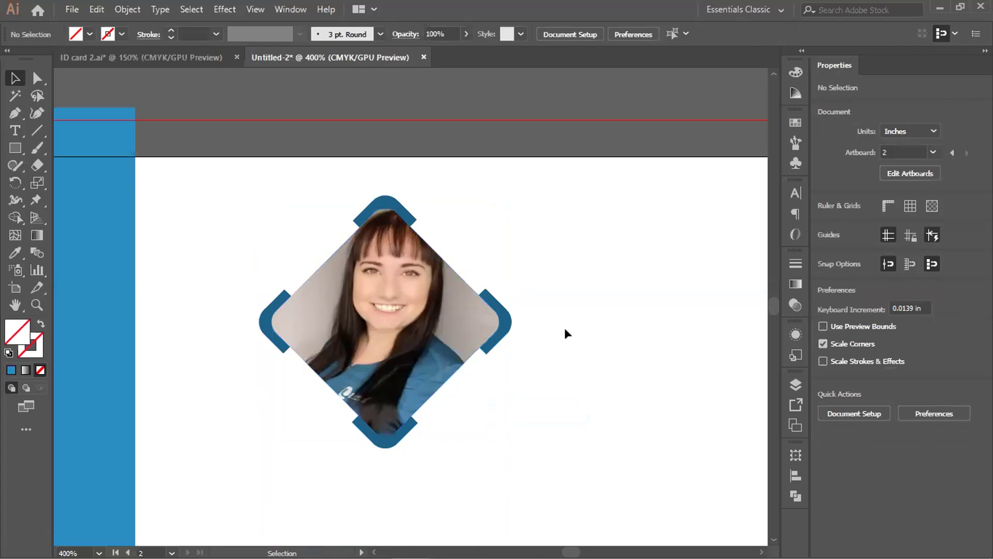
- Release the photo's clipping mask and move the photo with the diamond down and right, away from the corner pieces
scroll(523, 337, "up", 2)
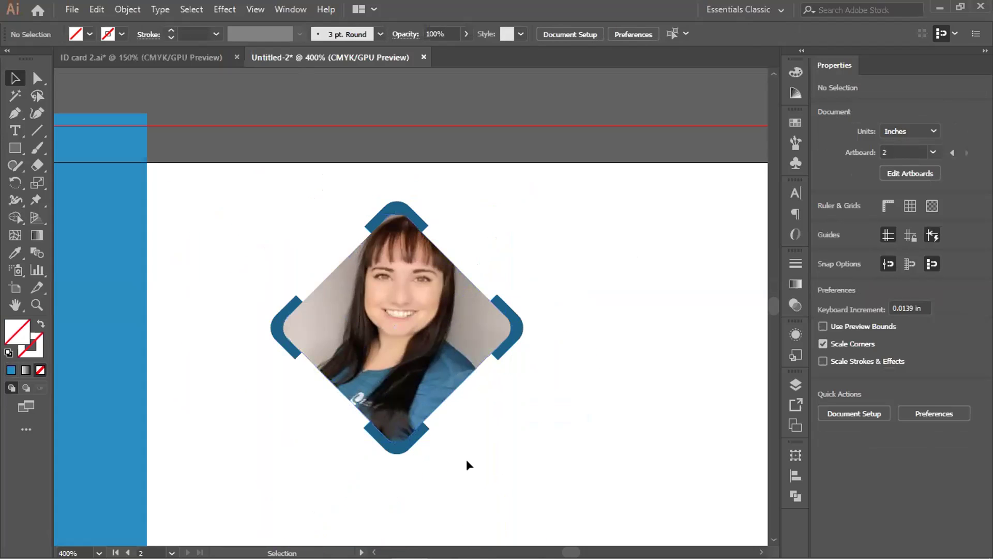
scroll(466, 464, "down", 2)
scroll(435, 472, "up", 2)
scroll(436, 470, "up", 1)
scroll(436, 470, "down", 1)
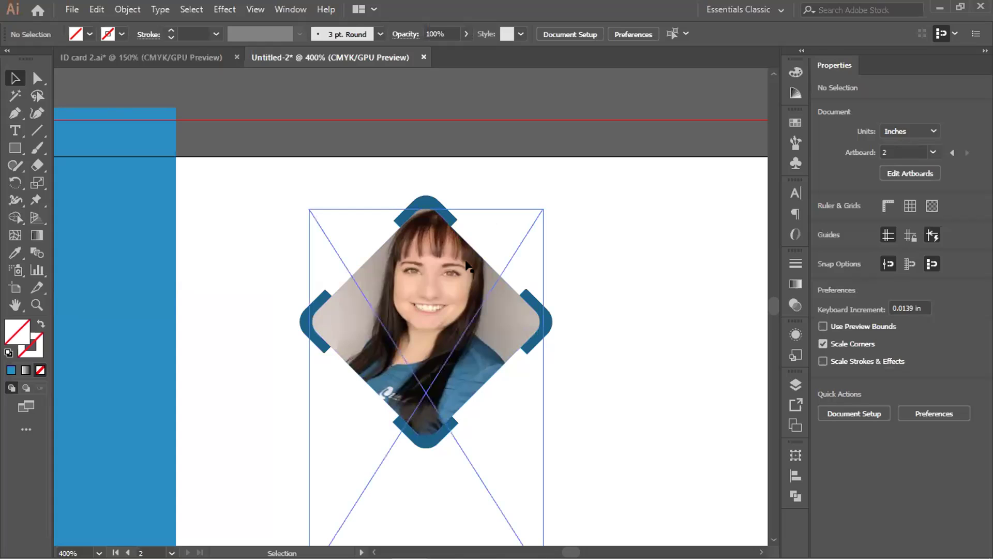
left_click(457, 290)
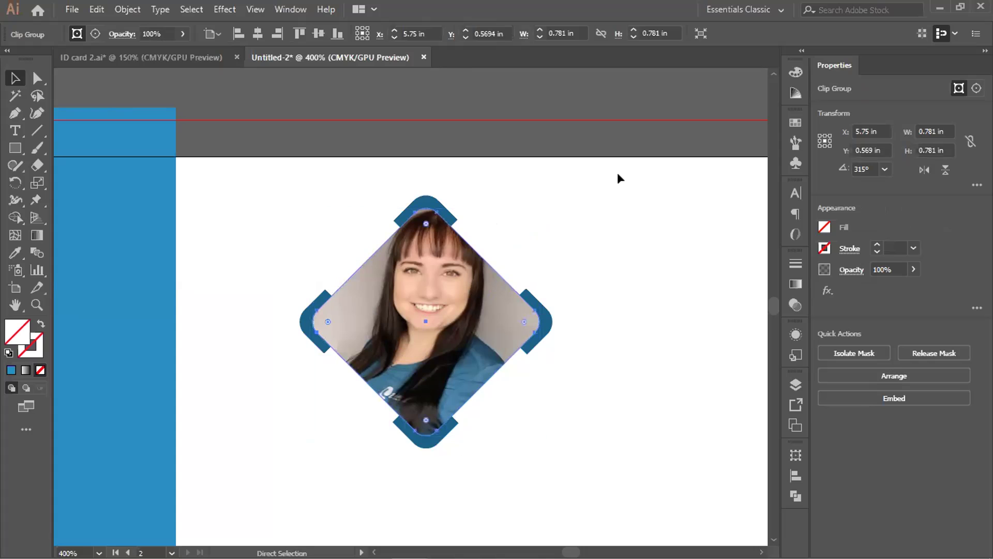
key("ctrl+alt+7")
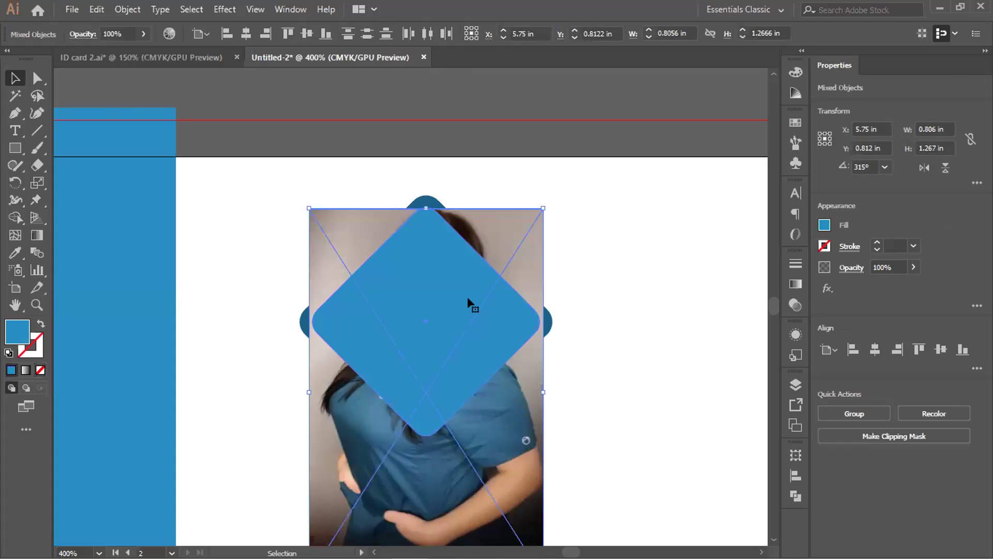
left_click_drag(517, 237, 685, 371)
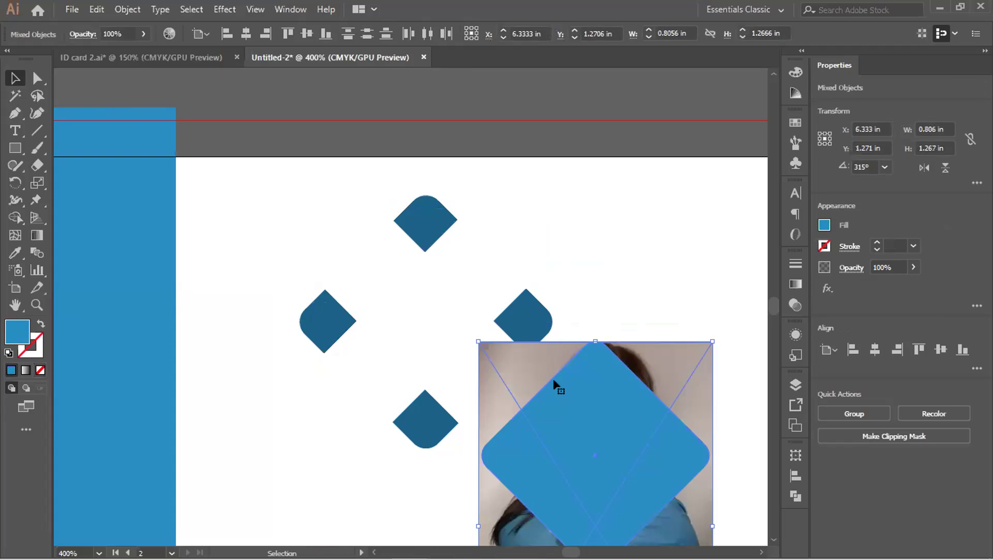
- Delete the light blue diamond lying over the photo and clear the selection
left_click(592, 411)
key("ctrl+shift+bracketleft")
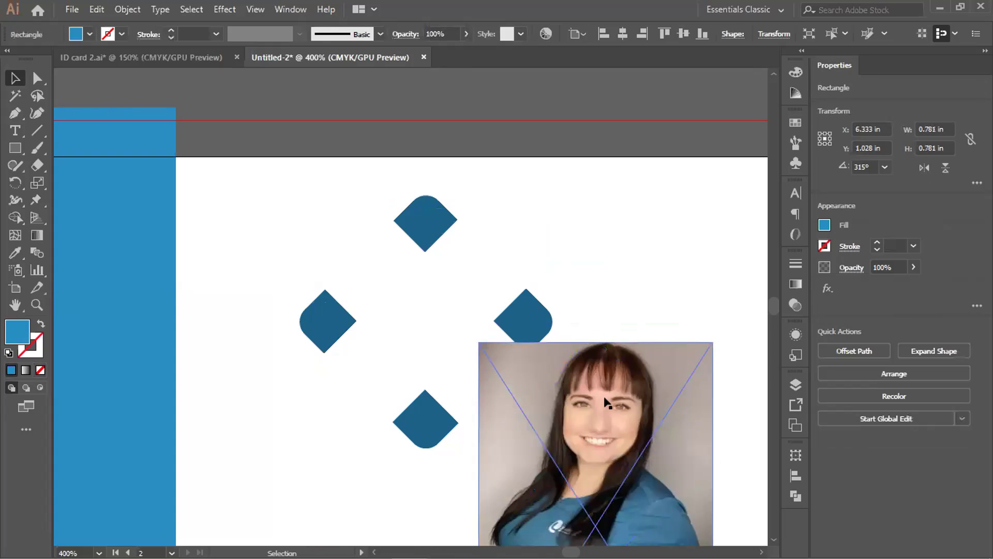
left_click(220, 215)
- Draw a circle about 0.639 in across over the photo's face and place it just inside the photo's top edge
left_click_drag(15, 148, 86, 181)
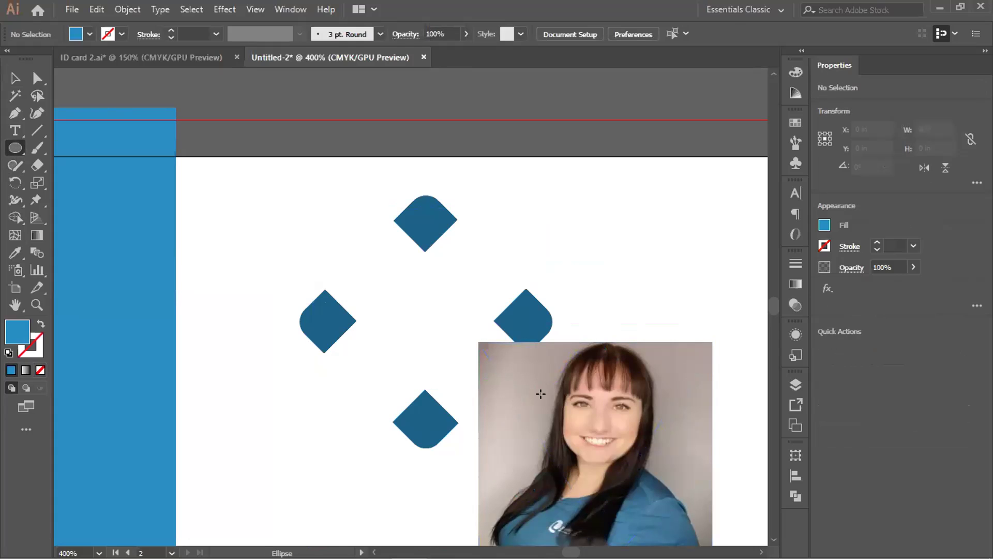
left_click_drag(592, 416, 687, 510)
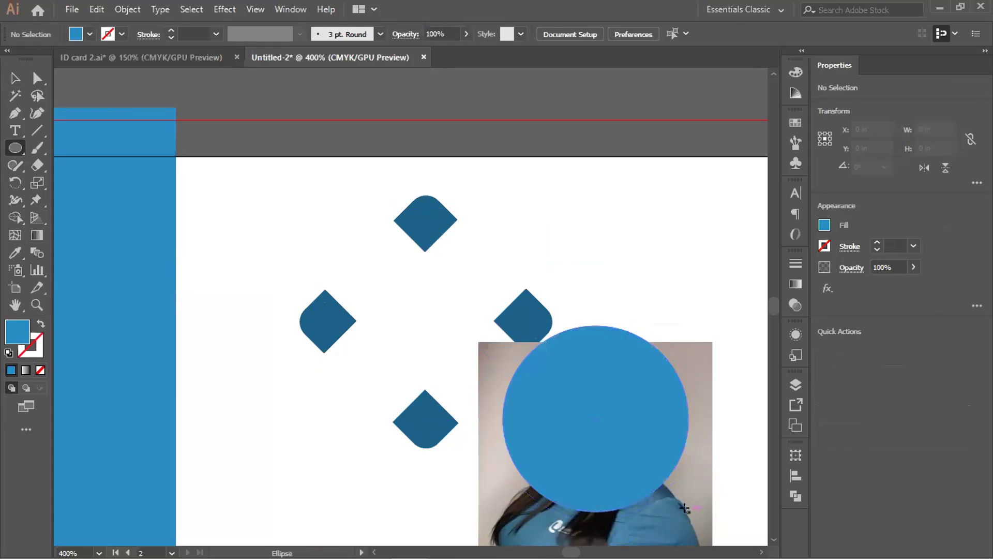
scroll(519, 240, "down", 2)
scroll(520, 240, "down", 2)
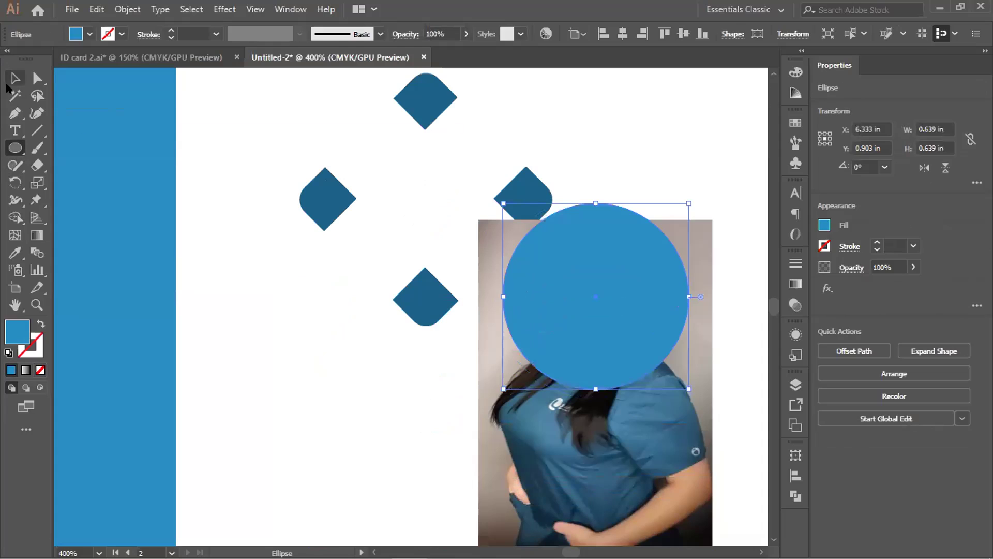
left_click(14, 78)
left_click_drag(612, 296, 620, 306)
key("Left")
left_click(635, 167)
- Try the photo in front of the circle, and send it to the back again
right_click(692, 256)
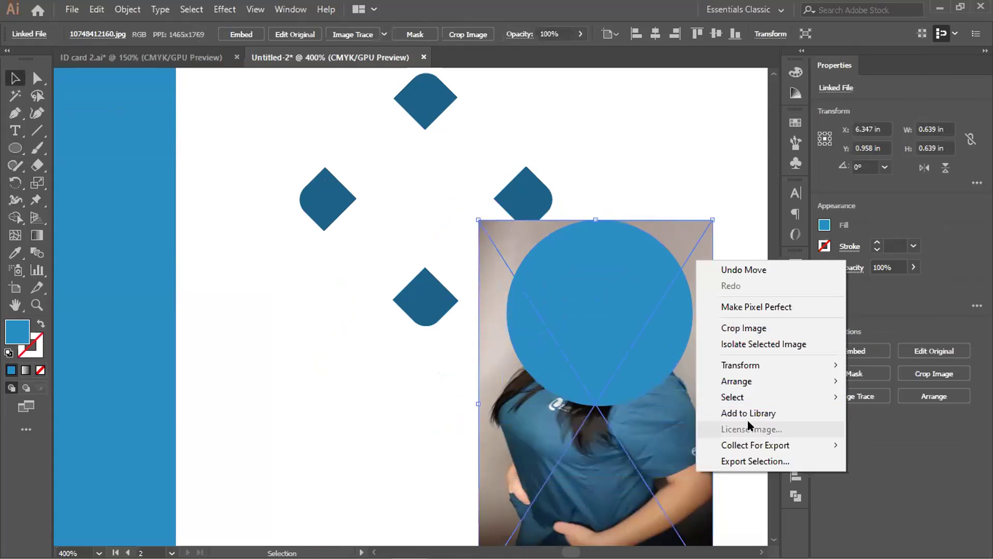
mouse_move(768, 381)
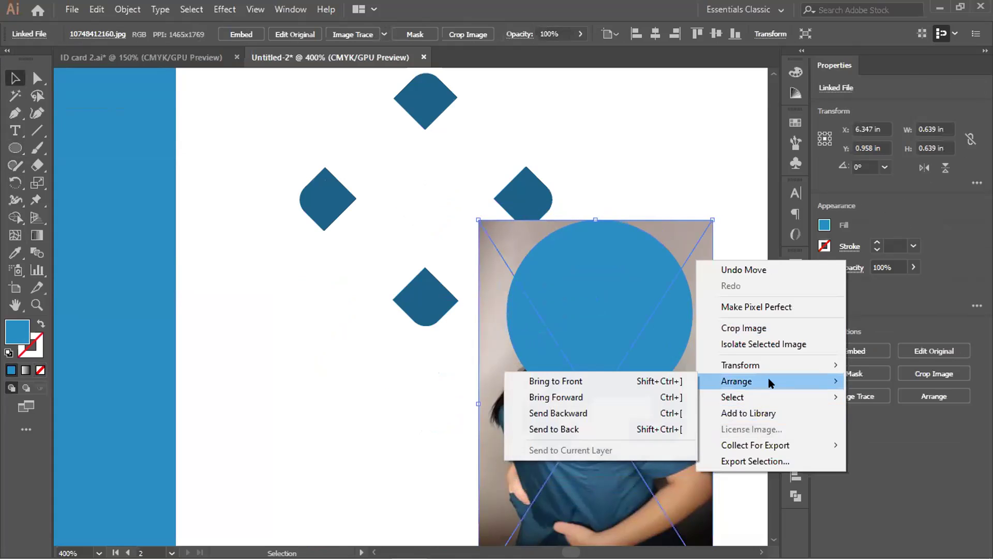
left_click(642, 379)
left_click(656, 179)
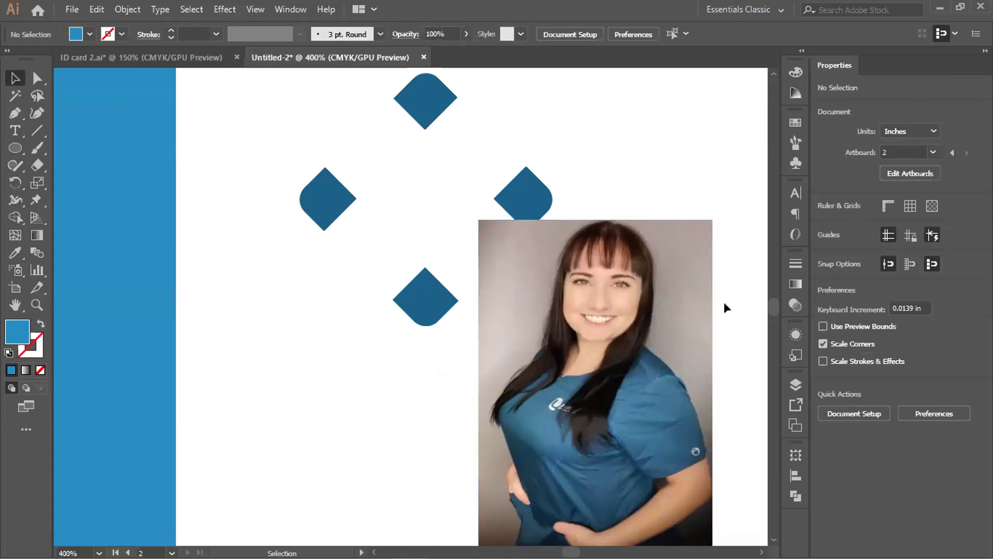
right_click(682, 303)
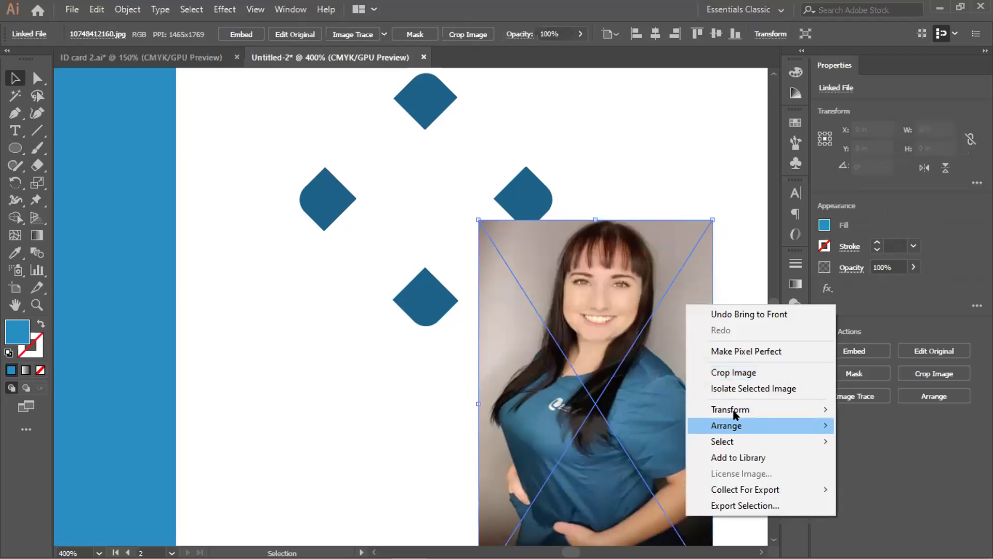
mouse_move(734, 426)
left_click(617, 471)
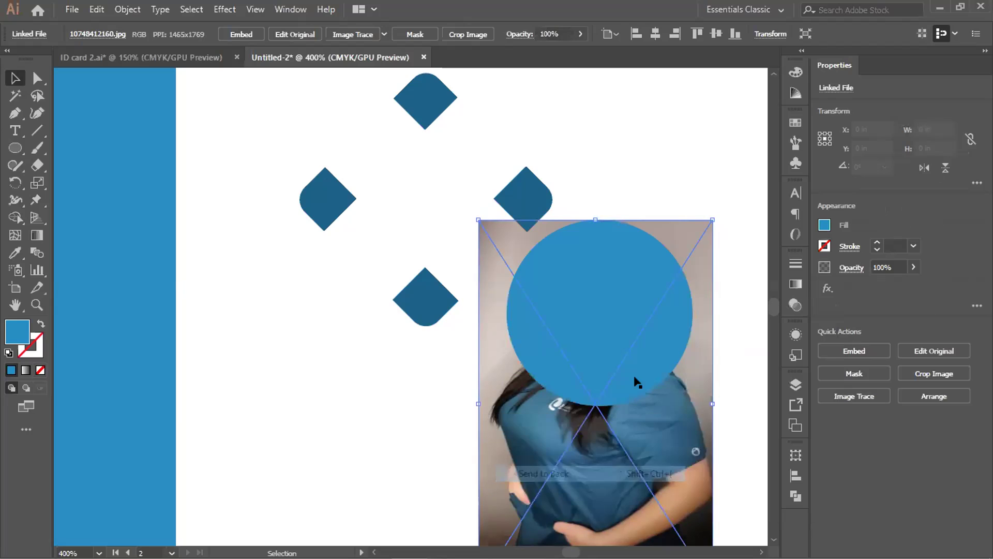
- Make a clipping mask from the blue circle and the photo behind it
left_click(608, 304, "shift")
right_click(608, 304)
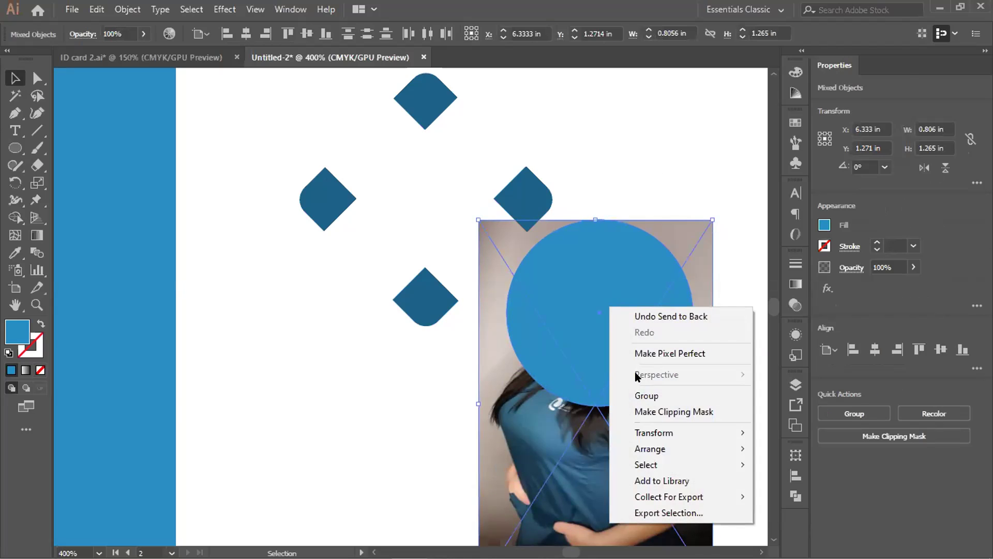
left_click(658, 412)
left_click(706, 277)
left_click(662, 300)
- Remove the four dark blue corner pieces from the card
left_click_drag(335, 83, 499, 296)
key("ctrl+x")
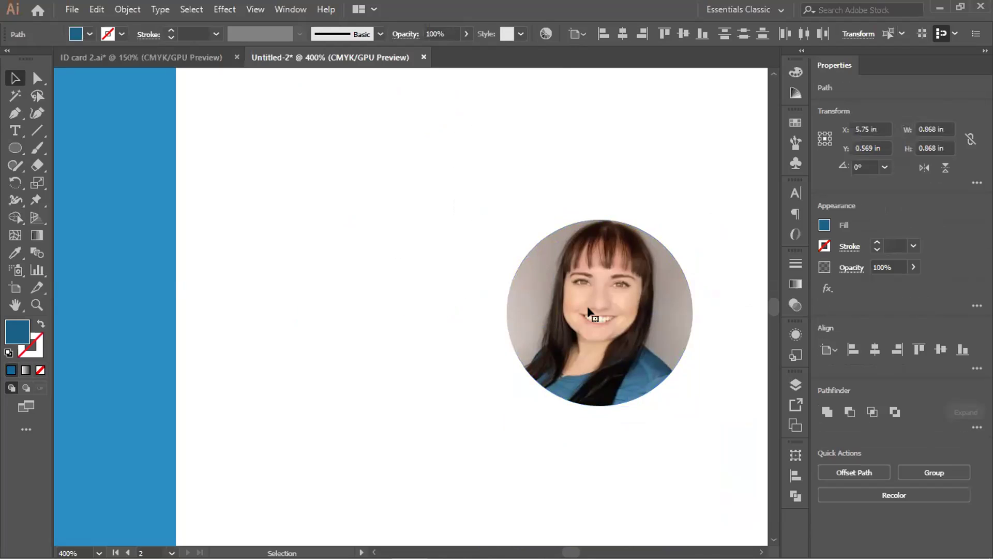
left_click(436, 206)
- Move the circular photo onto the blue band's right edge at mid-height of the card, at about X 4.889 in, Y 1 in
left_click_drag(605, 310, 451, 199)
key("ctrl+minus")
key("ctrl+minus")
left_click_drag(408, 239, 311, 284)
left_click(355, 327)
left_click_drag(355, 327, 338, 311)
left_click(188, 118)
left_click(311, 289)
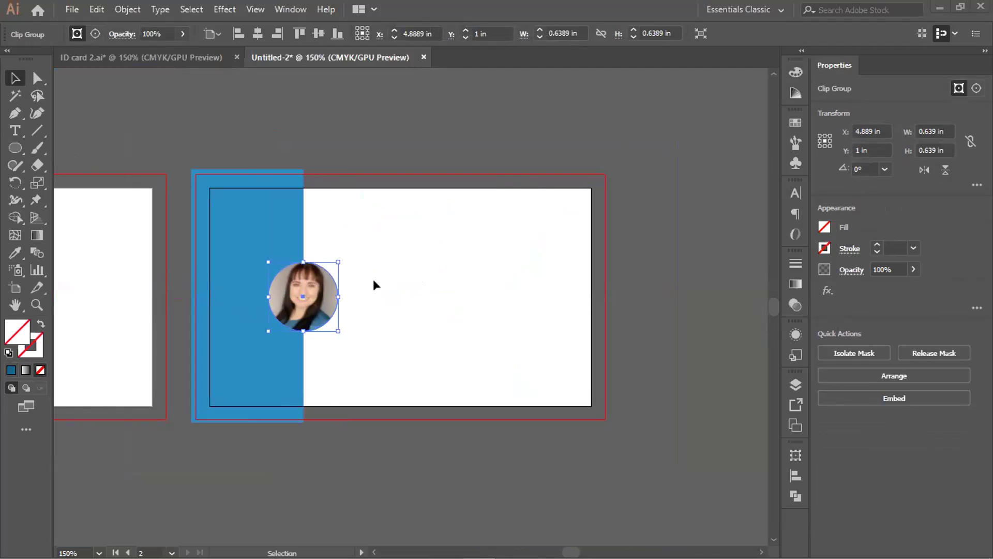
left_click(7, 148)
key("v")
scroll(775, 364, "down", 1)
scroll(774, 365, "up", 2)
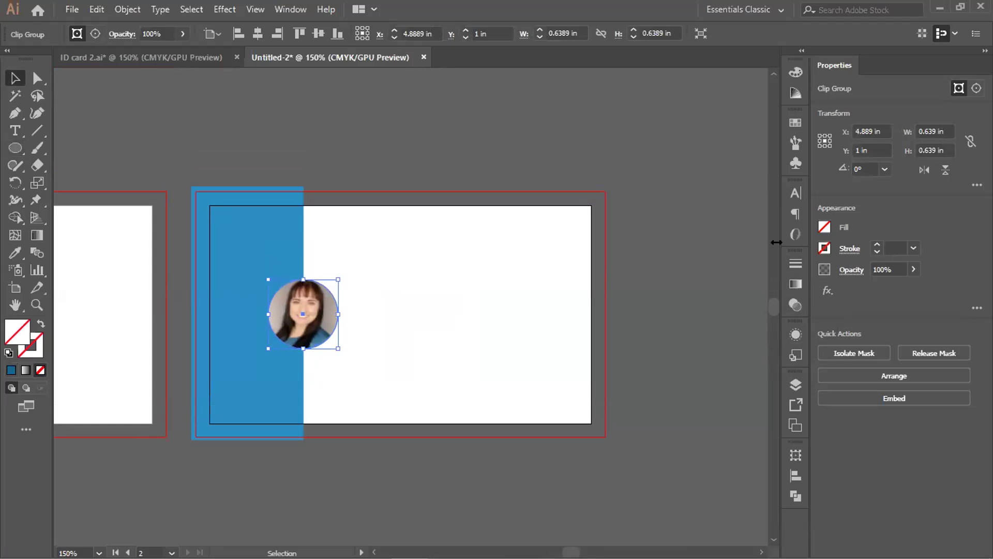
- Give the circular clipped photo a white stroke with a weight of 3 pt
left_click(795, 263)
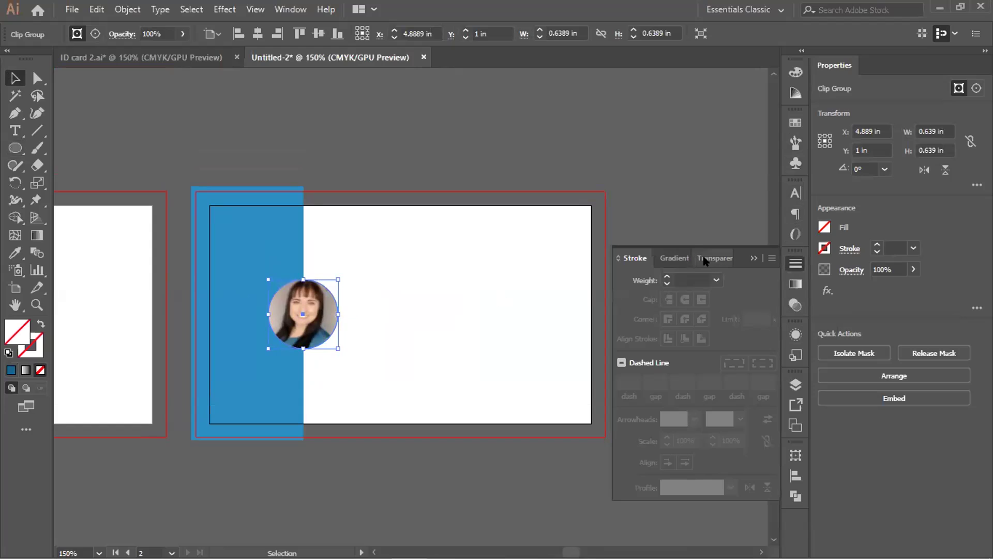
left_click(667, 276)
left_click(666, 277)
left_click(667, 277)
left_click(667, 277)
left_click(667, 277)
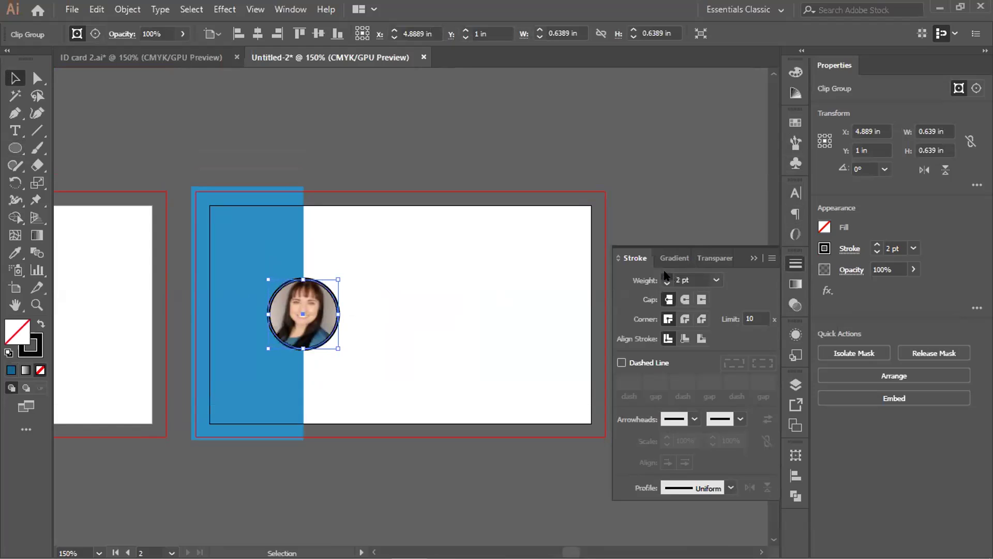
left_click(667, 277)
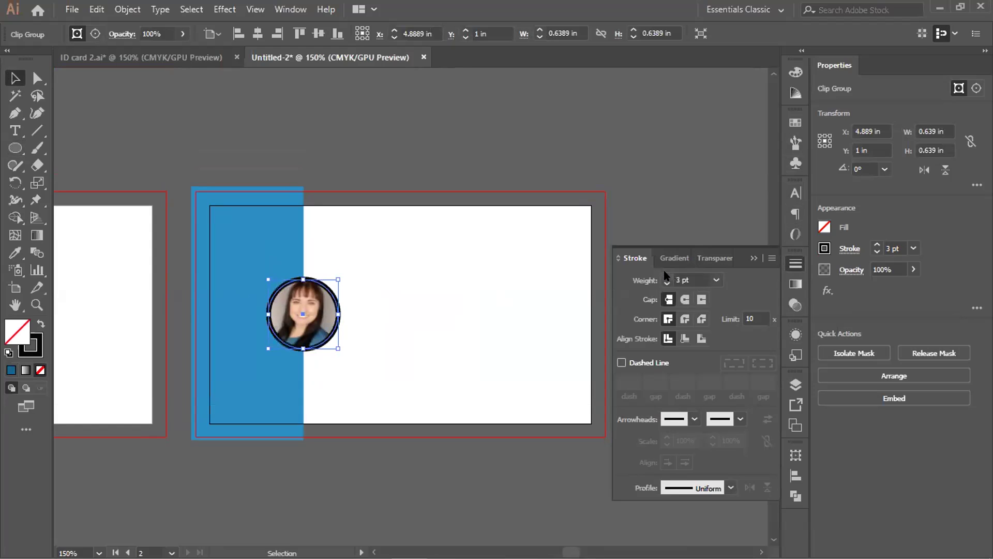
left_click(821, 248)
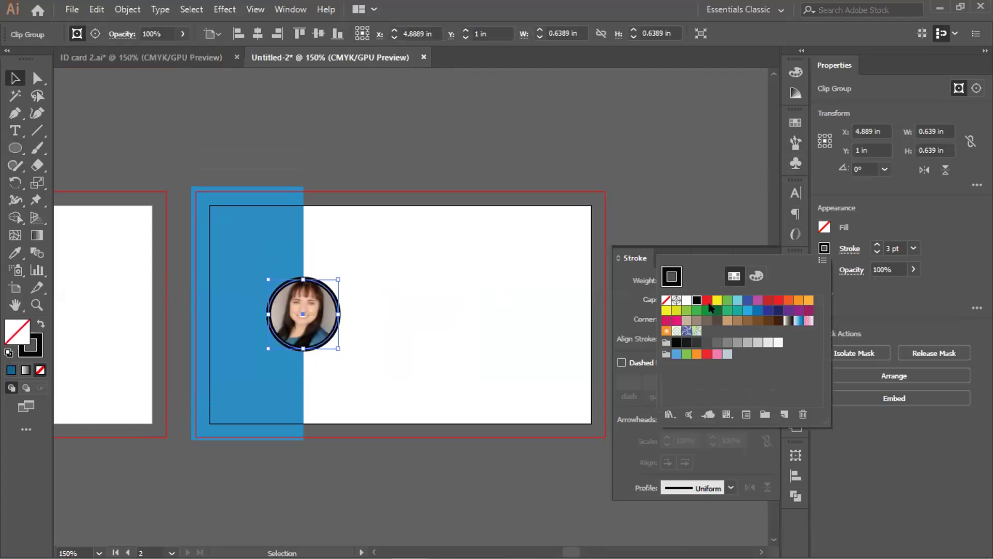
left_click(686, 300)
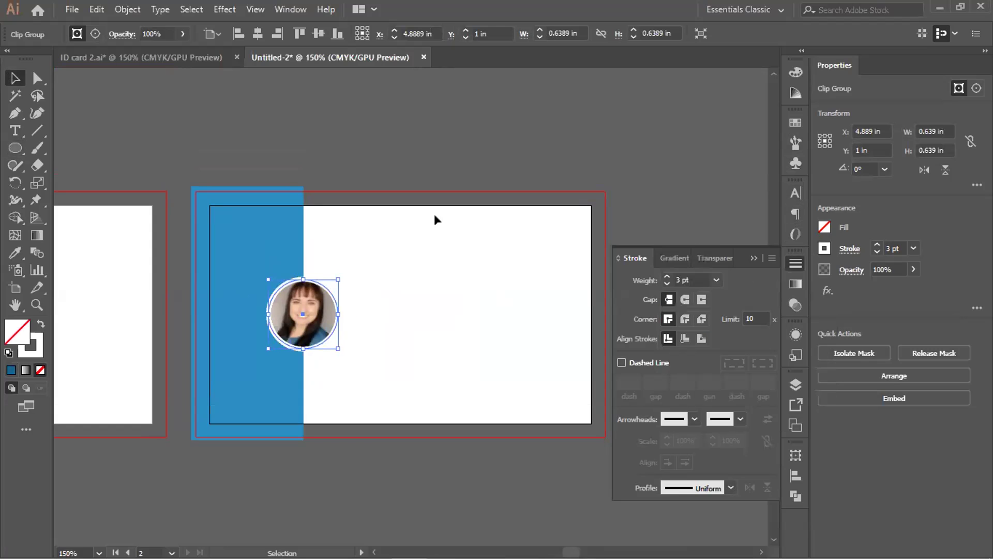
left_click(753, 258)
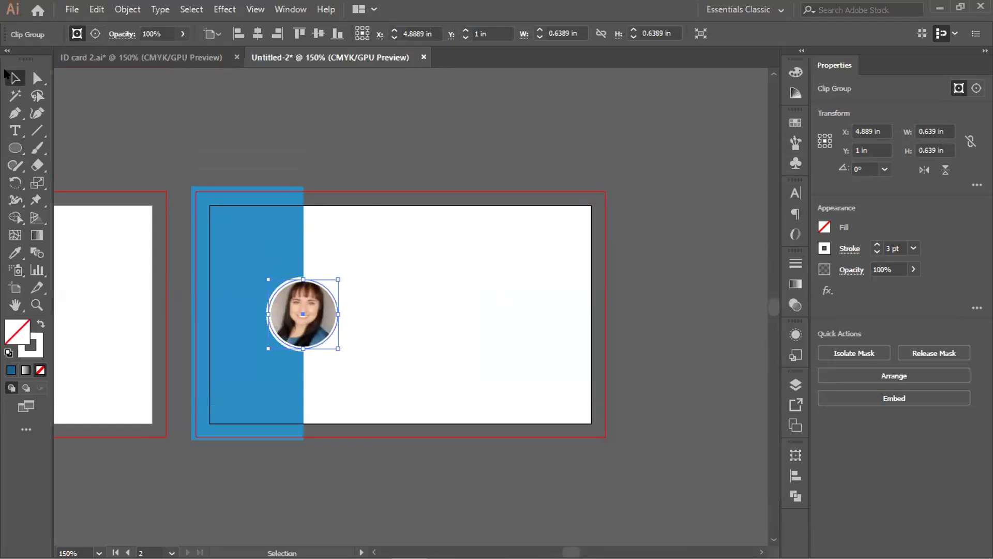
- Set the circular photo's white stroke weight to 2 pt
left_click(197, 128)
left_click(327, 293)
left_click(877, 251)
left_click(877, 251)
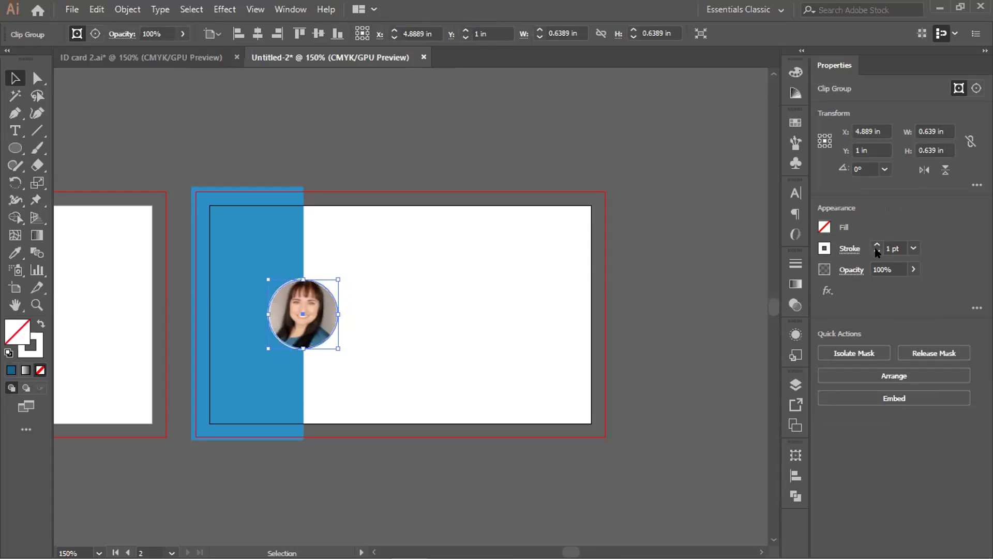
left_click(877, 246)
left_click(688, 238)
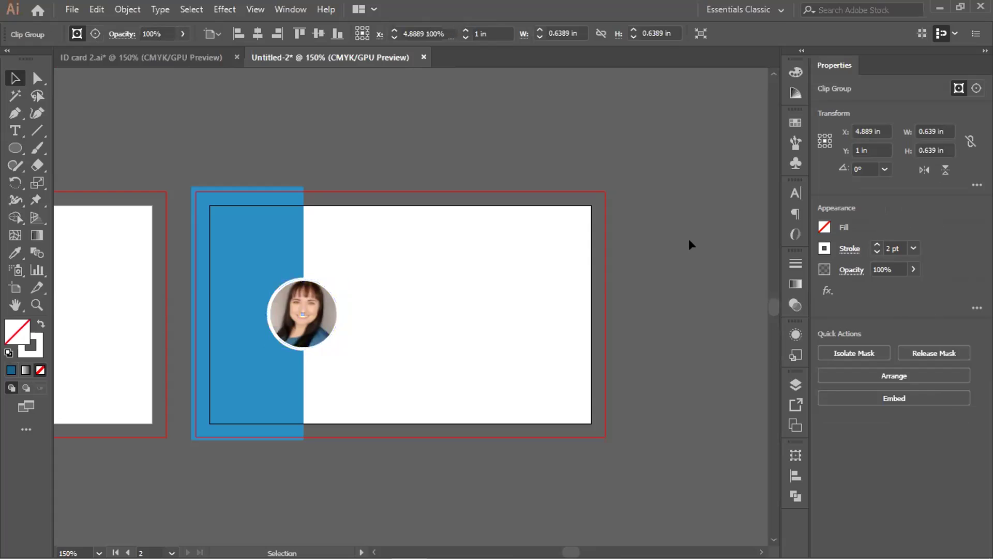
- Unlock all objects and move the SwiftHearing logo onto the first card's upper left area, at about X 1.219 in, Y 0.562 in
scroll(260, 315, "up", 2)
scroll(260, 315, "down", 1)
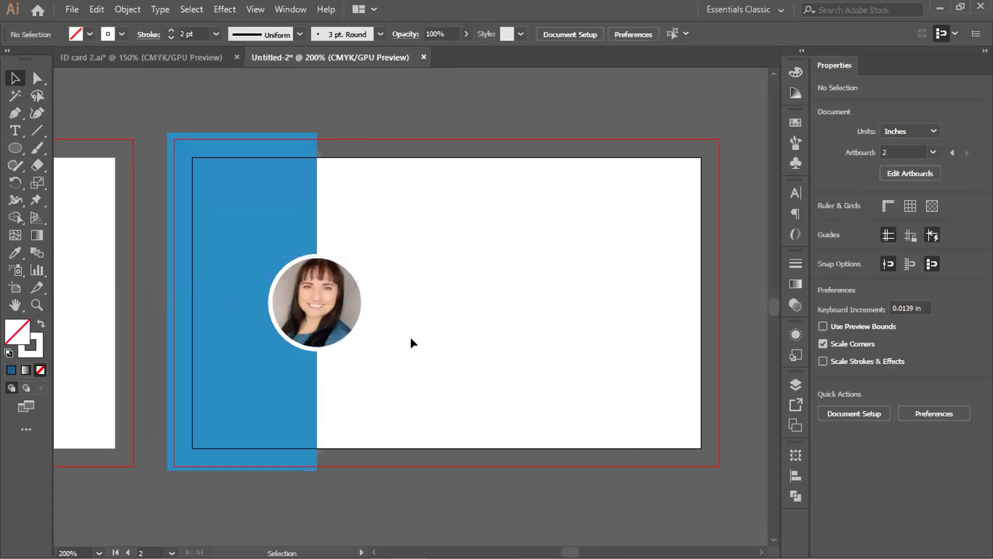
scroll(411, 337, "down", 2)
left_click_drag(220, 414, 411, 438)
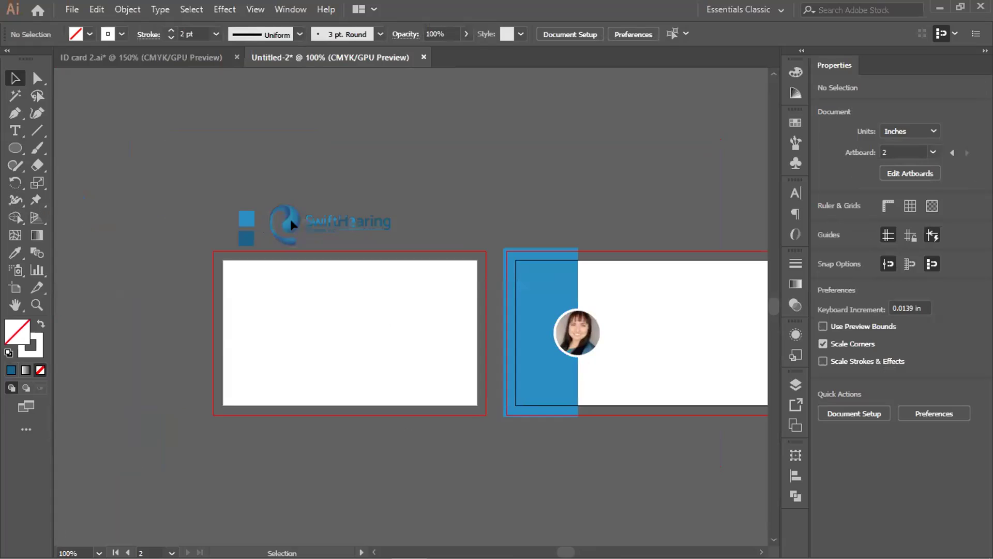
left_click(127, 9)
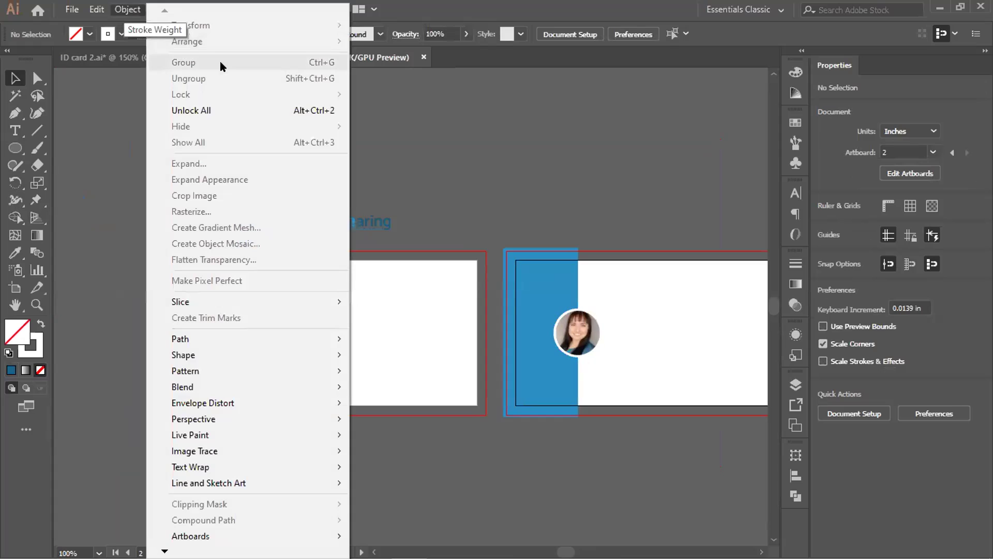
left_click(213, 109)
left_click_drag(271, 213, 268, 350)
- Show the rulers and place a horizontal guide just above the logo, about 0.19 in below the first card's top edge
scroll(337, 234, "up", 2)
scroll(303, 160, "down", 2)
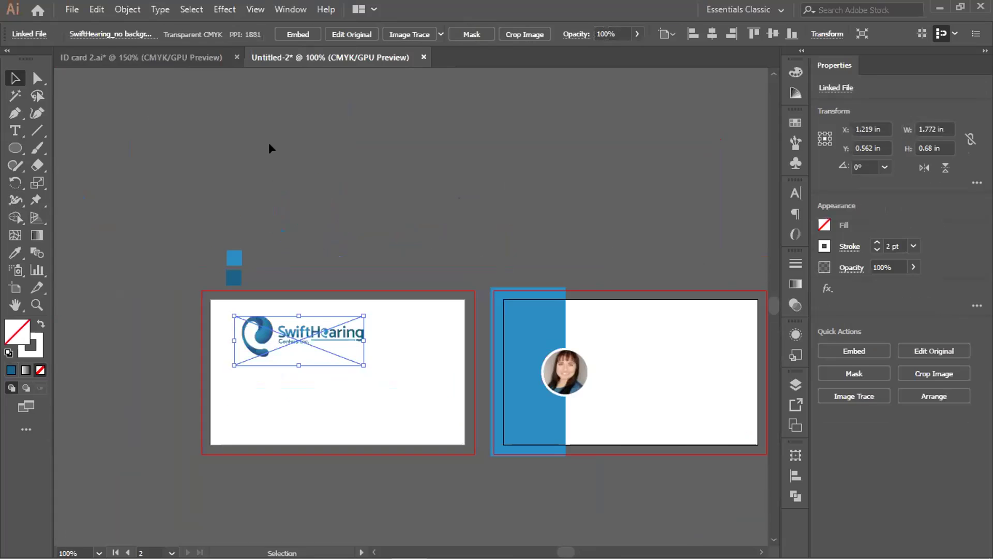
key("ctrl+r")
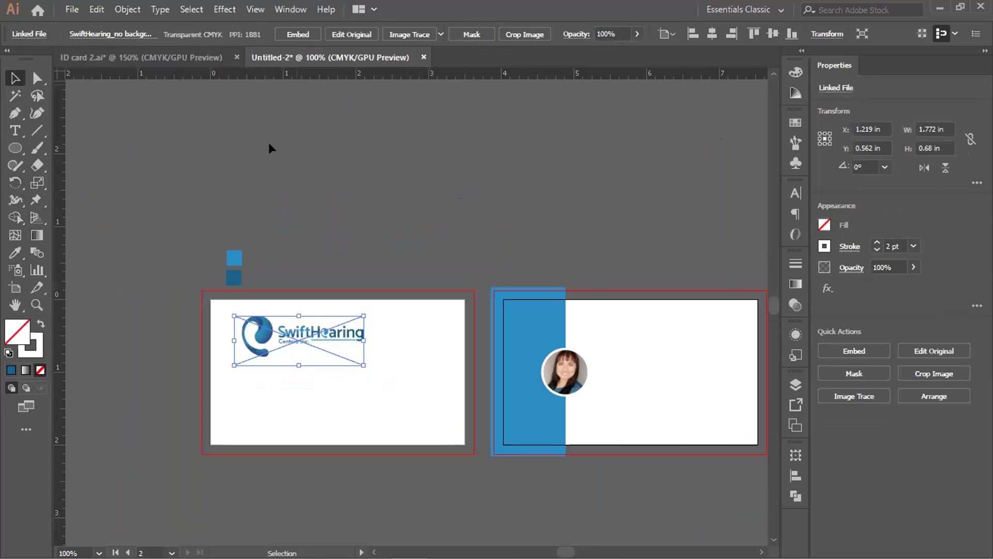
left_click_drag(308, 299, 305, 311)
scroll(306, 310, "up", 2)
scroll(299, 313, "down", 1)
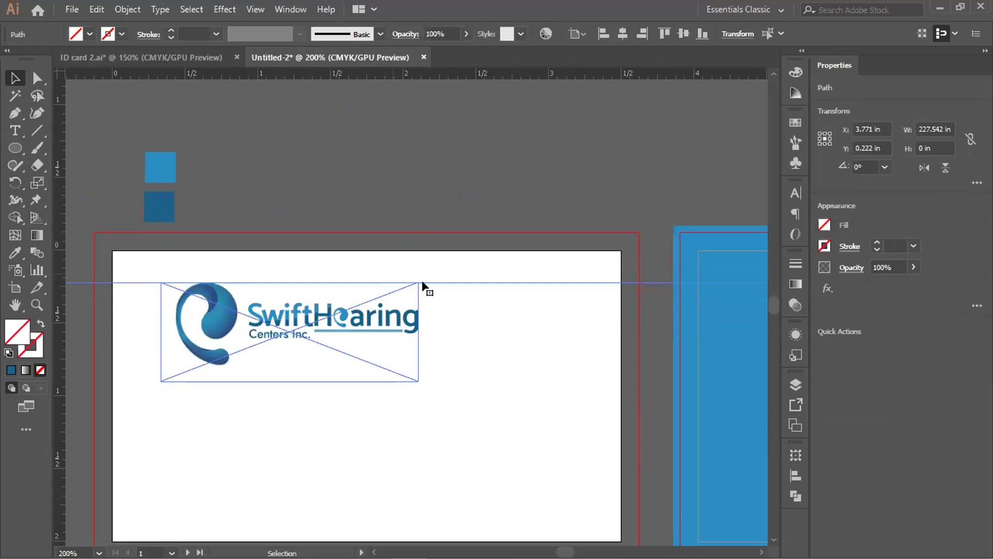
left_click_drag(435, 284, 435, 278)
left_click(259, 222)
- Draw a rectangle about 0.319 × 0.194 in between the card's top edge and the guide, and fill it with black
left_click(16, 148)
left_click_drag(15, 149, 78, 146)
left_click_drag(320, 250, 366, 278)
scroll(367, 277, "down", 3)
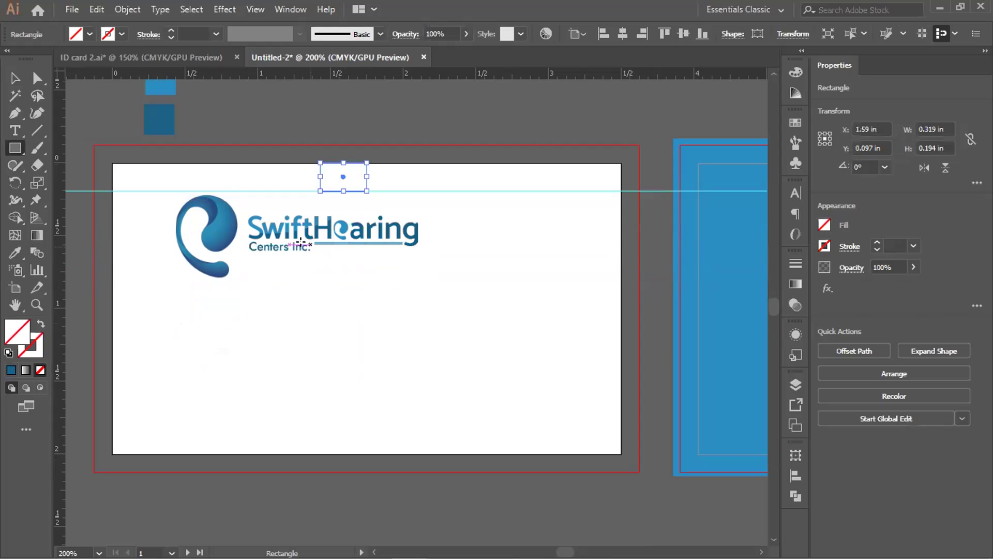
left_click(89, 34)
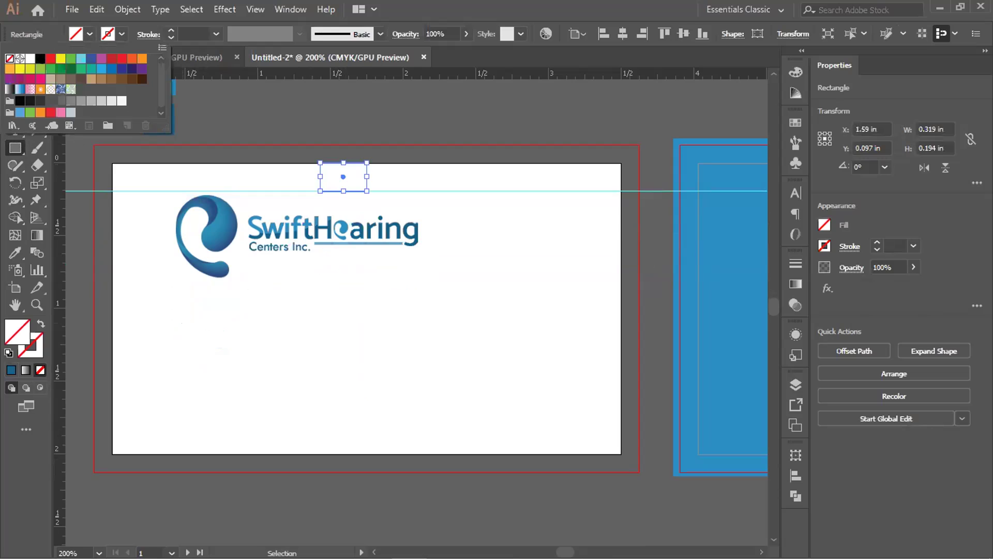
left_click(40, 56)
left_click(16, 76)
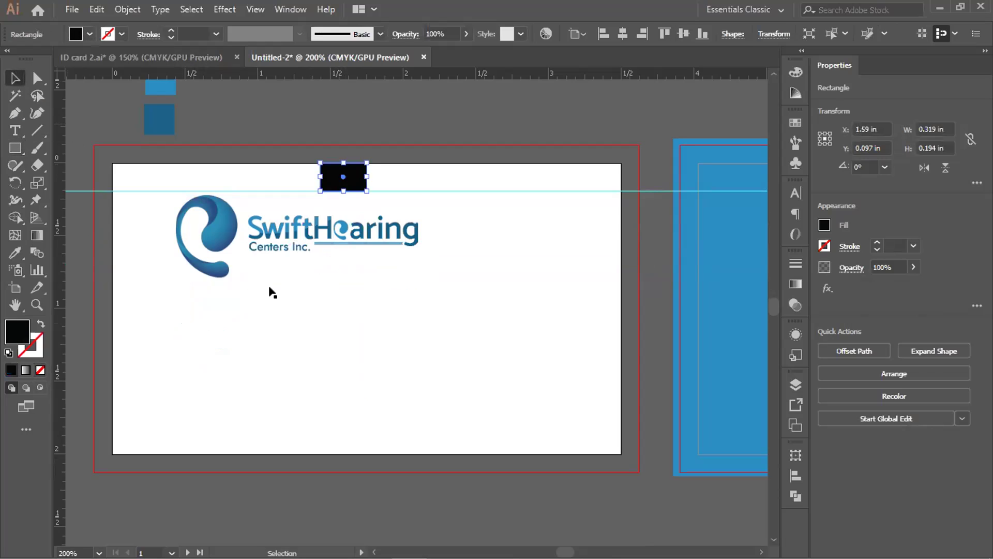
- Move the black rectangle to the card's bottom edge, at about X 1.771 in, Y 1.903 in
left_click(269, 290)
left_click(352, 174)
left_click_drag(353, 175, 378, 438)
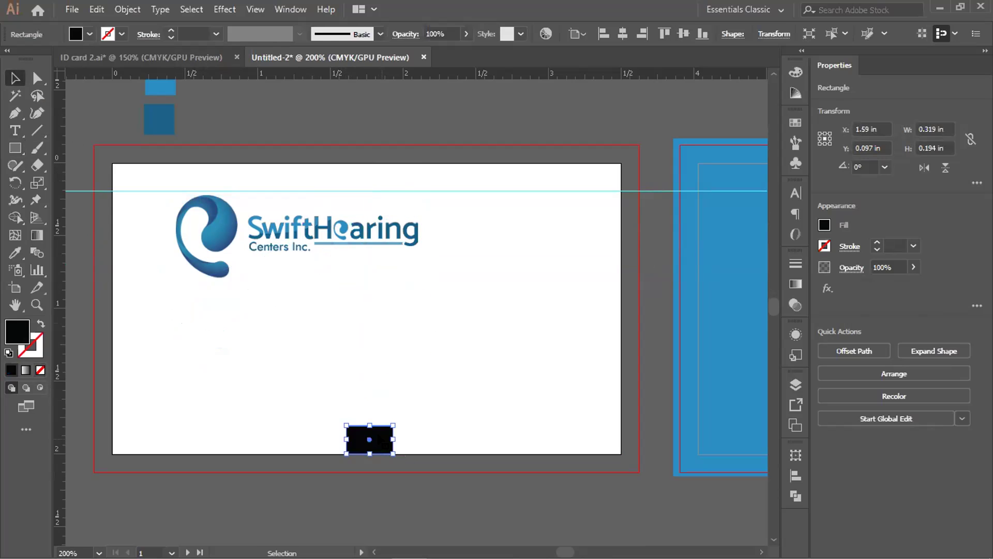
scroll(375, 371, "down", 3)
- Make a copy of the black rectangle rotated 90° and place one upright copy against each of the card's left and right edges
right_click(377, 369)
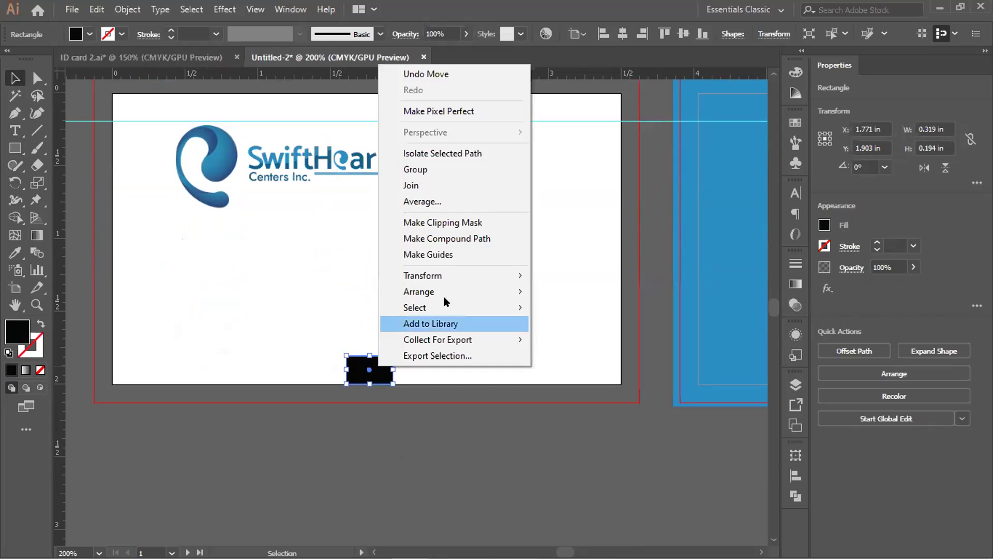
mouse_move(480, 279)
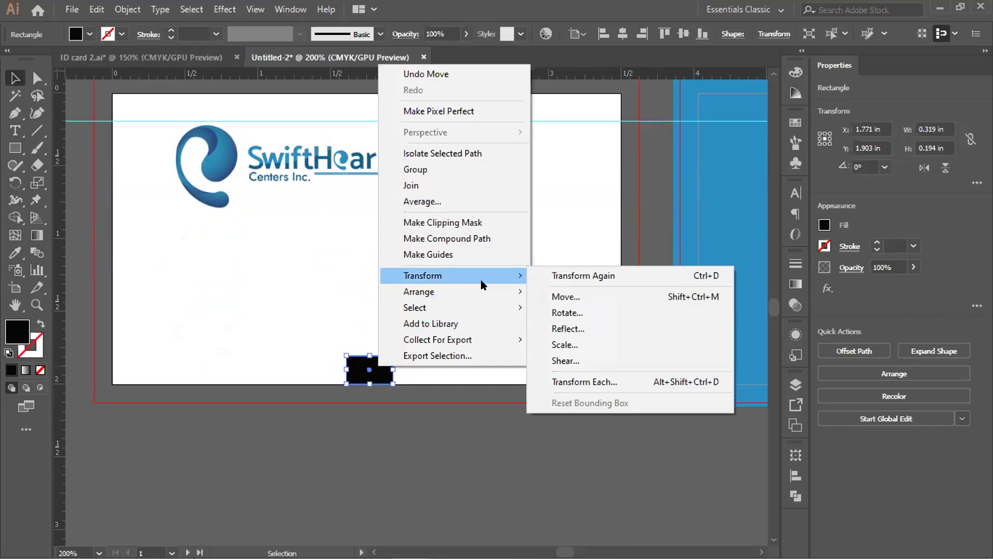
left_click(552, 312)
type("3")
key("BackSpace")
type("90")
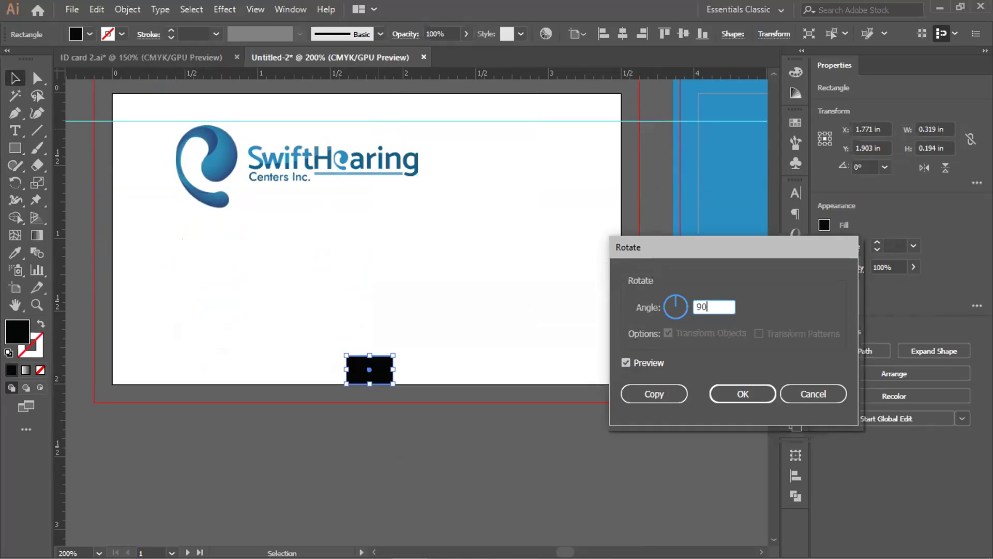
left_click(667, 392)
left_click_drag(373, 374, 132, 255)
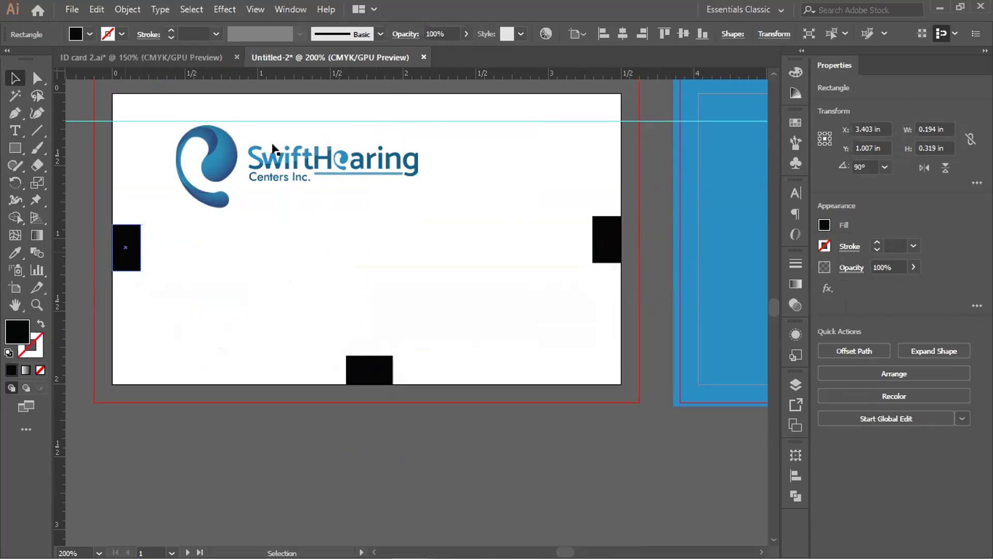
key("ctrl+shift+a")
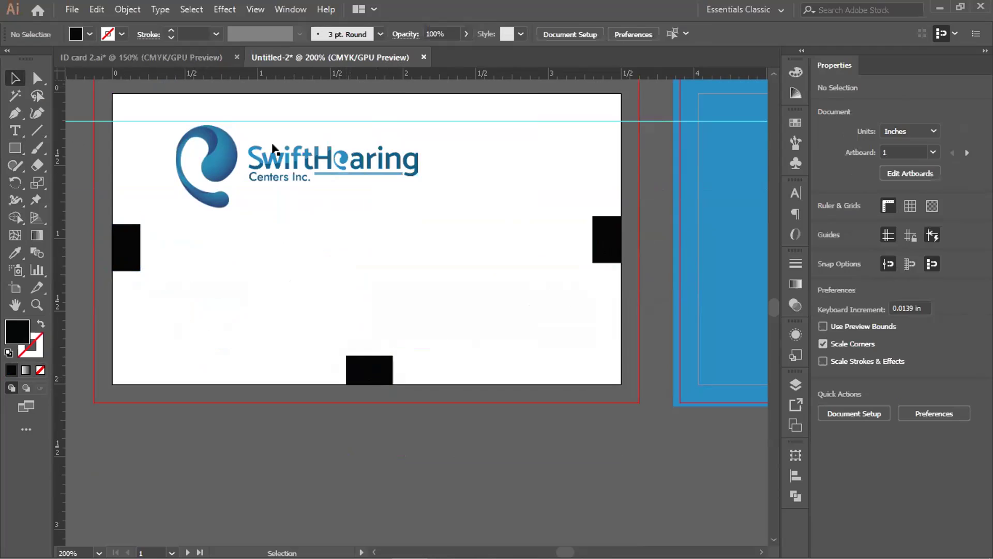
- Place a horizontal guide along the bottom rectangle's top edge and vertical guides along the inner edges of the two side rectangles
left_click(352, 355)
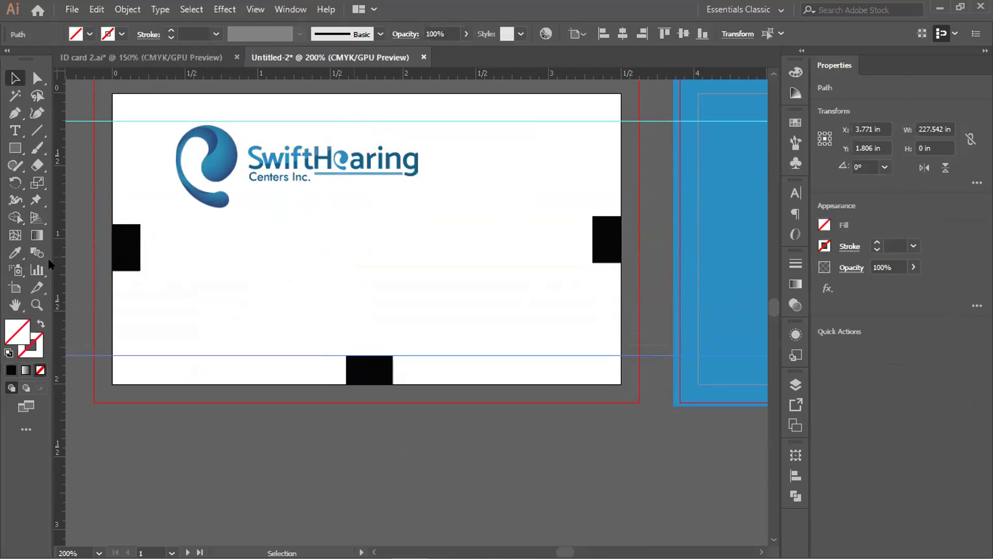
mouse_move(139, 265)
left_mouse_down()
mouse_move(151, 275)
mouse_move(137, 274)
left_mouse_up()
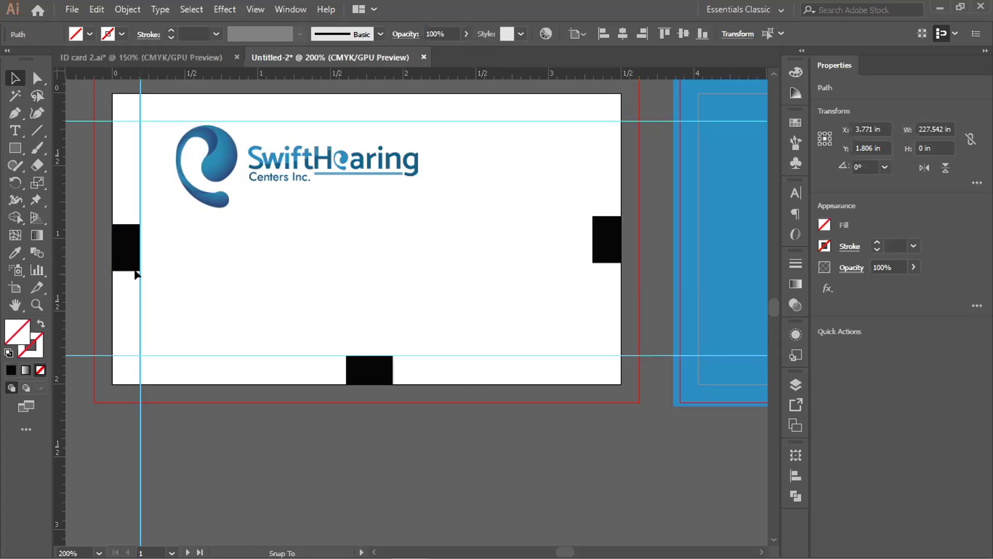
left_click(81, 166)
left_click_drag(361, 265, 588, 283)
- Delete the three black spacer rectangles from the first card
left_click(609, 253)
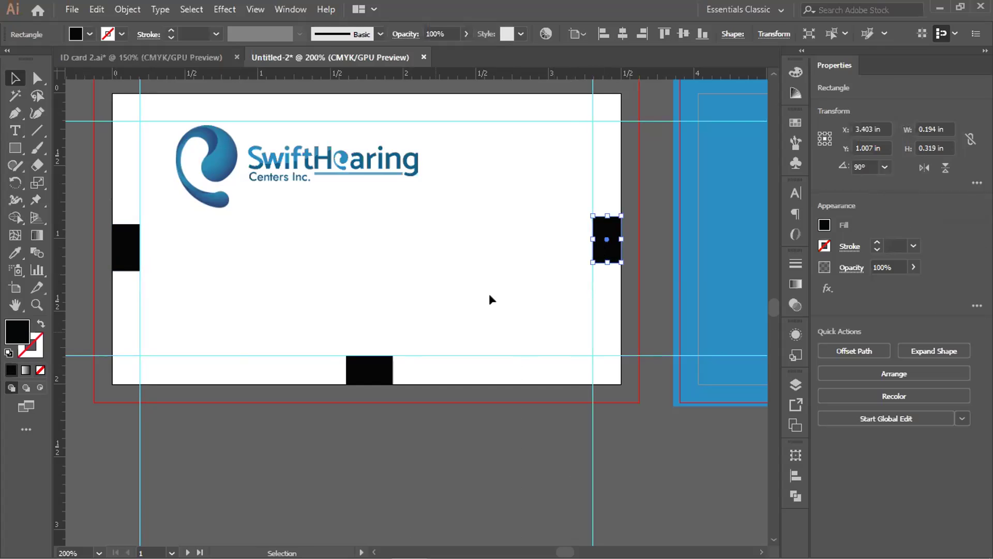
key("Delete")
left_click(369, 368)
key("Delete")
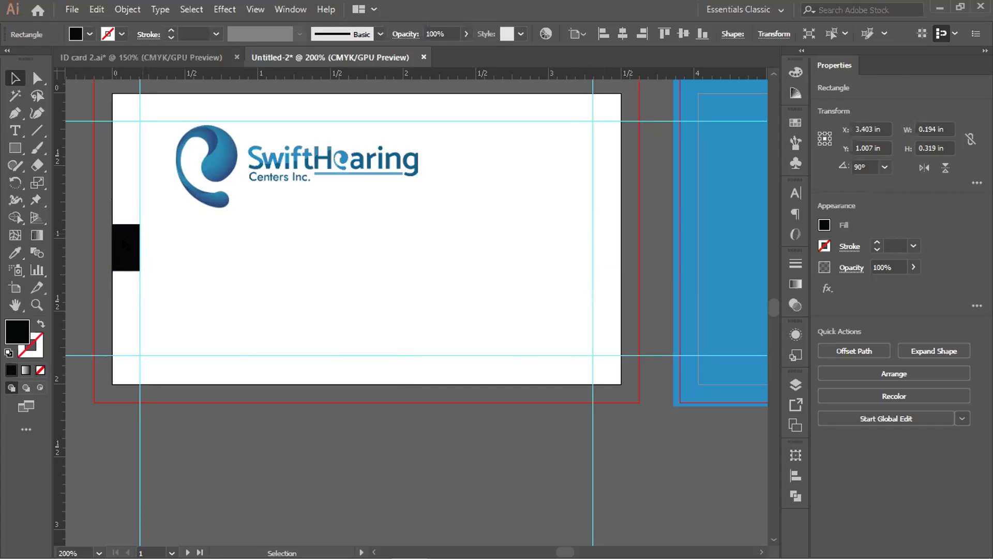
key("Delete")
- Scale the SwiftHearing logo down proportionally to about 1.485 × 0.57 in
scroll(262, 256, "up", 2)
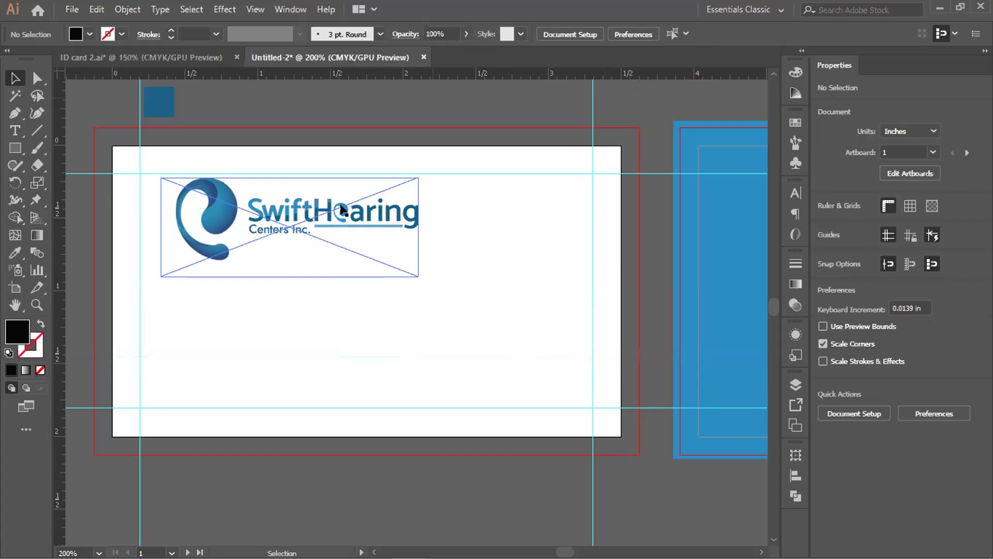
key("ctrl+minus")
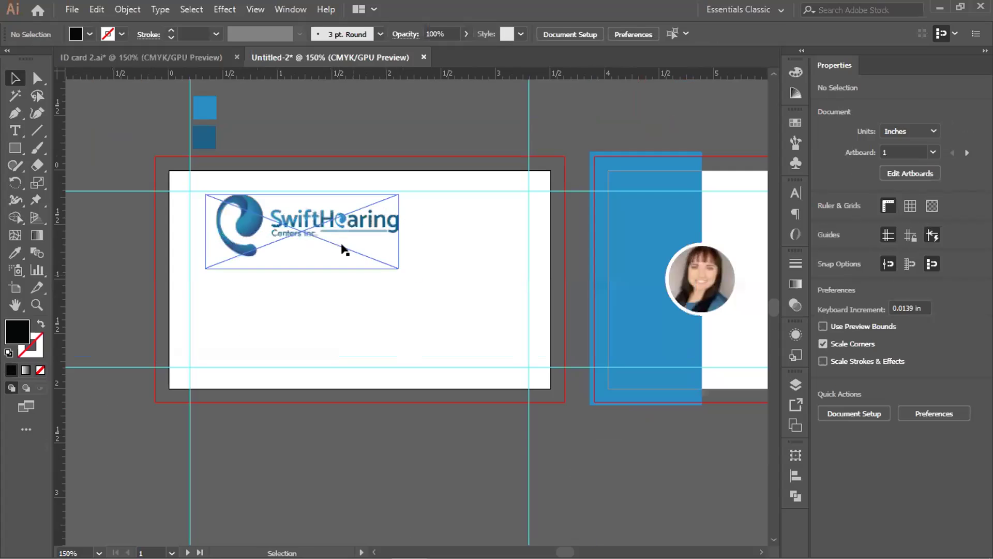
left_click(325, 217)
scroll(398, 264, "up", 3)
scroll(390, 272, "down", 2)
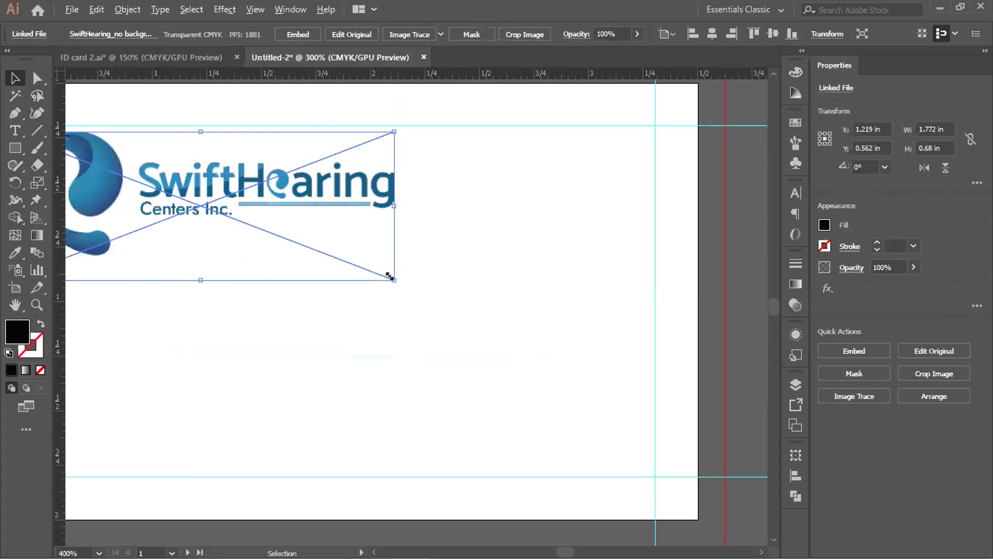
left_click_drag(393, 278, 382, 268)
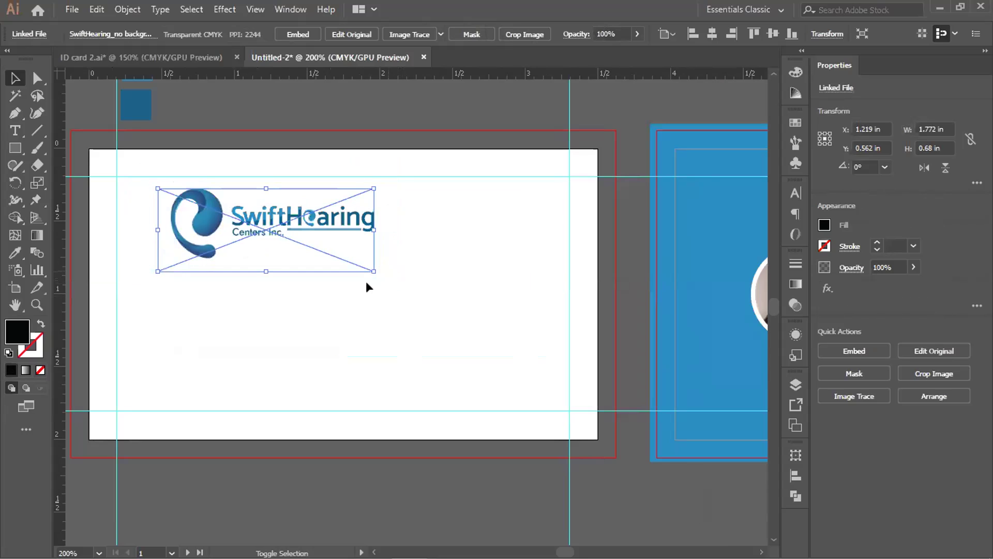
- Move the logo into the upper left corner of the margin guides, at about X 0.868 in, Y 0.479 in
left_click(246, 337)
scroll(231, 332, "up", 4)
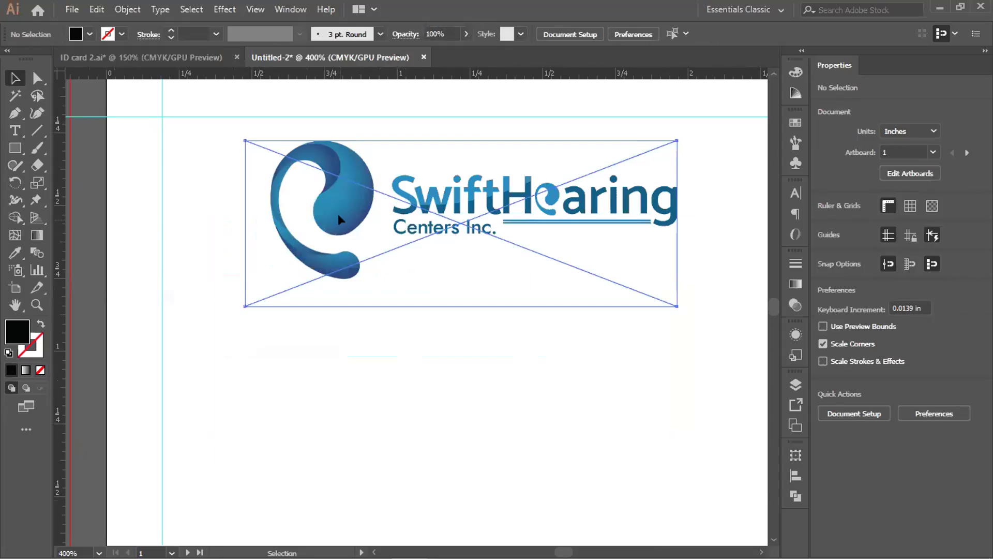
left_click_drag(337, 213, 231, 177)
right_click(234, 182)
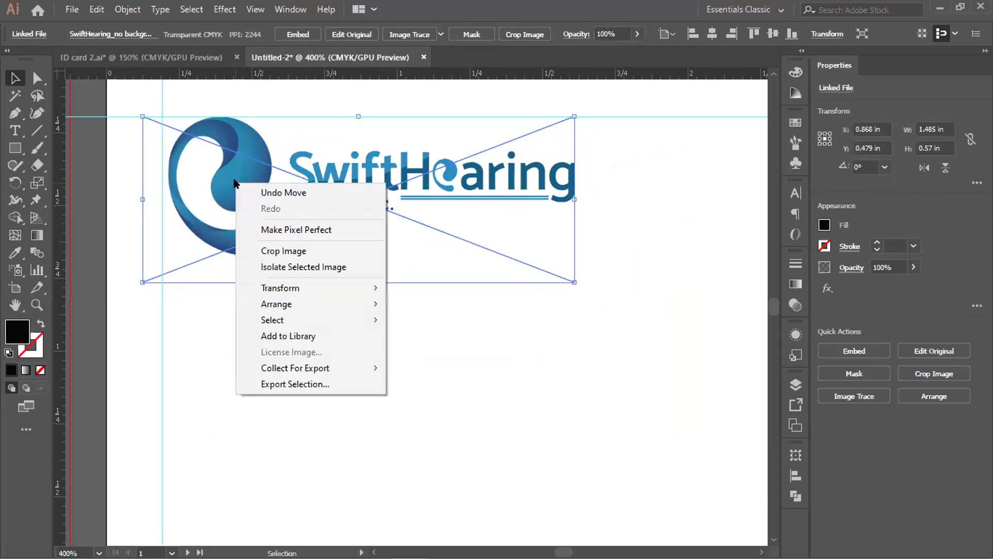
left_click(123, 4)
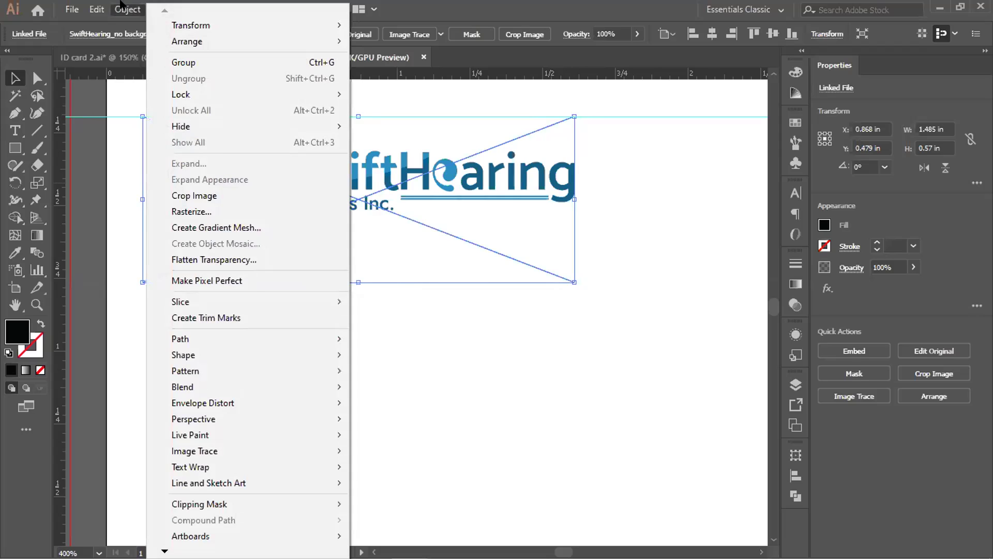
left_click(470, 306)
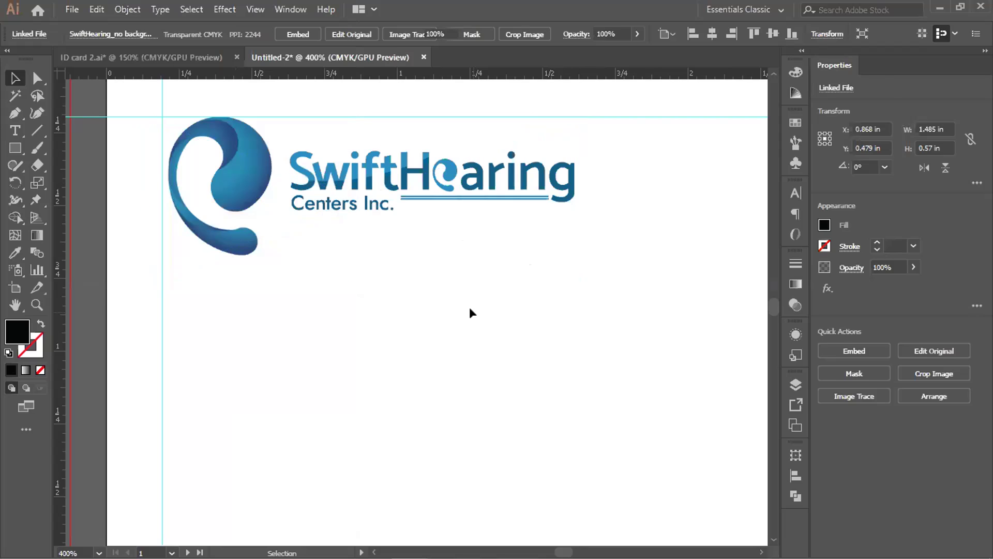
- Nudge the SwiftHearing logo left so its mark meets the vertical margin guide, at X 0.854 in
left_click(240, 195)
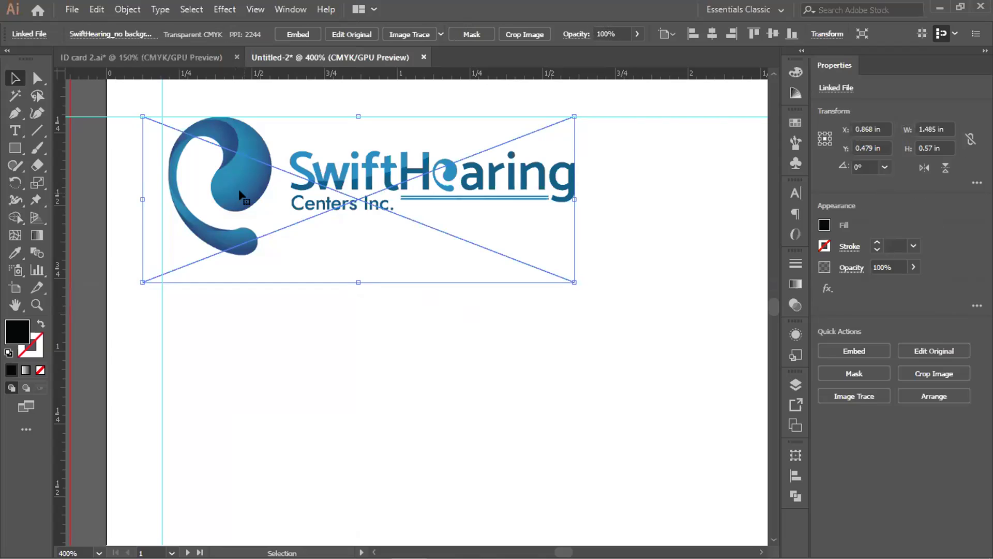
key("Left")
key("Left")
key("Right")
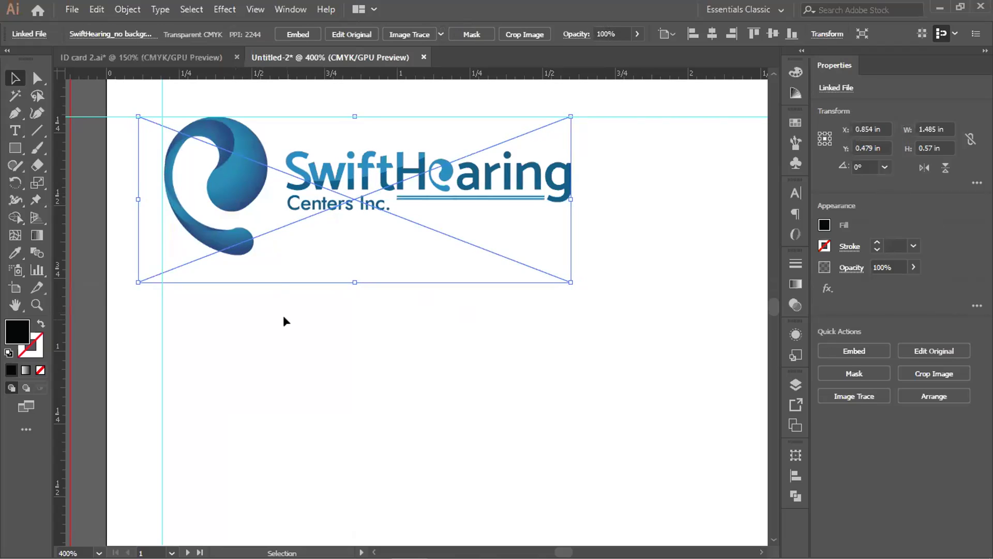
left_click(305, 336)
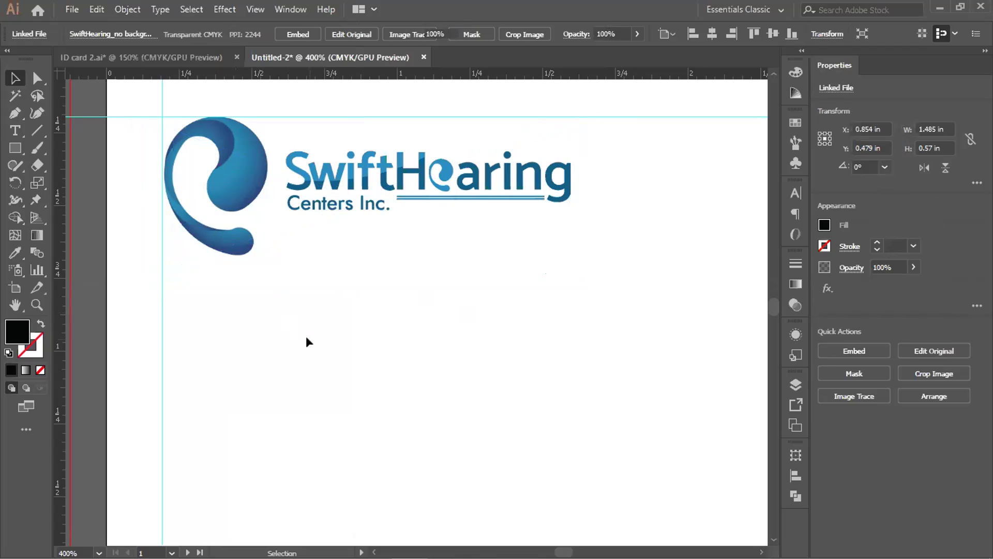
scroll(306, 336, "down", 3)
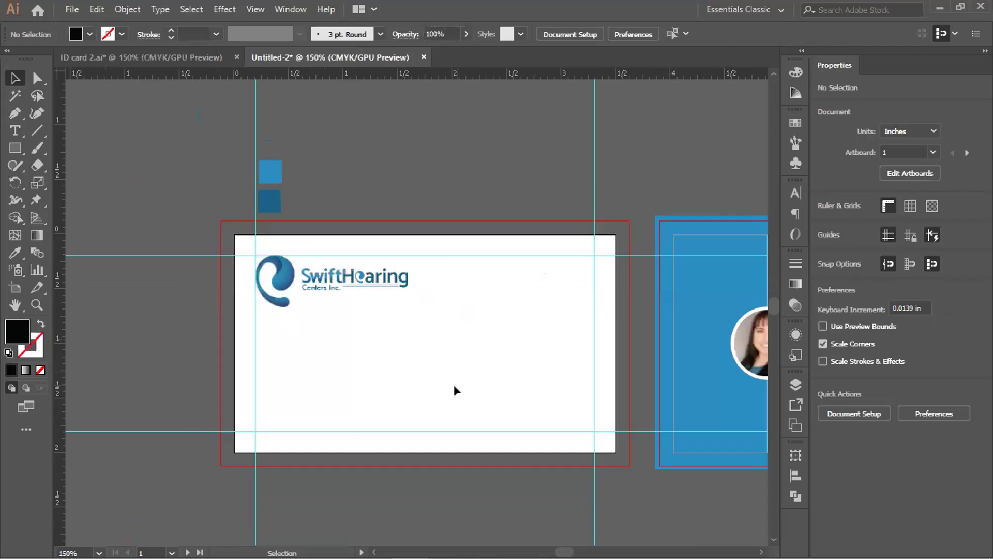
scroll(414, 349, "down", 2)
scroll(414, 349, "right", 1)
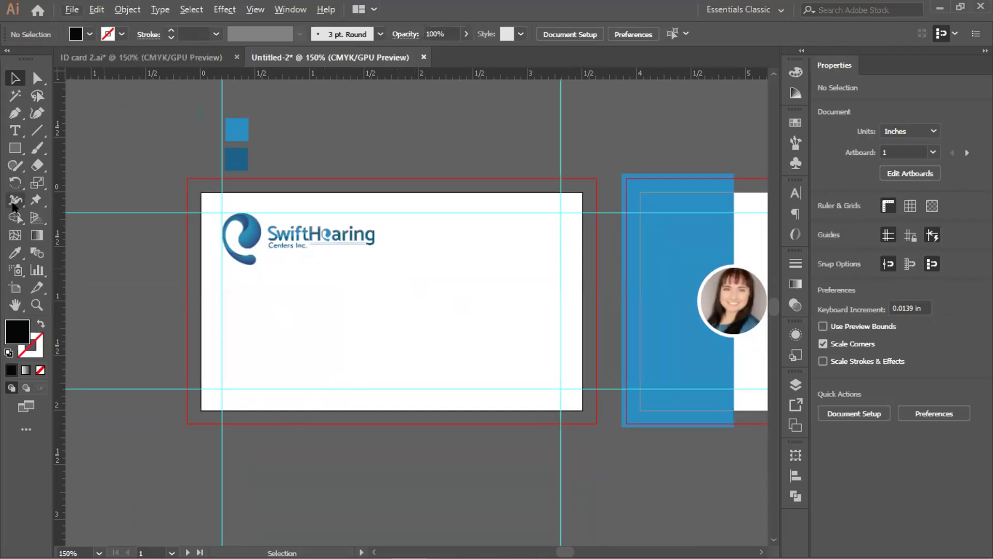
left_click(15, 113)
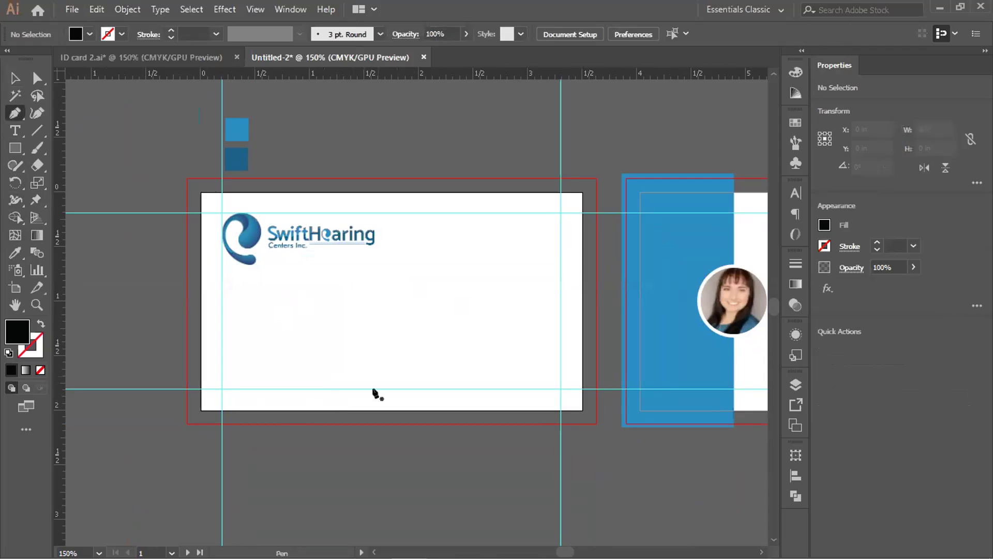
scroll(334, 410, "down", 2)
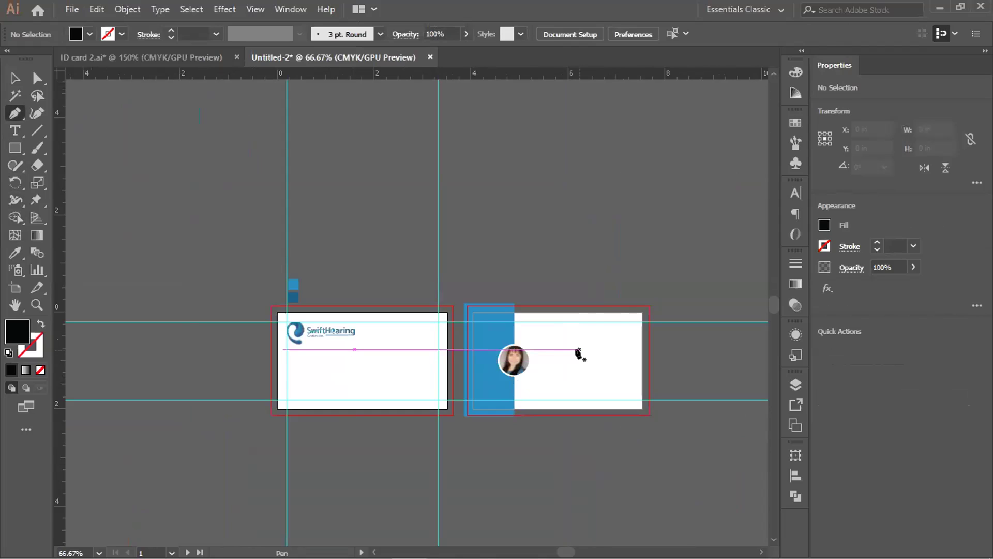
scroll(580, 353, "up", 1)
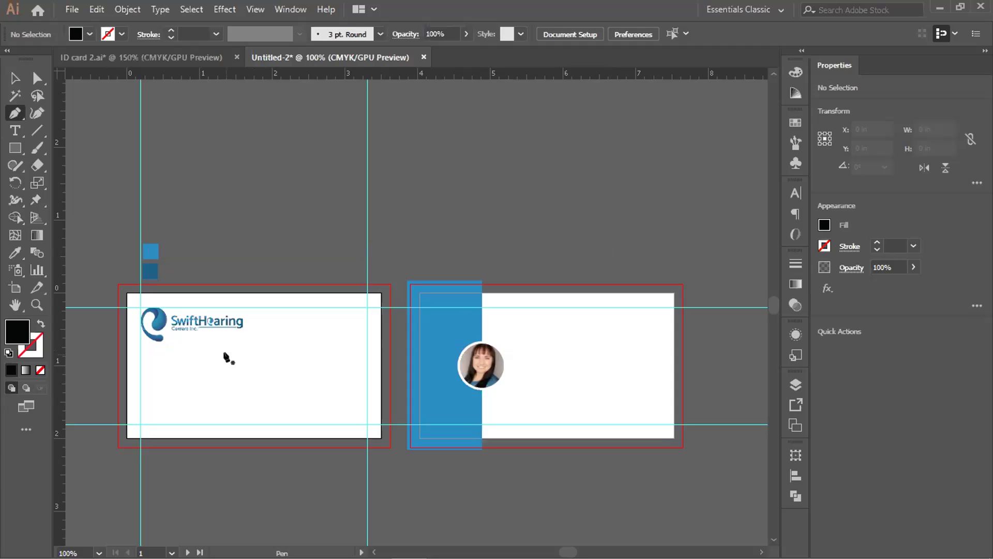
scroll(215, 377, "up", 2, "alt")
scroll(216, 378, "down", 2)
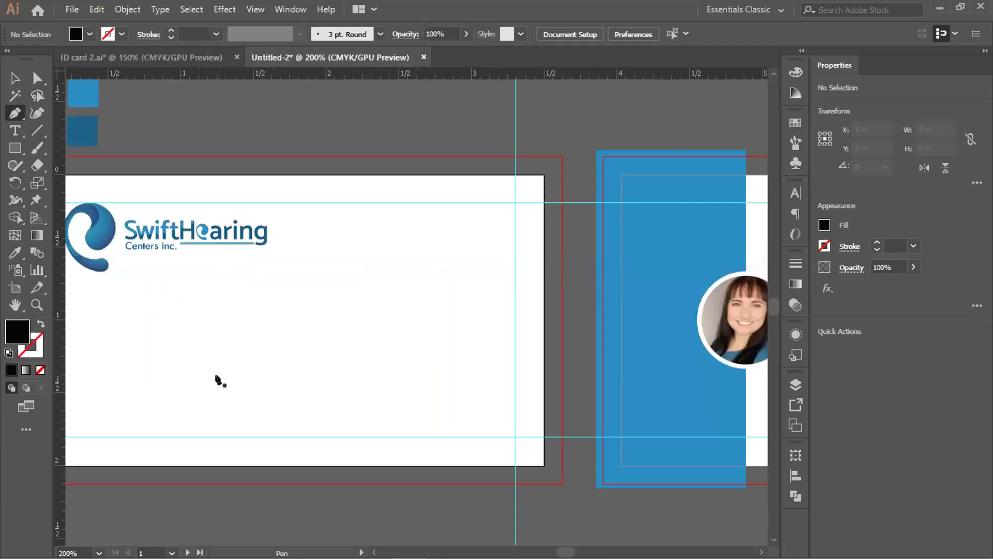
scroll(215, 377, "down", 1, "alt")
left_click_drag(215, 379, 255, 369)
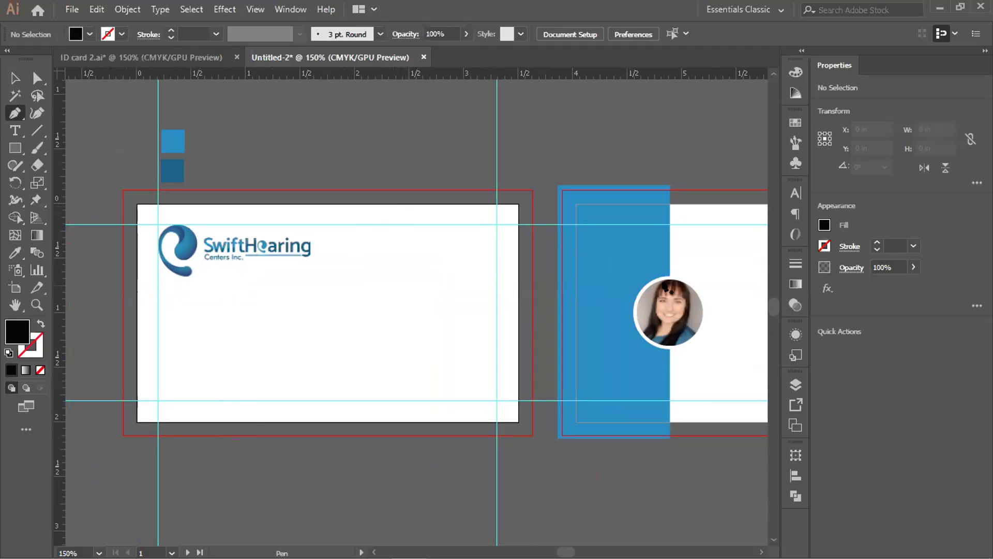
left_click_drag(481, 343, 357, 310)
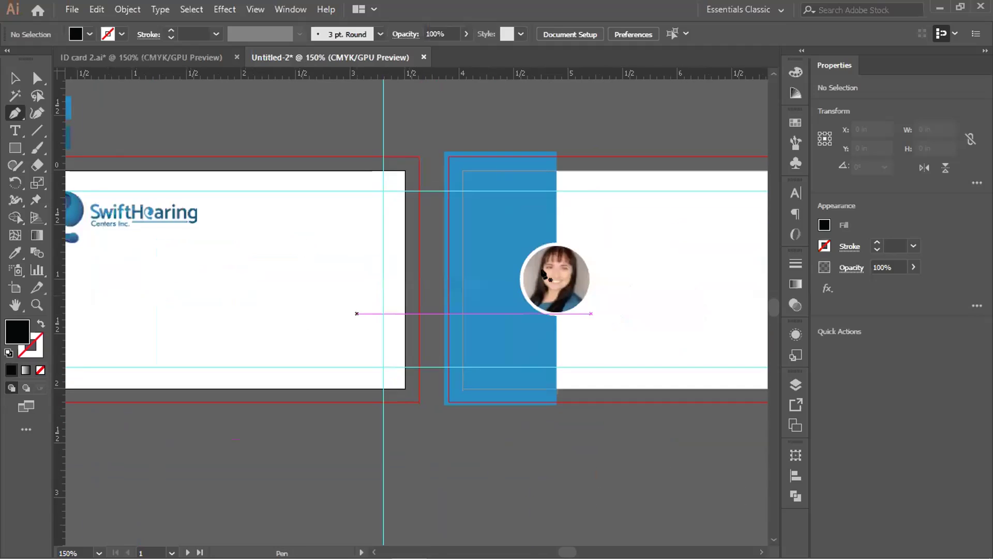
left_click(574, 269)
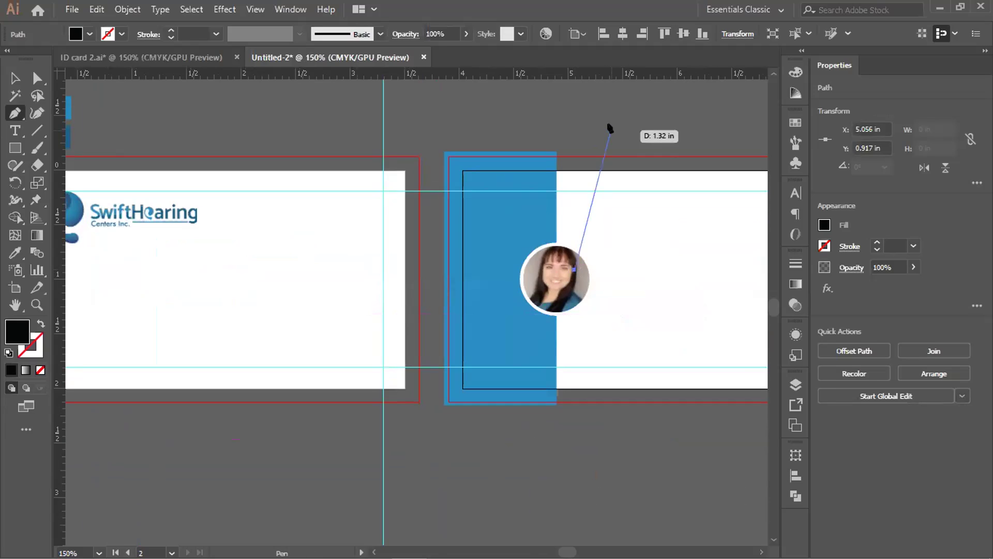
left_click(611, 126)
key("ctrl+z")
key("ctrl+z")
- Centre the circular photo vertically on the second card, using Align to Artboard
left_click(15, 78)
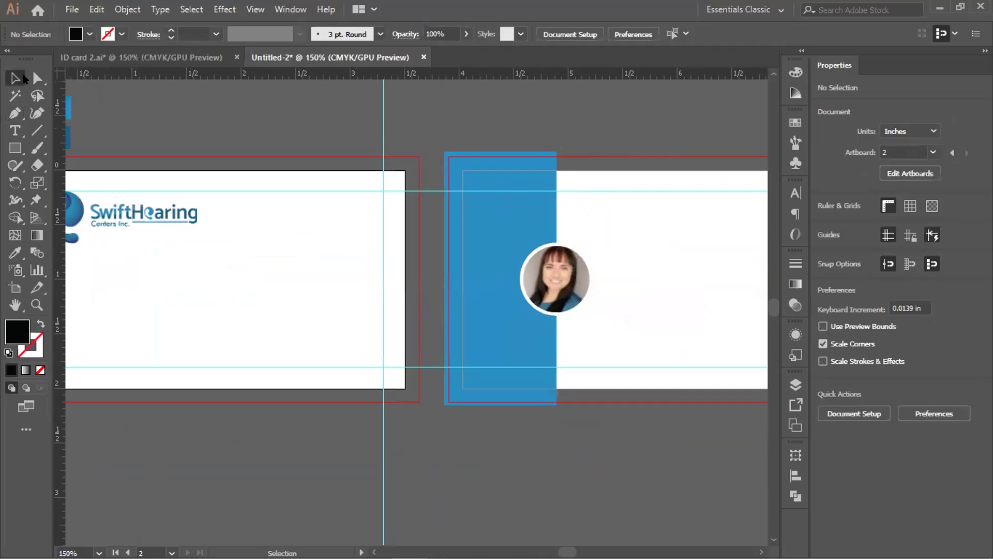
left_click(573, 268)
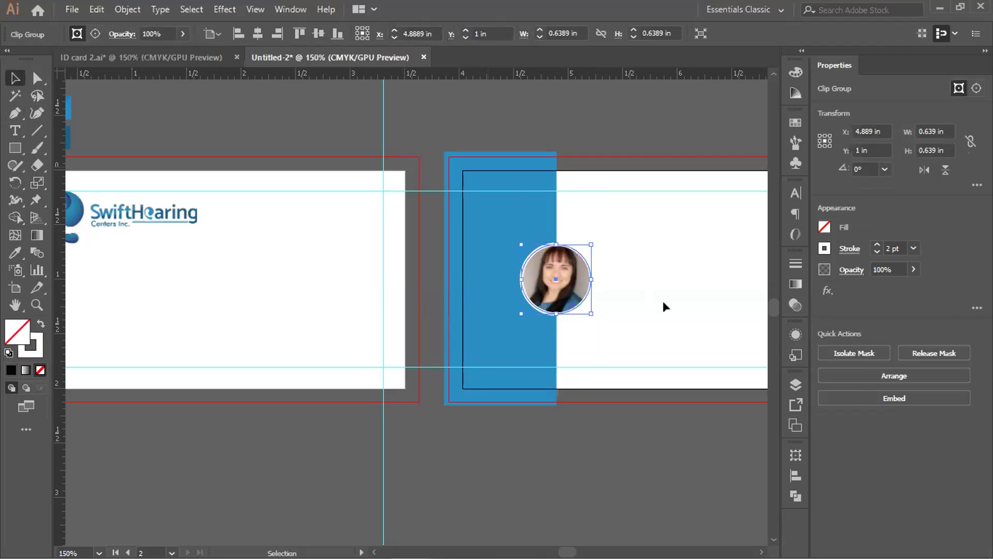
left_click(795, 496)
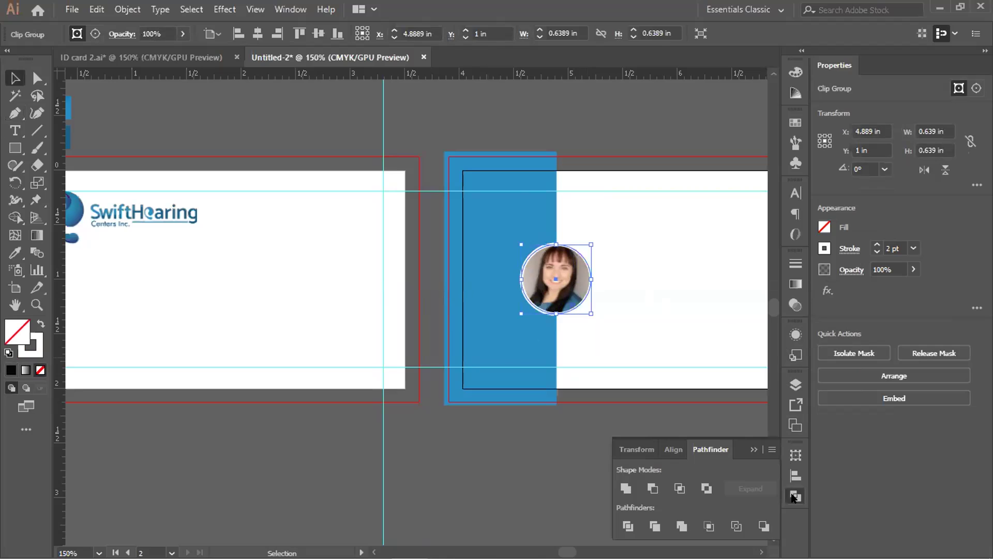
left_click(796, 475)
left_click(761, 539)
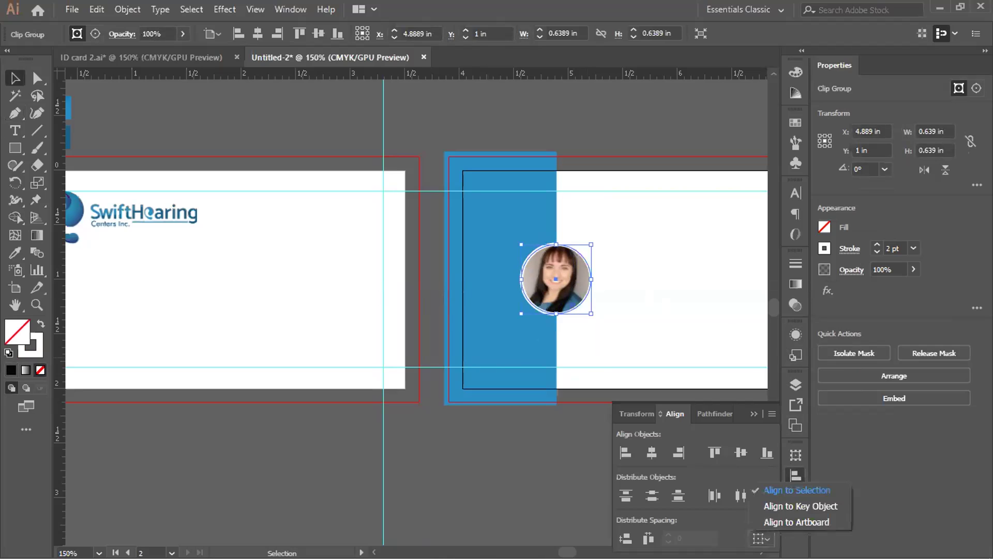
left_click(791, 522)
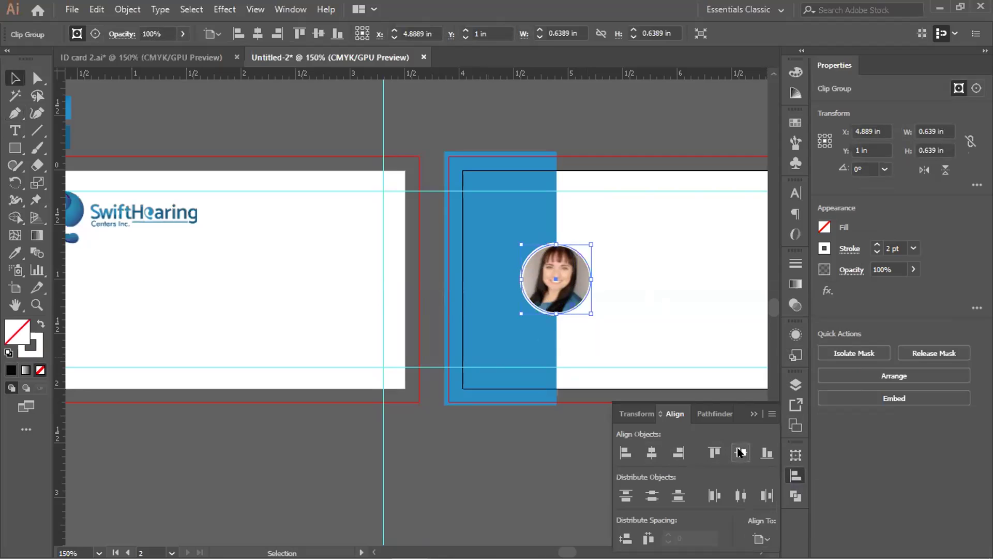
left_click(752, 413)
left_click(576, 445)
- Draw a two-arc Pen path across the first card from about X 1.04, Y 2.10 in through X 2.39, Y 0.96 in to X 3.21, Y -0.13 in
key("ctrl+minus")
left_click_drag(246, 409, 394, 414)
key("ctrl+plus")
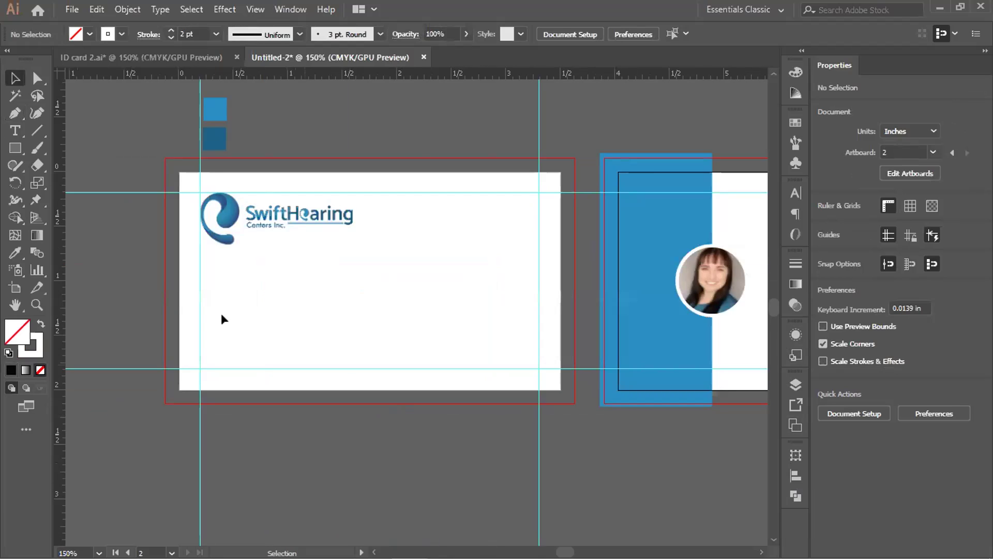
left_click(15, 113)
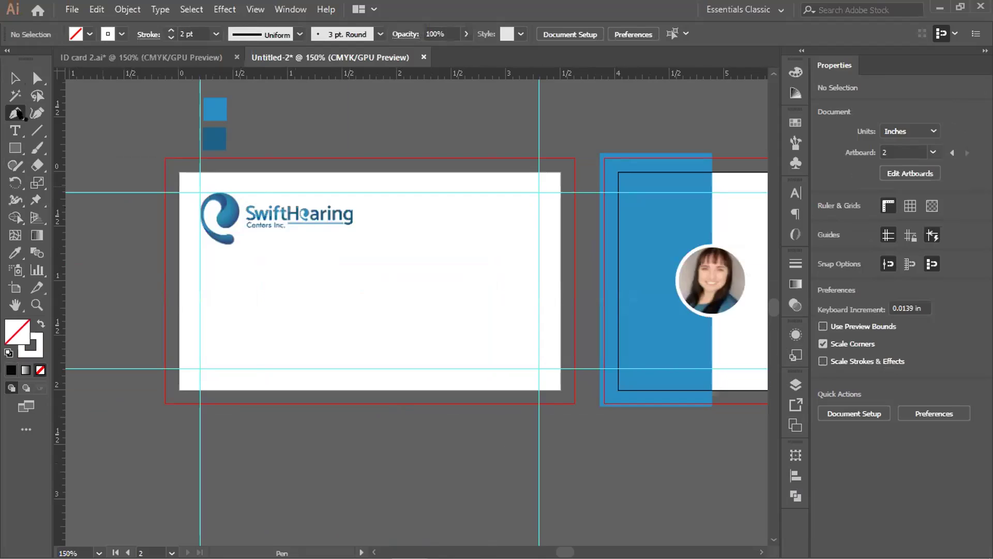
left_click(293, 399)
left_click_drag(440, 276, 550, 238)
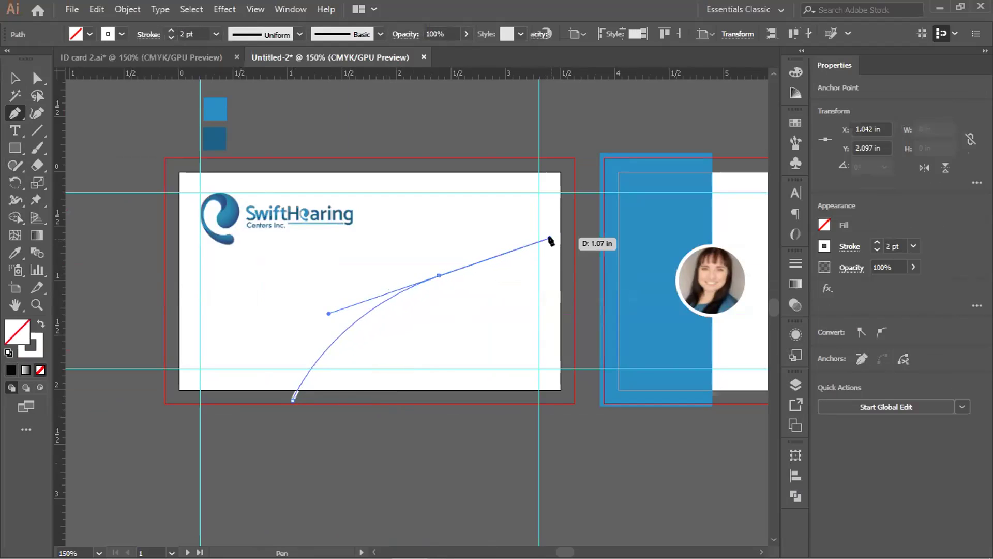
left_click(438, 276)
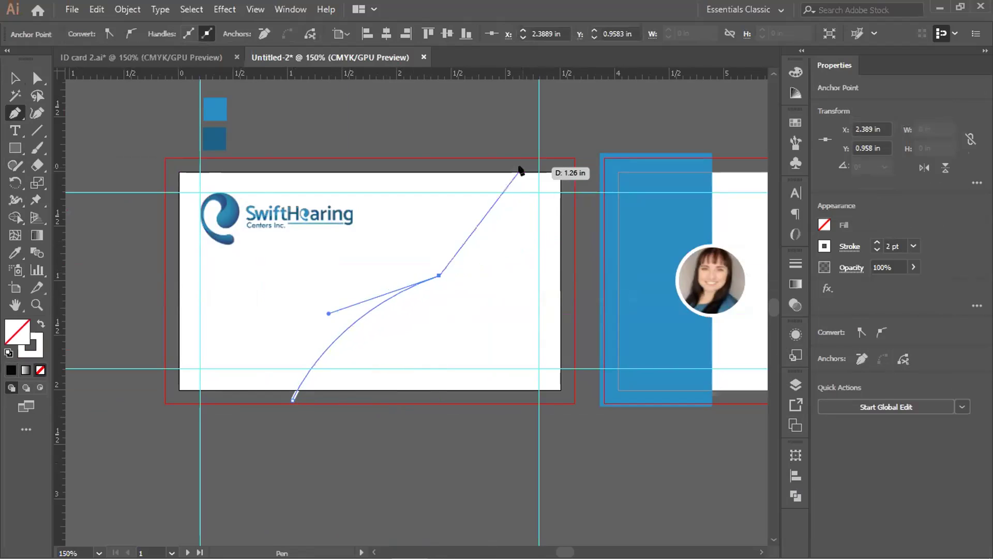
left_click_drag(528, 158, 536, 82)
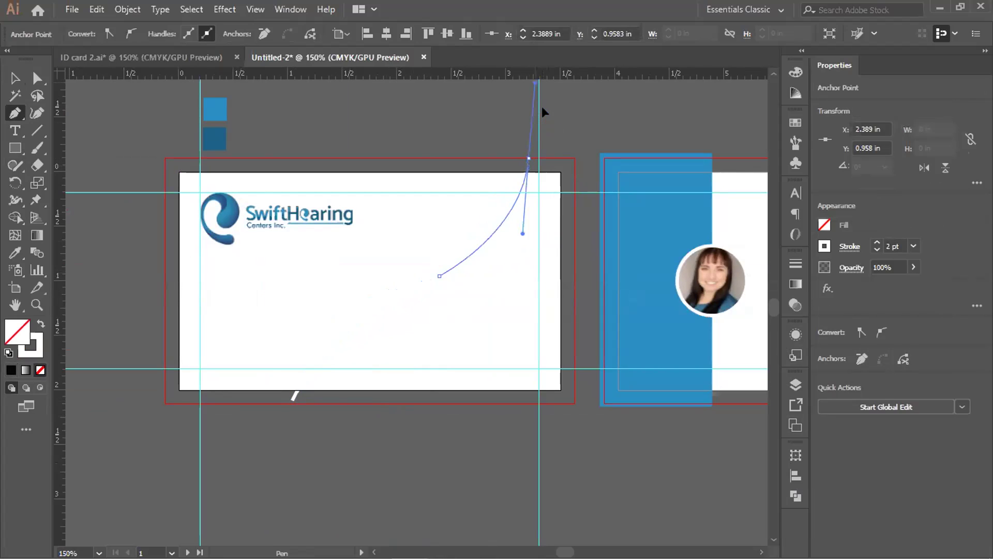
left_click(528, 158)
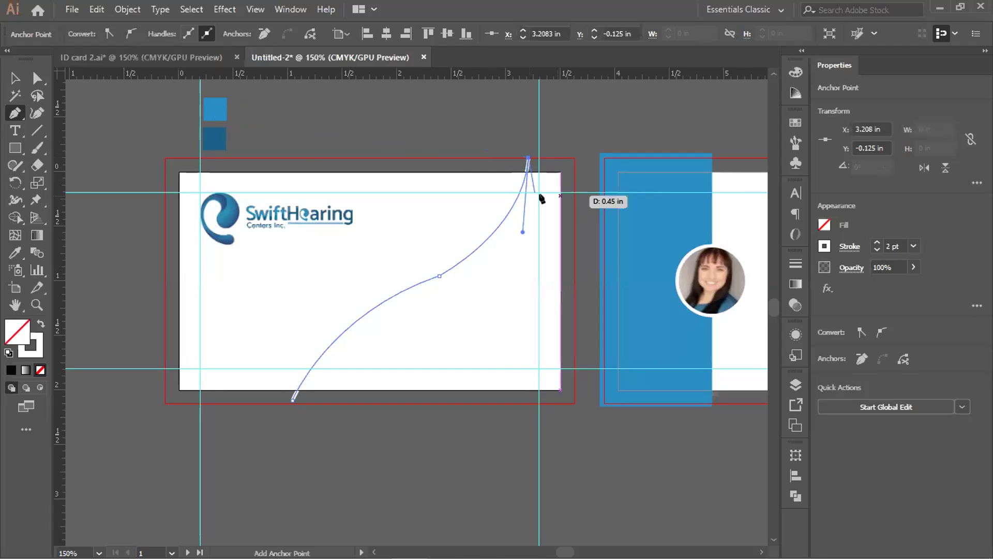
- Close the curved path with straight segments along the first card's top, right and bottom bleed edges, with the lower corner at about X 3.63, Y 2.15 in
left_click(578, 157)
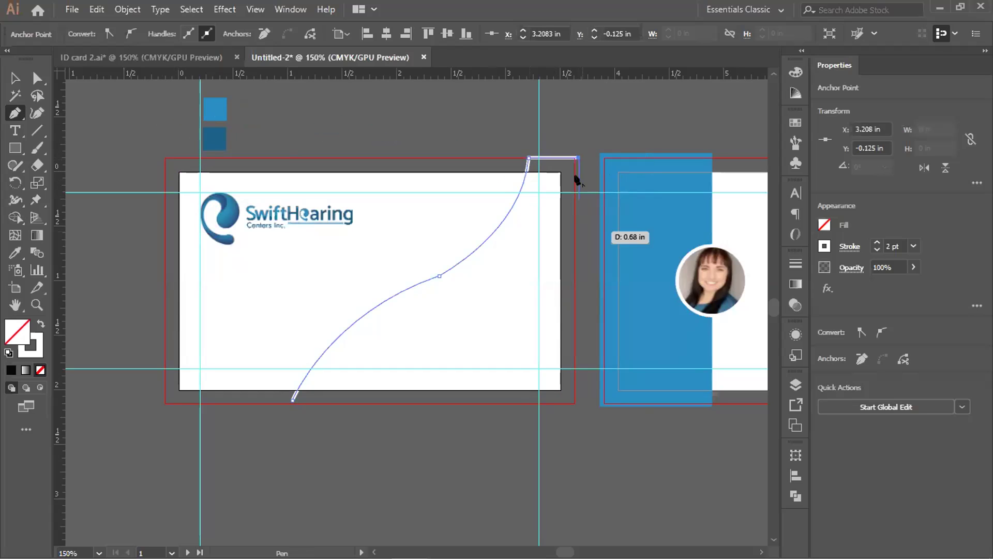
left_click(575, 405)
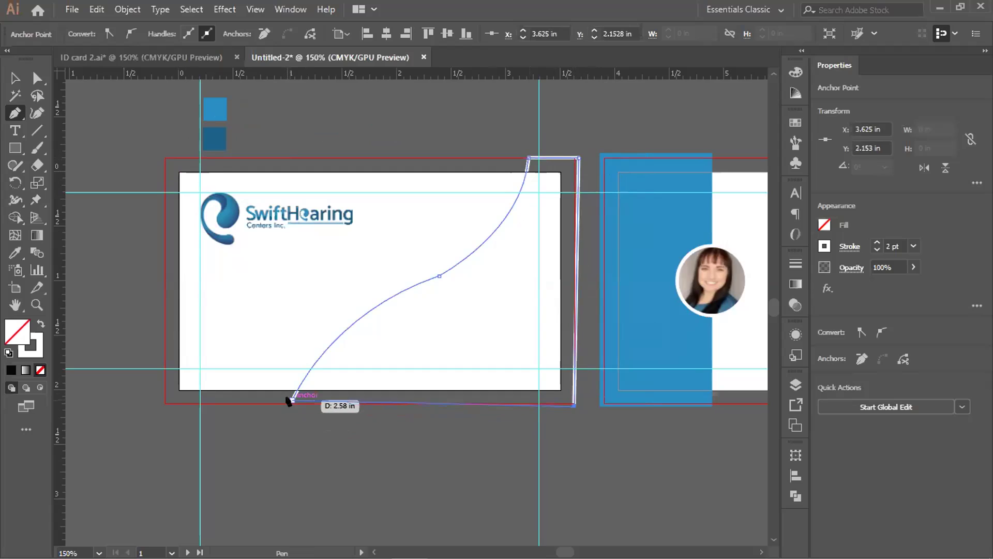
left_click(292, 400)
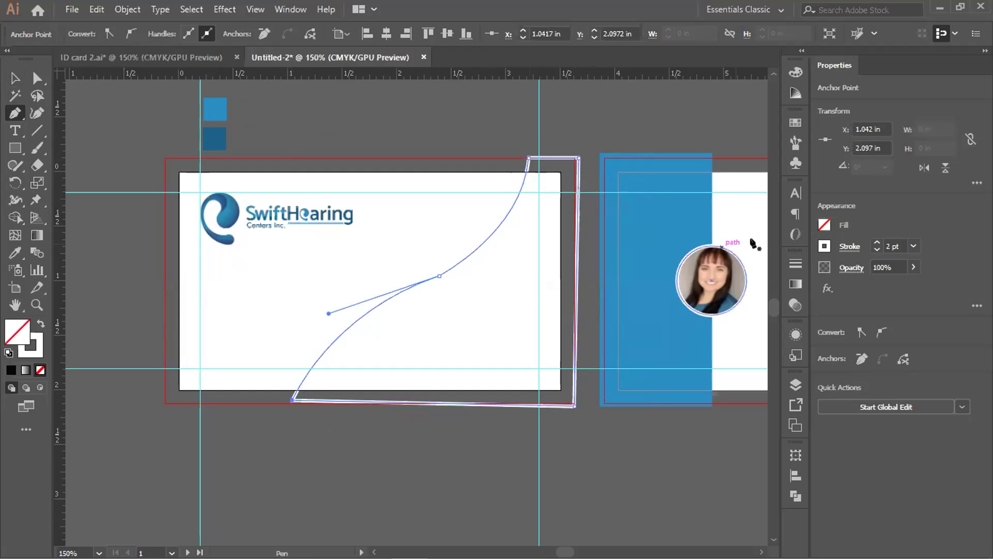
- Try a blue stroke on the outline of the curved shape over the front card
left_click(823, 248)
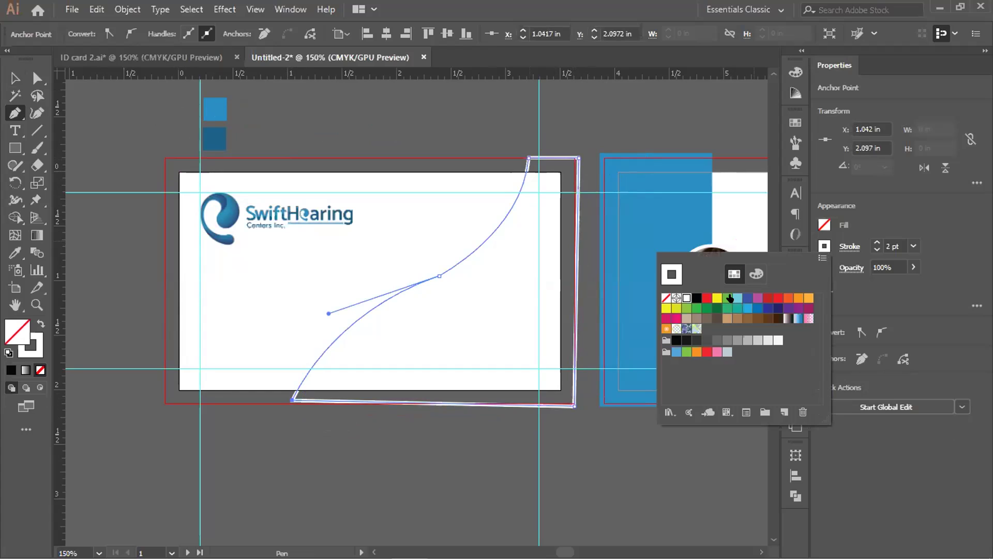
left_click(759, 309)
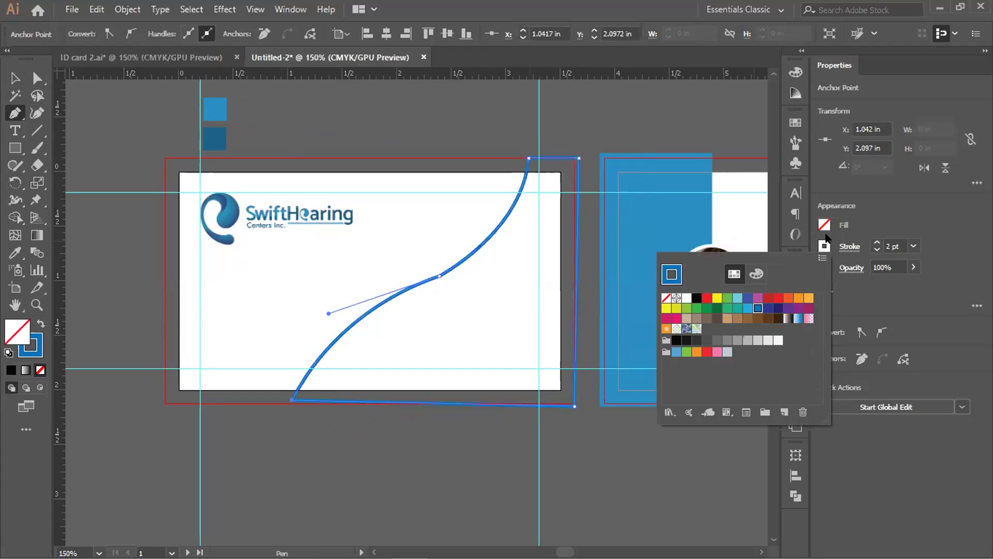
key("Escape")
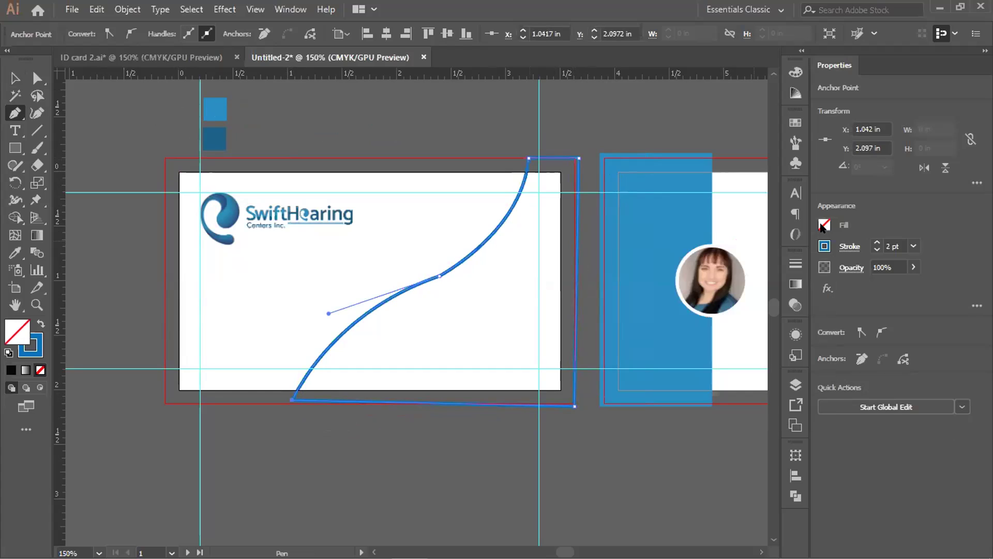
left_click(823, 225)
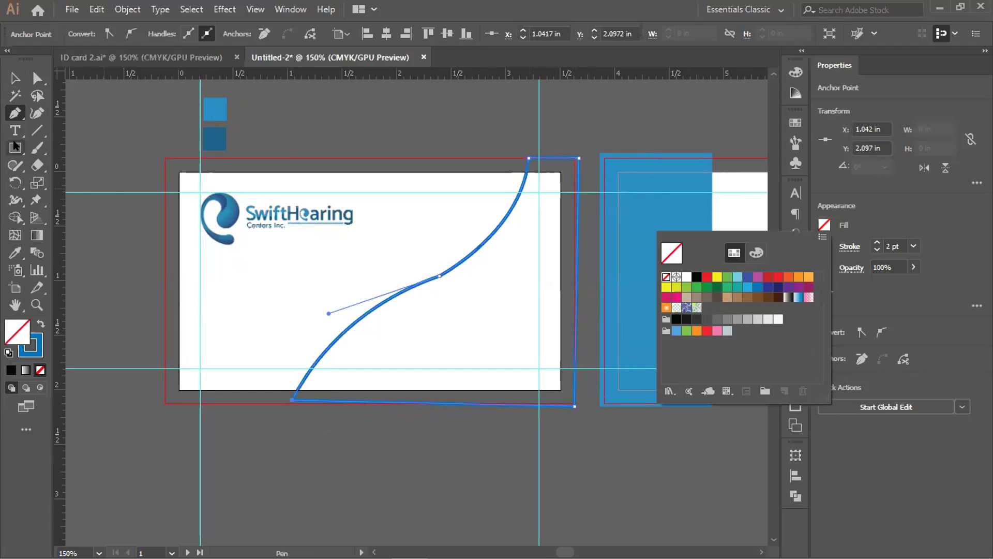
key("Escape")
- Apply the light blue sample square's fill to the curved shape with the Eyedropper, then deselect it
left_click(16, 252)
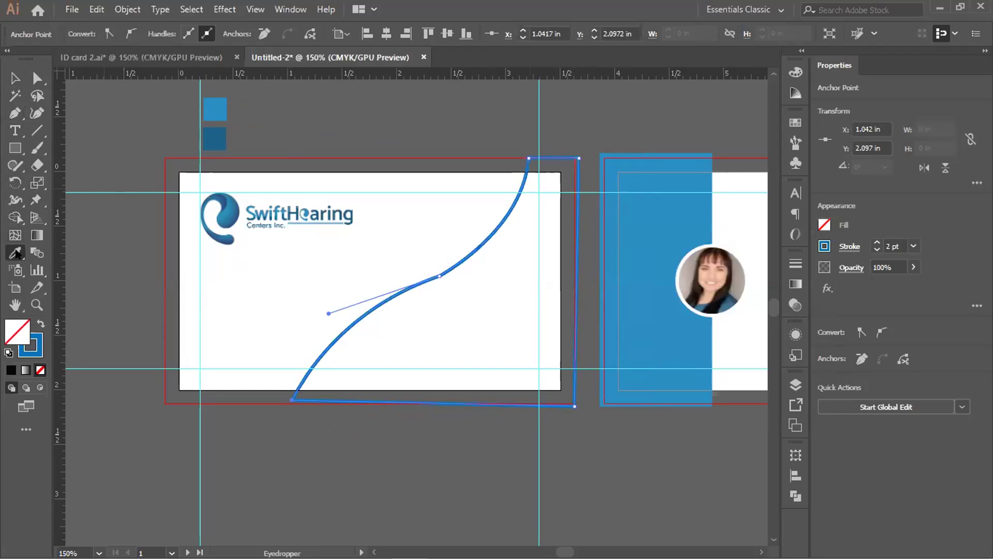
left_click(212, 103)
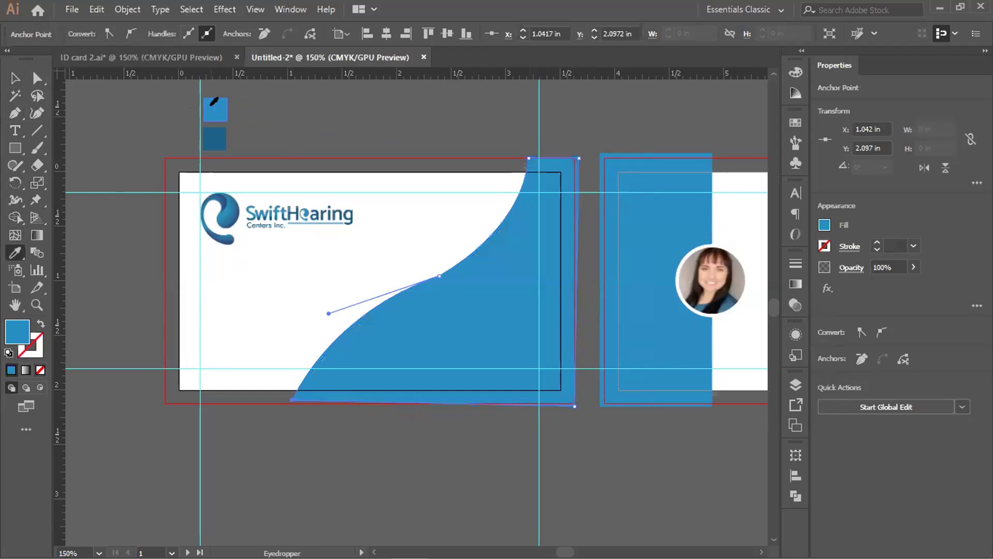
key("v")
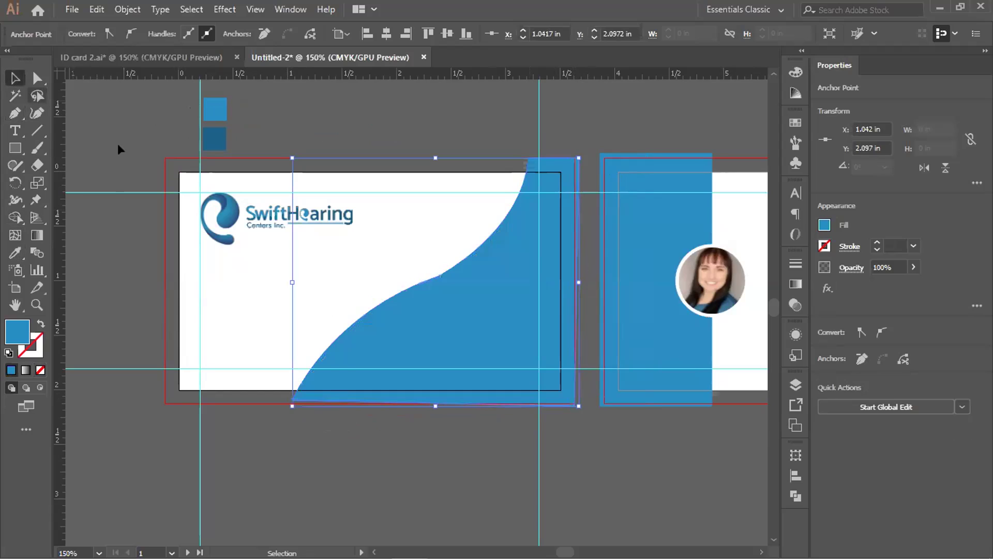
left_click(399, 142)
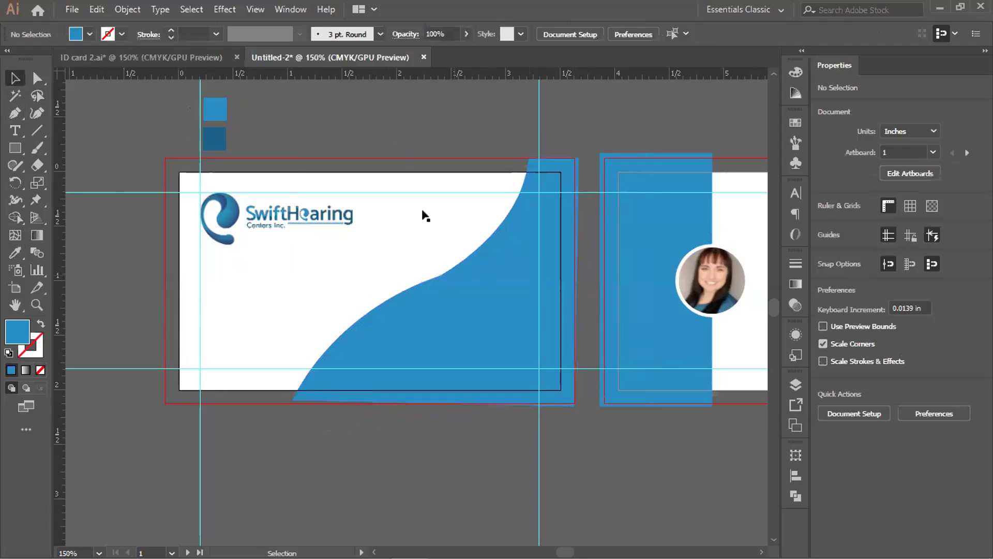
- Try to smooth the middle anchor point on the curved edge of the light blue shape using direct selection
scroll(448, 303, "up", 2)
key("a")
left_click(429, 243)
mouse_move(204, 317)
left_mouse_down()
mouse_move(232, 396)
mouse_move(204, 317)
left_mouse_up()
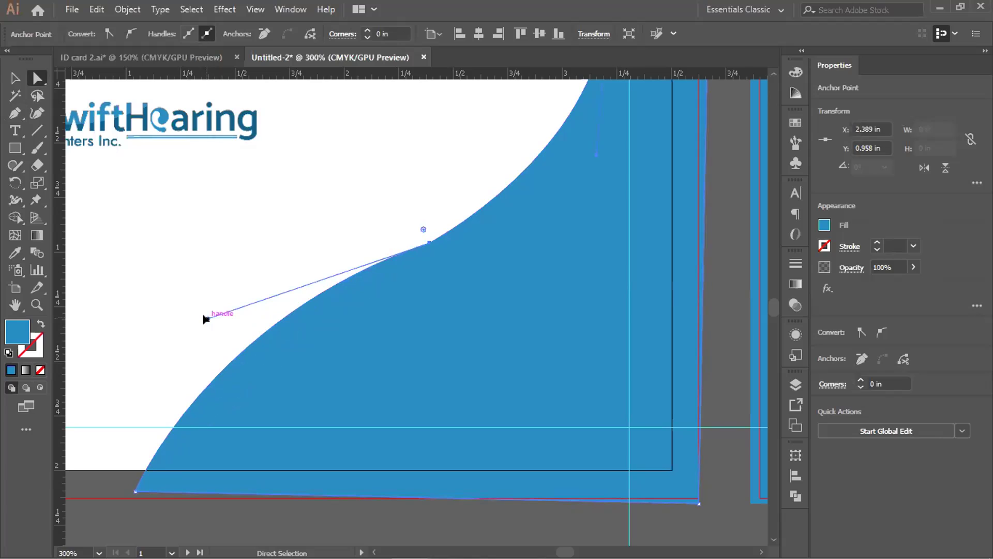
left_click_drag(420, 225, 414, 219)
left_click(312, 189)
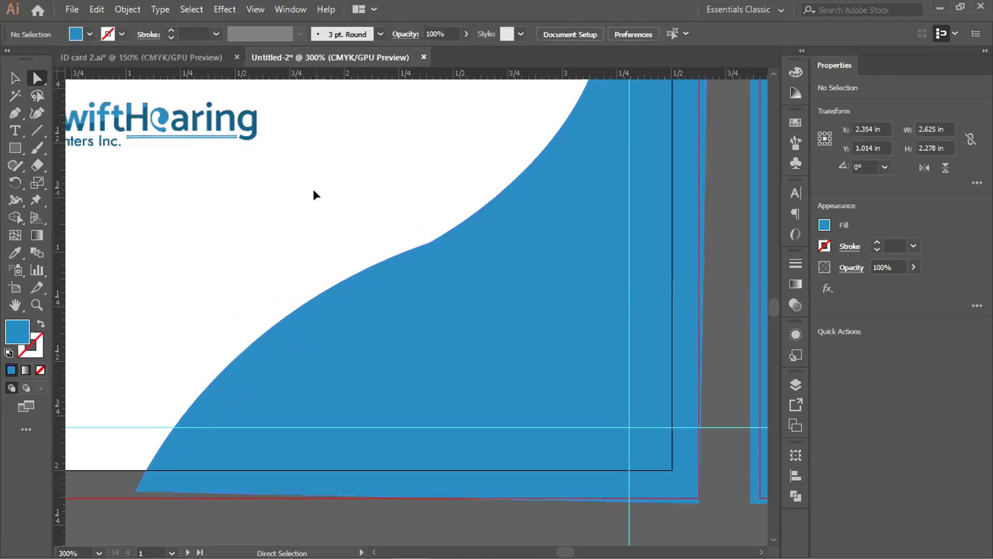
scroll(327, 245, "down", 3)
scroll(327, 246, "up", 3)
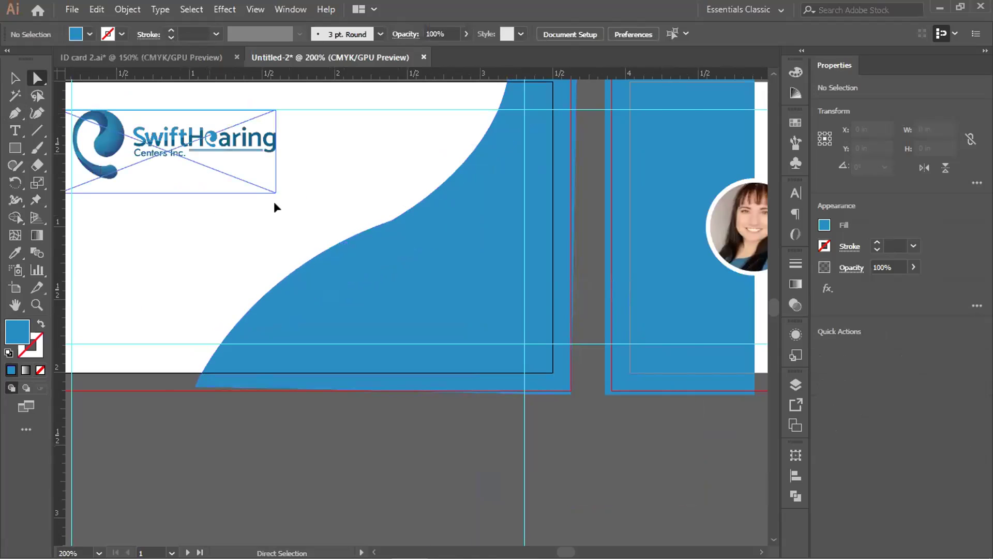
- Delete the light blue curved shape from the front card
left_click(422, 216)
left_click(14, 76)
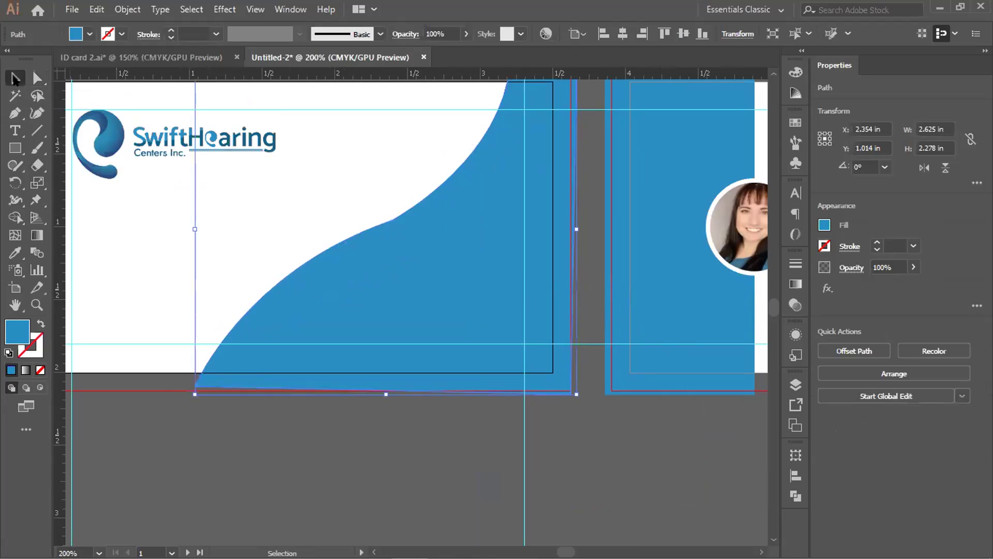
key("Delete")
- Draw an S-curve with the Pen tool from the front card's bottom bleed line at about X 1.125 in to the top bleed line at about X 3.361 in
scroll(263, 308, "down", 1)
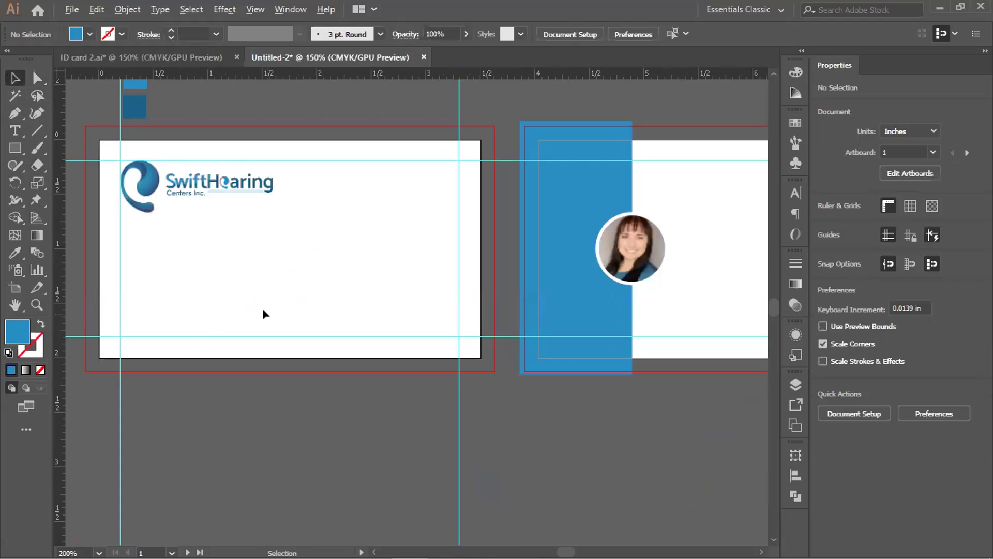
scroll(245, 290, "up", 1)
left_click(15, 113)
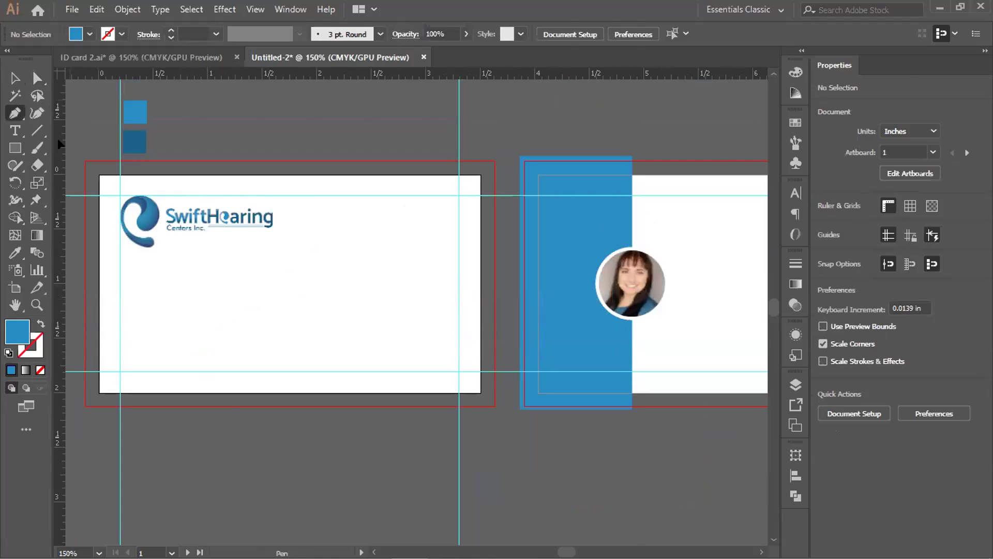
left_click(222, 406)
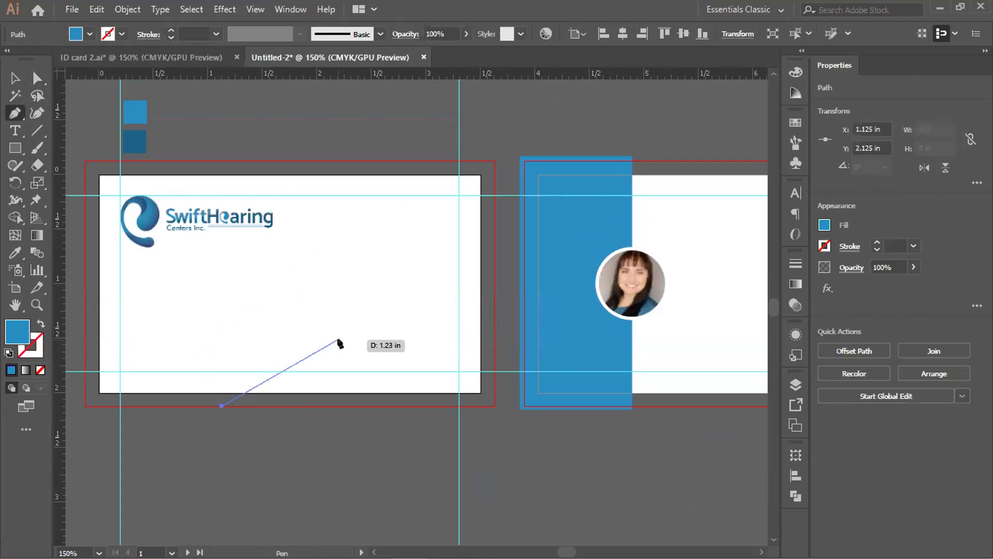
left_click_drag(353, 279, 454, 241)
left_click(353, 279)
left_click_drag(465, 160, 484, 130)
- Close the light blue shape with straight edges along the front card's top, right and bottom bleed lines, and deselect it
scroll(492, 106, "up", 3)
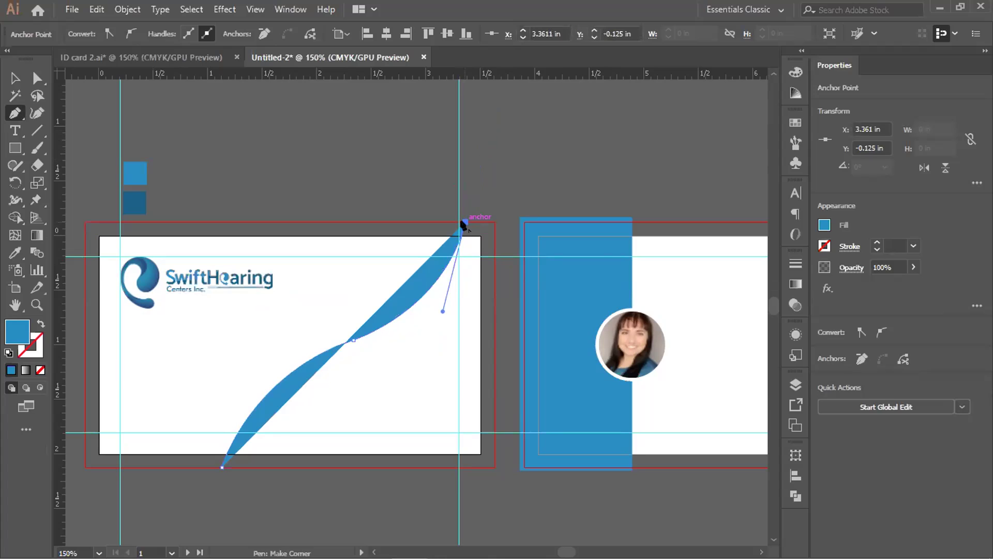
left_click(498, 224, "ctrl")
left_click(498, 222)
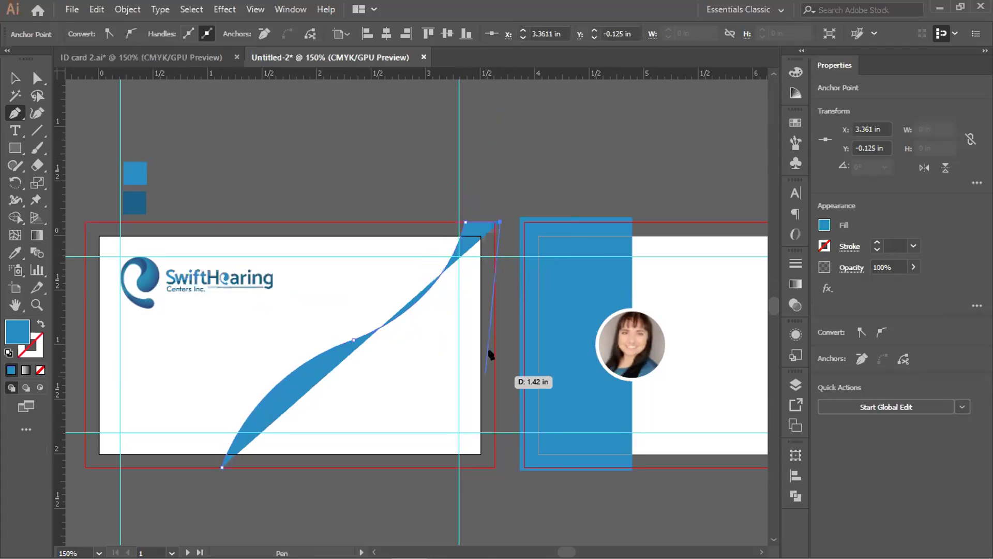
left_click(494, 469)
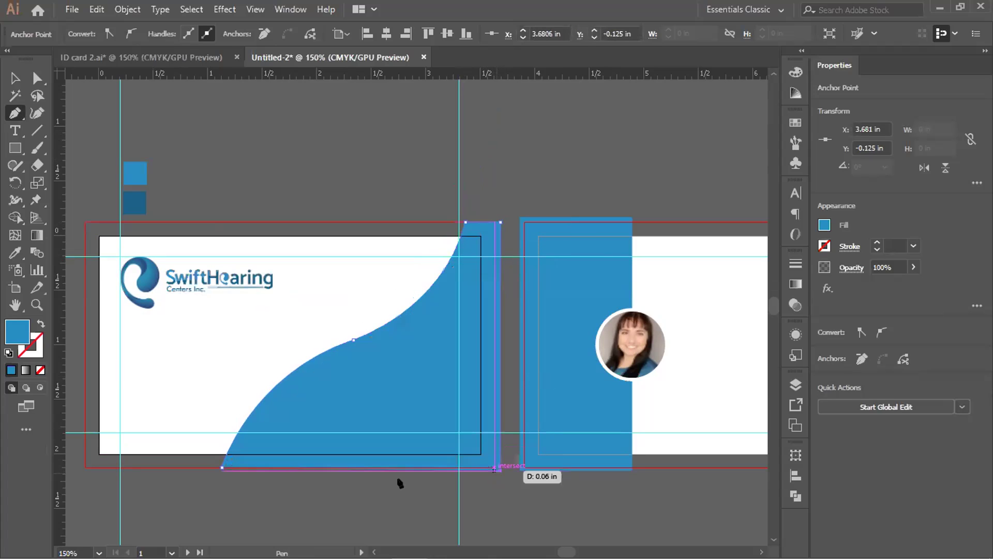
left_click(223, 468)
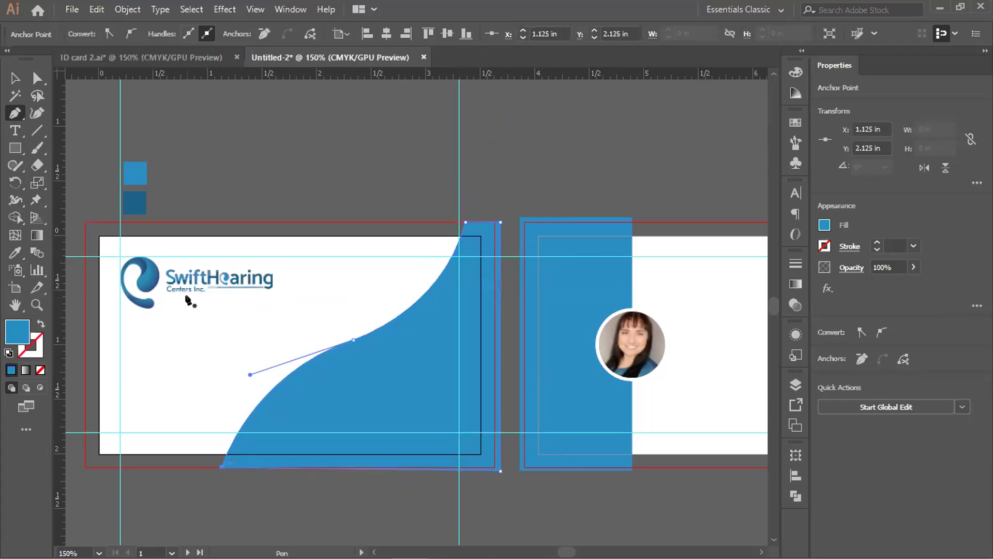
scroll(310, 428, "up", 3)
scroll(401, 289, "up", 2)
scroll(399, 295, "down", 3)
key("v")
left_click(256, 107)
scroll(423, 315, "up", 3)
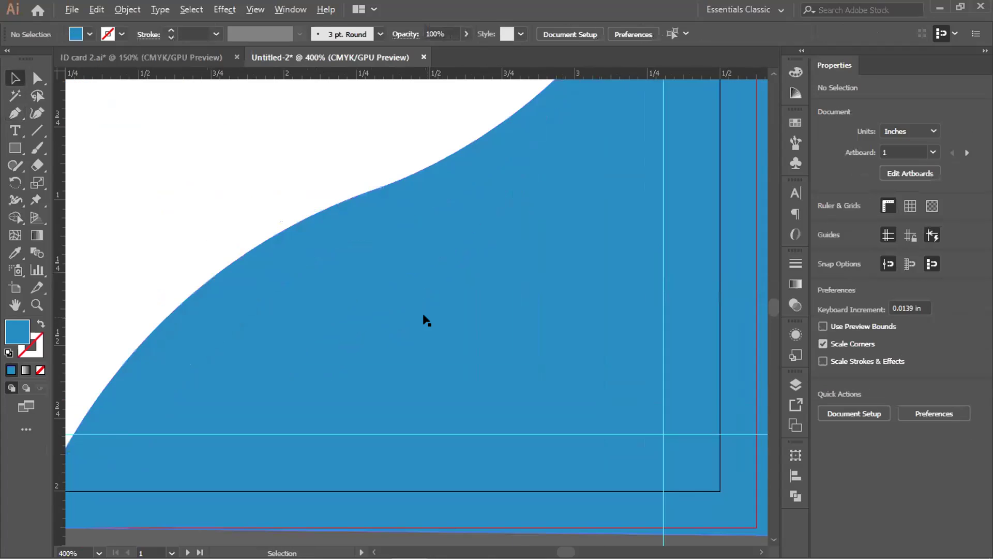
scroll(423, 312, "down", 5)
- Copy the light blue curved shape and paste the duplicate in front of it
left_click(443, 338)
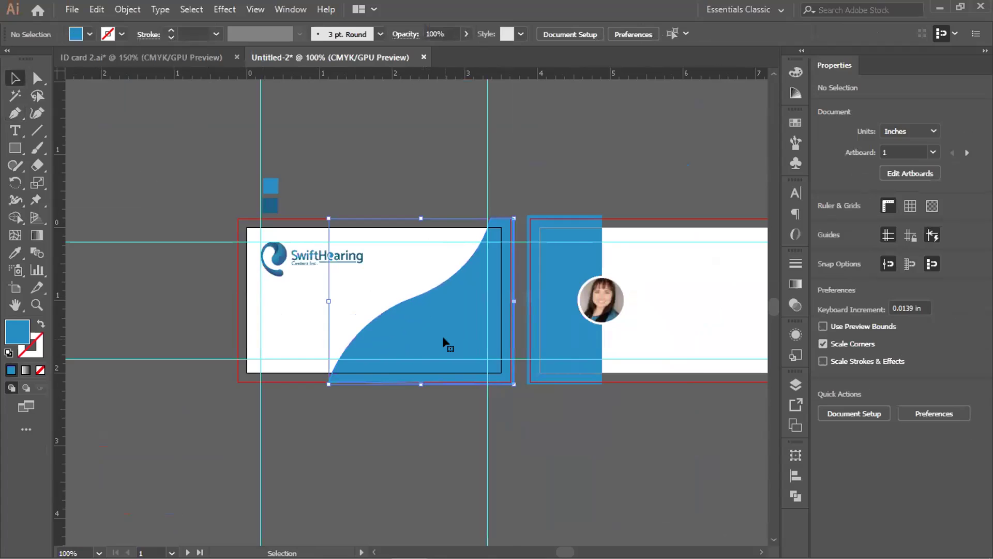
left_click(72, 9)
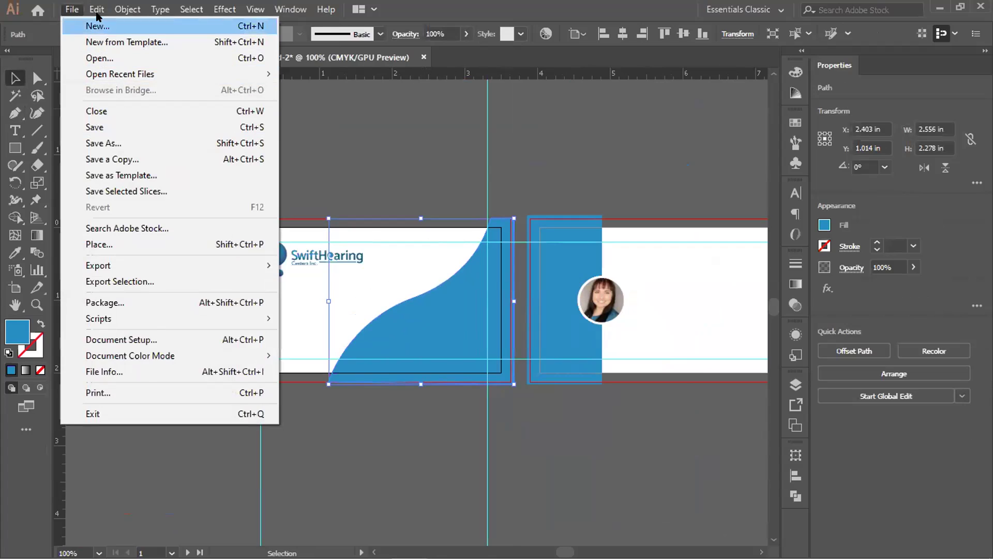
mouse_move(96, 10)
left_click(122, 82)
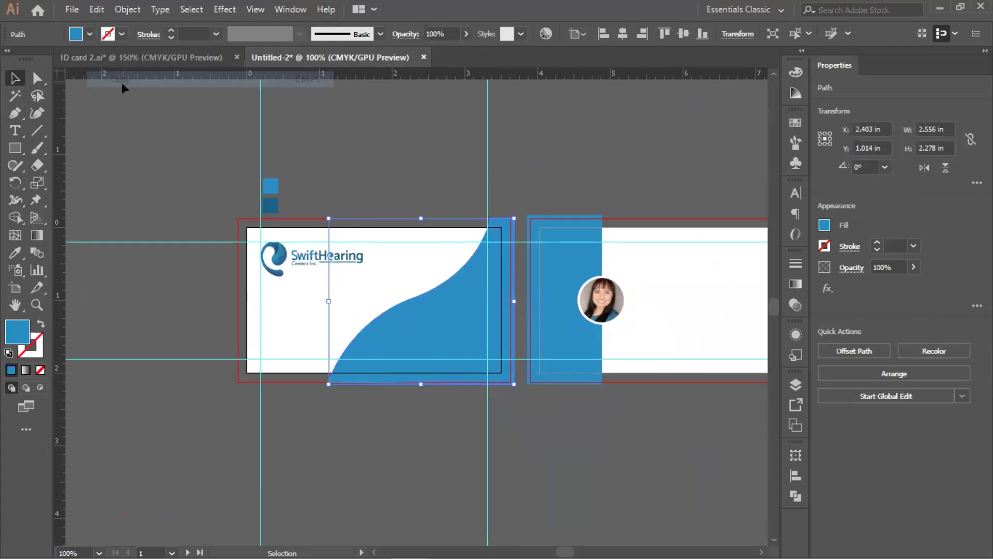
left_click(97, 9)
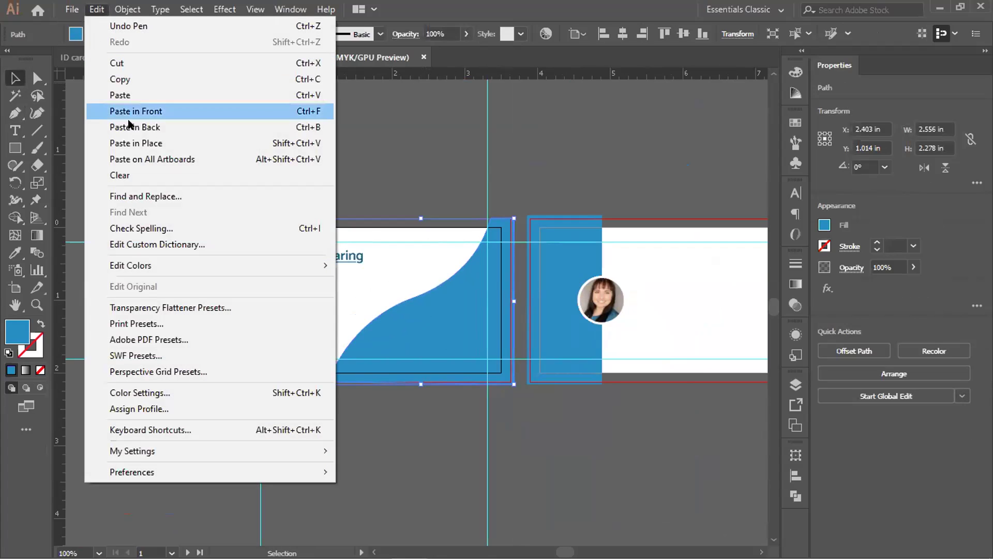
left_click(155, 112)
- Nudge the pasted copy five increments to the left, to X 2.333 in
key("Left")
key("Left")
key("Left")
key("Left")
key("Left")
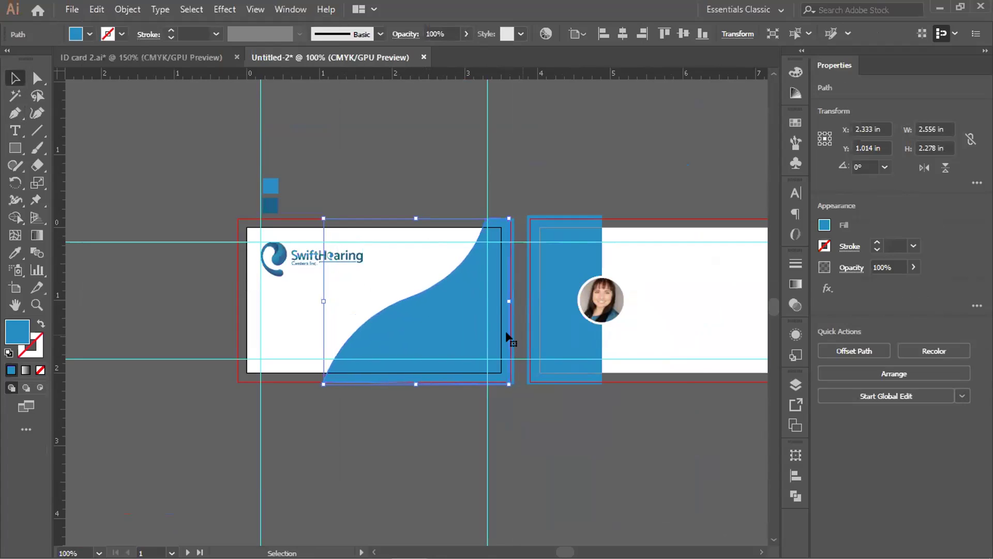
- Fill the copy with the dark blue sample square's colour and send it to the back
left_click(15, 253)
left_click(271, 206)
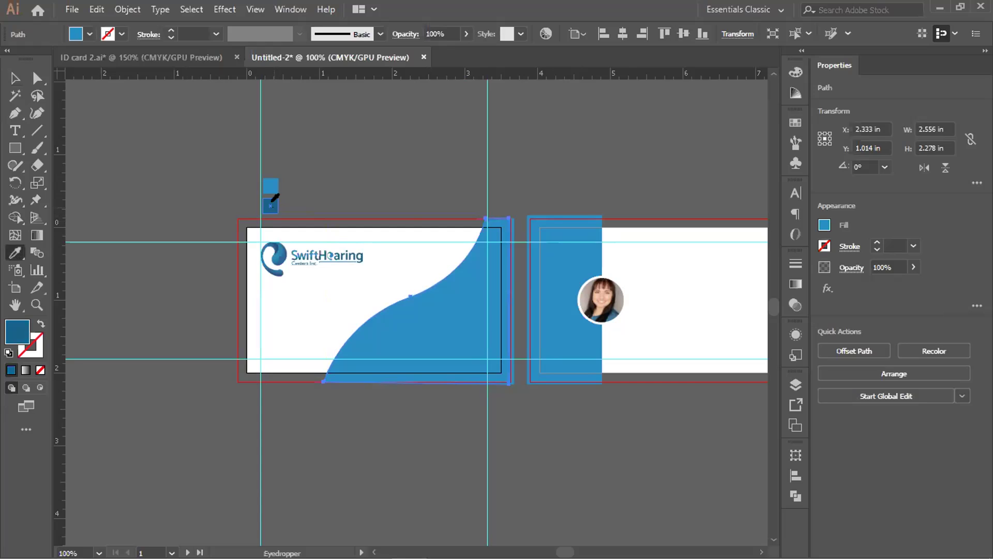
left_click(14, 77)
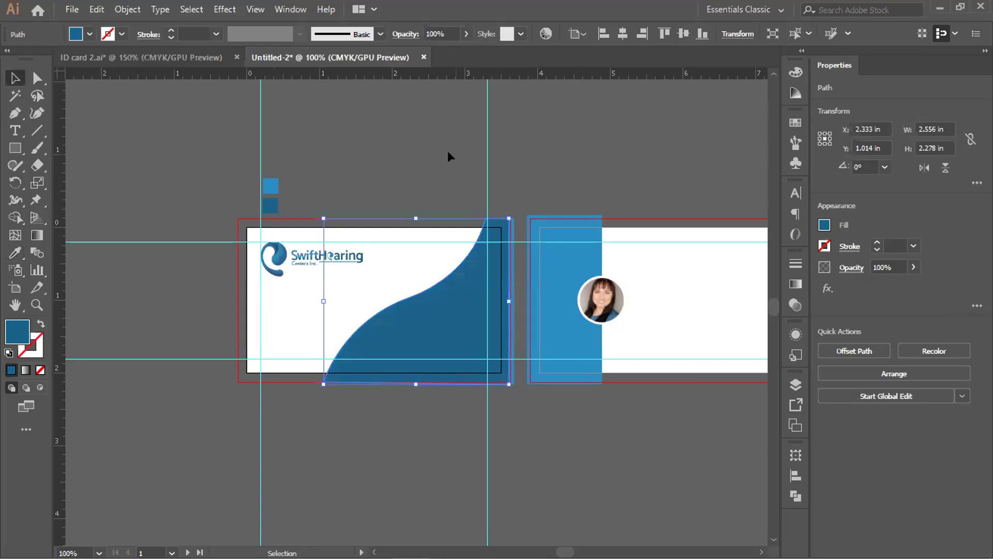
right_click(455, 313)
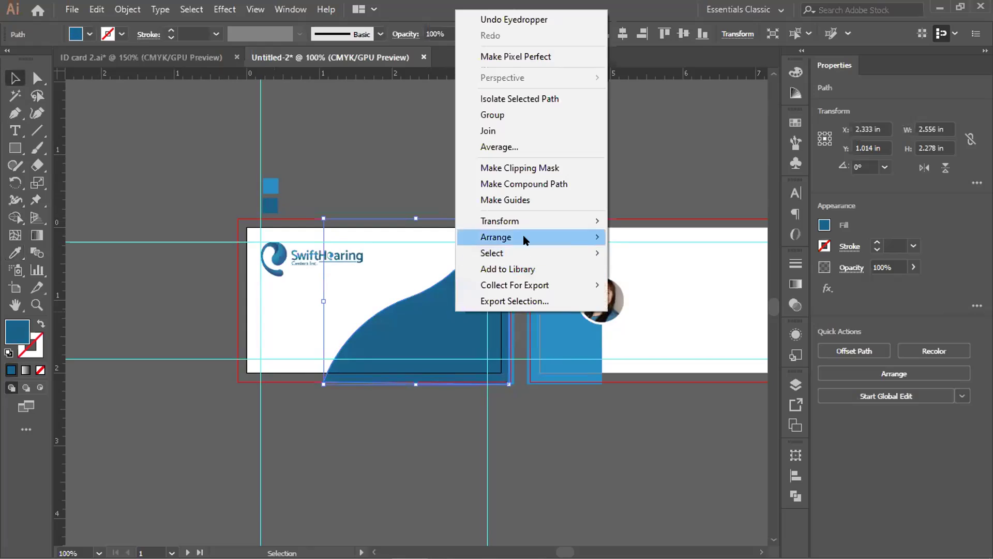
mouse_move(526, 239)
left_click(653, 285)
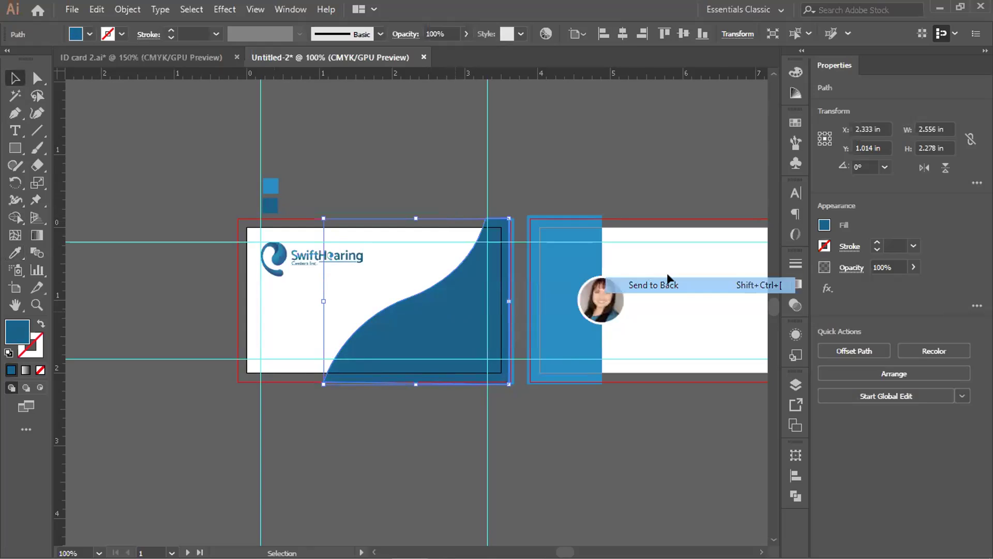
left_click(467, 179)
- Adjust the dark blue shape behind the light blue curve to X 2.333 in, Y 0.986 in for a more even border, and deselect it
scroll(468, 298, "up", 3)
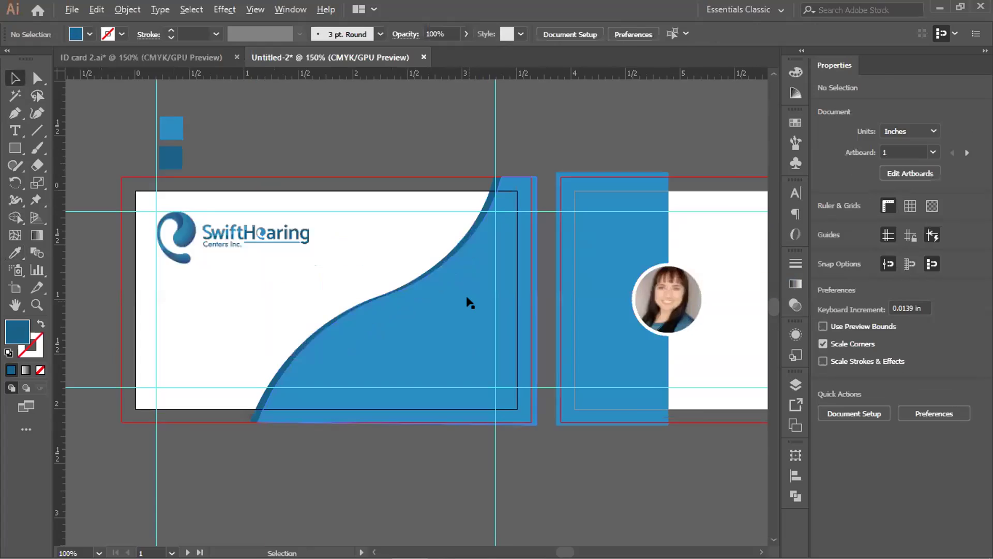
scroll(371, 330, "down", 3)
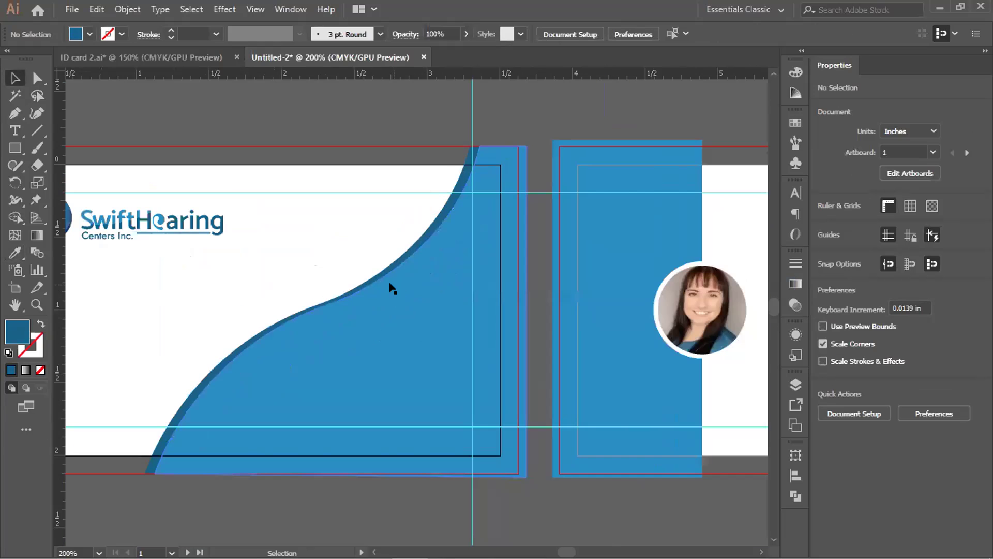
scroll(388, 284, "up", 3)
left_click(399, 252)
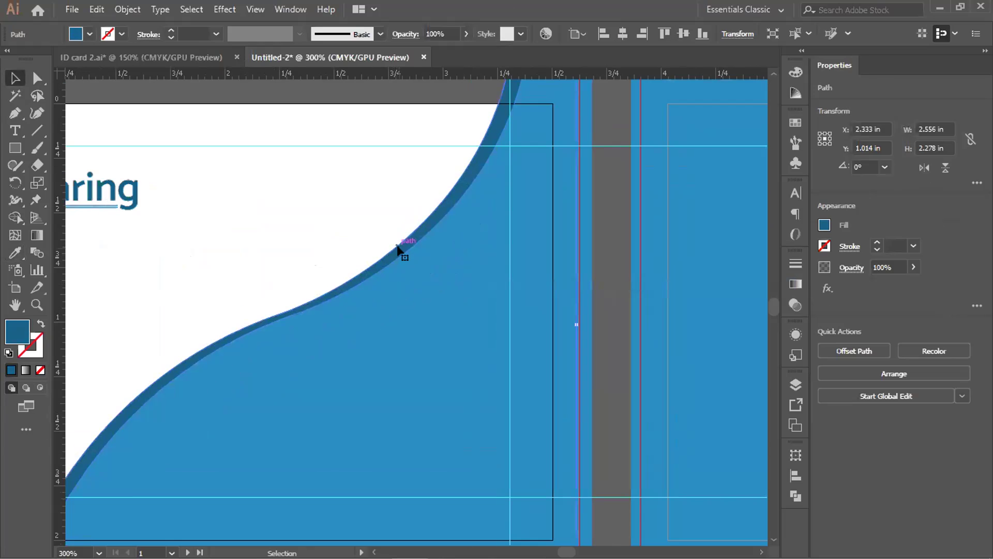
scroll(400, 252, "down", 2)
key("Left")
key("Left")
key("Left")
key("Left")
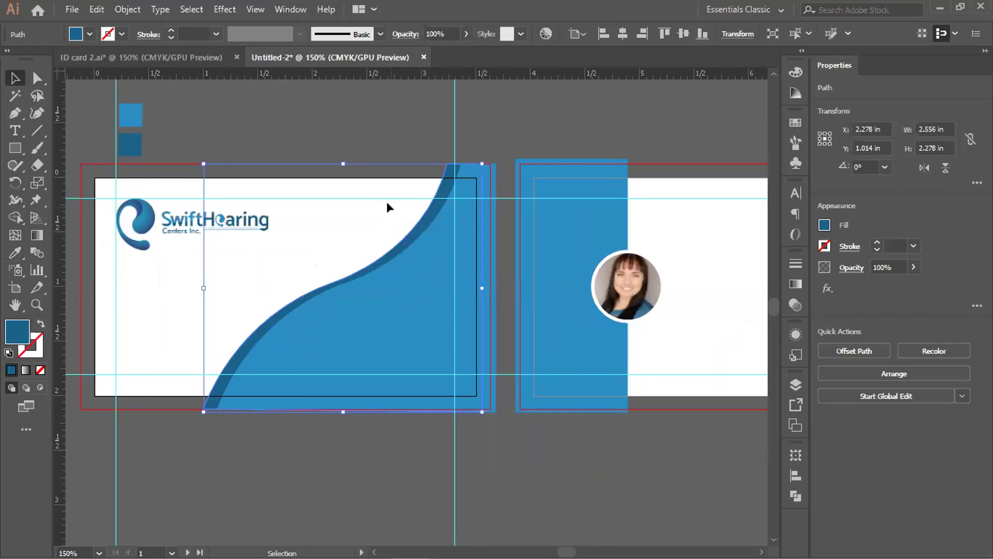
left_click_drag(413, 229, 413, 228)
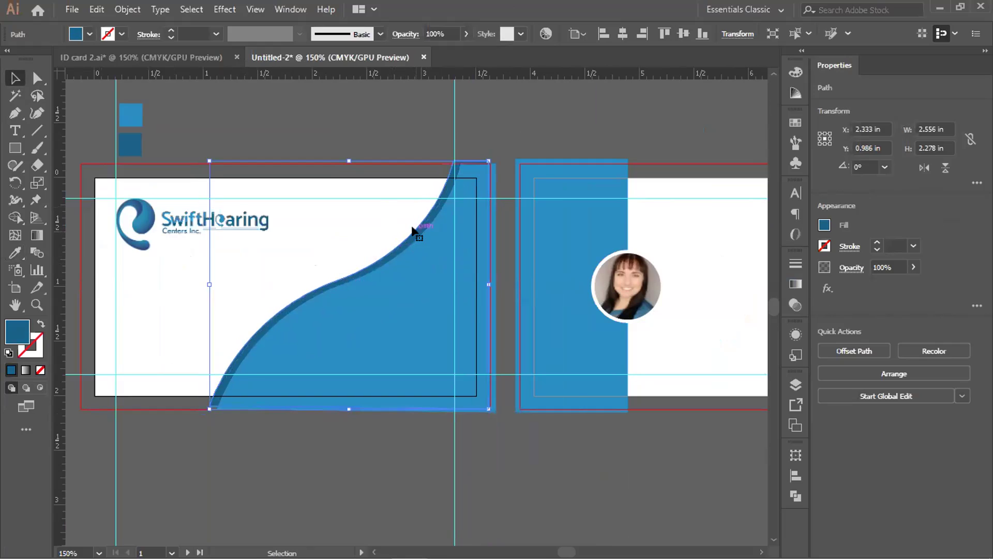
left_click(389, 132)
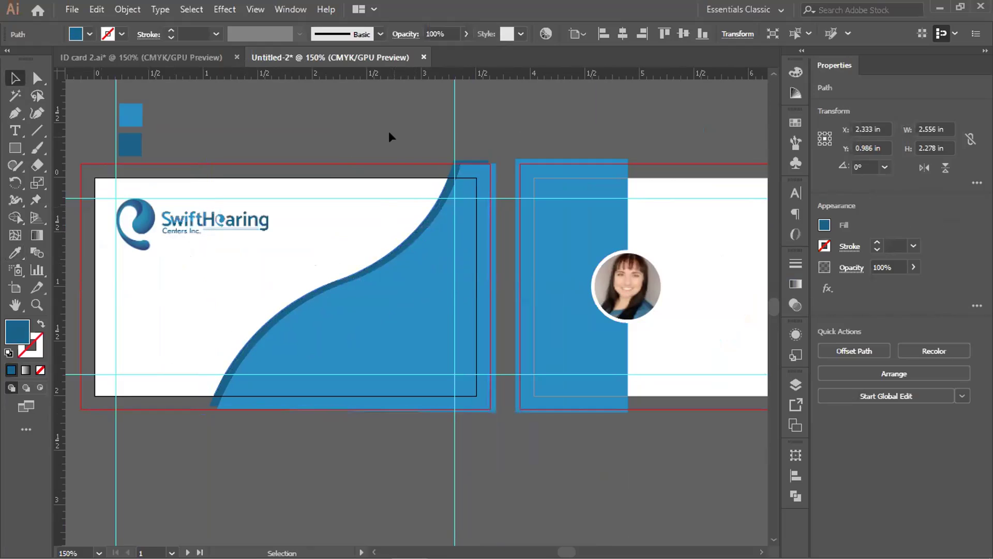
- Examine the dark blue border along the curved edge of the front side, especially the bend midway
scroll(337, 262, "up", 2)
scroll(336, 264, "down", 2)
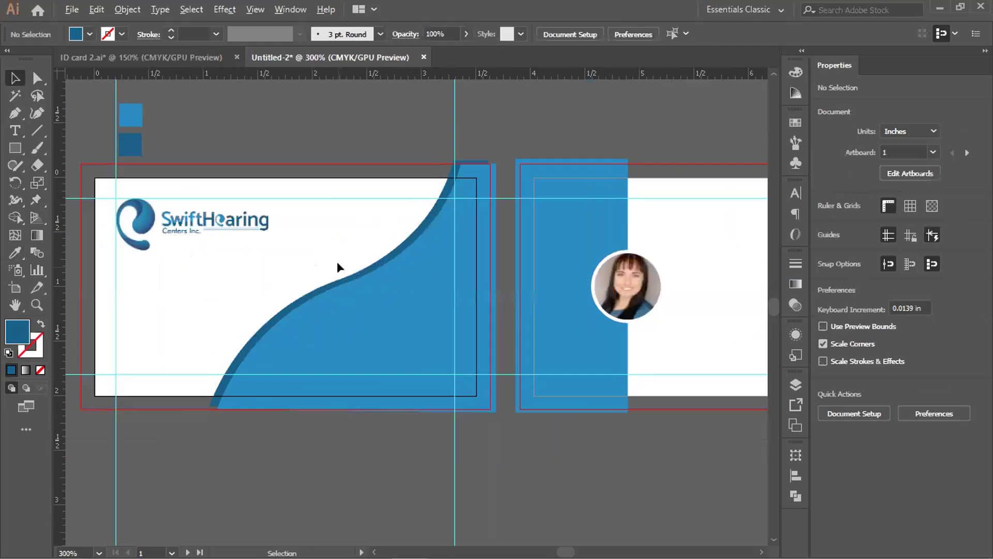
scroll(334, 274, "up", 4)
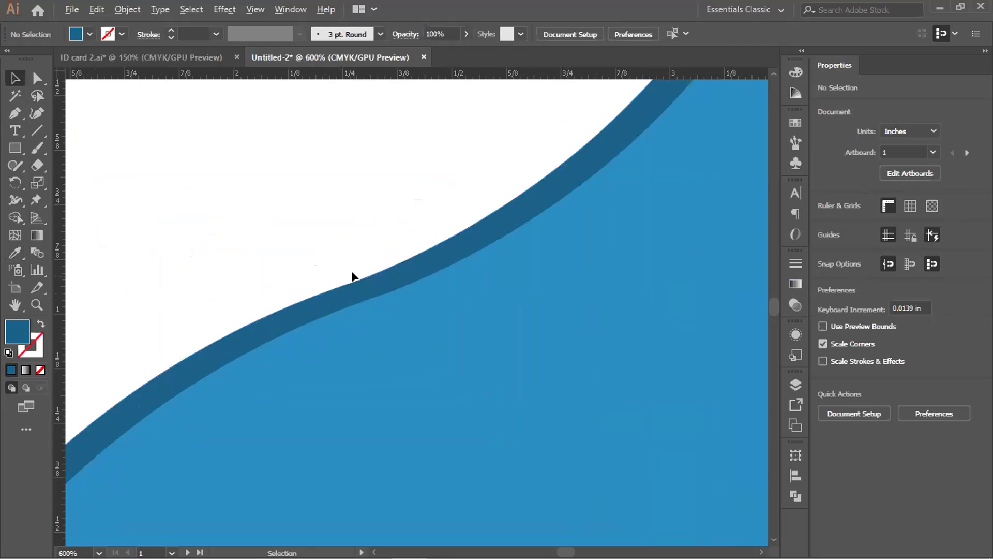
scroll(350, 278, "down", 3)
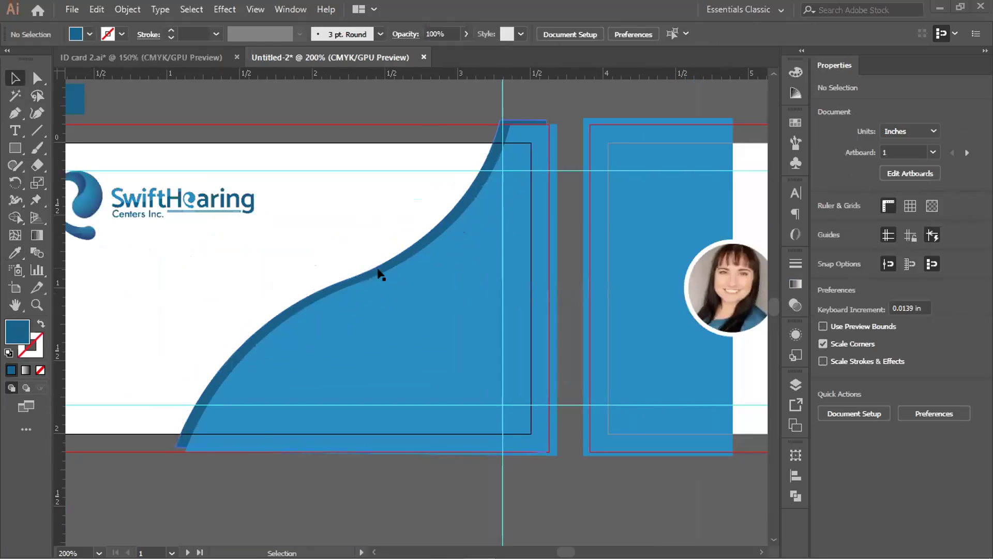
scroll(357, 261, "up", 2)
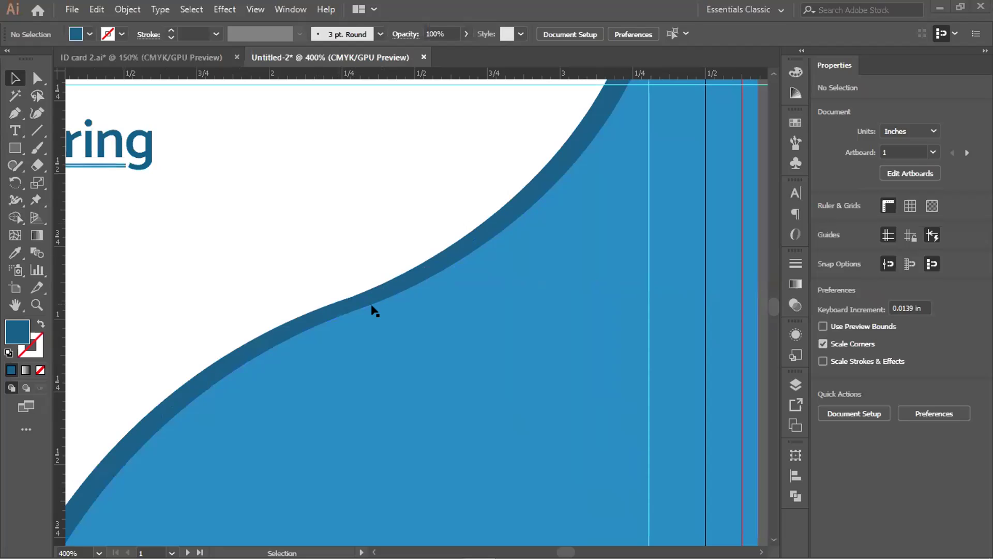
scroll(373, 310, "down", 2)
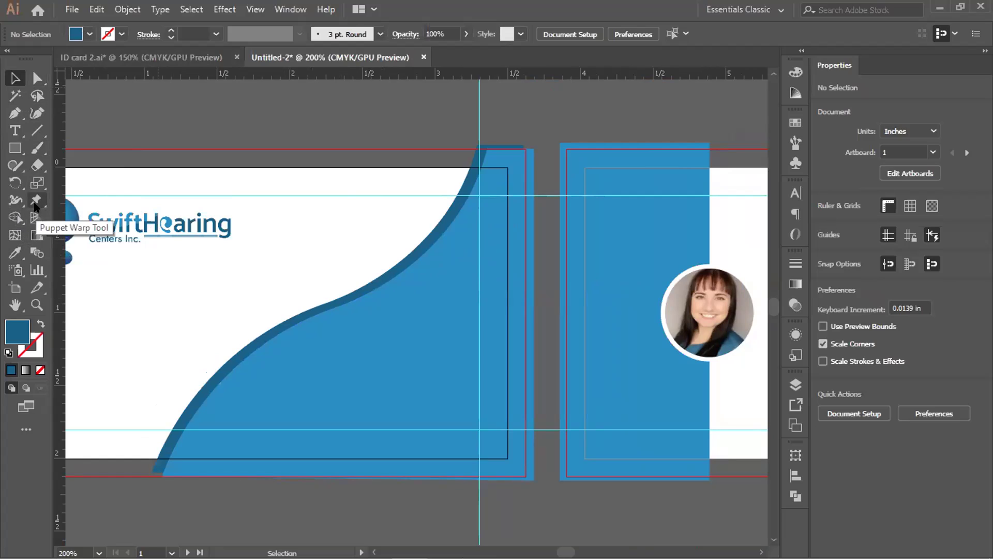
- Try to smooth the bend midway along the dark blue curved edge with the Smooth tool
left_click(14, 165)
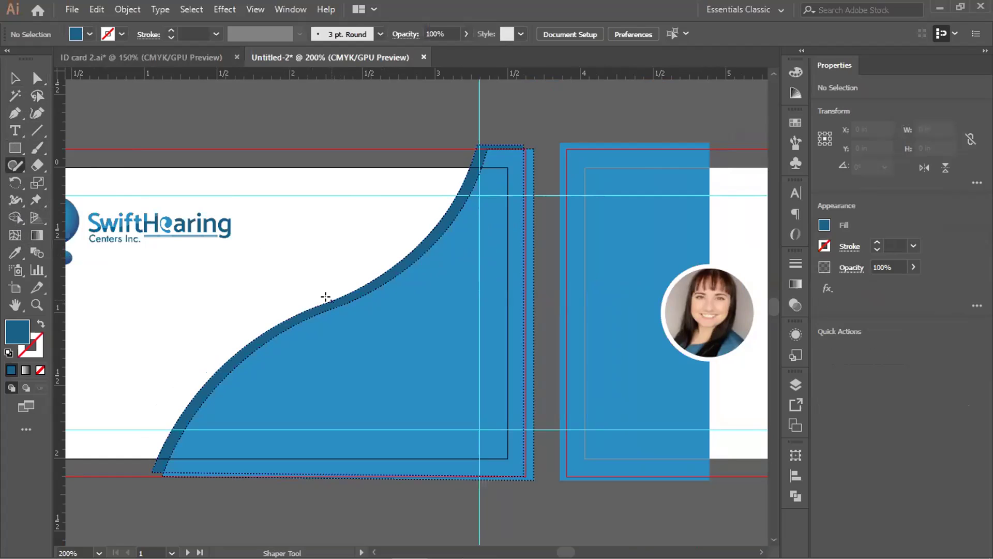
left_click(16, 166)
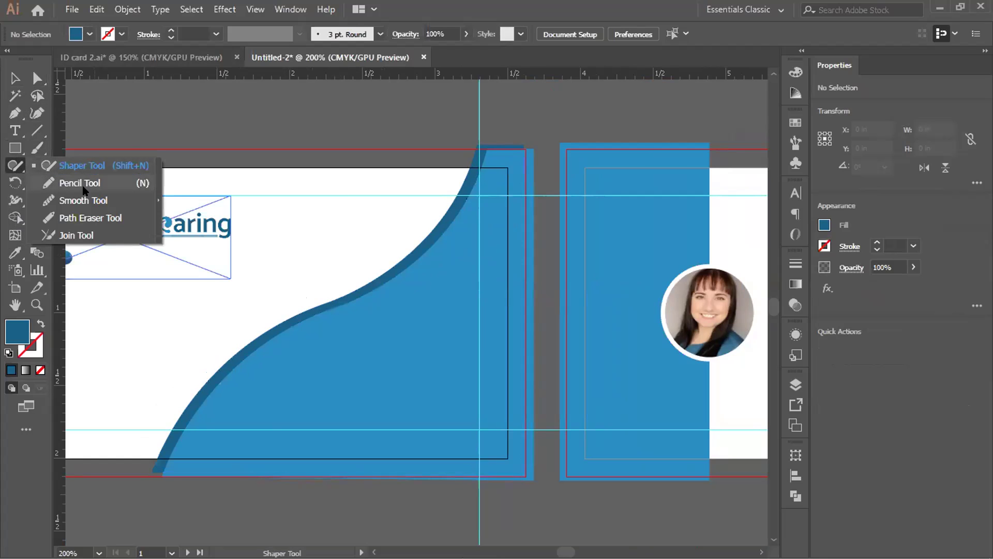
left_click(89, 205)
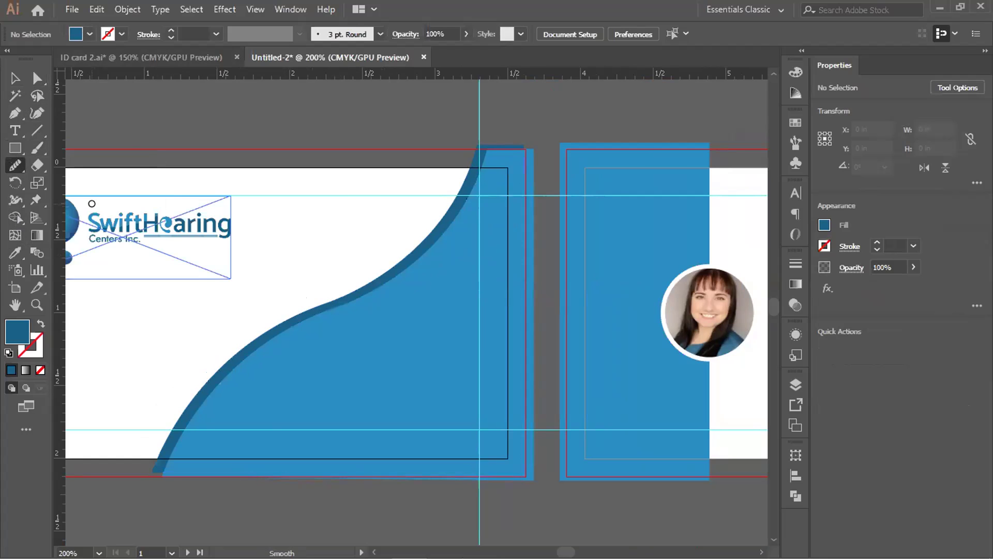
scroll(336, 308, "up", 1)
scroll(337, 307, "up", 3)
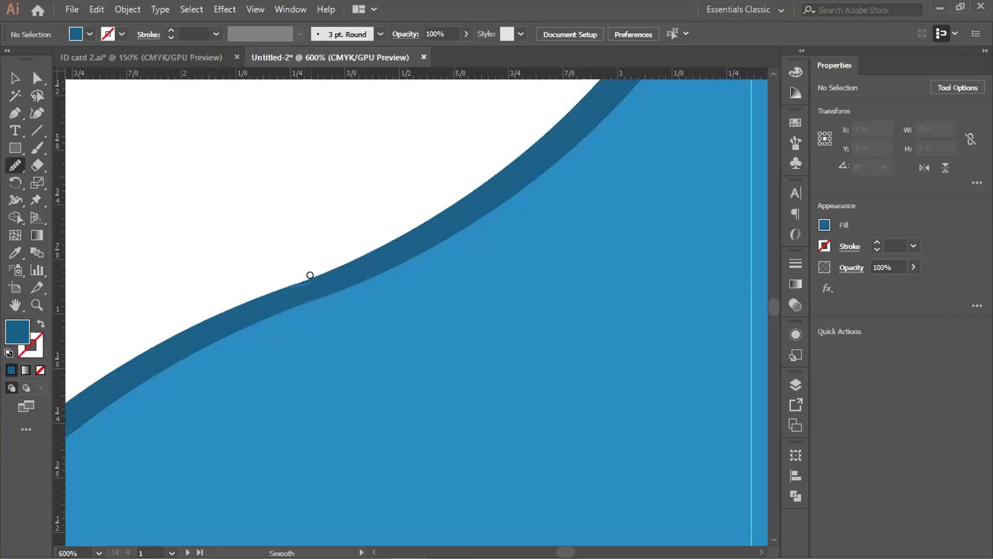
mouse_move(266, 274)
left_mouse_down()
mouse_move(278, 287)
mouse_move(348, 257)
left_mouse_up()
scroll(264, 297, "down", 1)
scroll(265, 297, "down", 2)
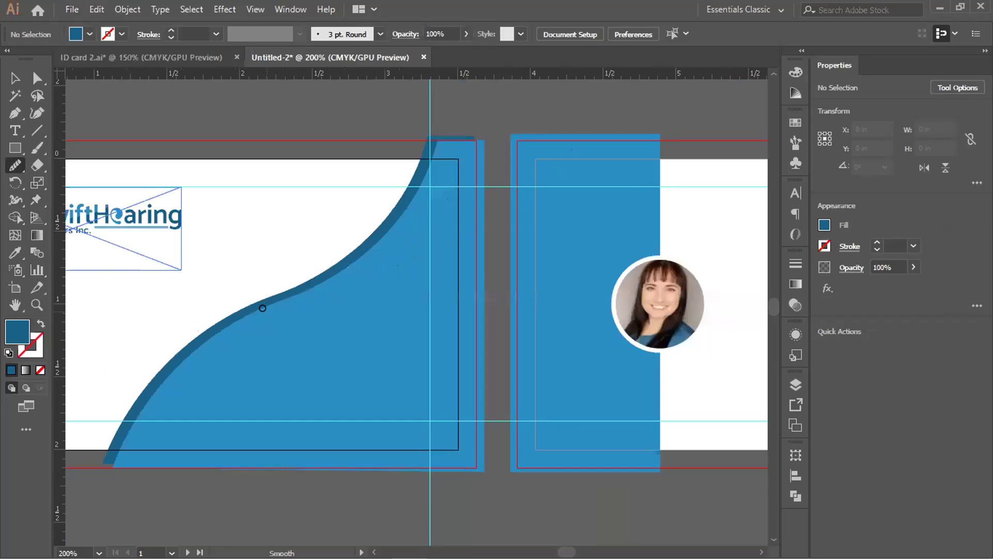
scroll(259, 311, "up", 1)
scroll(251, 348, "up", 2)
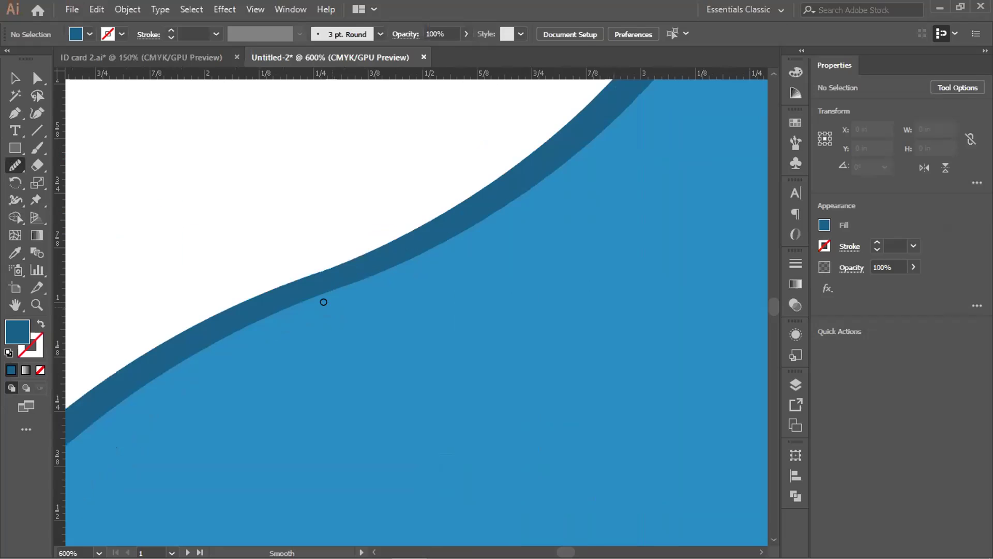
scroll(312, 298, "down", 1)
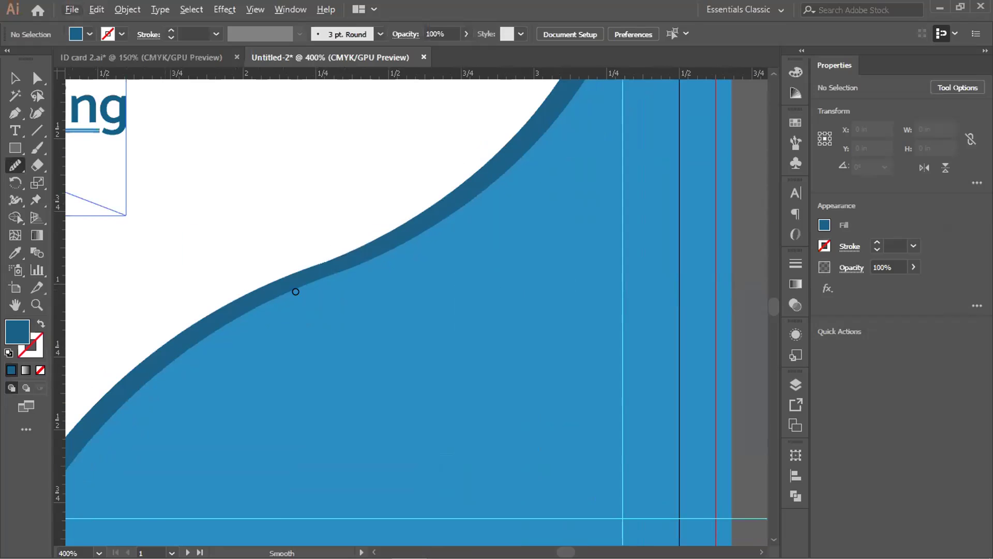
- Select the dark blue curved shape and smooth the bend midway along its edge with the Smooth tool
left_click(15, 78)
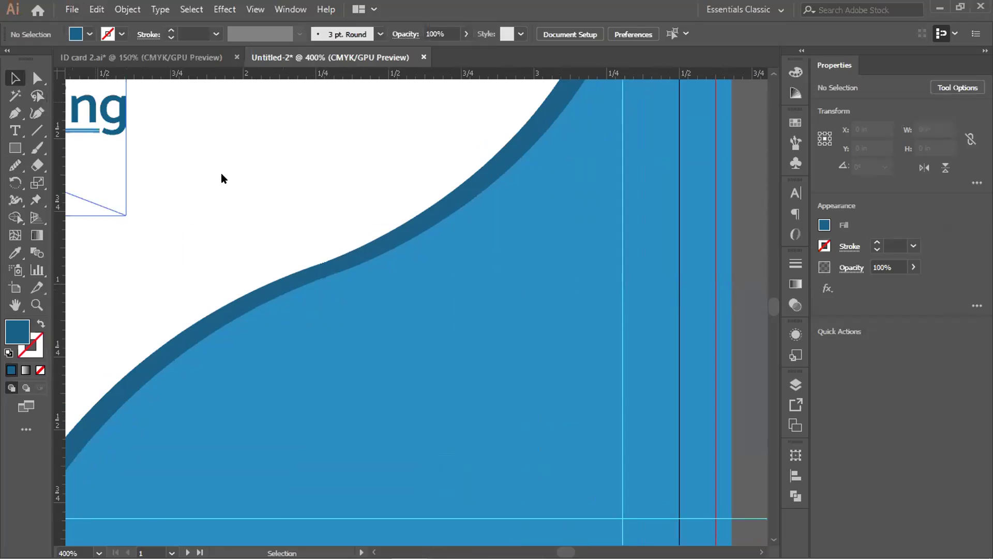
left_click(356, 254)
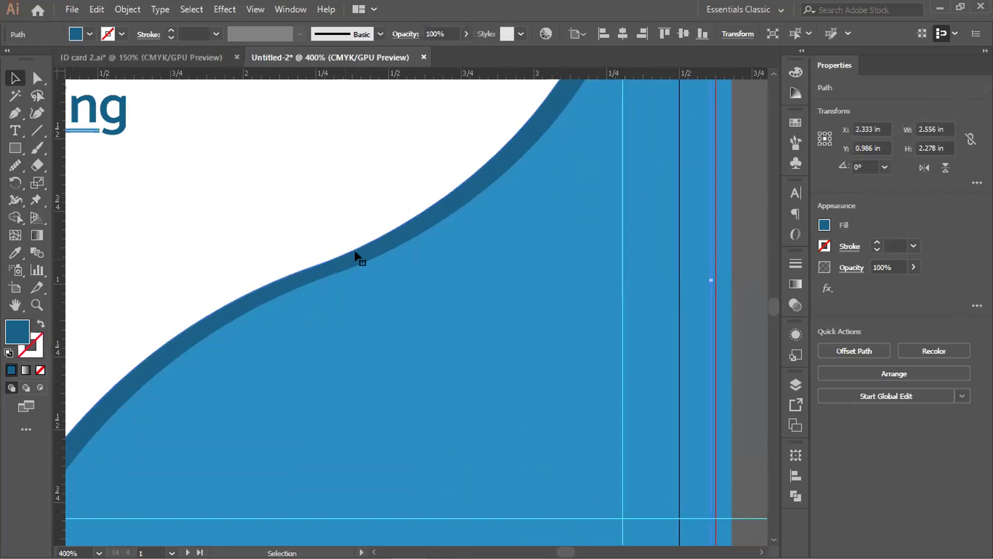
scroll(337, 278, "down", 3)
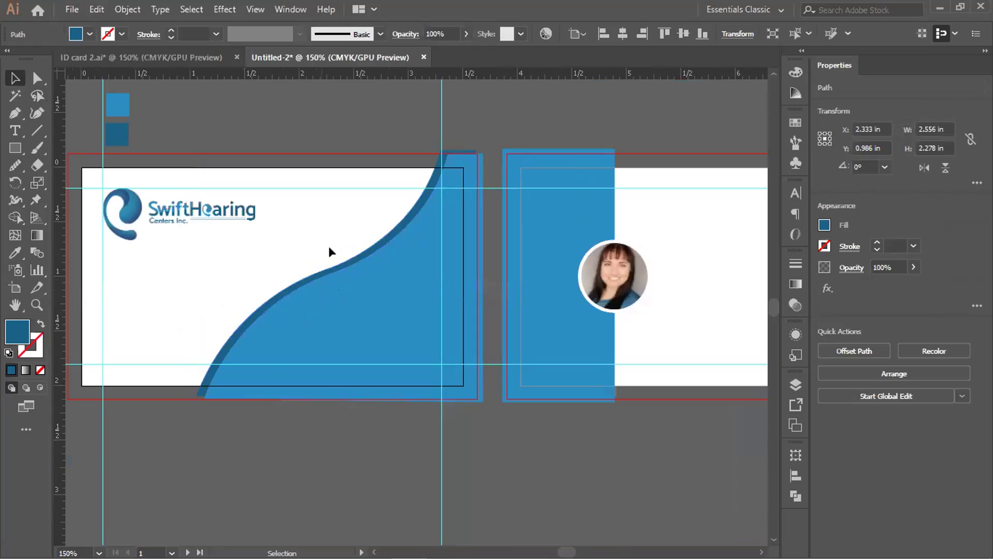
left_click(336, 257)
left_click(340, 263)
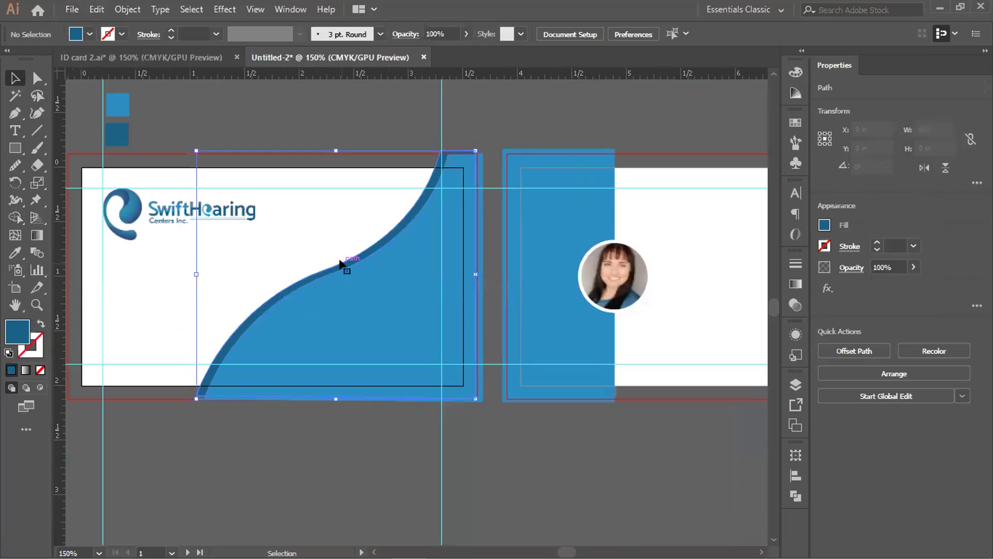
left_click(36, 77)
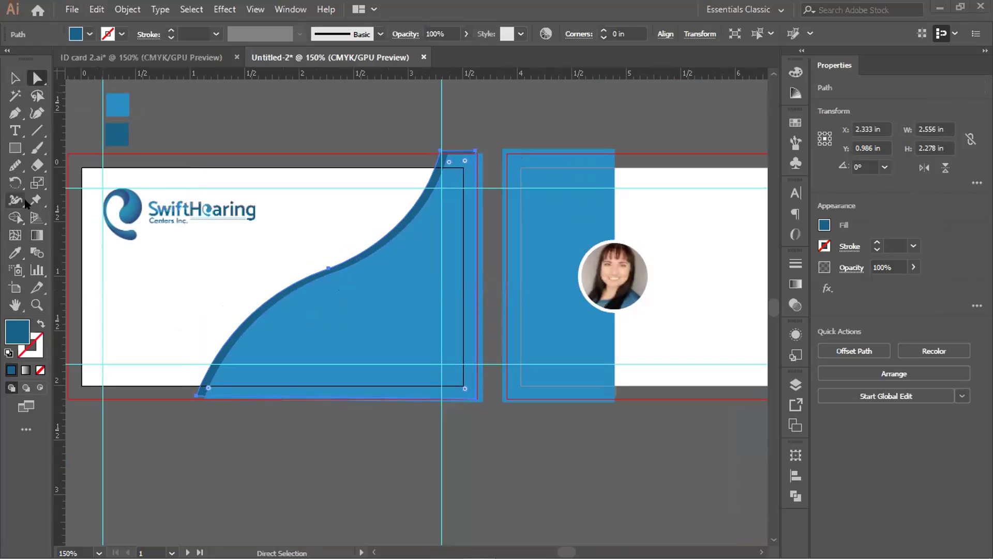
left_click_drag(16, 169, 83, 200)
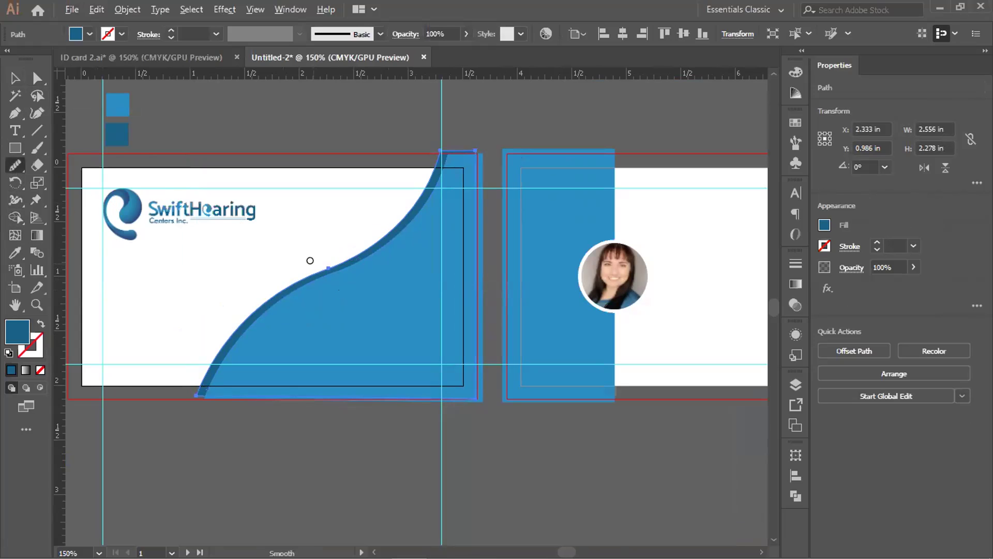
scroll(309, 262, "up", 6)
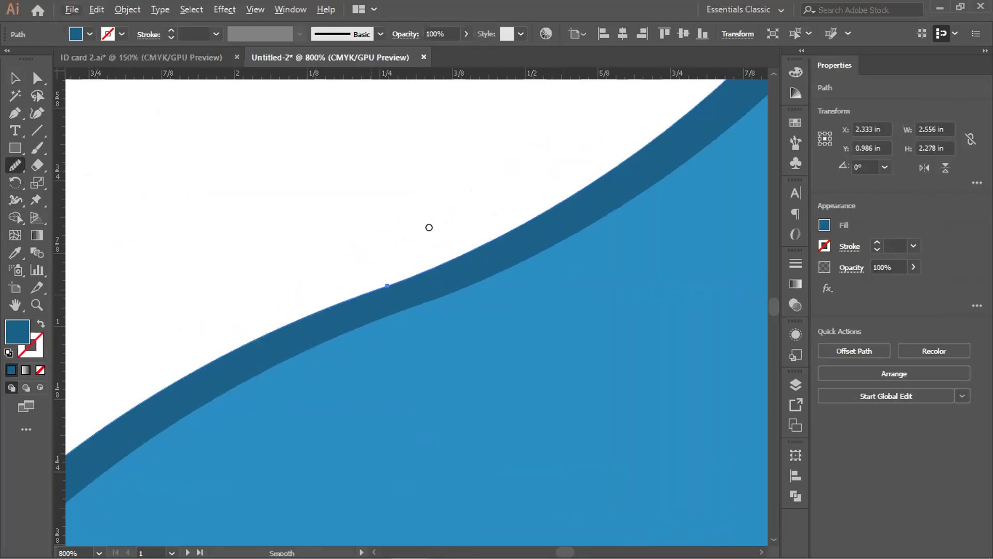
left_click_drag(366, 288, 412, 273)
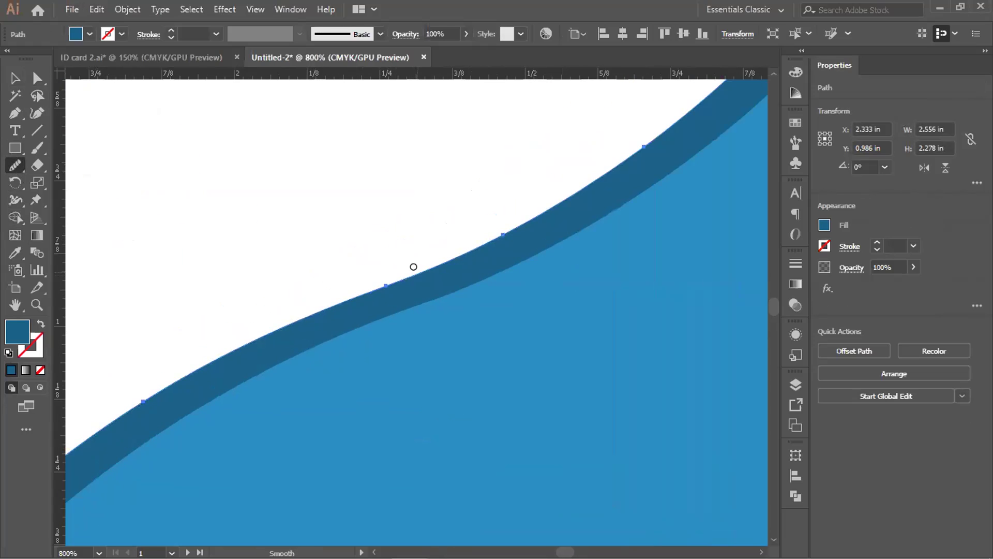
key("v")
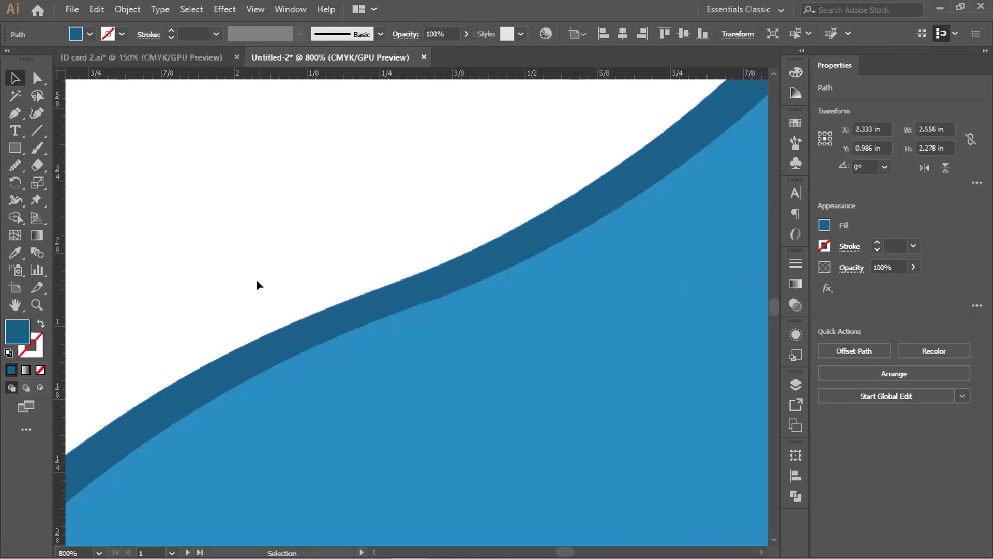
- Smooth the bend midway along the light blue shape's curved edge with the Smooth tool, and deselect the shape
left_click(402, 318)
key("ctrl+minus")
key("ctrl+minus")
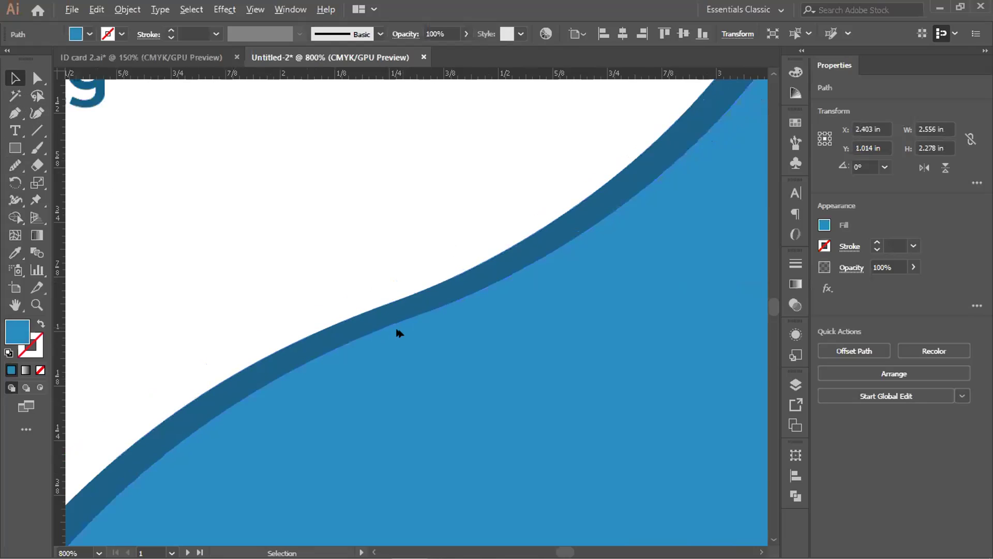
left_click(37, 77)
left_click(15, 168)
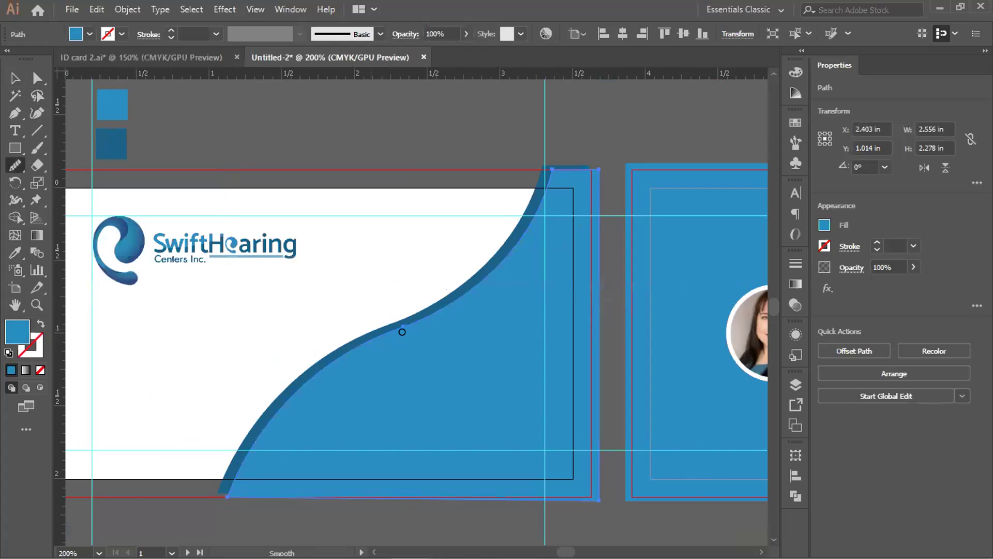
key("ctrl+plus")
key("ctrl+plus")
key("ctrl+plus")
key("ctrl+plus")
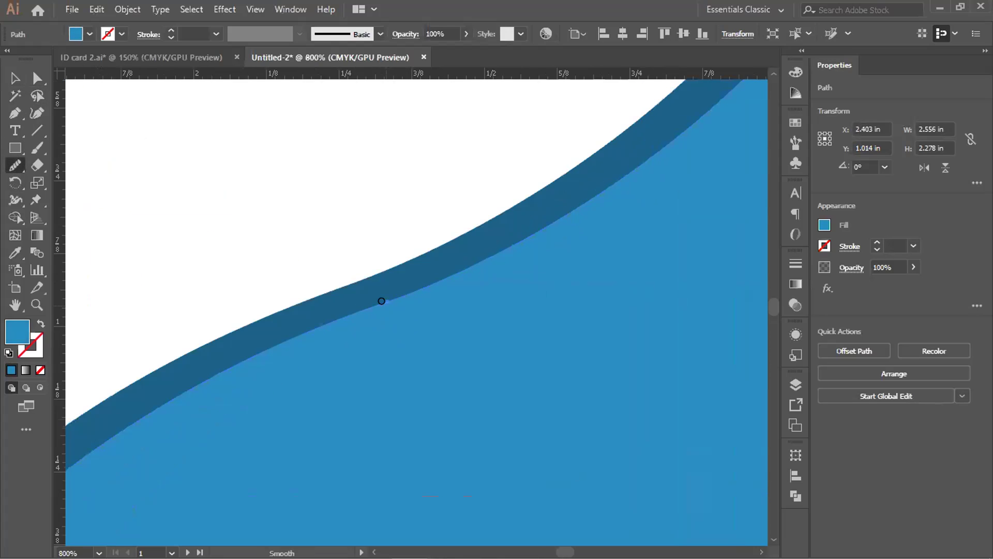
mouse_move(389, 298)
left_mouse_down()
mouse_move(436, 274)
mouse_move(457, 278)
left_mouse_up()
key("ctrl+minus")
key("ctrl+minus")
key("ctrl+minus")
key("ctrl+minus")
key("ctrl+minus")
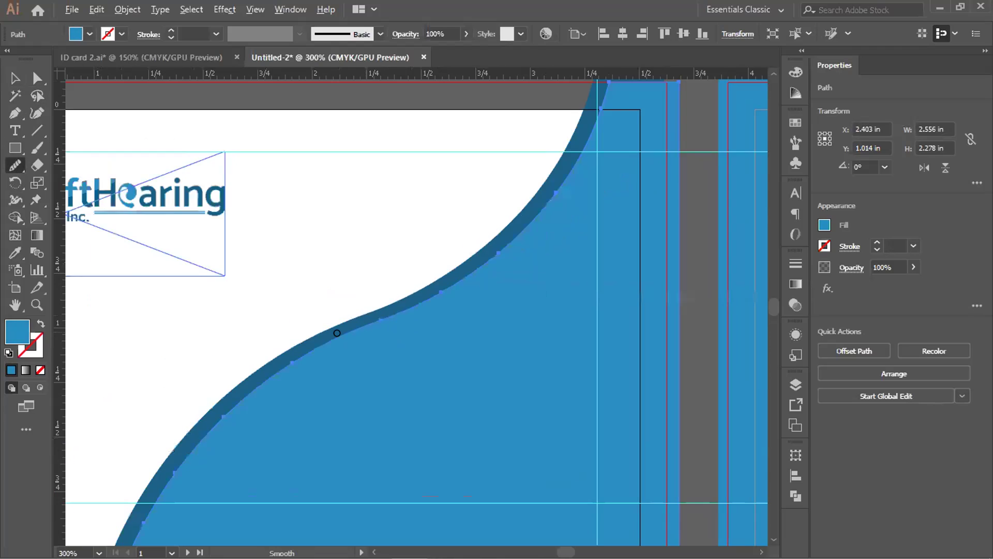
key("v")
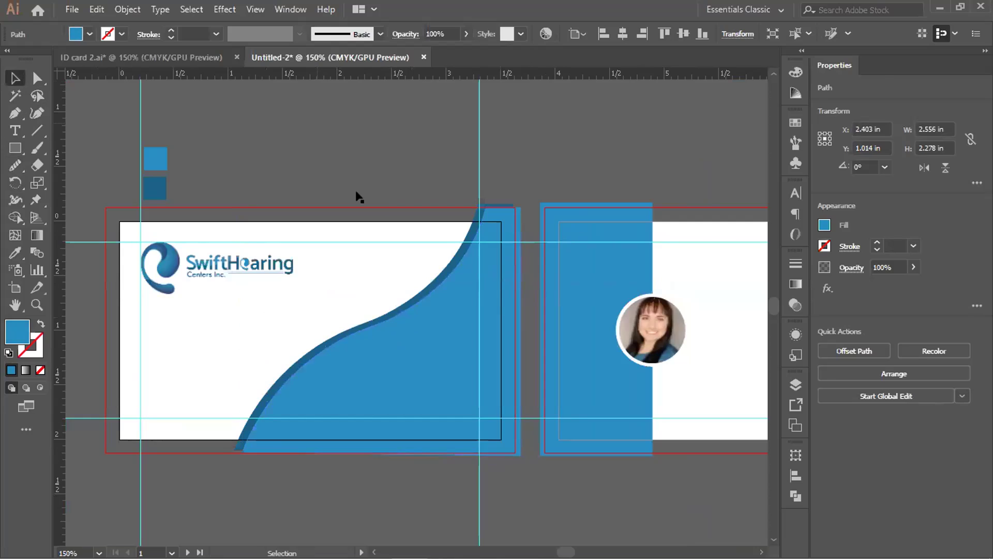
left_click(356, 192)
- Examine the smoothed light and dark blue edges up close and at full card view
key("ctrl+plus")
key("ctrl+plus")
key("ctrl+plus")
key("ctrl+plus")
key("ctrl+plus")
key("ctrl+minus")
key("ctrl+minus")
key("ctrl+minus")
key("ctrl+minus")
key("ctrl+minus")
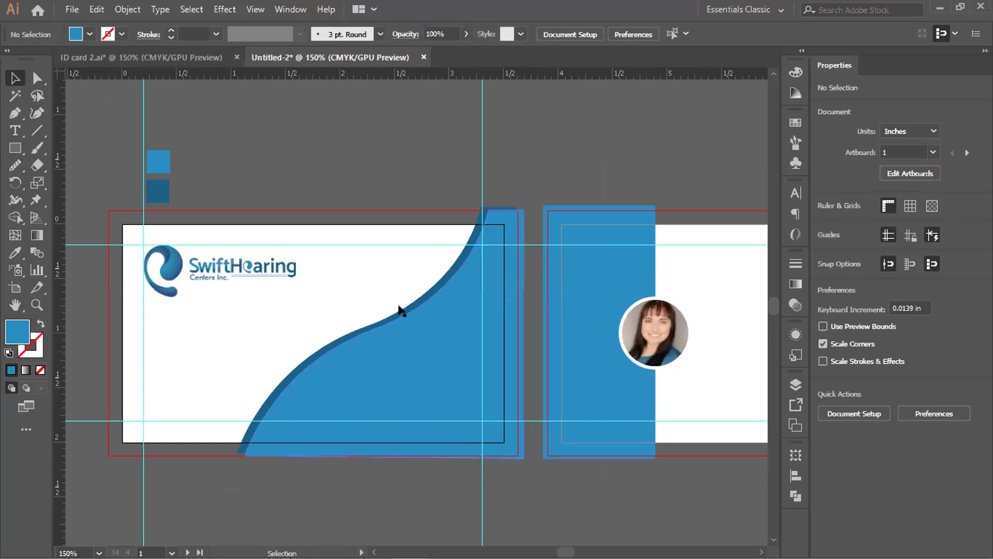
- Nudge both curved shapes one increment left to X 2.354 in and create a copy of them reflected across the horizontal axis
left_click(423, 331)
key("Left")
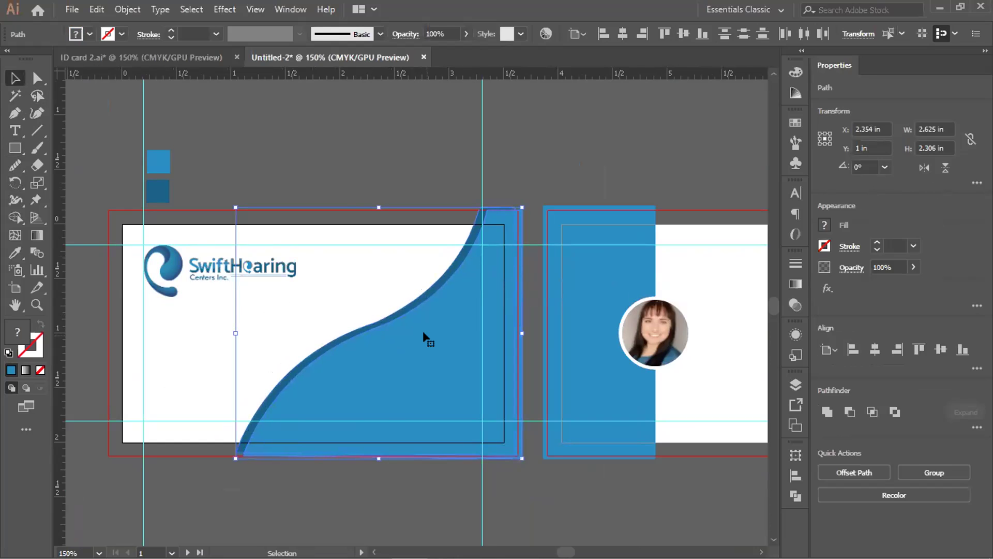
right_click(424, 334)
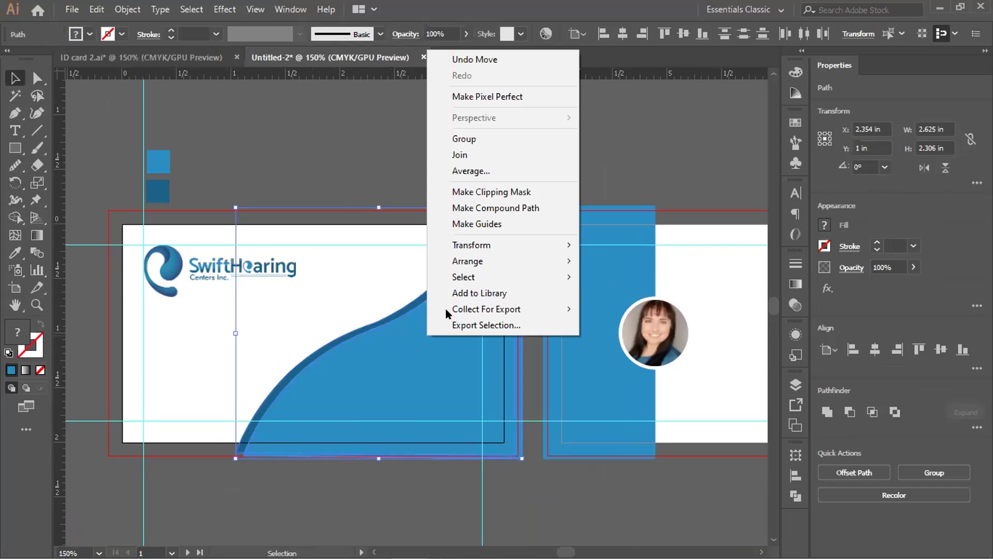
mouse_move(492, 259)
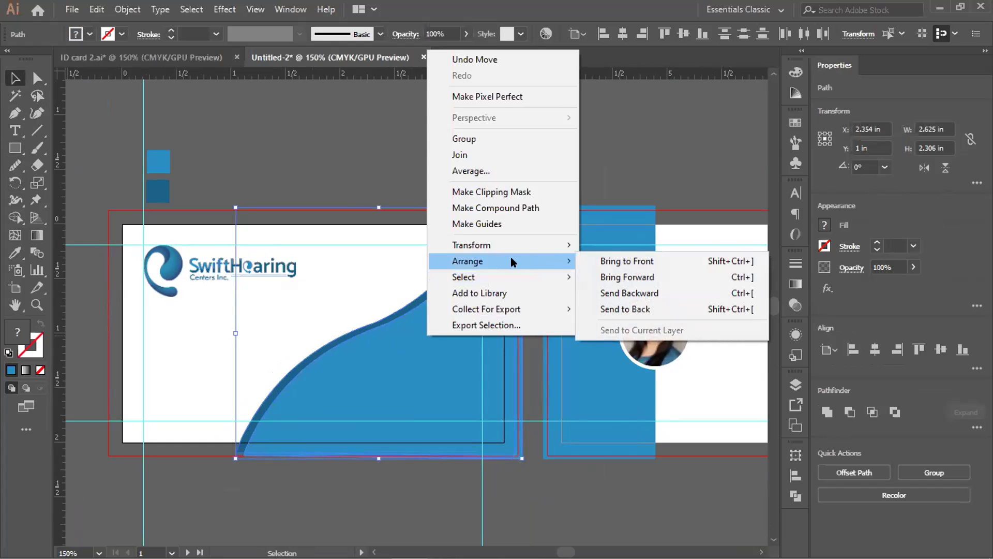
mouse_move(519, 242)
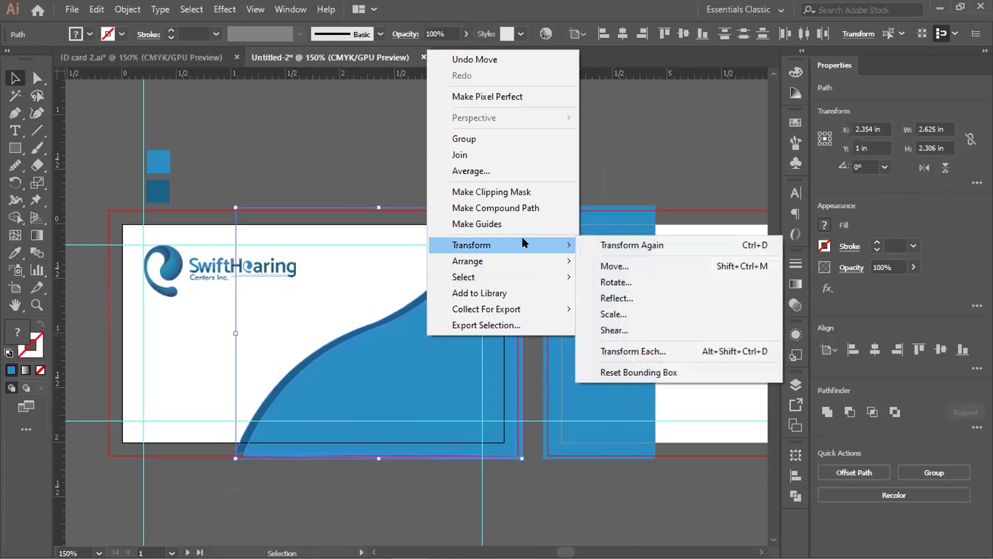
left_click(628, 297)
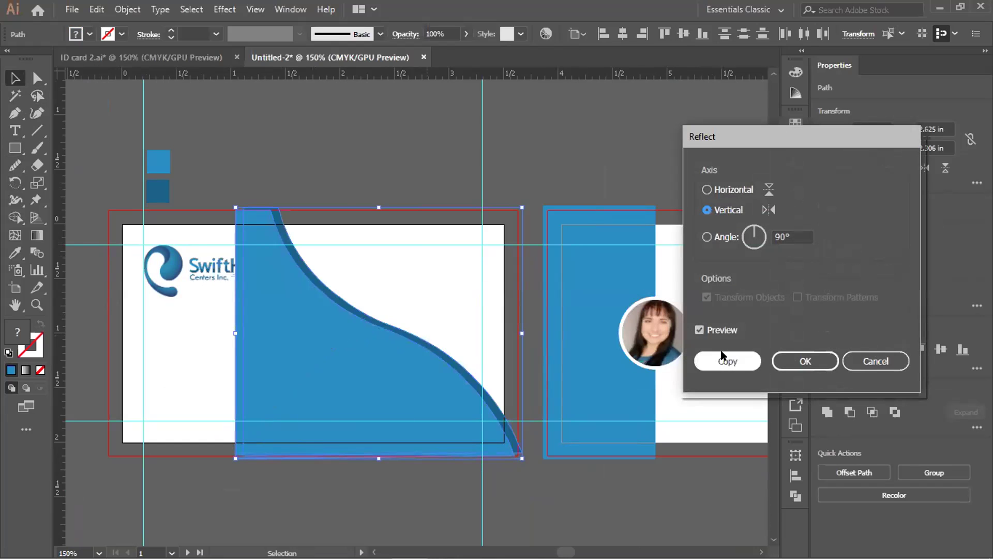
left_click(707, 189)
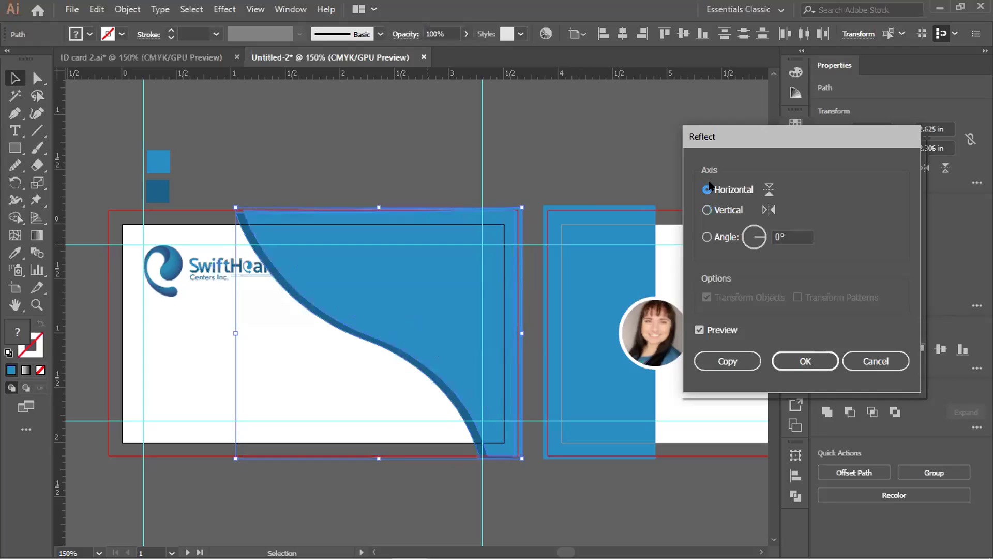
left_click(731, 357)
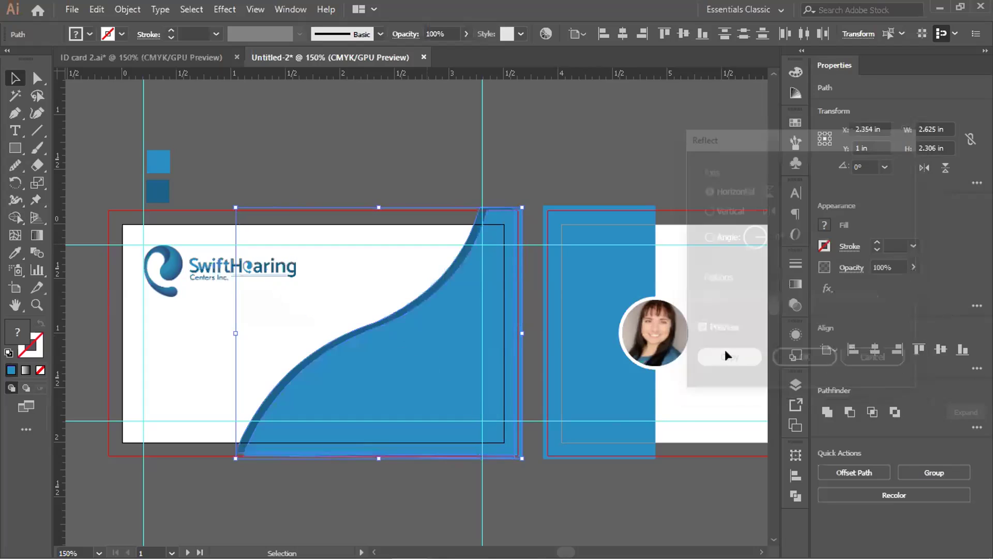
left_click(352, 386)
scroll(359, 409, "down", 3)
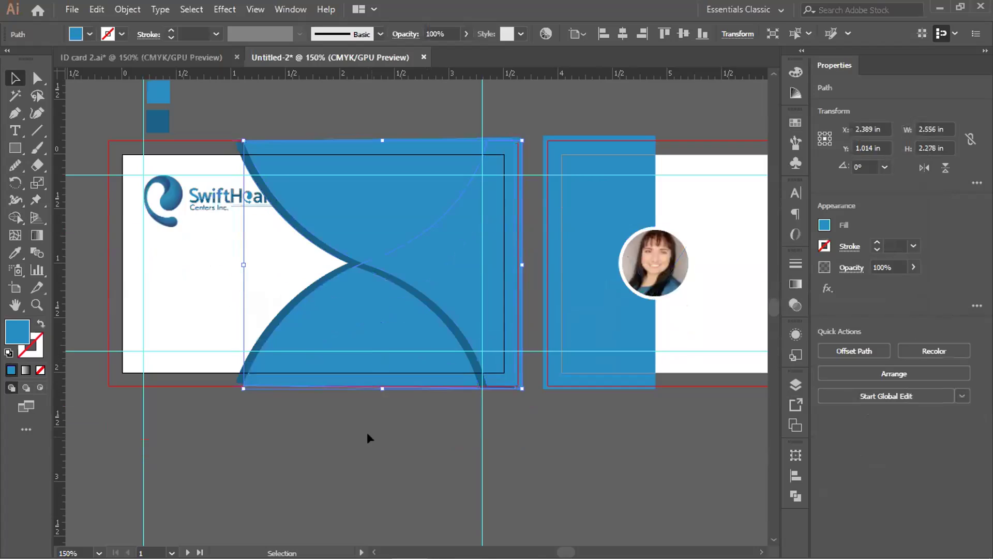
- Try moving the light and dark blue shapes that curve up from the card's lower-left area down below the front card
left_click(372, 332, "shift")
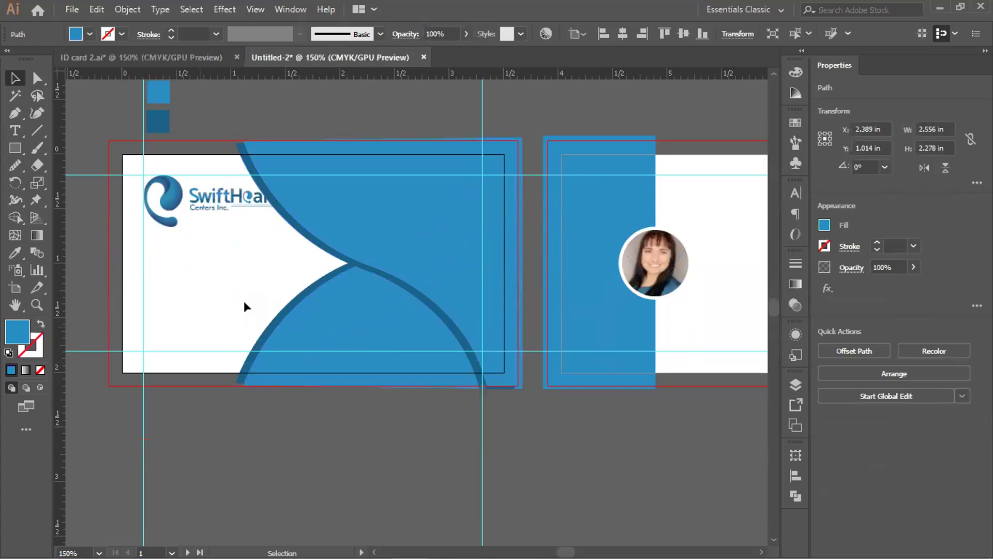
left_click_drag(344, 316, 313, 506)
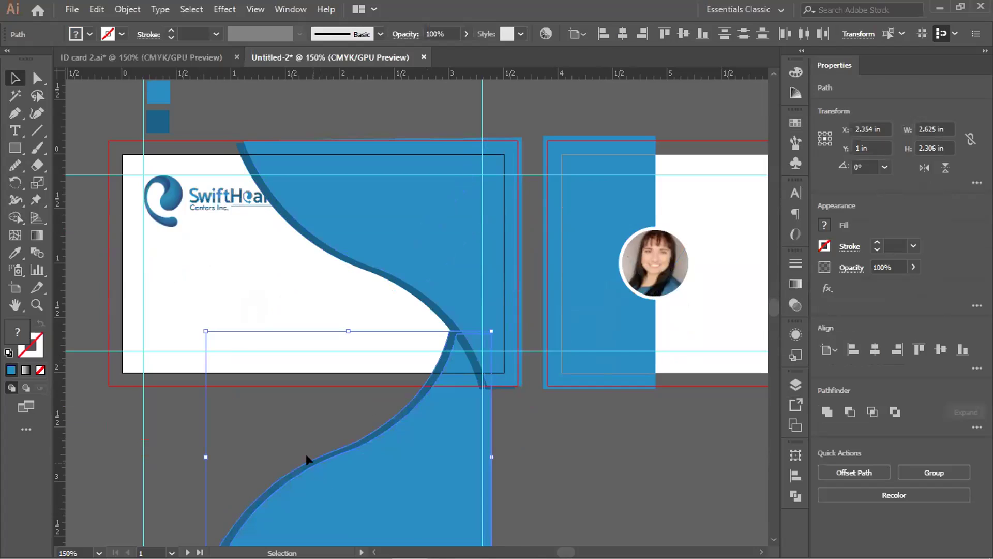
scroll(362, 445, "down", 1)
left_click_drag(396, 448, 386, 489)
left_click(563, 411)
scroll(492, 412, "down", 2)
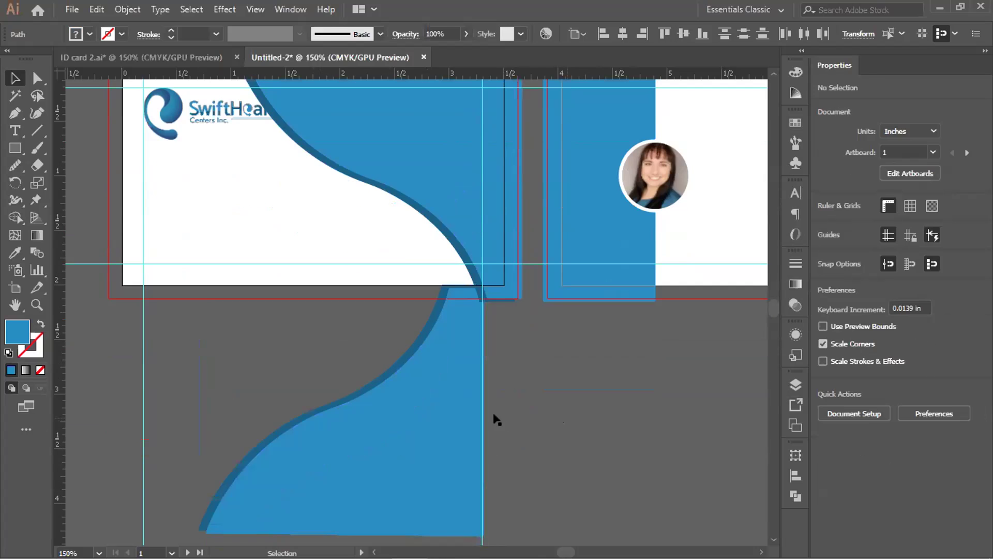
scroll(401, 265, "up", 2)
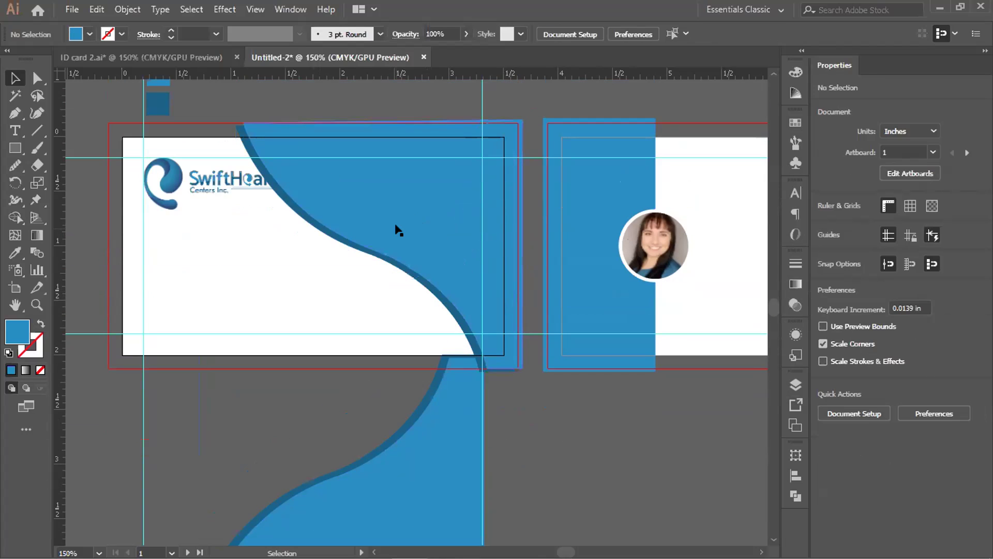
- Undo the move so both overlapping pairs of curved shapes sit on the front card again
key("a")
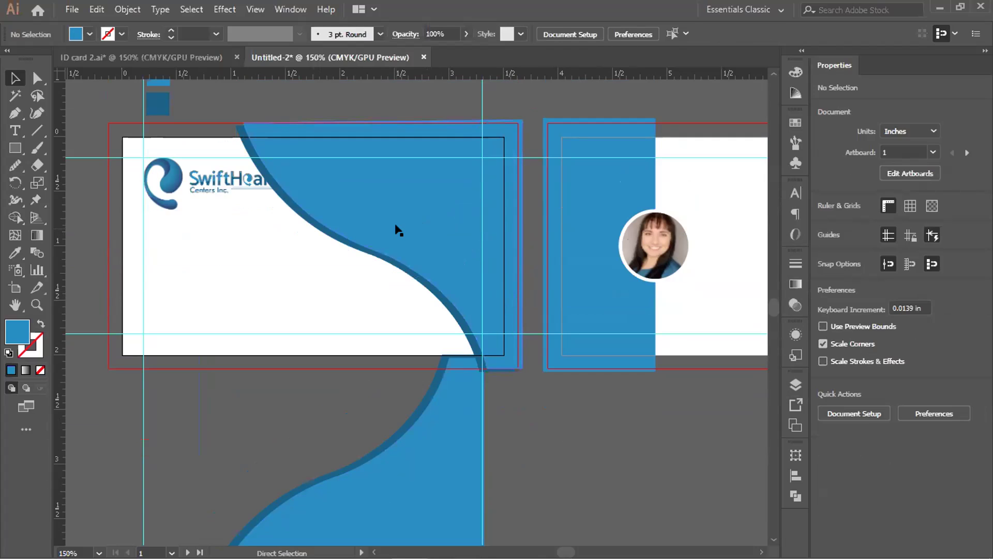
left_click(395, 228)
key("v")
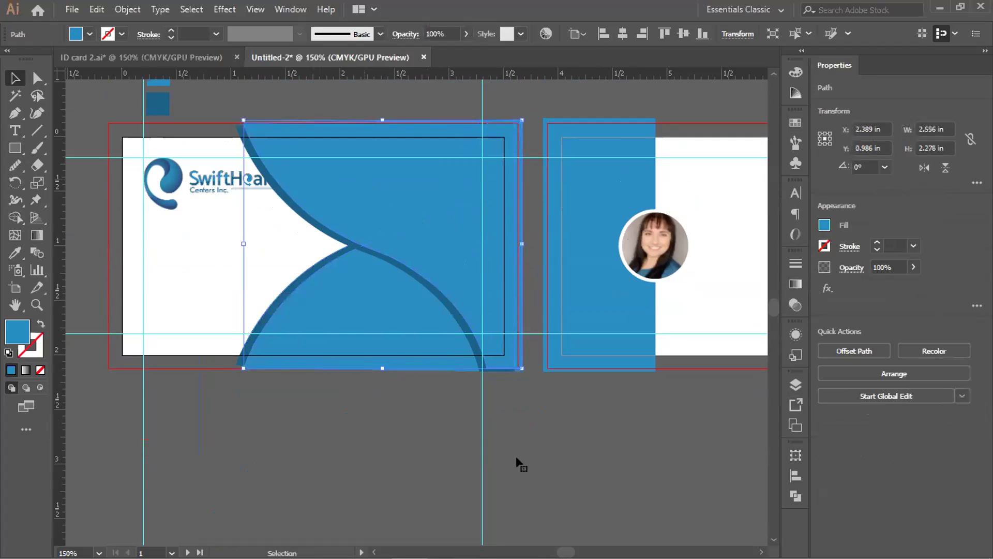
key("ctrl+z")
key("ctrl+shift+z")
- Select the blue pair covering the logo and move it off the front card to the empty area below
left_click(129, 268)
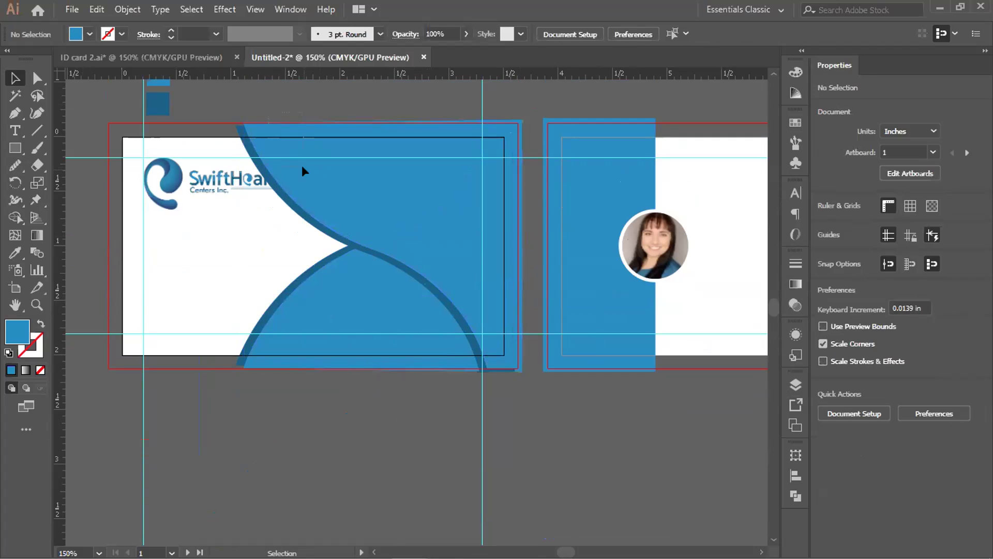
left_click(343, 173)
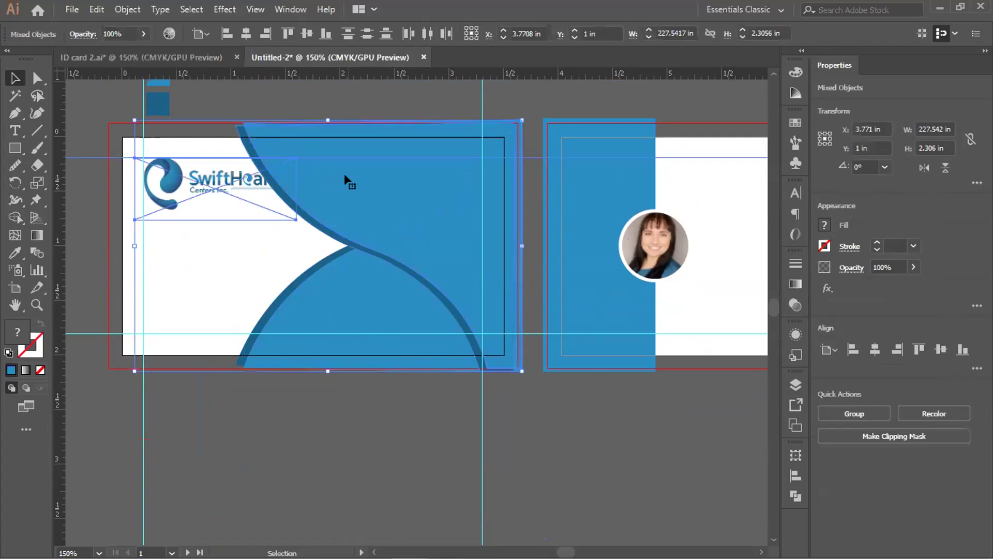
left_click(367, 119)
left_click_drag(420, 192, 587, 448)
left_click_drag(501, 399, 523, 435)
scroll(389, 308, "up", 1)
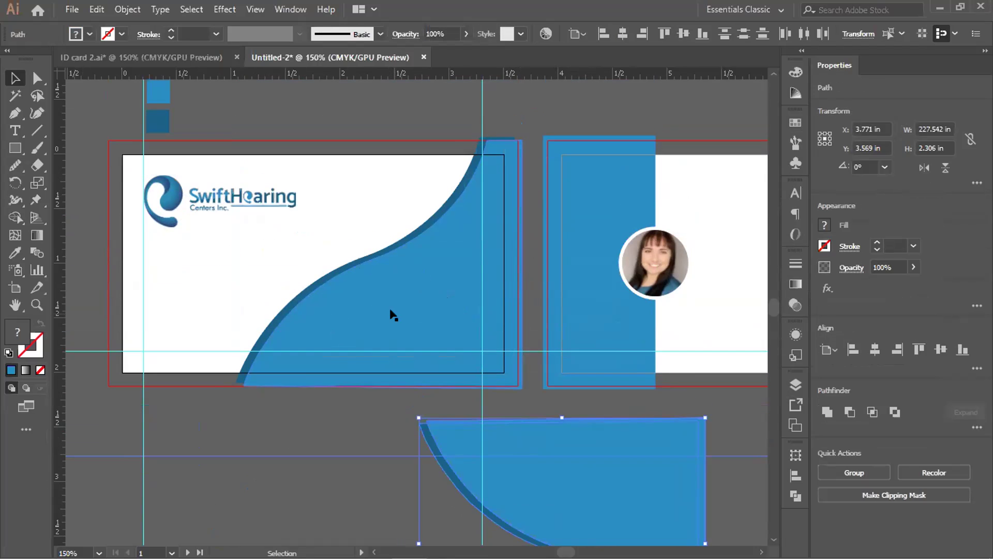
- Try stretching the front card's light blue shape rightward to a width of 3.361 in, and undo it
key("ctrl+plus")
key("ctrl+minus")
key("ctrl+minus")
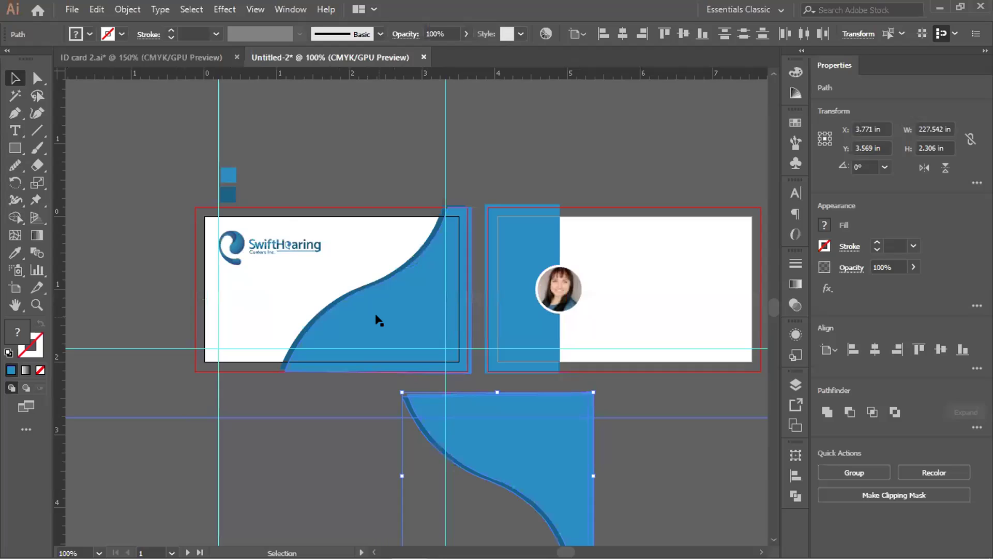
left_click(375, 313)
left_click_drag(467, 290, 525, 289)
key("ctrl")
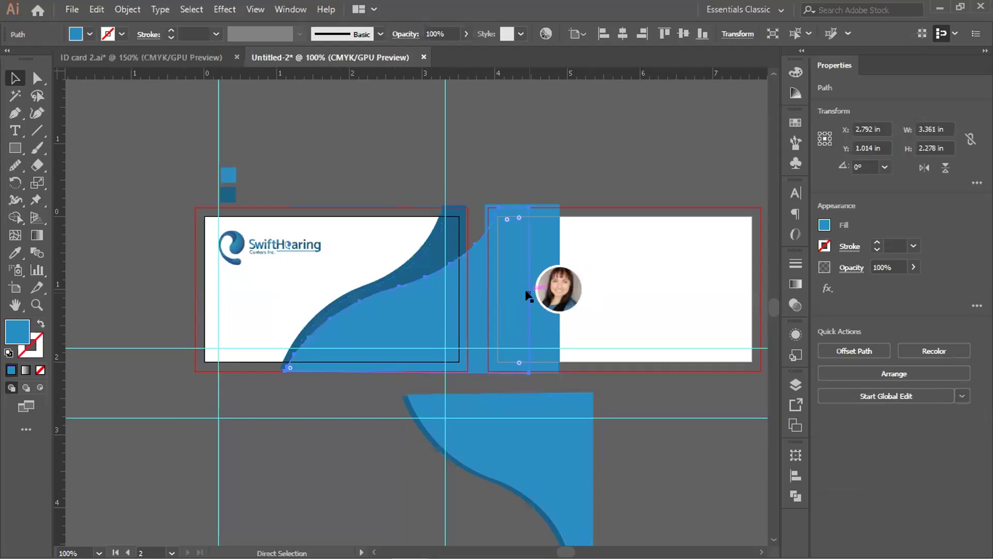
key("ctrl+z")
- Select the light and dark blue shapes on the front card, try widening both to 2.708 in, and undo it
left_click(467, 212)
scroll(477, 260, "up", 2)
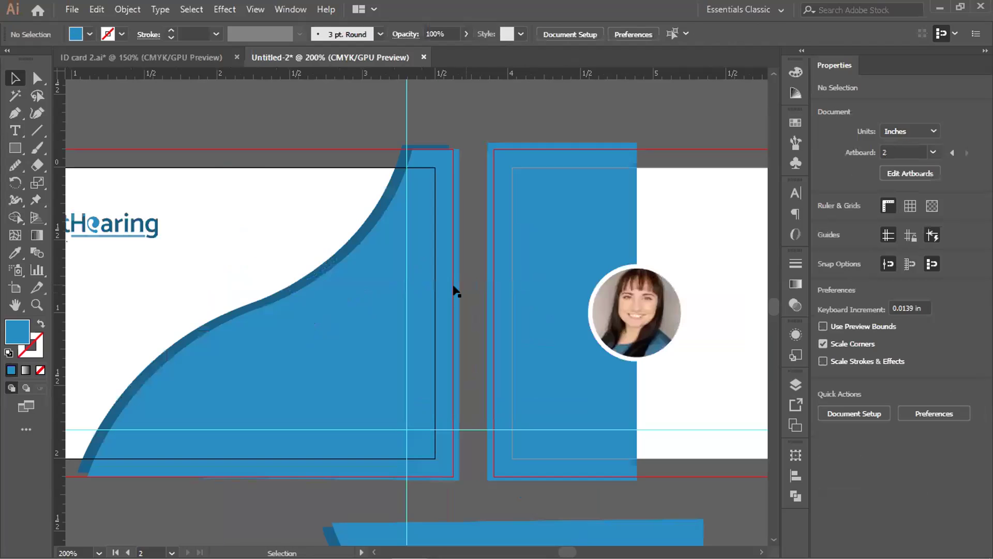
left_click(401, 279)
left_click_drag(459, 310, 468, 311)
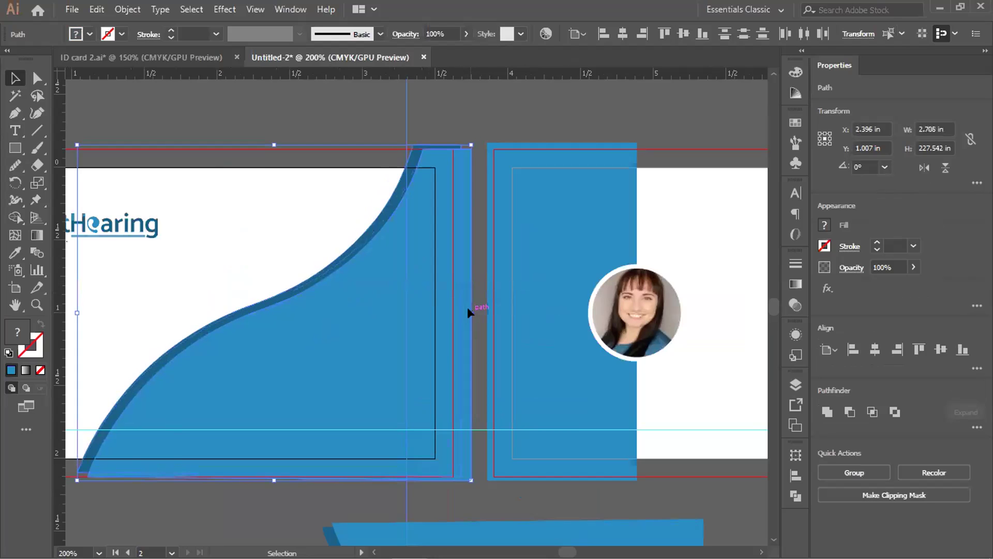
key("ctrl+z")
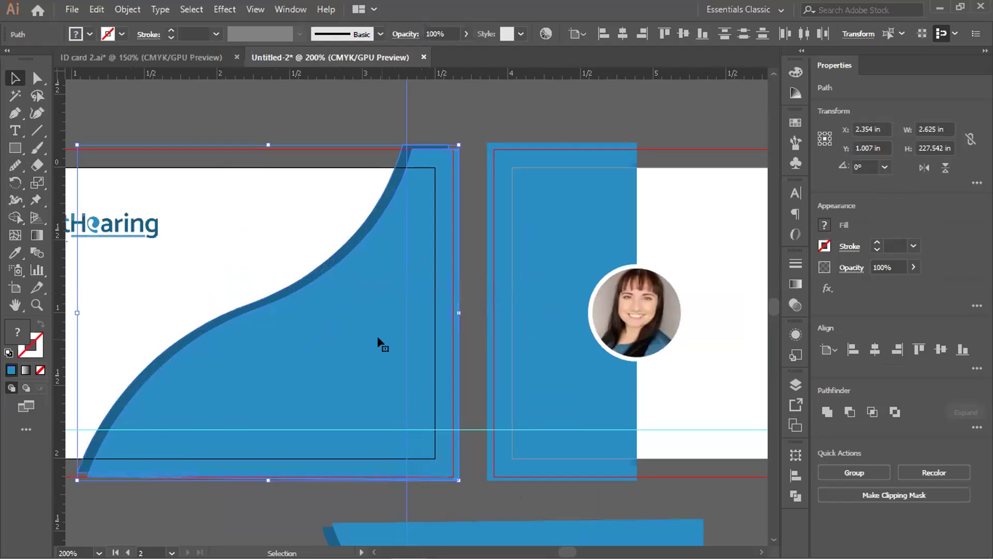
- Nudge the front card's light and dark blue shapes ten increments left to X 2.215 in and deselect them
key("Left")
key("Left")
key("Left")
key("Left")
key("Left")
key("Left")
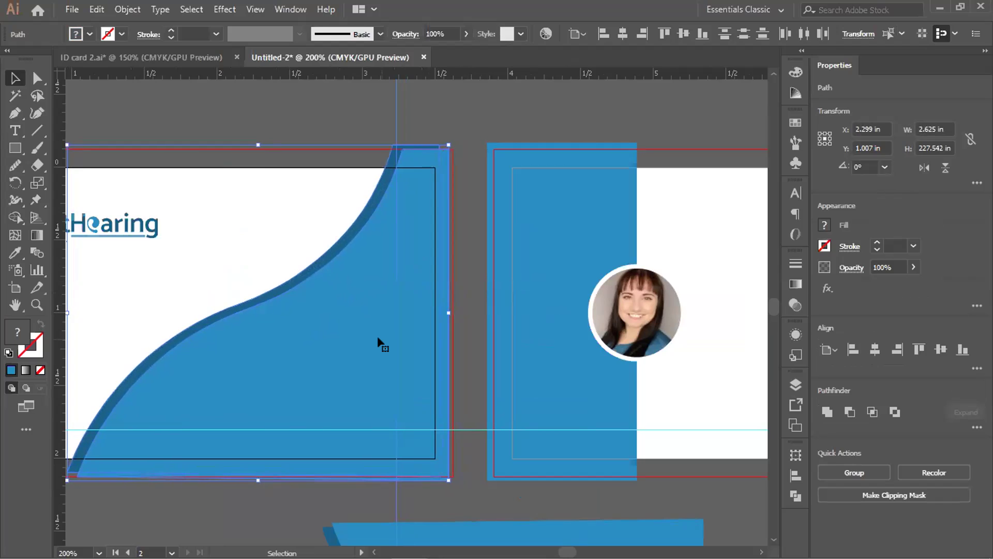
key("Left")
key("Left")
key("Left")
key("Left")
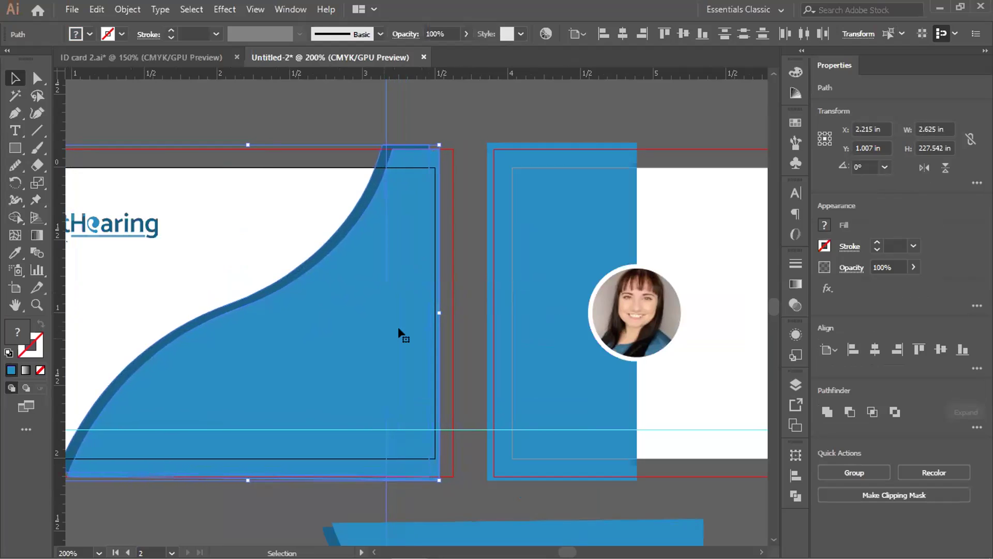
left_click(464, 302)
scroll(457, 302, "down", 1)
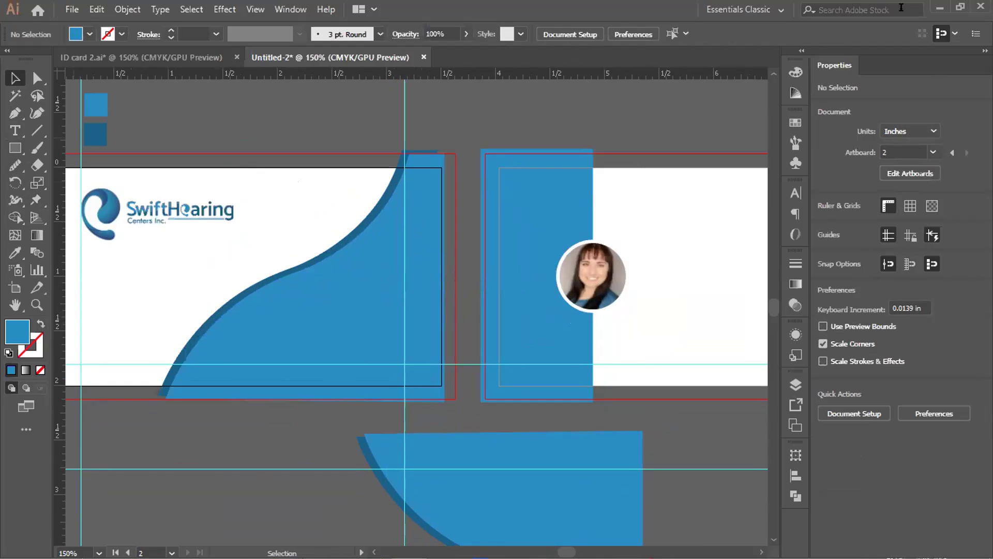
- Switch to the Freelancer contest page in Chrome and read the business card brief and its attached files
left_click(938, 8)
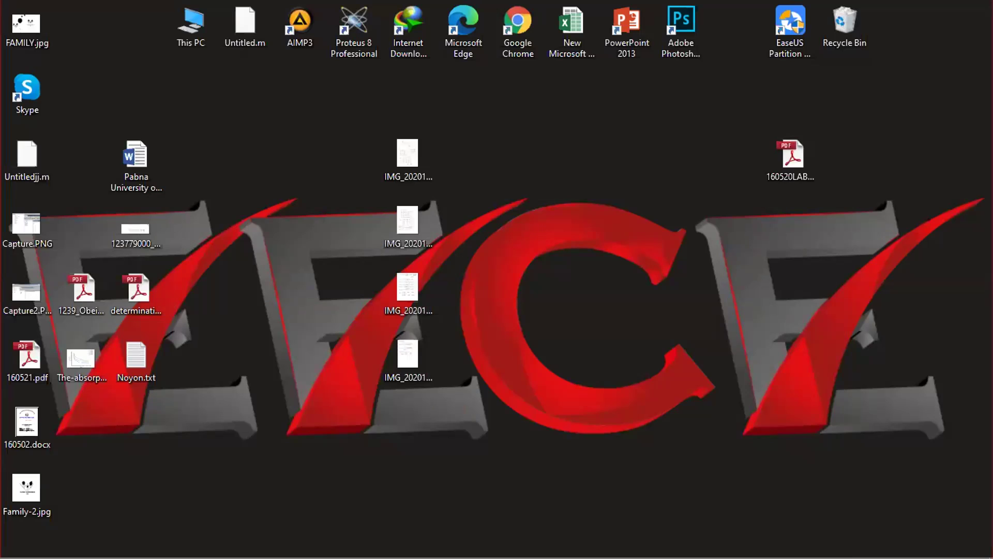
mouse_move(374, 544)
left_click(364, 520)
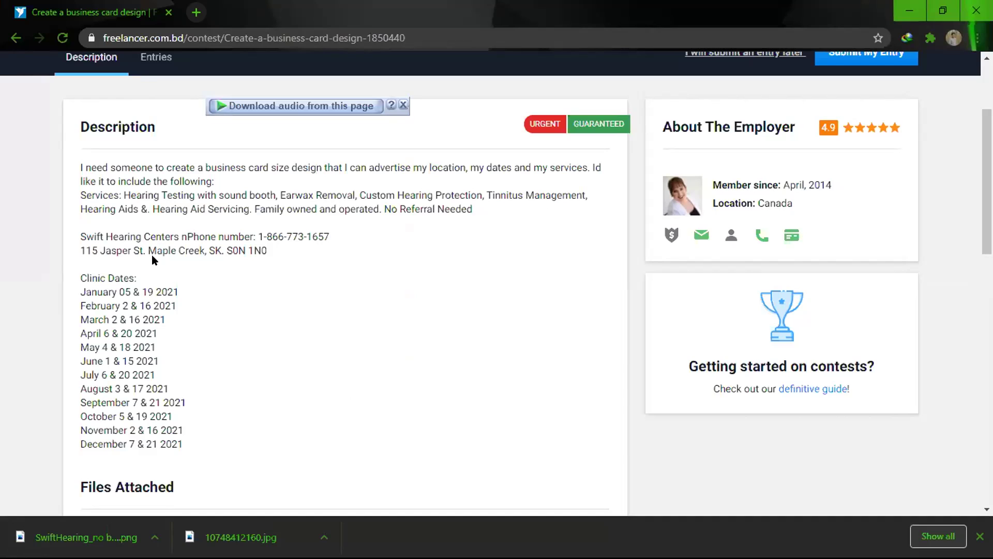
scroll(200, 307, "down", 1)
scroll(200, 307, "up", 1)
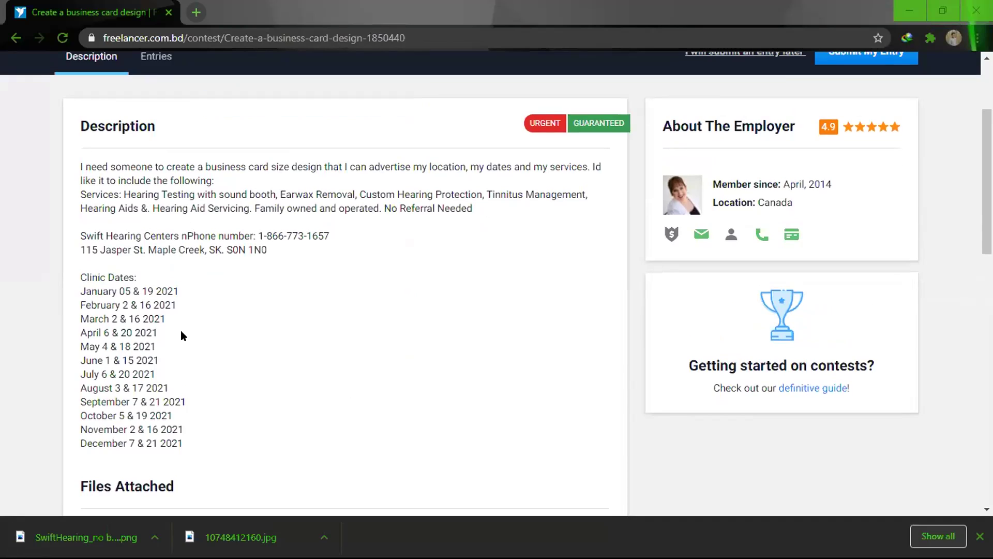
scroll(185, 336, "down", 4)
scroll(185, 336, "up", 6)
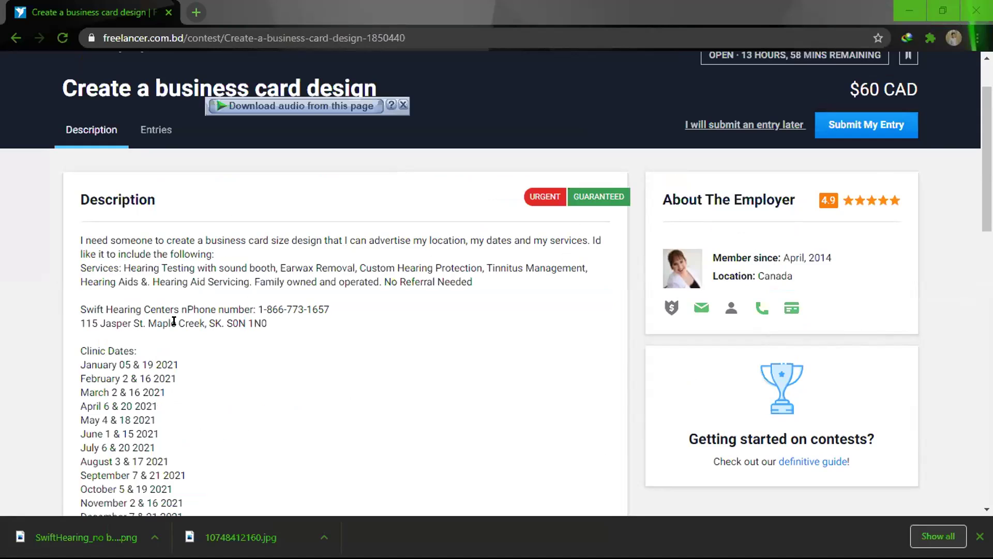
scroll(233, 355, "down", 4)
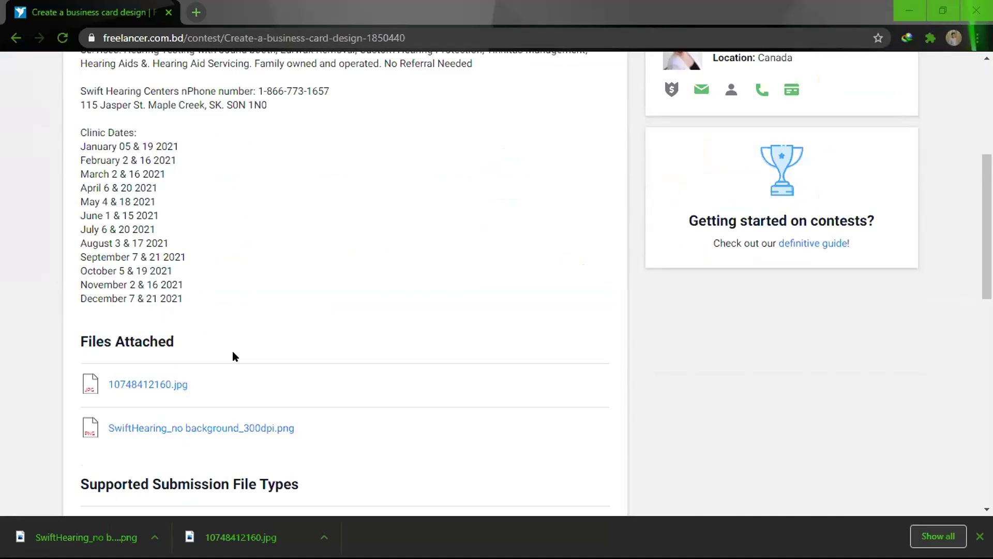
scroll(232, 355, "up", 6)
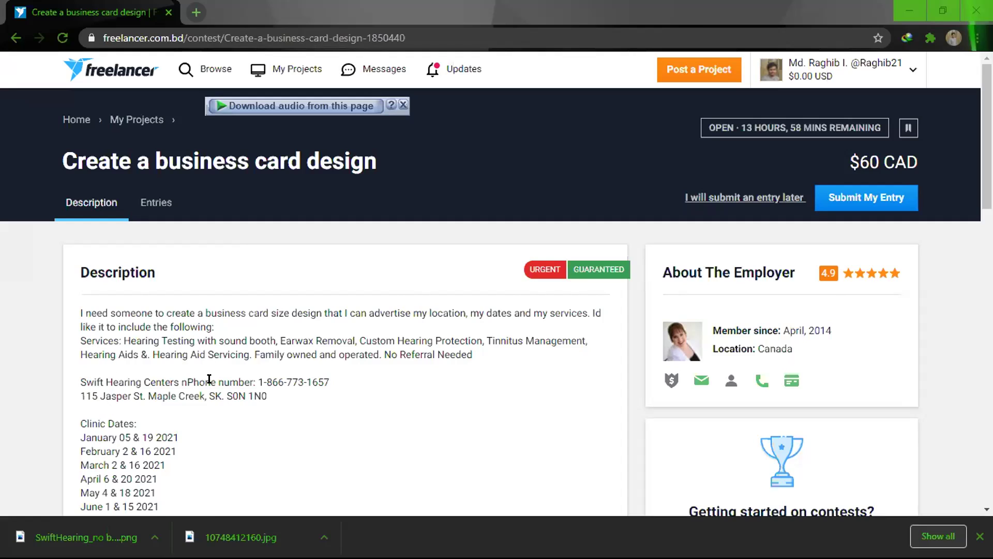
- Review the brief's required services, contact details and clinic dates once more
scroll(124, 406, "down", 1)
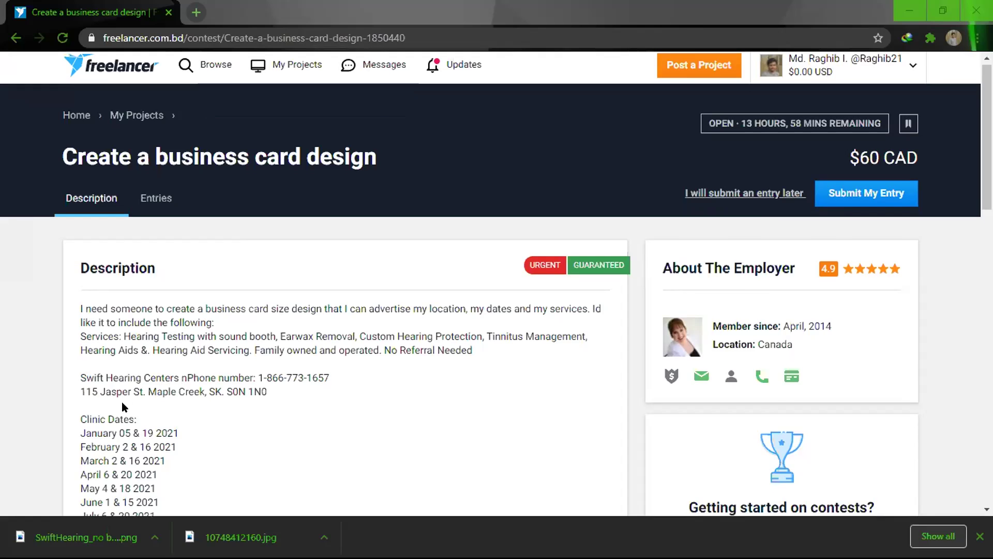
scroll(122, 402, "down", 1)
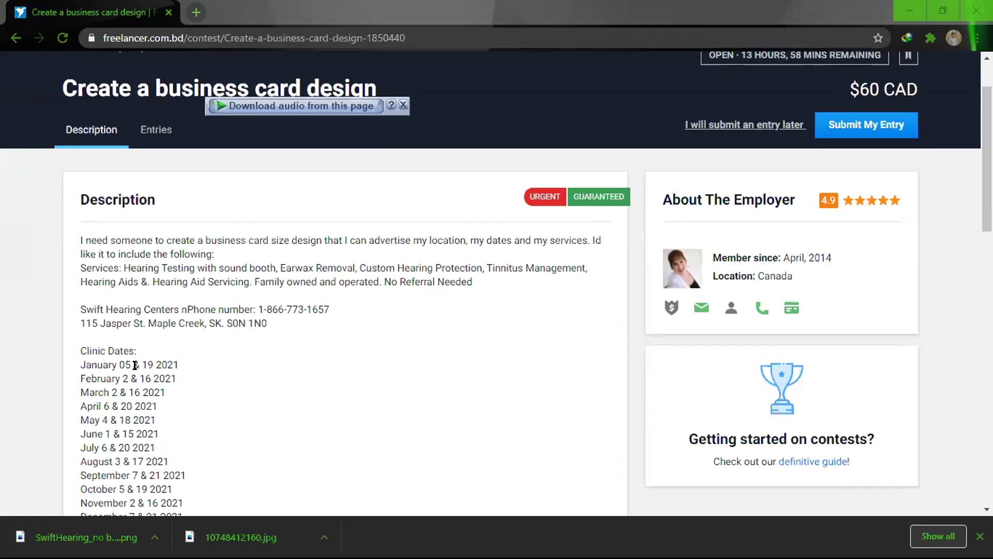
scroll(135, 367, "down", 1)
scroll(142, 377, "down", 2)
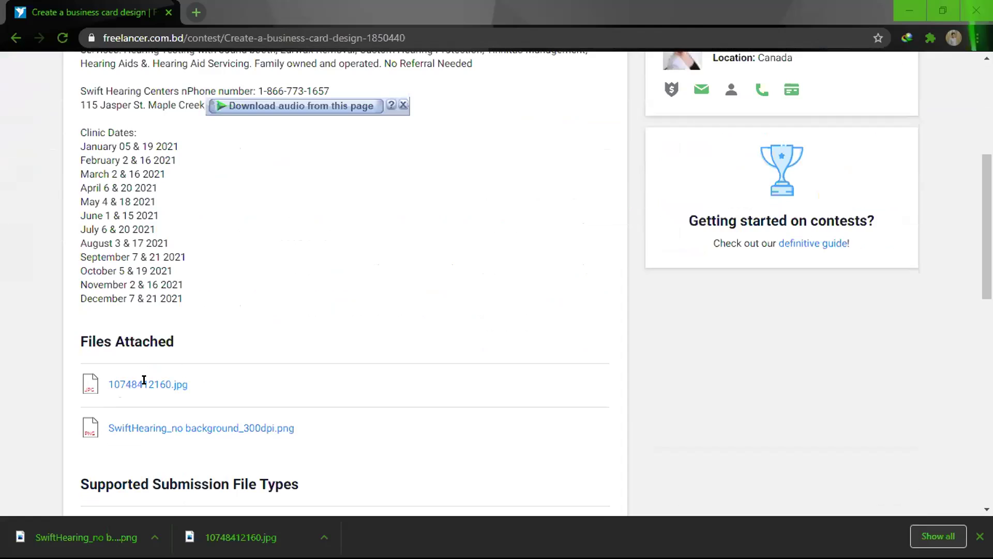
scroll(144, 380, "up", 2)
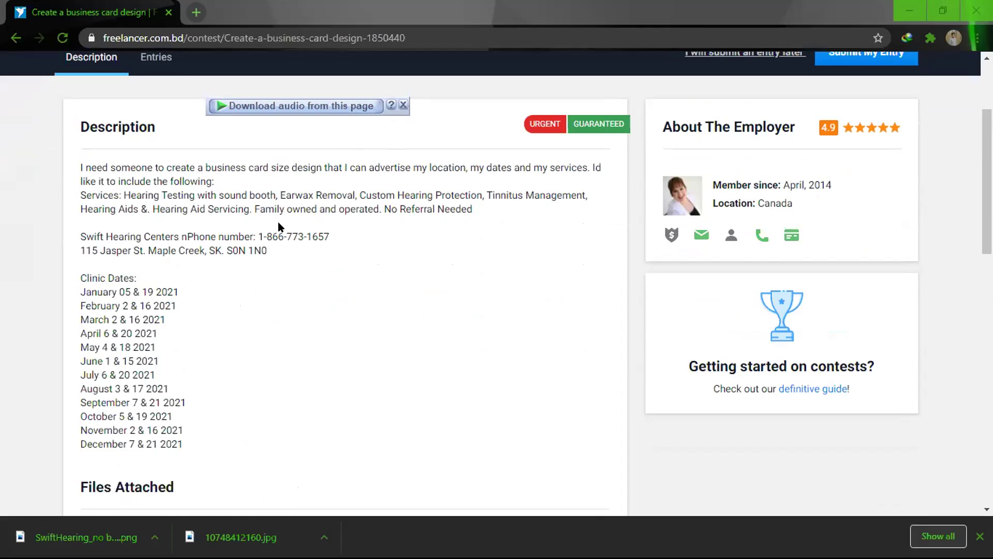
scroll(277, 221, "up", 1)
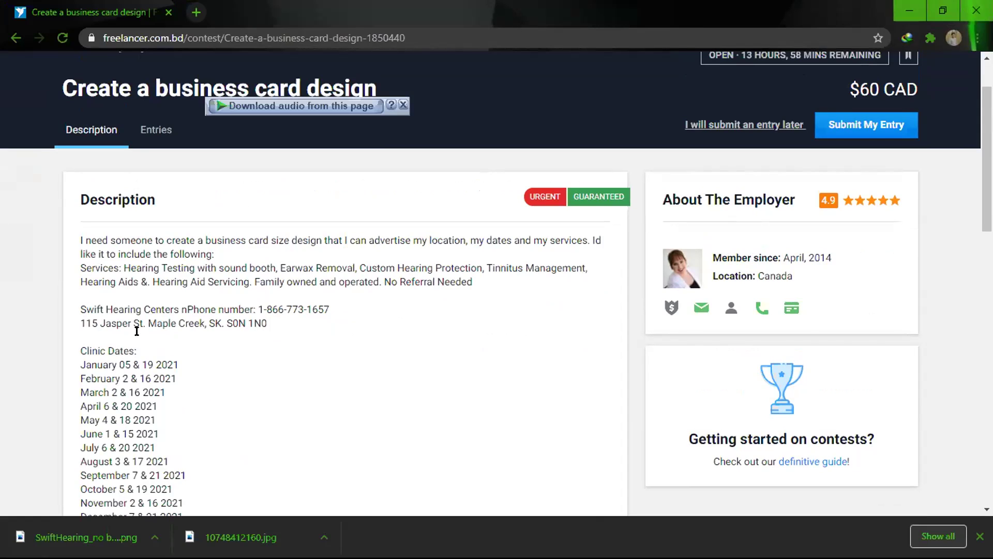
scroll(114, 371, "down", 1)
scroll(204, 229, "up", 1)
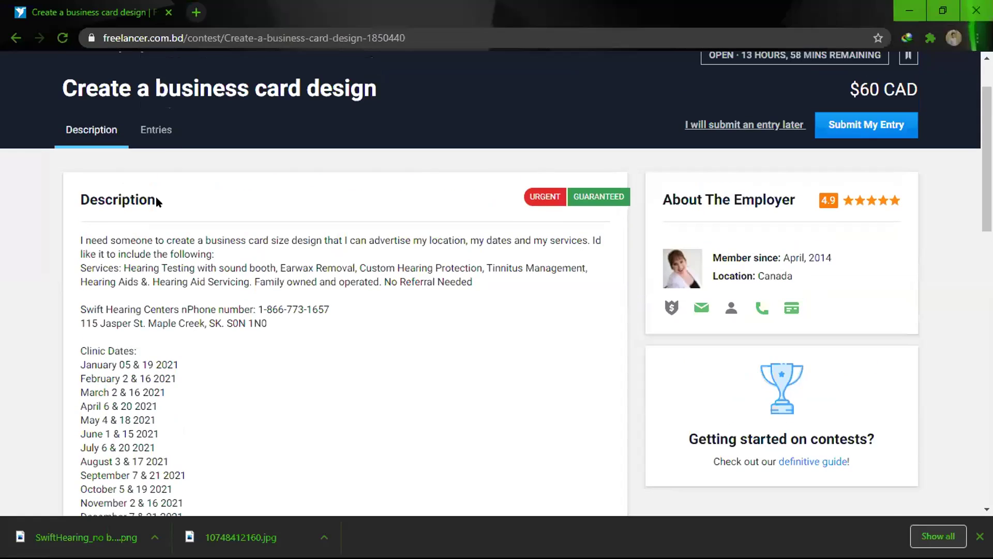
- Browse the contest's submitted entries for business card layout ideas
left_click(155, 131)
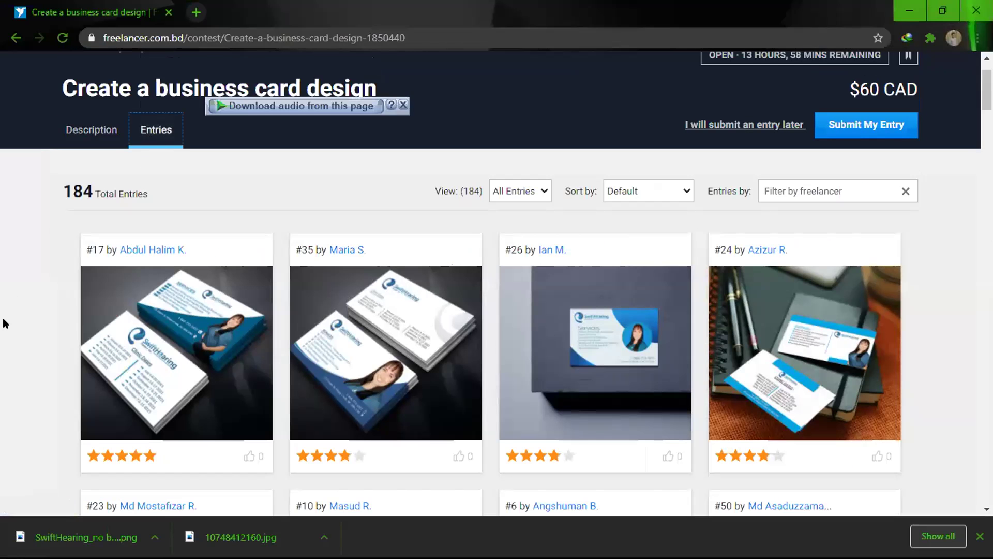
scroll(12, 249, "down", 2)
scroll(12, 243, "down", 3)
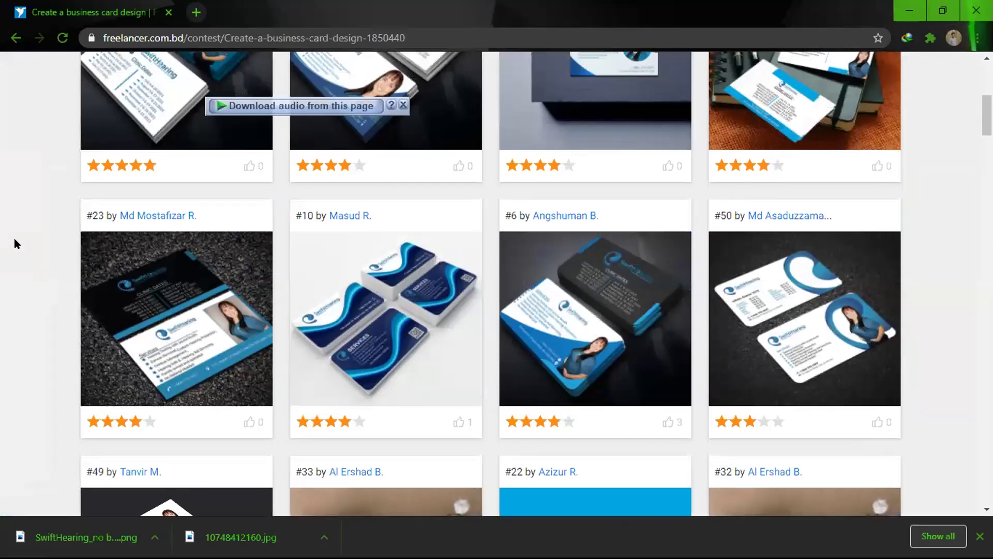
scroll(15, 243, "up", 3)
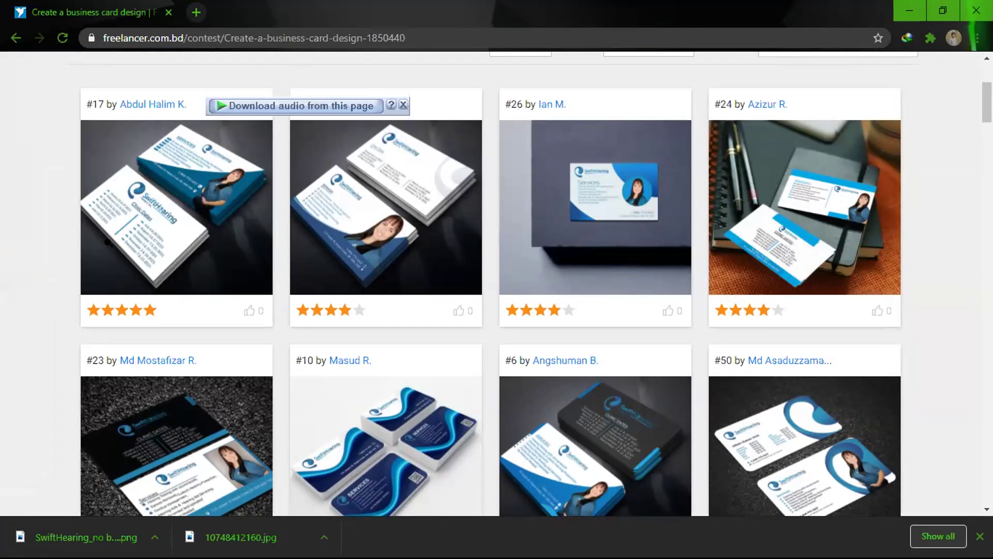
- Open entry #17 and compare its card design with entry #35
left_click(154, 206)
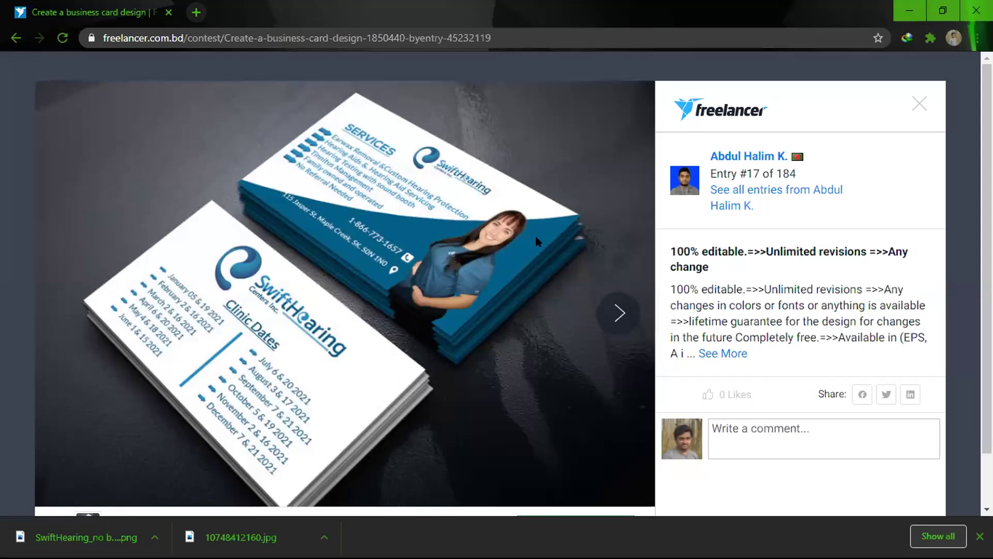
left_click(622, 321)
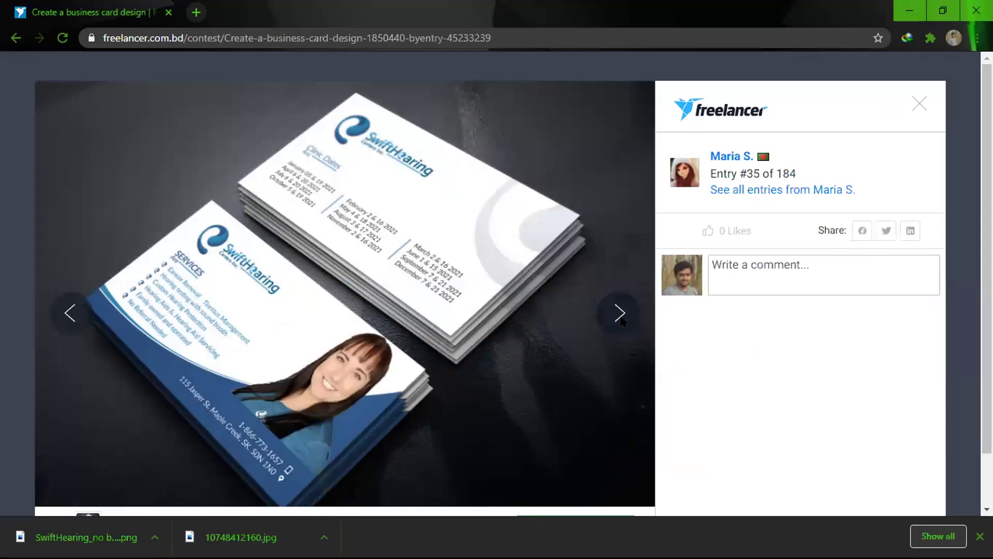
left_click(71, 310)
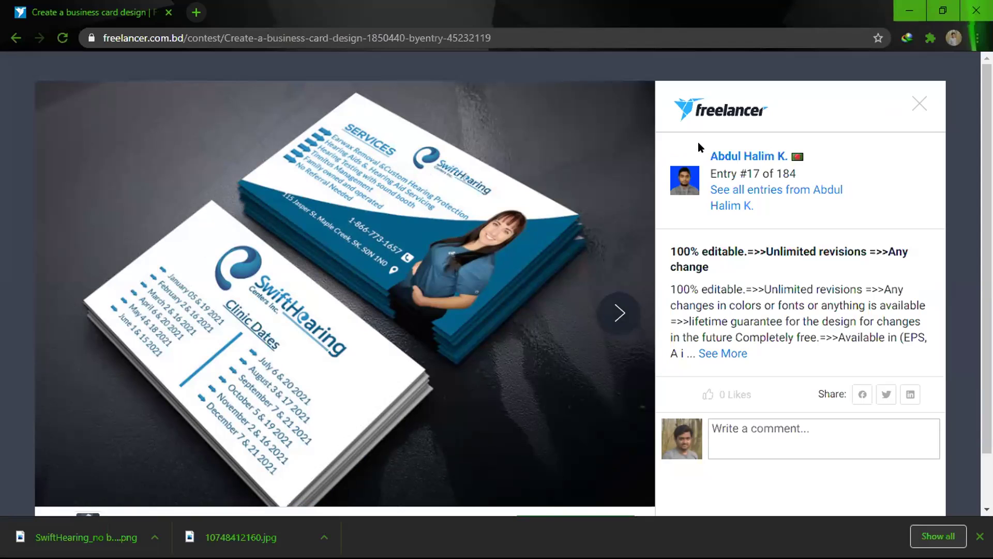
- Close entry #17, view entry #50's two card sides, and browse more contest entries for layout ideas
left_click(918, 105)
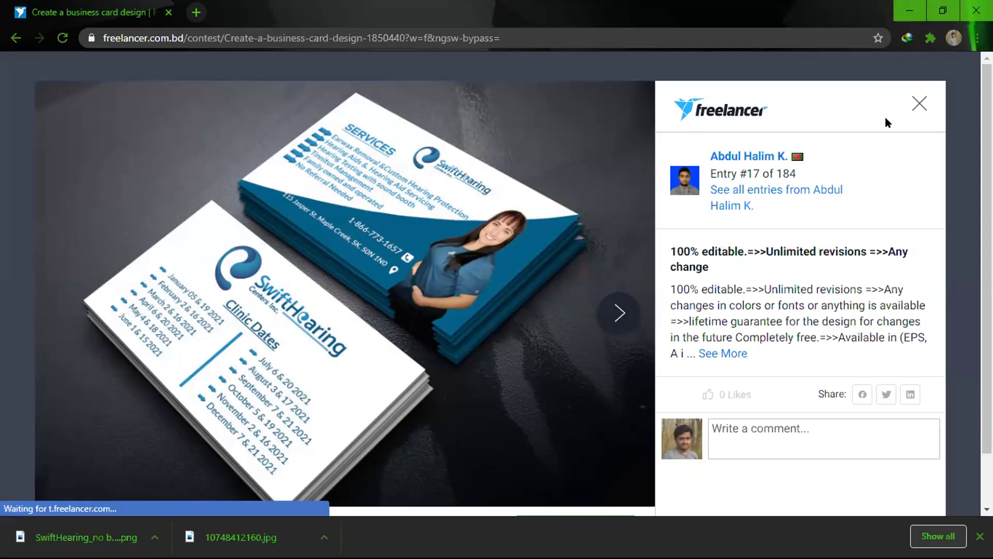
scroll(450, 298, "down", 3)
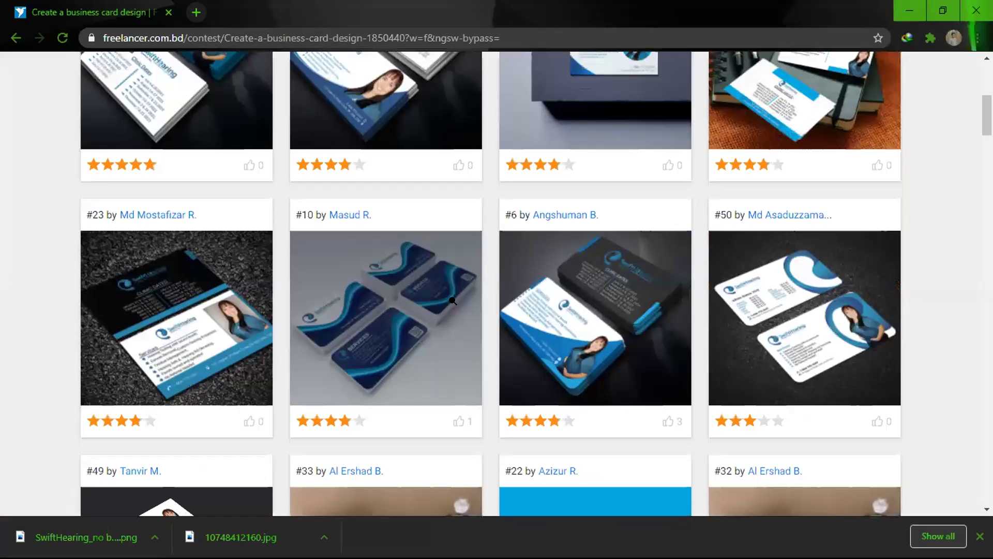
scroll(453, 300, "down", 3)
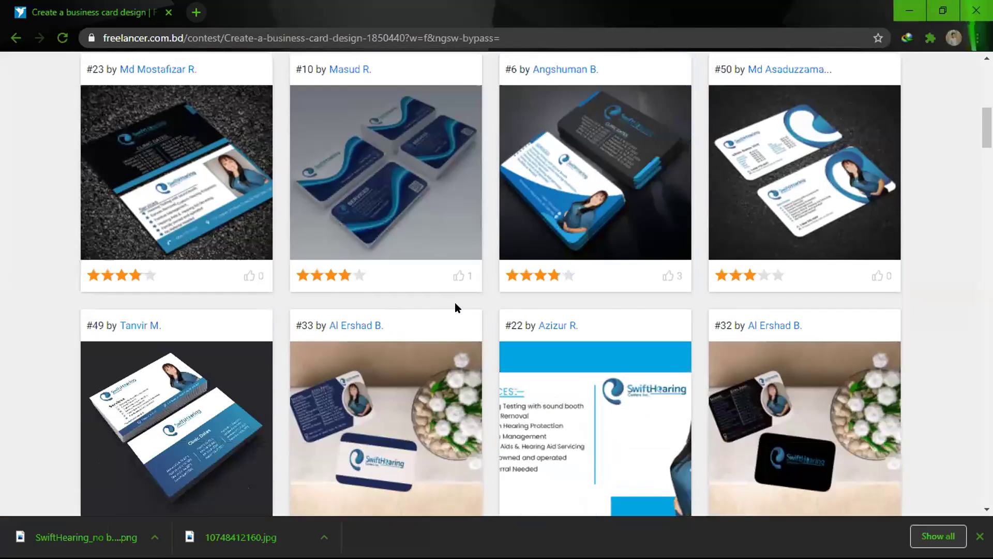
scroll(455, 302, "up", 4)
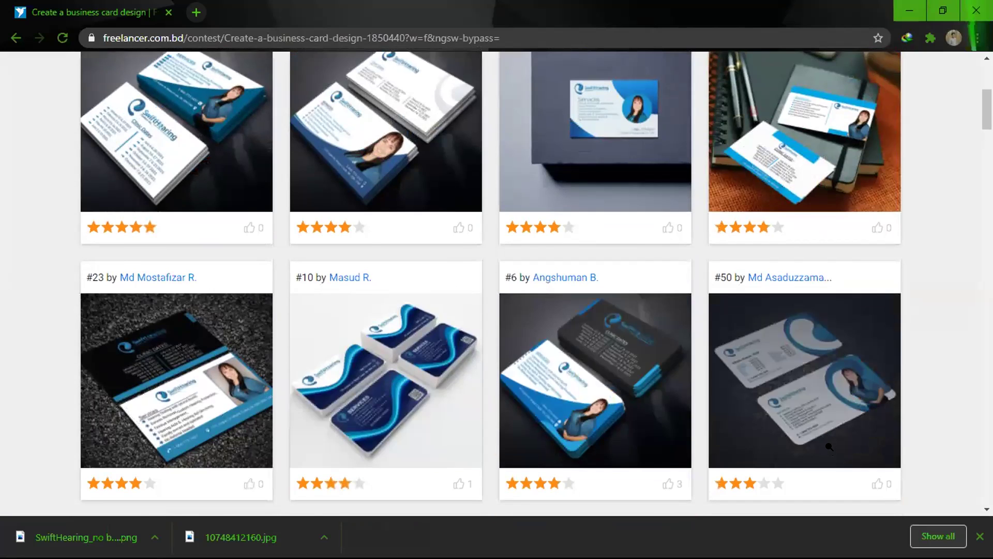
scroll(829, 446, "down", 4)
left_click(879, 161)
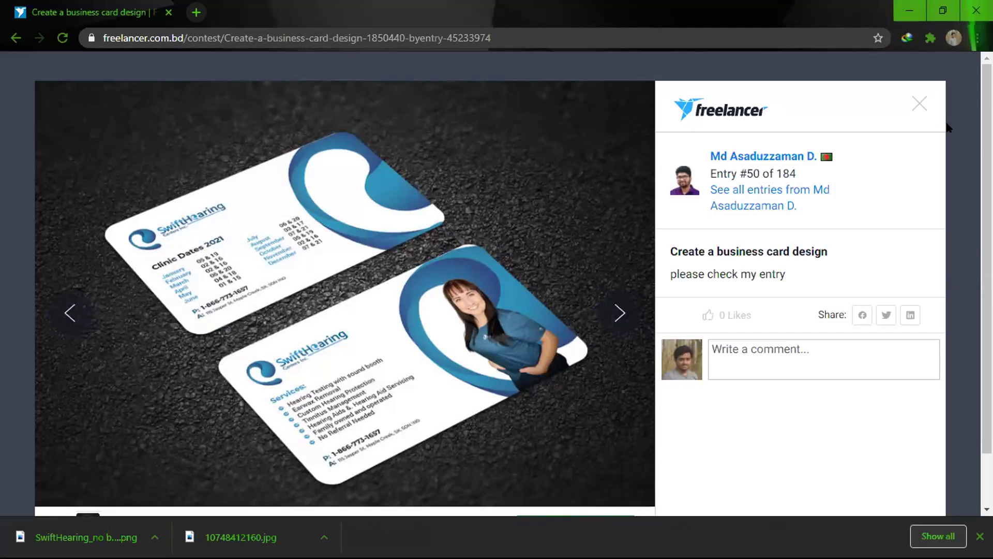
left_click(919, 104)
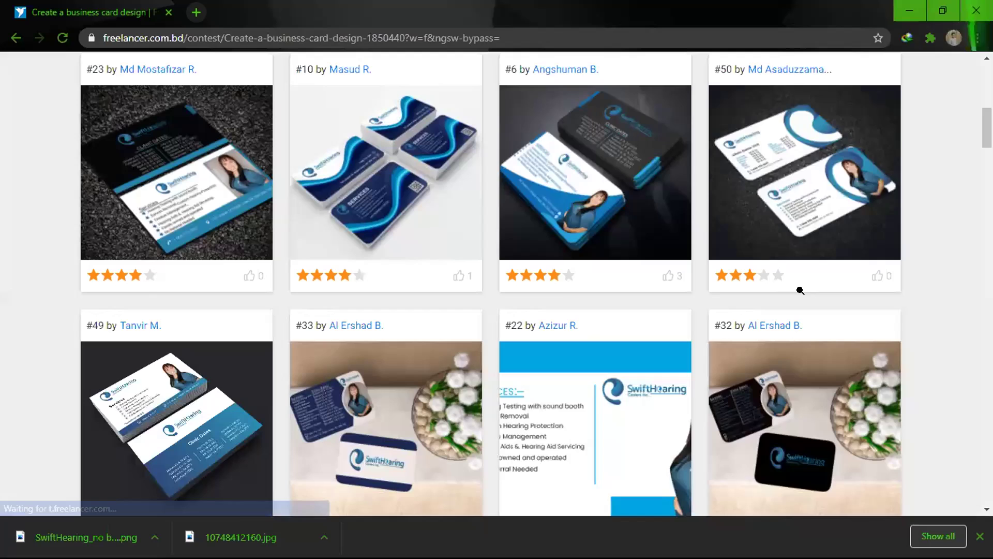
scroll(800, 290, "down", 8)
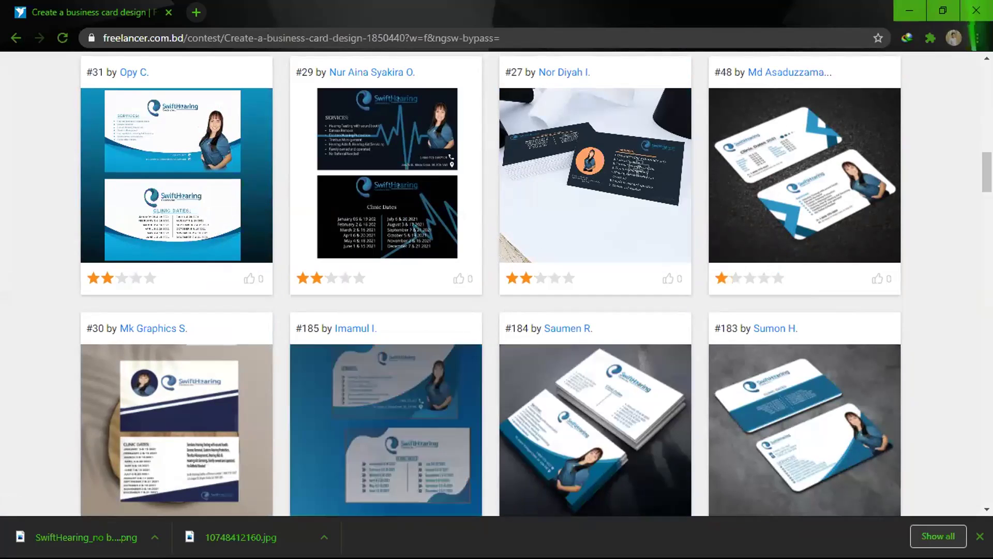
- Switch back to the business card document in Illustrator, with the front side in view
left_click(909, 11)
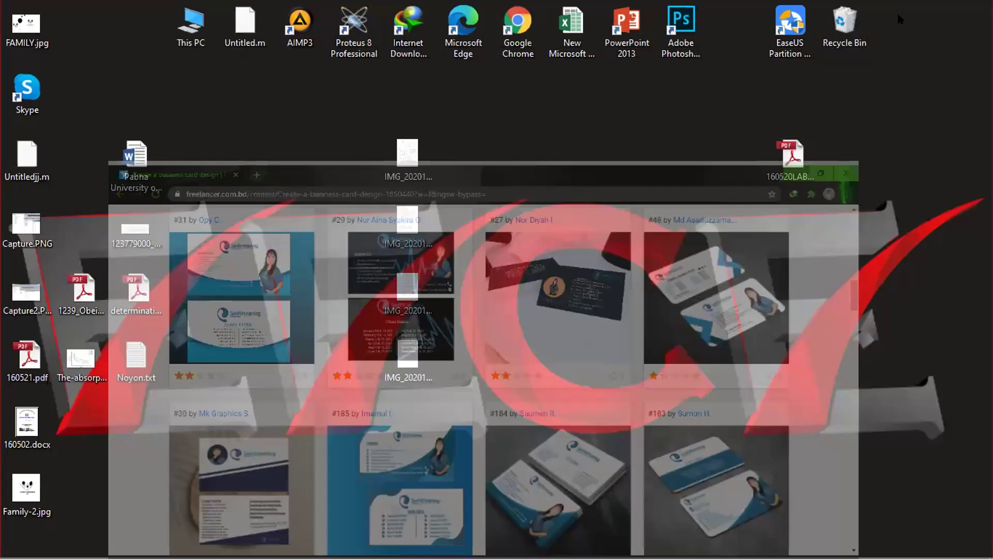
right_click(523, 210)
left_click(562, 273)
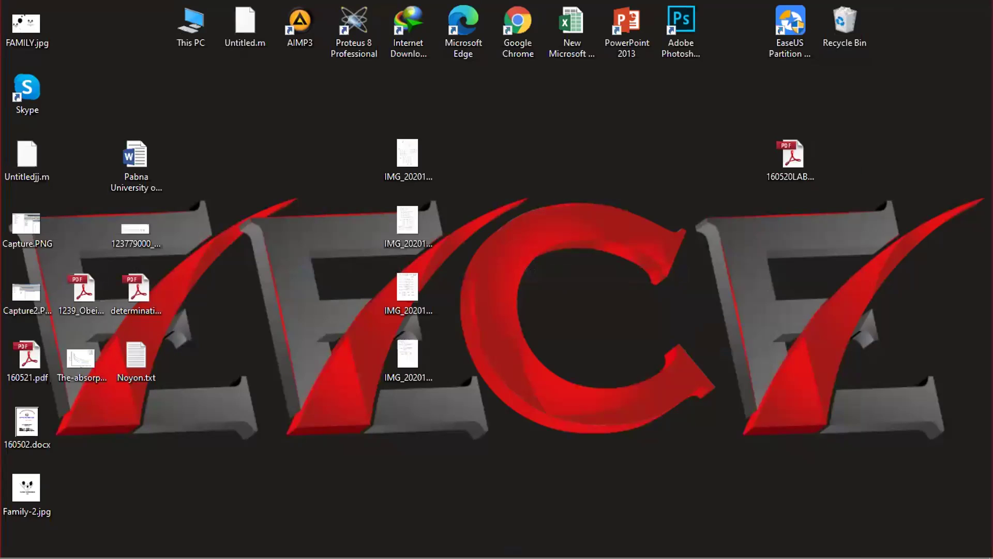
mouse_move(409, 544)
left_click(412, 435)
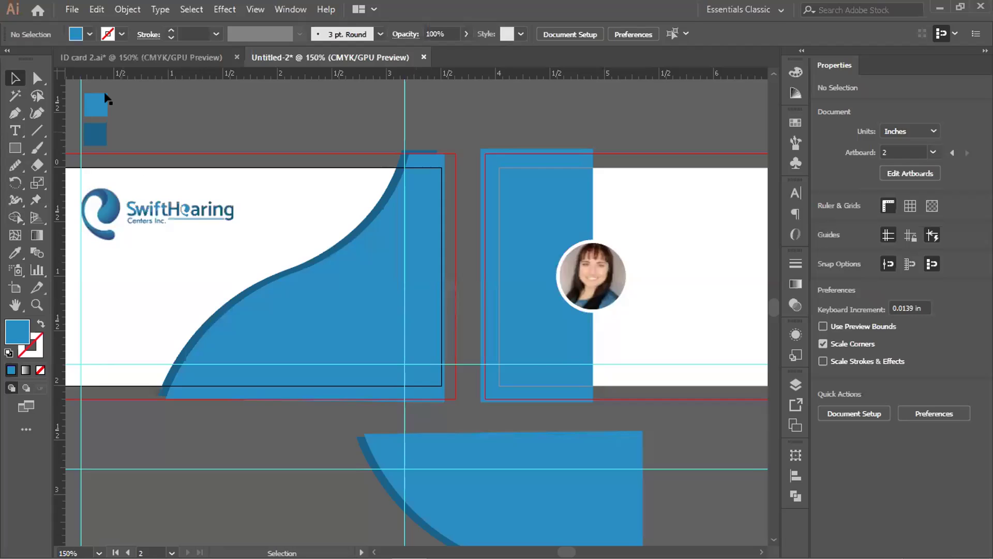
scroll(373, 397, "down", 2)
scroll(380, 396, "up", 2)
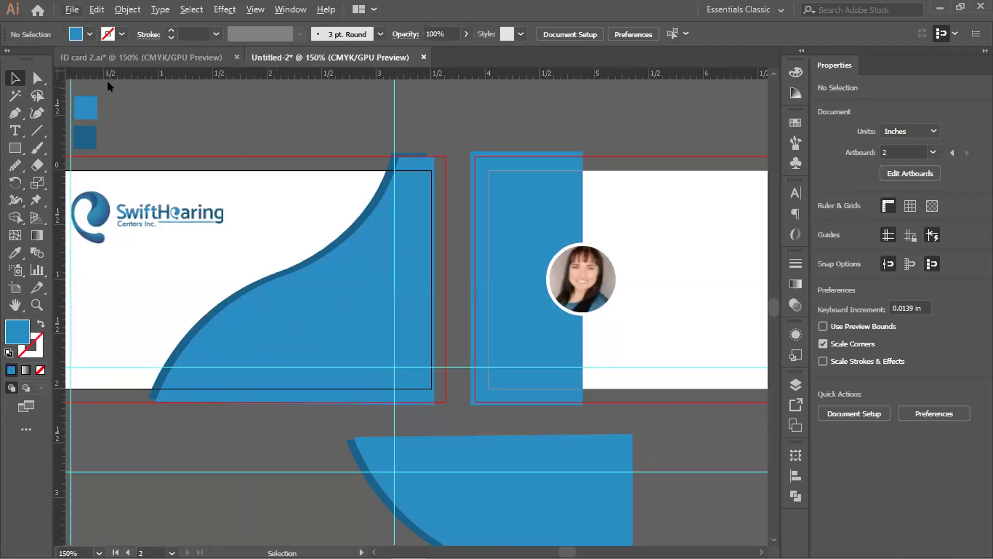
scroll(176, 157, "left", 3)
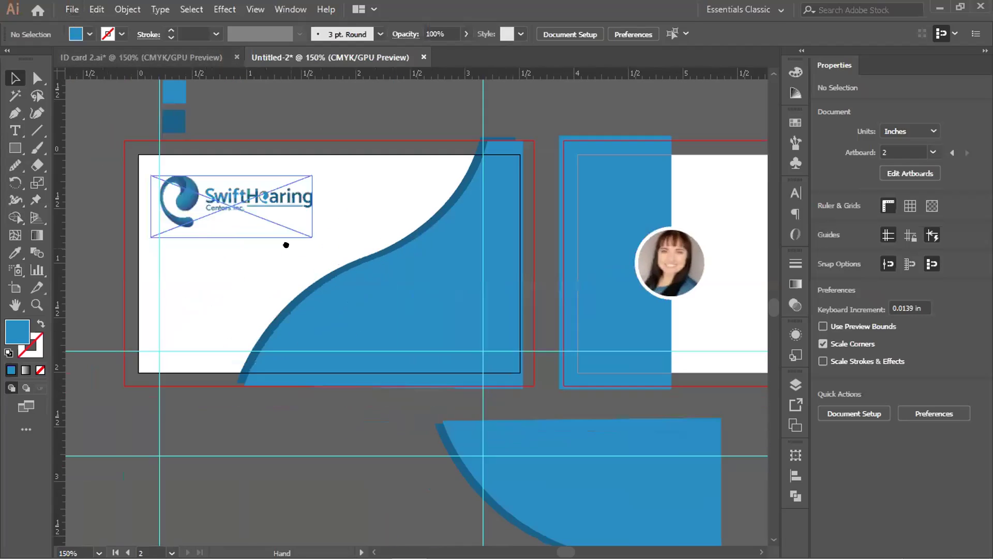
- Group the light and dark blue curved shapes on the card front and move the group slightly right, over the bleed edge
left_click(376, 299)
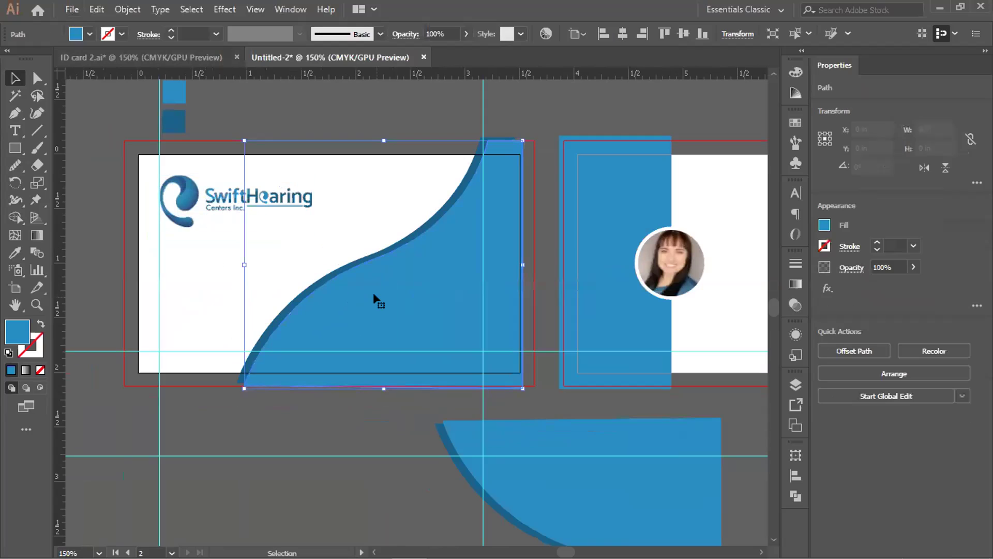
left_click(377, 116)
left_click(458, 239)
right_click(458, 240)
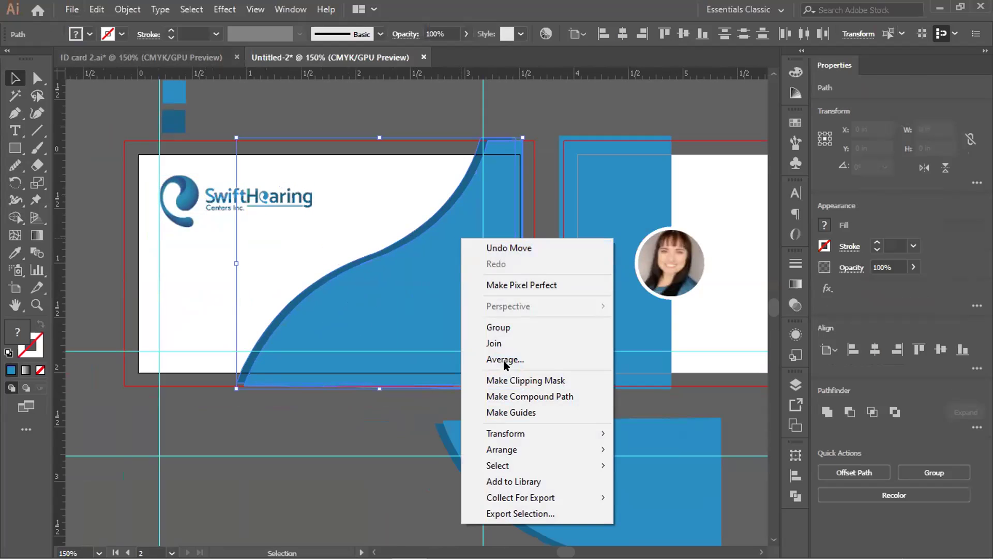
left_click(499, 327)
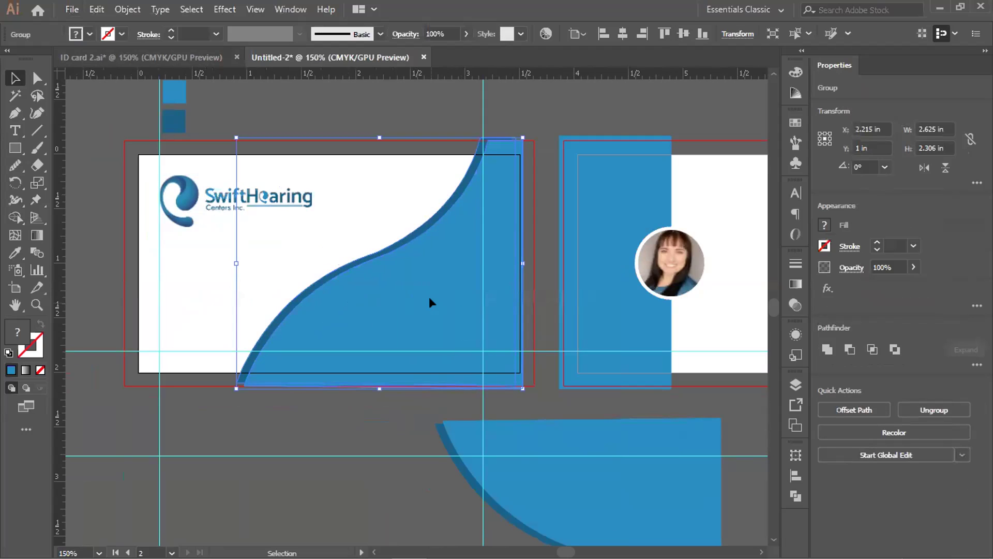
left_click_drag(432, 303, 448, 297)
left_click(333, 122)
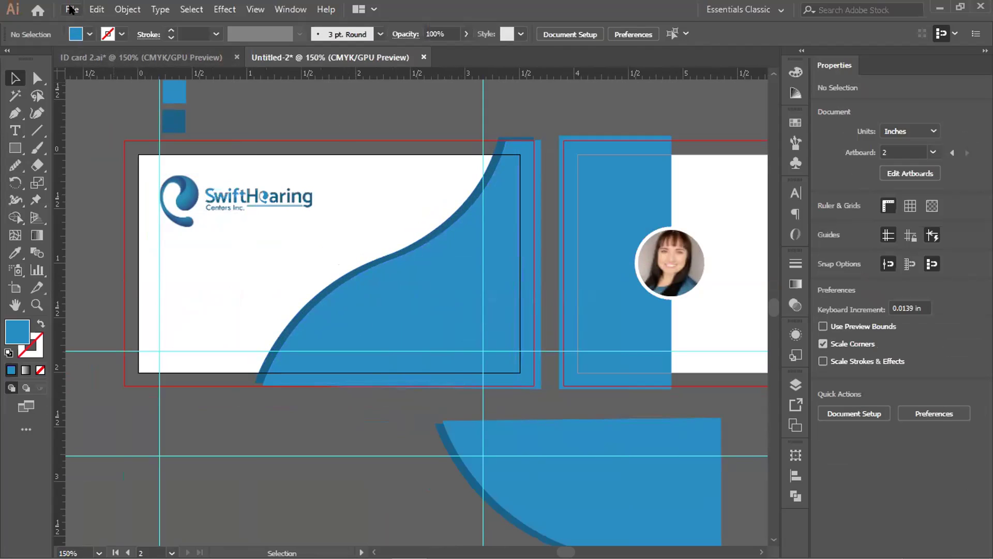
- Add a text heading reading "Services:" below the SwiftHearing logo on the card front
left_click(15, 131)
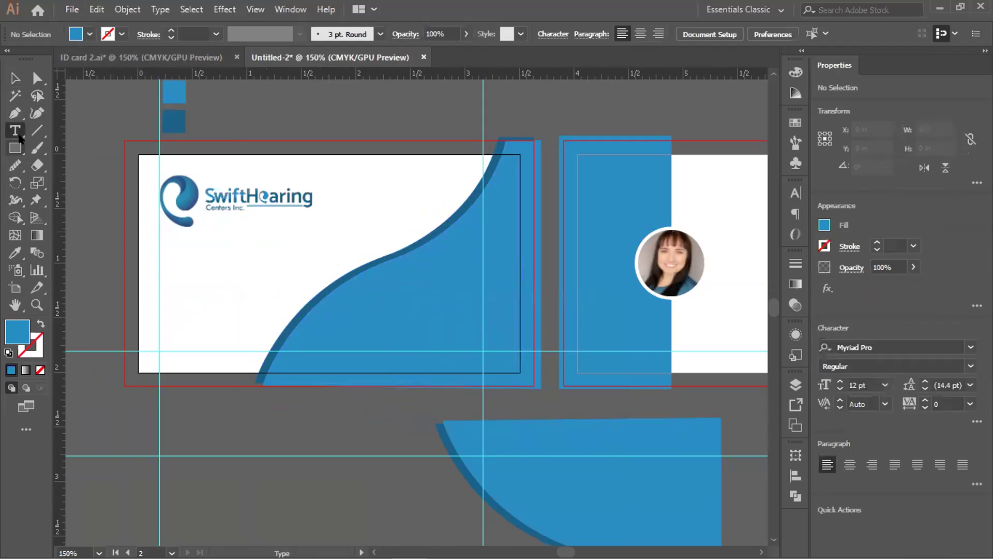
left_click(165, 246)
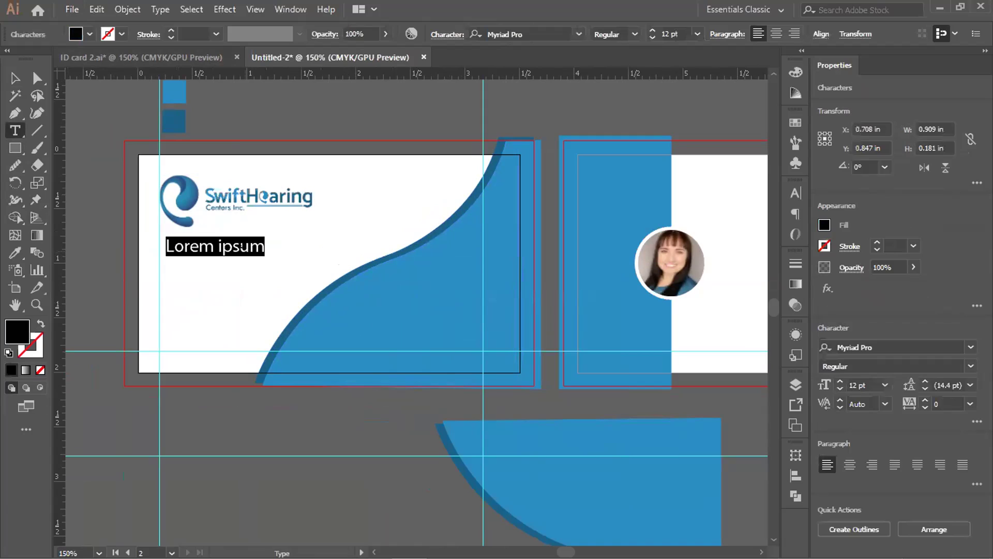
type("Services")
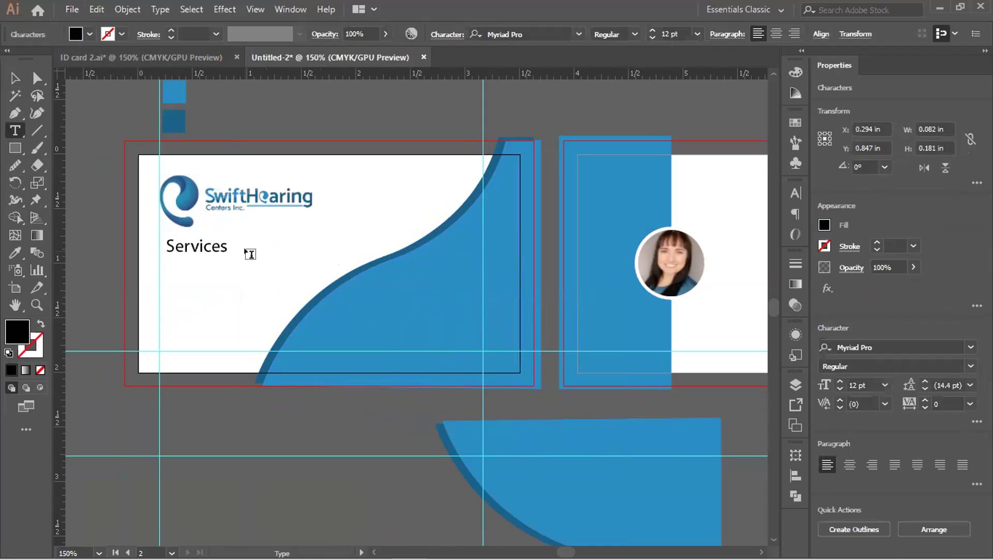
type(":")
- Set the "Services:" heading in Franklin Gothic Demi at 11 pt
left_click_drag(228, 244, 161, 249)
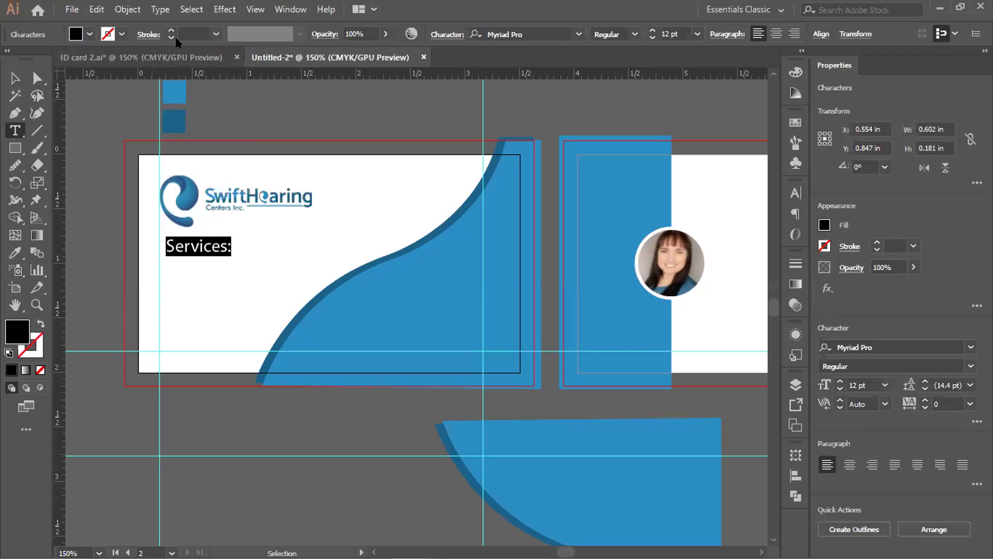
left_click(569, 33)
left_click(579, 33)
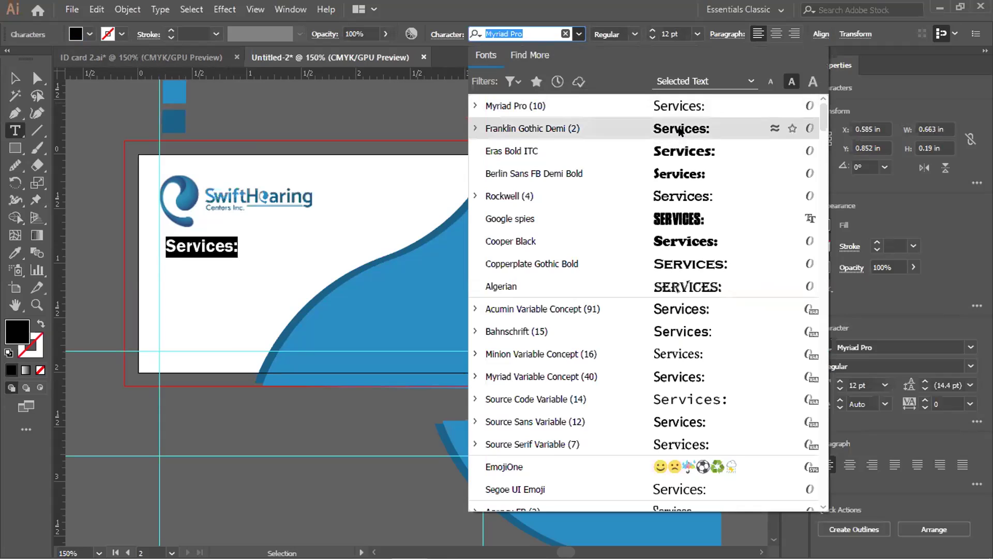
left_click(681, 129)
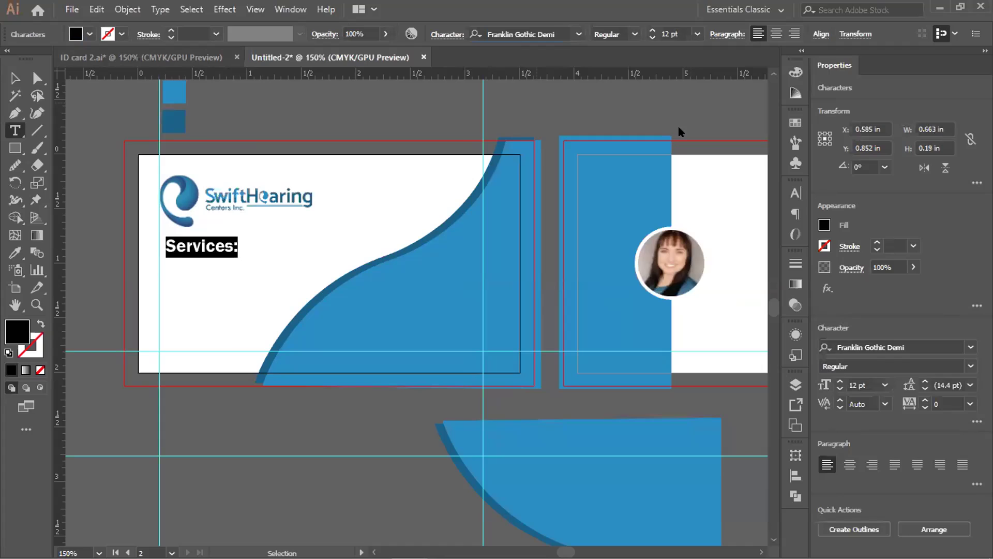
left_click(650, 38)
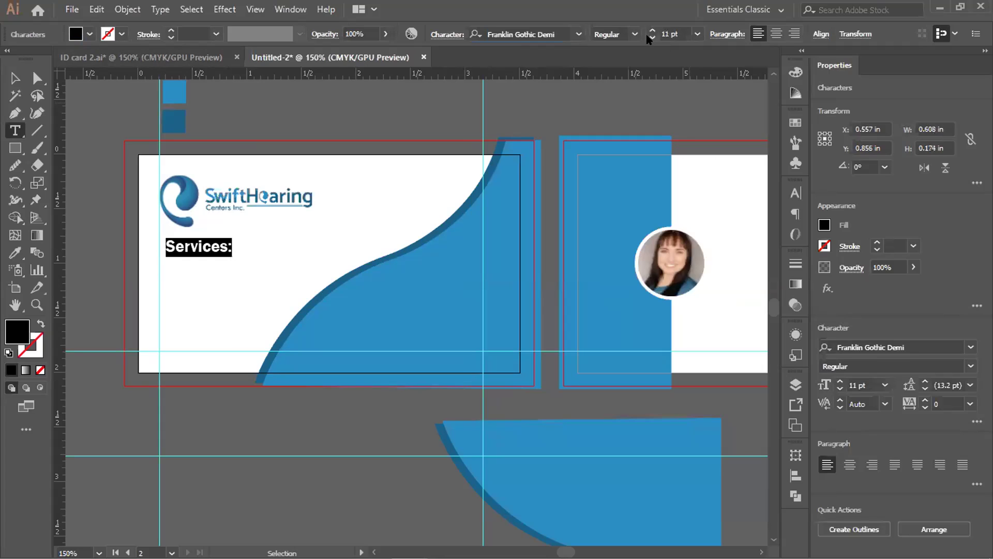
key("Escape")
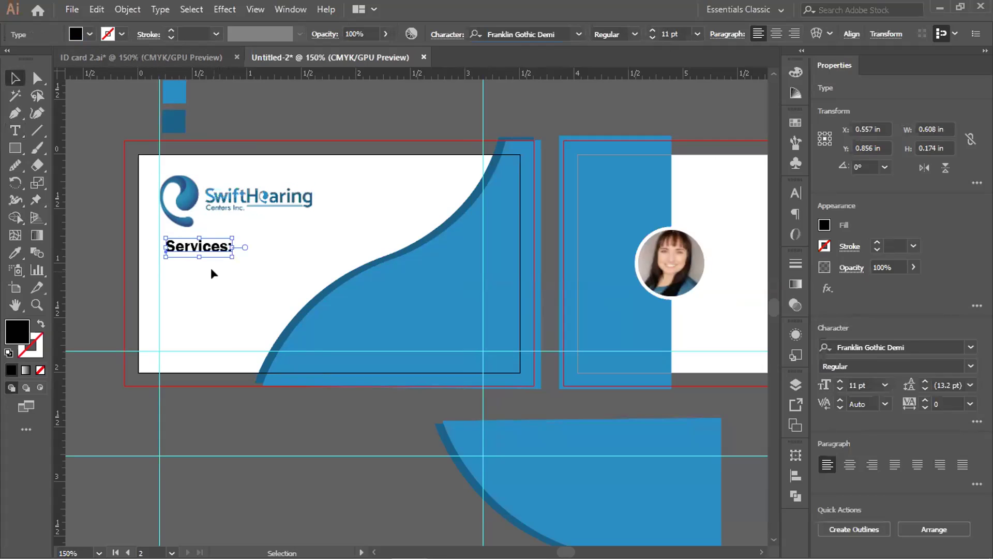
- Switch to the contest description in Chrome and copy the text from the list of services through the last clinic date
left_click(938, 10)
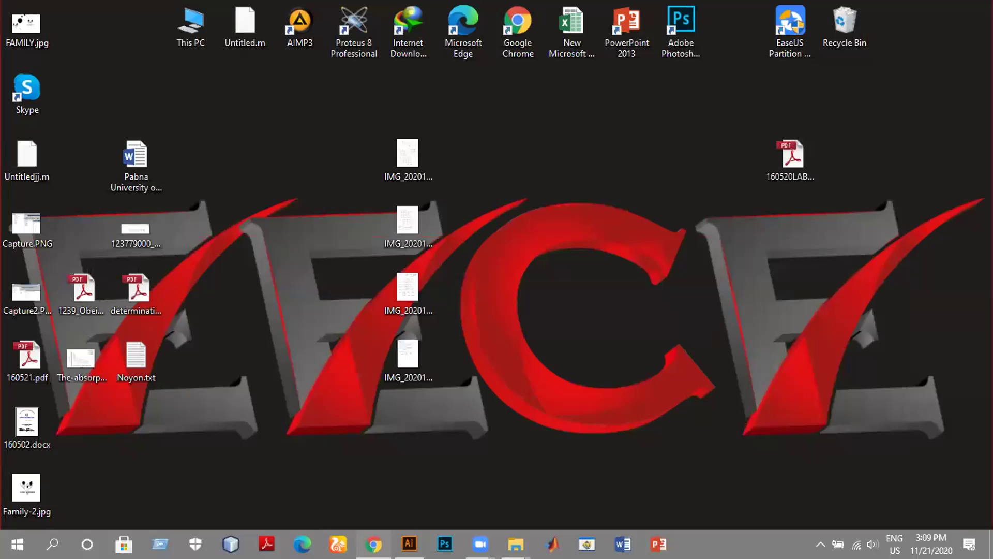
left_click(370, 538)
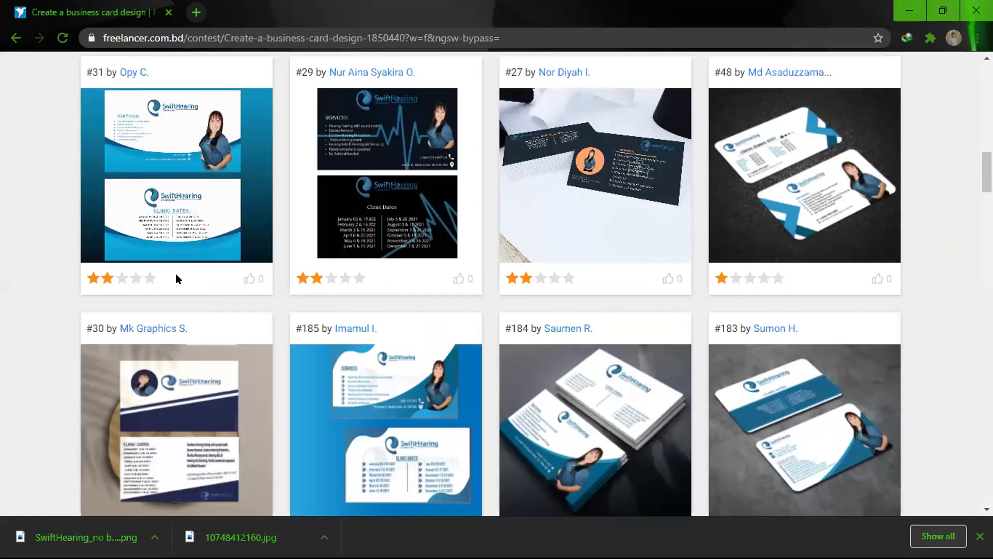
scroll(207, 204, "up", 15)
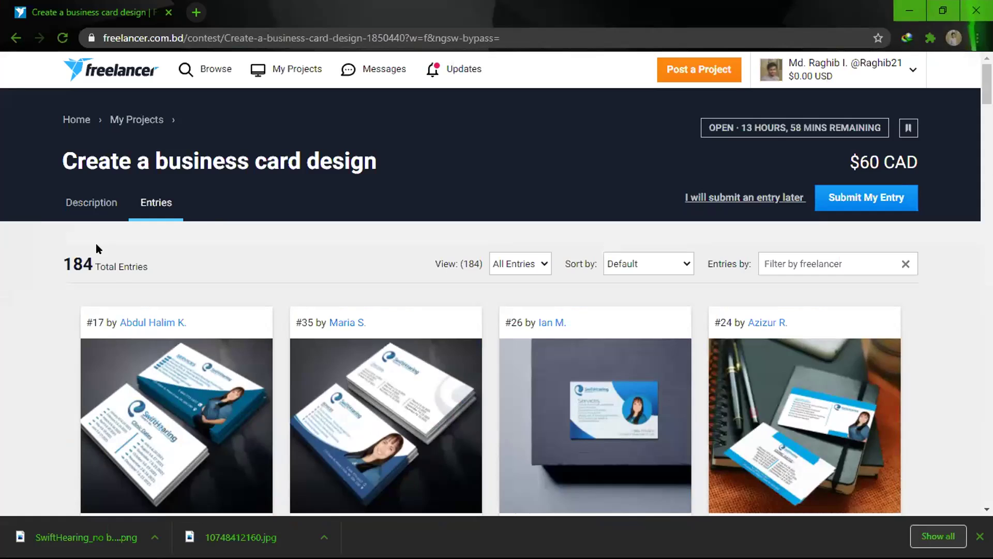
left_click(89, 207)
scroll(111, 274, "down", 3)
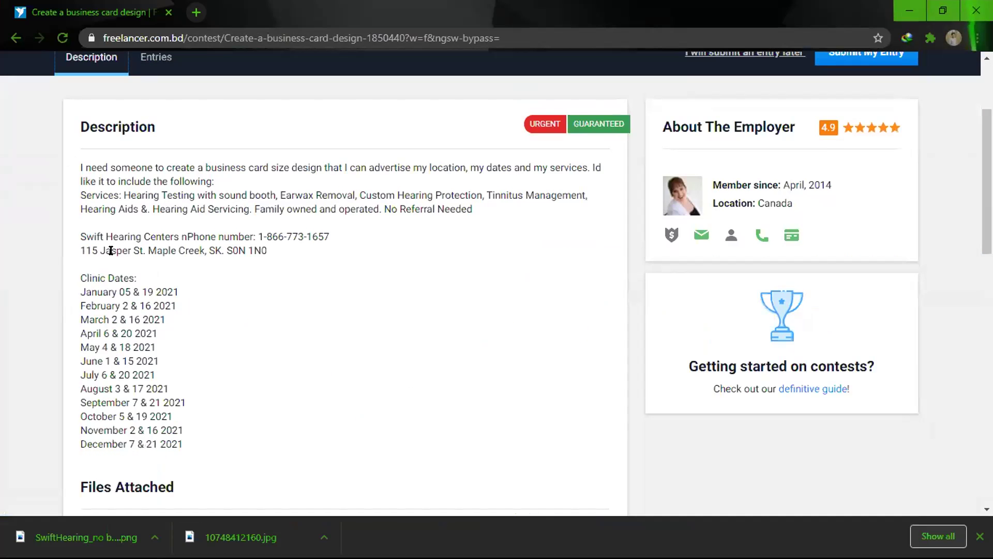
left_click_drag(122, 195, 377, 440)
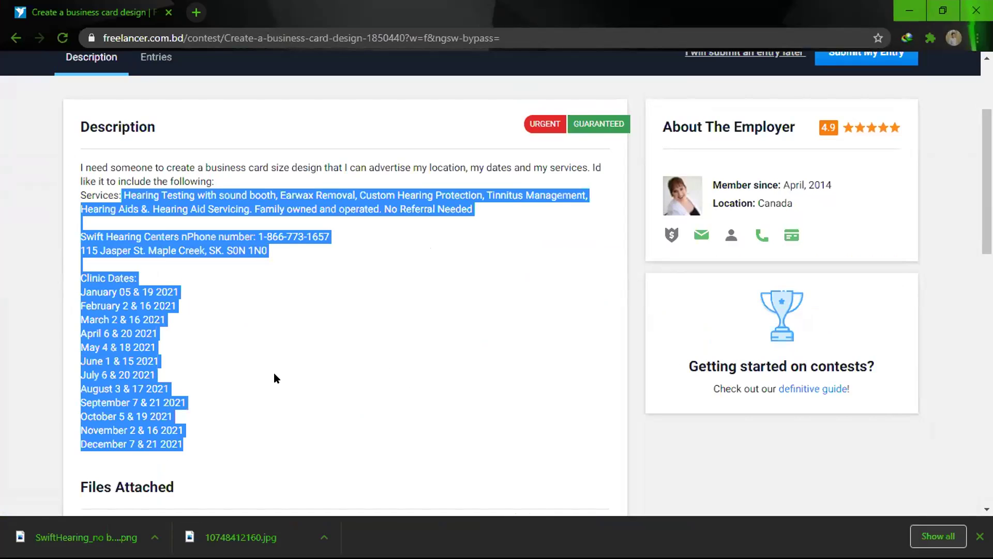
- Return to Illustrator and paste the copied brief text on the empty canvas beside the card front
left_click(909, 11)
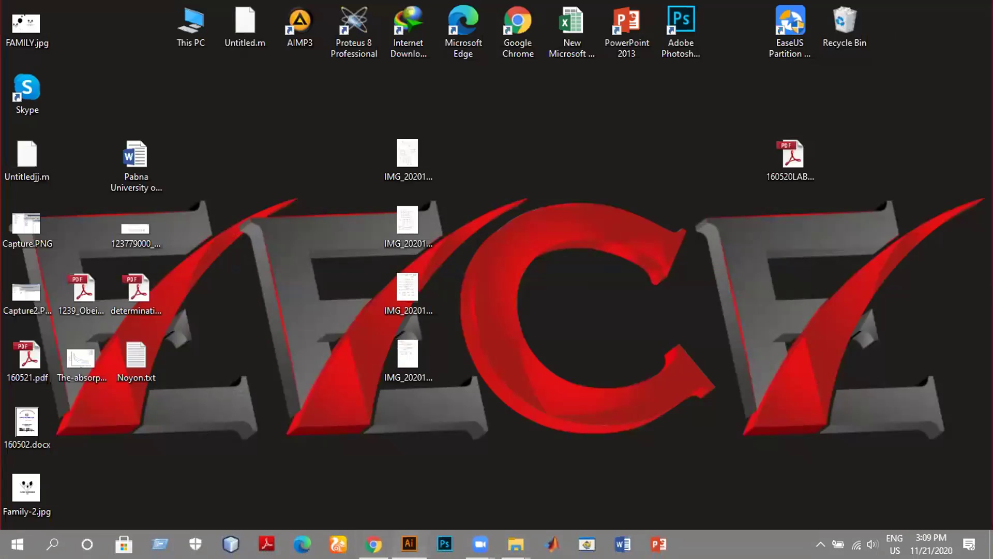
left_click(410, 542)
scroll(366, 428, "down", 2)
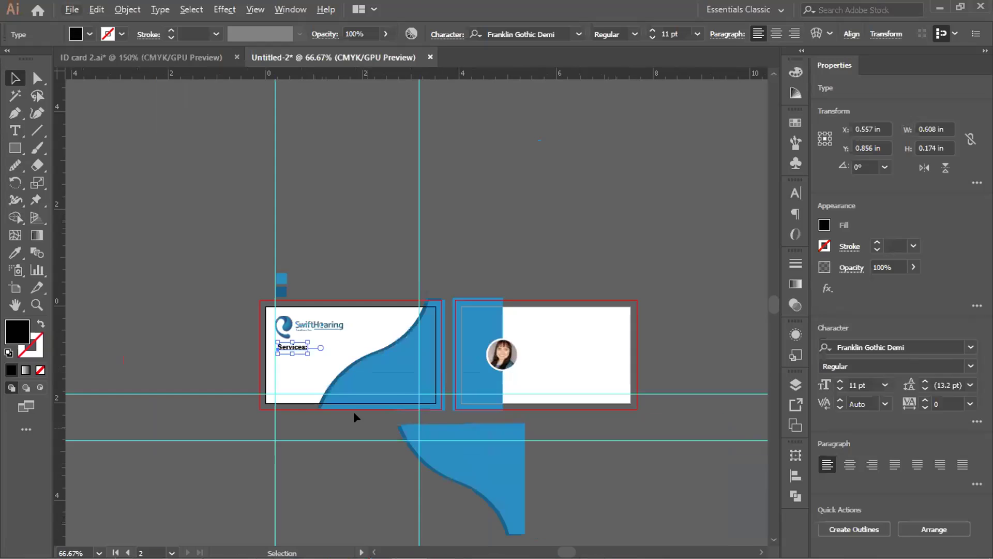
left_click(168, 330)
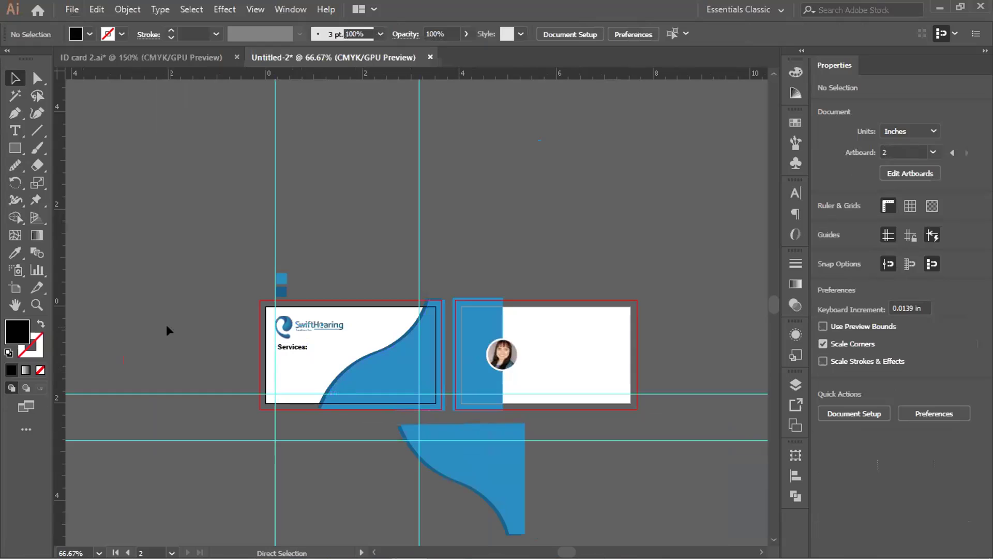
key("ctrl+v")
left_click_drag(175, 325, 236, 344)
left_click(235, 343)
scroll(167, 302, "up", 1)
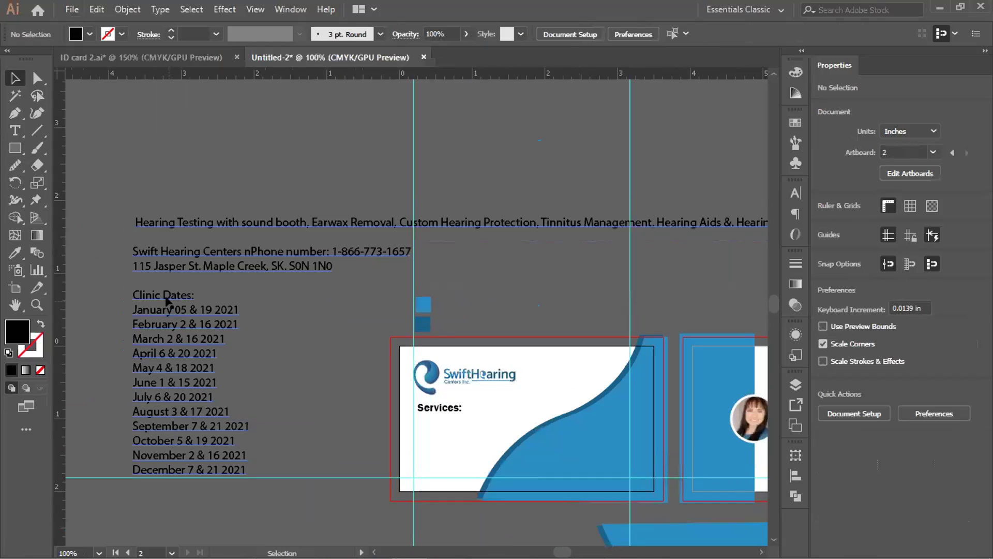
- Copy the services line from "Hearing Testing with sound booth" through "Hearing Aids &. Hearin" in the brief text beside the card
left_click(158, 223)
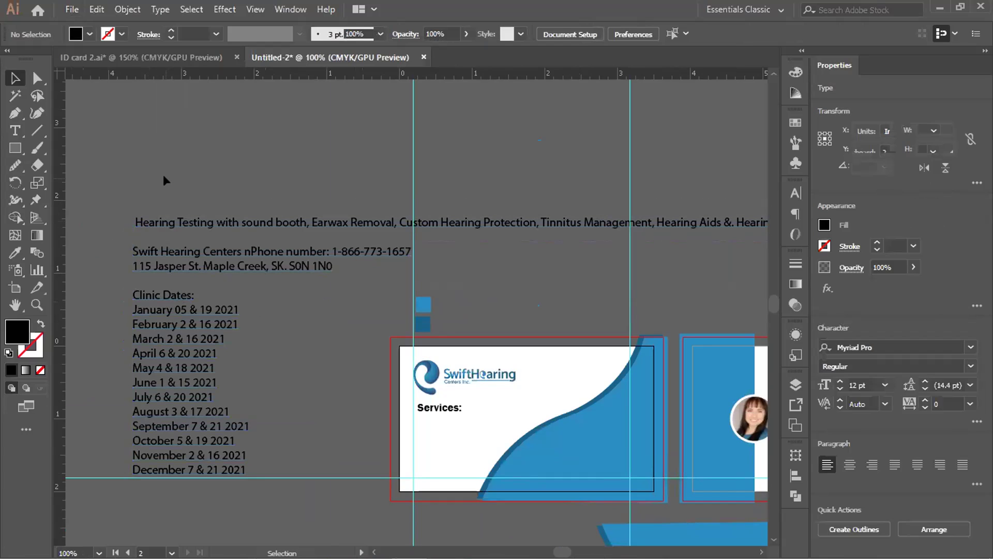
key("ctrl+shift+a")
double_click(133, 221)
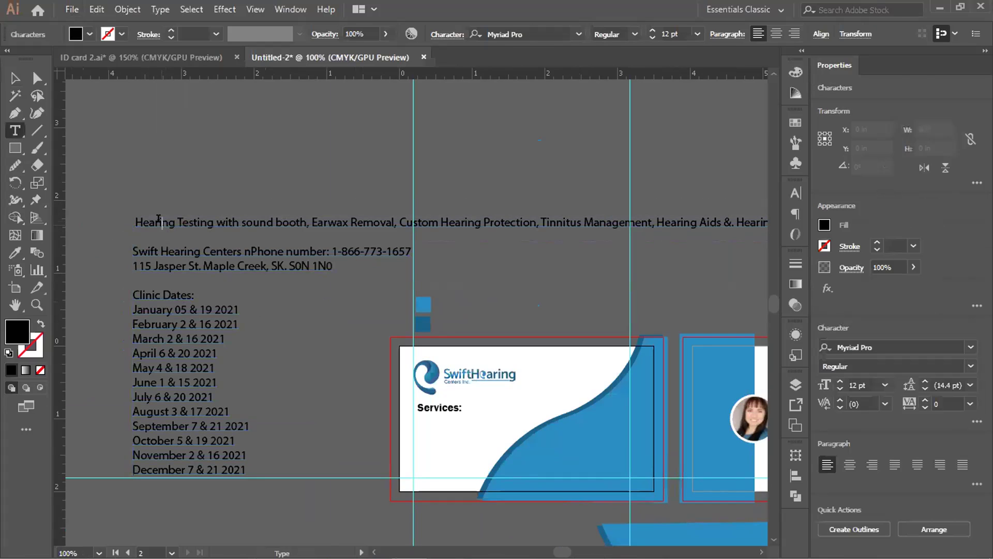
left_click_drag(165, 220, 691, 223)
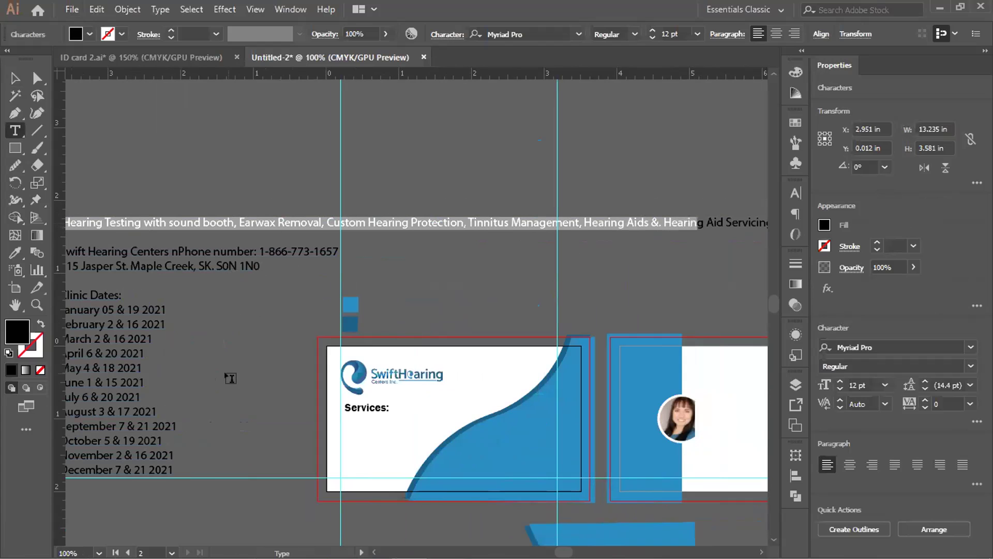
- Paste the copied services text on a new line below the "Services:" heading on the card front
scroll(331, 388, "down", 1)
scroll(336, 394, "up", 5)
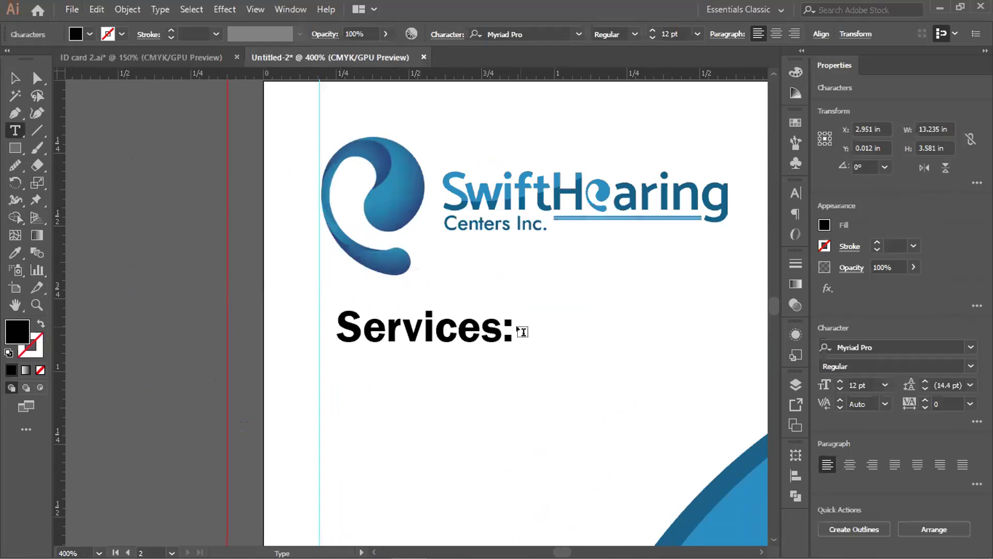
key("ctrl+shift+a")
key("v")
left_click(480, 323)
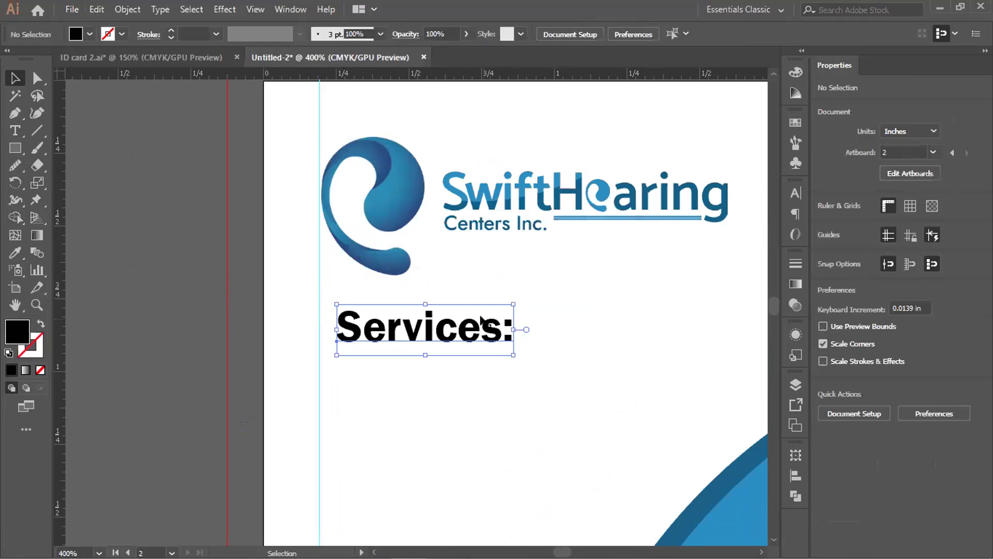
double_click(501, 327)
key("Right")
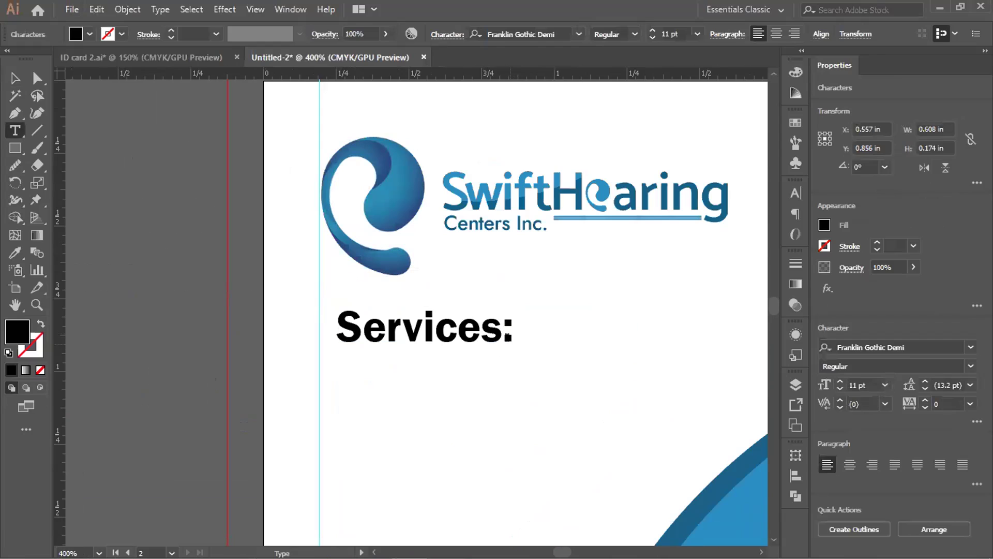
key("Return")
key("ctrl+v")
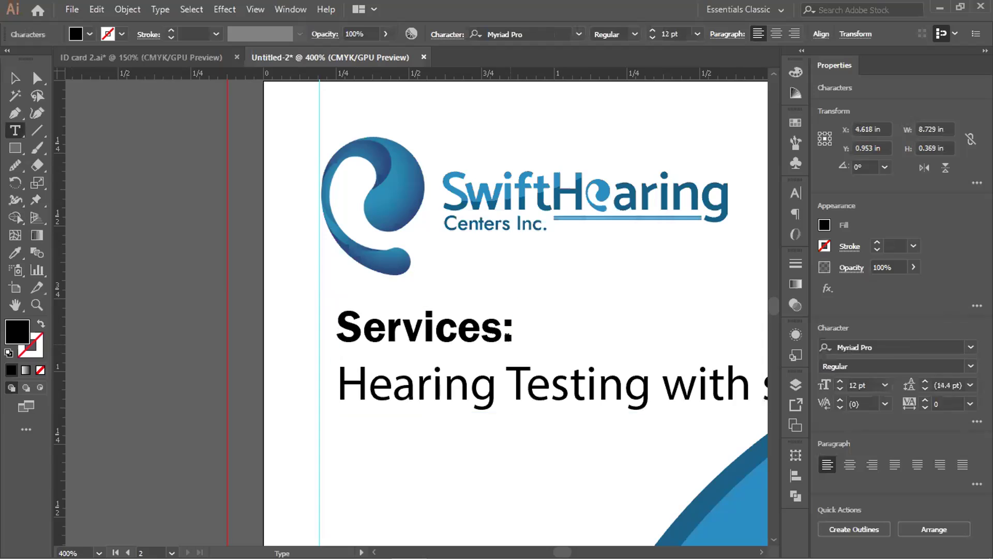
scroll(530, 409, "down", 1)
scroll(528, 406, "down", 2)
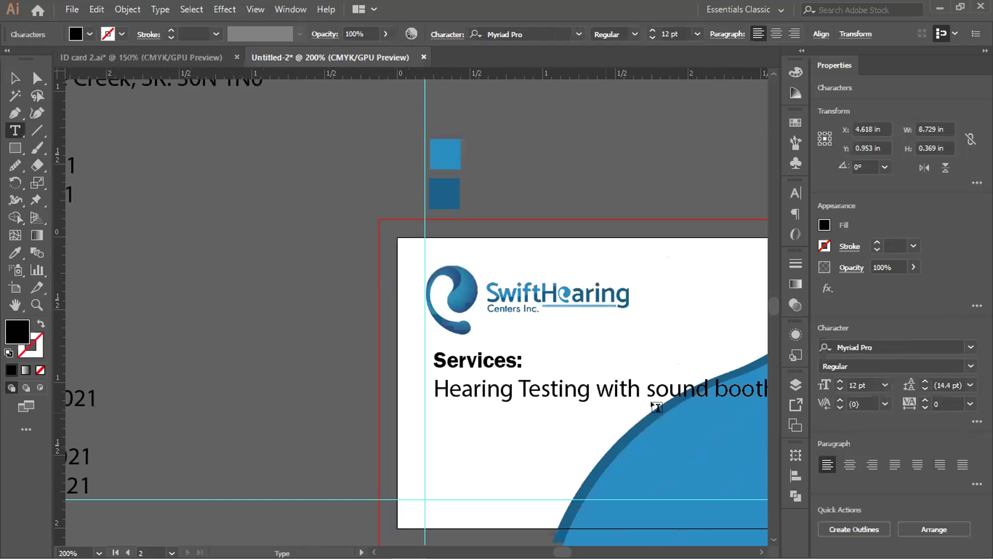
scroll(656, 406, "down", 2)
scroll(656, 427, "right", 5)
left_click(569, 414)
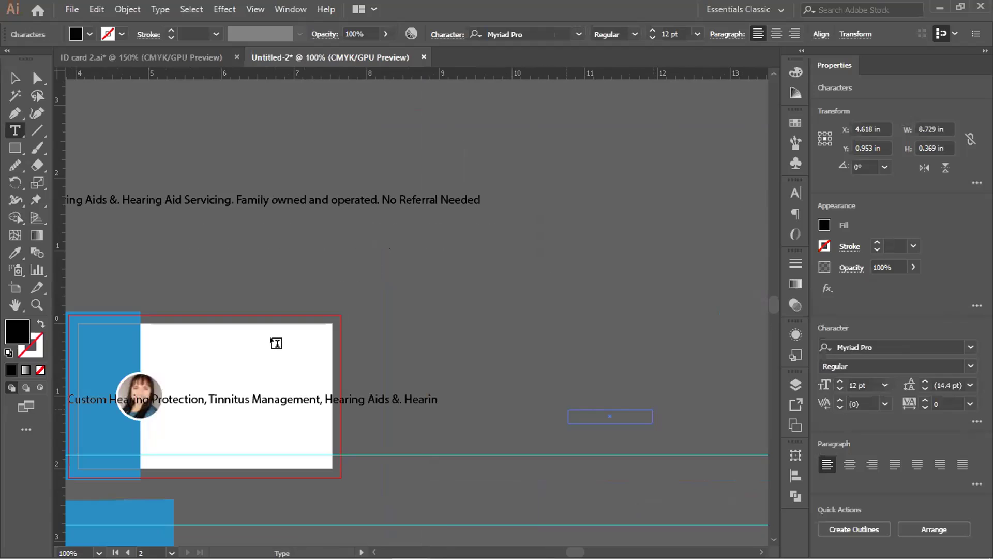
key("BackSpace")
key("Escape")
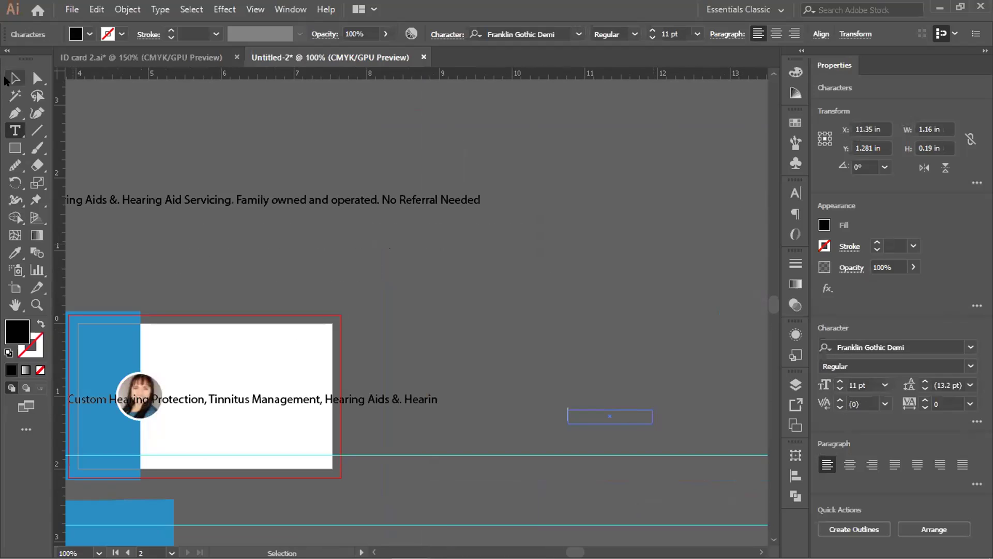
left_click_drag(232, 451, 564, 437)
- Put "Hearing Testing with sound booth" and "Earwax Removal" on separate lines in the card's services list, removing the comma after each
scroll(195, 455, "up", 1)
double_click(436, 388)
left_click(444, 392)
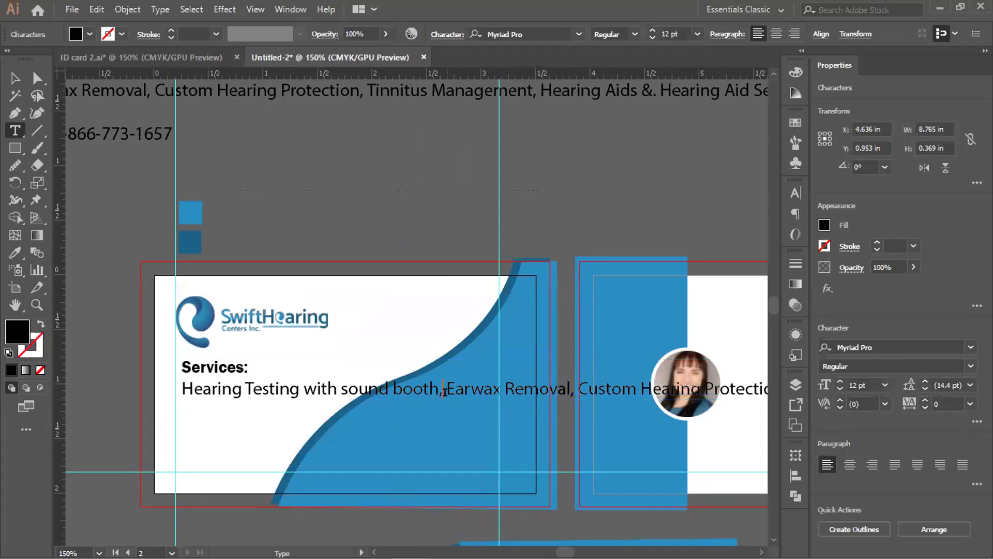
key("BackSpace")
key("Return")
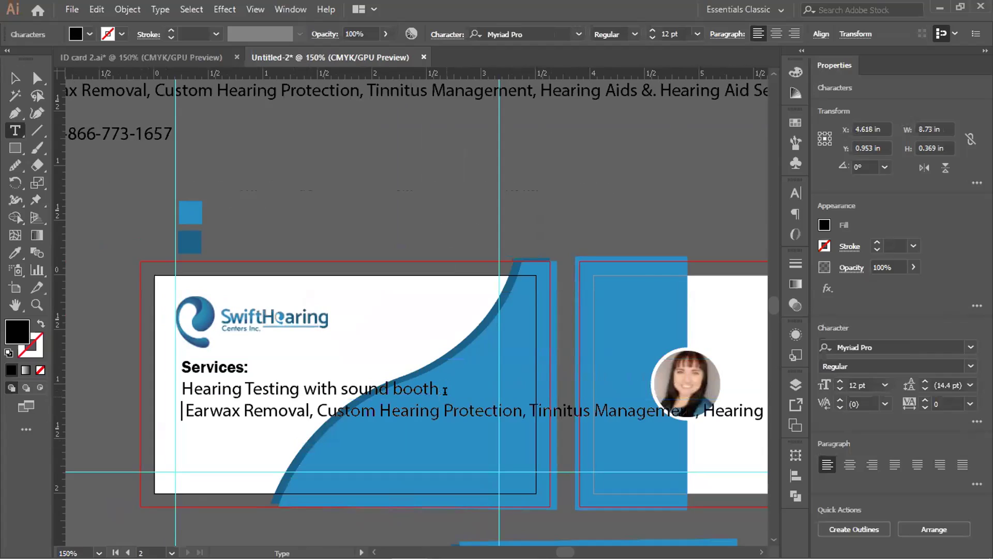
left_click(312, 409)
key("BackSpace")
key("Return")
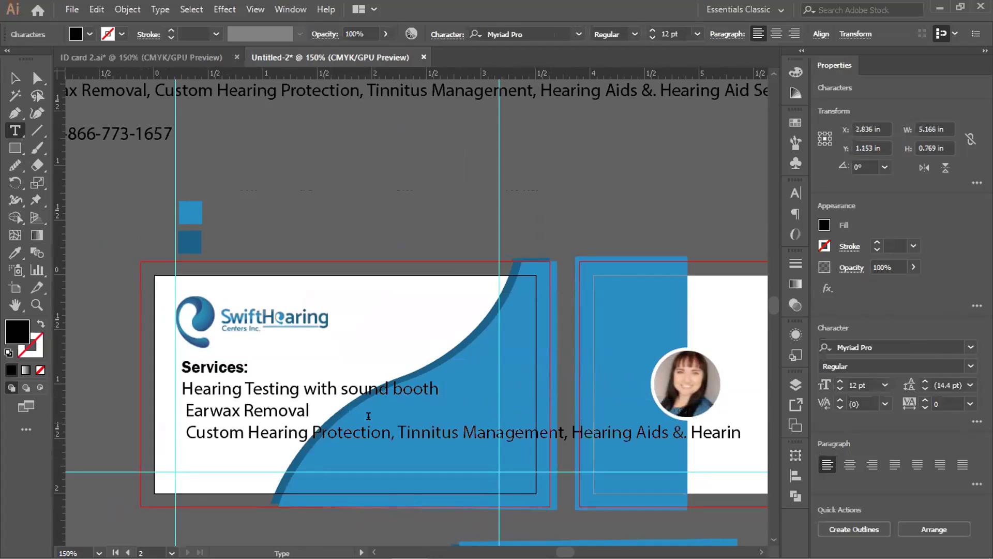
- Break the remaining services after "Custom Hearing Protection," and "Tinnitus Management" onto separate lines, removing the comma after "Tinnitus Management"
left_click(397, 430)
key("Return")
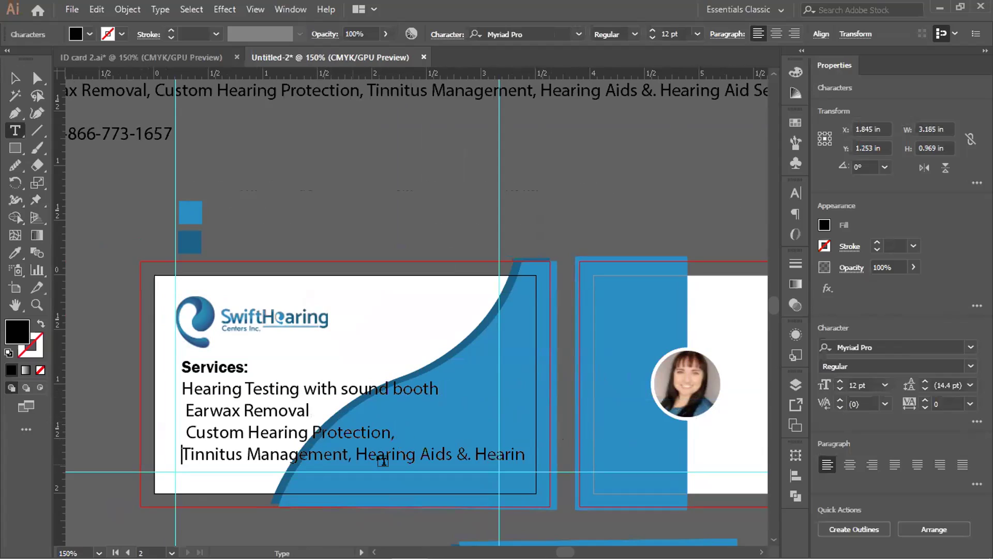
left_click(352, 454)
key("BackSpace")
key("Return")
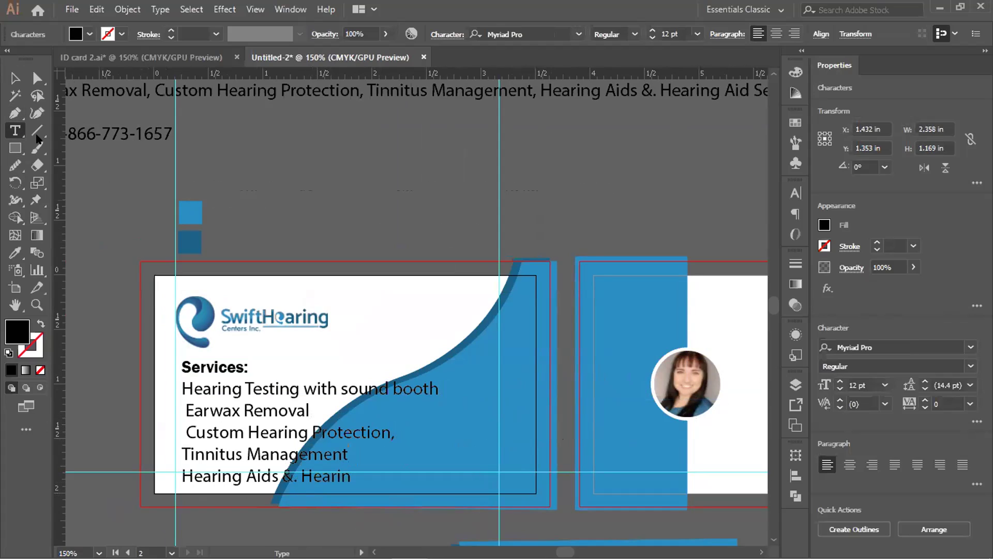
- Set the five service lines below the "Services:" heading to 6 pt and deselect the text
left_click_drag(179, 382, 345, 477)
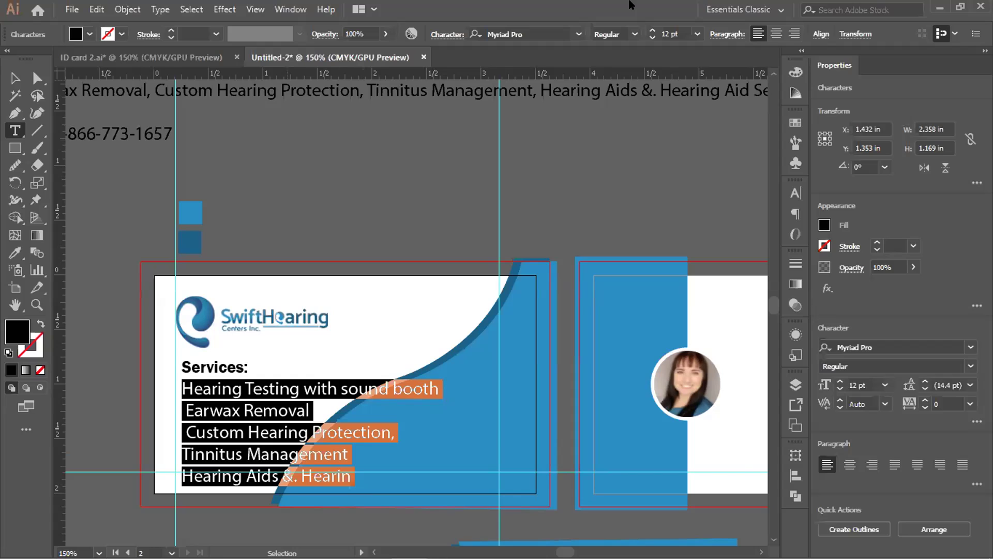
left_click(693, 33)
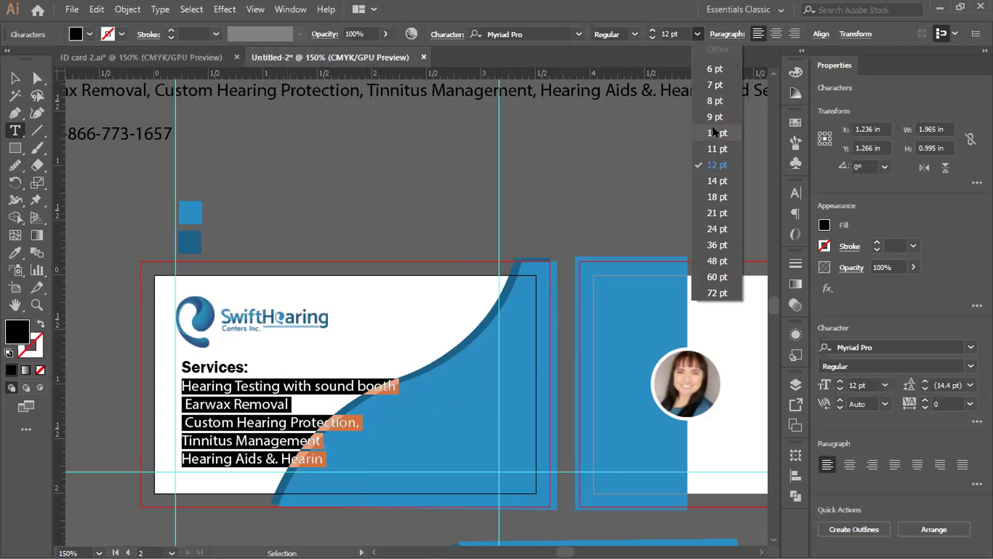
left_click(714, 69)
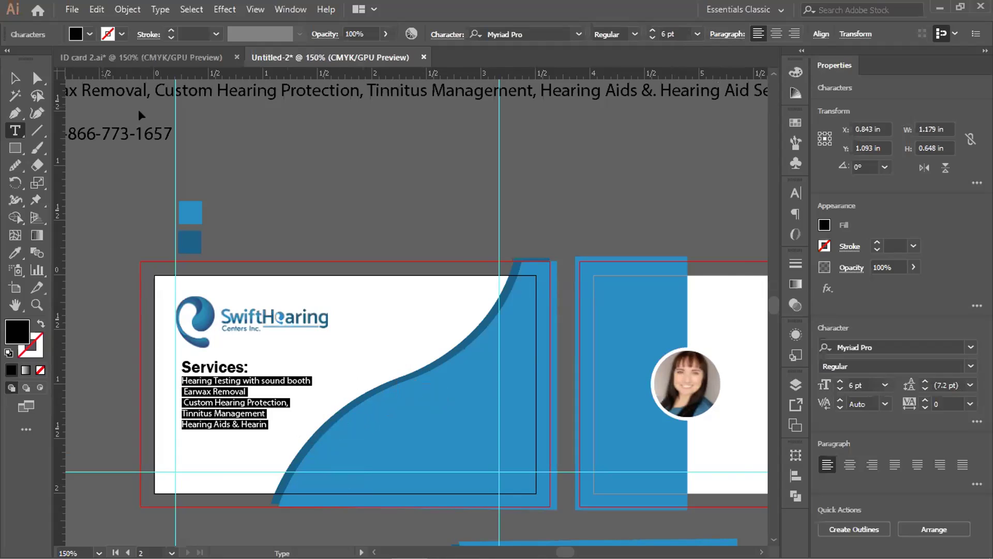
left_click(15, 78)
left_click(245, 336)
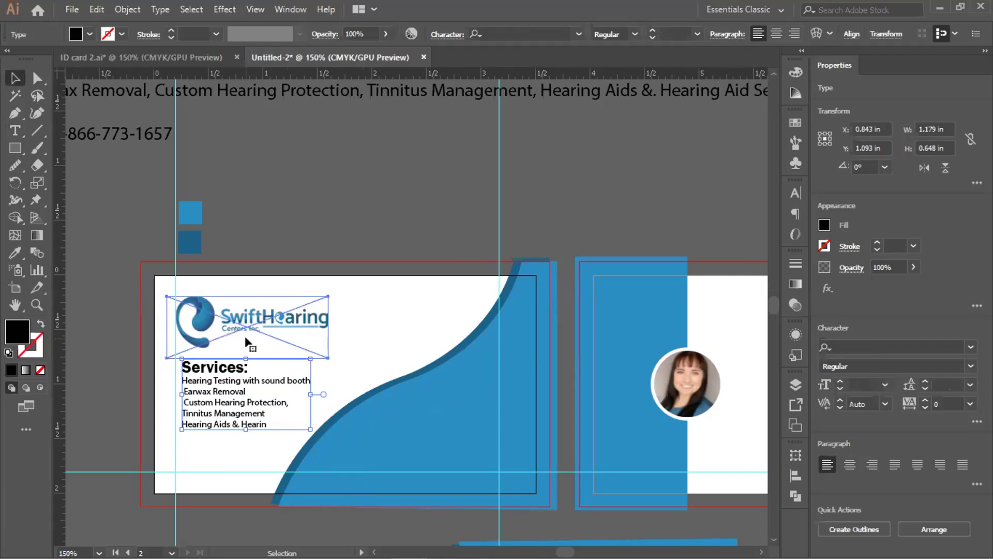
left_click(166, 423)
- With the services text block selected, set the alignment reference to Align to Selection
scroll(166, 423, "up", 3)
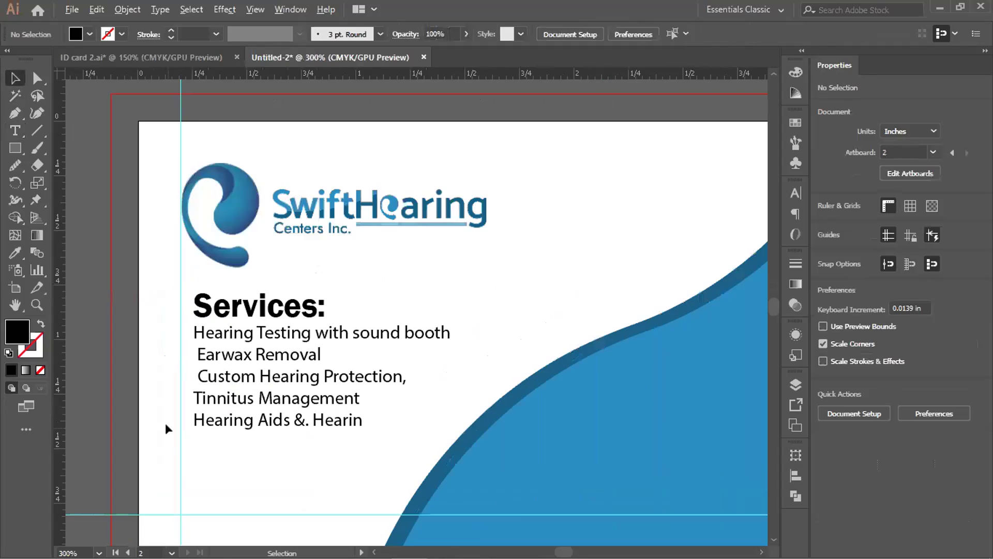
left_click(272, 300)
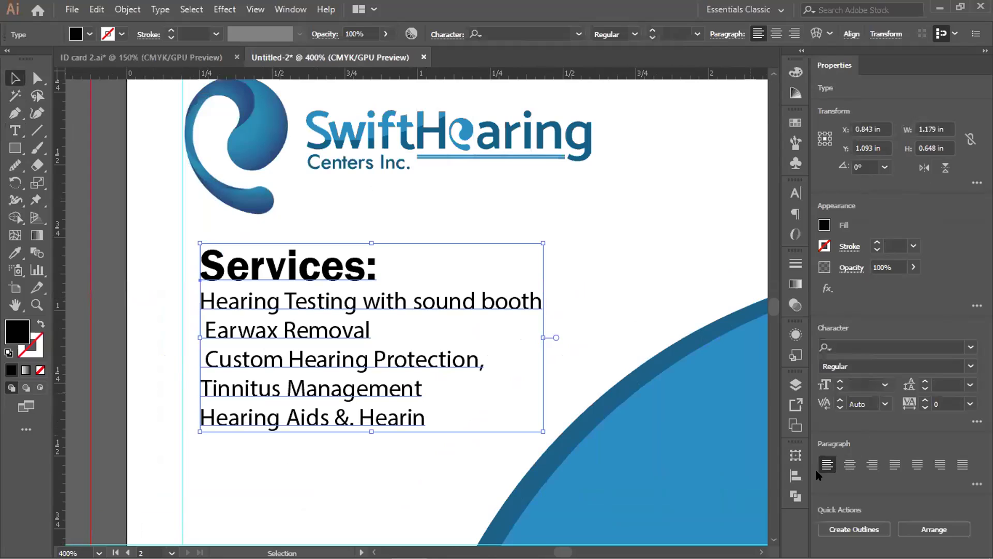
left_click(796, 475)
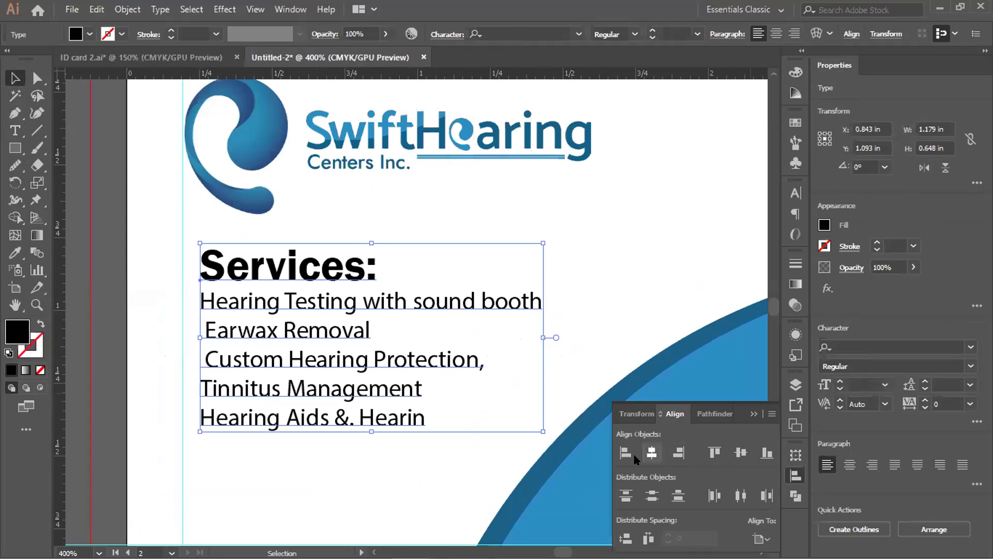
left_click(759, 538)
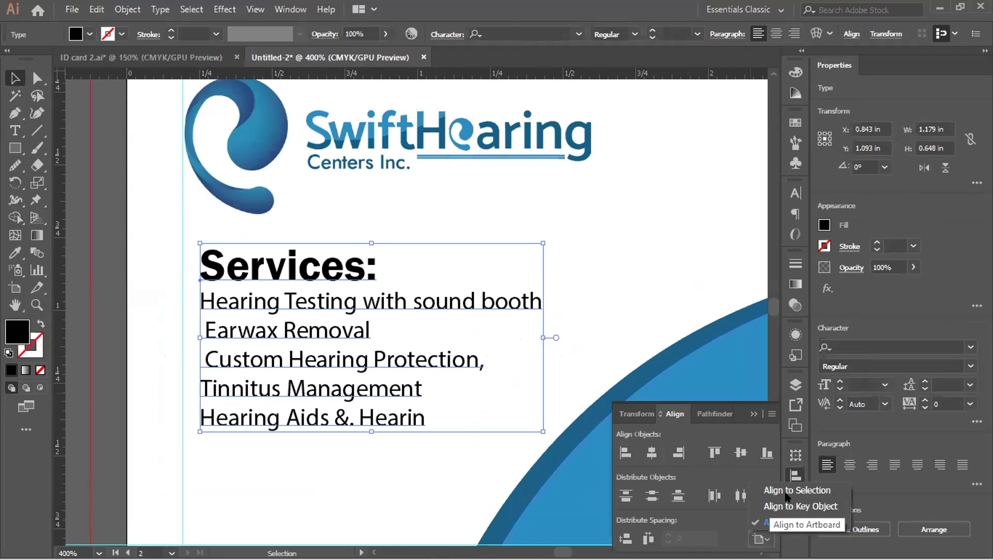
left_click(797, 490)
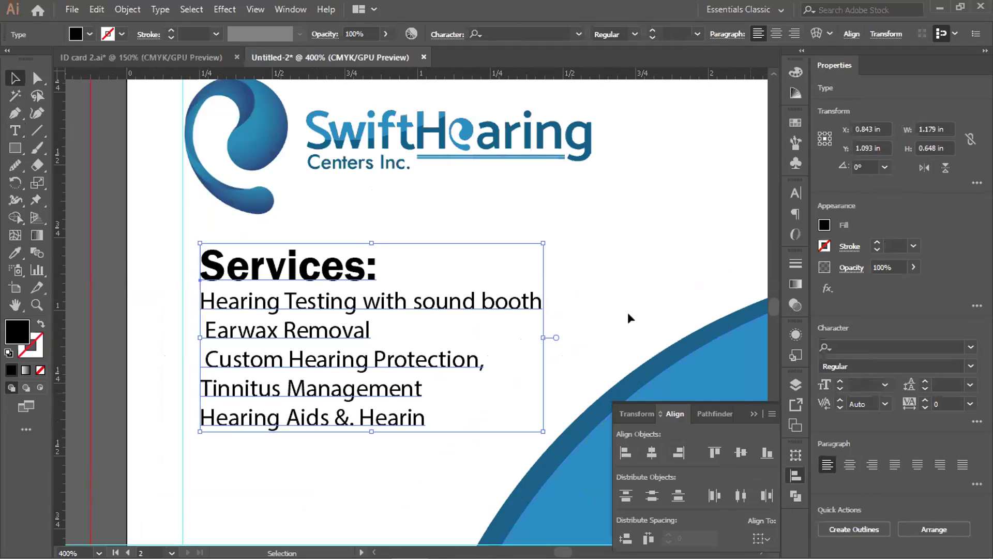
left_click(524, 334)
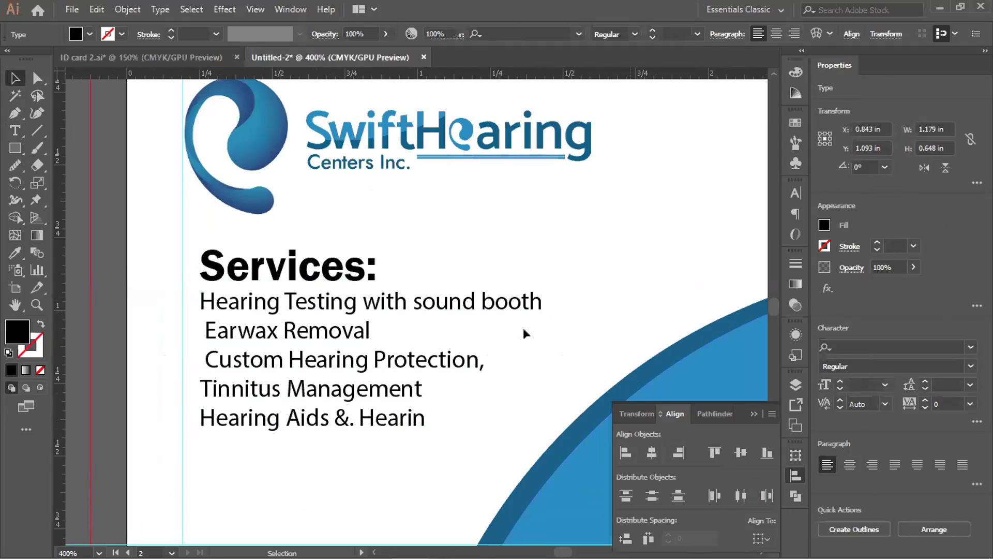
- Remove the leading spaces before "Earwax Removal" and "Custom Hearing Protection," so the service lines share one left edge
double_click(211, 331)
key("BackSpace")
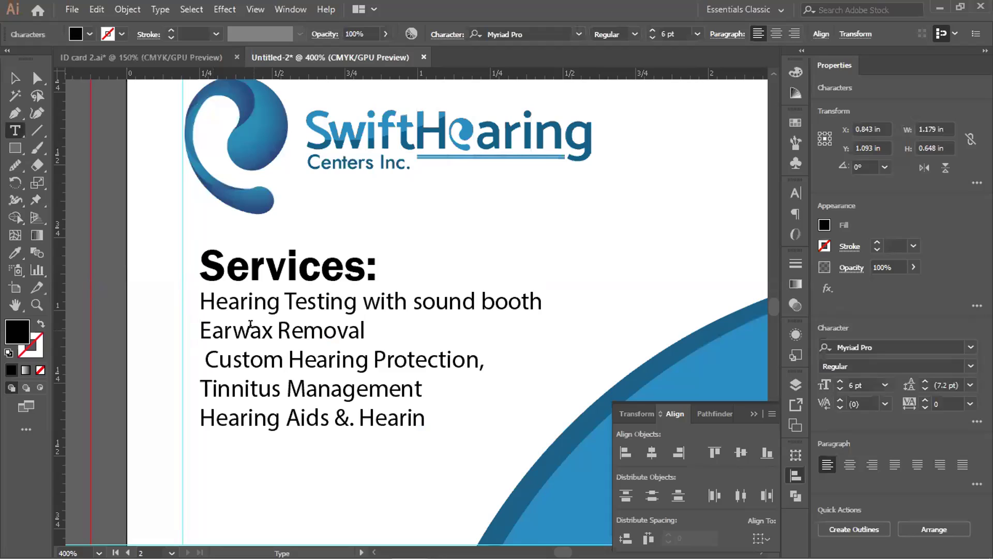
left_click(206, 360)
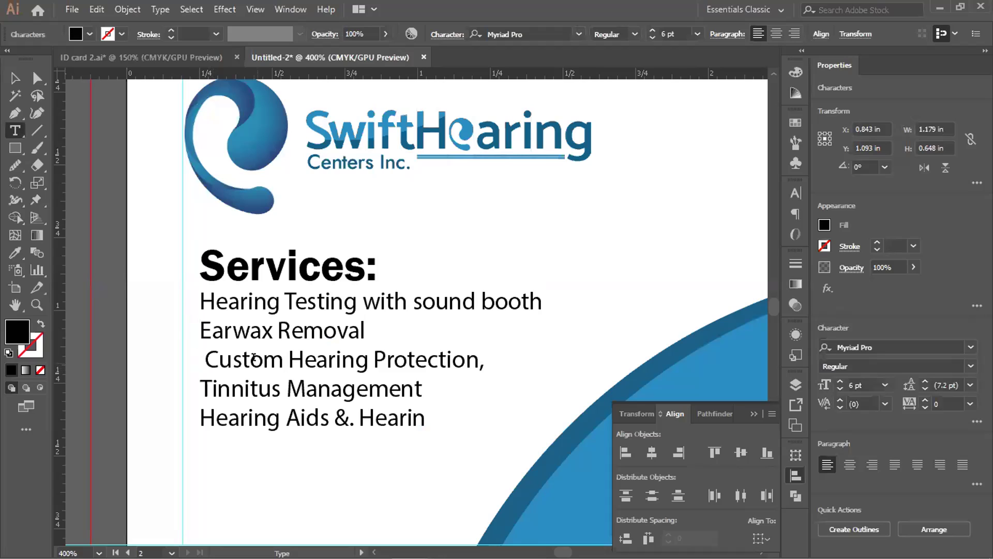
key("BackSpace")
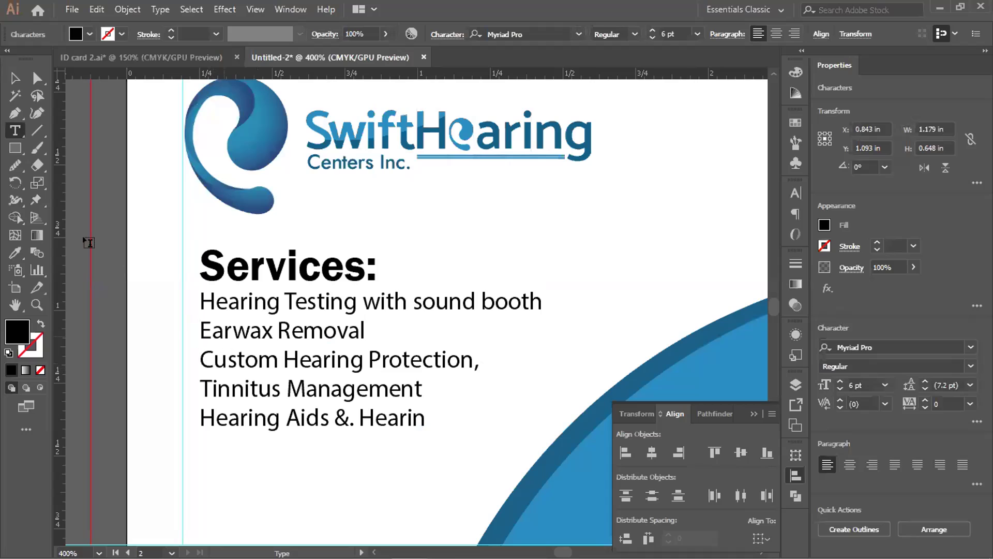
left_click(14, 79)
left_click(254, 447)
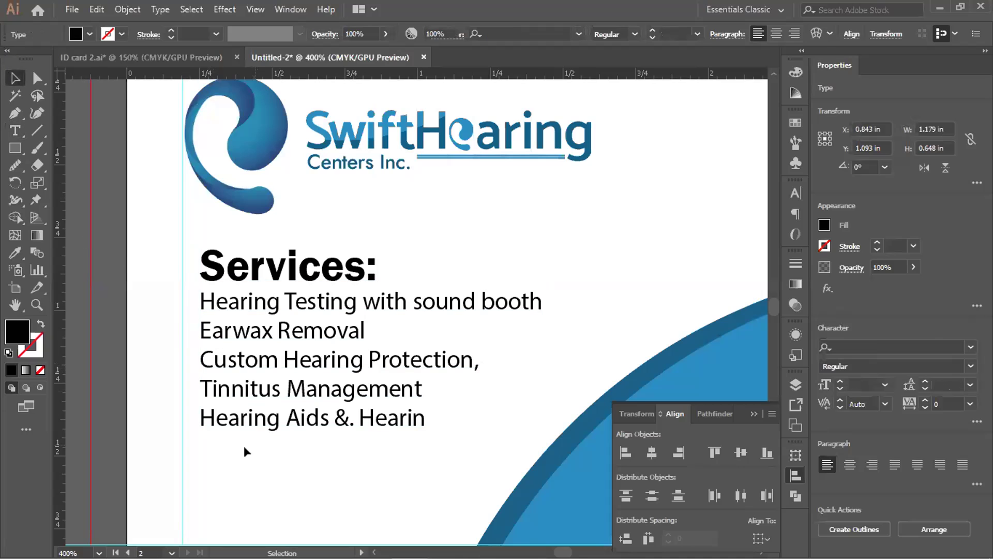
- Nudge the whole services text block right to an X position of about 0.898 in
scroll(241, 450, "down", 1)
left_click(230, 326)
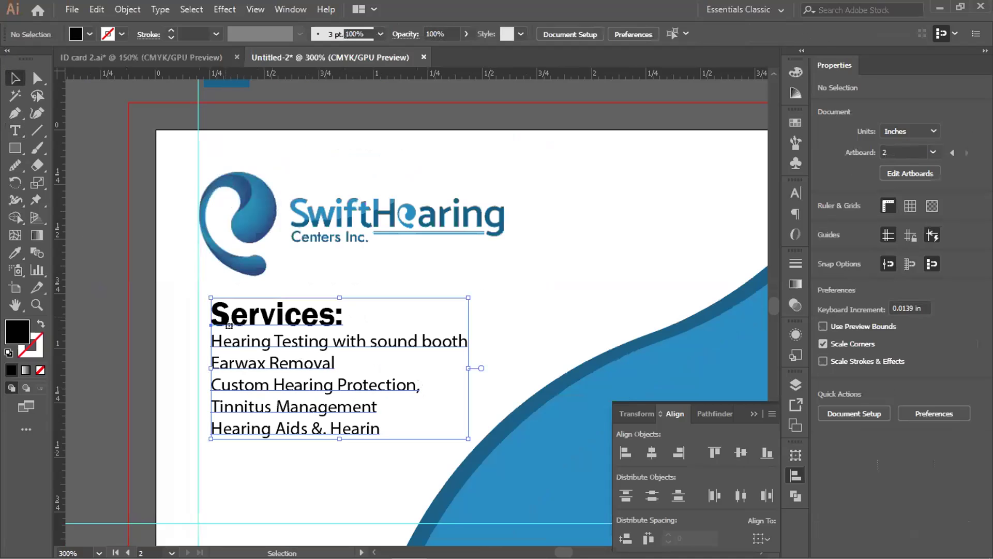
key("Right")
key("Right")
key("Right")
key("Right")
key("Right")
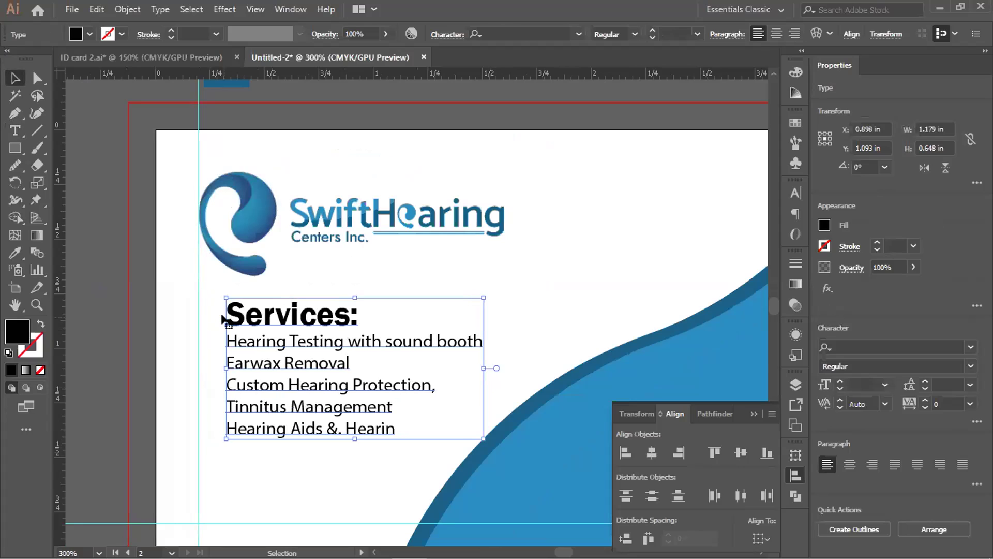
- Scale the SwiftHearing logo down to about 1.265 by 0.486 in and move it up and left to the vertical guide
left_click(213, 276)
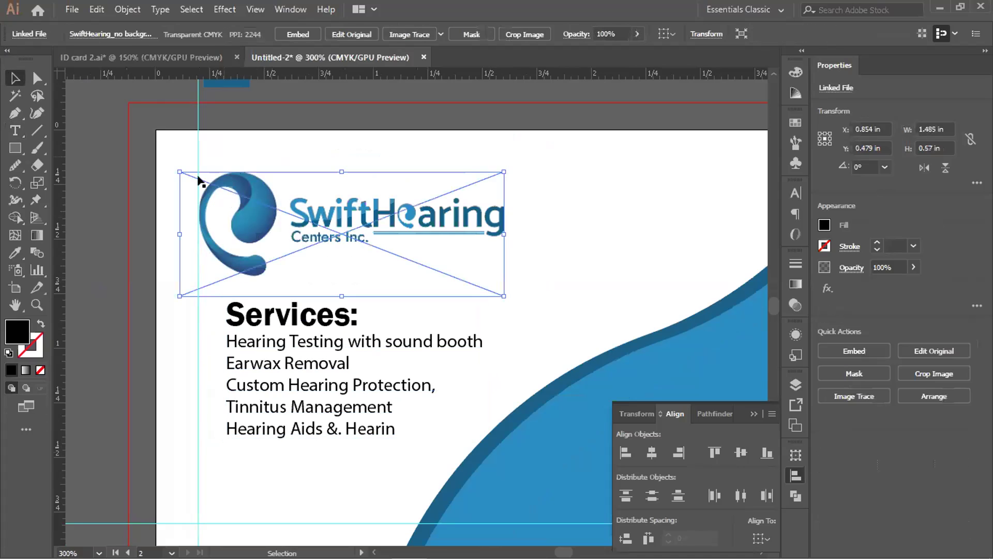
left_click_drag(503, 296, 481, 288)
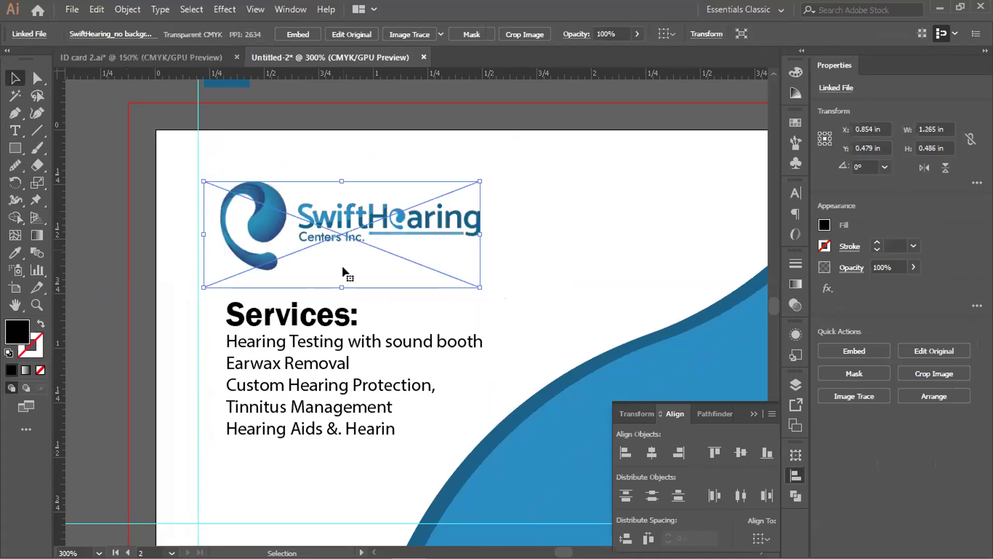
left_click_drag(340, 222, 333, 212)
scroll(333, 211, "down", 2)
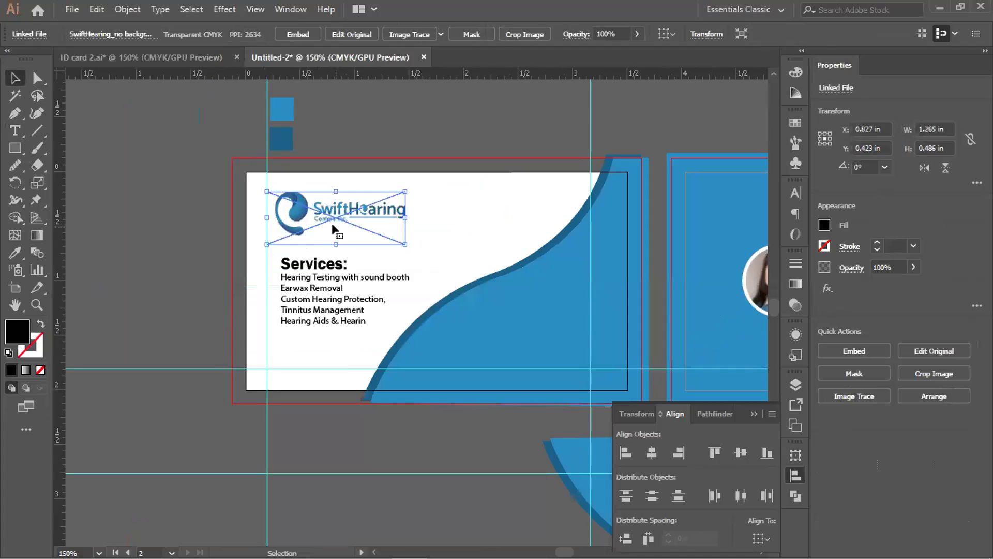
scroll(470, 178, "up", 2)
scroll(469, 177, "down", 1)
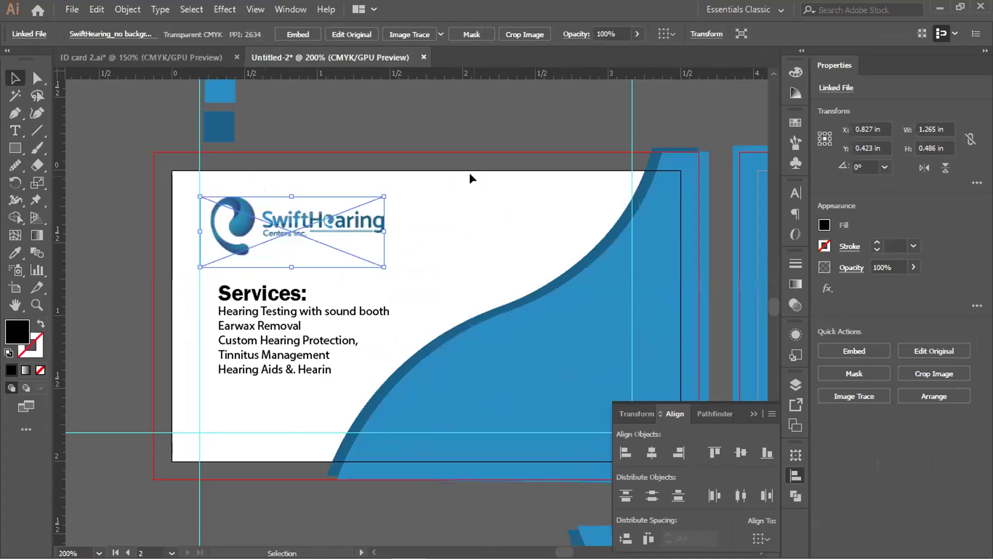
- Shift the services text block slightly right to an X position of about 0.926 in
left_click_drag(448, 208, 372, 206)
left_click(343, 222)
scroll(181, 303, "up", 1)
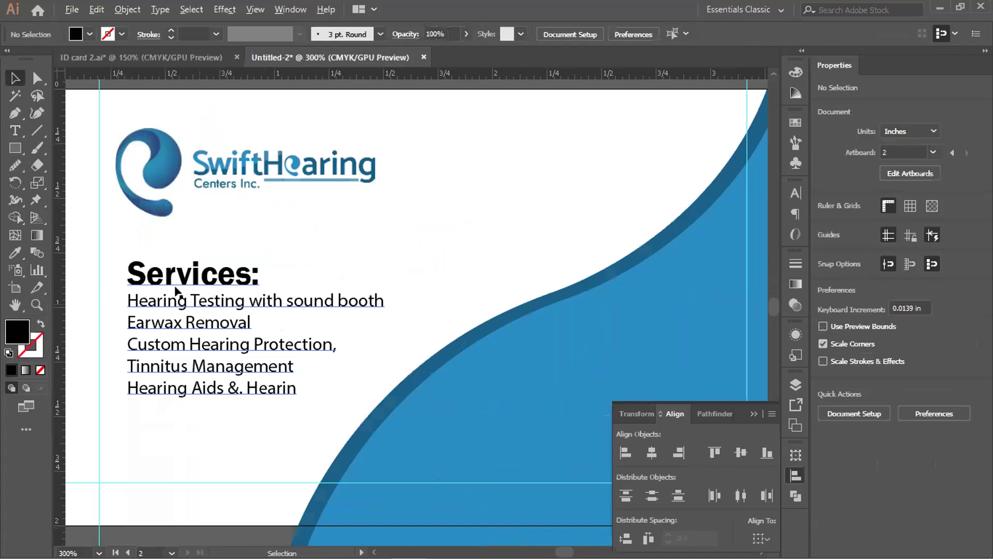
left_click(135, 283)
left_click_drag(135, 284, 138, 284)
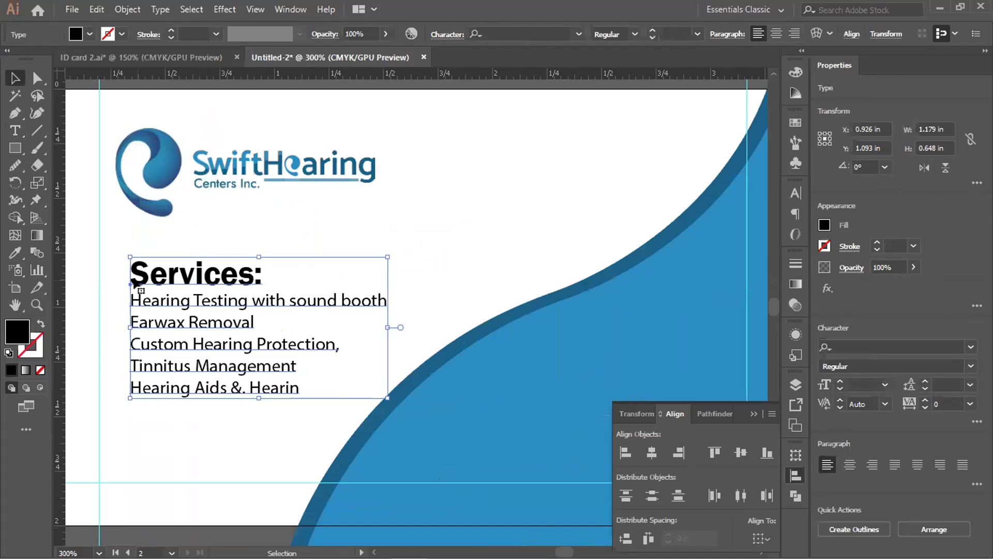
- Lock the SwiftHearing logo in place on the front of the card
left_click(124, 226)
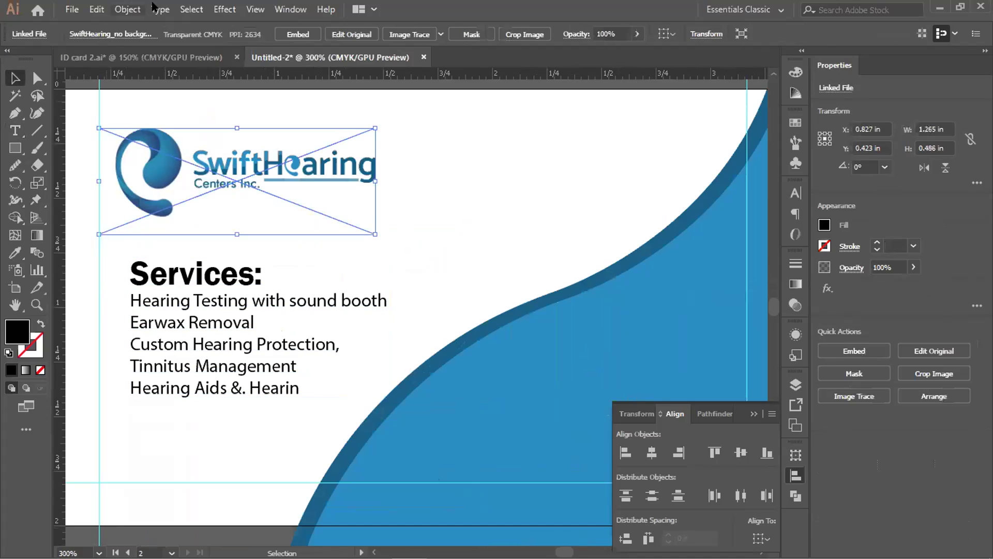
left_click(128, 9)
mouse_move(284, 101)
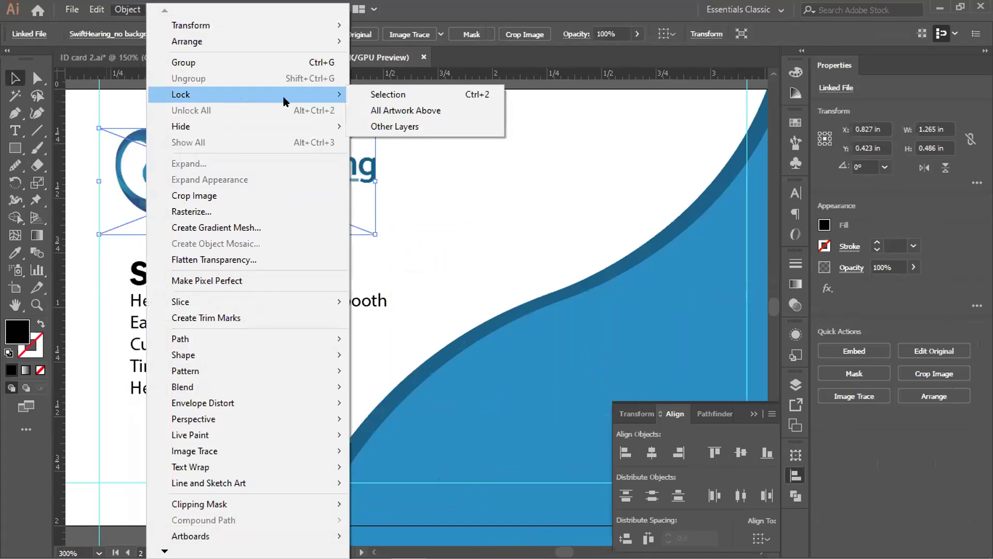
left_click(368, 94)
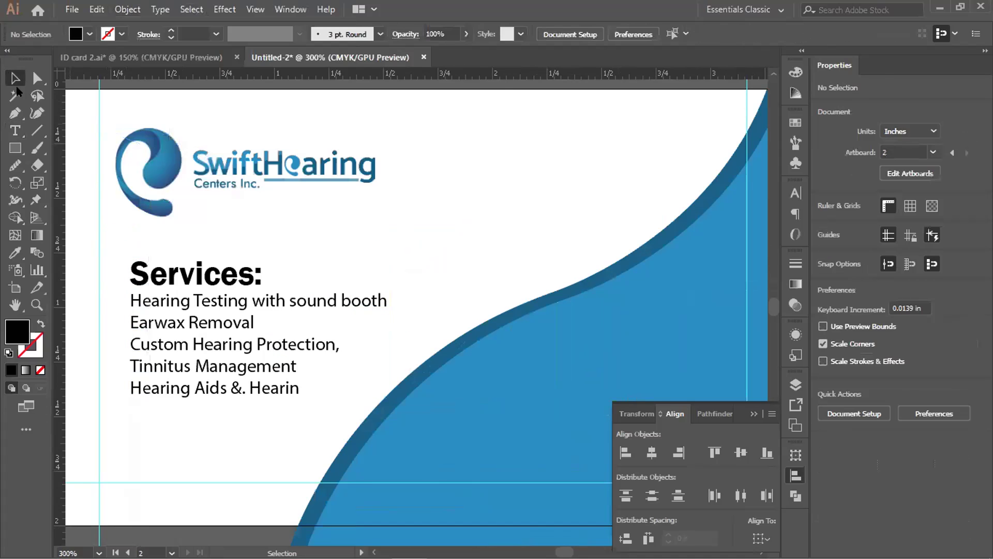
- Draw a small black circle about 0.028 in across with the Ellipse tool beside the first service line
left_click(17, 147)
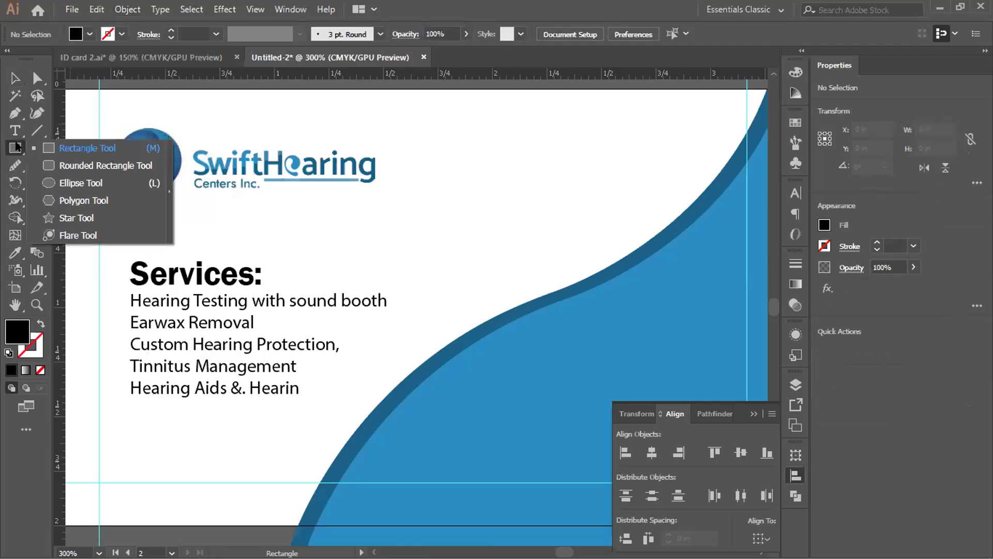
left_click(101, 181)
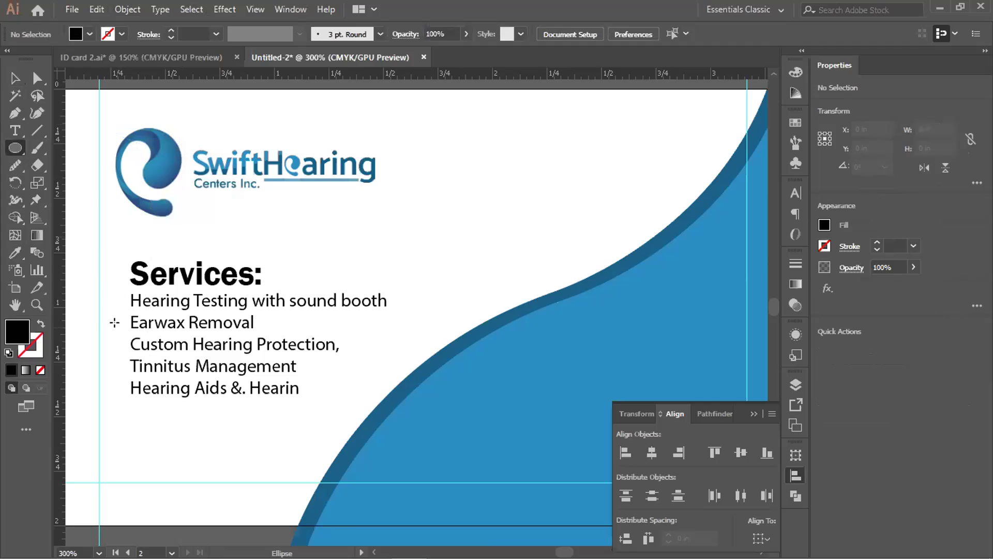
scroll(93, 314, "up", 1)
left_click_drag(93, 315, 186, 321)
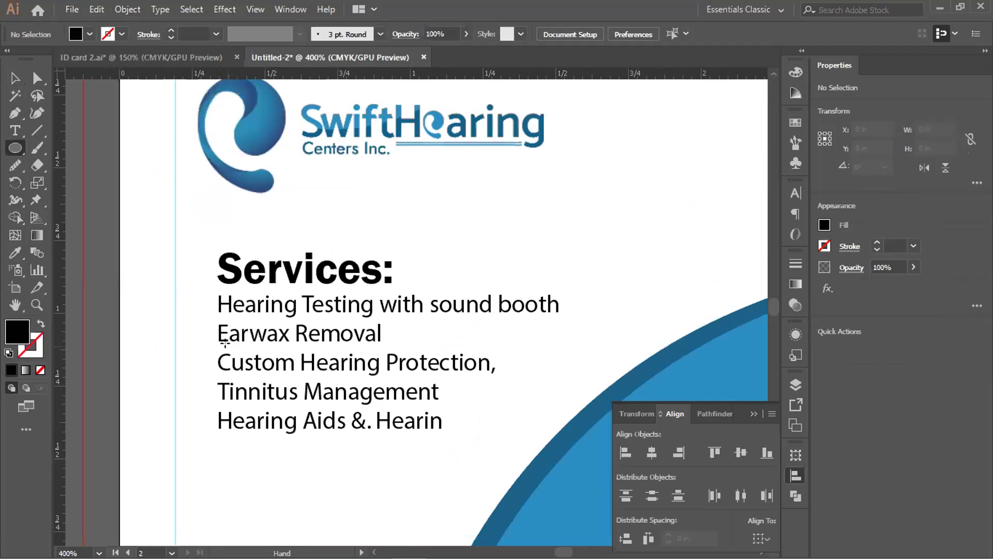
scroll(191, 320, "up", 2)
left_click_drag(202, 280, 207, 285)
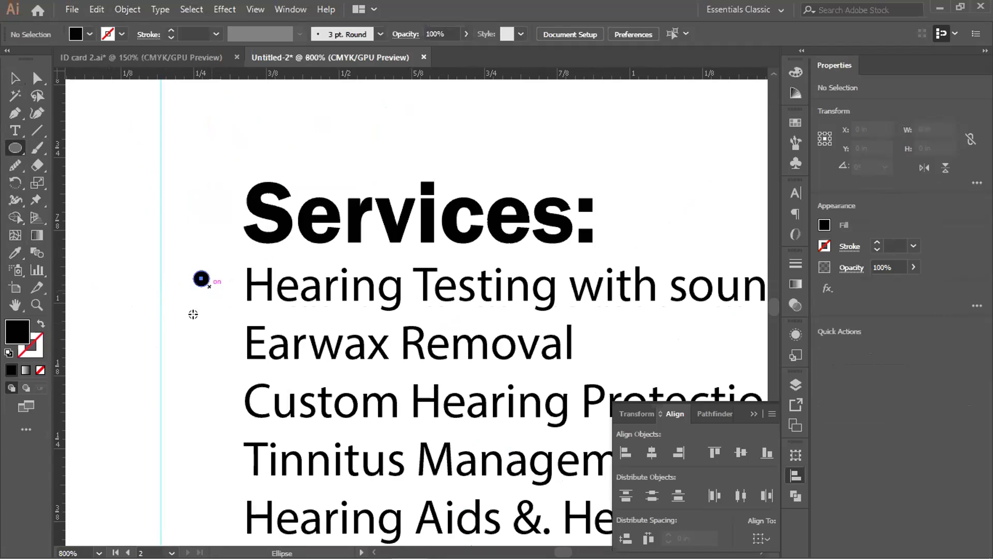
- Move the circle down and right so it sits as a bullet just before "Hearing Testing with sound booth"
left_click(14, 78)
left_click(201, 322)
left_click_drag(202, 278, 202, 286)
key("Right")
key("Right")
left_click(188, 341)
scroll(188, 340, "down", 4)
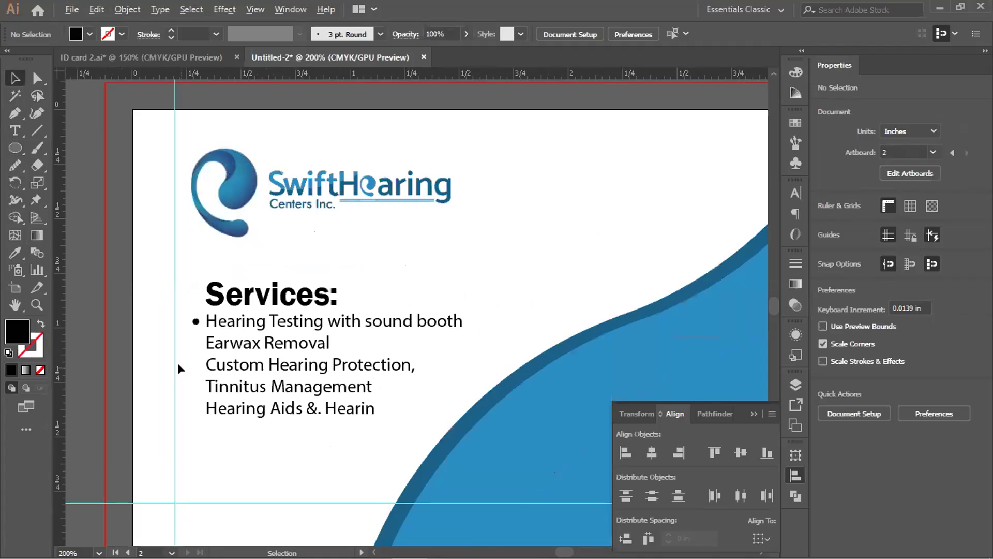
- Copy the bullet down to the "Earwax Removal" line and repeat the copy for the three remaining service lines
scroll(192, 344, "up", 3)
left_click_drag(210, 273, 210, 316)
key("ctrl+d")
key("ctrl+d")
key("ctrl+d")
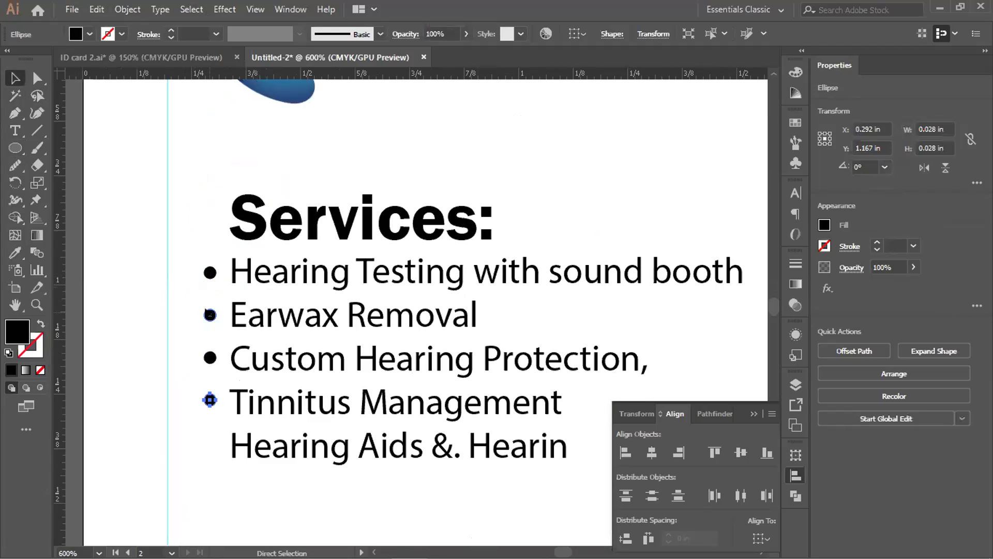
left_click(175, 260)
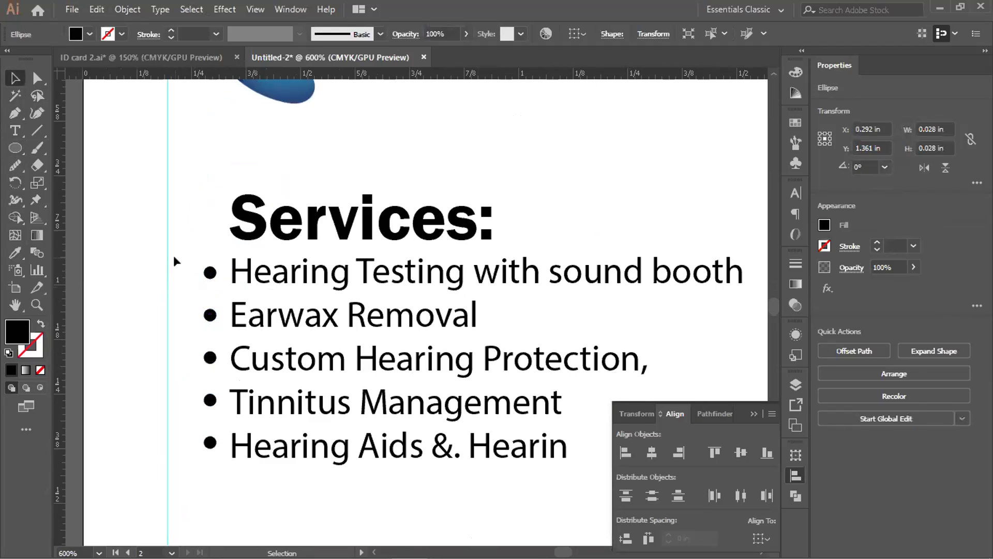
scroll(261, 372, "down", 2)
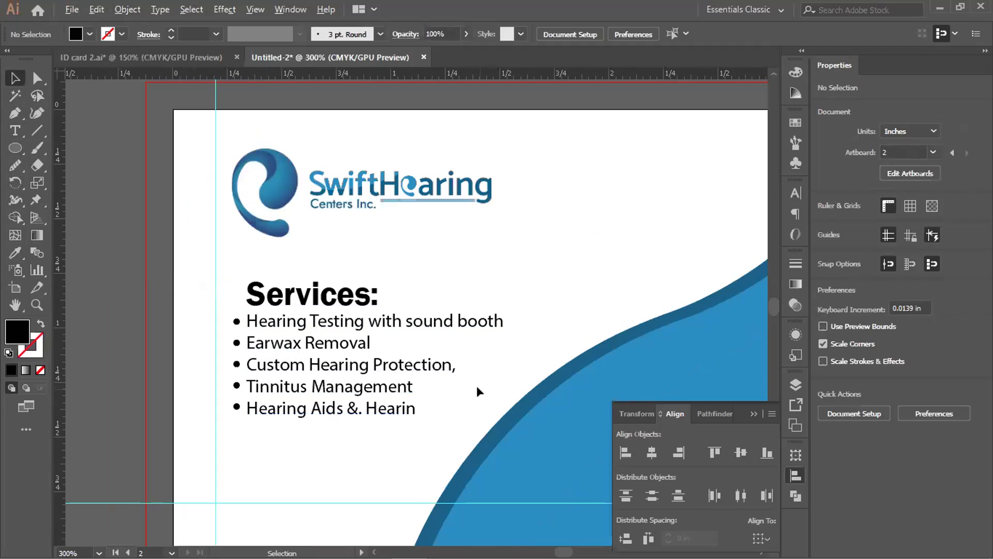
scroll(476, 386, "down", 2)
scroll(330, 405, "up", 1)
scroll(230, 325, "up", 2)
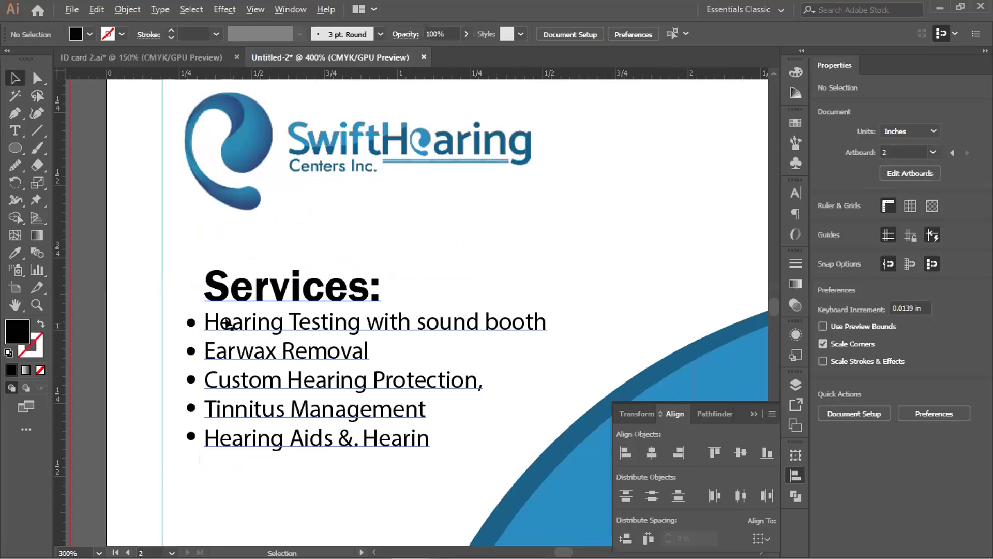
left_click(215, 296)
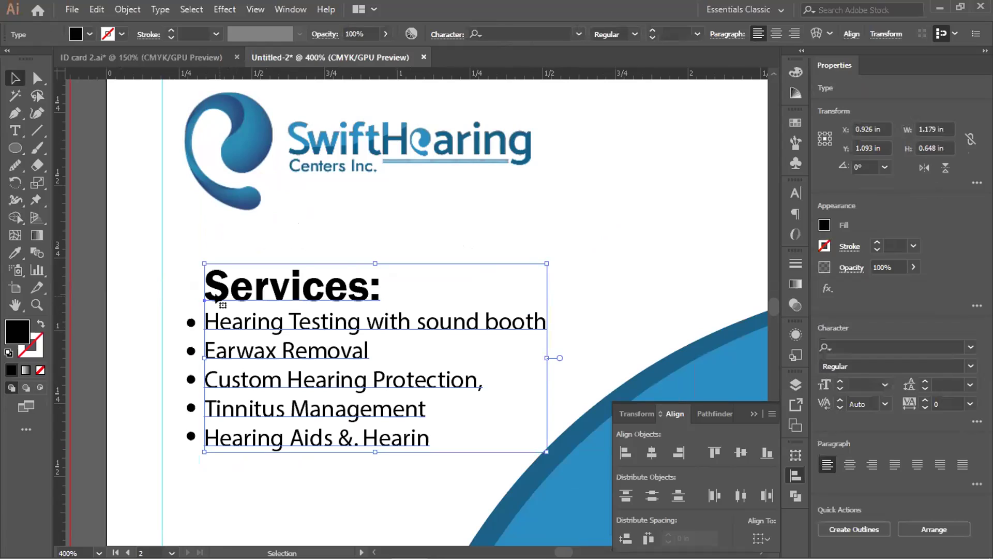
left_click(286, 231)
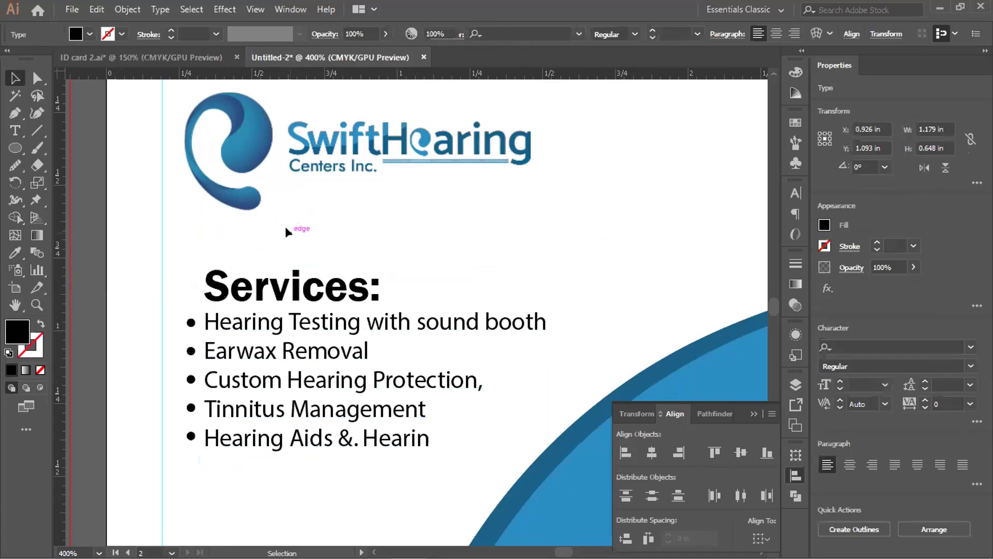
scroll(286, 227, "down", 2)
scroll(560, 221, "right", 3)
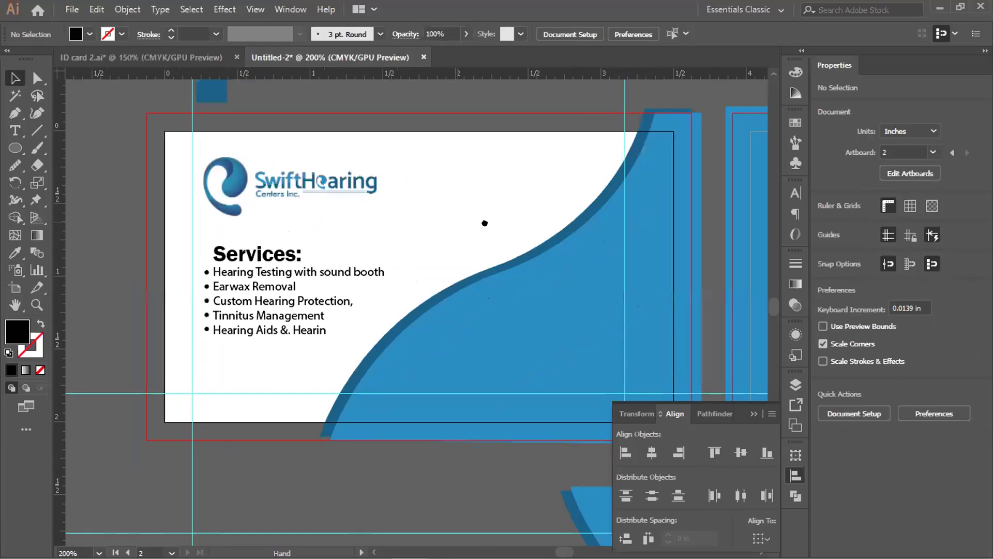
- Place the linked portrait photo 10748412160.jpg at its original size over the blue curved area of the card
left_click(71, 10)
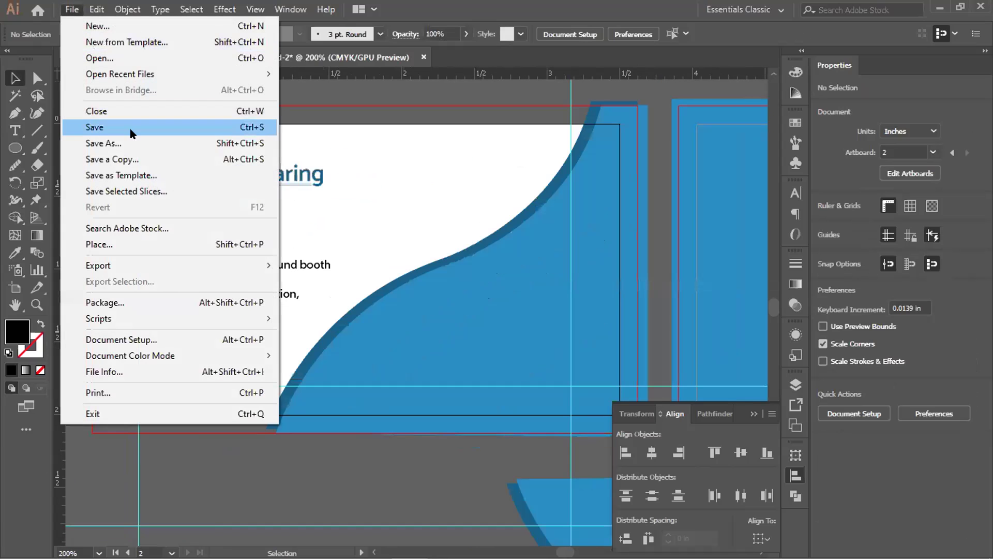
left_click(140, 244)
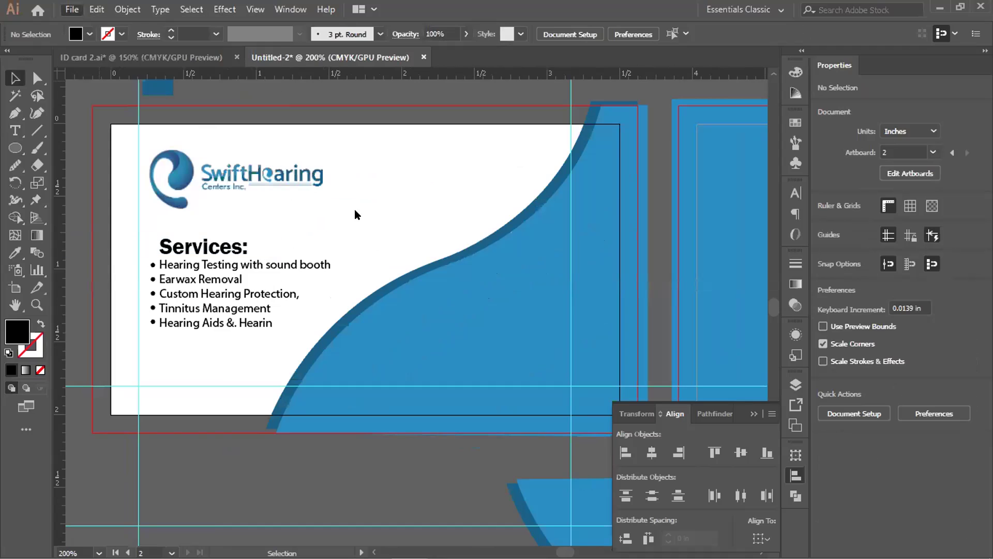
scroll(246, 212, "down", 5)
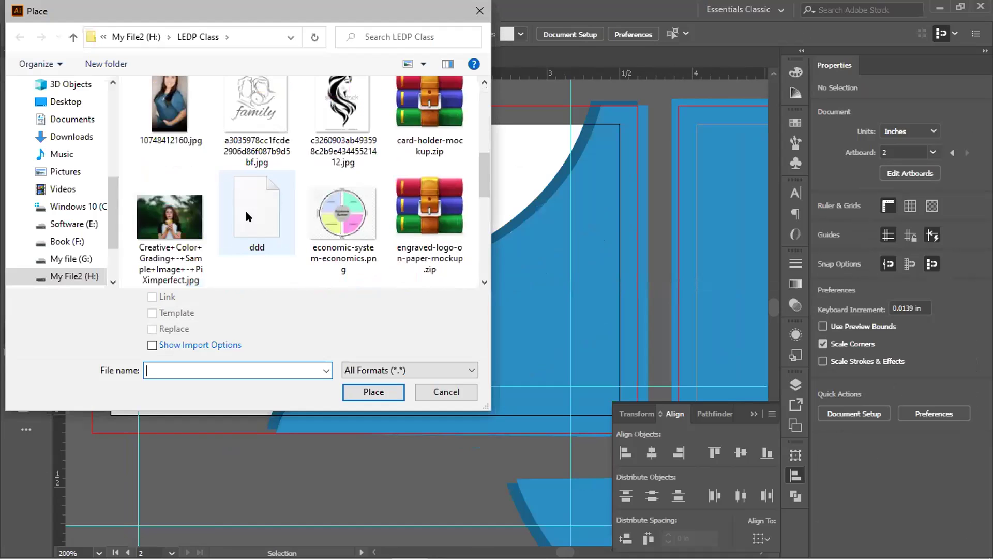
scroll(247, 215, "up", 5)
left_click(171, 222)
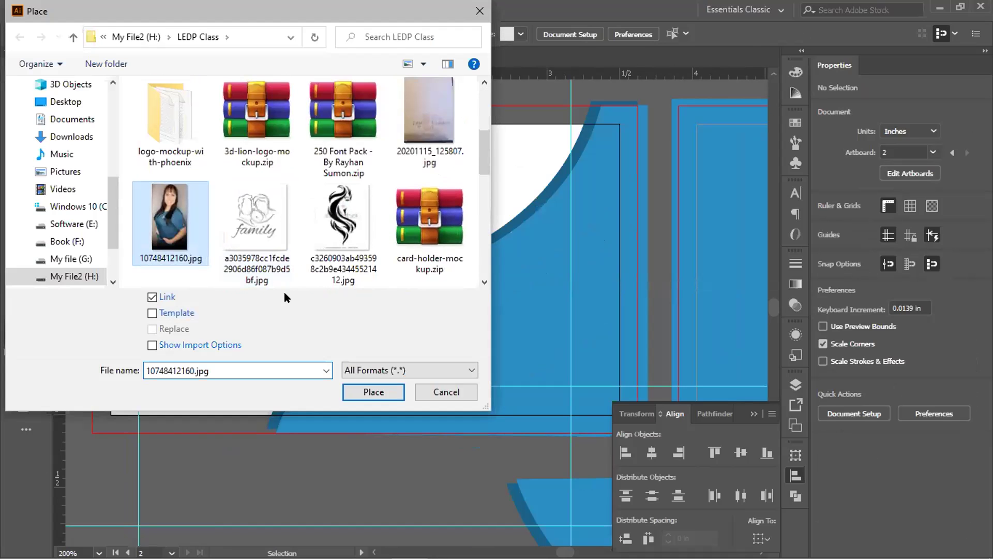
left_click(369, 394)
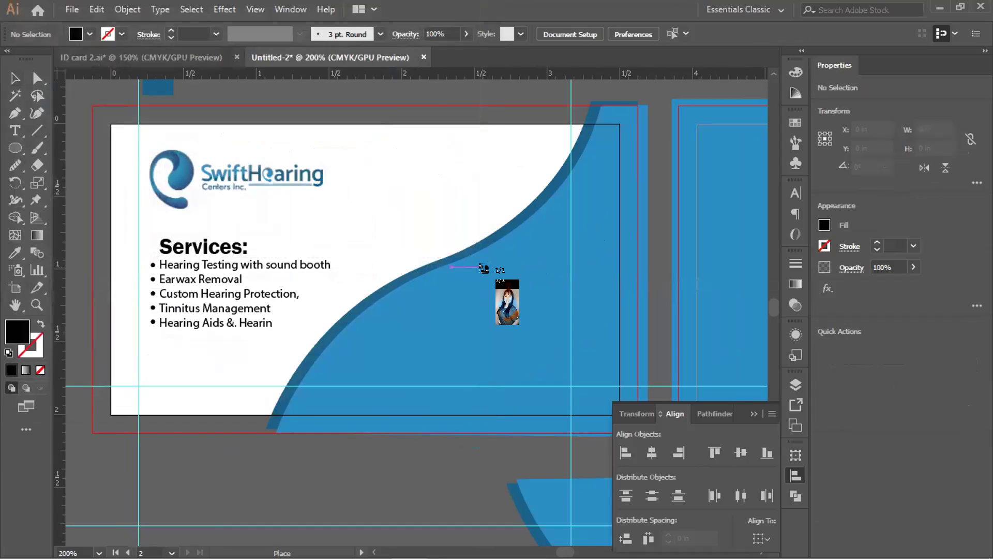
left_click(470, 214)
scroll(362, 336, "down", 1)
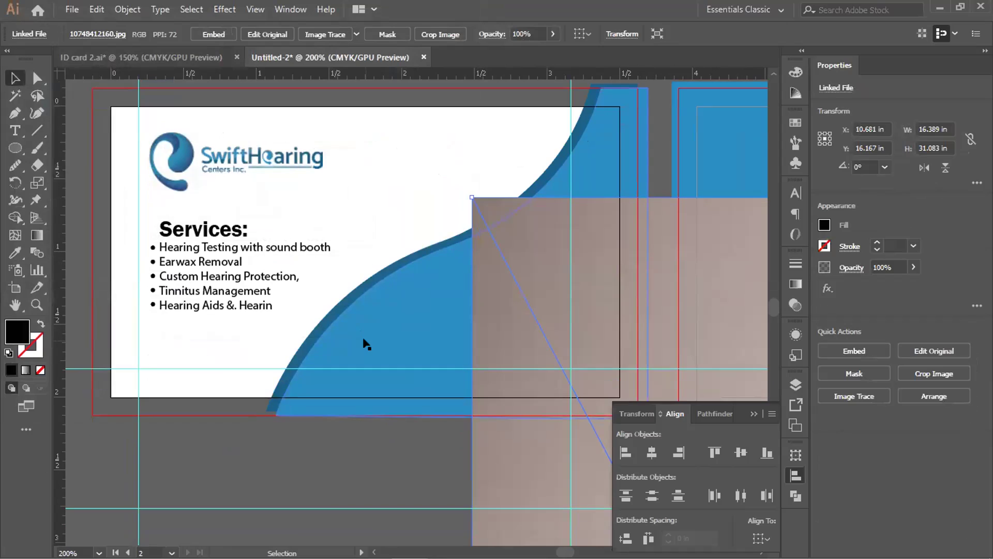
- Remove the oversized placed portrait photo from the document and return to the two card sides
scroll(362, 336, "down", 3)
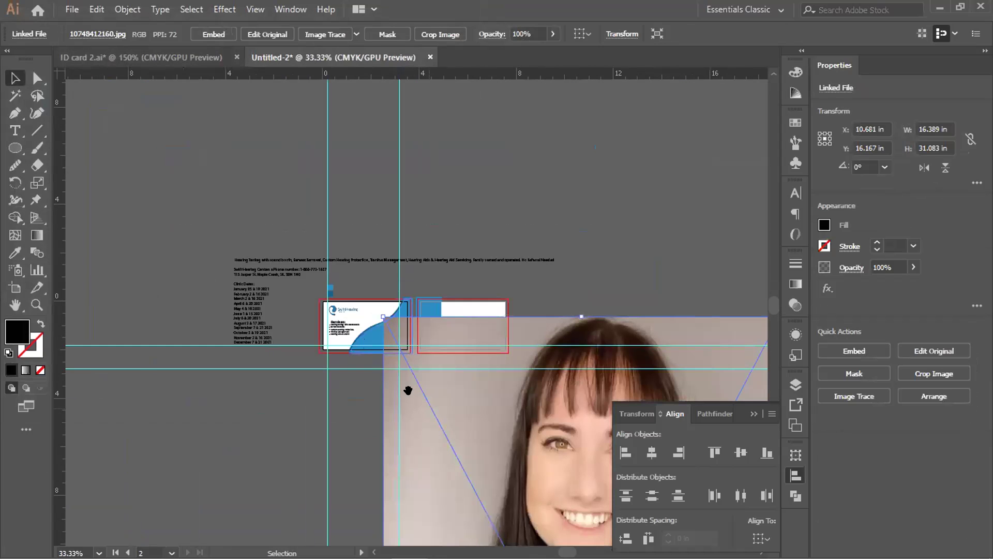
left_click_drag(406, 388, 370, 349)
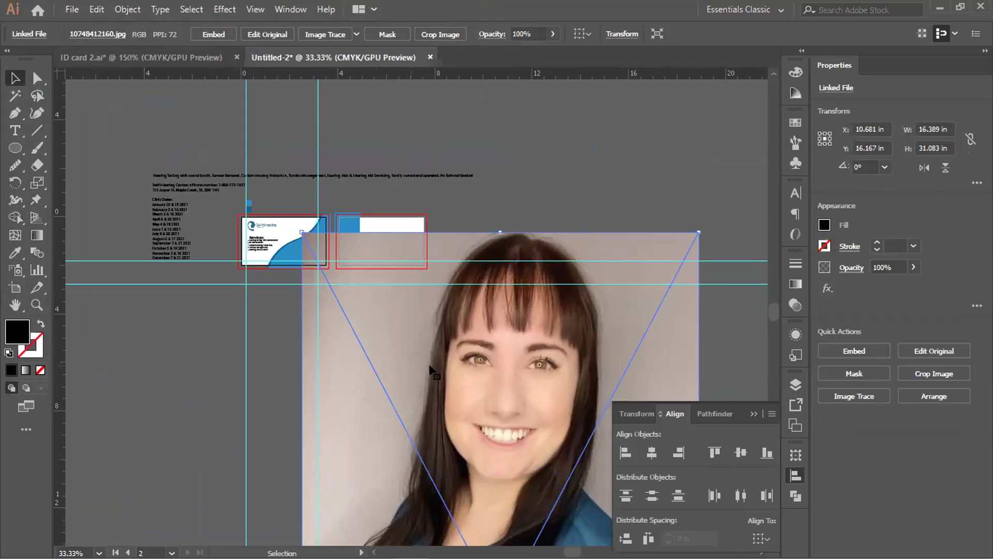
scroll(430, 368, "down", 2)
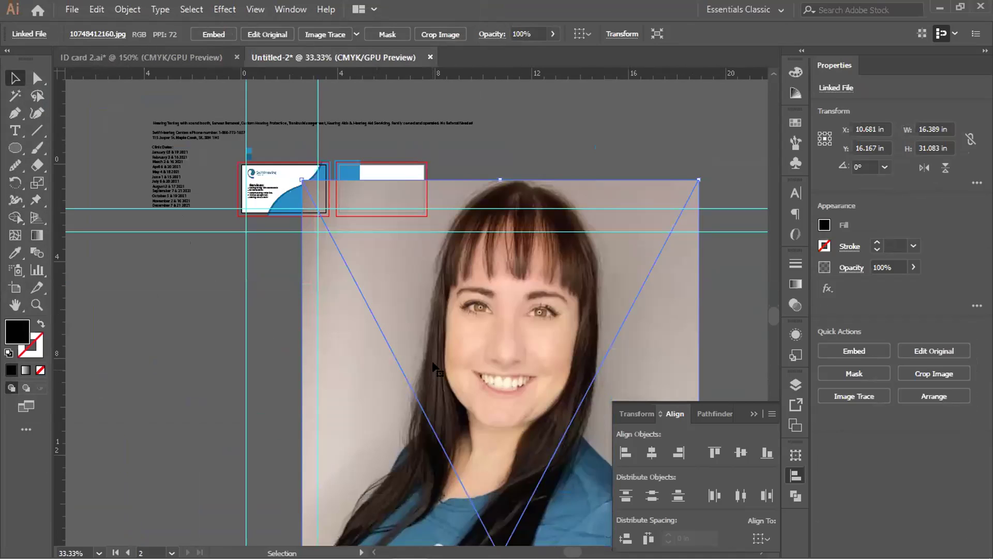
left_click_drag(427, 369, 423, 384)
left_click(482, 223)
scroll(333, 193, "up", 3)
left_click_drag(337, 266, 438, 334)
scroll(421, 333, "up", 1)
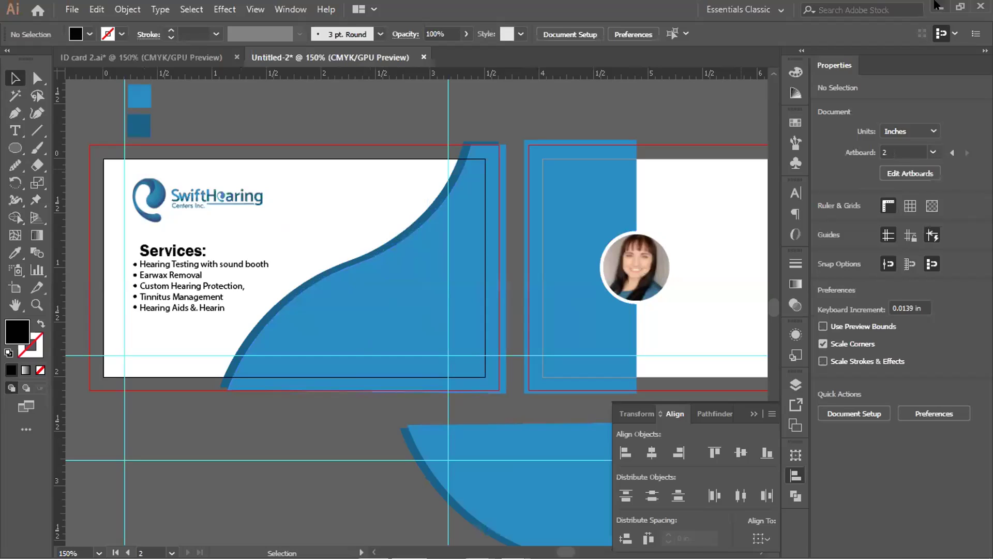
- Switch to the Freelancer contest page in Chrome and examine the submitted entries for business card layout ideas
key("super+d")
right_click(507, 191)
left_click(535, 258)
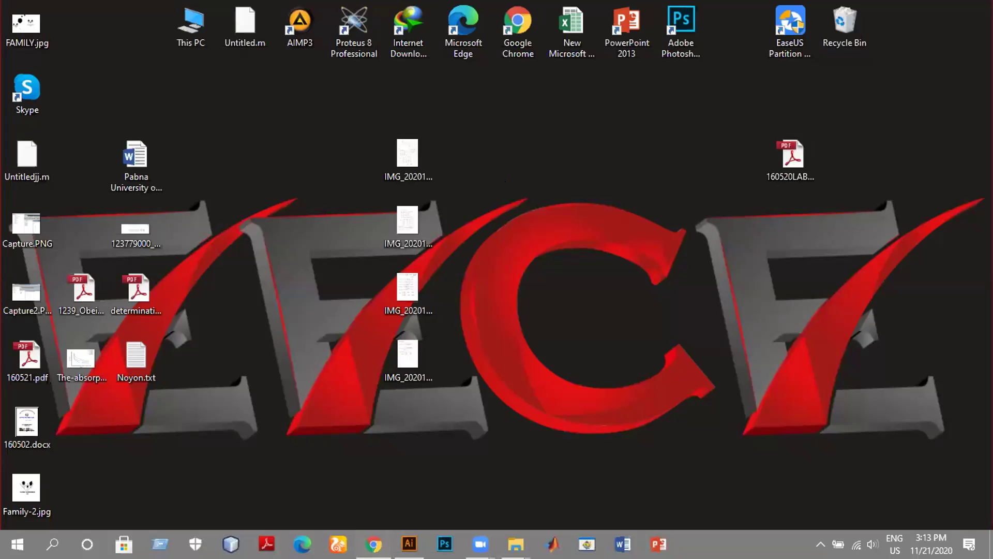
left_click(371, 541)
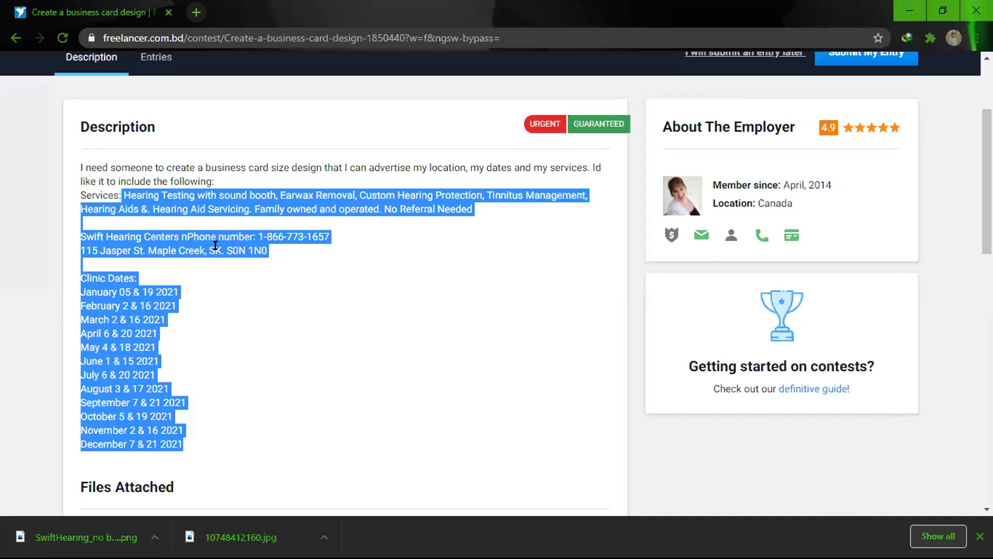
left_click(145, 67)
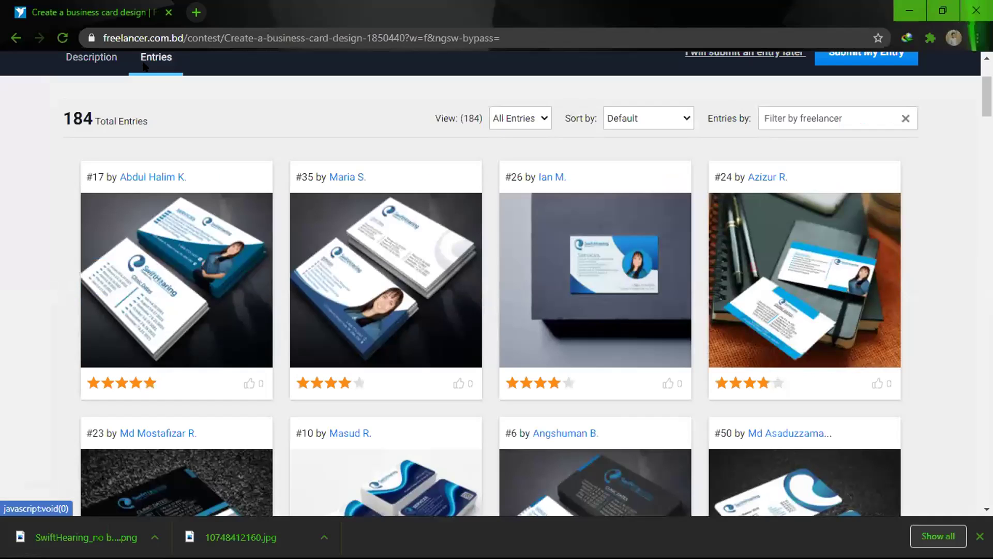
scroll(117, 176, "down", 1)
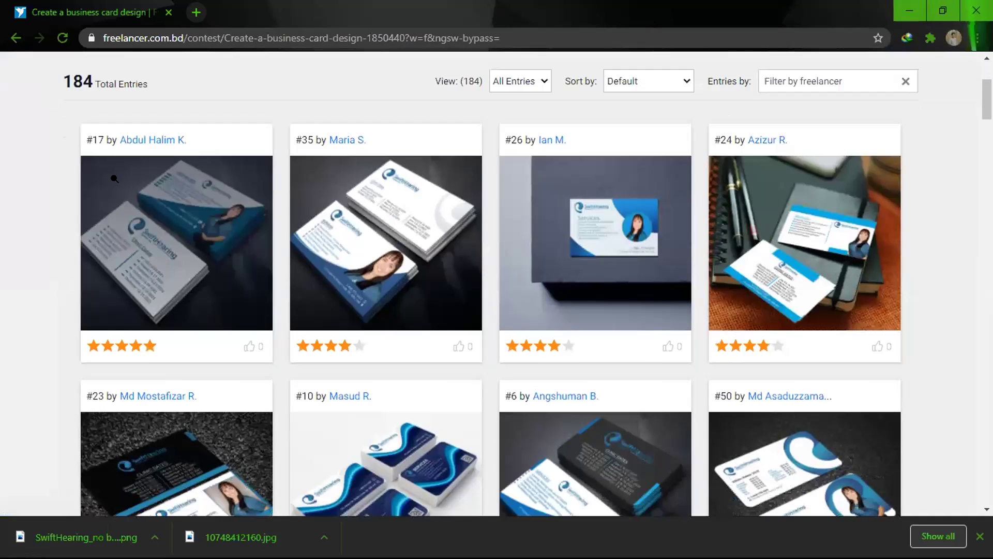
scroll(115, 178, "down", 2)
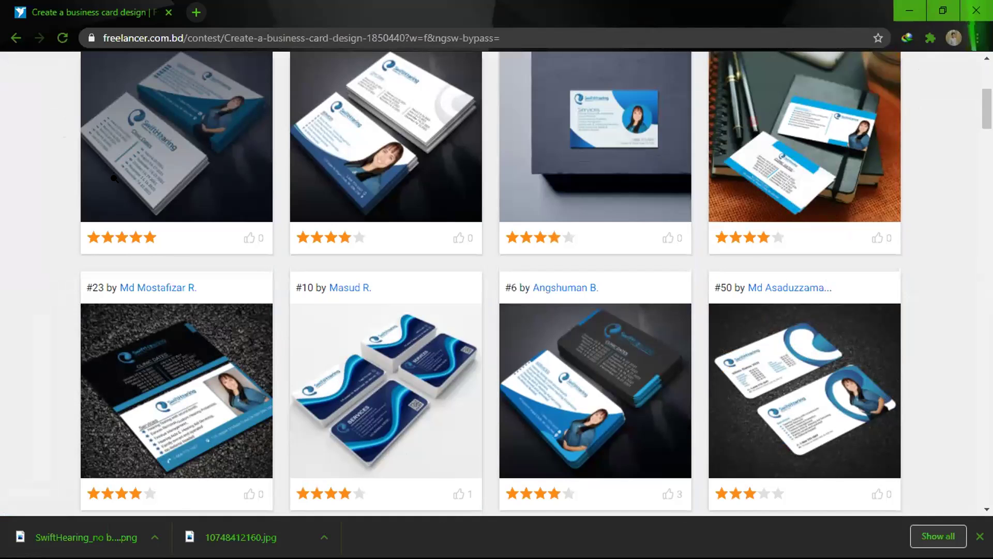
scroll(115, 179, "down", 4)
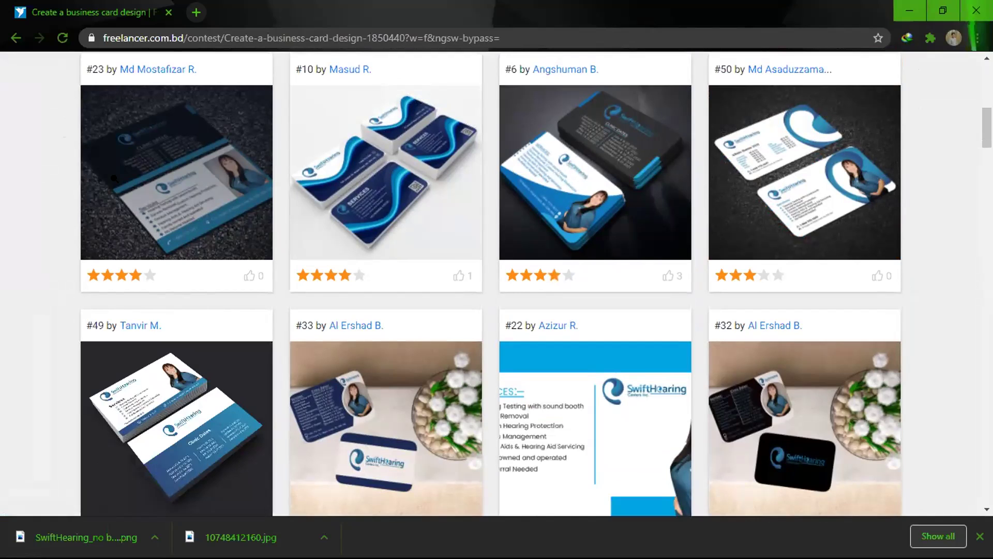
scroll(115, 178, "down", 3)
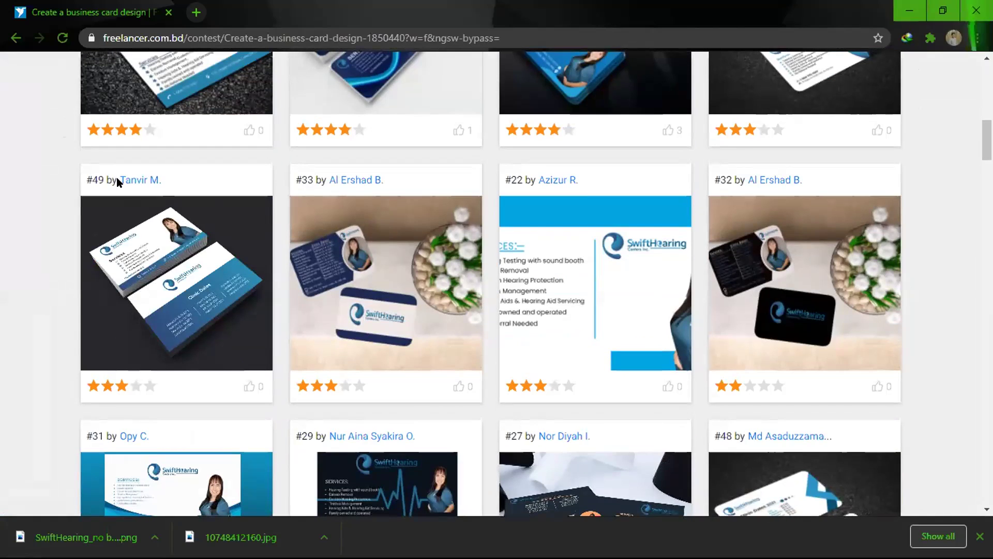
scroll(116, 177, "down", 3)
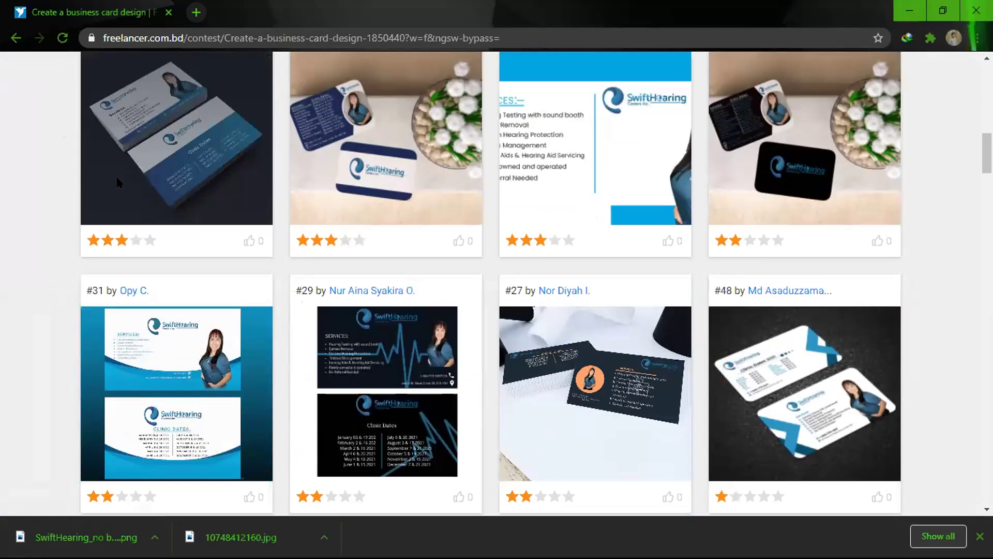
- Leave the Freelancer contest entries and switch back to the business card document in Illustrator
scroll(114, 186, "up", 10)
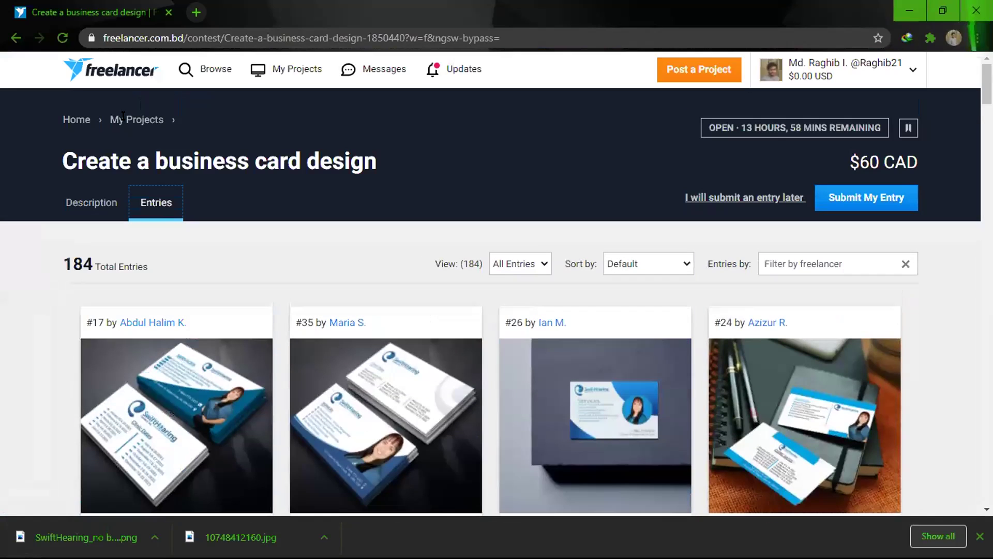
left_click(103, 198)
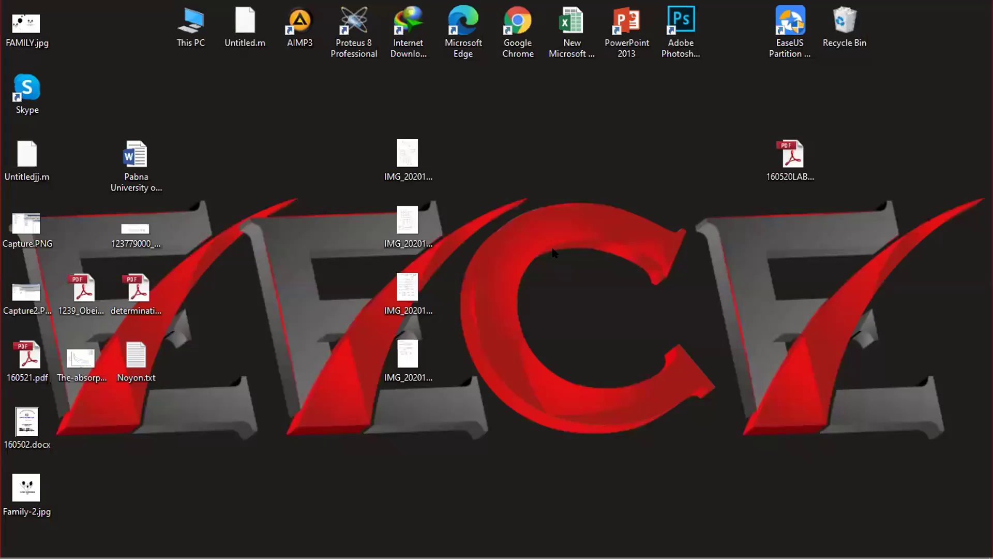
right_click(552, 252)
left_click(599, 314)
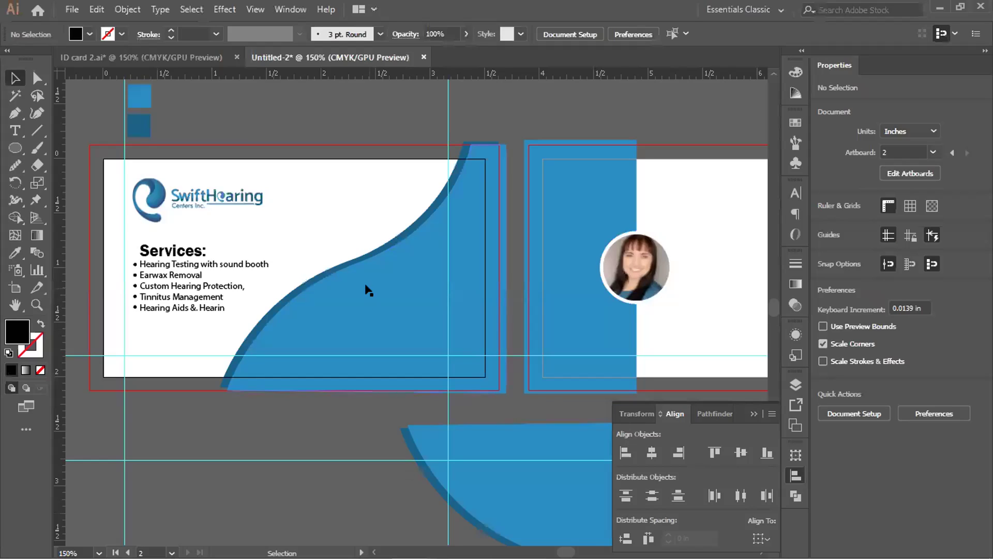
- Draw a black hexagon about 1.28 in wide and 1.11 in high over the front card between the logo and the blue curve
scroll(365, 284, "down", 2)
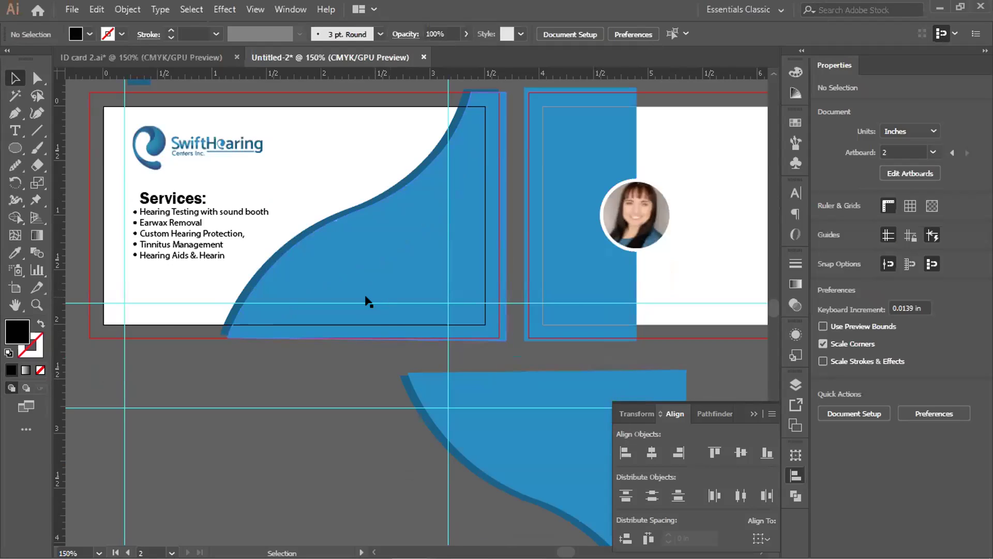
scroll(365, 300, "down", 2)
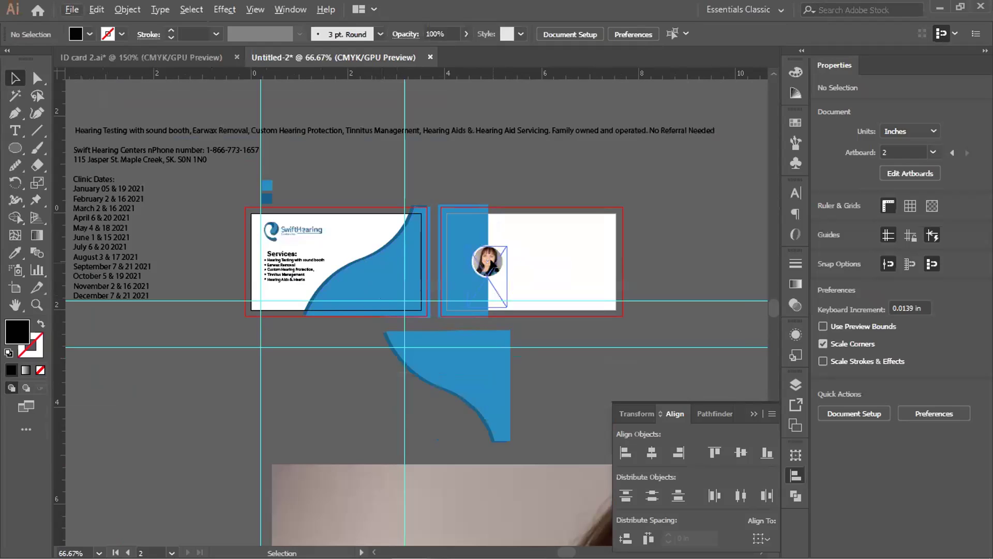
scroll(491, 264, "up", 3)
scroll(492, 263, "down", 3)
scroll(389, 183, "up", 2)
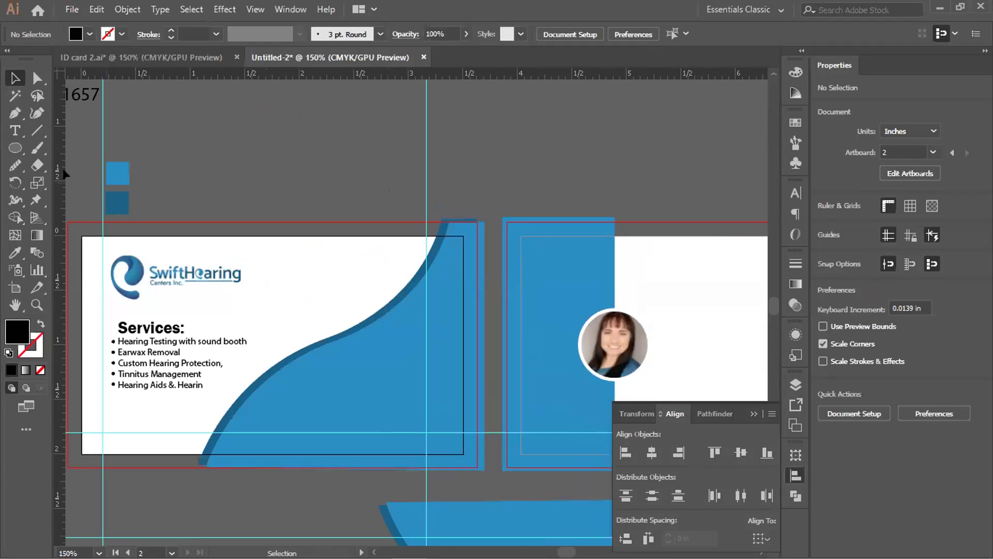
left_click(14, 147)
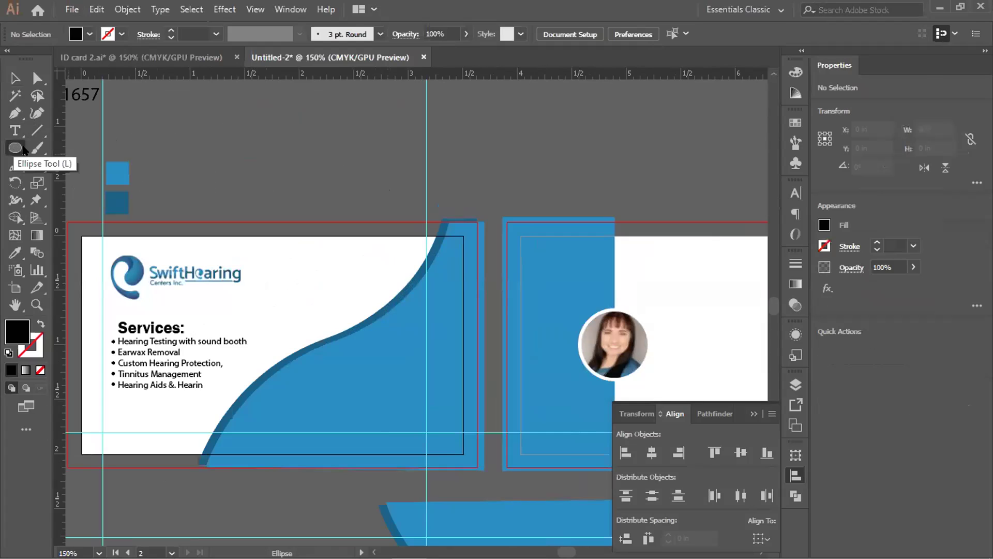
left_click(15, 147)
left_click(77, 201)
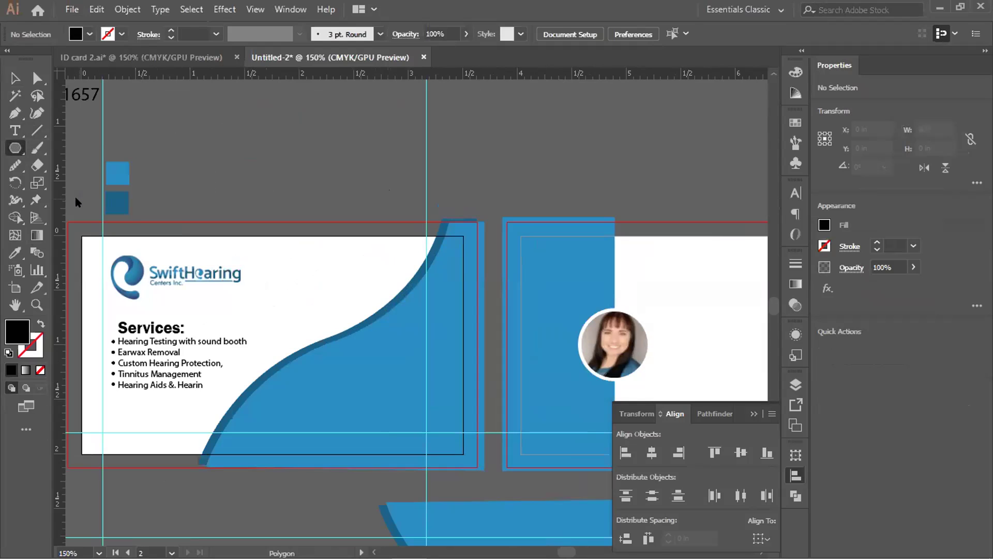
left_click_drag(314, 285, 350, 343)
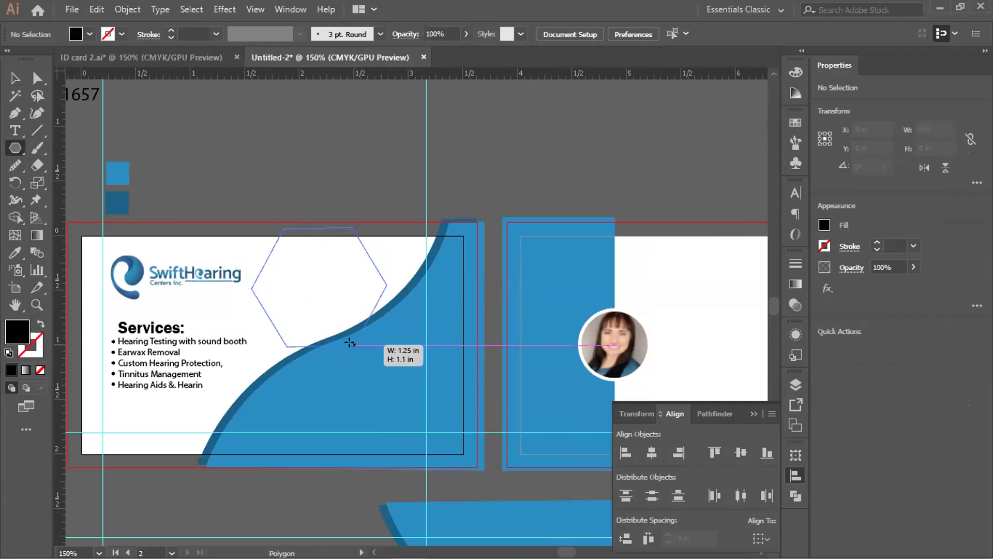
left_click_drag(350, 342, 353, 344)
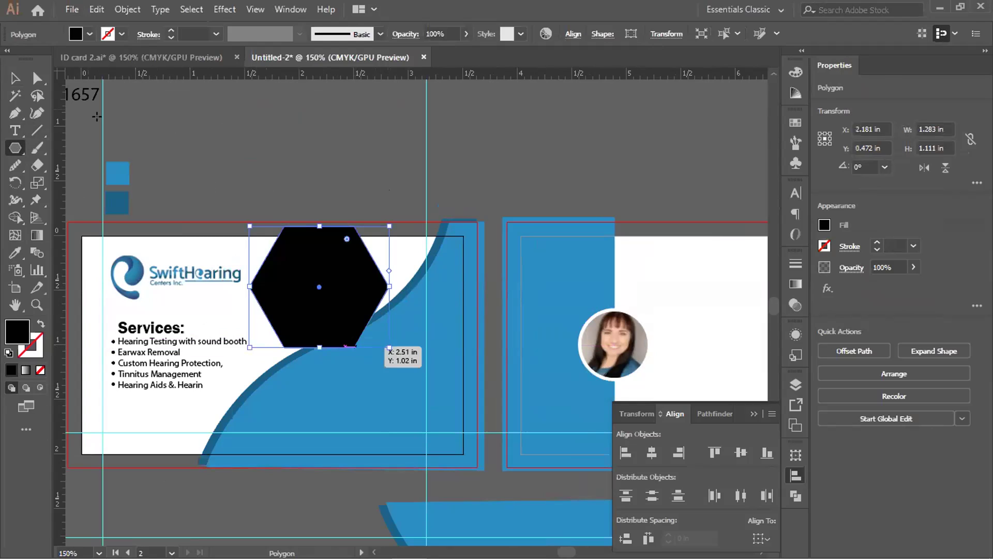
- Move the black hexagon off the front card onto the empty canvas just above it
left_click(14, 78)
left_click_drag(333, 305, 361, 358)
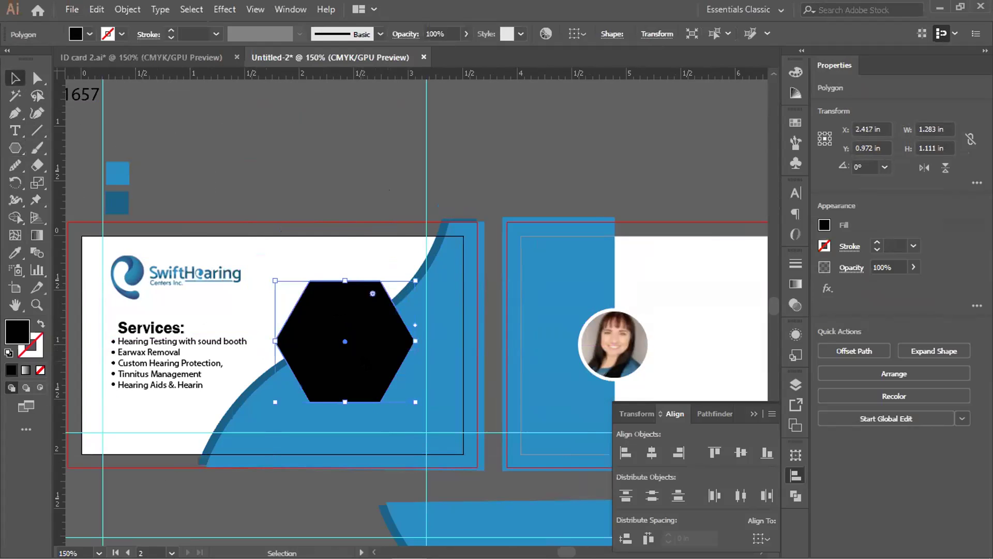
left_click(339, 197)
scroll(302, 310, "down", 1)
scroll(301, 318, "up", 1)
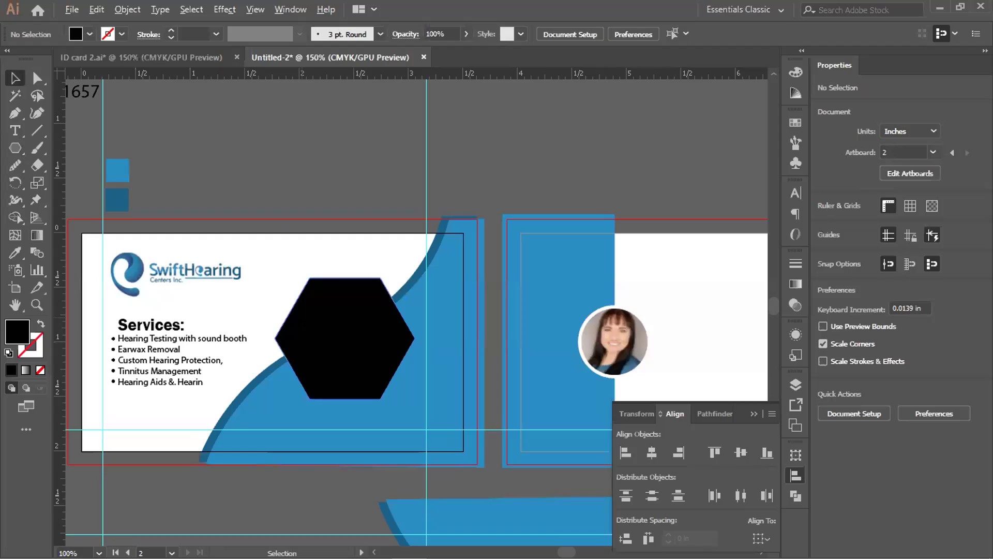
left_click(301, 319)
left_click_drag(301, 319, 273, 169)
scroll(272, 169, "up", 2)
left_click_drag(317, 293, 345, 258)
- Scale the linked portrait photo down to about 3.17 by 6.01 in and place it beside the back card
scroll(374, 173, "down", 3)
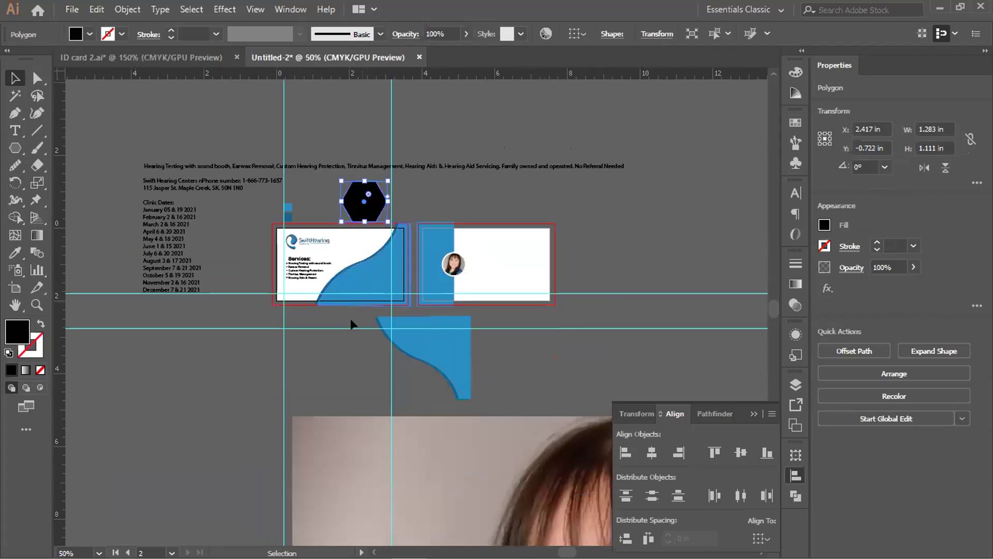
scroll(349, 318, "down", 2)
left_click(363, 365)
scroll(363, 365, "down", 2)
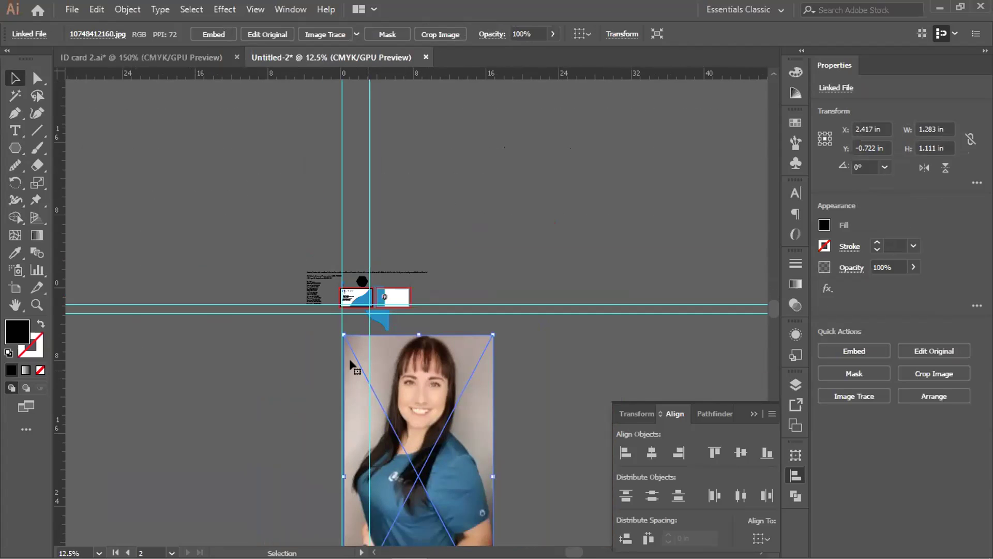
scroll(349, 358, "down", 3)
left_click_drag(345, 262, 402, 348)
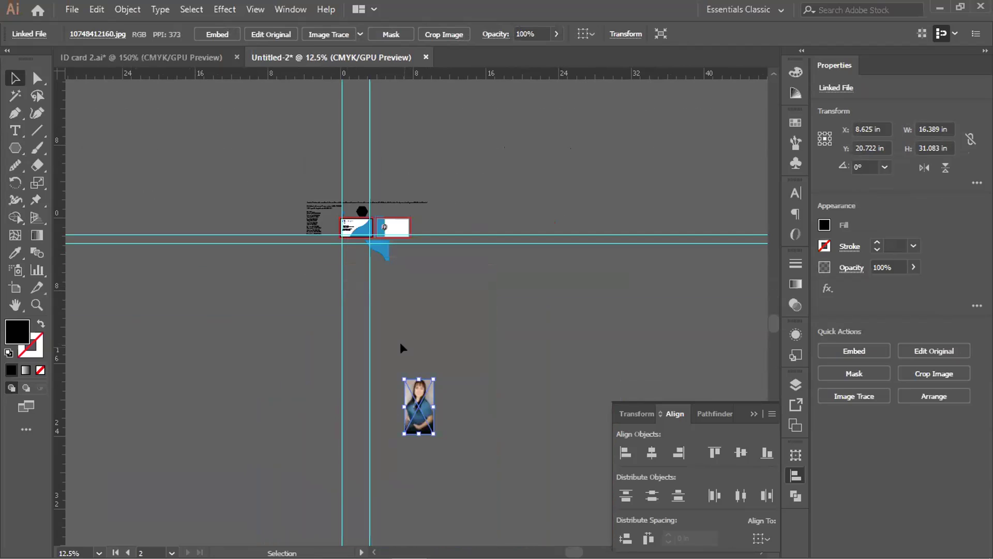
left_click_drag(411, 415, 417, 243)
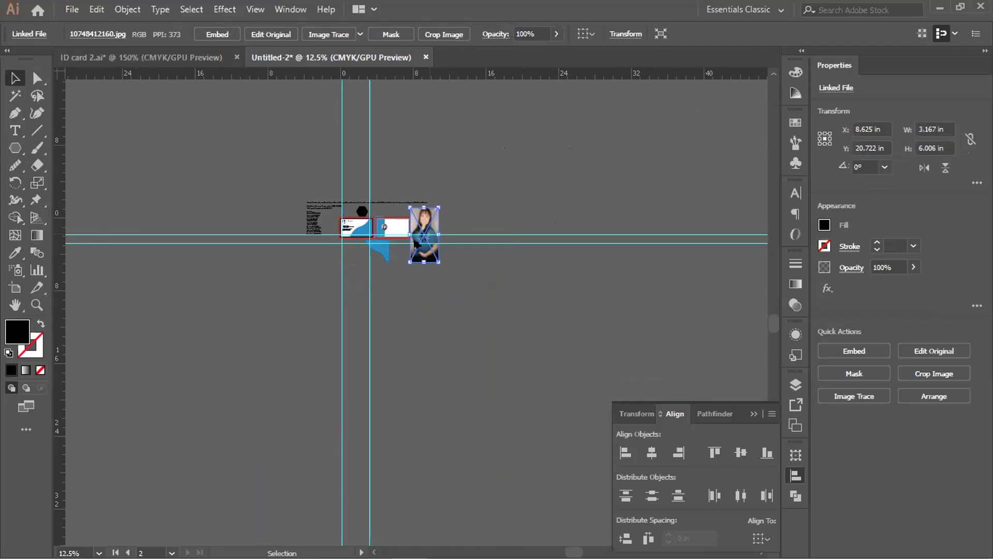
scroll(416, 243, "up", 6)
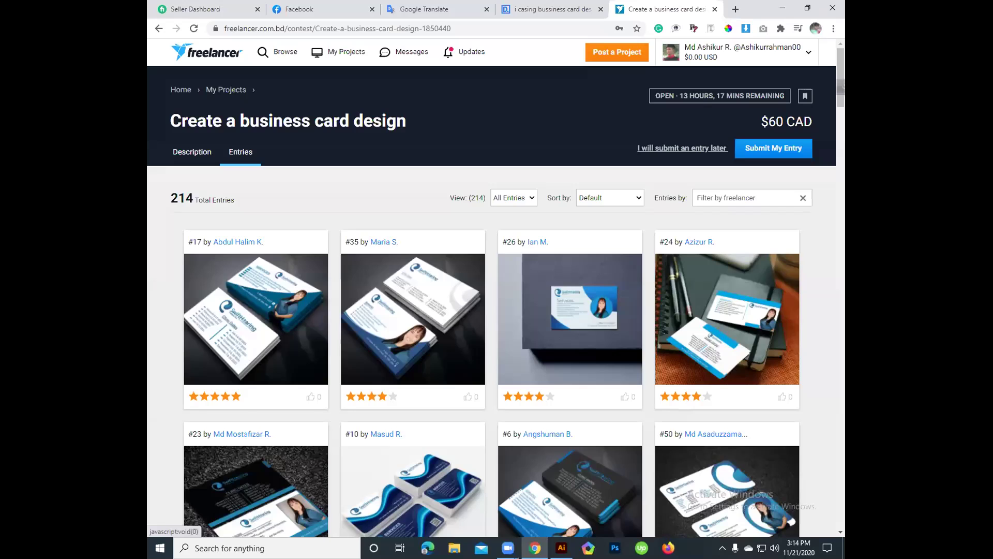
- Open the contest description on the Freelancer page in Chrome and examine the attached portrait photo 10748412160.jpg from head to waist
left_click(192, 151)
scroll(249, 145, "down", 15)
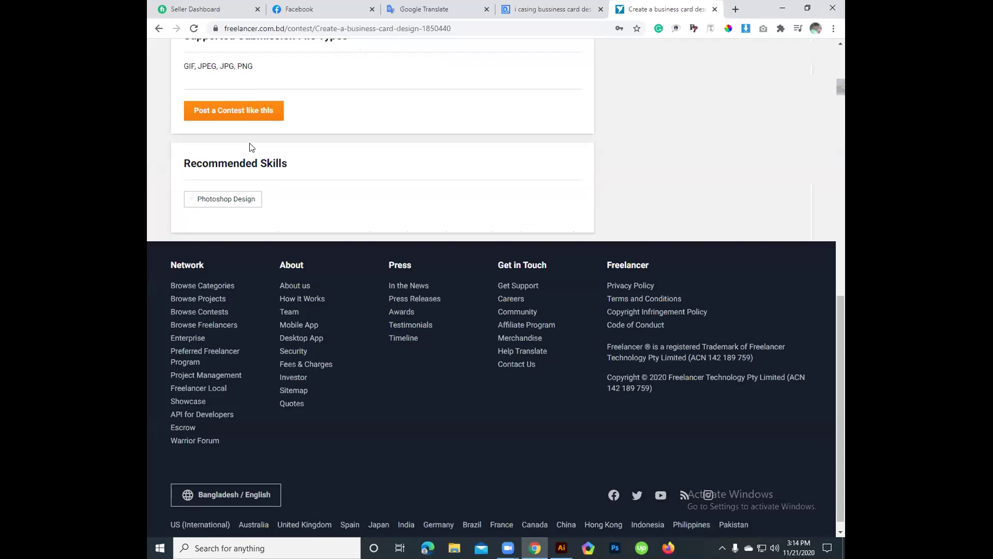
scroll(249, 148, "up", 3)
left_click(248, 147)
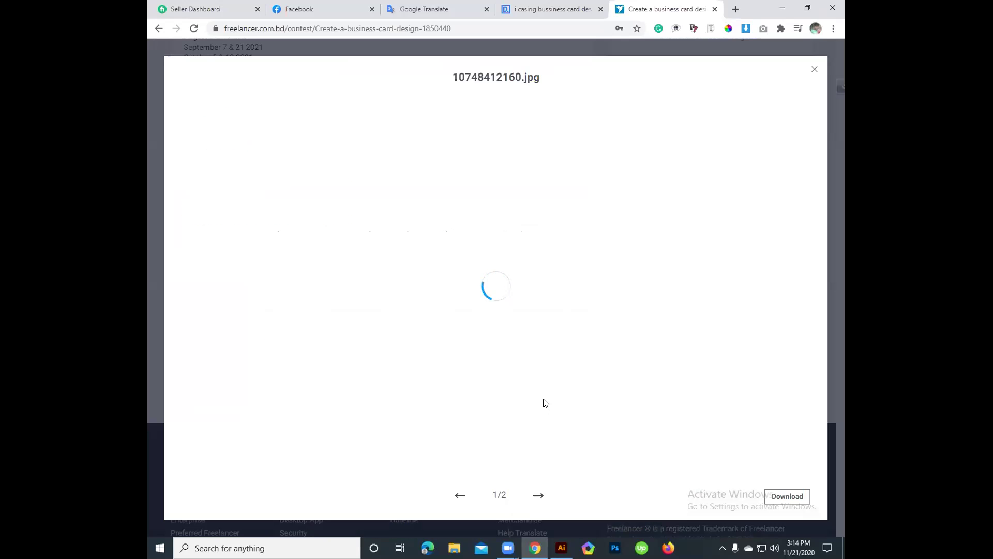
scroll(544, 337, "down", 1)
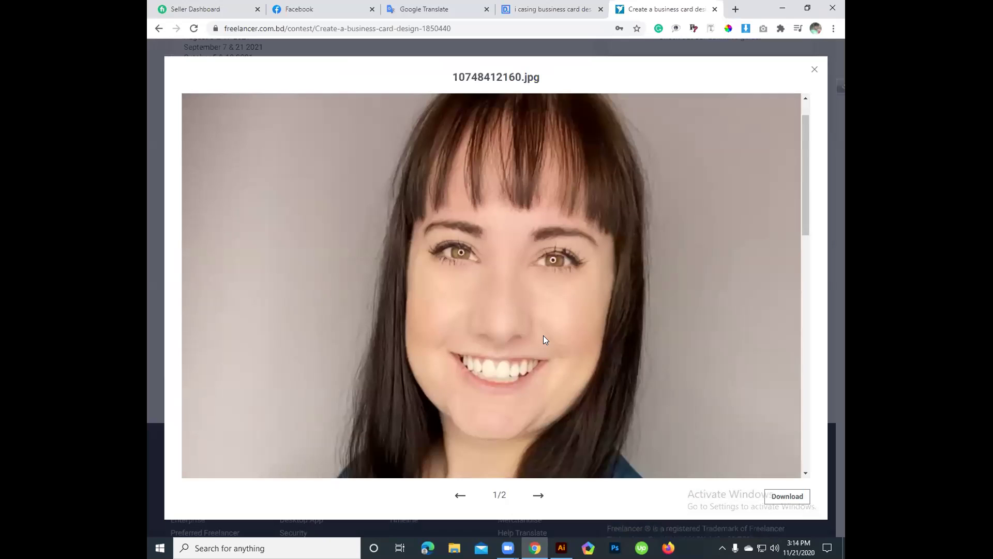
scroll(543, 337, "down", 10)
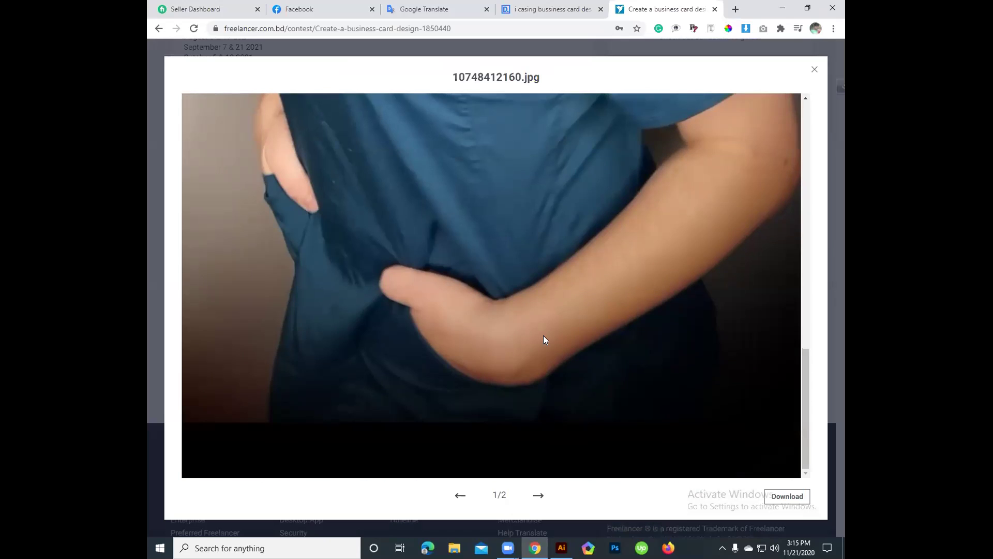
scroll(543, 335, "up", 10)
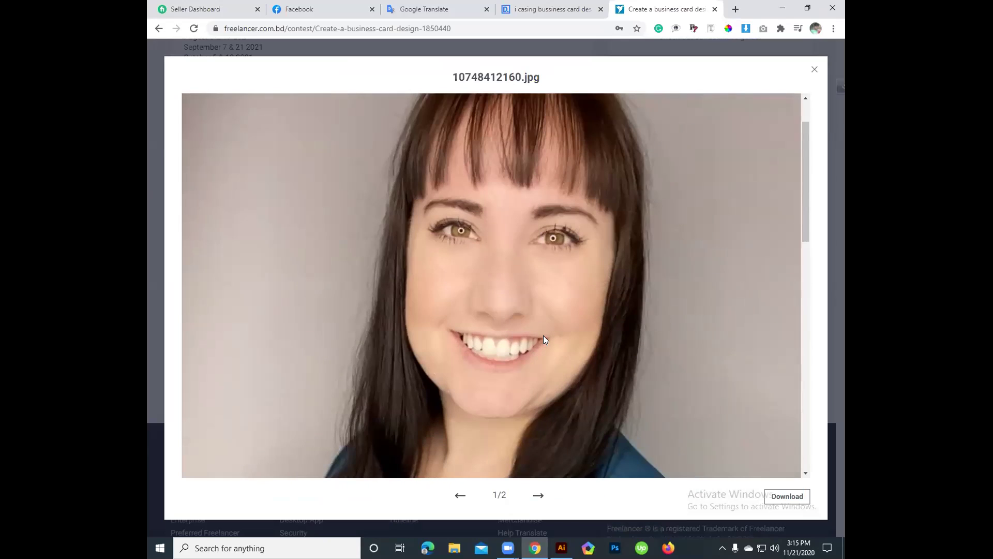
scroll(543, 340, "up", 2)
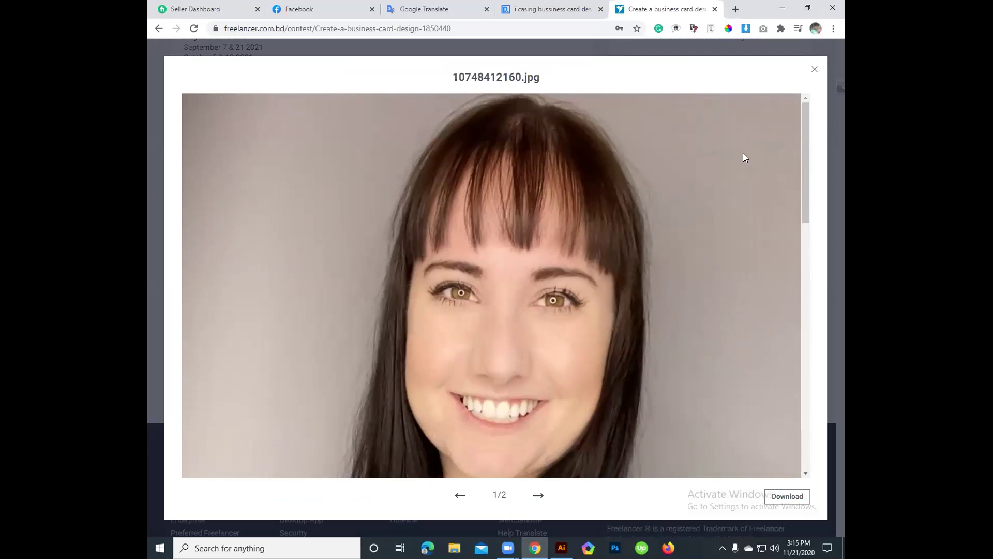
left_click(814, 68)
- Download the attached logo SwiftHearing_no background_300dpi.png and the portrait photo 10748412160.jpg, and return to the contest description
left_click(216, 175)
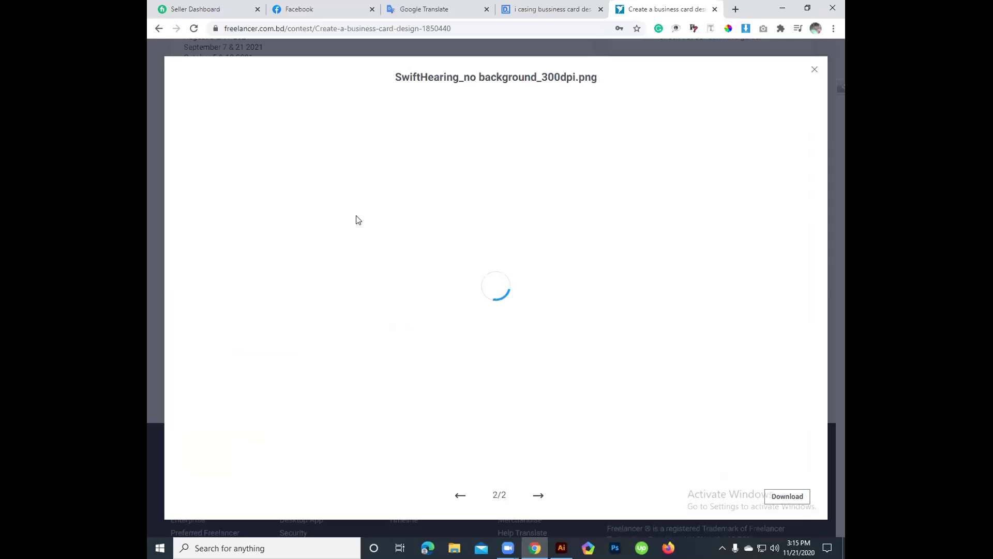
left_click(781, 497)
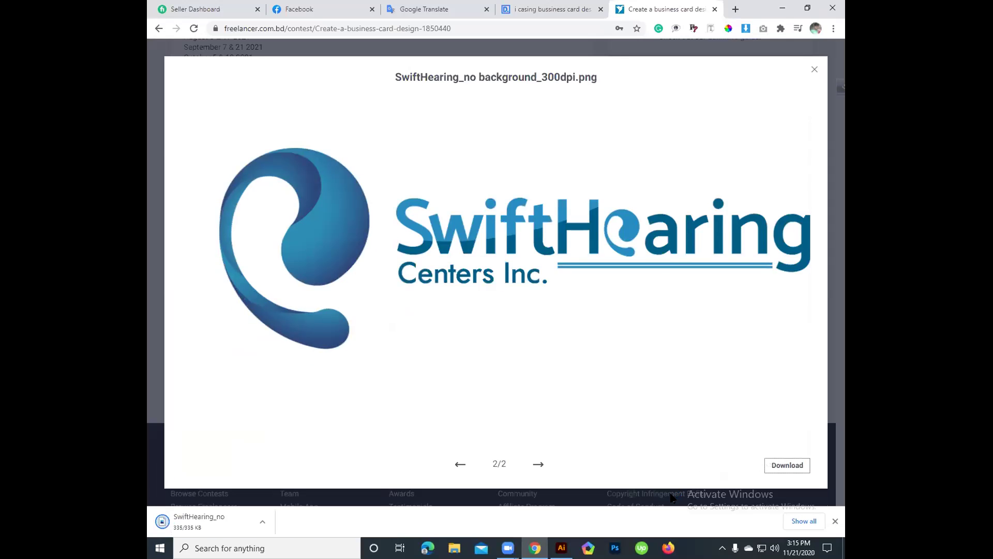
left_click(460, 464)
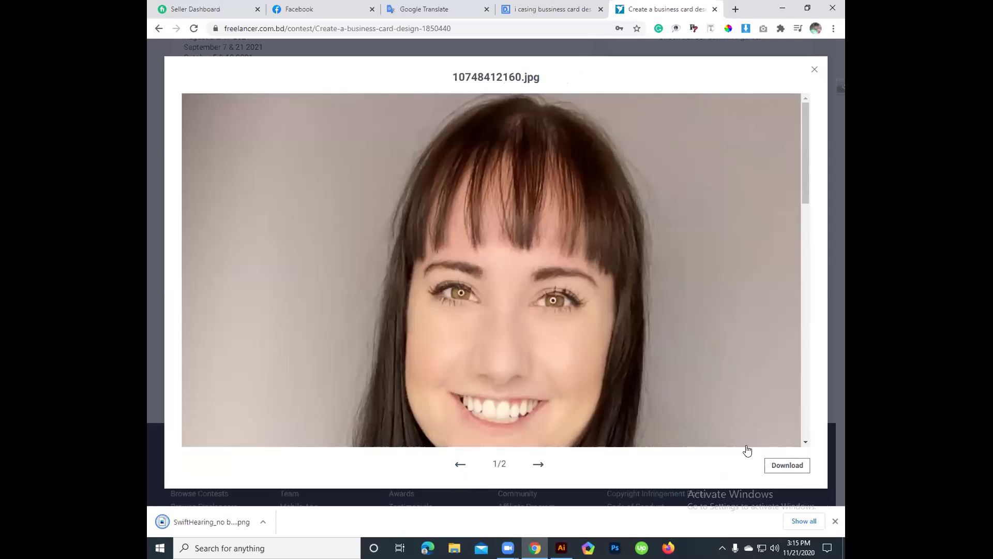
left_click(784, 469)
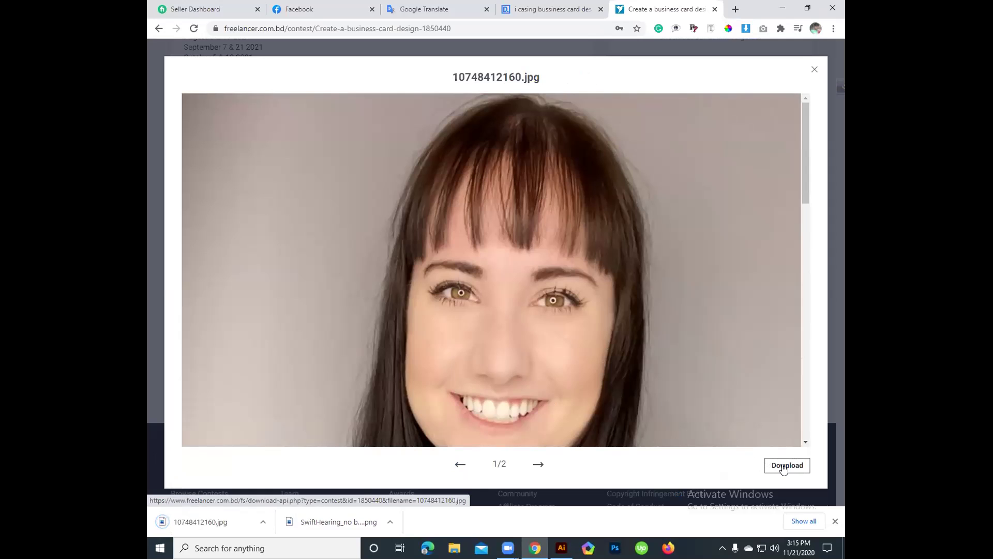
left_click(815, 71)
scroll(428, 232, "up", 3)
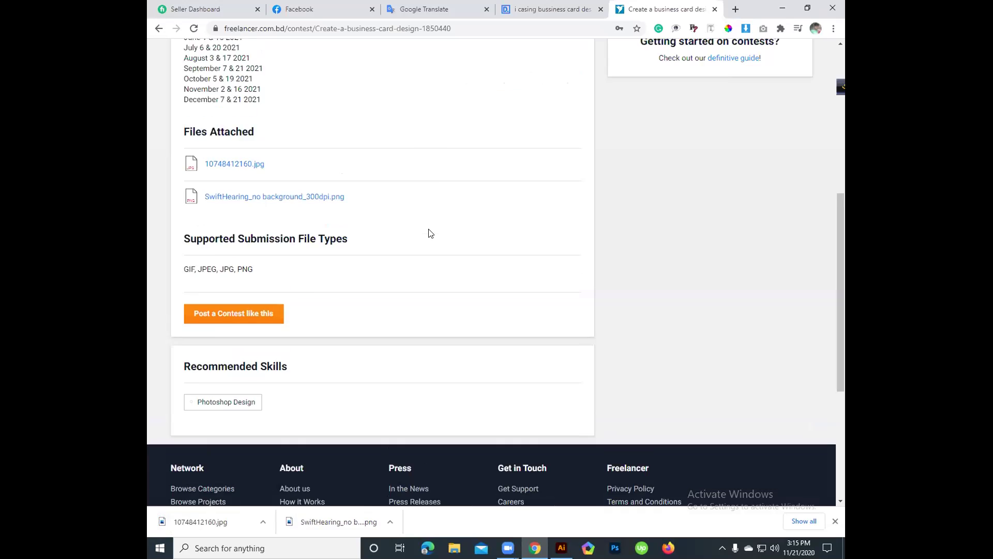
scroll(428, 233, "up", 5)
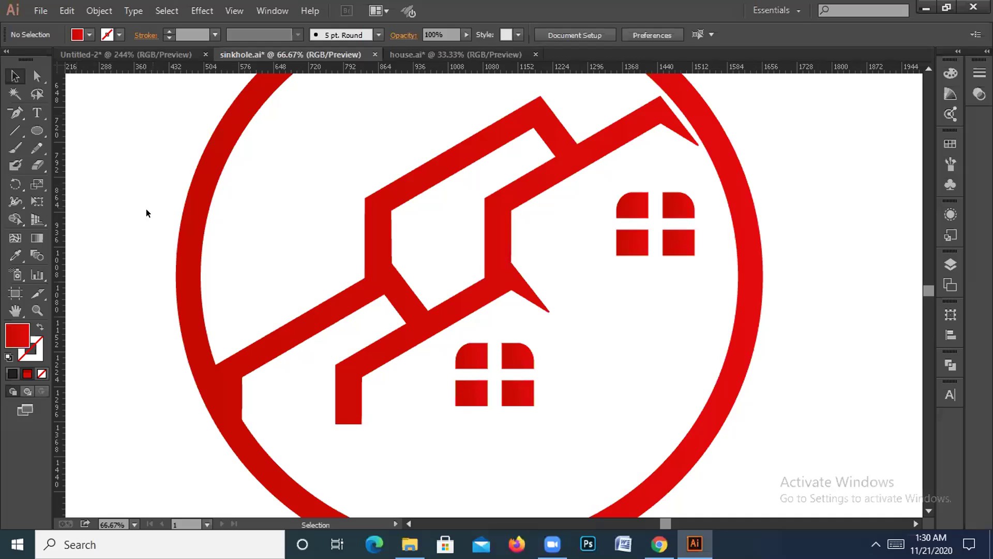
- Display the sinkhole.ai logo in outline view in Illustrator and undo the merge of the house lines with the circle
left_click_drag(146, 212, 221, 239)
key("a")
left_click(222, 243)
key("ctrl+y")
left_click(178, 313)
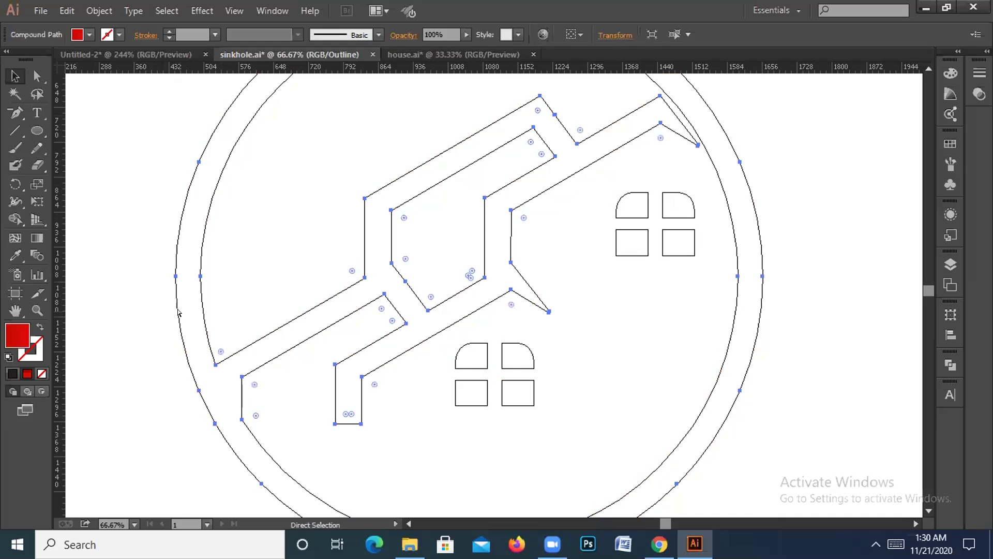
key("ctrl+shift+a")
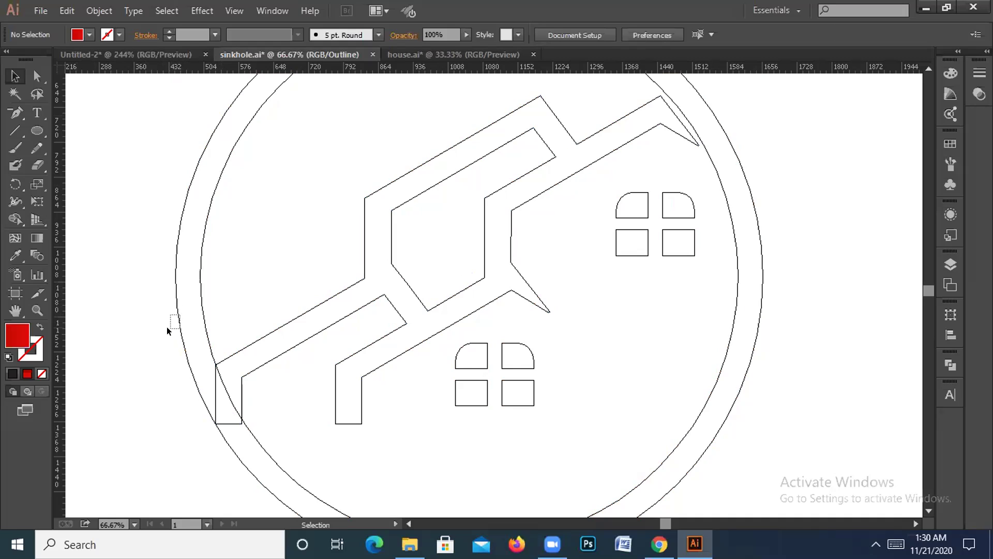
- Extend the lower roof line into the ring by moving its two left-end corner anchor points outward, and return to the filled preview
left_click(37, 77)
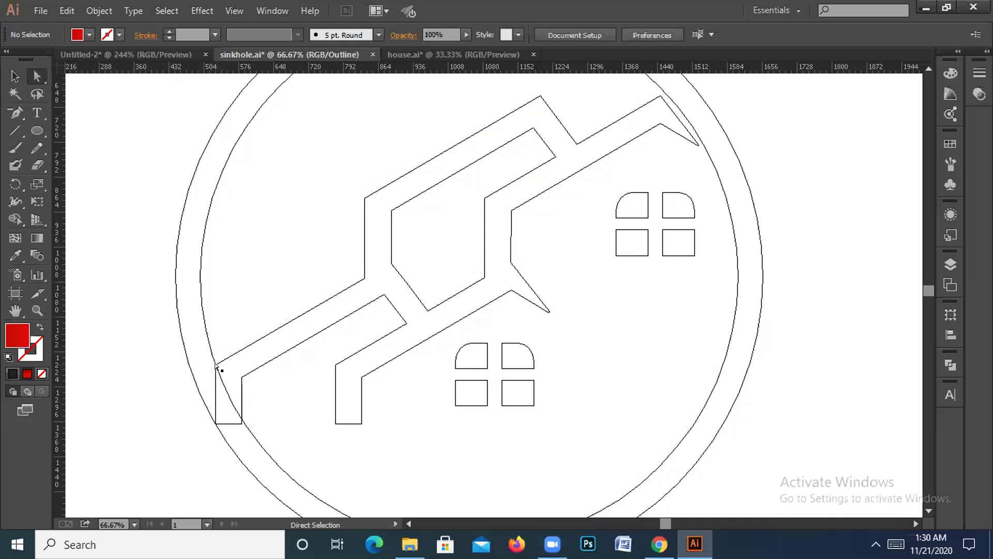
left_click_drag(216, 365, 204, 372)
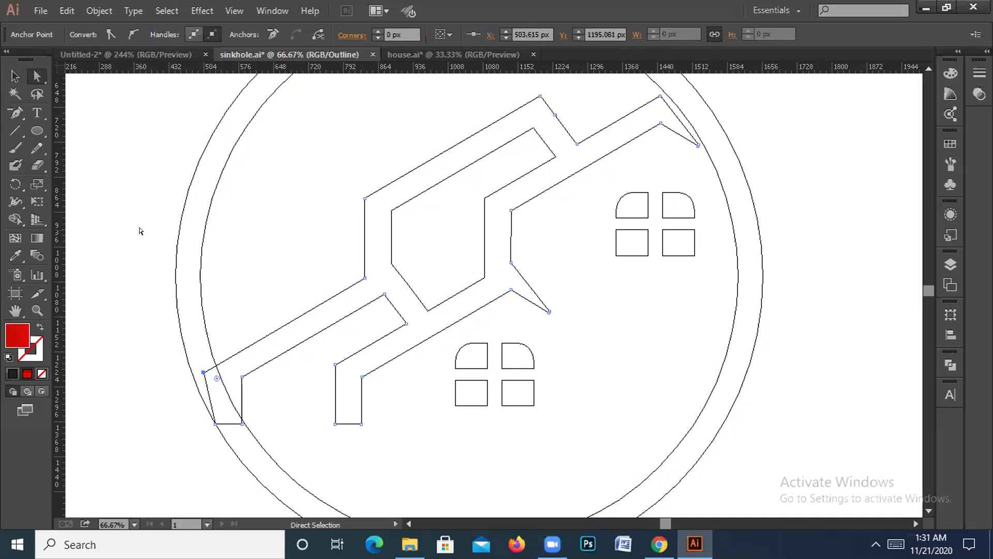
left_click_drag(241, 377, 216, 388)
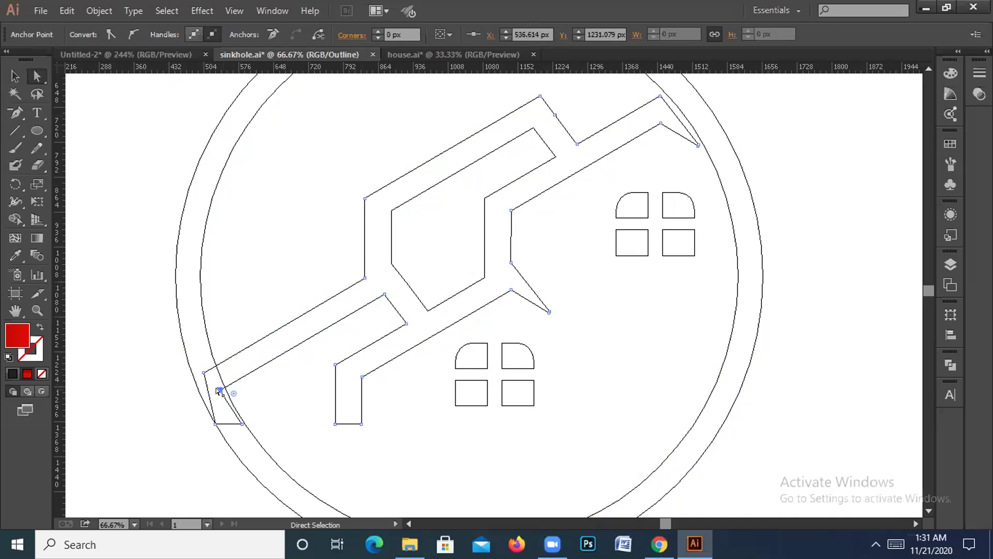
key("ctrl")
key("ctrl+y")
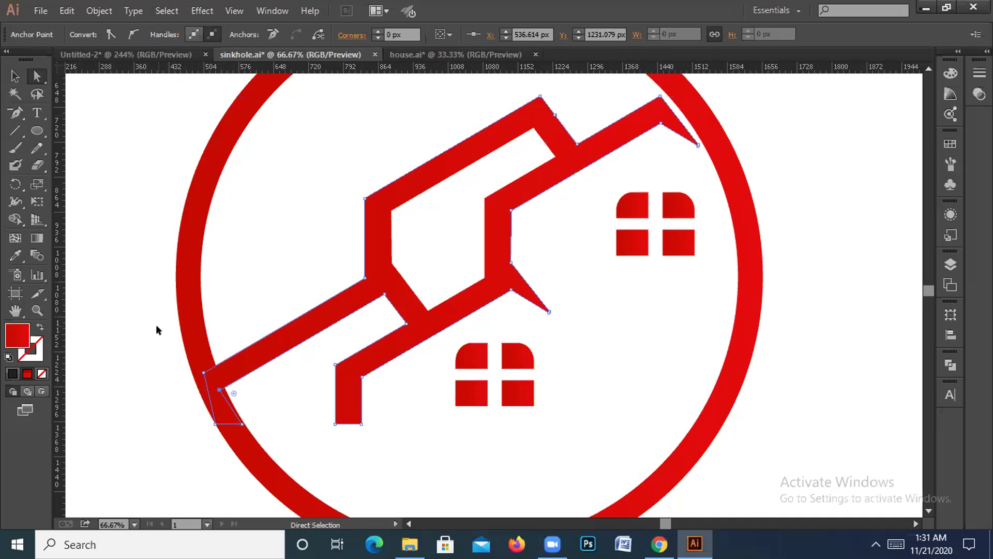
- Select the circle and the house lines and merge them with the Pathfinder Unite shape mode, and deselect
left_click_drag(136, 305, 296, 427)
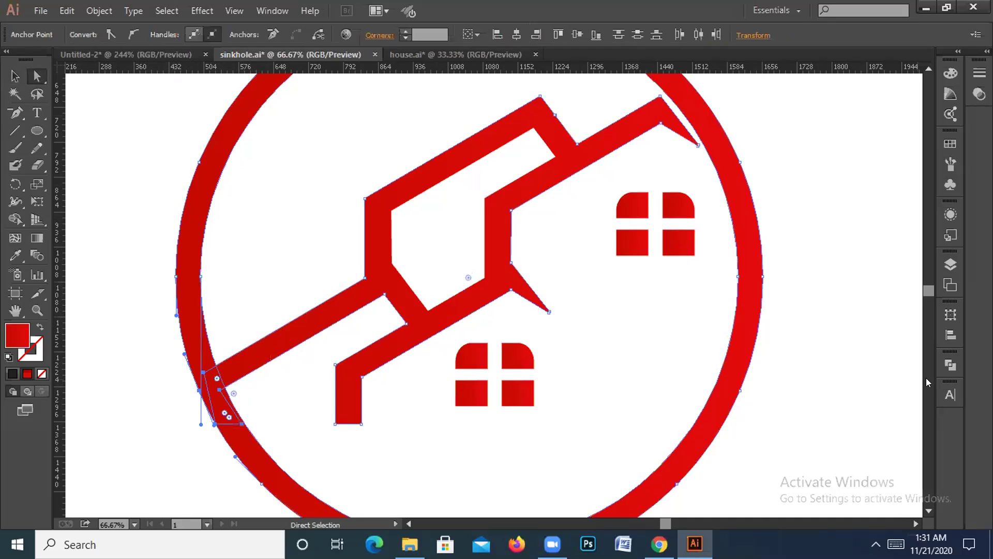
left_click(949, 364)
key("v")
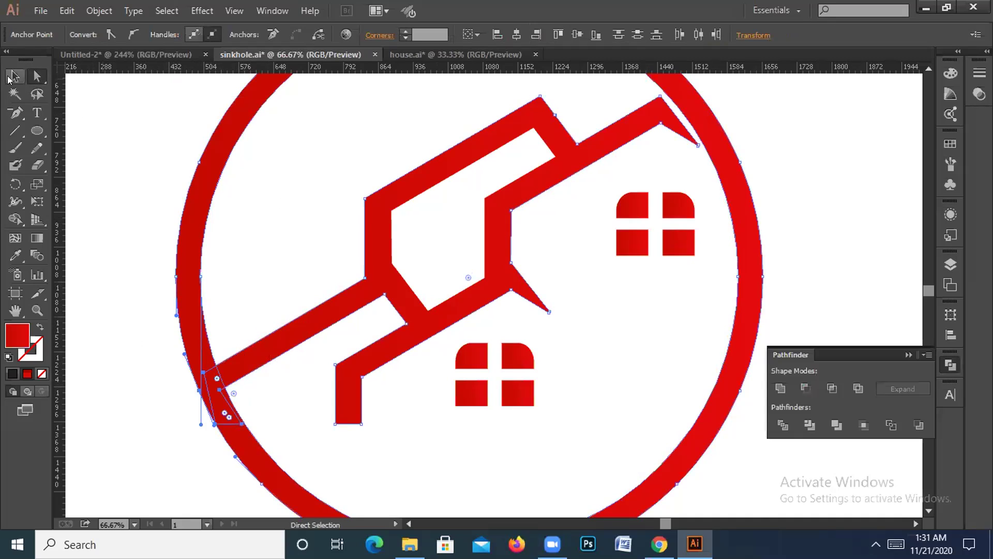
left_click(100, 210)
left_click_drag(108, 238, 271, 445)
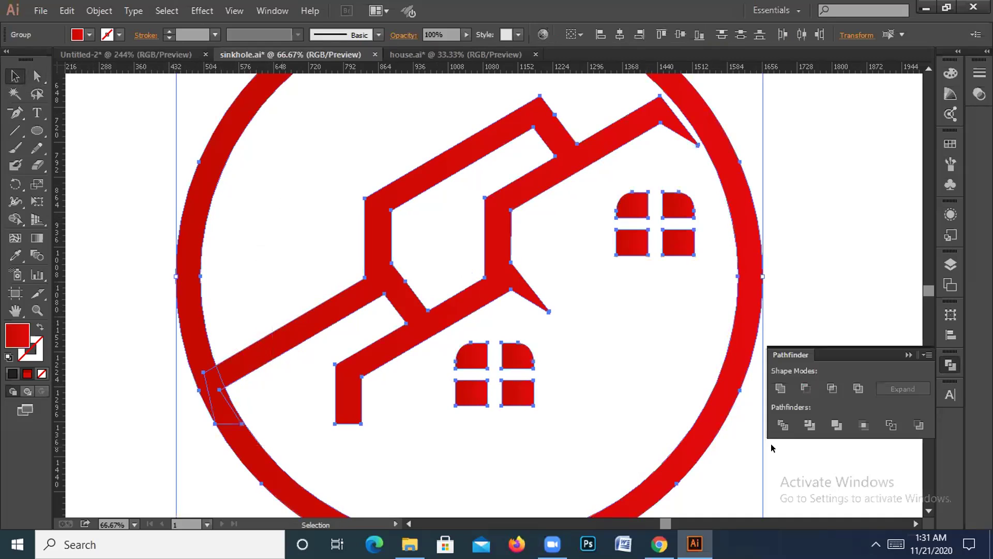
left_click(780, 388)
left_click(827, 290)
key("a")
key("ctrl+minus")
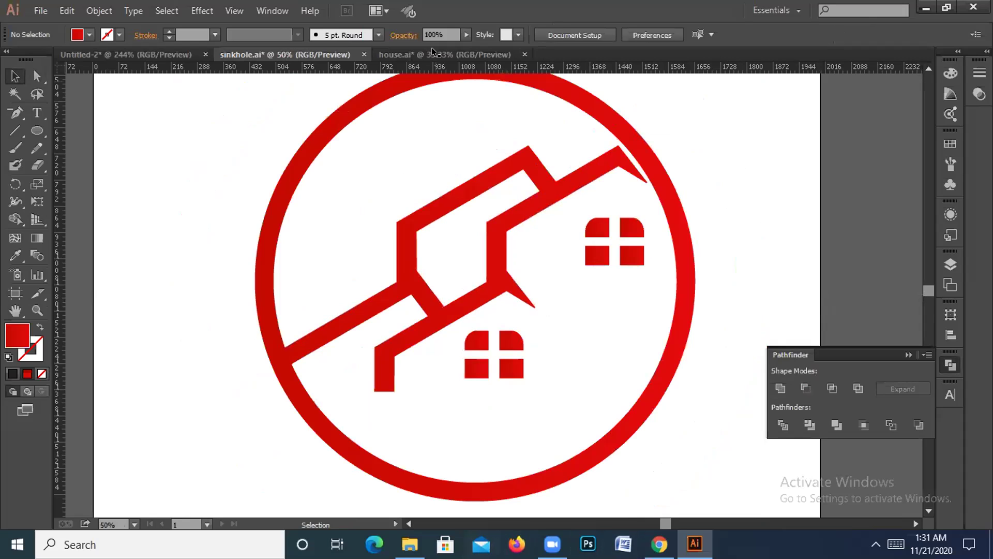
left_click(773, 326)
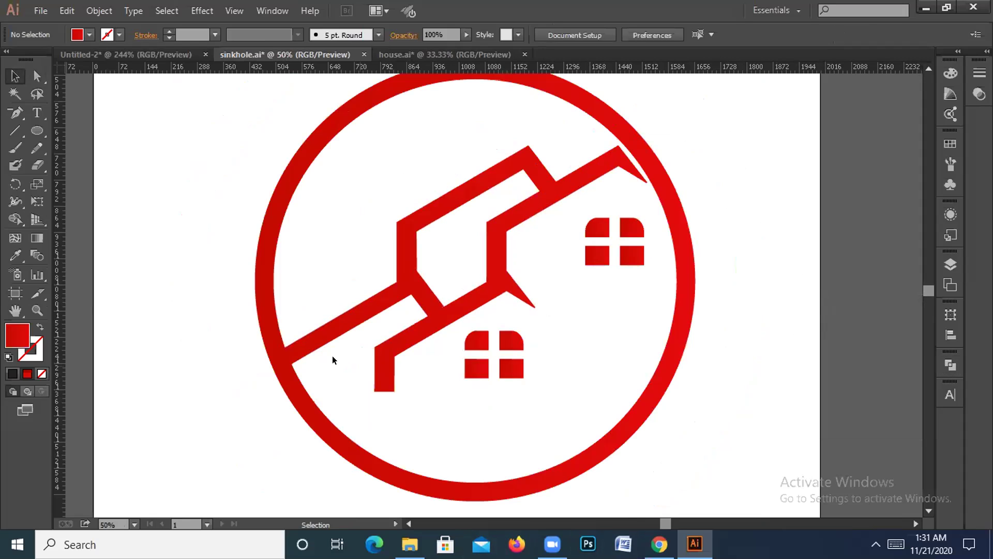
- Undo the merge and the moves of the lower roof line's left-end corner points, and deselect the artwork
left_click(293, 351)
key("a")
key("ctrl+z")
key("ctrl+z")
key("ctrl+z")
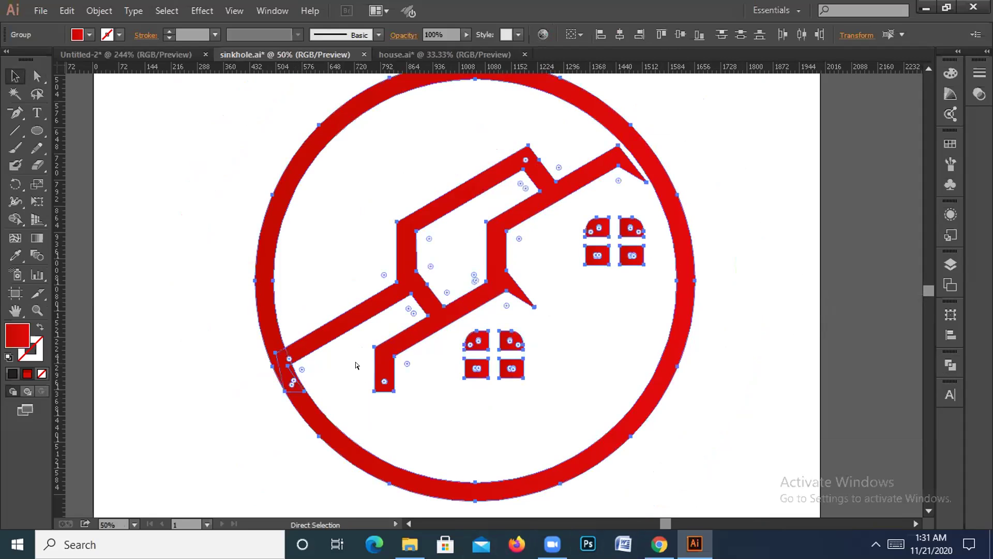
key("v")
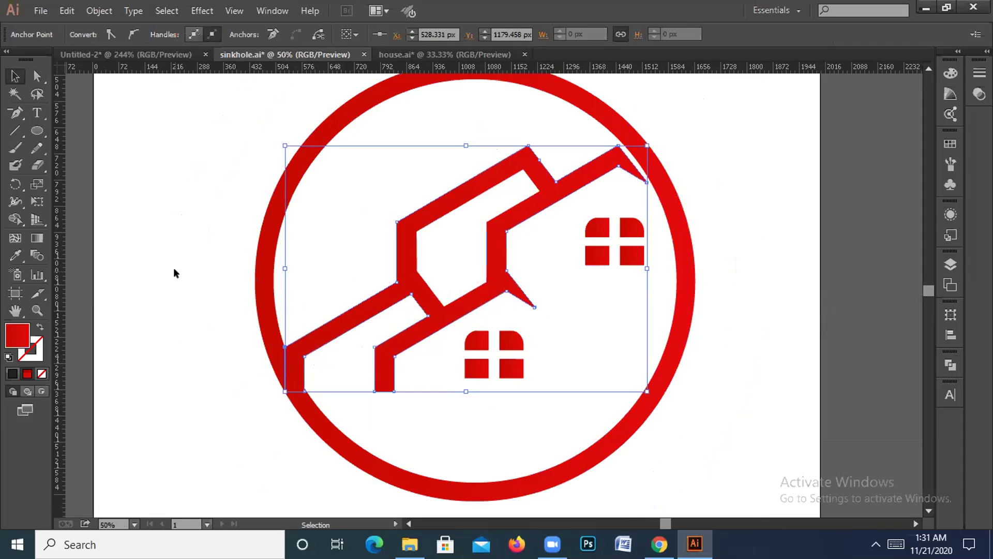
left_click(192, 330)
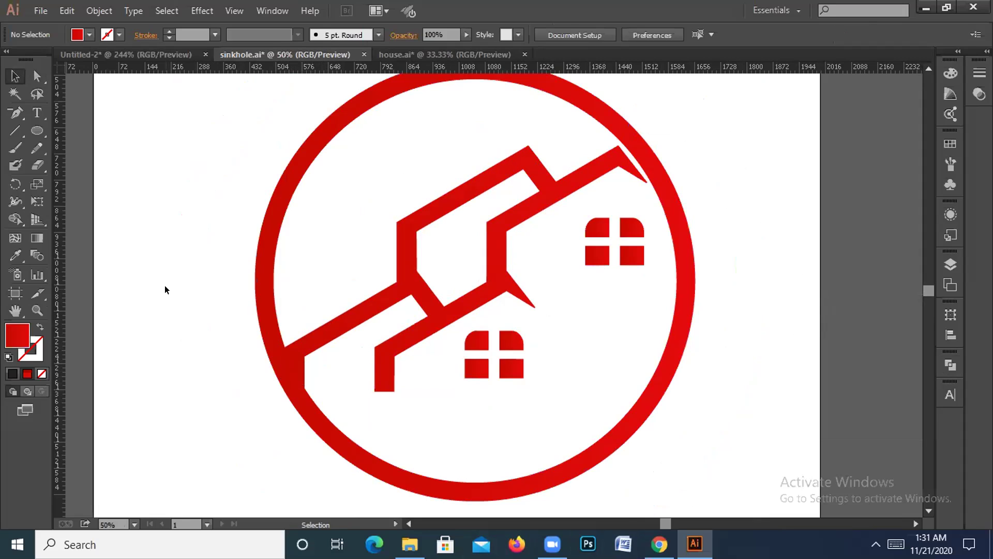
- In outline view, draw a straight line along the lower roof line's upper edge and out past the ring, and return to the filled preview
key("a")
left_click(14, 131)
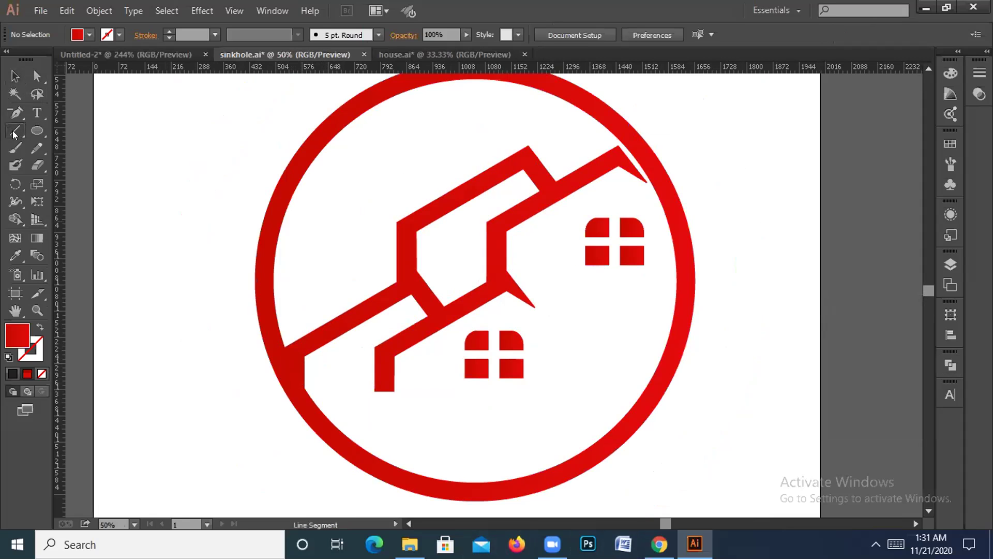
key("ctrl+y")
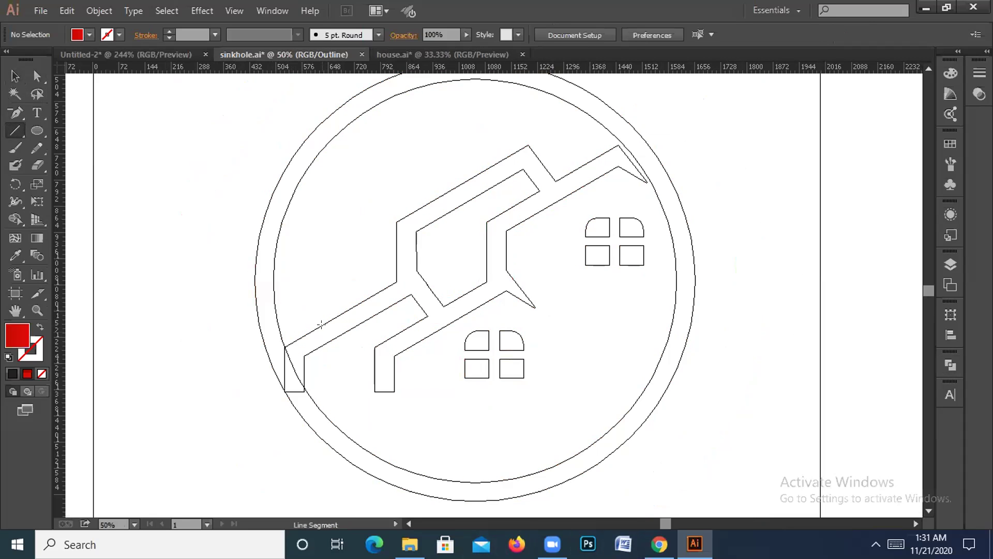
left_click_drag(328, 321, 195, 393)
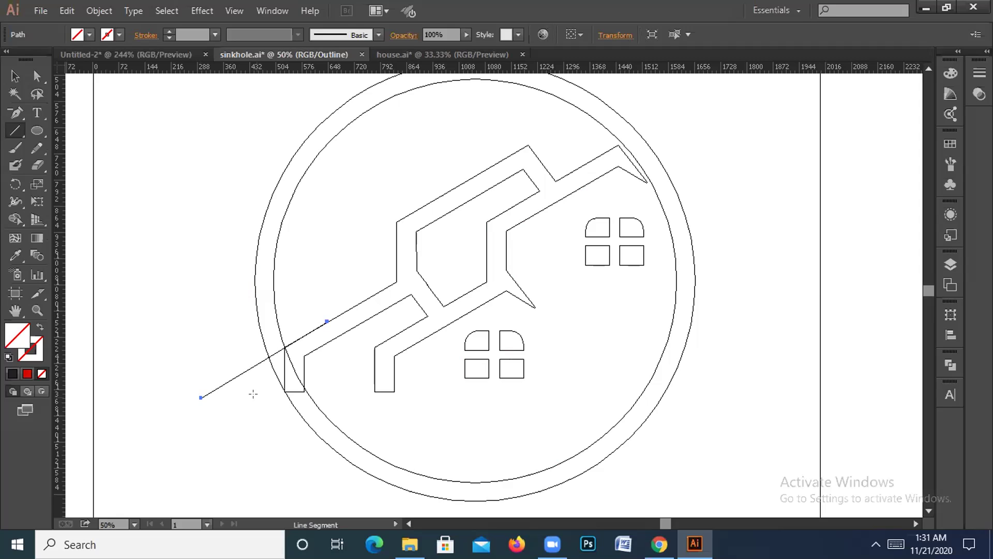
key("ctrl+y")
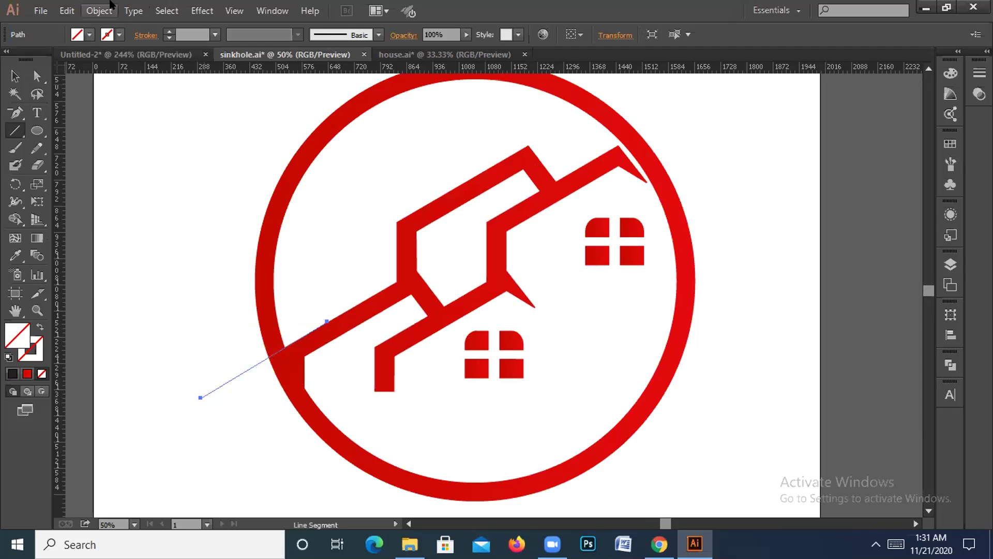
- Give the drawn line a black stroke with a weight of 37 px
left_click(119, 34)
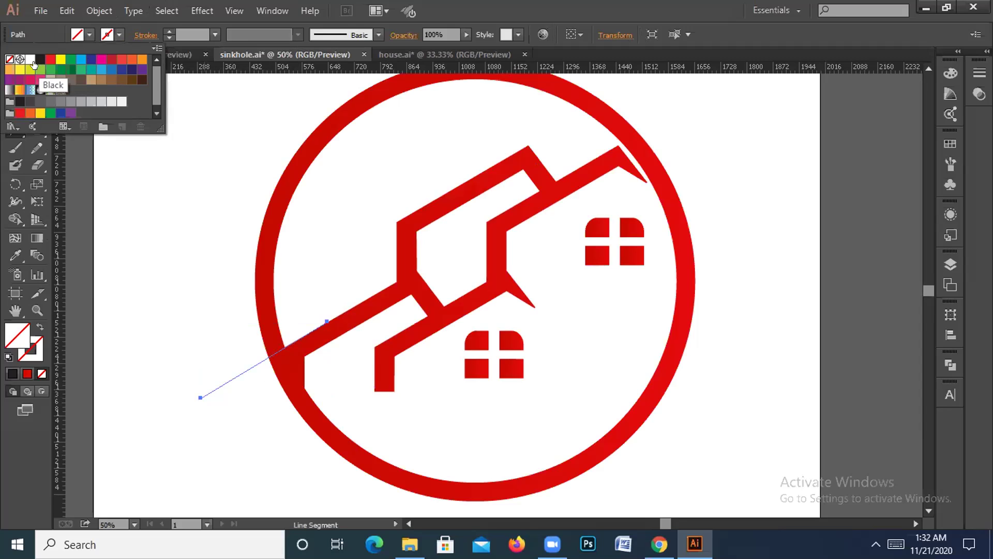
left_click(34, 64)
left_click(164, 27)
left_click(164, 27)
left_click(164, 27)
left_click(164, 28)
left_click(164, 28)
left_click(163, 27)
left_click(164, 27)
left_click(164, 27)
left_click(163, 27)
left_click(163, 27)
left_click(163, 27)
left_click(164, 27)
left_click(164, 27)
left_click(164, 26)
left_click(164, 27)
left_click(163, 27)
left_click(164, 27)
left_click(163, 27)
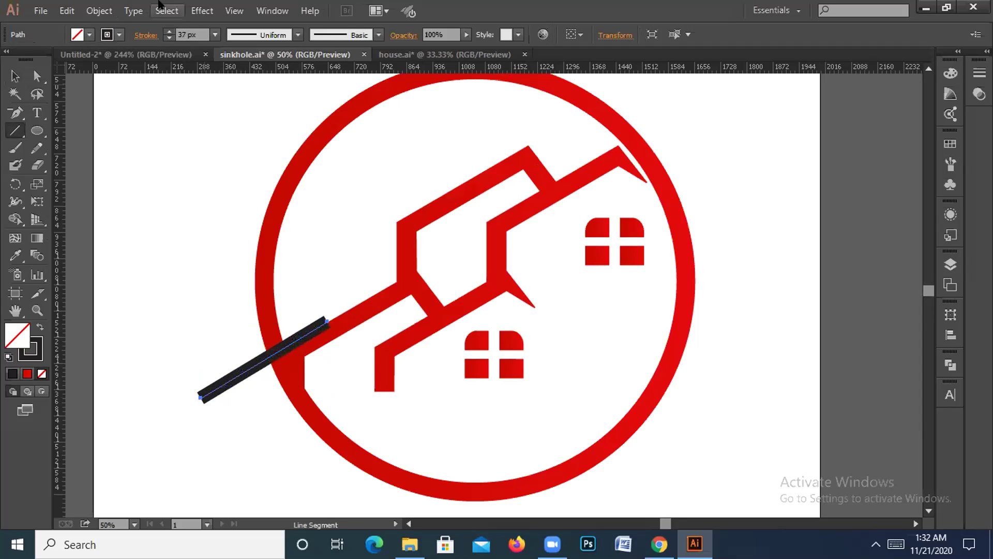
- Expand the black line into a filled shape, and dismiss the line segment options without creating a line
left_click(98, 10)
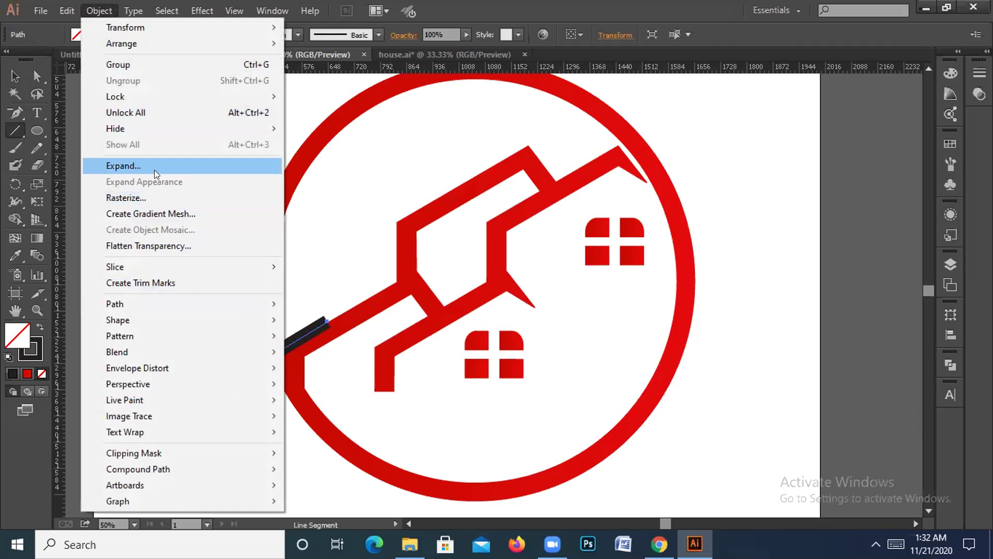
left_click(154, 170)
left_click(460, 352)
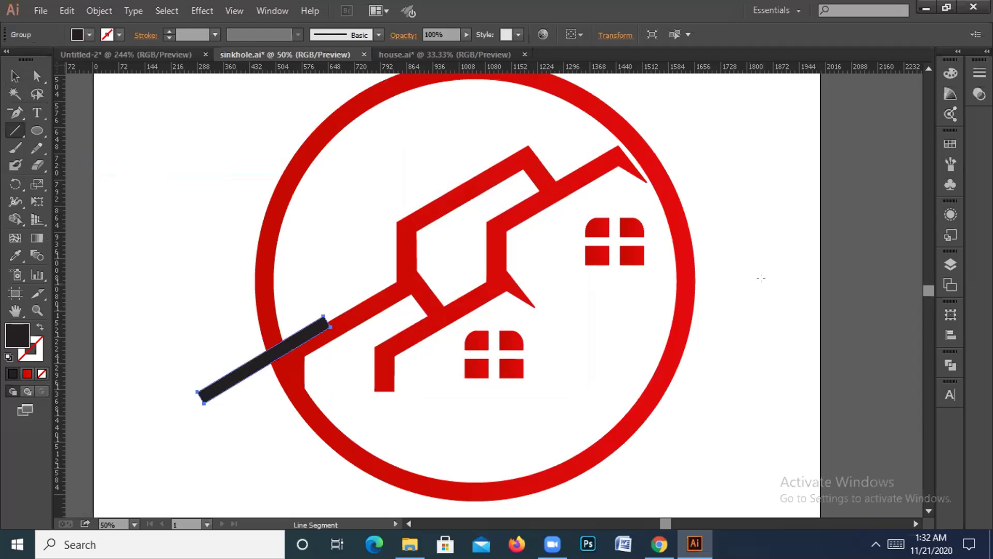
left_click(773, 266)
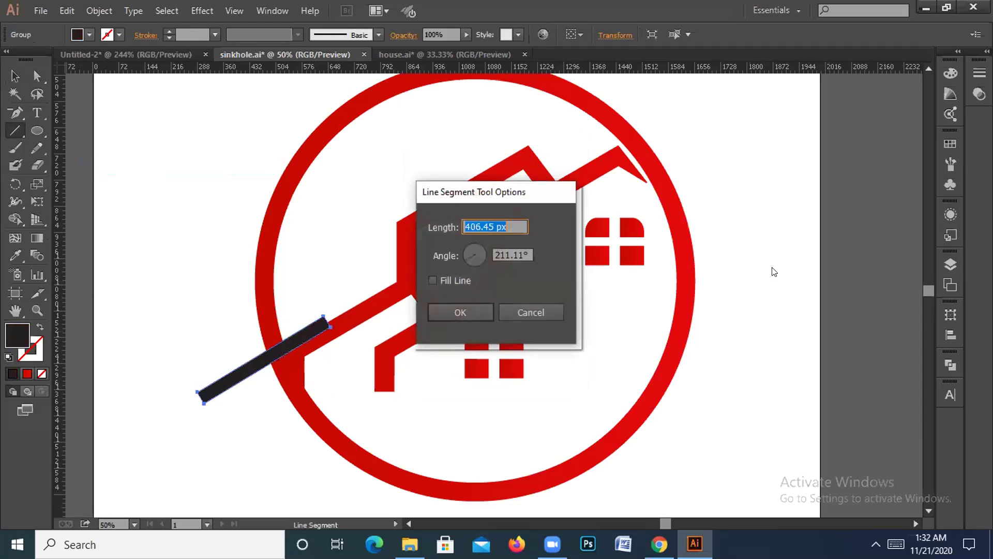
left_click(530, 310)
- In outline view, move the black bar up until its lower edge meets the lower roof line's upper edge
key("v")
key("ctrl+y")
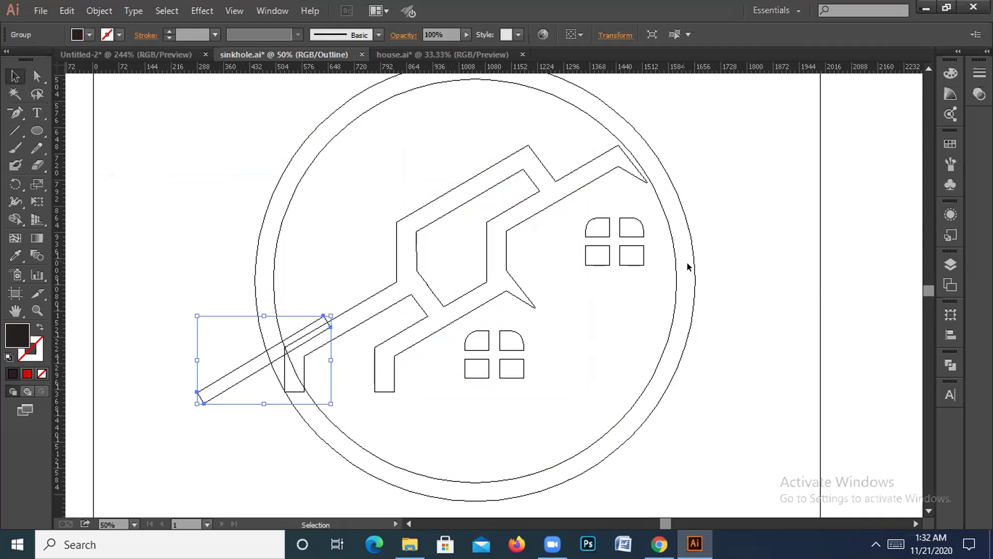
left_click(201, 281)
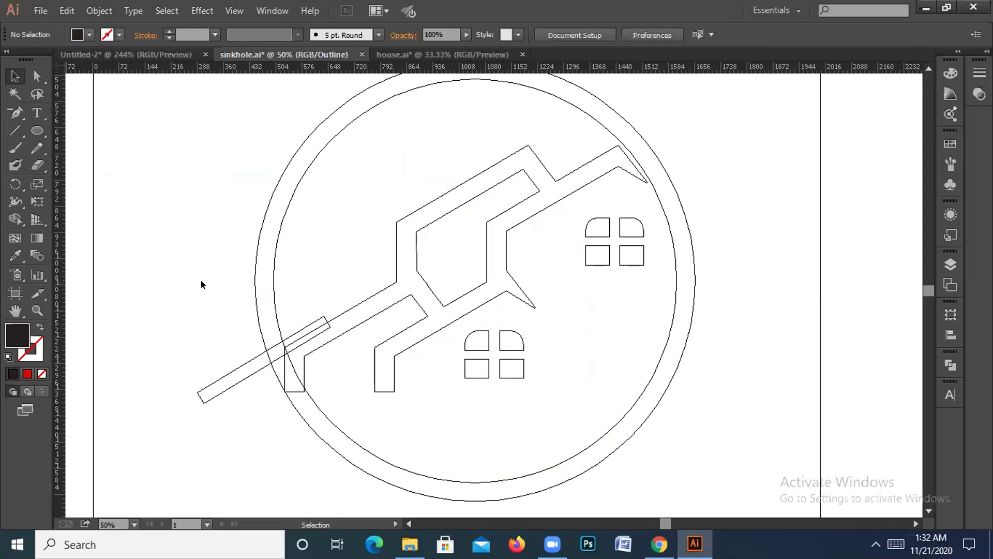
left_click(252, 356)
left_click_drag(251, 356, 253, 347)
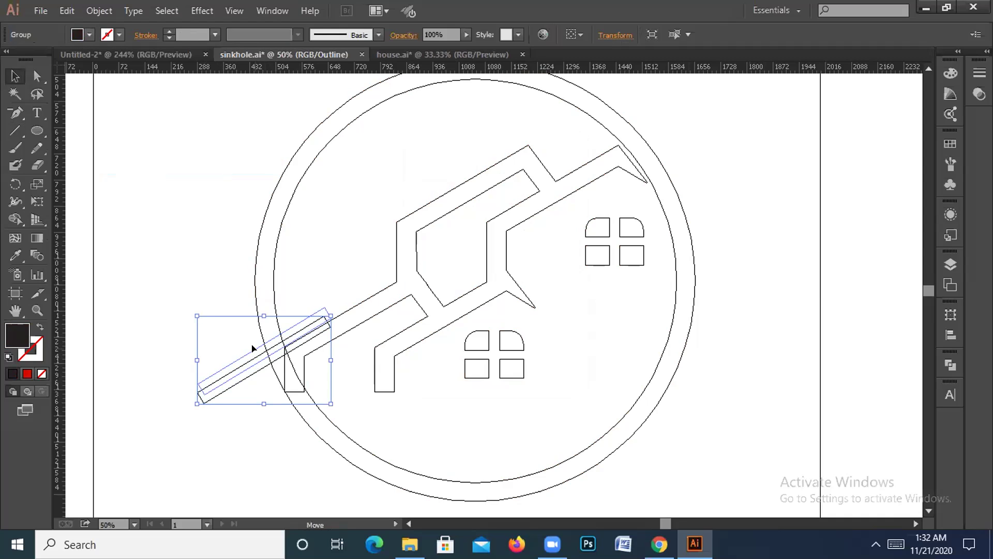
left_click(246, 333)
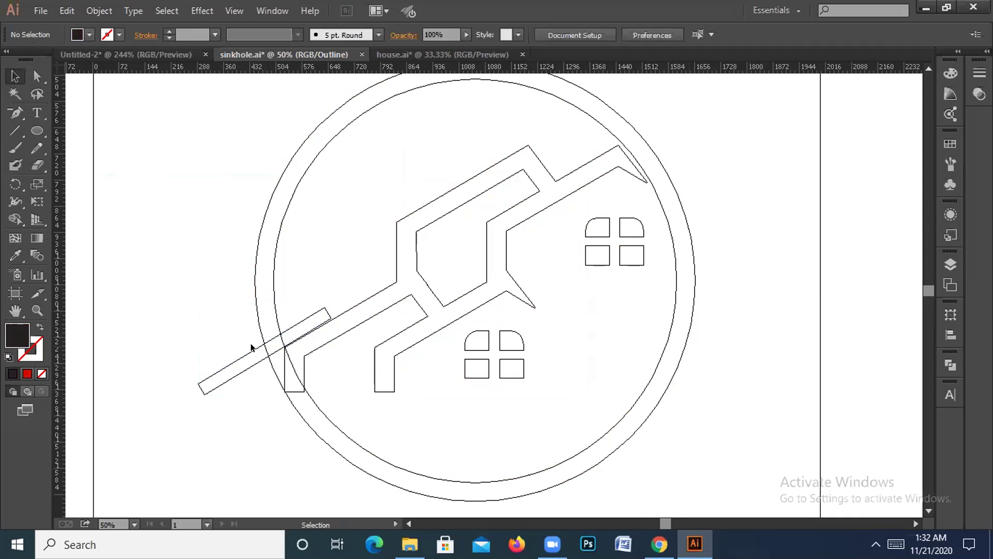
left_click_drag(252, 348, 252, 348)
left_click(193, 237)
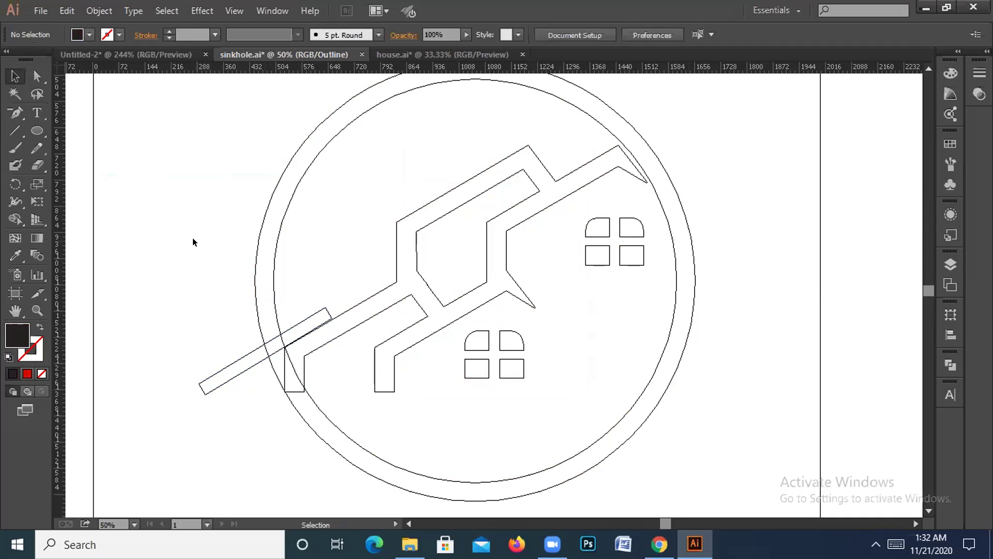
- Return to the filled preview, hide the rulers and delete the black bar from the artwork
key("ctrl+t")
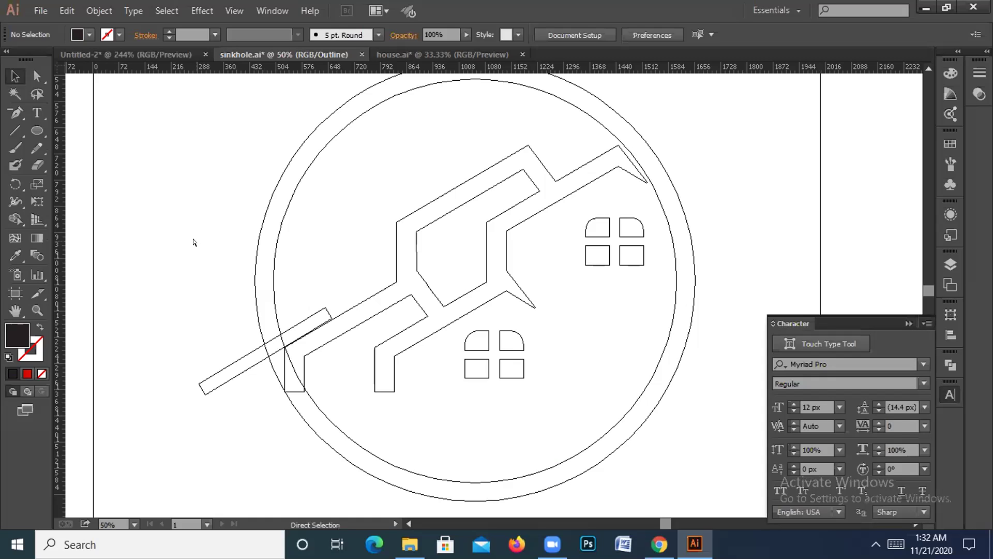
key("ctrl+y")
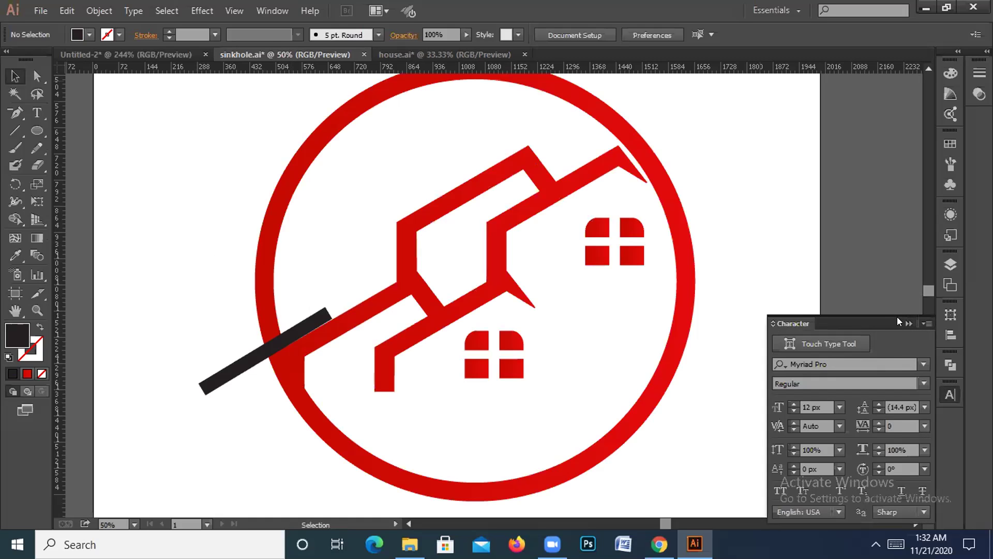
key("ctrl+t")
key("ctrl+r")
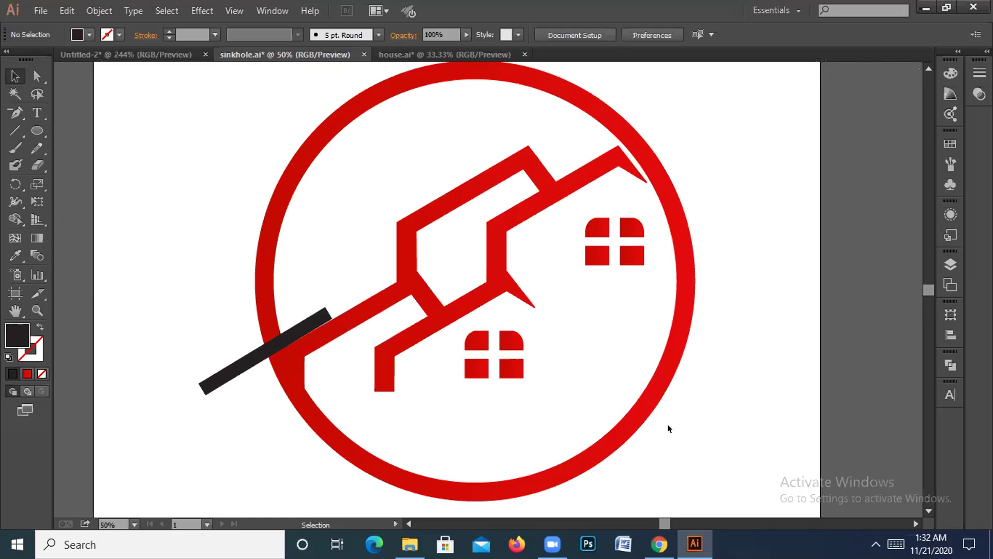
left_click_drag(223, 309, 259, 416)
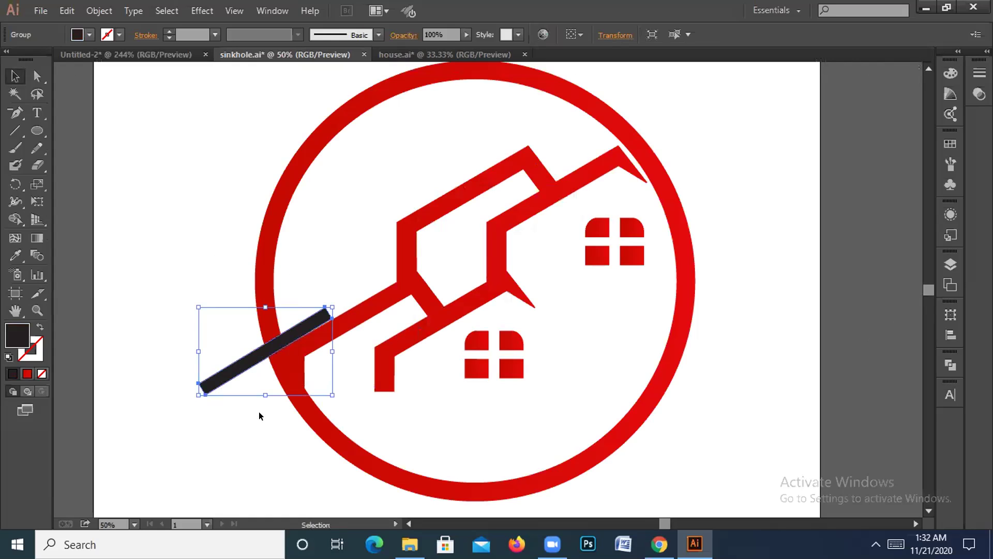
key("Delete")
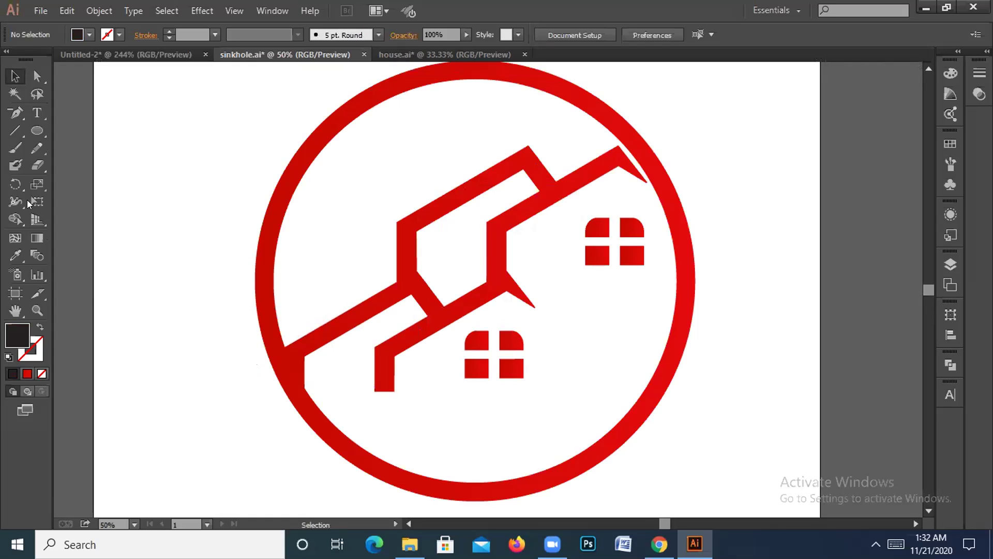
- Try removing the anchor point at the lower roof line's upper-left corner, and undo the removal
left_click(15, 112)
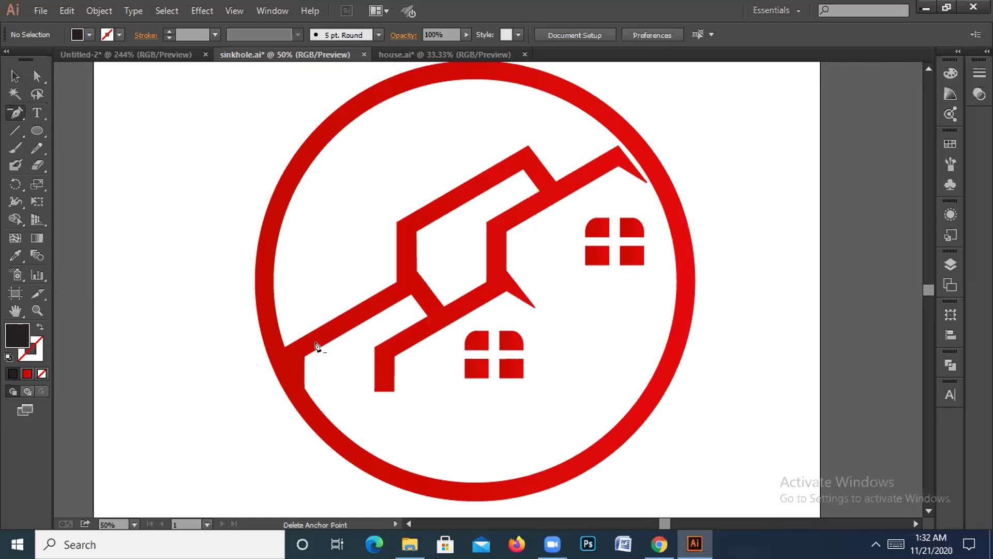
left_click(284, 348)
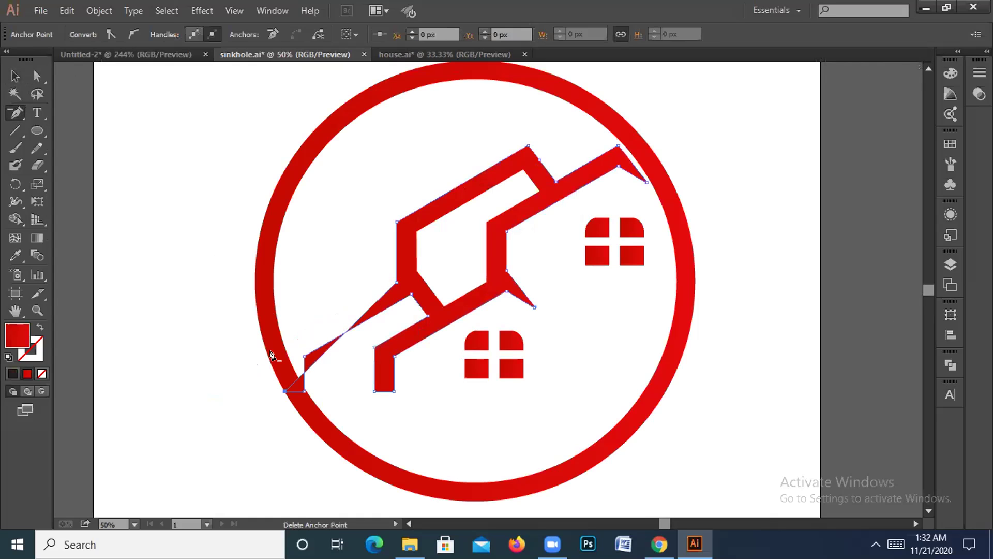
key("ctrl+z")
left_click(15, 112)
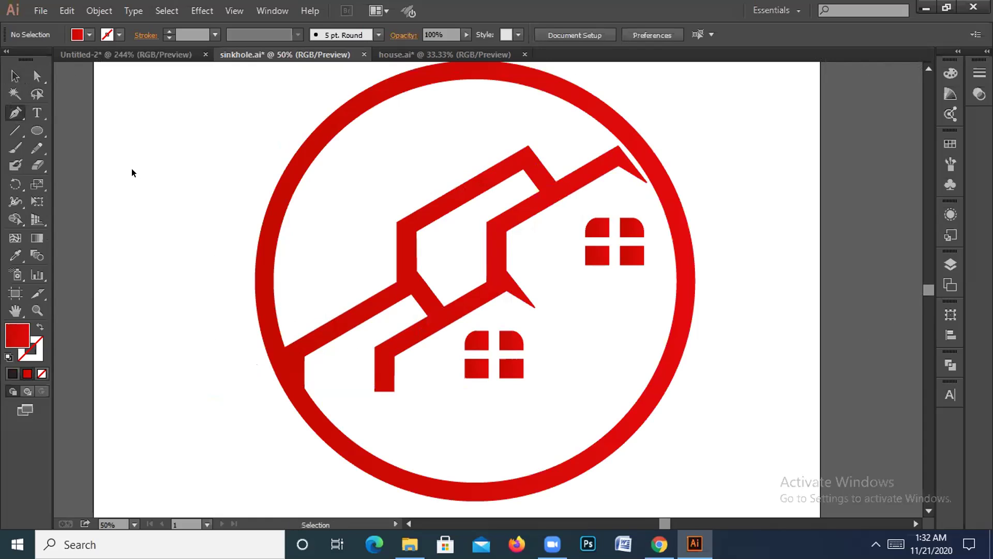
- In outline view, draw a new line segment along the lower roof line's upper edge, extending out past the ring
key("ctrl+y")
left_click(15, 131)
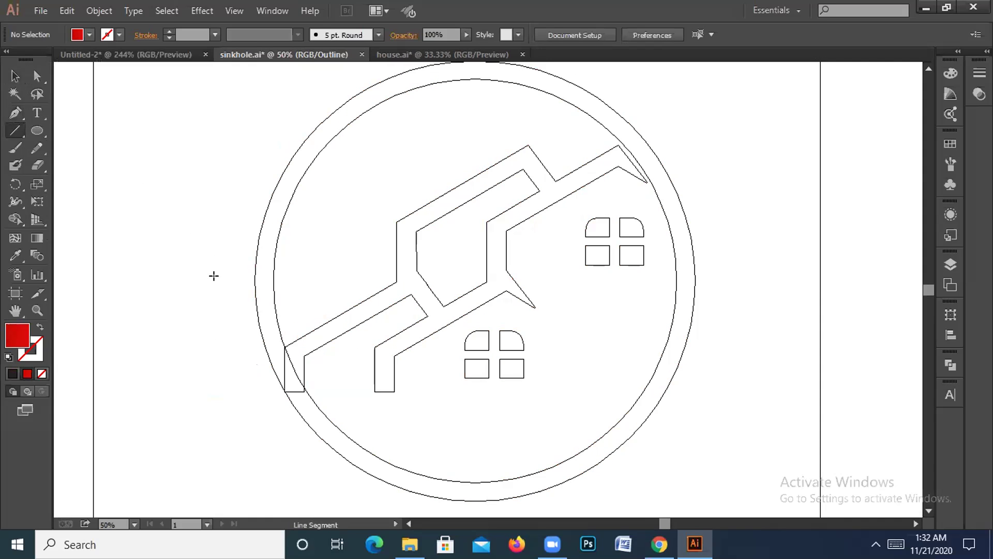
left_click(279, 343)
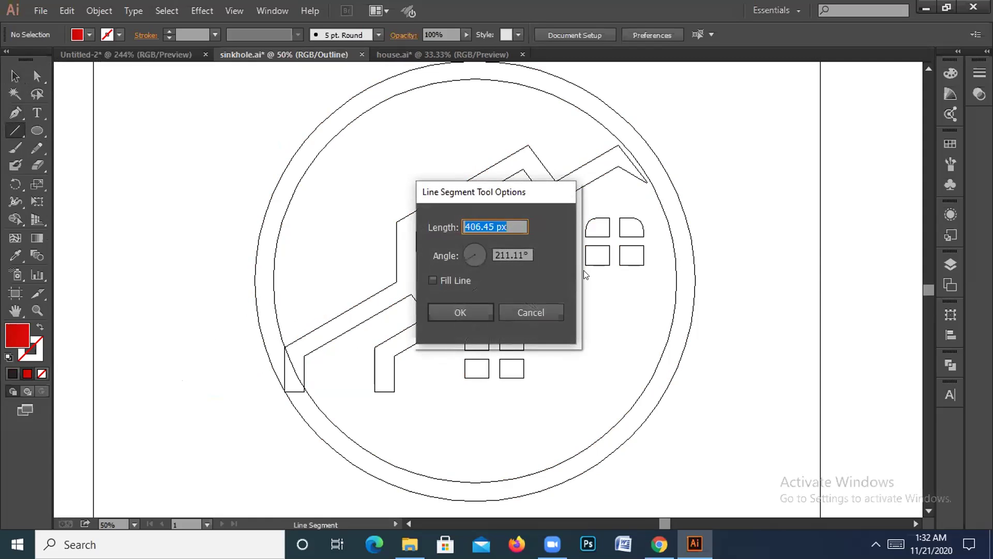
left_click(462, 314)
left_click_drag(296, 337, 175, 408)
- Compare the line extension with the lower roof edge up close at 200%, and undo the line segments drawn across the ring
key("ctrl+plus")
key("ctrl+plus")
key("ctrl+plus")
key("ctrl+plus")
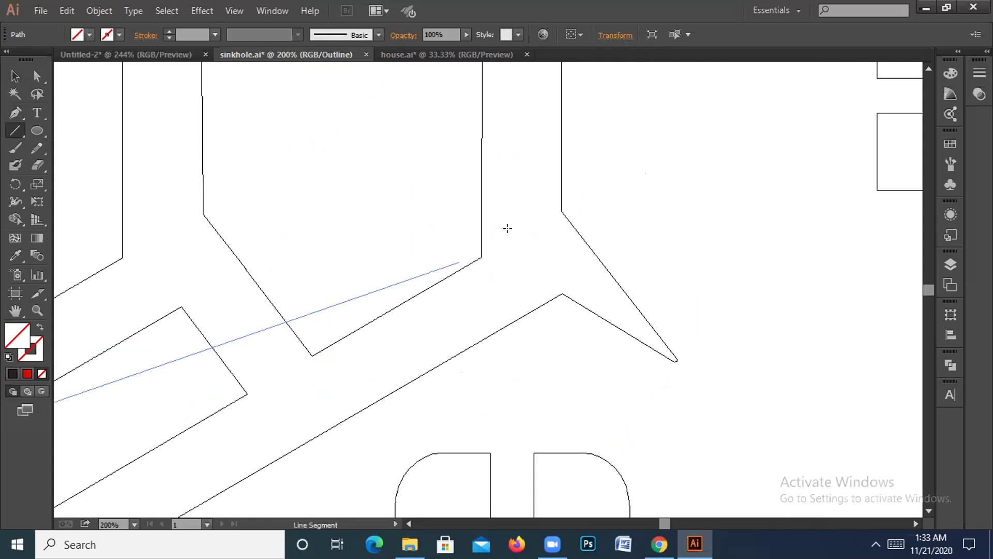
left_click_drag(507, 228, 55, 459)
key("ctrl+z")
left_click_drag(151, 373, 417, 300)
scroll(418, 300, "left", 10)
scroll(418, 300, "down", 3)
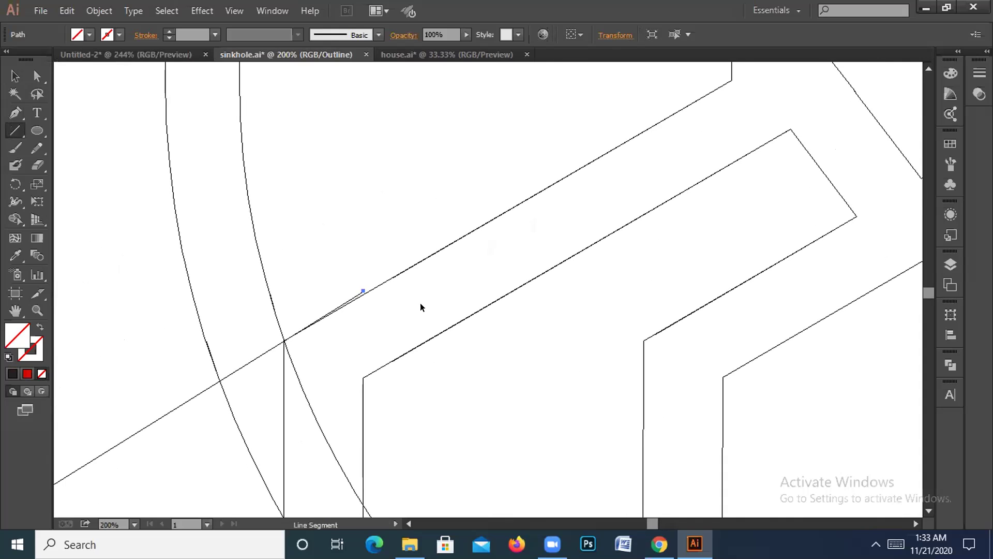
key("ctrl+z")
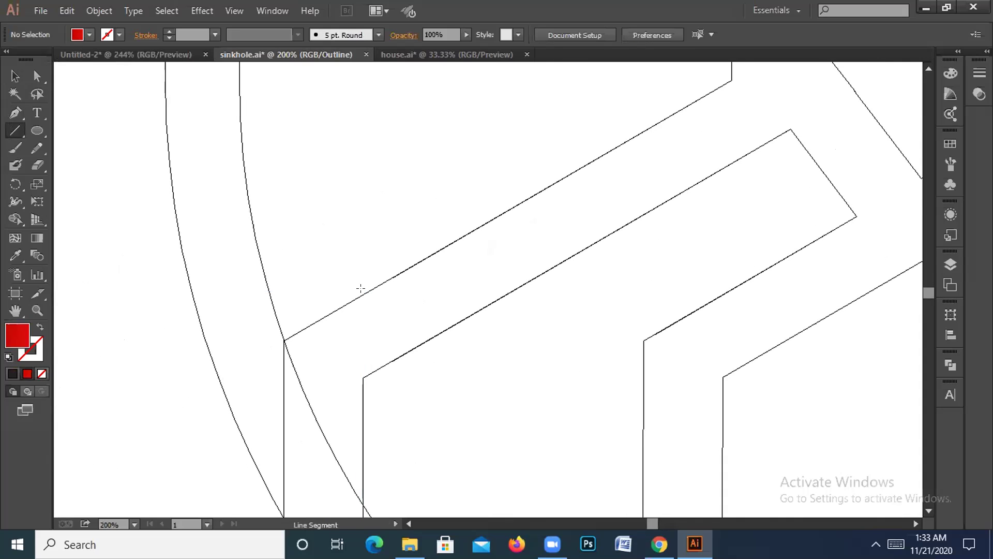
- Draw a line segment along the lower roof line's upper edge, extending past the ring, and return to the filled preview
mouse_move(367, 292)
left_mouse_down()
mouse_move(116, 425)
mouse_move(122, 435)
left_mouse_up()
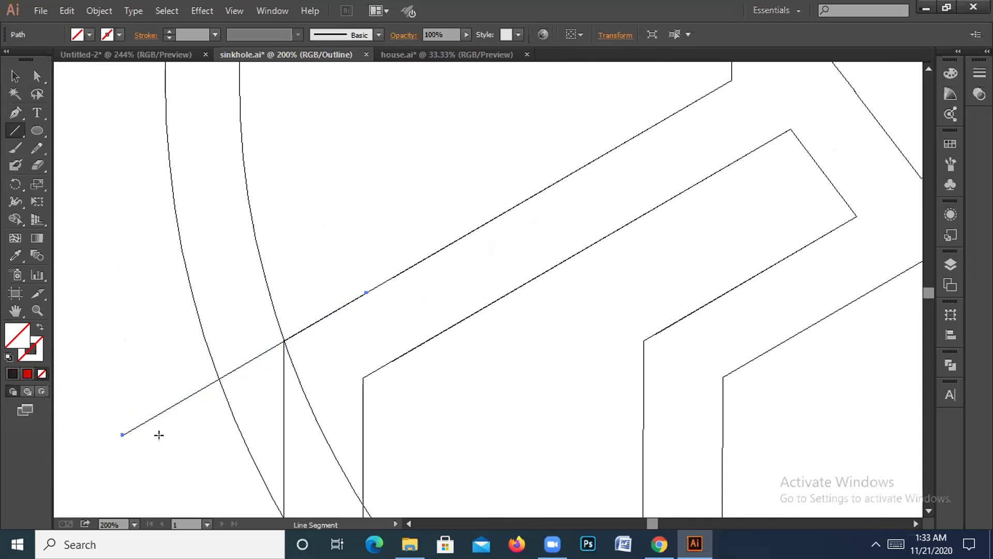
key("ctrl+minus")
key("ctrl+minus")
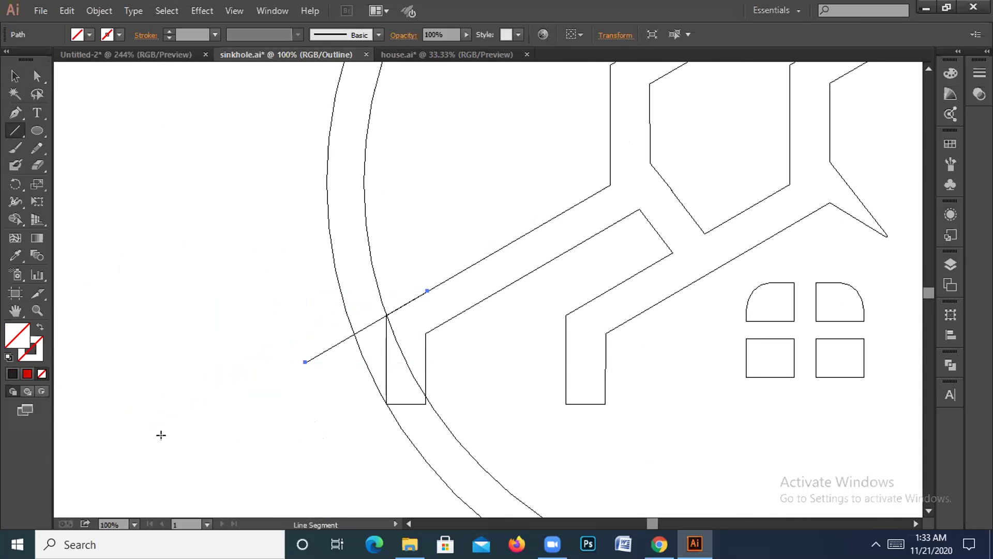
key("ctrl+y")
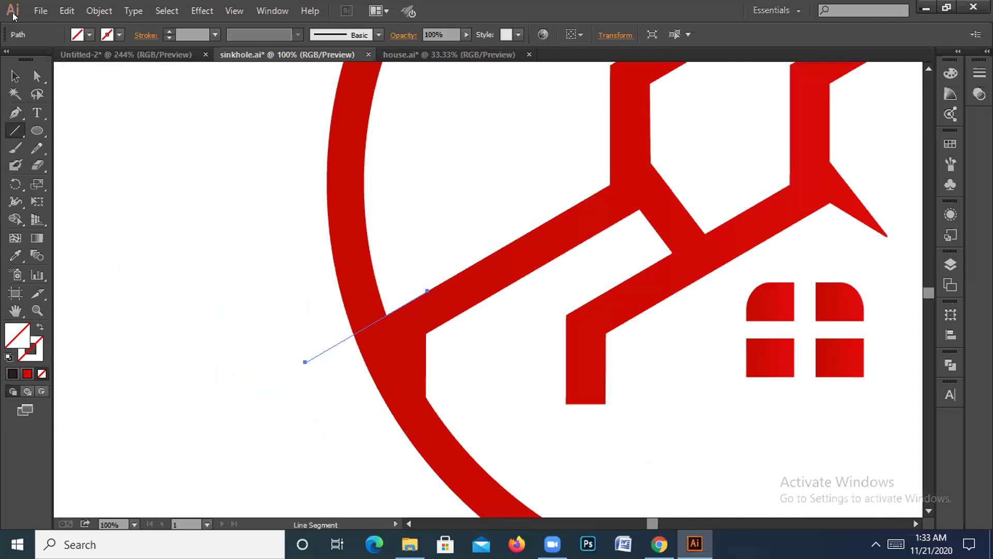
- Give the new line segment a black stroke with a weight of 25 px
left_click(119, 35)
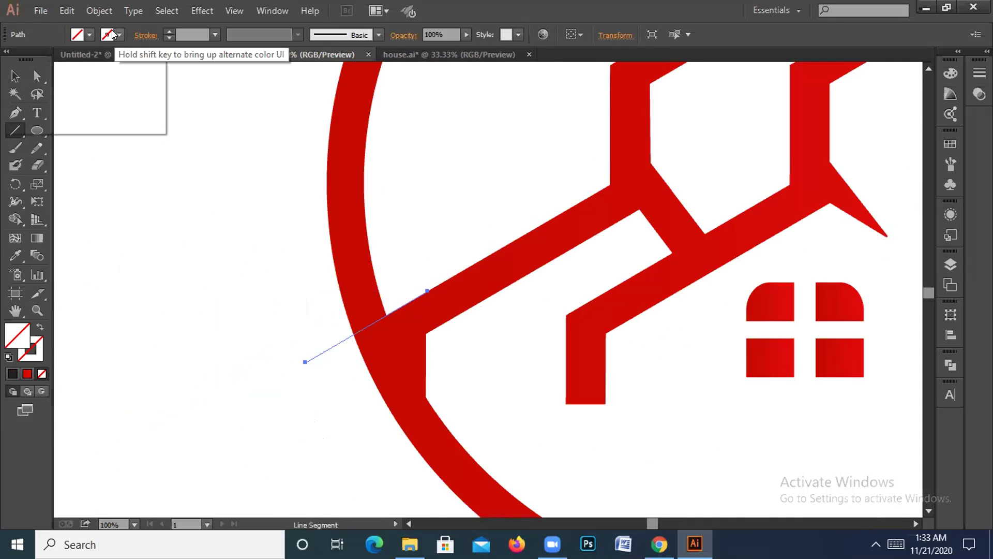
left_click(40, 59)
left_click(167, 32)
left_click(168, 31)
left_click(167, 32)
left_click(168, 31)
left_click(168, 32)
left_click(168, 31)
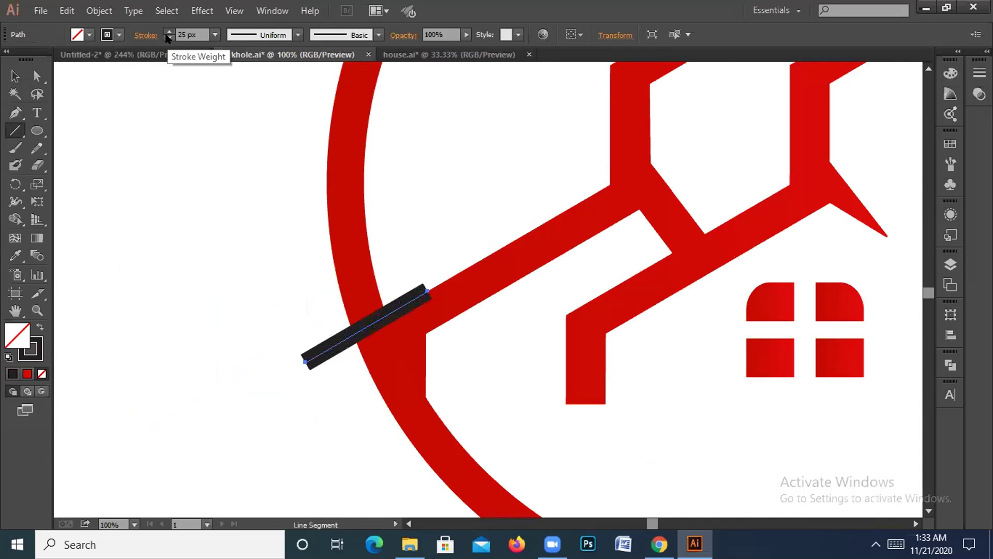
- Expand the black line's stroke into a filled shape
left_click(99, 10)
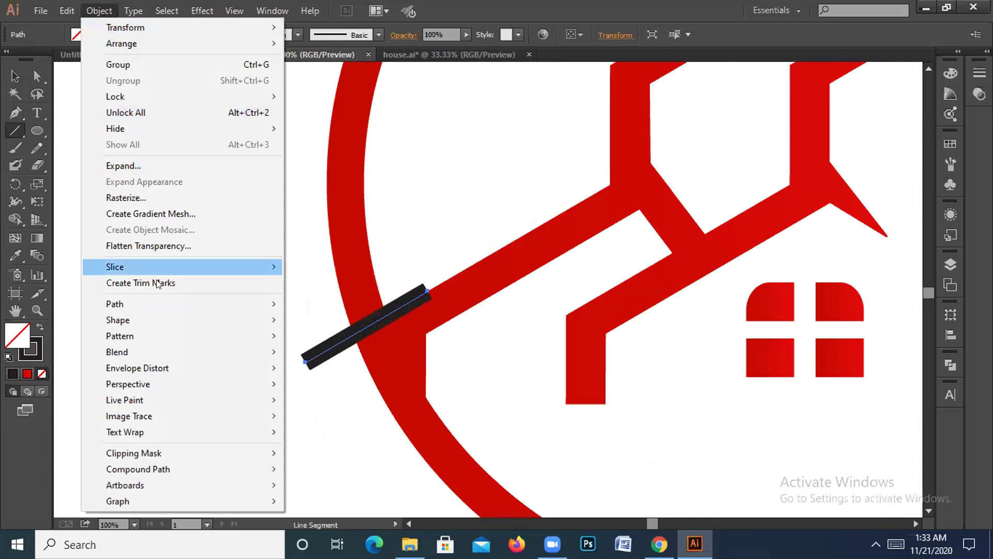
left_click(130, 166)
key("Return")
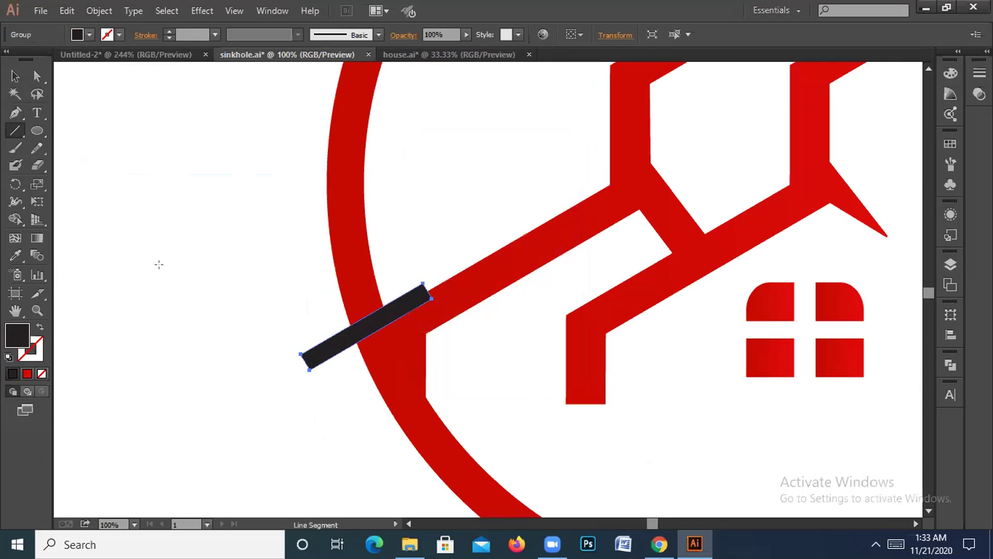
- In outline view, move the black bar slightly up so its lower edge follows the roof's upper edge, and return to the filled preview
key("ctrl+minus")
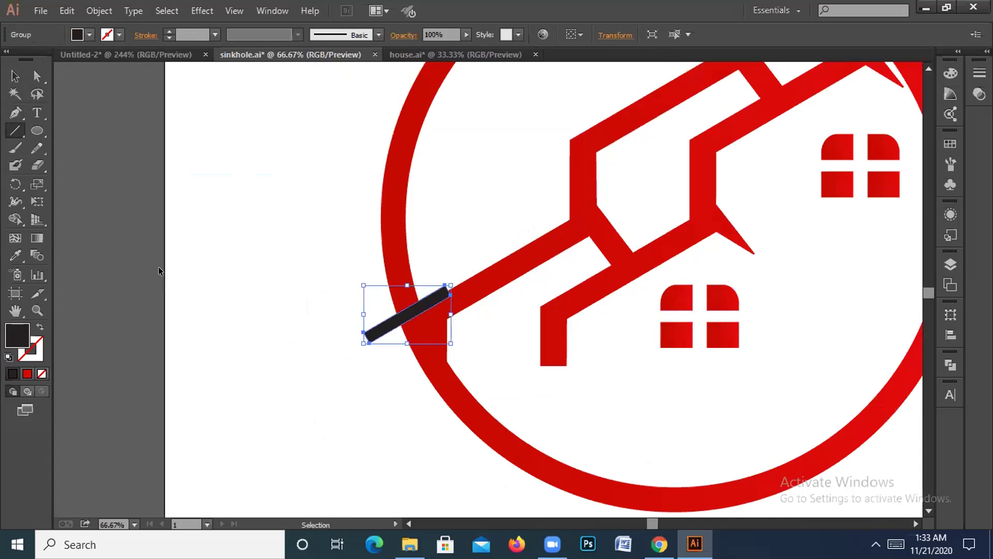
key("ctrl+y")
key("v")
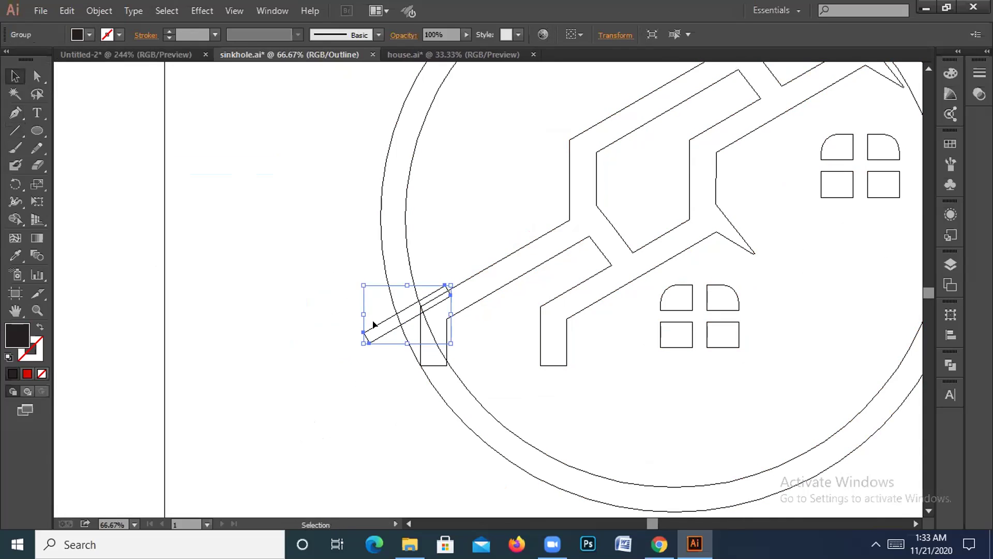
left_click_drag(373, 323, 377, 311)
left_click(309, 342)
key("ctrl+y")
key("ctrl+minus")
key("ctrl+minus")
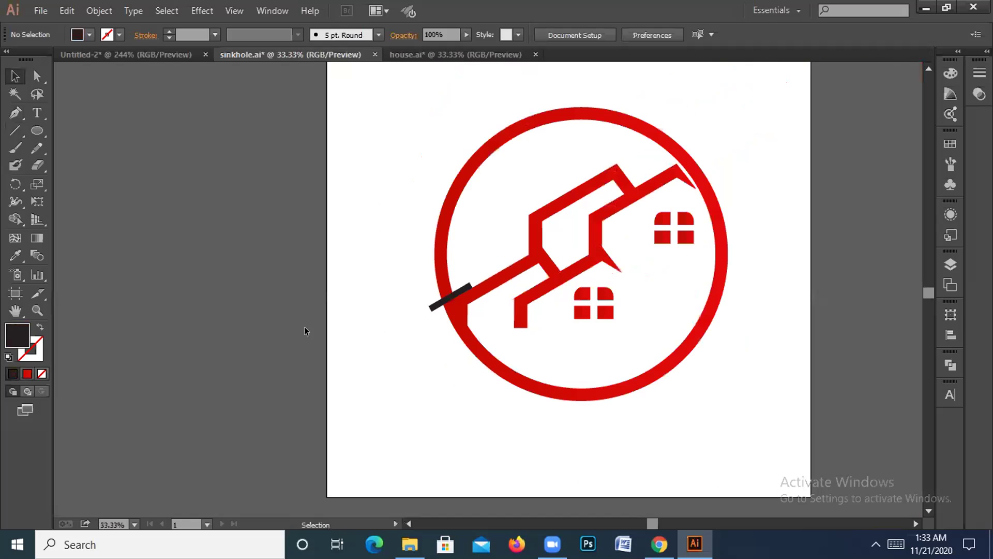
- Select the ring, the house artwork and the black bar together and split them with the Pathfinder's Divide
left_click_drag(374, 280, 542, 342)
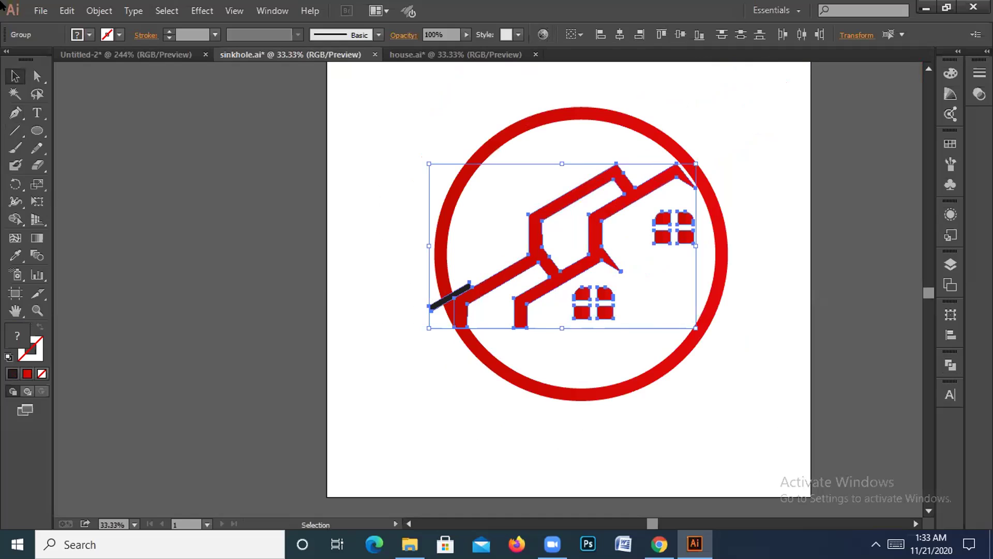
left_click(437, 300)
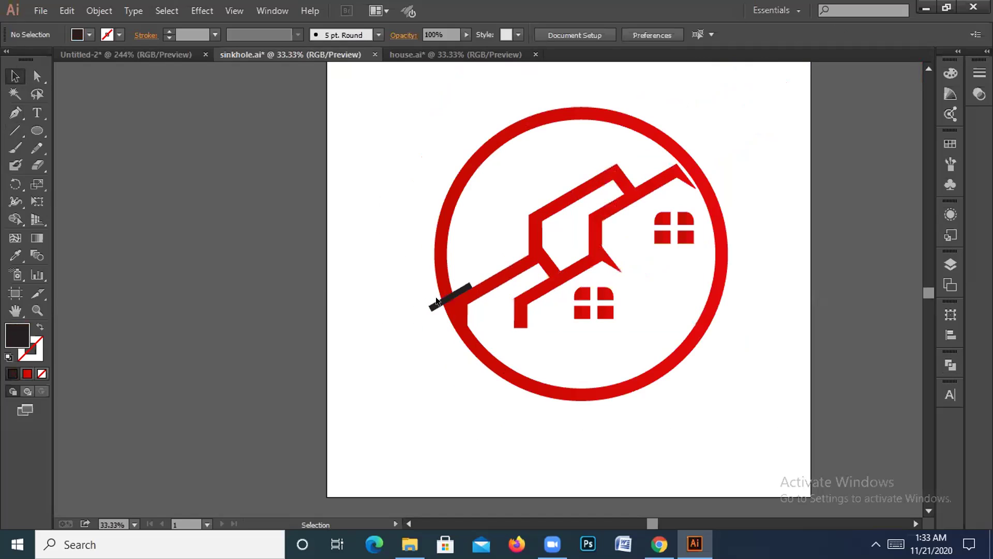
left_click(507, 365)
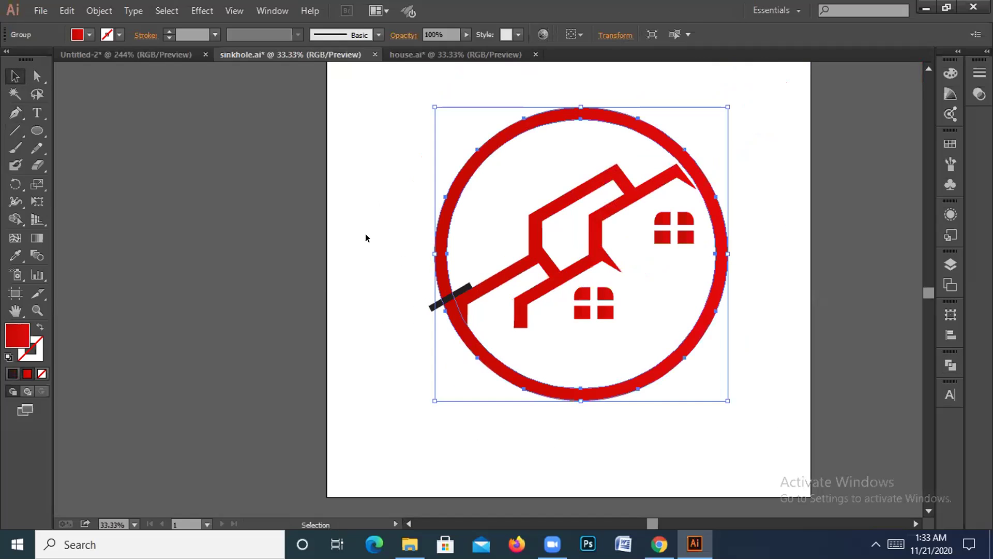
left_click(375, 221)
left_click_drag(375, 221, 513, 353)
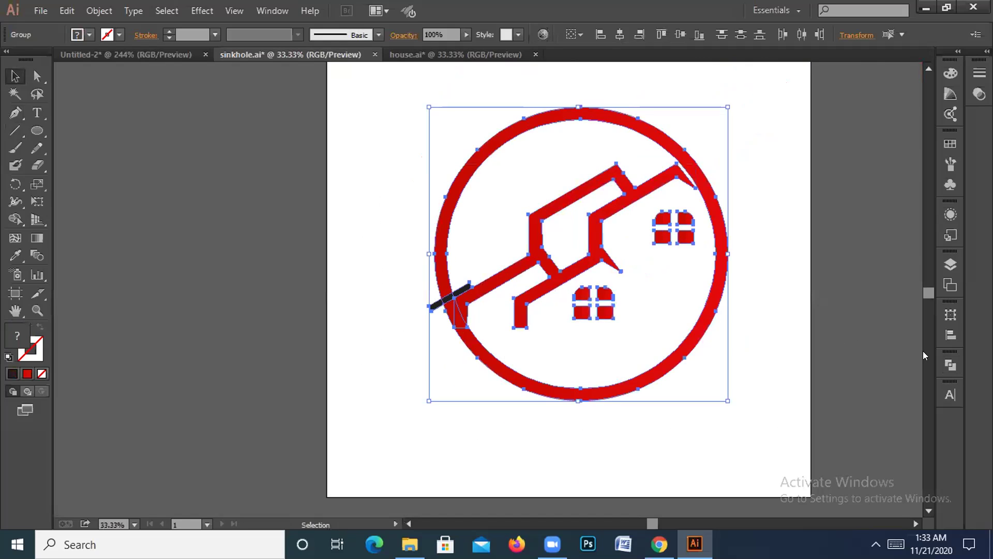
left_click(951, 364)
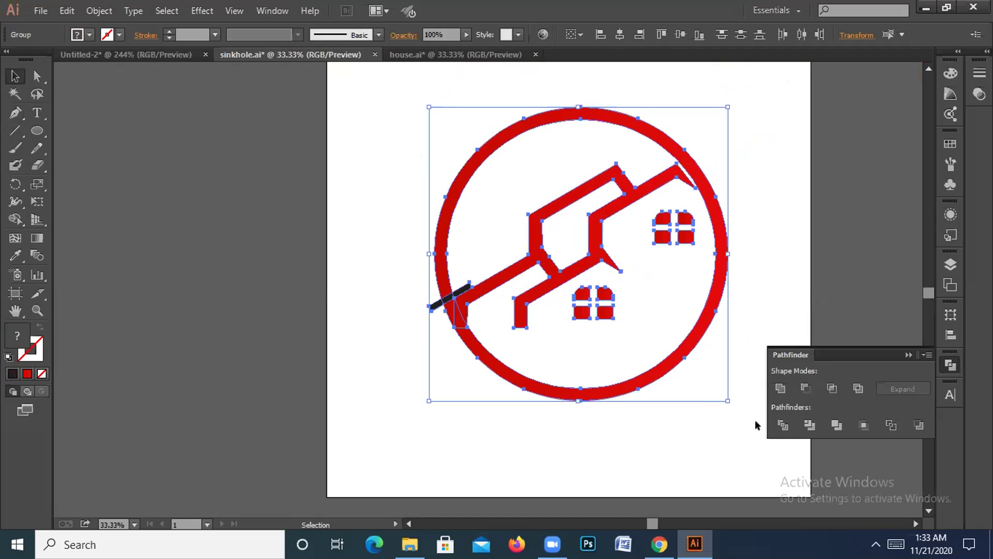
left_click(550, 431)
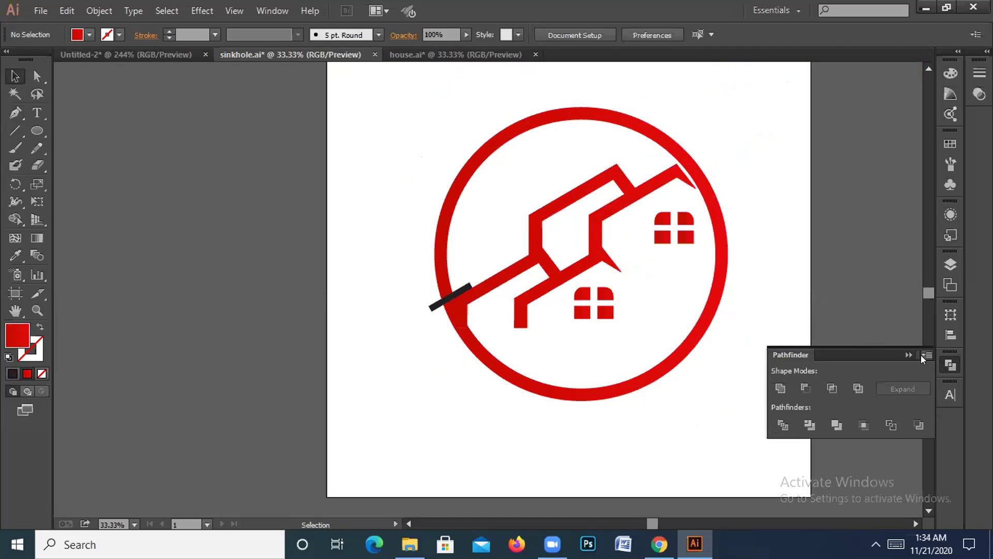
left_click(866, 333)
- Ungroup the divided logo artwork into separate pieces
right_click(536, 235)
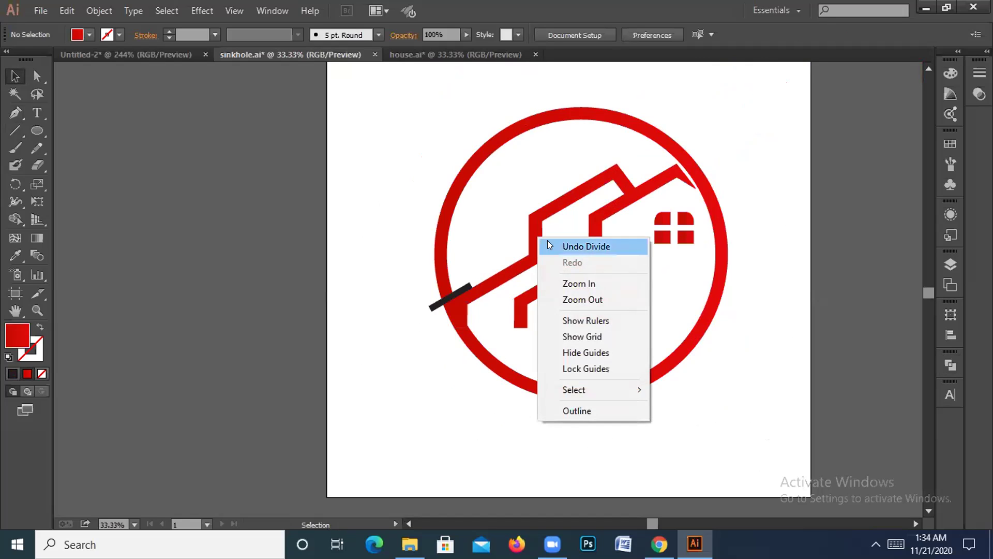
left_click(537, 225)
right_click(536, 225)
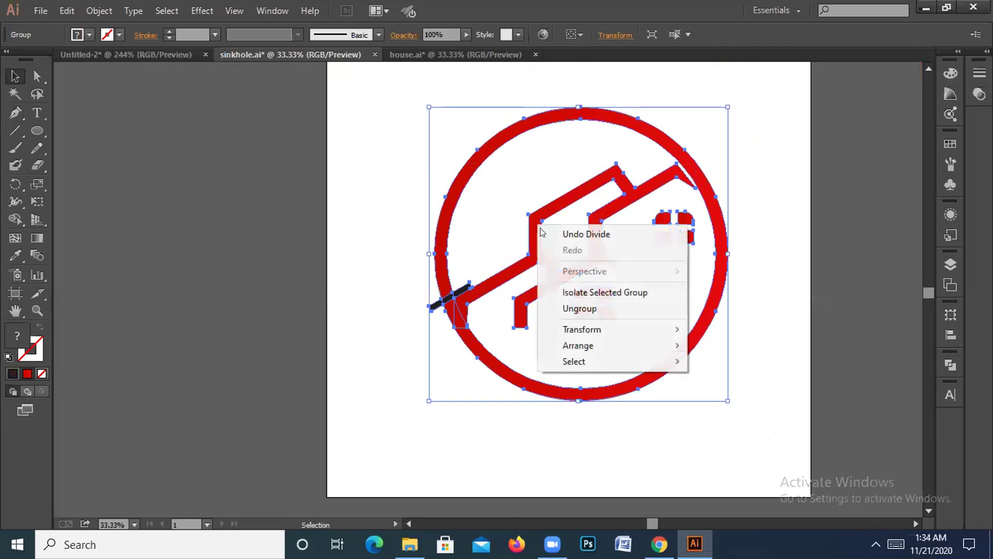
left_click(588, 310)
key("a")
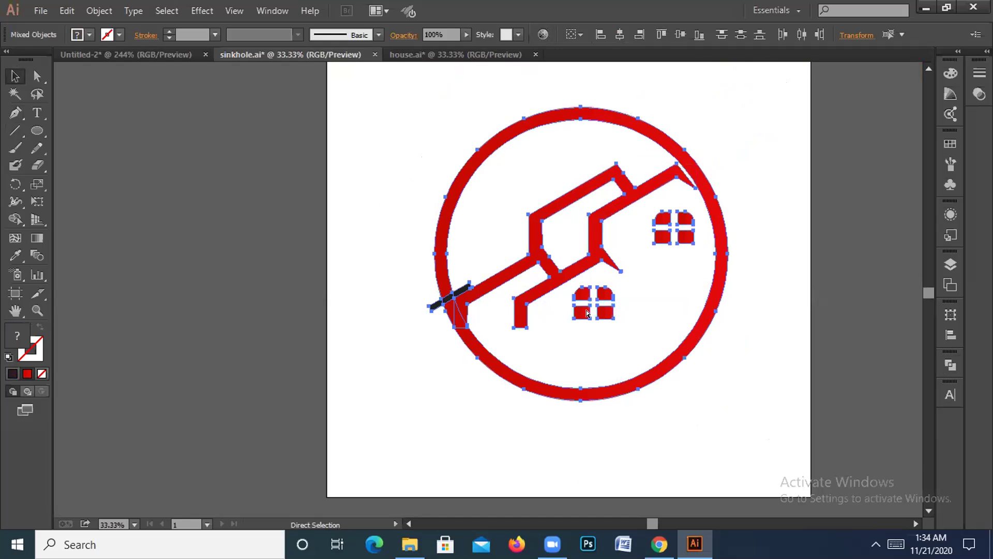
- Delete the black bar's pieces to leave a gap in the ring above the lower roof line
key("ctrl+plus")
key("v")
left_click(399, 318)
left_click(402, 315)
key("Delete")
left_click_drag(425, 303, 446, 290)
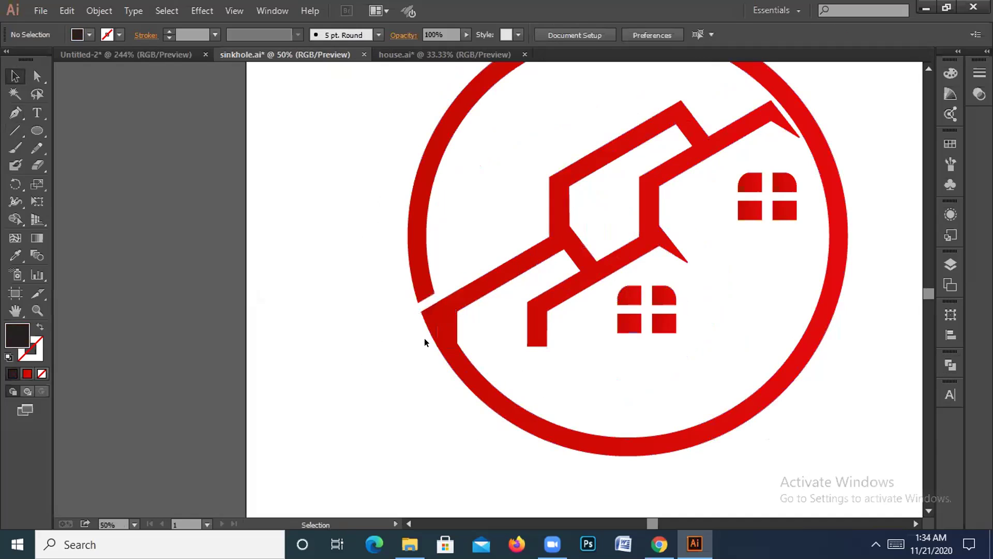
- Draw a sample line without fill or stroke beside the ring, select all matching invisible paths with the Magic Wand, and delete them
left_click_drag(370, 282, 469, 362)
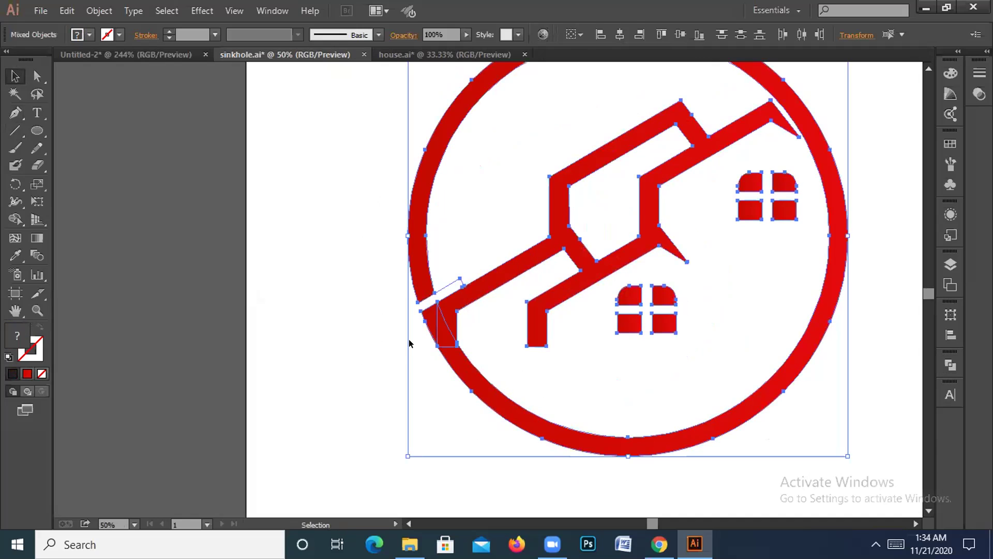
left_click(363, 308)
left_click(15, 131)
left_click_drag(320, 174, 319, 259)
left_click(10, 97)
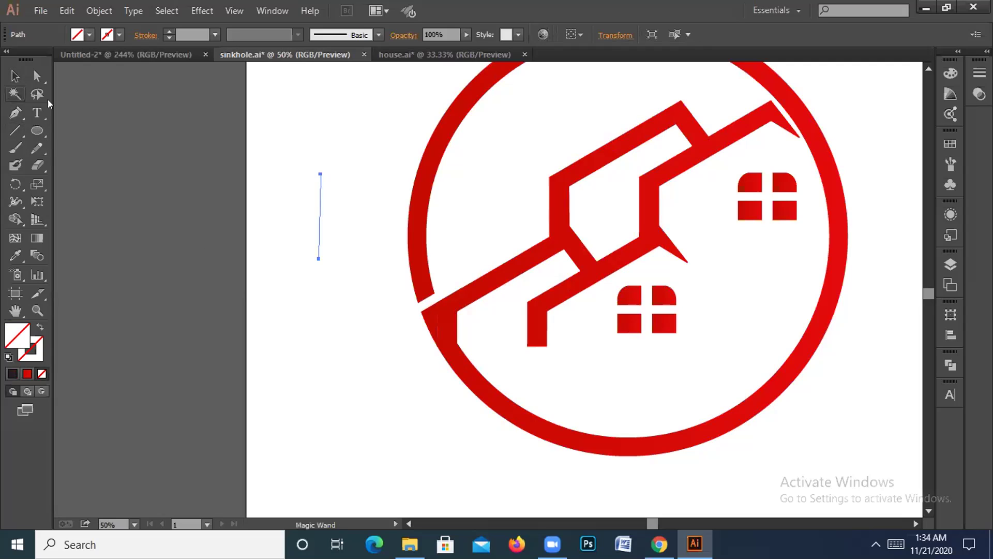
left_click(319, 204)
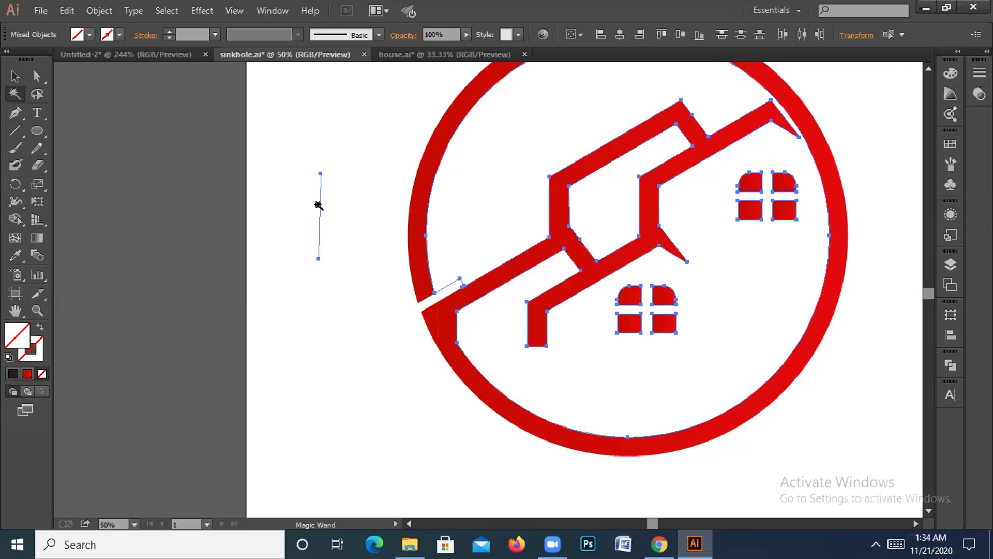
left_click(317, 203)
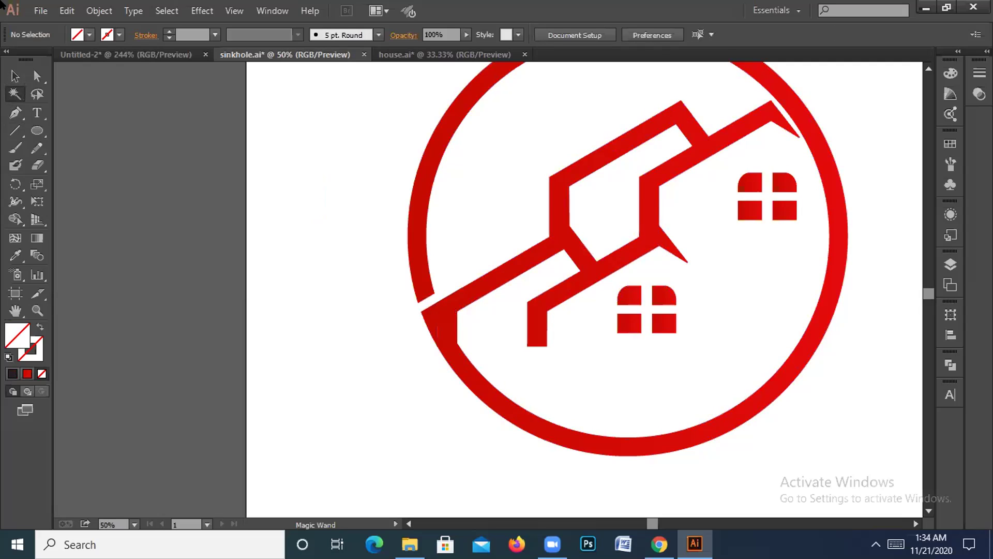
left_click(23, 82)
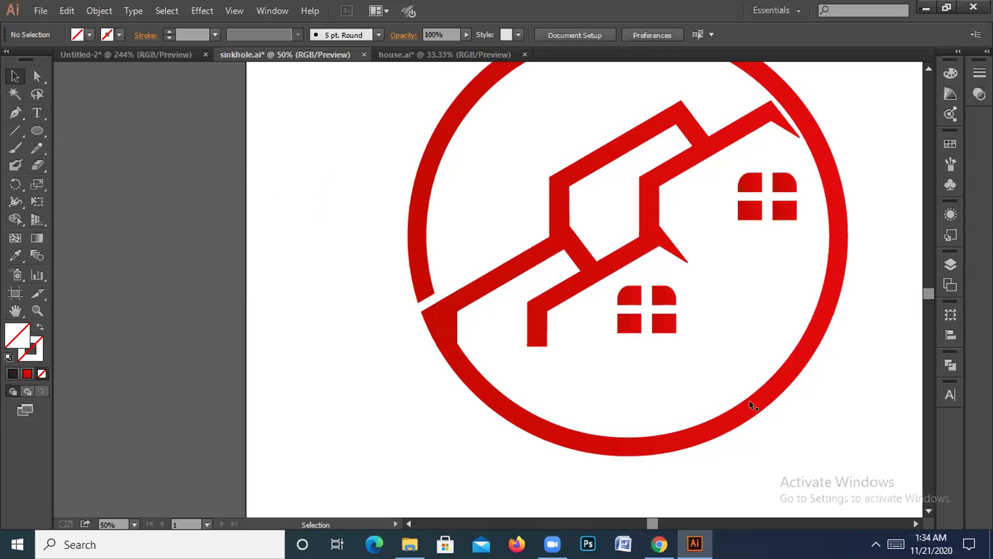
- Unite the ring and the house outline into one shape with the Pathfinder, leaving out the windows
left_click_drag(348, 270, 461, 356)
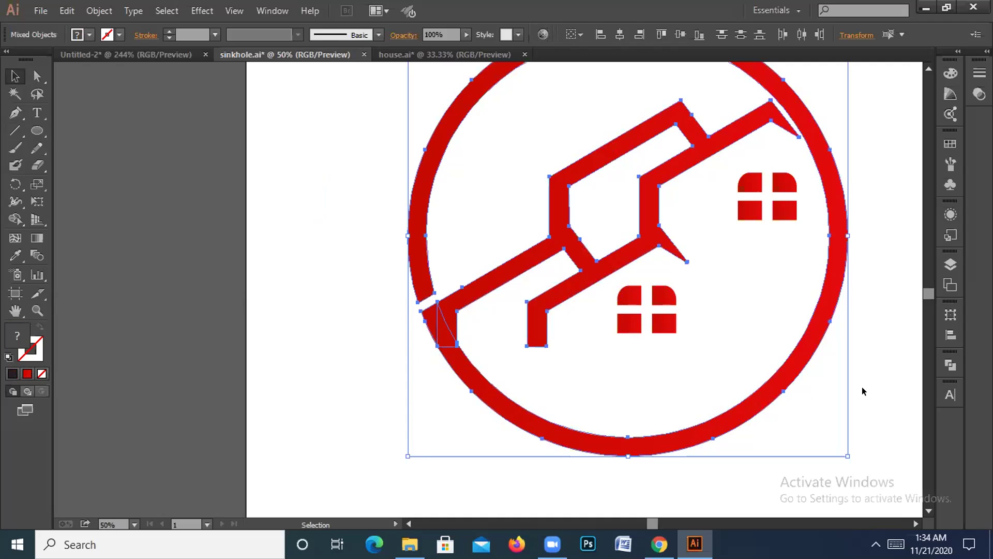
left_click(949, 365)
left_click(780, 388)
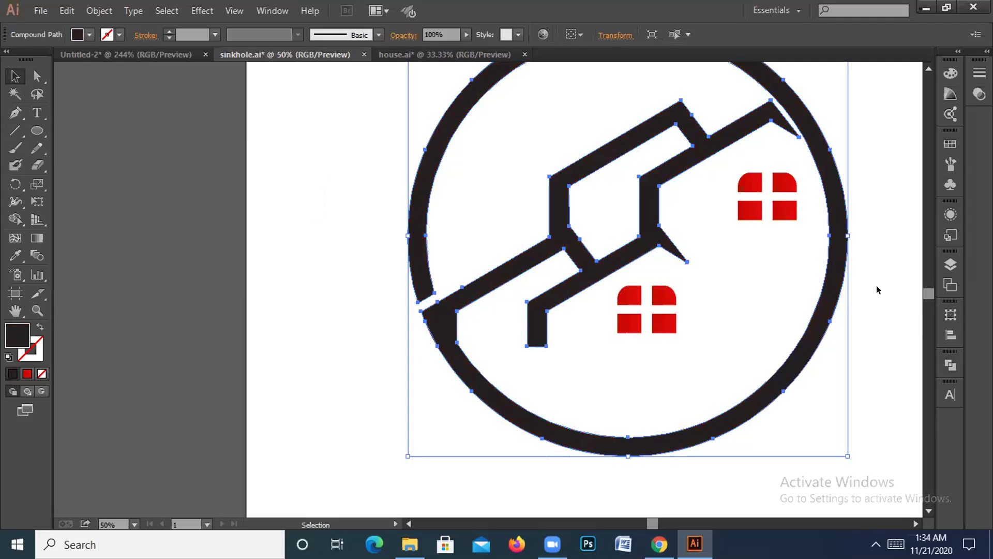
left_click(784, 210)
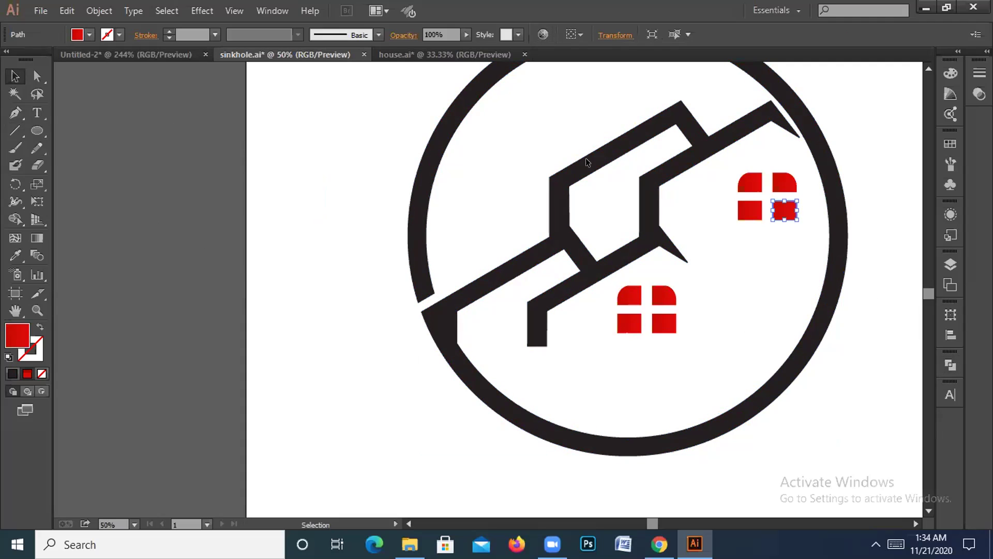
left_click(742, 184)
left_click(843, 113)
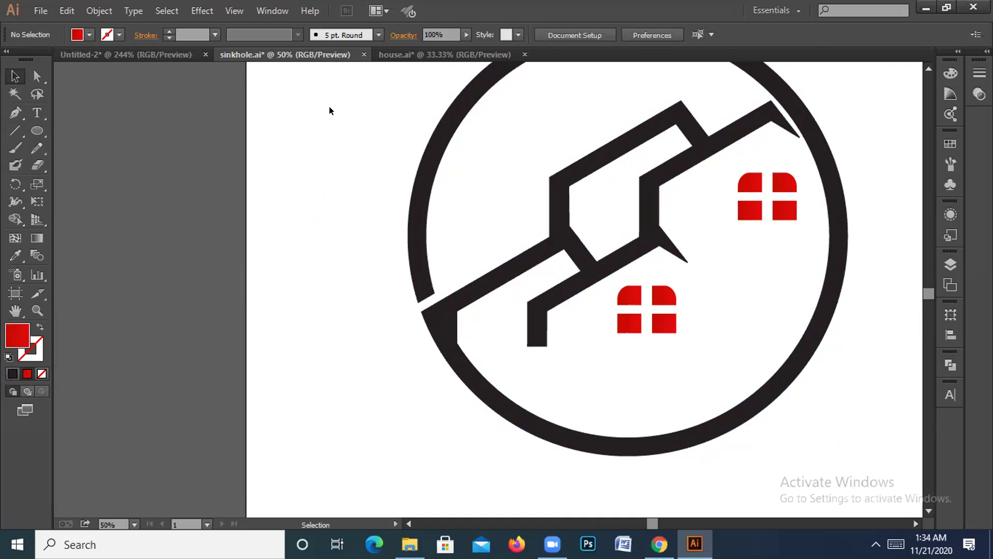
key("shift+ctrl+F9")
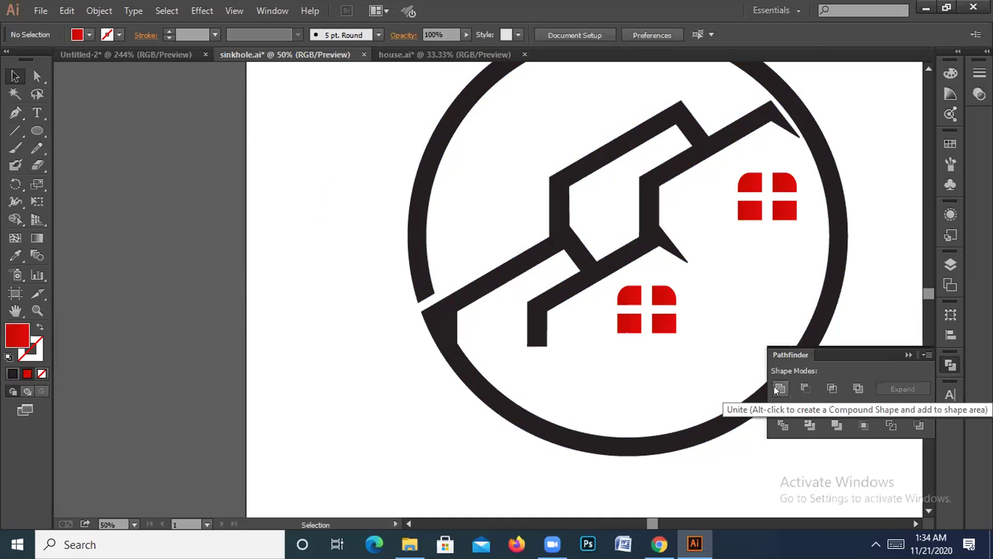
left_click(909, 357)
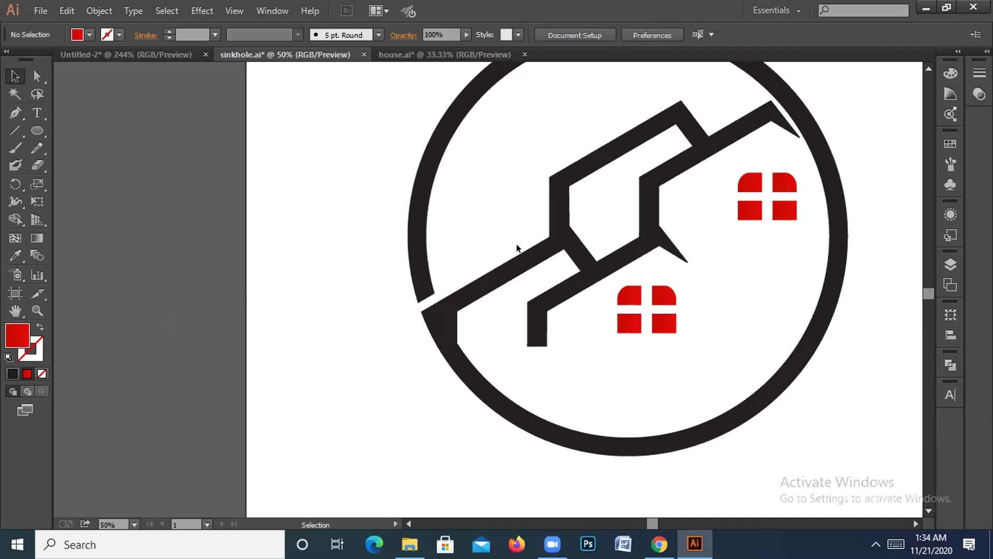
- Group the four panes of the upper window
left_click(17, 77)
left_click(781, 209)
left_click_drag(608, 297, 693, 341)
left_click_drag(724, 175, 783, 227)
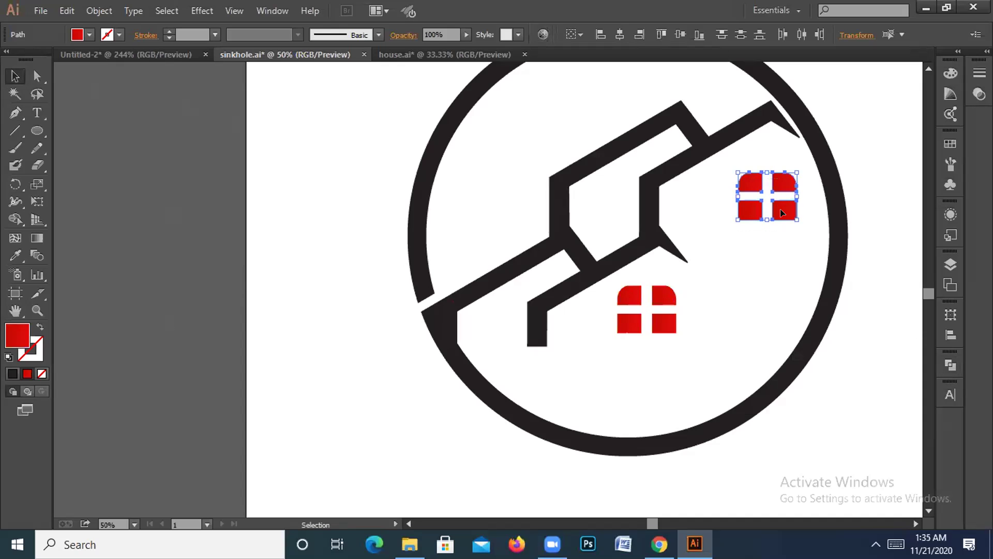
right_click(783, 214)
left_click(800, 279)
- Group the four panes of the lower window, and group the two windows together
left_click_drag(602, 299, 676, 325)
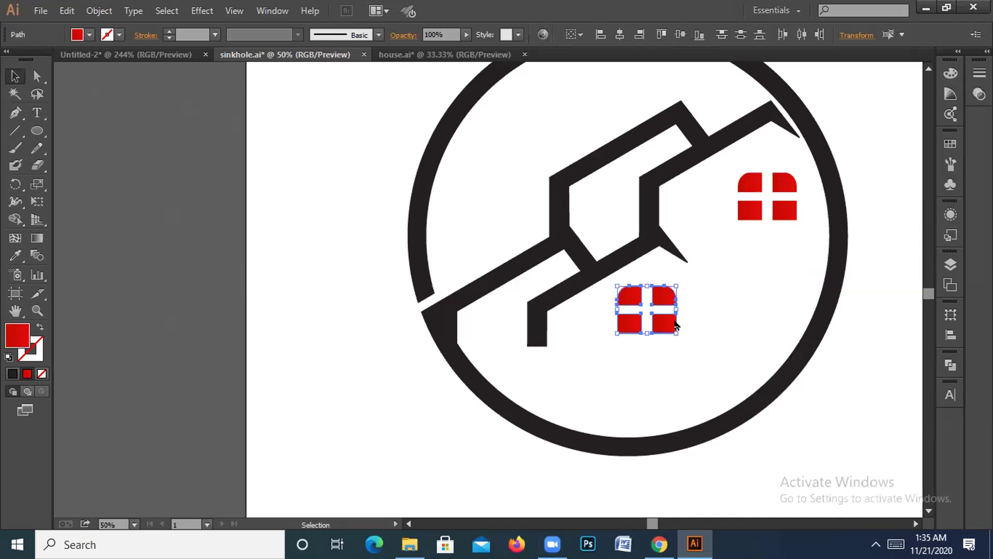
right_click(676, 324)
left_click(712, 176)
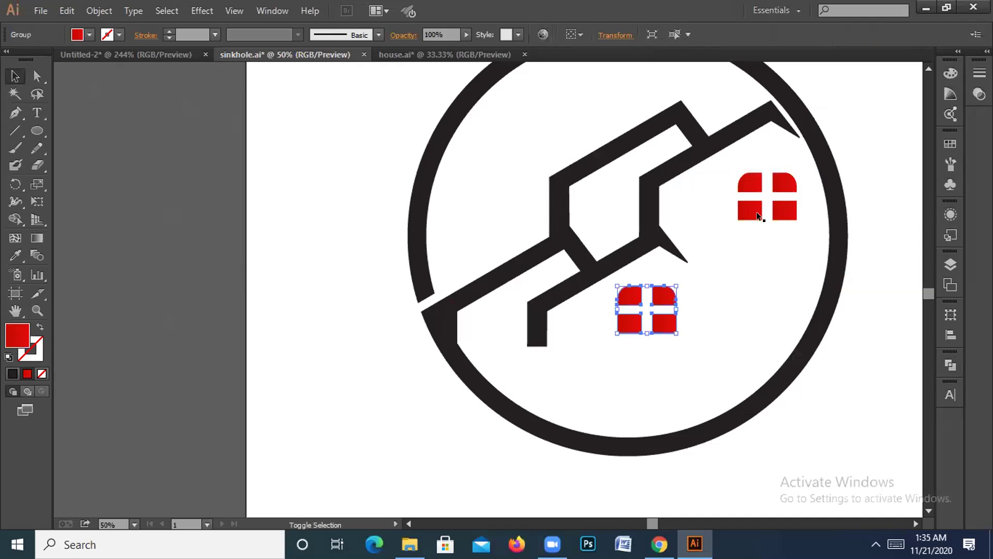
left_click(757, 212, "shift")
right_click(757, 214)
left_click(784, 285)
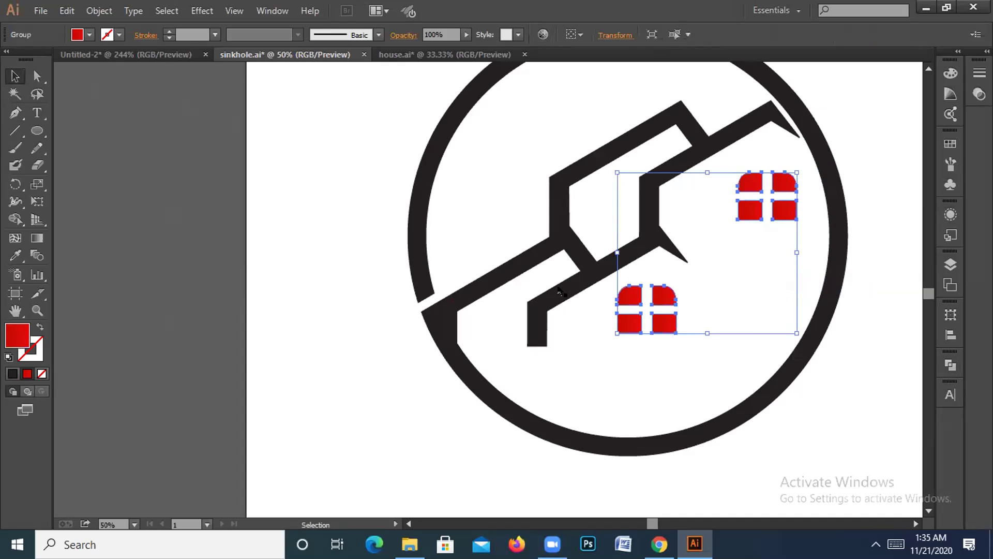
- Group the two windows together with the united ring and house outline as one logo
left_click(542, 258, "shift")
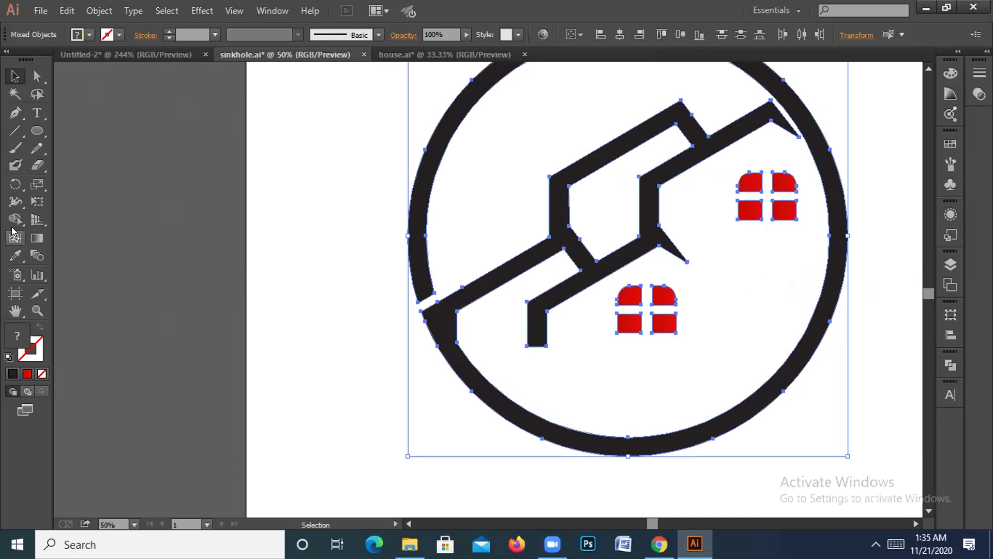
right_click(622, 299)
left_click(694, 364)
left_click(254, 354)
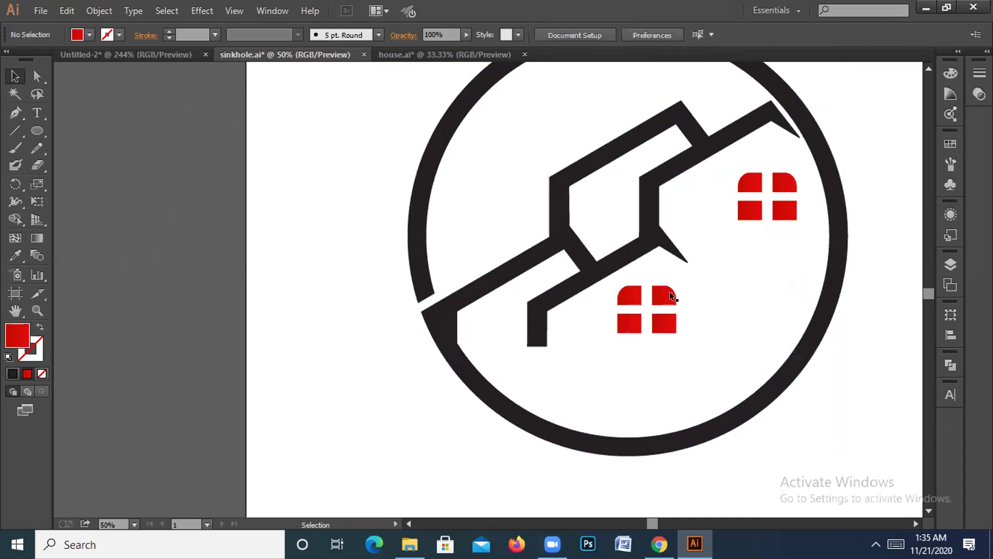
- Recolor the whole logo group, including the red windows, with the ring's black fill using the Eyedropper
key("ctrl+a")
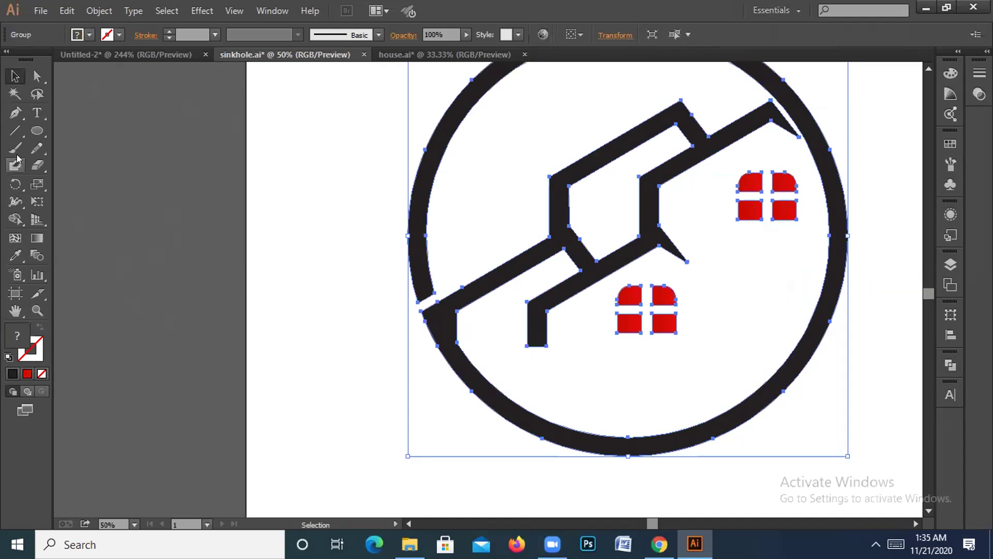
left_click(15, 254)
left_click(419, 194)
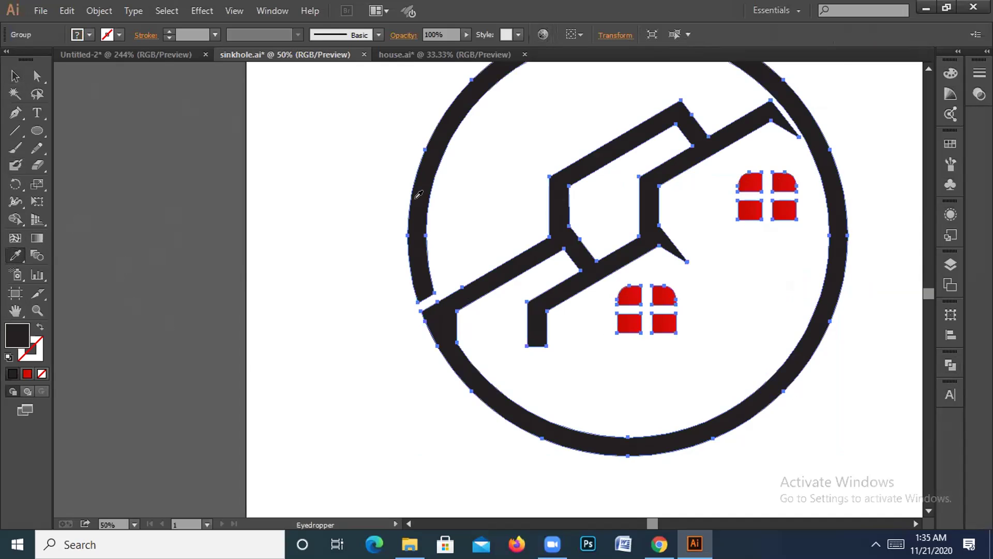
key("v")
left_click(322, 227)
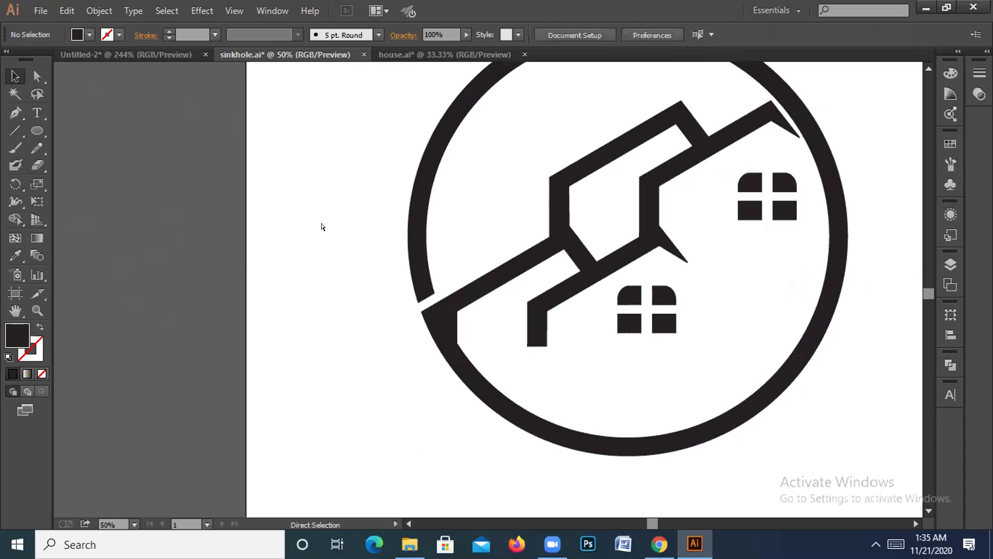
- Round the inner corner of the ring's open end at the gap above the roof's lower edge
key("ctrl+minus")
key("ctrl+plus")
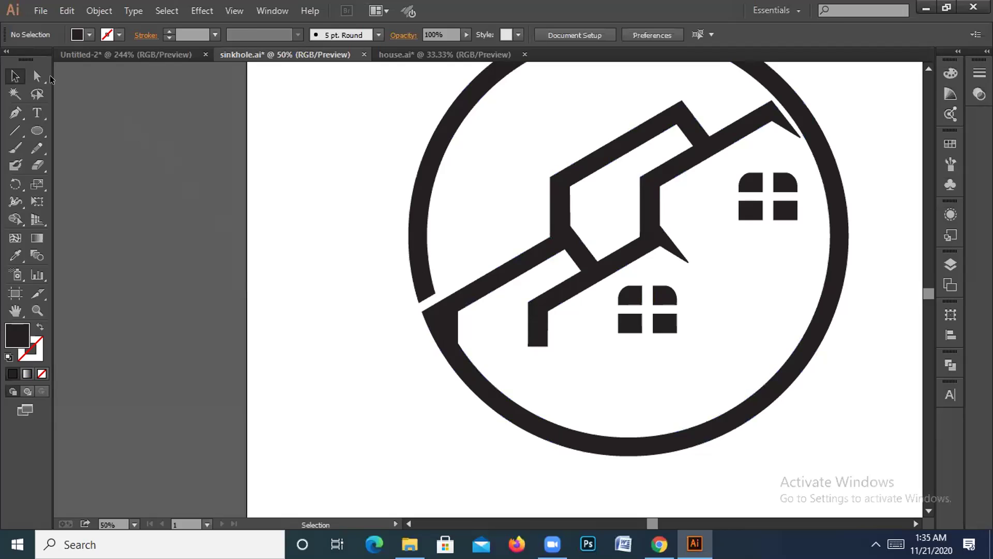
key("a")
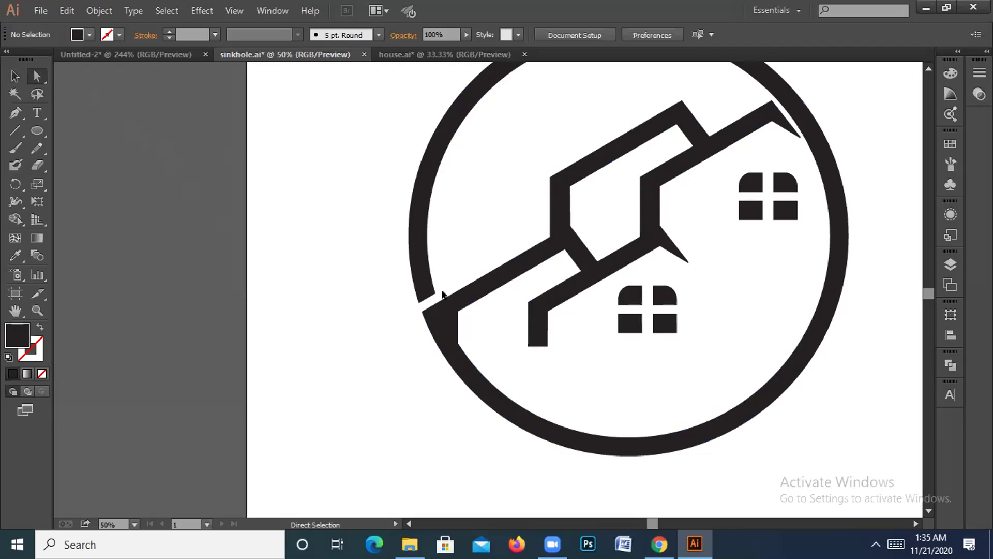
left_click(424, 272)
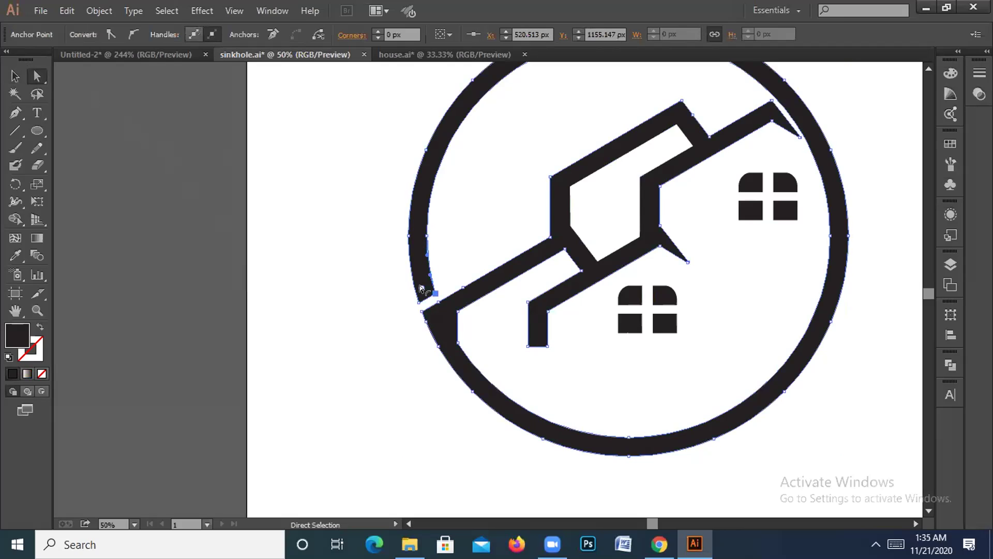
left_click(377, 240)
key("ctrl")
key("ctrl+minus")
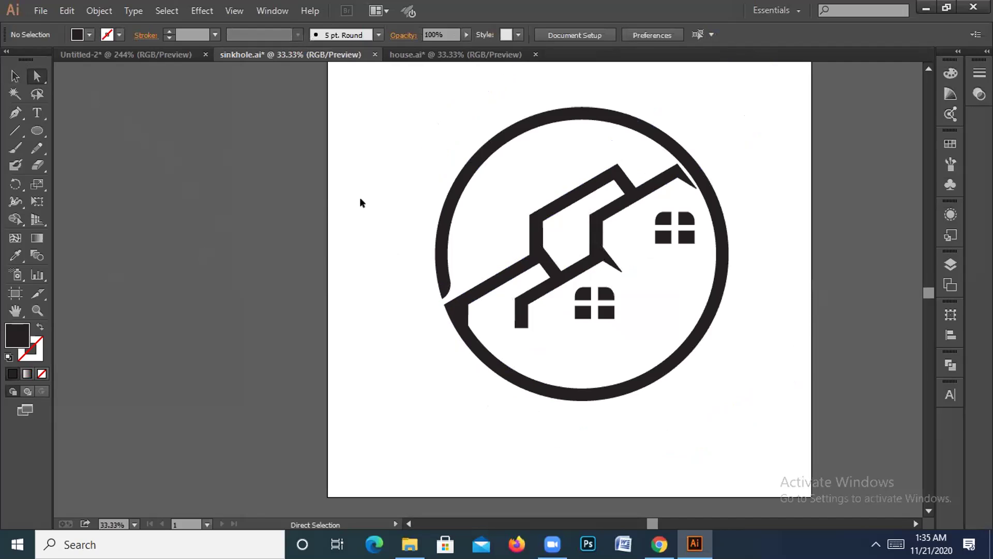
- Copy the small green tree from house.ai into the sinkhole.ai logo document
left_click(461, 53)
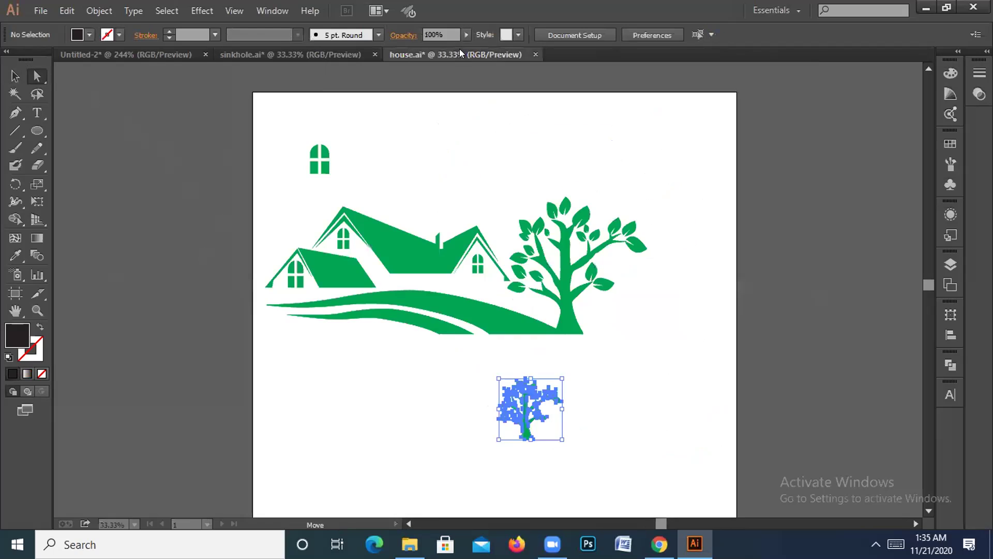
left_click(499, 298)
left_click(408, 169)
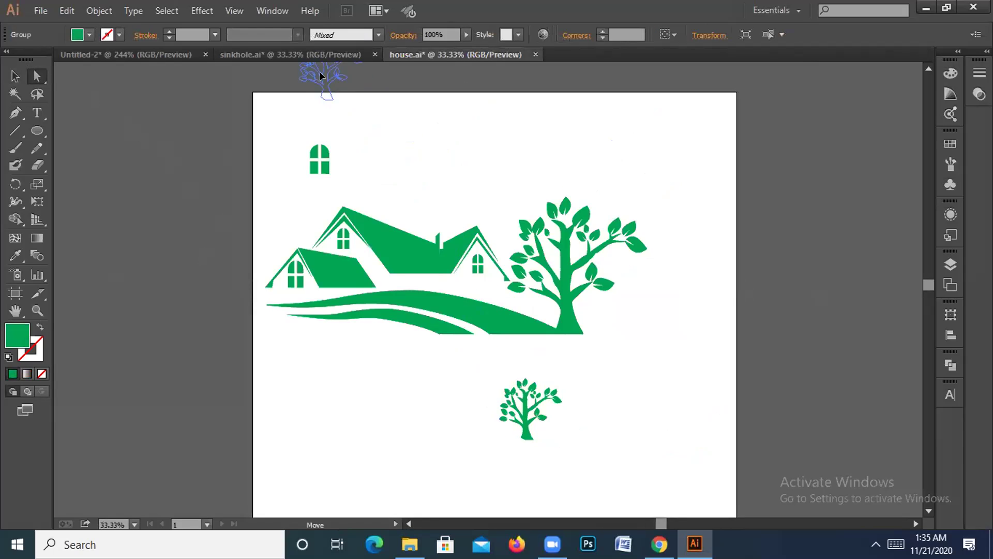
left_click(317, 53)
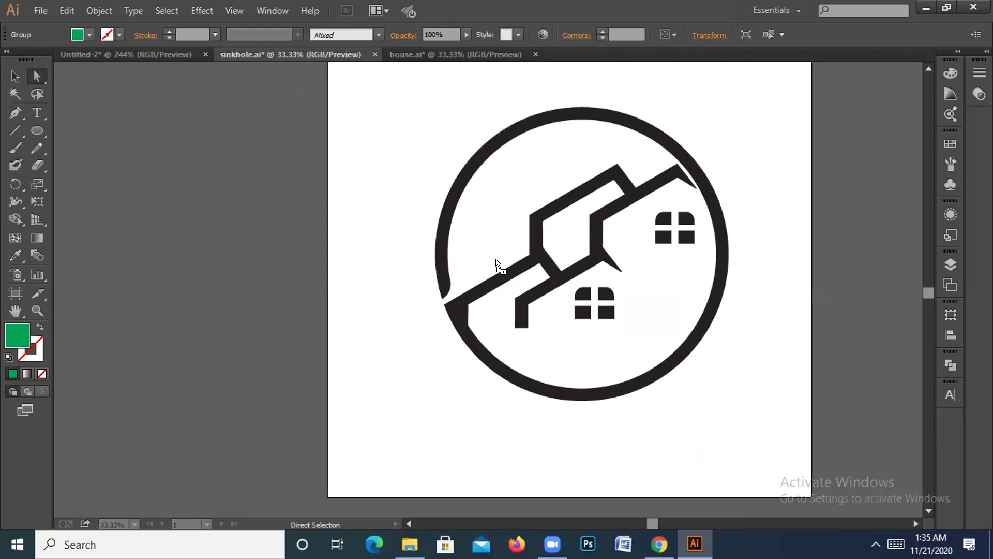
key("ctrl+v")
left_click_drag(479, 246, 483, 263)
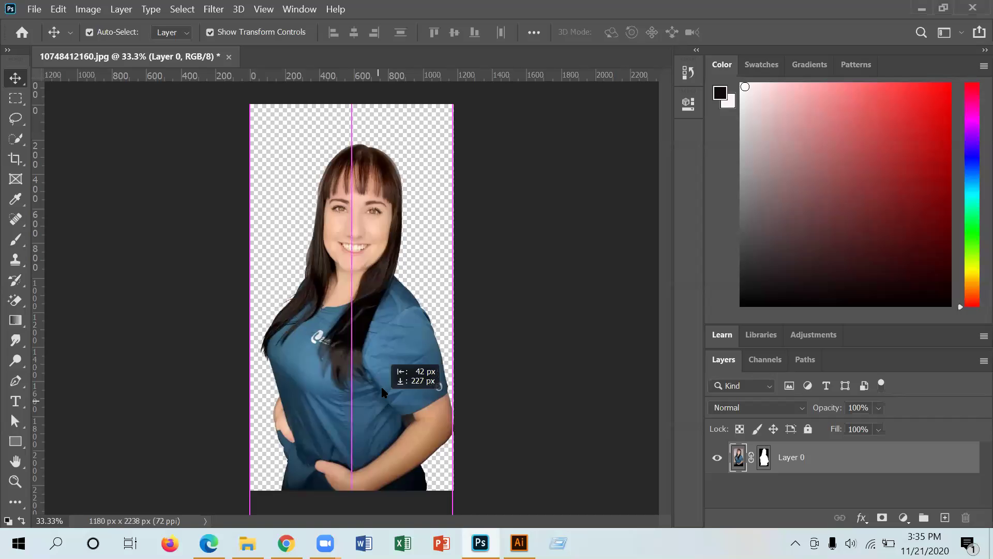
- In Photoshop, try repositioning the cut-out portrait, undo back to the unmasked photo, and restore the layer mask
left_click_drag(378, 408, 376, 368)
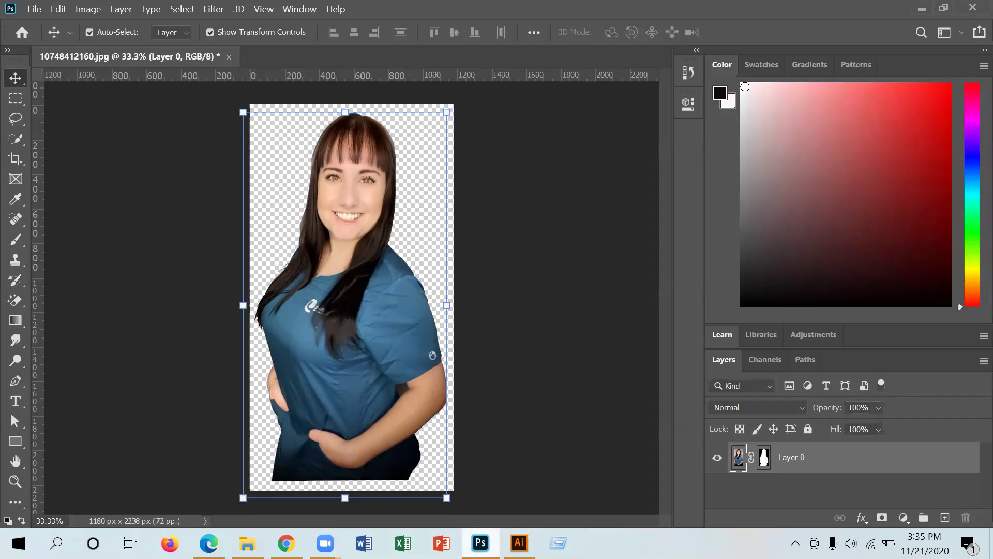
mouse_move(480, 543)
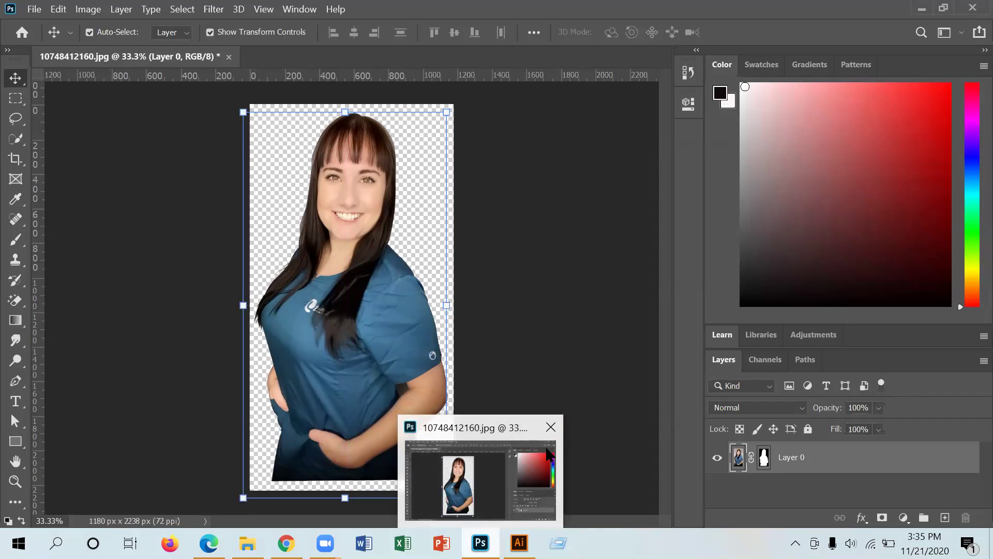
key("ctrl+z")
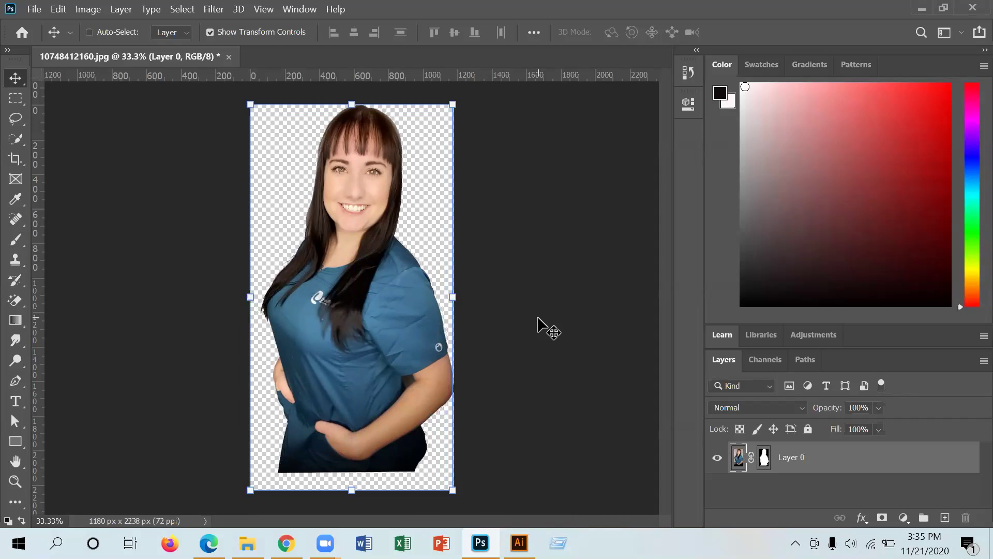
key("ctrl+z")
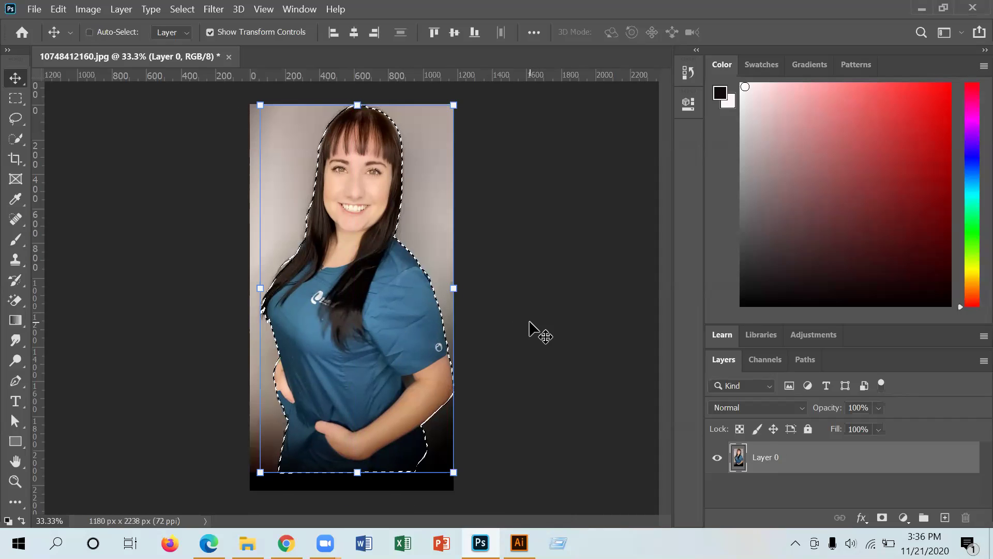
key("ctrl+shift+z")
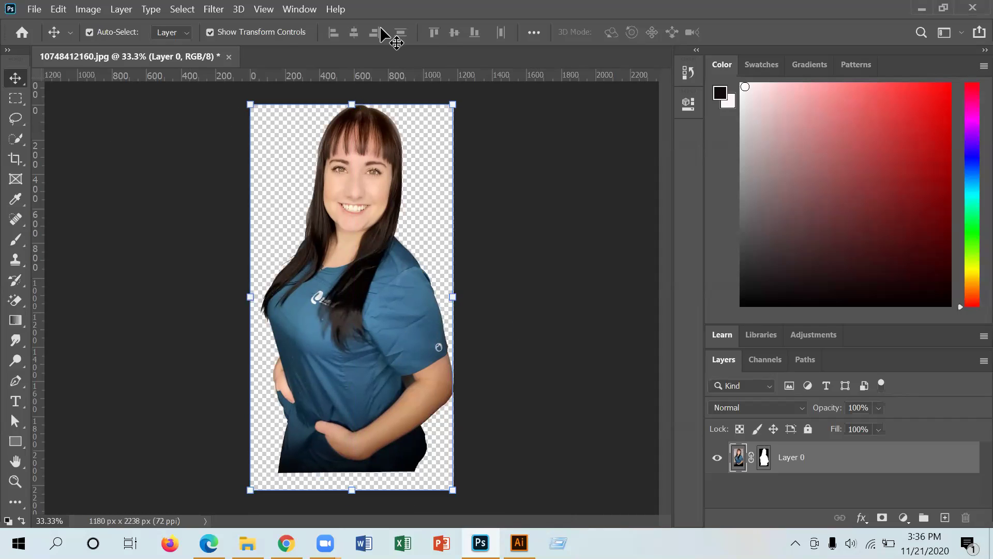
left_click(34, 8)
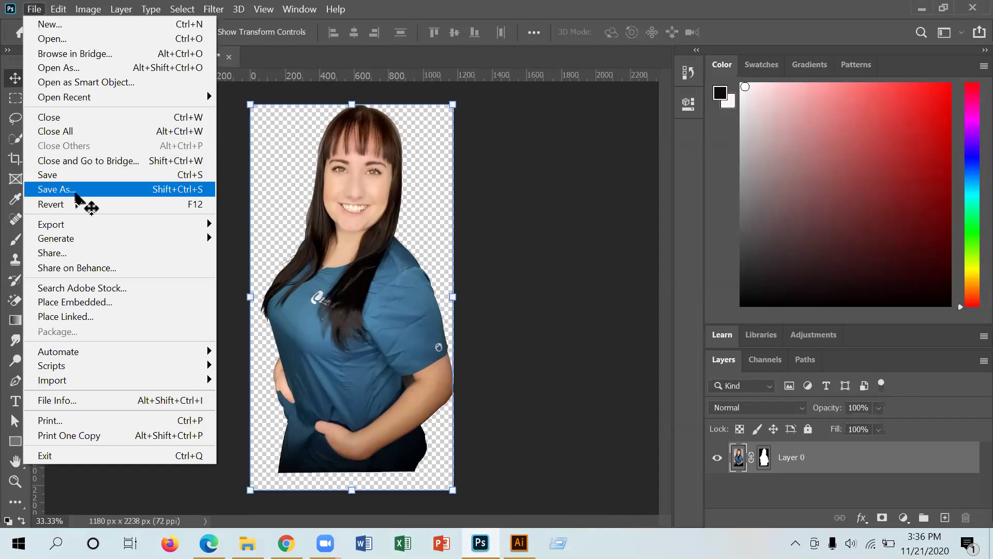
left_click(49, 190)
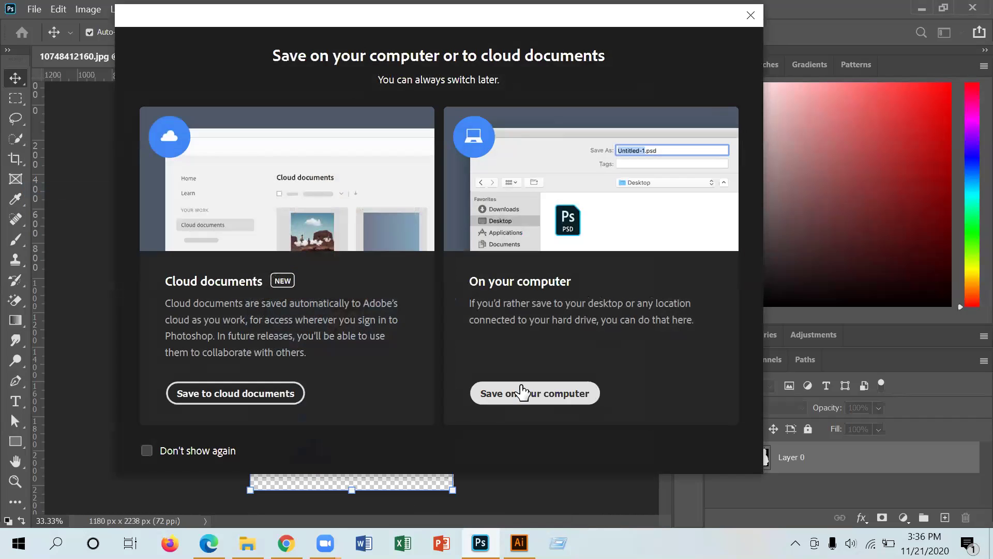
left_click(522, 395)
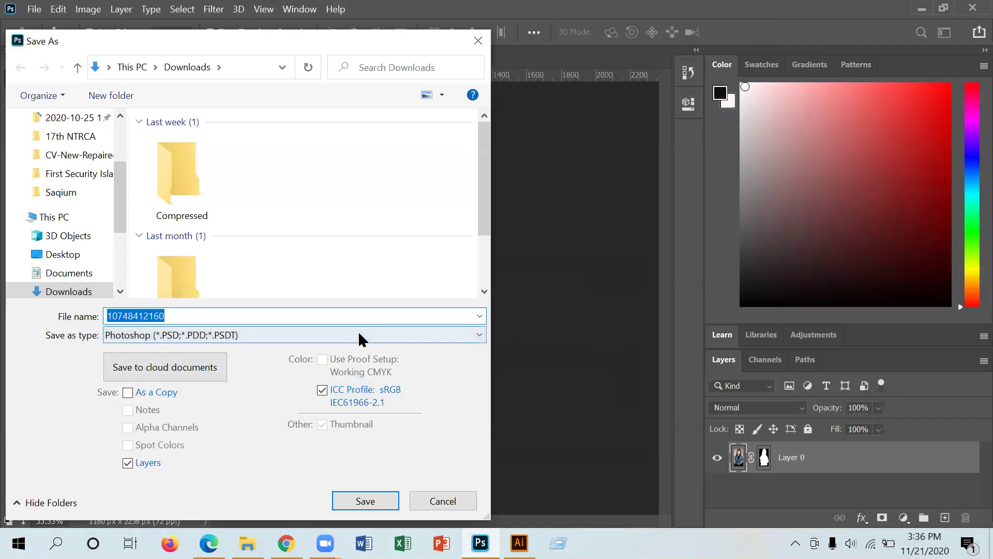
left_click(476, 336)
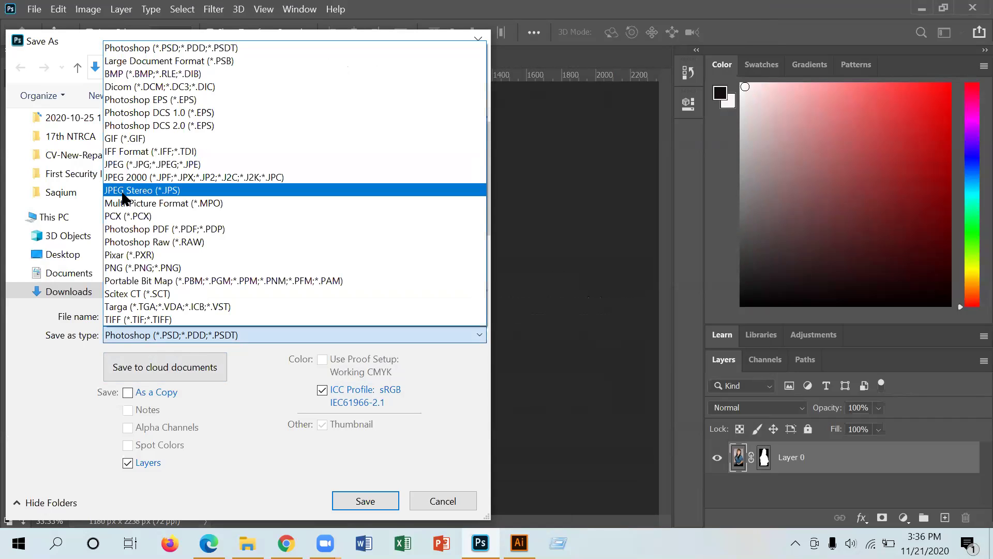
left_click(480, 47)
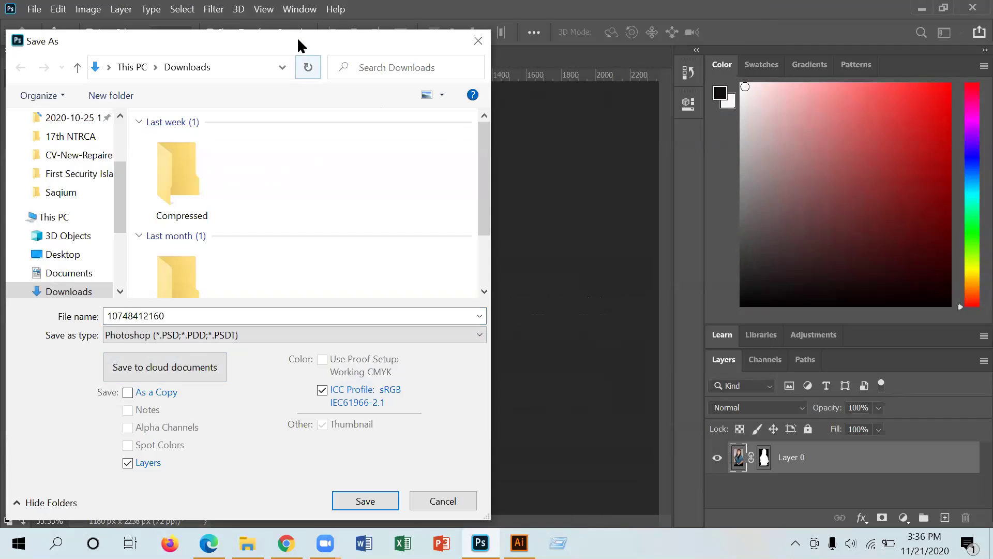
left_click_drag(298, 39, 369, 114)
left_click(476, 115)
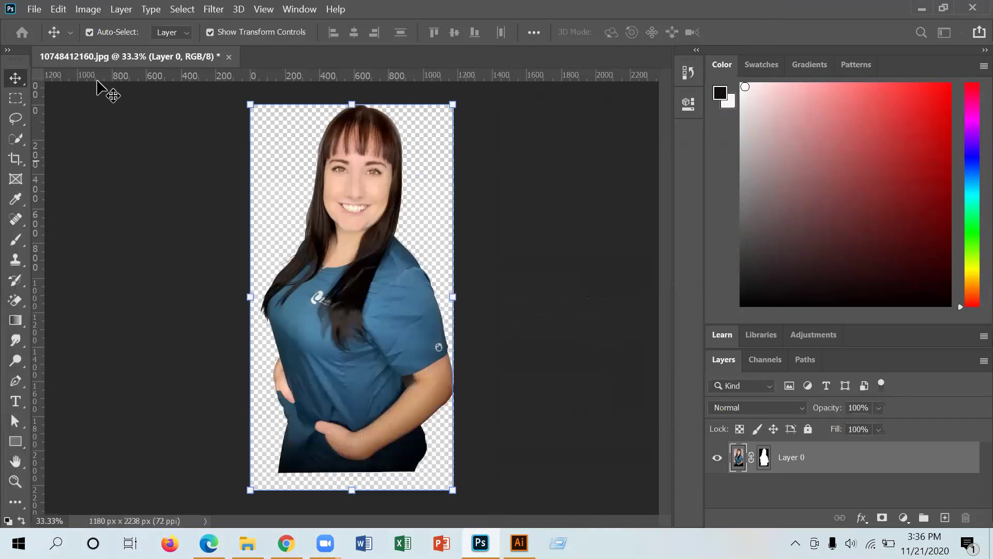
- Export the masked portrait with Save for Web (Legacy) in PNG-8 format
left_click(33, 10)
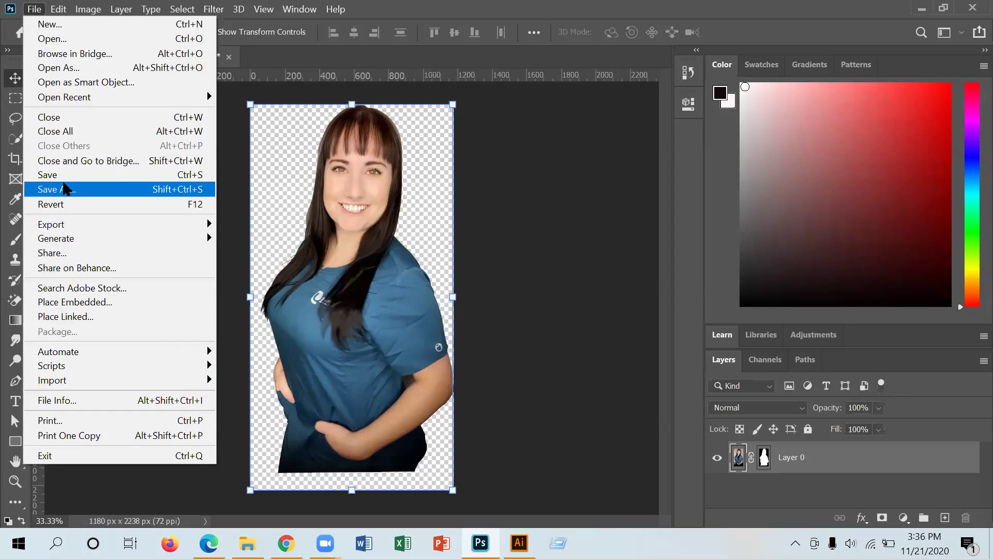
mouse_move(65, 226)
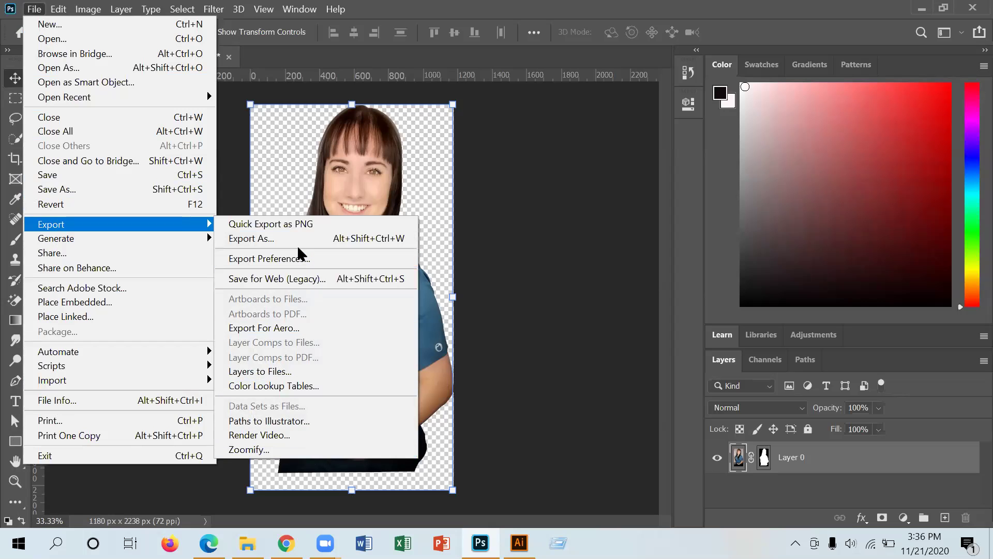
left_click(300, 279)
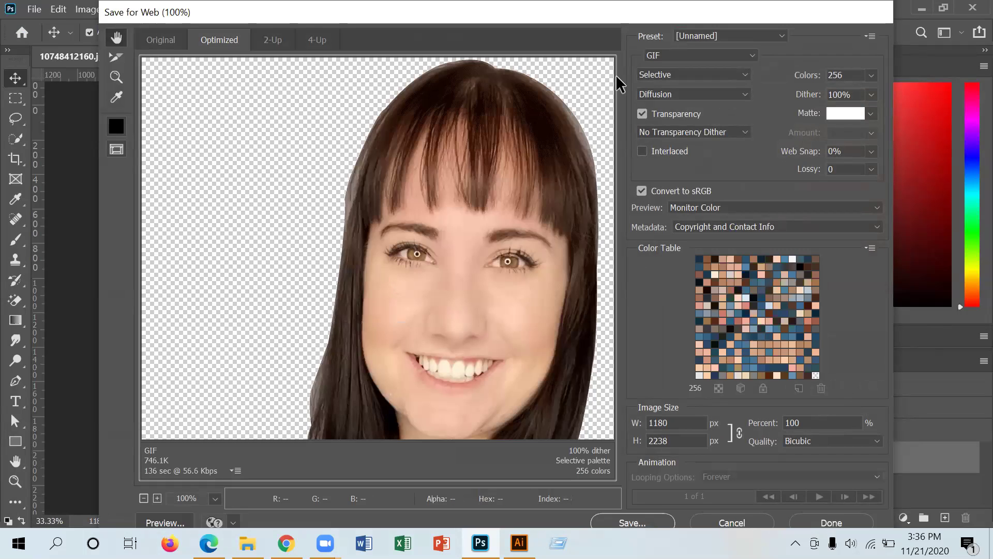
key("Return")
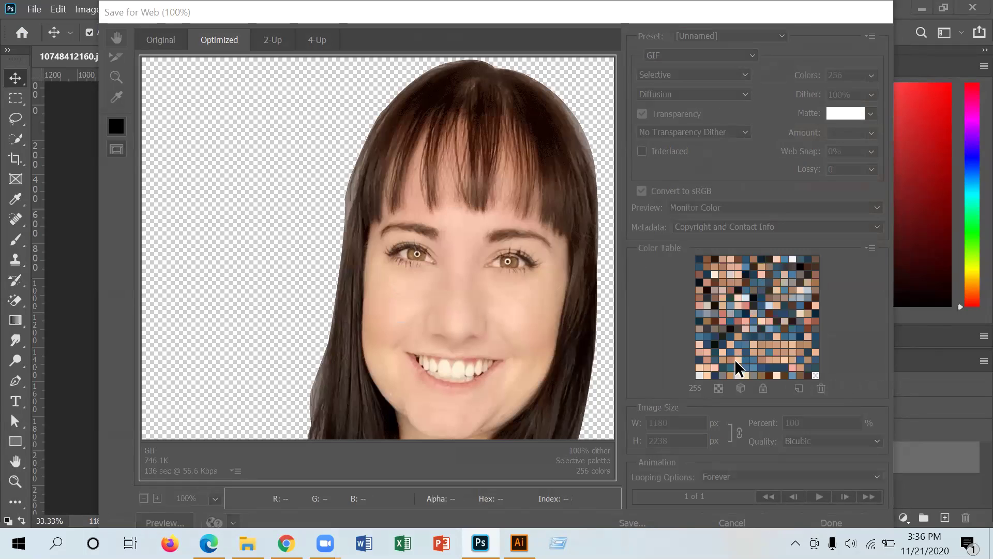
left_click(362, 44)
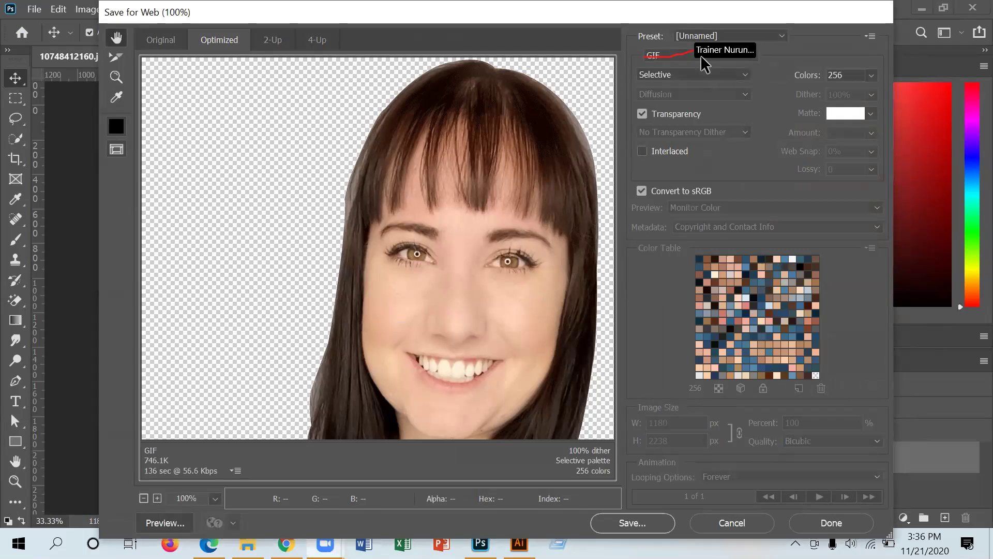
left_click(735, 57)
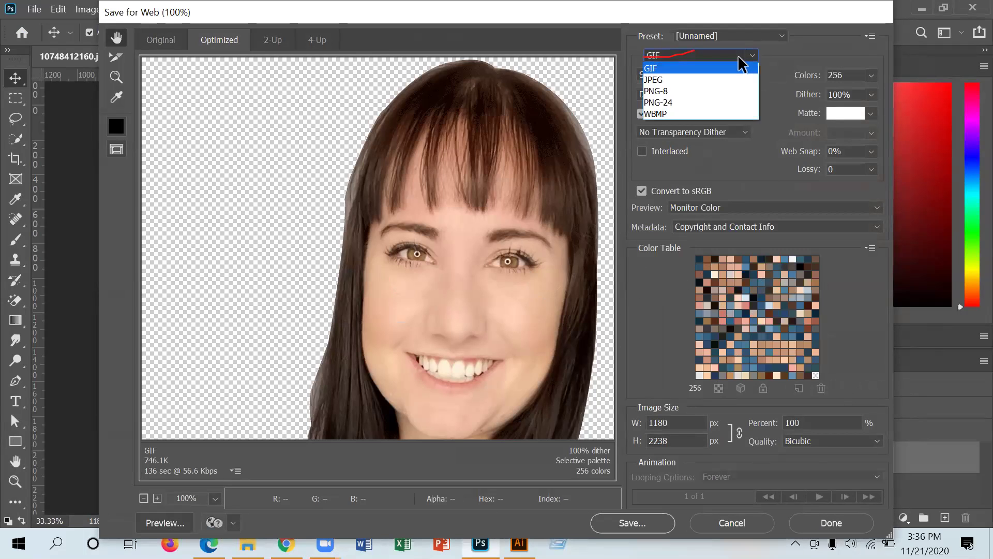
left_click(675, 92)
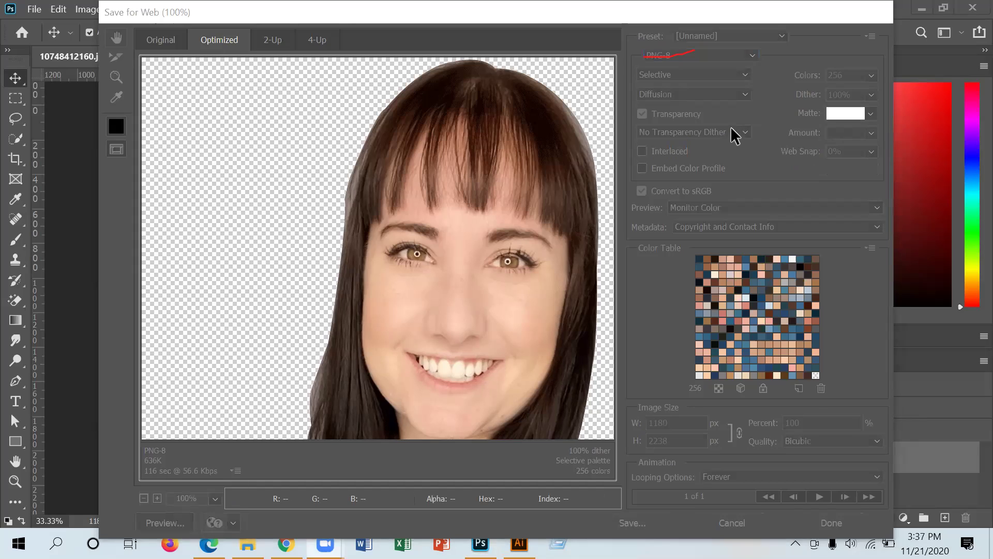
left_click(747, 114)
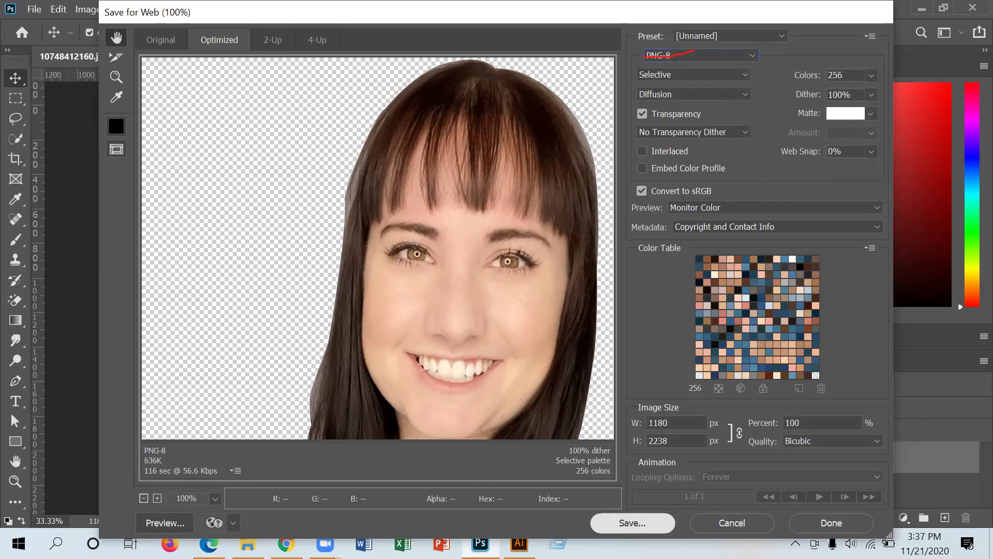
left_click(632, 522)
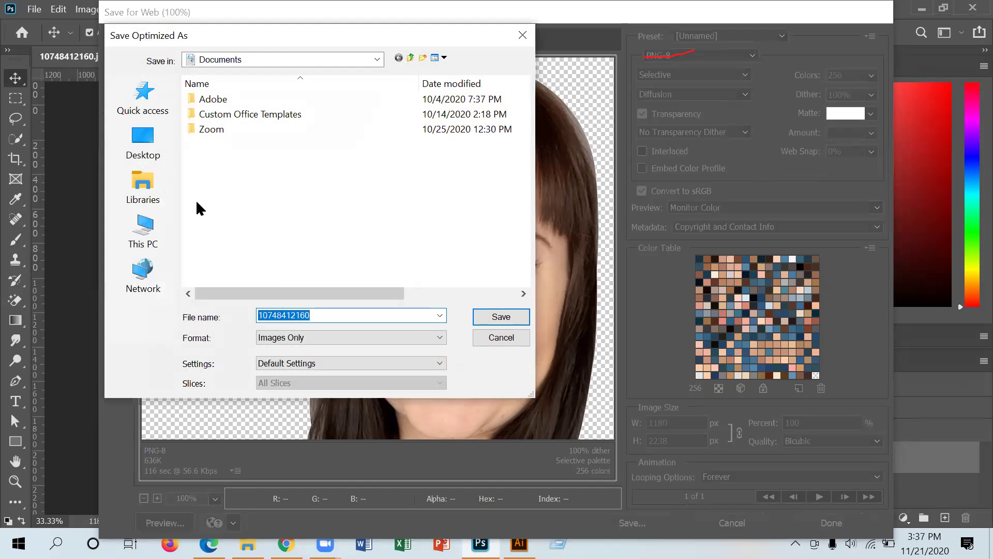
left_click(141, 152)
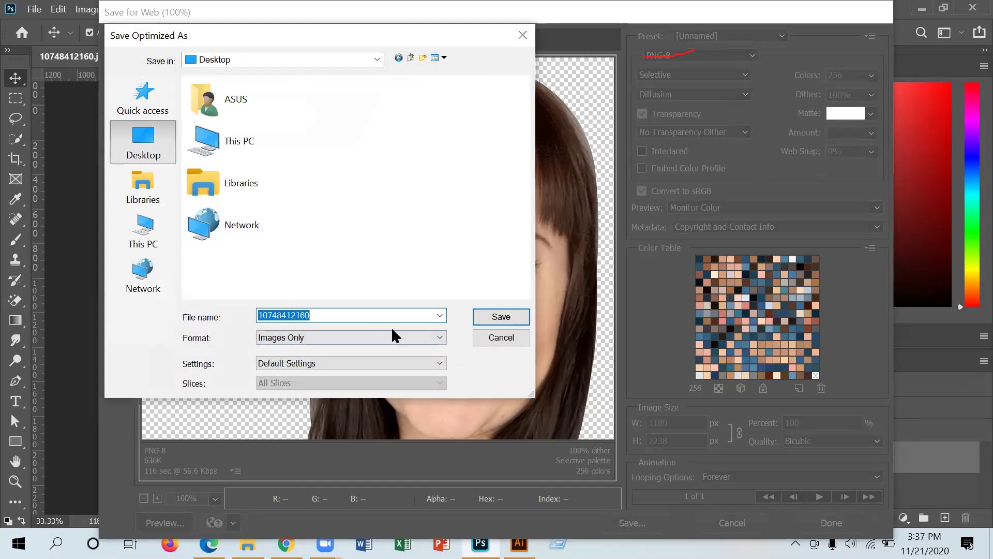
left_click(521, 318)
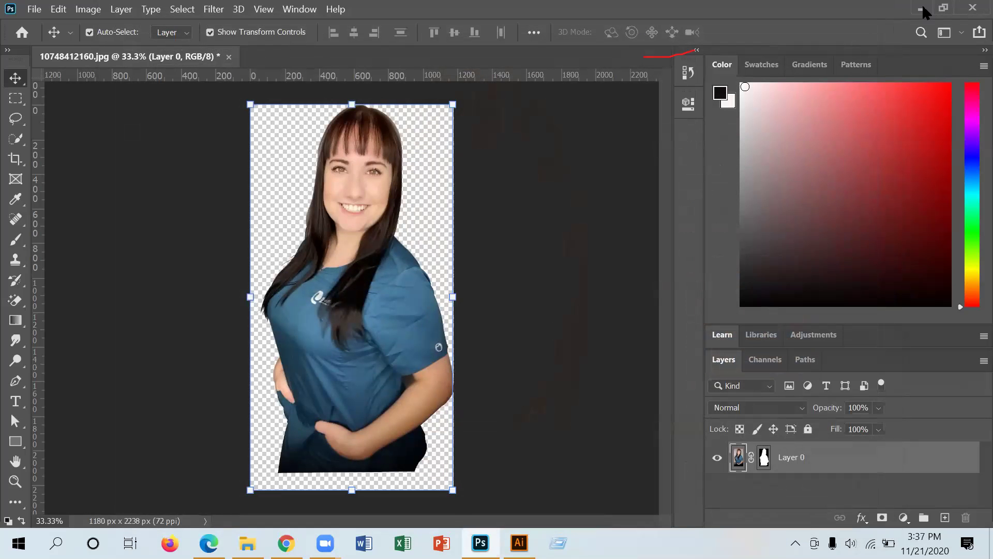
left_click(919, 15)
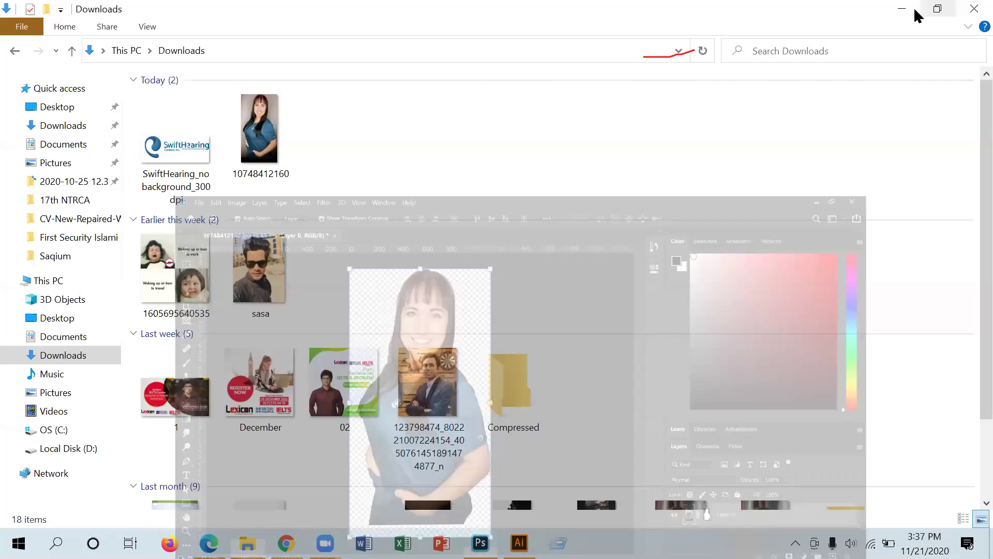
left_click(921, 11)
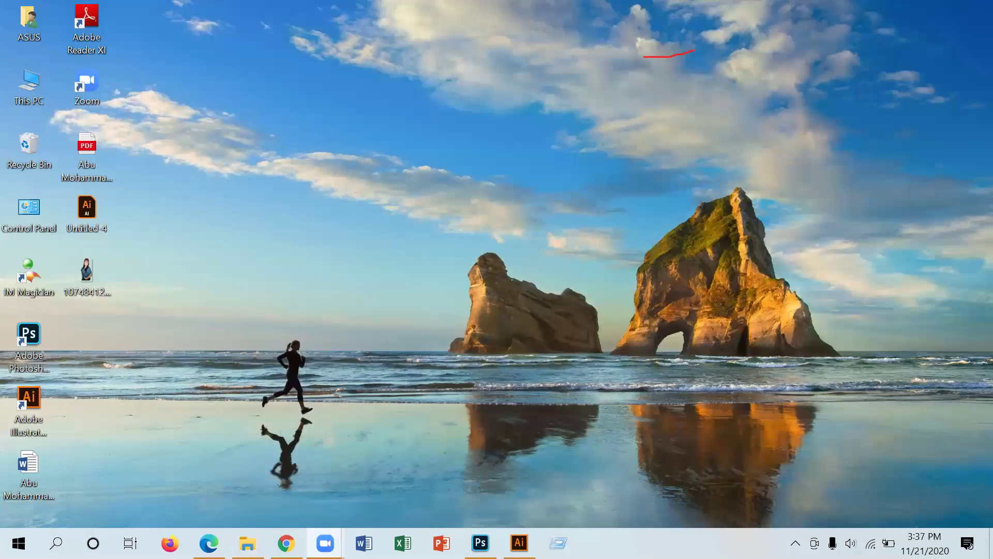
left_click(519, 543)
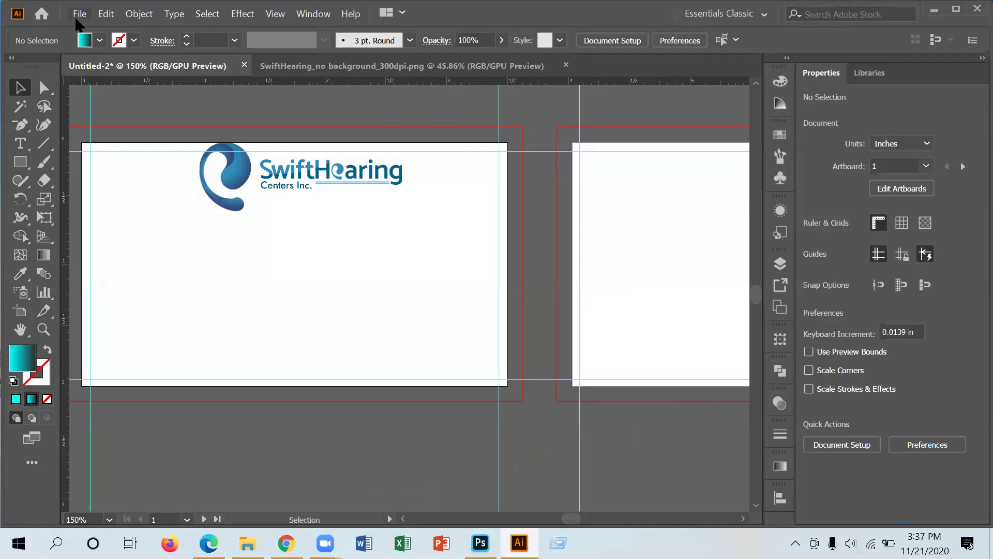
left_click(77, 15)
left_click(103, 62)
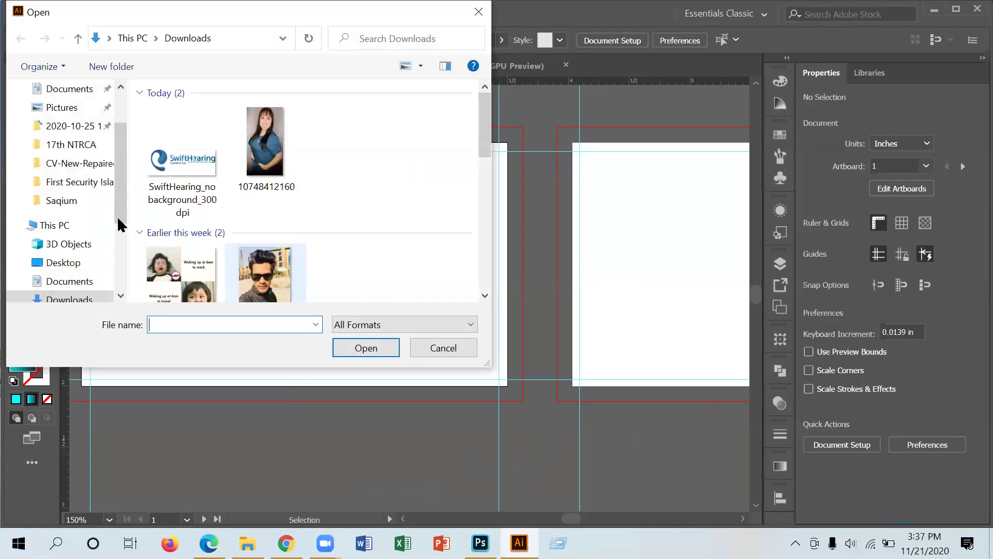
scroll(49, 122, "up", 2)
left_click(63, 121)
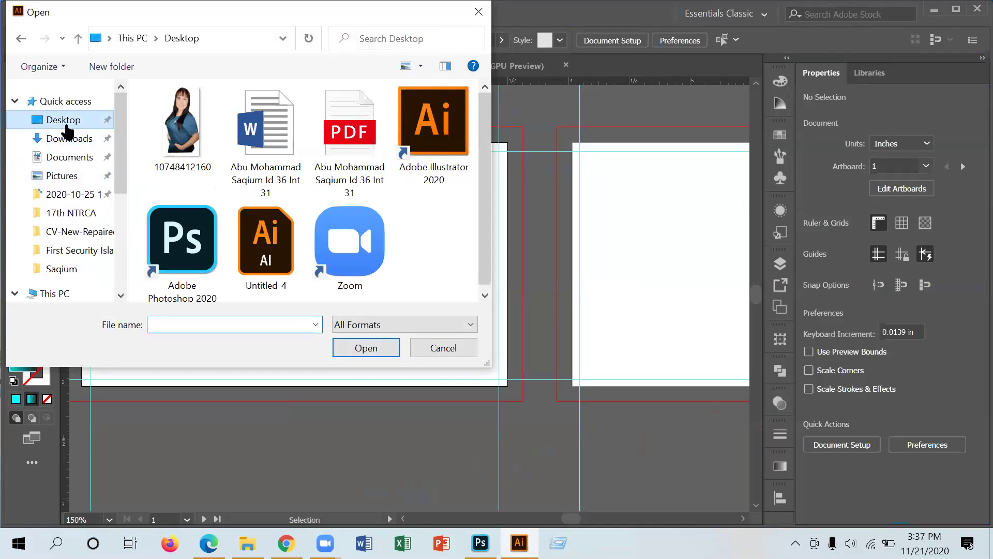
double_click(177, 135)
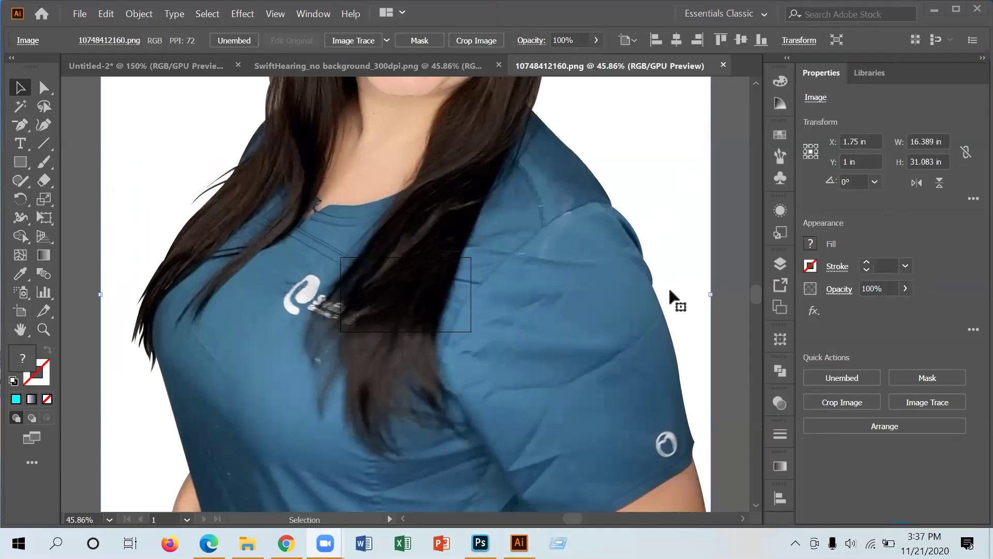
left_click(44, 87)
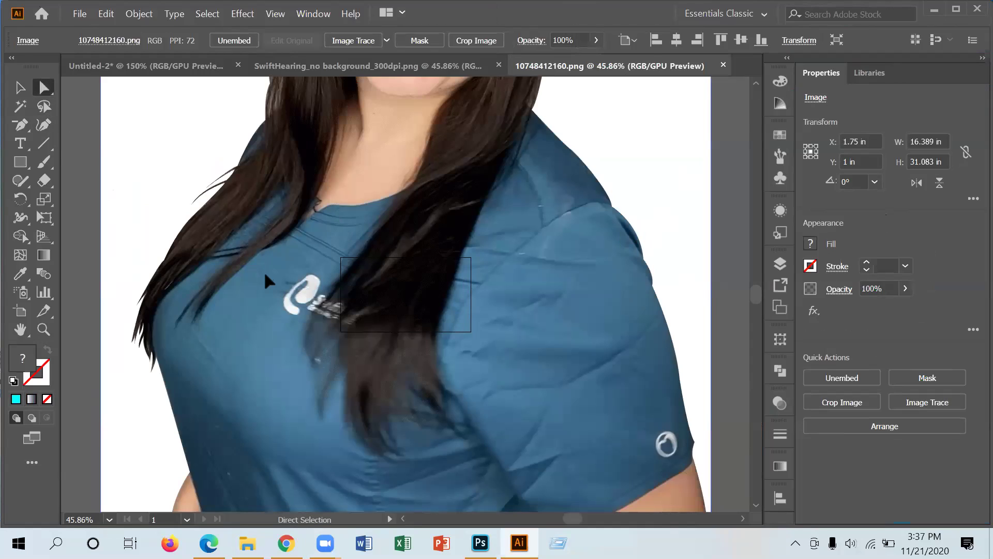
key("Delete")
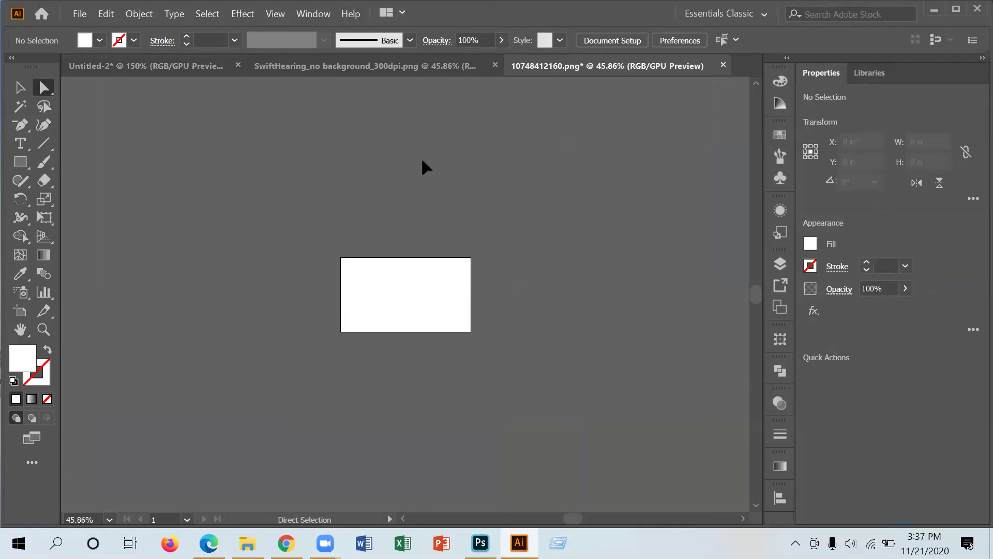
left_click(80, 14)
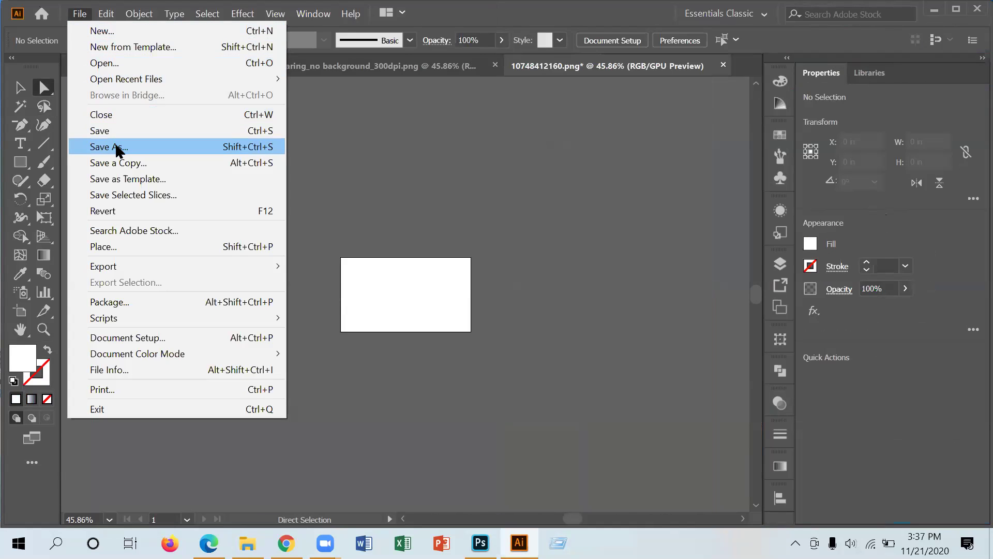
left_click(115, 246)
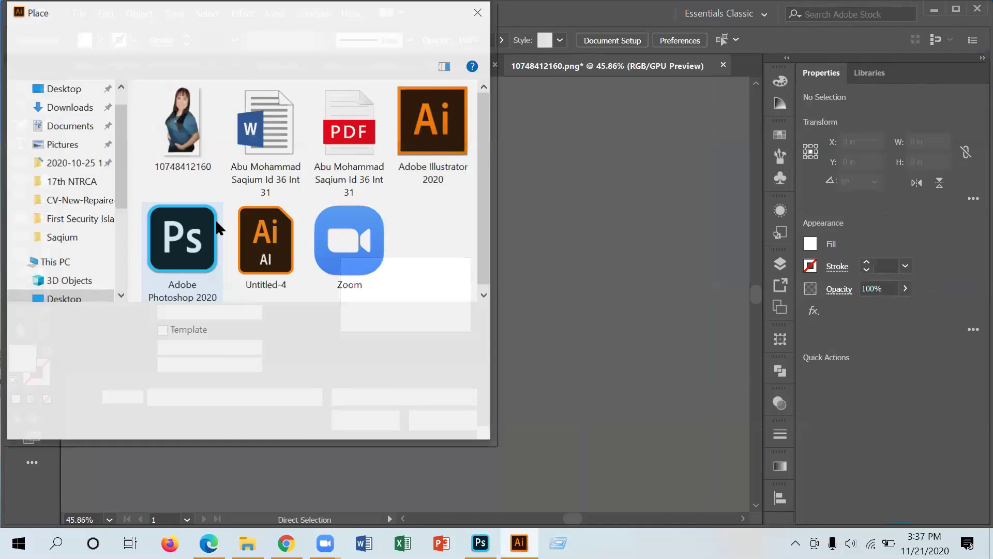
double_click(172, 122)
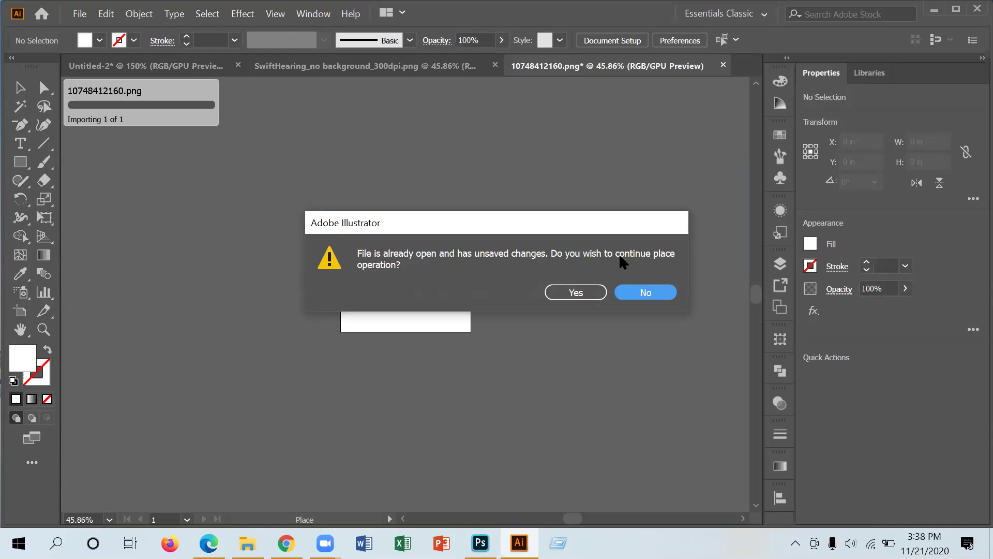
left_click(569, 293)
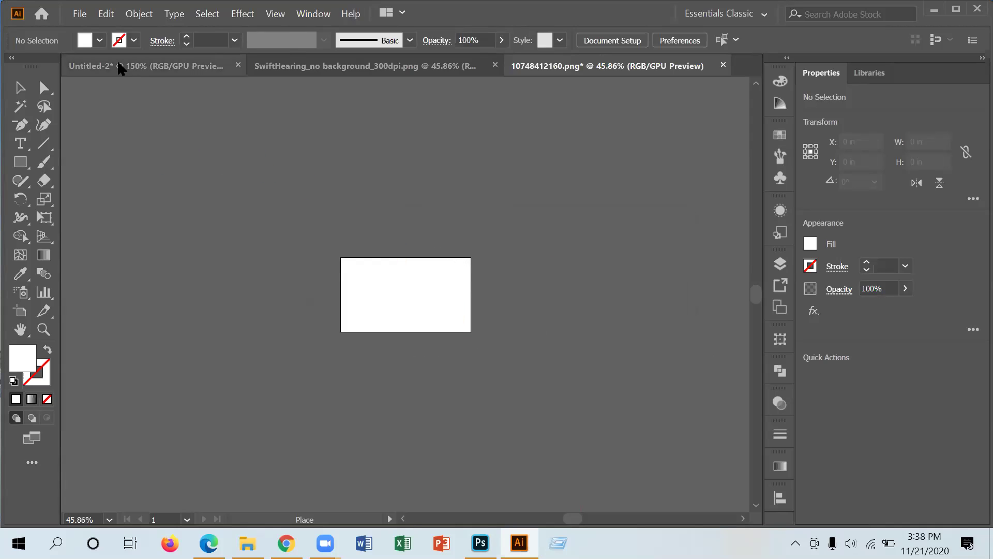
left_click(335, 211)
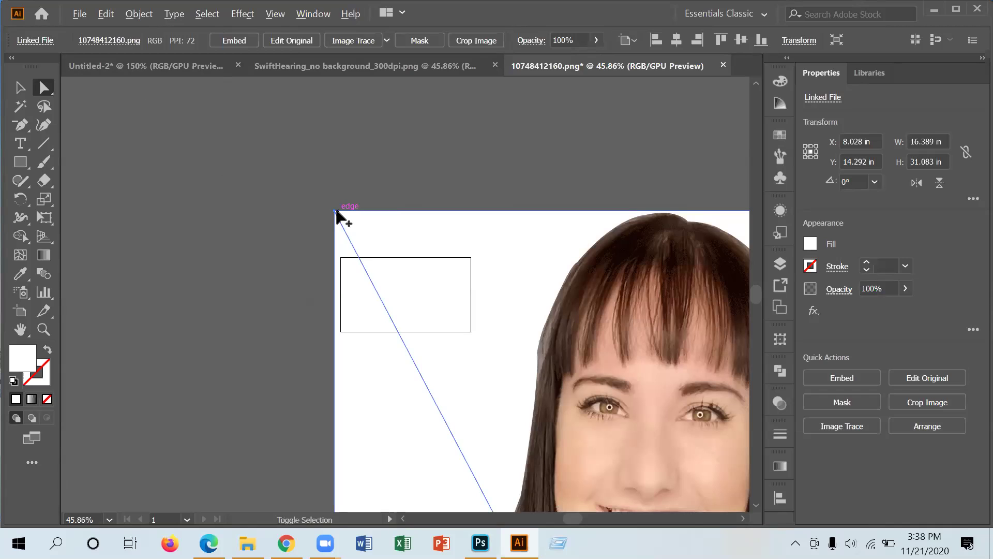
- Move the placed portrait so that the face overlaps the artboard, and embed the image in the document
left_click(464, 326)
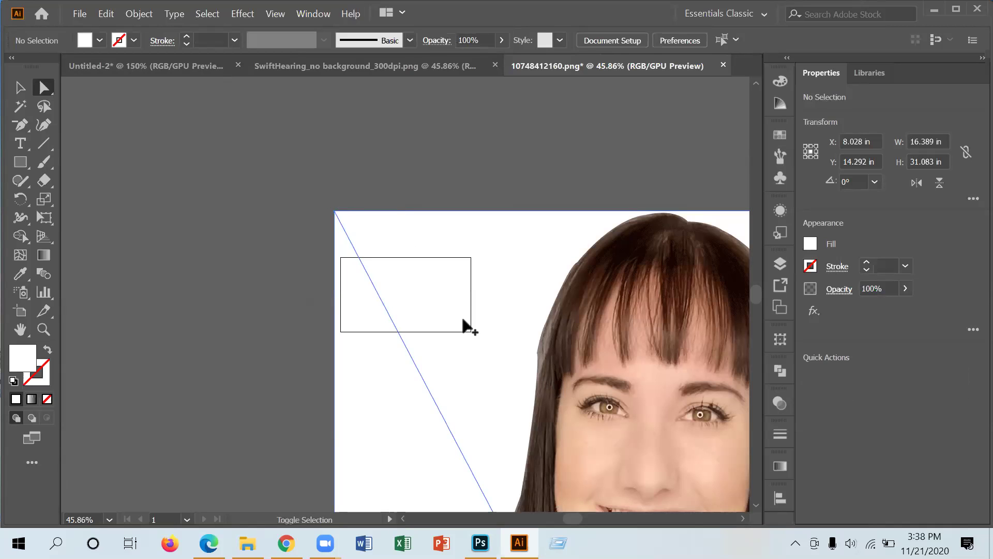
left_click_drag(519, 344, 336, 247)
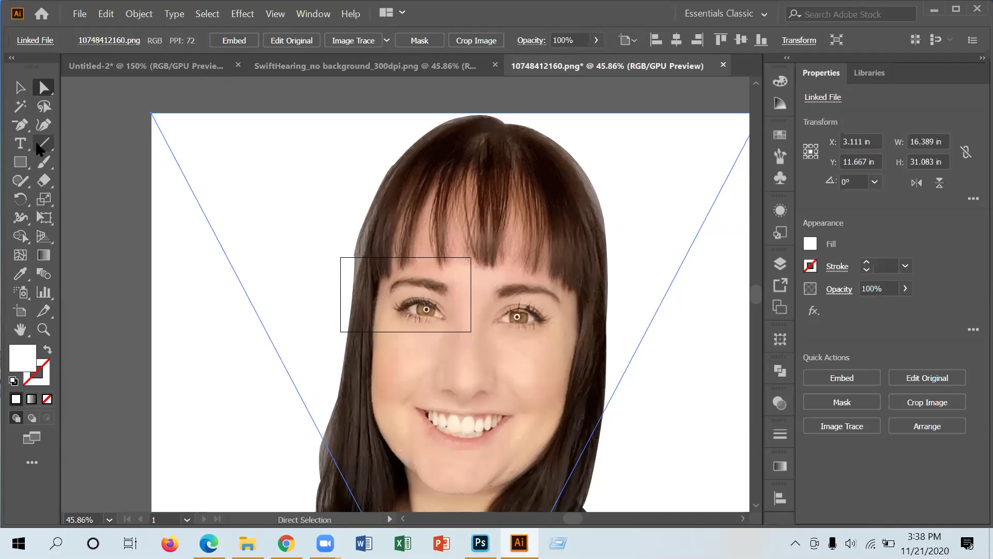
left_click(20, 107)
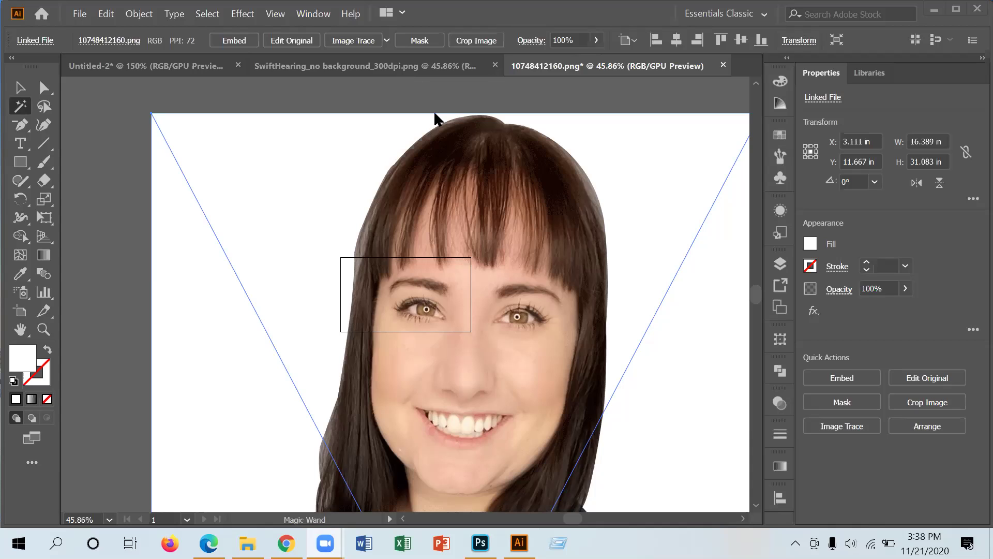
left_click(234, 41)
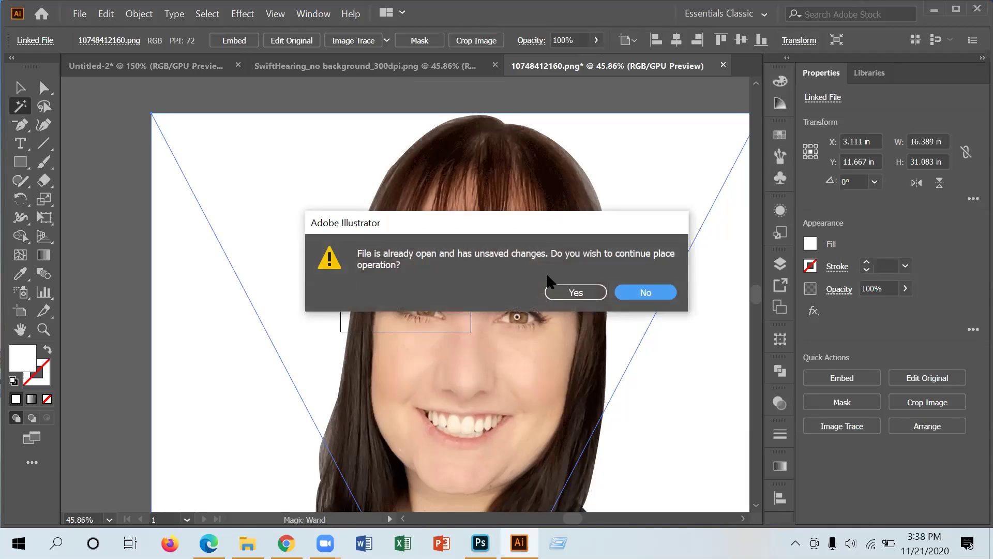
left_click(559, 289)
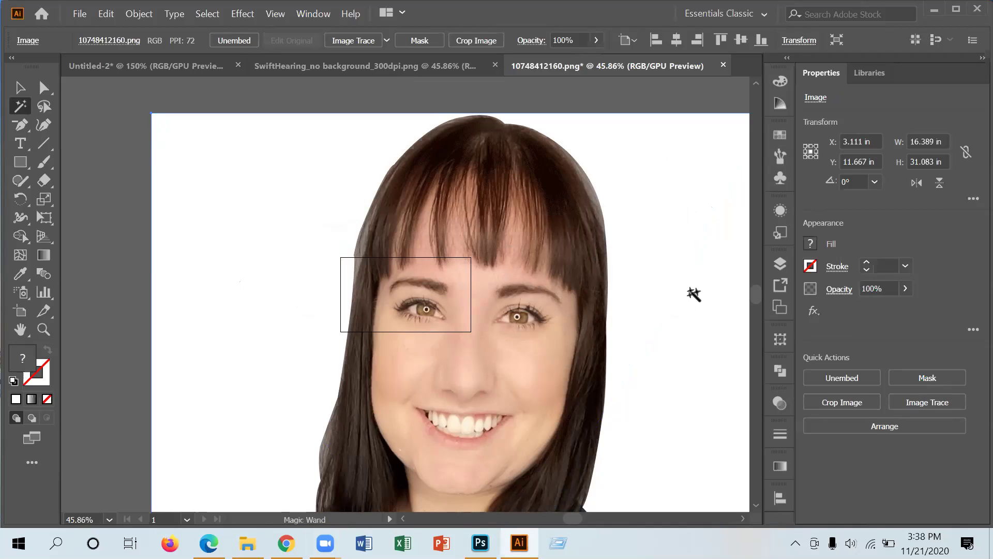
- Try to remove the portrait's white background with the Magic Wand tool, and undo the deletion
left_click(20, 88)
left_click(21, 107)
left_click(52, 88)
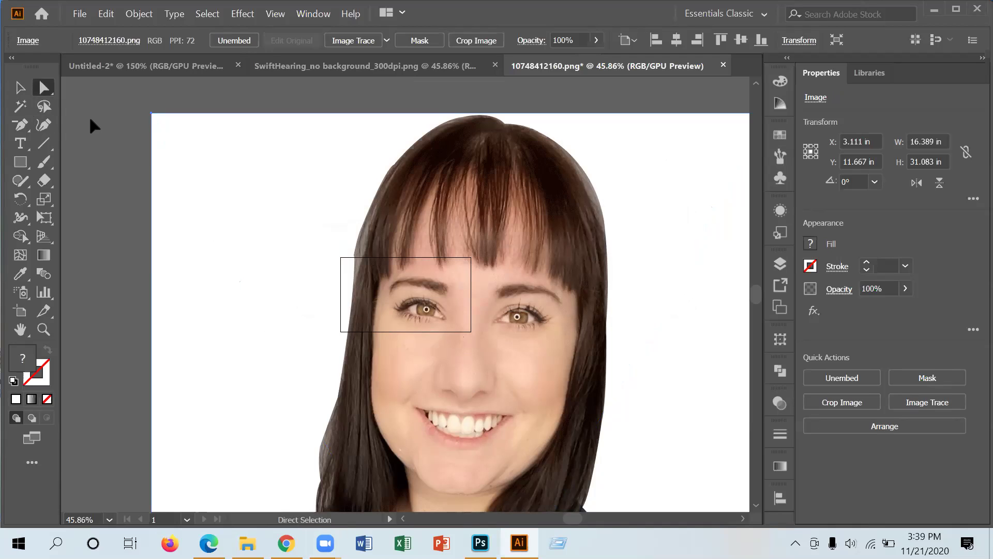
key("ctrl+minus")
key("ctrl+minus")
key("ctrl+minus")
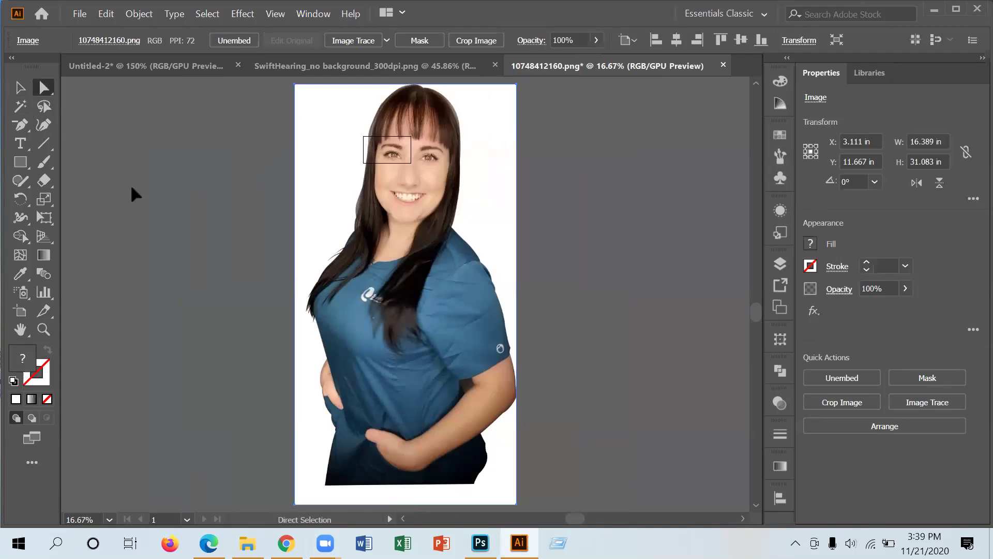
key("y")
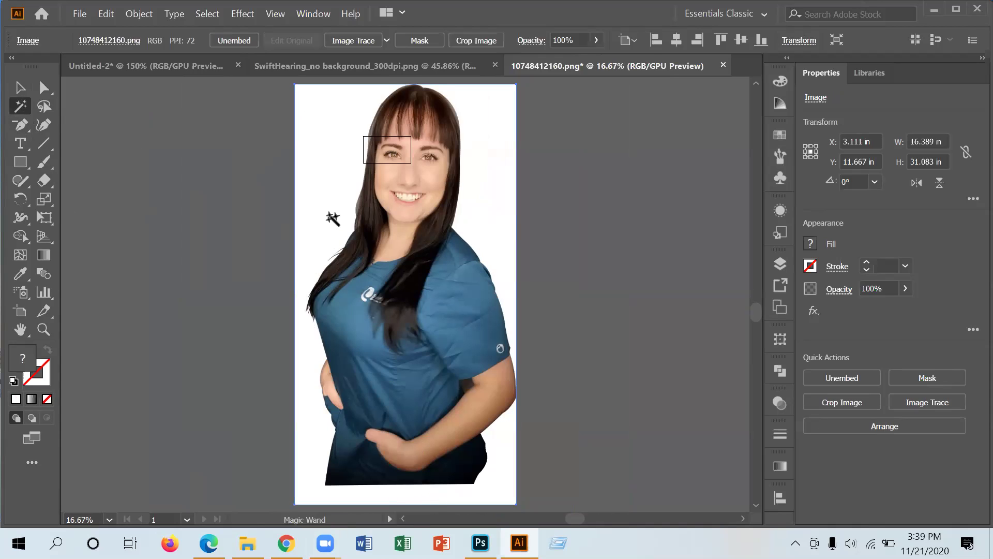
key("Delete")
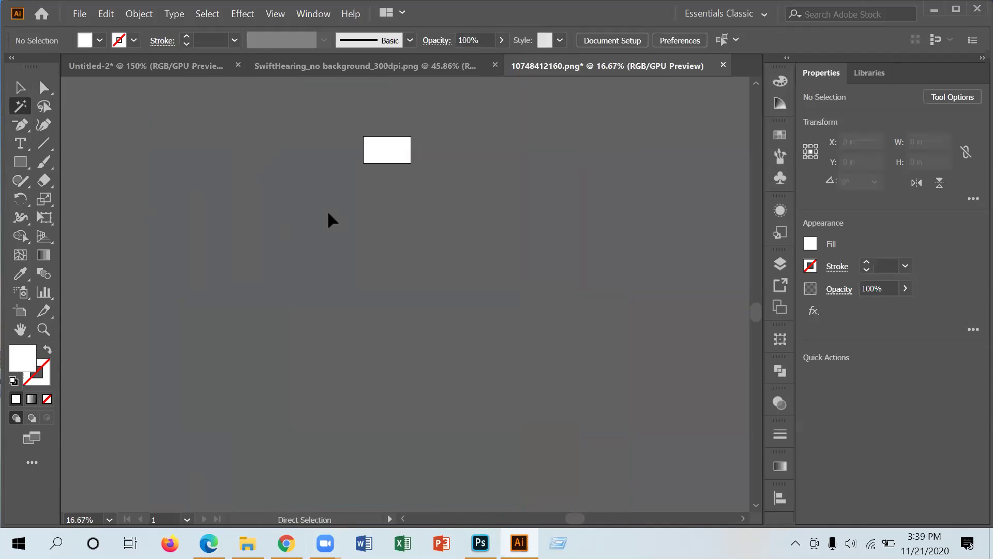
key("ctrl+z")
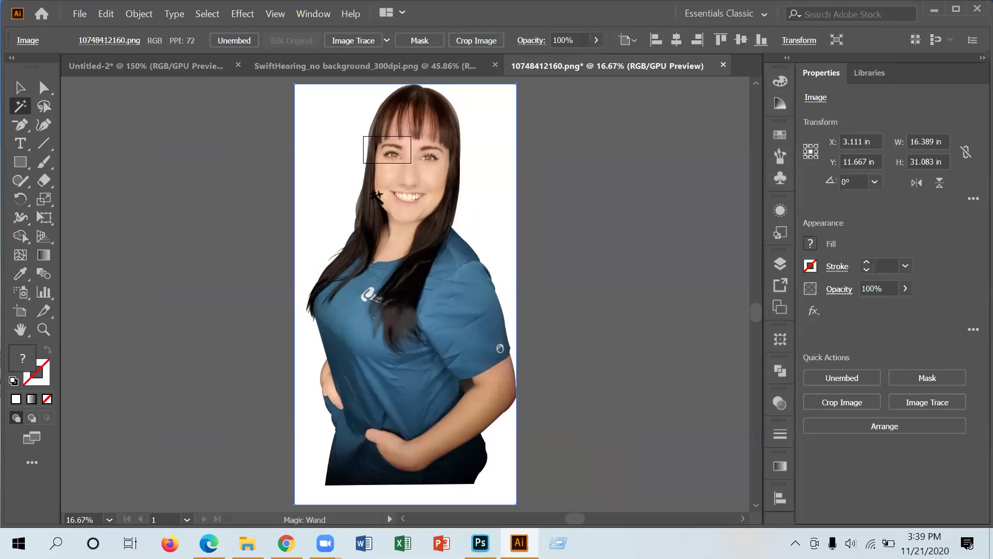
- Add a clipping mask to the portrait, try to delete the white background inside it, and undo the deletion
right_click(332, 205)
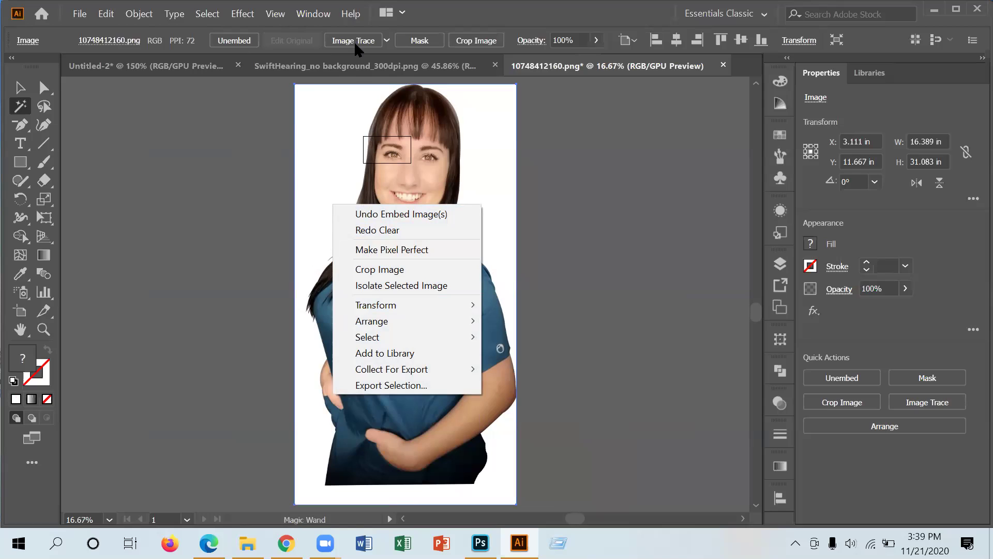
left_click(416, 42)
left_click(420, 41)
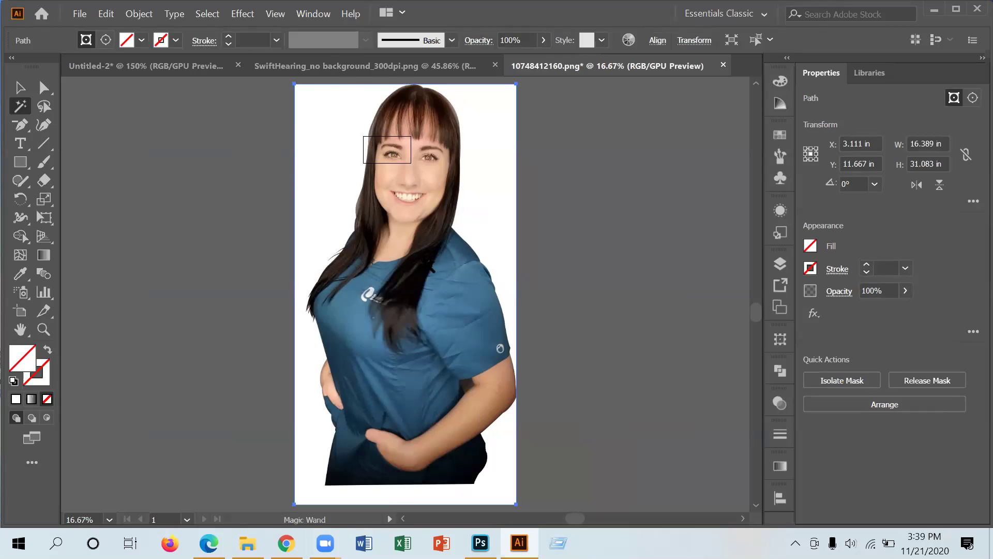
left_click(333, 176)
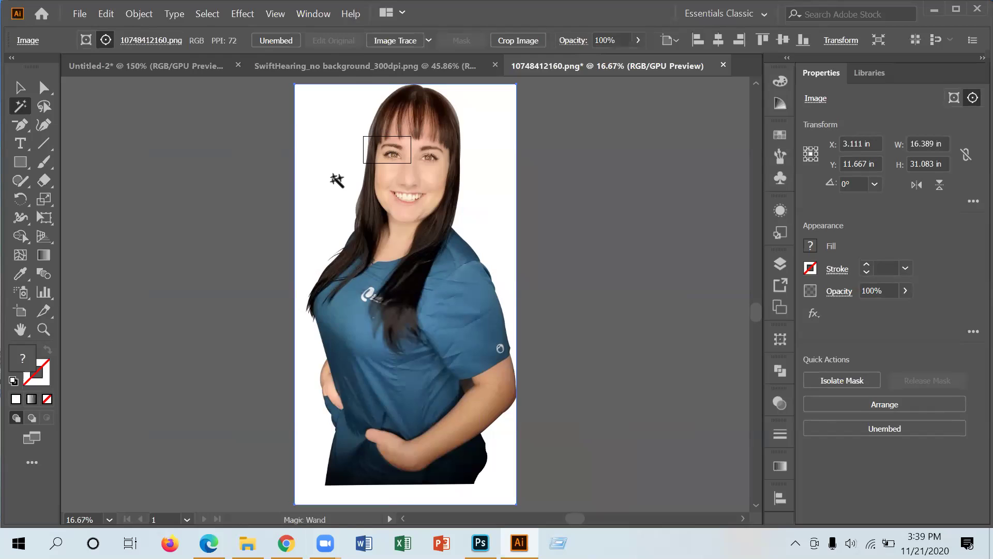
key("Delete")
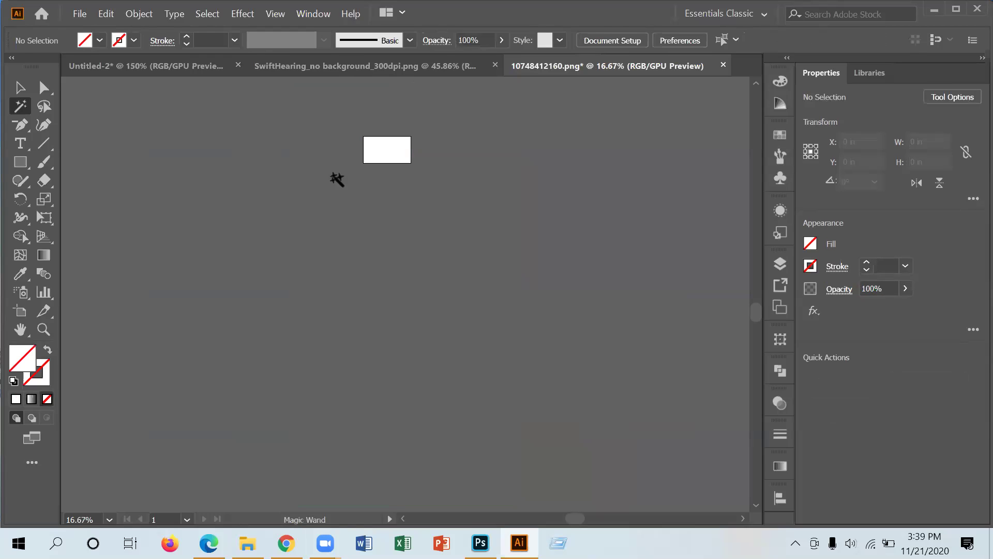
key("ctrl+z")
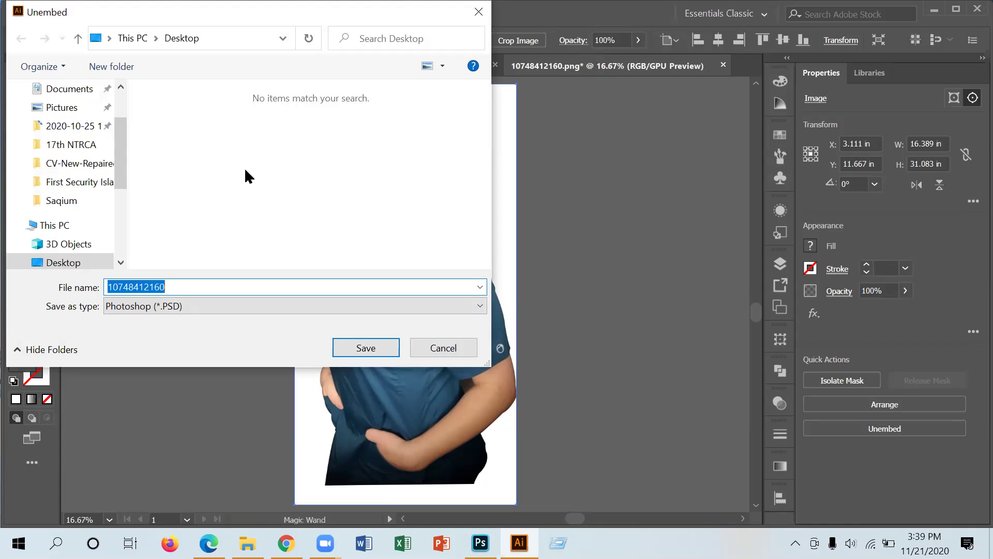
- Cancel unembedding the portrait and close the 10748412160.png document without saving changes
left_click(477, 8)
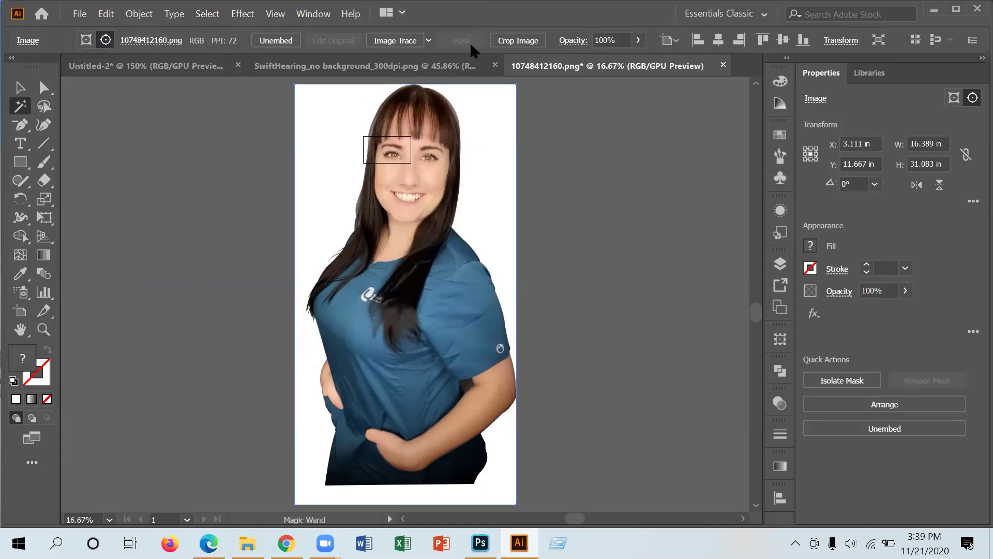
left_click(722, 65)
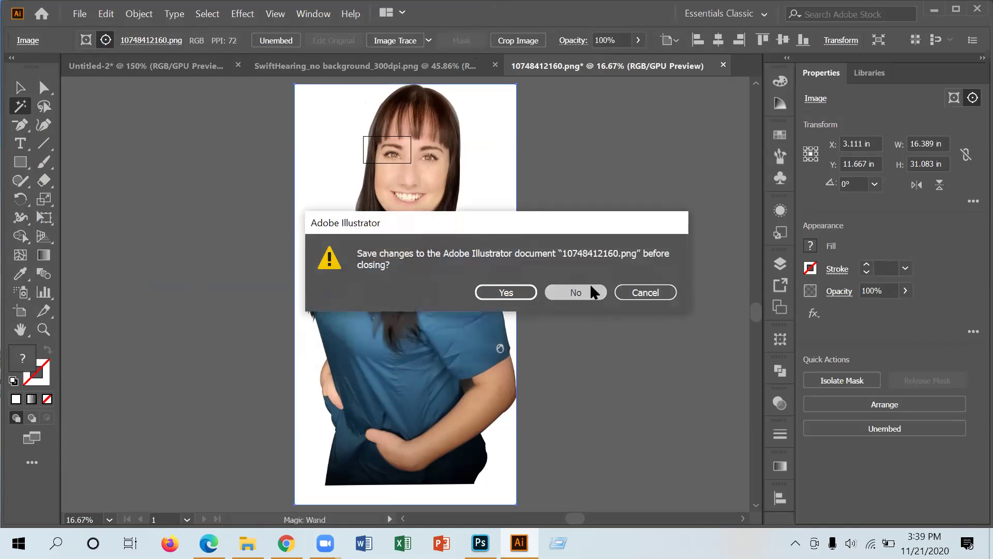
left_click(591, 288)
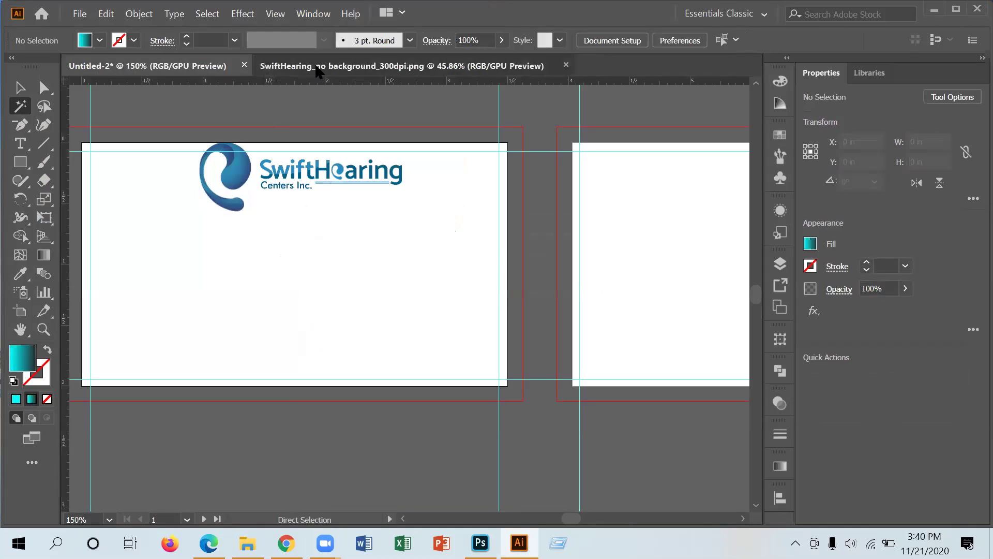
- Compare the business card layout in Untitled-2 with the SwiftHearing_no background_300dpi.png logo document
left_click(319, 68)
left_click(205, 68)
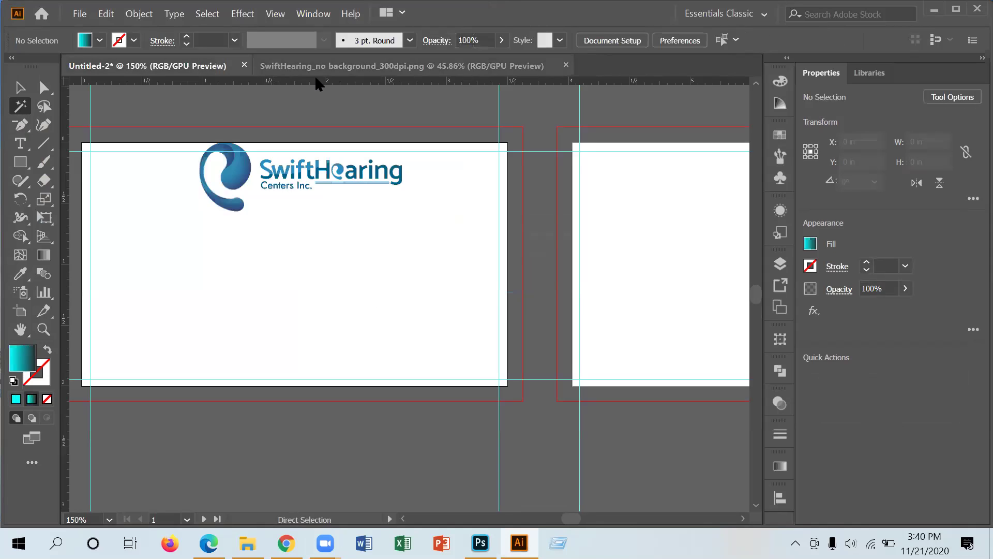
left_click(444, 67)
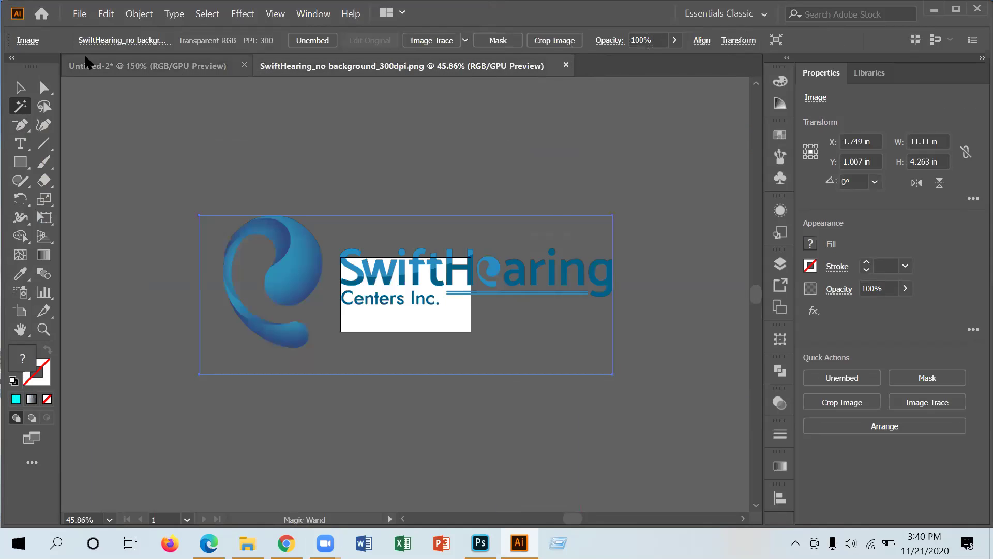
left_click(79, 14)
left_click(88, 31)
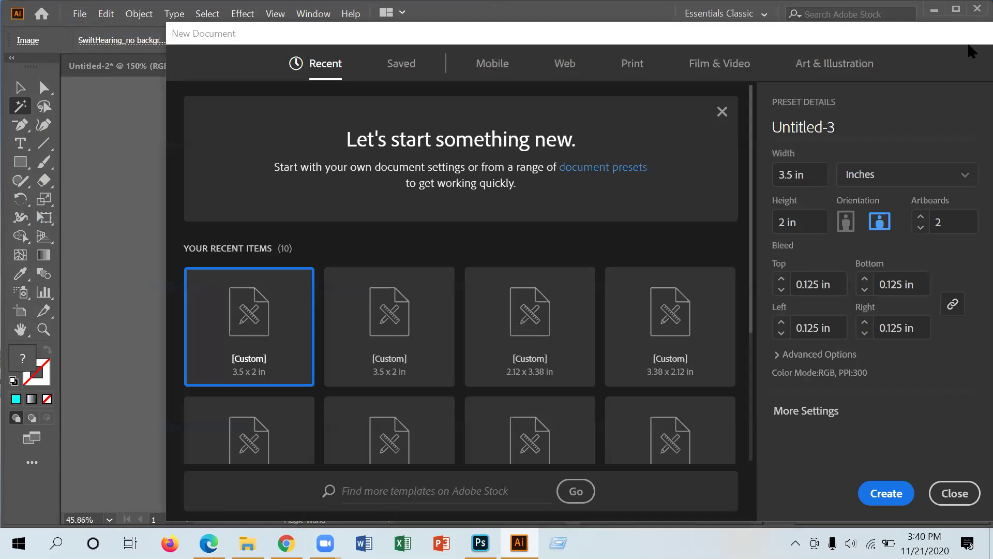
left_click(982, 33)
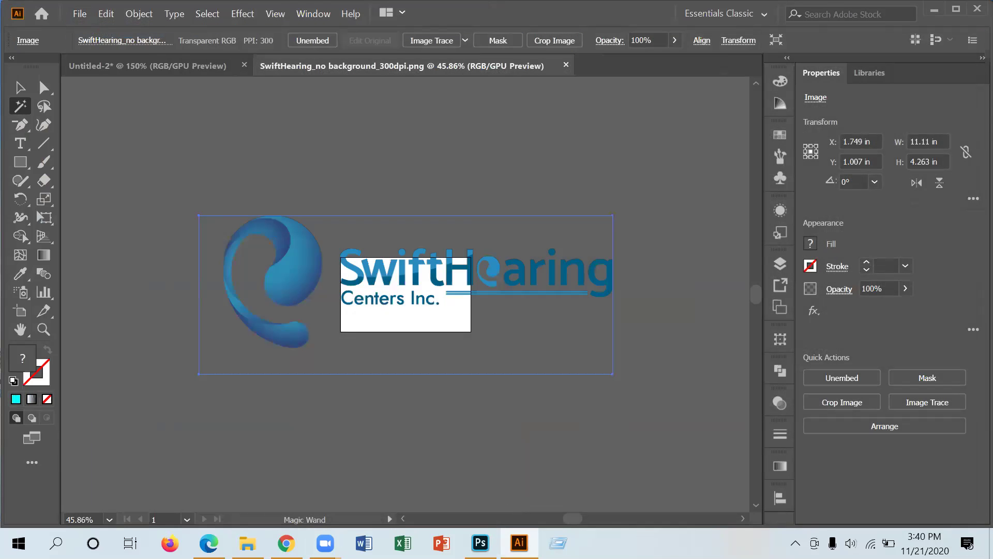
- Switch to Photoshop and set the portrait's Save for Web export to PNG-24 with transparency
left_click(488, 538)
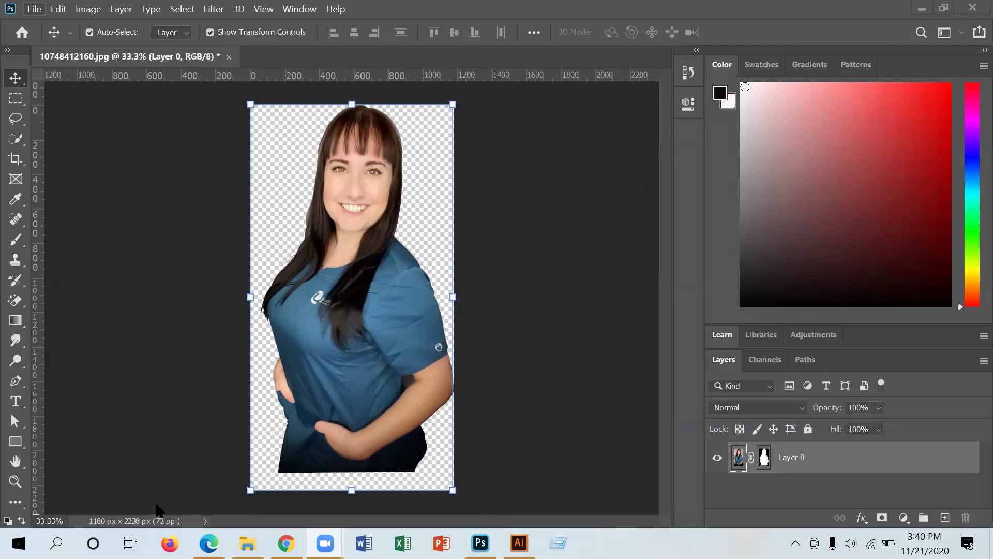
left_click(34, 9)
mouse_move(140, 224)
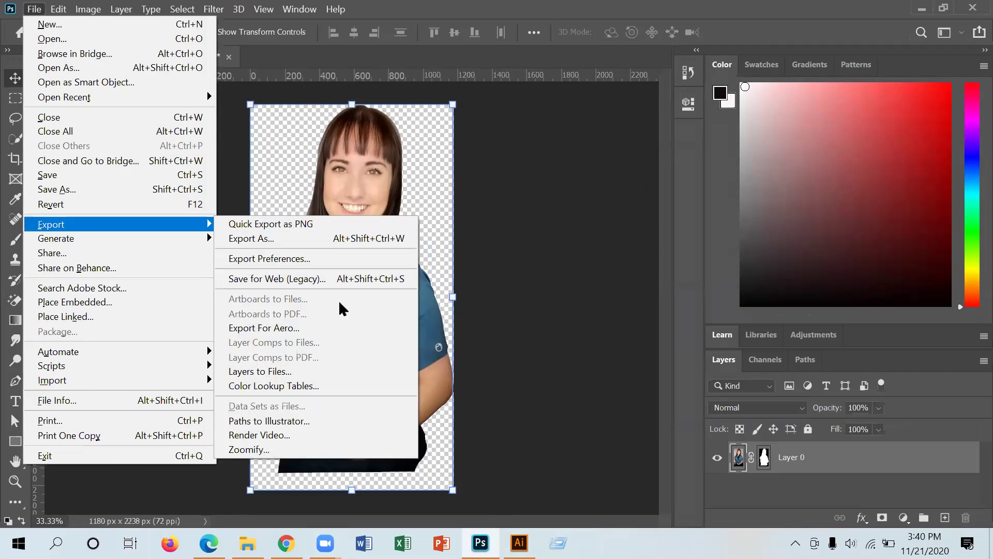
left_click(309, 279)
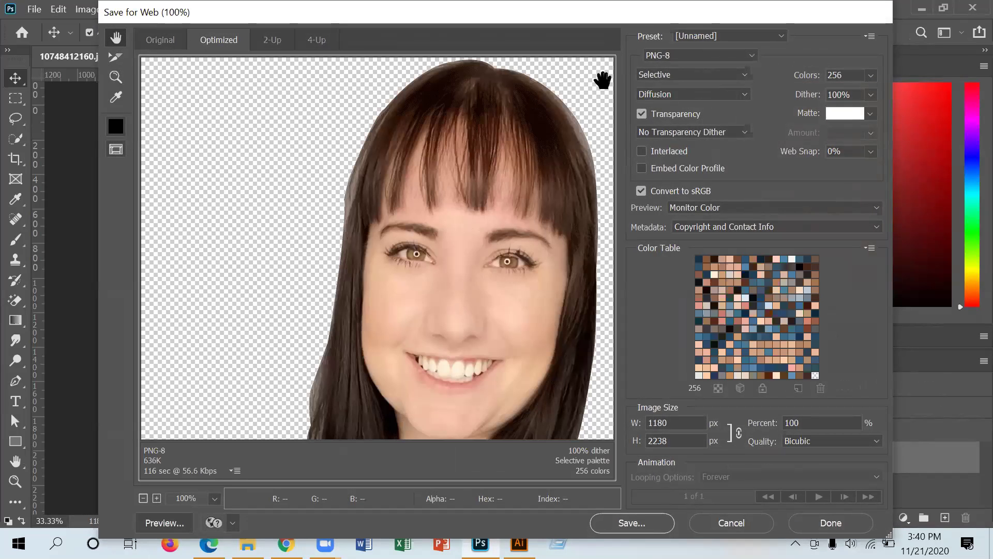
left_click(693, 56)
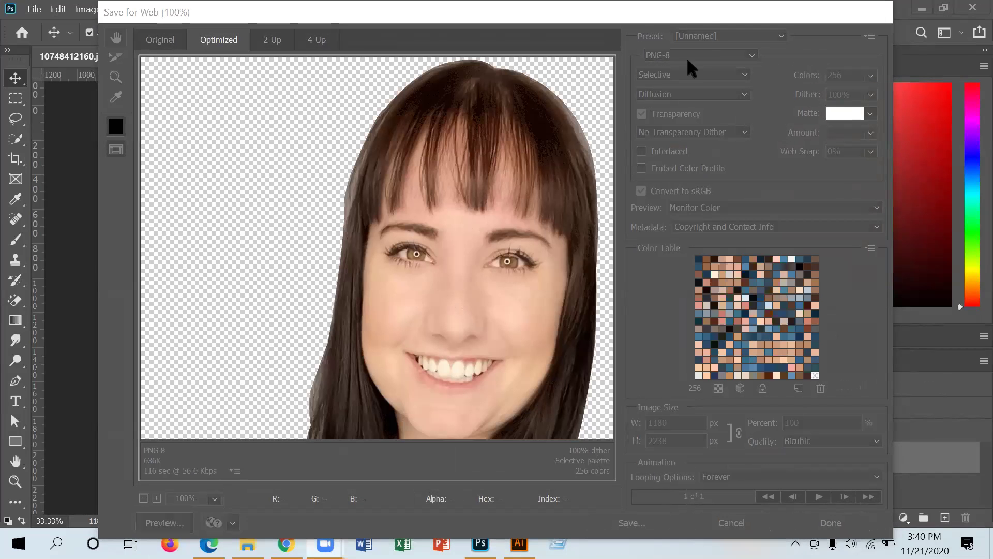
left_click(717, 56)
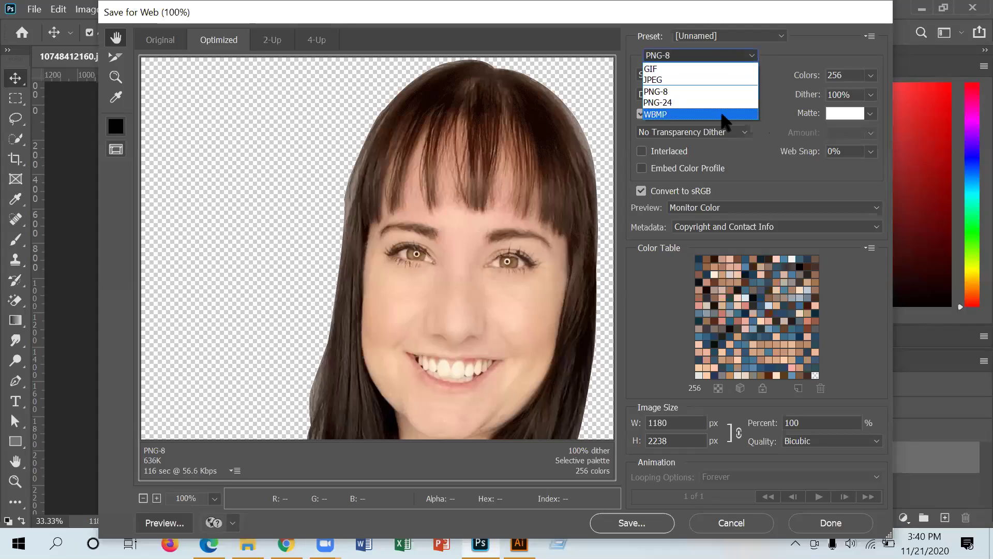
left_click(706, 105)
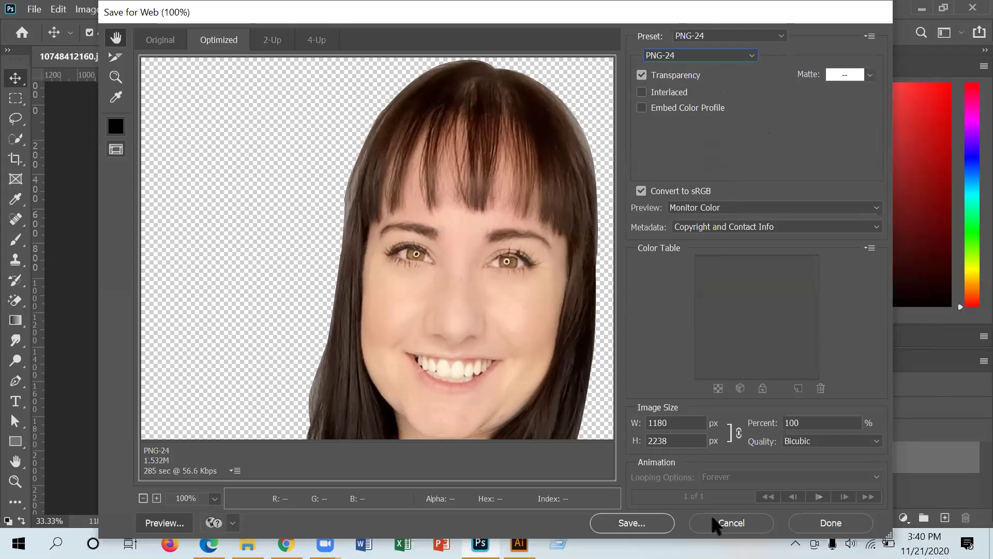
left_click(632, 523)
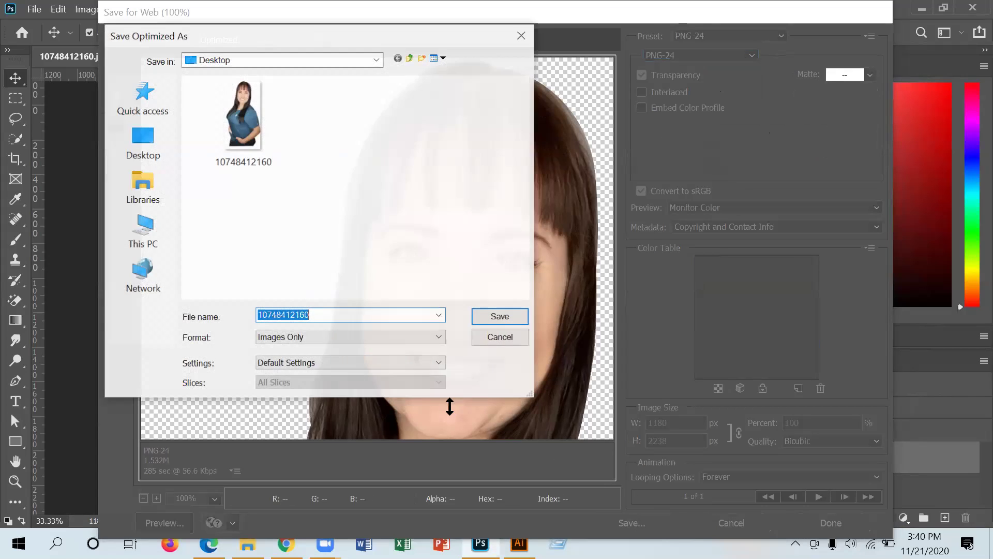
left_click(342, 318)
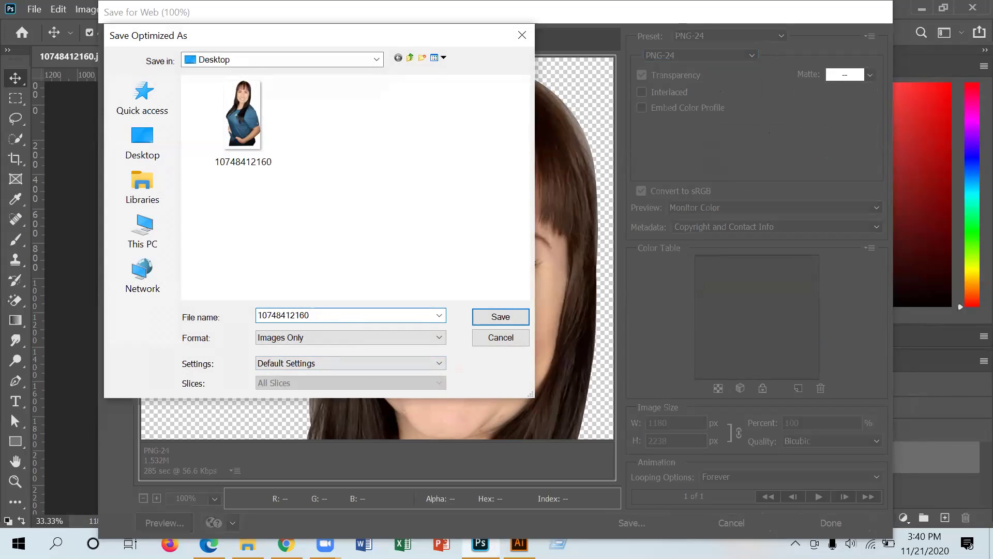
left_click(524, 317)
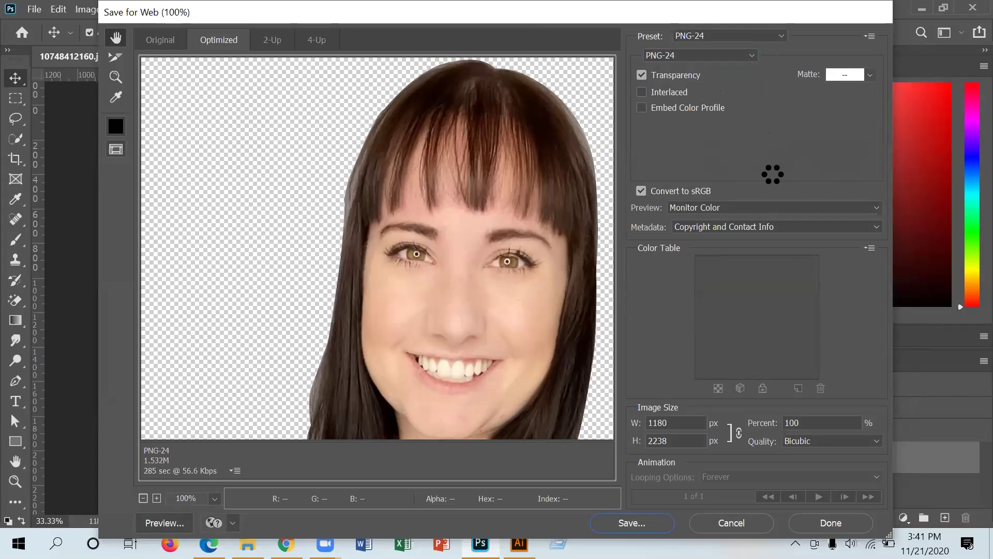
left_click(922, 9)
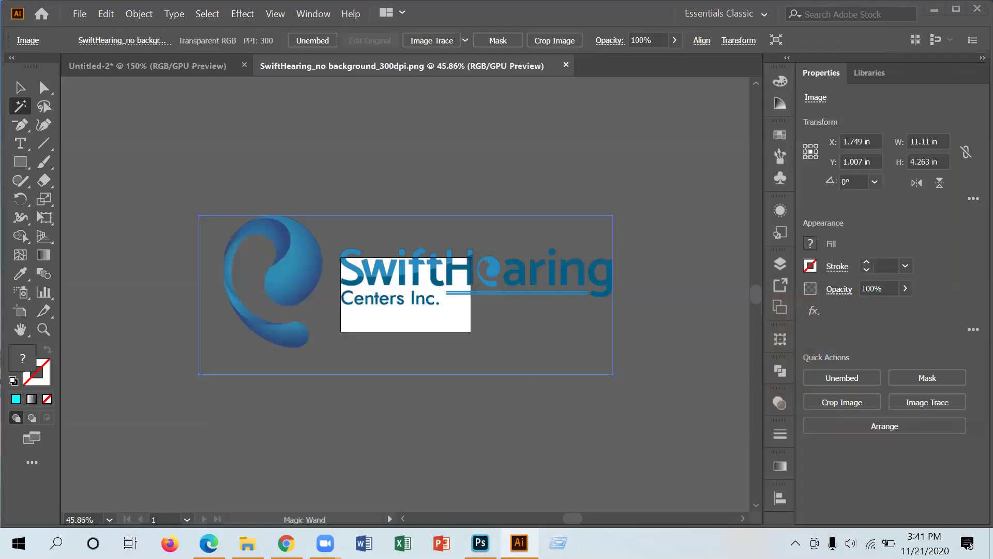
left_click(934, 9)
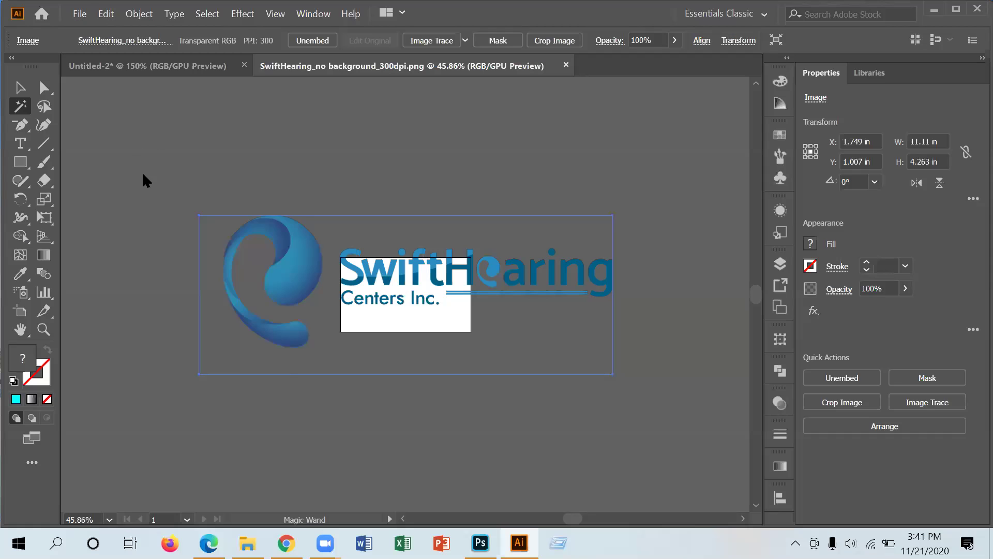
key("alt+f")
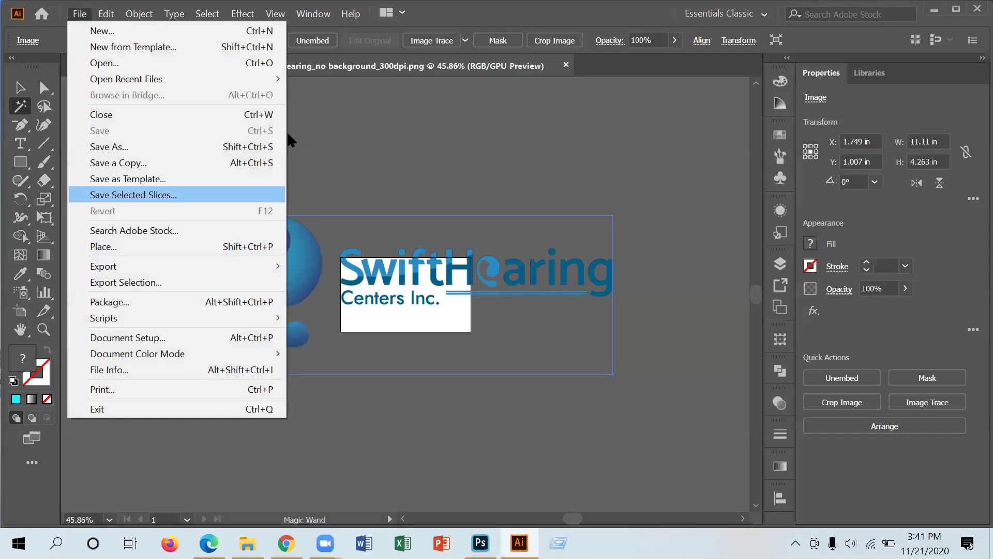
key("ctrl+shift+p")
double_click(271, 139)
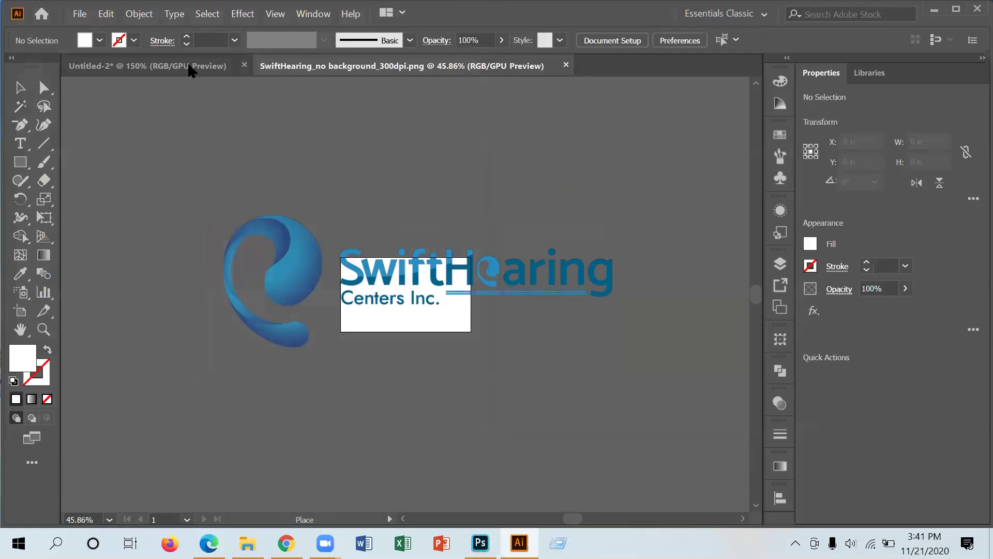
- Drop the pending portrait placement and close the SwiftHearing_no background_300dpi.png document
left_click(178, 70)
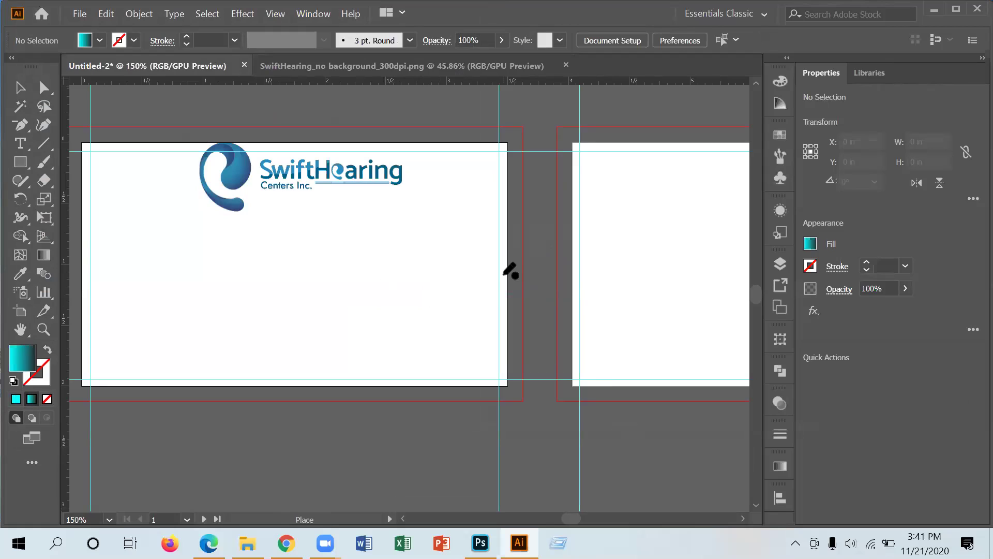
left_click(422, 67)
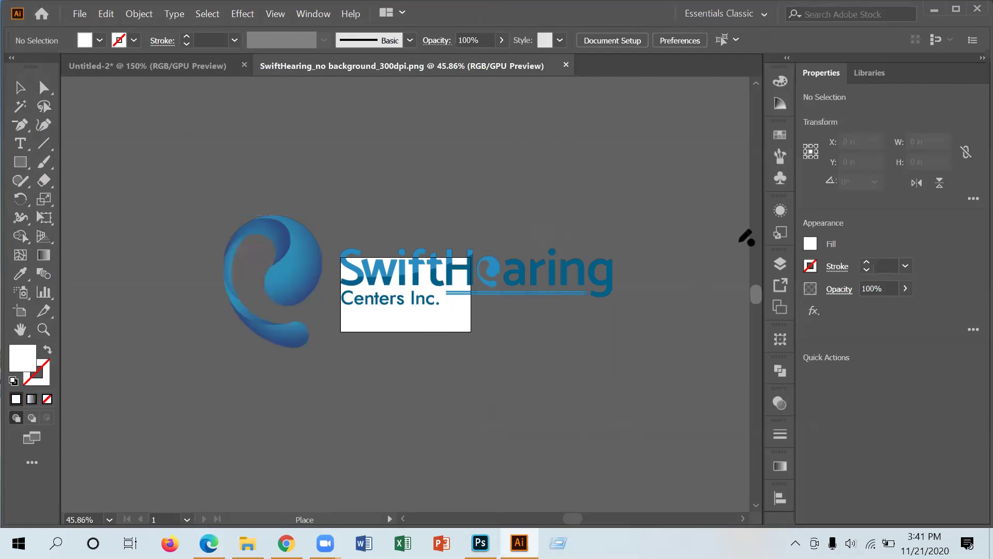
right_click(524, 149)
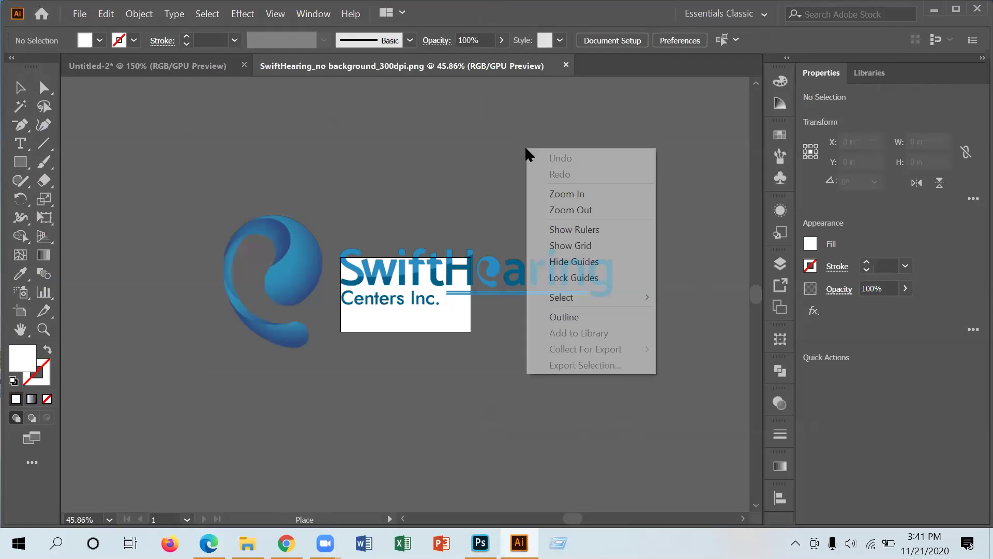
left_click(455, 150)
key("a")
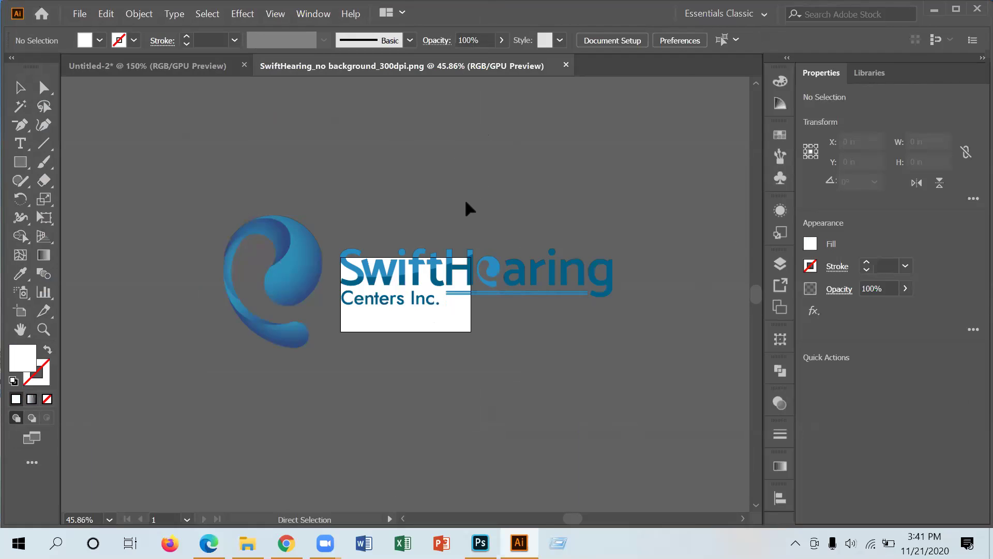
key("v")
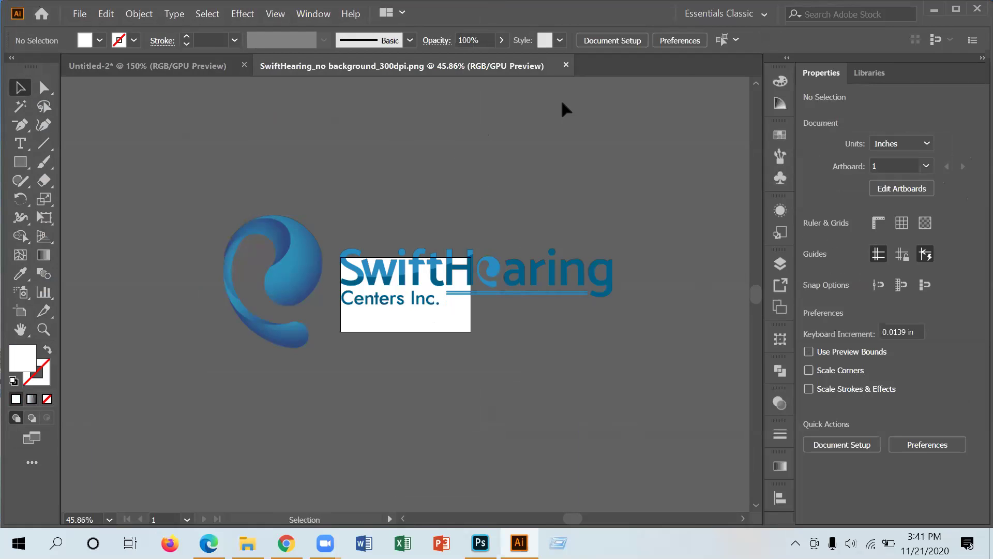
left_click(566, 65)
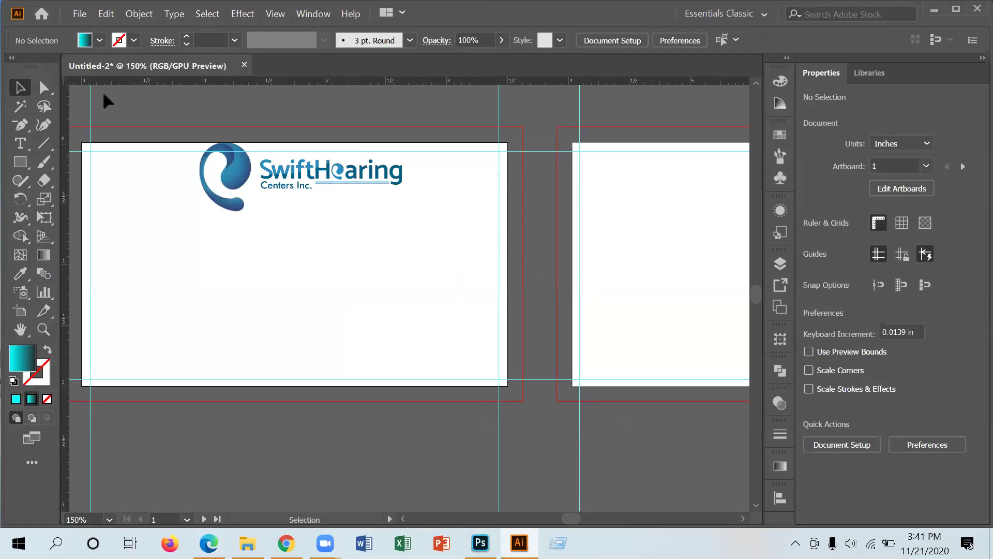
left_click(81, 14)
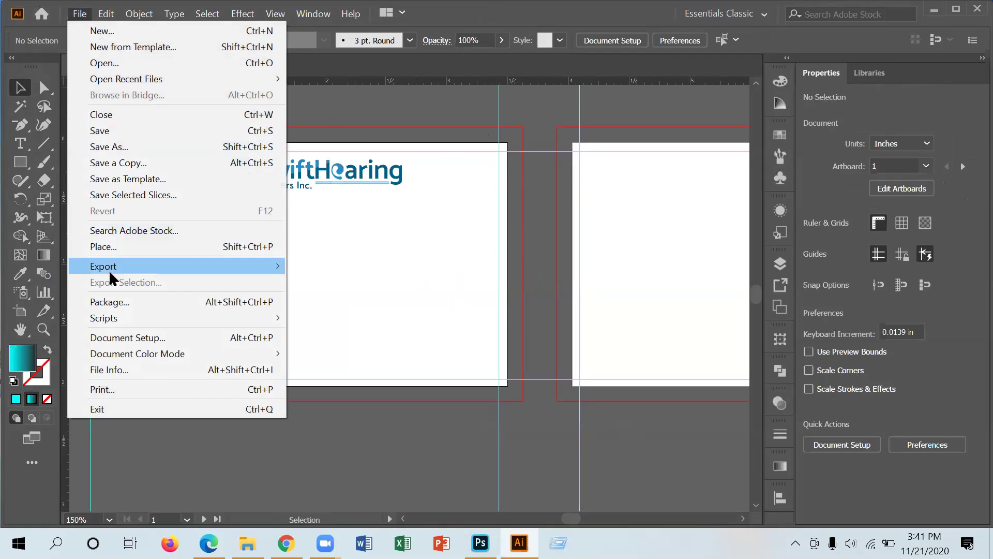
left_click(110, 248)
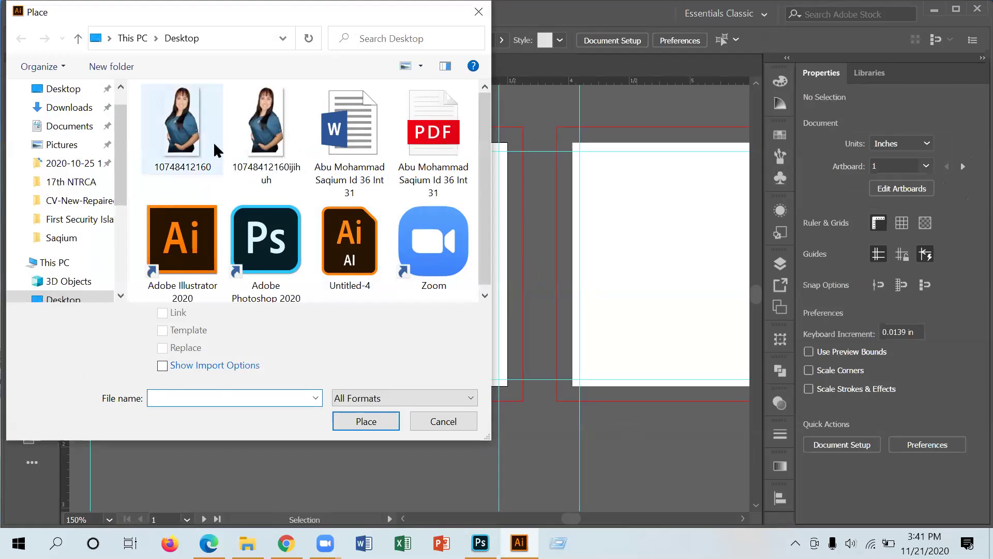
double_click(248, 134)
left_click(393, 232)
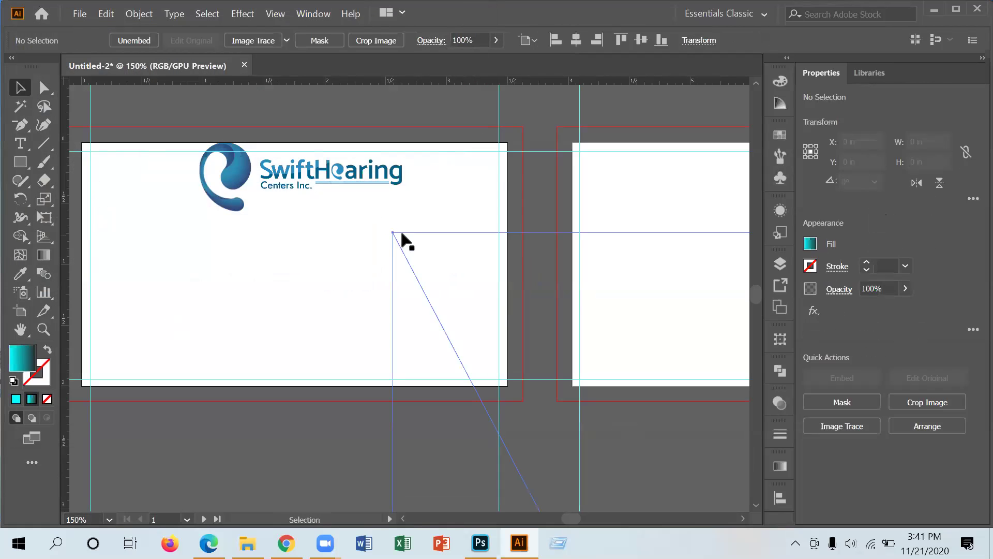
- Scale the placed portrait down to about 14.19 by 26.91 in and reposition it
key("space")
left_click_drag(570, 304, 218, 74)
left_click_drag(277, 142, 533, 329)
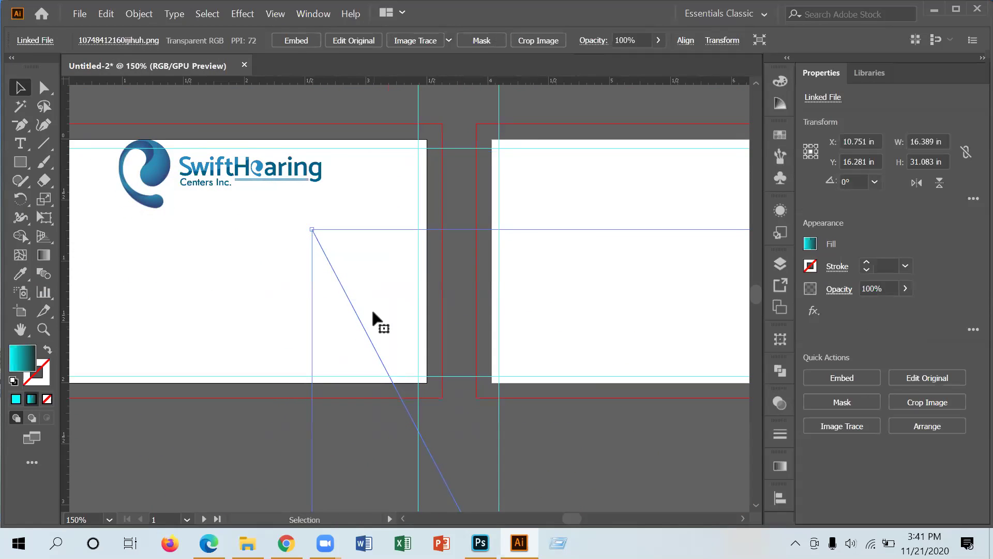
left_click_drag(311, 229, 456, 326)
left_click_drag(641, 498, 384, 280)
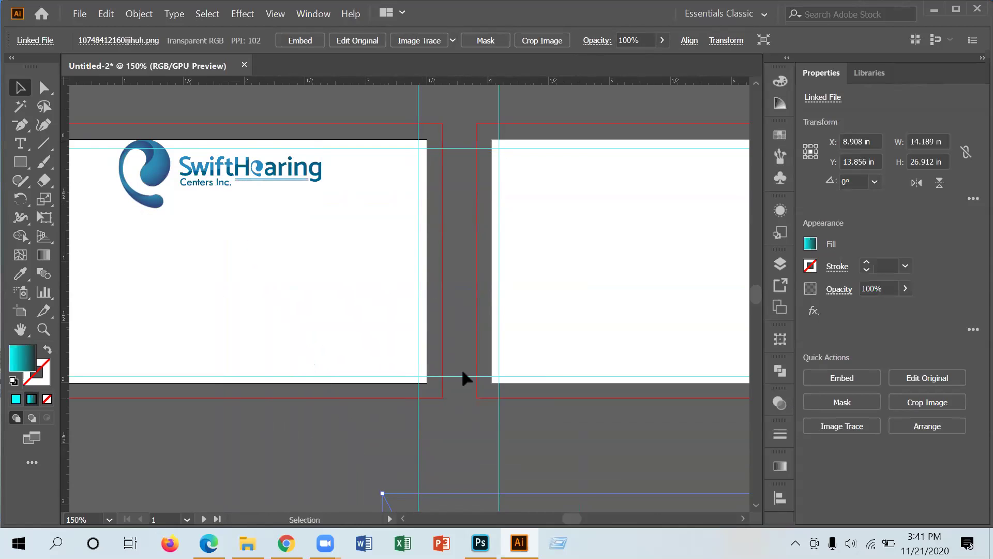
left_click_drag(600, 499, 306, 209)
left_click_drag(202, 208, 312, 288)
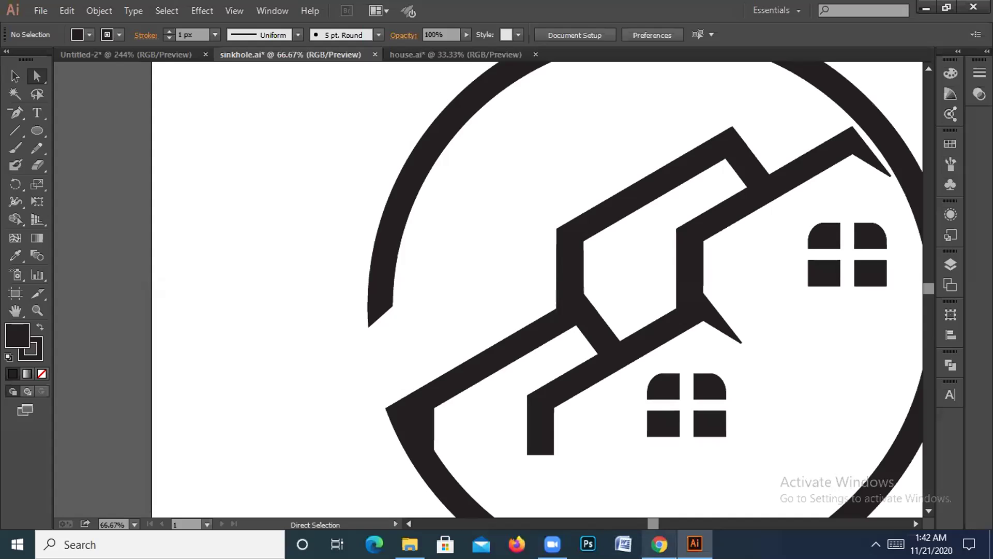
- Compare the circular house logo in sinkhole.ai with the real estate logo entries on the Freelancer contest page
left_click(926, 7)
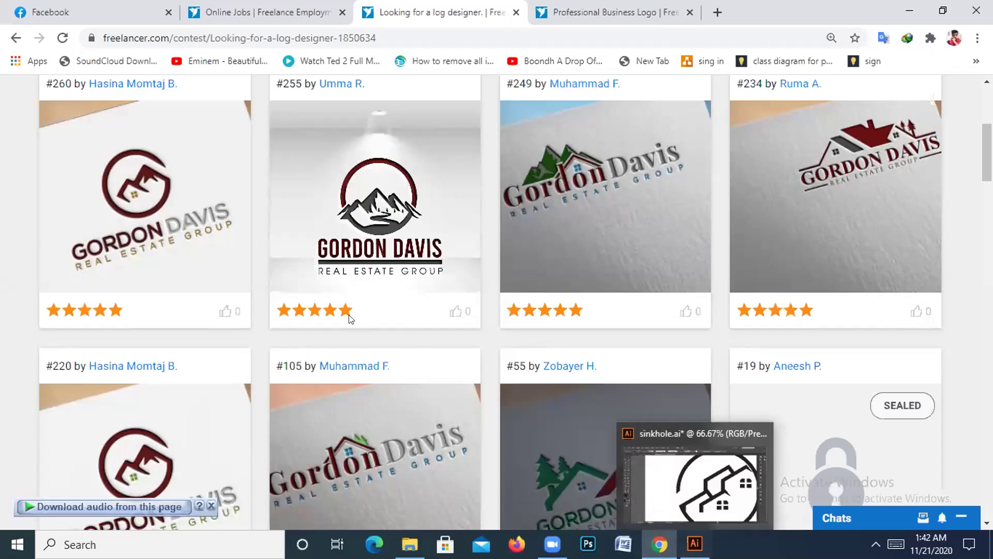
left_click(695, 543)
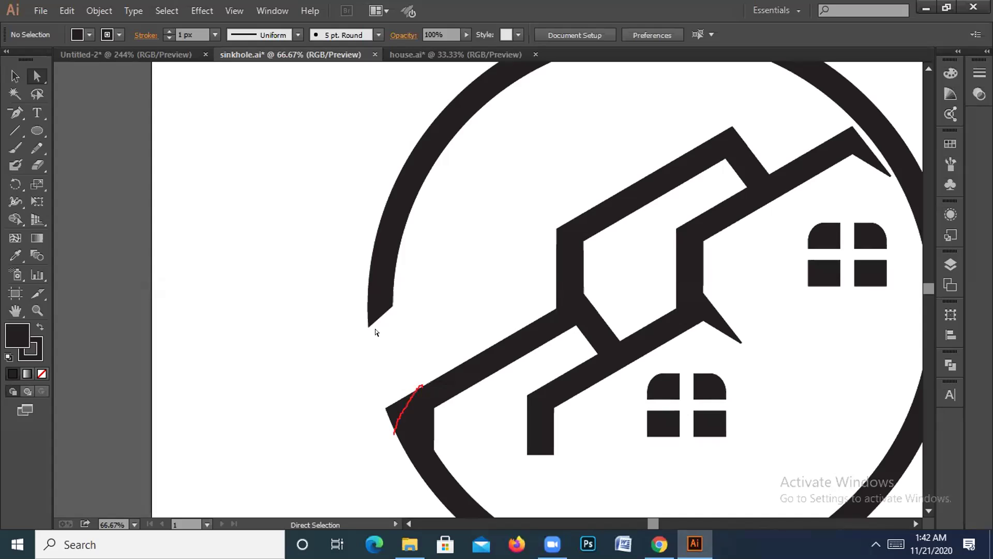
left_click(15, 76)
left_click_drag(291, 279, 435, 345)
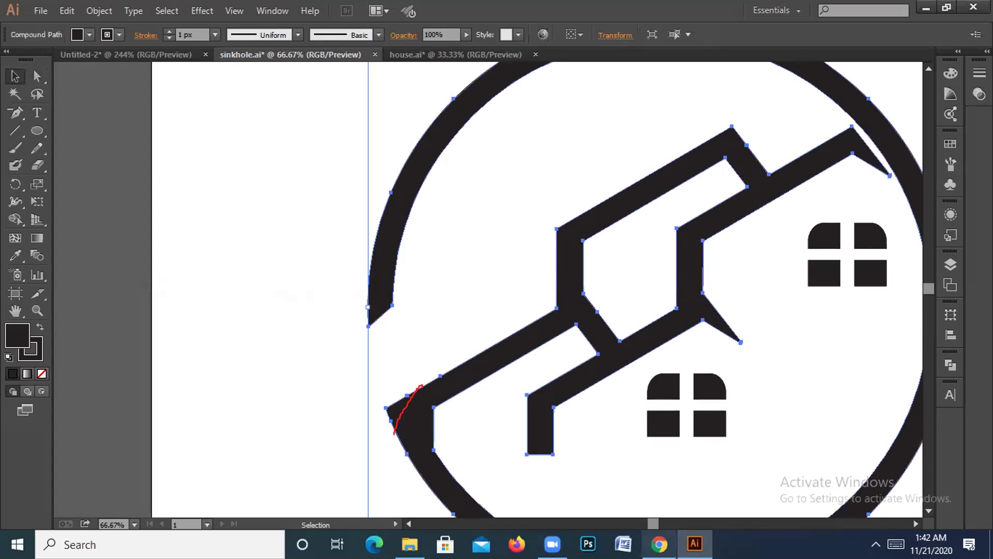
left_click(659, 543)
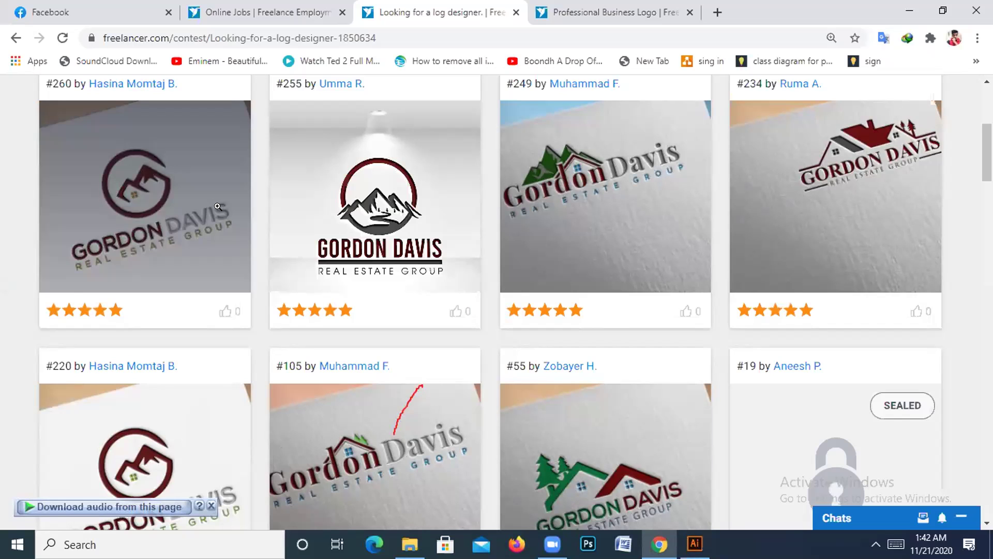
mouse_move(694, 543)
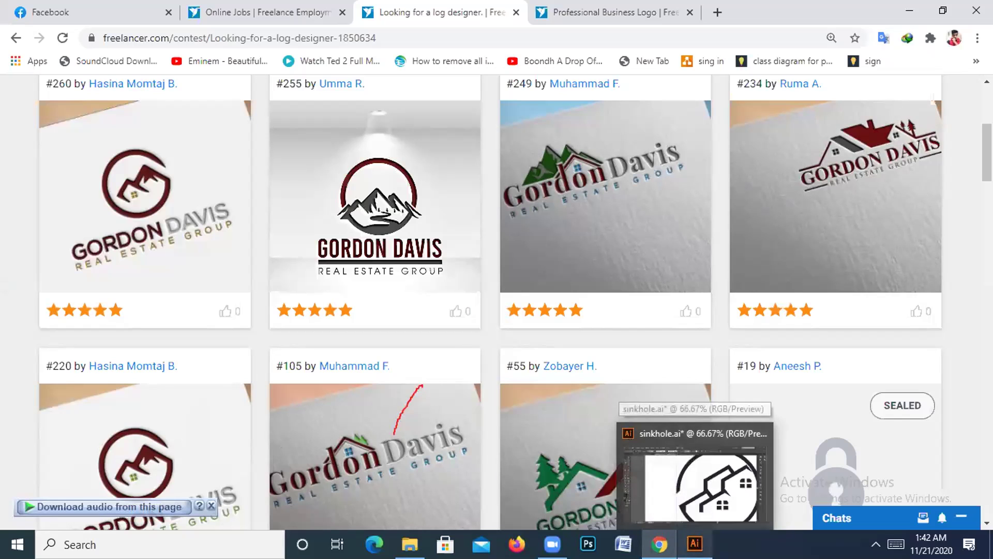
left_click(693, 481)
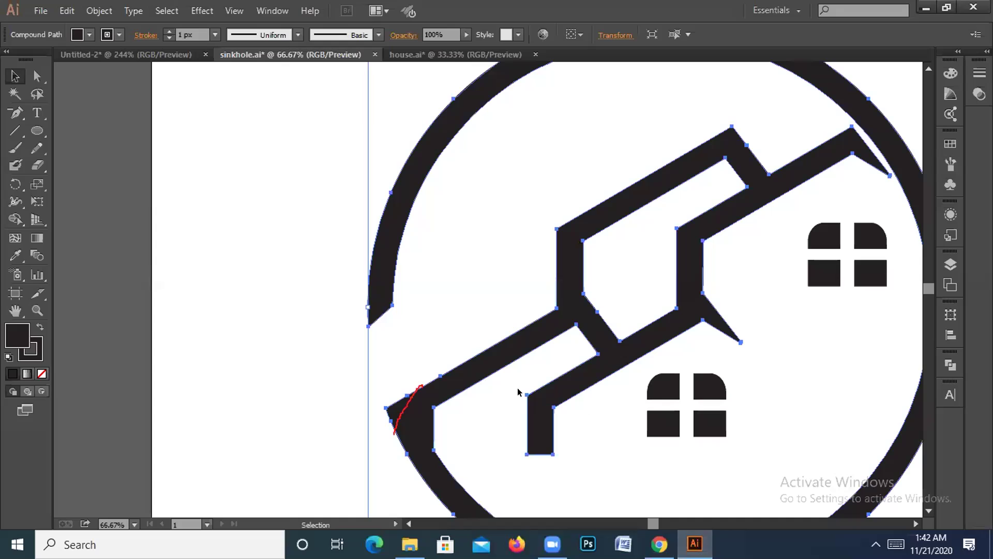
- Clear the selection and select the compound path forming the circle and roof lines of the house logo
left_click(284, 239)
key("ctrl+0")
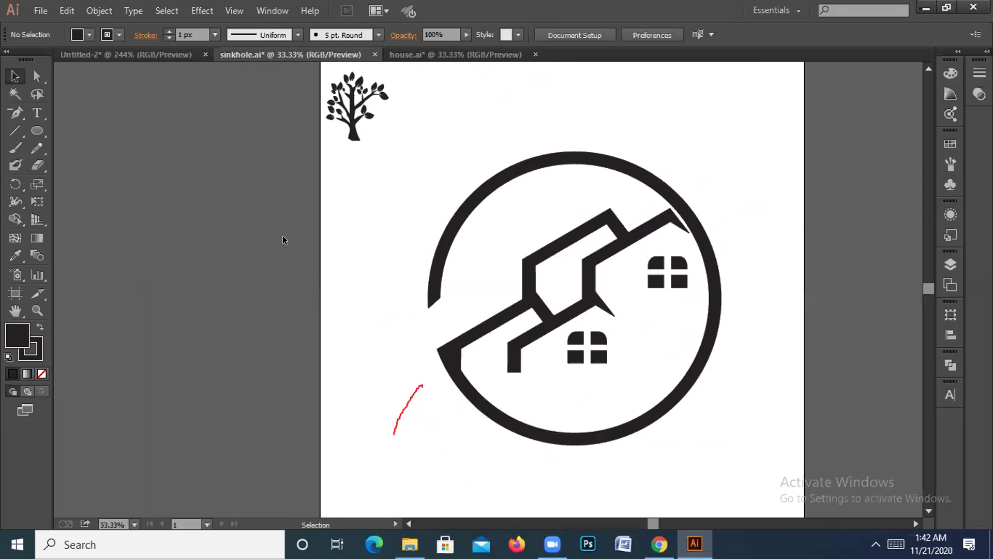
left_click(438, 279)
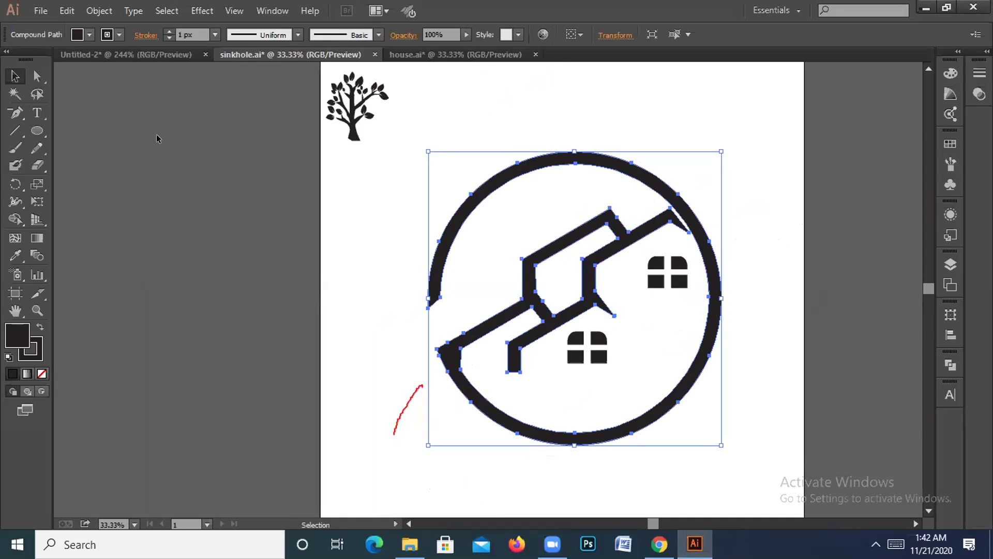
- Round the inner corner at the upper open end of the logo's circle to a radius of about 159.5 px
key("a")
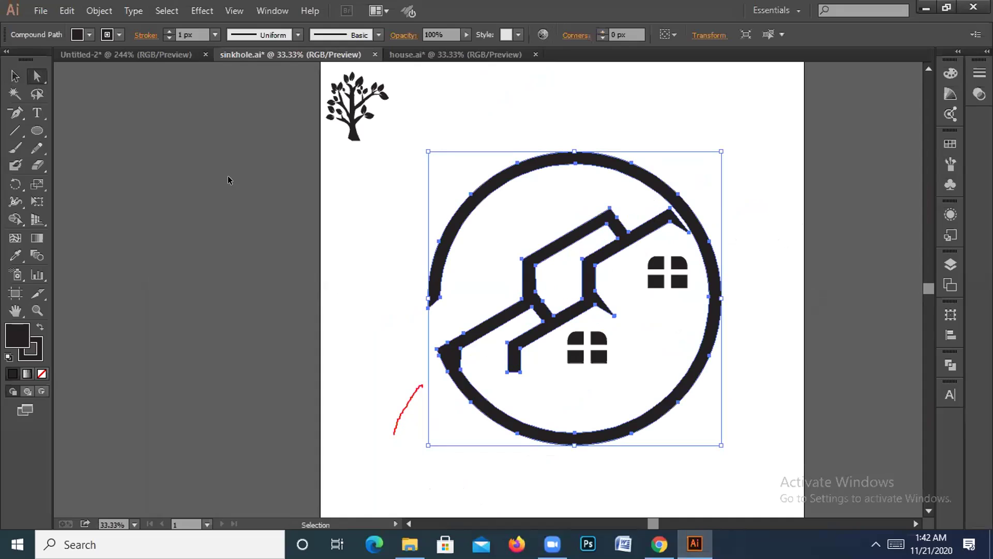
key("ctrl+plus")
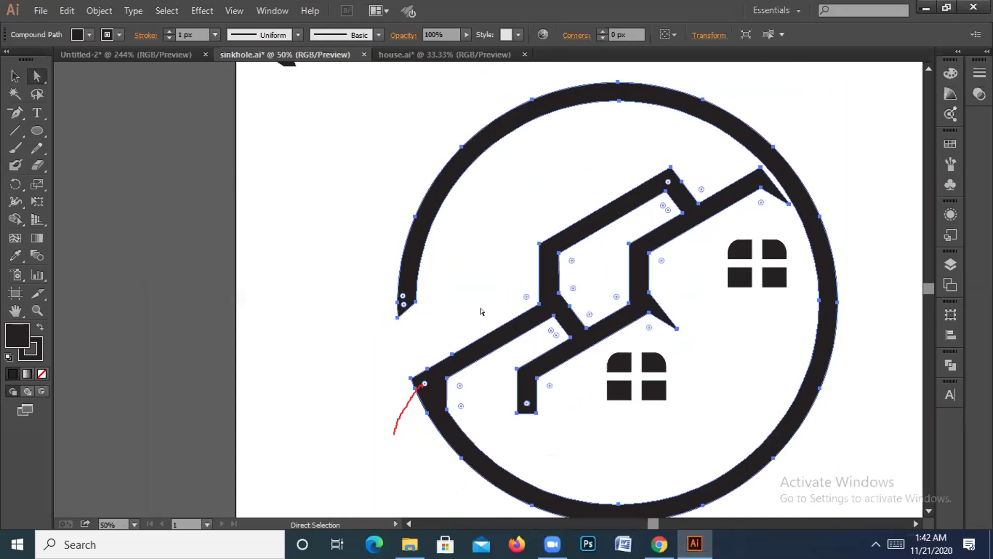
left_click(405, 321)
key("ctrl+plus")
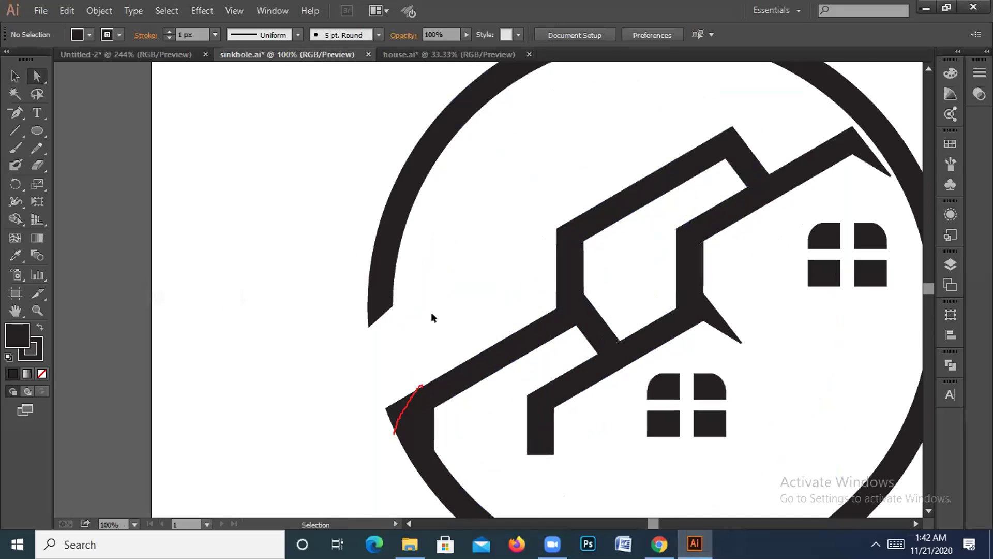
key("ctrl+plus")
key("ctrl+plus")
left_click(333, 300)
left_click_drag(325, 297, 191, 118)
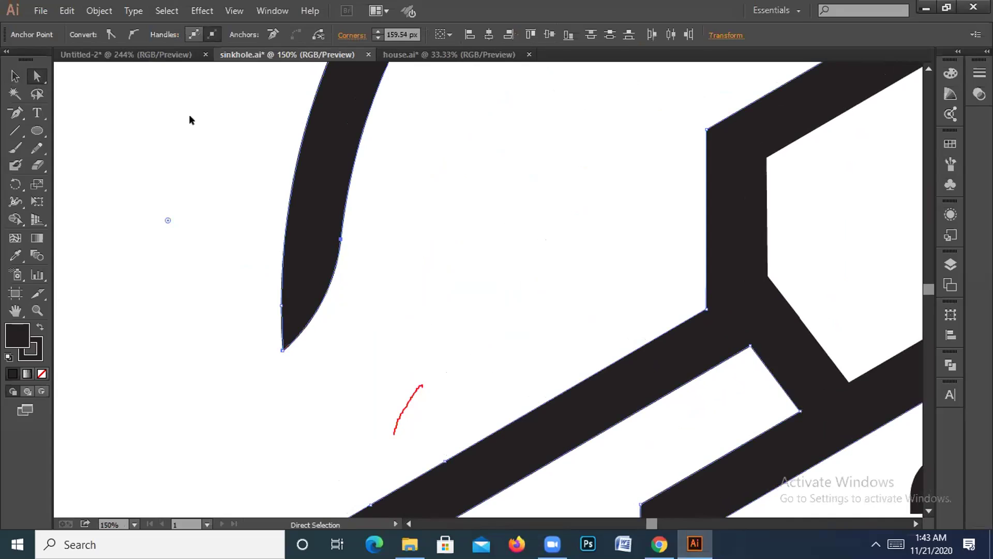
left_click(189, 274)
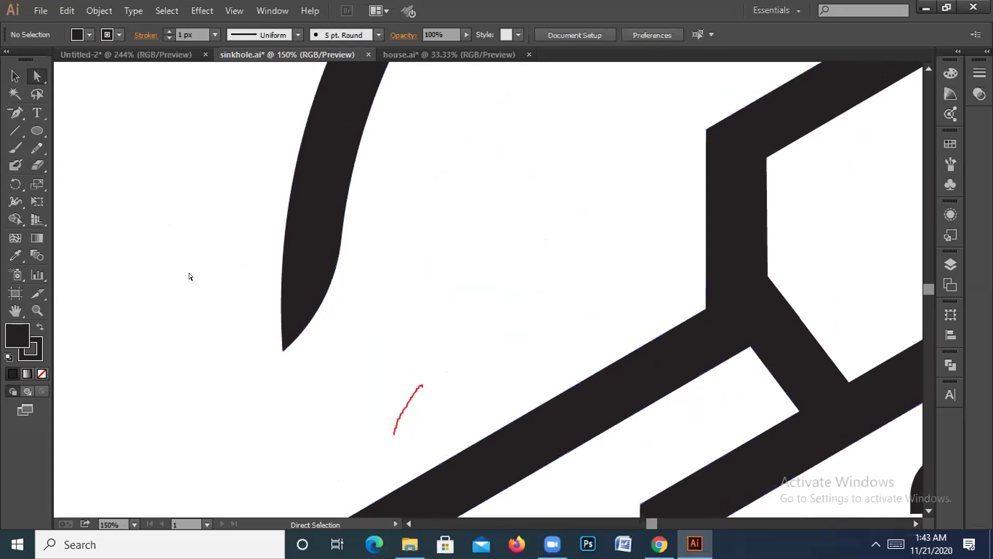
left_click(339, 237)
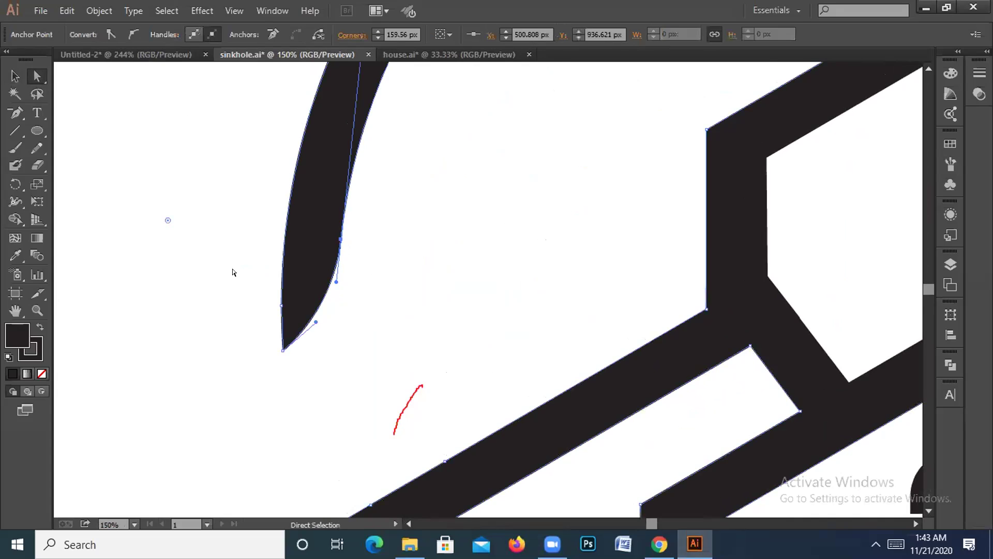
left_click(188, 267)
key("ctrl+minus")
key("ctrl+minus")
key("ctrl+minus")
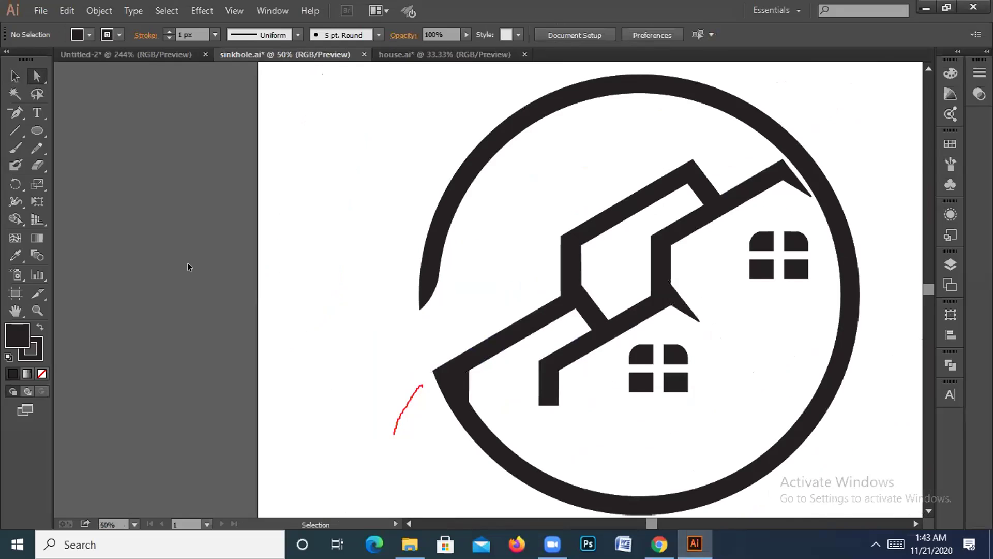
- Try deleting the inner anchor point near the circle's upper open end, and undo the deletion
key("ctrl+plus")
key("ctrl+plus")
key("ctrl+plus")
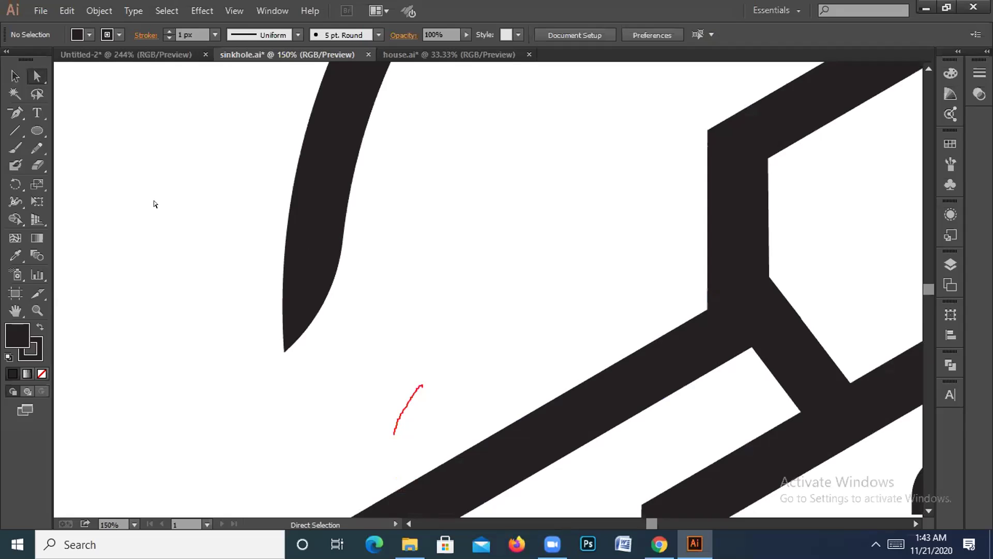
left_click(340, 239)
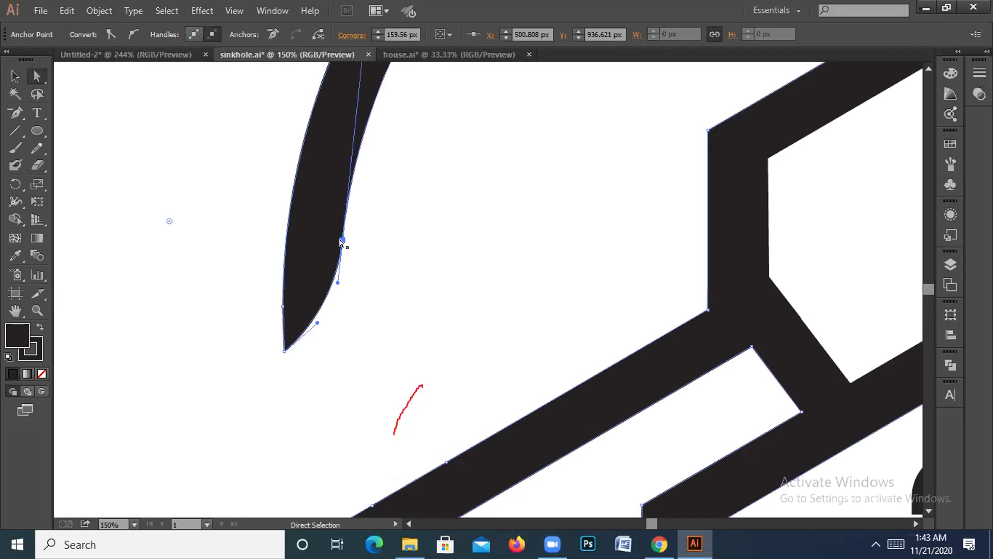
key("Delete")
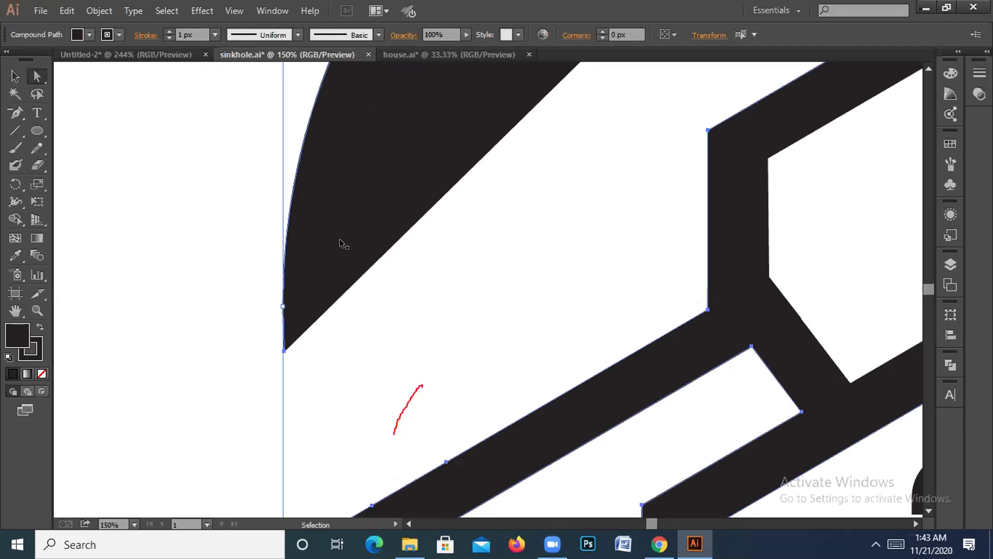
key("ctrl+minus")
key("ctrl+minus")
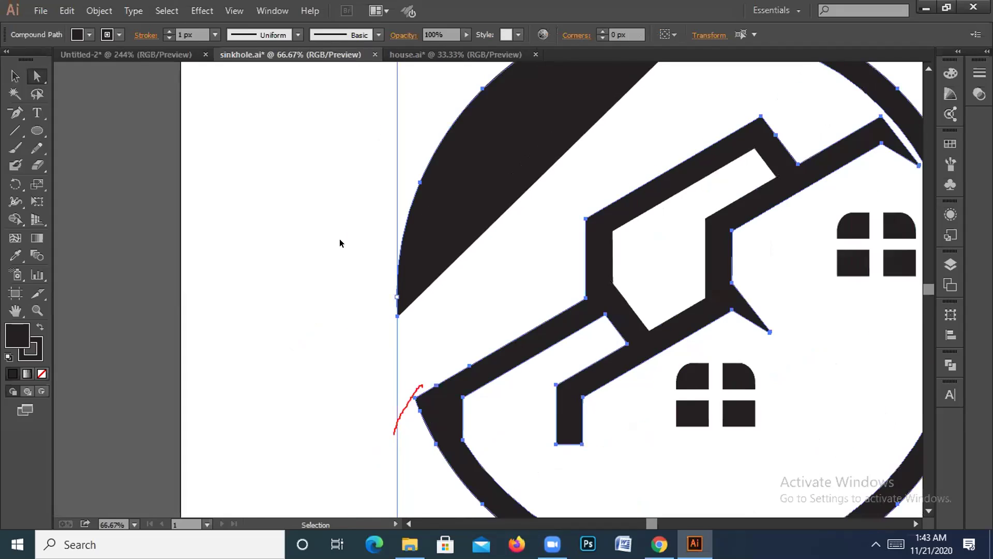
key("ctrl+minus")
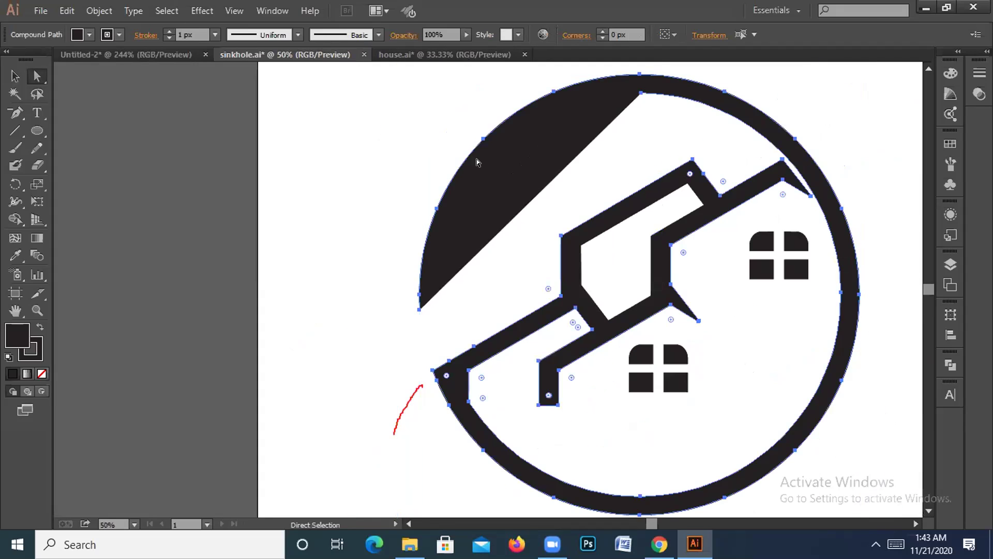
key("ctrl+z")
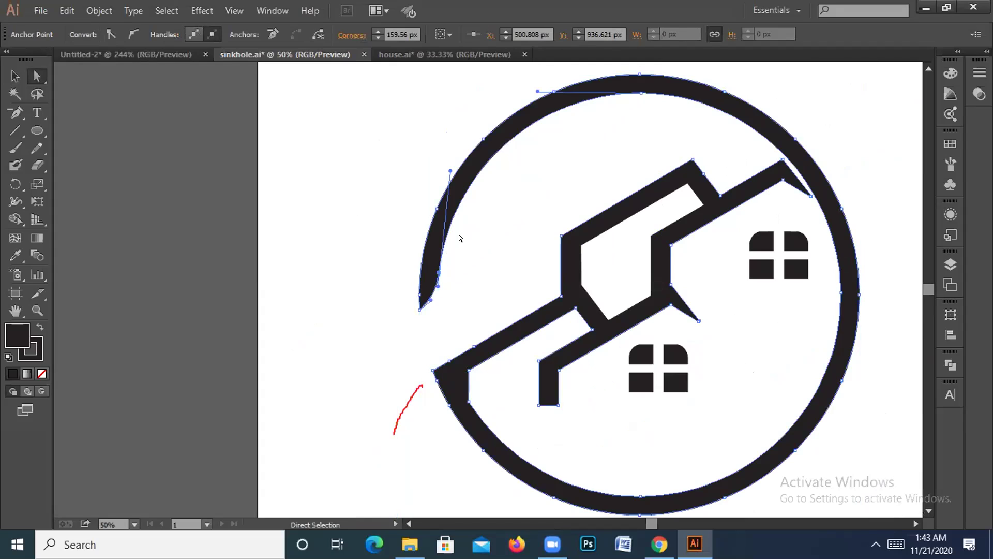
- Try moving the inner anchor point at the circle's open end farther up along the arc
left_click(443, 275)
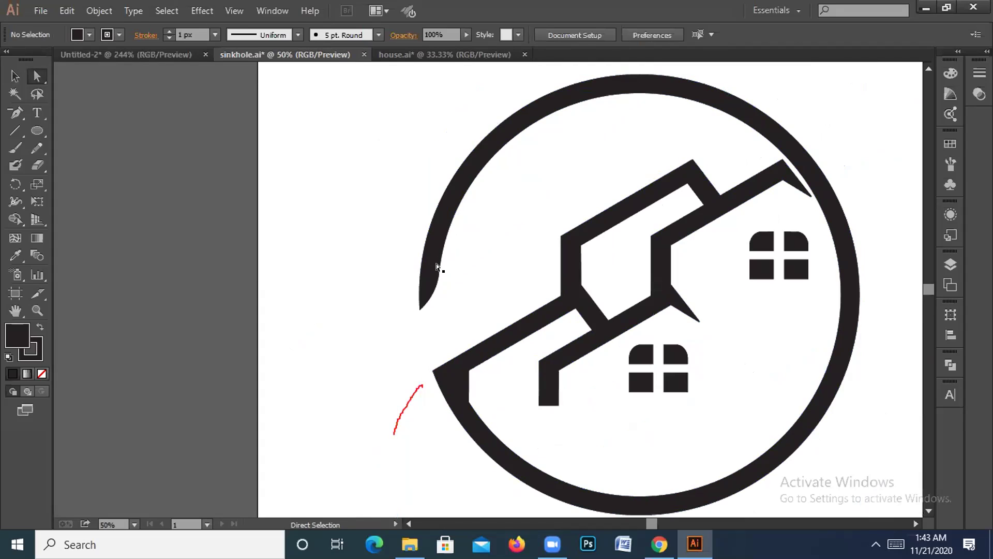
left_click_drag(436, 271, 454, 183)
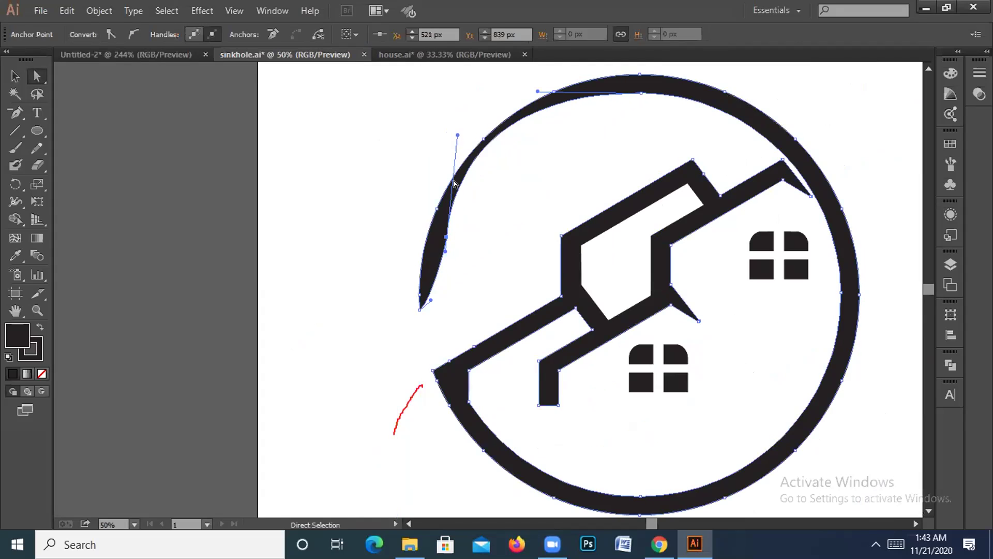
left_click(461, 136)
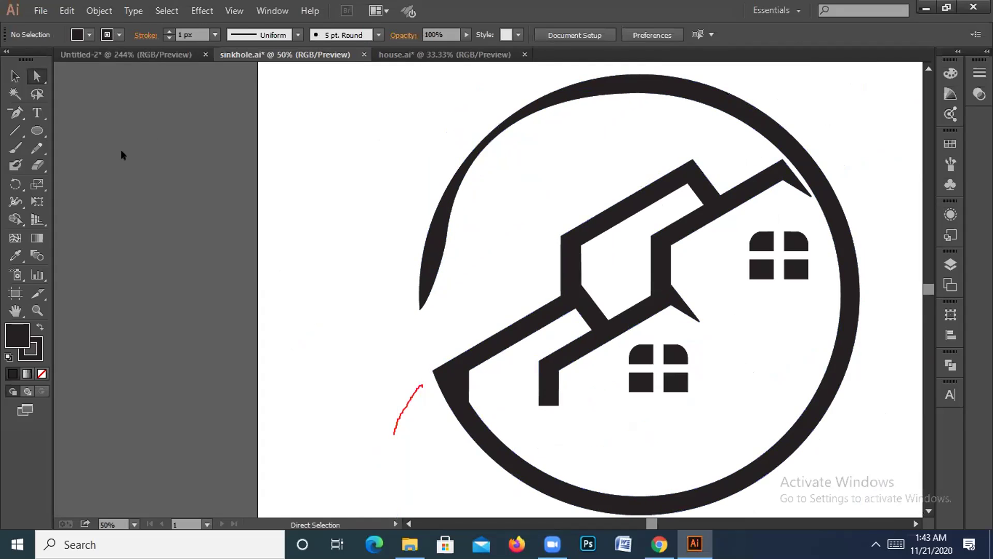
left_click(15, 111)
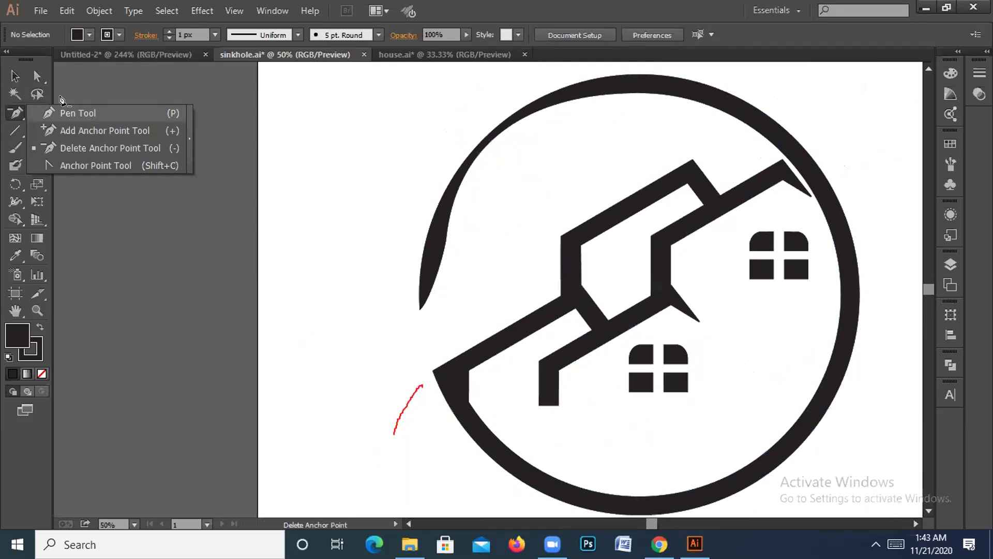
left_click(73, 150)
left_click(35, 76)
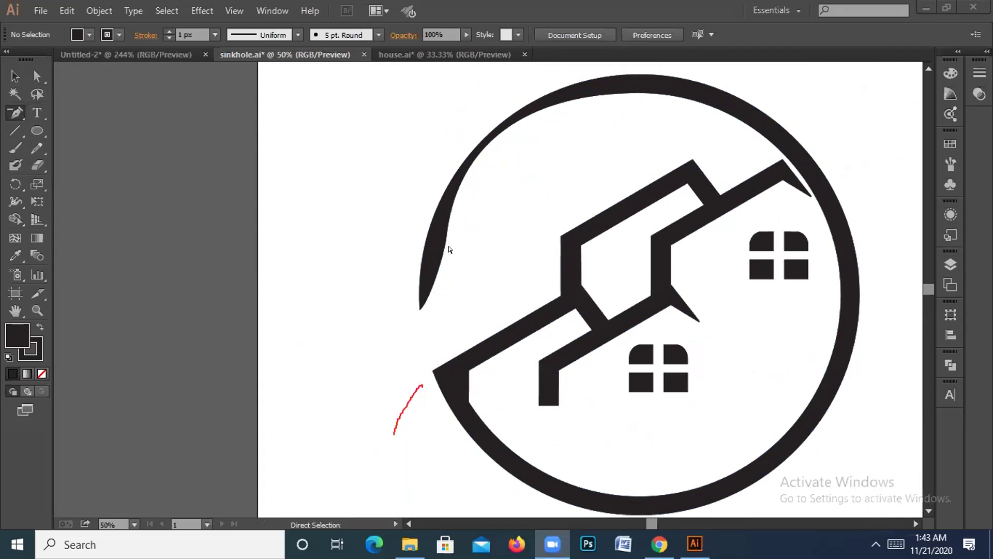
left_click(124, 124)
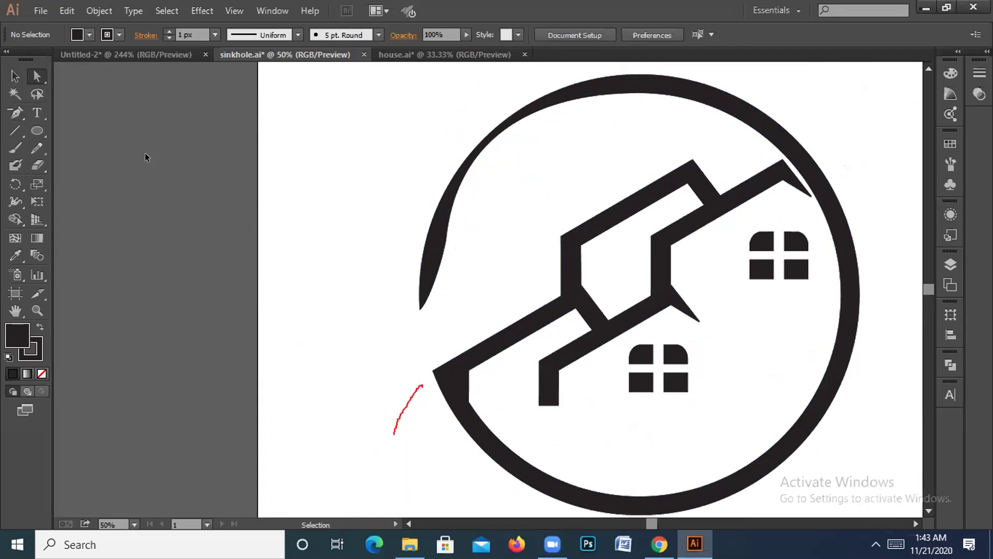
- Adjust the direction handle of the inner anchor at the circle's open end, try shifting the anchor up the arc, and undo the shift
left_click(440, 223)
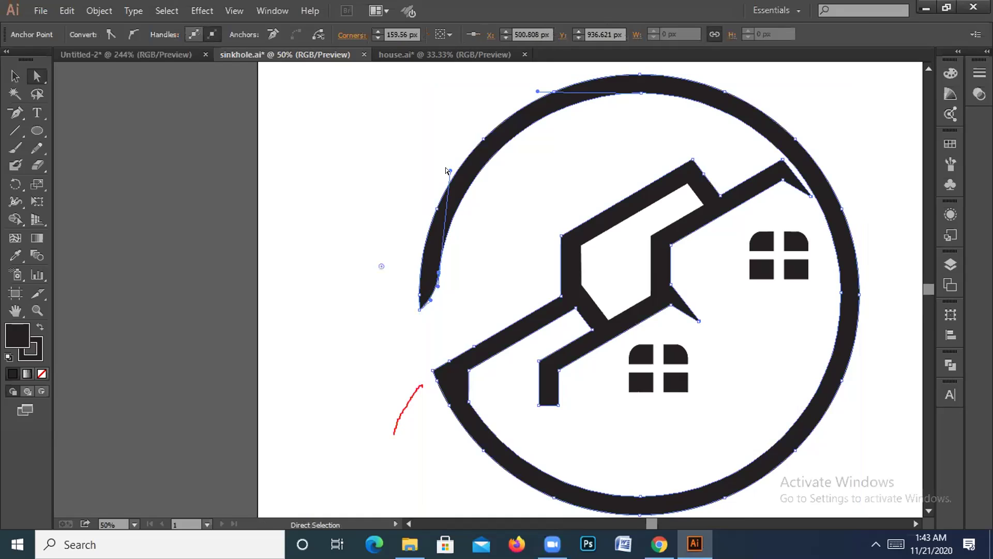
left_click_drag(448, 171, 457, 178)
left_click_drag(436, 268, 448, 239)
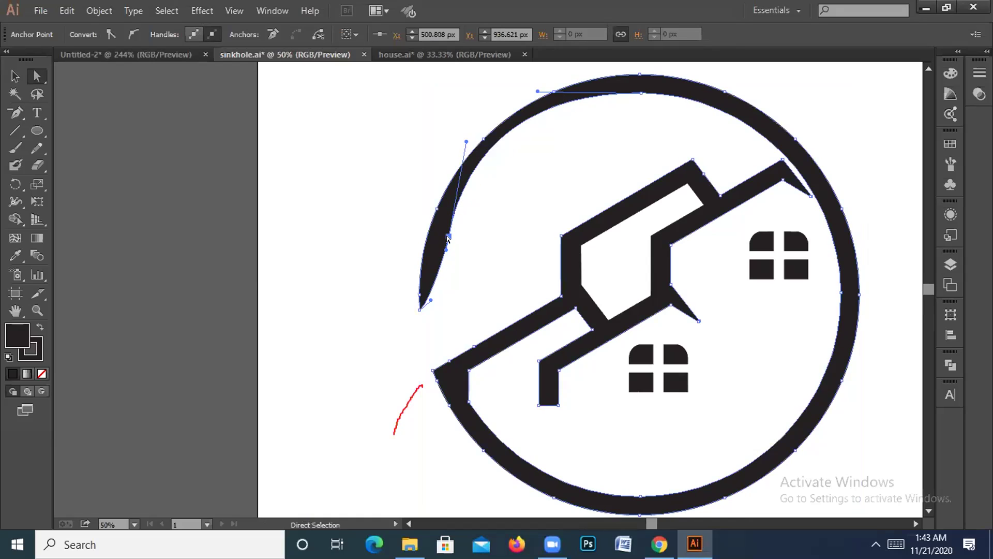
left_click(470, 141)
left_click(494, 189)
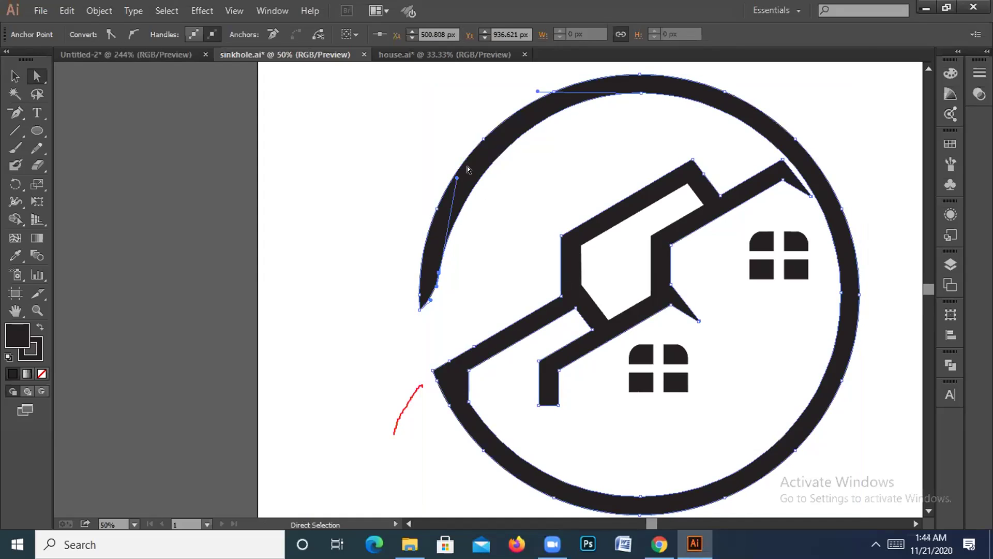
left_click_drag(435, 271, 449, 223)
key("ctrl+a")
key("ctrl+z")
left_click_drag(14, 112, 48, 149)
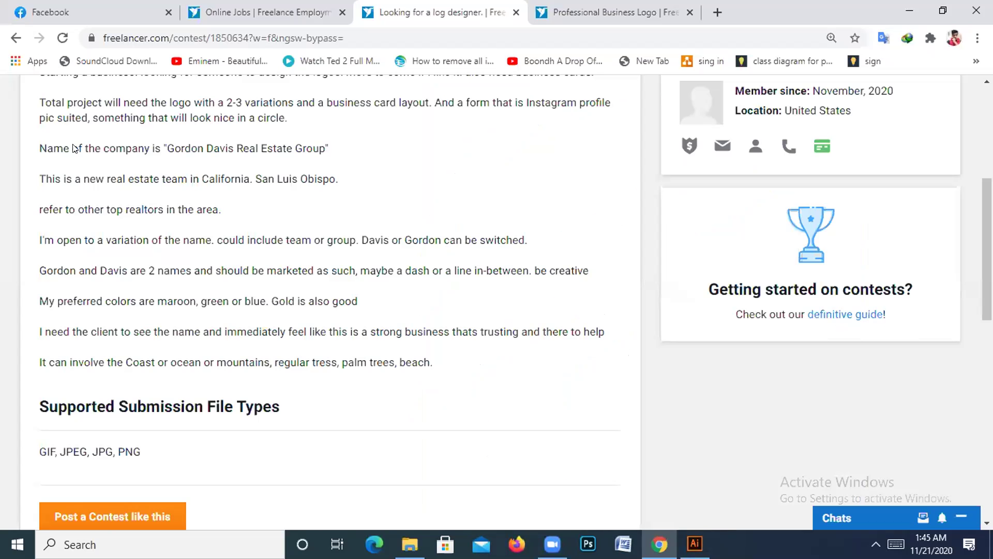
- Read the real estate logo contest brief in Chrome and enter "maroon" as a Google query in a new tab
scroll(370, 417, "up", 3)
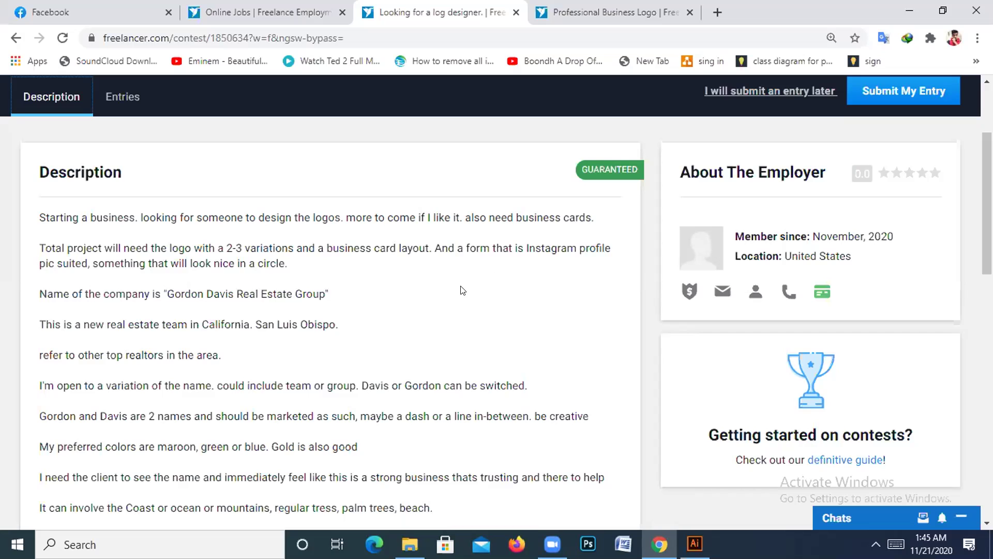
scroll(463, 290, "down", 3)
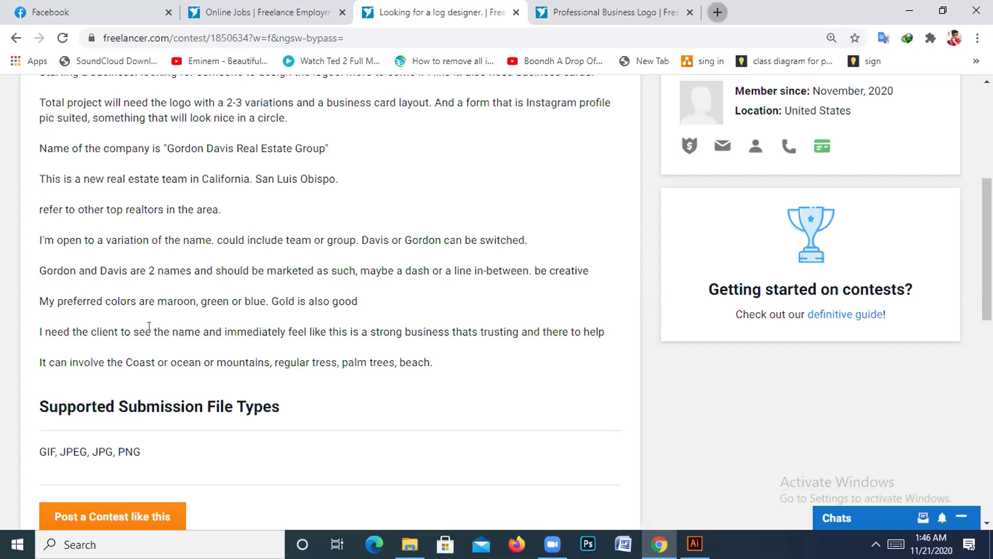
left_click(717, 12)
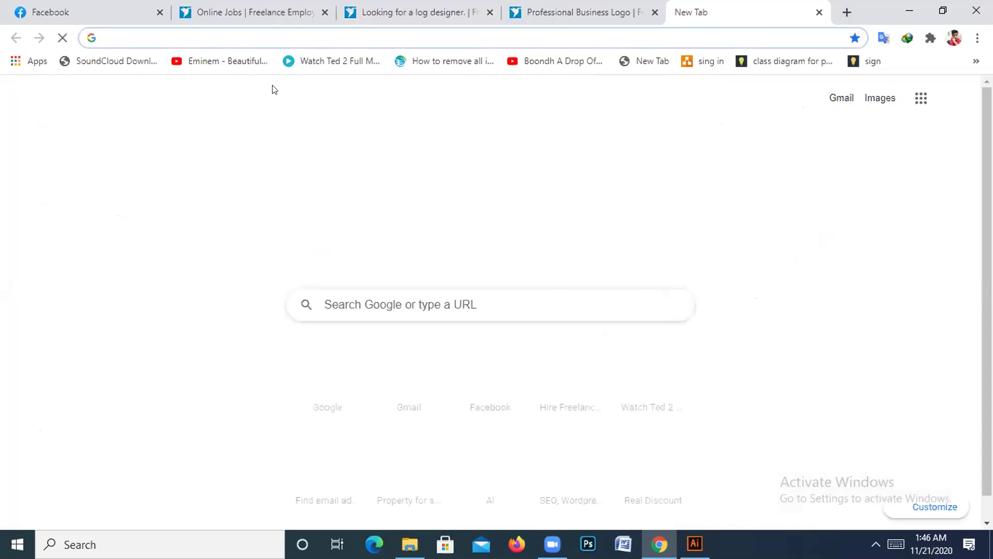
left_click(383, 303)
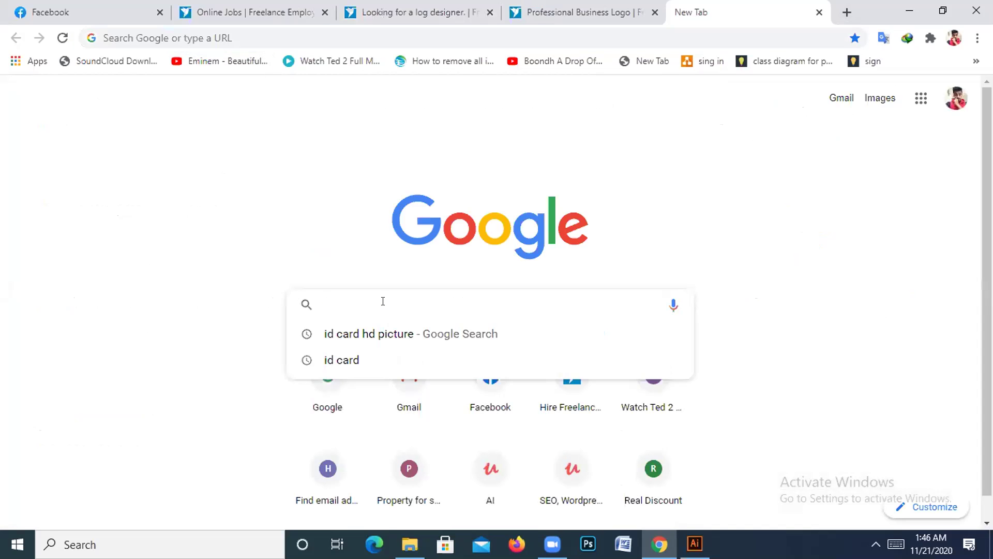
type("marr")
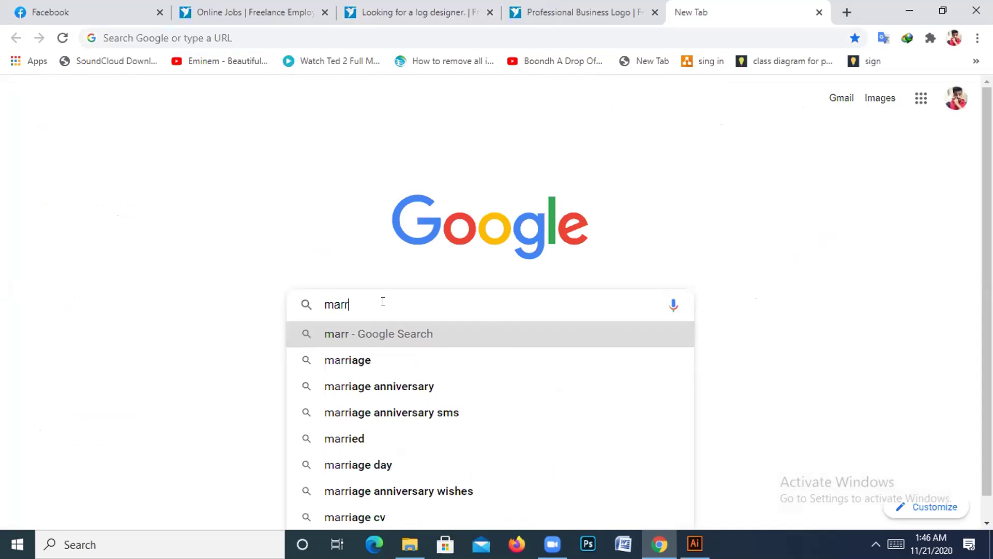
key("BackSpace")
type("oon")
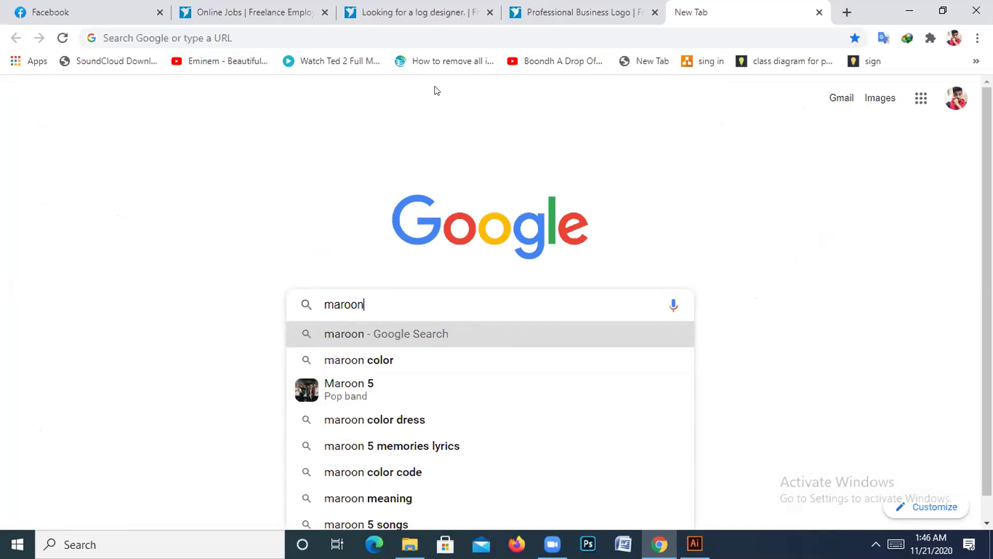
- Look through the open browser tabs for the real estate logo contest brief and check its preferred colors
key("ctrl+2")
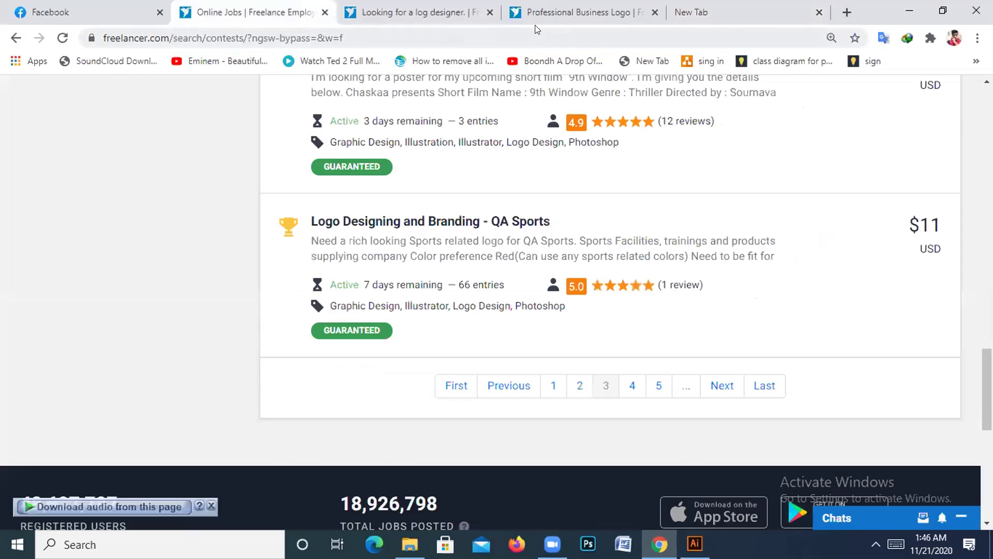
left_click(536, 23)
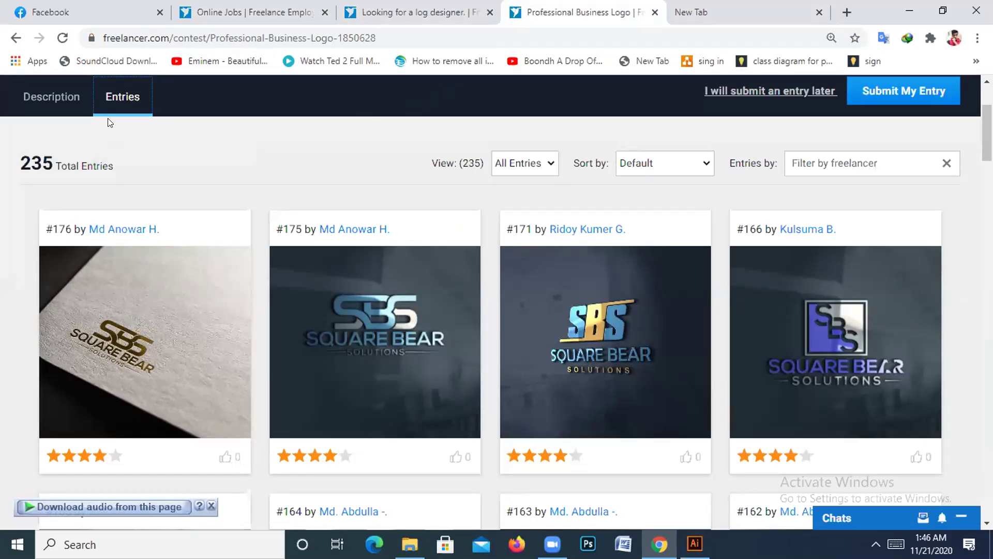
left_click(90, 12)
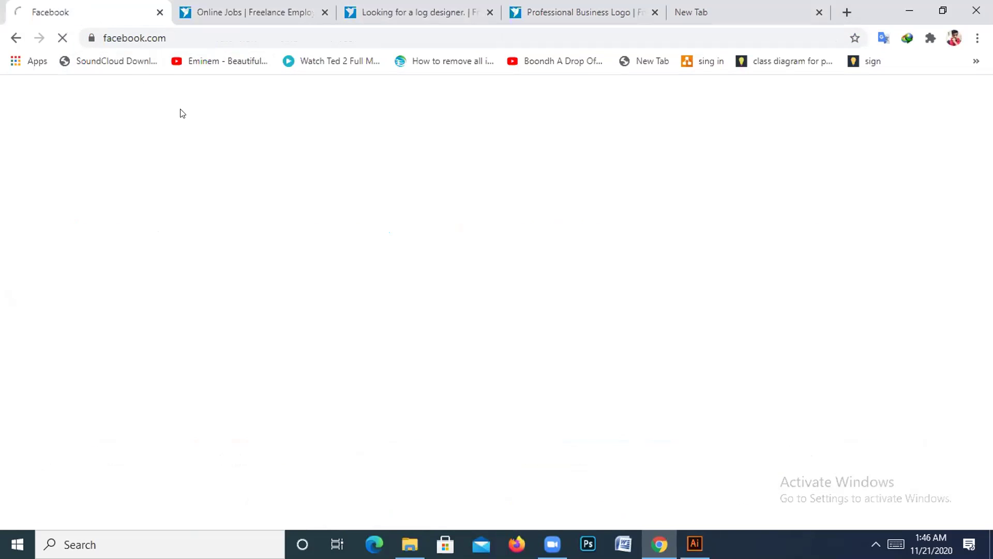
left_click(189, 11)
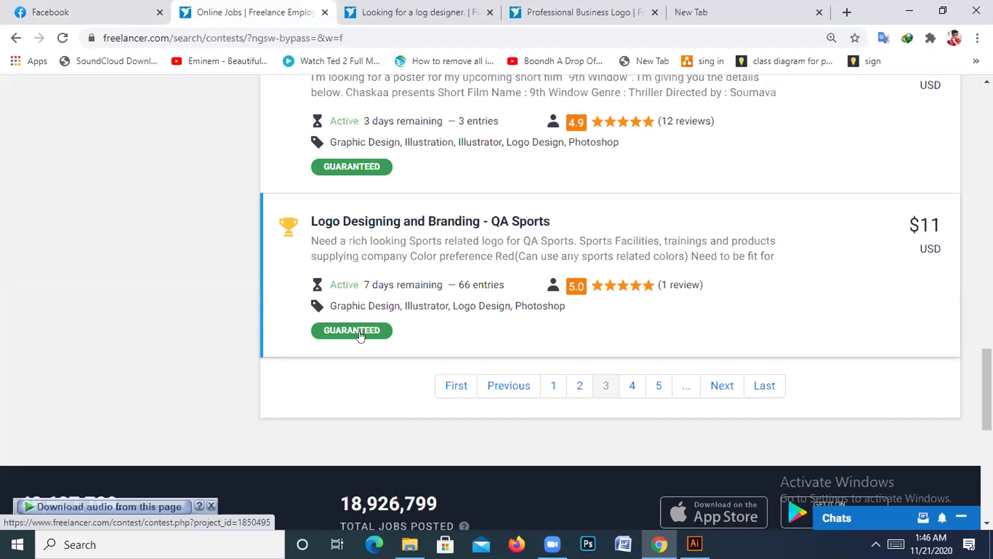
left_click(385, 15)
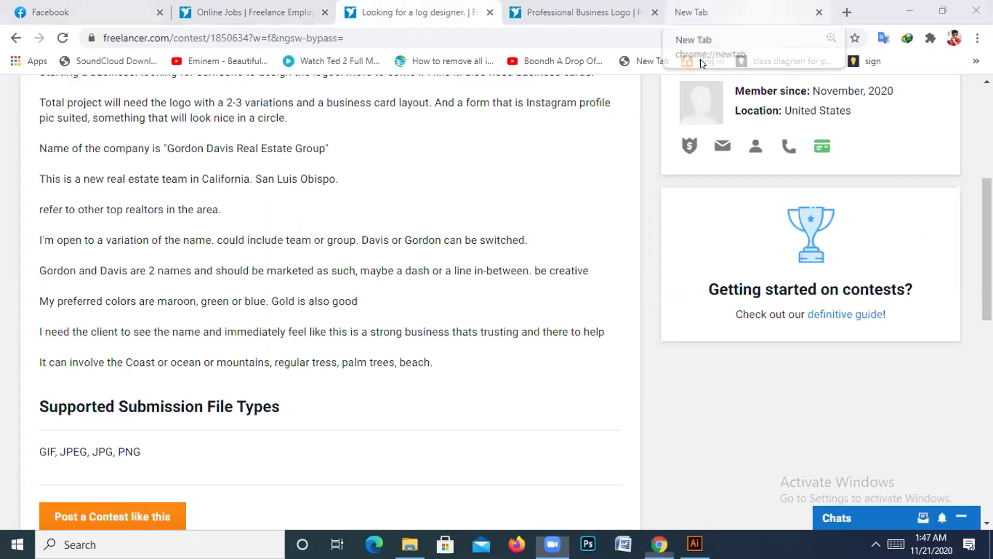
- Search Google for "maroon color code" and select the maroon hex code #800000 in the color codes chart
left_click(693, 13)
type("colo")
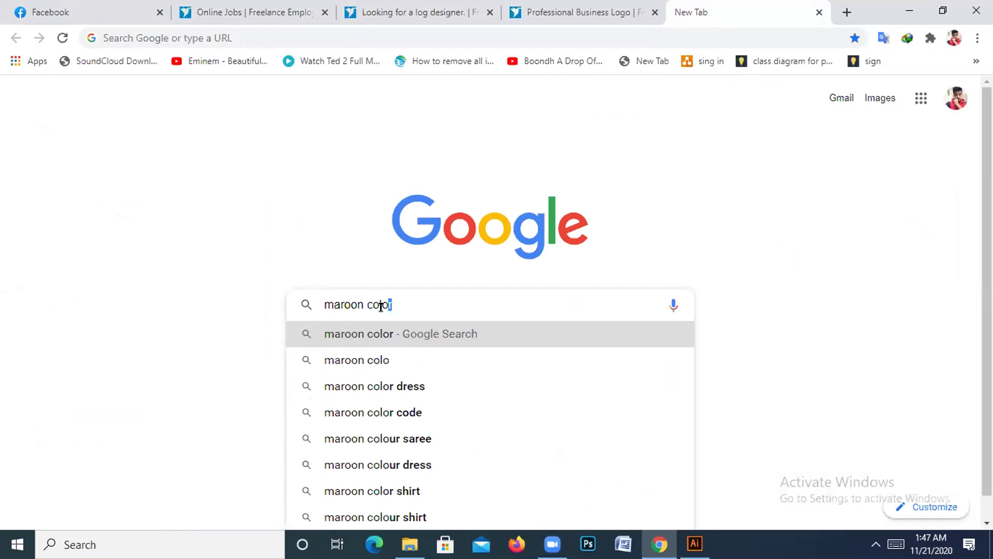
key("Down")
key("Down")
key("Down")
key("Return")
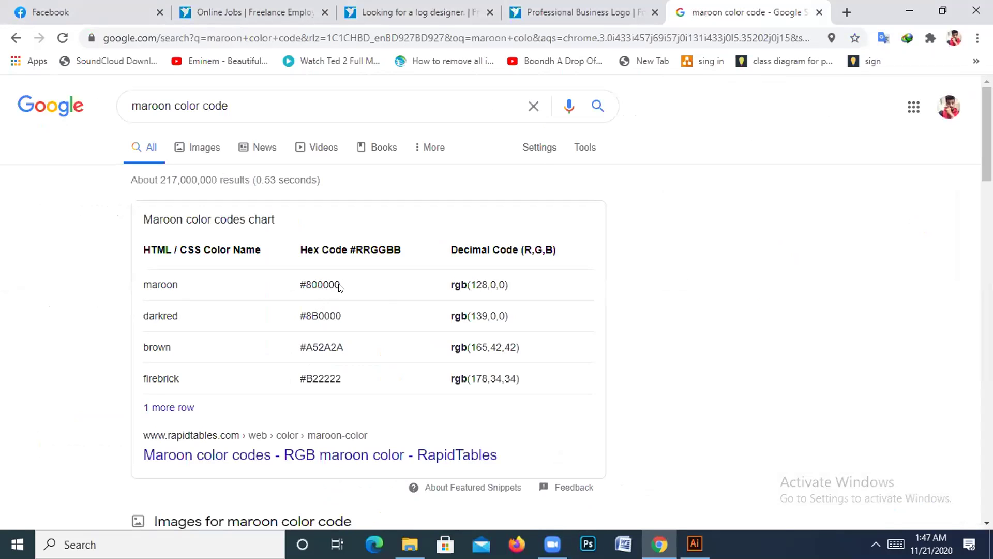
left_click_drag(342, 286, 286, 288)
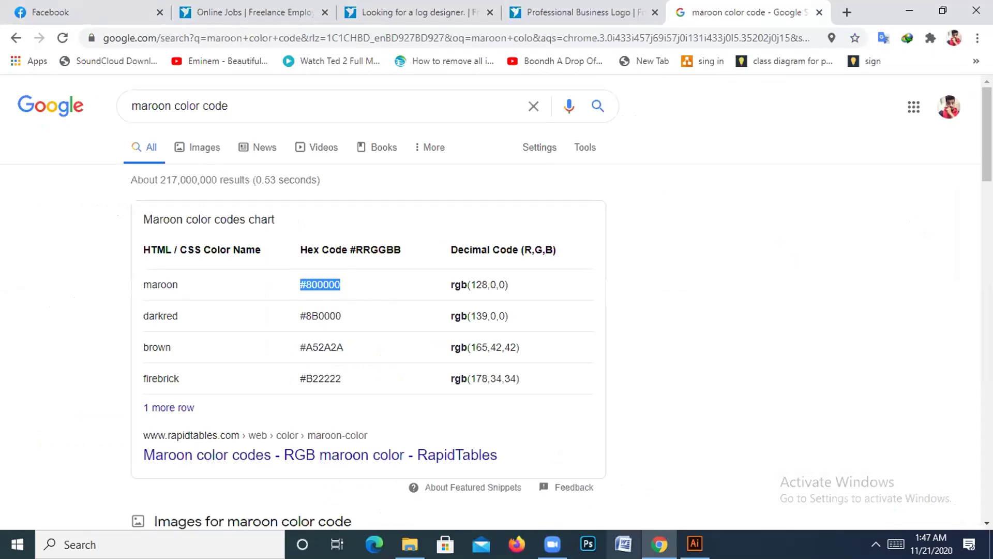
- Switch to Illustrator and draw a small ellipse in the empty area above and left of the logo circle
left_click(695, 543)
left_click(36, 131)
left_click_drag(369, 135, 406, 177)
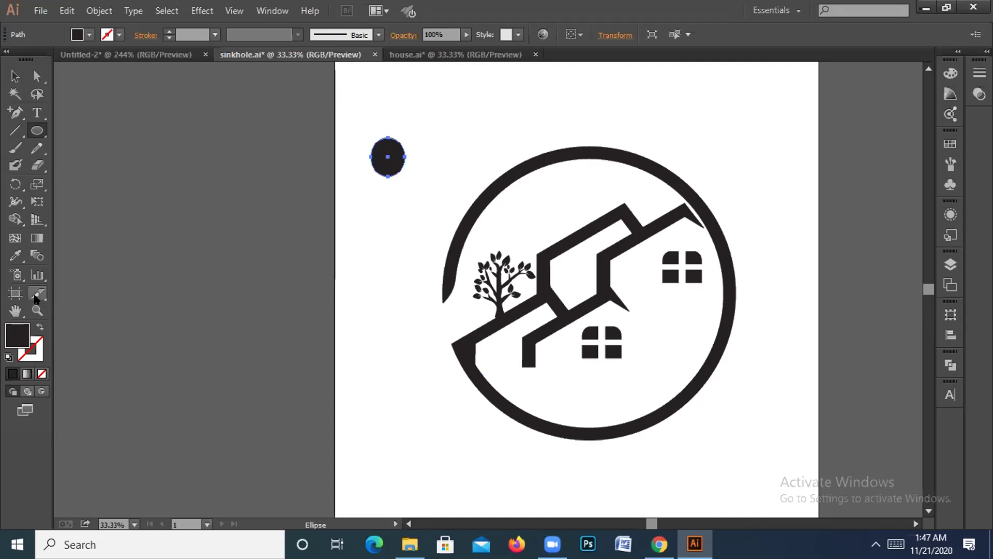
- Try to fill the small ellipse with the maroon hex code in the Color Picker, and deselect the ellipse
left_click(89, 35)
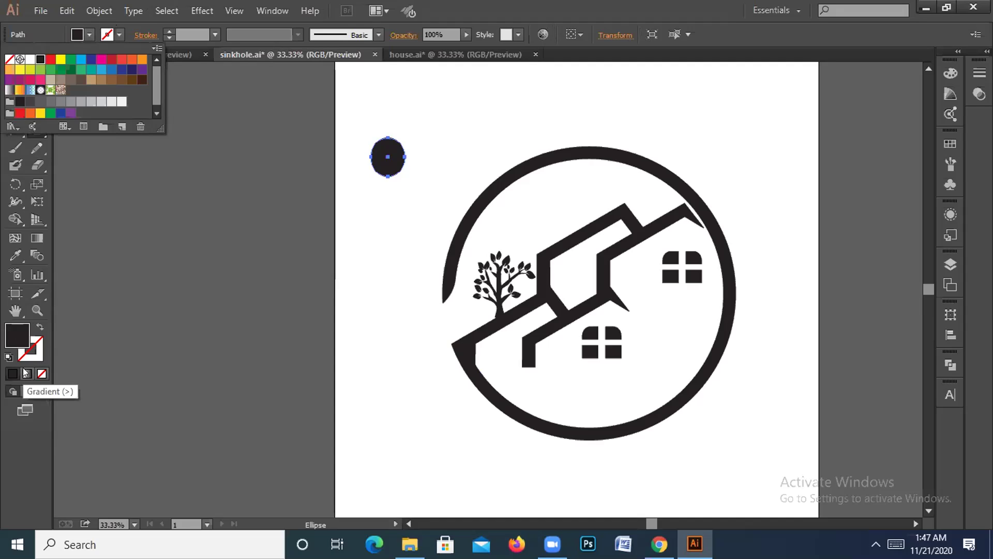
double_click(14, 341)
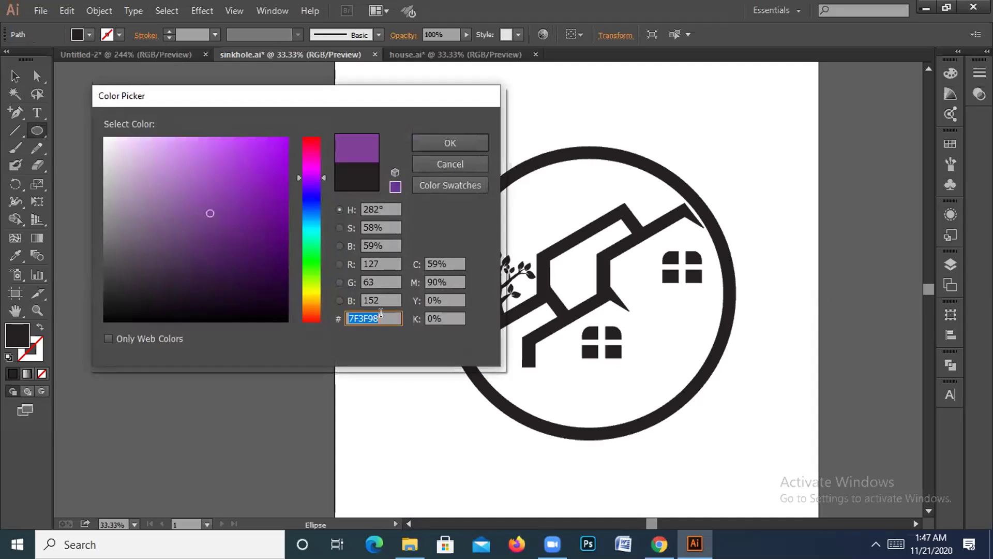
type("#8000")
left_click(481, 144)
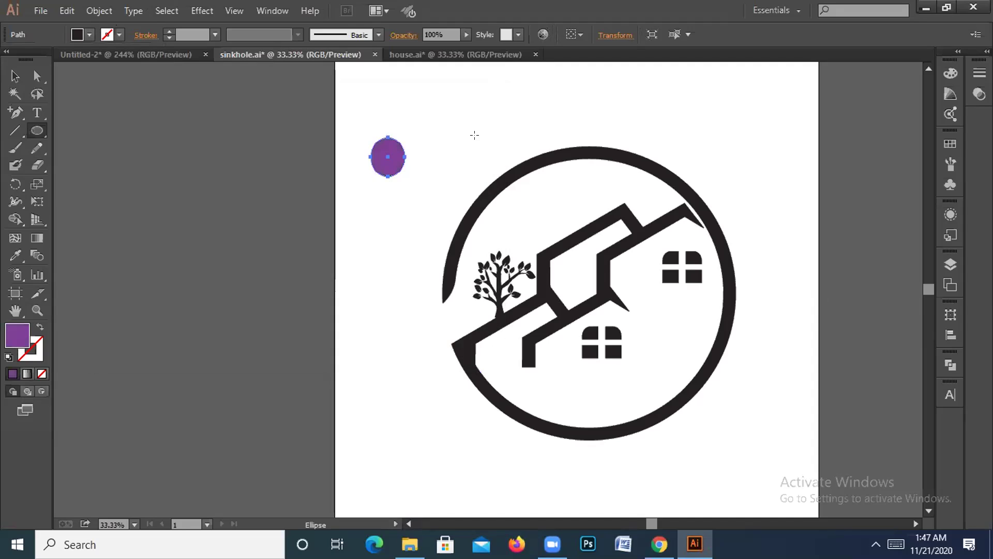
key("v")
left_click(456, 104)
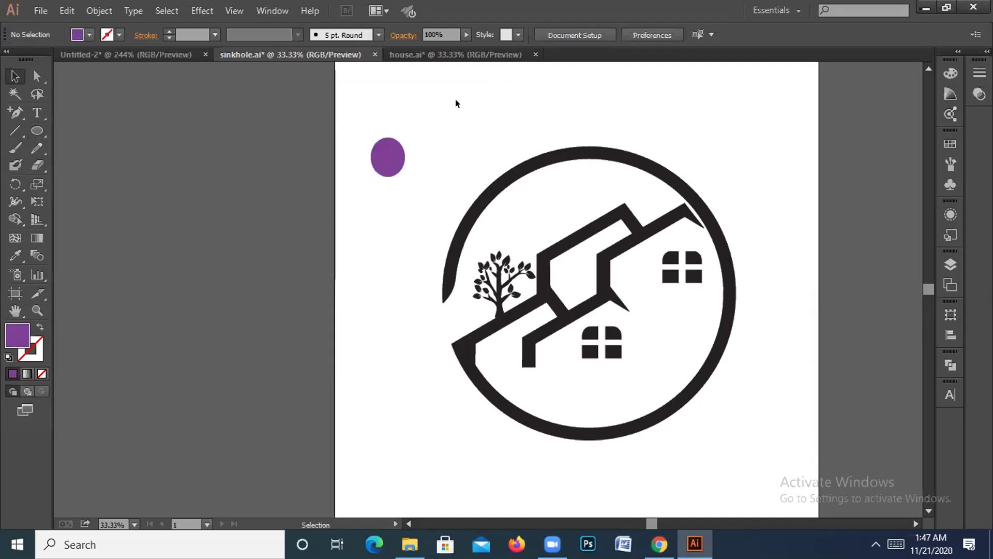
- Draw a second small ellipse below the first and copy the maroon hex code #800000 for it from Chrome
left_click(38, 131)
mouse_move(365, 222)
left_mouse_down()
mouse_move(393, 284)
mouse_move(406, 268)
left_mouse_up()
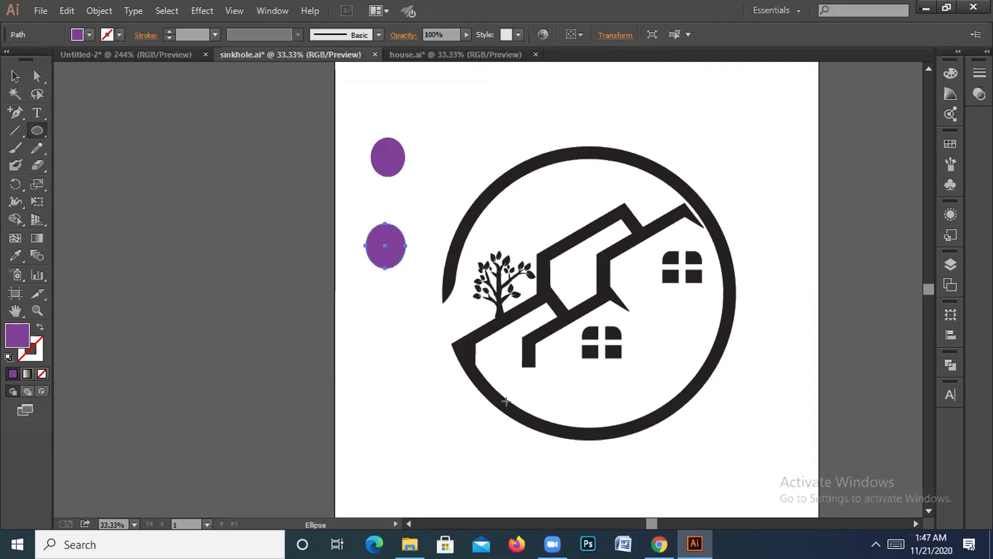
left_click(659, 543)
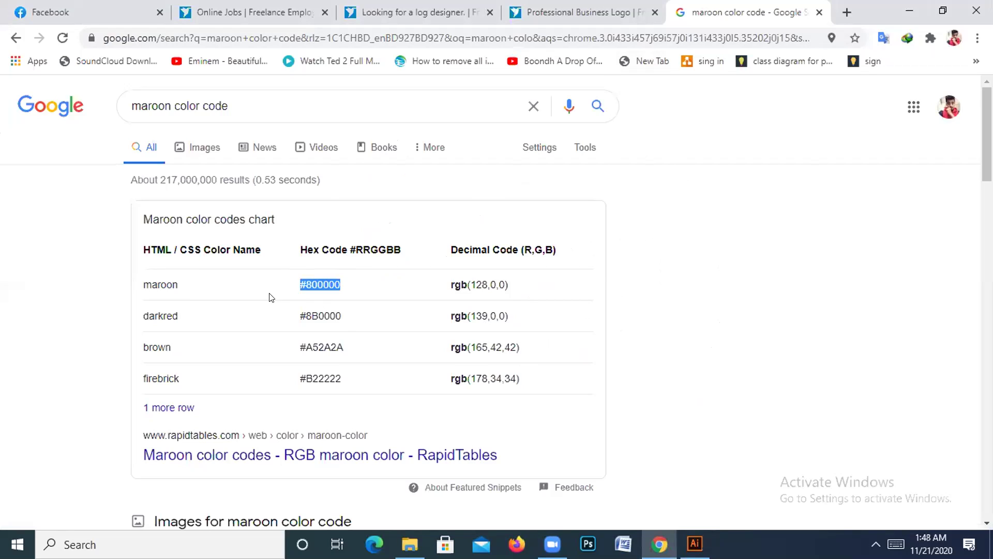
left_click(710, 296)
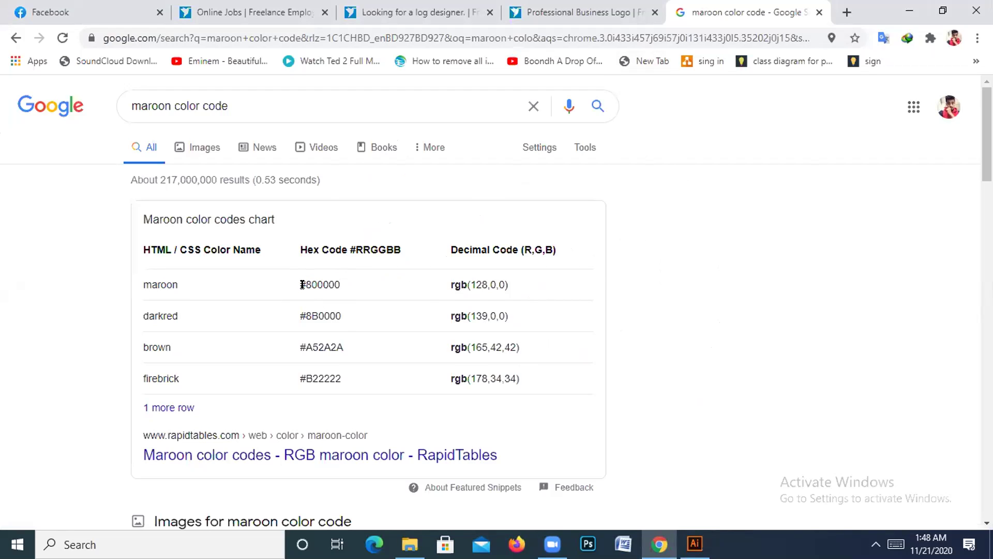
left_click_drag(300, 284, 355, 286)
key("ctrl+c")
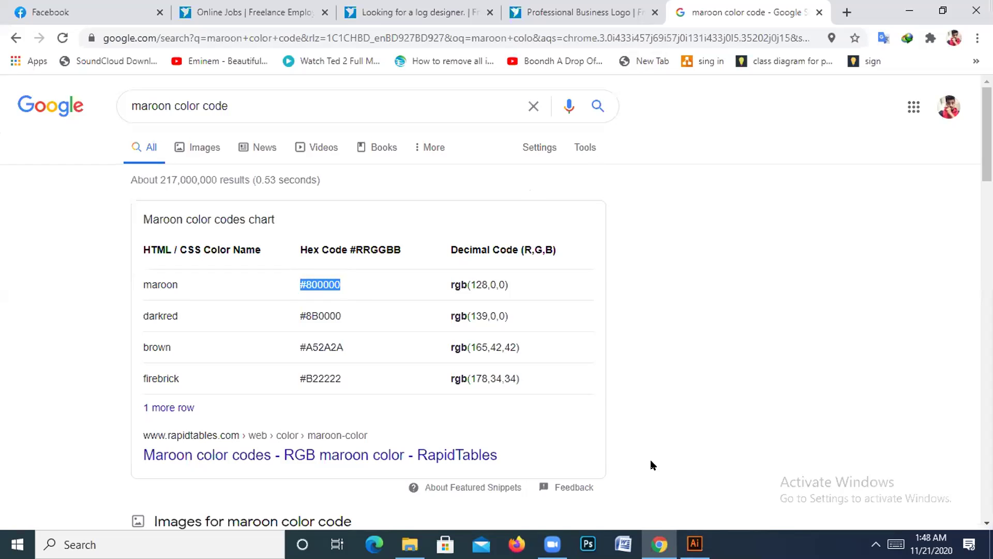
left_click(695, 543)
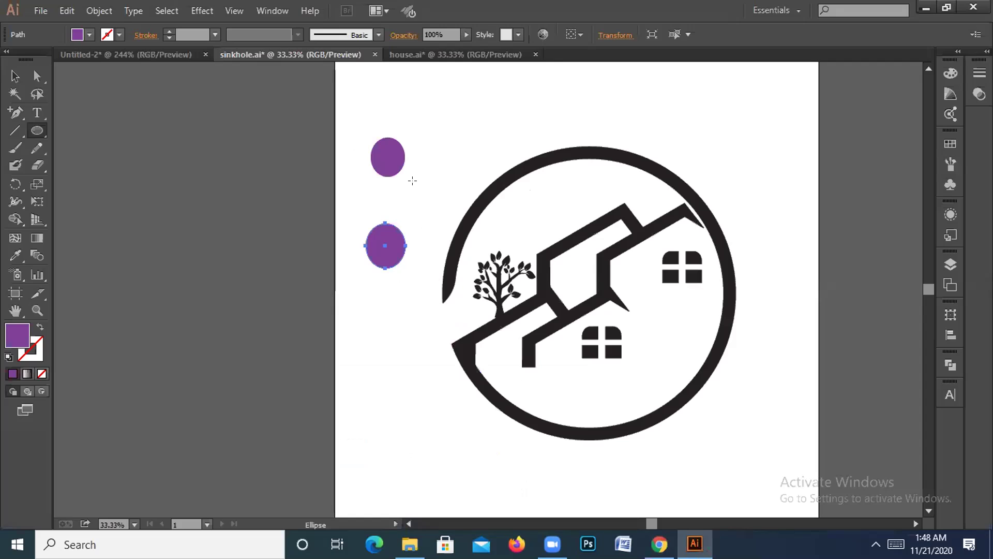
- Try to fill the lower ellipse with the pasted hex code #80000
double_click(29, 323)
key("BackSpace")
key("ctrl+v")
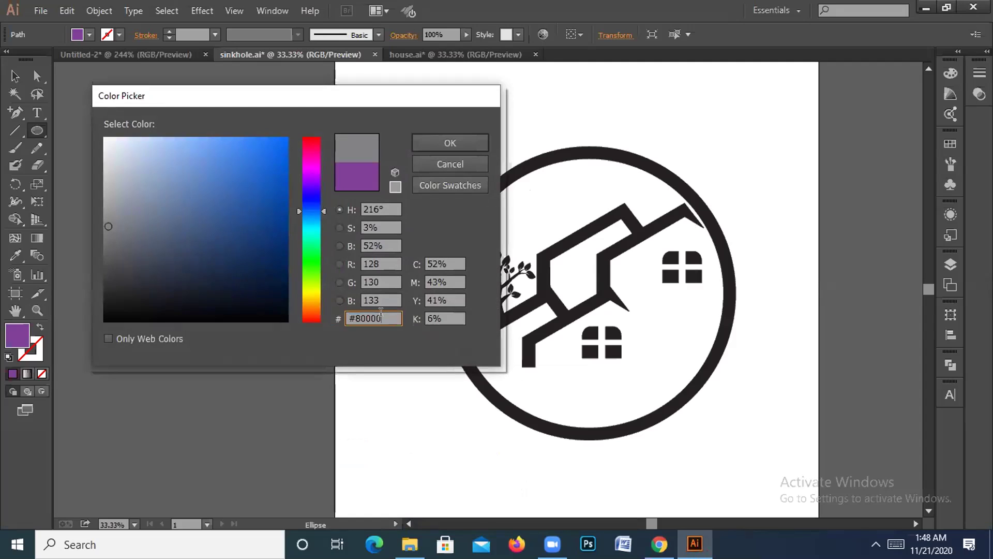
left_click(450, 143)
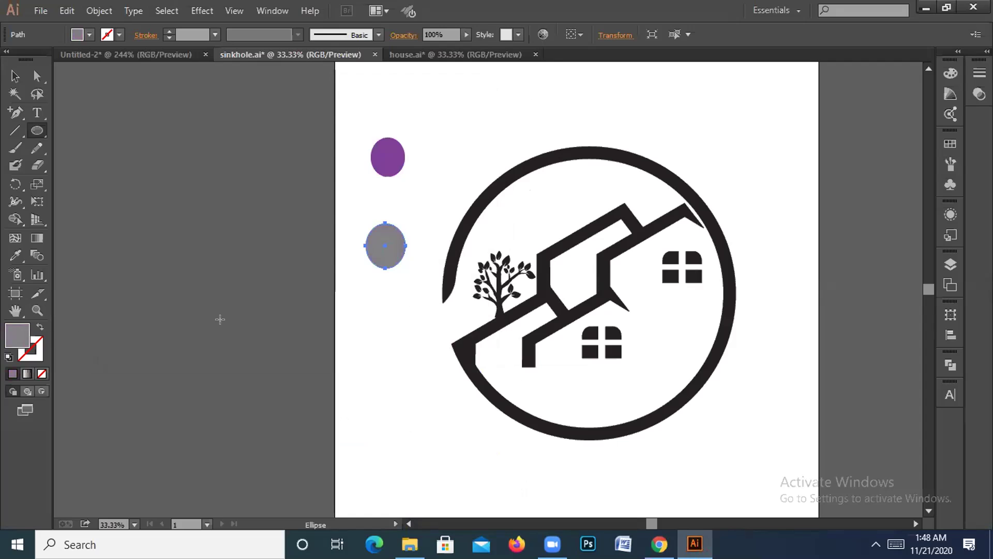
- Try to fill the lower ellipse with the hex code 80000, without the hash sign
double_click(17, 335)
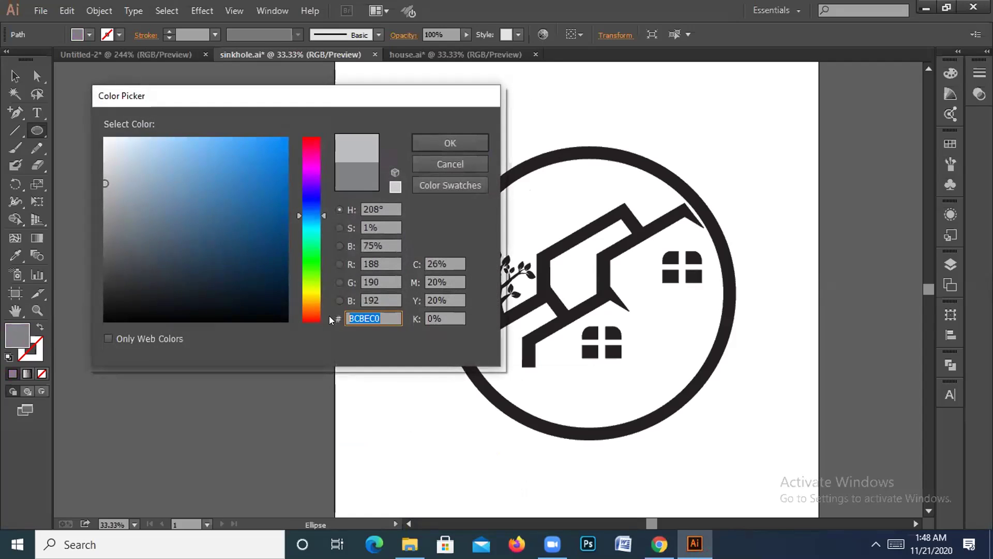
type("#80000")
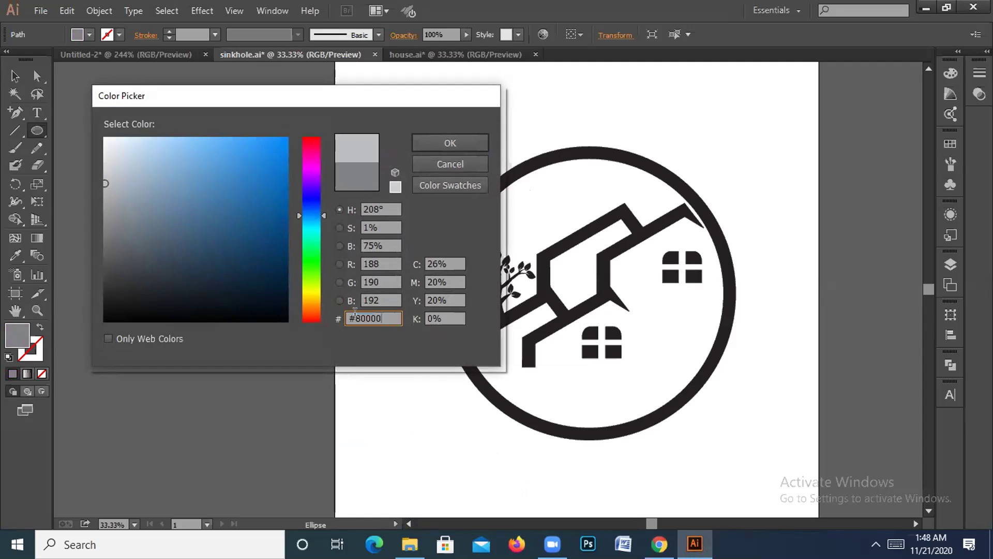
left_click(355, 313)
key("BackSpace")
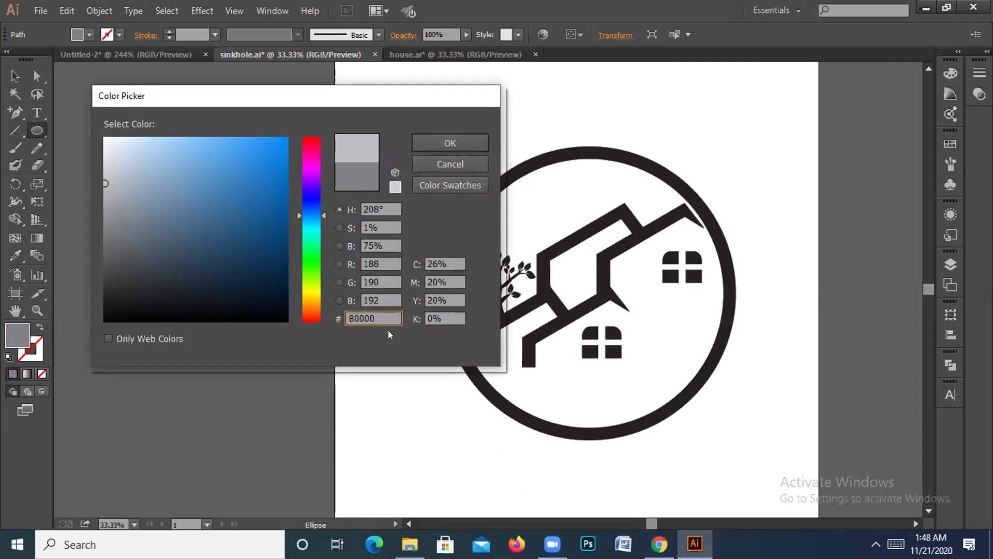
left_click(425, 144)
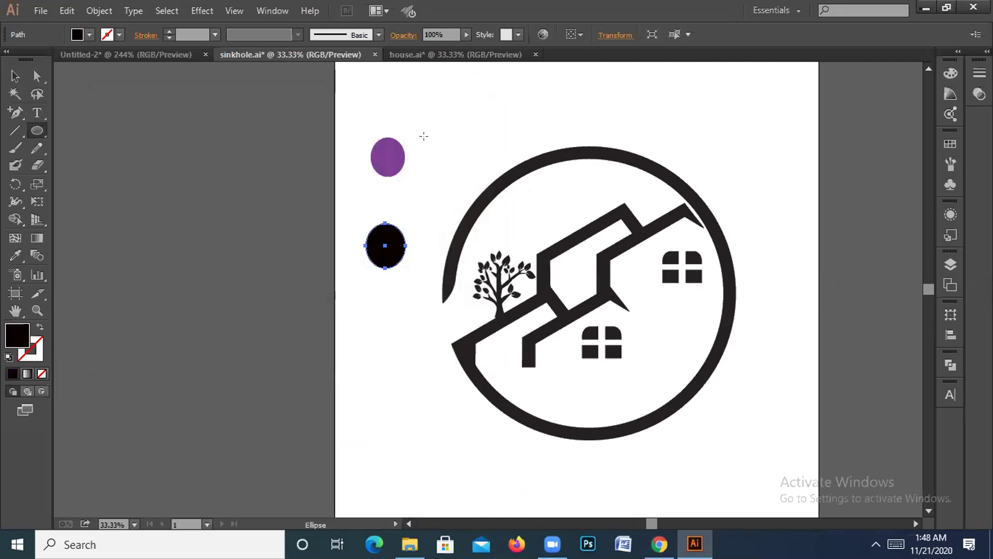
- Check the maroon hex code in Chrome and set the lower ellipse's fill color to 800000
double_click(17, 335)
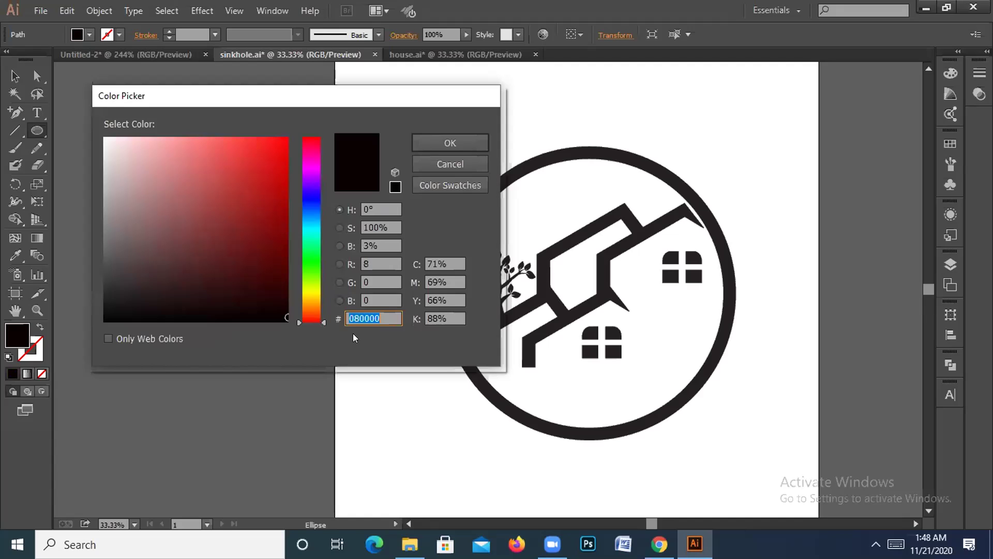
left_click(579, 450)
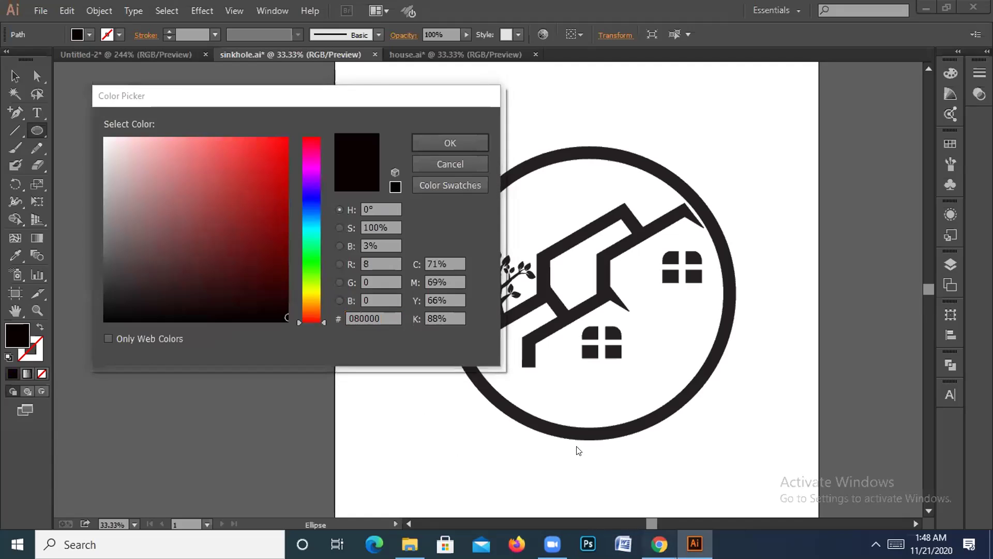
key("alt+Tab")
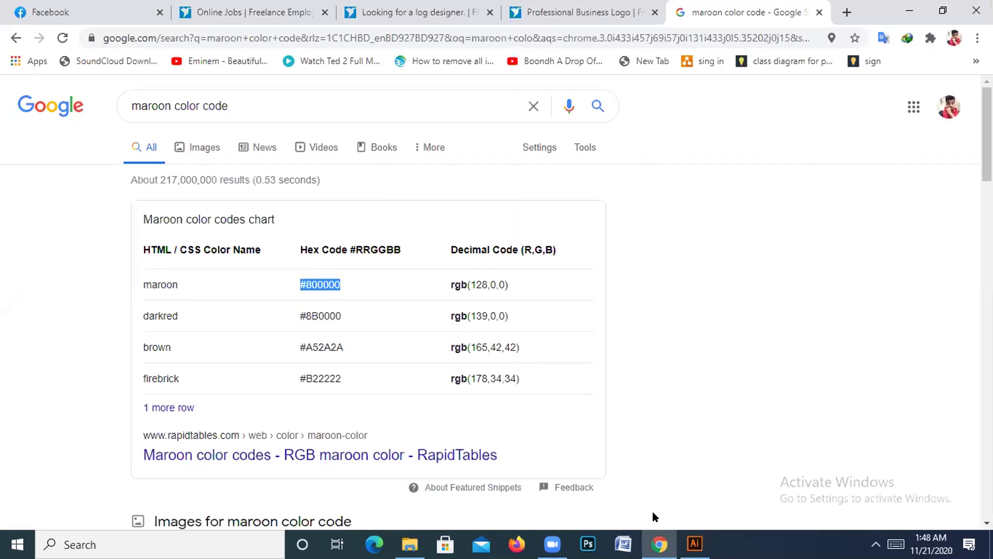
left_click(694, 543)
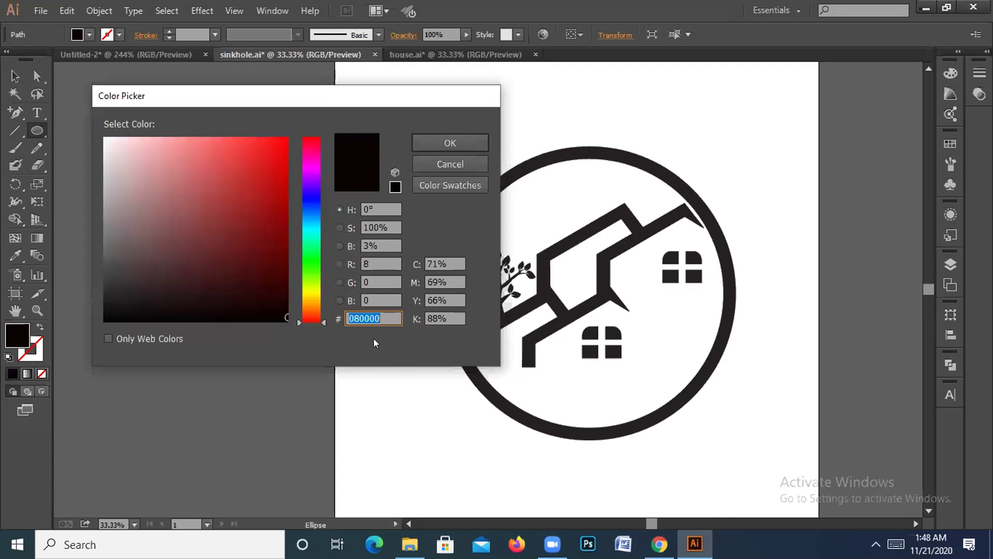
type("80000")
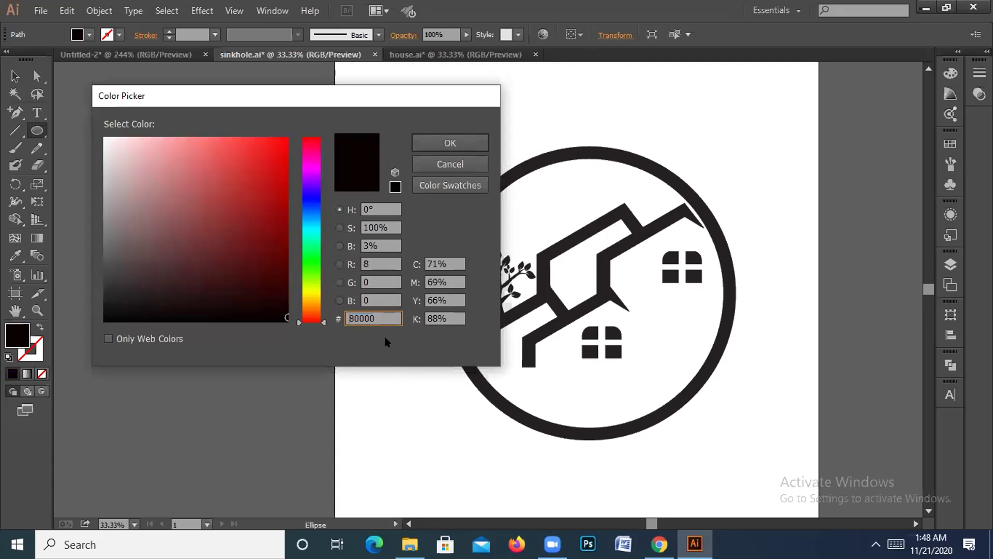
type("0")
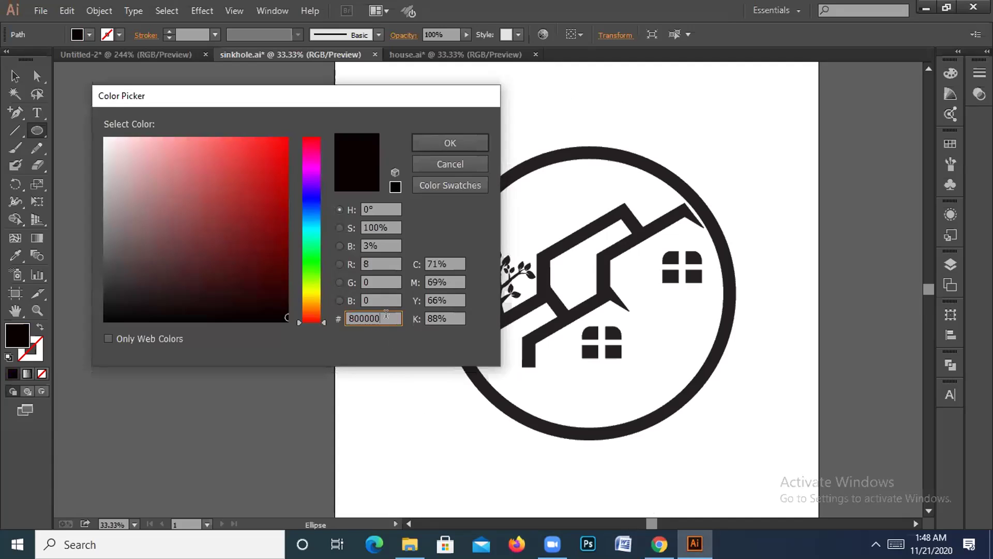
left_click(436, 145)
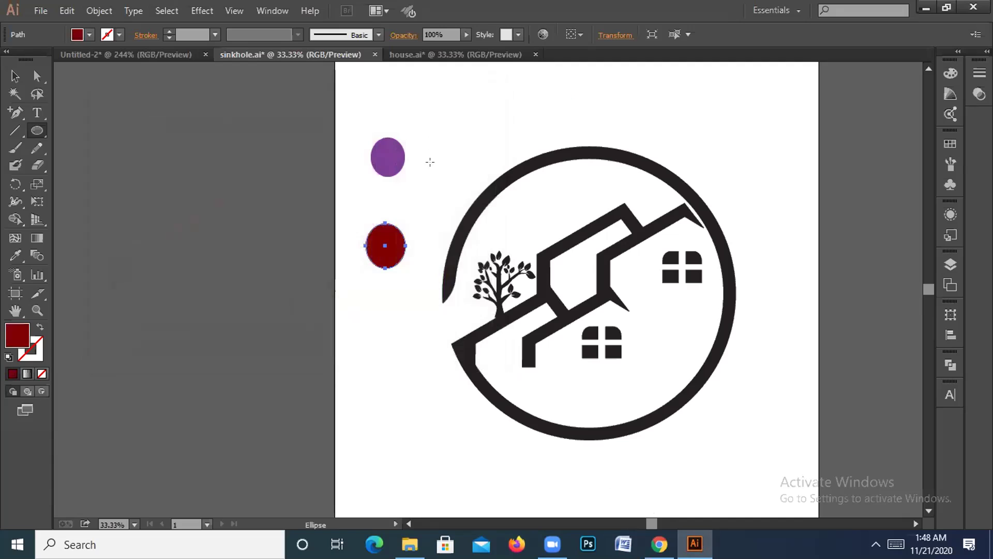
- Select the purple upper ellipse and check the client's preferred colors in the contest brief in Chrome
key("v")
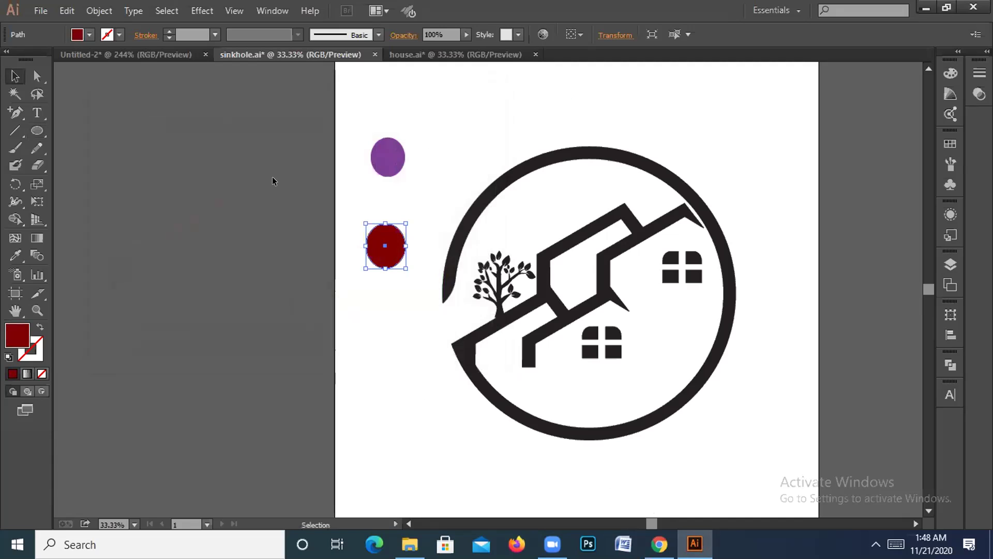
left_click(306, 173)
left_click(390, 160)
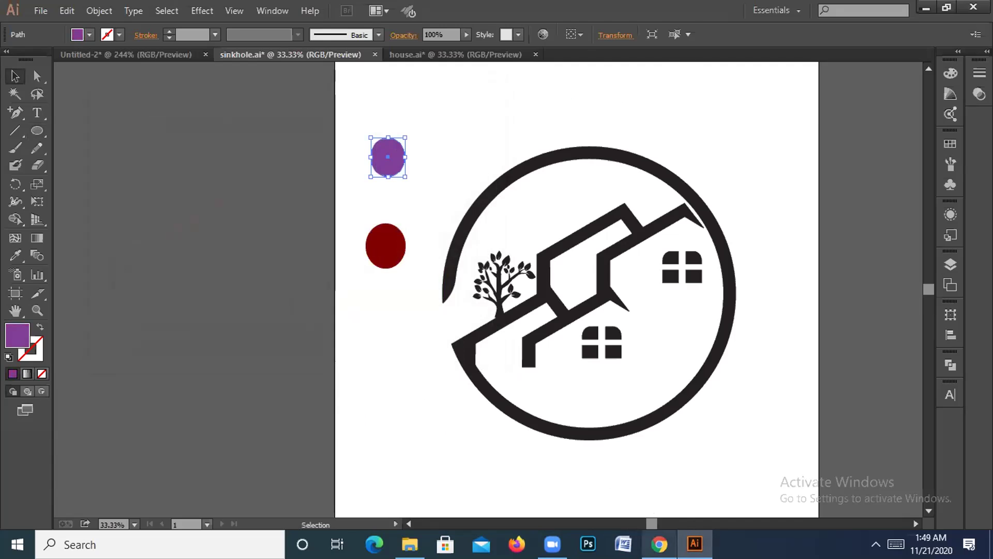
left_click(659, 544)
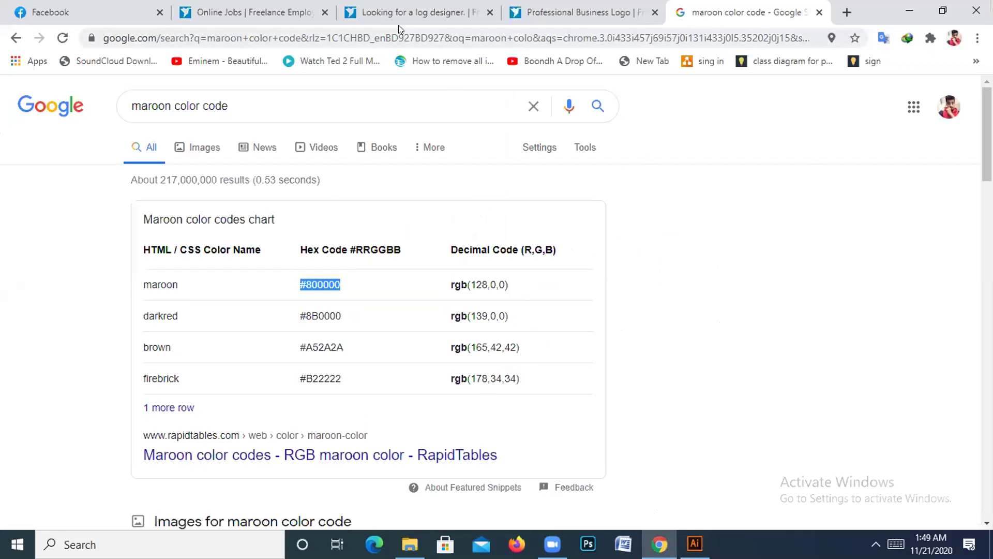
left_click(356, 16)
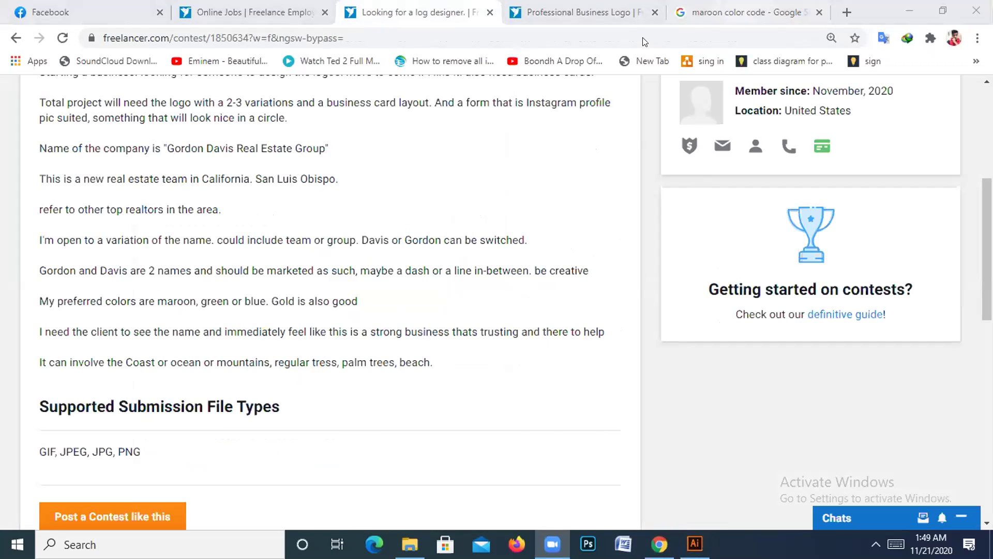
- Search Google for "gold color code" and copy the hex code FFD700 listed for gold
left_click(745, 12)
left_click_drag(170, 102, 108, 112)
type("gold color code")
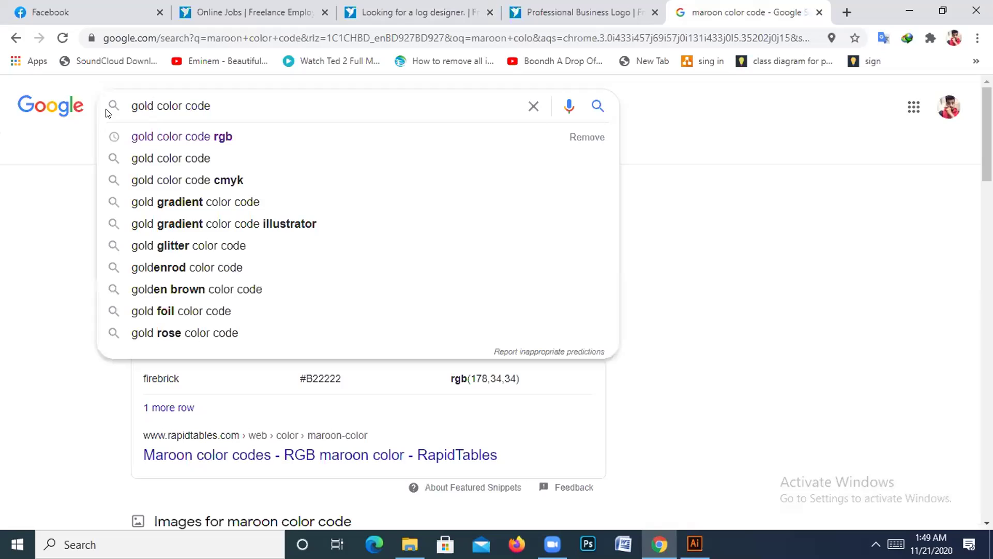
key("Return")
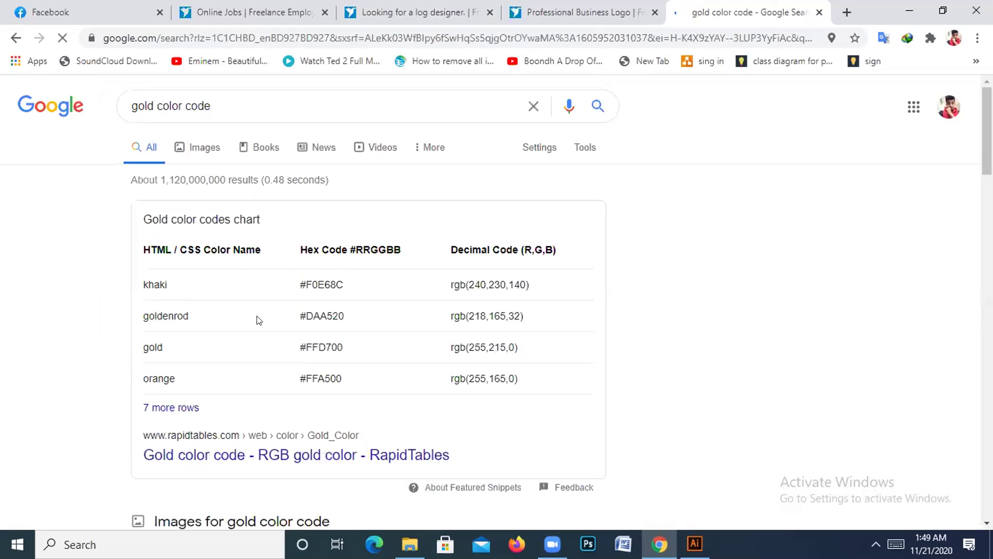
double_click(339, 348)
key("ctrl+c")
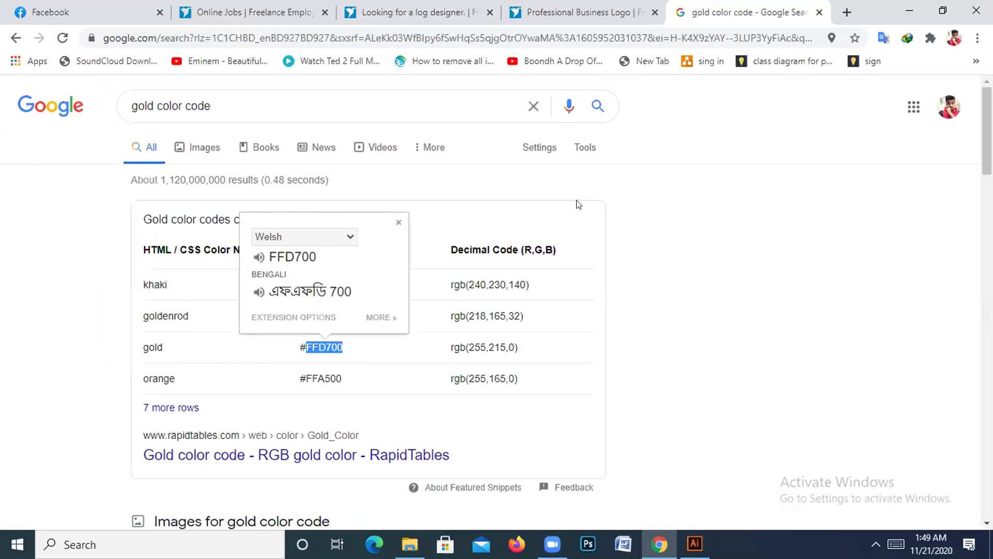
- Switch to Illustrator, fill the purple ellipse with the copied gold FFD700, and draw a wide, flat ellipse just above it
left_click(694, 543)
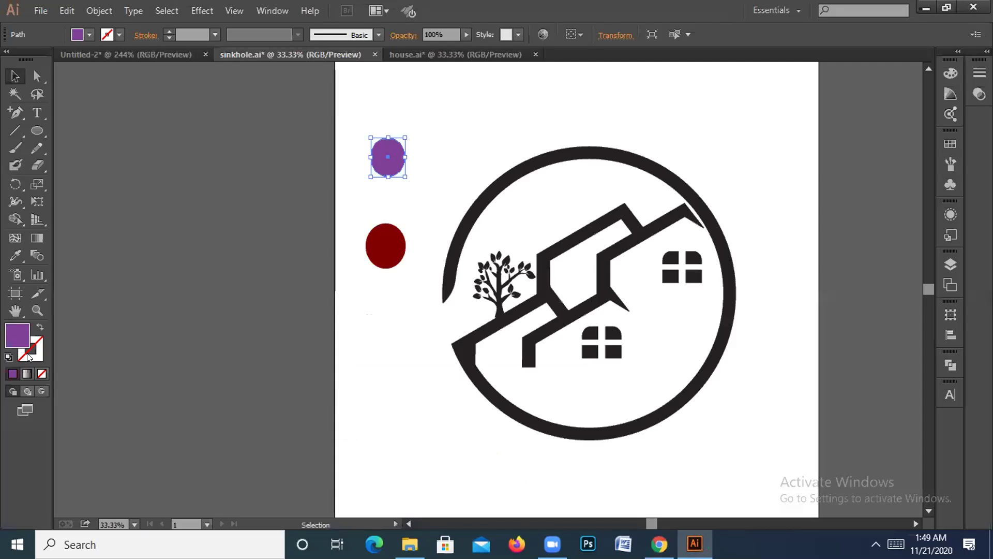
double_click(15, 337)
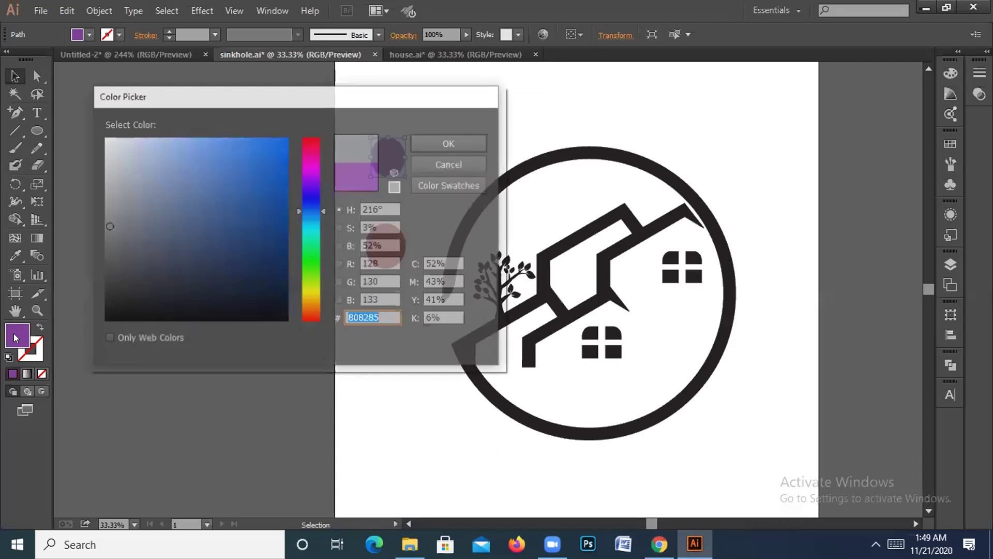
key("BackSpace")
key("ctrl+v")
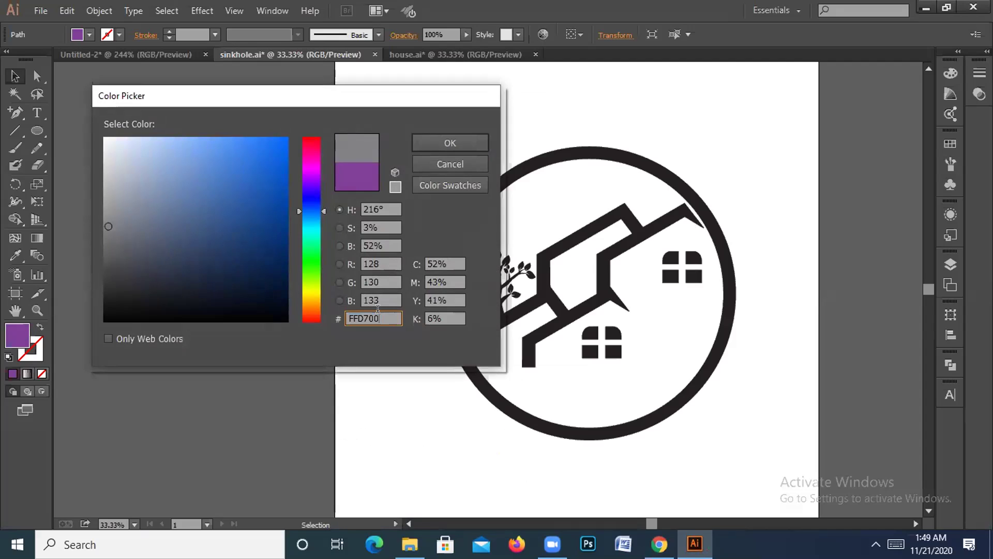
left_click(471, 147)
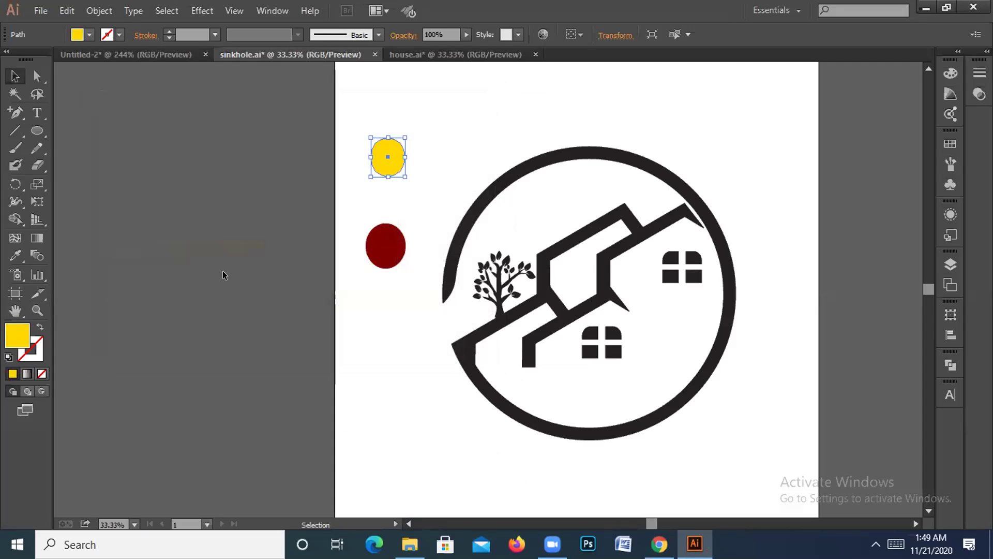
left_click(37, 130)
left_click_drag(380, 96, 443, 118)
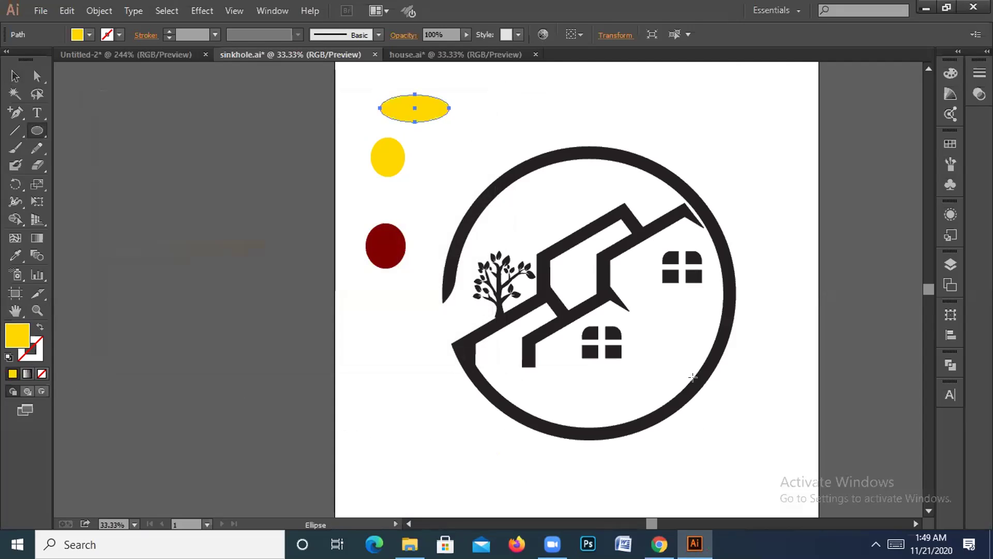
- Search Google in Chrome for "blue color code" and copy the green hex code 008000, checking the contest brief's preferred colors
left_click(659, 544)
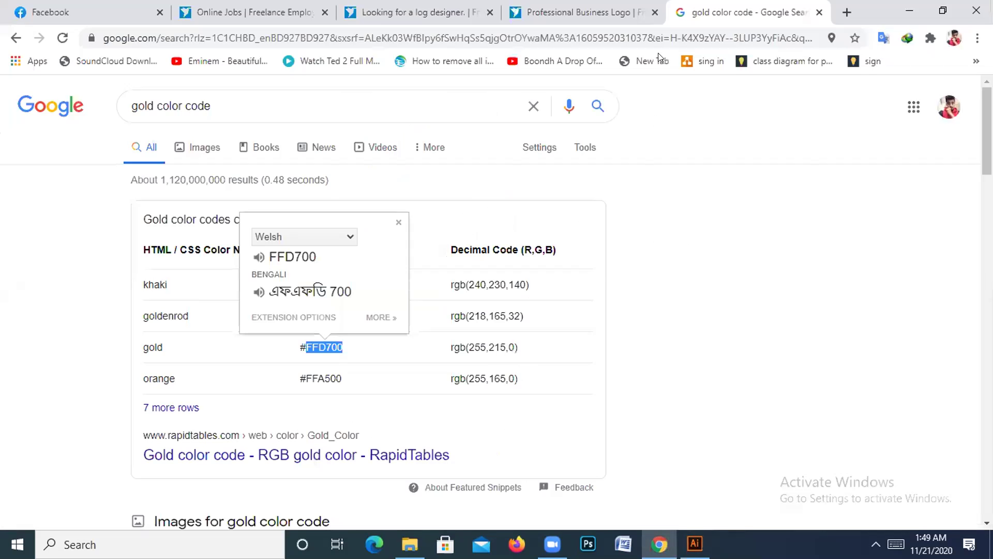
double_click(150, 105)
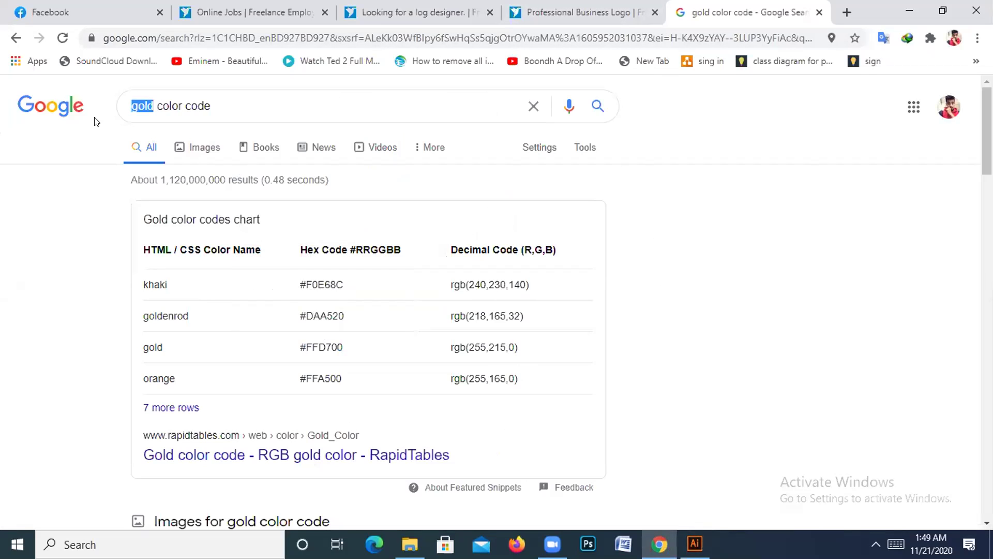
type("blue")
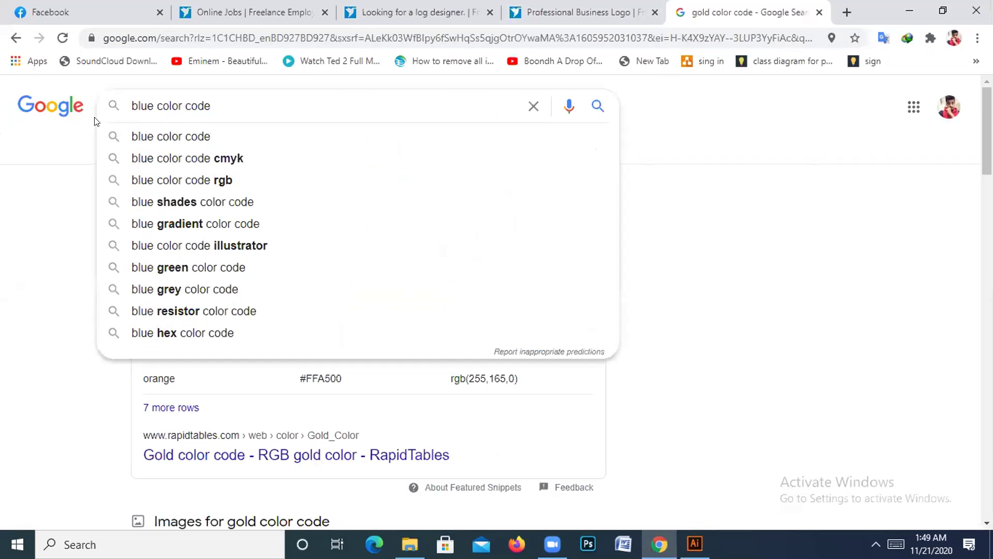
left_click(155, 136)
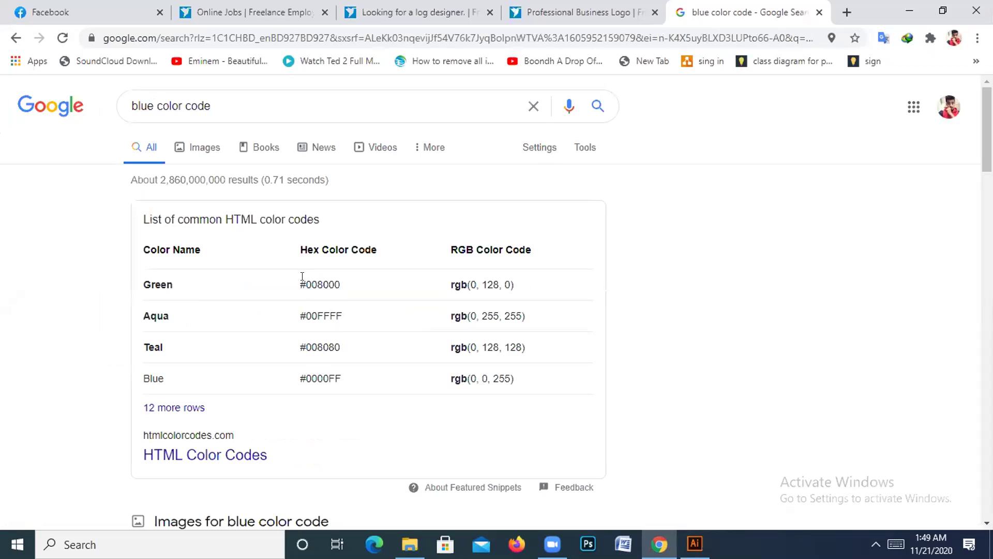
left_click_drag(305, 280, 339, 294)
key("ctrl+c")
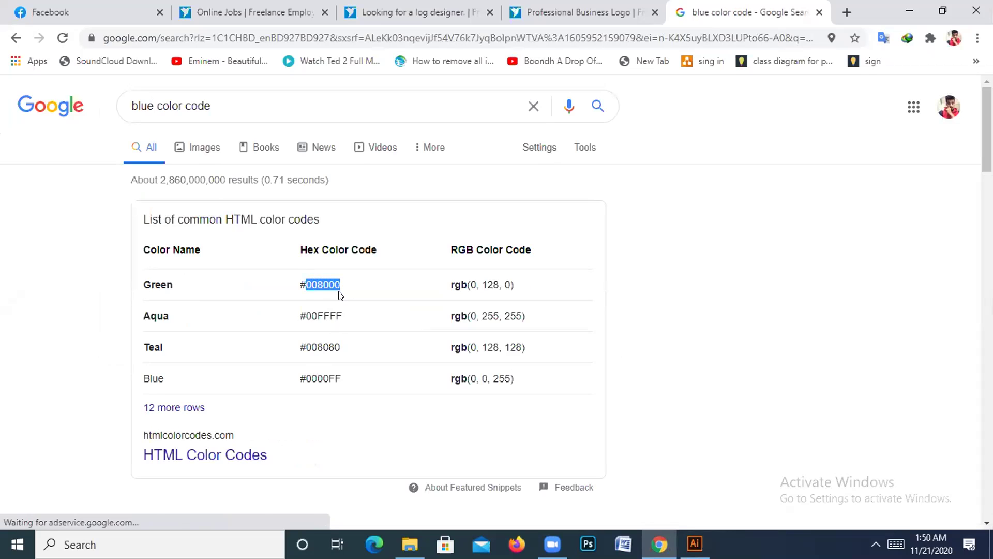
left_click(368, 13)
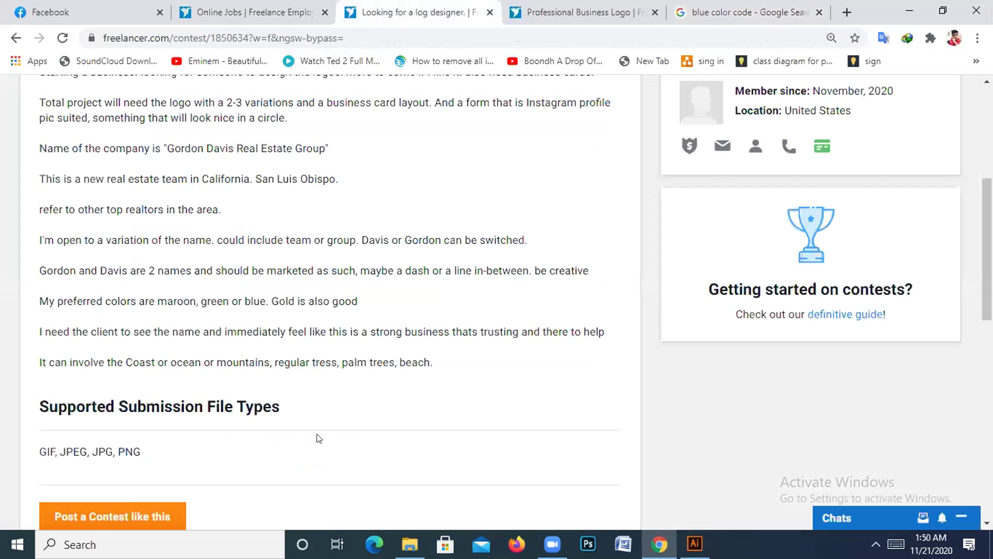
left_click(722, 14)
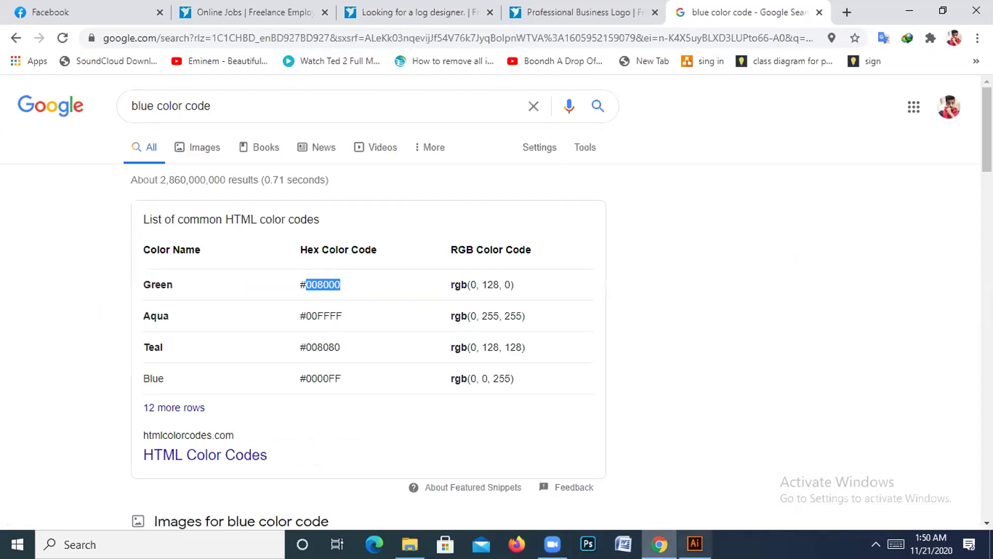
- Switch to Illustrator, set the flat upper ellipse's fill color to the copied green 008000, and deselect it
left_click(694, 544)
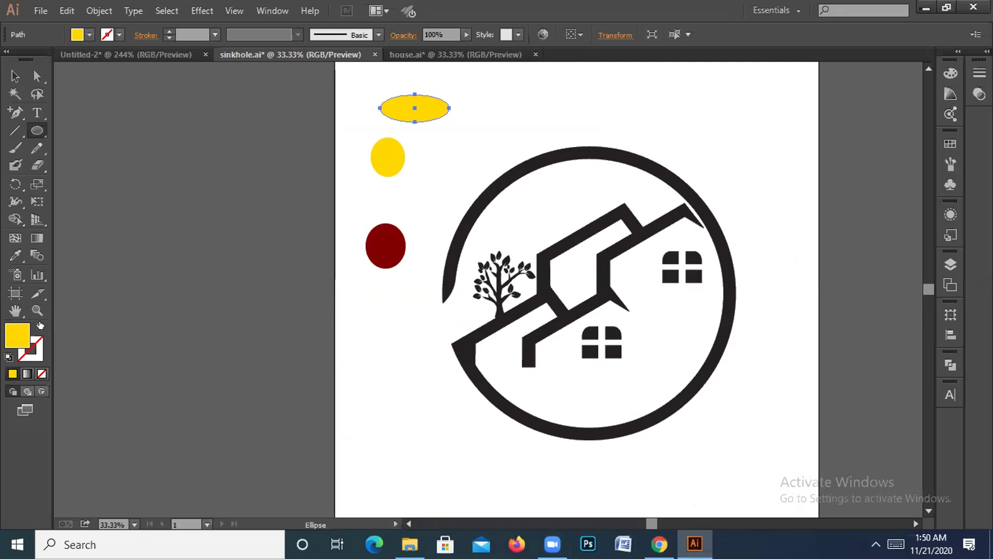
double_click(18, 338)
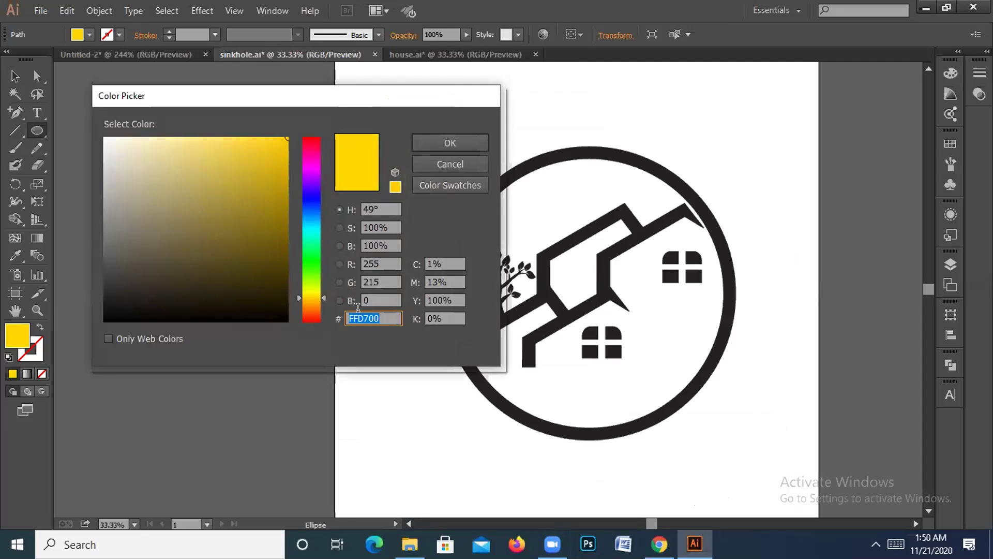
key("BackSpace")
key("ctrl+v")
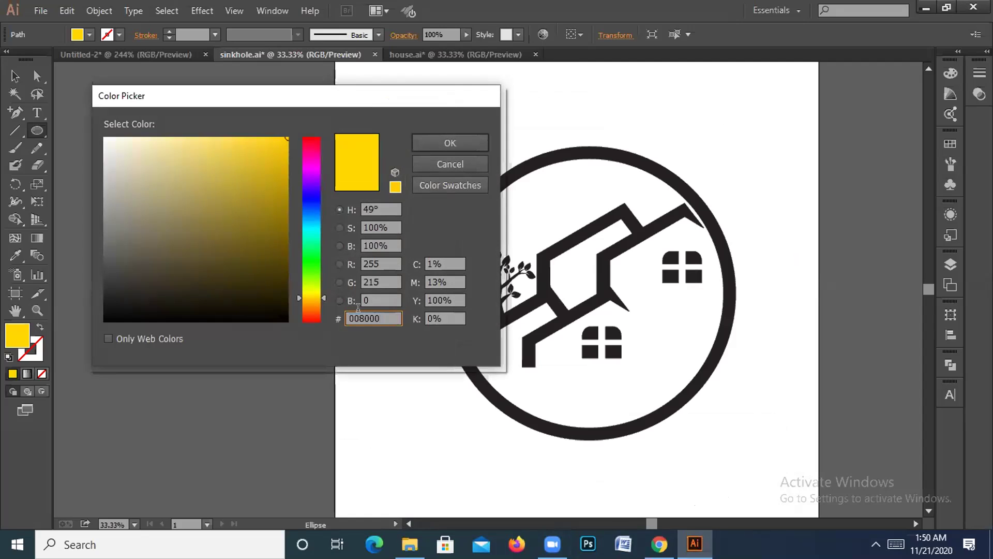
left_click(446, 144)
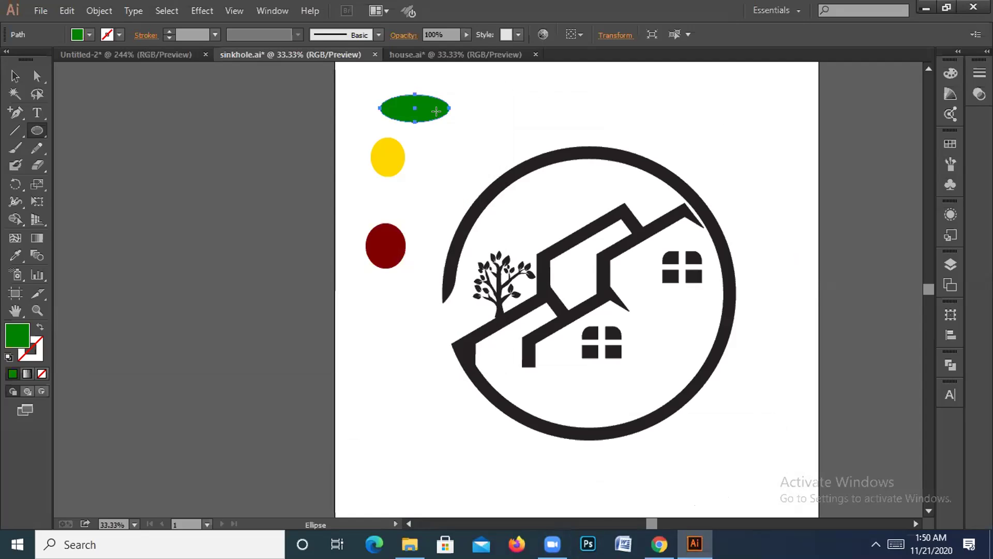
key("v")
left_click(224, 135)
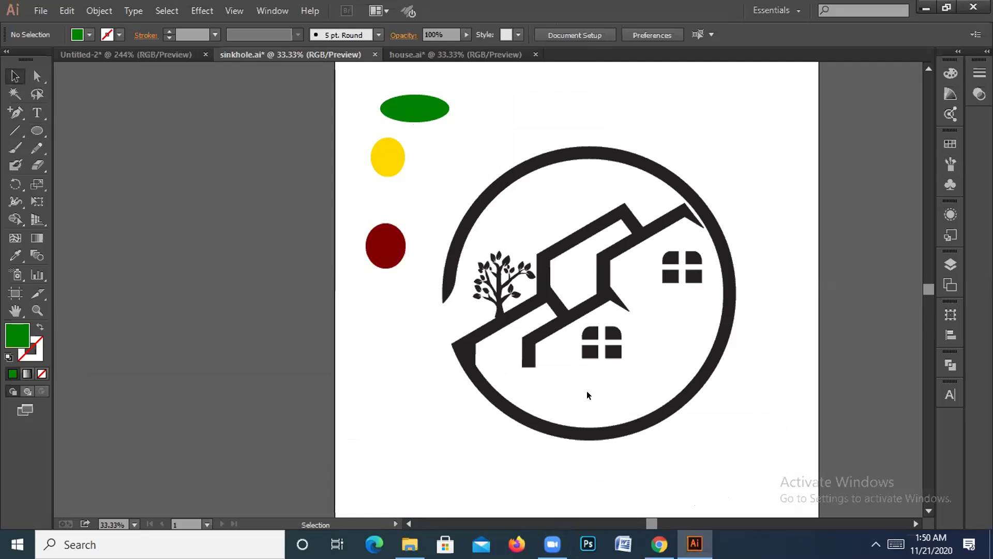
left_click(614, 353)
right_click(613, 354)
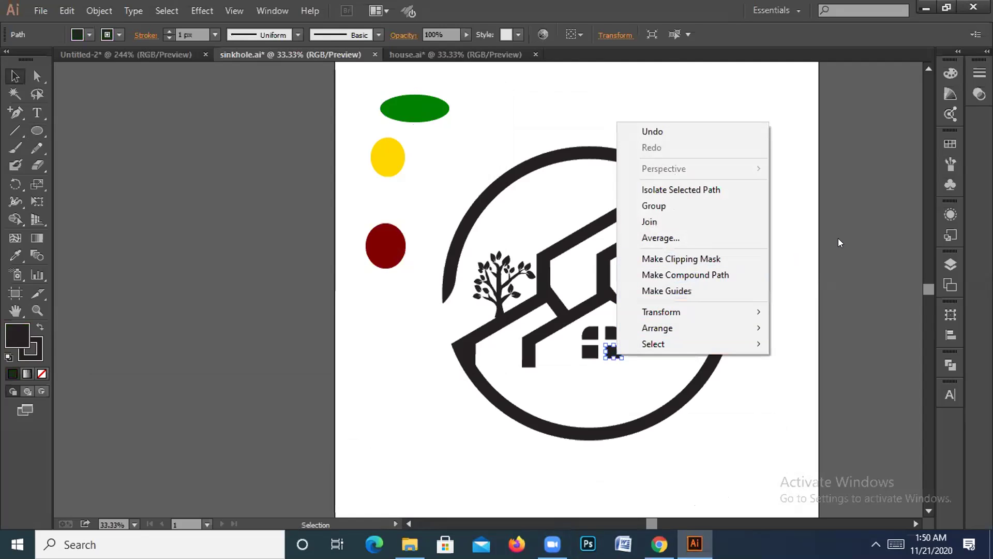
left_click(15, 78)
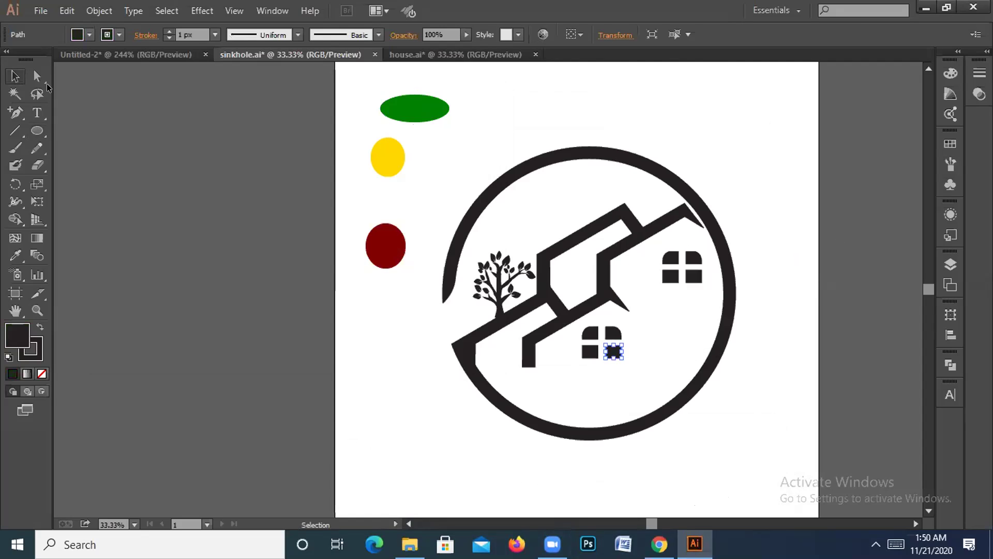
left_click(201, 217)
left_click(469, 208)
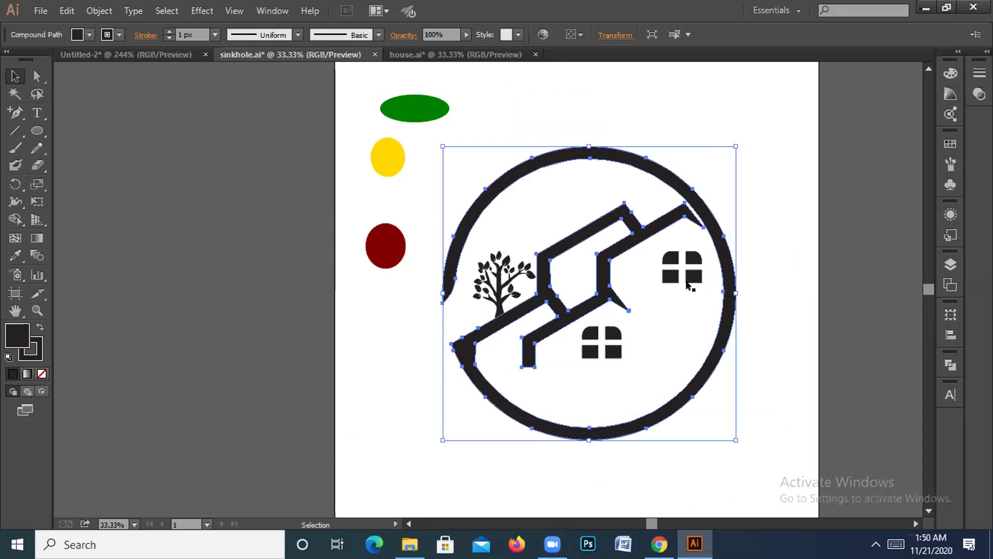
left_click(759, 249)
- Group the four panes of the upper window, and group the four panes of the lower window separately
left_click_drag(666, 252, 693, 295)
right_click(691, 278)
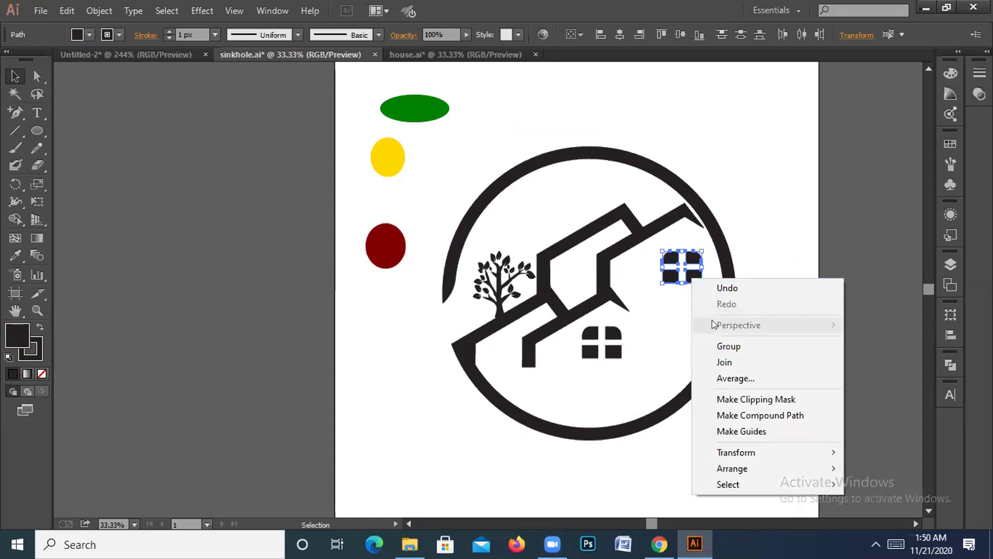
left_click(727, 346)
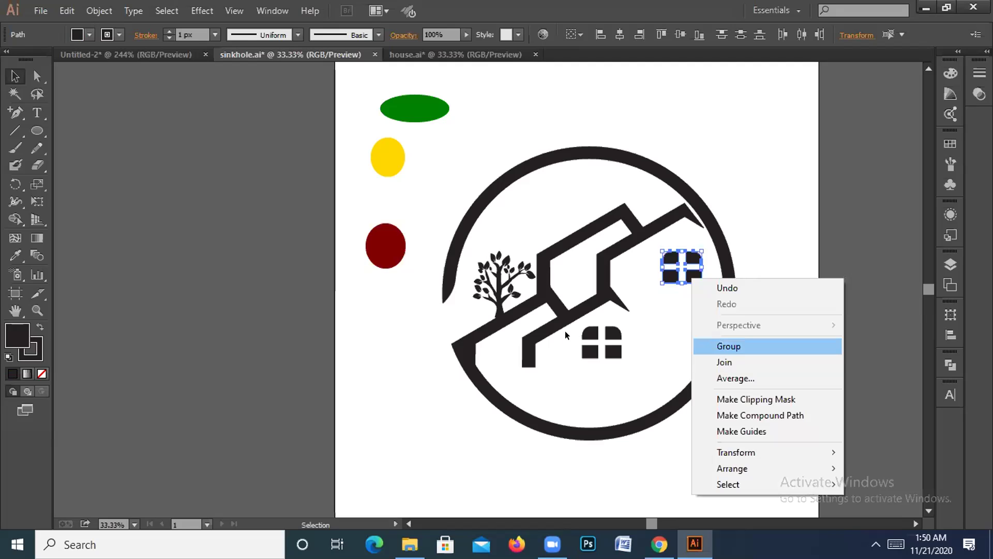
left_click(572, 335)
left_click_drag(572, 335, 656, 387)
right_click(610, 353)
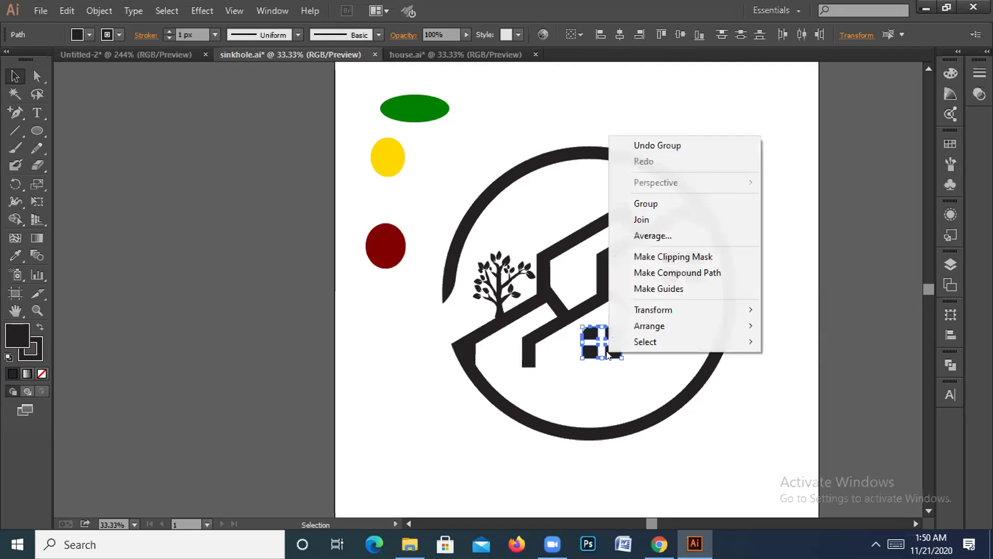
left_click(641, 205)
left_click(624, 254)
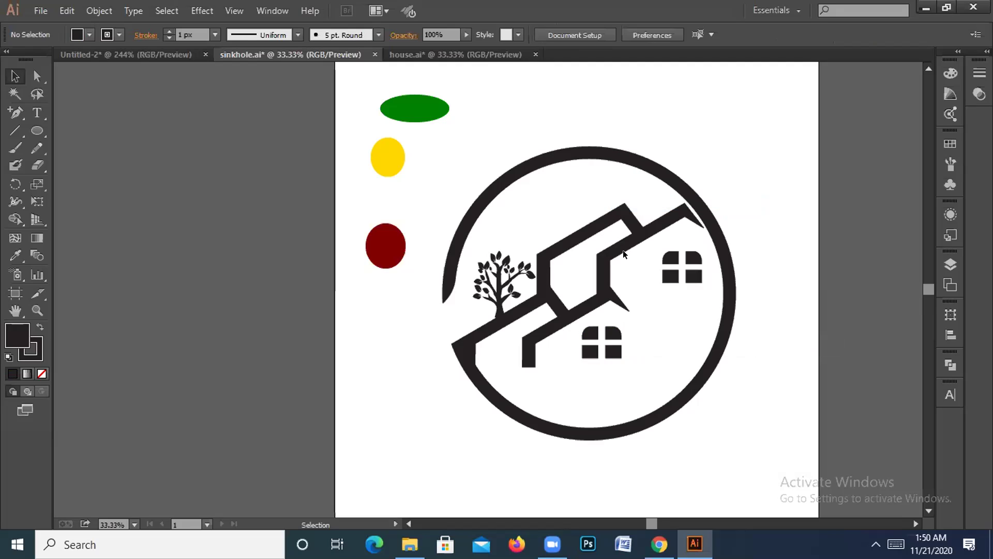
left_click(681, 265)
left_click(594, 353, "shift")
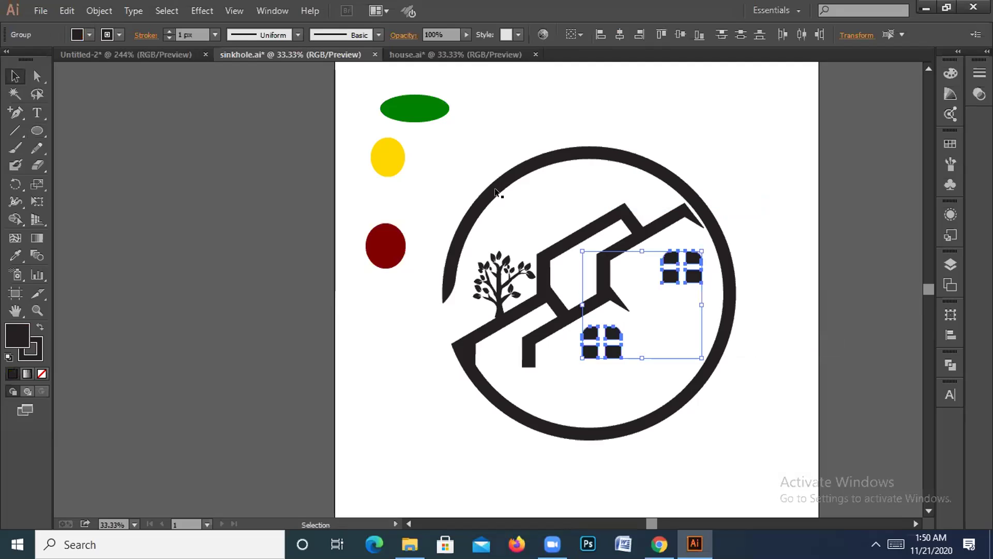
left_click(433, 120)
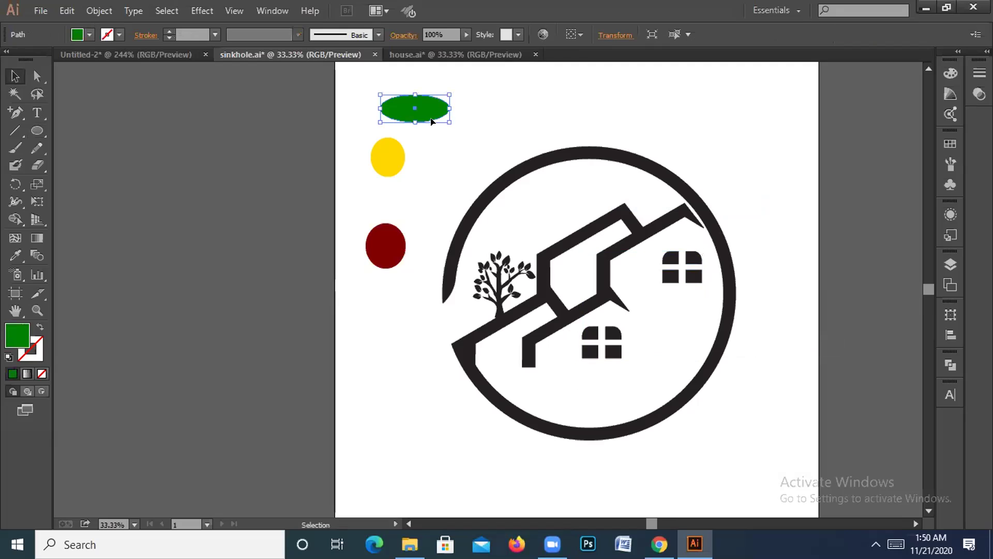
- Color both window groups green by sampling the green ellipse with the Eyedropper tool, and deselect them
left_click(678, 266)
left_click(595, 340, "shift")
left_click(16, 255)
left_click(398, 103)
key("v")
left_click(643, 91)
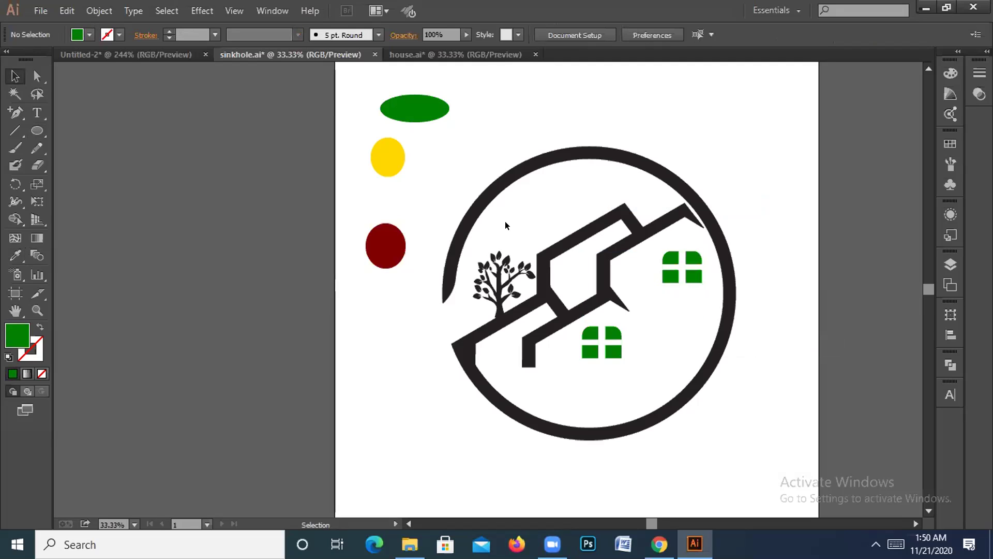
- Color the tree green by sampling the green ellipse with the Eyedropper tool, and deselect it
left_click(507, 285)
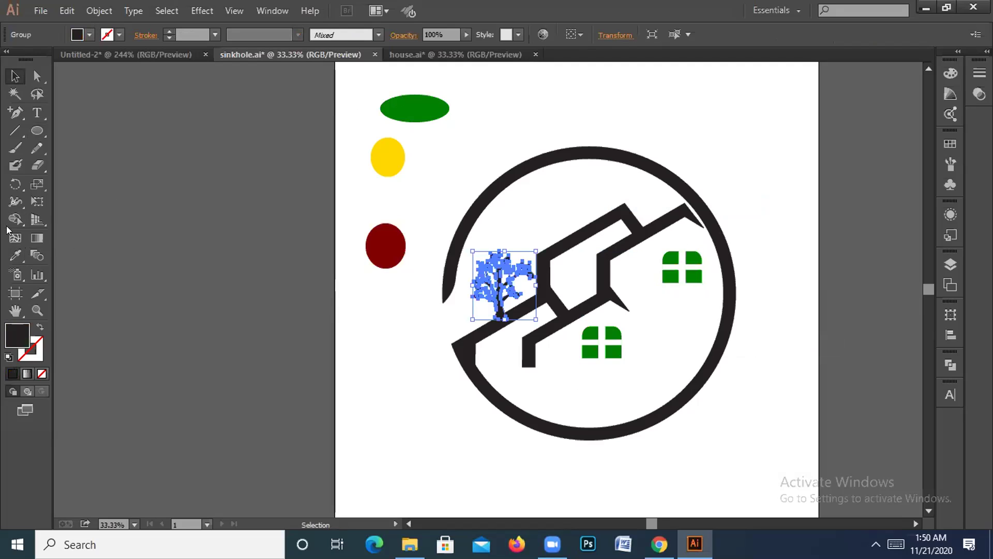
left_click(15, 254)
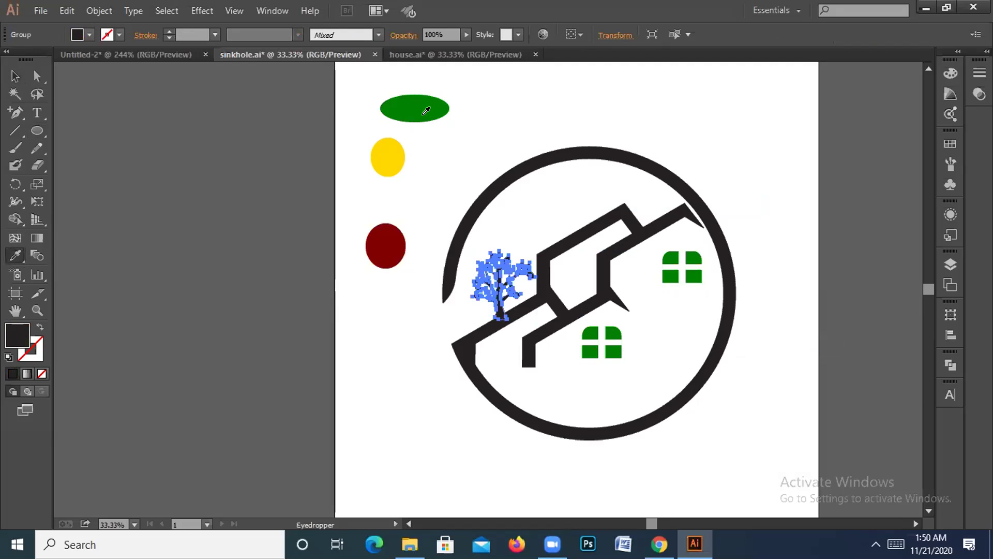
left_click(432, 105)
key("v")
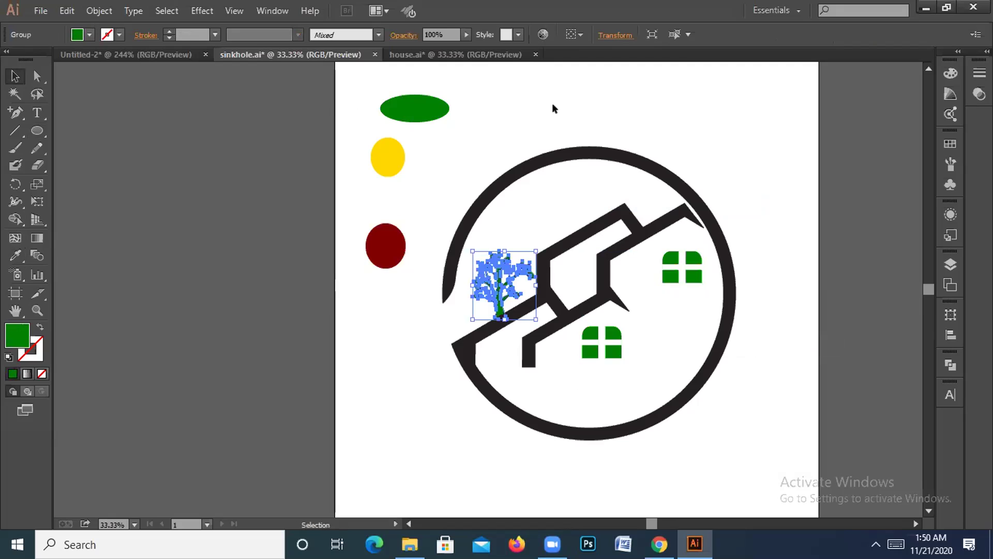
left_click(553, 109)
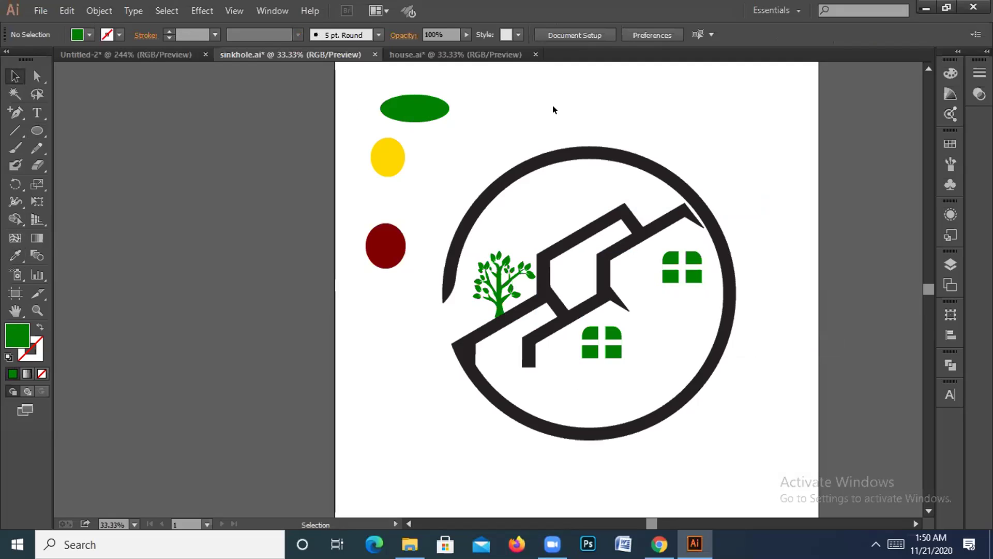
- Switch to Chrome and examine the submitted logo entries of the "Looking for a log designer" contest for their color combinations
left_click(659, 544)
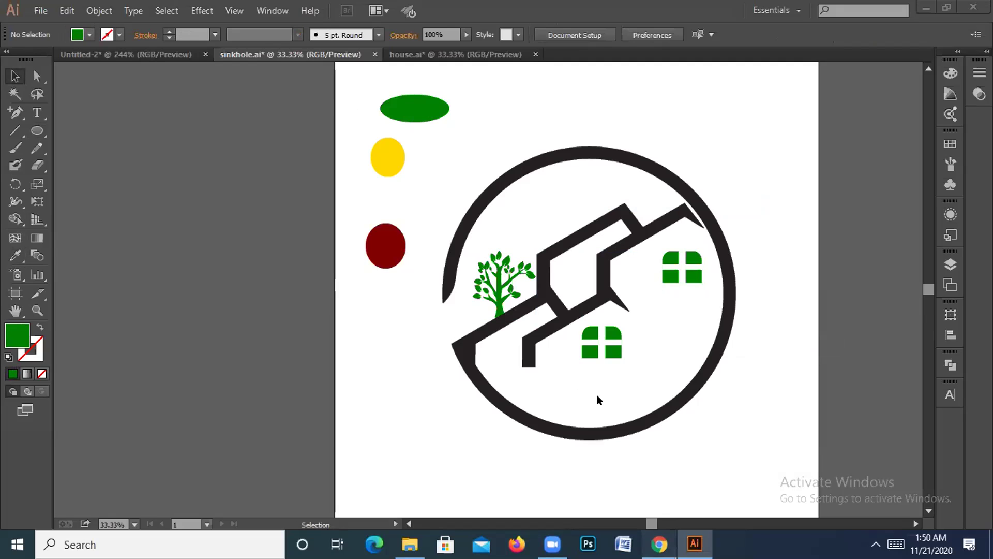
left_click(355, 19)
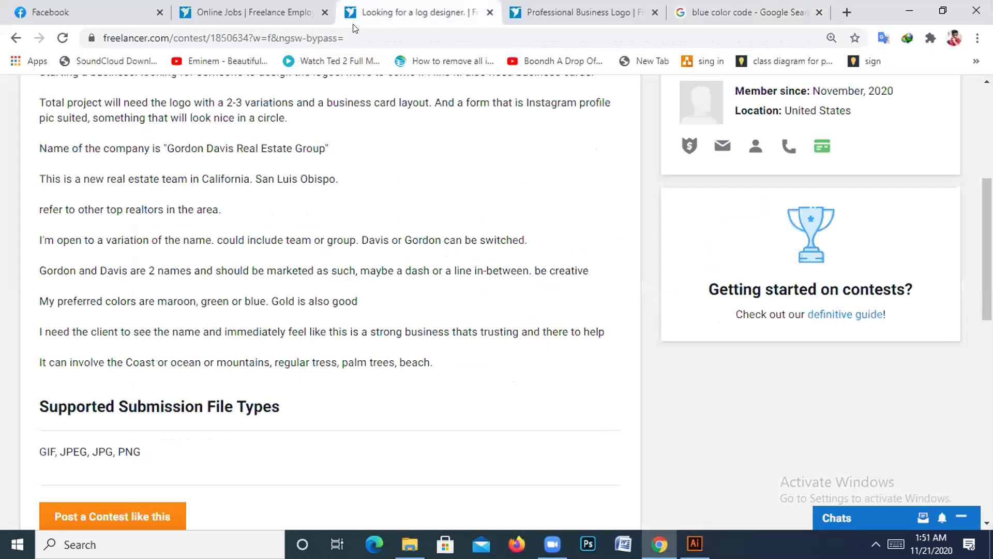
scroll(227, 206, "up", 5)
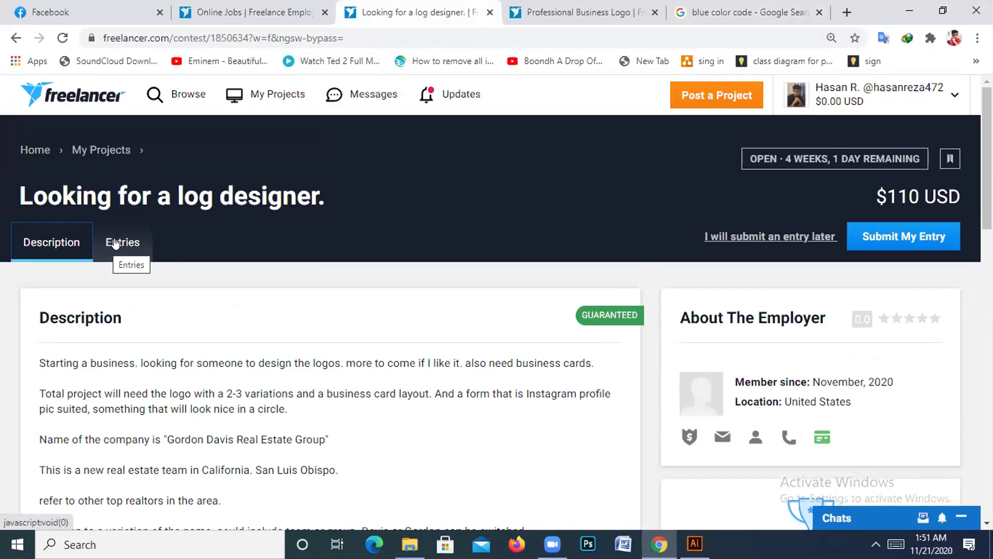
left_click(115, 242)
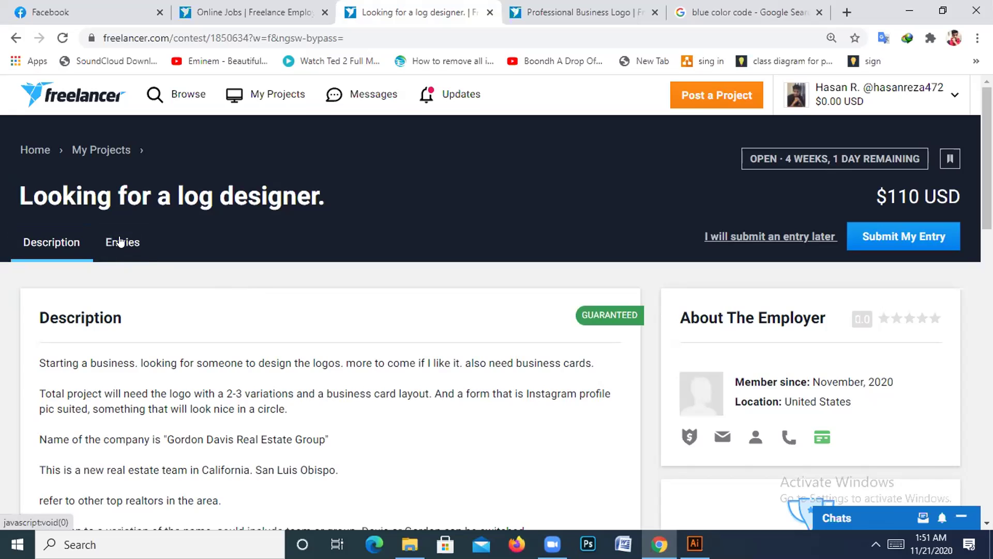
scroll(298, 296, "down", 3)
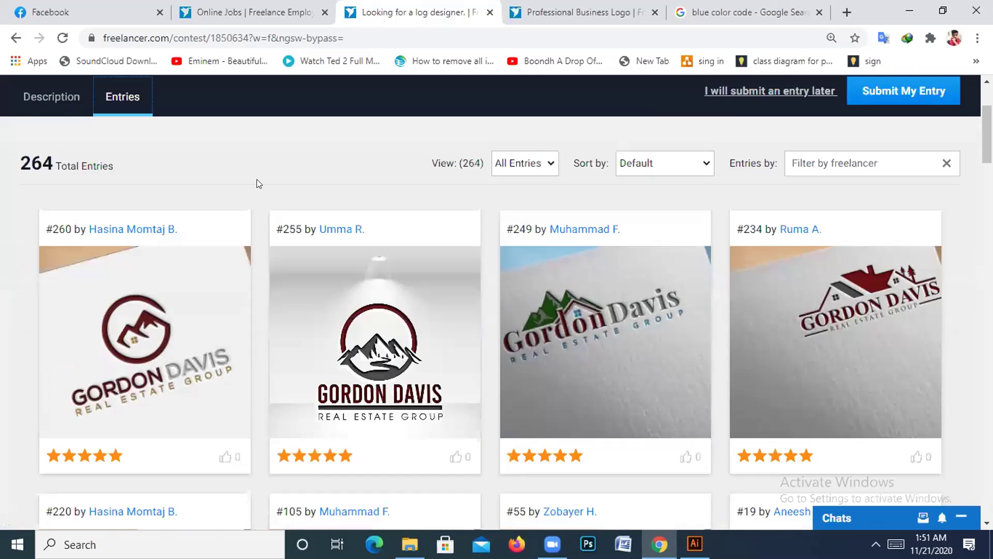
scroll(258, 182, "down", 3)
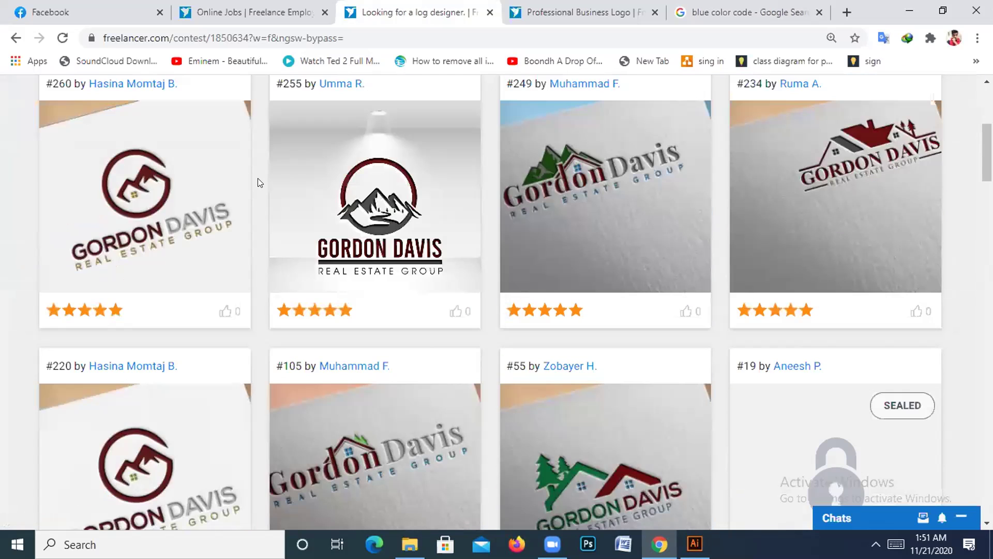
scroll(511, 309, "down", 3)
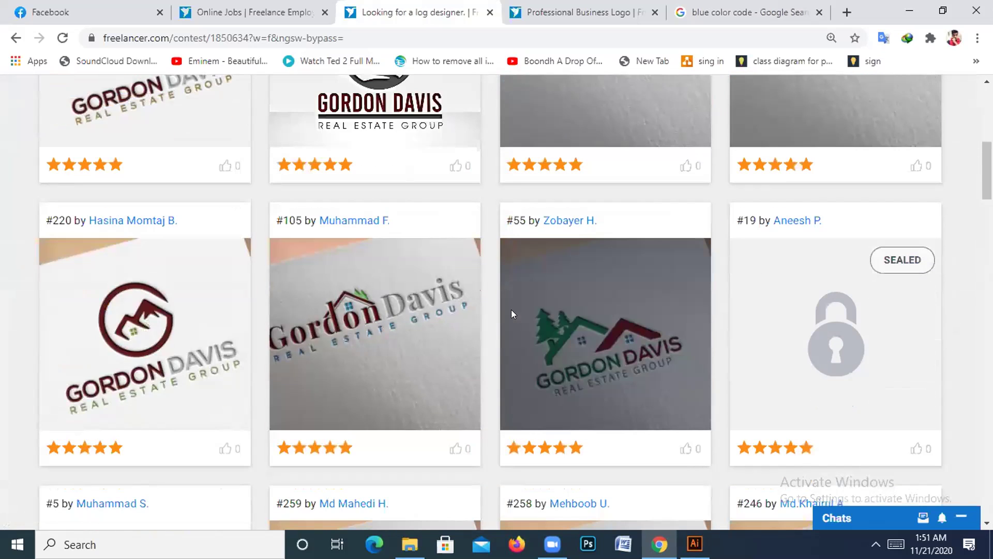
scroll(512, 309, "down", 3)
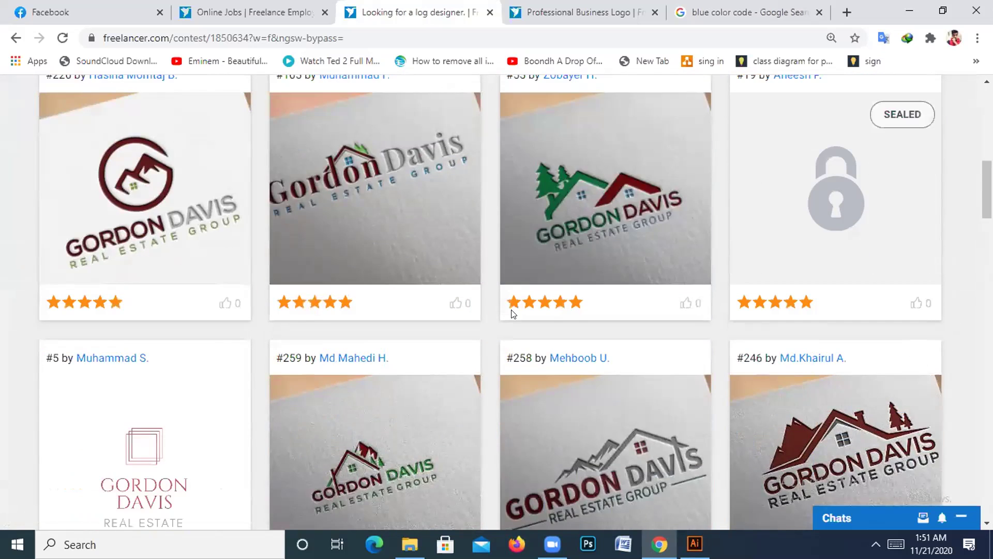
scroll(509, 310, "down", 3)
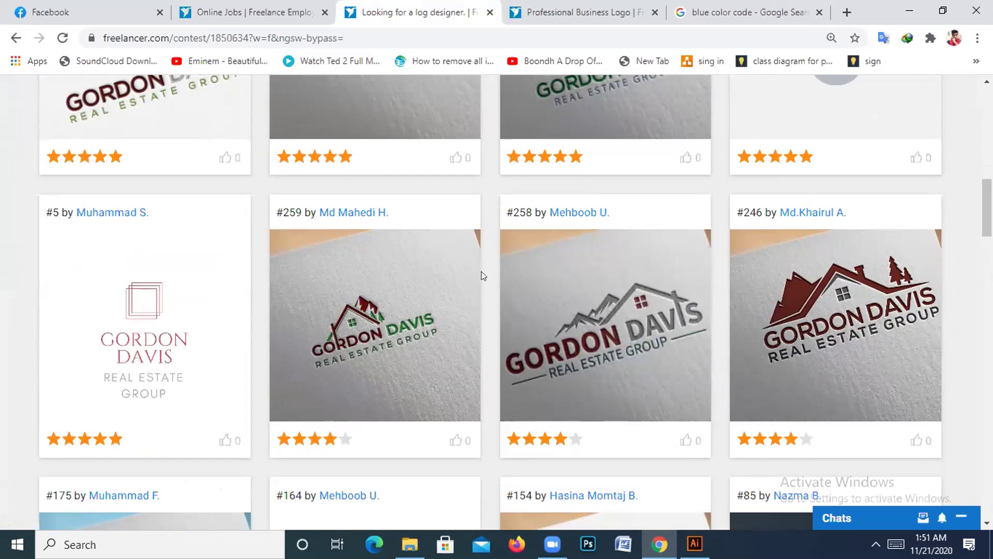
scroll(482, 274, "down", 3)
scroll(481, 274, "down", 3)
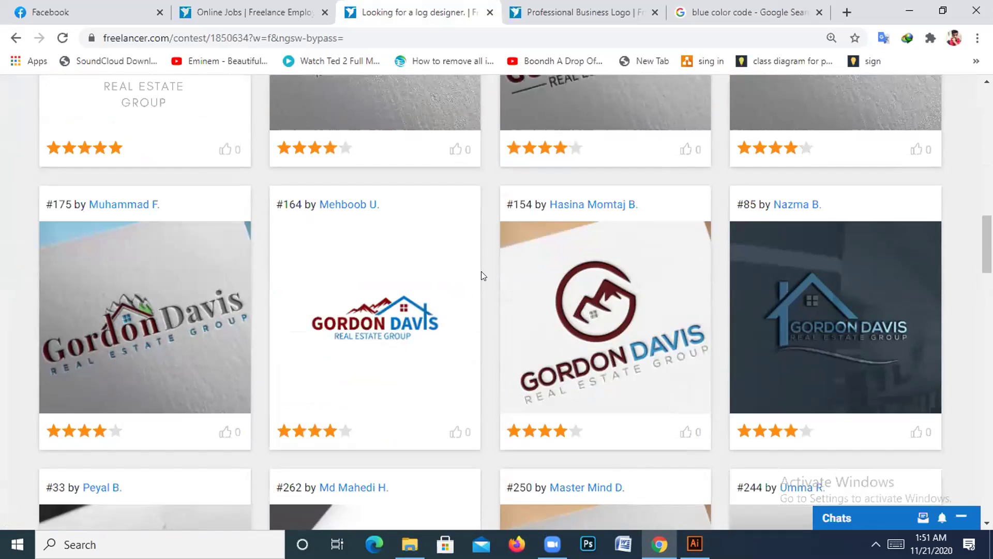
scroll(481, 275, "down", 3)
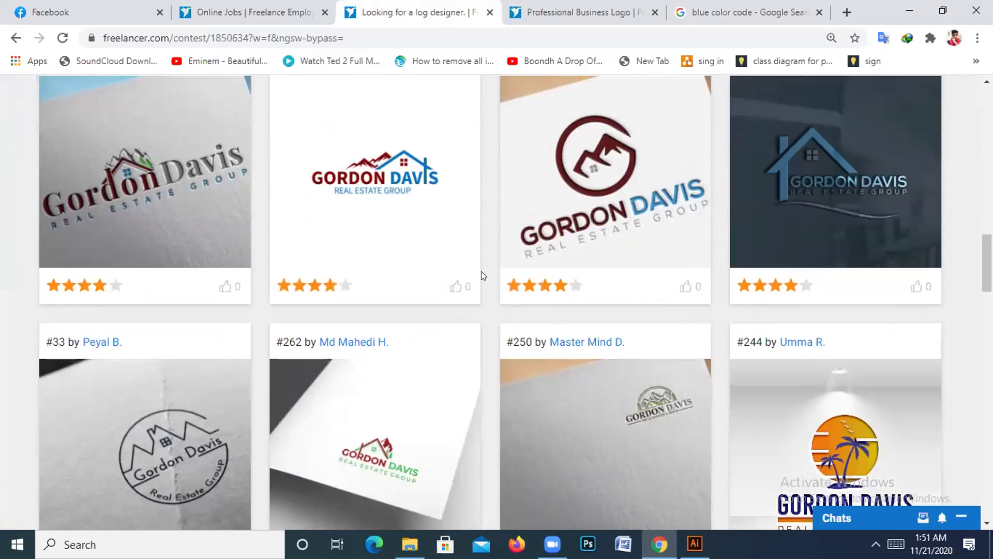
scroll(481, 272, "down", 3)
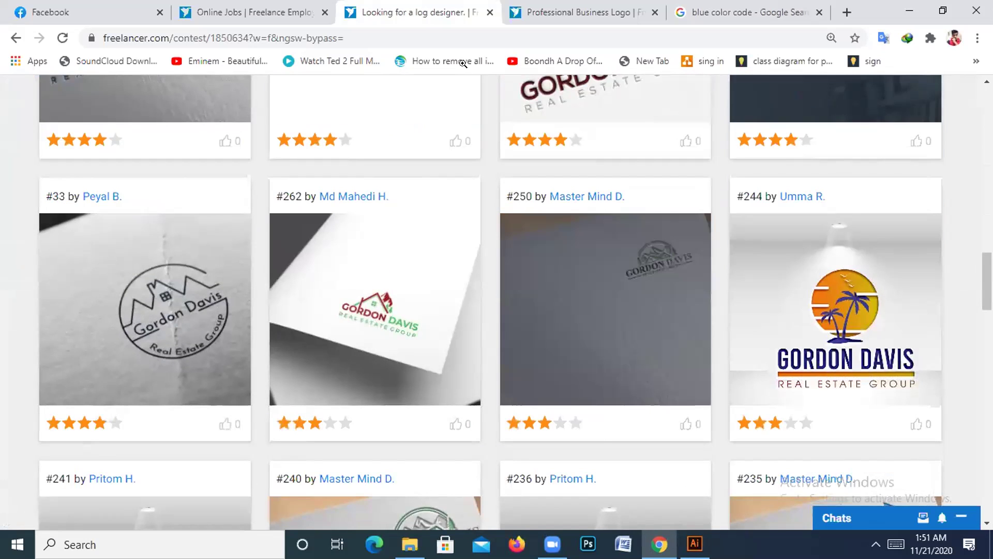
scroll(482, 303, "down", 6)
scroll(483, 304, "up", 11)
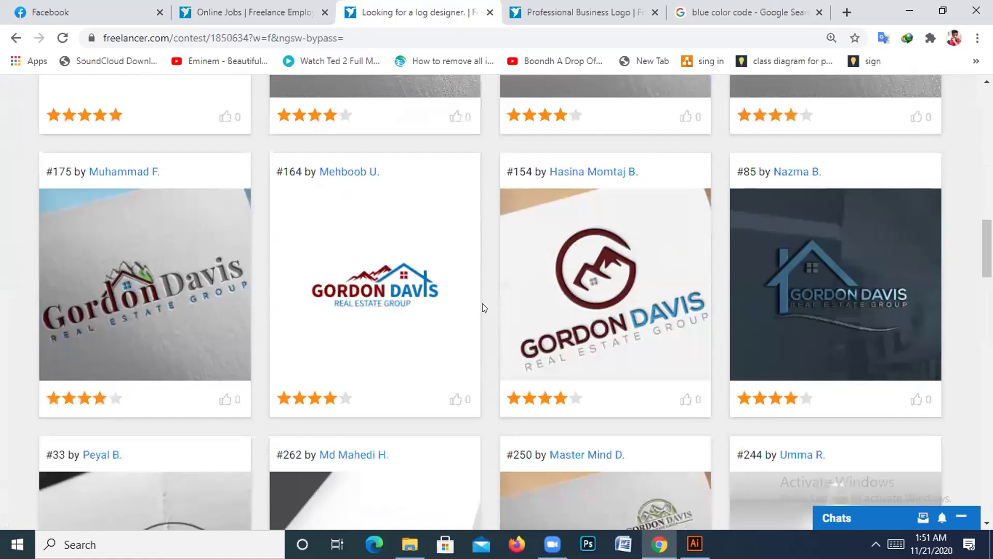
scroll(482, 303, "up", 5)
mouse_move(694, 544)
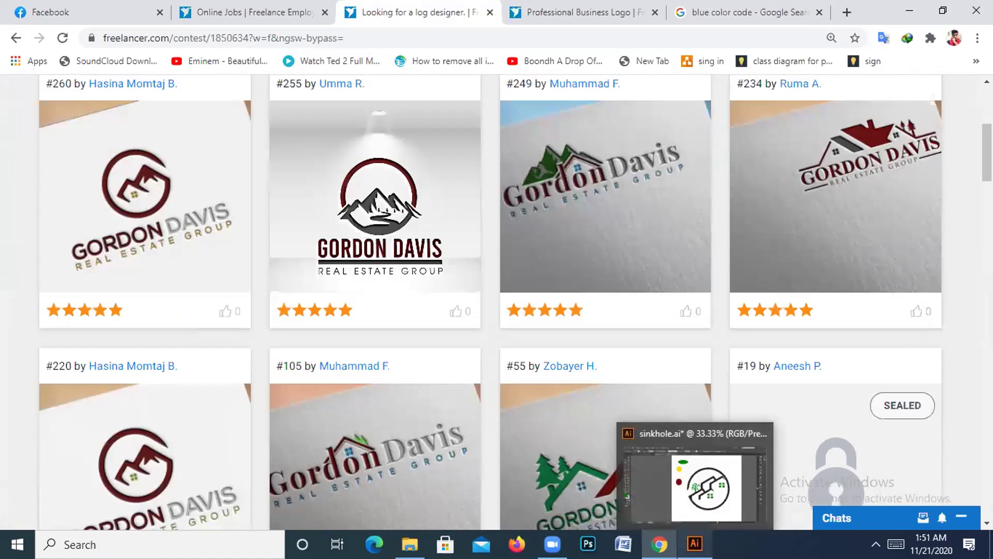
- Search Google again for "blue color code" to look up the blue hex value
left_click(810, 7)
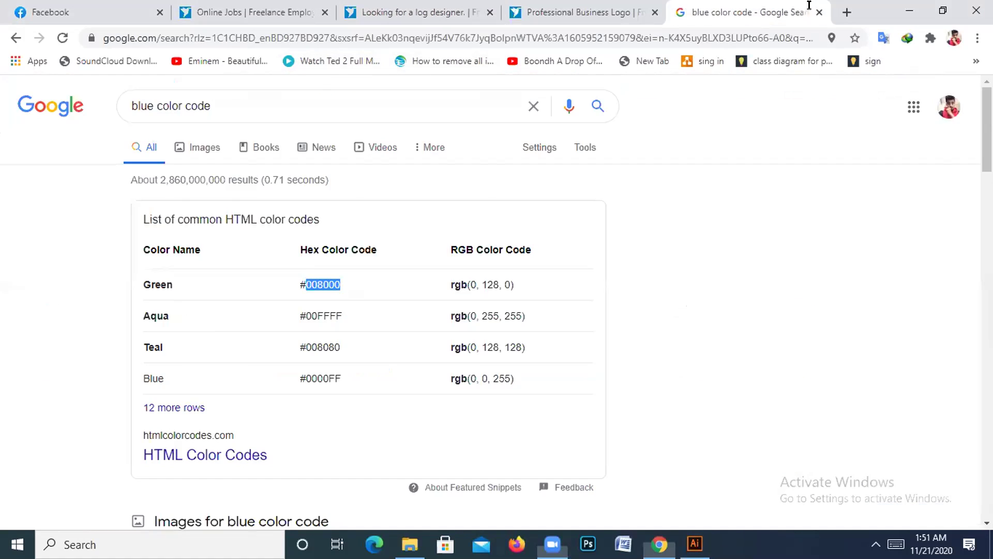
left_click(147, 109)
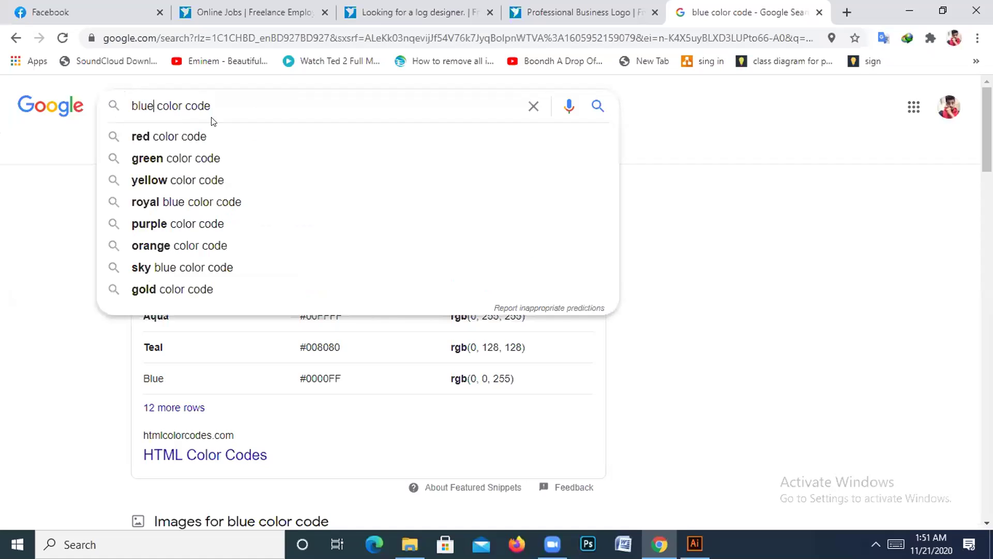
key("BackSpace")
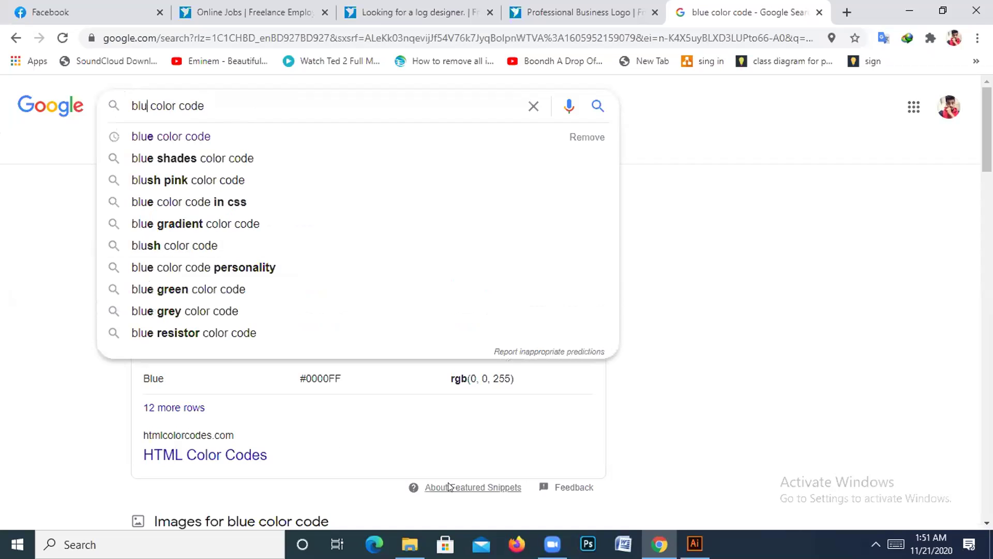
left_click(180, 136)
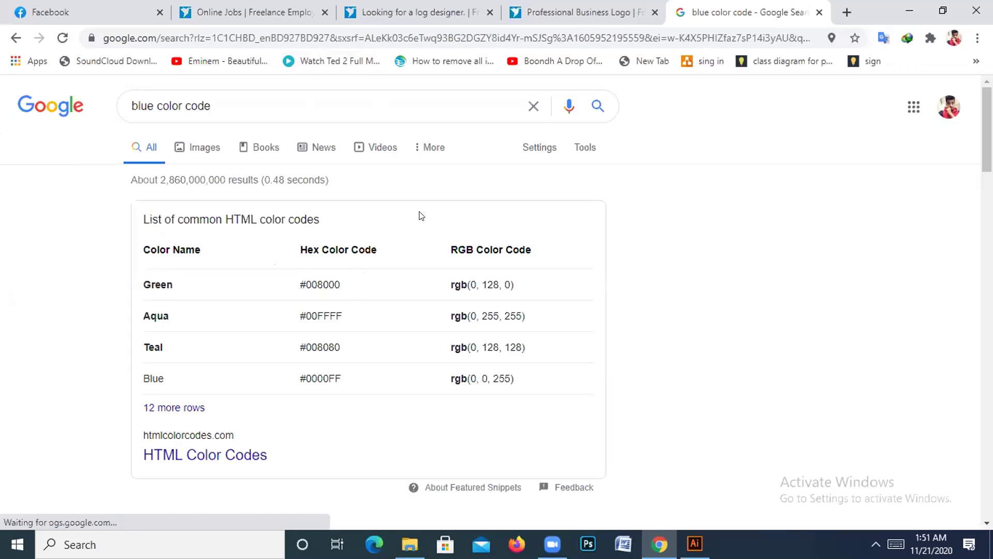
- Switch to Illustrator, draw a small upright ellipse below the maroon sample, fill it with a dark blue swatch, and deselect it
left_click(695, 543)
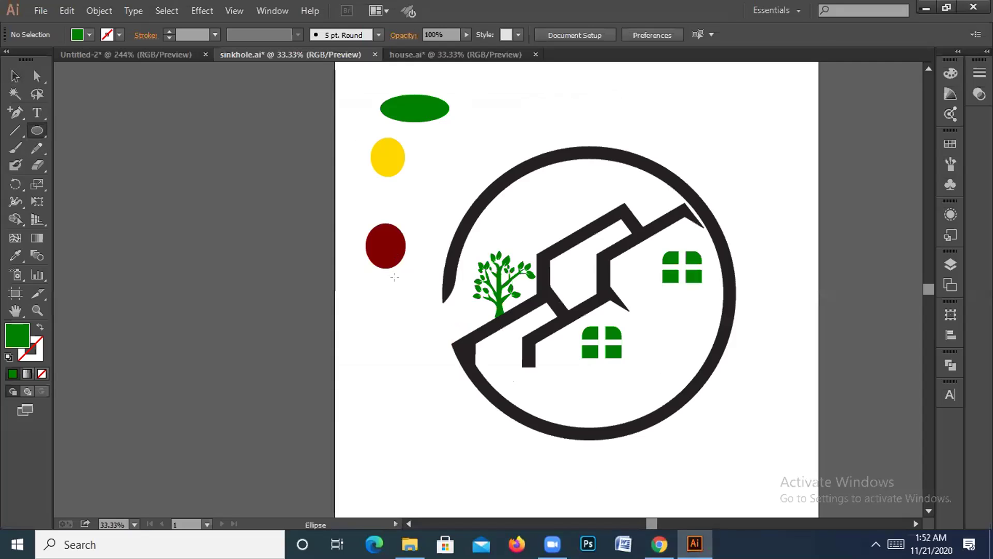
left_click_drag(341, 338, 376, 389)
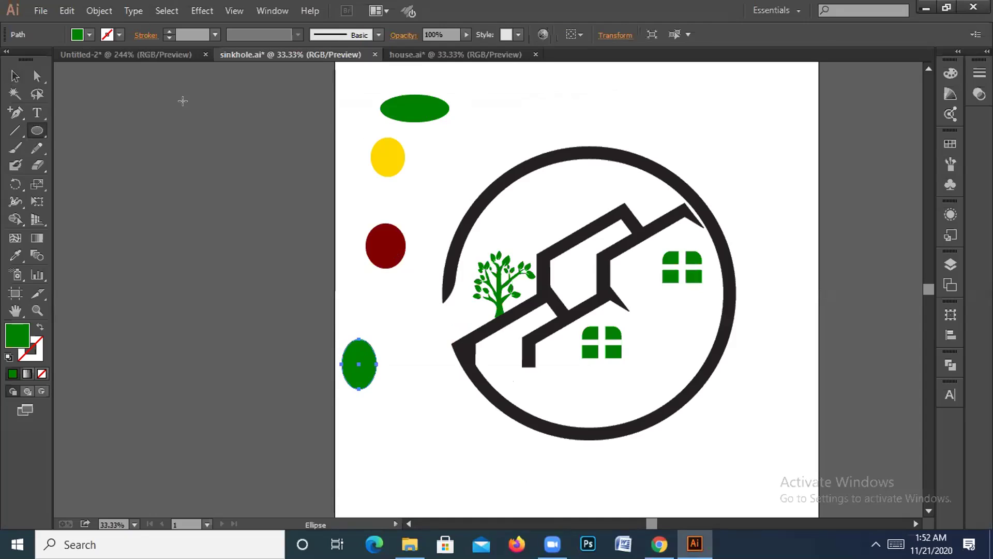
left_click(89, 35)
left_click(91, 59)
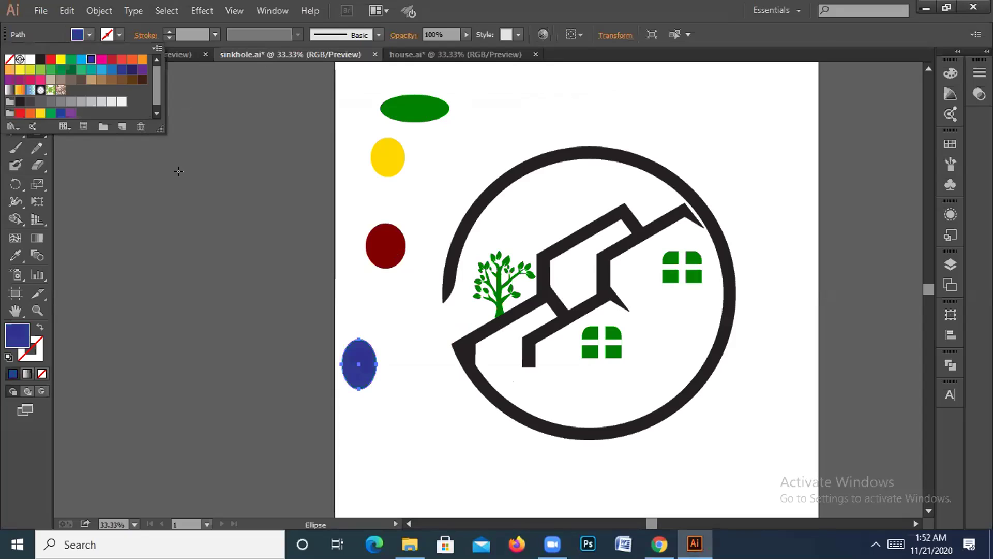
key("Escape")
key("v")
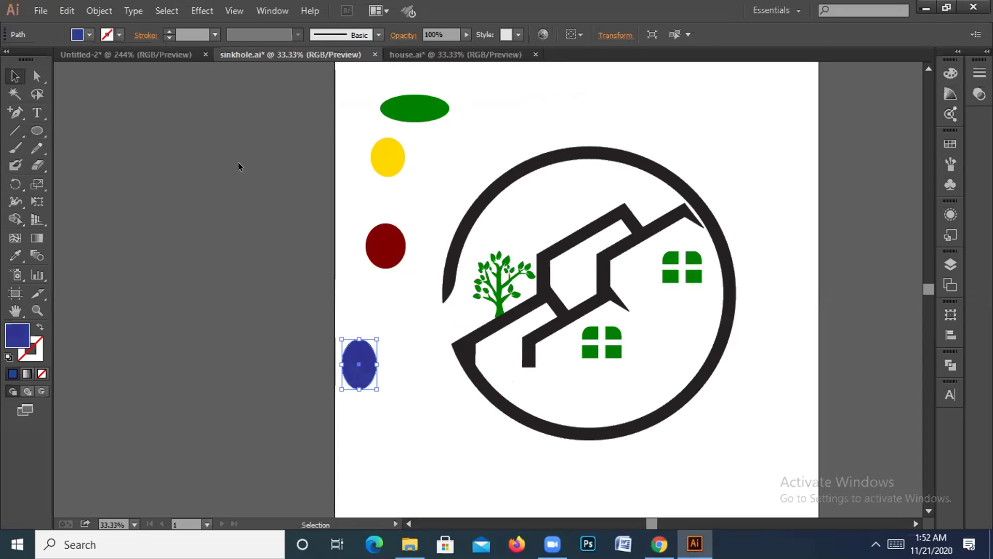
left_click(355, 112)
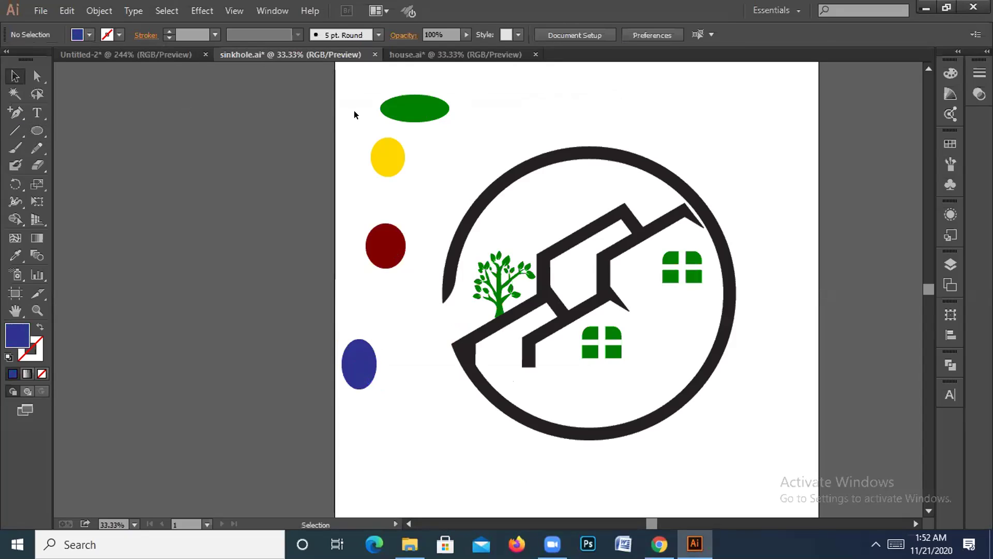
- Color the black circle and roof outline maroon by sampling the maroon ellipse with the Eyedropper tool, and deselect it
left_click(599, 226)
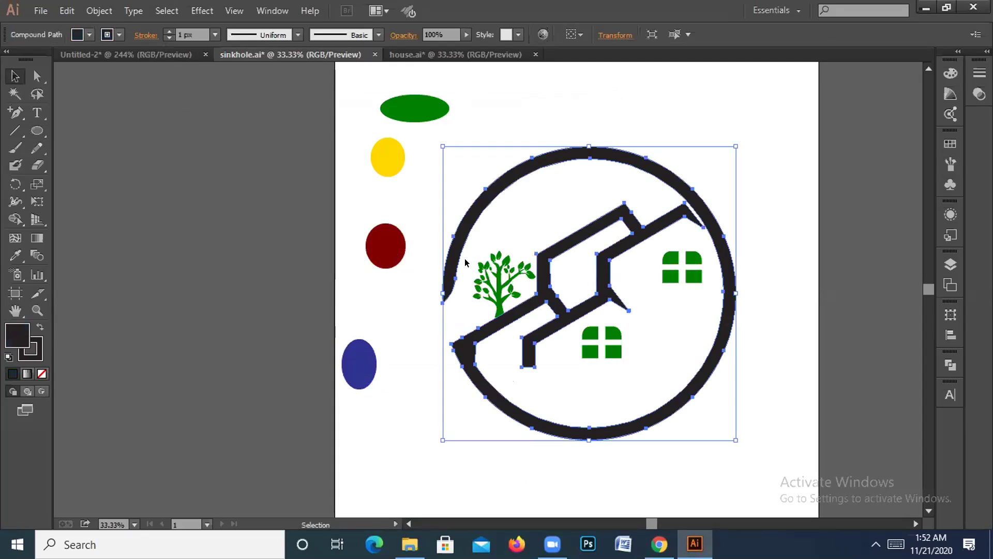
left_click(15, 255)
left_click(376, 226)
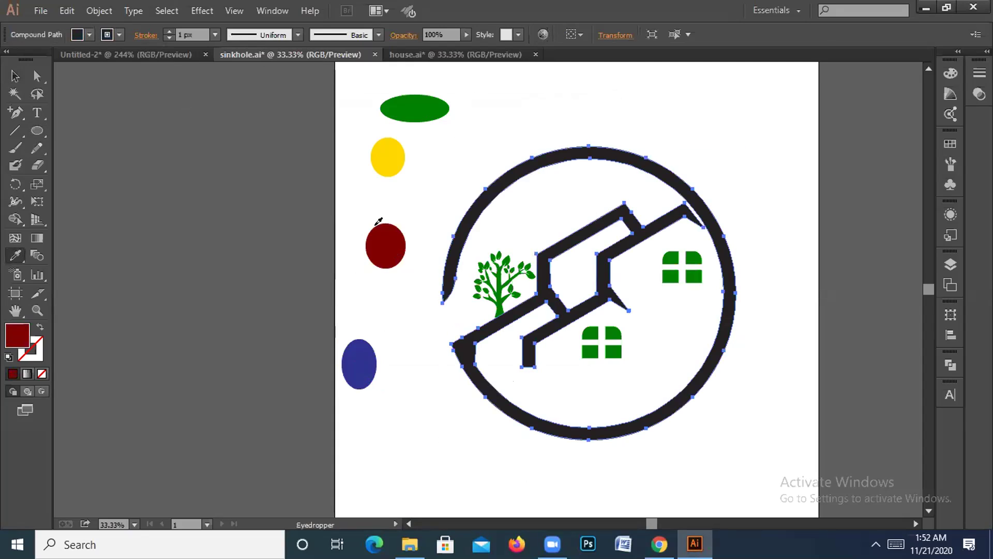
key("v")
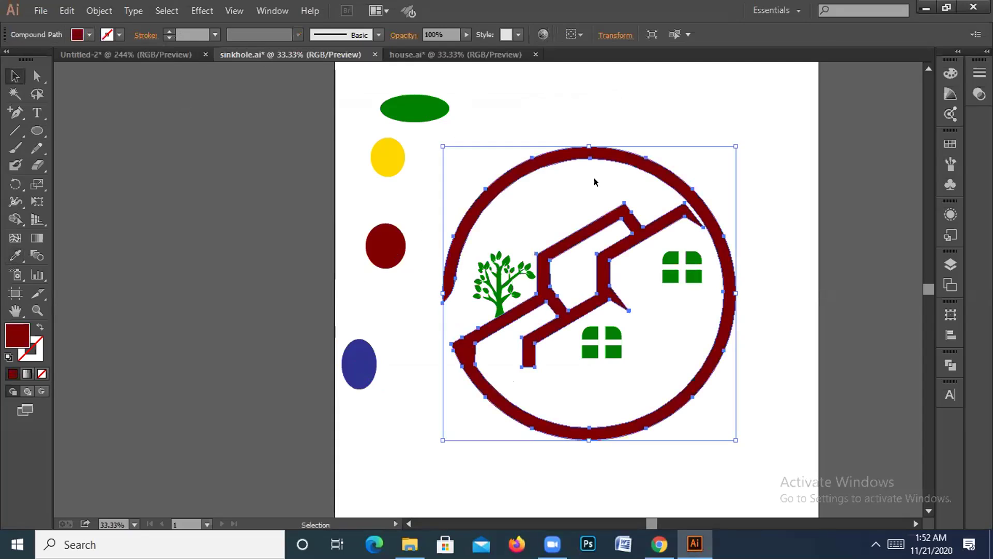
left_click(609, 114)
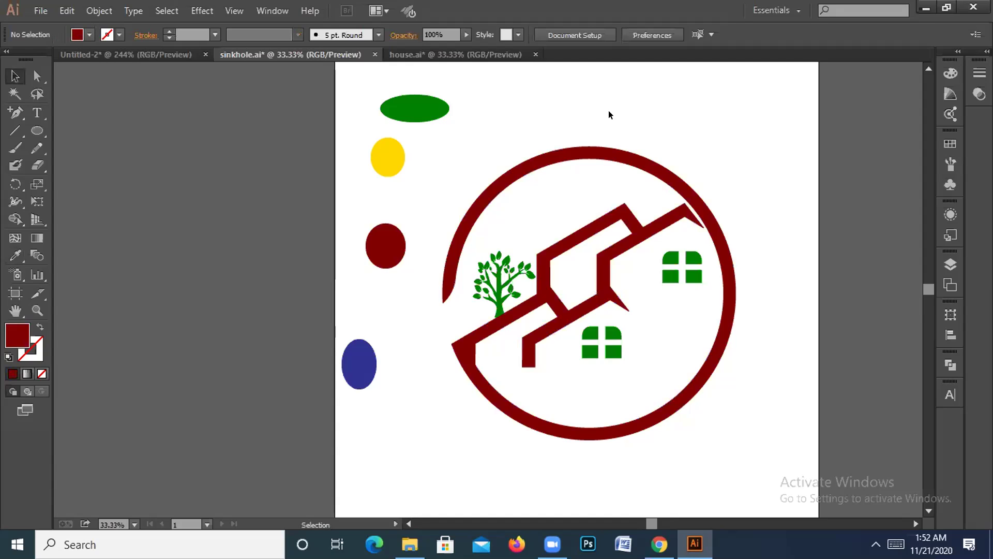
key("ctrl+minus")
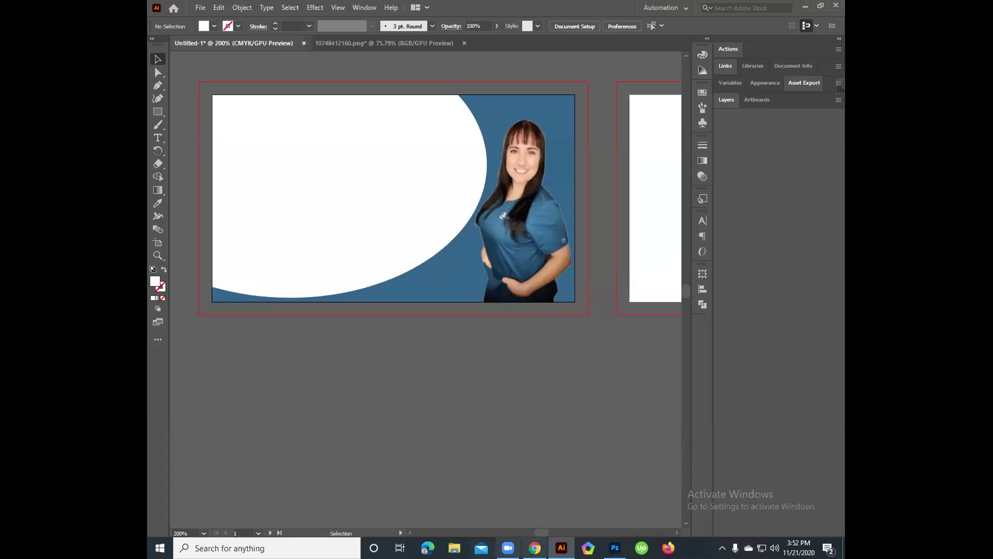
- Switch to Photoshop, where the cut-out portrait 10748412160.jpg is open
mouse_move(535, 548)
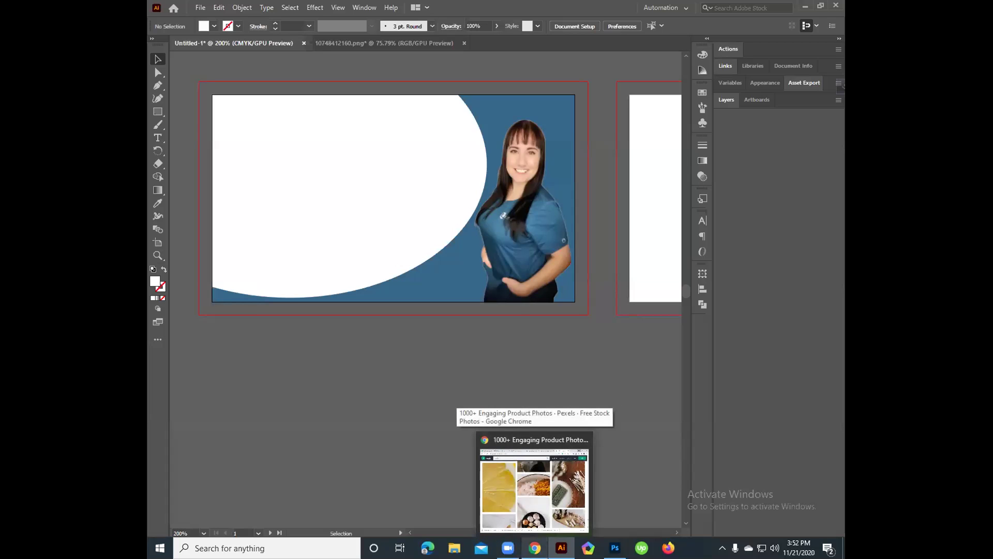
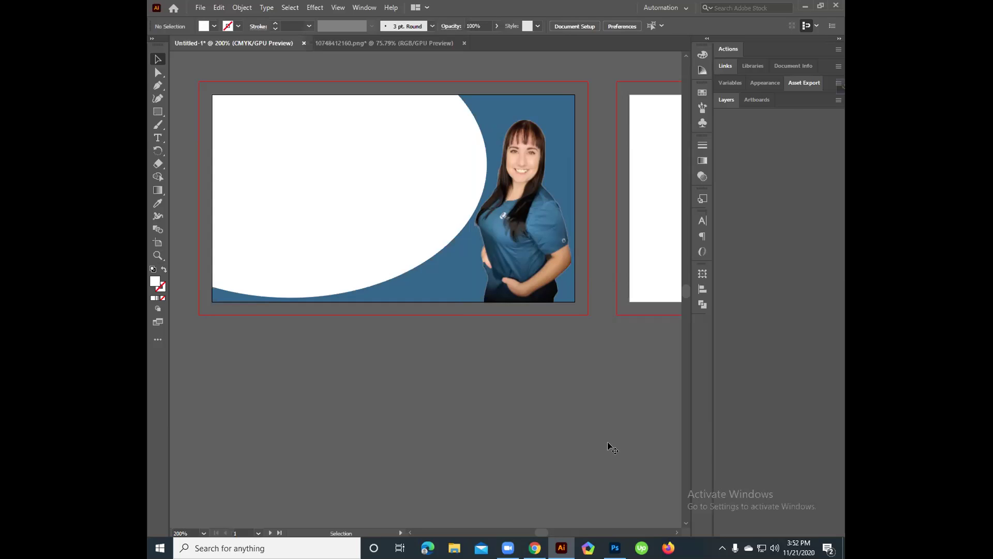
key("alt+Tab")
left_click_drag(555, 360, 492, 312)
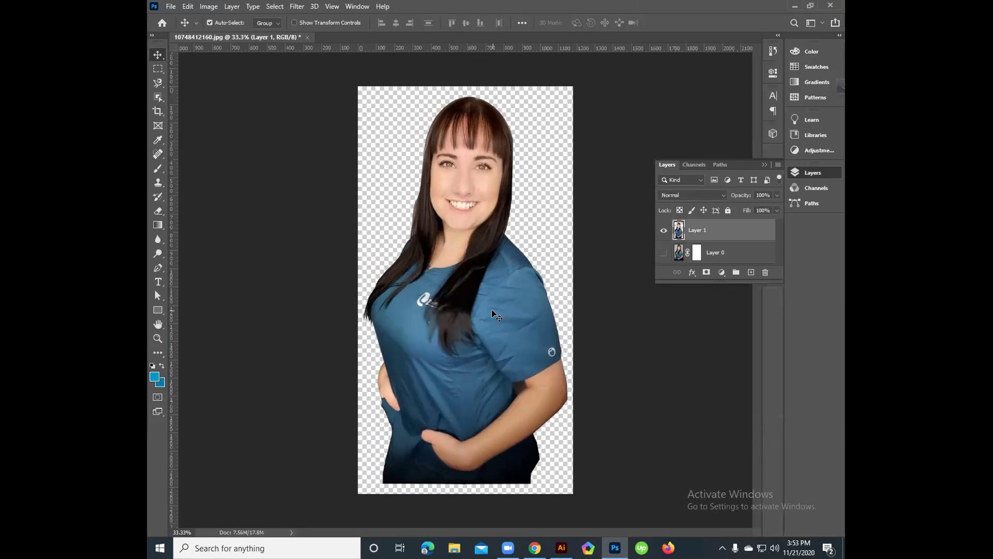
- Select Layer 0's mask and sample a foreground color from the portrait
left_click(697, 252)
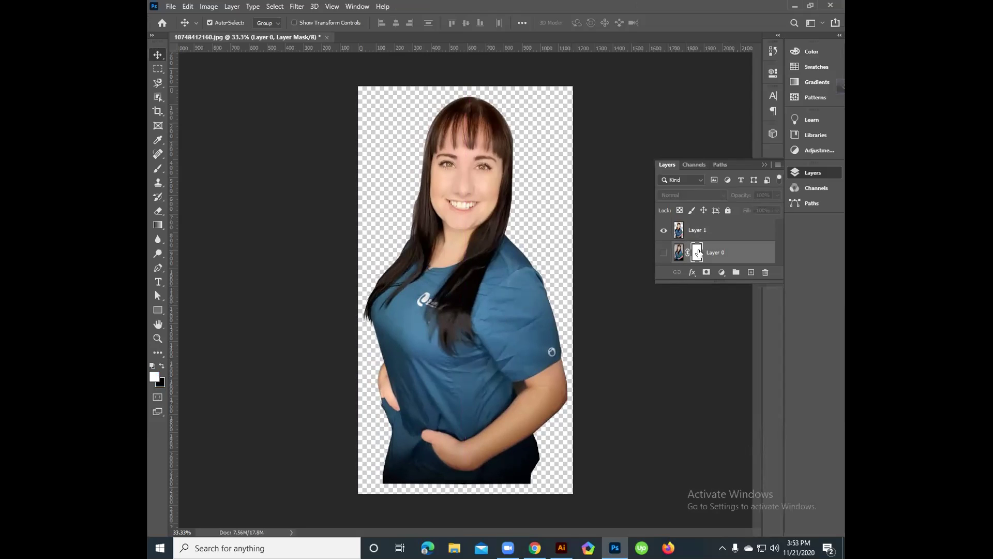
left_click(154, 377)
left_click(371, 307)
left_click(479, 300)
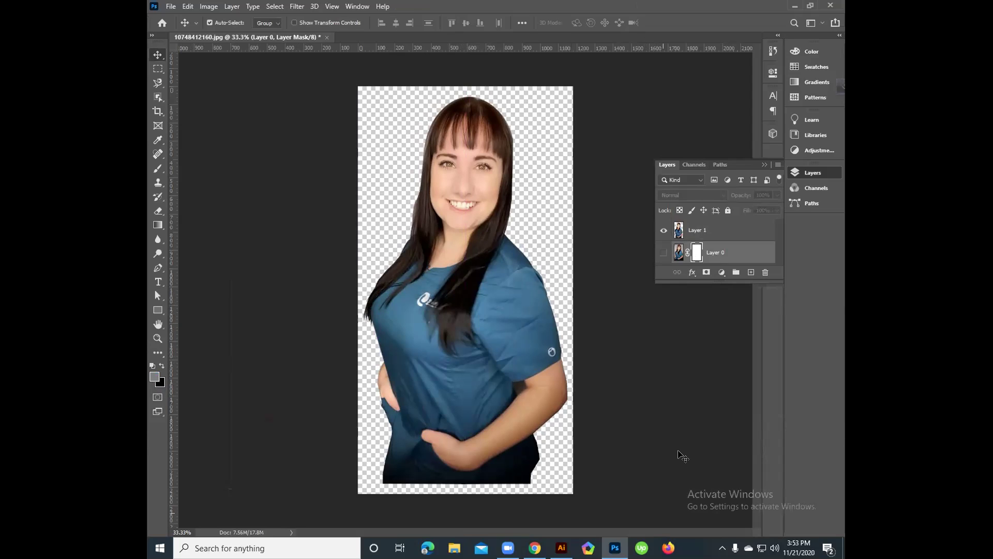
- Delete the hidden Layer 0 with its mask, and add an empty layer placed below the portrait's Layer 1
left_click_drag(674, 229, 711, 251)
key("Delete")
left_click(751, 272)
left_click(706, 272, "alt")
key("Delete")
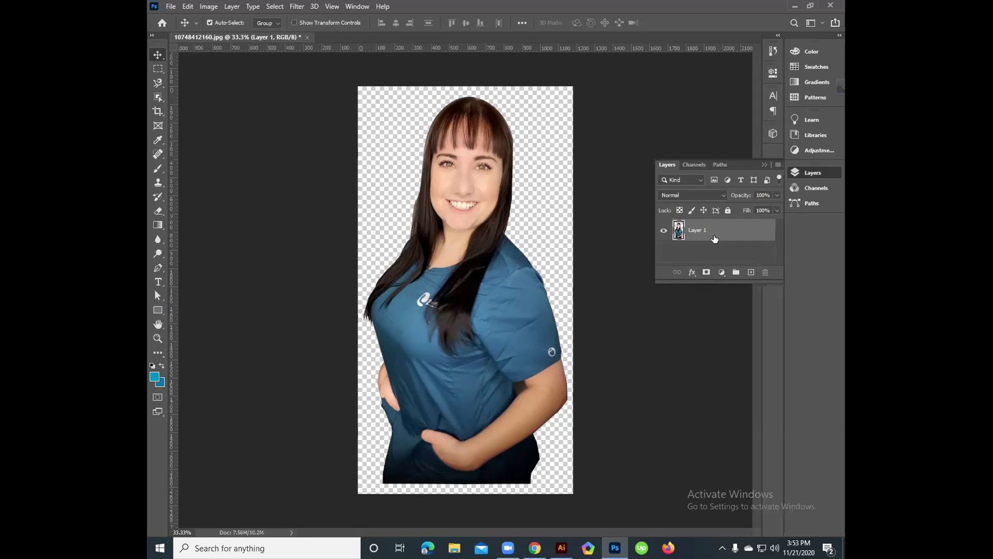
left_click(751, 273)
left_click_drag(718, 252, 714, 224)
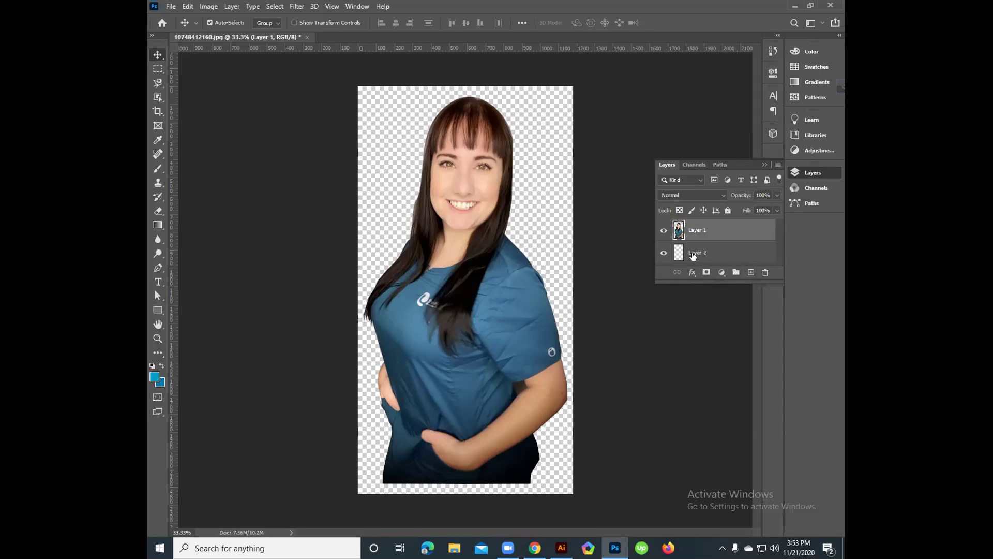
- Fill Layer 2, behind the portrait, with solid blue, and set the foreground color to a bright pink
left_click(694, 257)
key("alt+BackSpace")
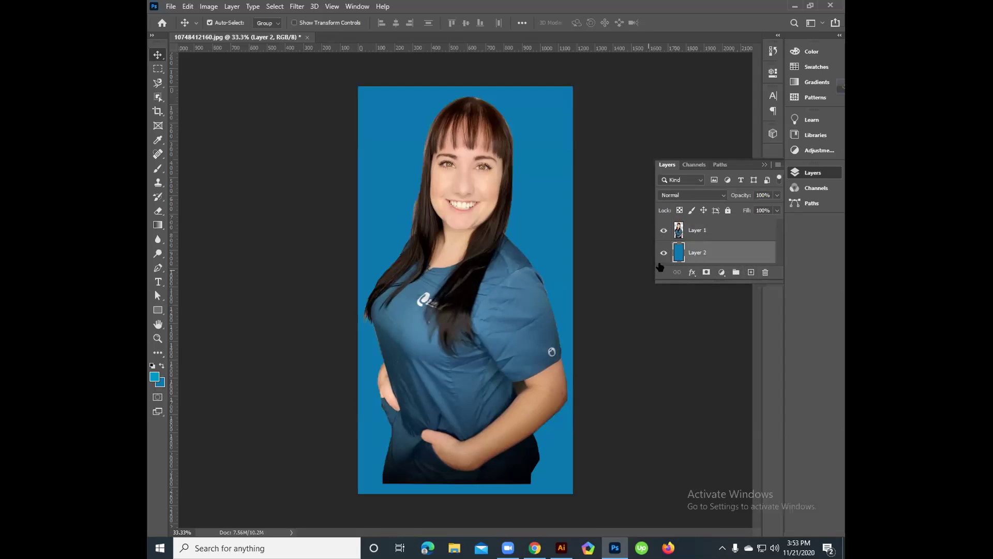
left_click(154, 376)
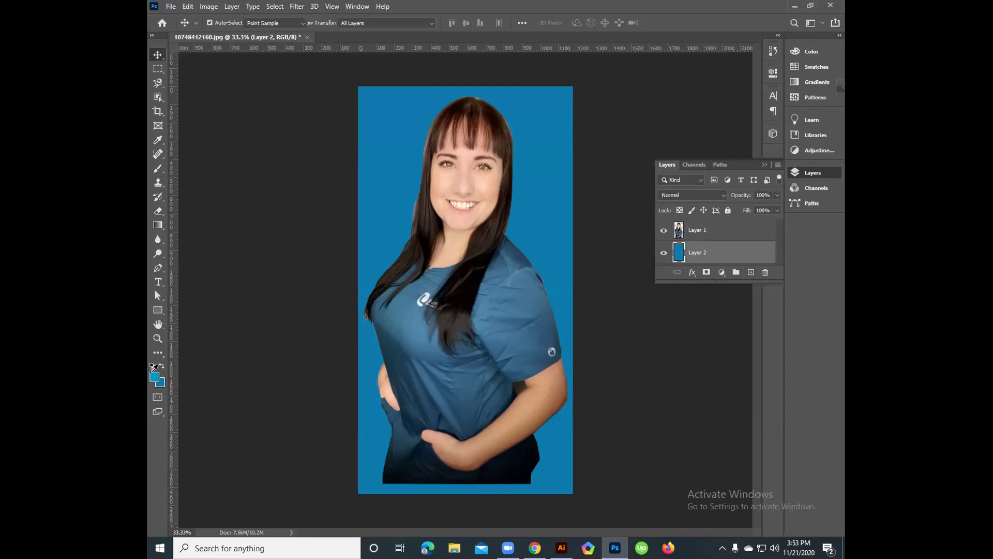
type("ffffff")
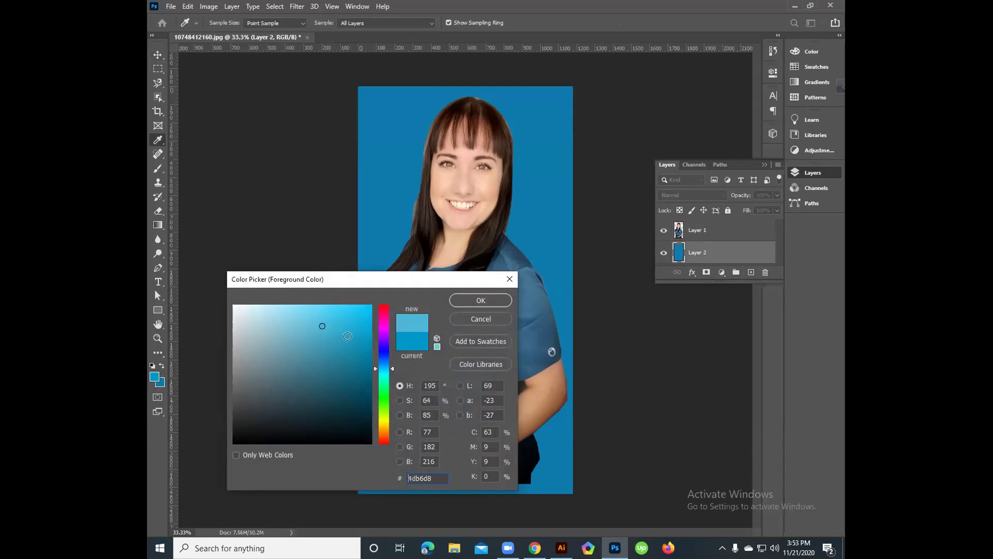
type("9c")
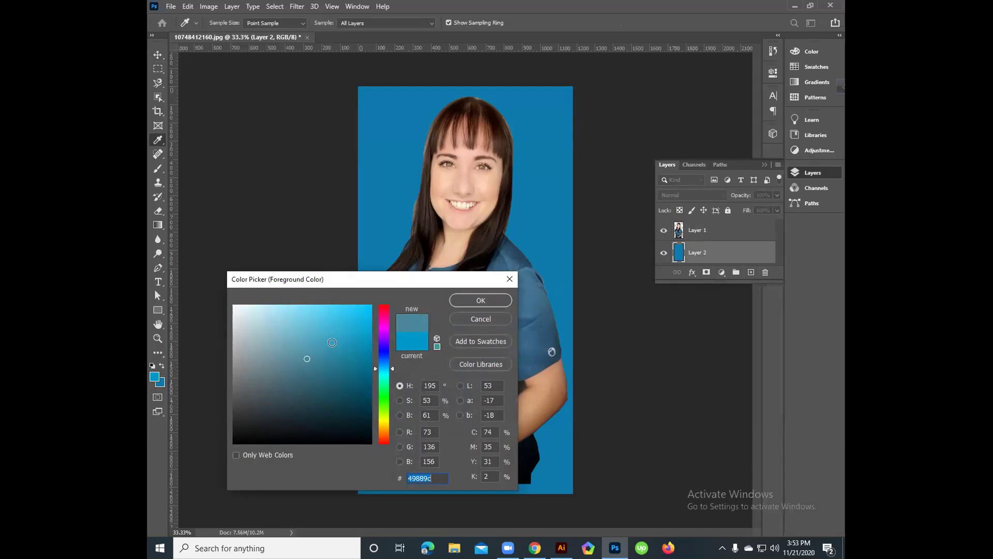
type("4966fb357b")
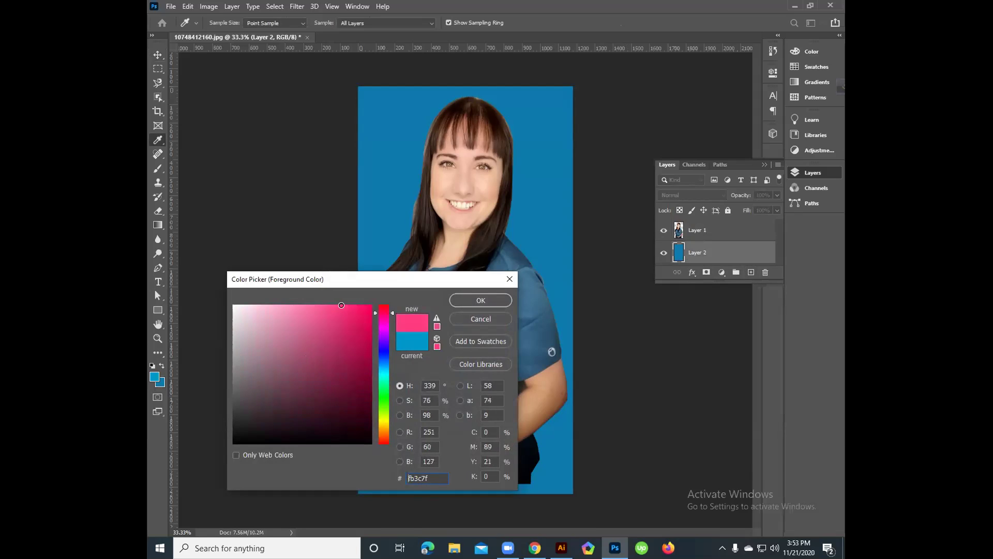
left_click(480, 300)
key("v")
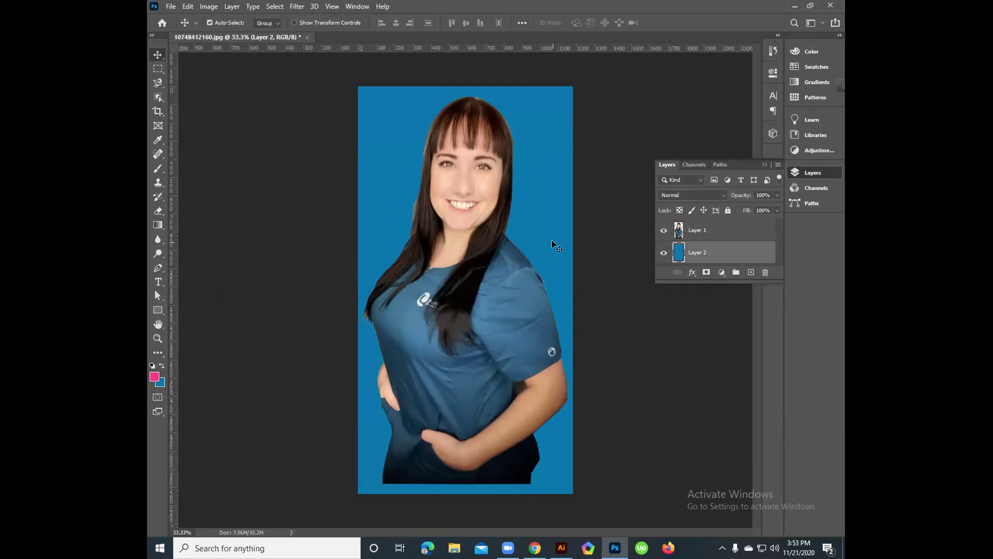
- Set up the Eraser tool with 56% hardness, and undo a test stroke beside the hair on Layer 2
key("ctrl+plus")
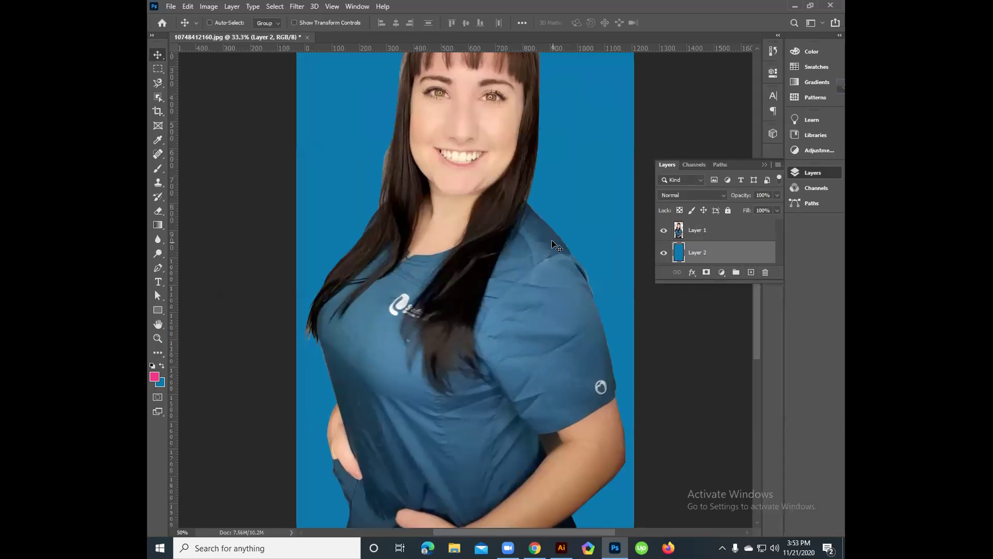
key("ctrl+plus")
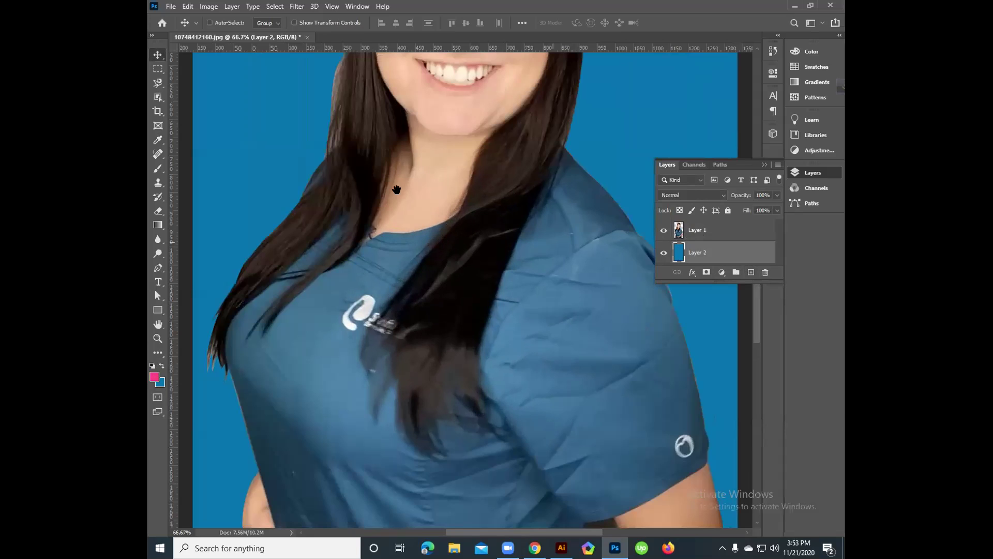
key("ctrl+plus")
key("ctrl+plus")
key("ctrl+plus")
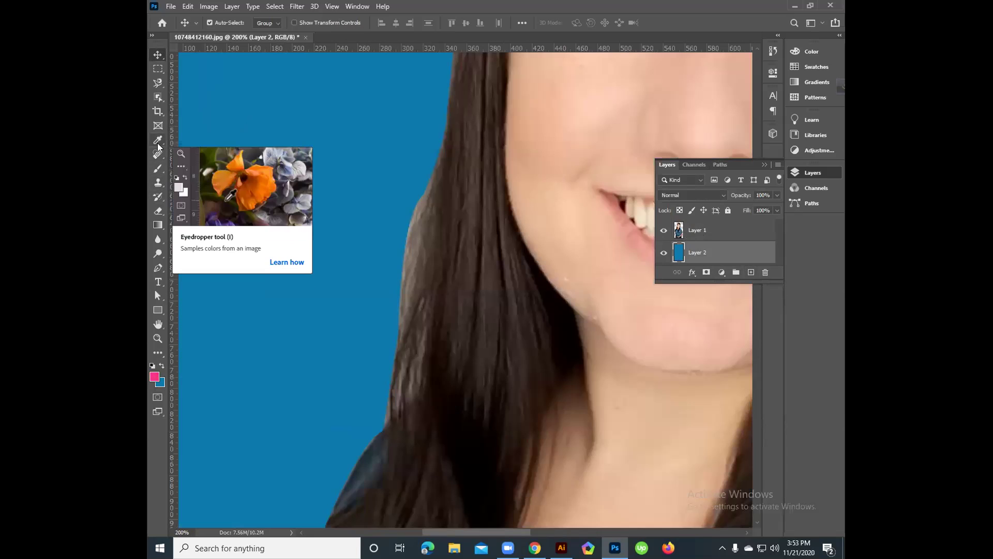
left_click(158, 211)
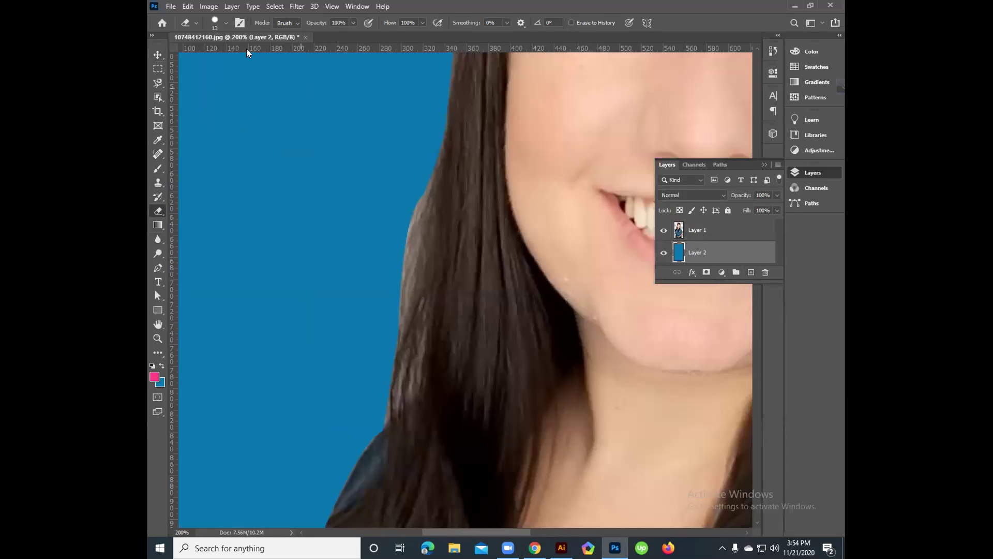
left_click(225, 22)
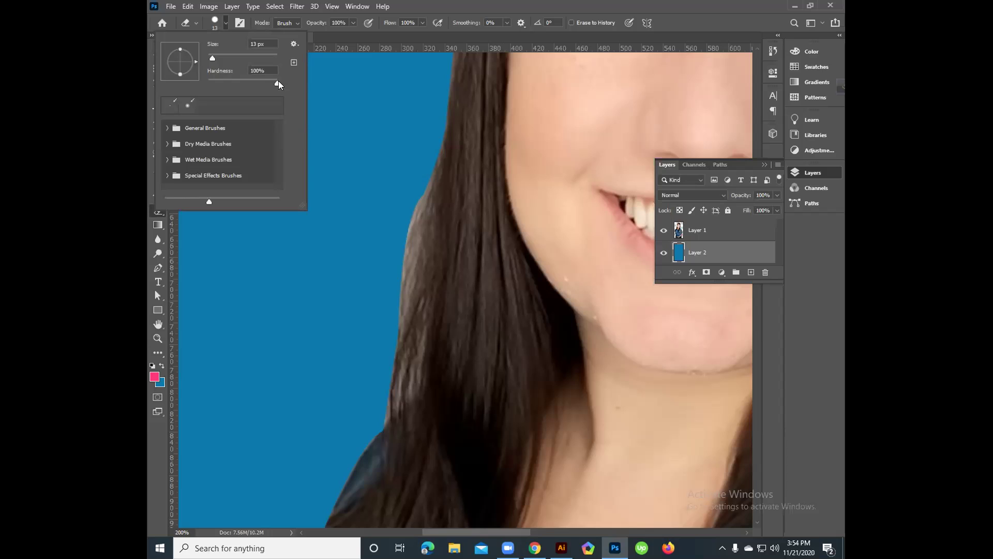
left_click(247, 84)
left_click(291, 46)
left_click(280, 236)
mouse_move(405, 203)
left_mouse_down()
mouse_move(403, 234)
mouse_move(403, 199)
left_mouse_up()
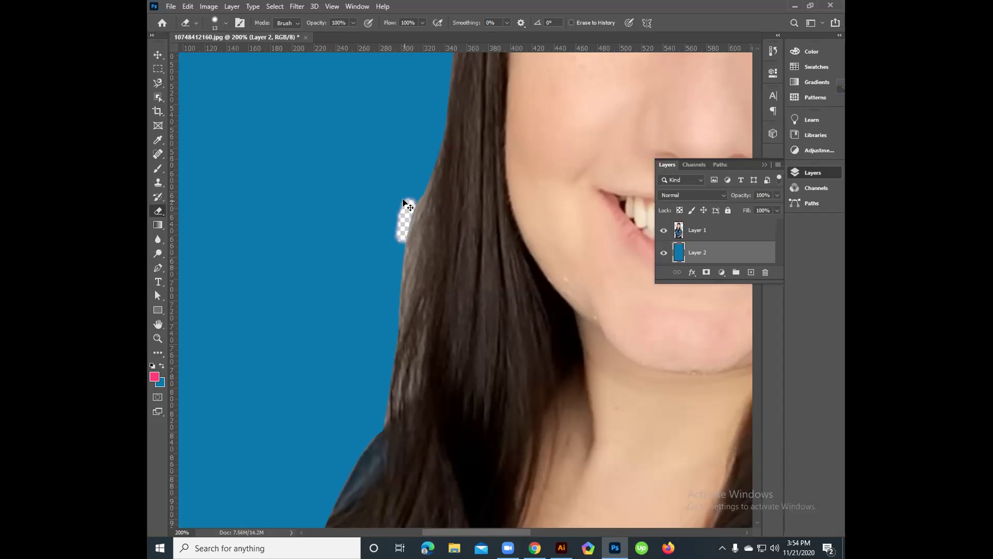
key("ctrl+z")
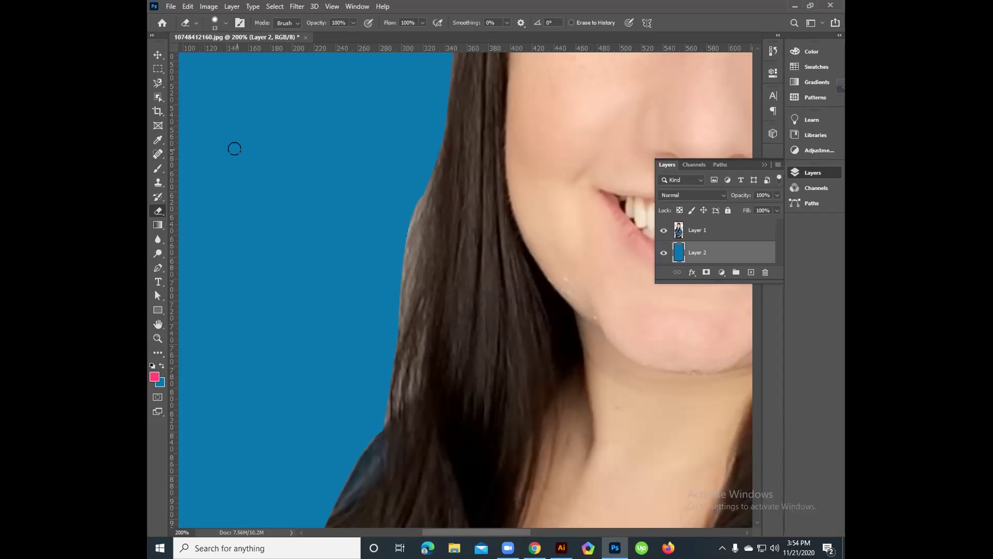
- Select the portrait's Layer 1 and erase the uneven outer edge of the hair beside the cheek
left_click(721, 234)
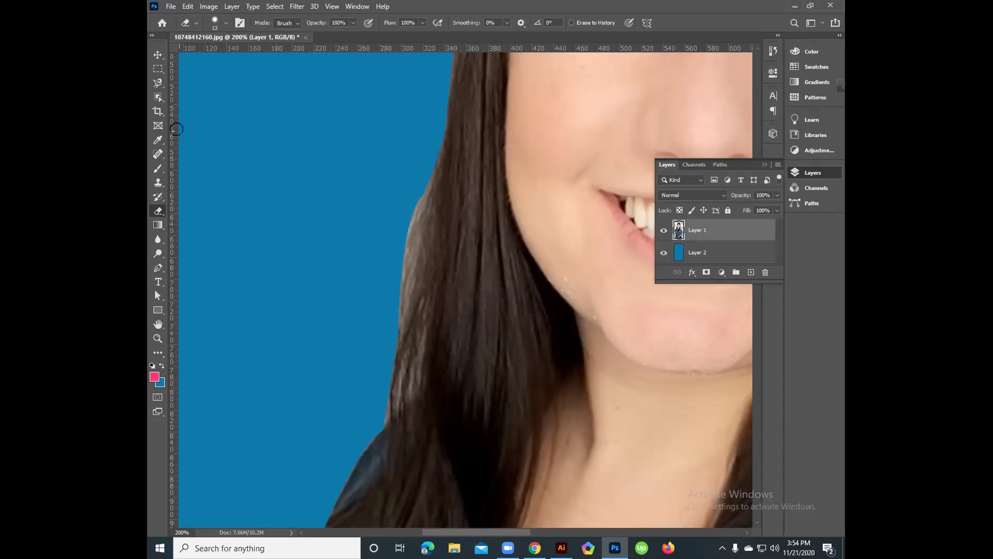
left_click(215, 22)
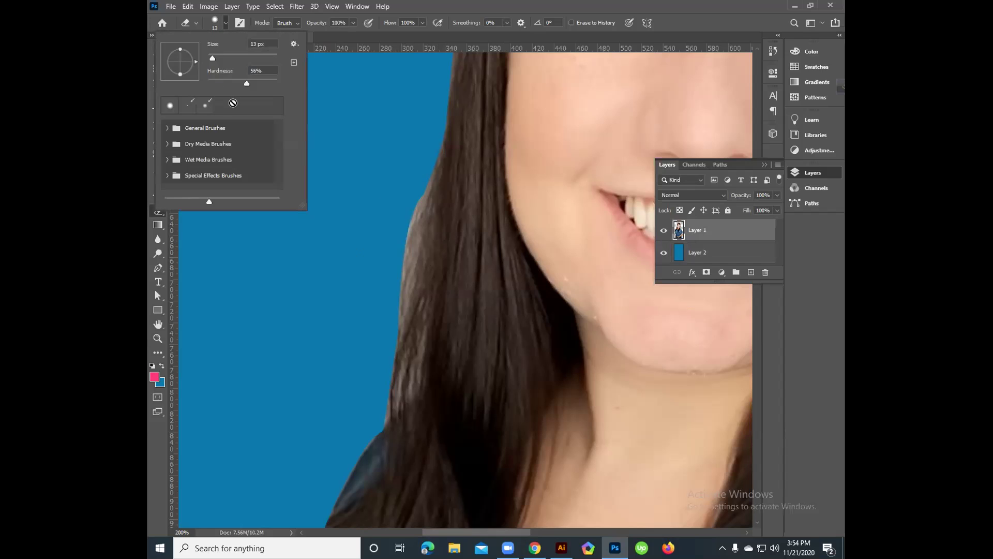
left_click(426, 154)
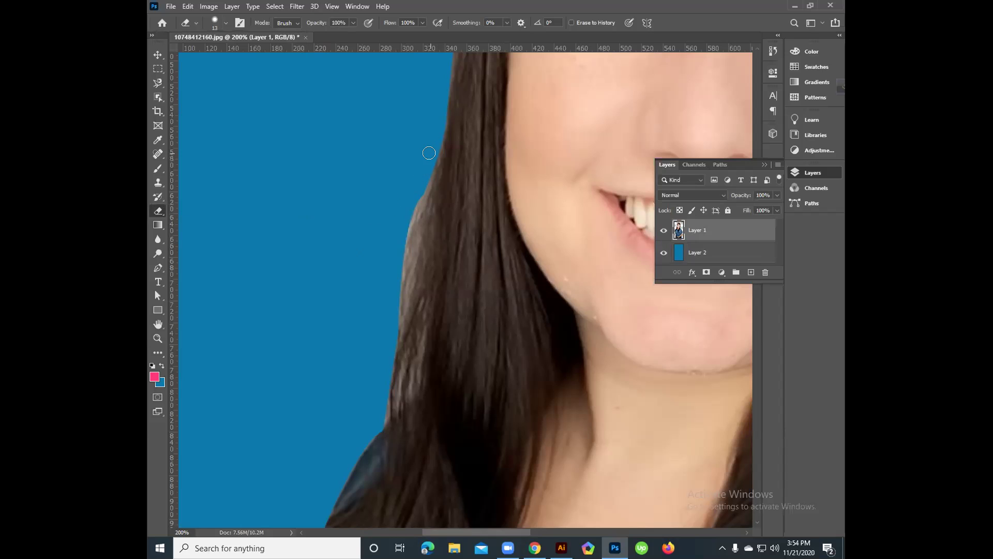
left_click_drag(427, 159, 395, 276)
- Reduce the eraser to 9 px and trim the hair's outer edge from the cheek down to the tips over the shirt
key("bracketleft")
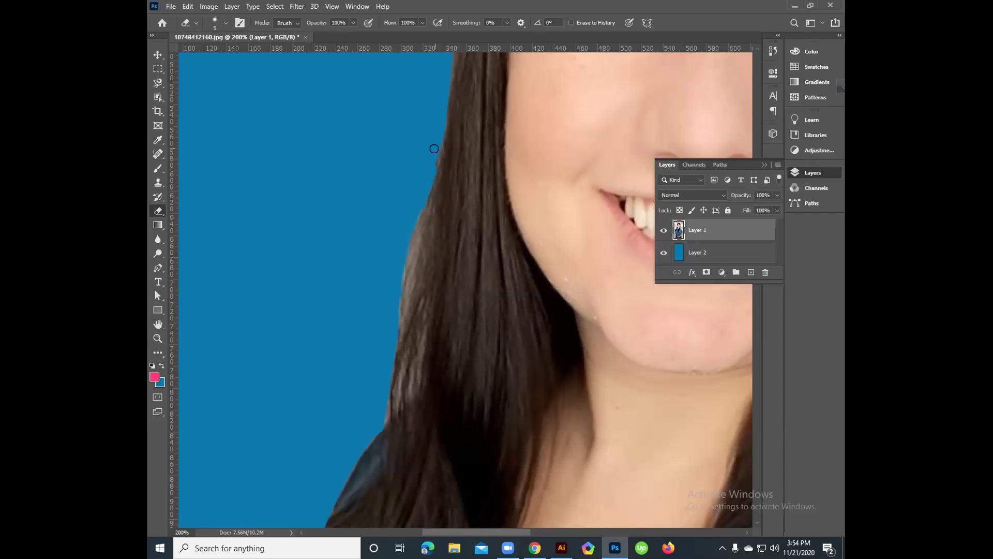
key("space")
left_click_drag(422, 172, 421, 120)
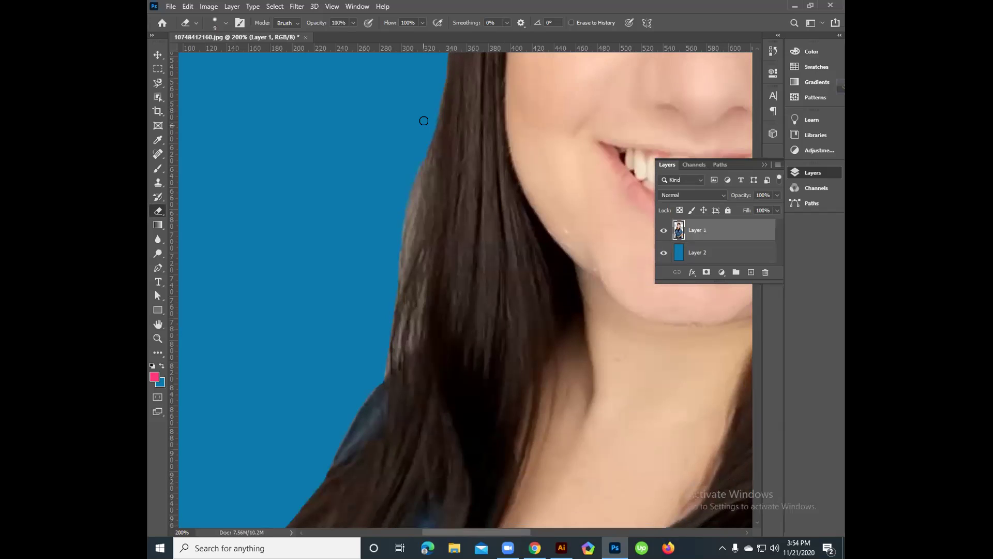
left_click_drag(418, 154, 401, 244)
left_click_drag(433, 137, 402, 239)
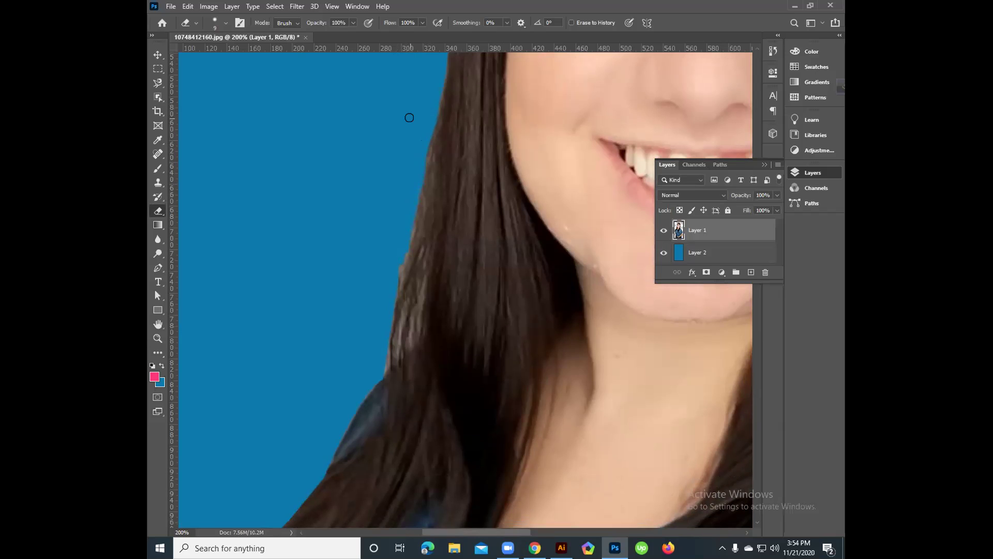
left_click_drag(408, 105, 403, 73)
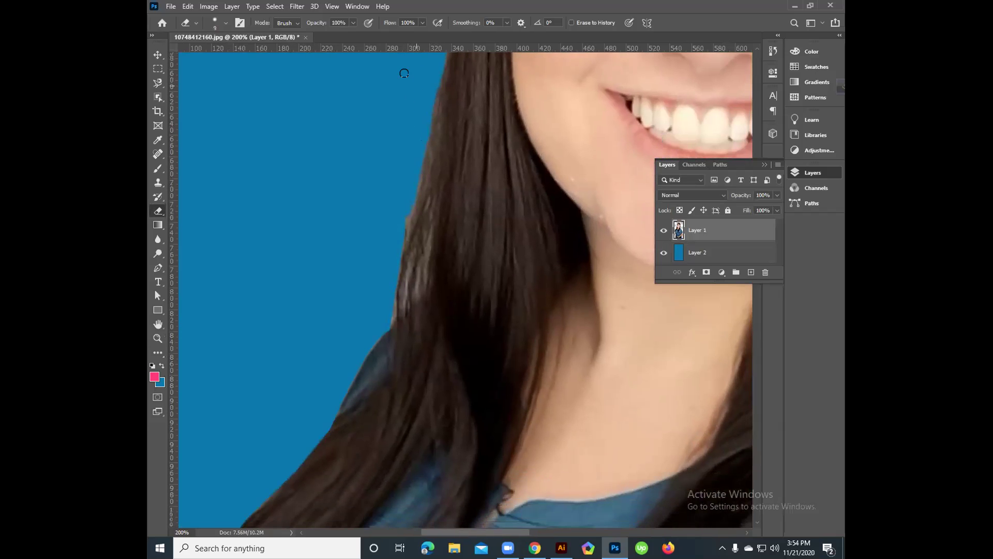
left_click_drag(415, 182, 388, 317)
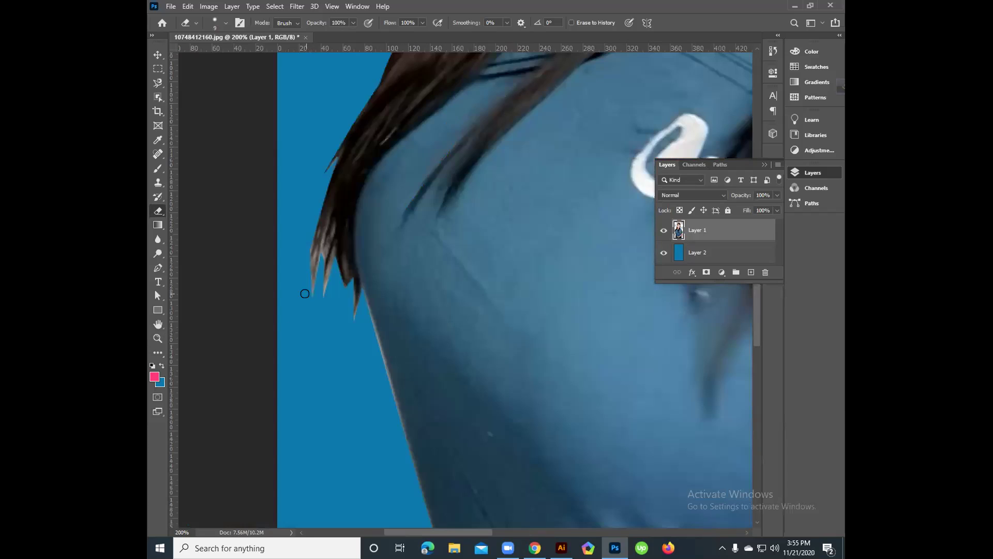
mouse_move(305, 293)
left_mouse_down()
mouse_move(324, 287)
mouse_move(330, 262)
left_mouse_up()
- Erase the light fringe along the shirt's edge below the hair tips with a 3 px eraser, undoing the last stroke
key("ctrl+plus")
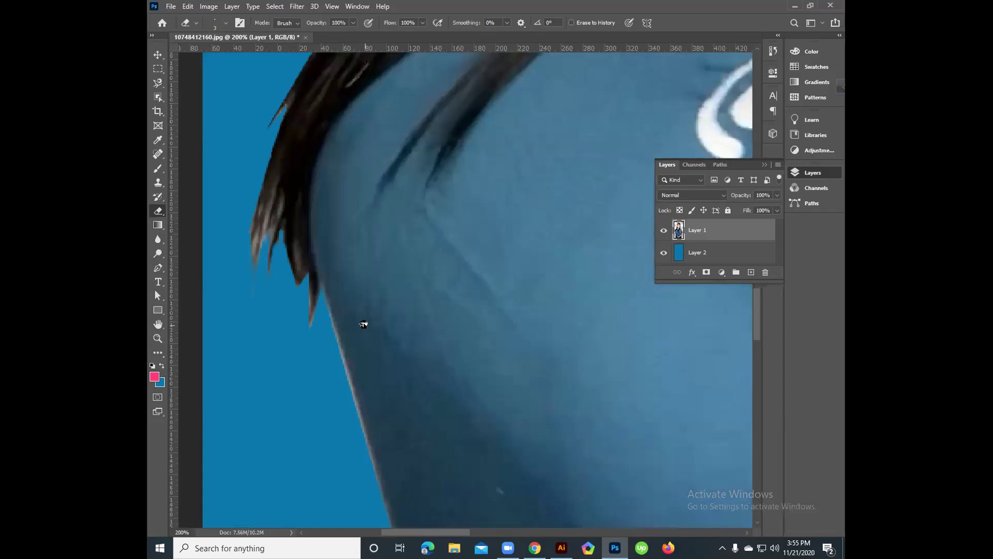
key("ctrl+plus")
key("ctrl+plus")
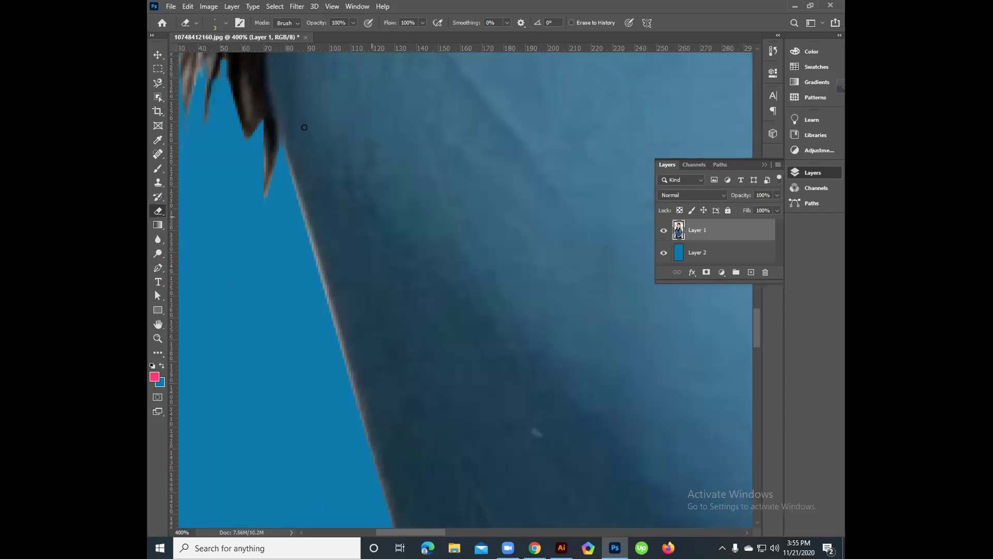
scroll(304, 128, "down", 1)
scroll(302, 126, "left", 1)
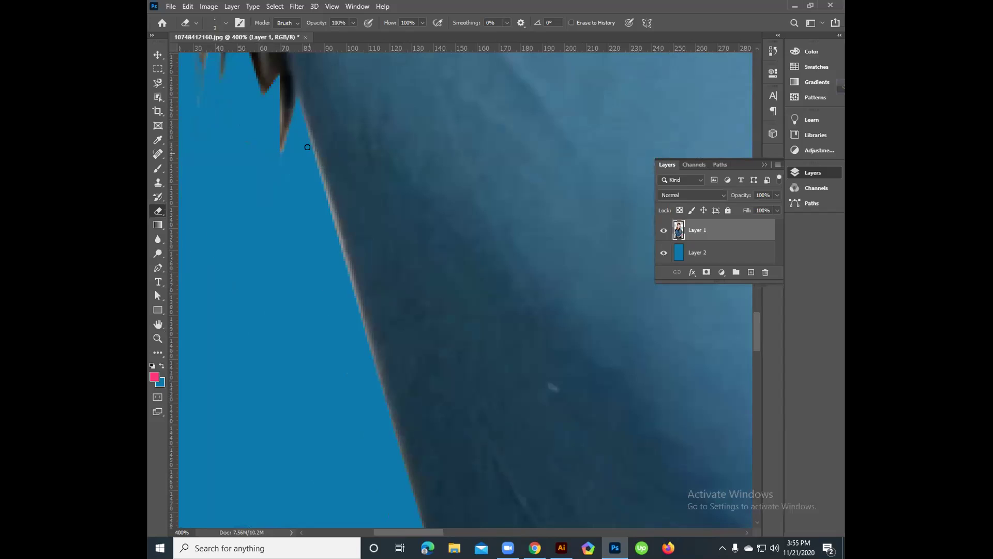
left_click_drag(318, 178, 334, 234)
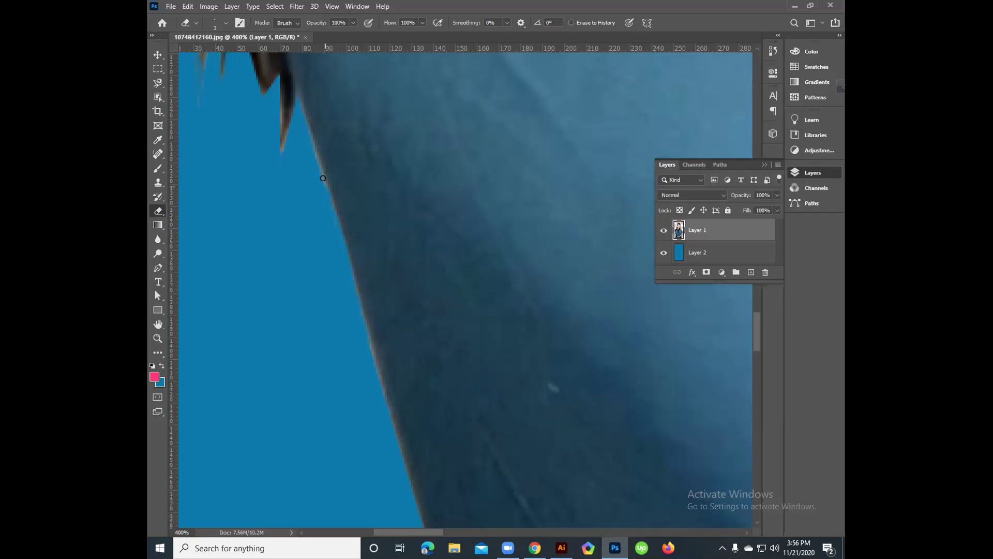
key("ctrl+z")
left_click_drag(373, 392, 339, 238)
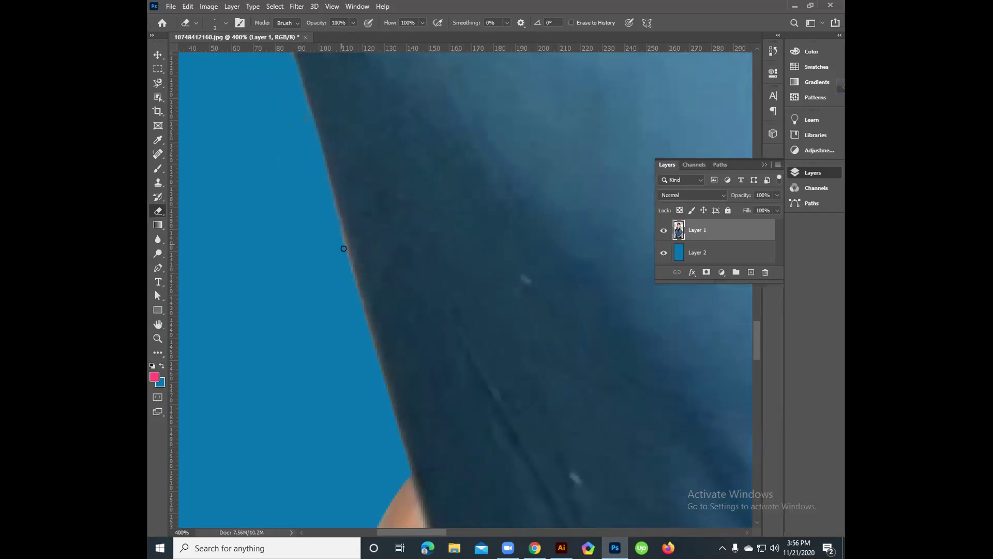
- Smooth the corner at the elbow and the sleeve's edge beside the white emblem with the 3 px eraser
key("b")
mouse_move(338, 364)
left_mouse_down()
mouse_move(355, 231)
mouse_move(371, 402)
mouse_move(401, 348)
mouse_move(392, 263)
mouse_move(412, 357)
mouse_move(408, 224)
mouse_move(443, 246)
mouse_move(371, 366)
mouse_move(373, 413)
mouse_move(470, 434)
mouse_move(557, 417)
mouse_move(511, 384)
mouse_move(328, 355)
mouse_move(320, 393)
mouse_move(523, 359)
mouse_move(532, 440)
mouse_move(528, 381)
mouse_move(574, 337)
mouse_move(437, 417)
mouse_move(496, 413)
mouse_move(525, 381)
mouse_move(533, 331)
left_mouse_up()
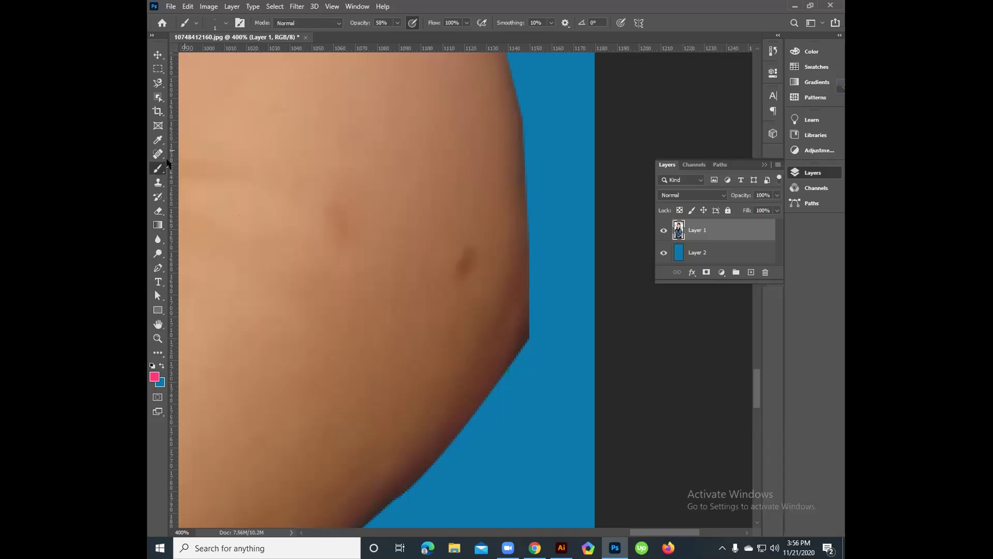
left_click(158, 211)
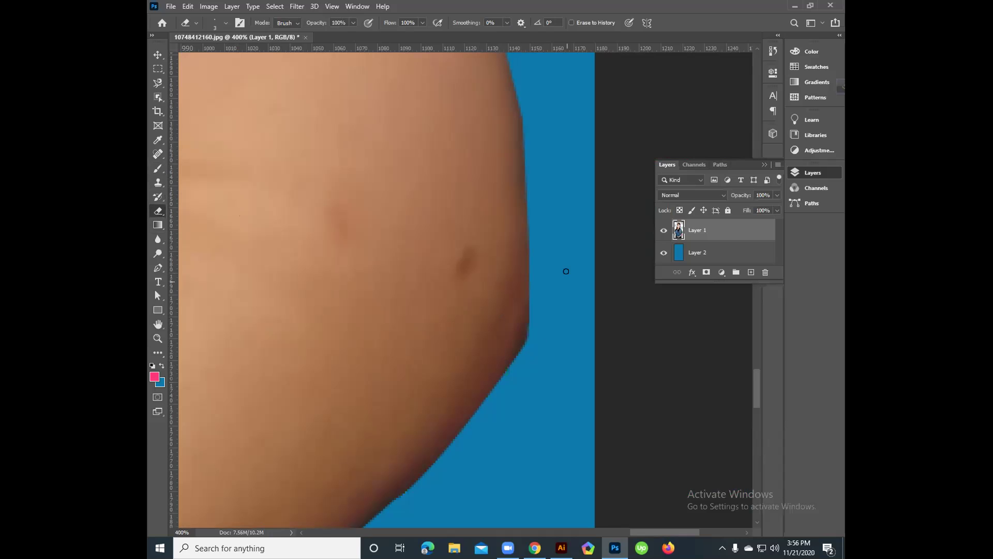
left_click_drag(548, 257, 567, 374)
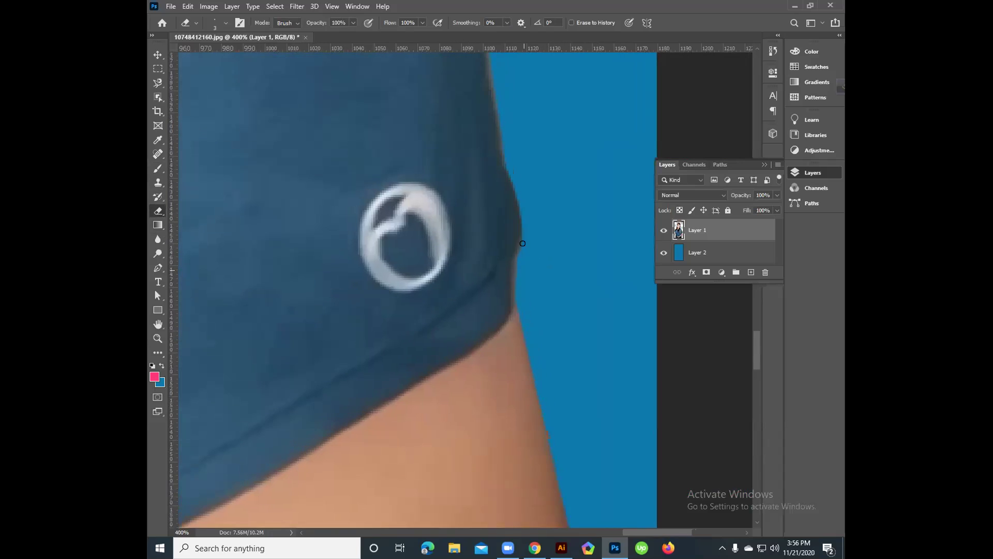
left_click_drag(520, 244, 512, 291)
- Erase the light fringe along the sleeve's outer edge at the two folds below the shoulder with the 3 px eraser
left_click_drag(535, 191, 579, 382)
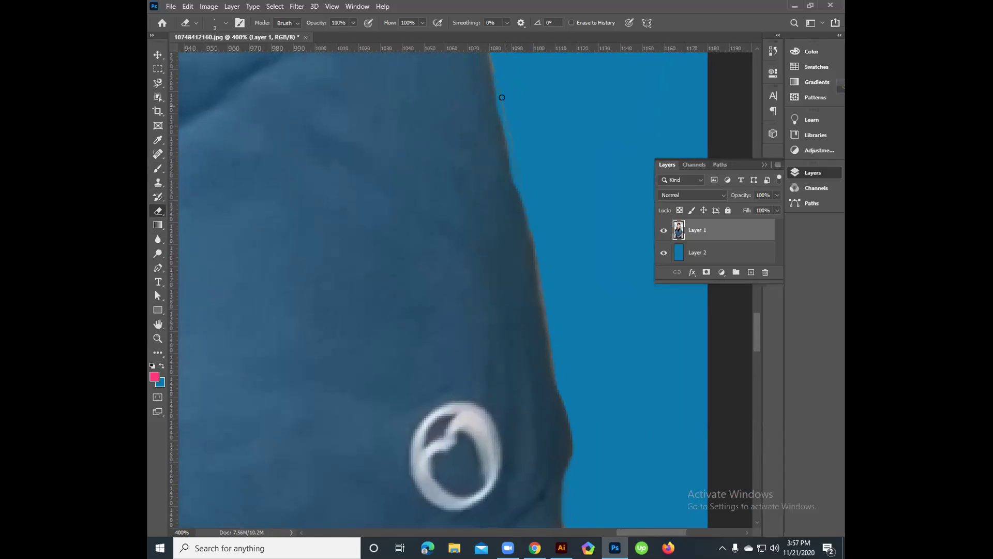
left_click_drag(546, 250, 474, 188)
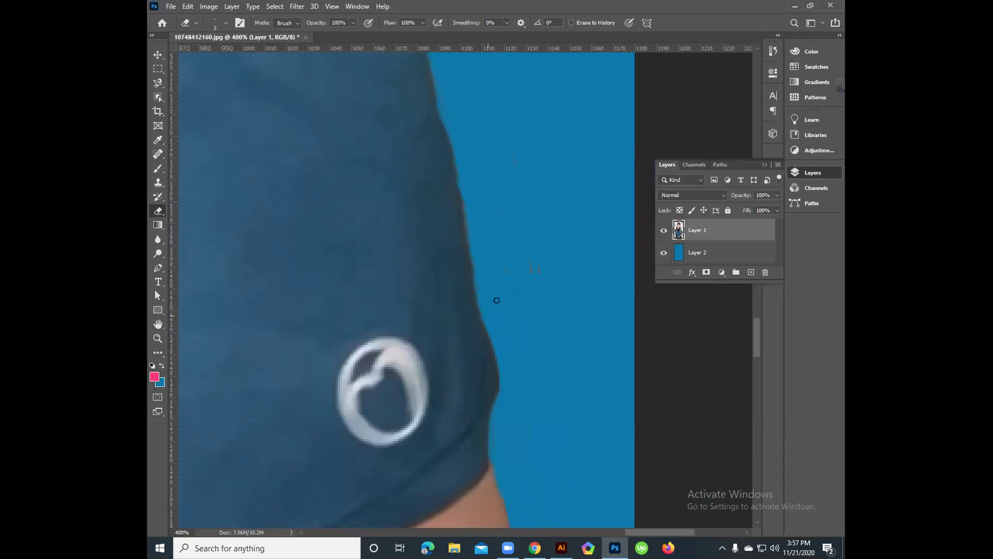
scroll(496, 300, "up", 5)
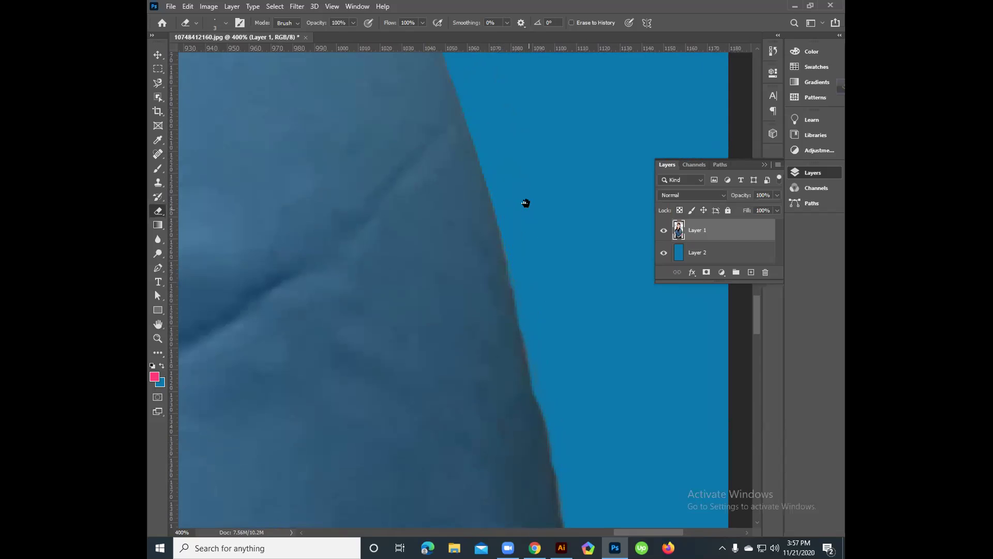
scroll(525, 202, "up", 5)
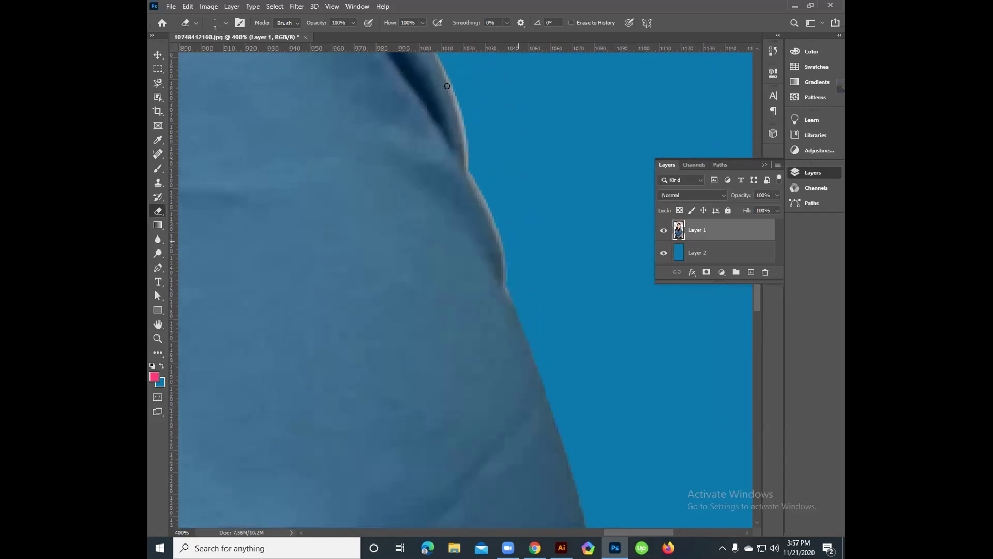
mouse_move(447, 83)
left_mouse_down()
mouse_move(465, 176)
mouse_move(502, 243)
left_mouse_up()
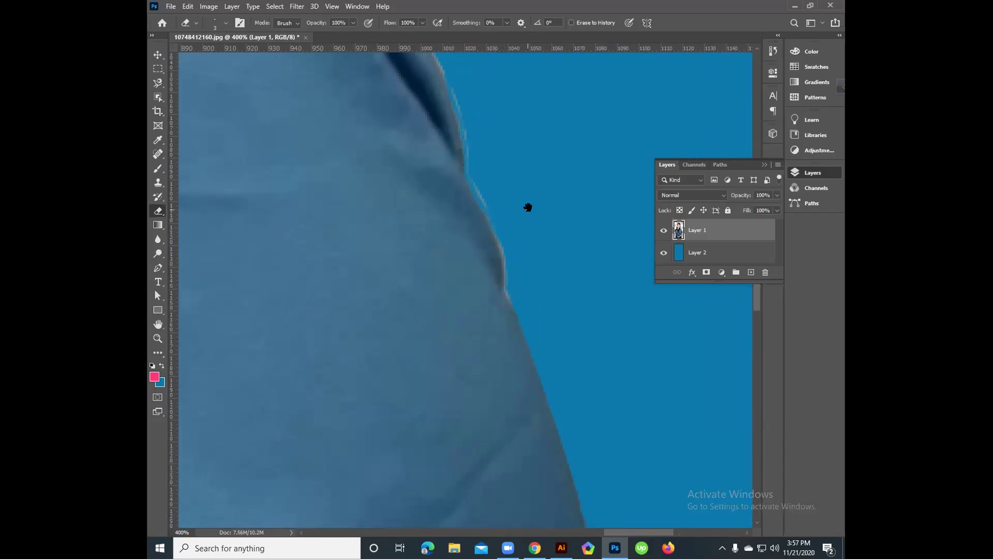
left_click_drag(521, 158, 508, 85)
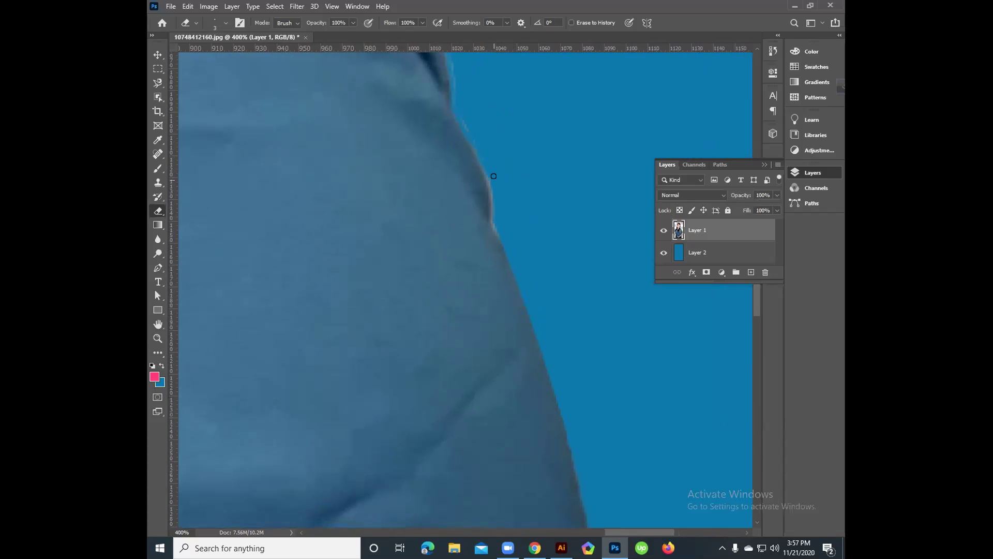
left_click_drag(478, 160, 493, 213)
- Trim the remaining fringe beside the dark shirt fold just below the shoulder seam
scroll(525, 321, "up", 5)
scroll(488, 248, "up", 2)
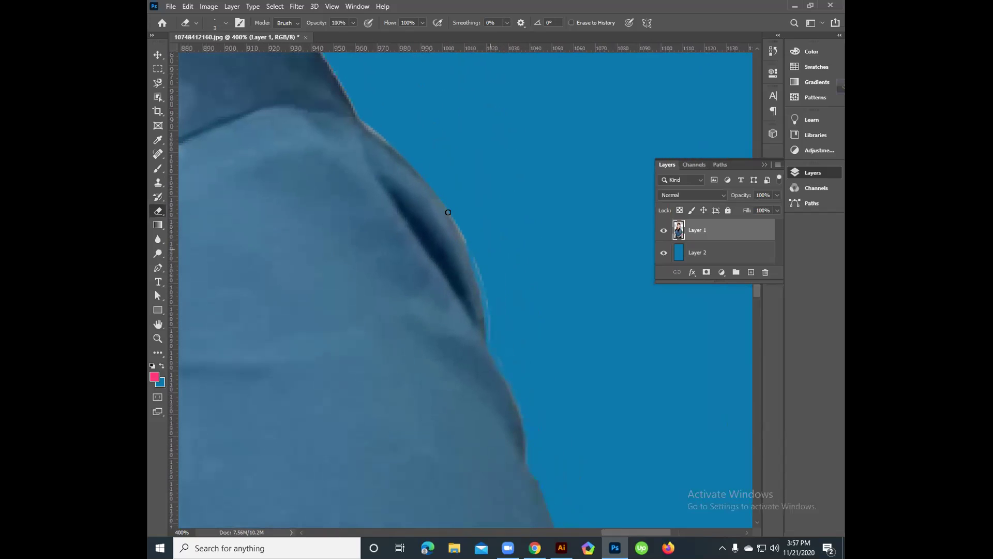
left_click_drag(457, 221, 484, 289)
left_click_drag(489, 326, 492, 337)
mouse_move(455, 244)
left_mouse_down()
mouse_move(473, 277)
mouse_move(440, 273)
mouse_move(489, 317)
left_mouse_up()
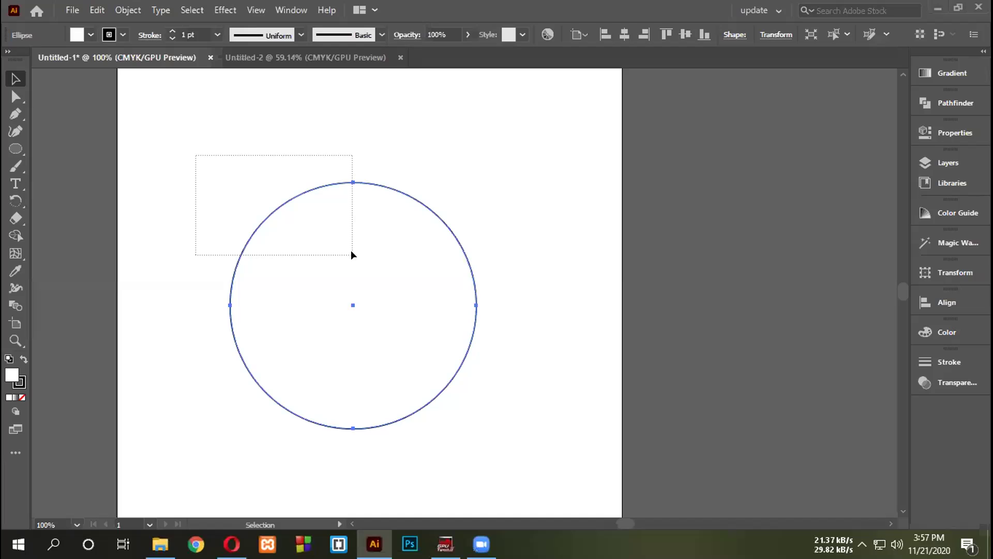
- Switch to Illustrator, select the circle and move it slightly upward on the artboard
left_click_drag(350, 255, 357, 259)
left_click_drag(335, 183, 343, 145)
mouse_move(355, 218)
left_mouse_down()
mouse_move(343, 215)
mouse_move(366, 228)
left_mouse_up()
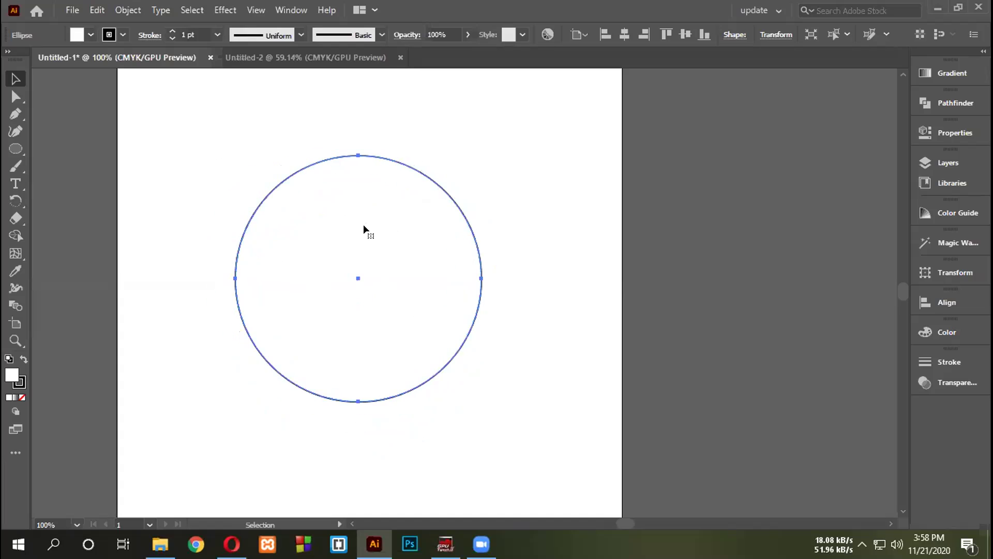
- Show the bounding box around the circle and adjust the circle from its upper middle handle
left_click(258, 11)
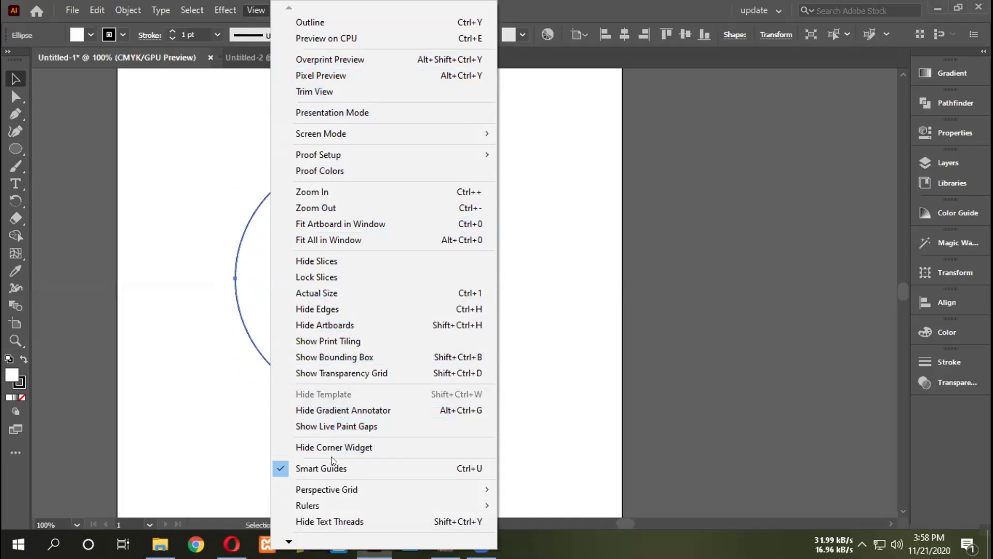
mouse_move(355, 482)
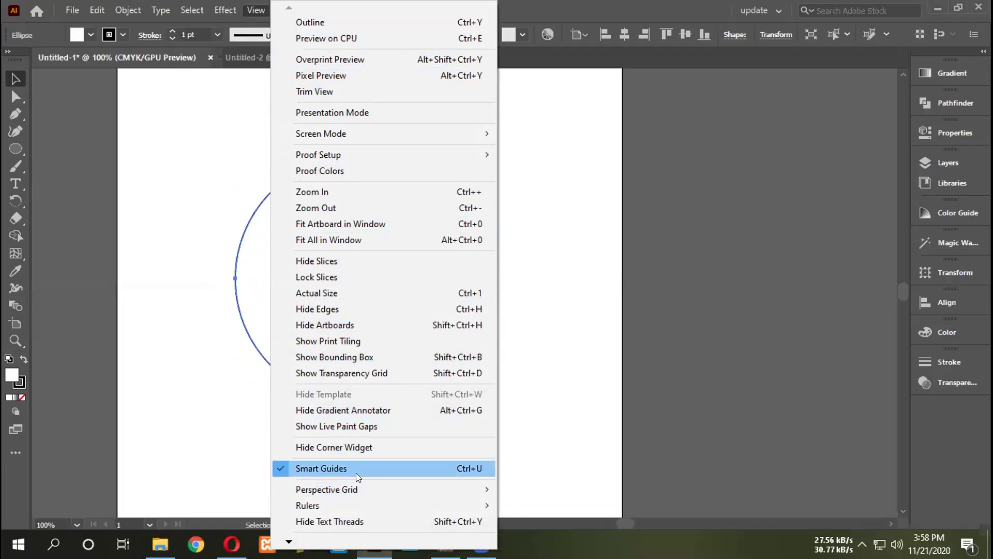
left_click(352, 362)
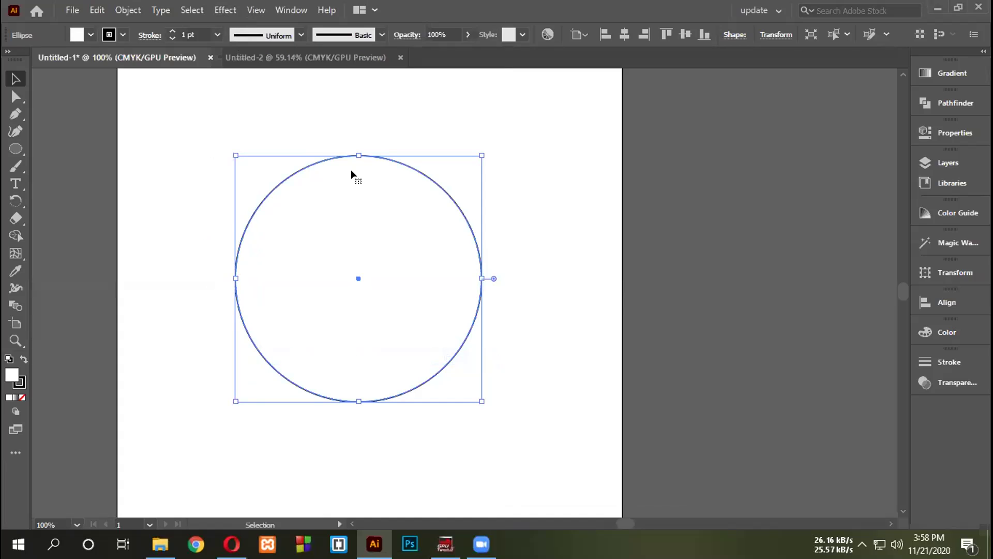
left_click_drag(359, 156, 358, 168)
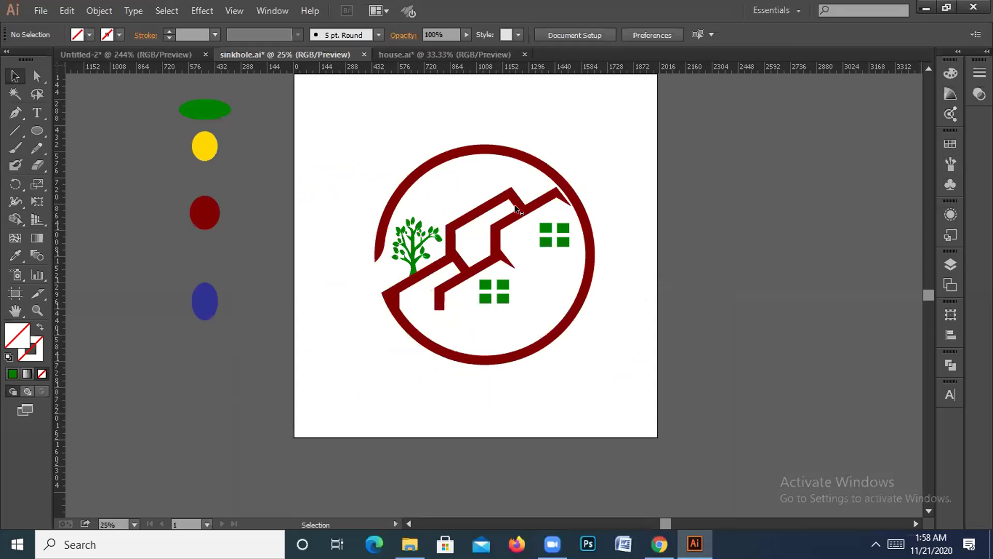
- Group all parts of the maroon and green house logo, including the tree and windows, and deselect it
left_click_drag(382, 150, 579, 365)
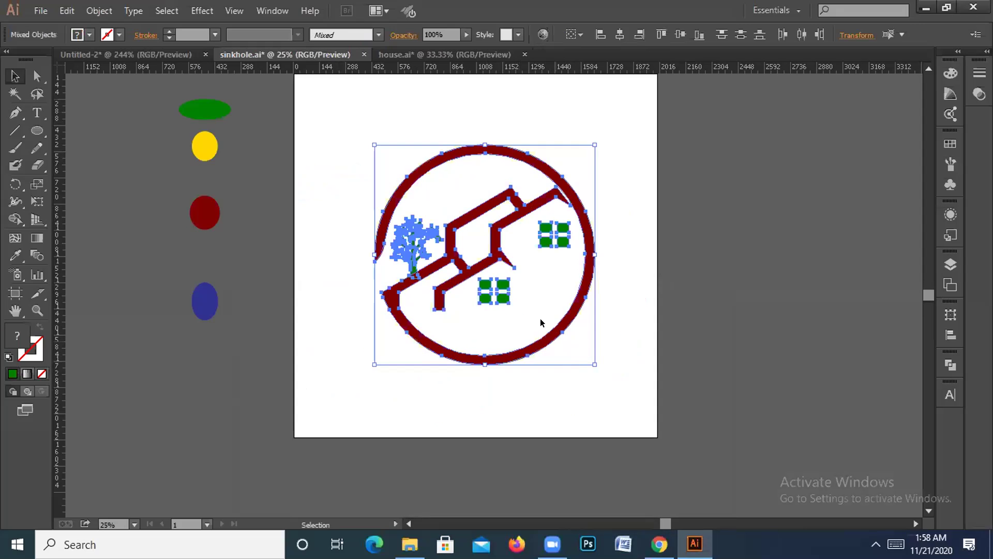
right_click(491, 287)
left_click(531, 356)
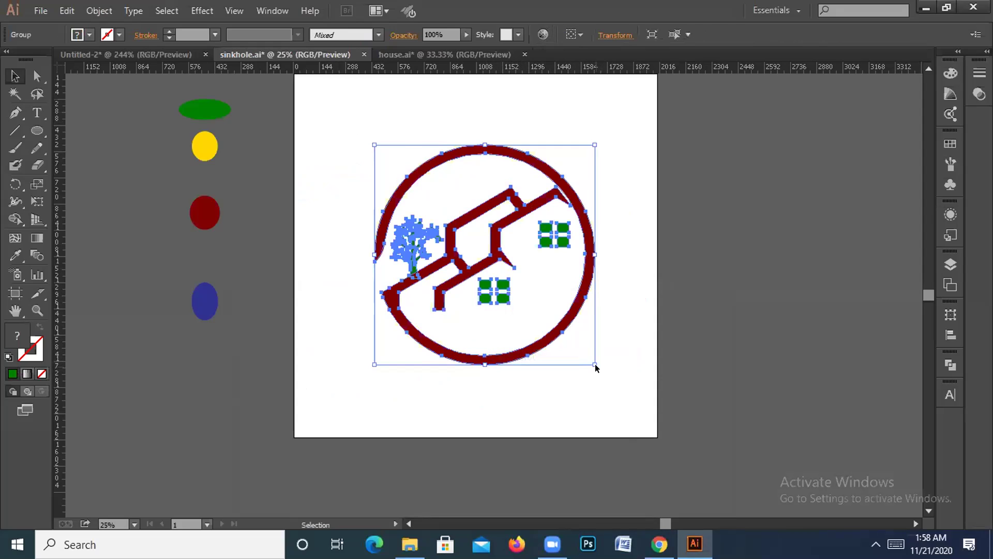
left_click(554, 295)
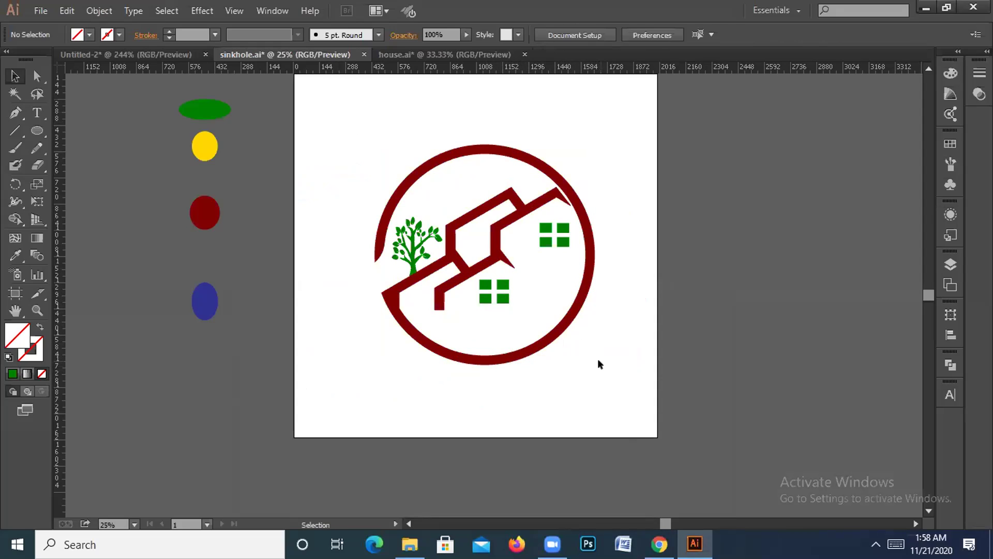
- Shrink the grouped house logo to about a third of its size and move it to the artboard's upper middle
left_click_drag(370, 144, 564, 285)
left_click_drag(486, 256, 481, 160)
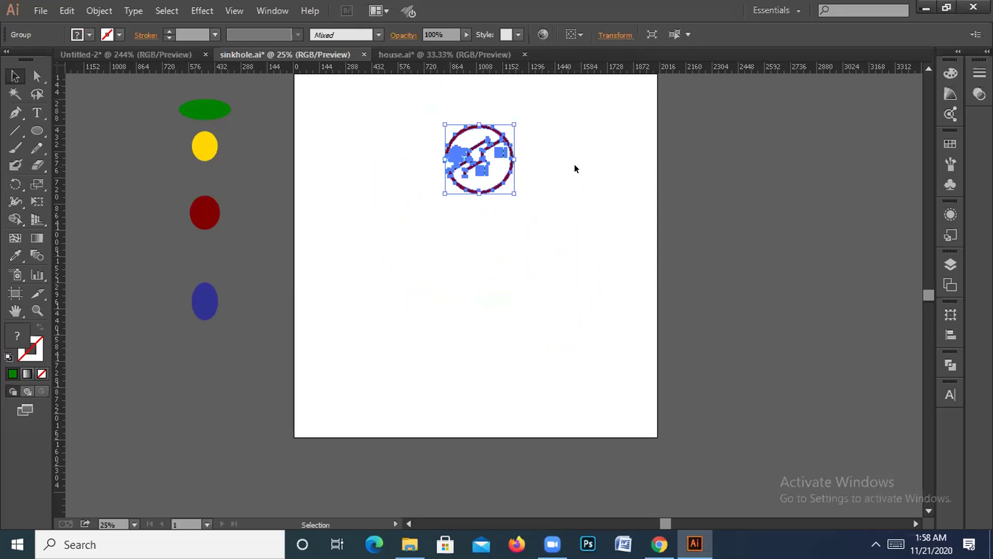
left_click(576, 167)
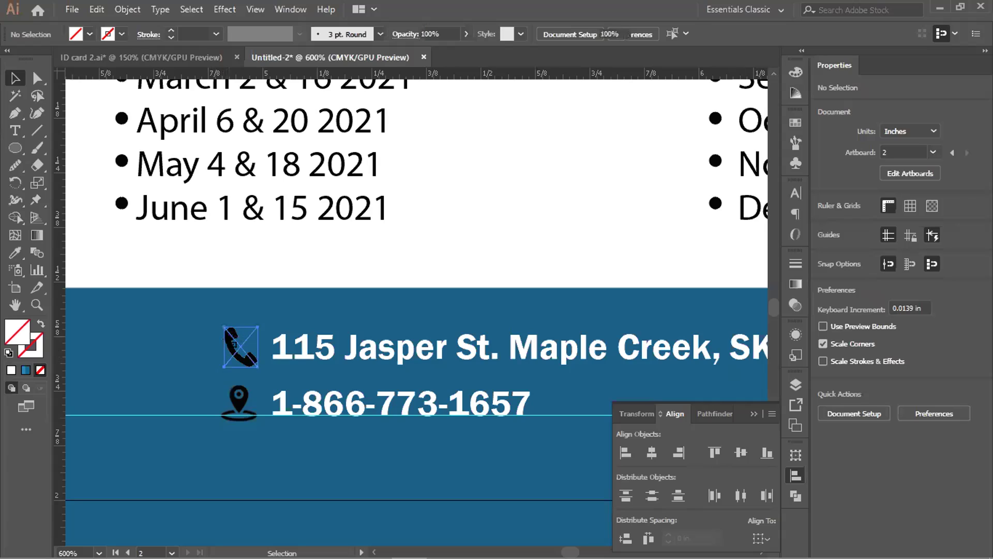
- Close the Align panel, trace the linked phone icon with the 3 Colors preset and expand the result
left_click(235, 344)
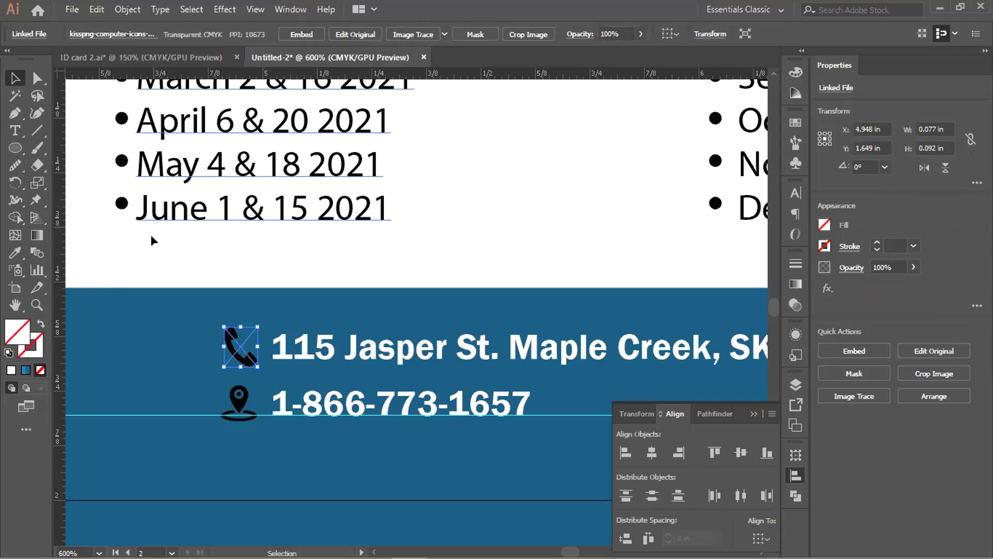
left_click(759, 405)
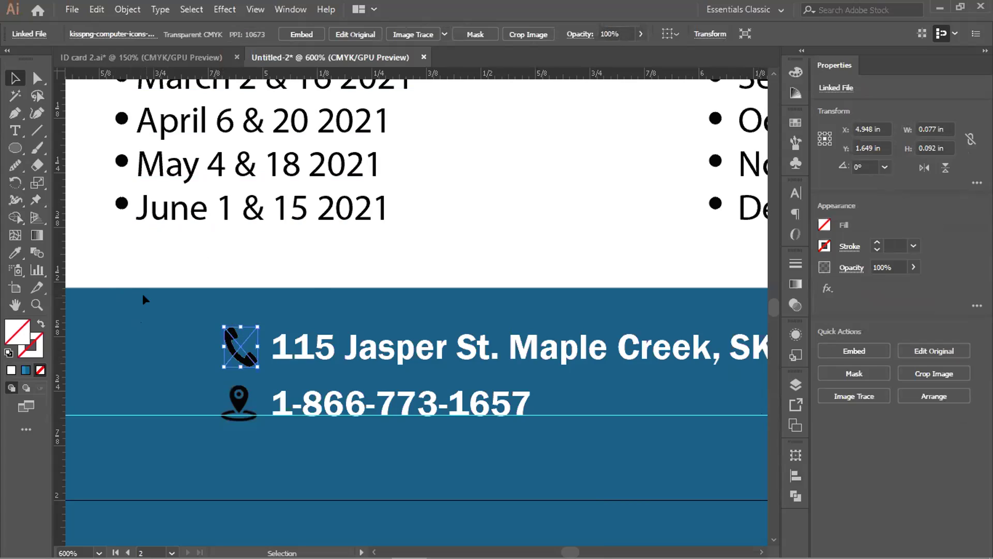
left_click(444, 34)
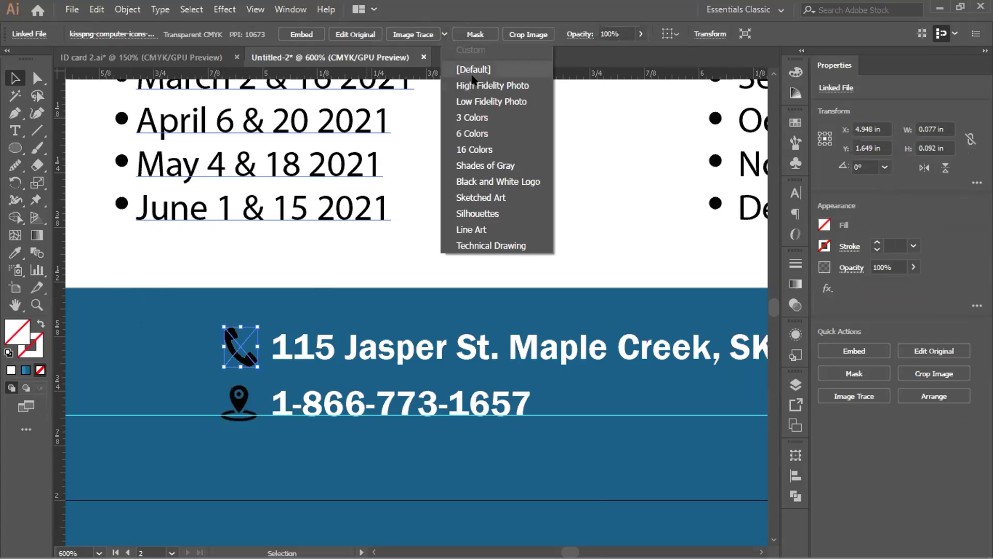
left_click(480, 119)
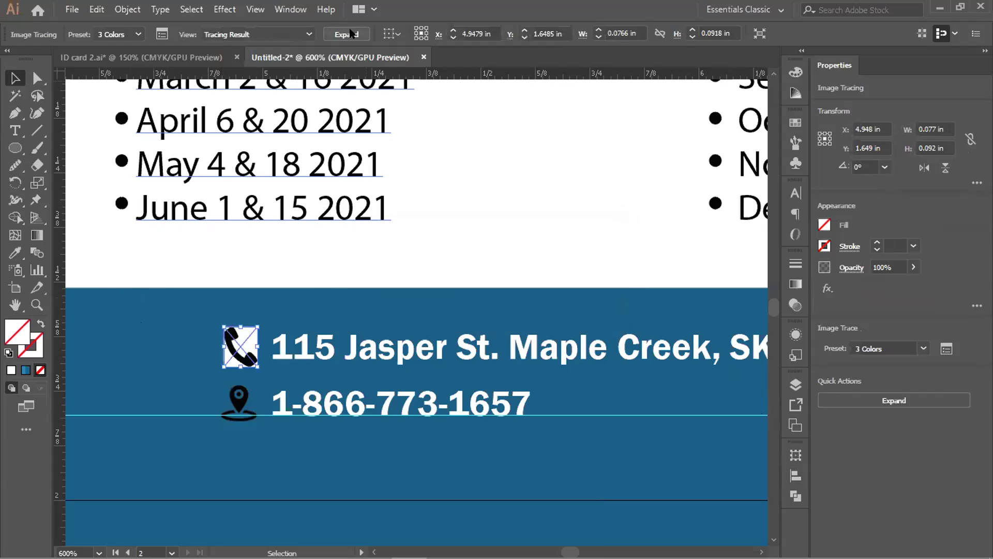
left_click(344, 35)
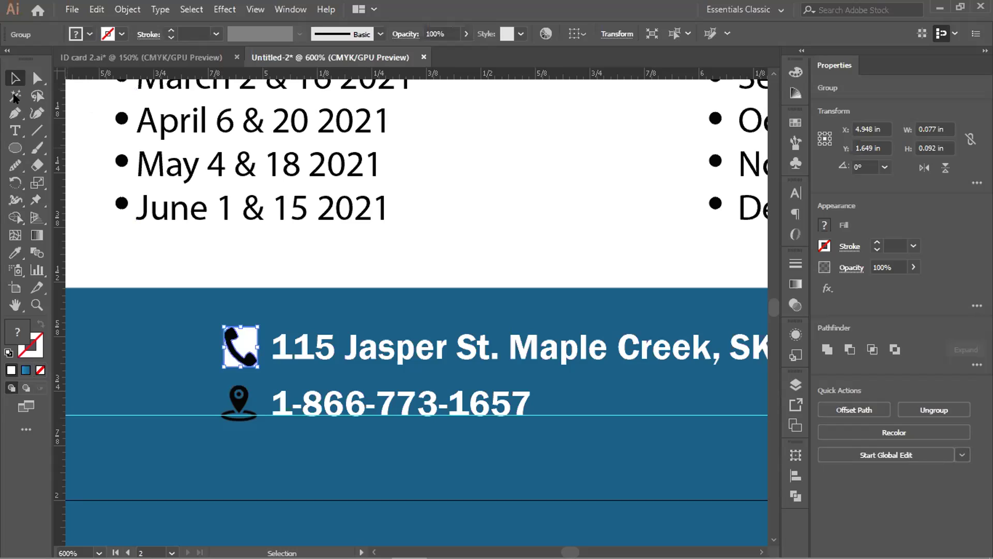
- Ungroup the traced phone icon and delete the white background pieces on both sides of the handset
right_click(249, 343)
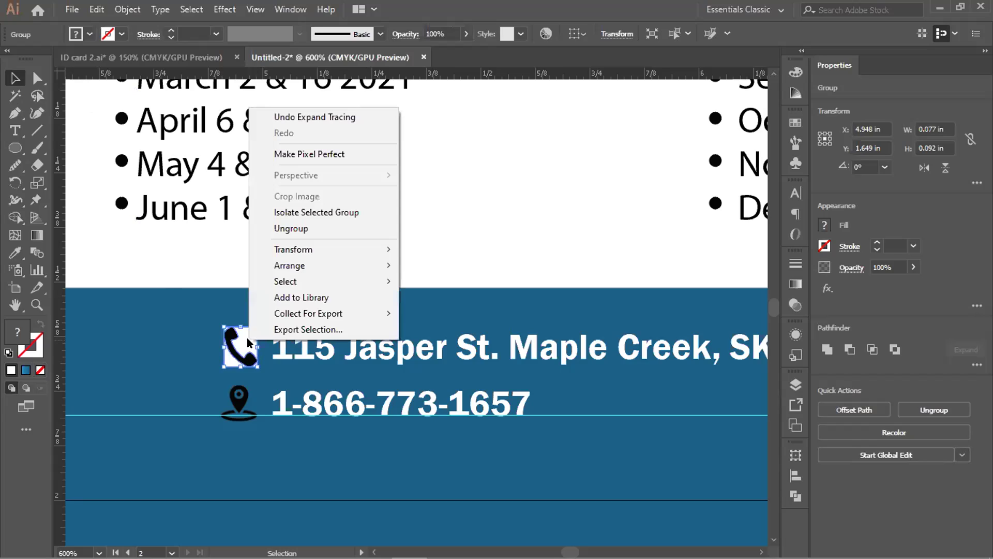
left_click(303, 227)
left_click(239, 343)
left_click(247, 344)
key("Delete")
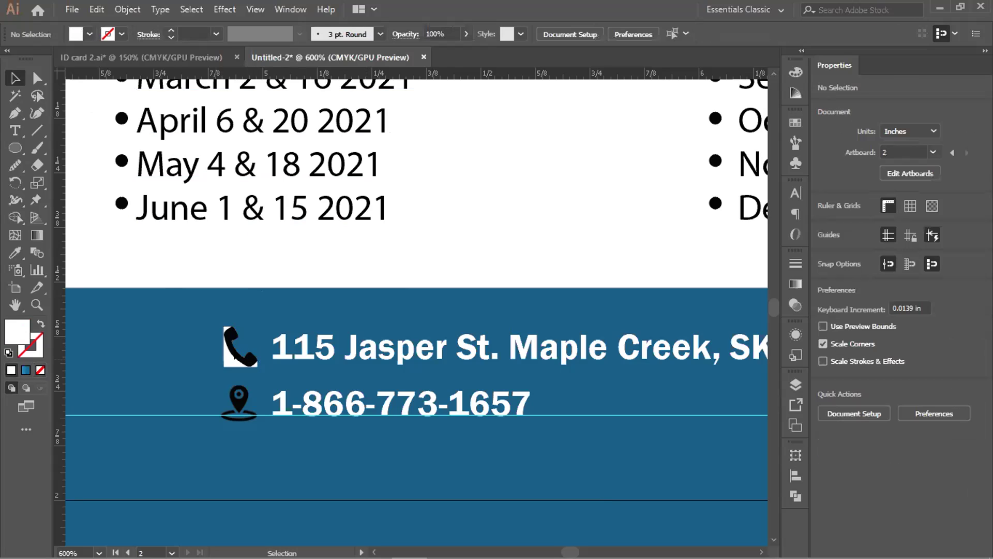
scroll(202, 365, "up", 3)
left_click(268, 370)
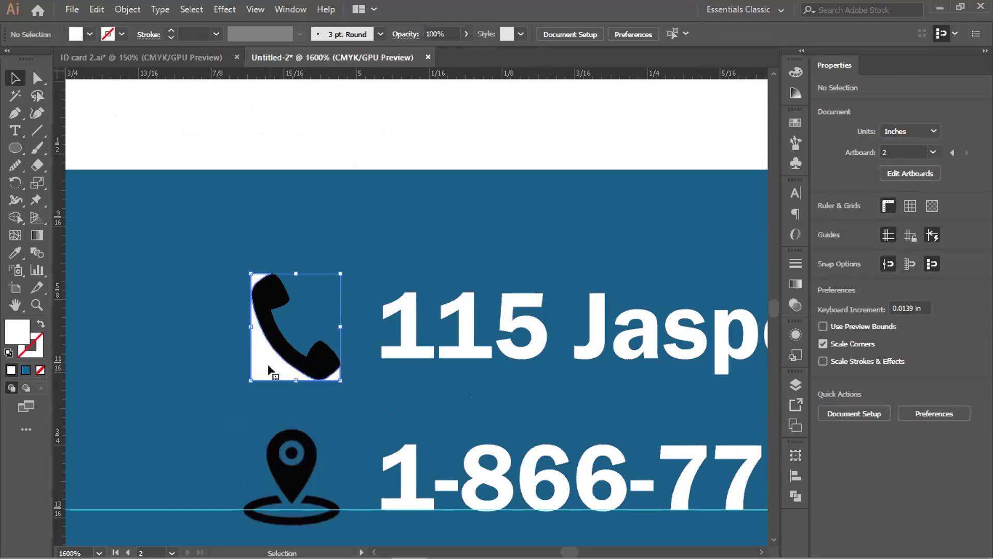
key("Delete")
- Fill the black phone handset with white
left_click(313, 363)
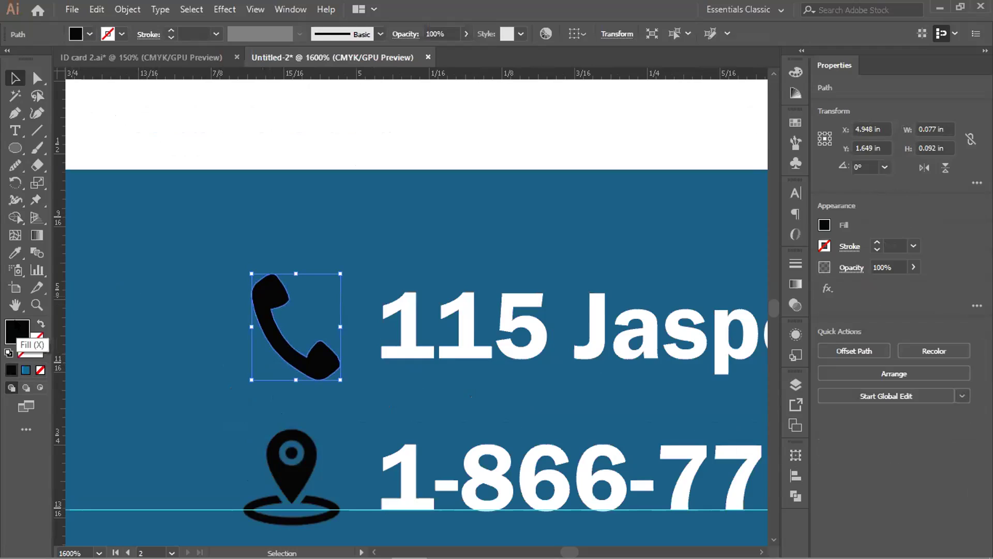
left_click(90, 34)
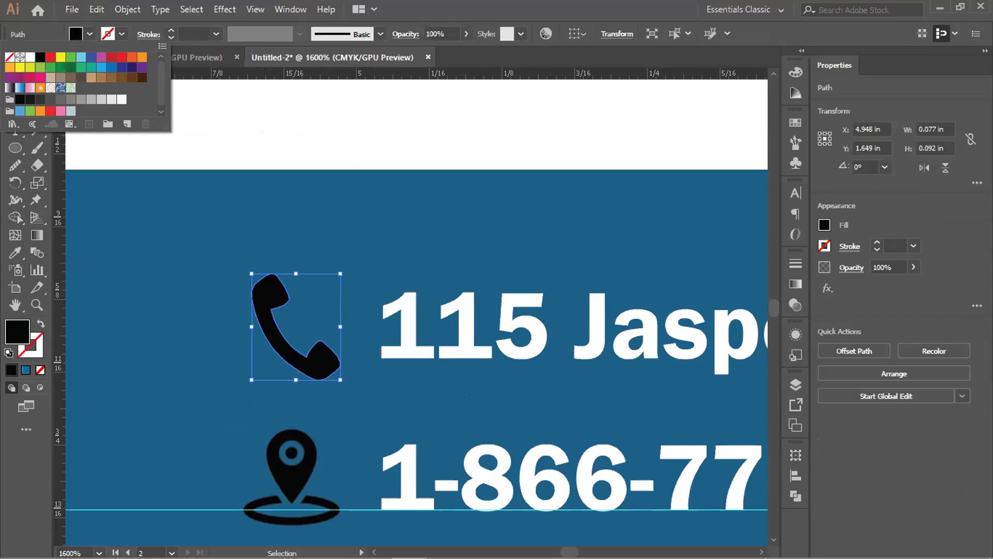
left_click(30, 58)
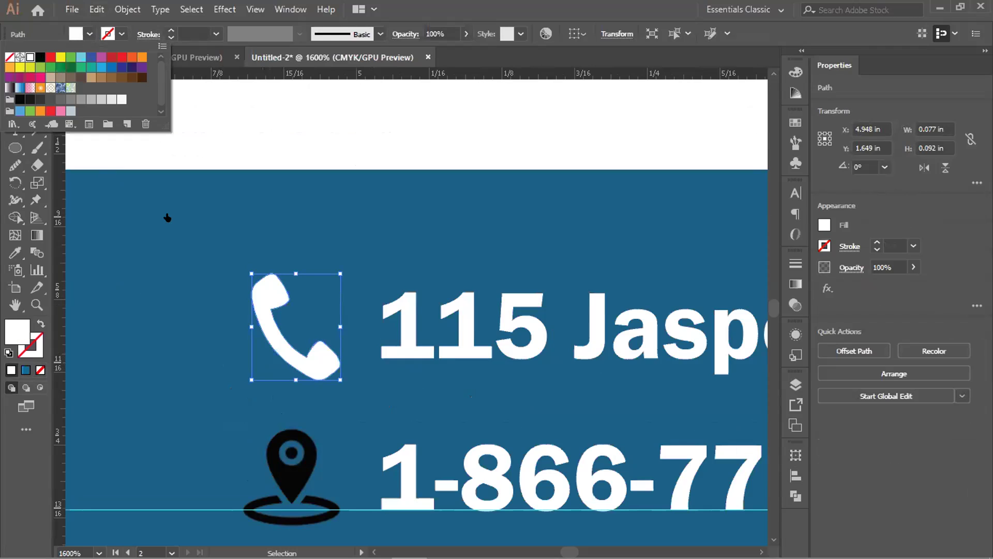
key("Escape")
- Trace the linked location pin icon with the 3 Colors preset and expand the tracing
scroll(207, 333, "down", 1)
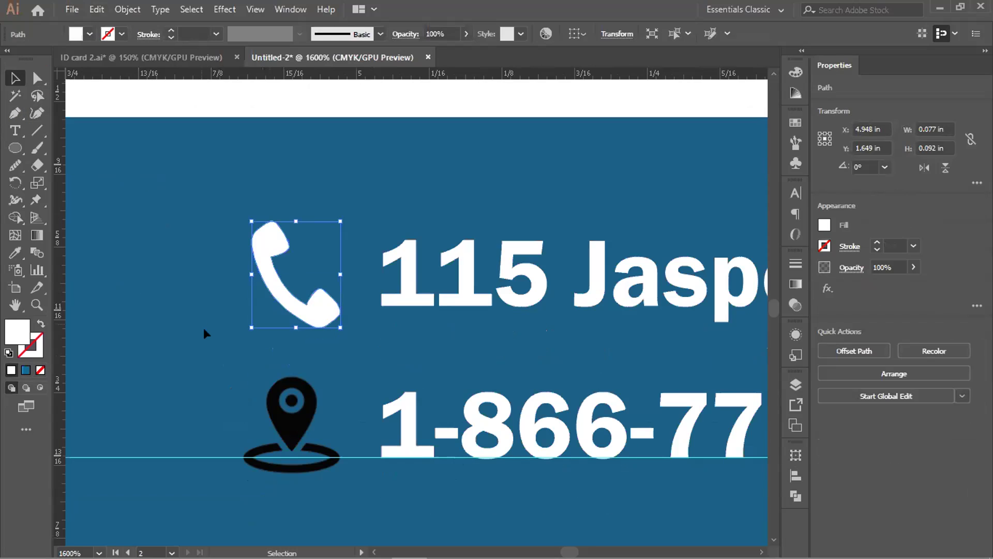
left_click(291, 414)
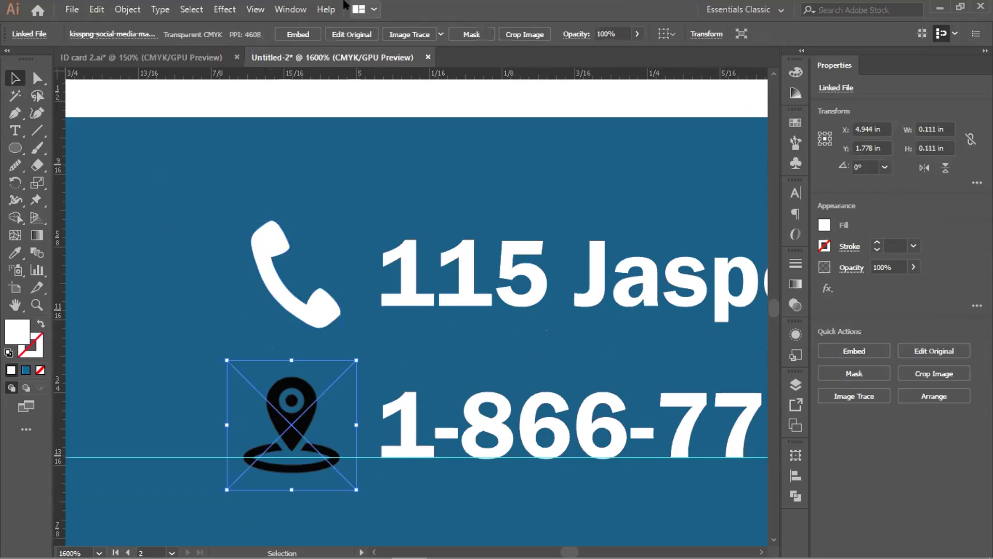
left_click(441, 34)
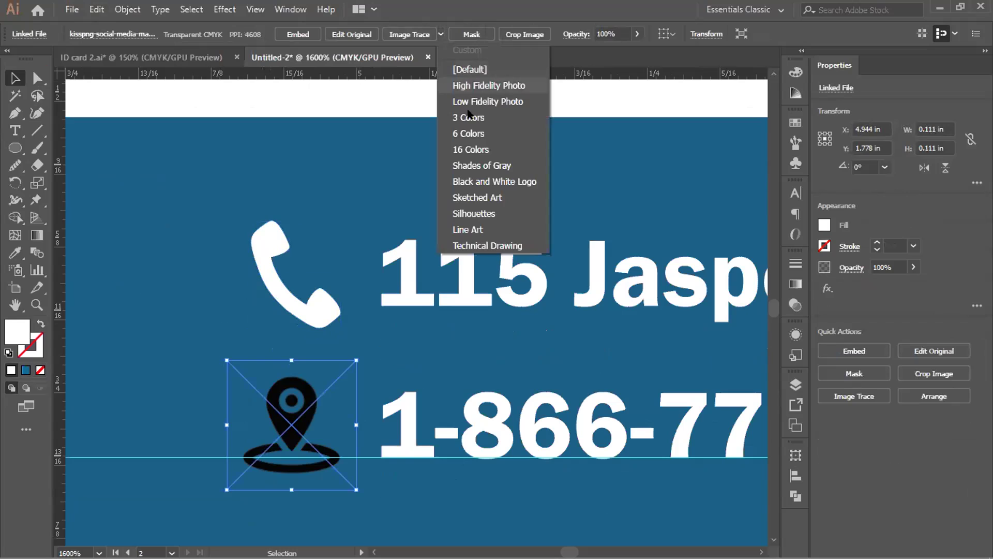
left_click(470, 115)
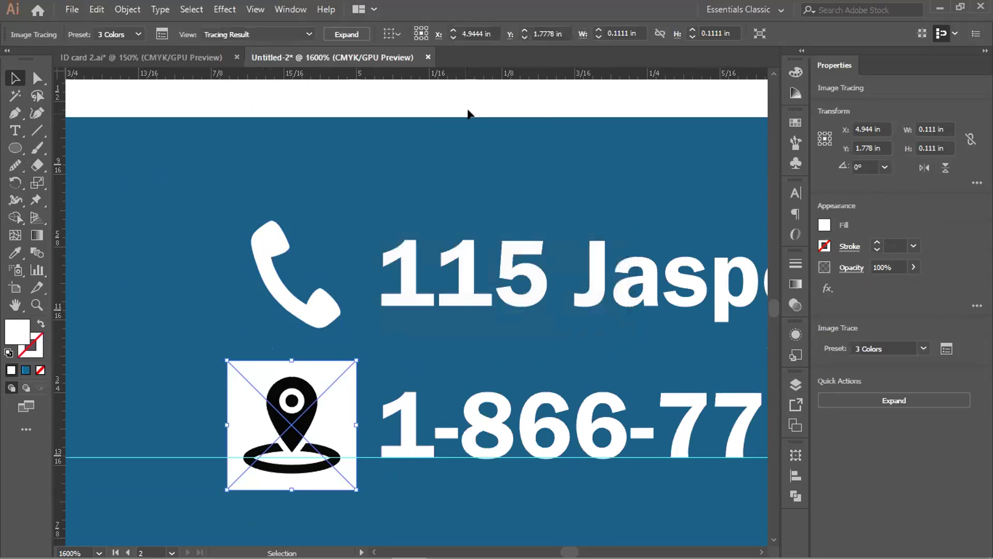
left_click(345, 34)
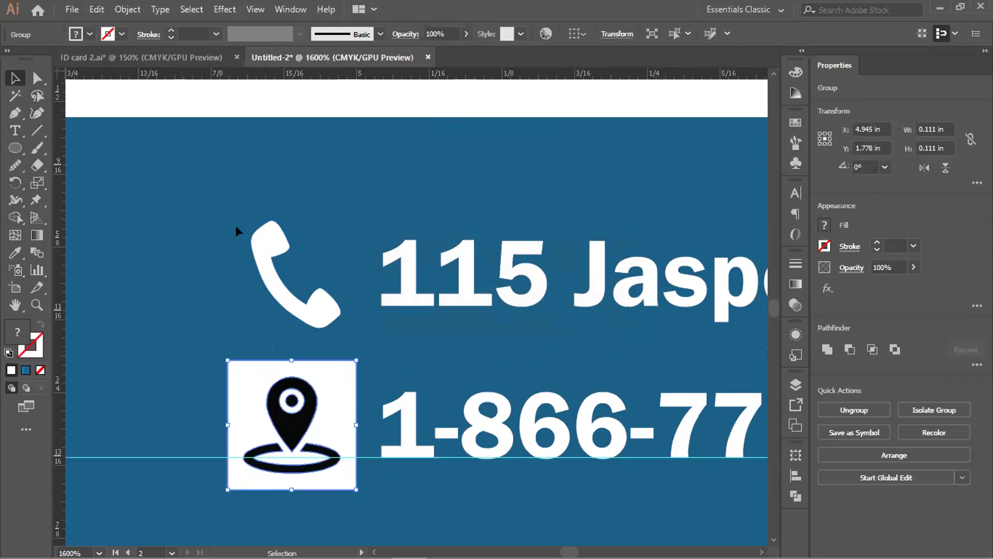
- Try to delete the white background around the traced location pin
key("ctrl+h")
key("ctrl+shift+a")
left_click(332, 380)
key("Delete")
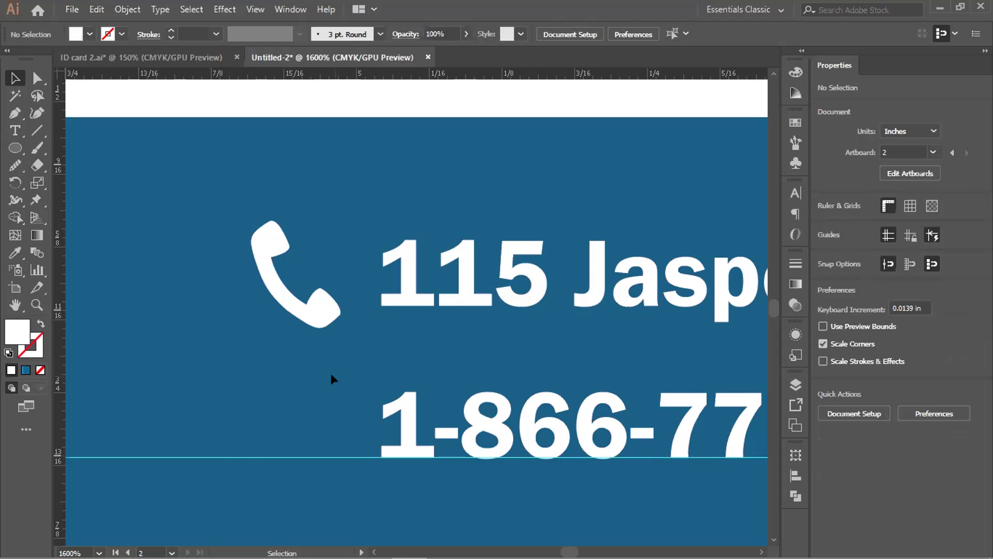
- Undo the deletion of the traced location pin and ungroup the pin artwork
key("ctrl+z")
right_click(331, 374)
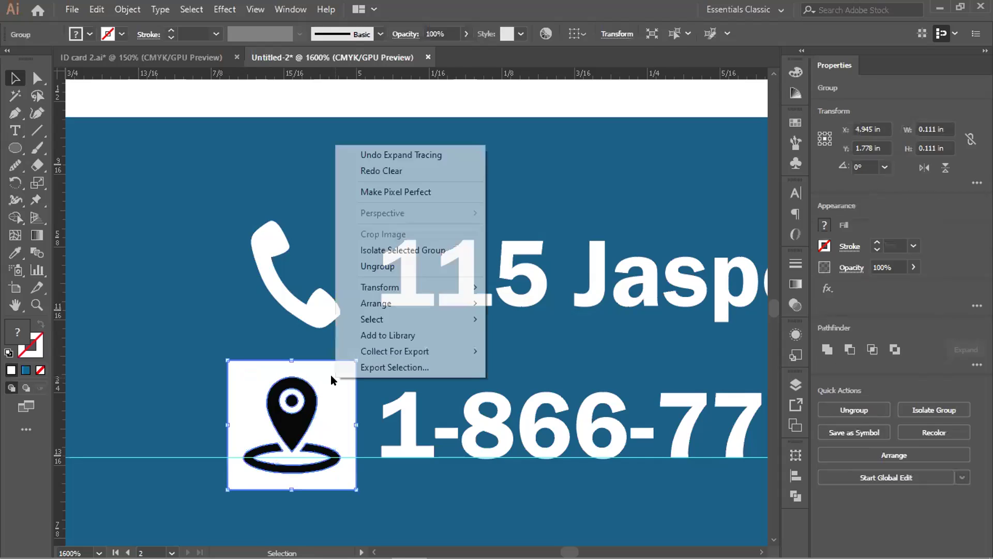
left_click(378, 267)
key("ctrl+shift+a")
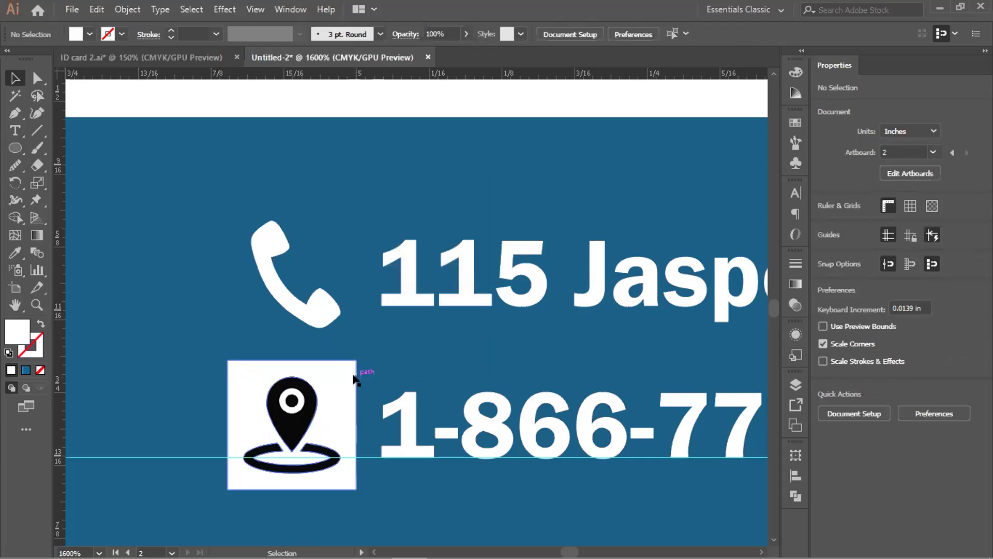
- Delete the white background square around the location pin and the white ring inside its head
left_click(326, 389)
key("Delete")
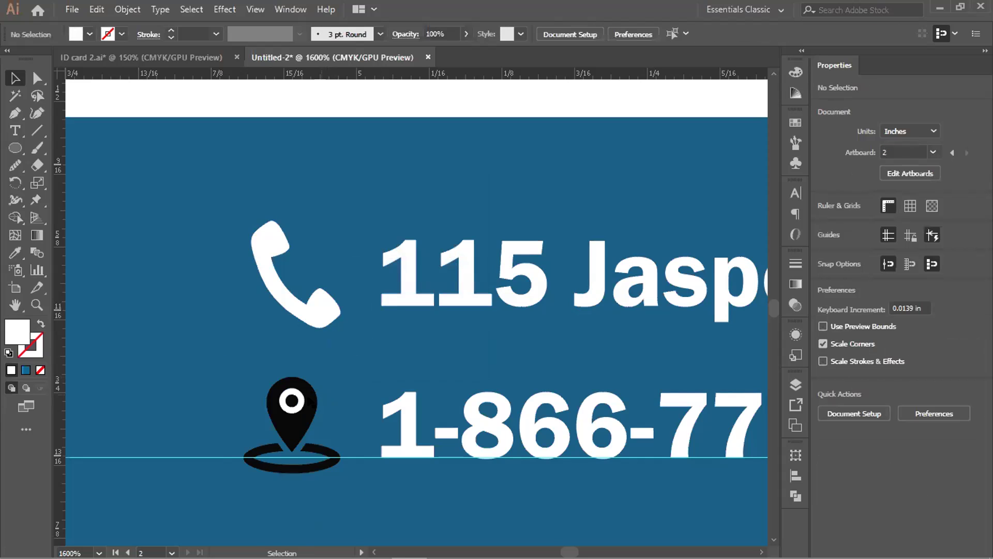
left_click(299, 406)
key("Delete")
- Fill the black body of the location pin with white
left_click(282, 427)
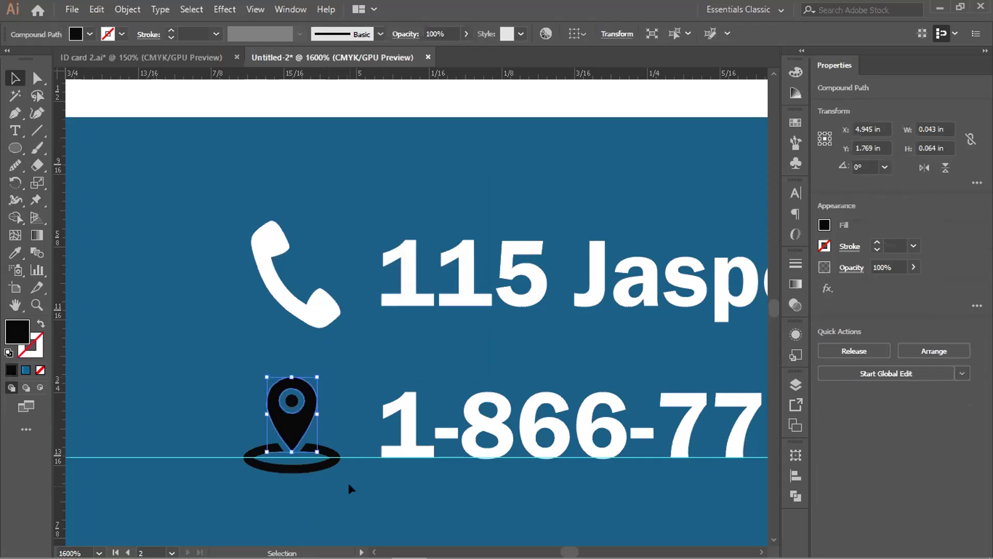
left_click(304, 459)
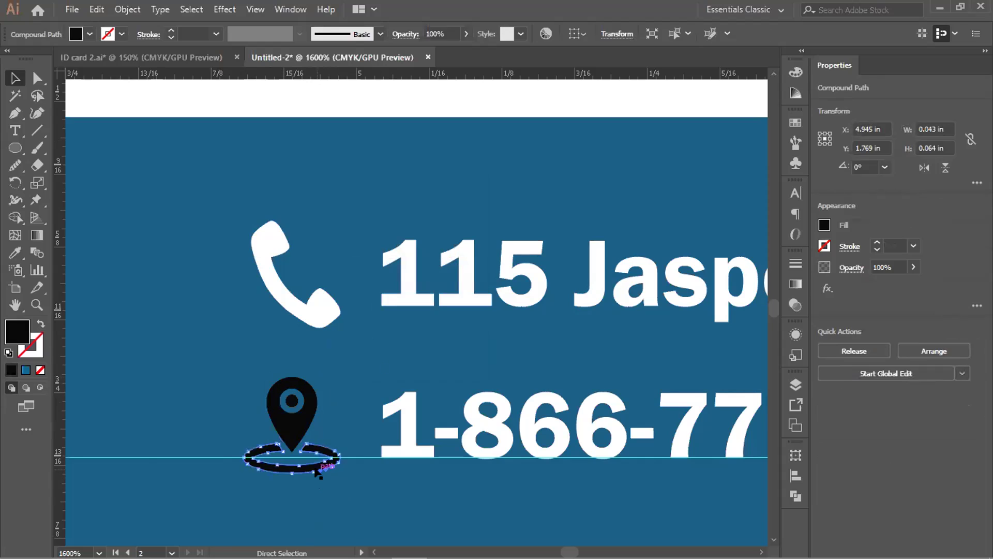
left_click(295, 430, "shift")
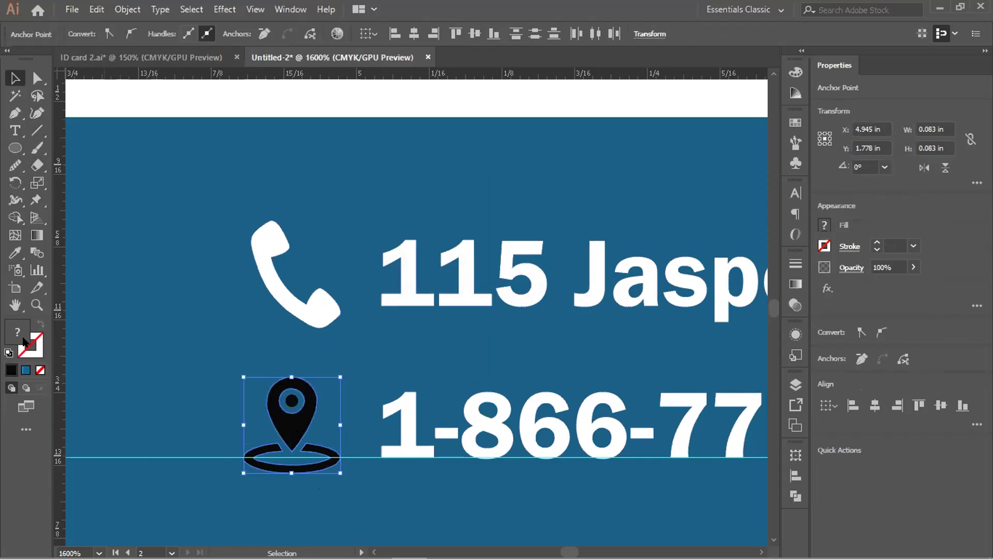
left_click(235, 405)
left_click(292, 414)
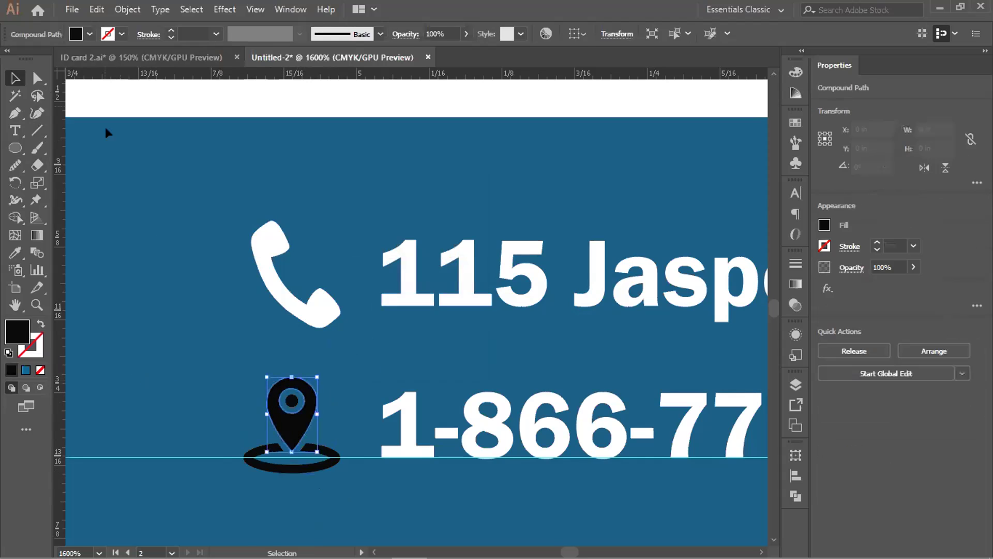
left_click(77, 34)
left_click(29, 57)
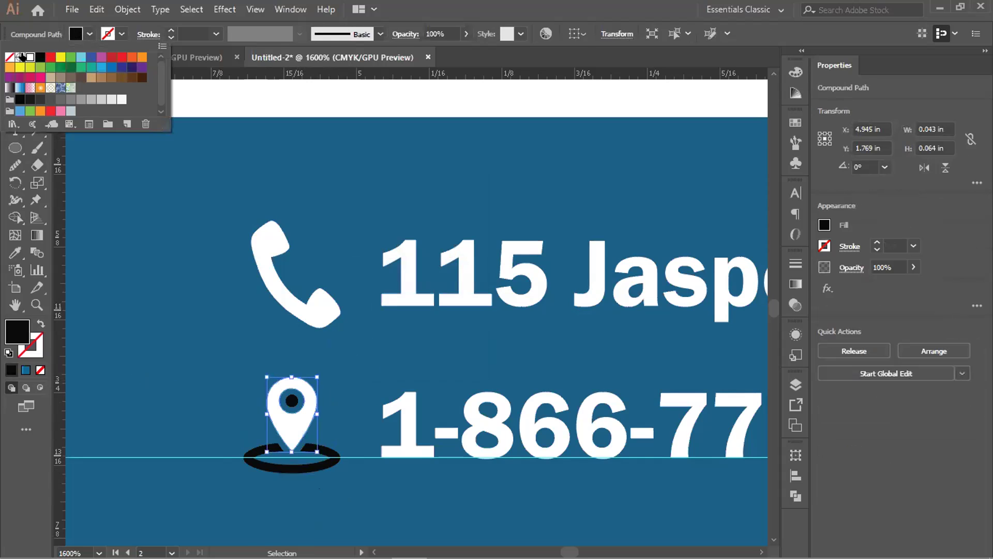
left_click(166, 239)
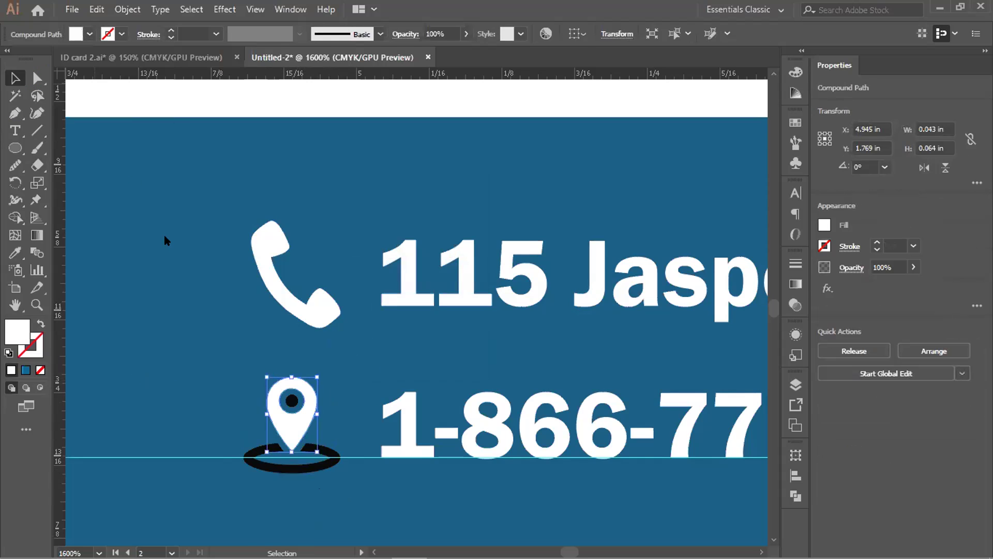
- Fill the small black dot inside the location pin's head with white
left_click(290, 401)
left_click(78, 34)
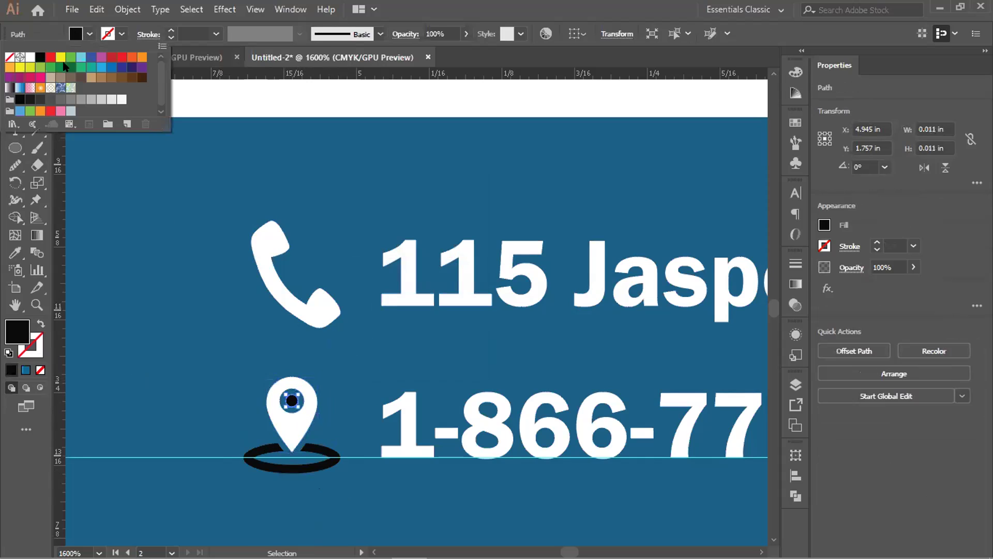
left_click(29, 56)
left_click(204, 362)
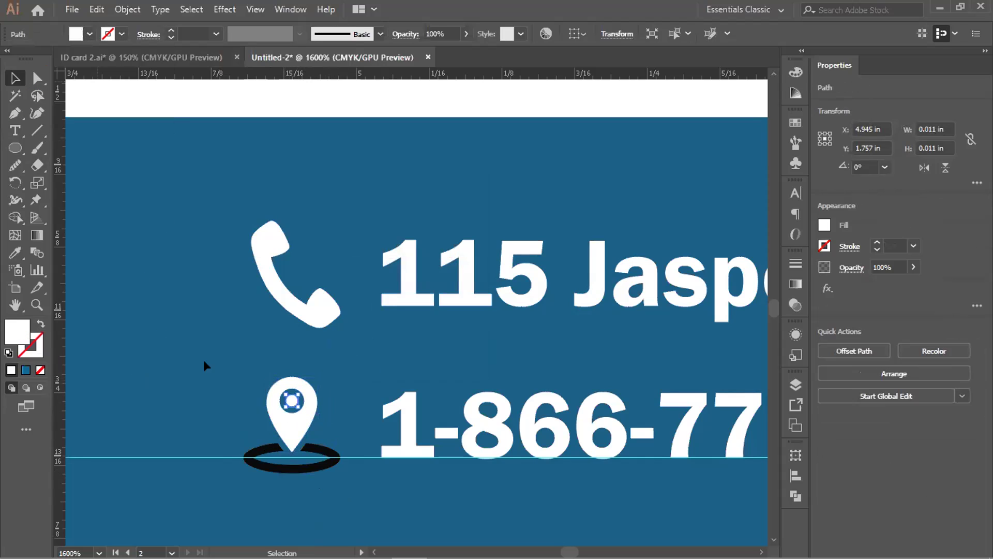
- Fill the black oval ring beneath the location pin with white and deselect it
left_click(325, 468)
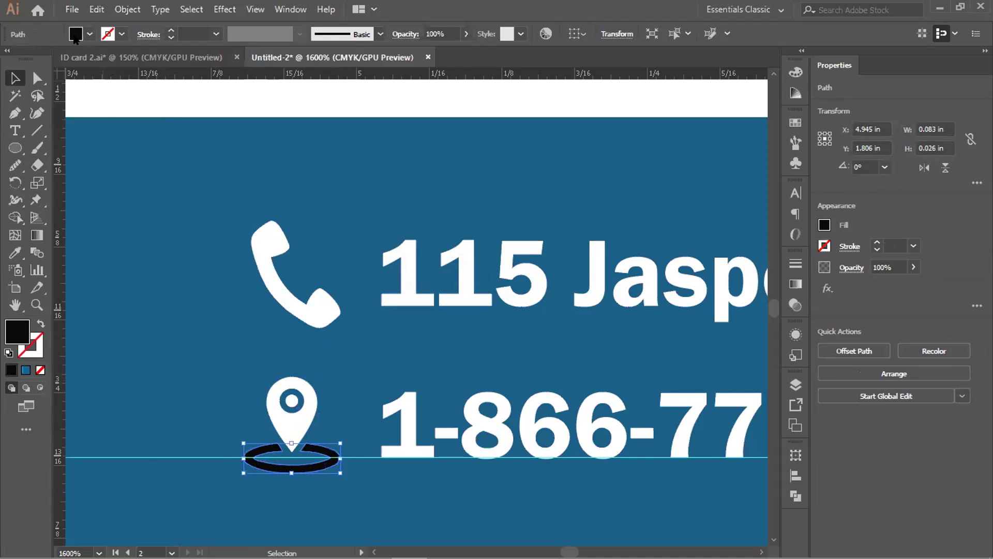
left_click(76, 34)
left_click(29, 57)
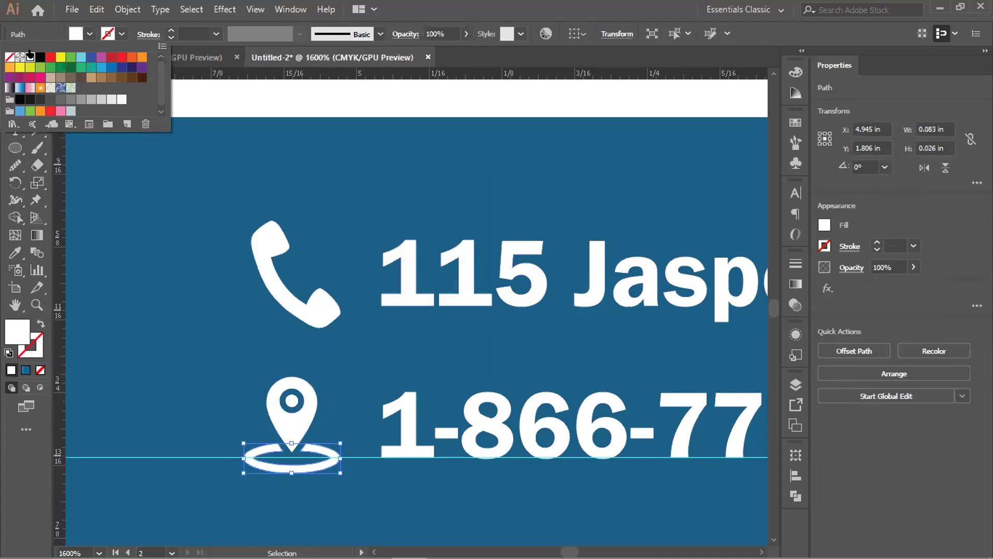
left_click(143, 219)
scroll(191, 383, "down", 2)
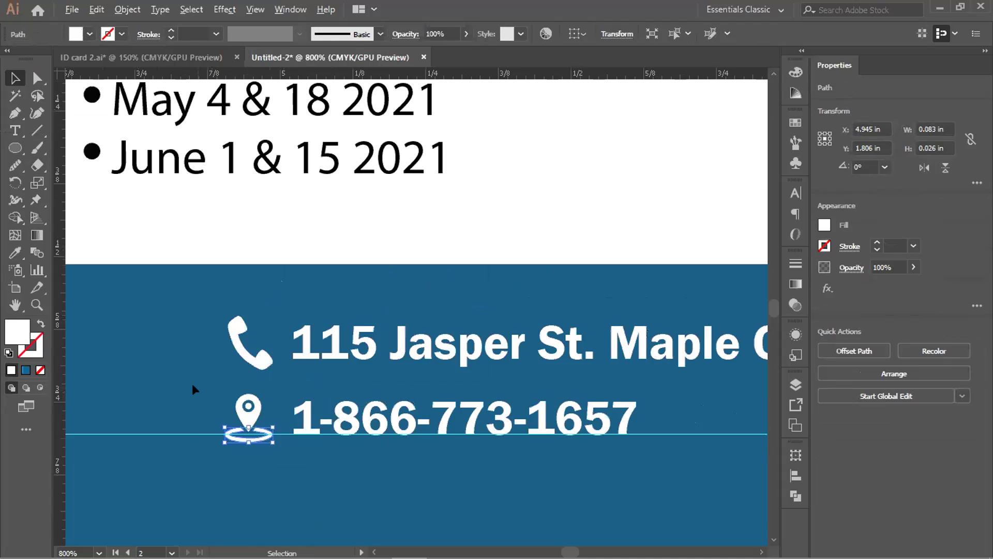
left_click(191, 426)
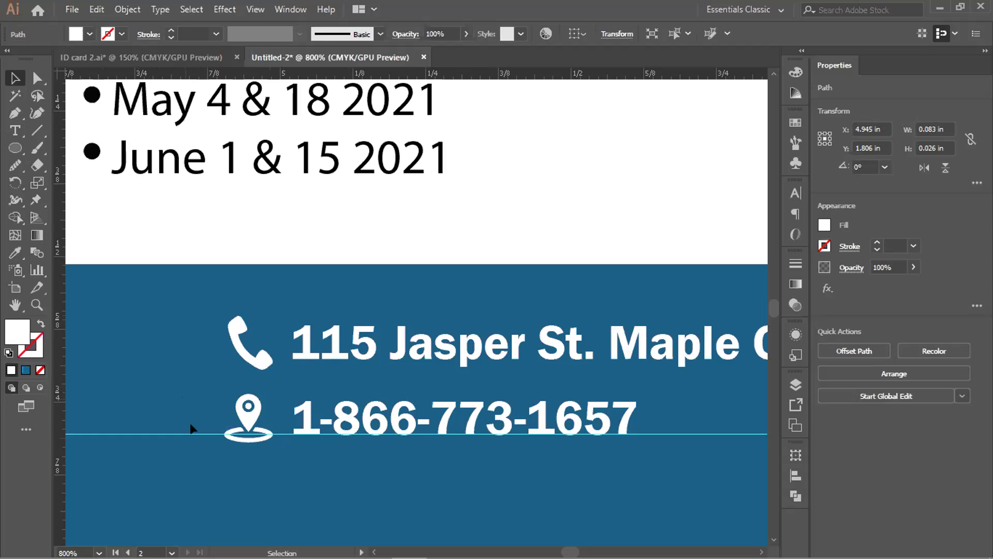
- Examine the back and front of the business card, including the contact icons, services list and portrait
scroll(193, 428, "down", 3)
scroll(225, 452, "down", 2)
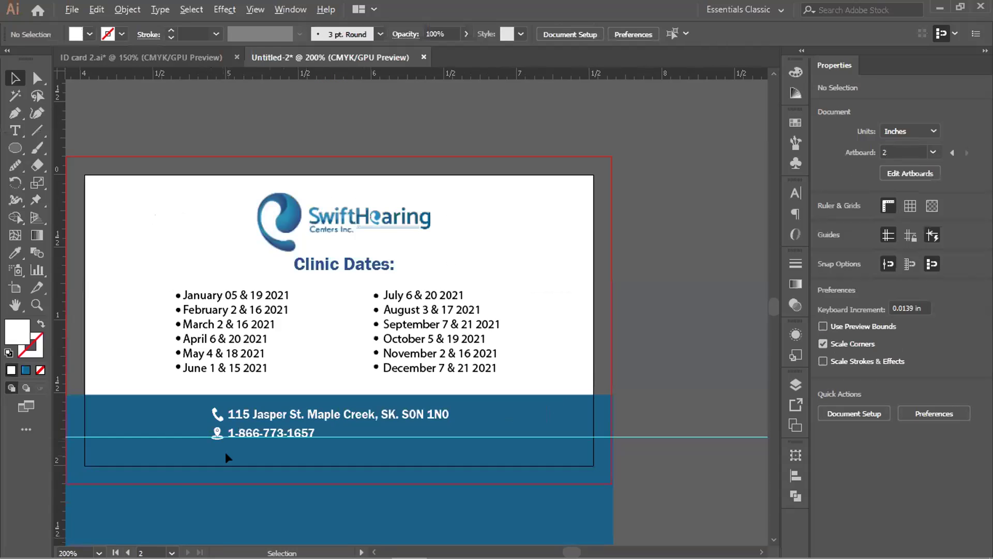
scroll(225, 459, "down", 1)
scroll(168, 443, "up", 1)
scroll(168, 442, "up", 1)
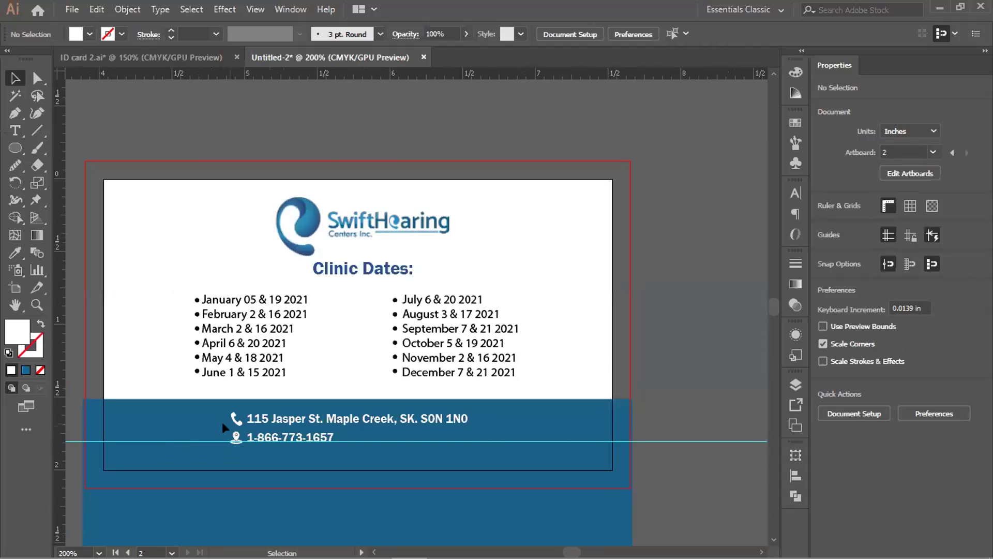
scroll(178, 421, "up", 1)
scroll(178, 425, "down", 1)
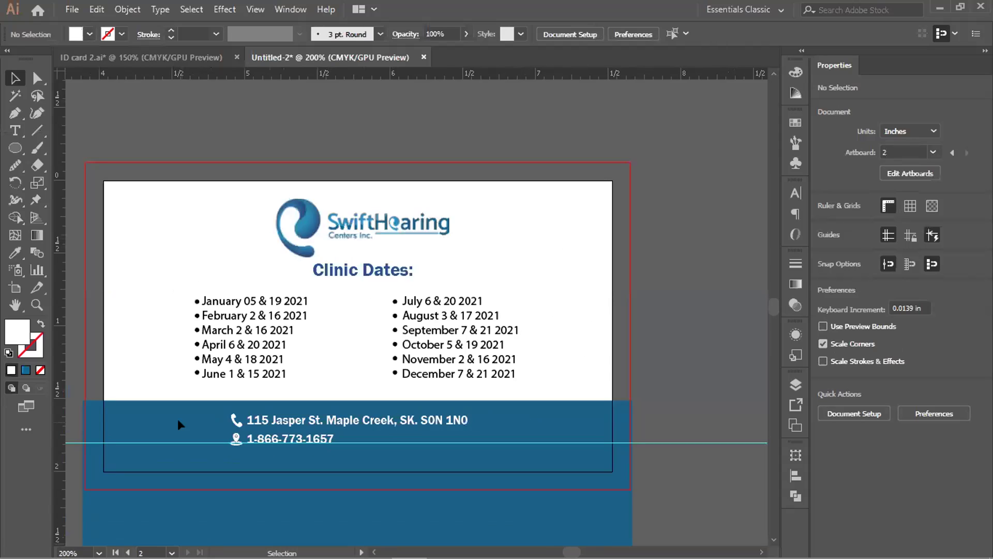
scroll(178, 418, "down", 1)
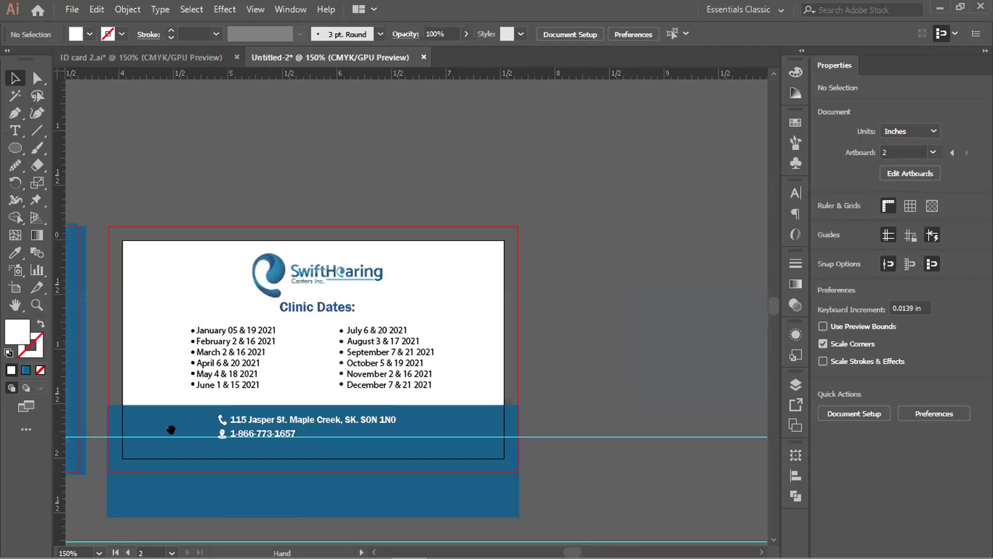
left_click_drag(146, 493, 362, 406)
scroll(268, 421, "down", 2)
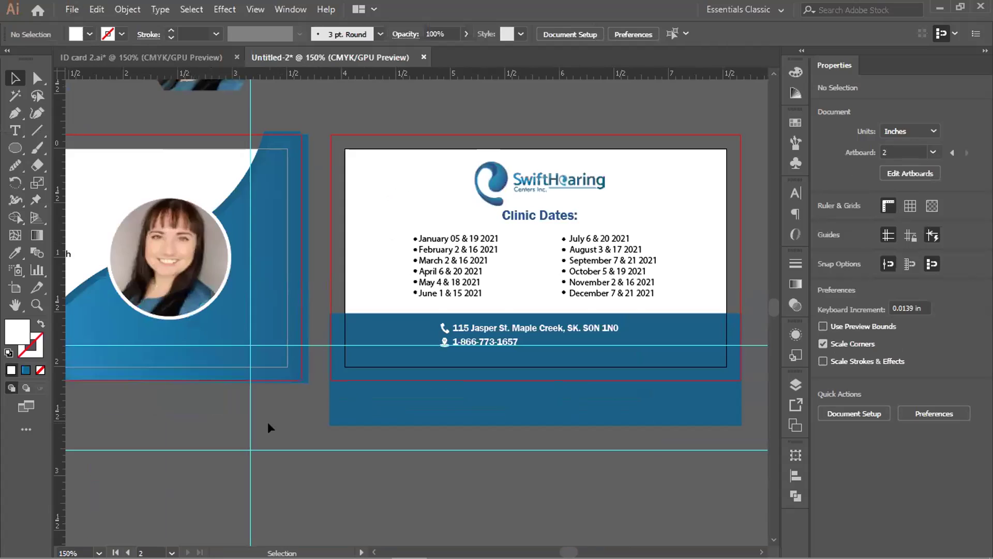
scroll(232, 409, "up", 1)
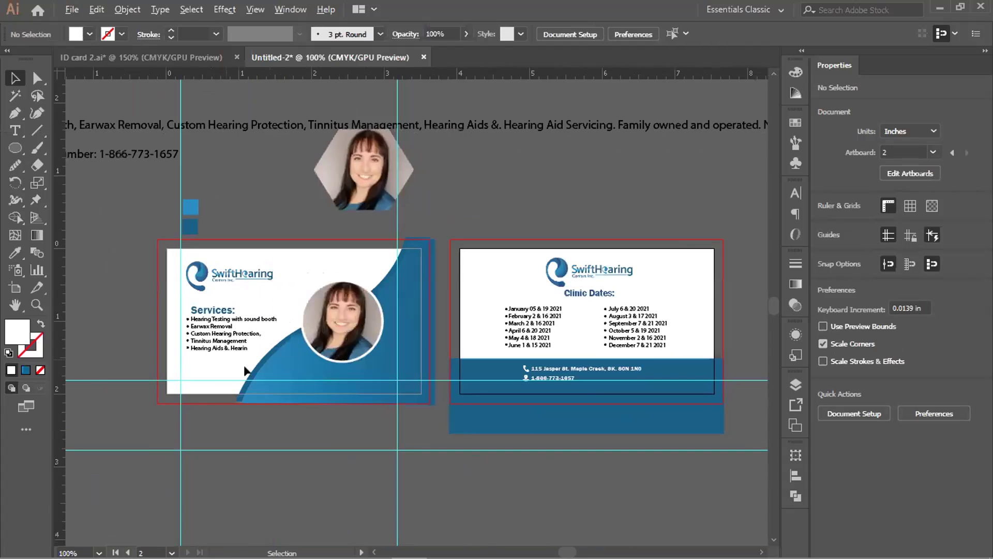
scroll(220, 354, "up", 2)
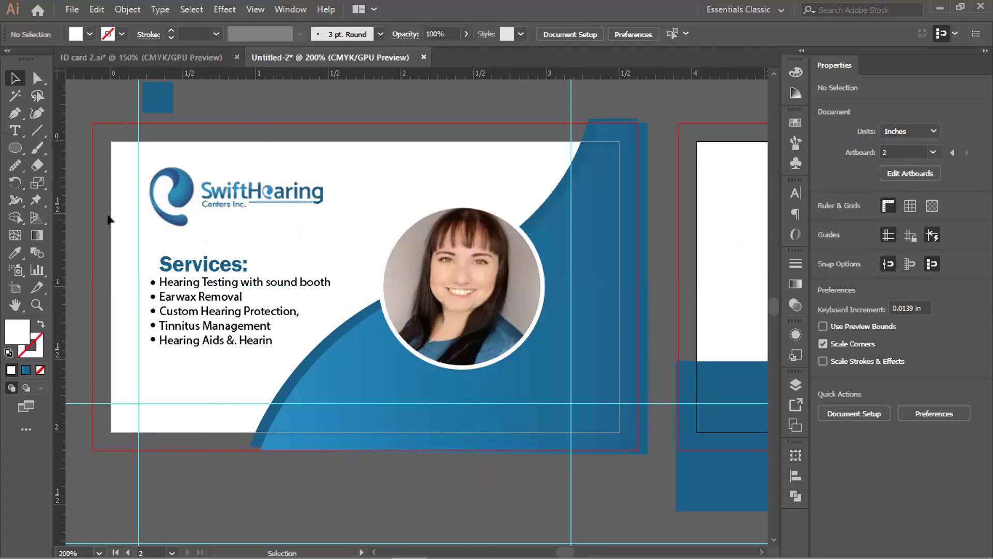
- Try to export the business card artwork with Export As
left_click(72, 10)
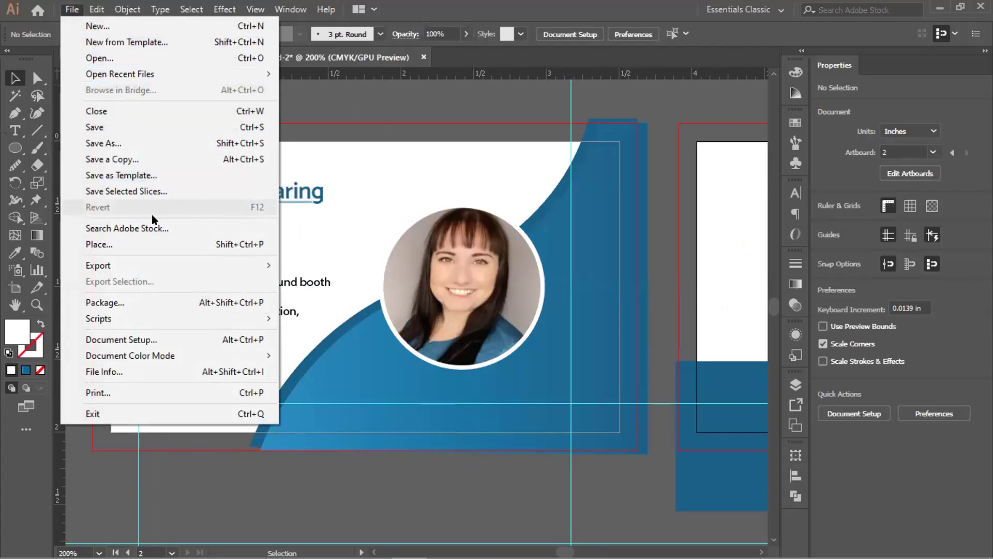
mouse_move(170, 261)
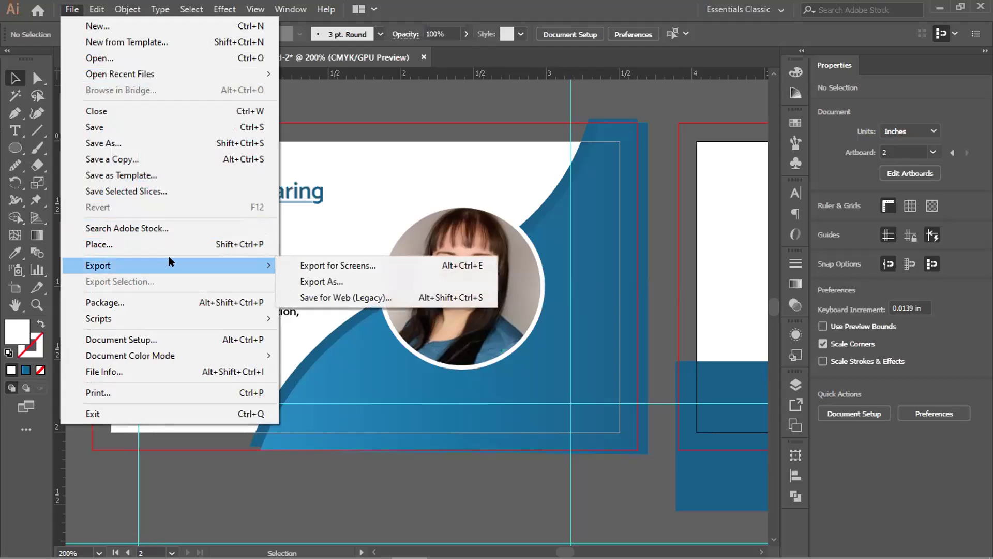
left_click(297, 285)
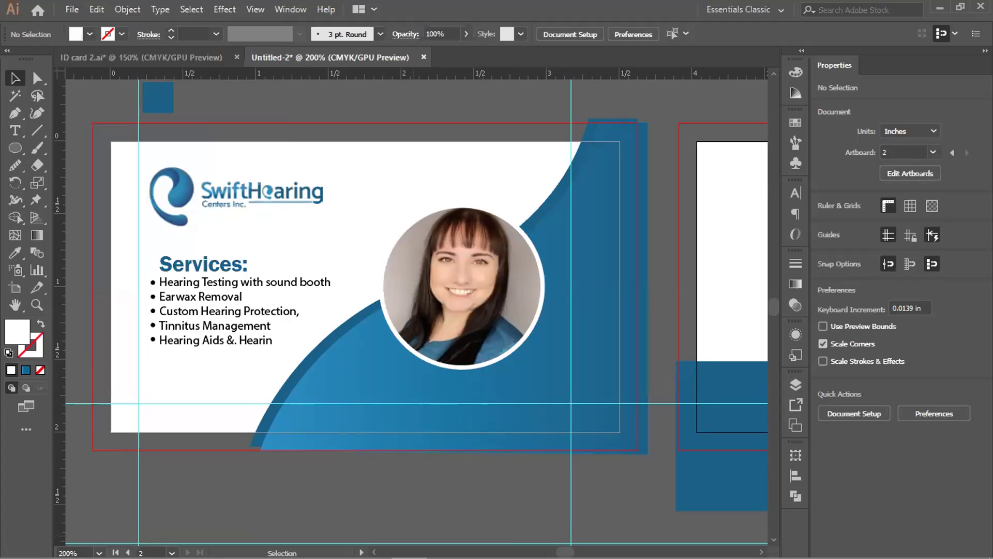
mouse_move(406, 556)
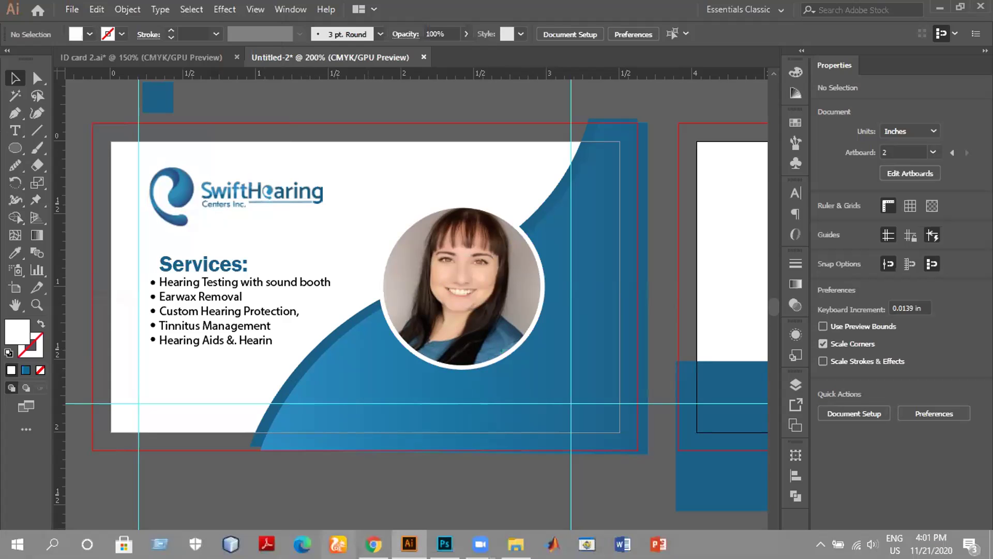
left_click(72, 9)
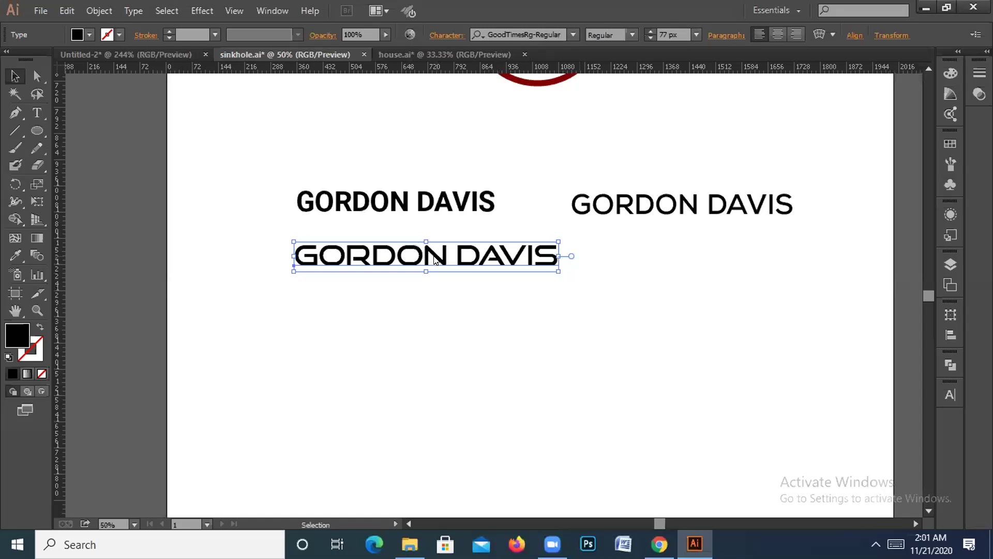
- Switch to Chrome to view the Freelancer logo contest entries, and return to the sinkhole.ai document in Illustrator
left_click_drag(619, 383, 616, 417)
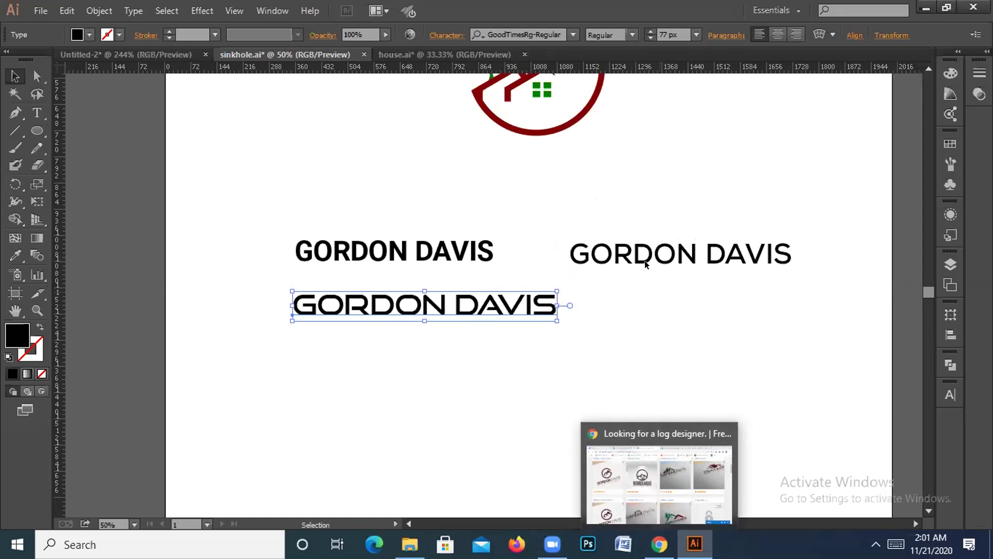
left_click(658, 543)
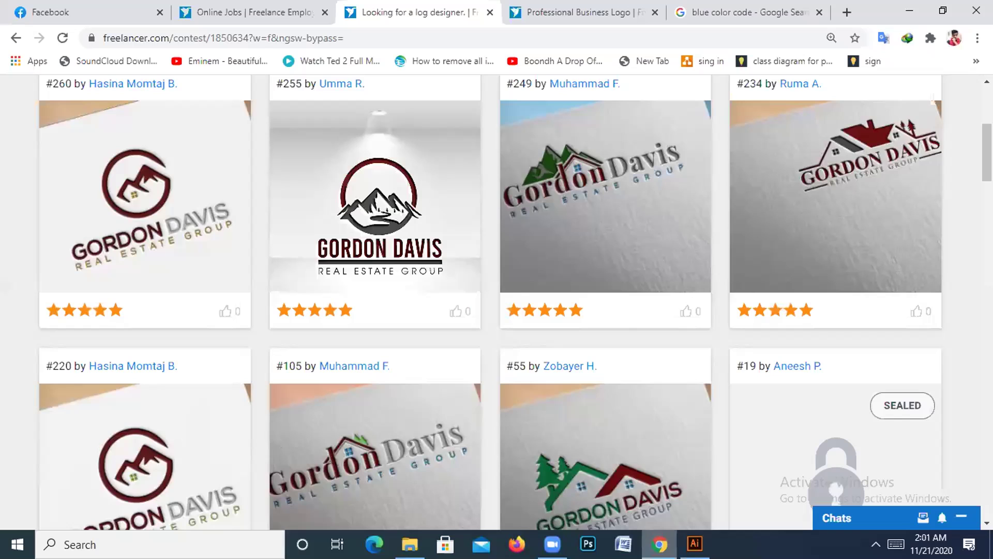
mouse_move(695, 543)
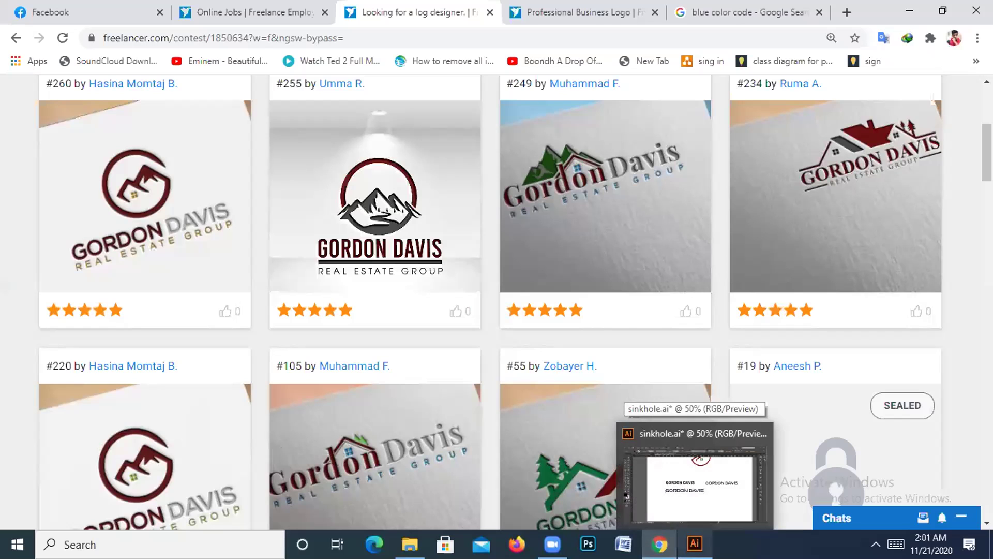
left_click(695, 543)
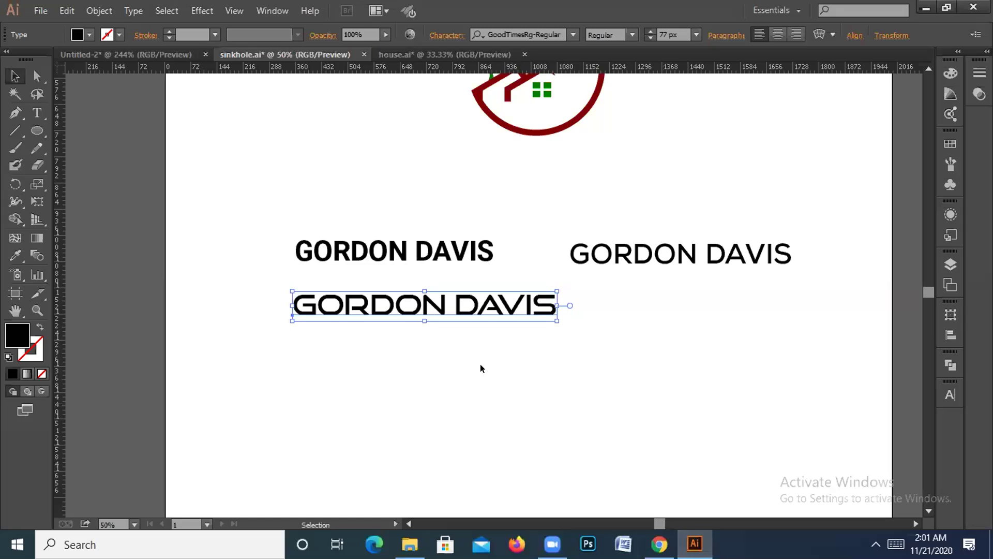
- Check the fonts of the three name text variants below the house logo one by one
left_click(624, 261)
left_click(436, 257)
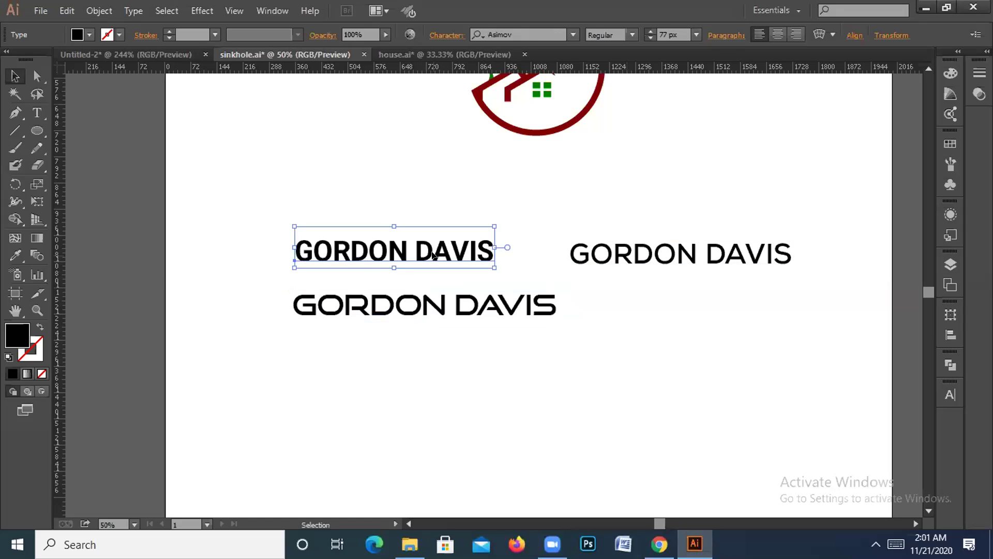
left_click(458, 299)
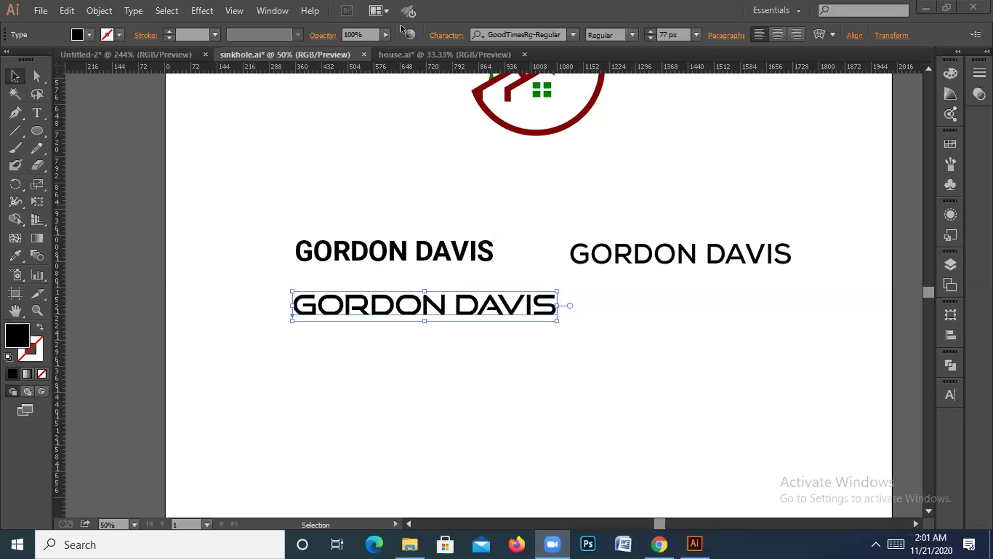
- Scale the two upper name text variants down together to about 25 px and move them to the artboard's left edge
left_click(352, 257)
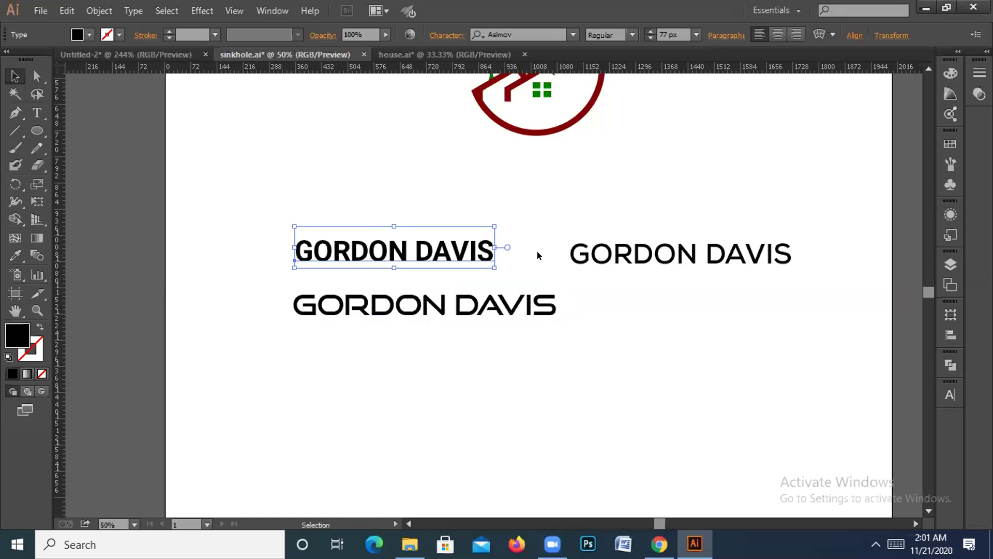
left_click(622, 255, "shift")
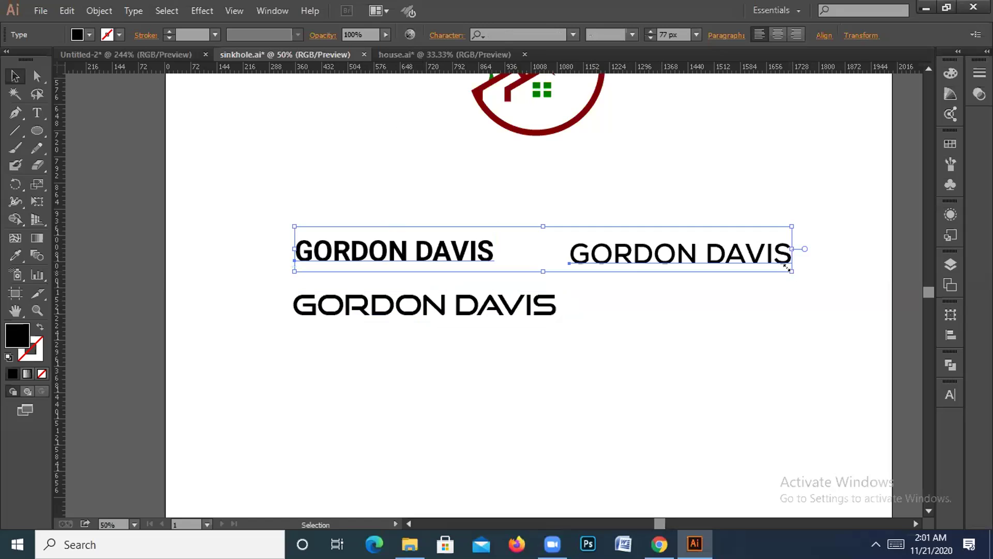
left_click_drag(790, 270, 625, 256)
left_click_drag(519, 252, 147, 231)
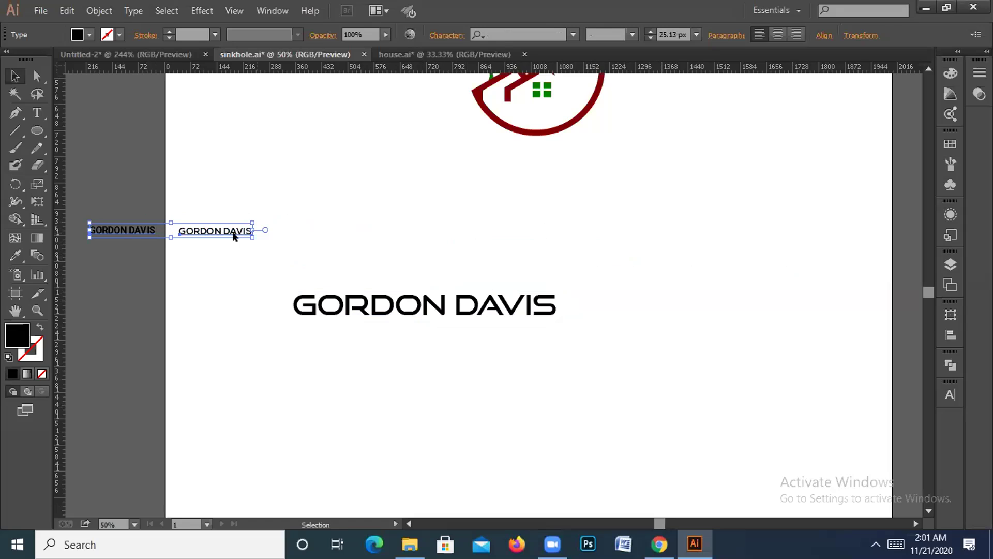
- Move the remaining GoodTimesRg-Regular name text up so that it sits roughly centred below the house logo
left_click(488, 305)
left_click_drag(488, 305, 587, 248)
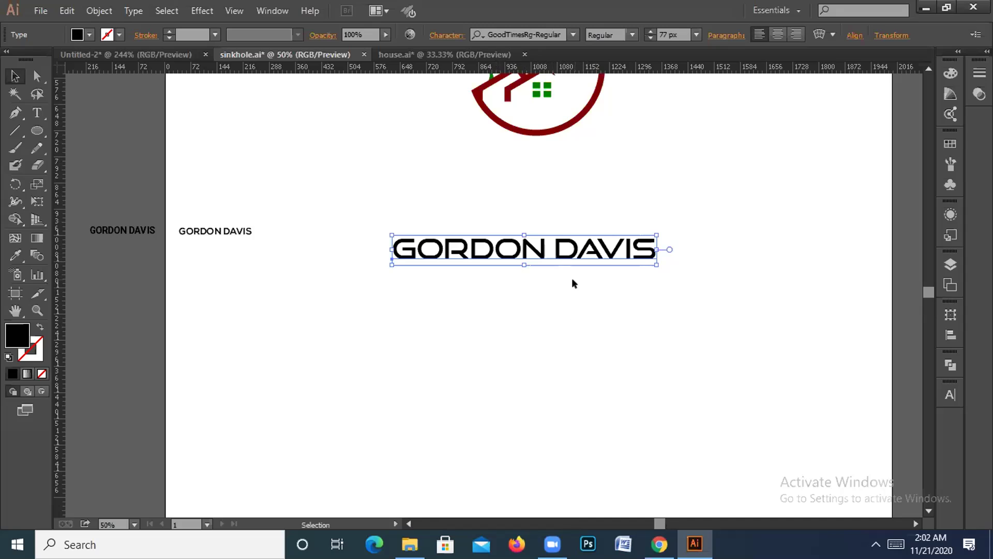
left_click_drag(579, 344, 579, 406)
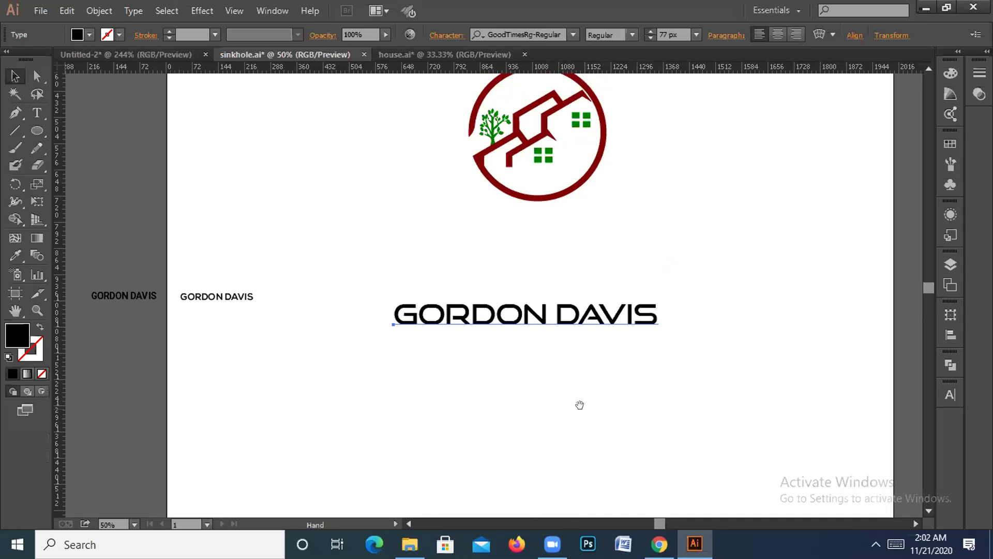
- Switch to Chrome to examine more name lettering in the Freelancer logo contest entries, and return to Illustrator
left_click(659, 544)
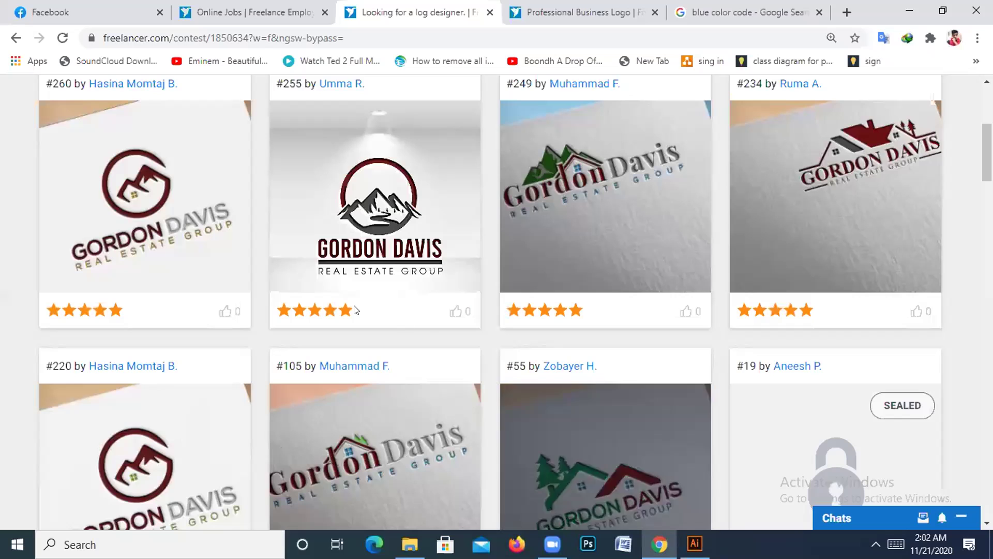
scroll(364, 308, "down", 5)
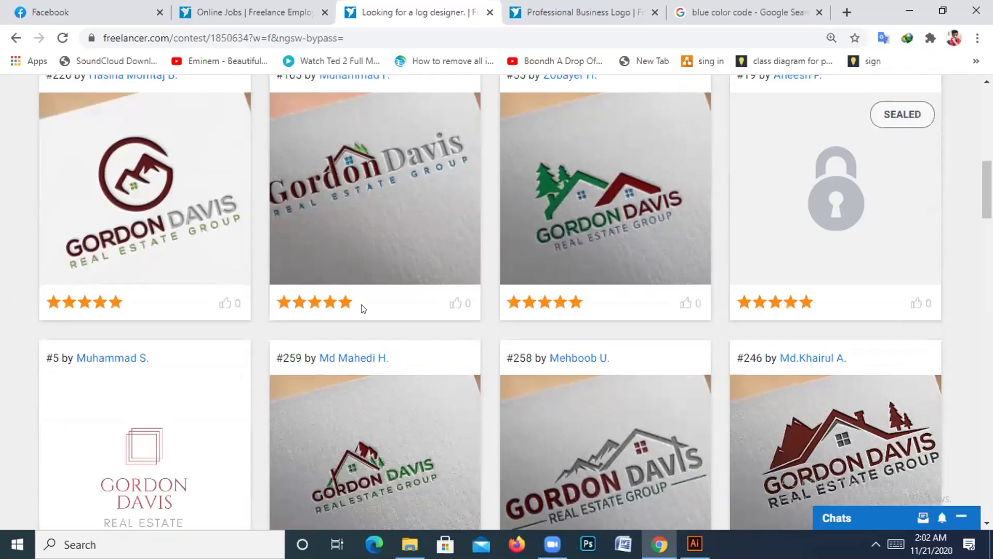
scroll(362, 306, "down", 3)
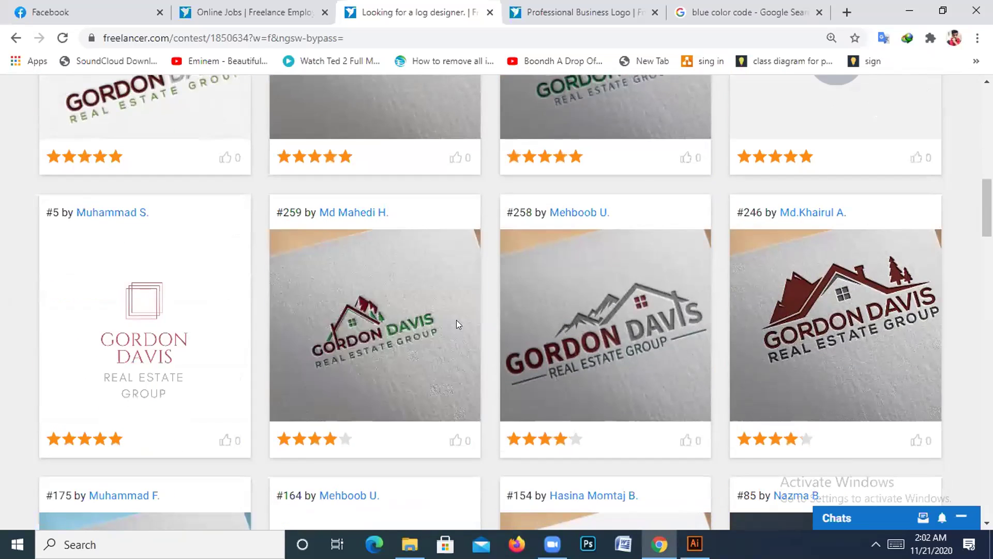
left_click(694, 544)
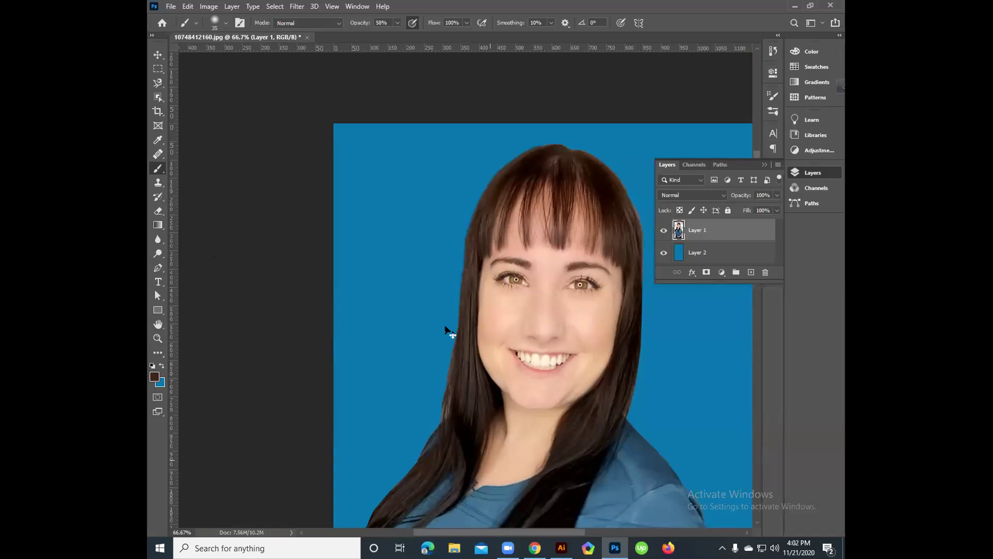
- Sample a dark hair colour from the portrait and paint over the light strands along the hair's left outer edge
scroll(444, 329, "down", 5)
scroll(445, 328, "down", 1)
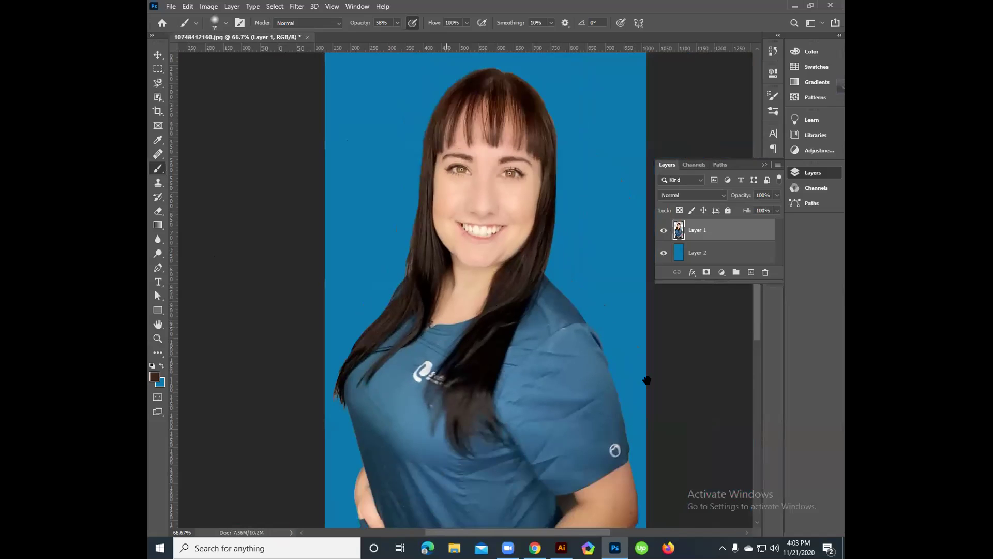
scroll(448, 331, "up", 1)
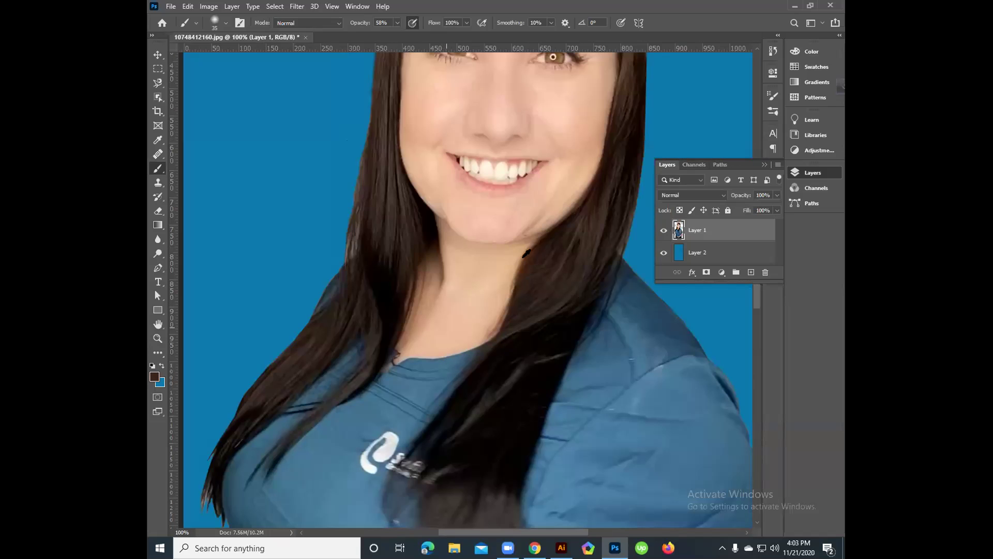
scroll(526, 254, "up", 1)
left_click(526, 256, "alt")
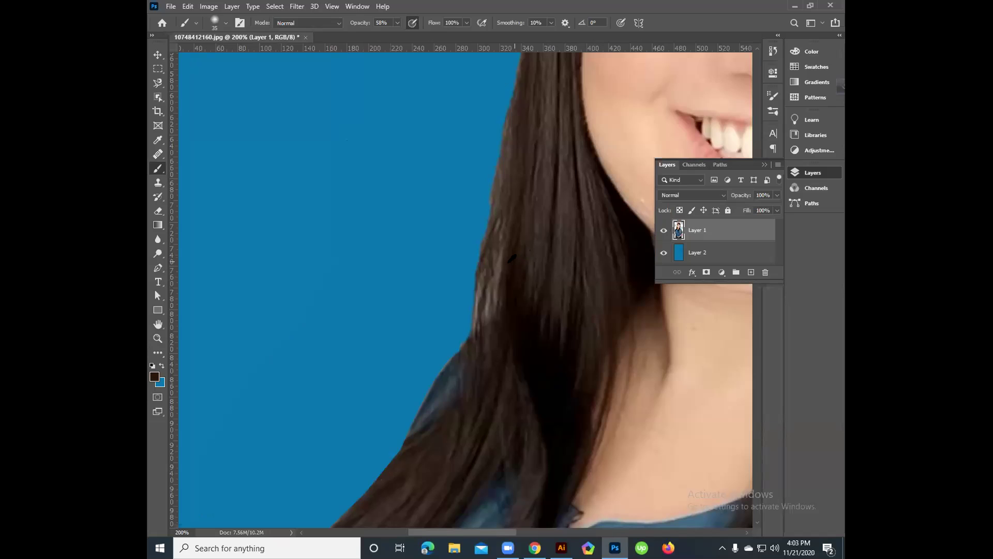
mouse_move(502, 224)
left_mouse_down()
mouse_move(482, 325)
mouse_move(495, 330)
left_mouse_up()
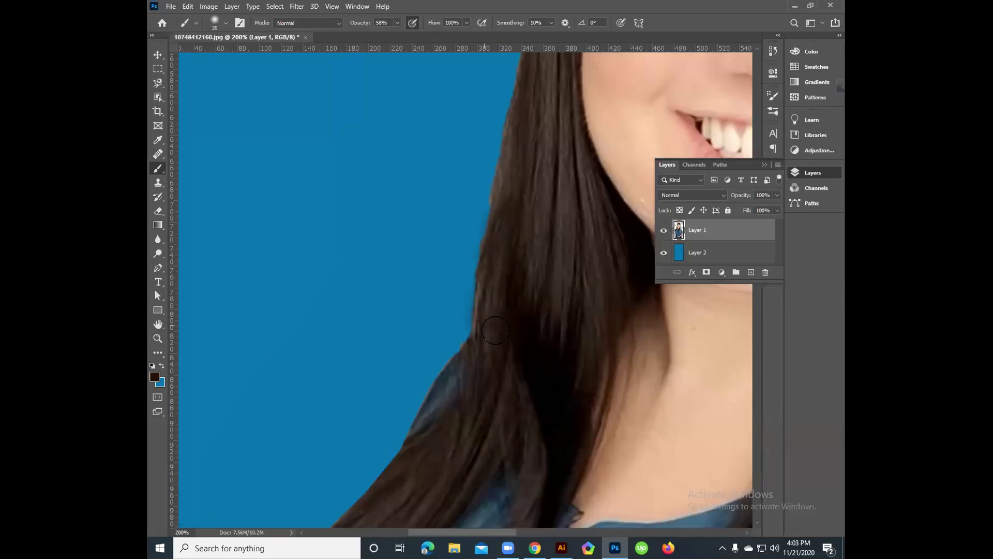
- Erase the uneven outer edge of the hair at the right side of the head, and sample a brown hair colour for the Brush
scroll(456, 316, "right", 3)
scroll(455, 315, "up", 1)
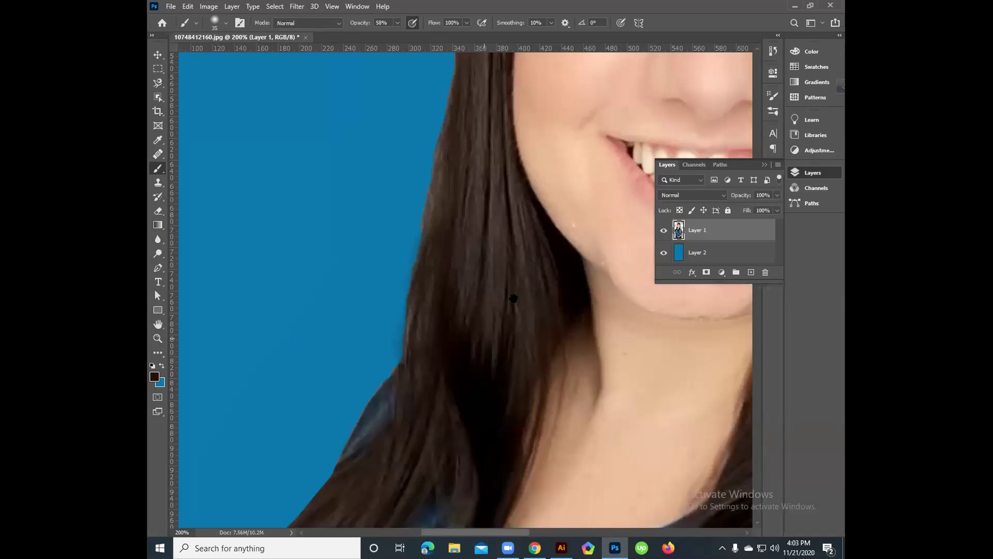
scroll(437, 268, "right", 5)
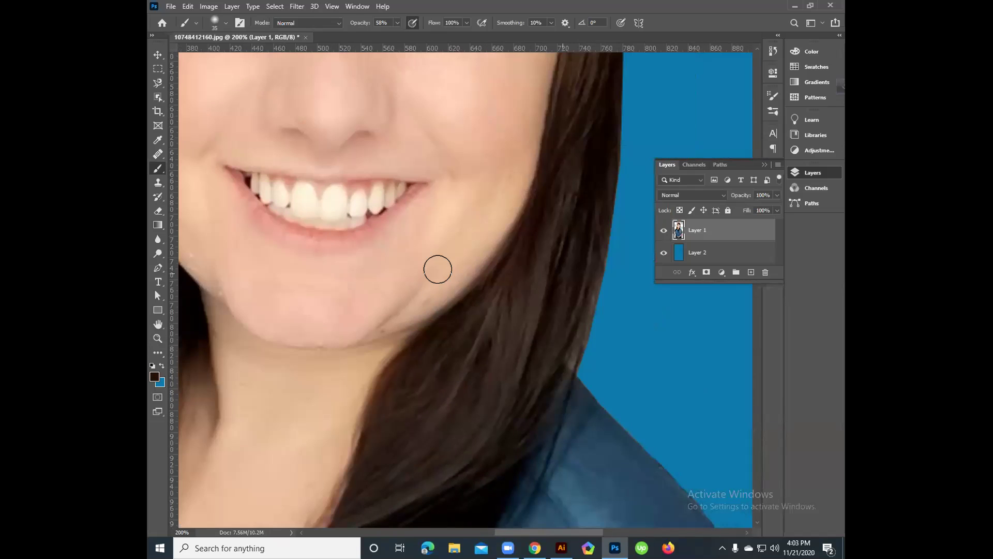
scroll(438, 253, "up", 6)
scroll(438, 251, "up", 1)
scroll(438, 252, "left", 1)
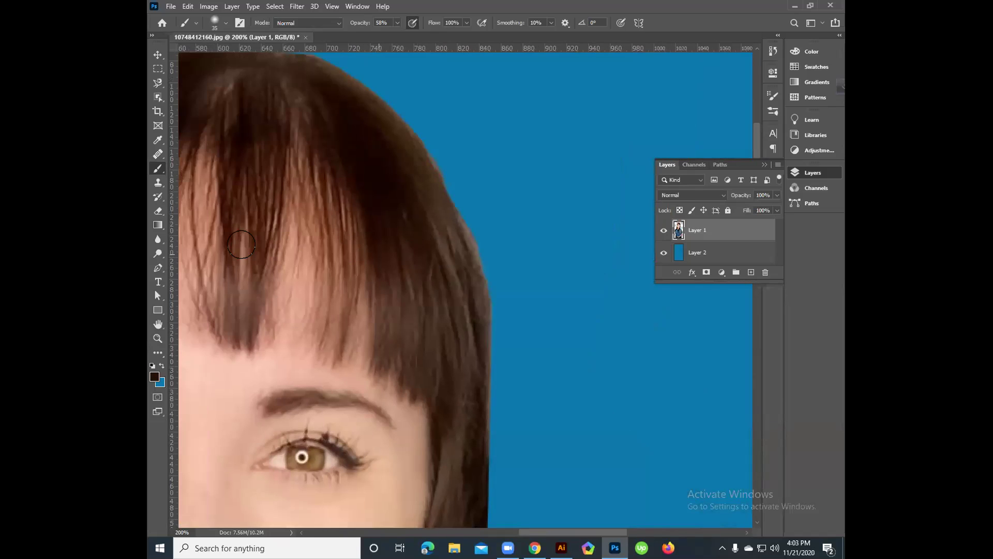
left_click(160, 212)
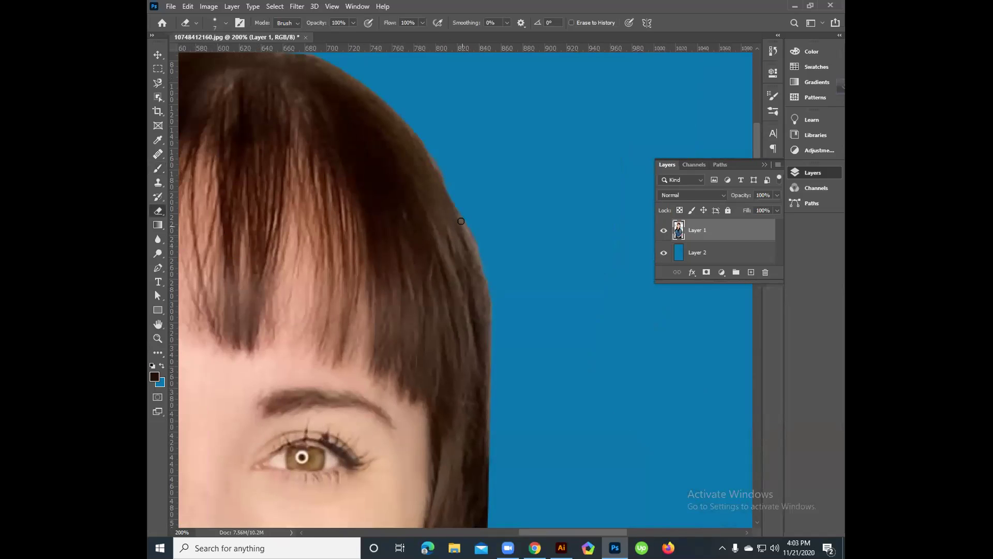
mouse_move(464, 223)
left_mouse_down()
mouse_move(490, 299)
mouse_move(492, 348)
left_mouse_up()
left_click(157, 168)
left_click(430, 229, "alt")
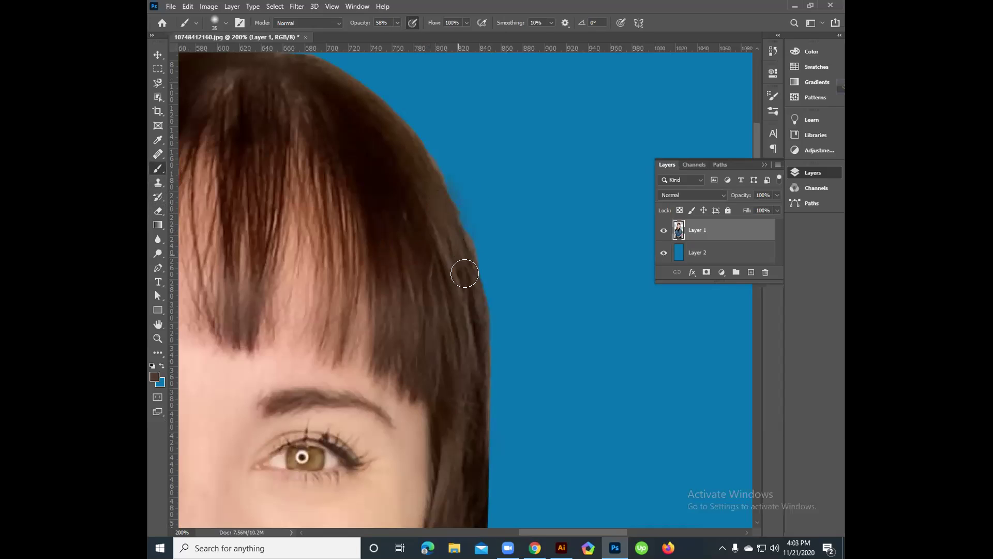
- Hide the blue background layer, Layer 2, so the portrait stands on transparency
scroll(409, 202, "up", 3)
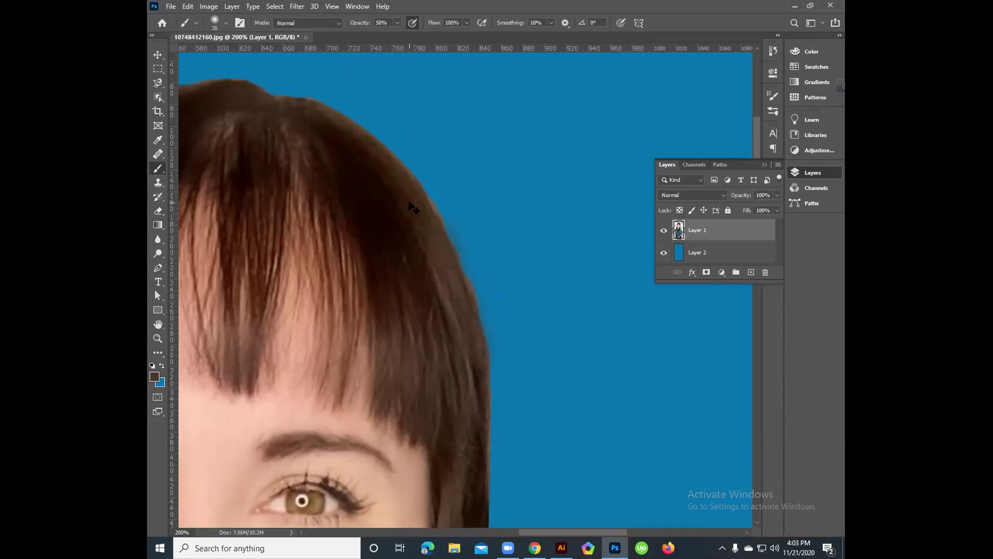
scroll(410, 205, "up", 2)
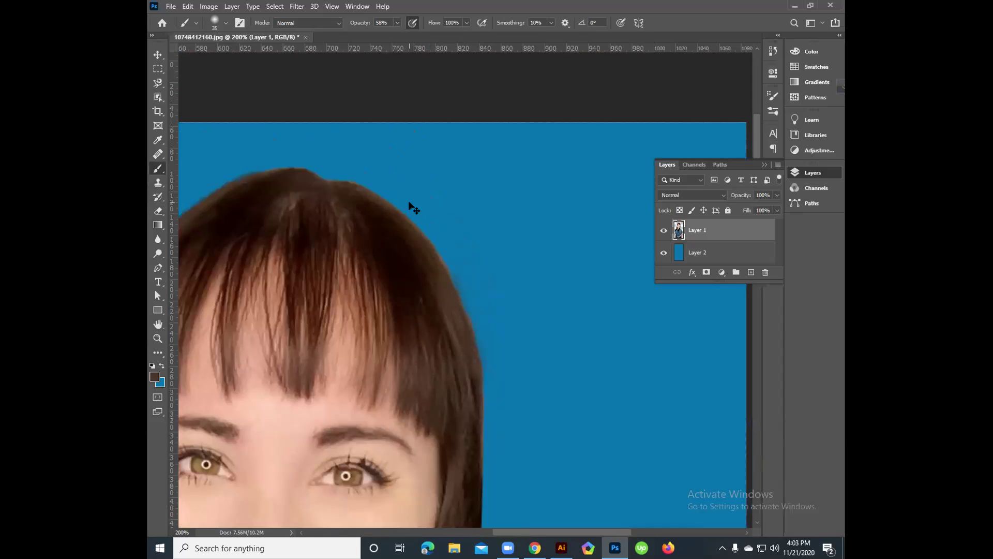
scroll(412, 203, "down", 2)
scroll(596, 275, "down", 2)
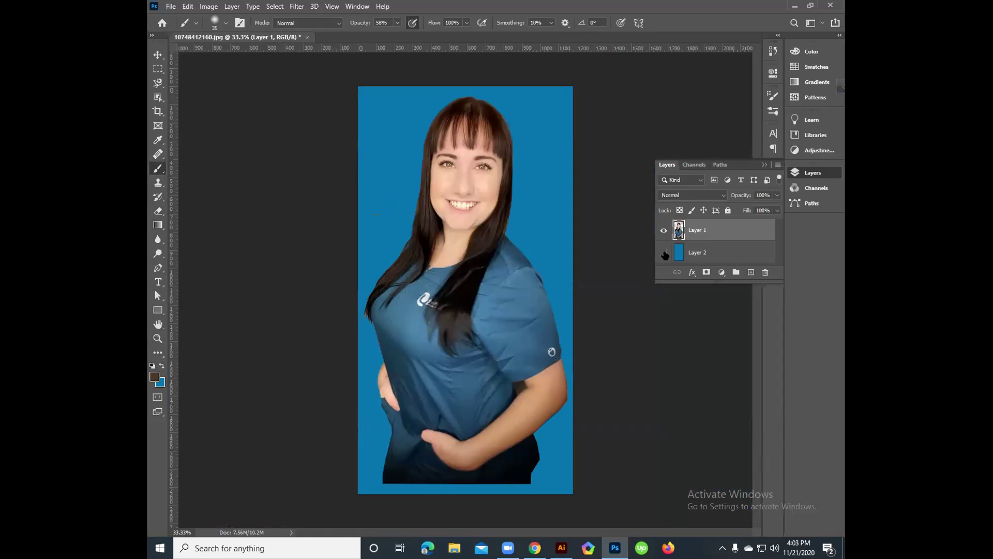
left_click(663, 253)
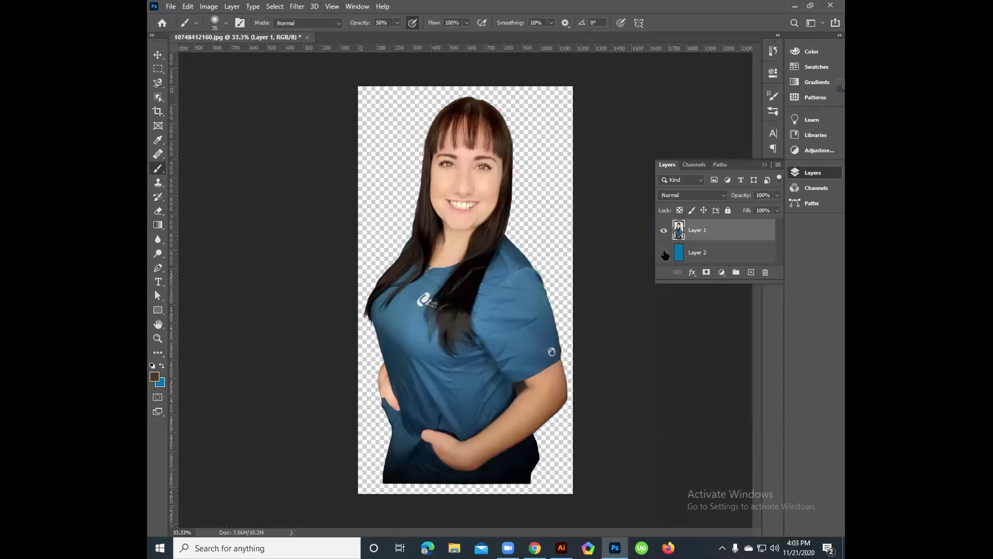
left_click(171, 6)
left_click(206, 138)
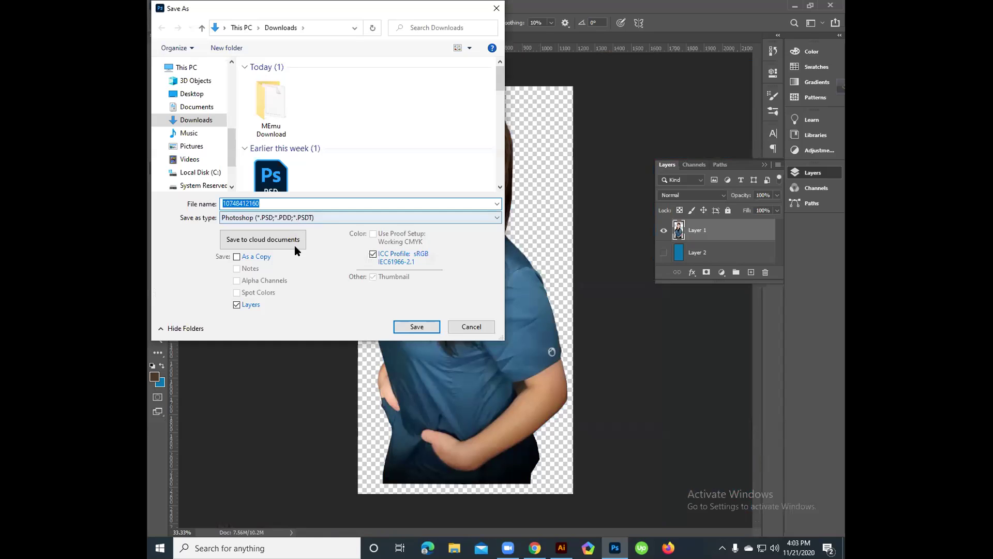
left_click(279, 217)
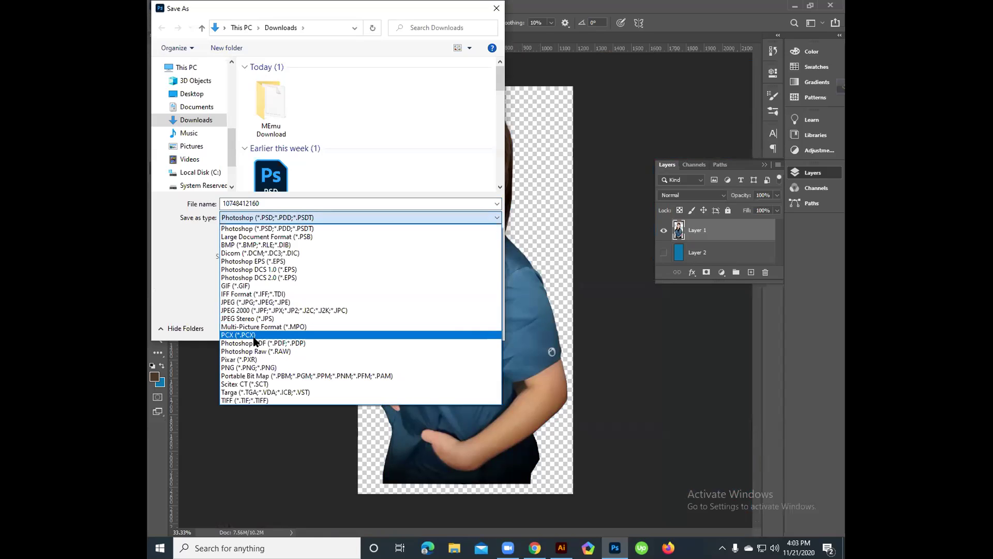
left_click(255, 367)
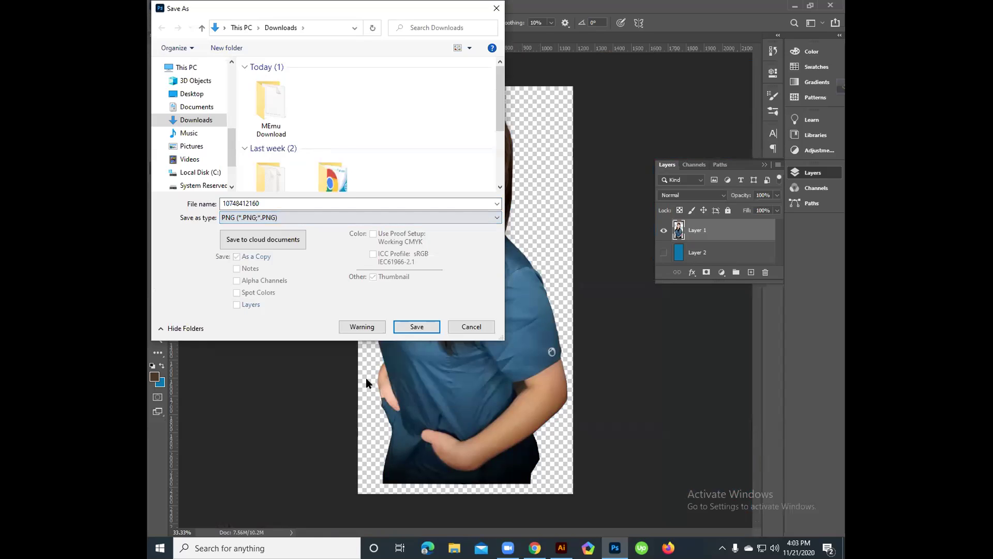
left_click(416, 326)
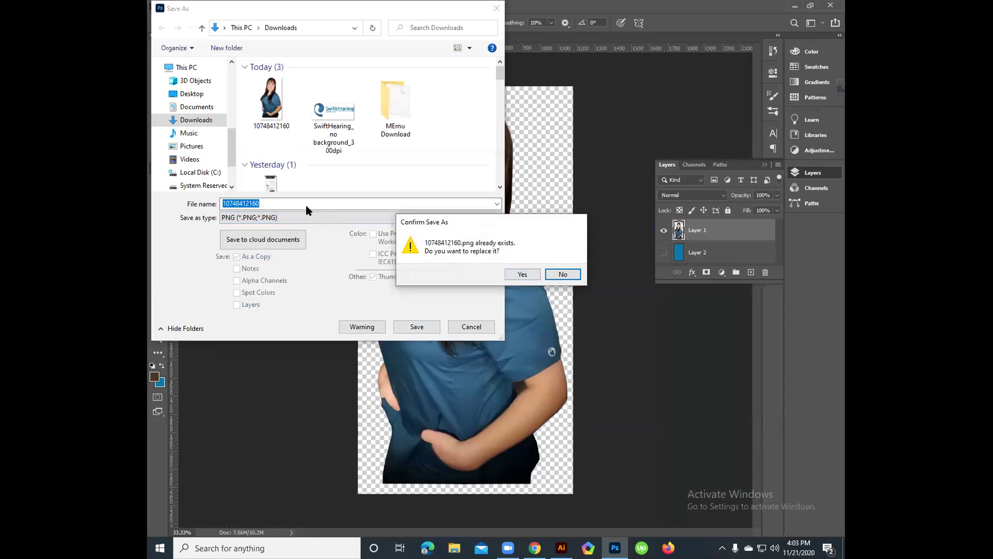
left_click(563, 274)
left_click(287, 203)
type("1")
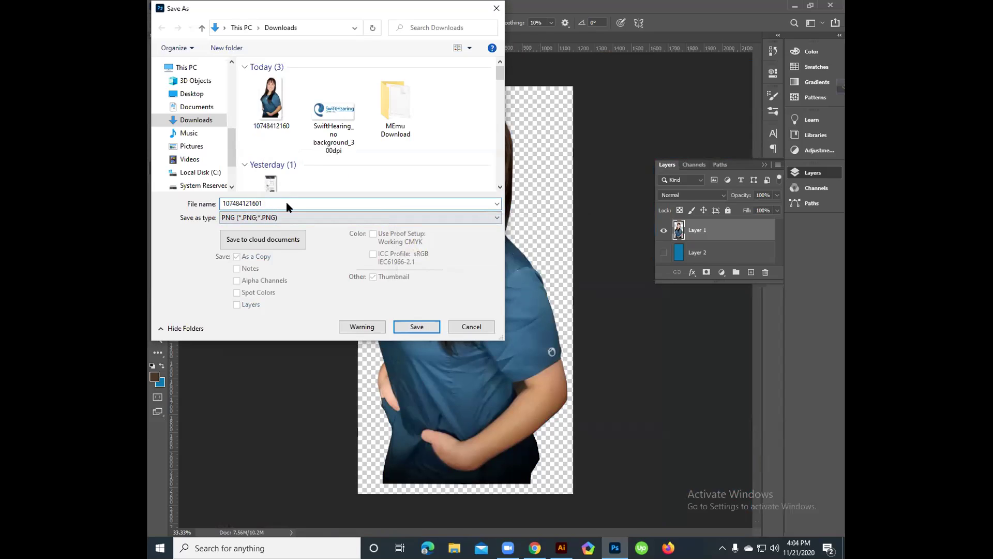
key("Return")
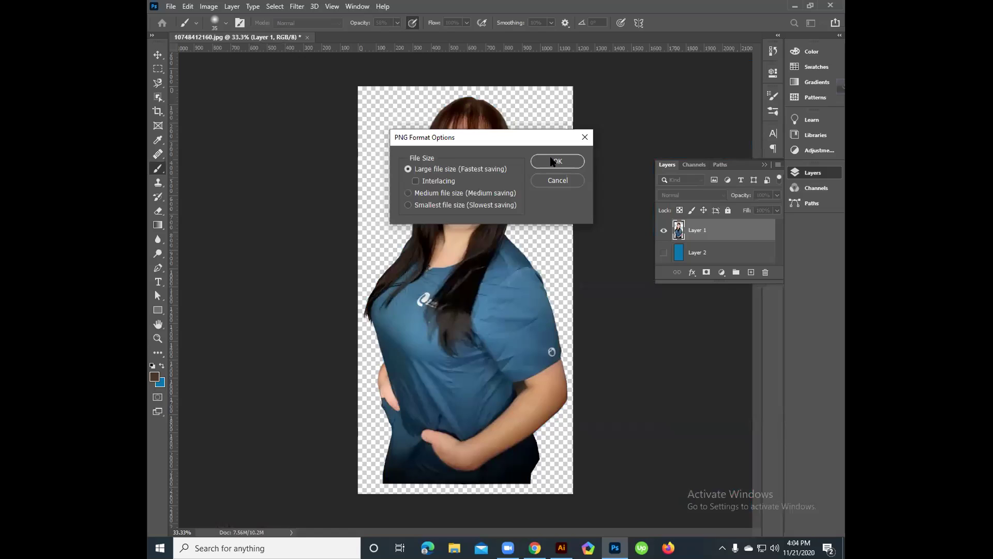
left_click(556, 161)
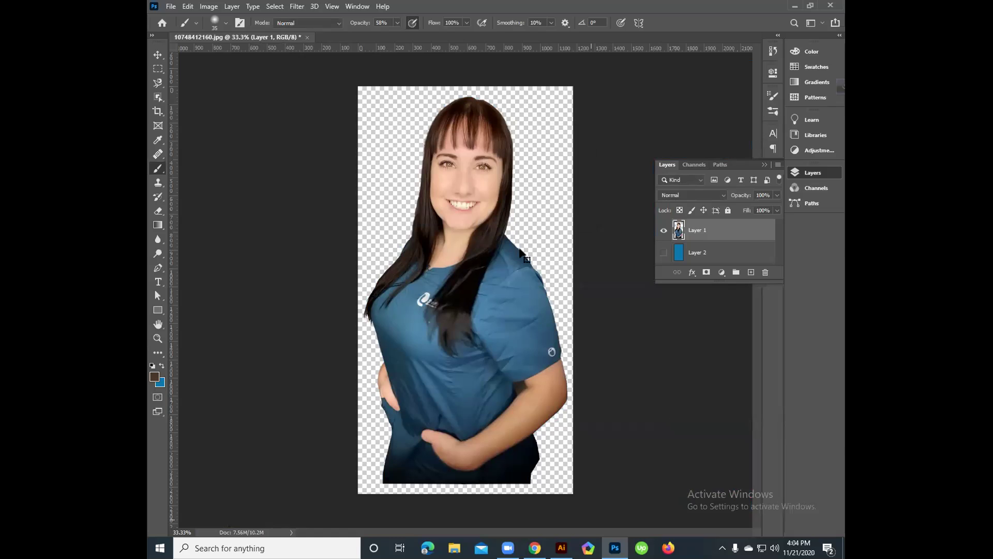
- Switch to Illustrator and open 107484121601.png from Downloads
key("alt+Tab")
left_click(201, 7)
left_click(227, 45)
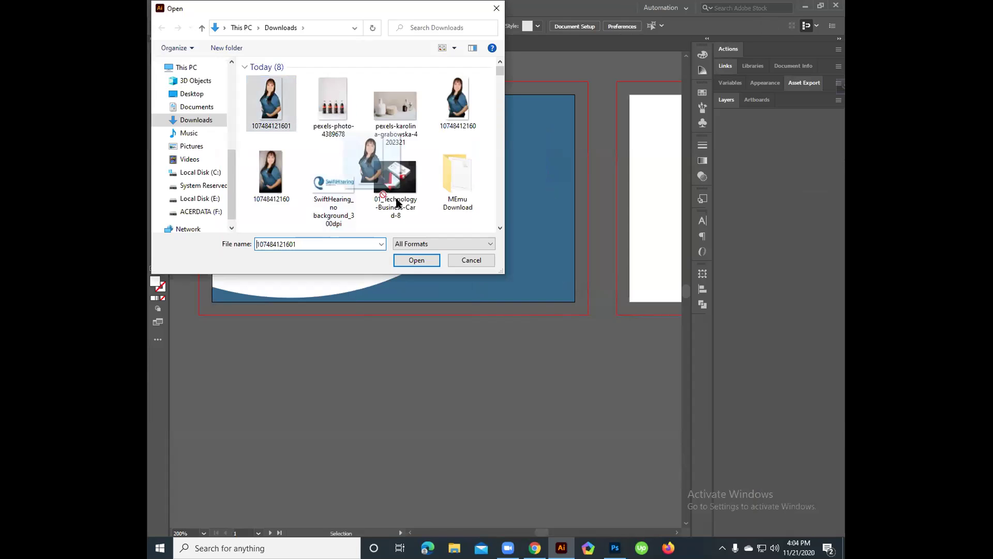
left_click(417, 259)
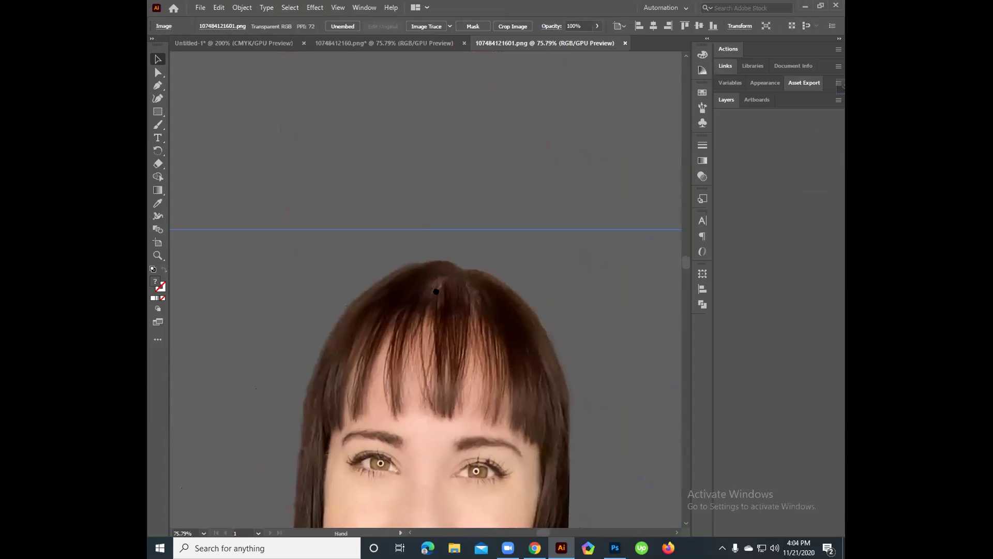
- Scale the opened portrait image down proportionally to roughly a quarter of its size
scroll(366, 220, "left", 5)
left_click_drag(296, 211, 530, 399)
scroll(355, 147, "down", 5)
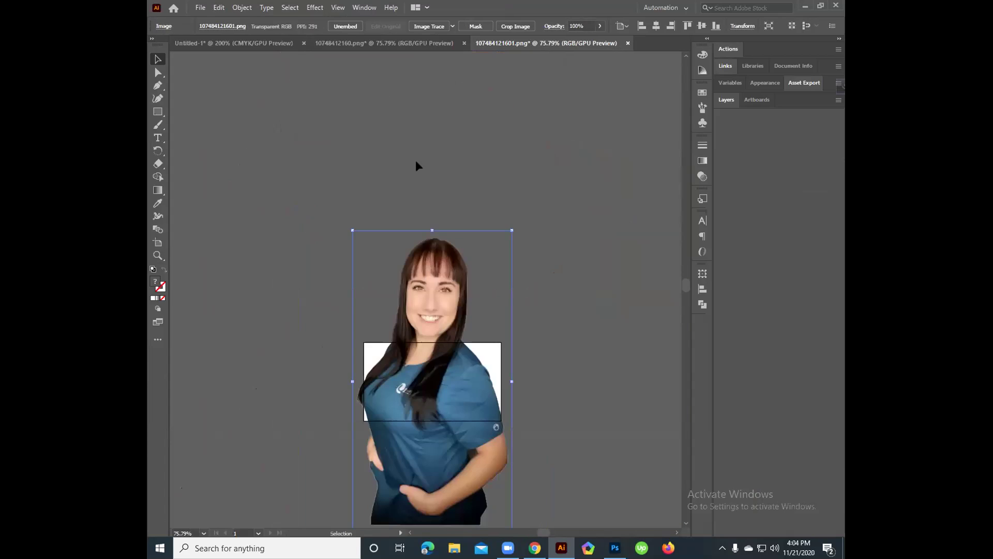
- Paste the portrait image into the Untitled-1 business card document, over the blue and white card front
left_click(282, 42)
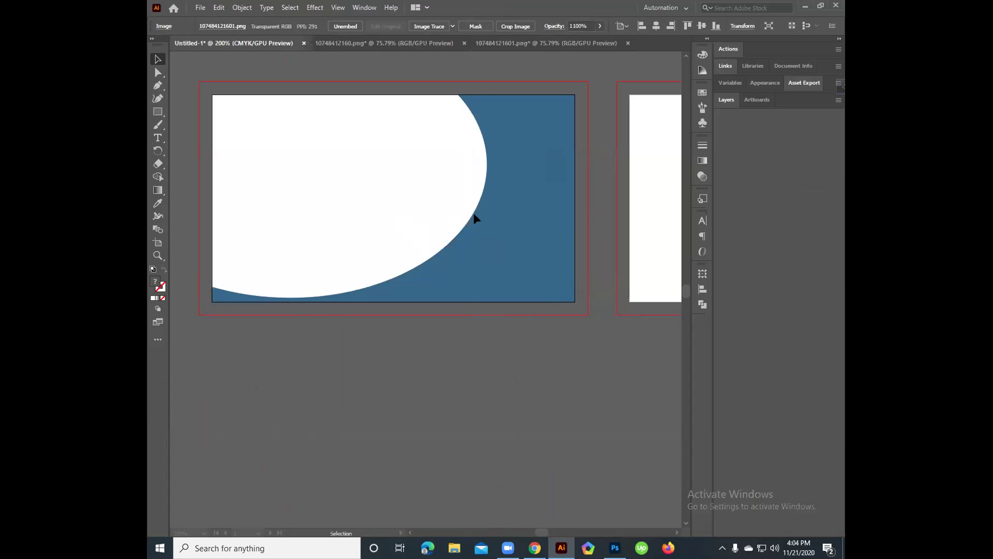
key("ctrl+v")
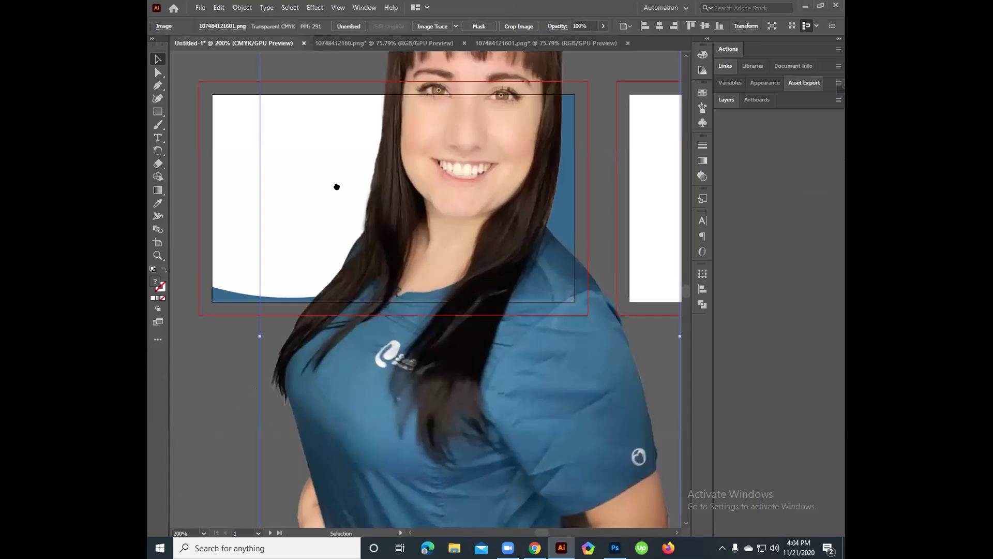
scroll(336, 187, "up", 5)
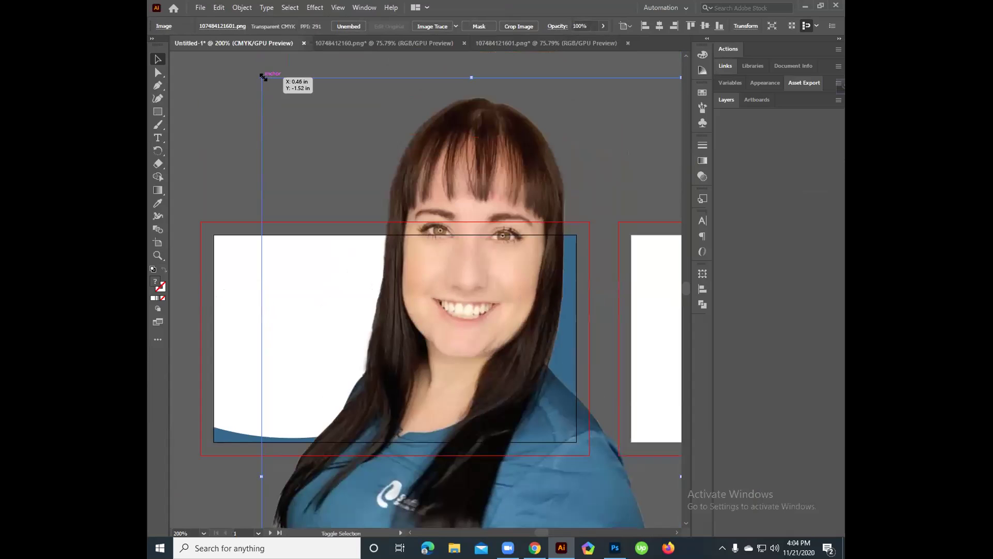
- Scale the portrait down proportionally to fit within the card's height and place it over the blue area beside the white curve
left_click_drag(263, 77, 387, 237)
left_click_drag(479, 414, 486, 280)
left_click_drag(397, 179, 439, 264)
left_click_drag(469, 302, 509, 321)
left_click_drag(557, 282, 571, 263)
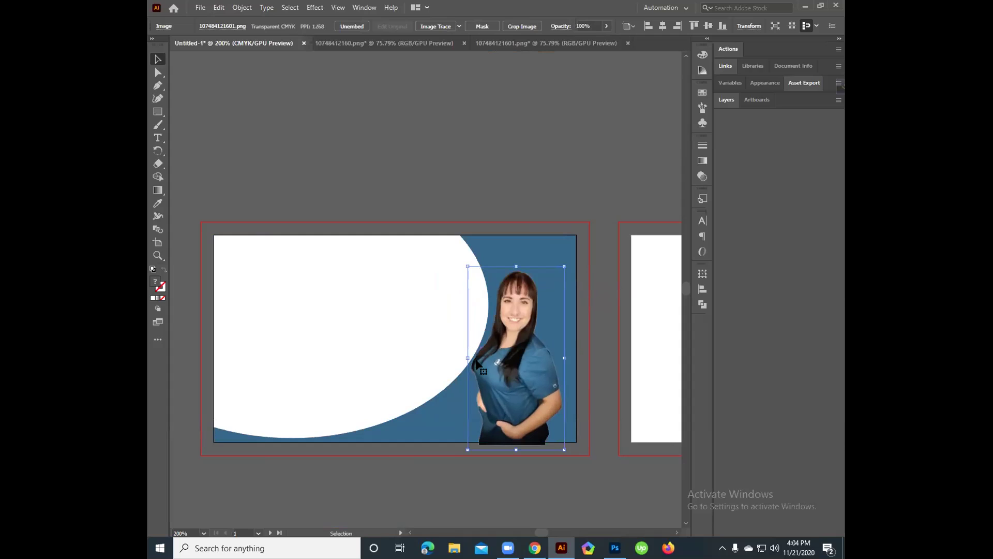
- Nudge the portrait right and slightly up so it sits against the card's right edge with its base at the bottom edge
key("Right")
key("Right")
key("Right")
key("Right")
key("Right")
key("Right")
key("Right")
key("Right")
key("Right")
key("Right")
key("Right")
key("Right")
key("Right")
key("Right")
key("Right")
key("Right")
key("Right")
key("Right")
key("Right")
key("Up")
key("Up")
key("Up")
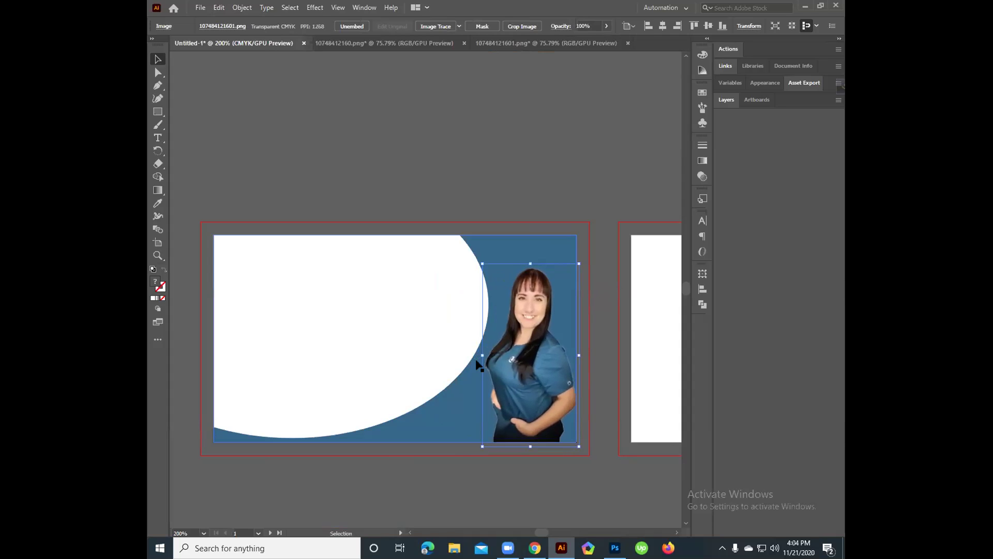
key("Left")
key("Left")
key("Left")
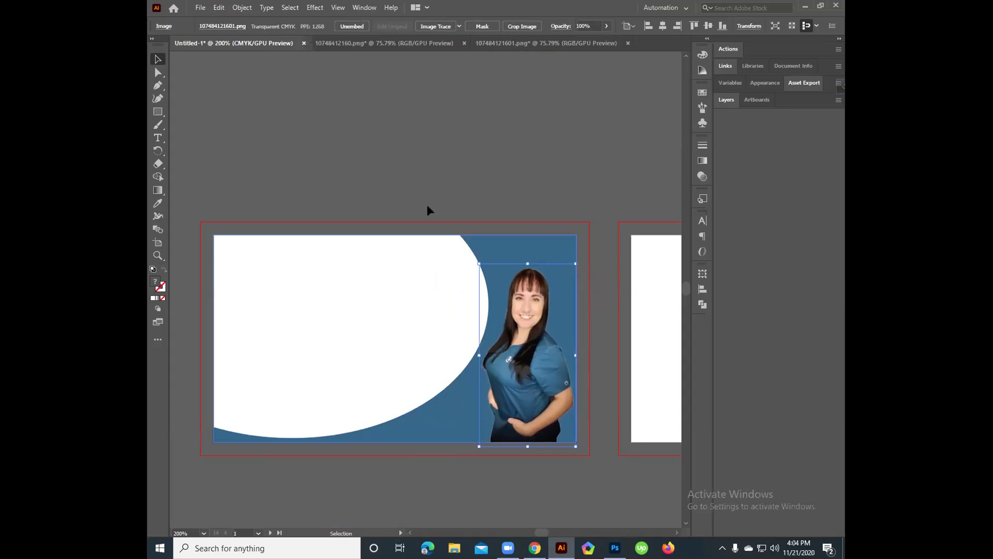
left_click(428, 163)
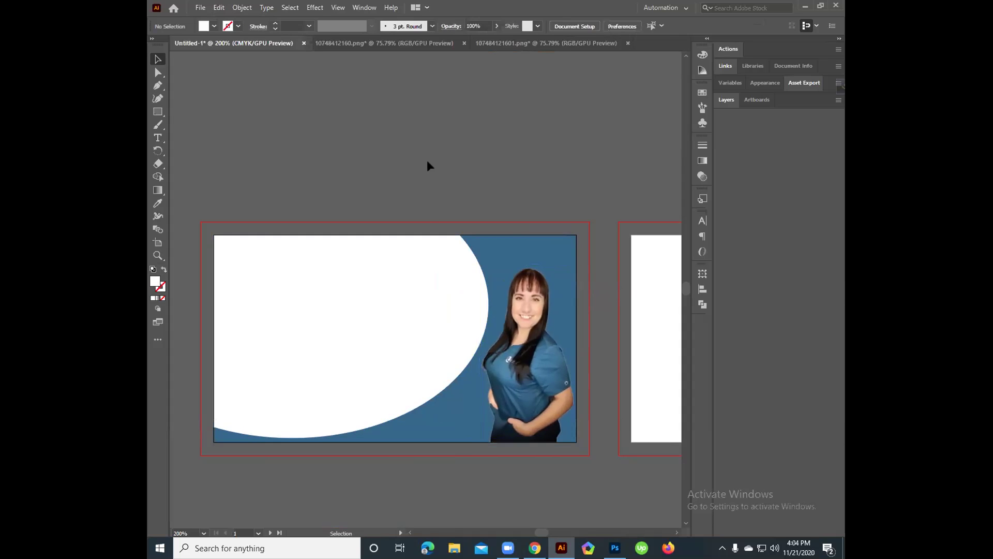
- Enlarge the portrait slightly and nudge it up and left so it stays inside the card's right edge
left_click(541, 378)
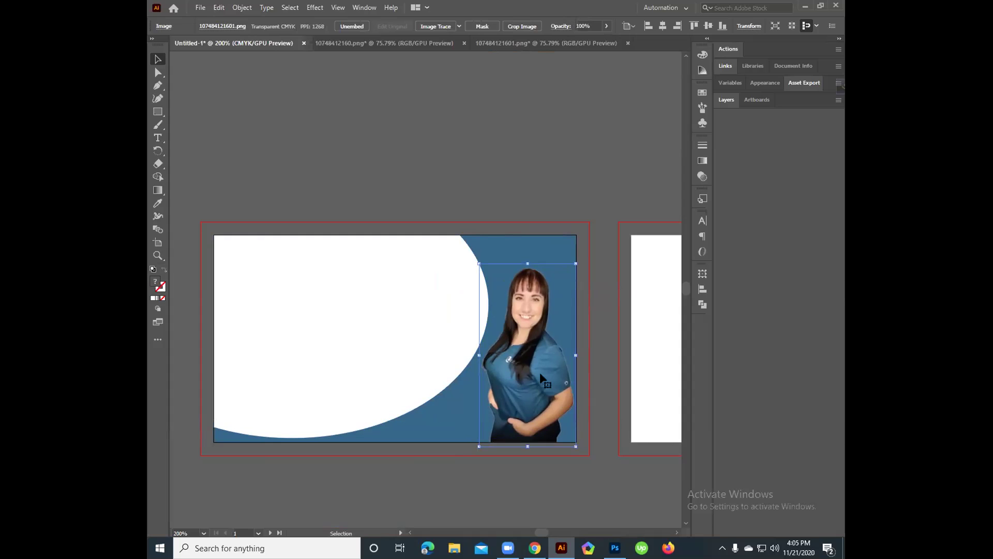
left_click_drag(479, 263, 475, 254)
key("Up")
key("Up")
key("Up")
key("Up")
key("Up")
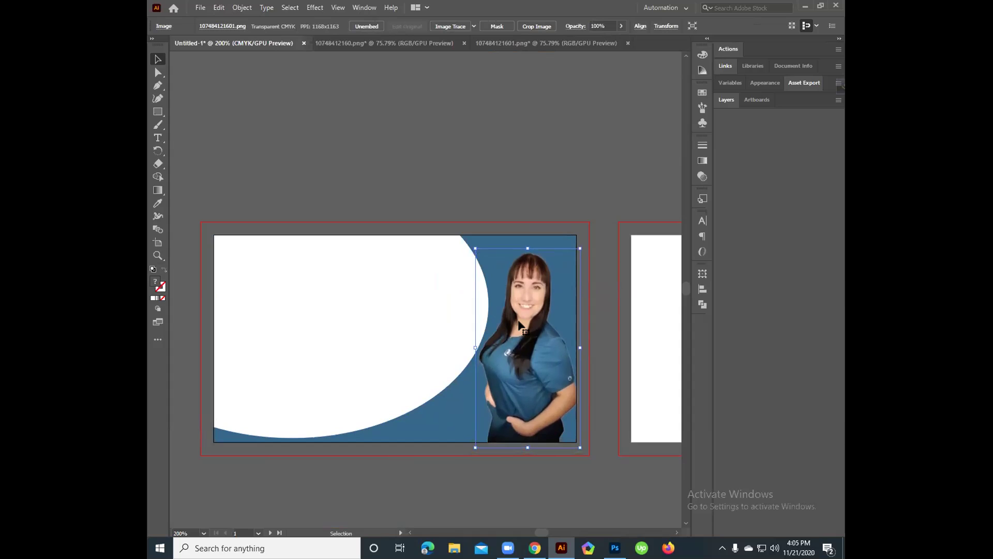
key("Right")
key("Left")
key("Left")
key("Left")
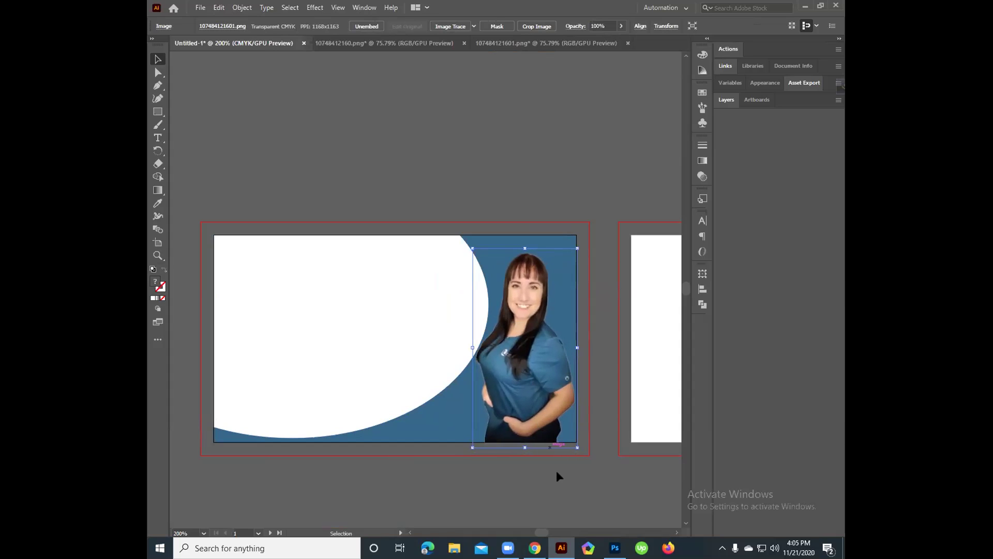
- Nudge the white curved shape slightly left and up, away from the portrait and past the card's edges
left_click(433, 432)
left_click(359, 346)
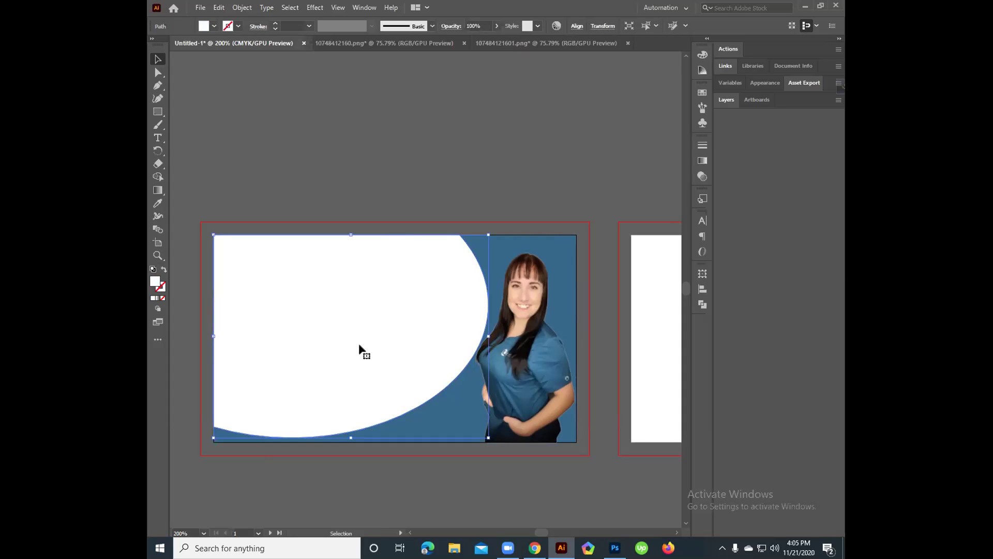
key("Left")
key("Left")
key("Left")
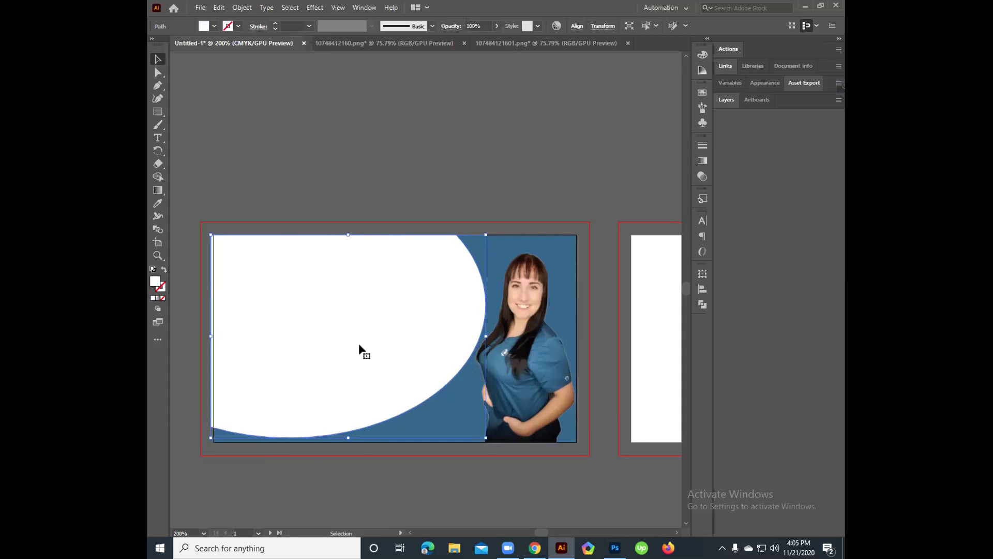
key("Up")
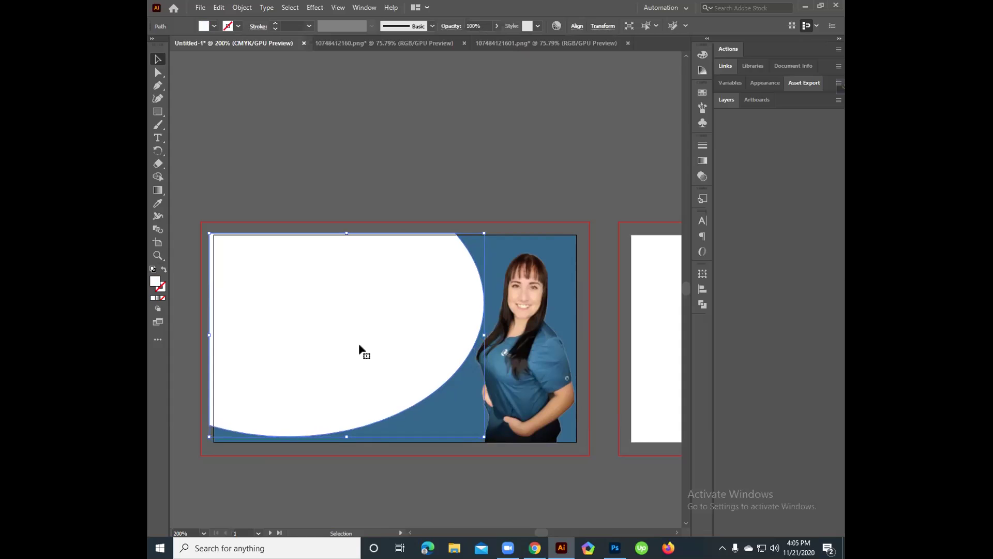
- Create a 3.5 x 2 in rectangle over the first artboard and select it with the overlapping artwork for the Shape Builder tool
left_click(337, 201)
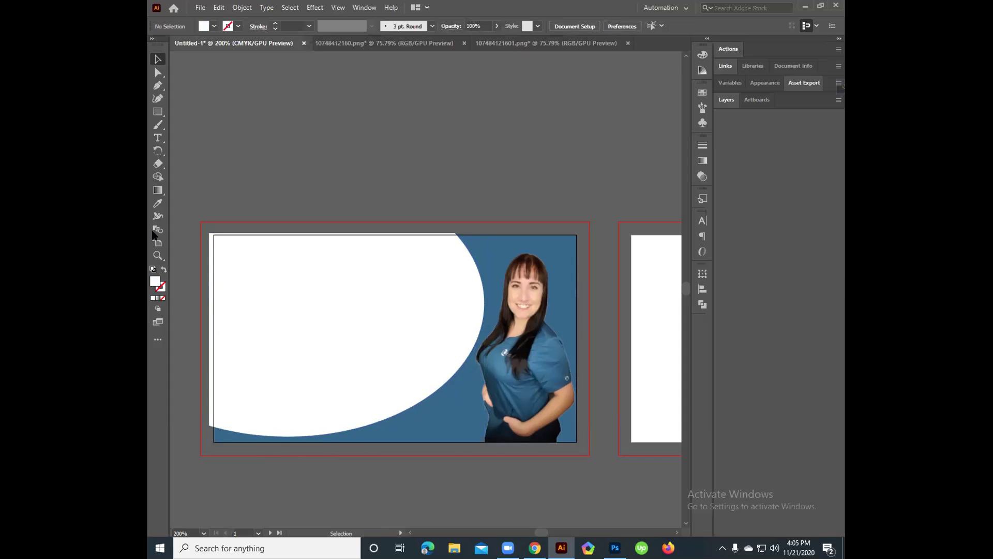
scroll(362, 176, "down", 1)
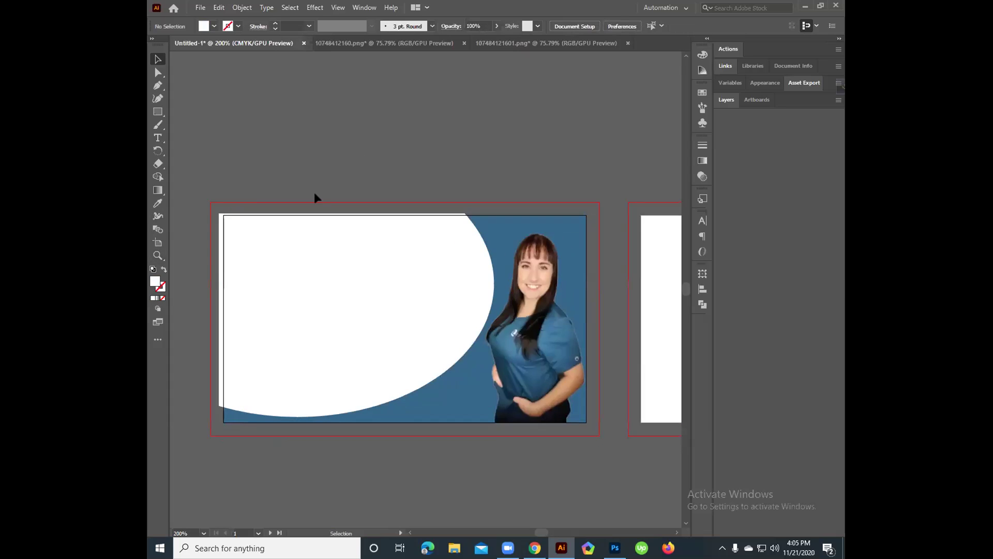
key("m")
left_click(370, 172)
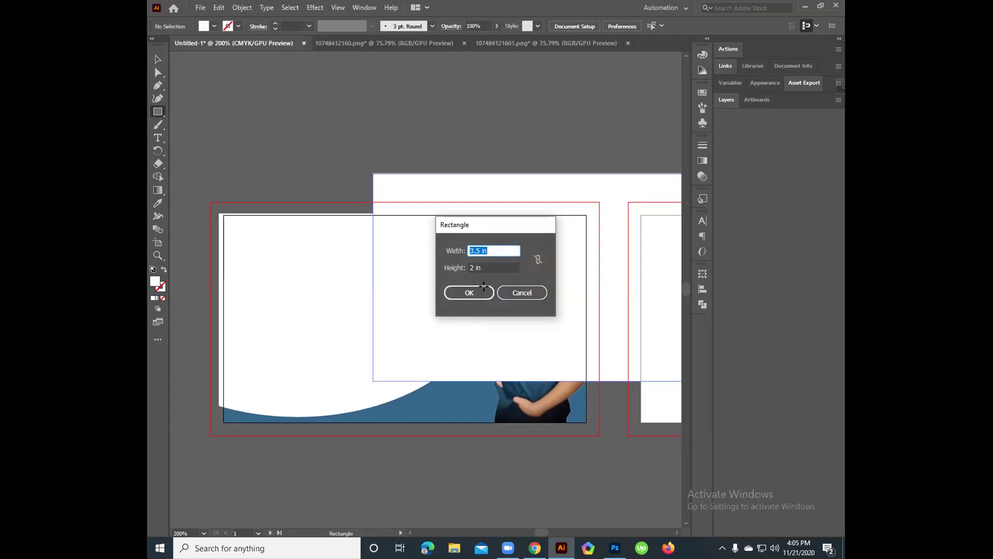
left_click(481, 289)
left_click(158, 59)
left_click_drag(409, 288, 284, 323)
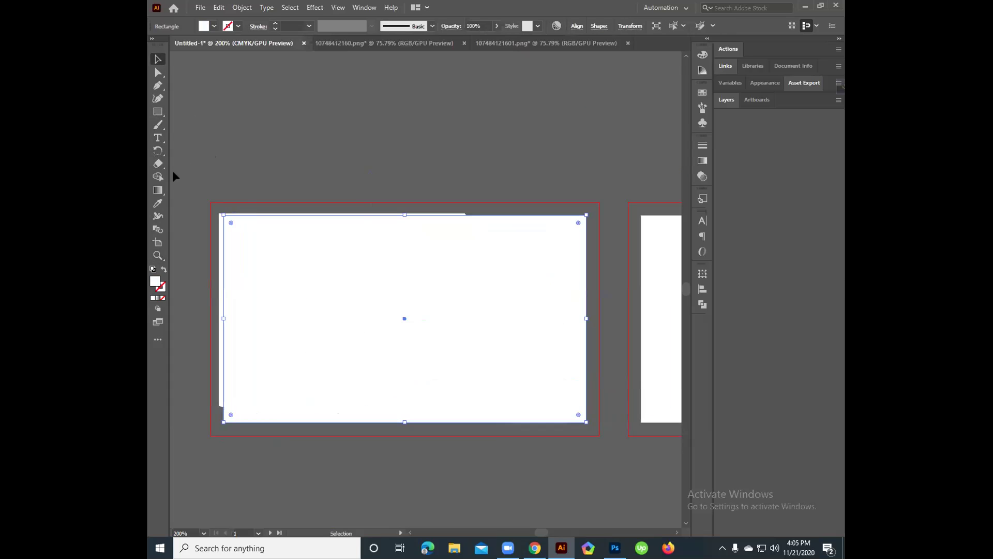
left_click_drag(221, 214, 331, 314)
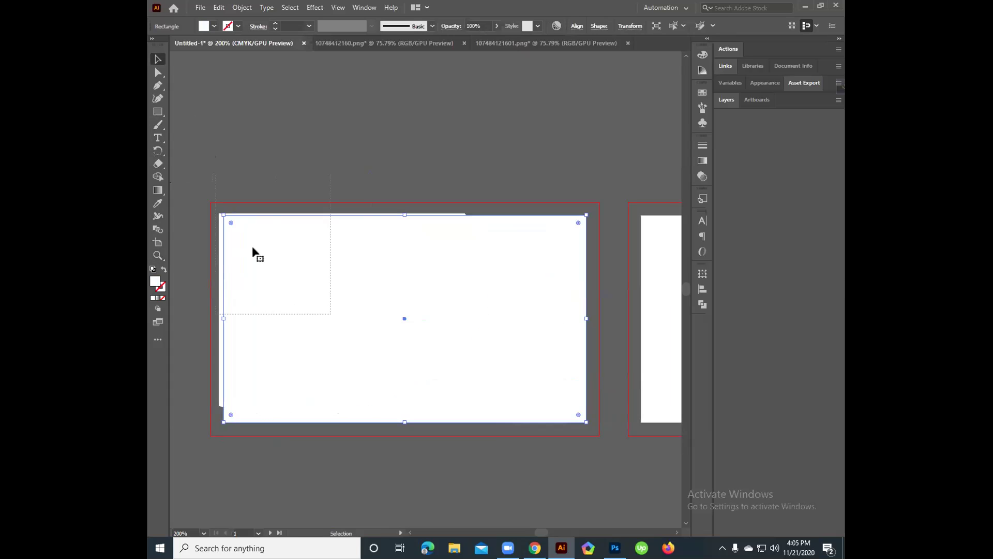
left_click(158, 177)
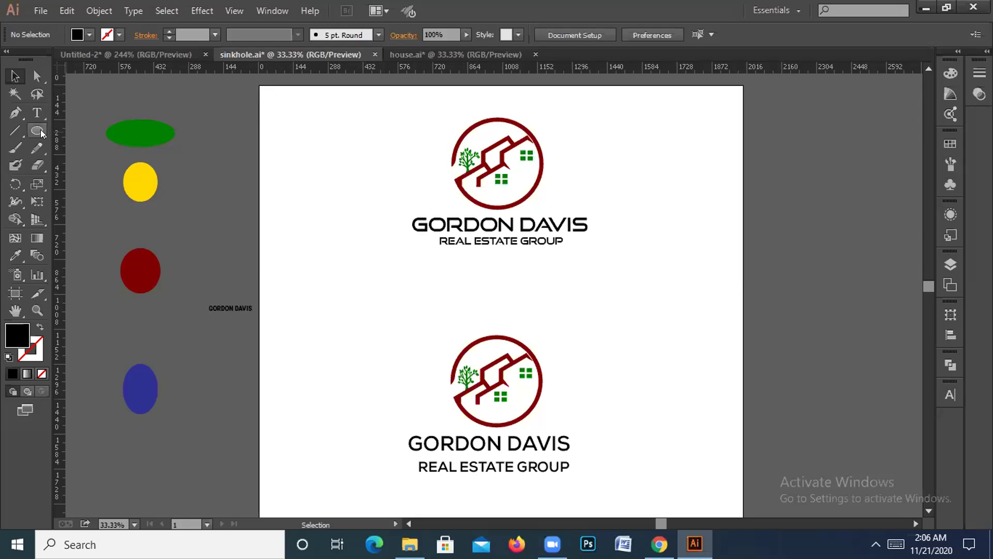
- Draw a black rectangle covering the entire logo artboard in sinkhole.ai
left_click_drag(36, 136, 77, 131)
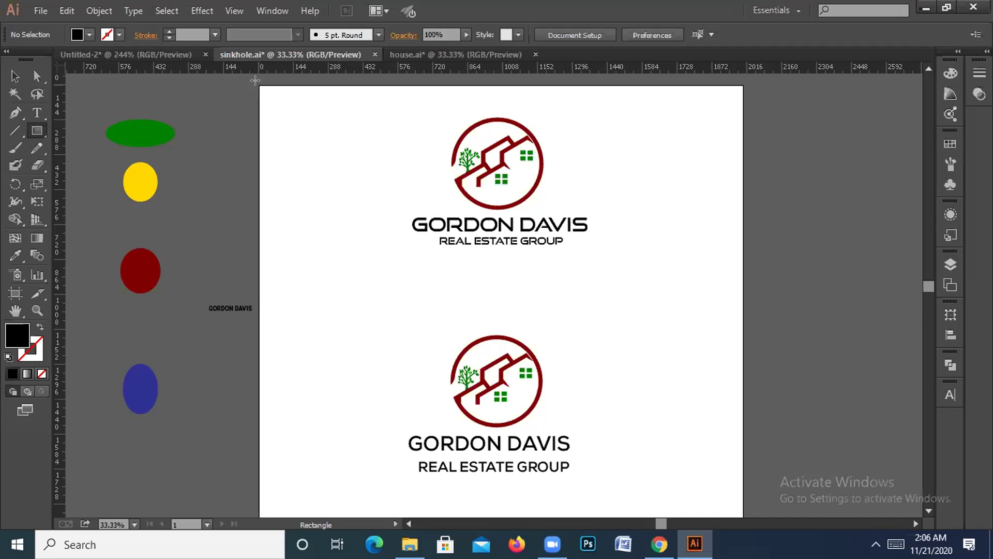
mouse_move(290, 146)
left_mouse_down()
mouse_move(535, 395)
mouse_move(669, 506)
mouse_move(696, 517)
mouse_move(740, 436)
left_mouse_up()
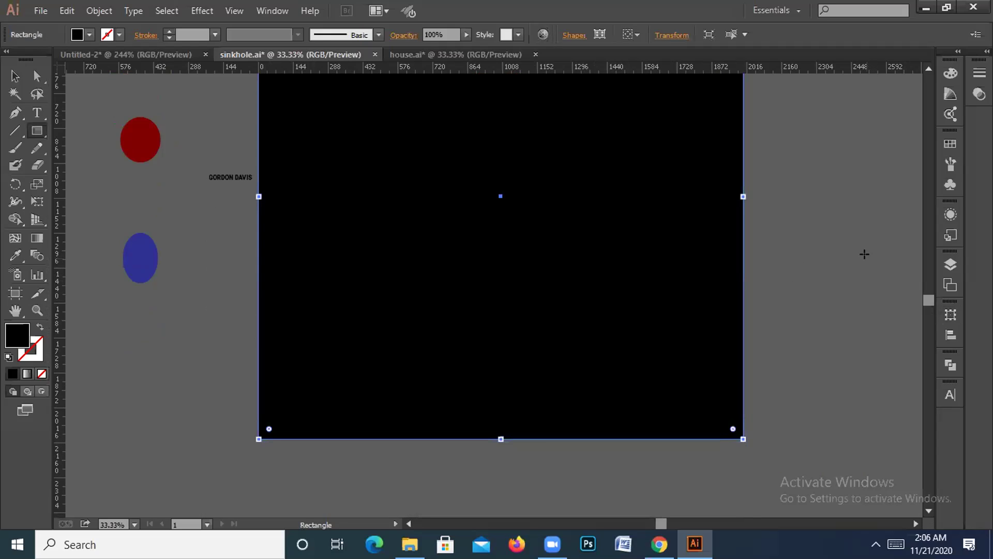
key("ctrl+minus")
key("ctrl+minus")
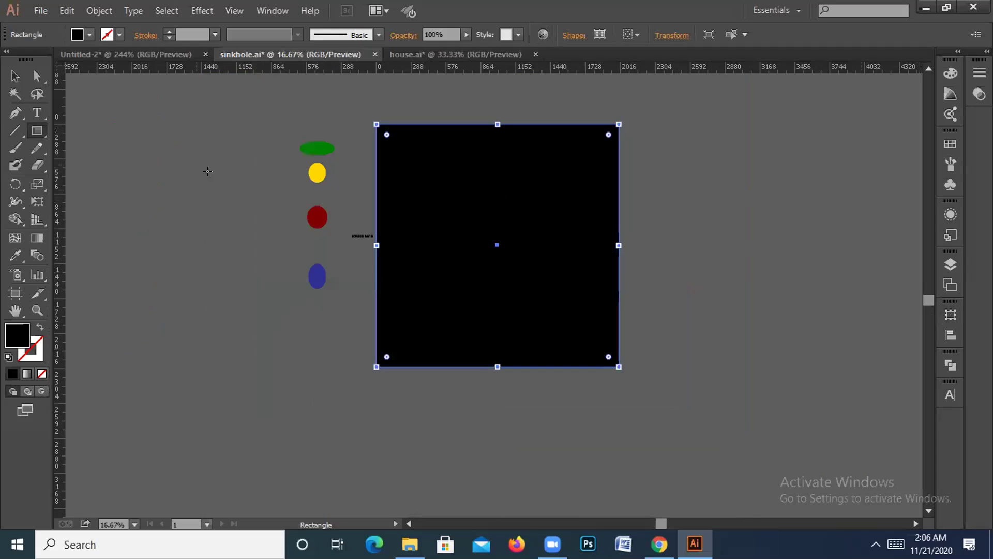
left_click_drag(278, 127, 343, 298)
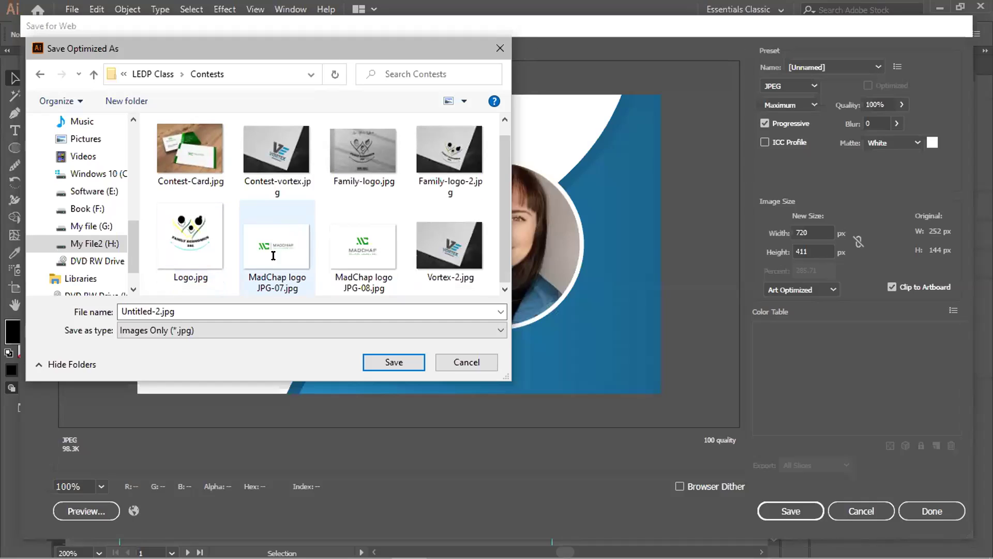
- Replace the exported JPEG's default file name with a new one beginning with "Bu"
double_click(193, 309)
type("Bu")
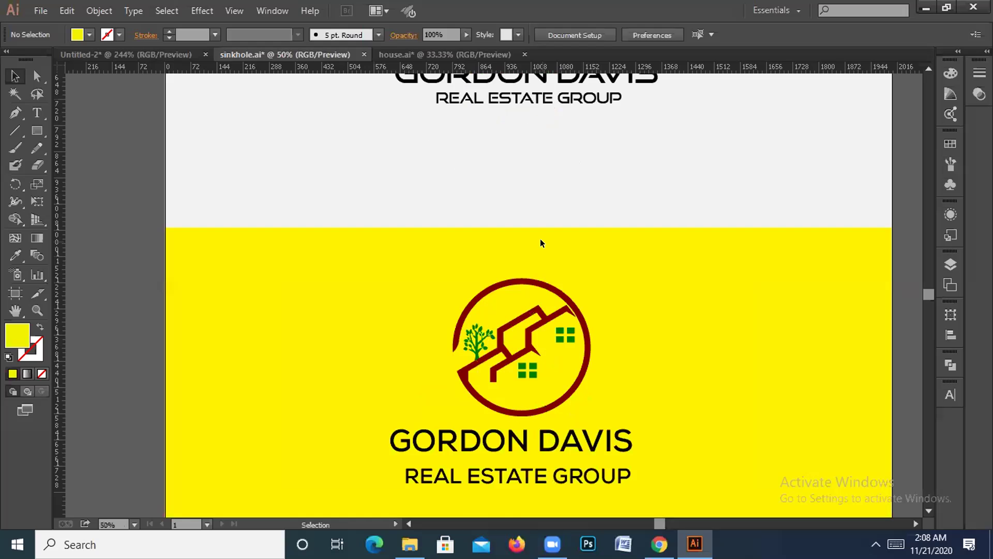
left_click_drag(603, 166, 568, 257)
left_click(539, 182)
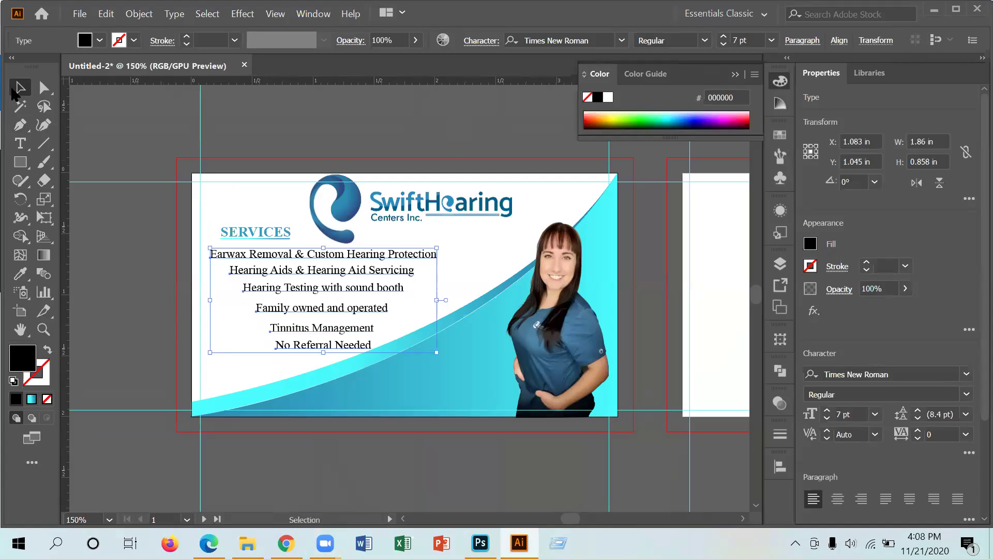
- Select all six service lines on the business card with one marquee and clear the selection
left_click(150, 328)
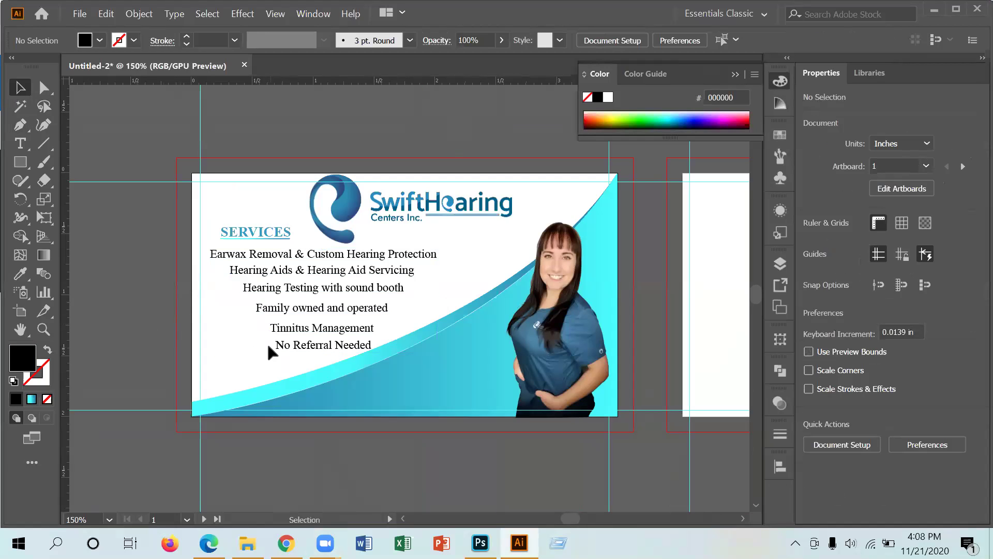
left_click_drag(291, 354, 288, 255)
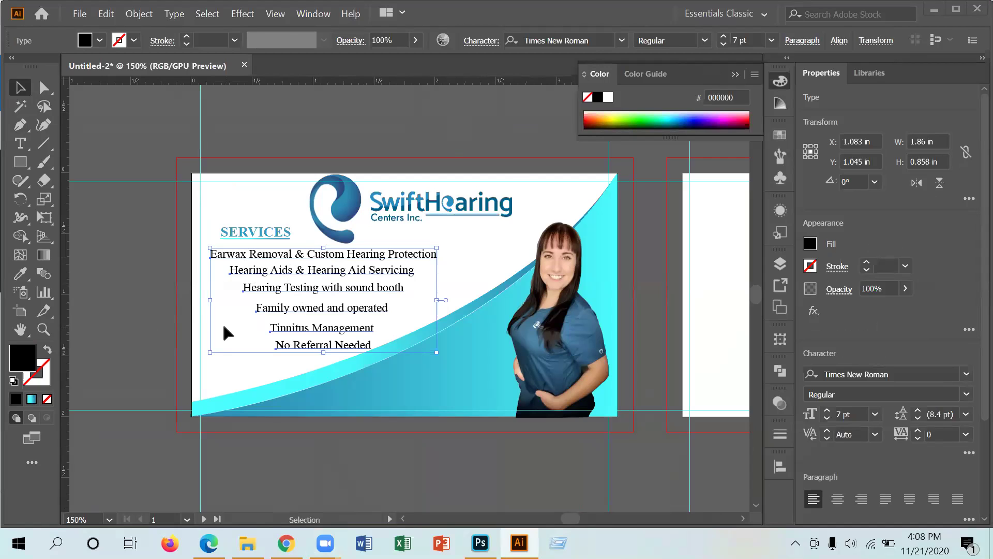
left_click(157, 290)
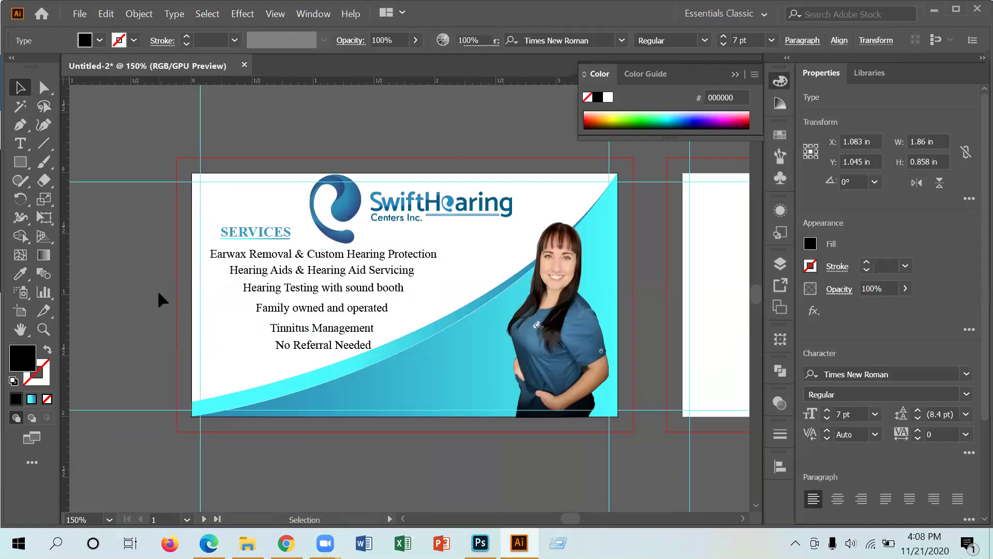
- Select the service lines one at a time, from Earwax Removal & Custom Hearing Protection down to No Referral Needed
left_click(273, 258)
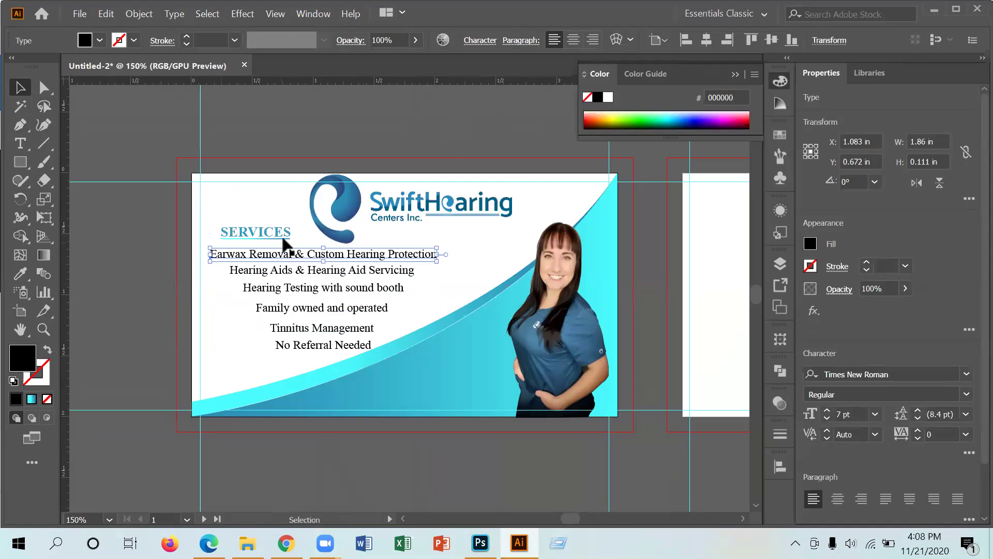
left_click(303, 271)
left_click(126, 304)
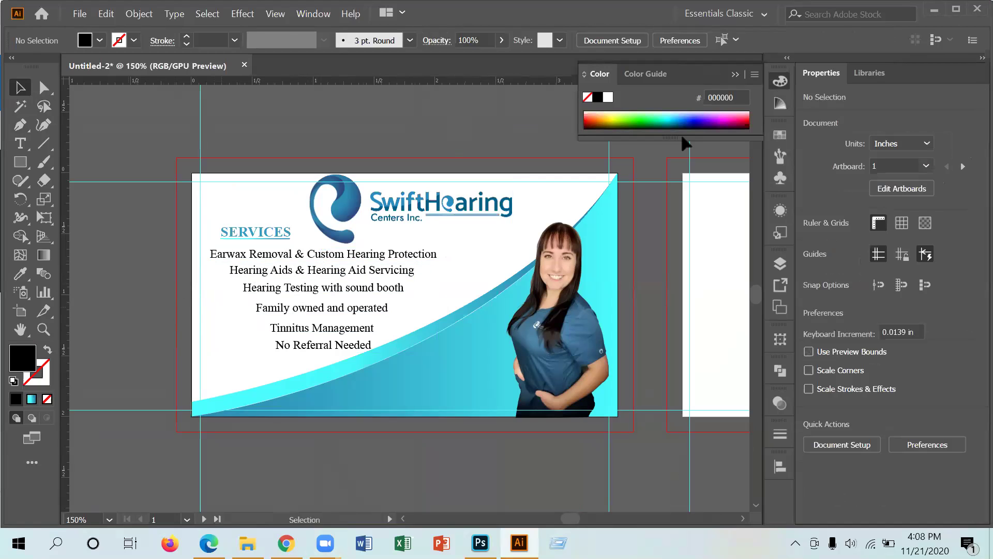
left_click(347, 258)
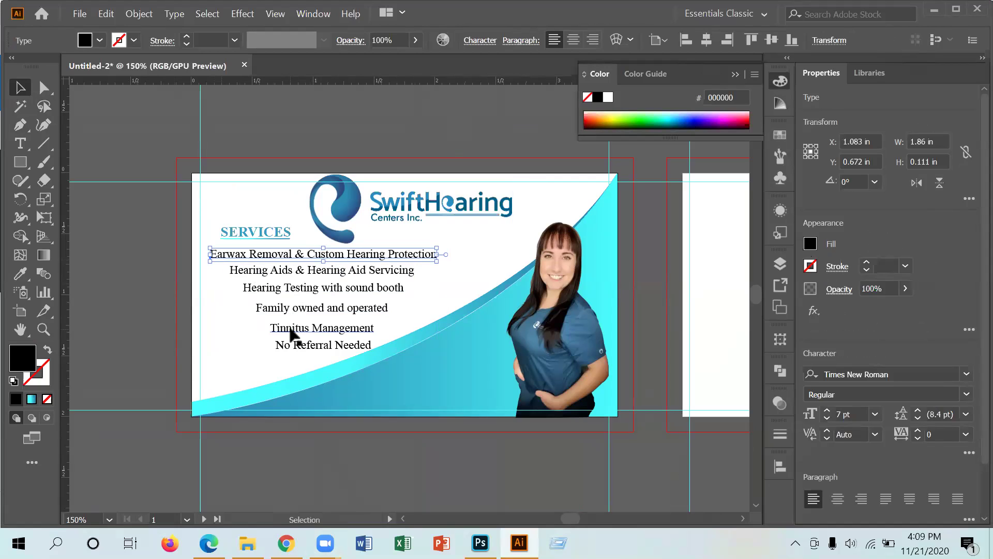
left_click(302, 273)
left_click(308, 289)
left_click(323, 312)
left_click(328, 331)
left_click(326, 348)
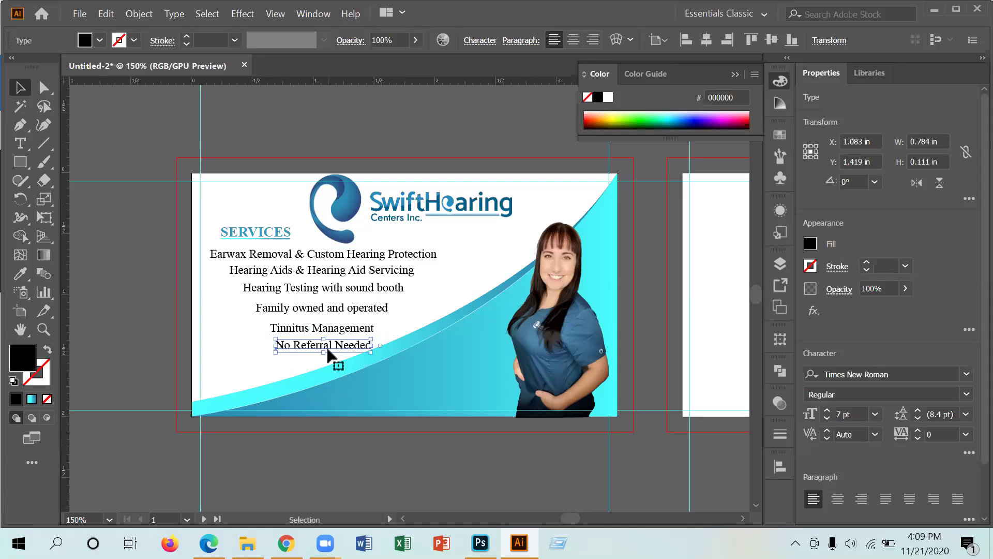
- Try to pick the service lines with the Direct Selection tool, clear the selection and return to the Selection tool
left_click(273, 269, "ctrl")
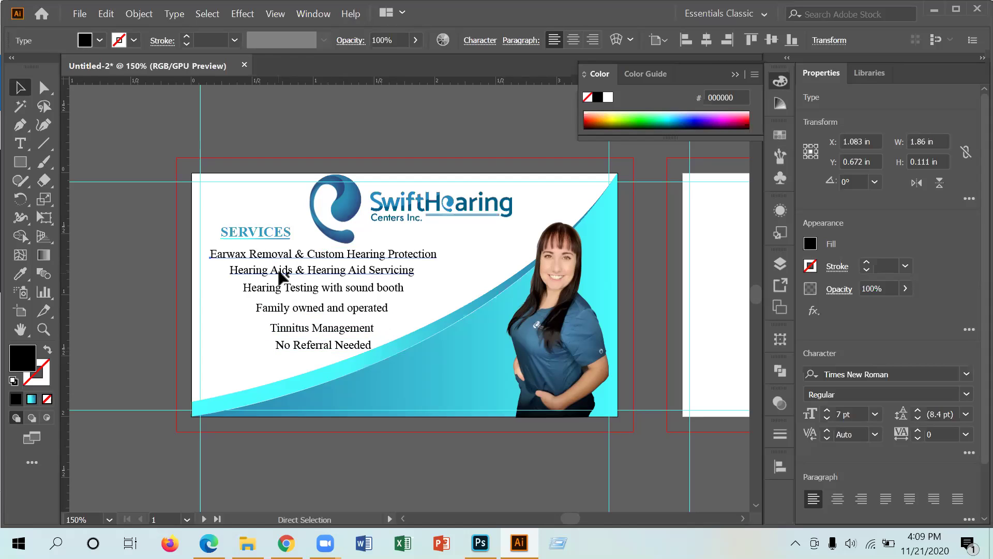
left_click(145, 286)
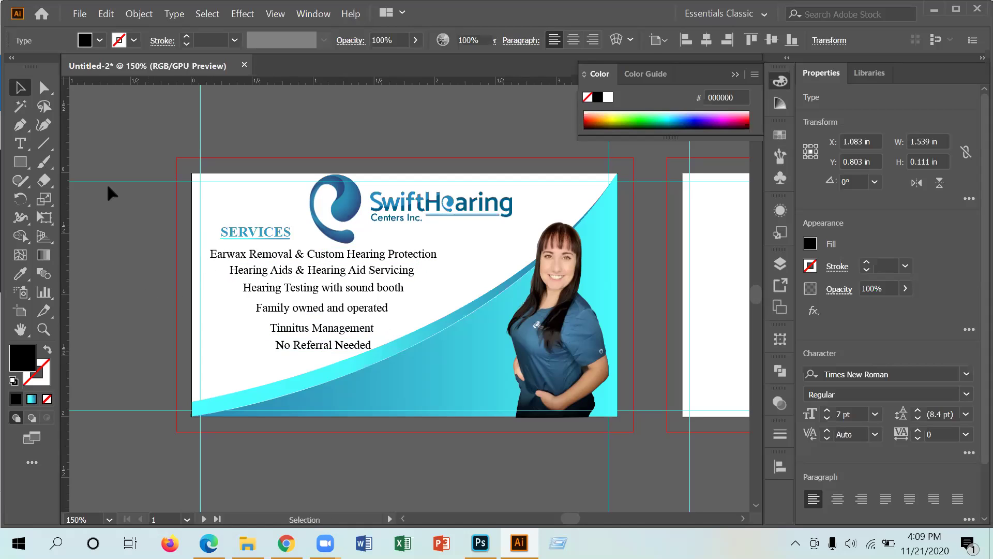
left_click(43, 89)
left_click(269, 256)
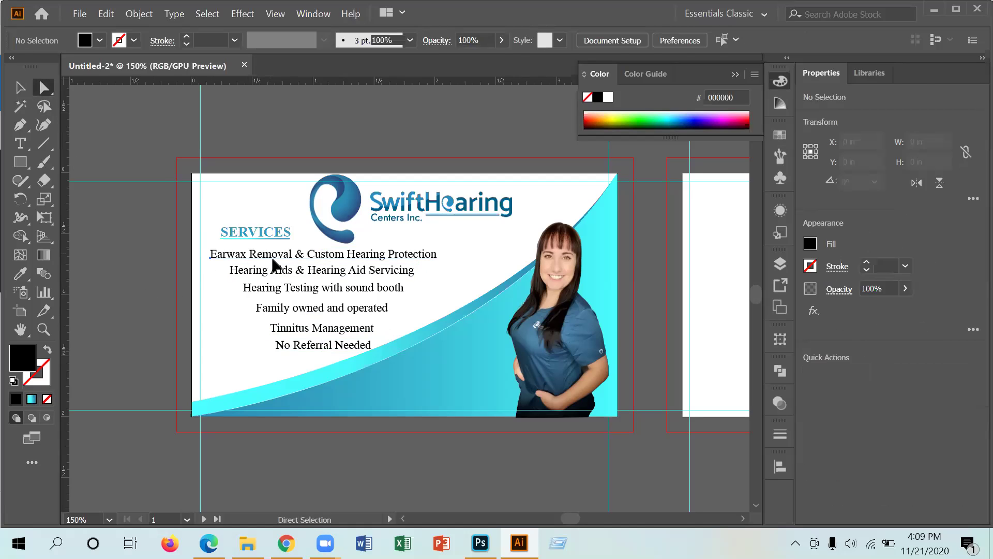
left_click(115, 250)
key("v")
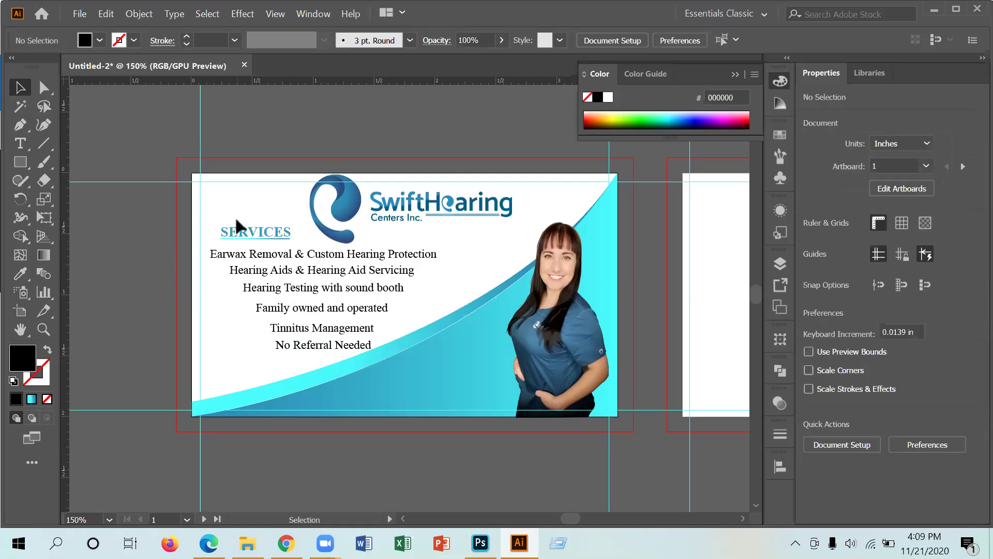
- Select all six service lines under the SERVICES heading together by adding each line to the selection
left_click(256, 257)
left_click(326, 345, "shift")
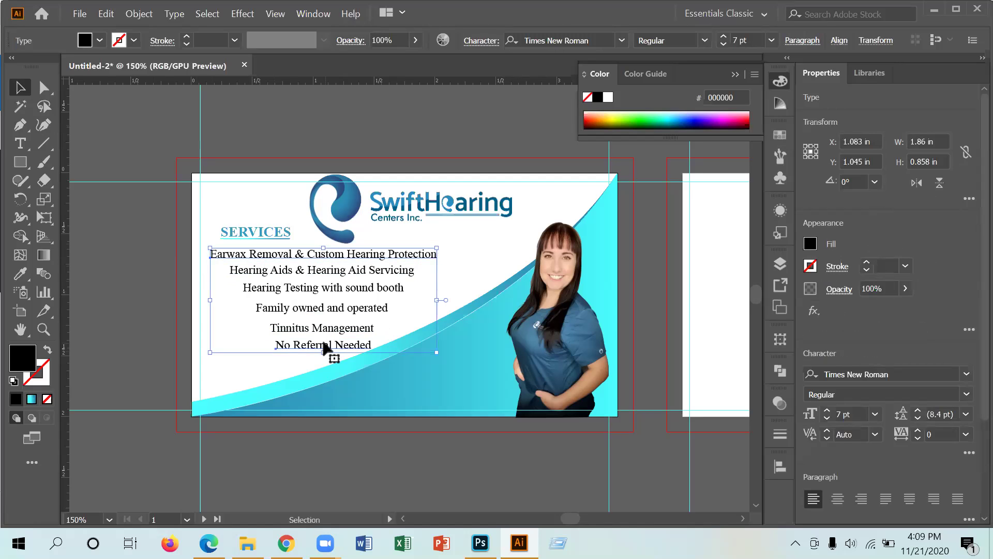
left_click(326, 288, "shift")
left_click(328, 308, "shift")
left_click(333, 347, "shift")
left_click(332, 348, "shift")
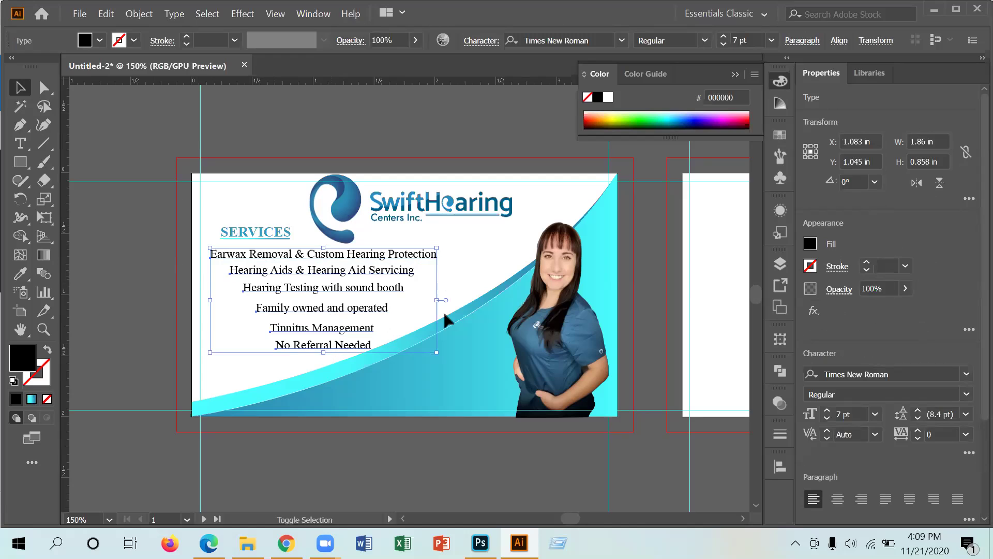
- Try aligning the six selected service lines to the horizontal center of the artboard and undo it
left_click(840, 41)
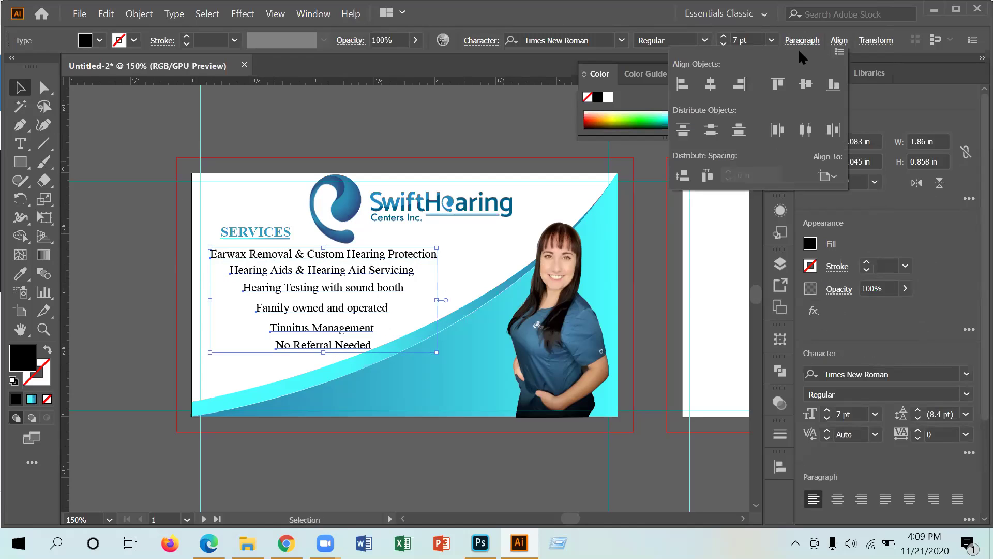
left_click(711, 86)
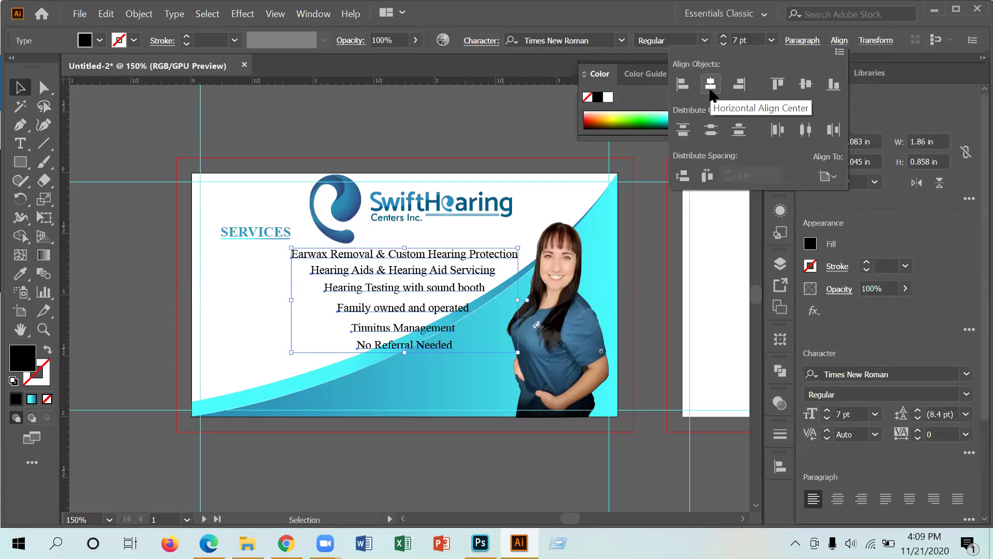
key("Escape")
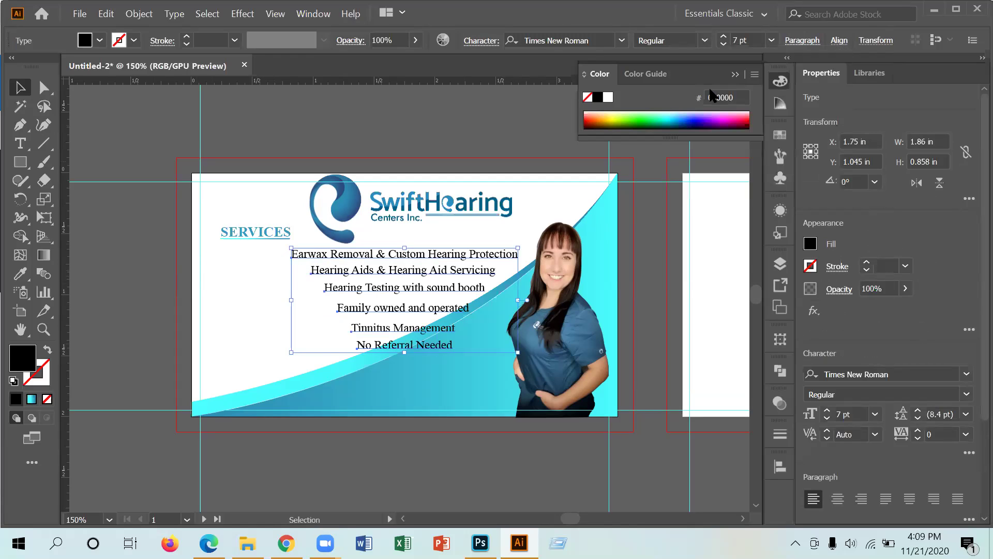
key("ctrl+z")
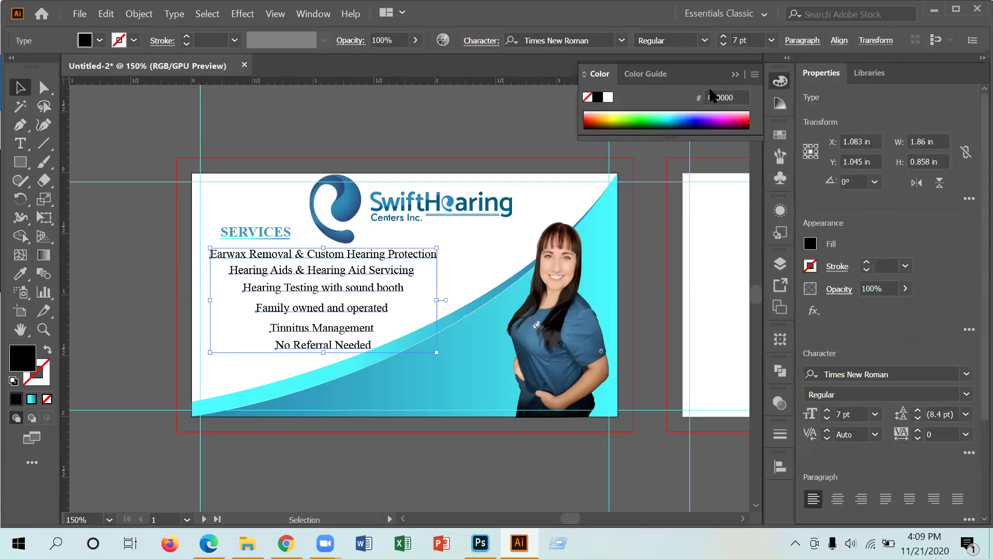
- Align the six selected service lines to the artboard's left edge
left_click(838, 40)
left_click(683, 84)
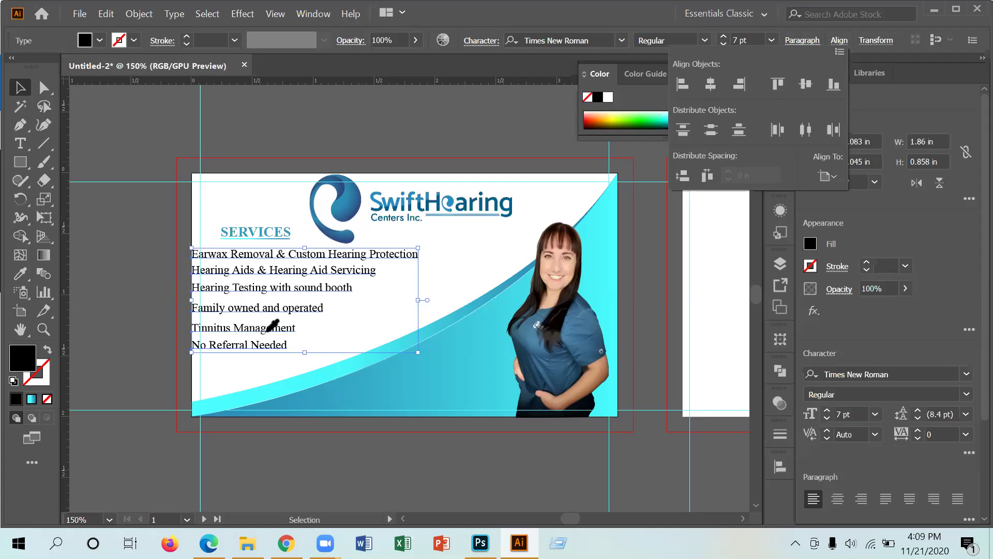
left_click(30, 91)
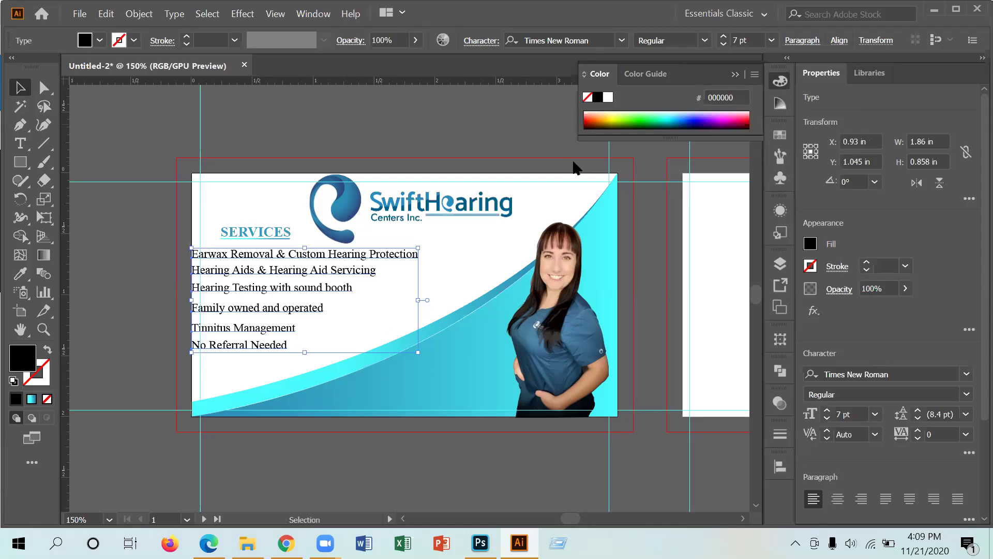
- Try distributing the six service lines vertically by their top edges and undo the distribution
left_click(839, 40)
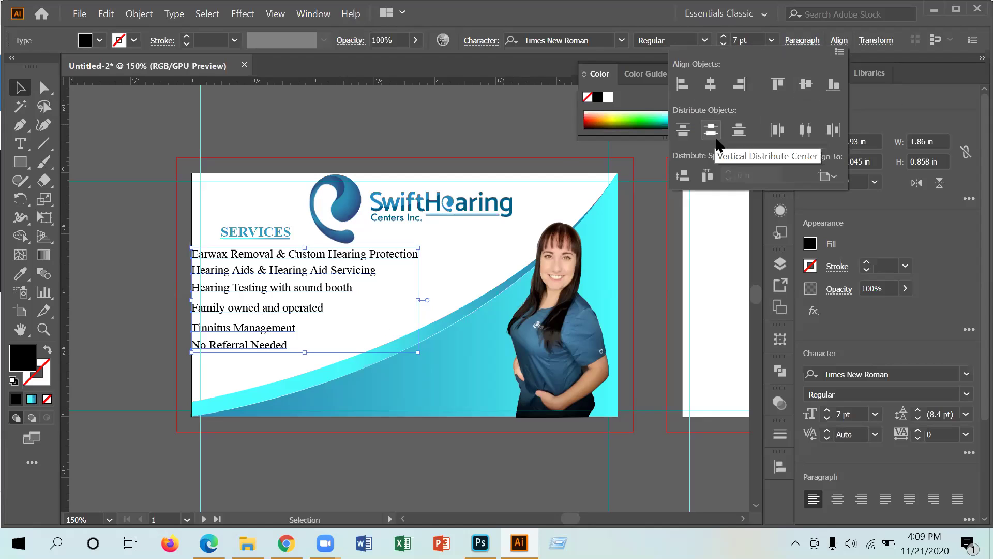
left_click(684, 130)
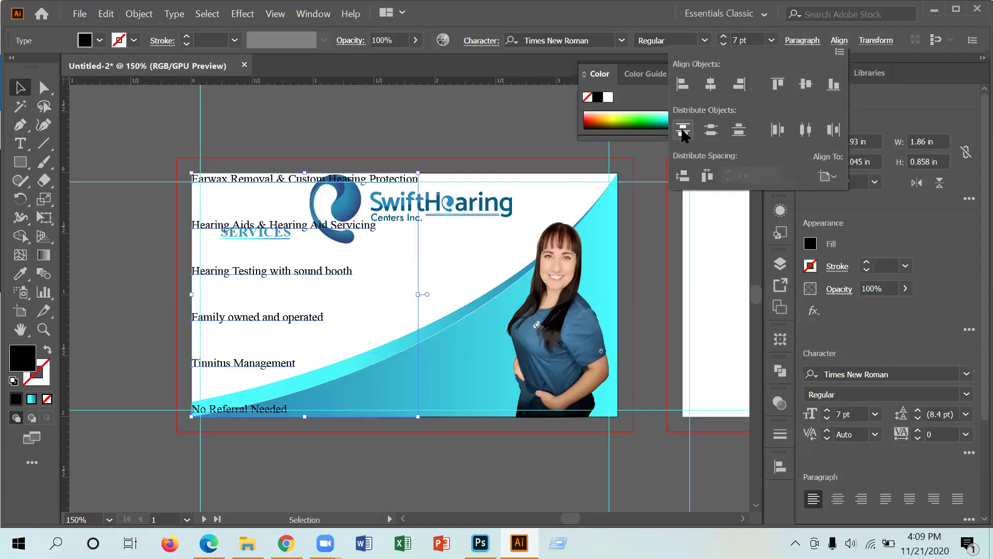
key("Escape")
key("ctrl+z")
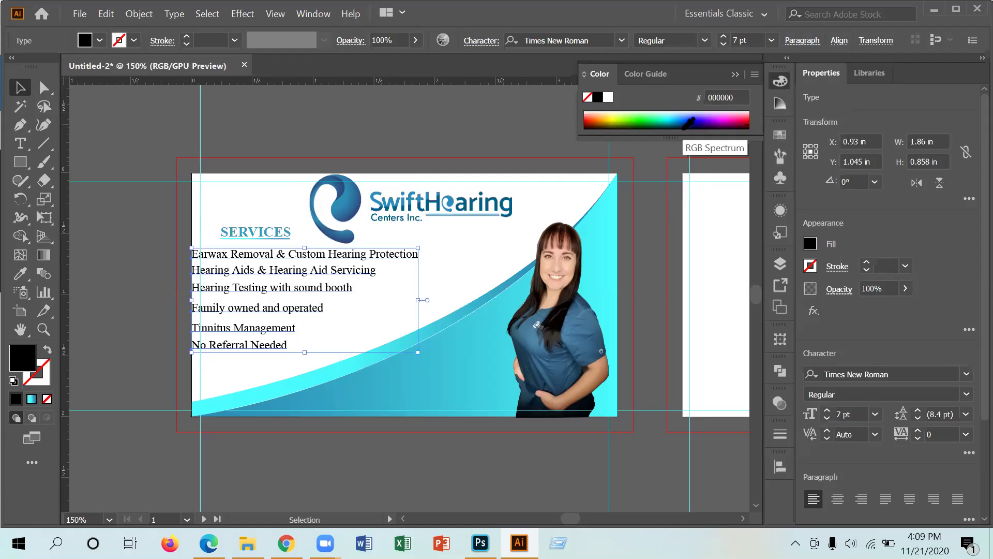
- Set alignment relative to the selection and distribute the six service lines evenly by their top edges
left_click(840, 41)
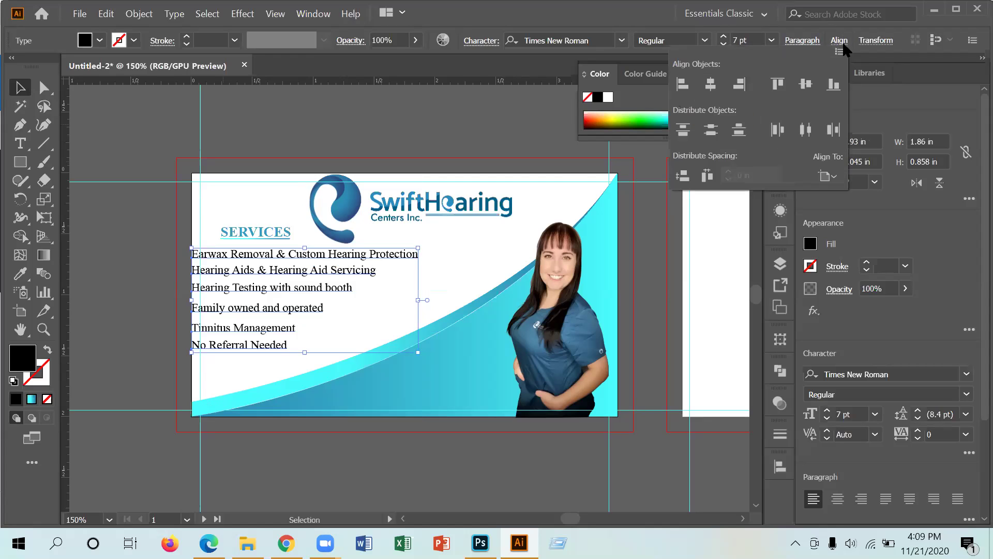
left_click(833, 176)
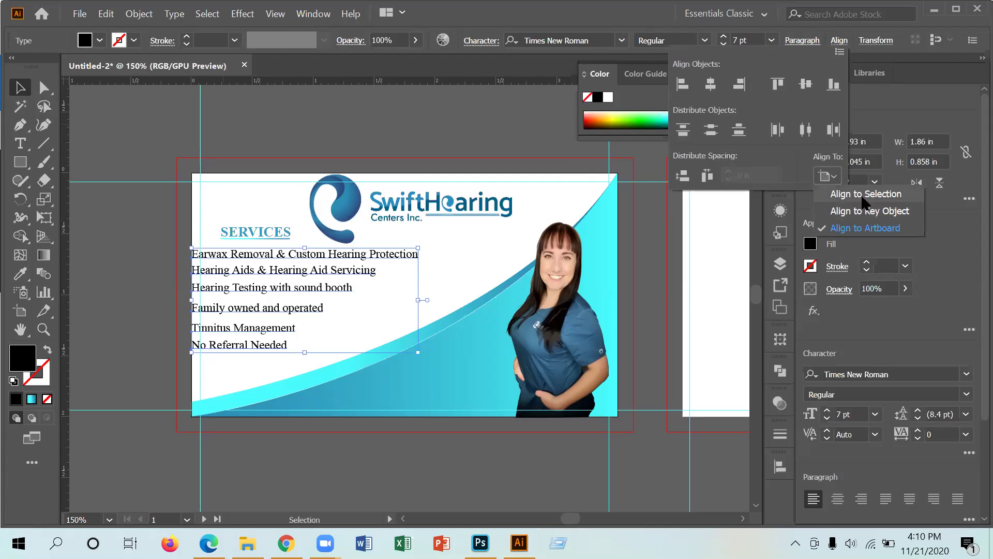
left_click(863, 194)
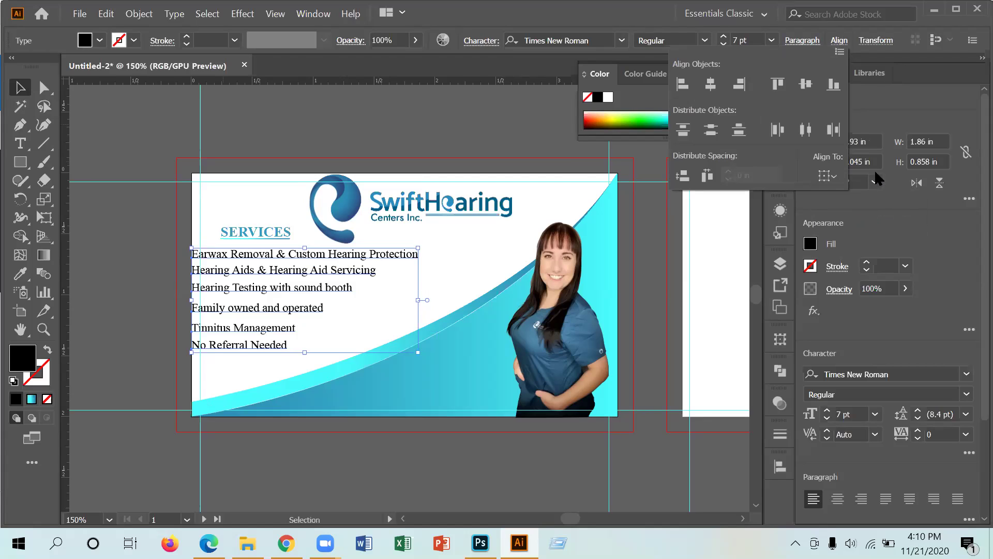
left_click(684, 131)
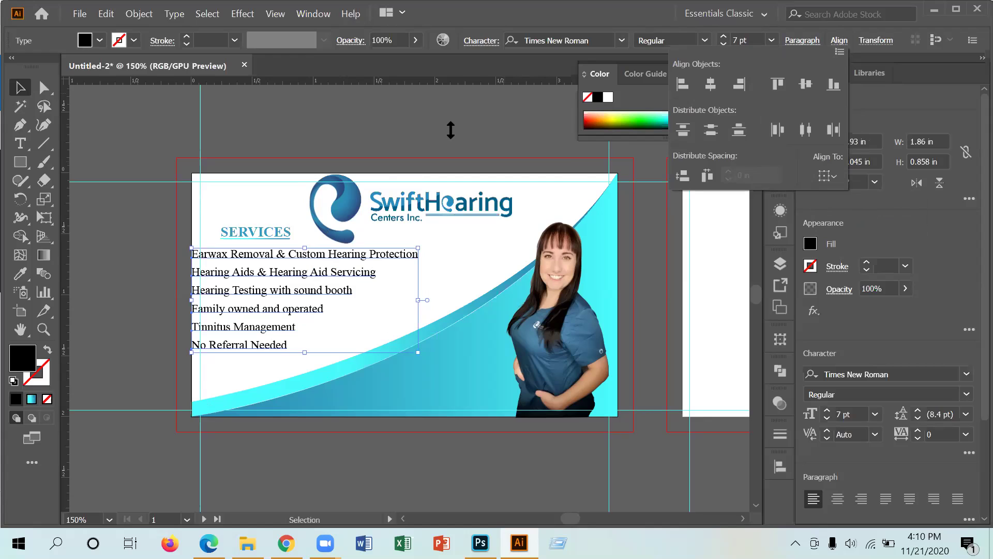
key("Escape")
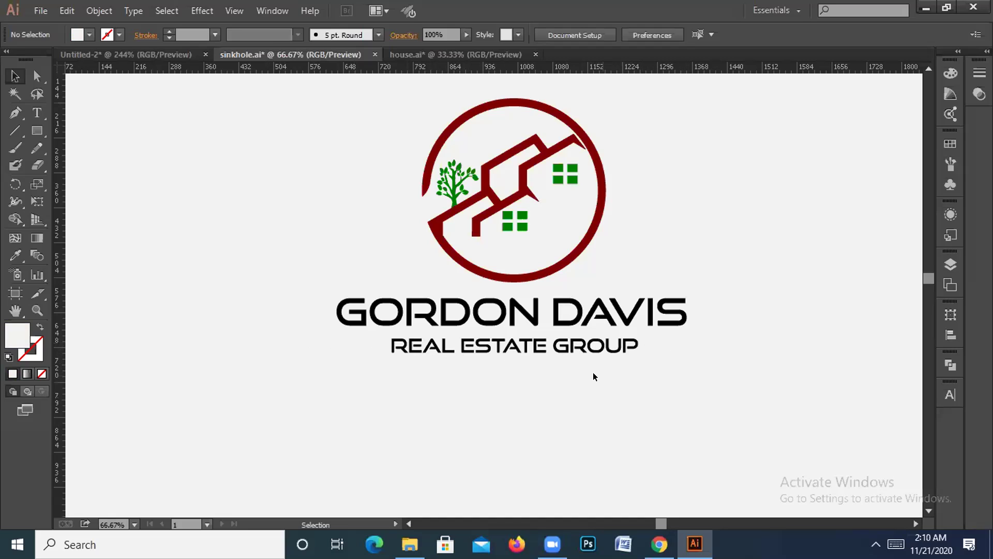
left_click(514, 323)
left_click(529, 342)
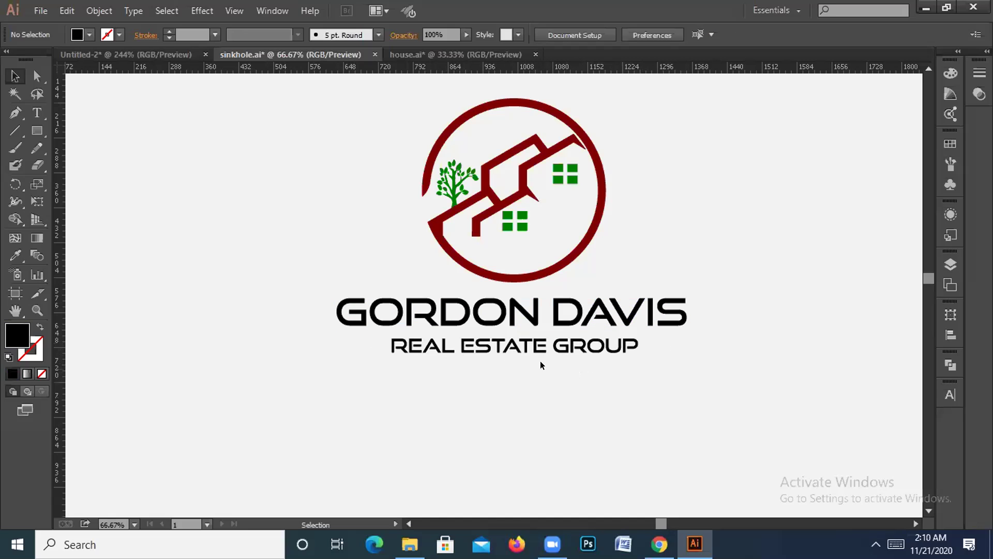
left_click(538, 353)
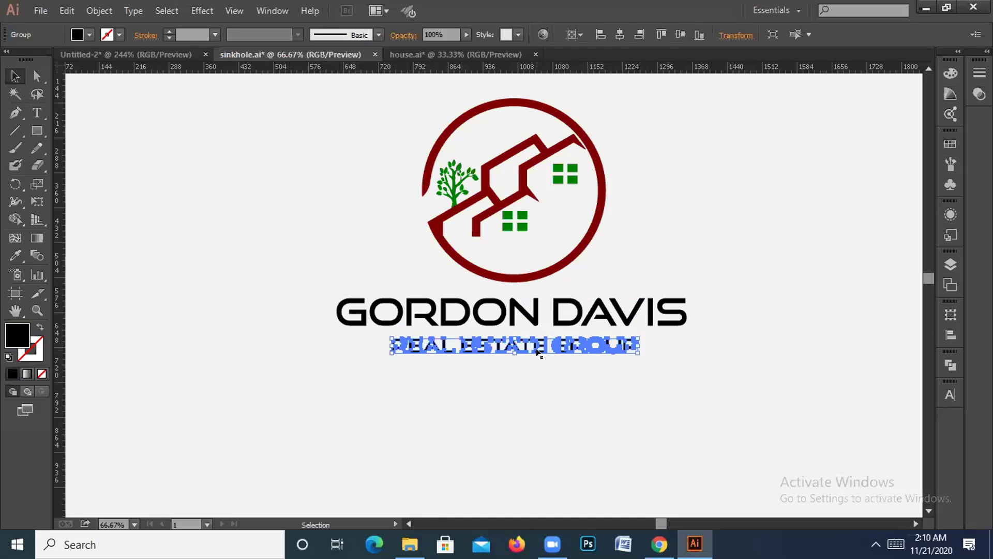
left_click(550, 389)
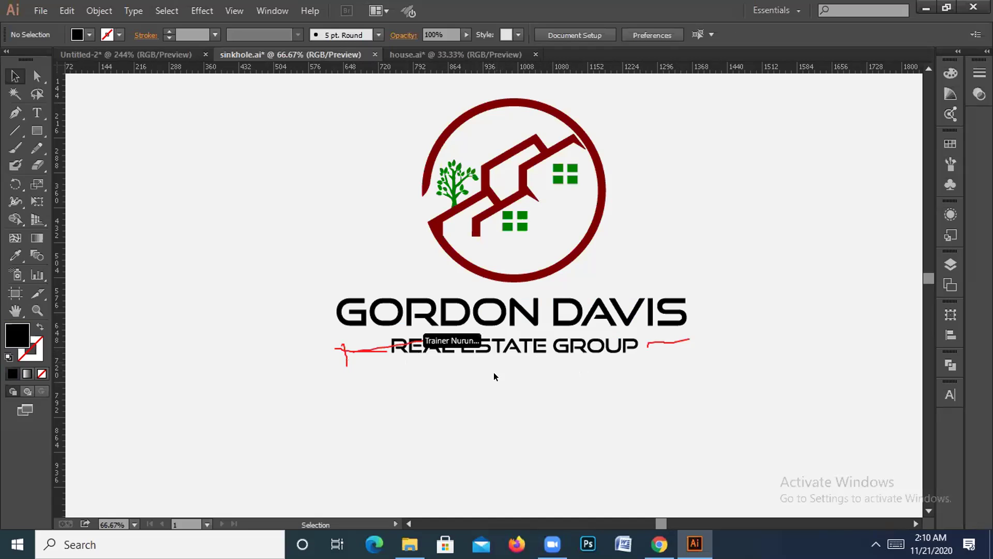
mouse_move(57, 302)
left_mouse_down()
mouse_move(284, 320)
mouse_move(331, 335)
mouse_move(332, 345)
left_mouse_up()
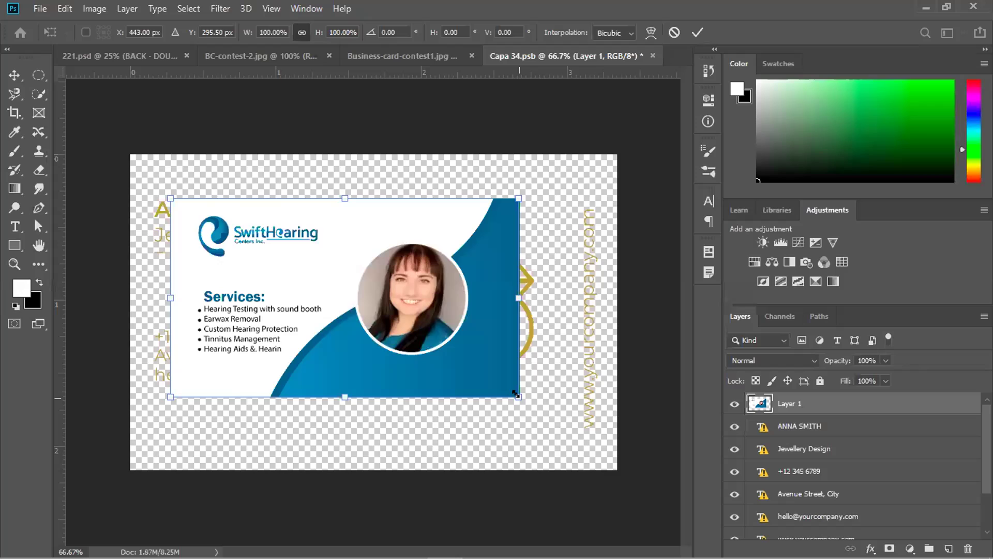
- In Photoshop, scale the pasted SwiftHearing card image proportionally to about 141% and move it to the canvas's upper edge
left_click_drag(516, 395, 607, 447)
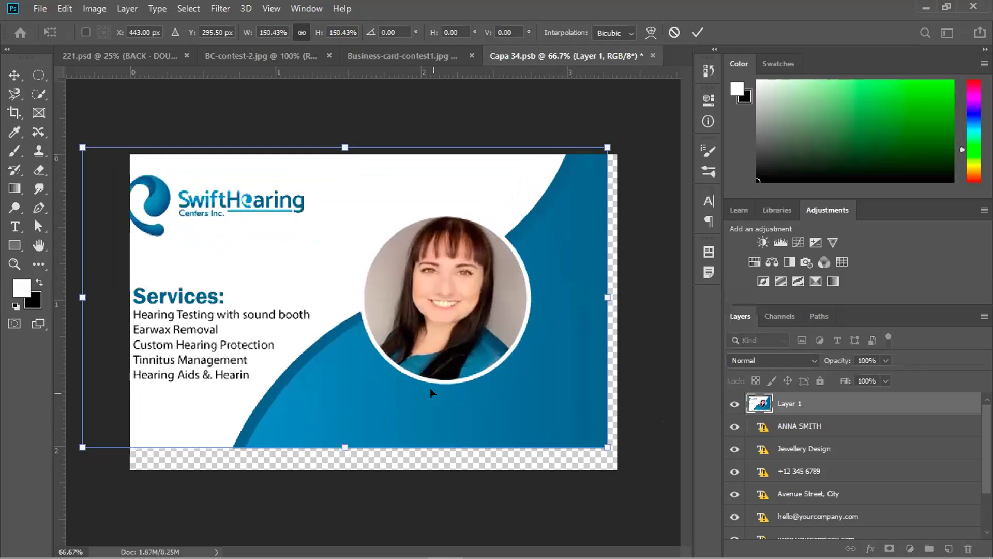
key("ctrl+z")
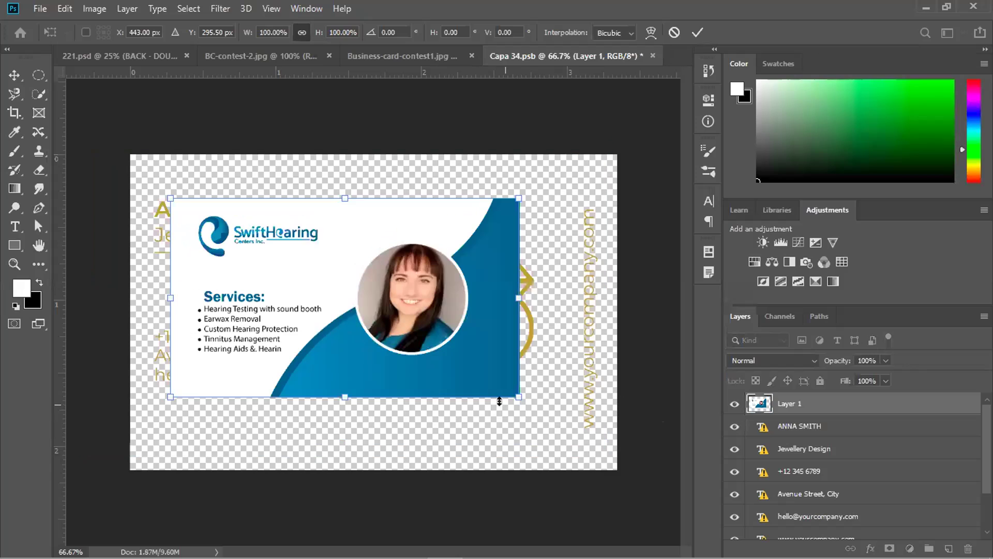
left_click_drag(518, 396, 602, 472)
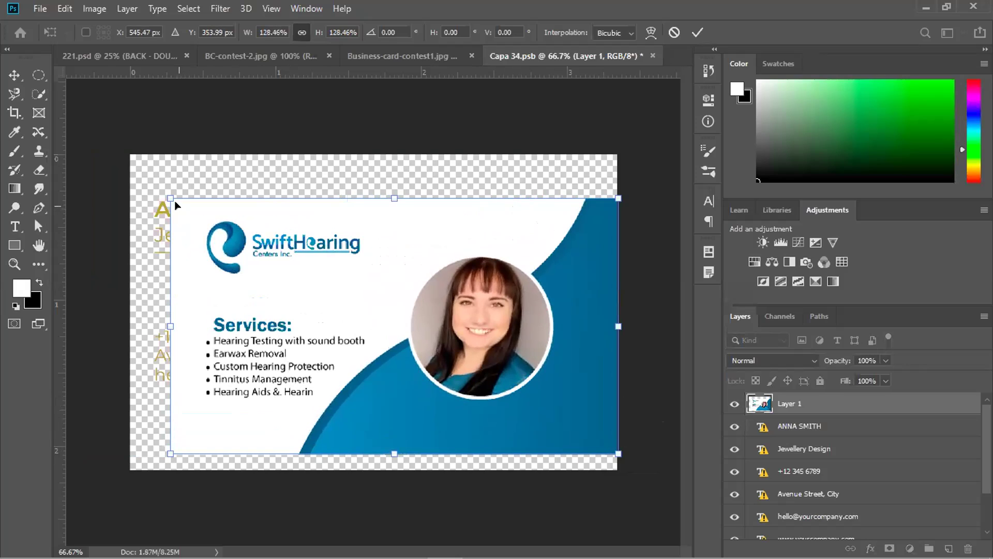
left_click_drag(170, 198, 131, 157)
left_click_drag(222, 259, 216, 227)
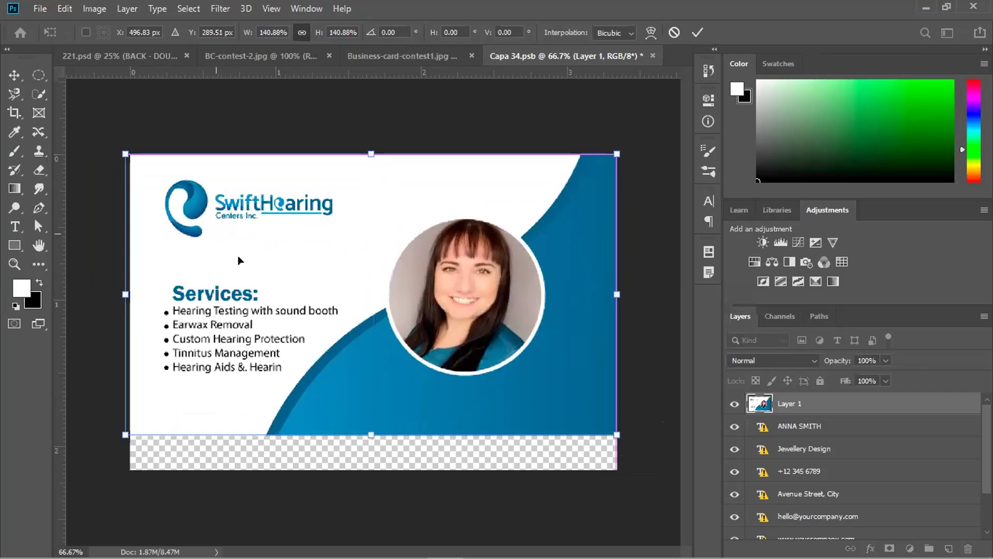
- Refine the card image's scale to about 143% and position it at about X 502 px, Y 295 px, overlapping both side edges
left_click_drag(617, 434, 643, 449)
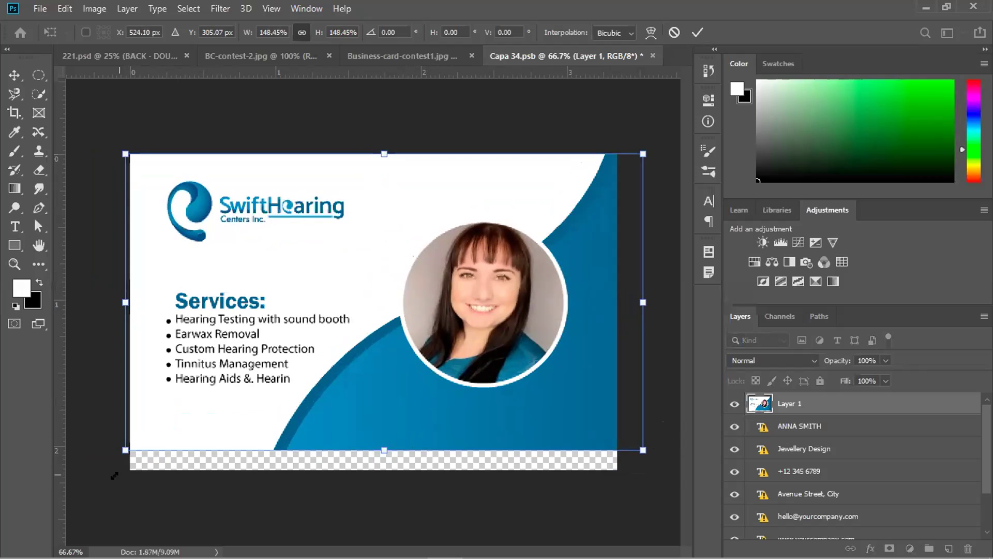
left_click_drag(124, 449, 136, 436)
left_click_drag(362, 414, 350, 405)
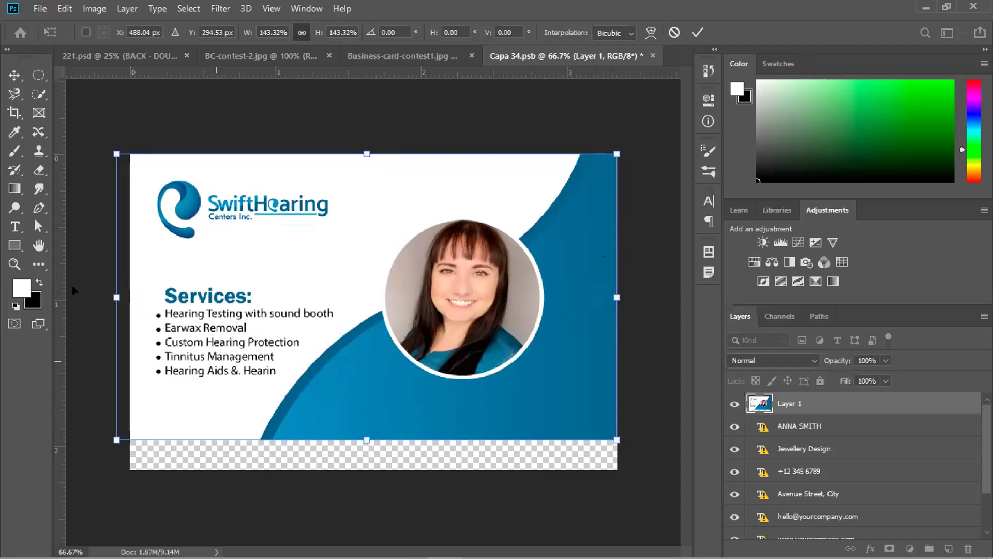
mouse_move(344, 295)
left_mouse_down()
mouse_move(342, 310)
mouse_move(345, 289)
left_mouse_up()
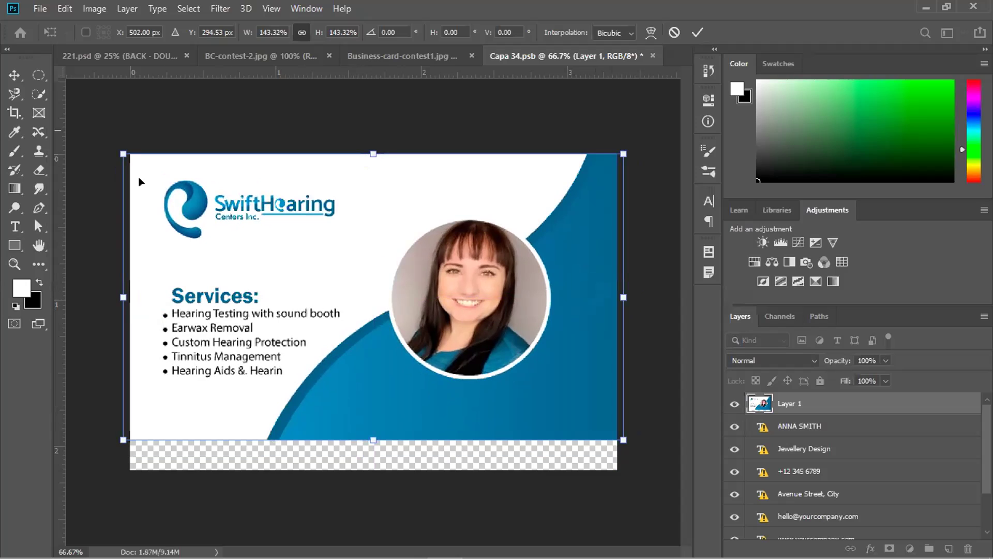
- Crop the canvas to the card image, removing the transparent strip below it and slightly widening the crop at the sides
left_click(16, 112)
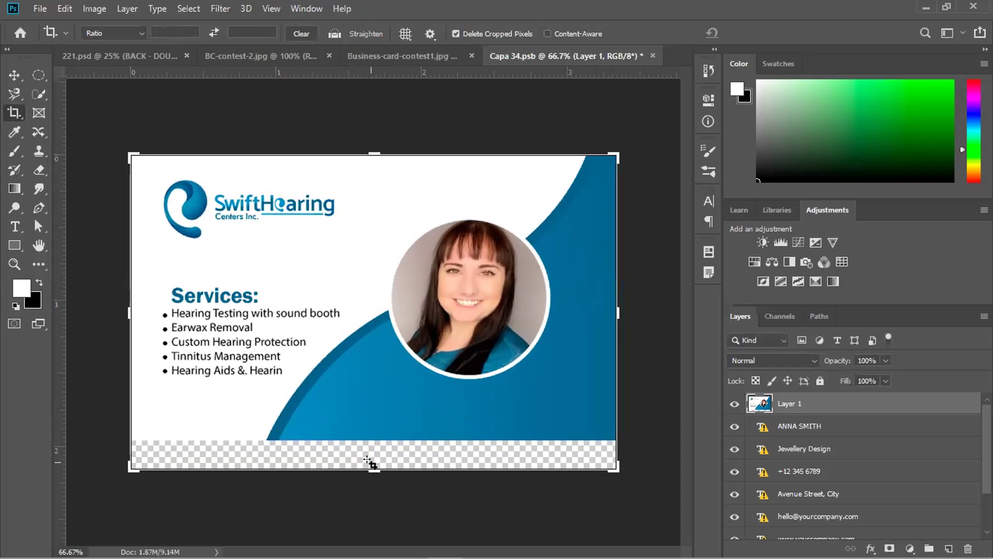
left_click_drag(370, 470, 376, 455)
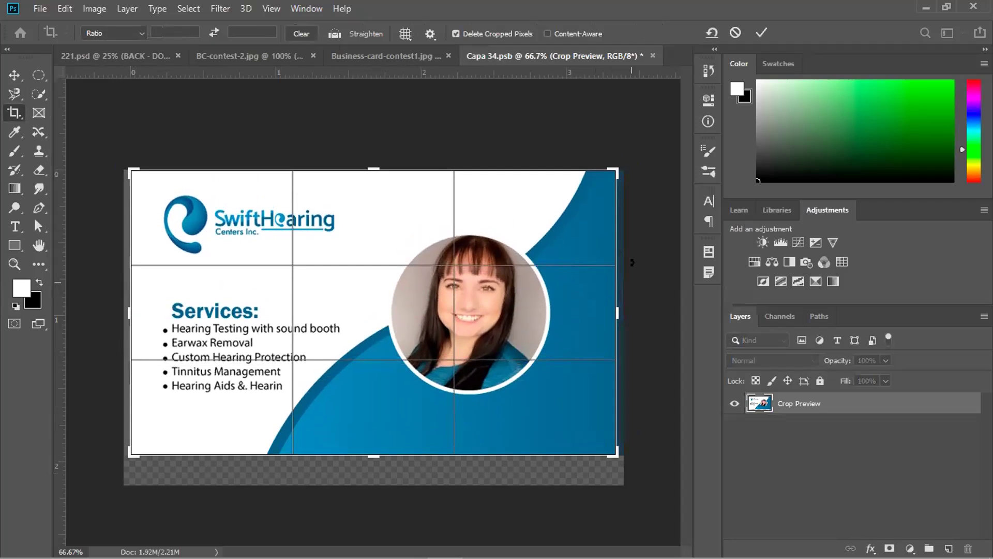
left_click_drag(616, 310, 622, 311)
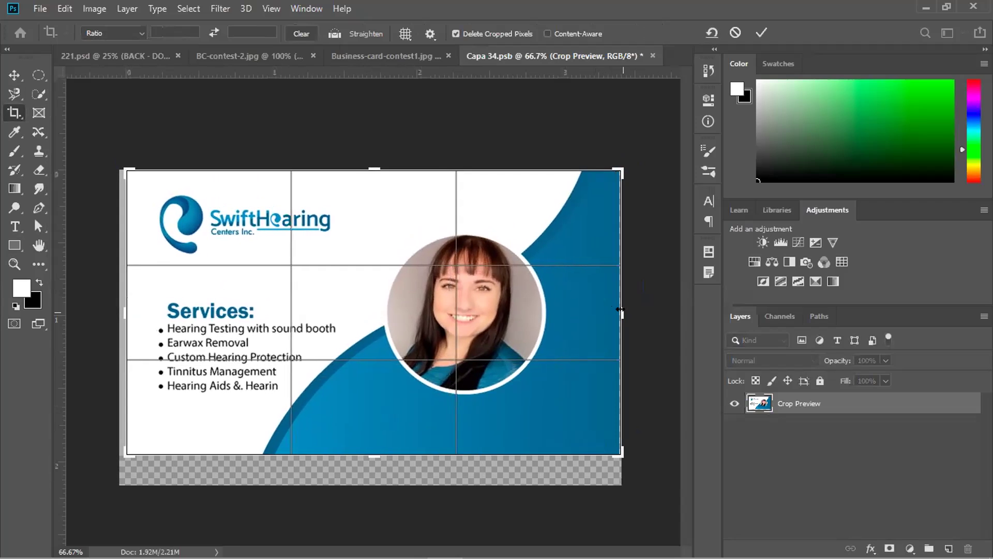
left_click(754, 33)
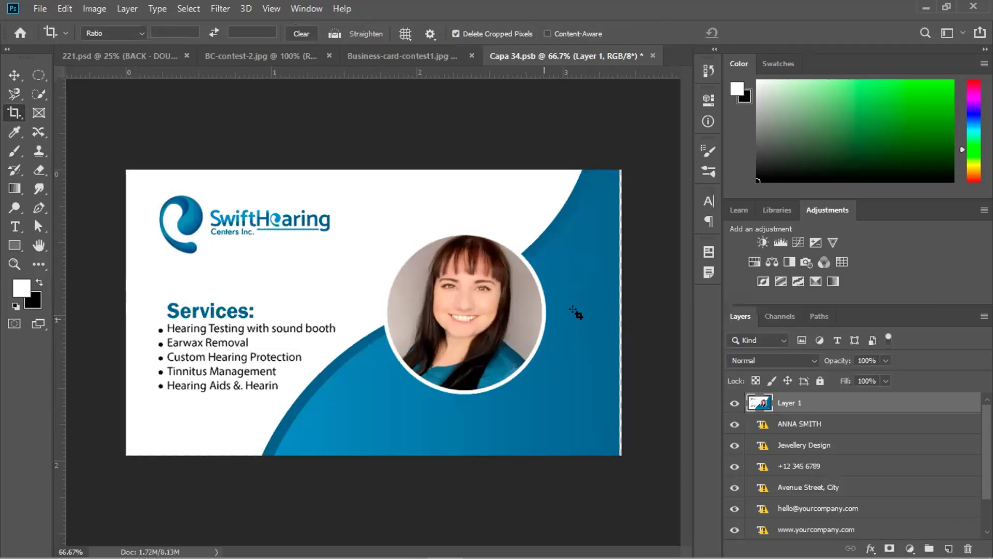
left_click(13, 112)
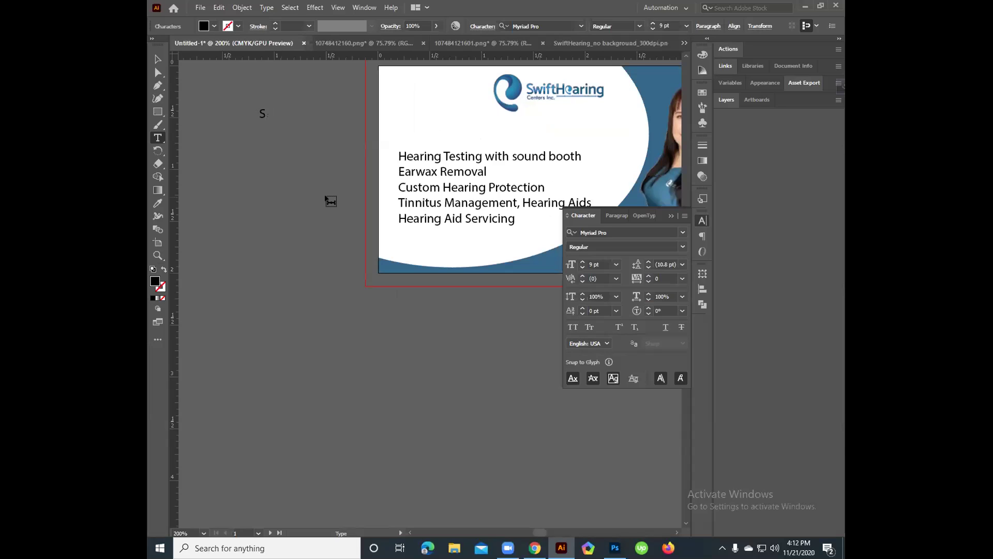
- In Illustrator, continue the heading text beside the SwiftHearing card artboard so that it reads "SER"
type("ER")
key("BackSpace")
type("Rv")
key("BackSpace")
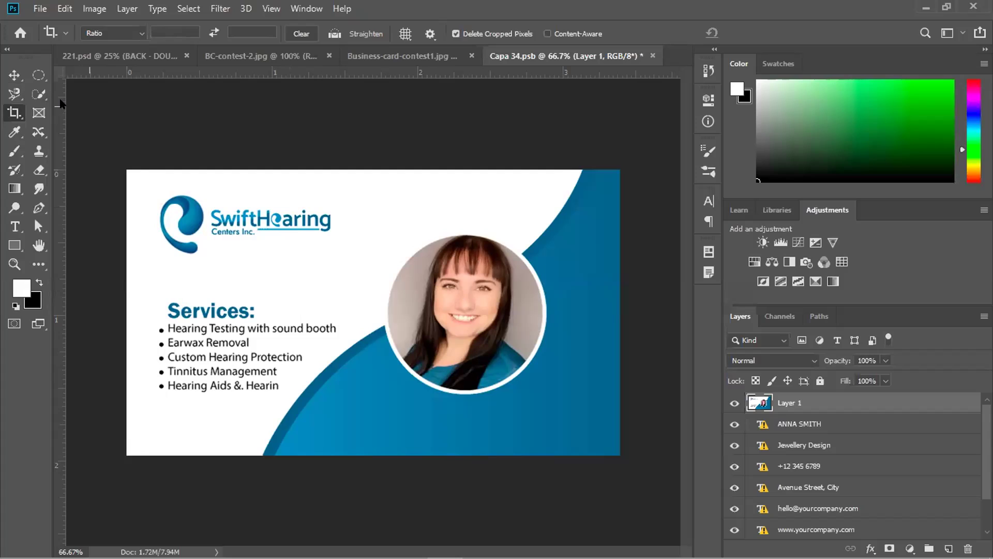
- In Photoshop, save the cropped card design in Capa 34.psb and return to the 221.psd mockup
left_click(14, 76)
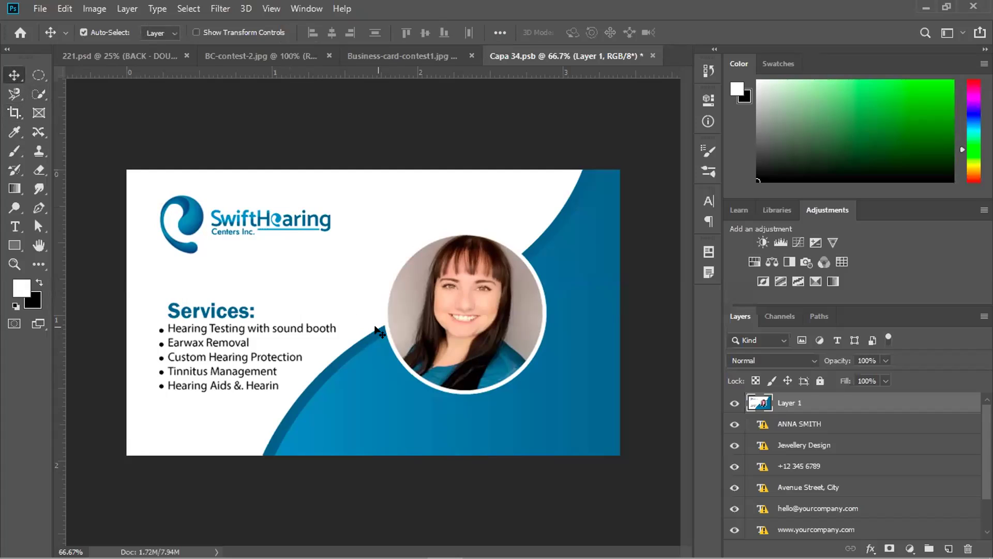
key("ctrl+s")
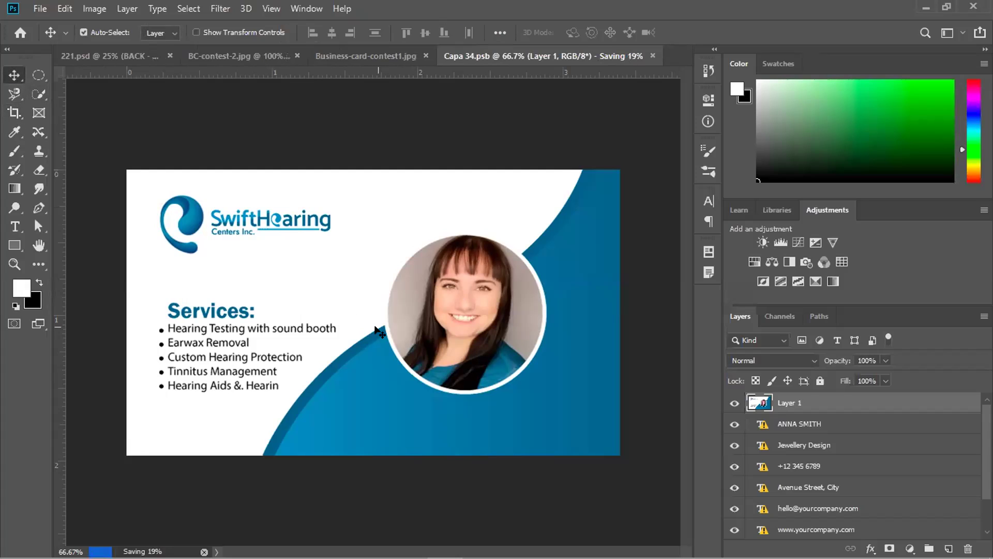
left_click(133, 58)
key("ctrl")
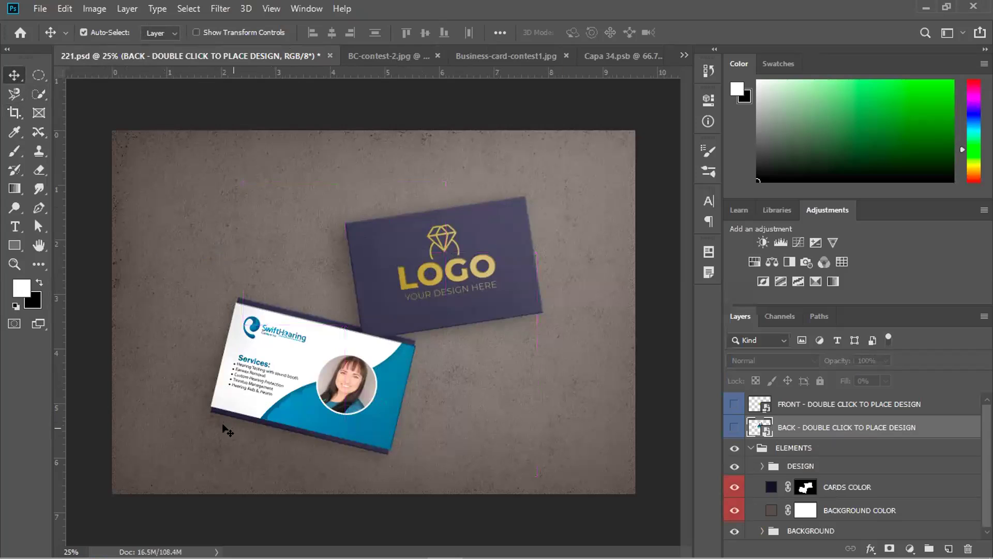
- Examine the front edges of the SwiftHearing card in the 221.psd mockup and compare it with the Capa 34.psb design
left_click(304, 412)
scroll(287, 448, "up", 1)
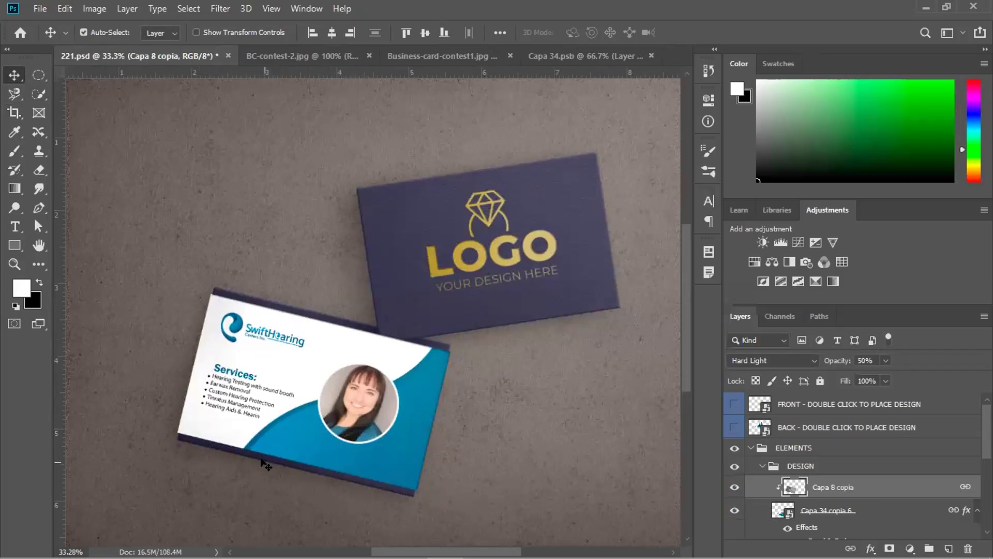
scroll(266, 464, "up", 2)
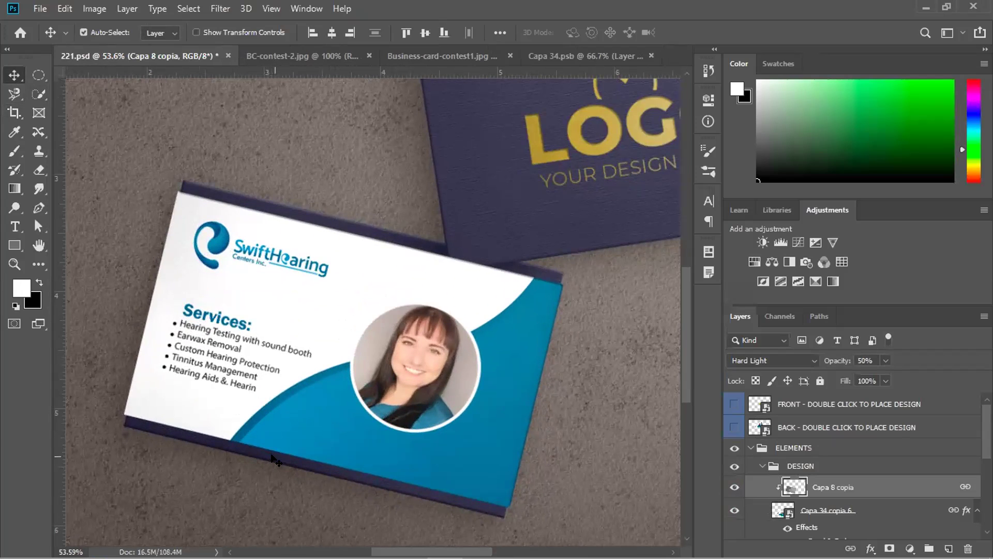
scroll(274, 460, "down", 2)
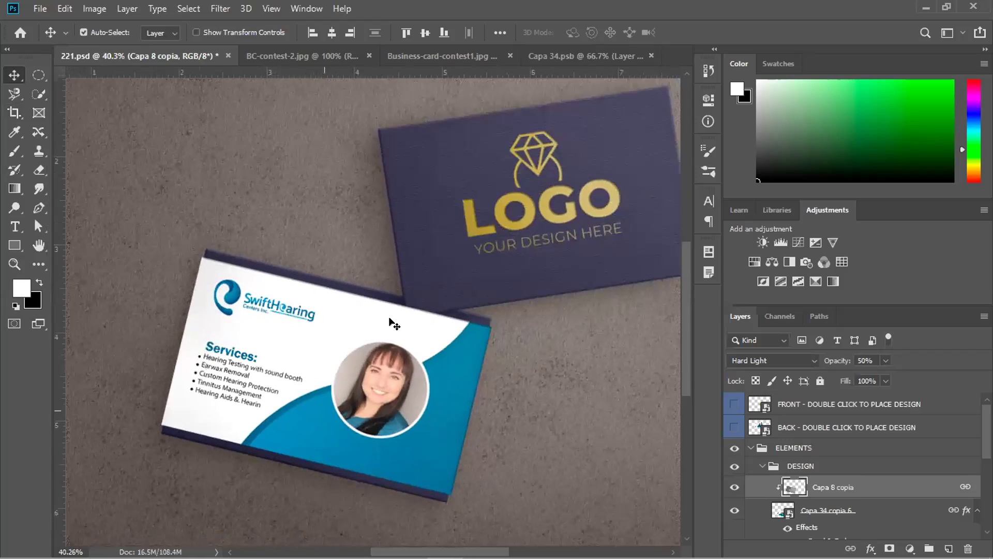
left_click(585, 55)
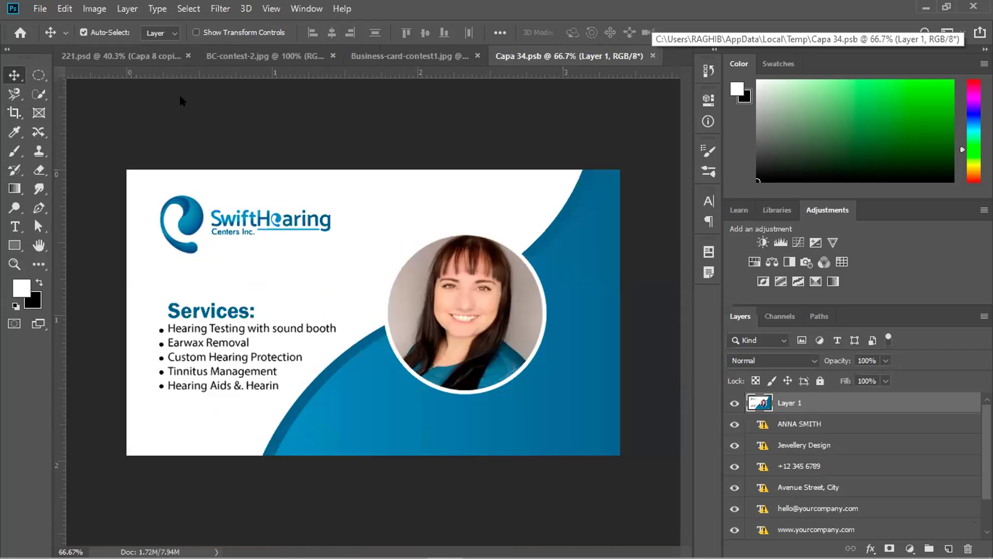
left_click(119, 55)
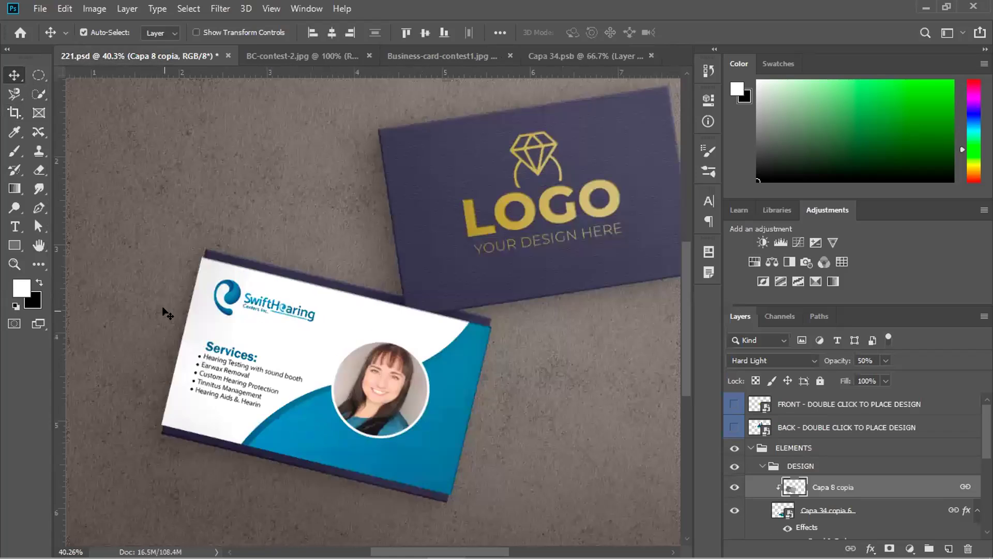
key("ctrl+minus")
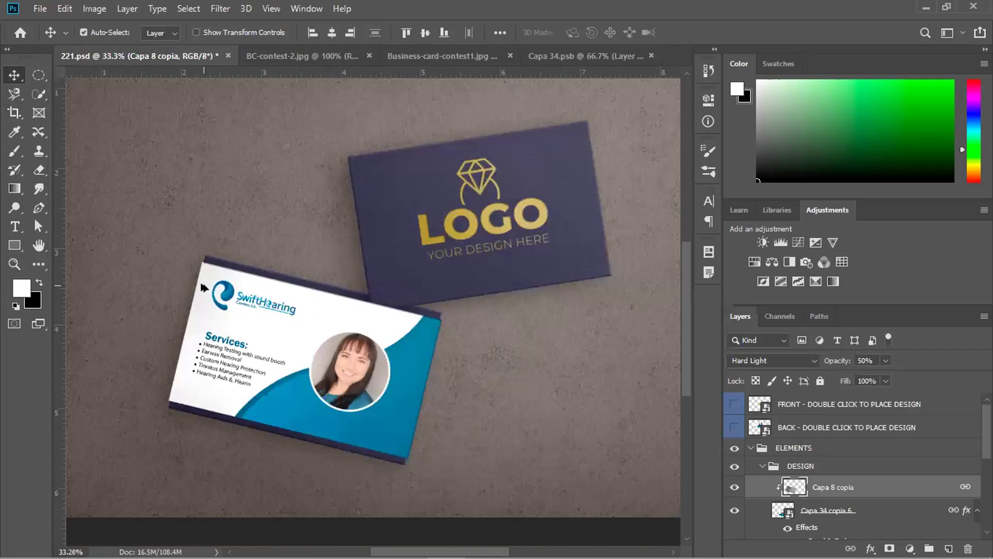
key("alt")
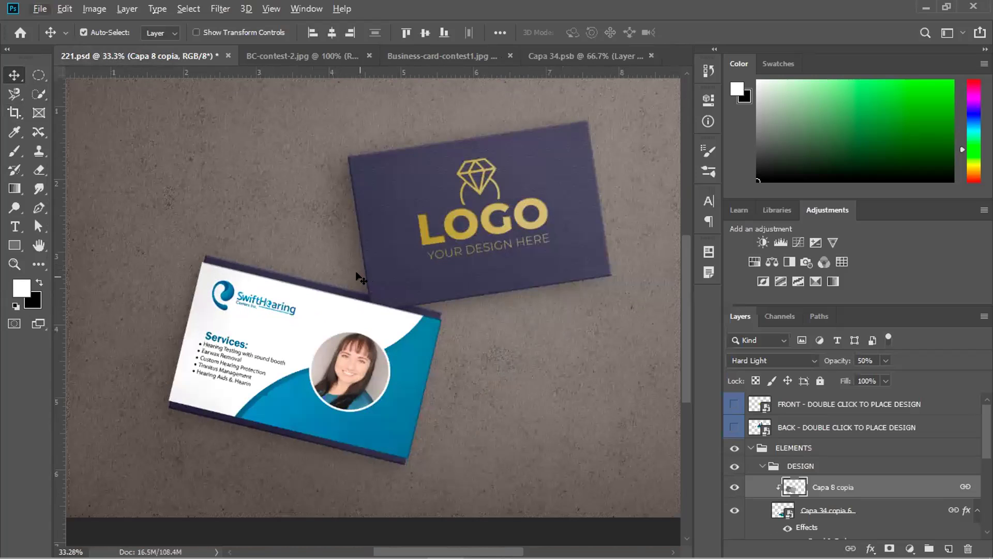
- Close the Capa 34.psb design document and bring up Business-card-contest1.jpg
left_click(610, 56)
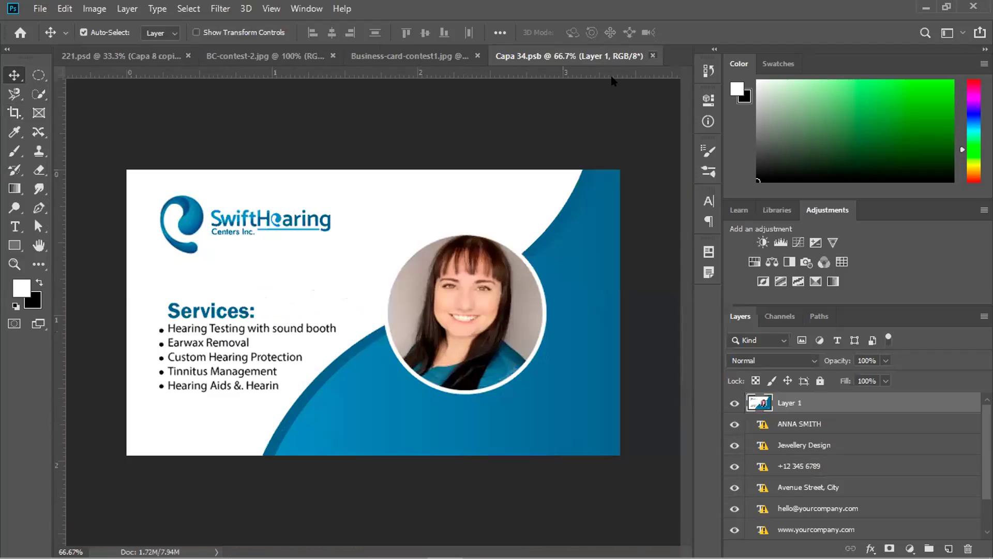
key("ctrl+w")
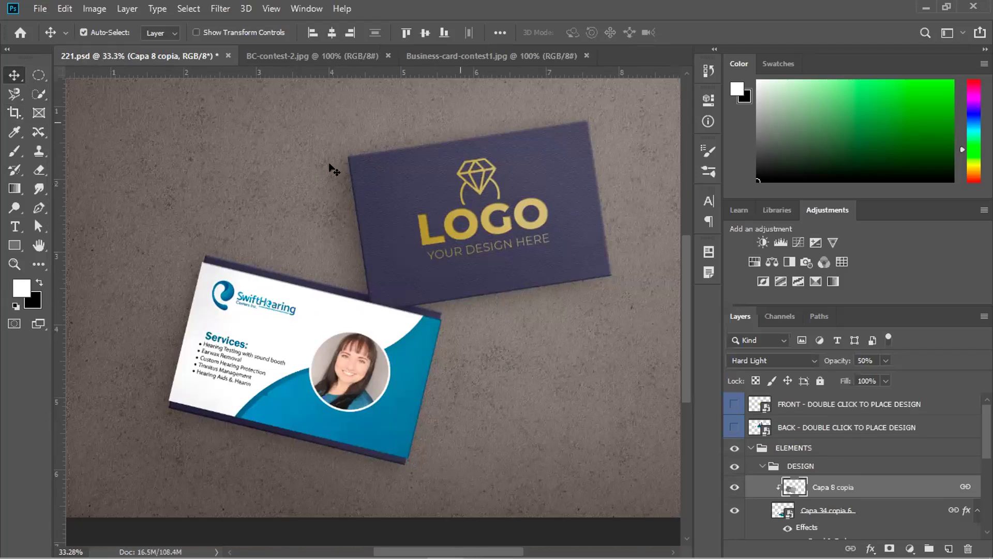
left_click(536, 55)
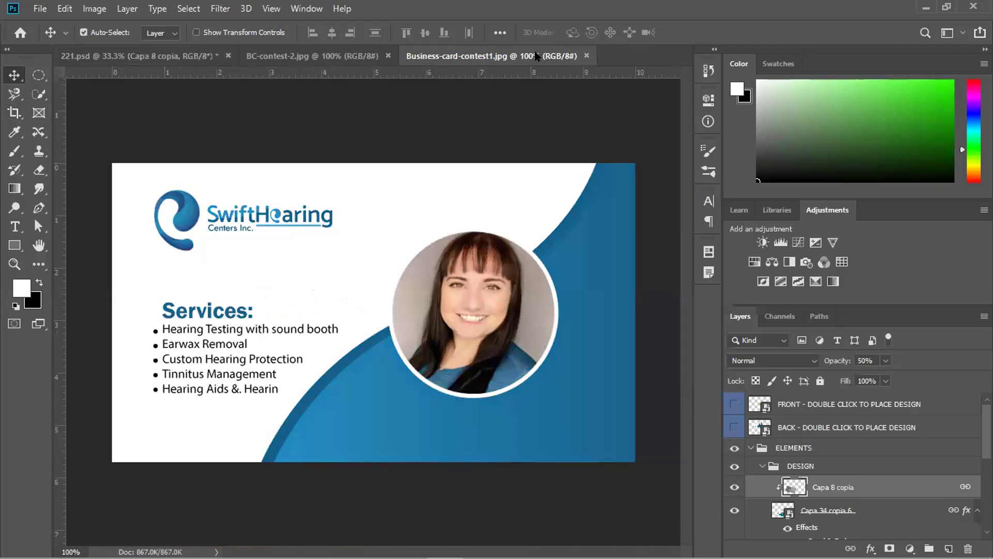
- Close Business-card-contest1.jpg, and close the 221.psd mockup without saving its changes
left_click(587, 55)
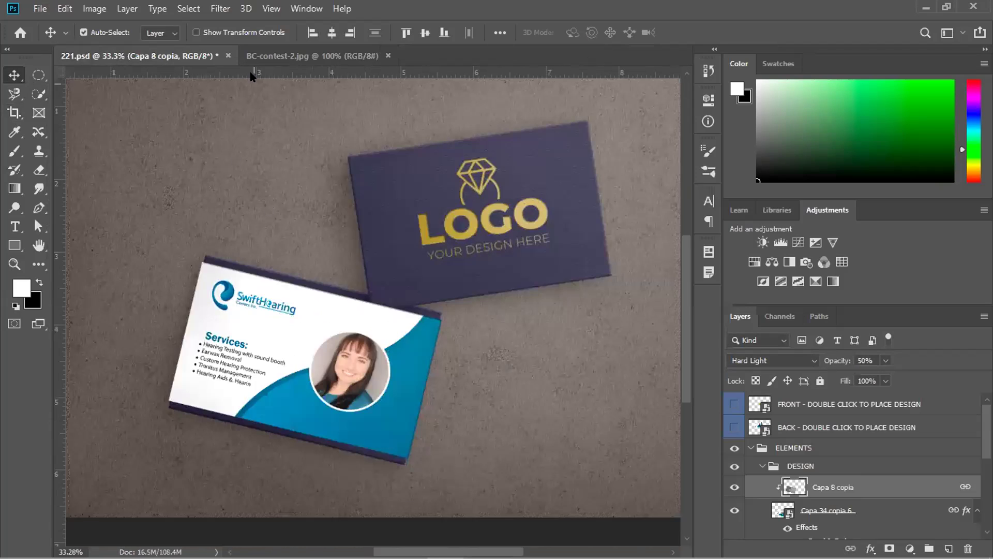
left_click(227, 56)
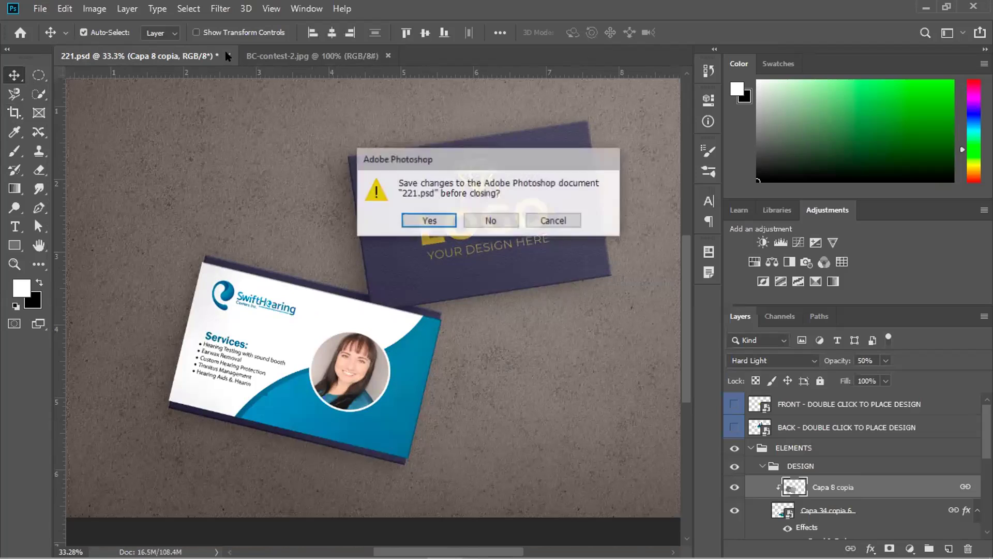
left_click(480, 219)
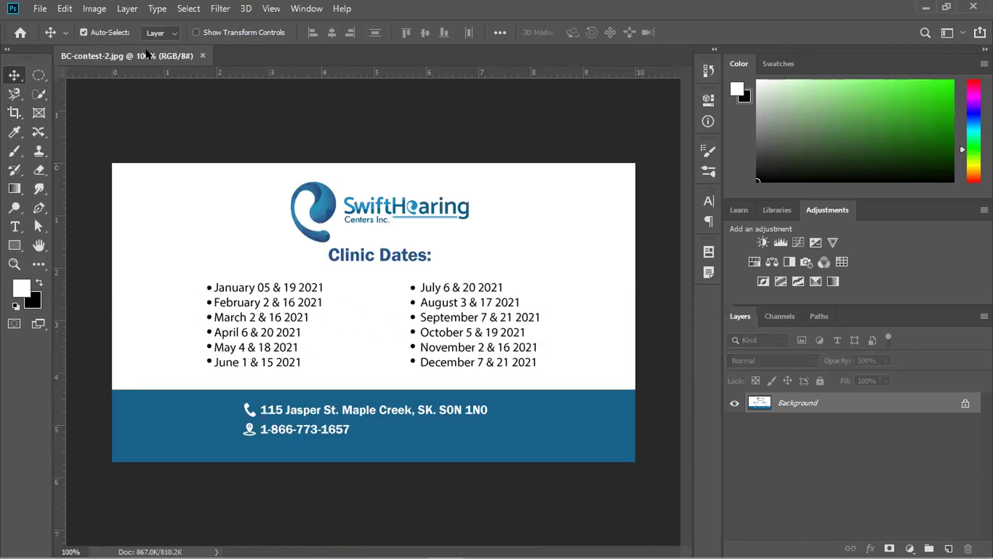
- In File Explorer, look through the wooden-background, business-card-collection and golden-background folders in Mock-ups for another card mockup
mouse_move(480, 544)
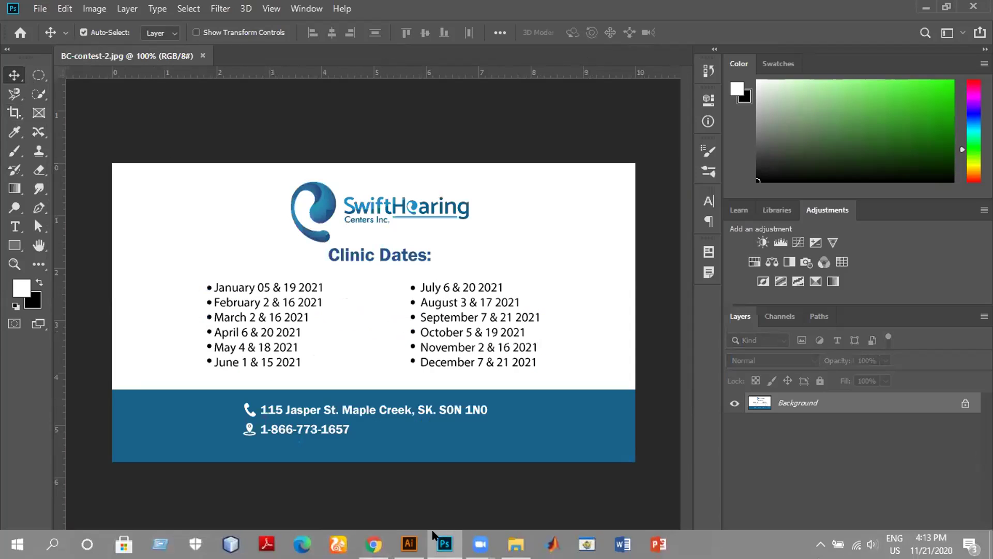
left_click(516, 543)
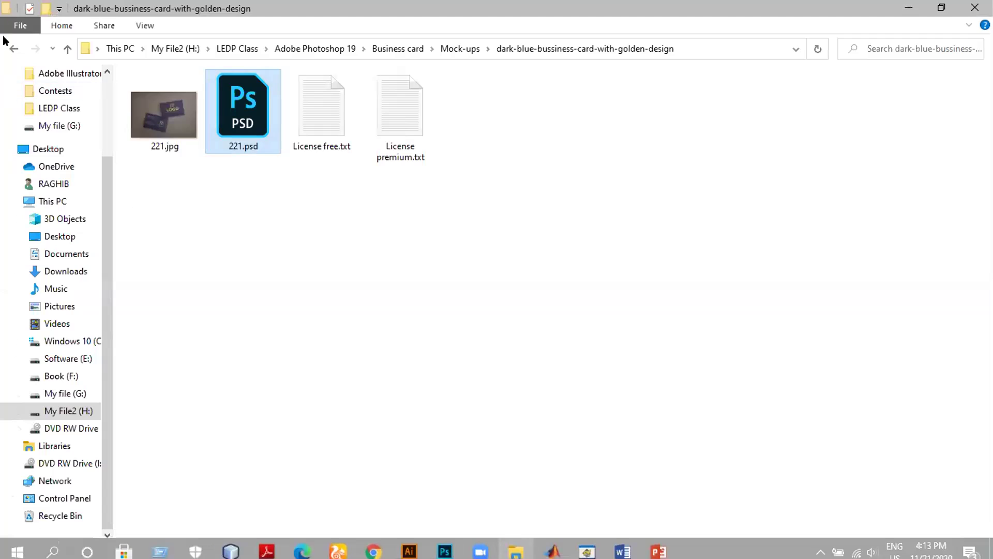
left_click(13, 48)
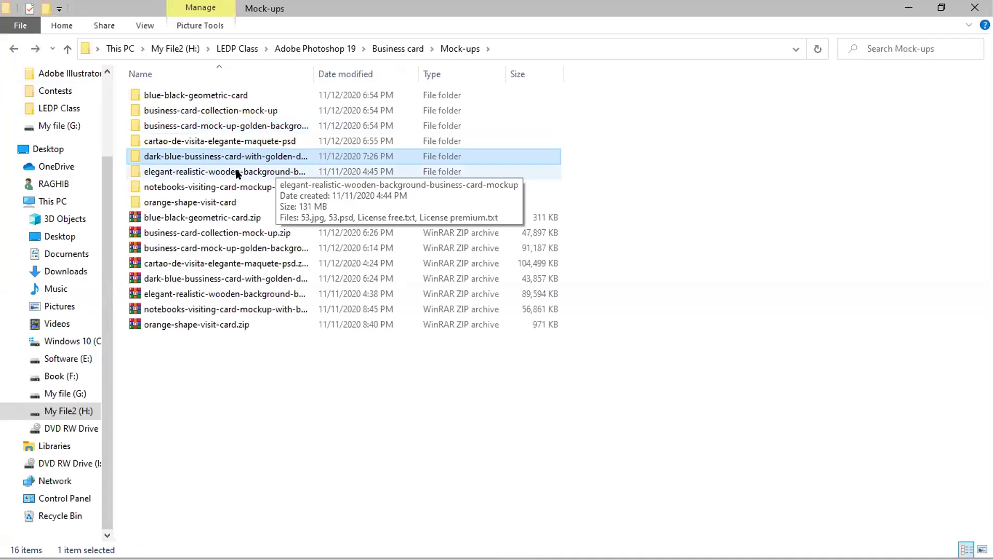
left_click(237, 171)
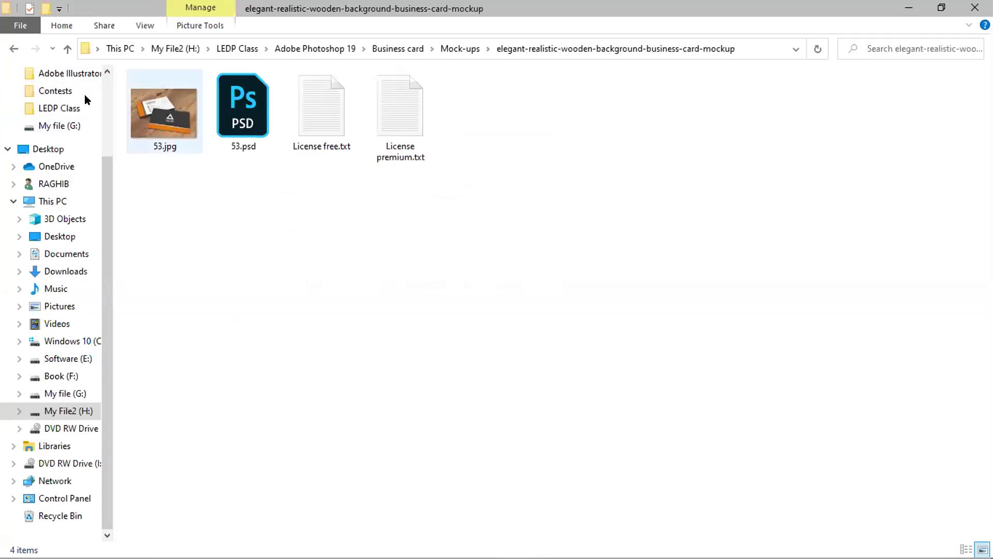
left_click(14, 49)
left_click(176, 112)
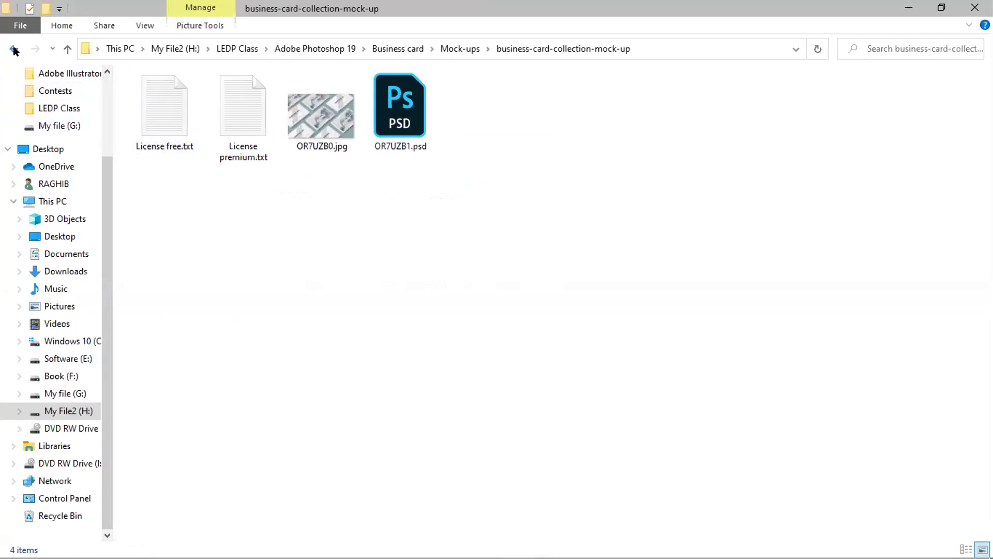
left_click(14, 49)
left_click(169, 129)
double_click(170, 129)
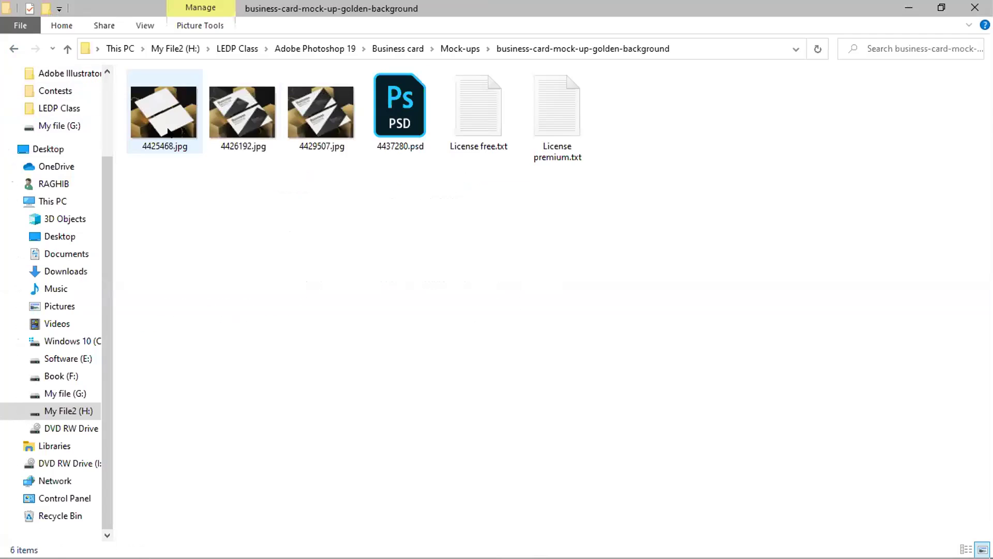
left_click(14, 48)
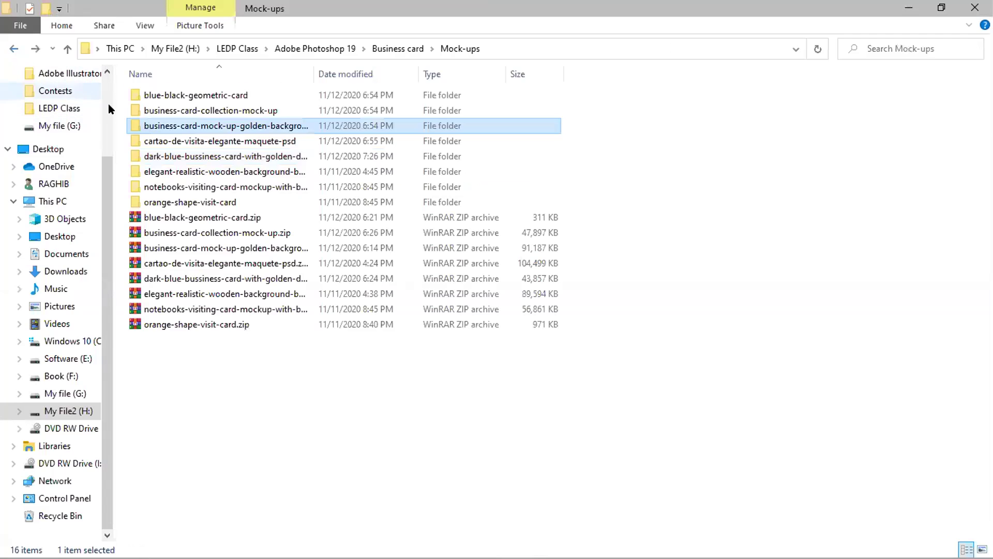
- Check the remaining mockup folders, from cartao-de-visita-elegante-maquete-psd to orange-shape-visit-card, for a suitable card mockup
double_click(174, 139)
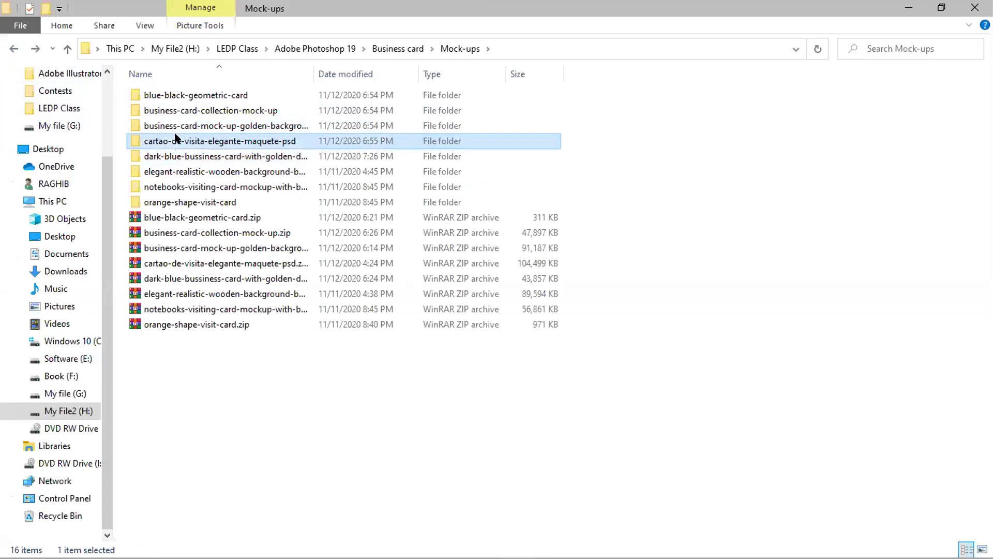
left_click(13, 50)
left_click(154, 156)
double_click(153, 156)
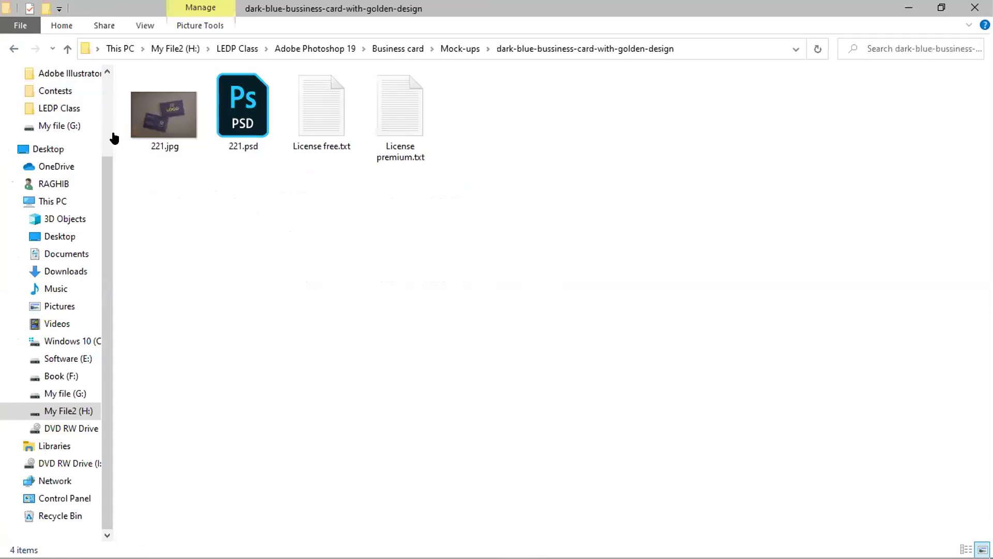
left_click(14, 48)
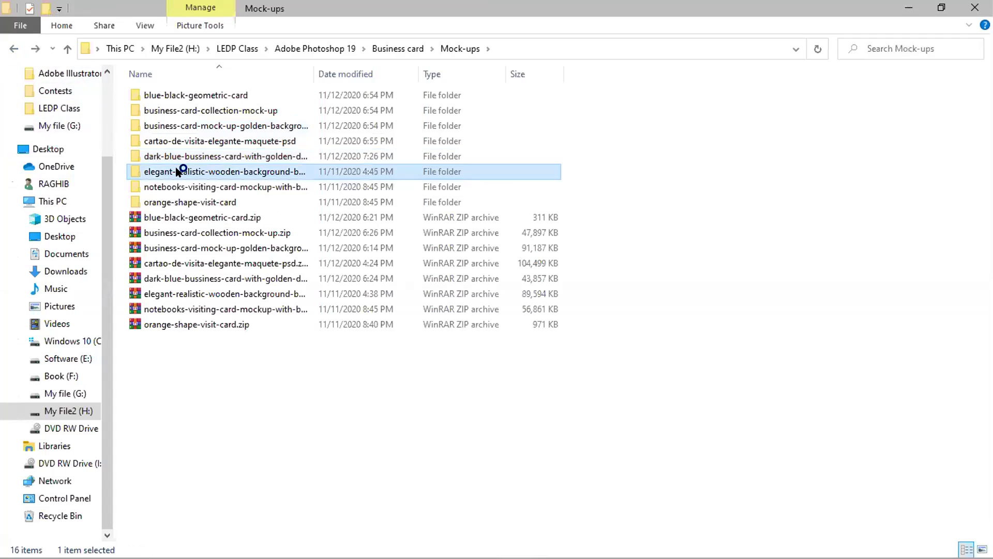
double_click(176, 172)
left_click(14, 49)
double_click(153, 185)
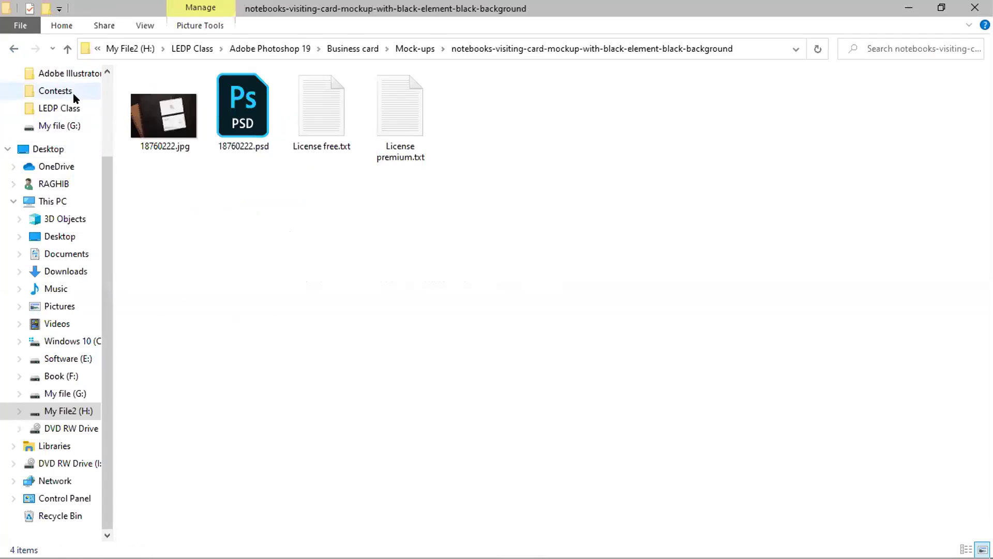
left_click(14, 49)
double_click(211, 202)
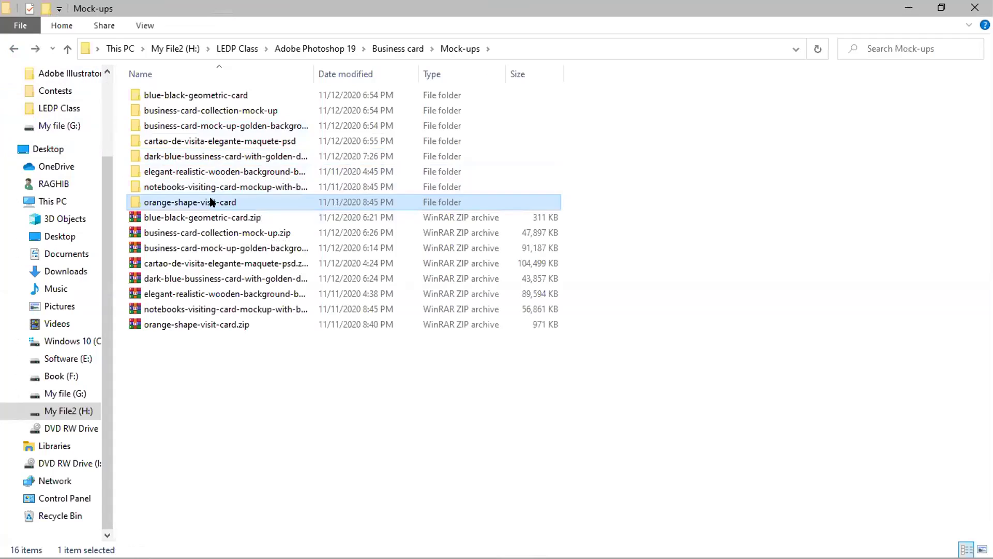
left_click(14, 50)
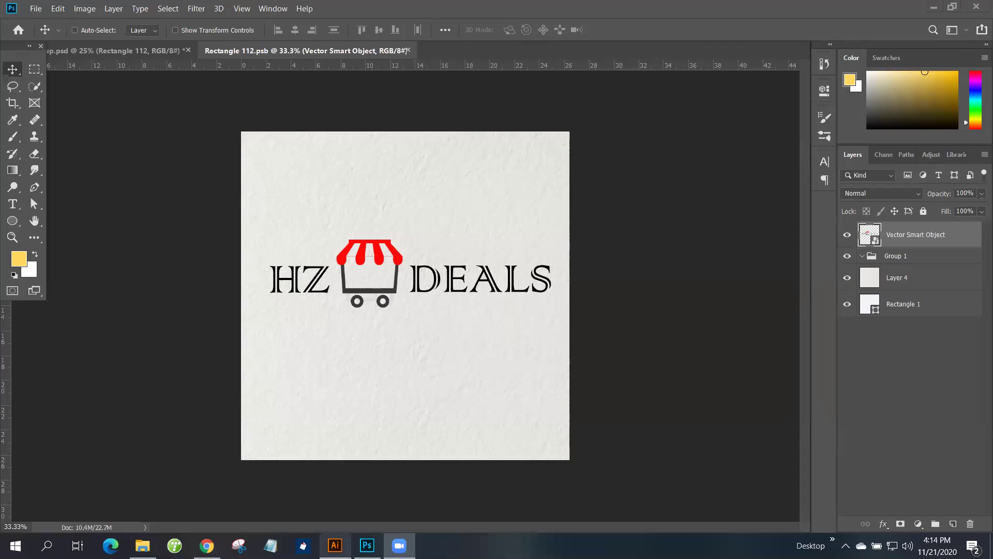
- View the HZ DEALS logos in Illustrator, and bring up the Freelancer general store logo contest description in Chrome
left_click(336, 545)
left_click(577, 300)
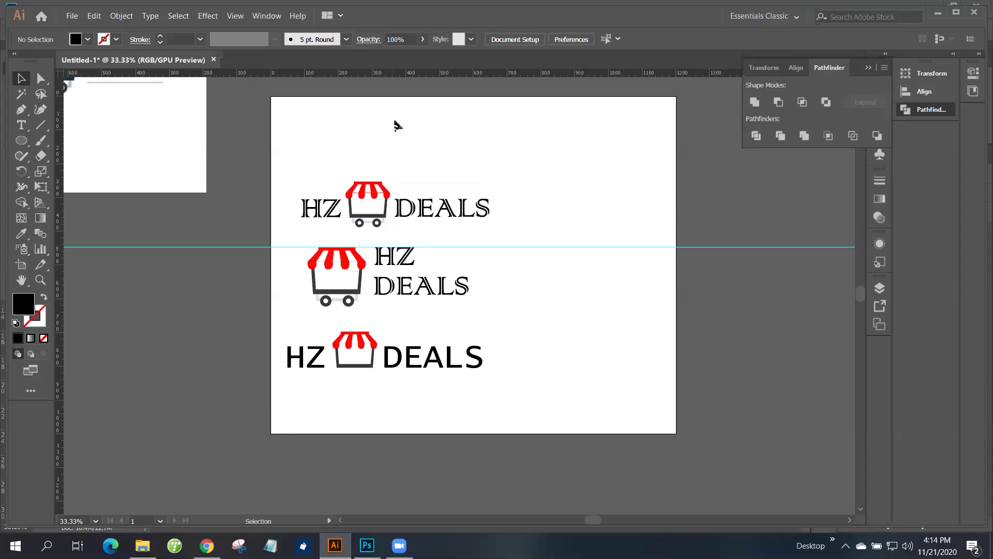
left_click(216, 546)
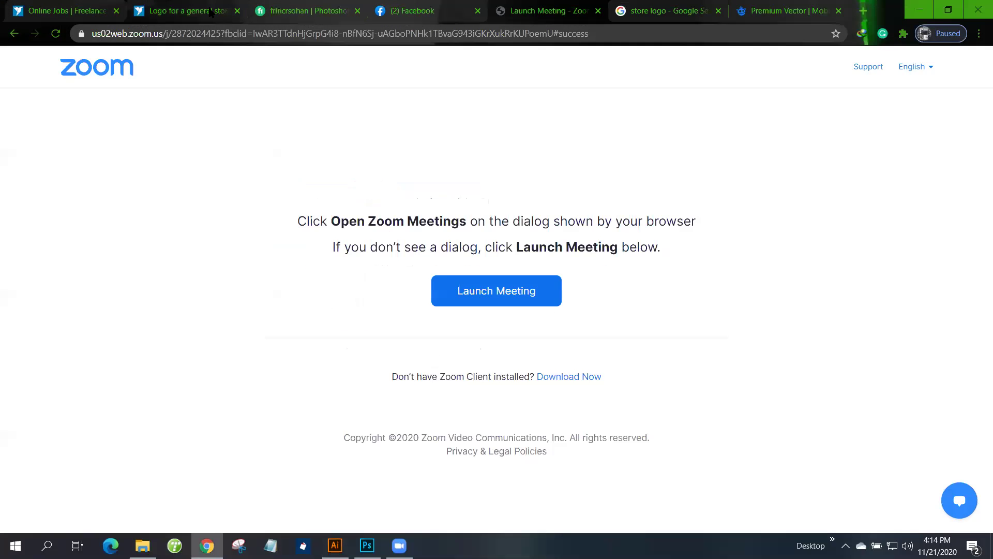
left_click(211, 12)
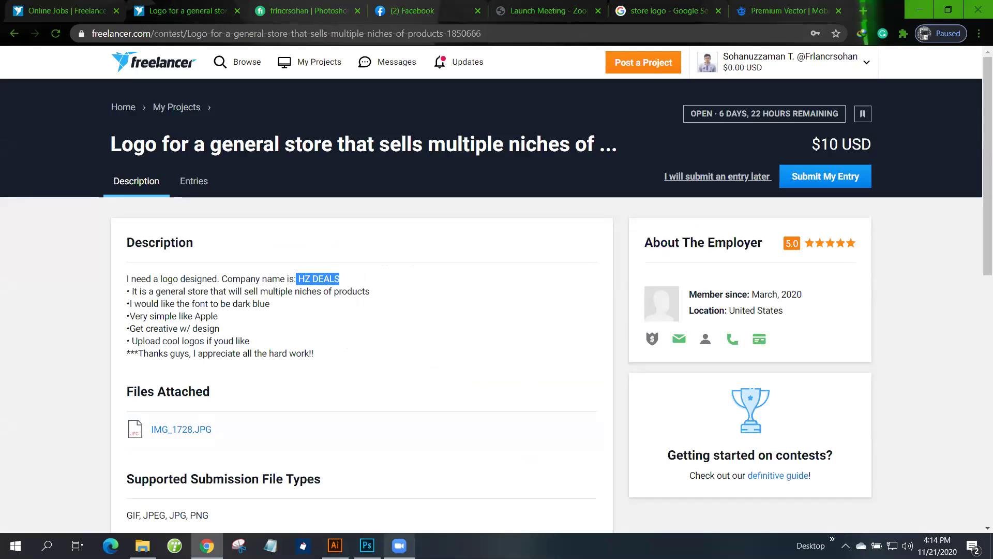
mouse_move(399, 545)
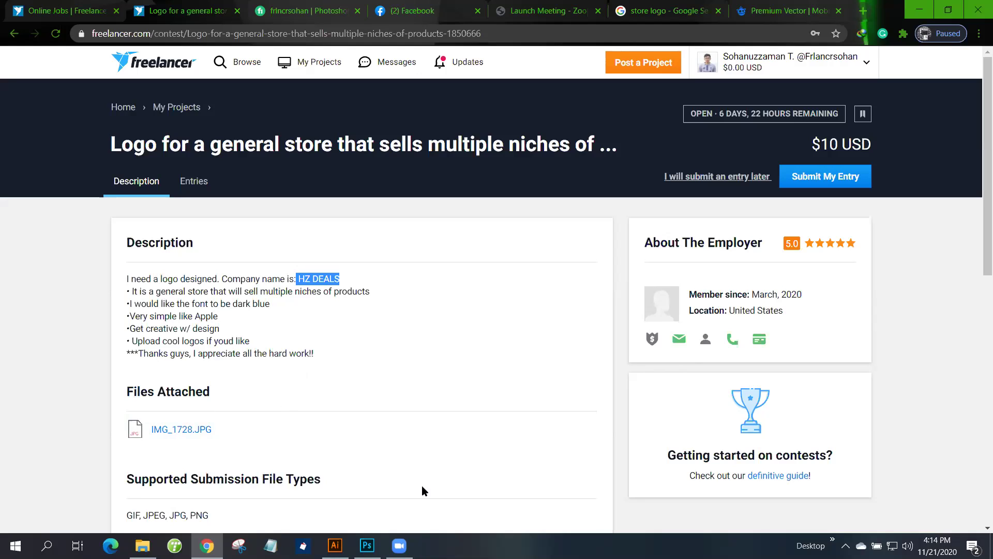
- Examine the simple logo examples in the contest's attached IMG_1728.JPG and close the preview
left_click(134, 430)
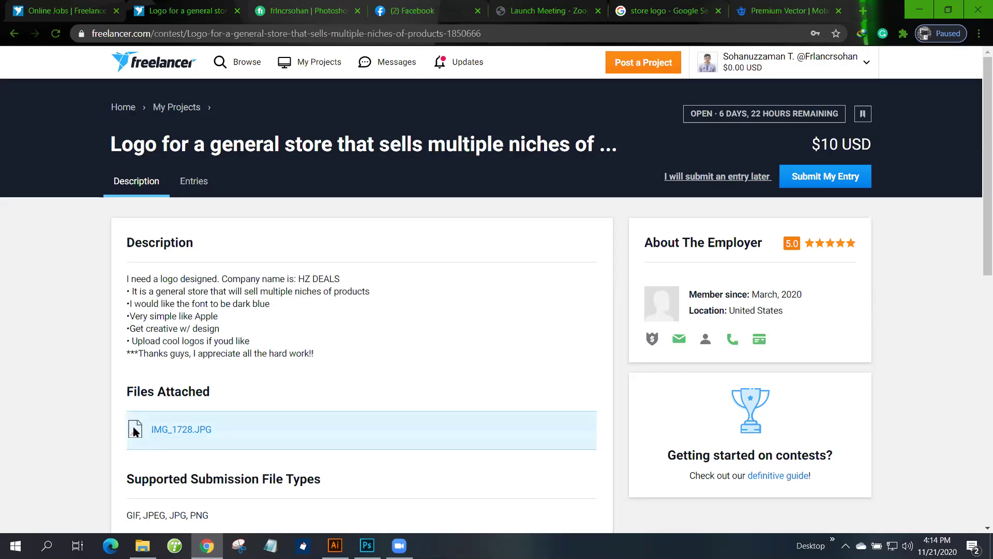
left_click(182, 431)
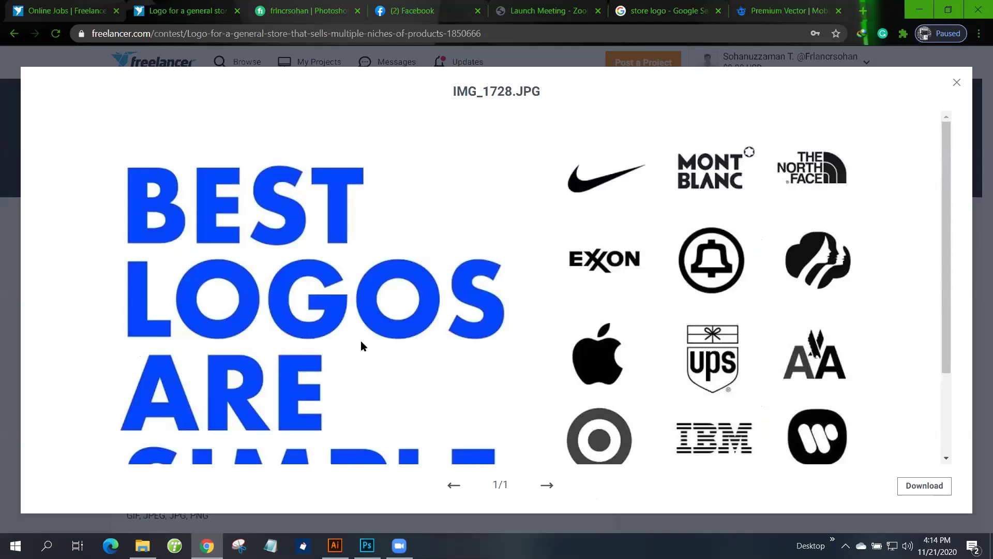
scroll(297, 360, "down", 1)
scroll(299, 358, "down", 2)
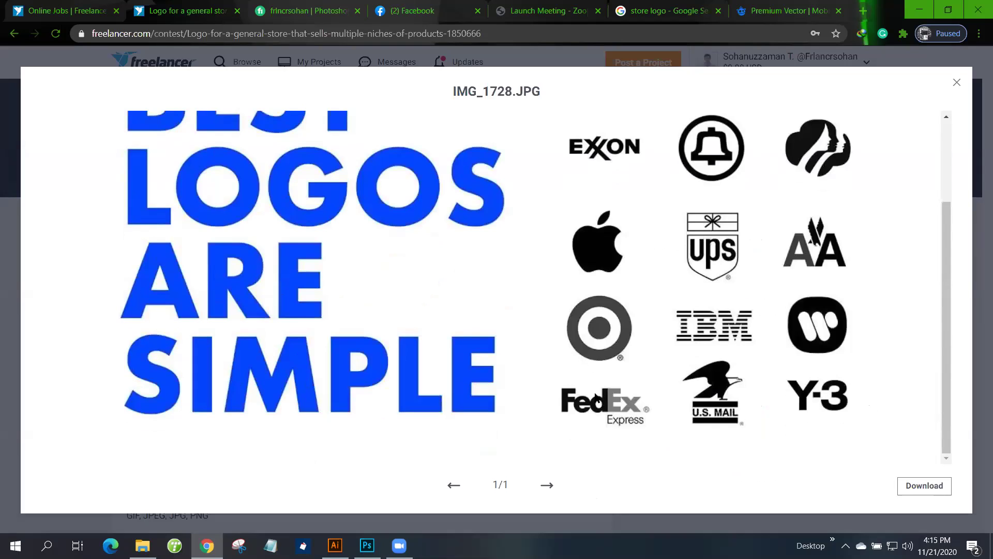
scroll(676, 194, "up", 2)
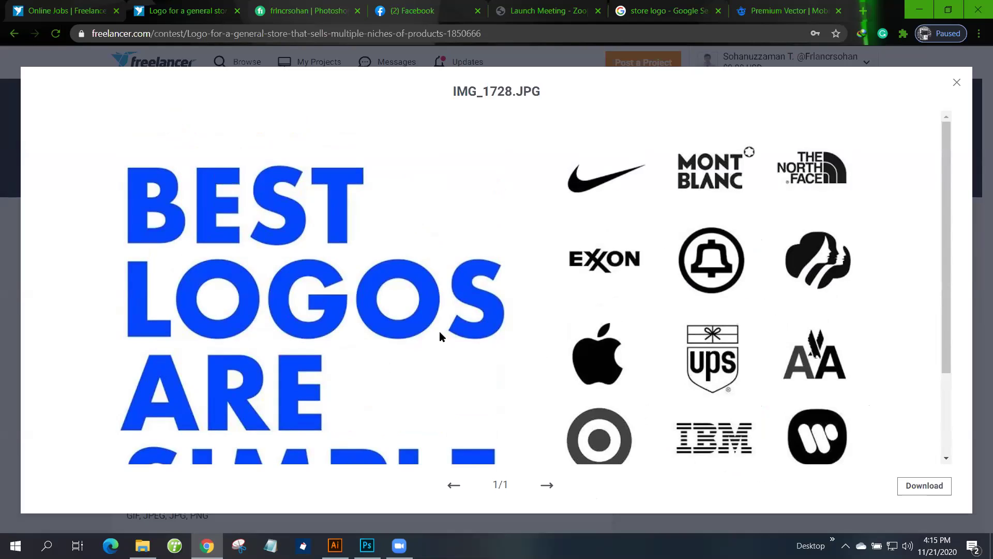
scroll(851, 418, "down", 2)
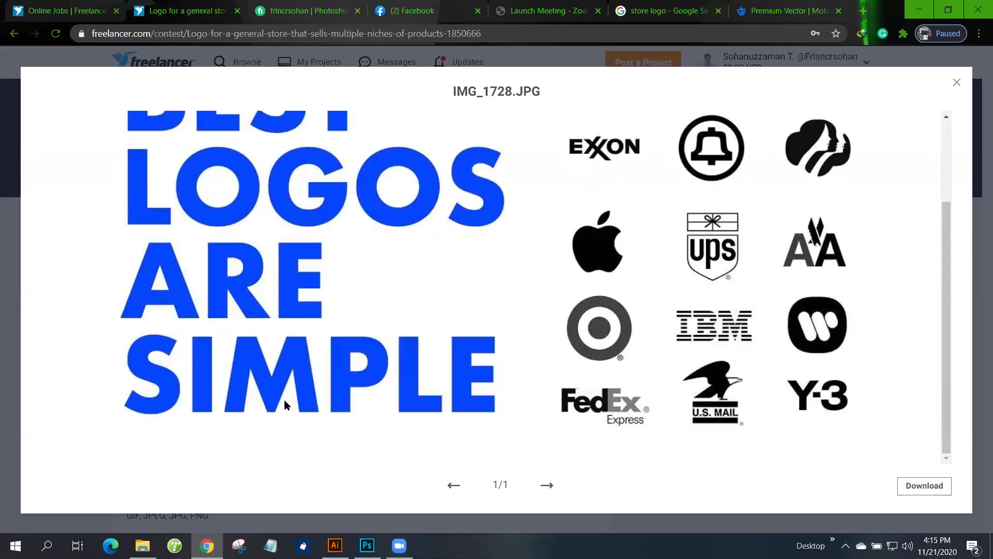
scroll(207, 398, "up", 2)
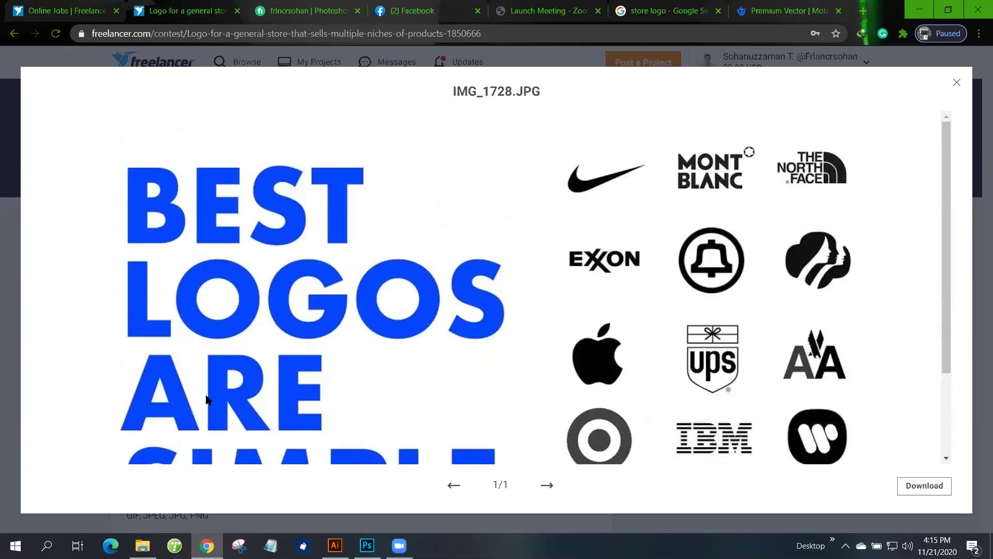
scroll(207, 399, "down", 2)
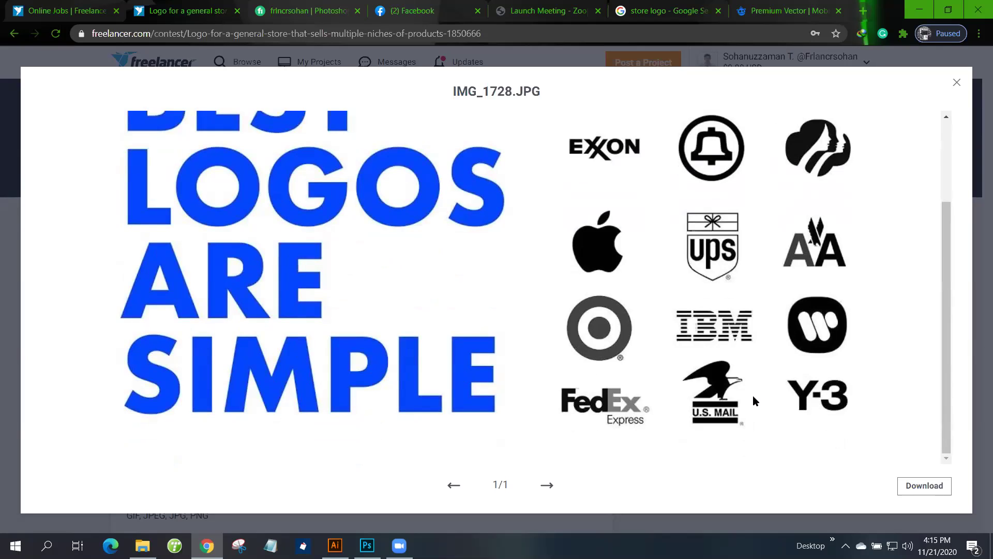
scroll(752, 395, "up", 2)
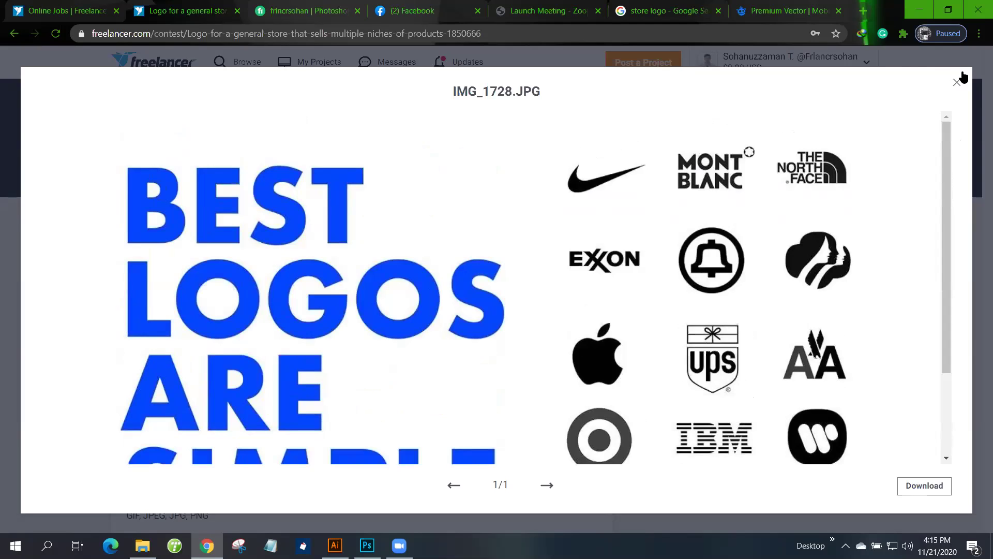
scroll(745, 228, "down", 2)
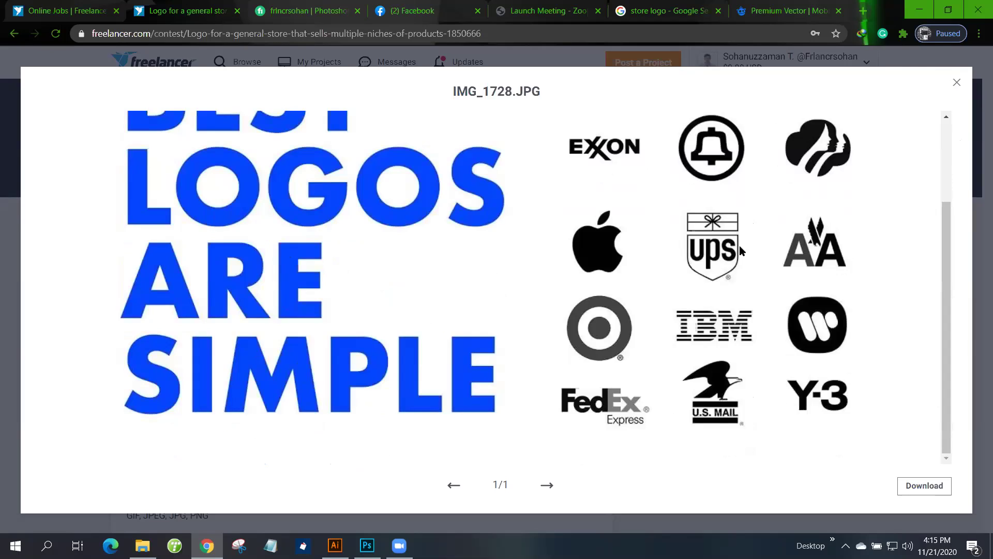
scroll(911, 152, "up", 2)
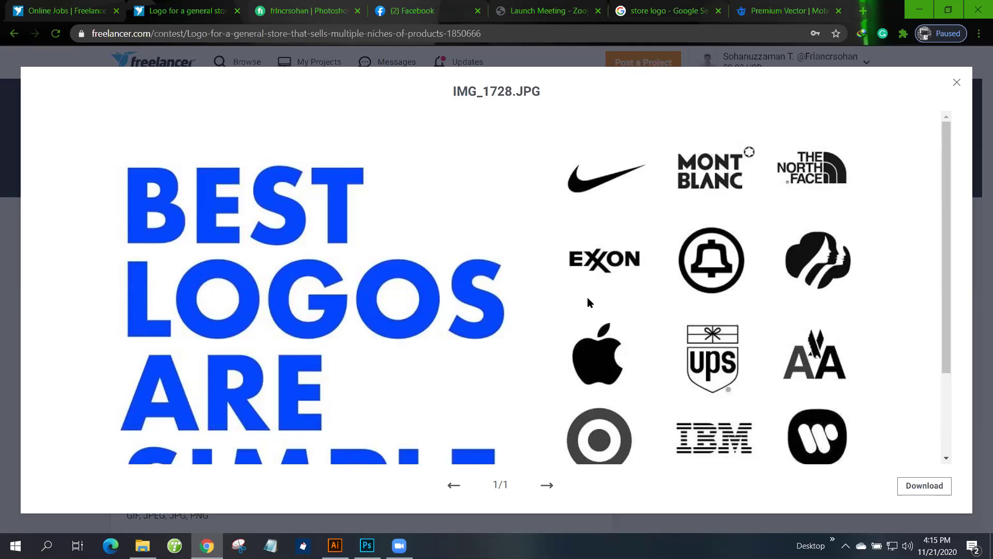
scroll(588, 297, "down", 2)
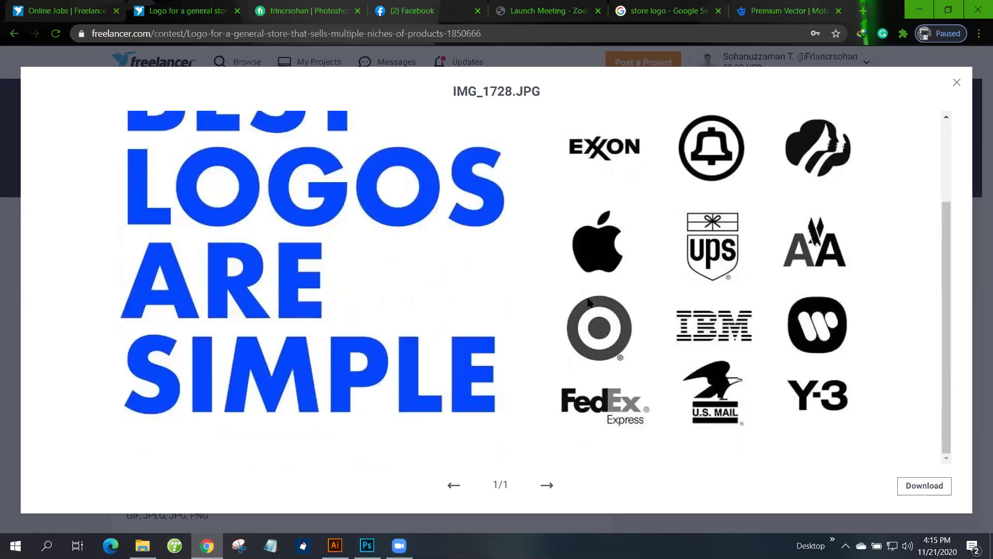
left_click(956, 83)
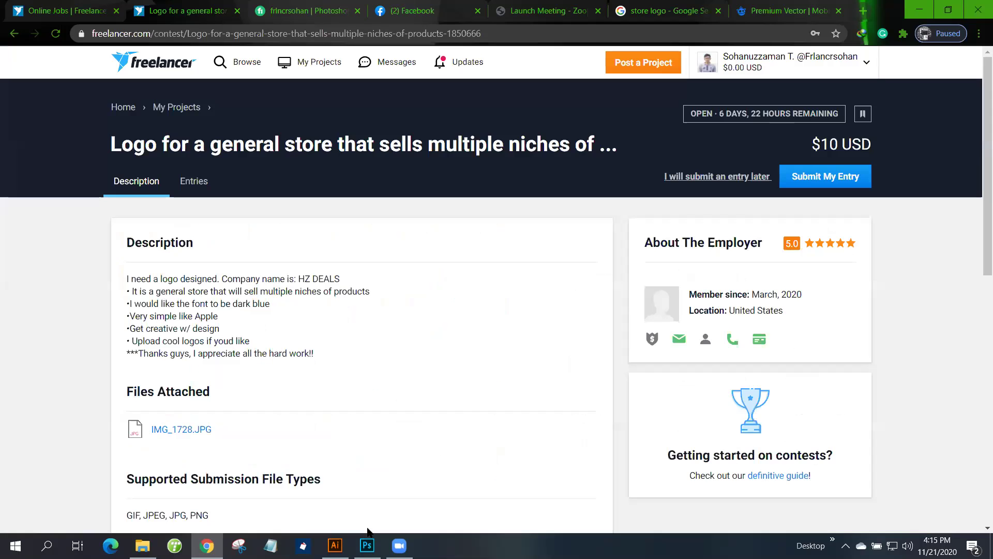
- Return to Illustrator and select the HZ lettering of the uppermost HZ DEALS logo
left_click(335, 546)
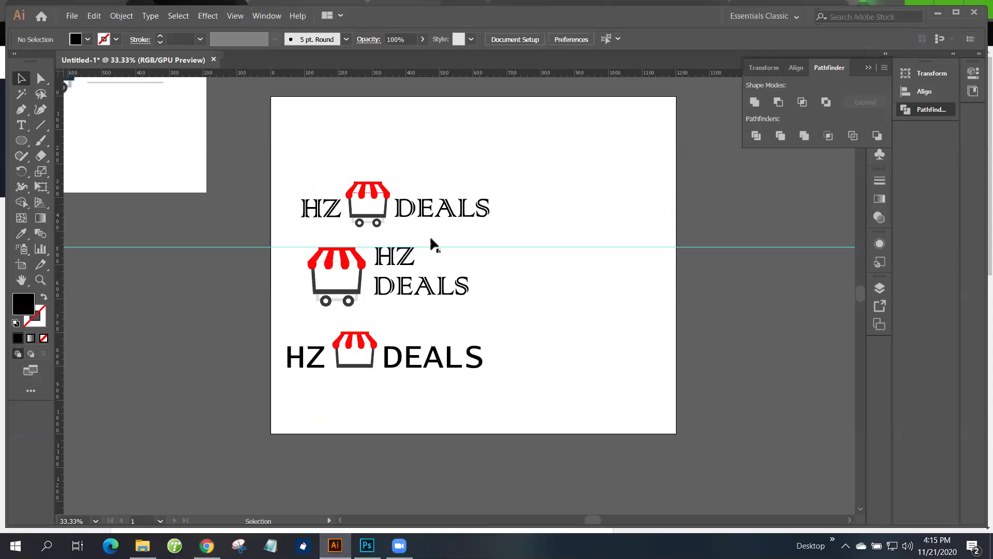
scroll(329, 213, "up", 1)
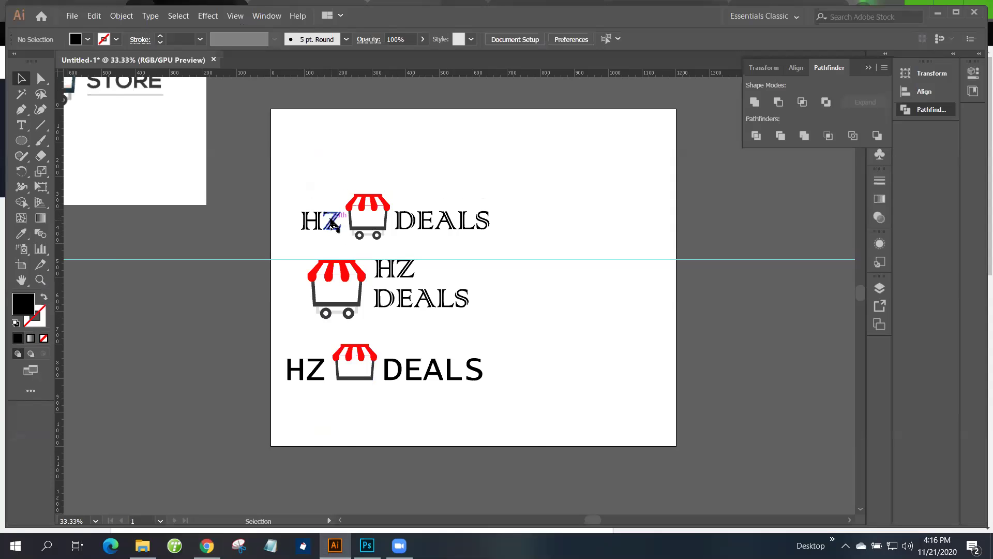
scroll(331, 223, "up", 1)
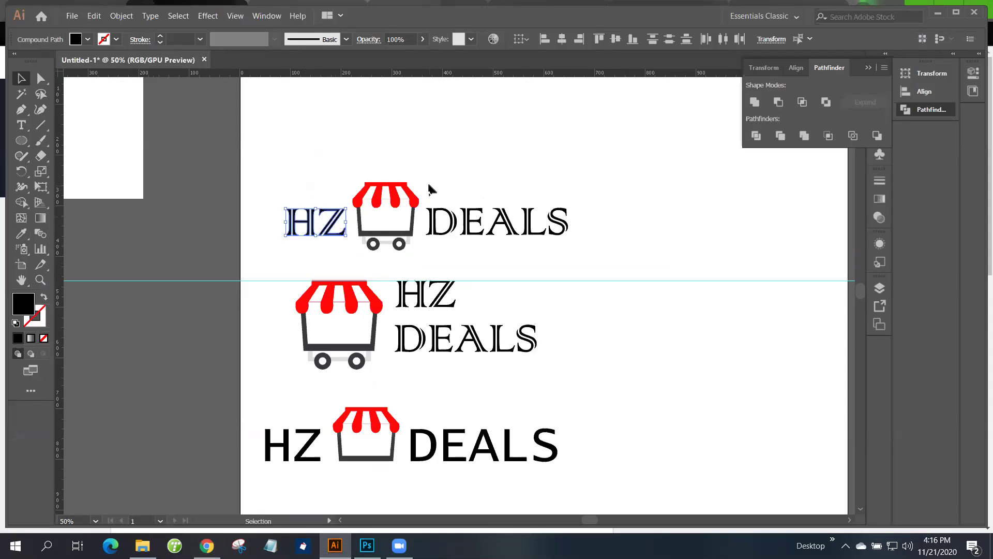
- Add the D, E, A, L and S letters of the uppermost HZ DEALS logo to the selected HZ lettering
left_click(451, 224, "shift")
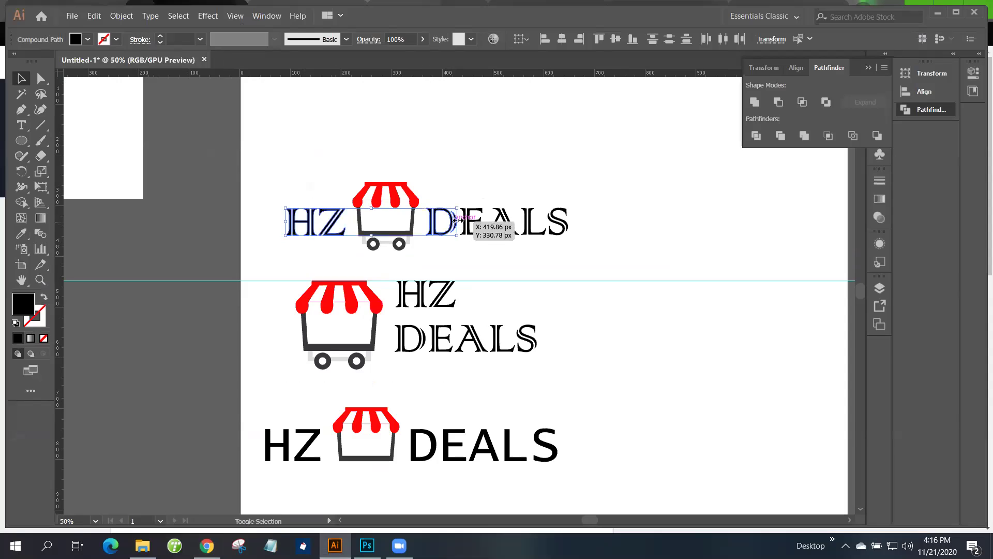
left_click(472, 223, "shift")
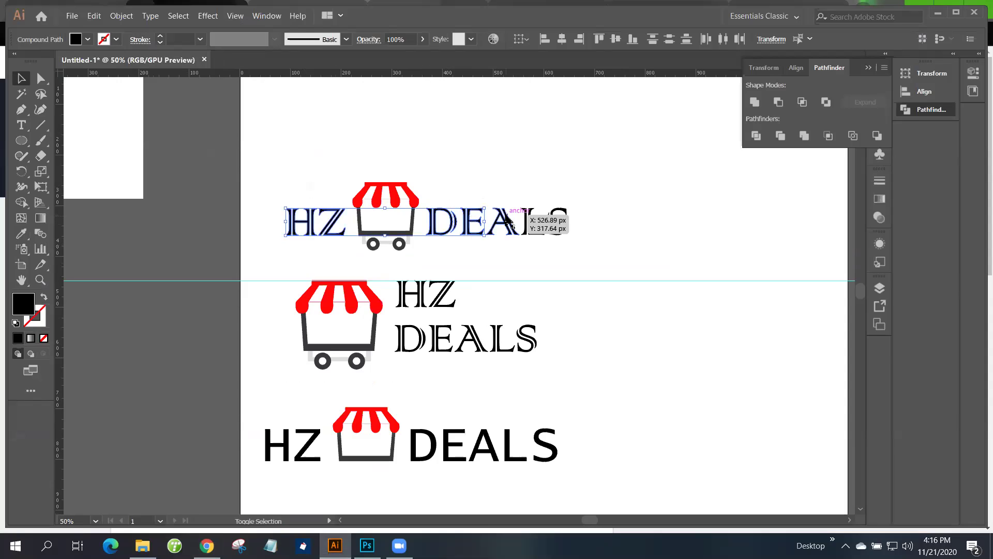
left_click(507, 222, "shift")
left_click(530, 222, "shift")
left_click(554, 223, "shift")
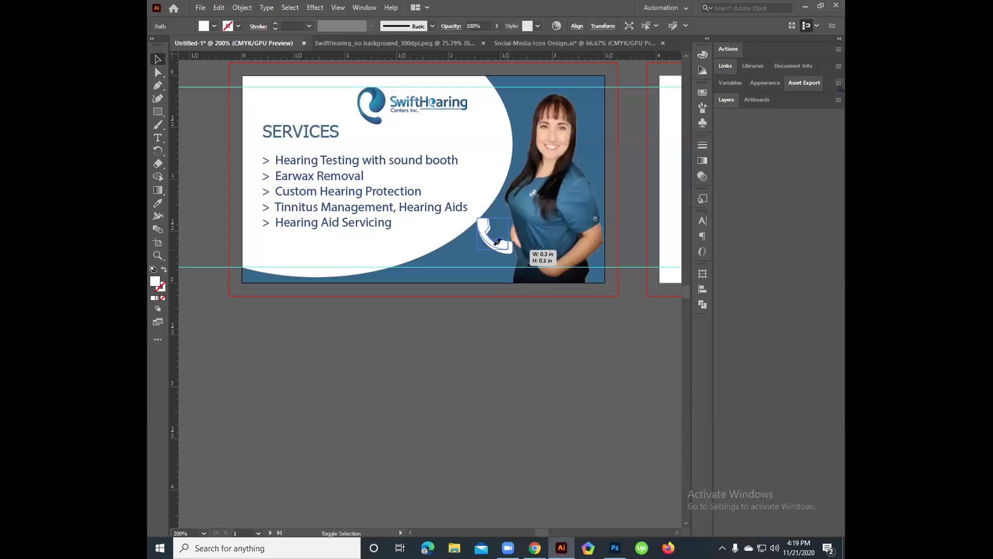
- Scale the white phone icon on the SwiftHearing card to about 0.3 in square and bring up the Social-Media-Icon-Design document
left_click_drag(543, 264, 508, 254)
left_click(569, 43)
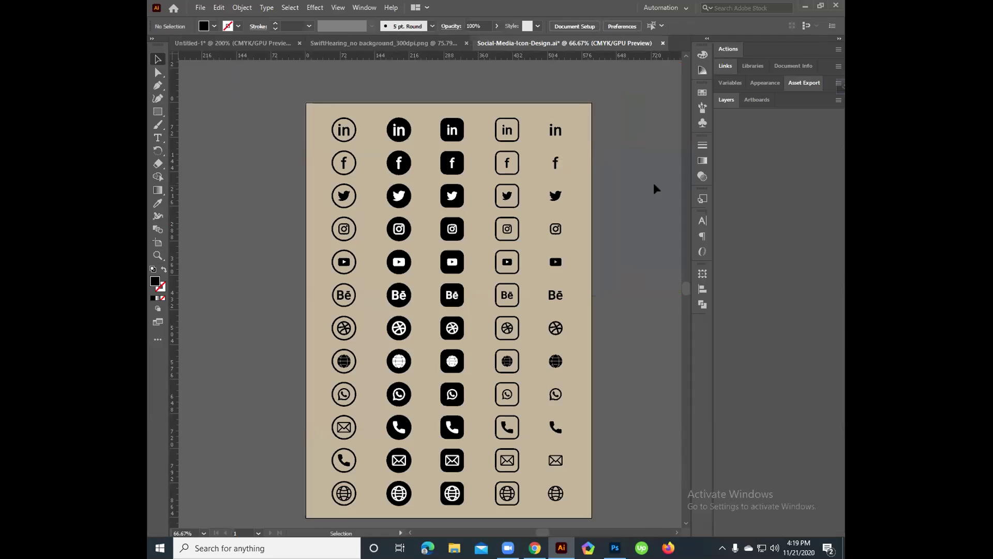
- Look through the Downloads folder for a file to open in Illustrator and cancel without opening one
key("alt+f")
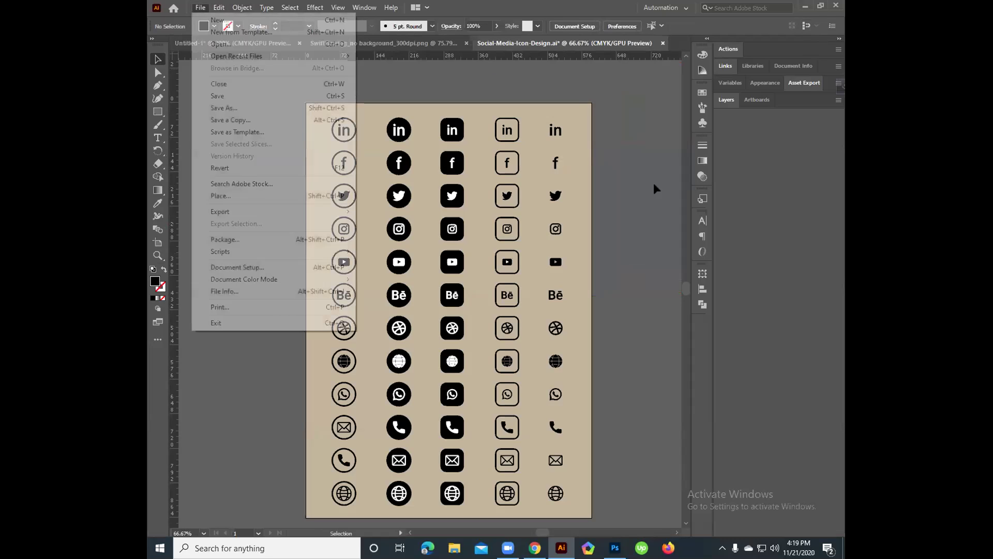
key("o")
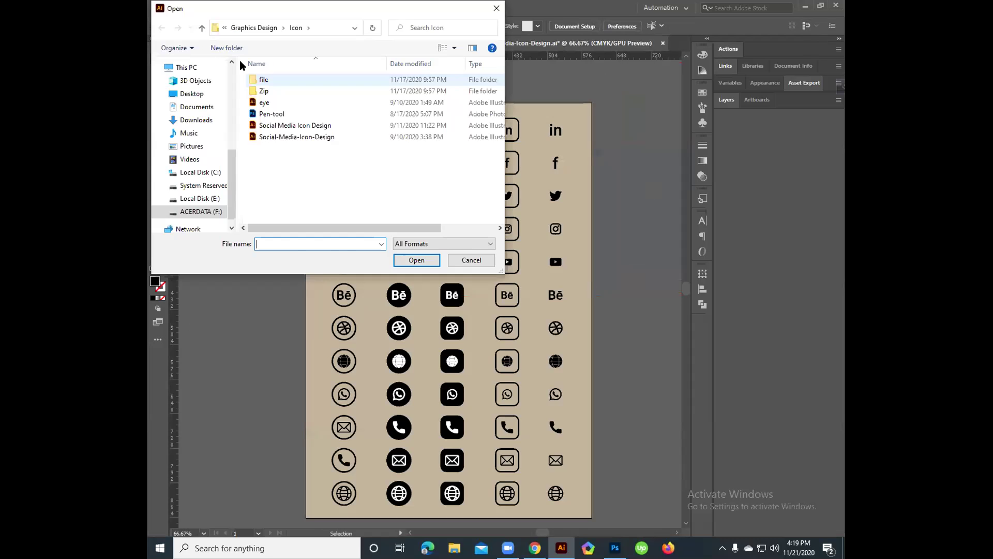
left_click(198, 120)
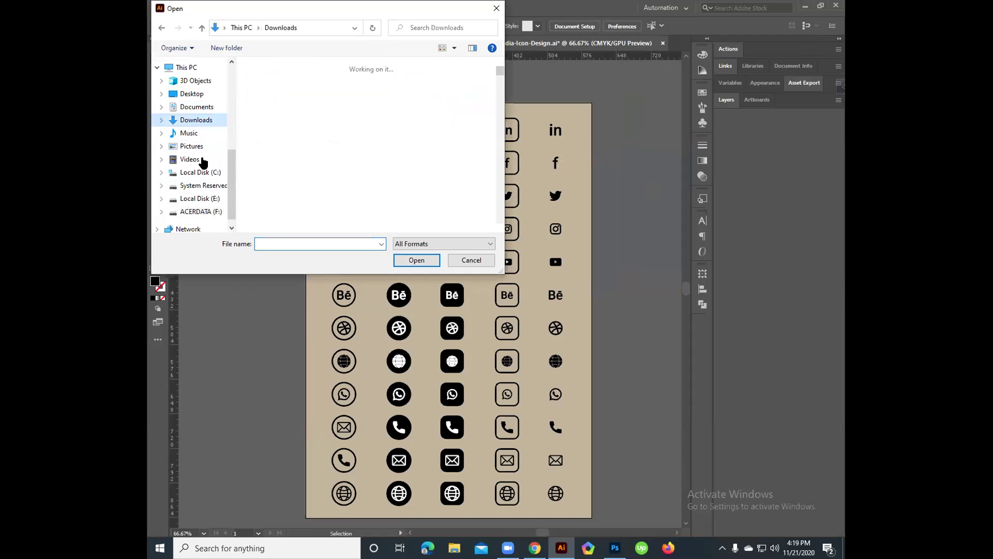
scroll(310, 159, "down", 3)
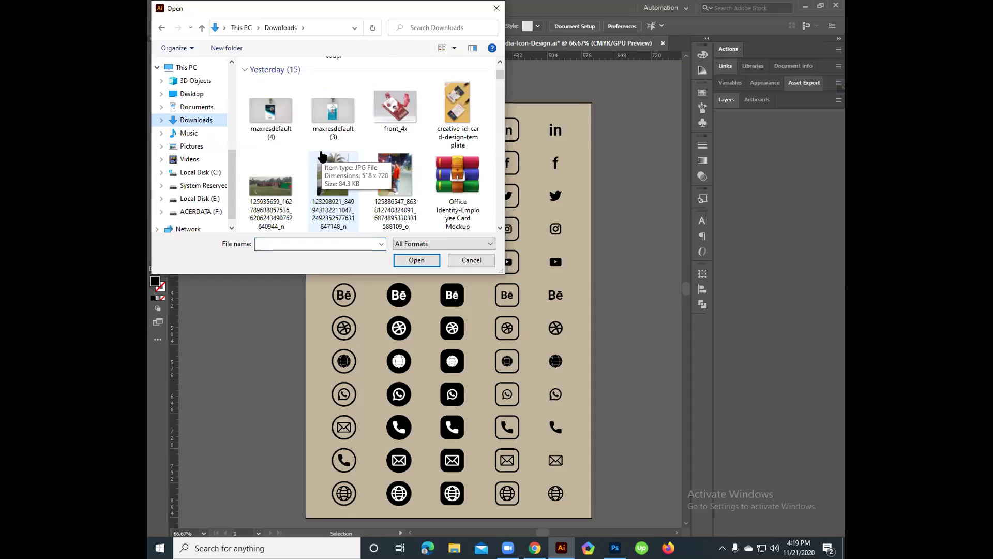
left_click(500, 228)
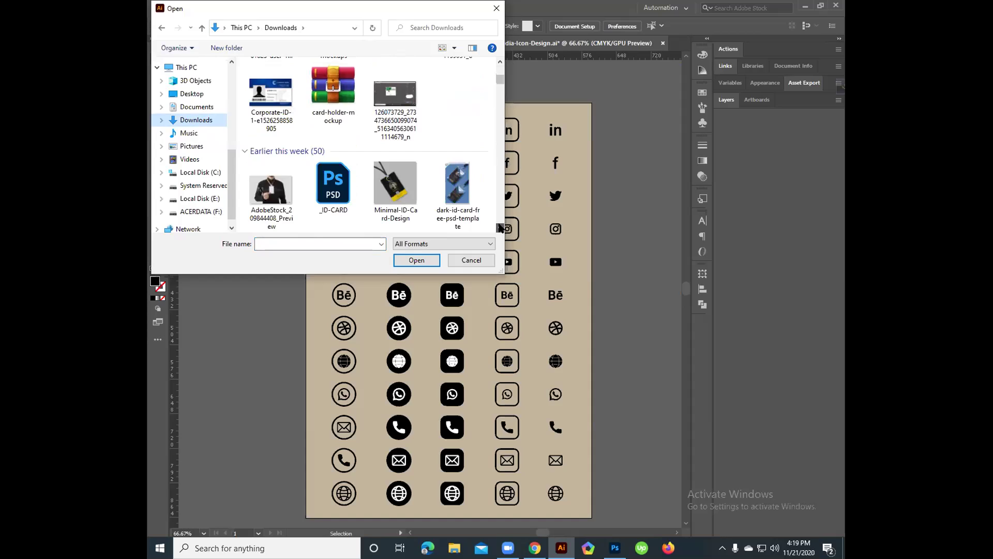
scroll(499, 227, "down", 5)
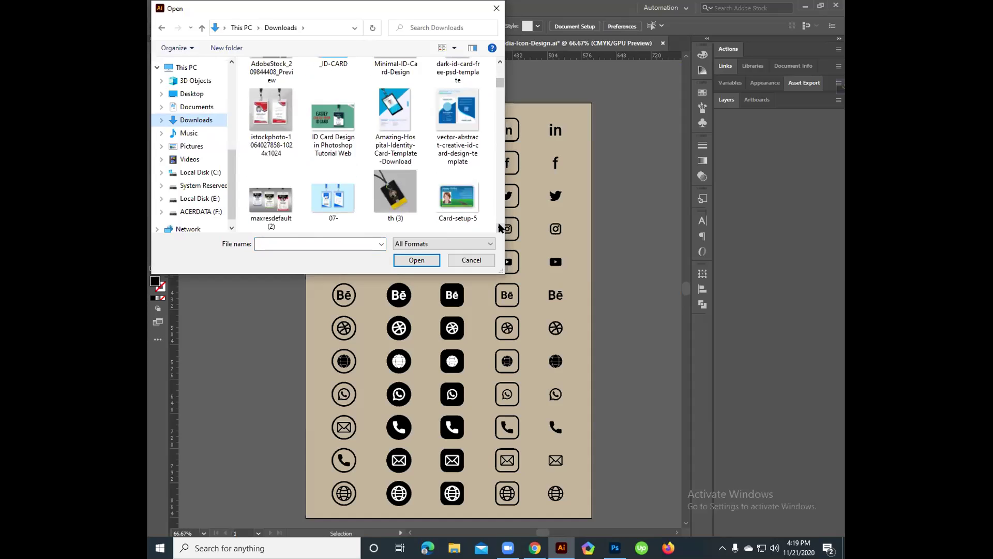
scroll(500, 228, "down", 4)
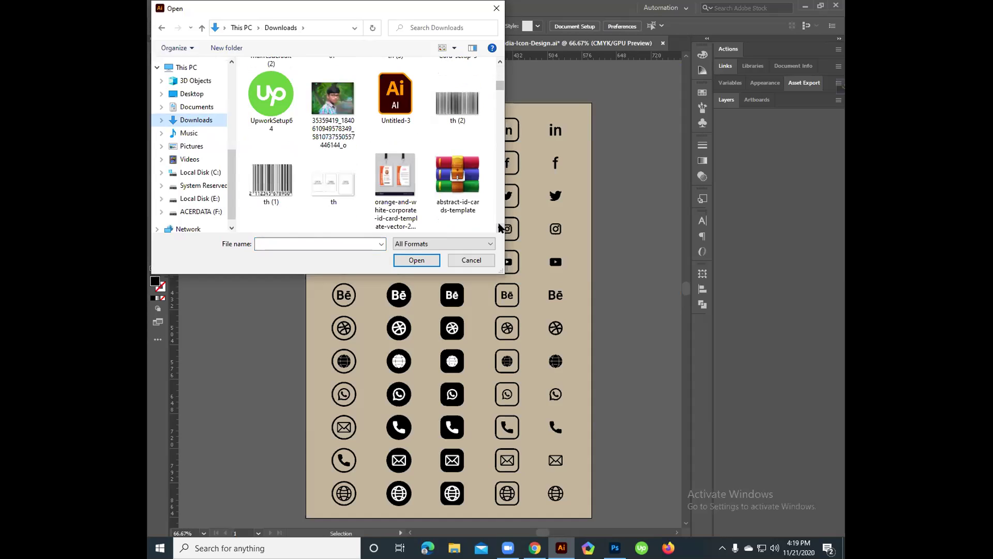
scroll(500, 228, "down", 1)
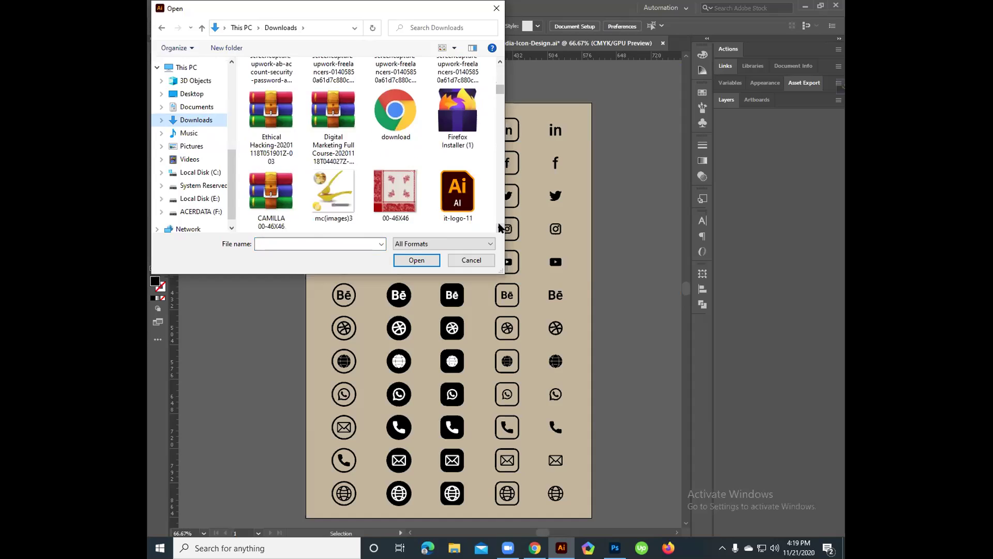
scroll(500, 228, "down", 2)
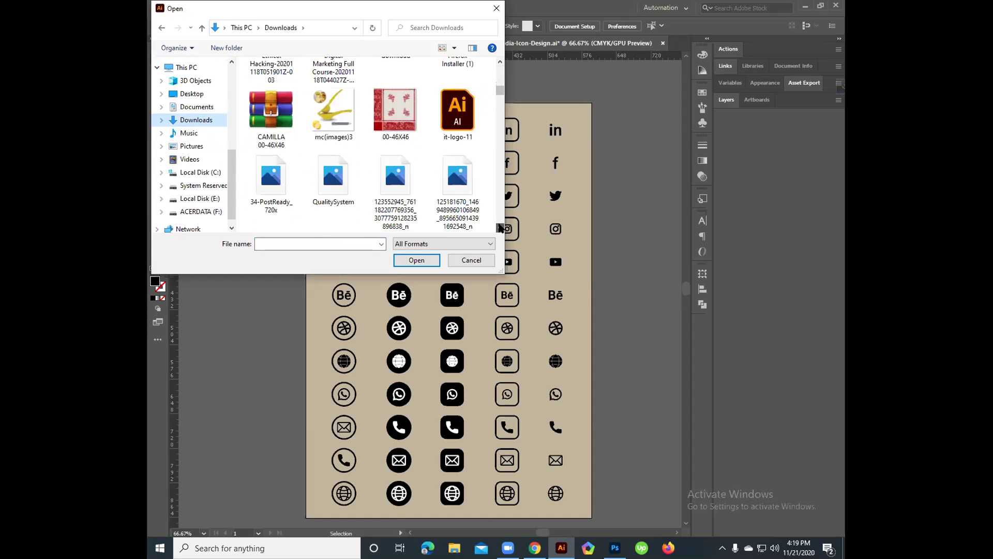
left_click(500, 62)
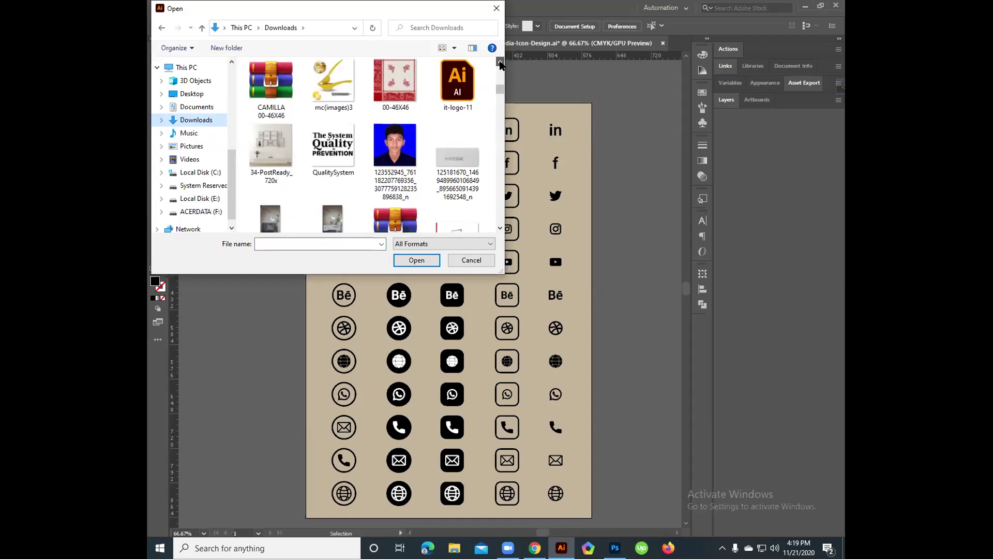
scroll(499, 62, "up", 5)
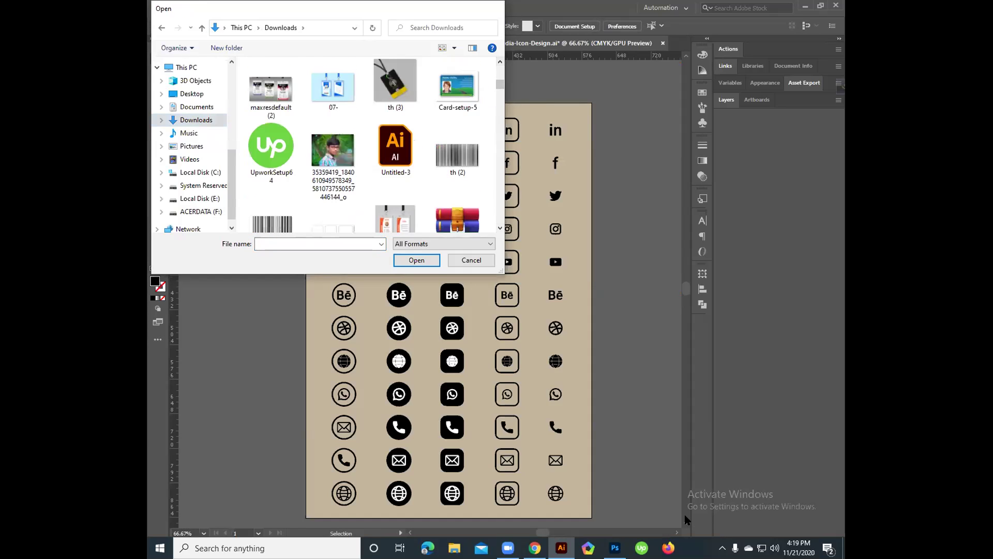
key("Escape")
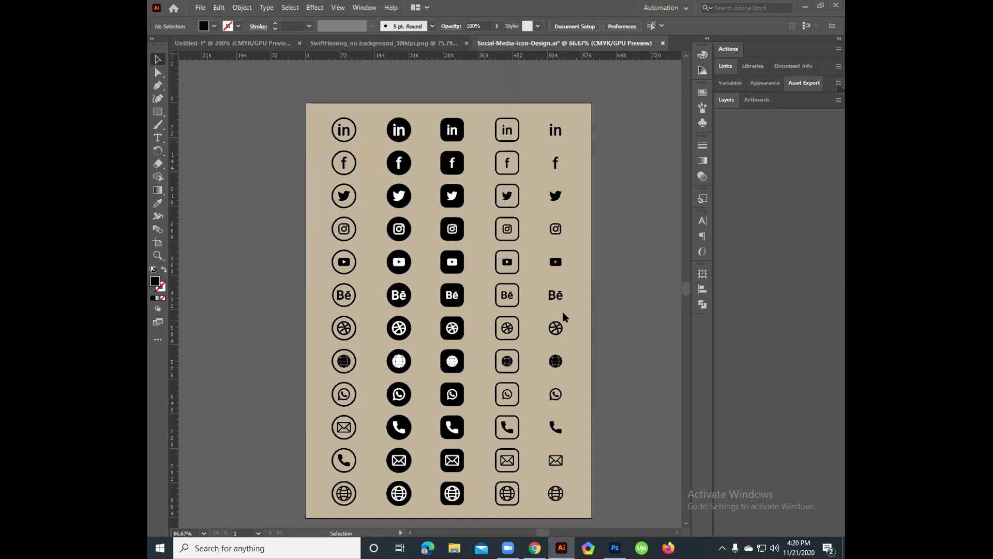
key("ctrl+shift+s")
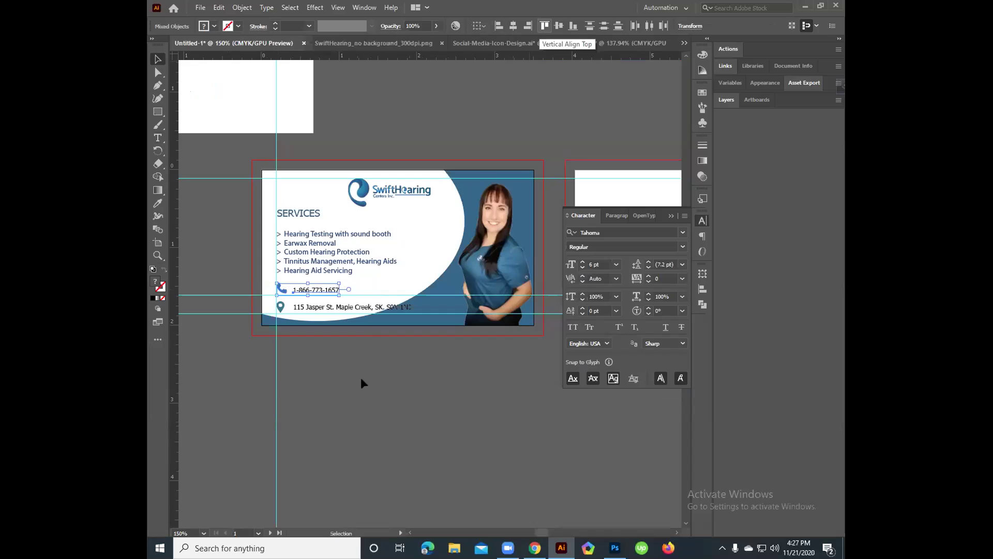
- Align the location pin icon and the address line on the SwiftHearing card by their vertical centres and deselect them
left_click(367, 355)
left_click(361, 312)
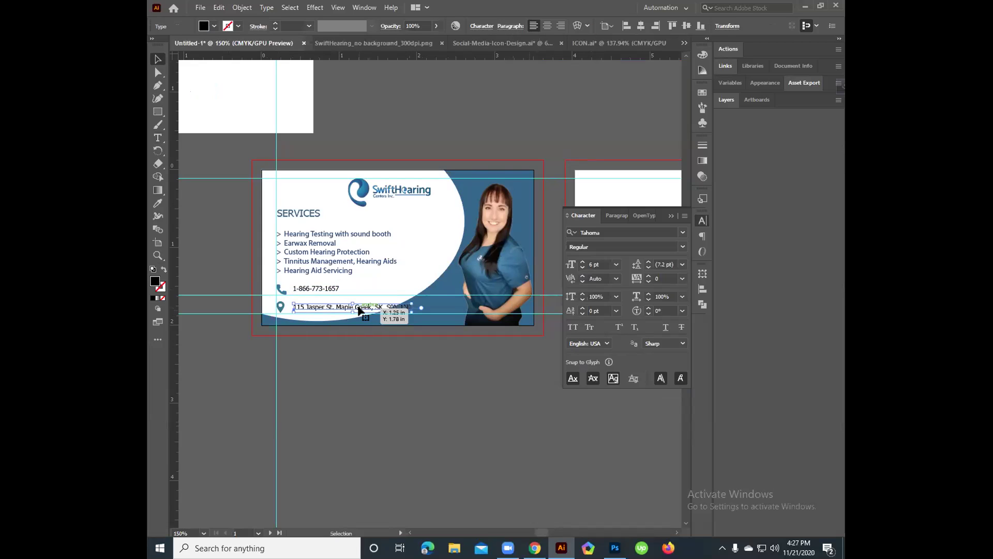
left_click_drag(358, 309, 300, 243)
left_click(300, 239)
left_click(299, 214)
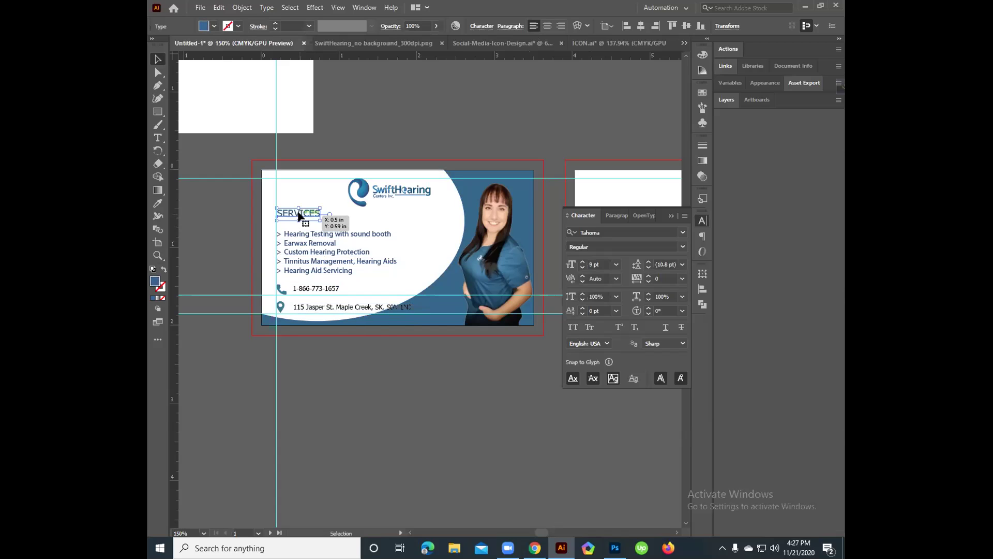
left_click_drag(297, 313, 280, 310)
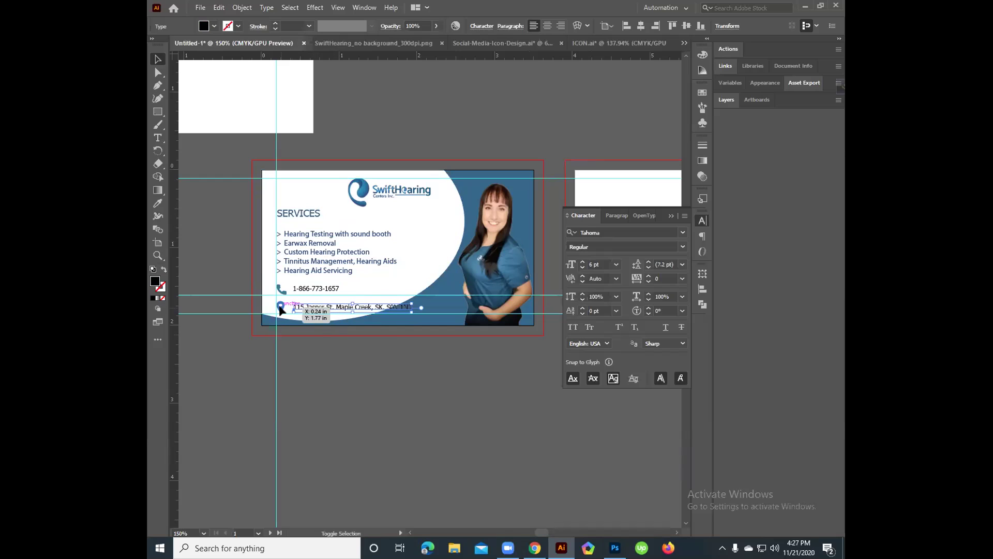
left_click(280, 307, "shift")
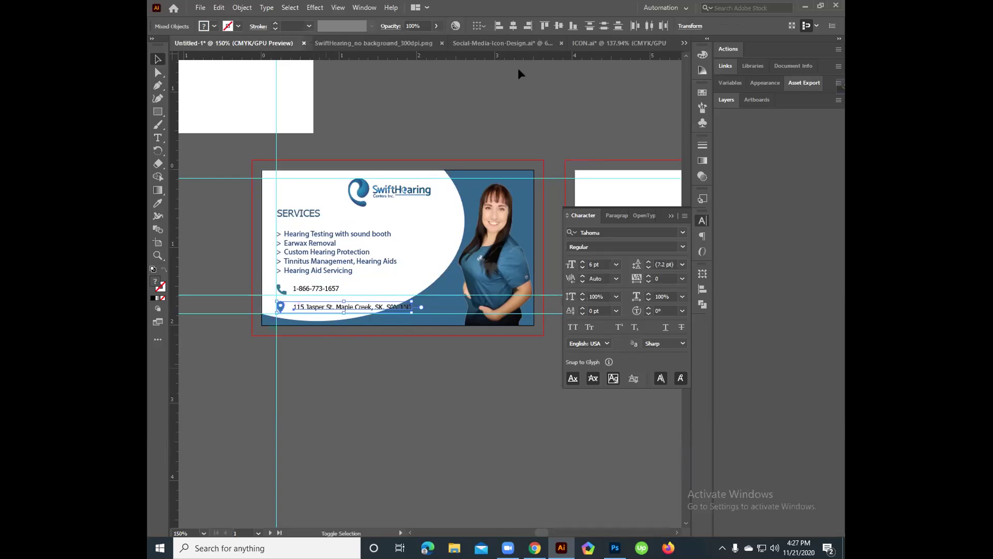
left_click(558, 26)
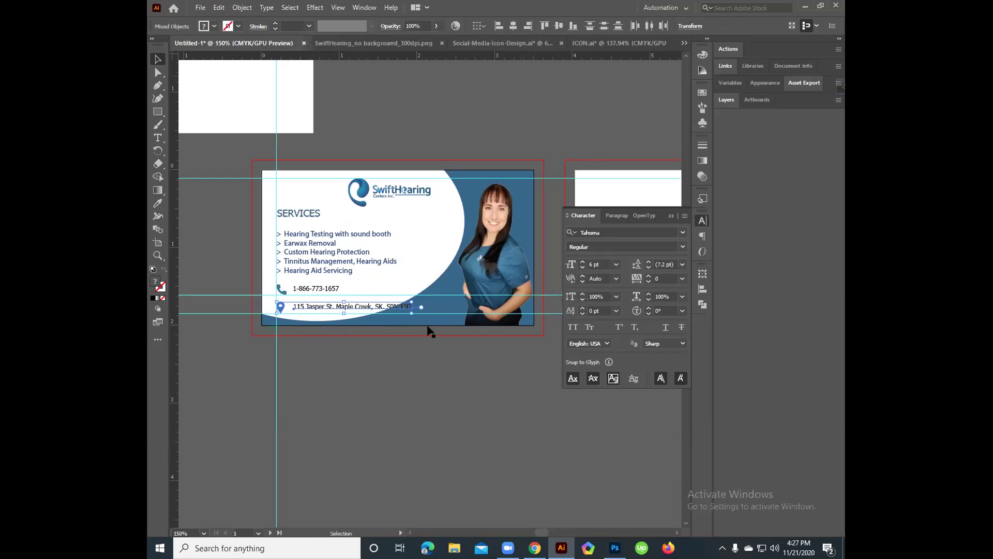
left_click(336, 368)
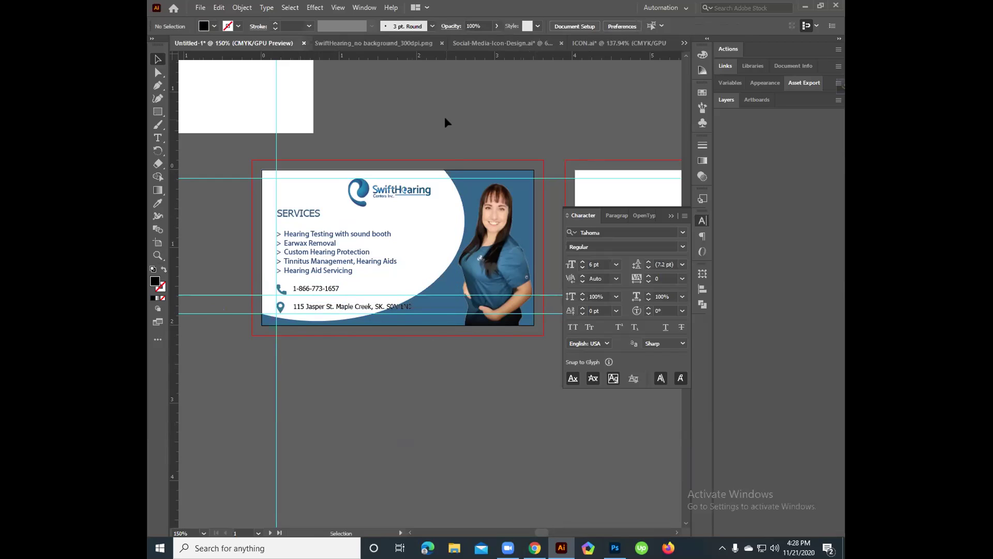
key("space")
scroll(422, 363, "right", 5)
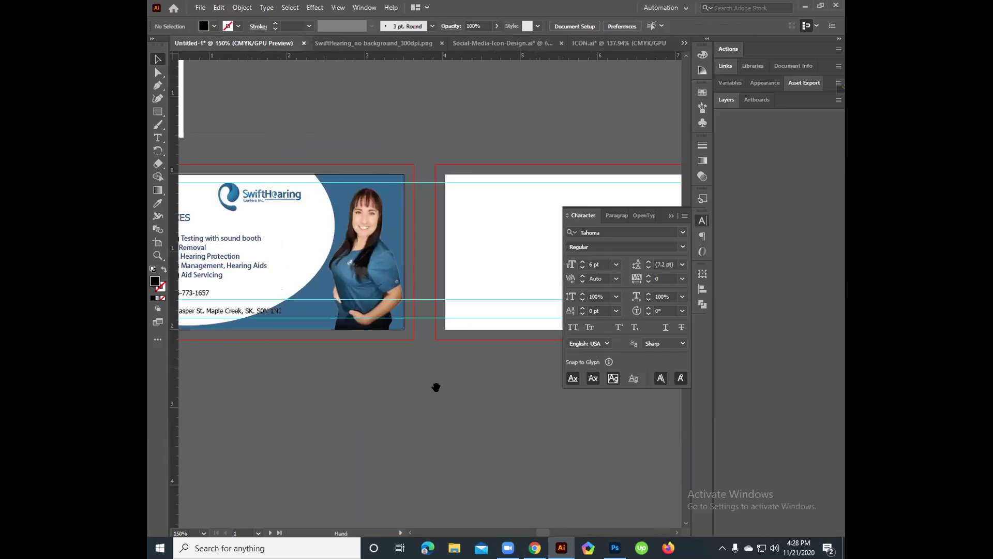
scroll(436, 387, "right", 10)
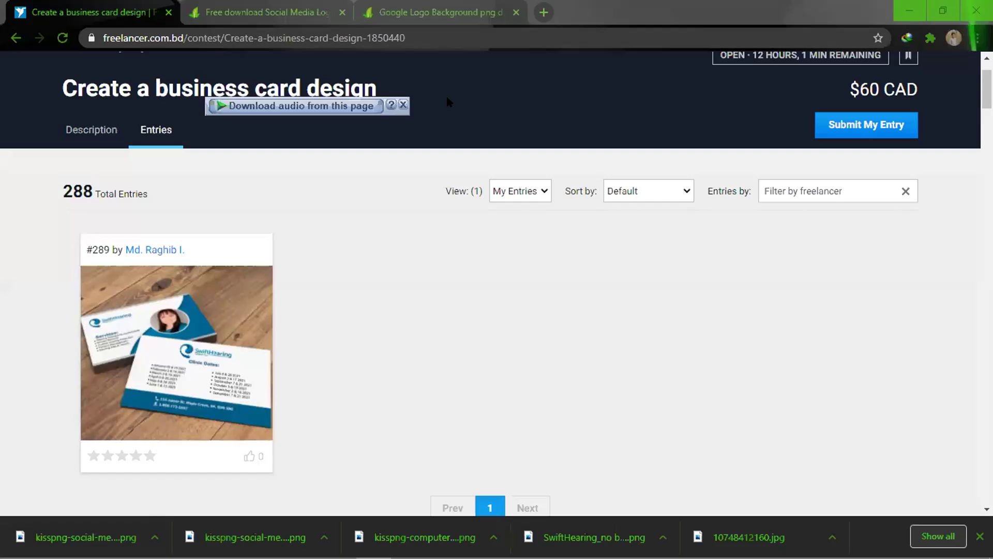
- Switch to Chrome, open Fiverr in a new tab and go to the account's own profile page
left_click(543, 12)
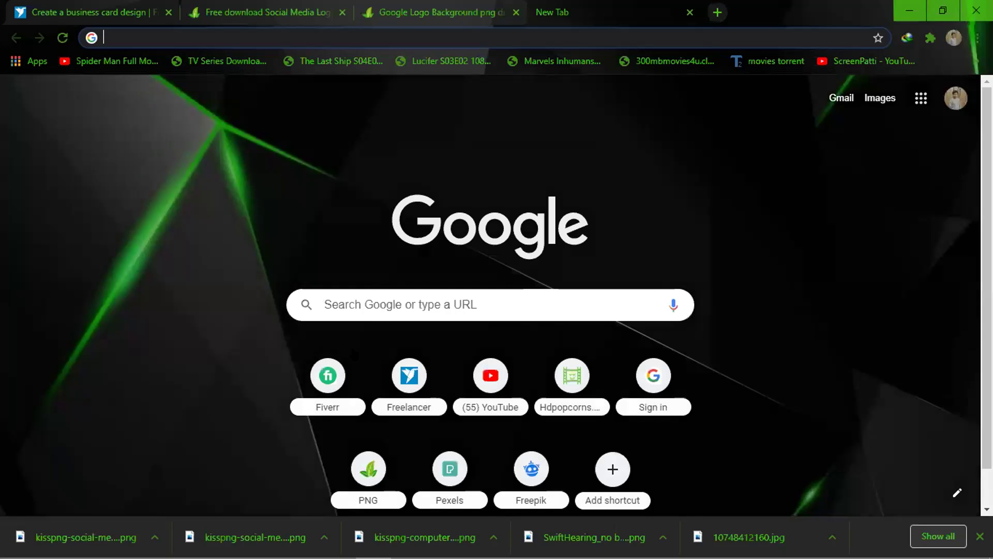
left_click(332, 377)
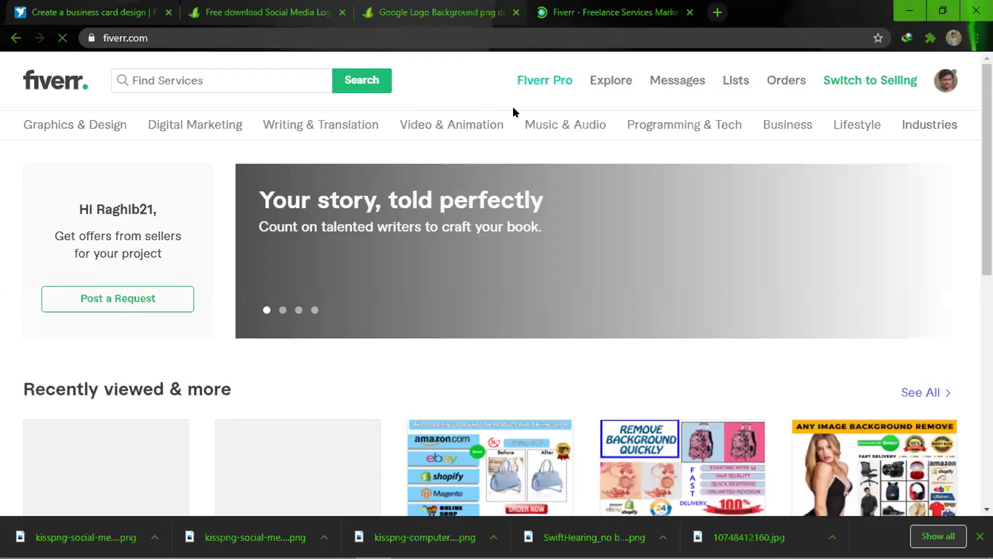
left_click(948, 79)
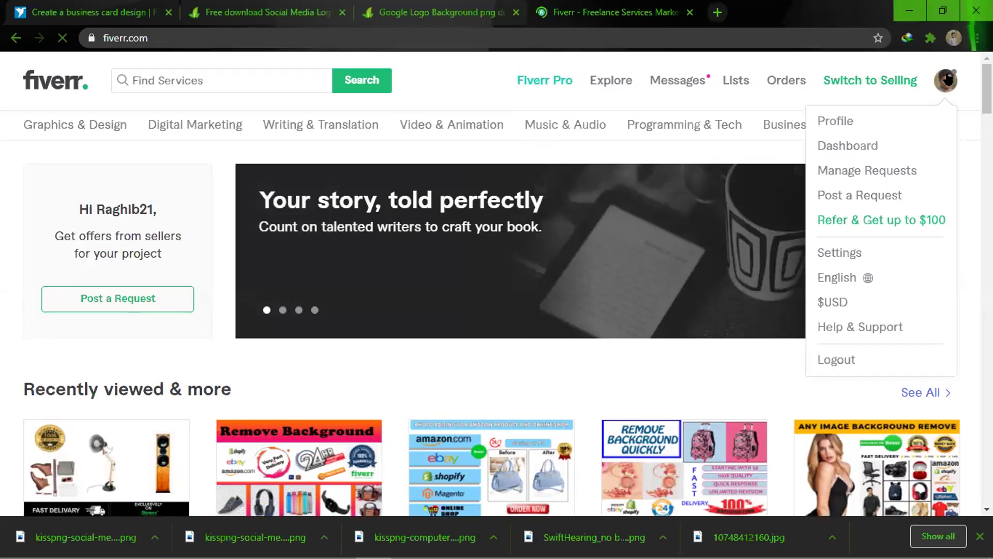
left_click(844, 122)
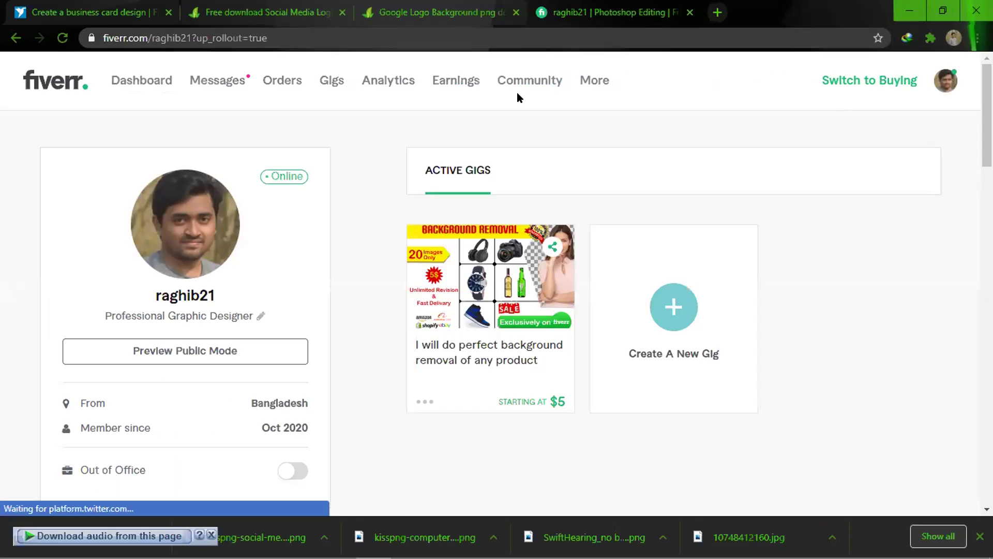
- Open Fiverr's Buyer Requests and expand the full text of the active logo request
left_click(585, 81)
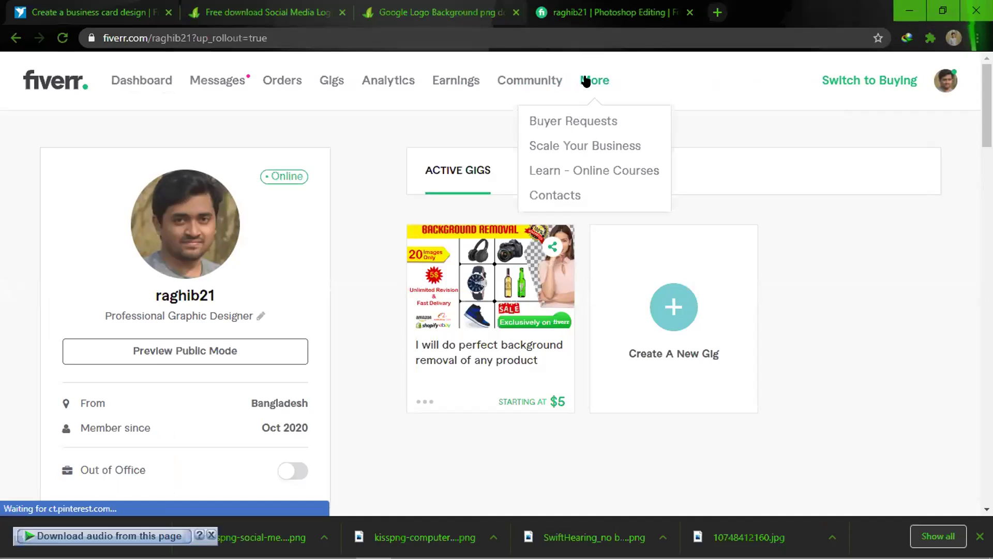
left_click(565, 121)
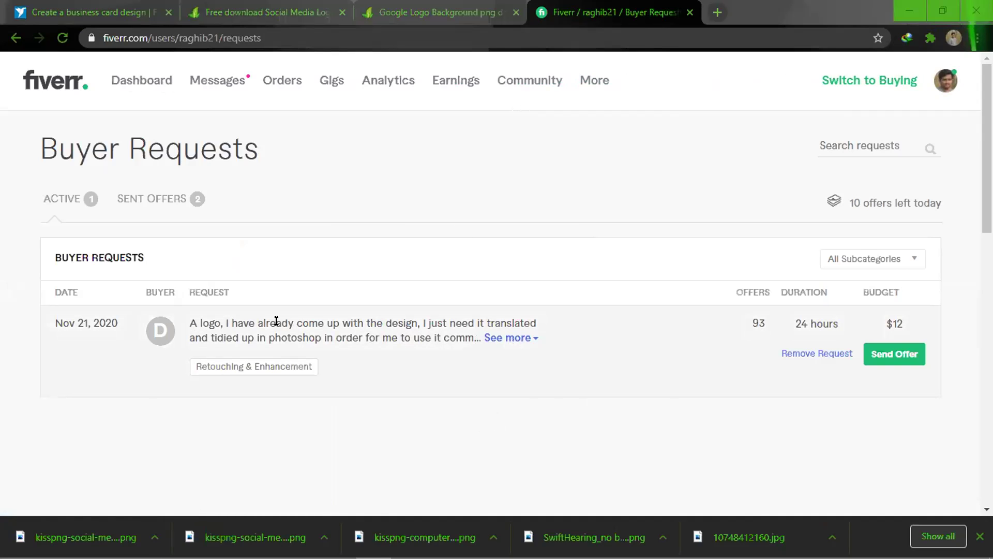
left_click(496, 339)
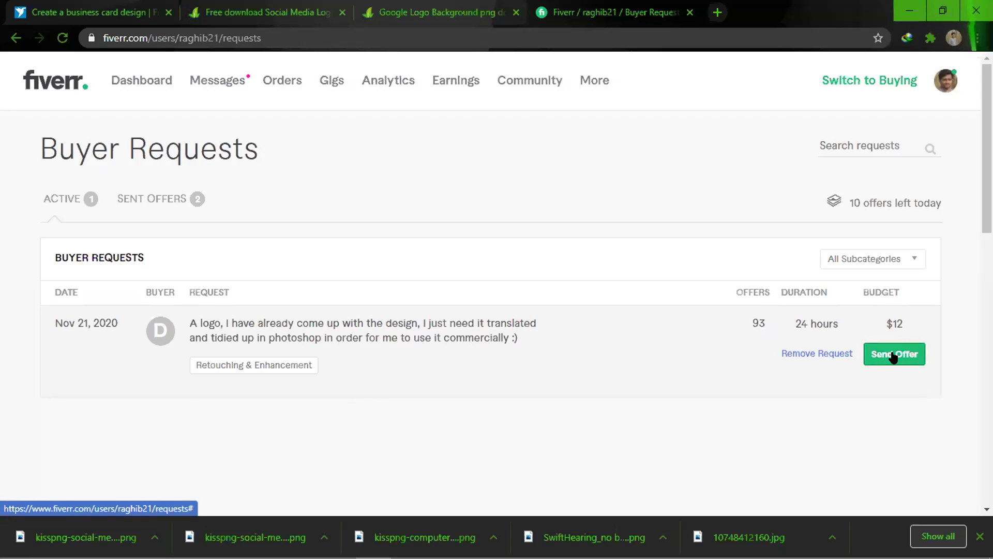
- Create a custom offer for the logo request and begin its description with "Hello, Most welcome in here." and the seller's name as introduction
left_click(894, 355)
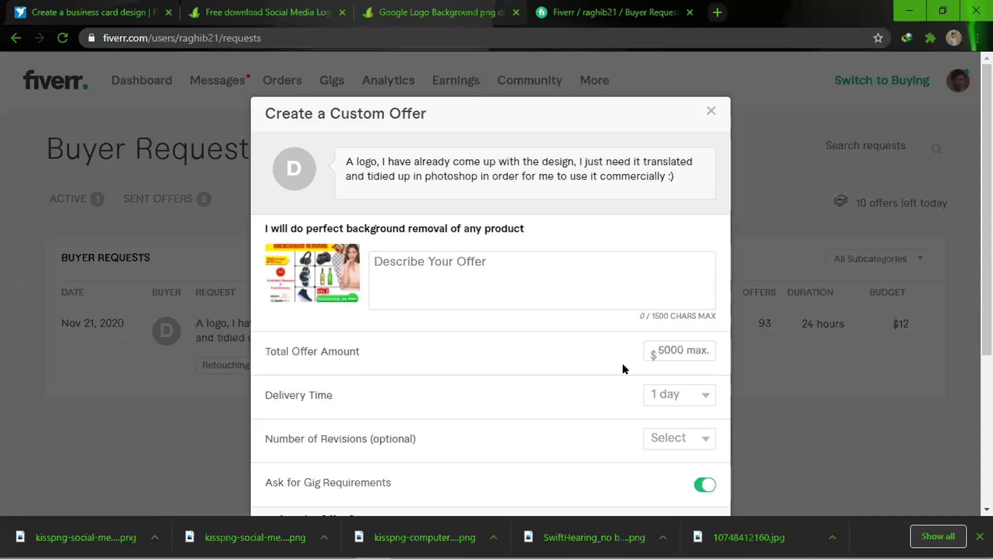
left_click(442, 266)
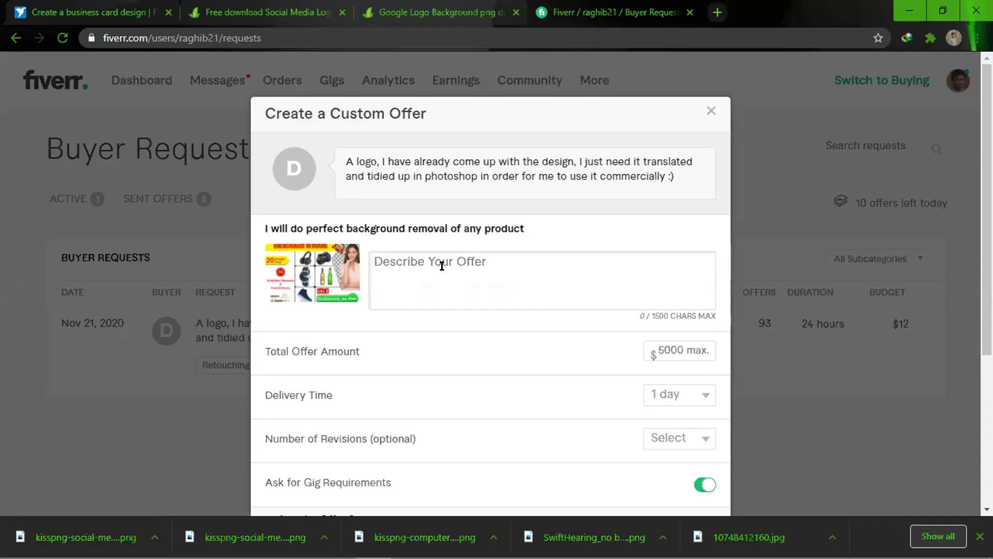
type("He")
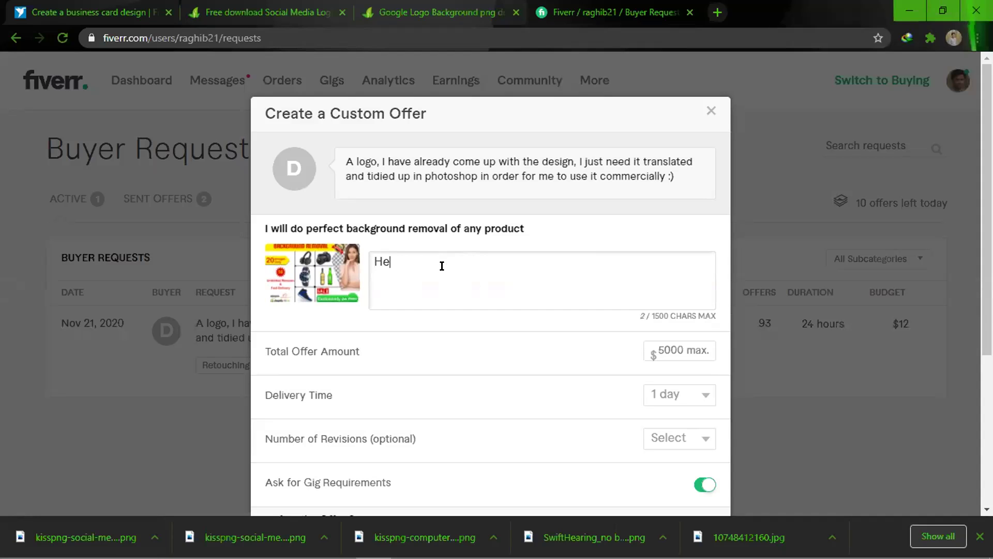
type("llo,")
key("Return")
type("Most wellco")
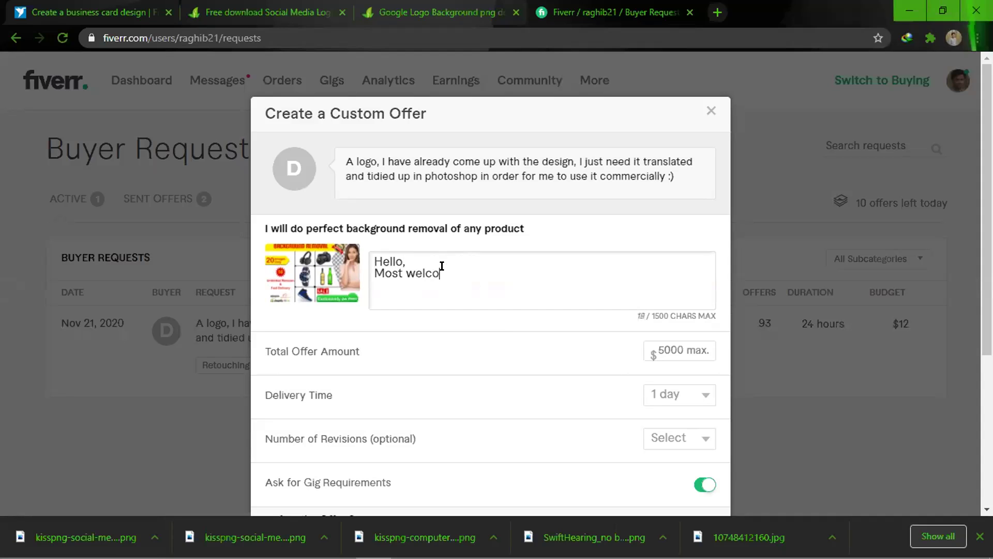
type("me in here")
type(". ")
type("I")
type(";")
type("'m R")
type("aghib")
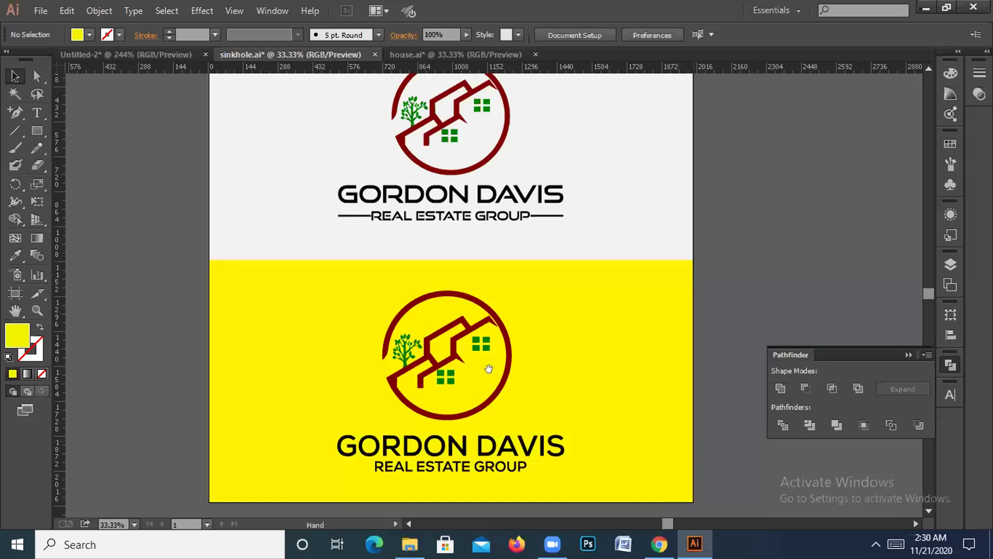
- Switch to Illustrator, move the green, yellow, dark red and blue ellipses onto the sinkhole.ai artboard beside the logos, and collapse Pathfinder
left_click_drag(372, 310, 595, 300)
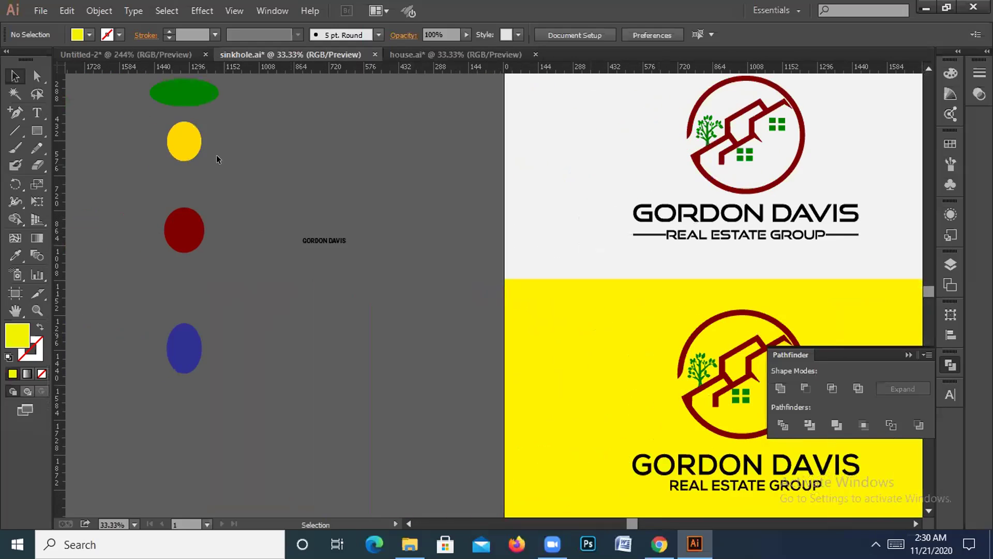
left_click_drag(108, 84, 211, 379)
left_click_drag(178, 261, 439, 299)
left_click_drag(637, 349, 472, 378)
left_click_drag(273, 299, 377, 299)
left_click(268, 294)
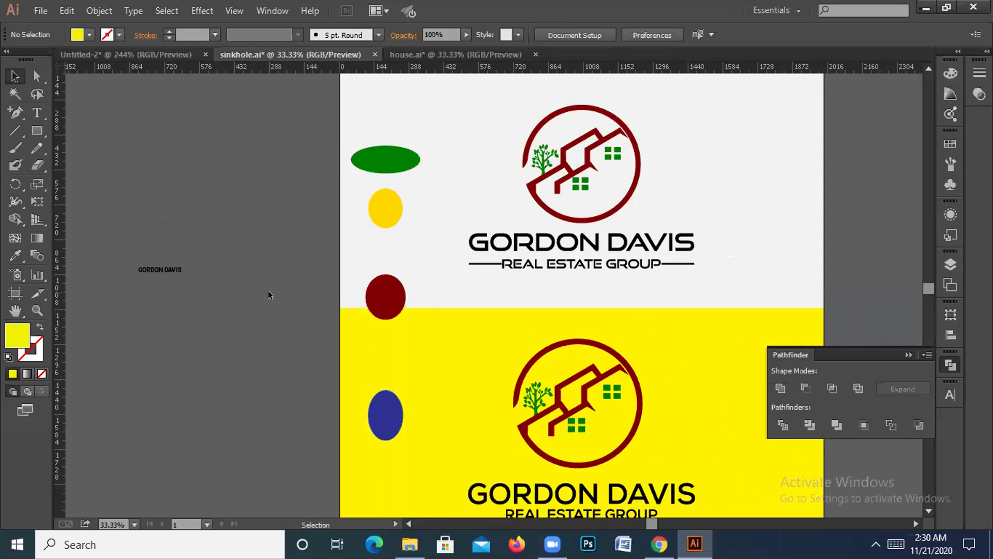
scroll(248, 292, "down", 1)
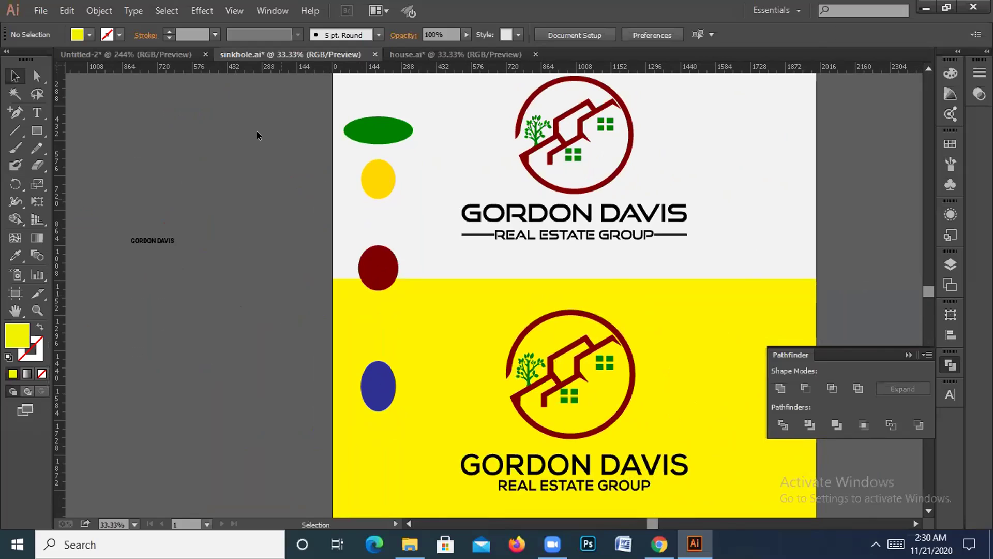
left_click(908, 354)
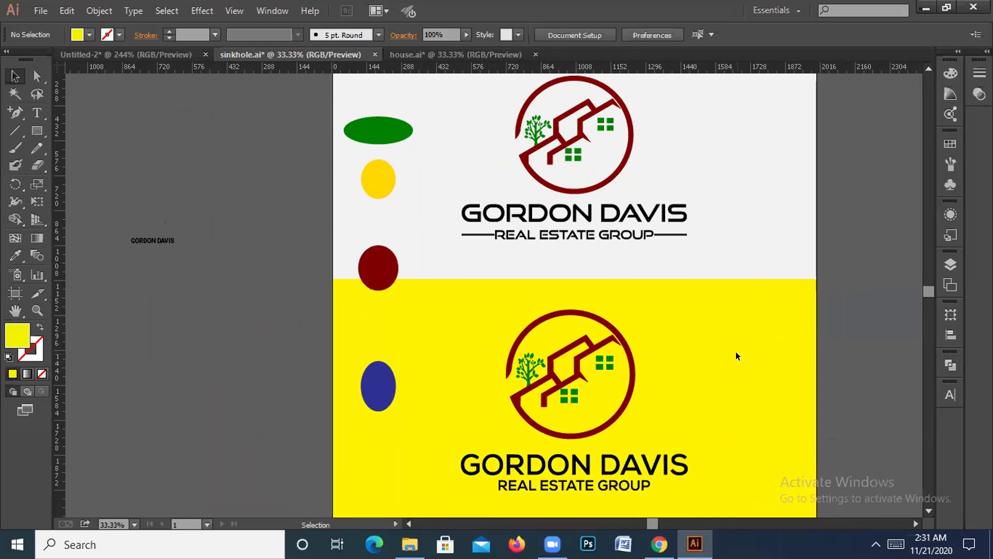
- Unlock the two background rectangles and draw a short slanted line on the empty canvas beside the artboard
key("ctrl")
key("ctrl+z")
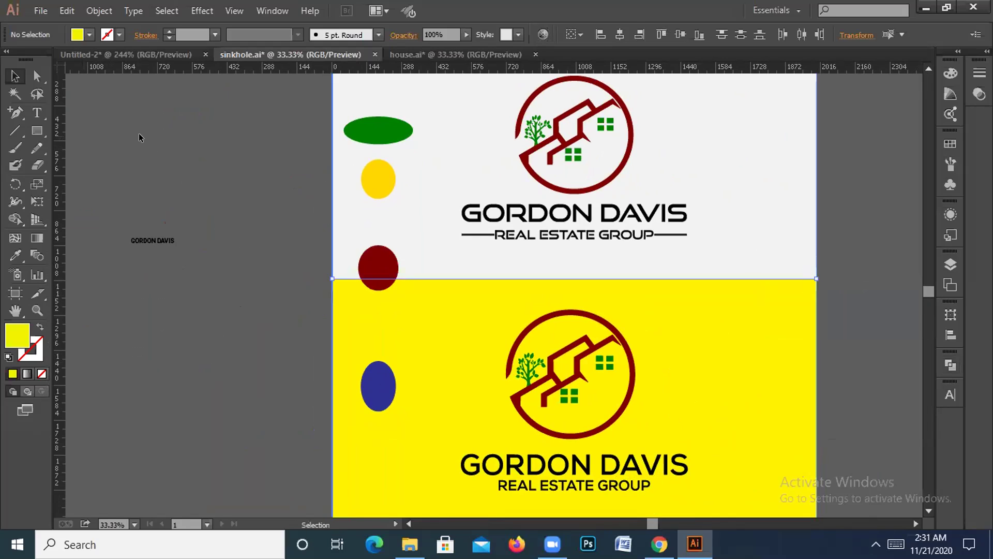
left_click(15, 130)
left_click_drag(227, 153, 239, 240)
left_click(15, 94)
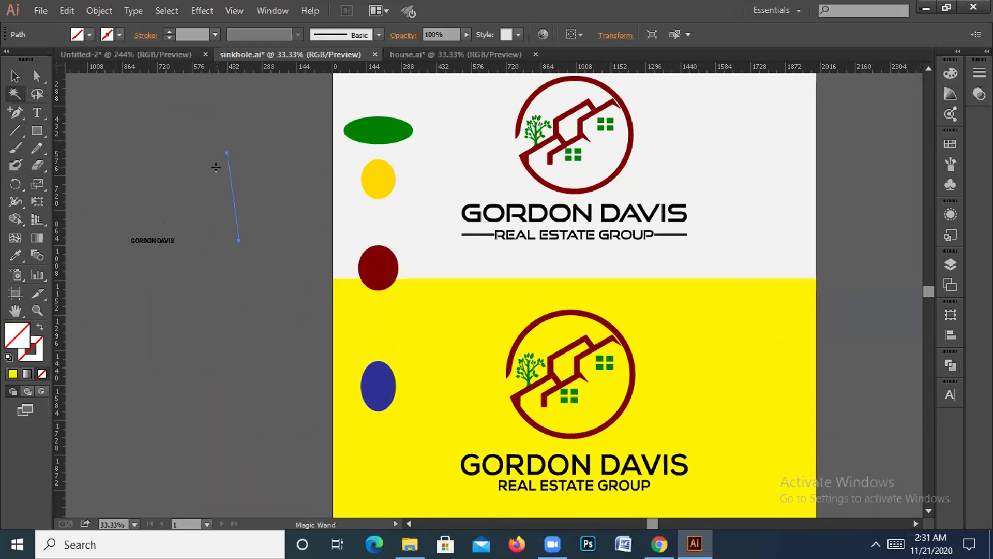
left_click(229, 193)
key("v")
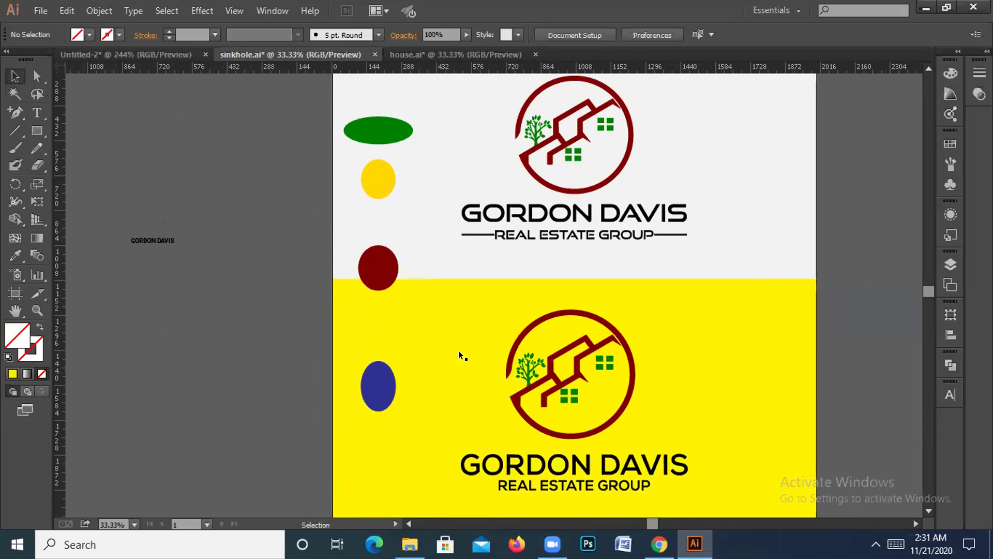
- Select the light grey and yellow background rectangles together and lock them
left_click(660, 343)
left_click(771, 219, "shift")
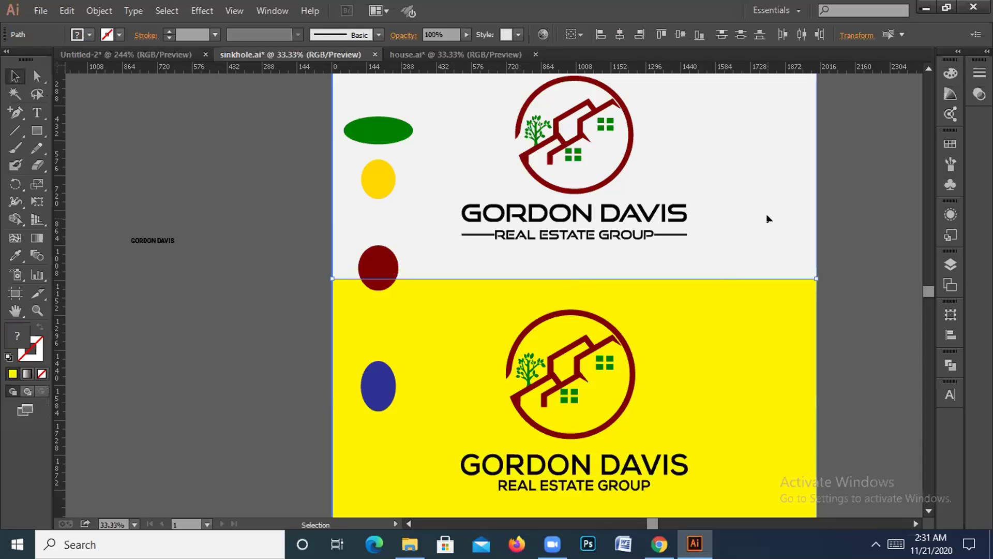
key("ctrl+shift+a")
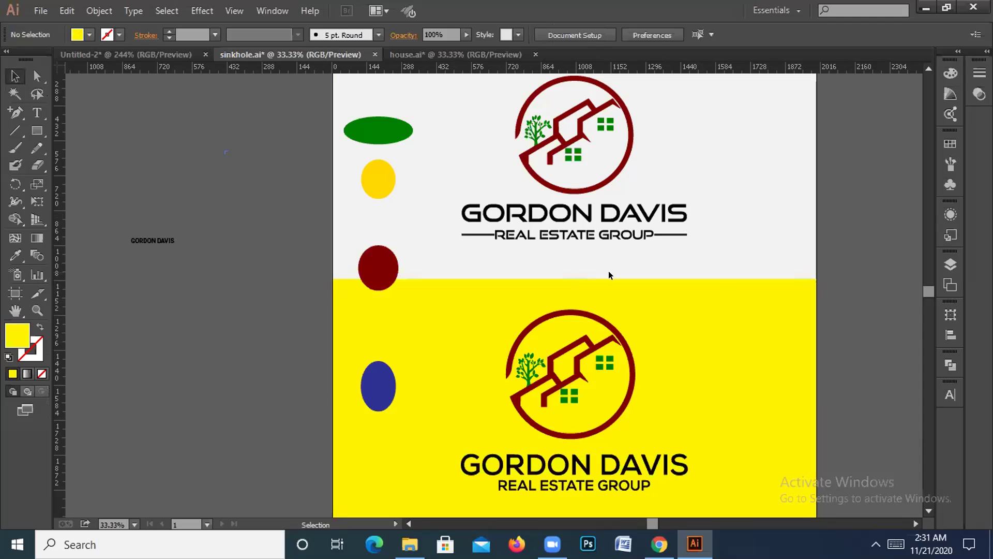
- Ungroup the logo on the light grey background, ungroup its circular house icon as well, and deselect
left_click(562, 191)
right_click(562, 191)
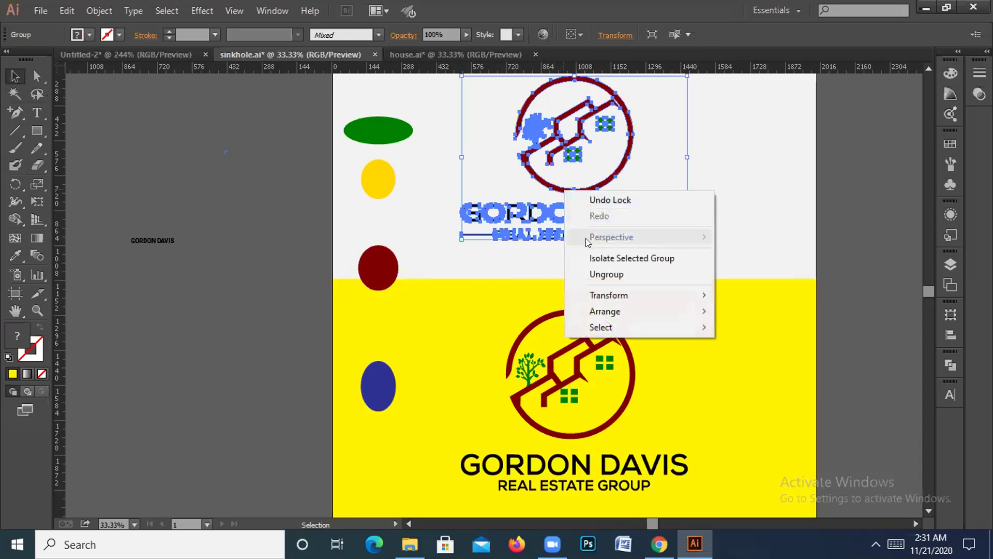
left_click(594, 273)
left_click(434, 195)
left_click(571, 193)
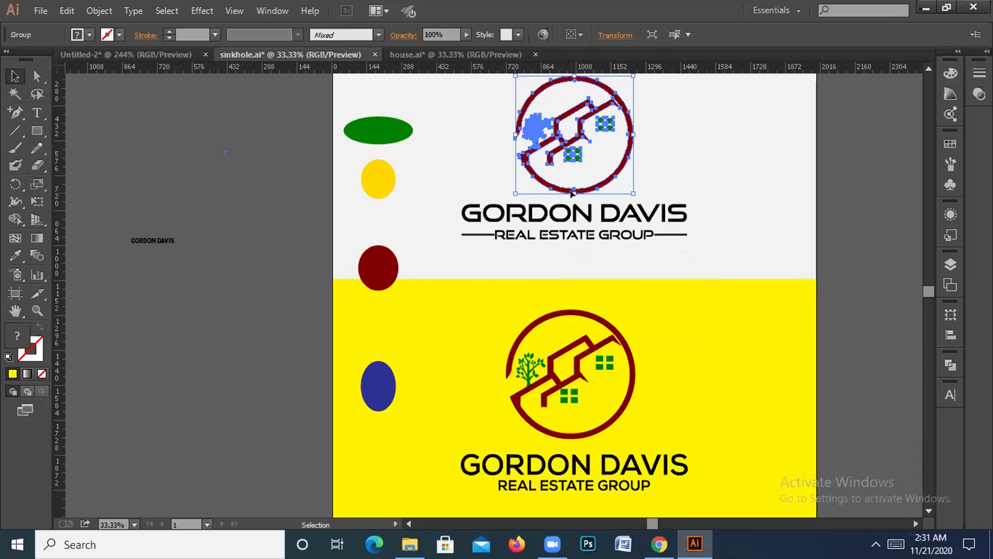
right_click(571, 192)
left_click(595, 274)
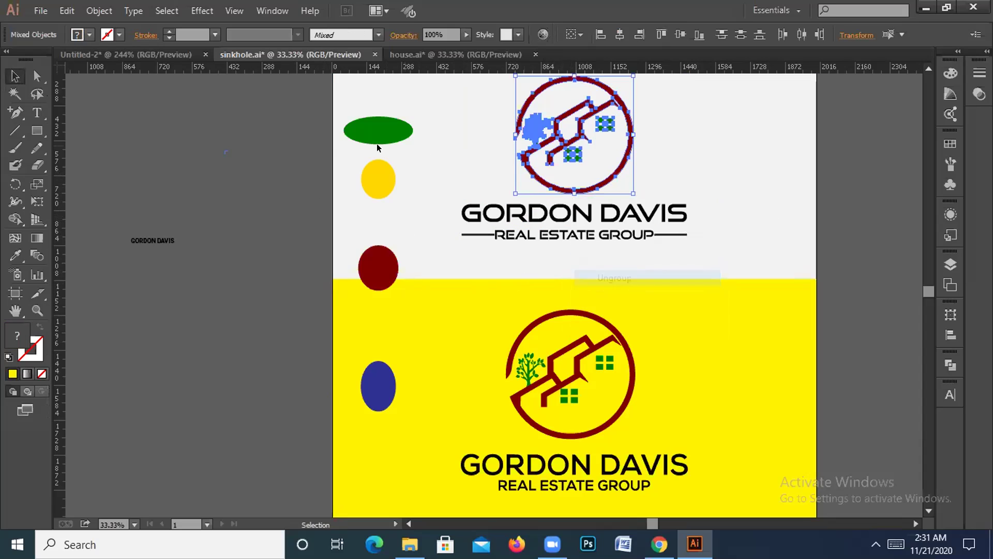
left_click(283, 148)
- Try recolouring the ungrouped icon's circle and roof shape with the black of the GORDON DAVIS wordmark using the Eyedropper
left_click(588, 189)
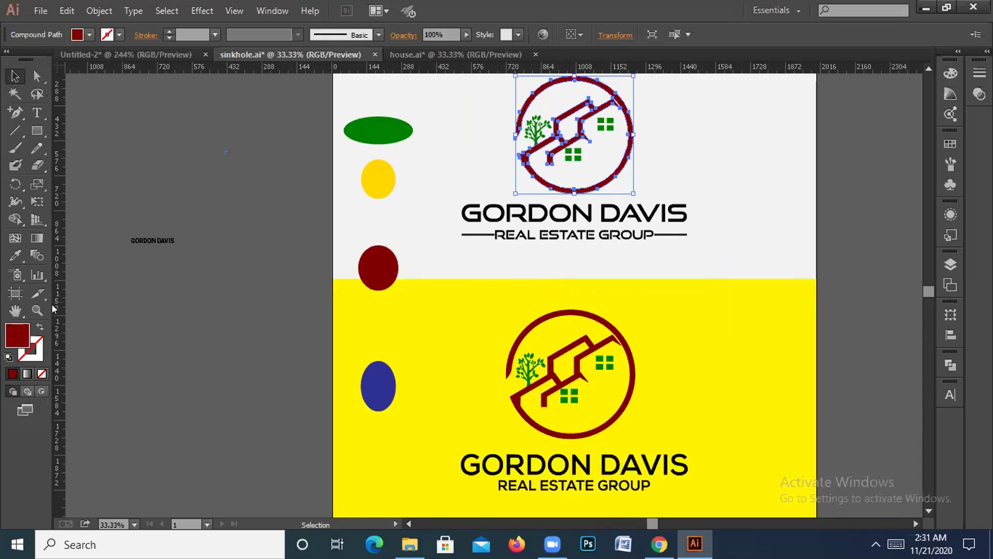
left_click(7, 262)
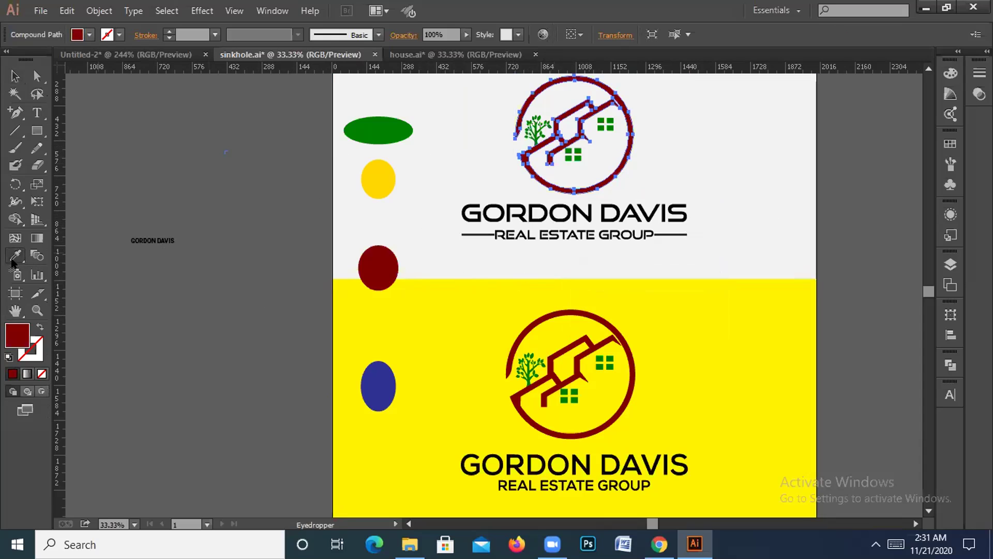
left_click(577, 210)
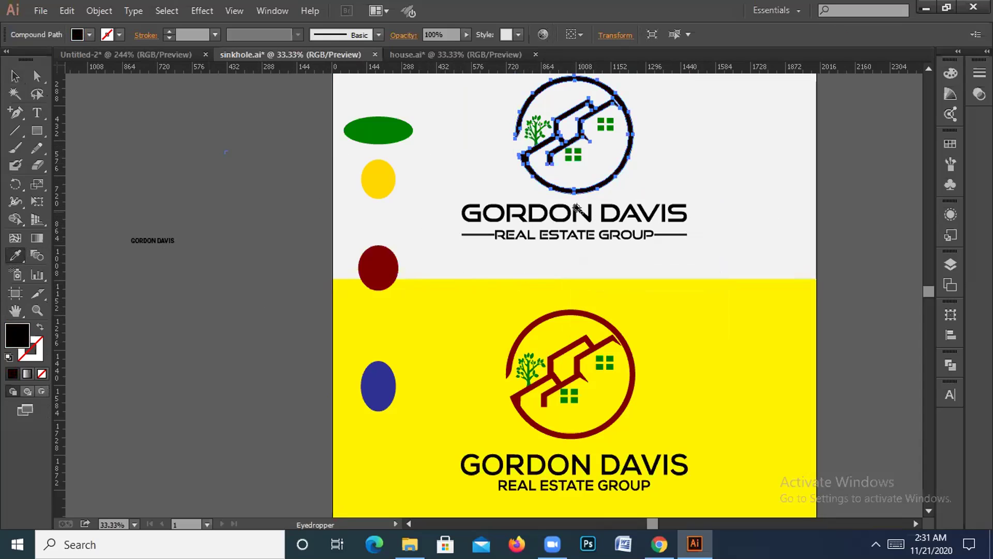
key("v")
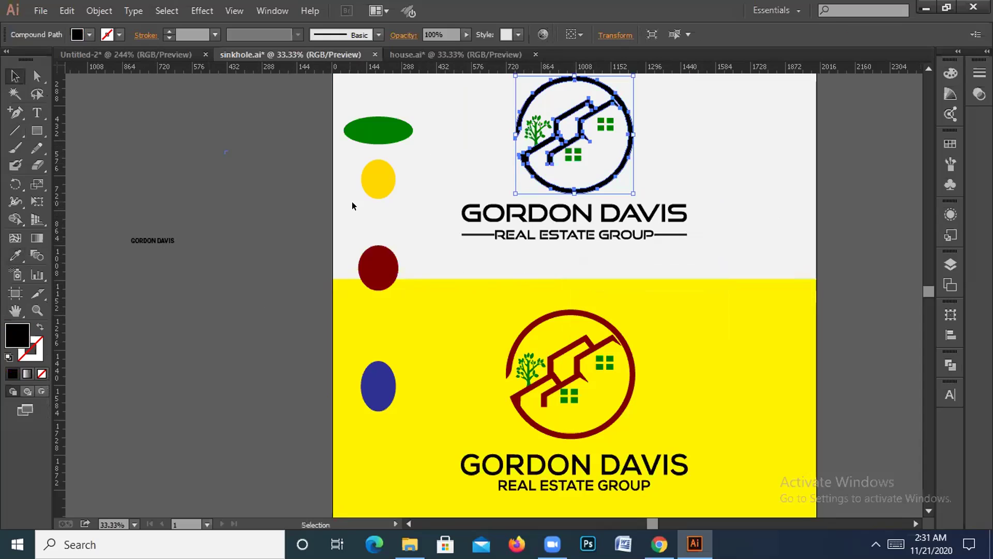
left_click(298, 191)
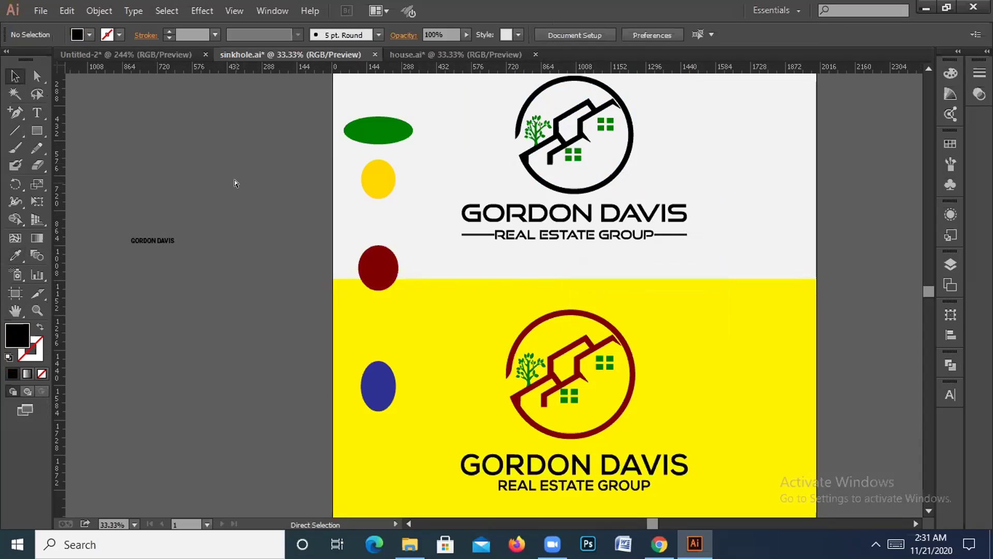
- Undo the black recolouring of the icon's circle and roof shape and deselect it
key("ctrl+z")
key("ctrl+z")
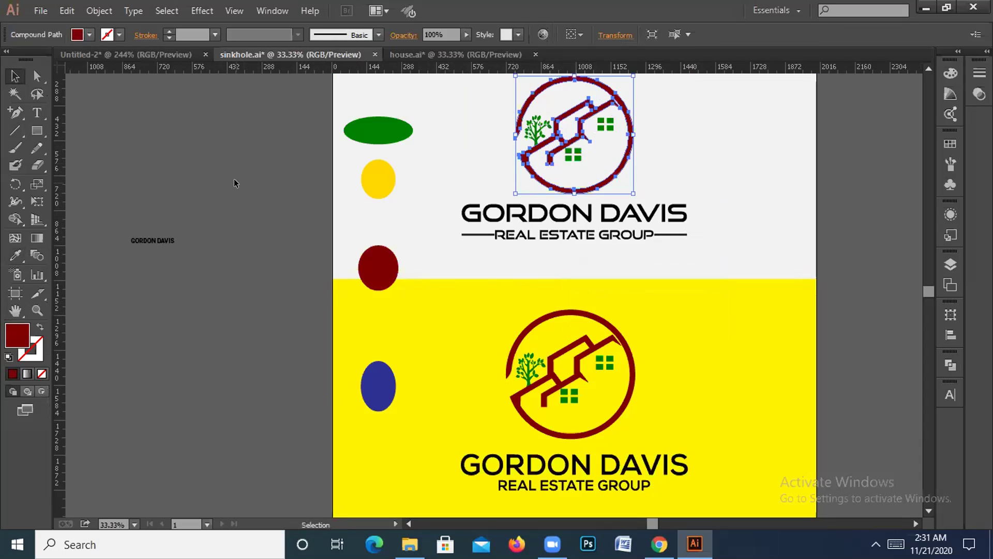
left_click(235, 183)
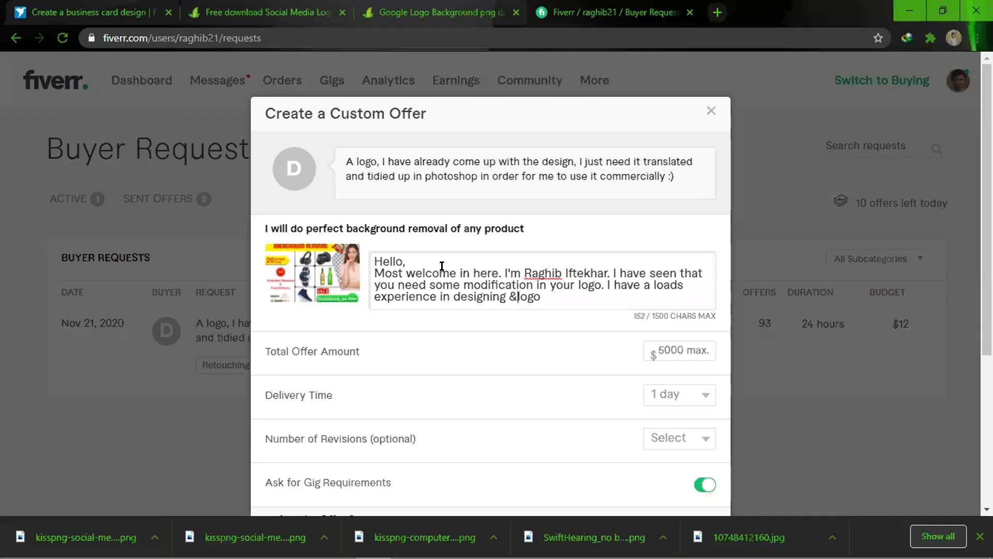
- In Chrome, finish the offer description with "modifying logo. So if you need any help with that please contact me." and a final line "Thank you!"
type("modifying logo")
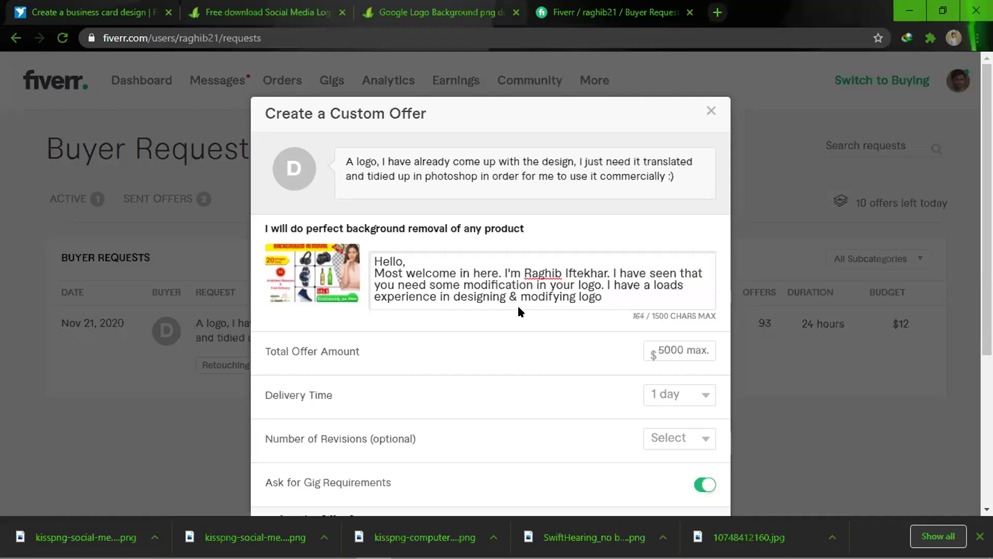
left_click(600, 292)
type(". So if you nr")
key("BackSpace")
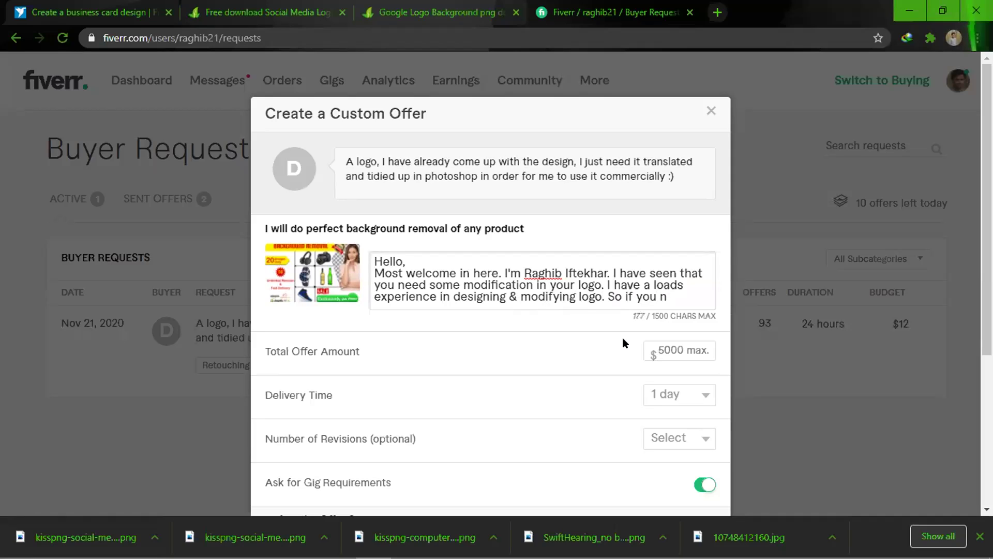
type("eed any he")
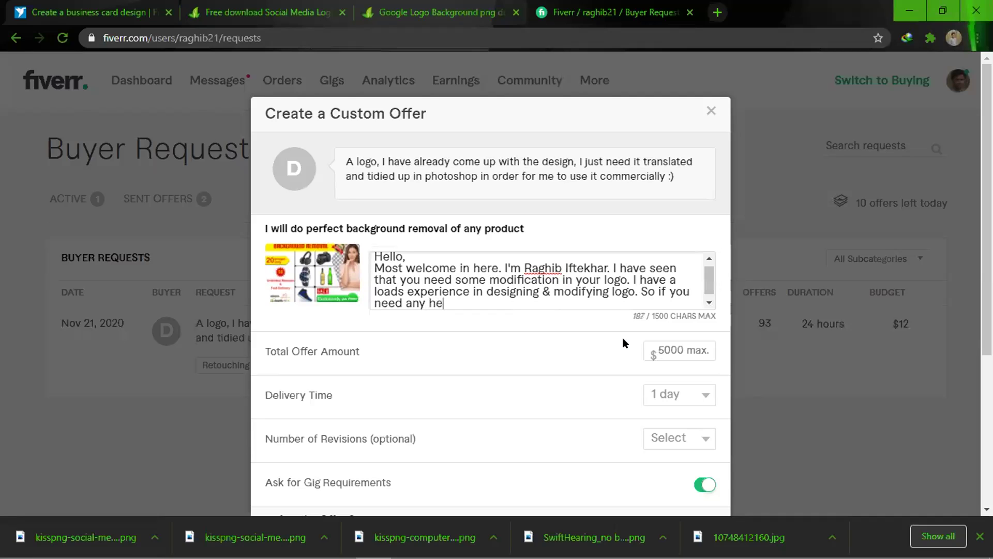
type("lp with that pleas")
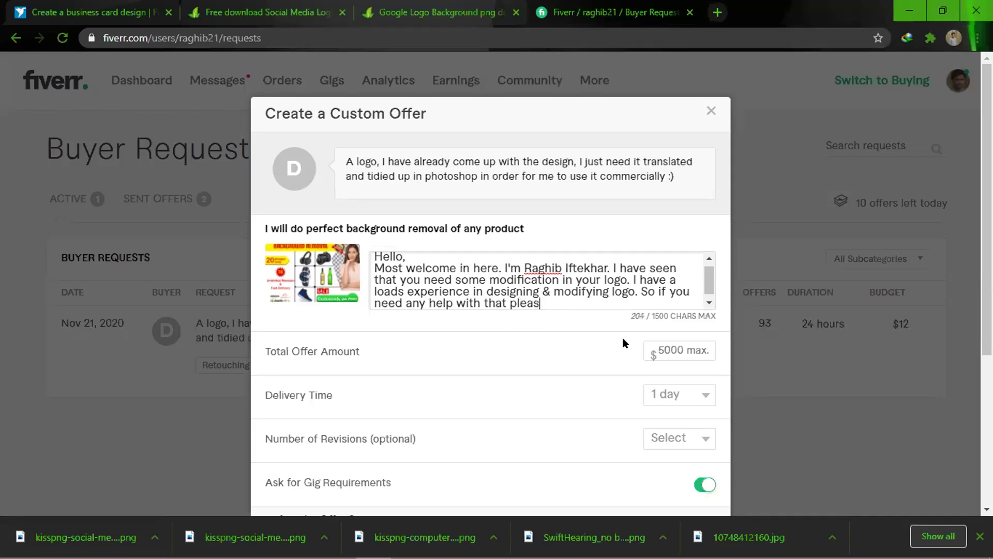
type("e contact me.")
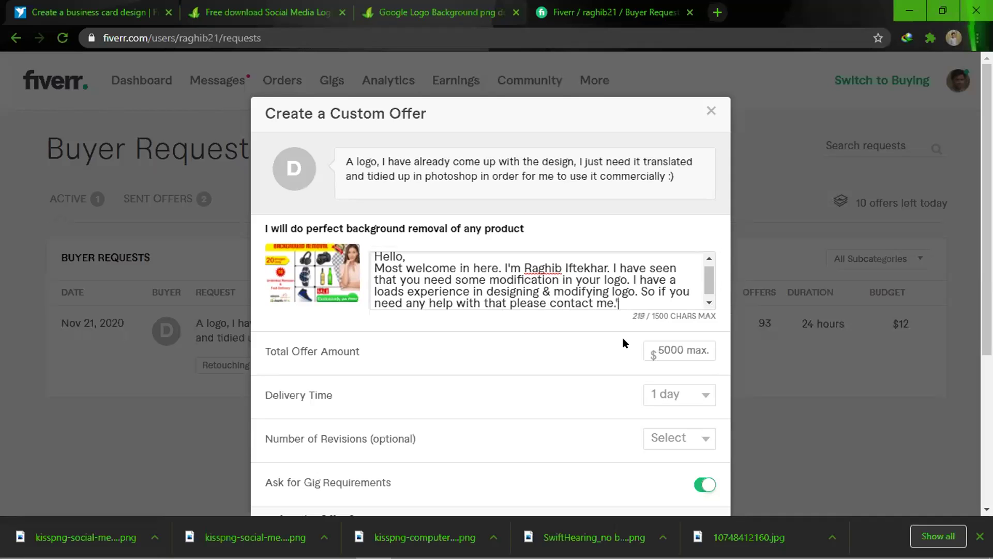
key("BackSpace")
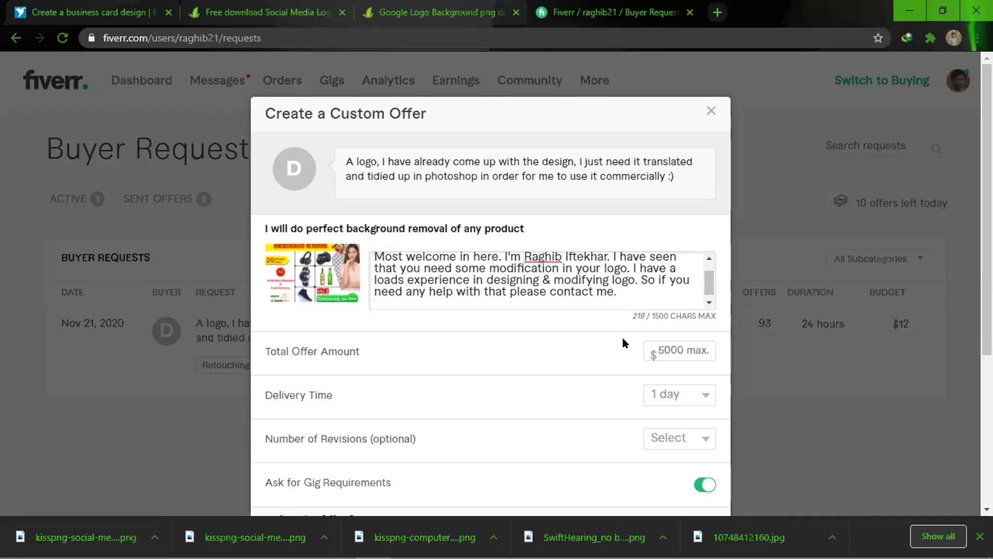
type("Thank you")
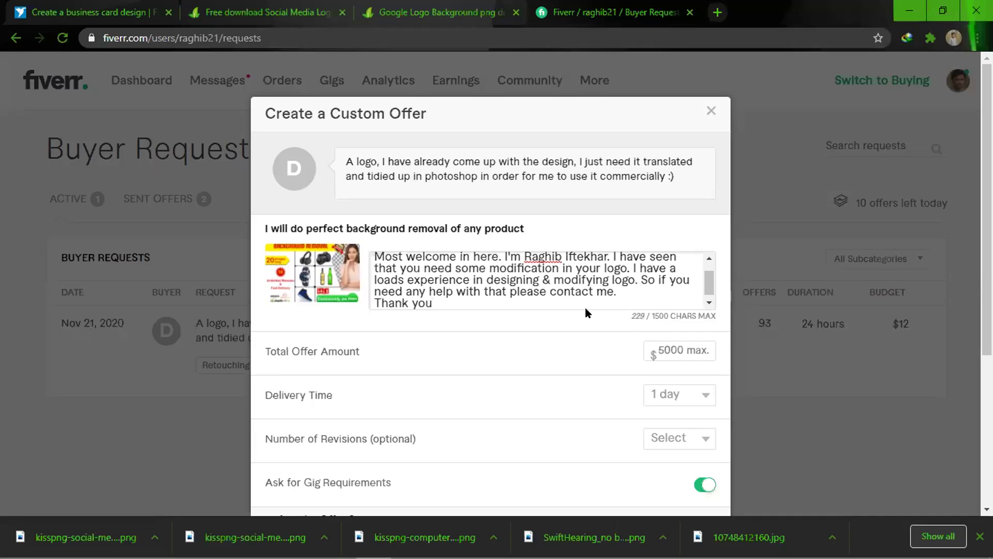
scroll(591, 296, "down", 1)
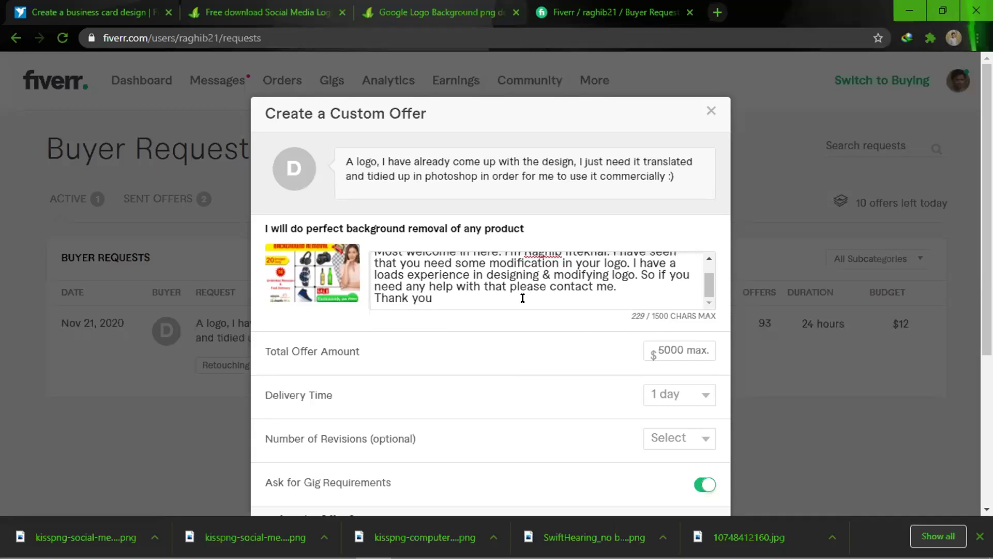
type("!")
- Set the custom offer's total offer amount to $10
scroll(509, 303, "down", 4)
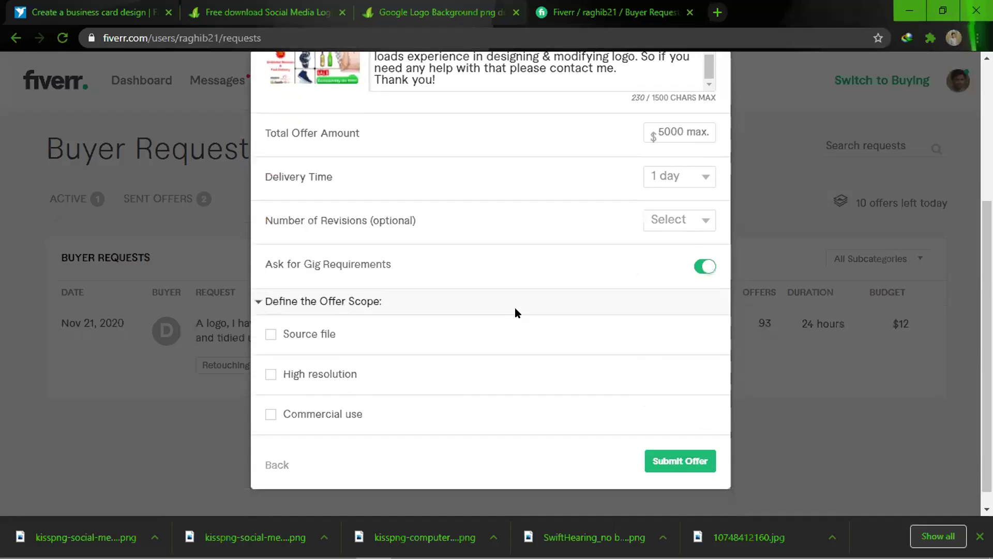
scroll(515, 310, "up", 1)
scroll(514, 308, "down", 1)
scroll(533, 300, "up", 1)
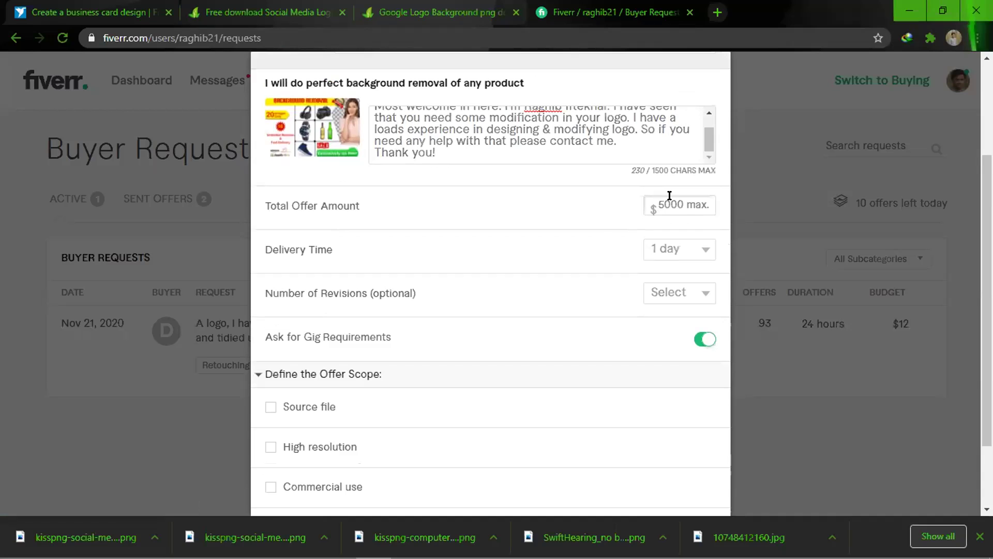
type("10")
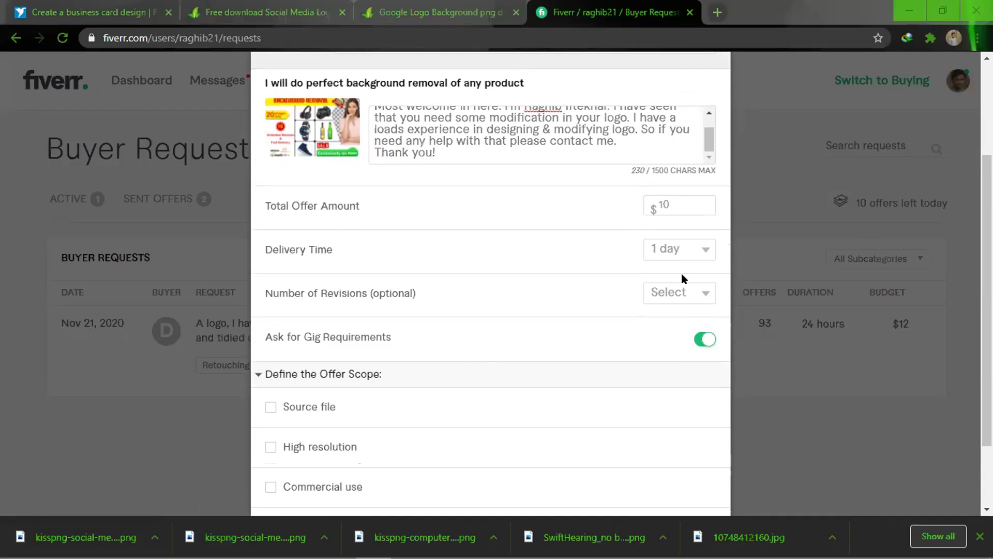
- Set the custom offer's number of revisions to unlimited
left_click(705, 290)
scroll(671, 173, "down", 1)
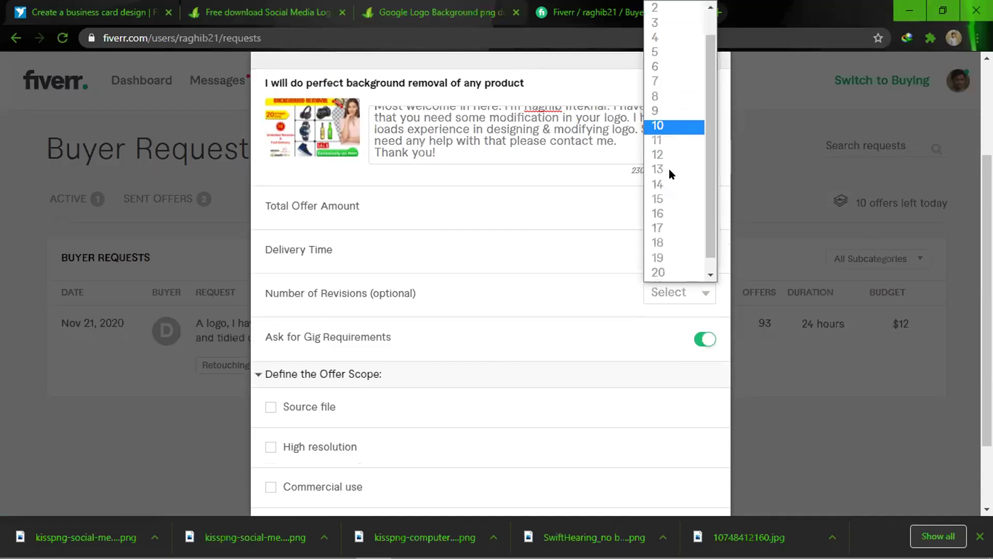
left_click(675, 274)
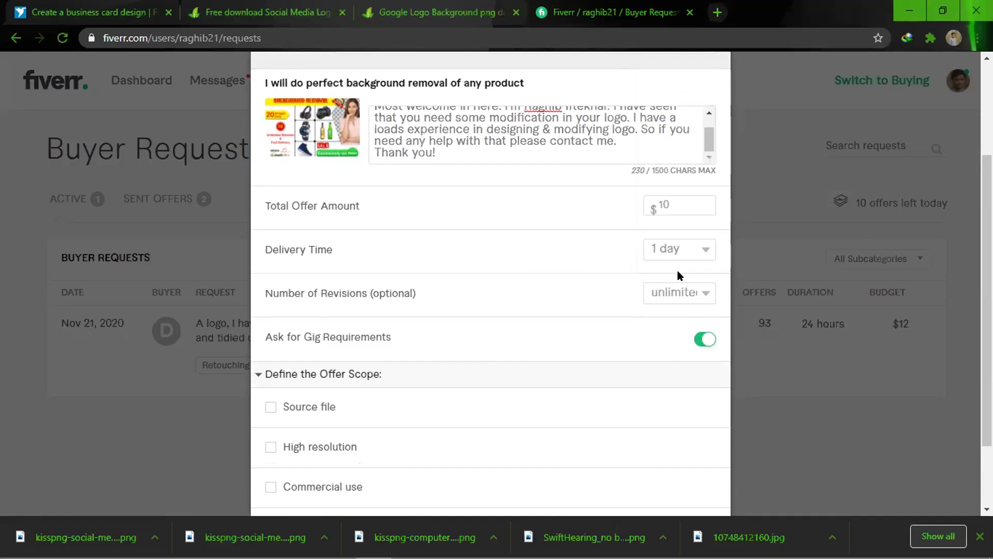
- Include source file, high resolution and commercial use in the offer scope and submit the offer
scroll(499, 367, "down", 2)
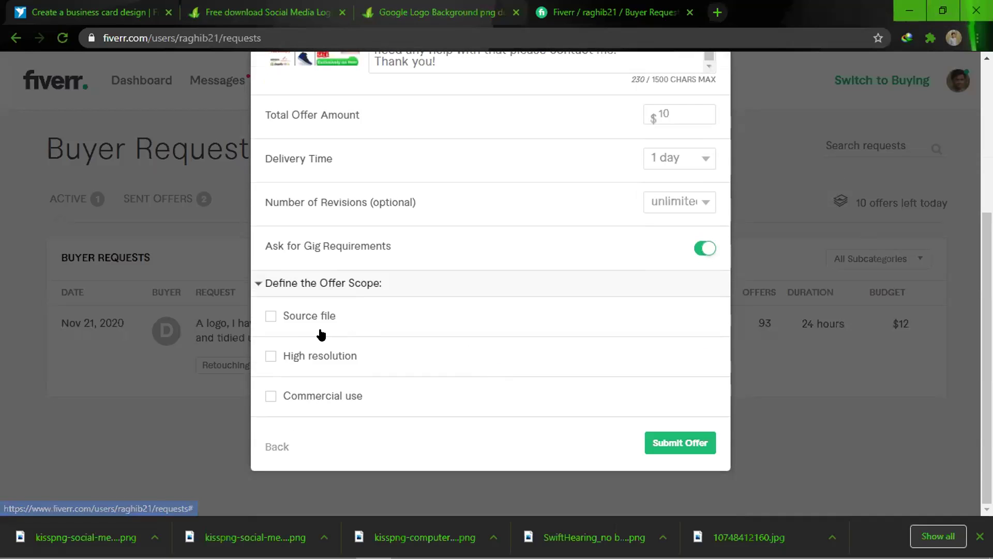
left_click(266, 317)
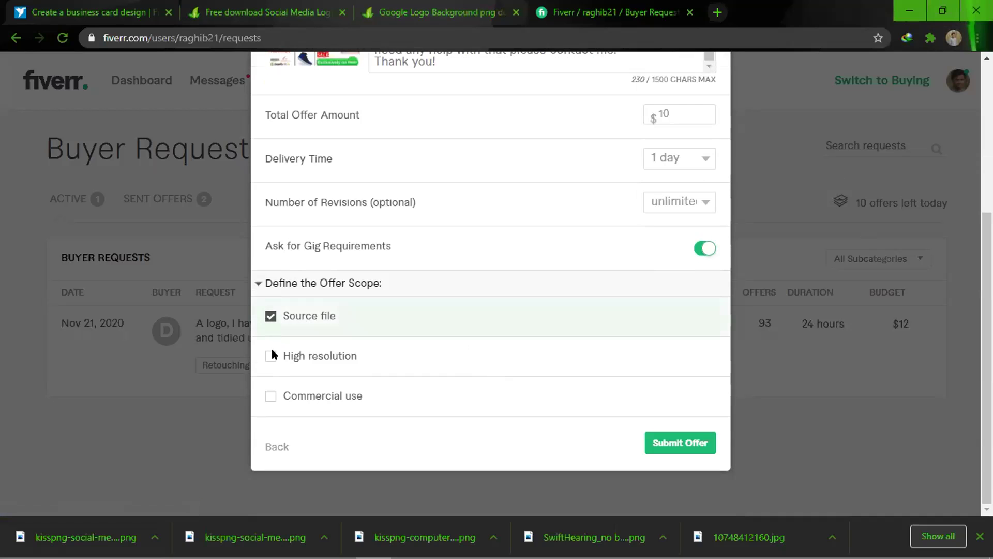
left_click(272, 355)
left_click(270, 396)
scroll(666, 391, "up", 6)
scroll(665, 388, "down", 6)
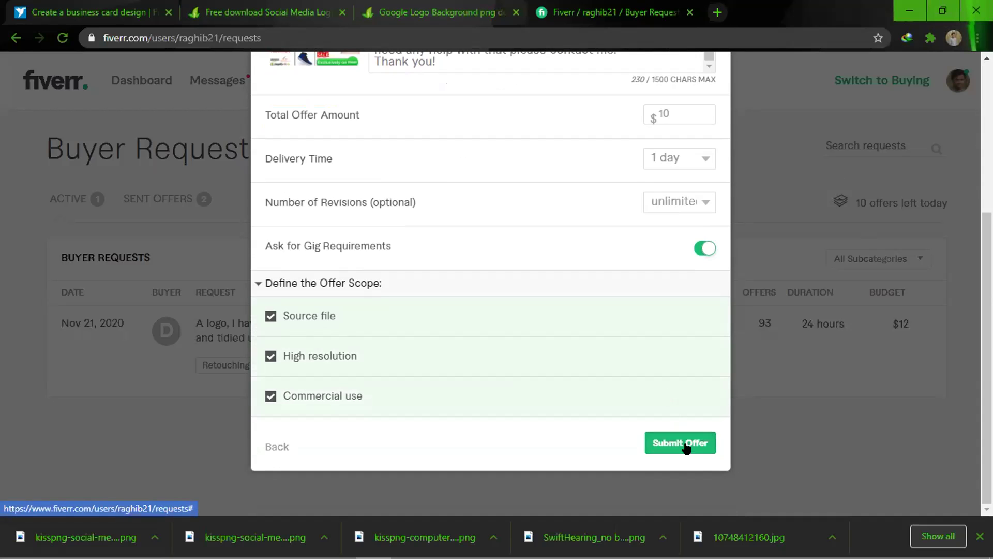
left_click(686, 445)
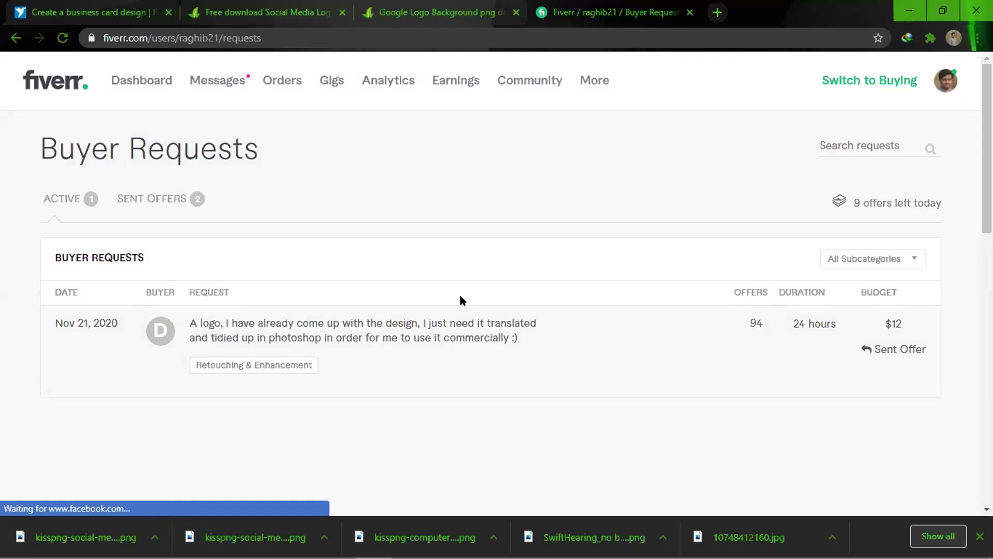
- Review the submitted offers and their descriptions in the sent offers list and compare it with the active buyer requests
scroll(405, 338, "down", 1)
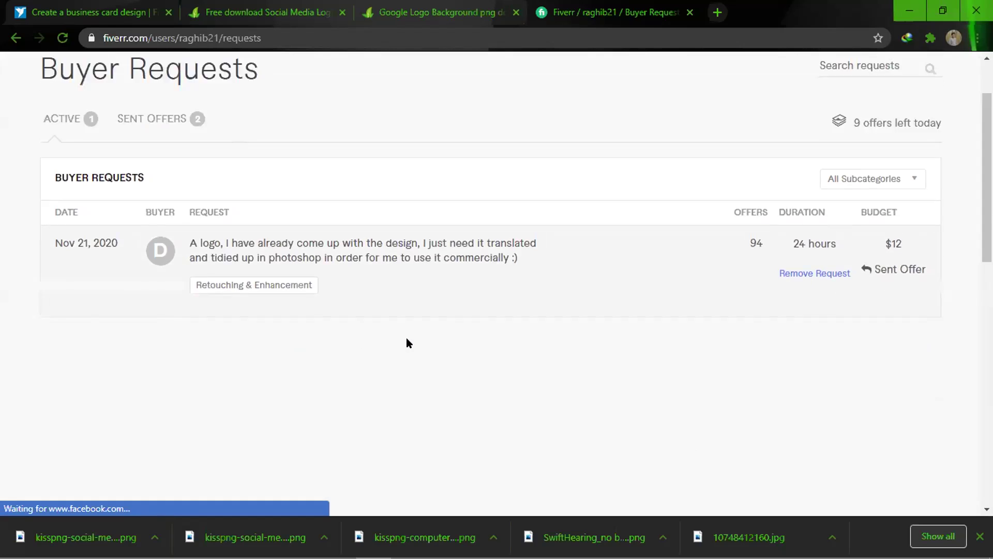
scroll(406, 337, "up", 1)
left_click(131, 198)
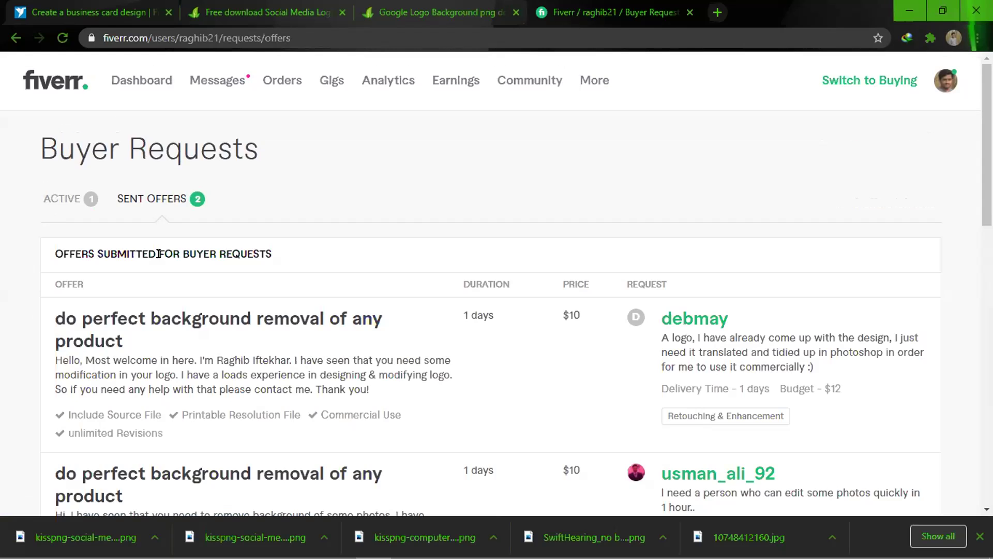
scroll(156, 254, "down", 1)
scroll(158, 253, "down", 4)
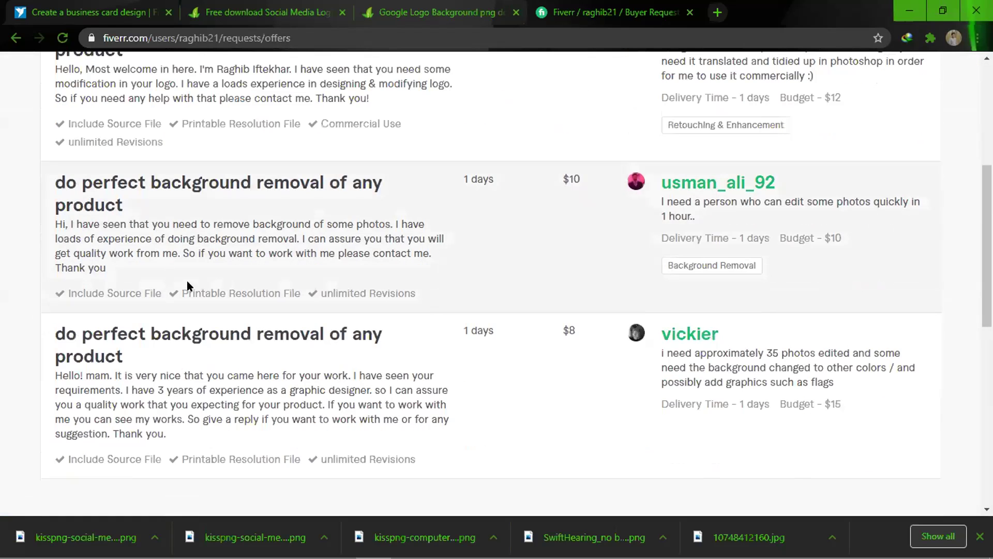
scroll(419, 331, "down", 3)
scroll(445, 327, "up", 4)
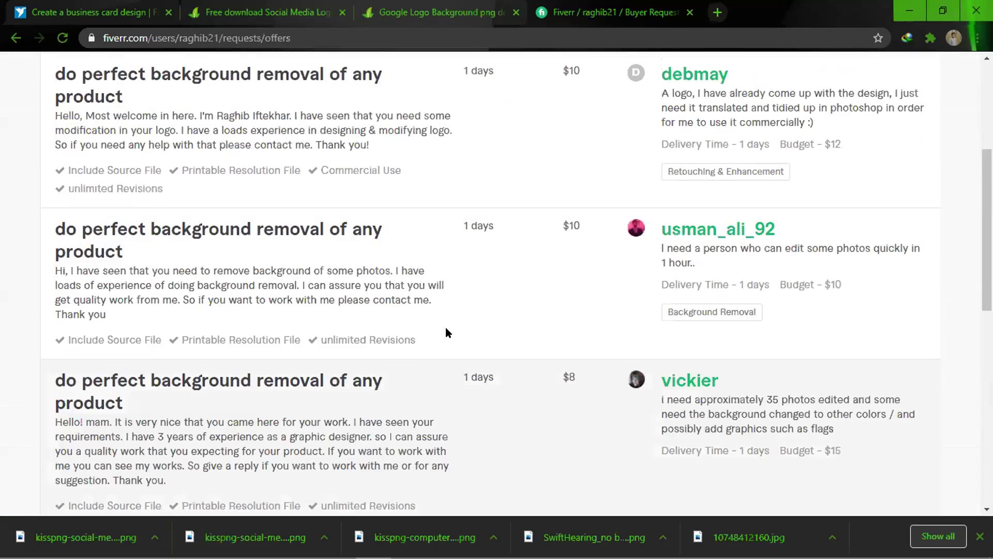
scroll(446, 332, "up", 3)
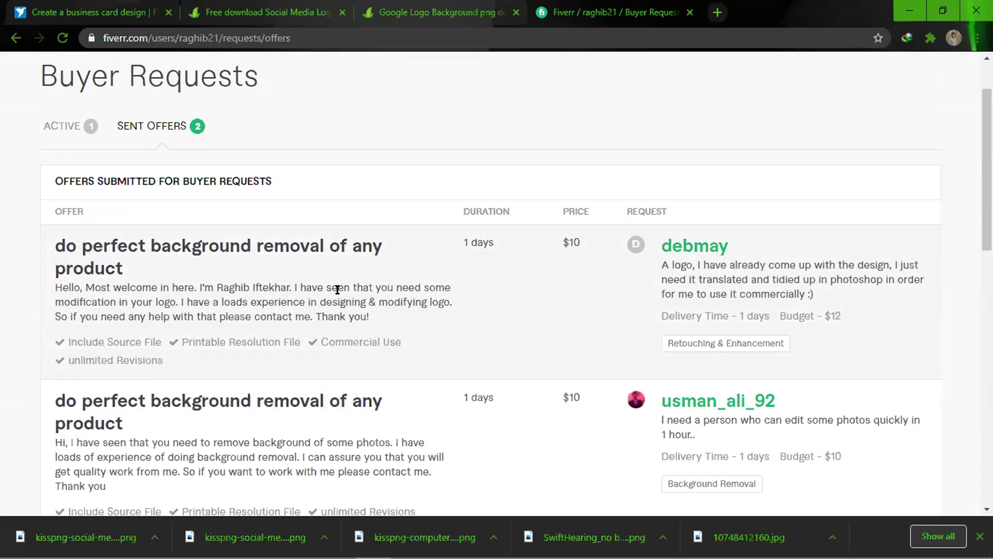
scroll(355, 256, "down", 3)
scroll(355, 258, "up", 5)
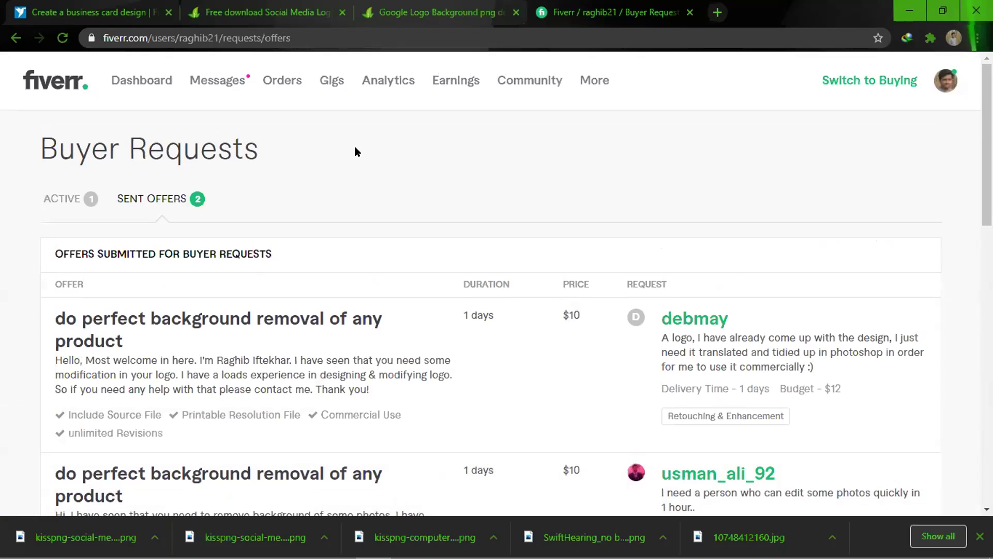
scroll(321, 284, "down", 3)
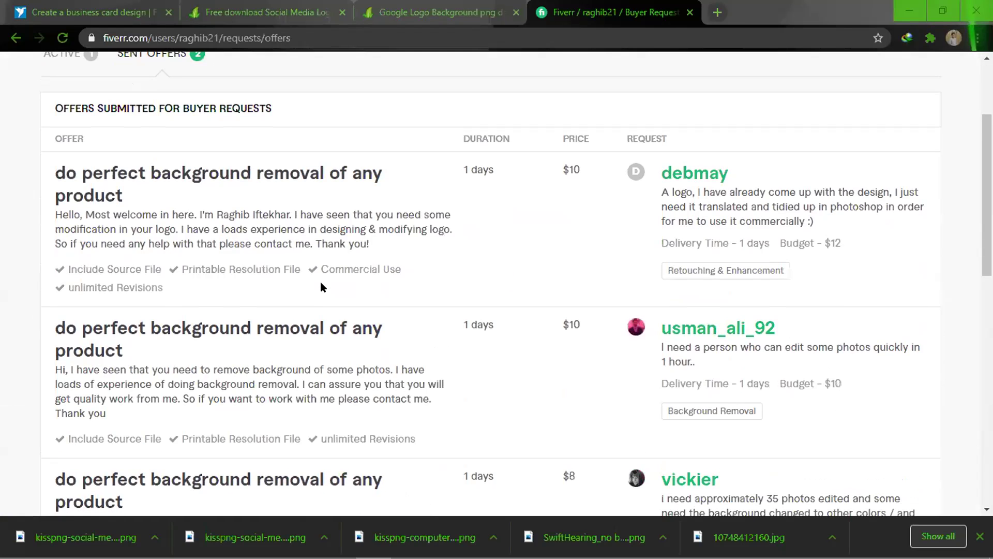
scroll(177, 259, "up", 3)
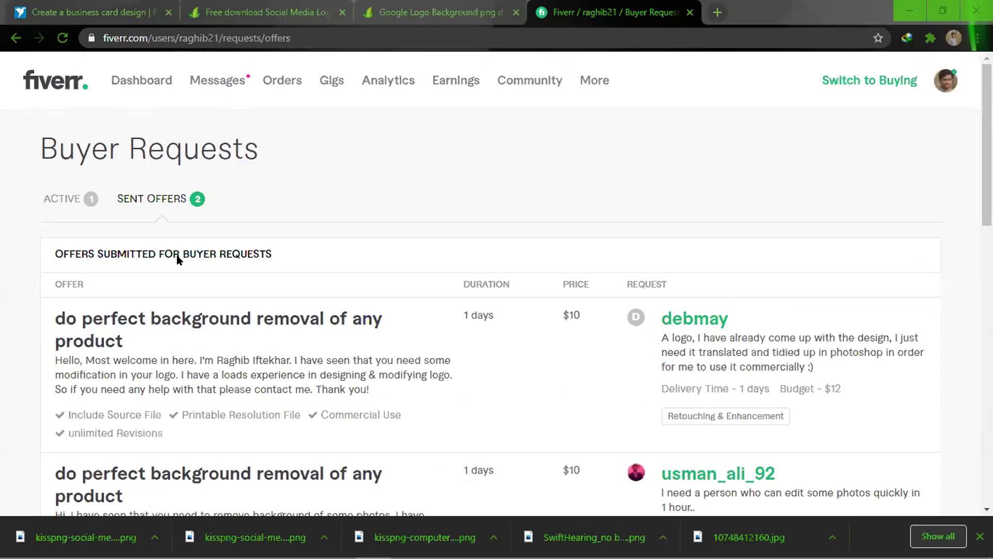
left_click(67, 206)
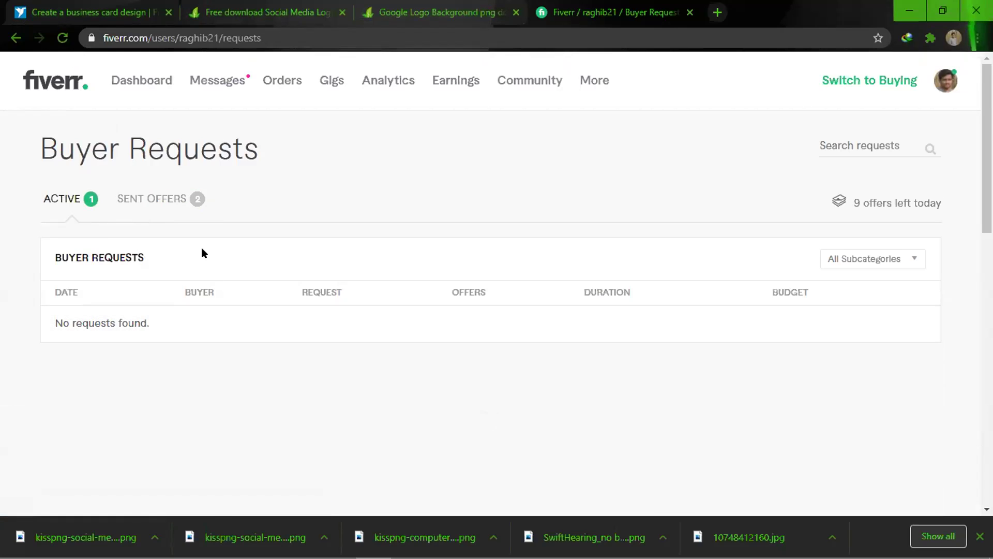
left_click(181, 209)
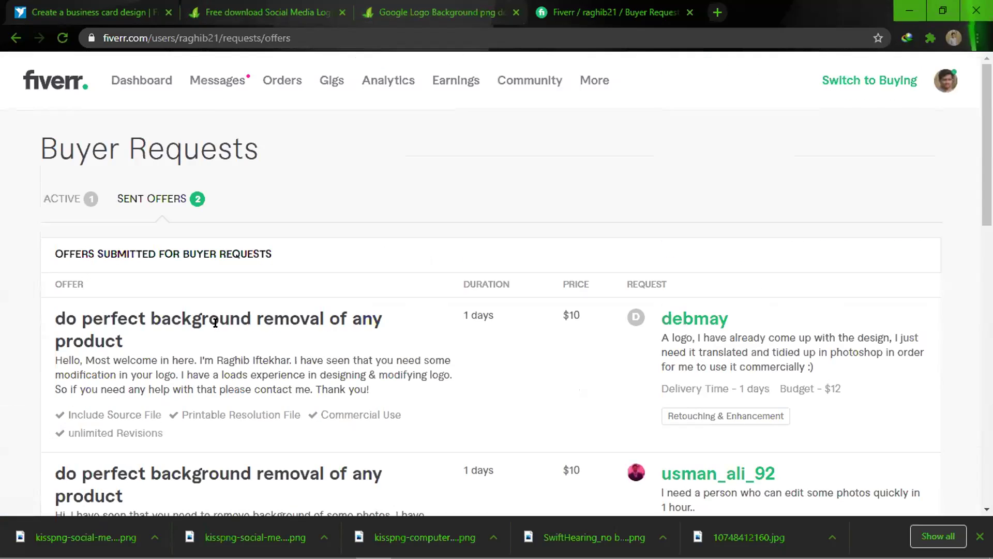
left_click(78, 203)
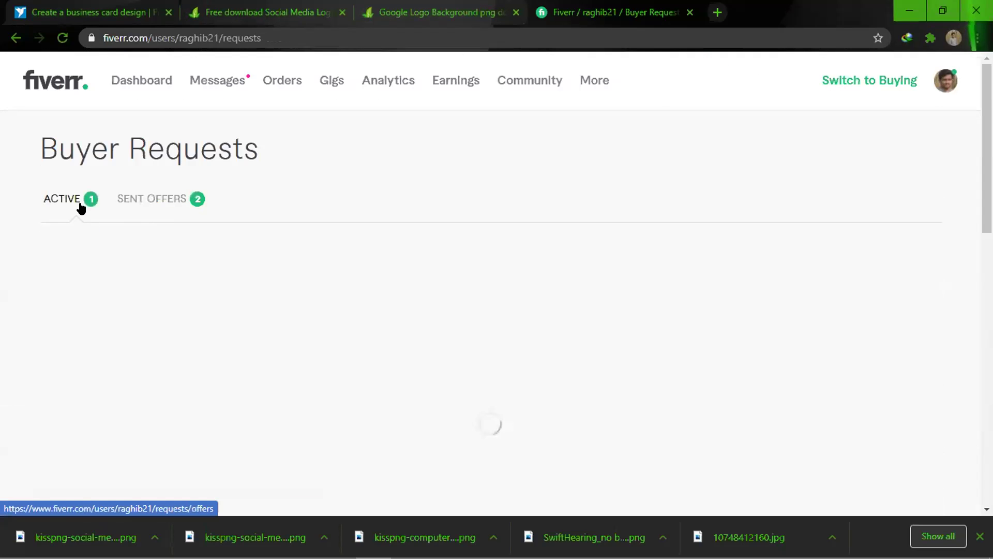
- Open the seller profile page and check the account notifications
left_click(937, 82)
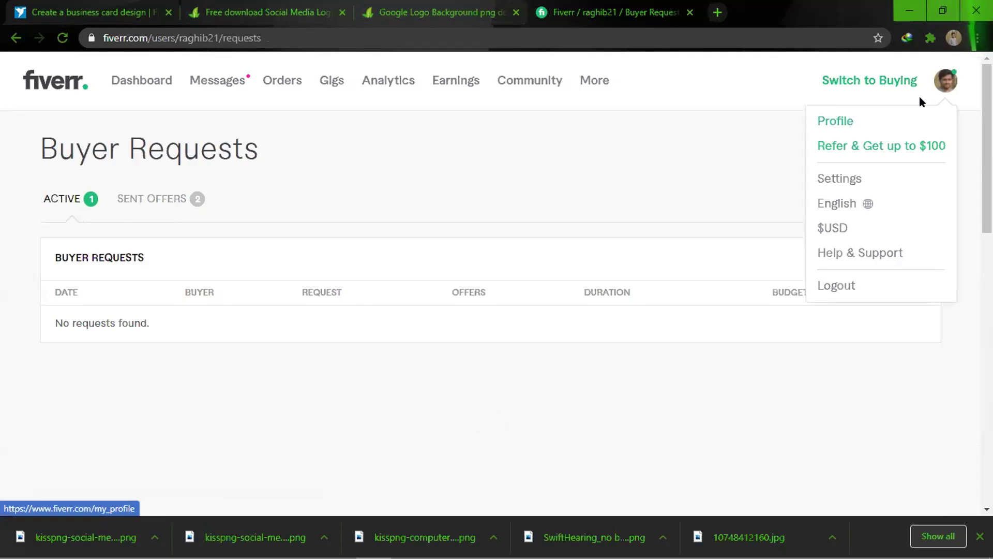
left_click(920, 96)
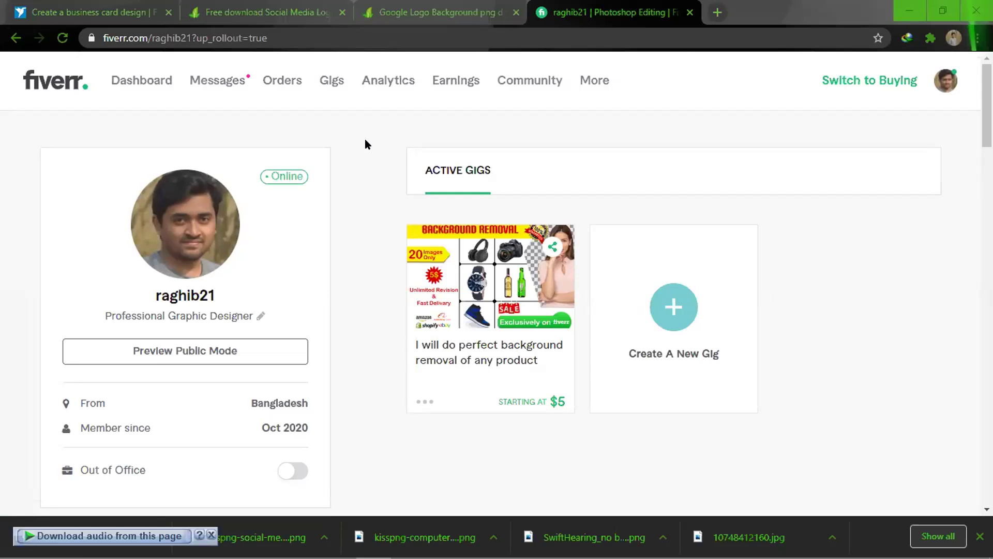
left_click(218, 84)
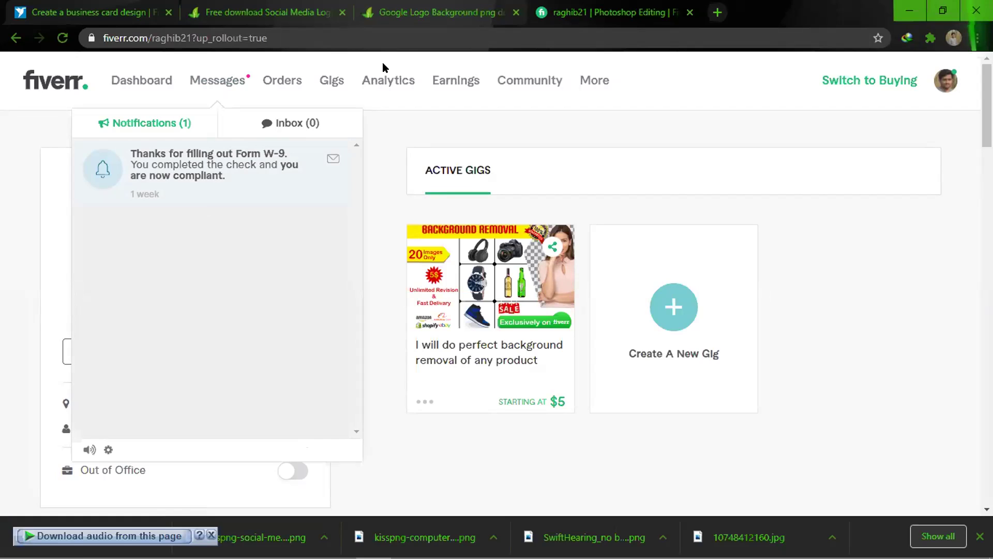
left_click(213, 178)
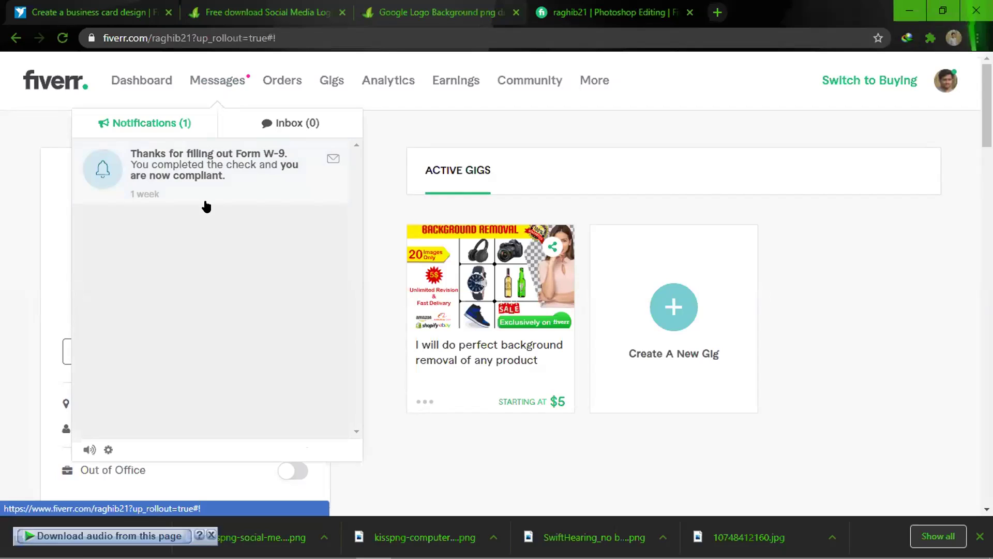
- Open the gigs overview and check the background removal gig's statistics for the last 30 days
left_click(323, 82)
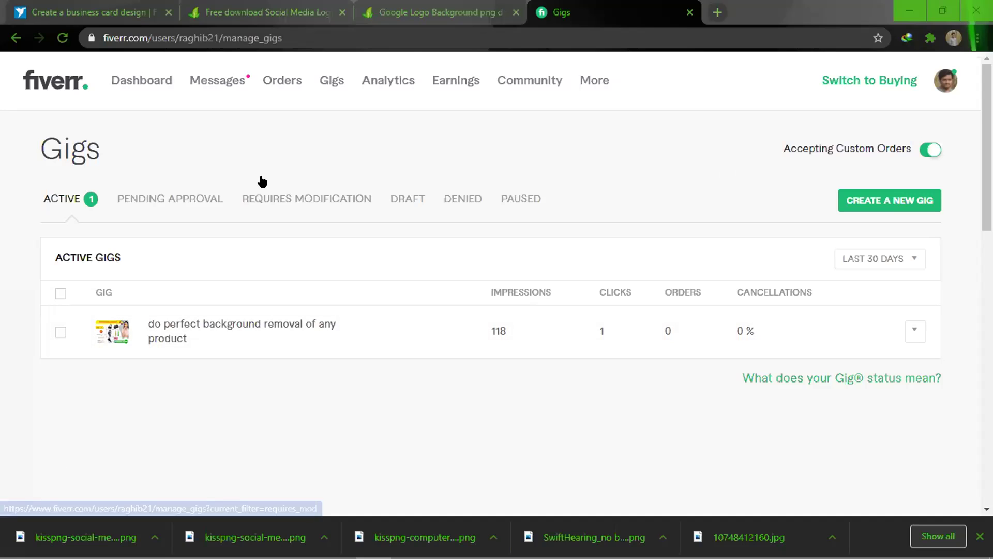
scroll(206, 256, "down", 3)
scroll(205, 258, "up", 3)
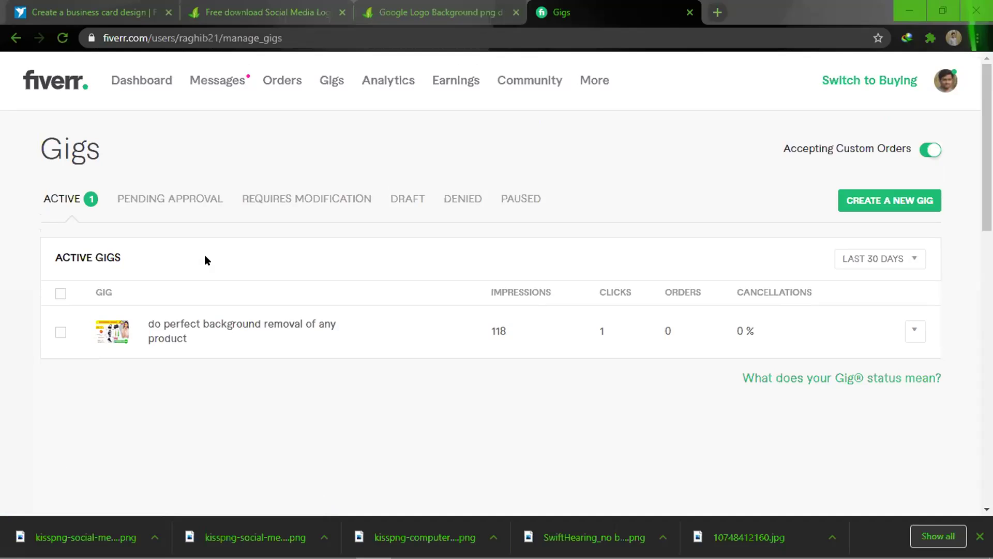
- Look over the submitted entry in the "Create a business card design" contest on Freelancer
left_click(114, 12)
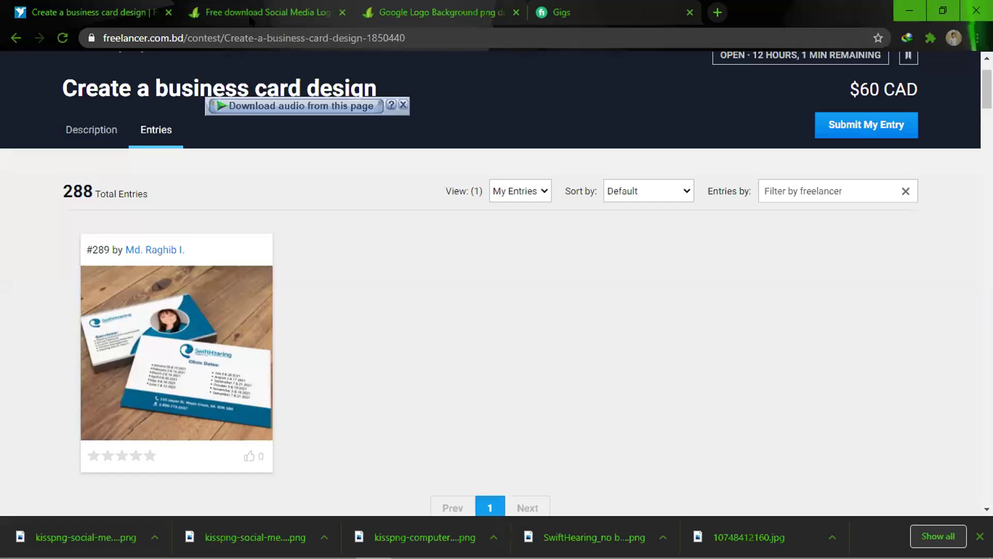
scroll(186, 231, "down", 8)
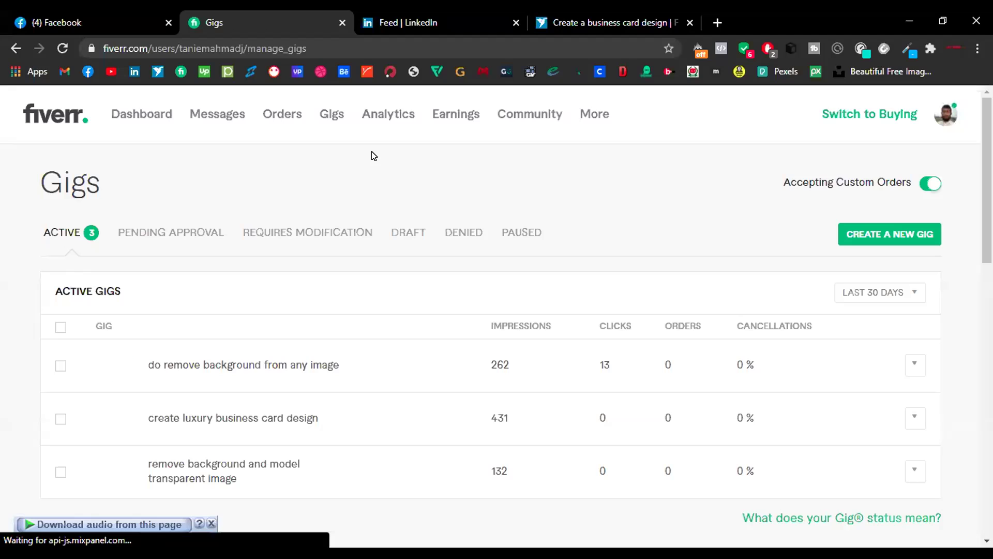
- Examine the impressions and clicks of the active background removal and luxury business card gigs on Fiverr
scroll(360, 176, "down", 2)
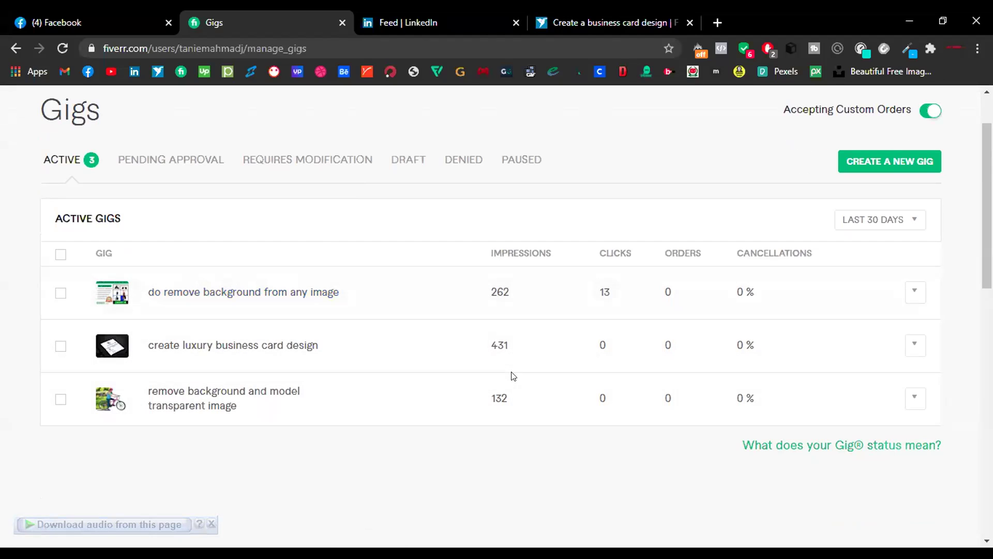
scroll(513, 375, "up", 2)
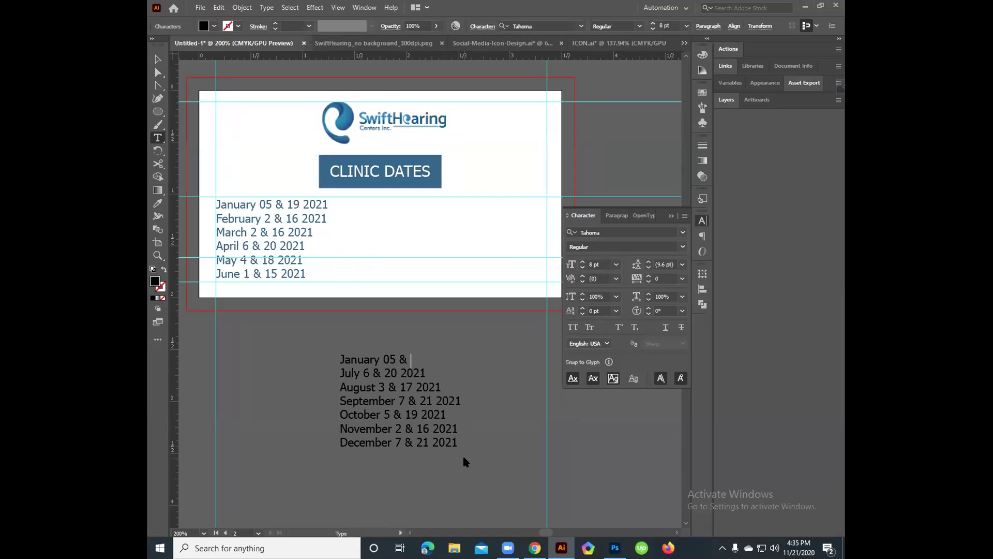
- In Illustrator, delete the leftover "January 05 &" text above "July 6 & 20 2021" in the date list beneath the artboard
key("BackSpace")
key("BackSpace")
key("BackSpace")
key("BackSpace")
key("BackSpace")
key("BackSpace")
key("BackSpace")
key("BackSpace")
key("BackSpace")
key("BackSpace")
key("BackSpace")
key("BackSpace")
key("Escape")
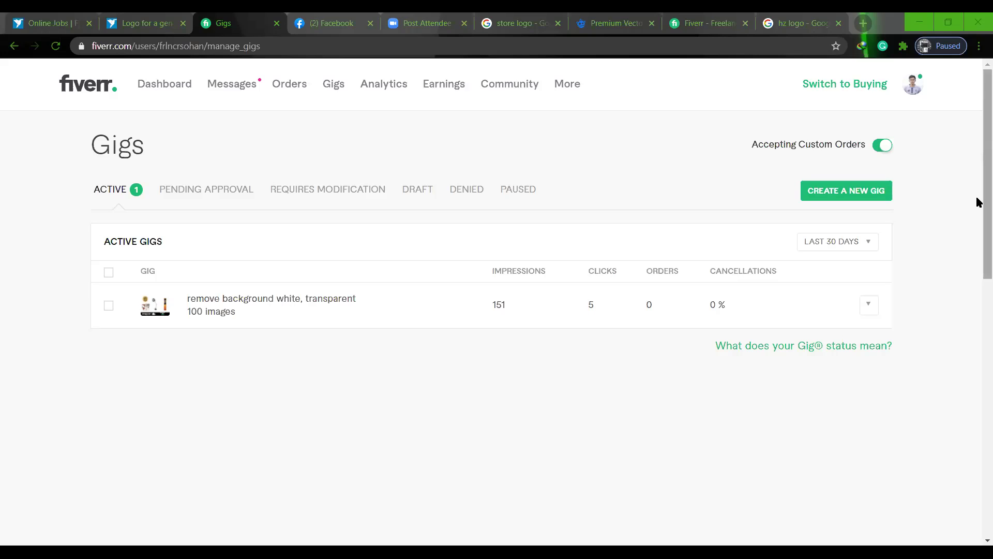
left_click(869, 305)
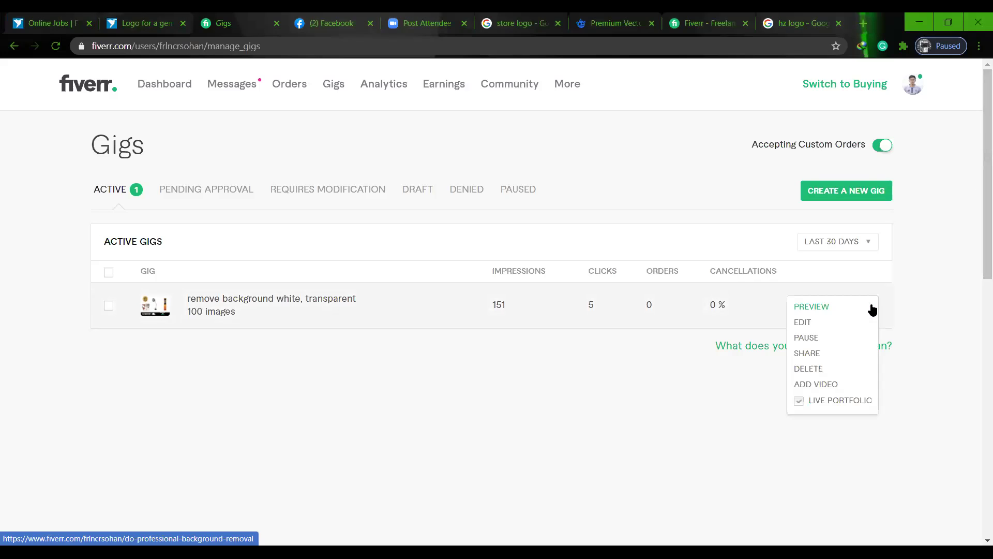
left_click(682, 420)
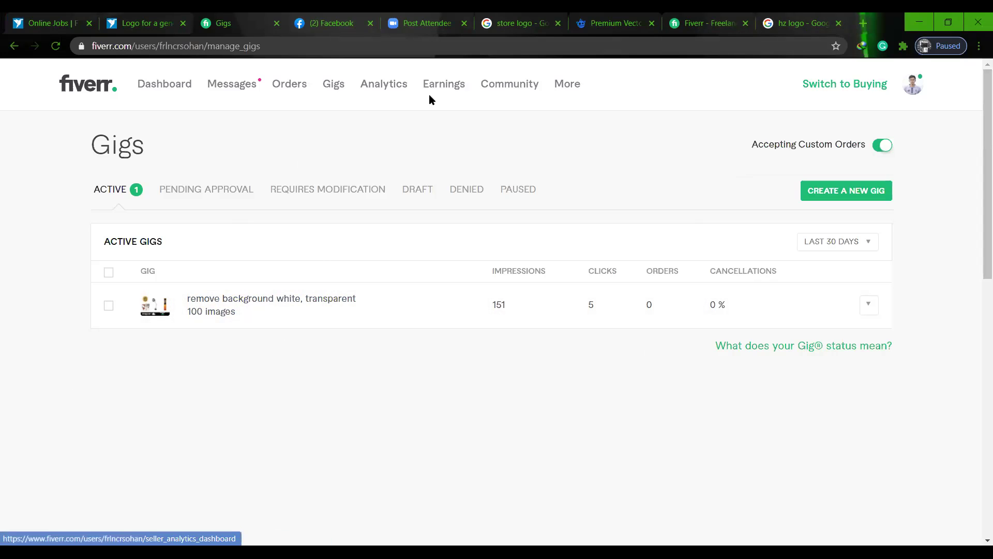
- In Chrome, view the Fiverr seller profile page and check the Buyer Requests page for active requests
left_click(914, 84)
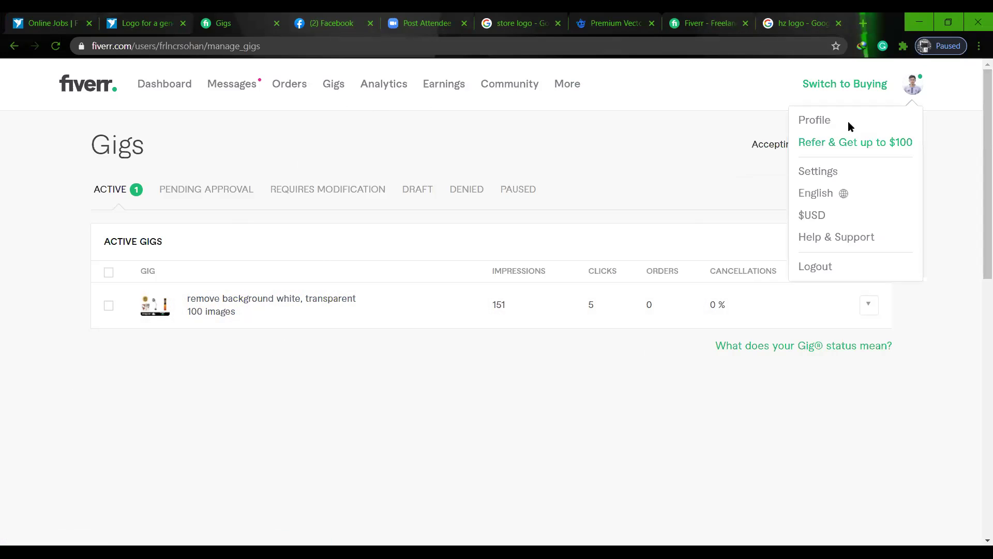
left_click(807, 123)
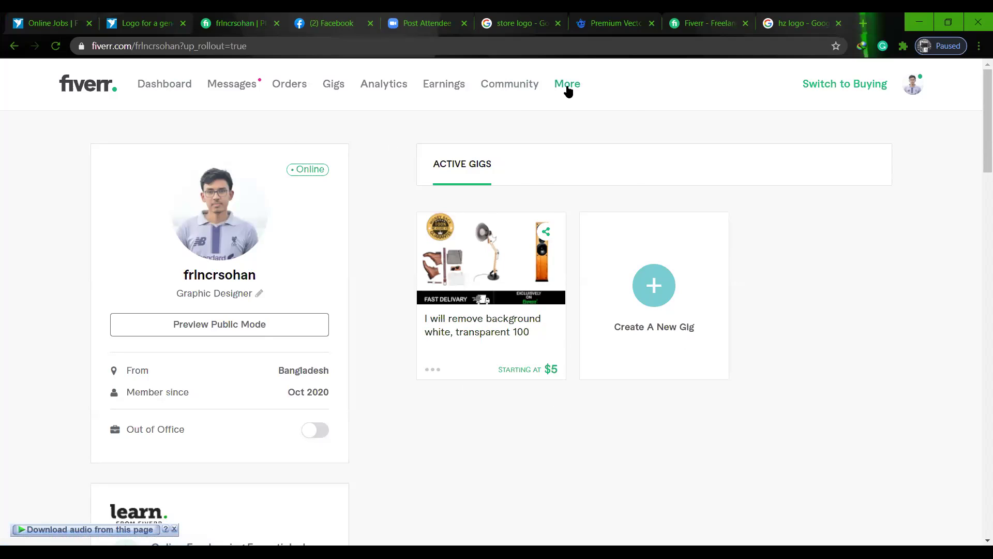
mouse_move(568, 91)
left_click(572, 127)
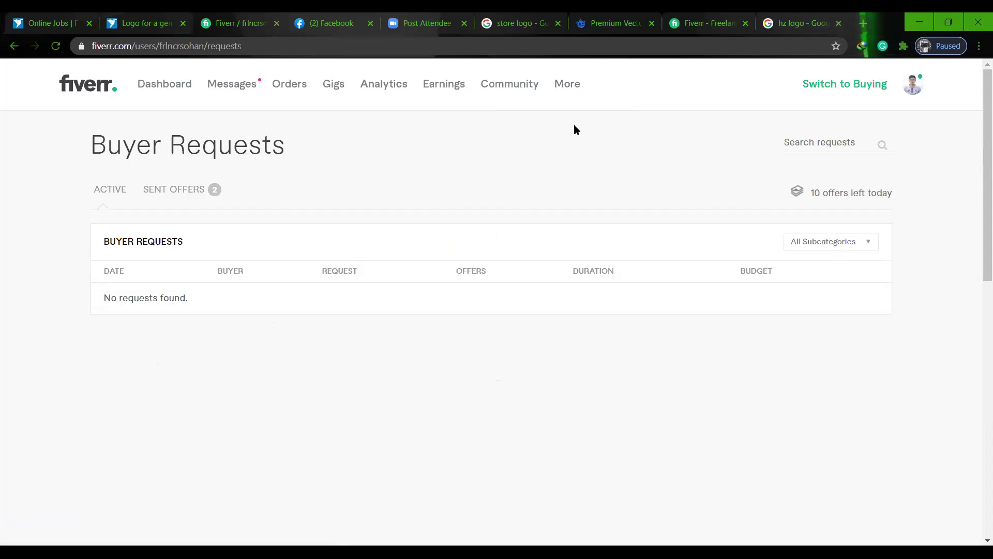
- Examine the HZ DEALS logo entries in the general store logo contest on Freelancer
left_click(165, 33)
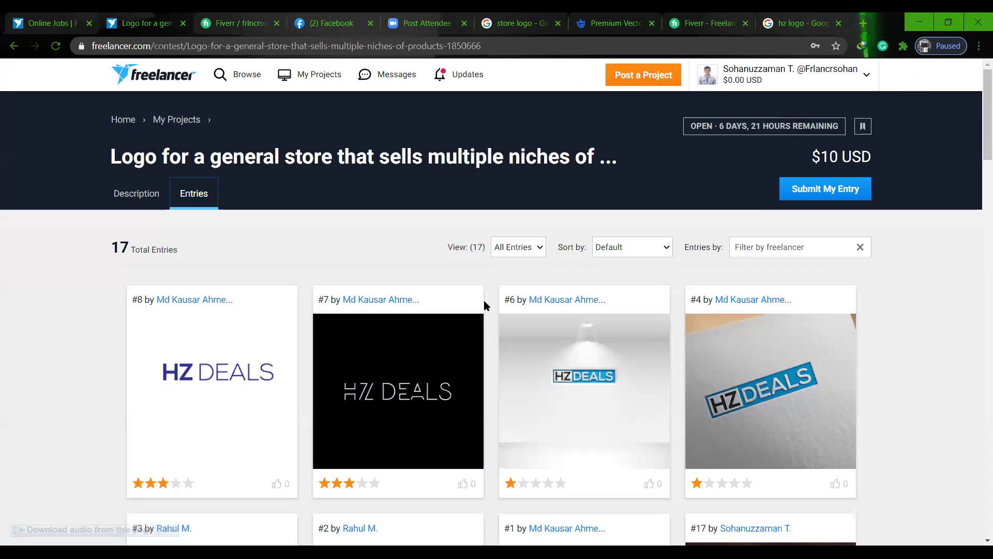
scroll(532, 386, "down", 6)
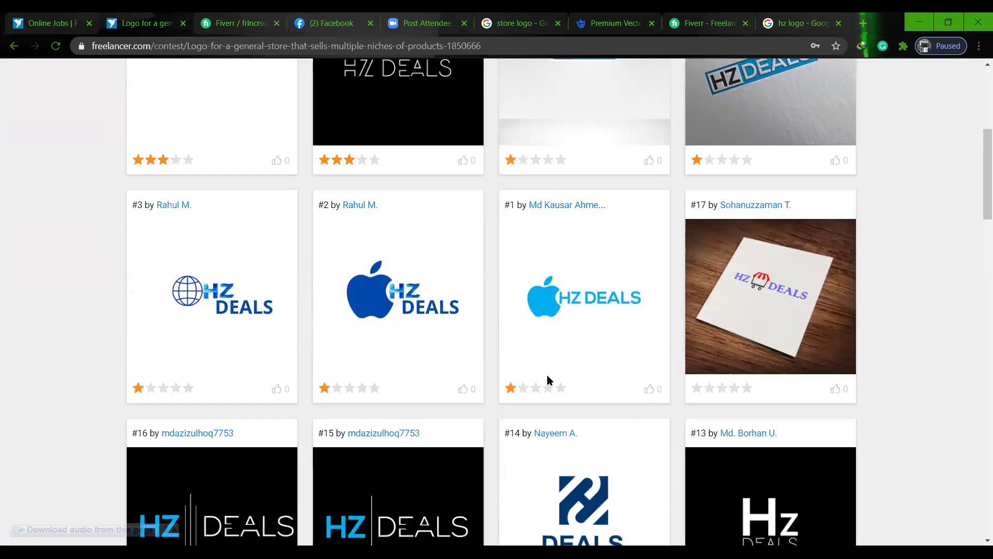
scroll(547, 380, "up", 6)
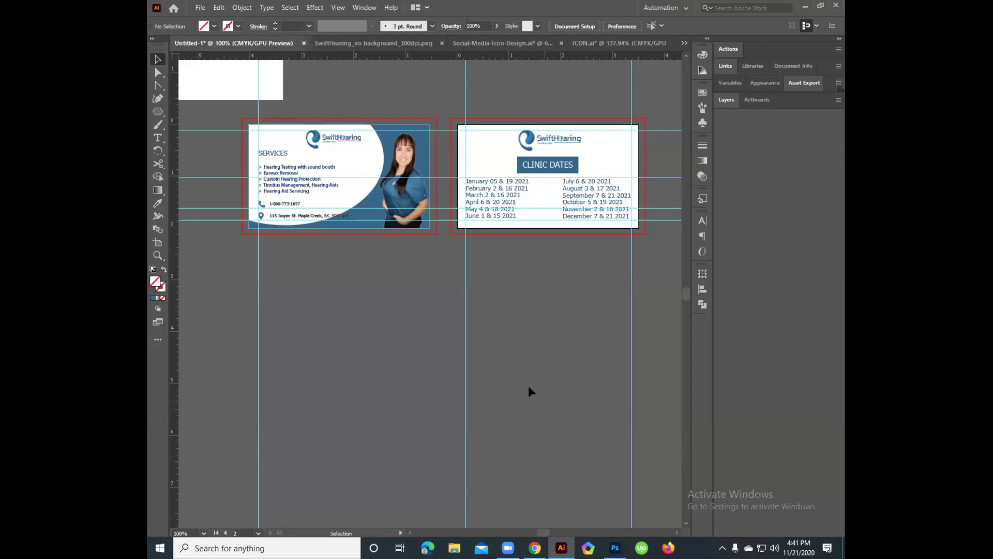
- In Illustrator, move the January–June date column slightly right and the July–December column slightly left on the clinic dates card
scroll(483, 249, "up", 1)
left_click(507, 217)
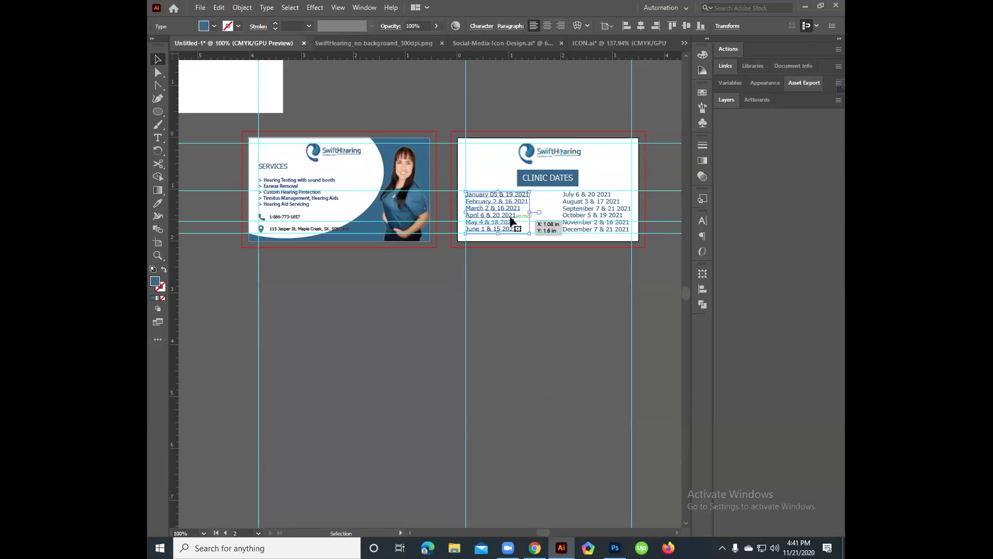
left_click_drag(511, 221, 514, 223)
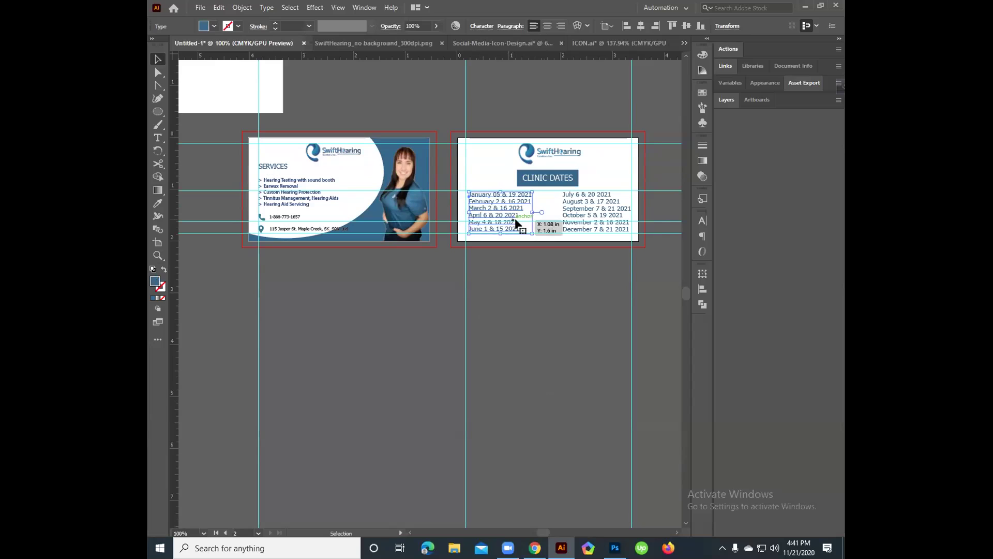
left_click(579, 224)
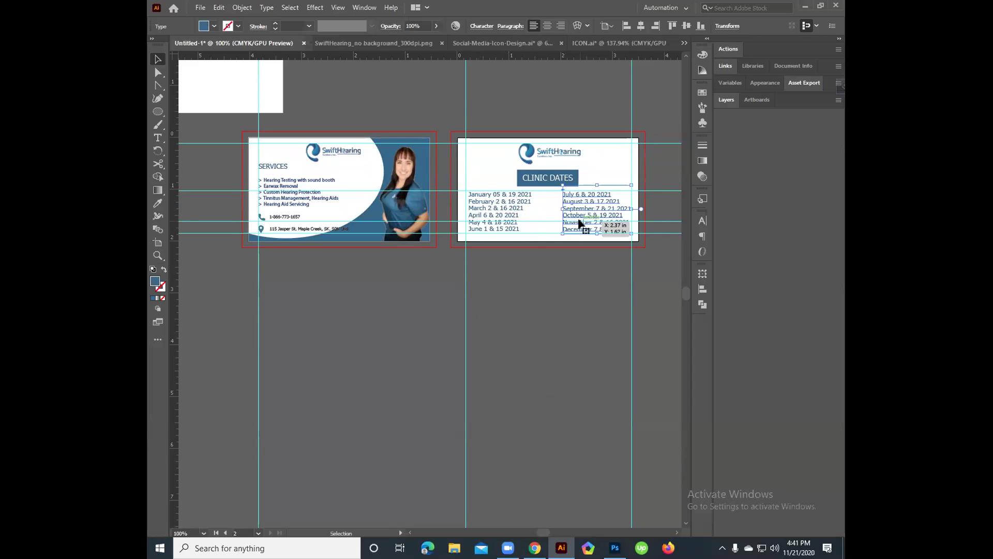
left_click_drag(579, 223, 576, 223)
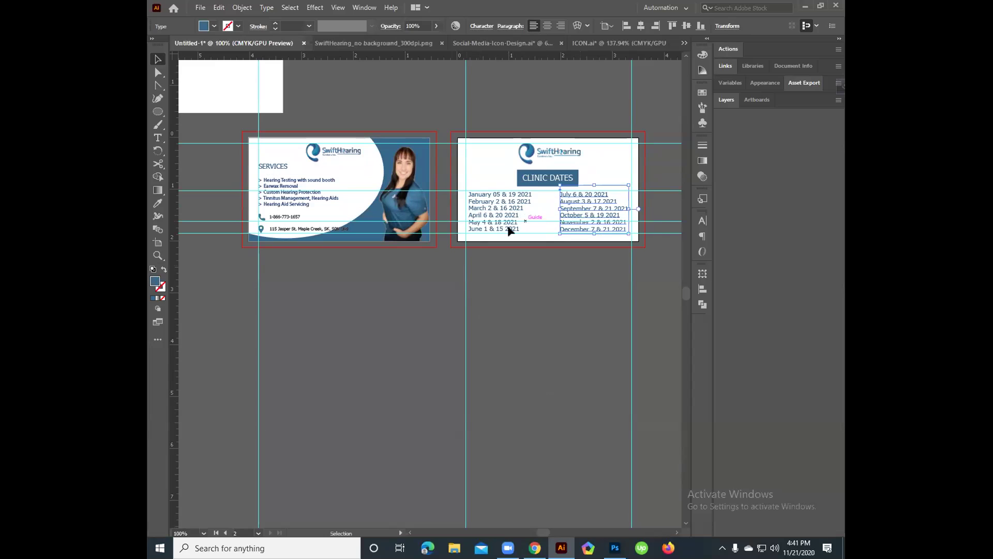
left_click(422, 307)
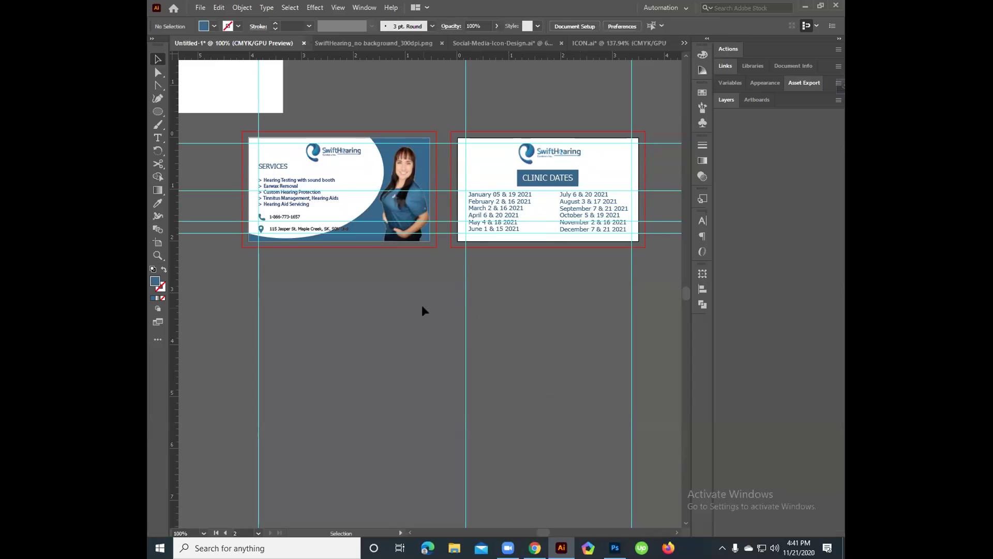
- Nudge the January–June date column further right by two small increments and the July–December column slightly further left
left_click(488, 211)
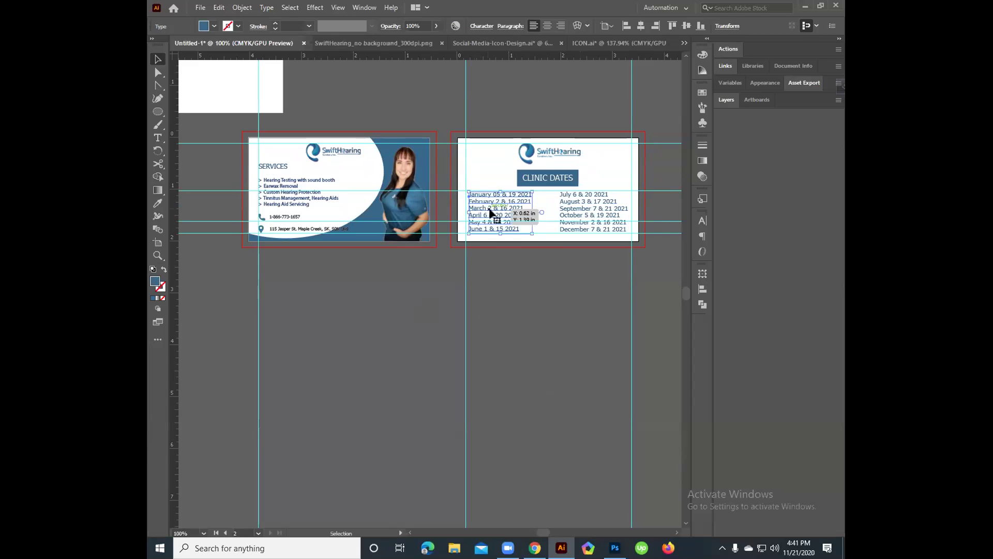
left_click(405, 327)
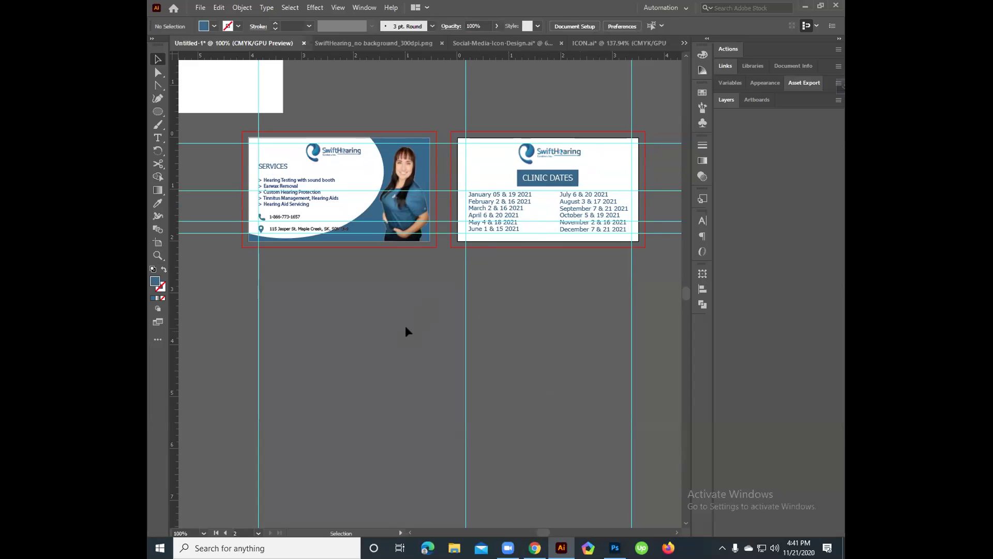
left_click(485, 221)
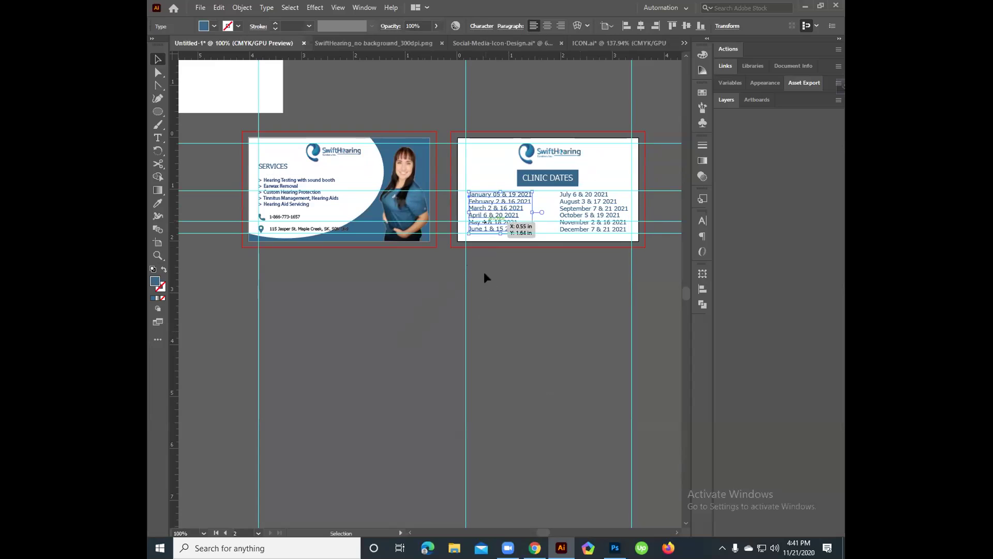
key("Right")
key("Right")
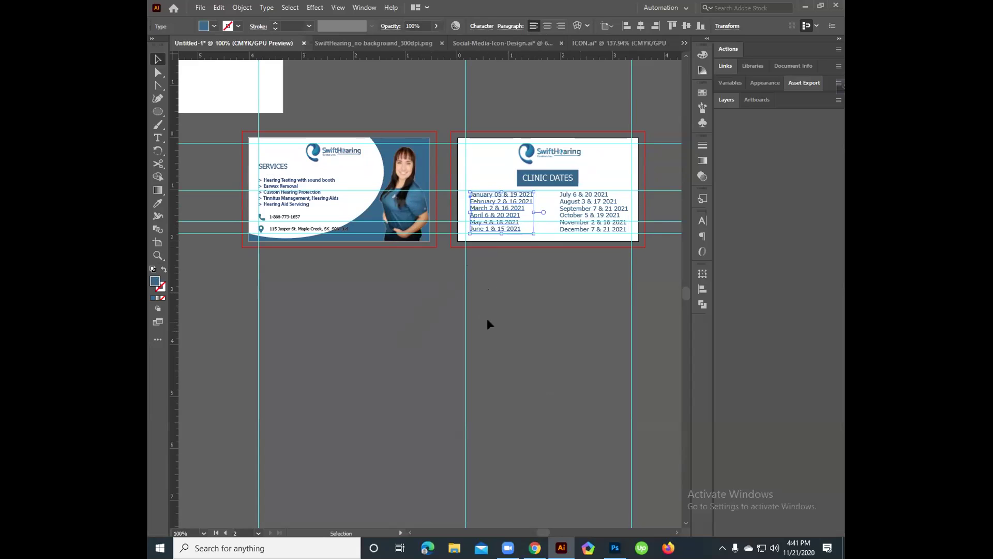
left_click(578, 206)
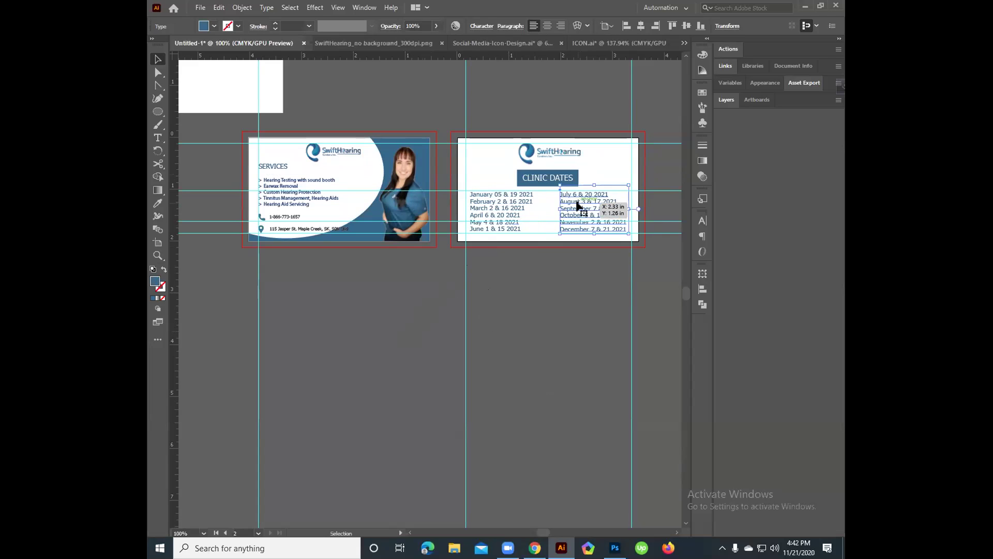
left_click(538, 384)
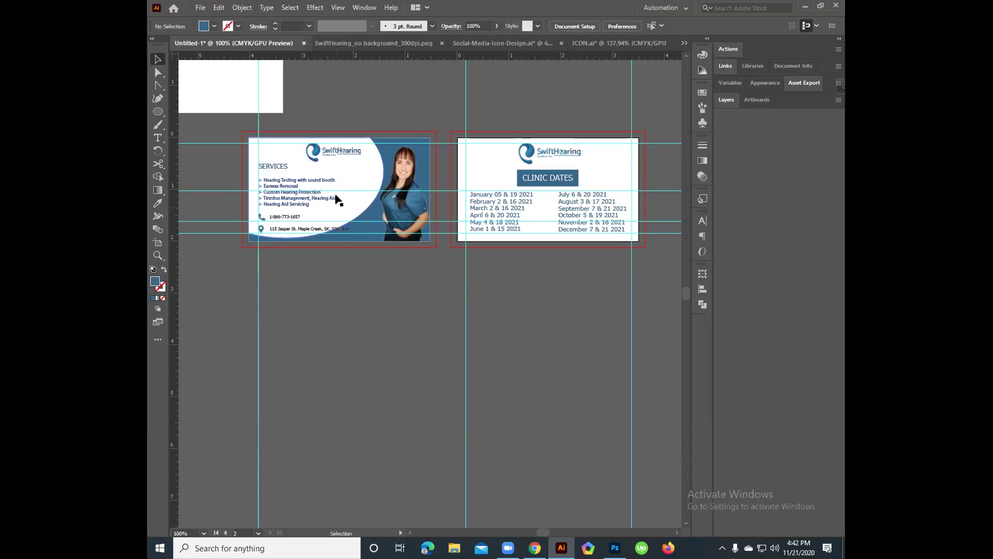
- Examine the phone and address lines and their icons on the services side of the business card
key("a")
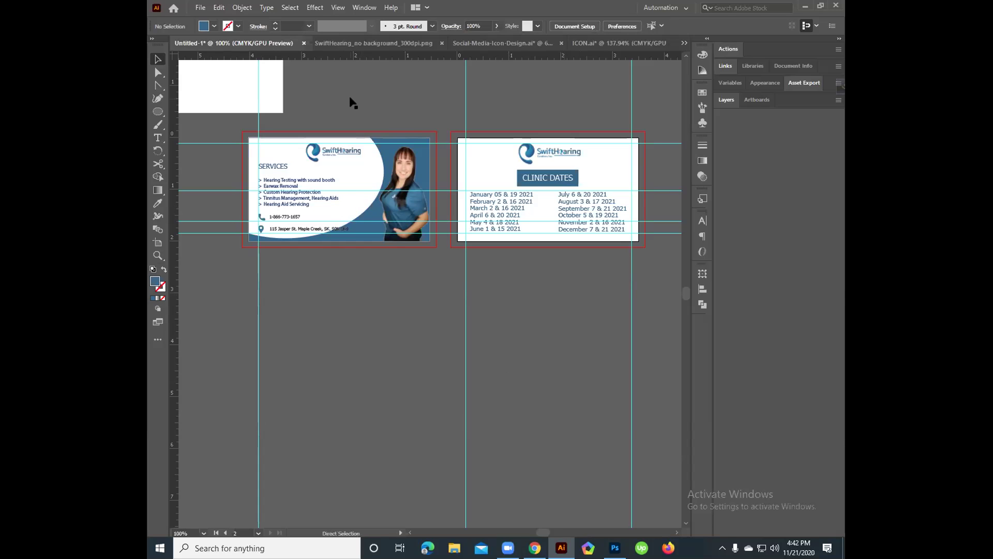
key("ctrl+equal")
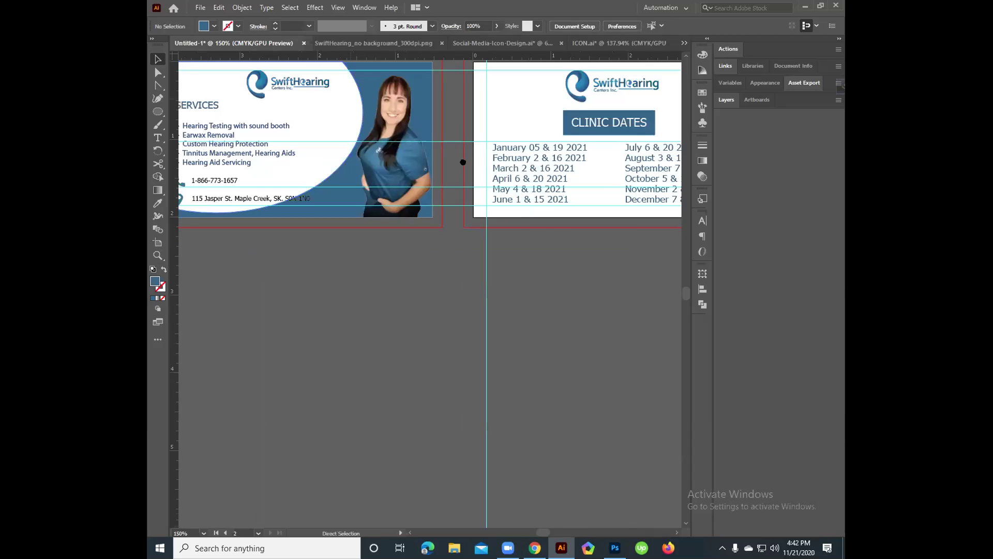
key("ctrl+equal")
left_click_drag(325, 100, 441, 131)
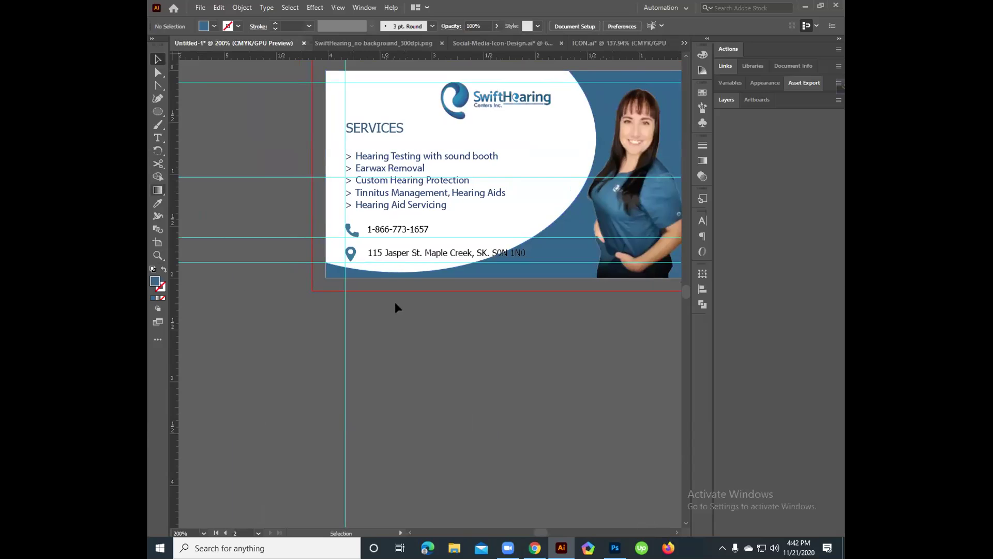
left_click(395, 255)
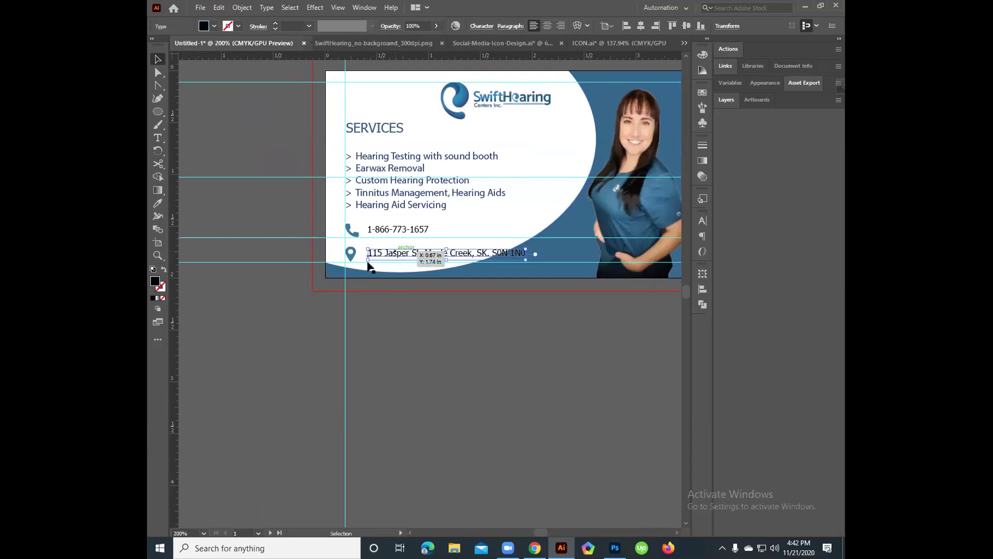
left_click(300, 274)
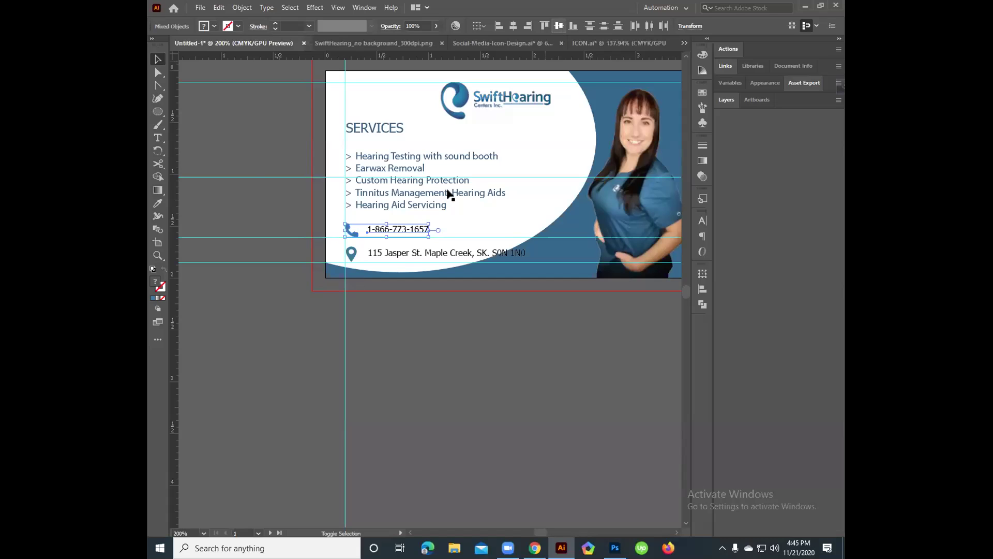
left_click(247, 166)
key("a")
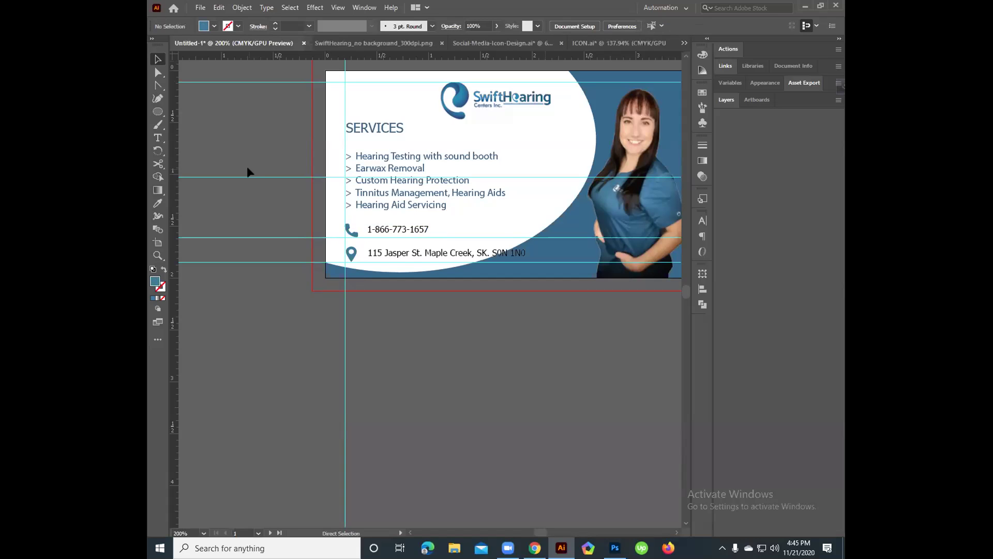
- Delete the blank white rectangle lying above the services card outside the artboards
key("ctrl+minus")
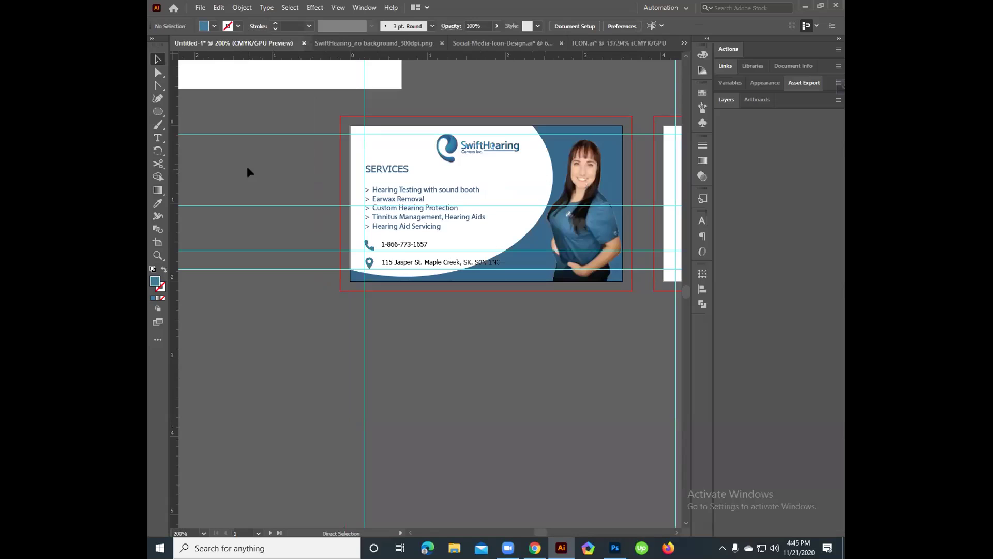
key("ctrl+minus")
key("ctrl+minus")
key("ctrl+minus")
key("v")
left_click(380, 138)
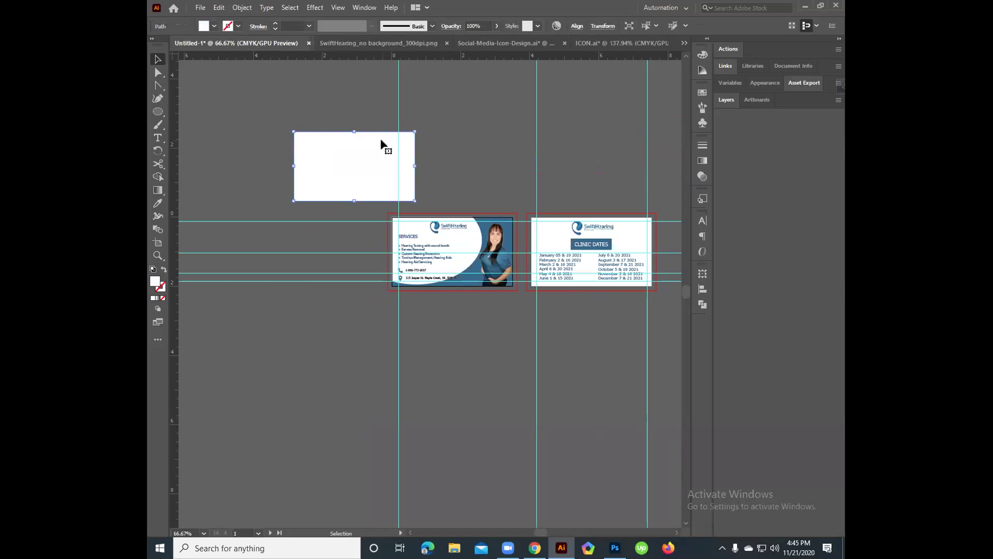
key("Delete")
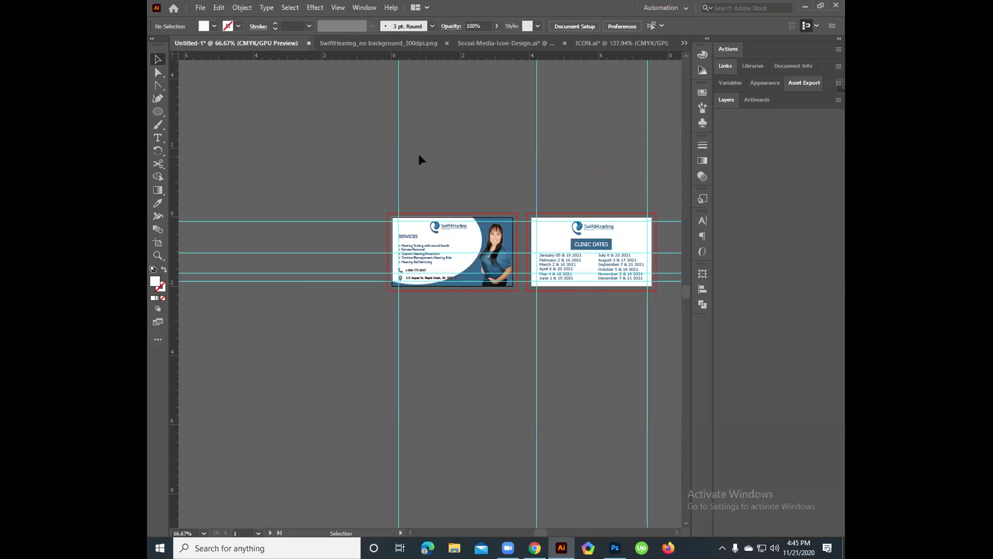
- Delete the four horizontal guides crossing the business cards and select the vertical guide along the services text's left margin
key("a")
key("ctrl+plus")
key("ctrl+plus")
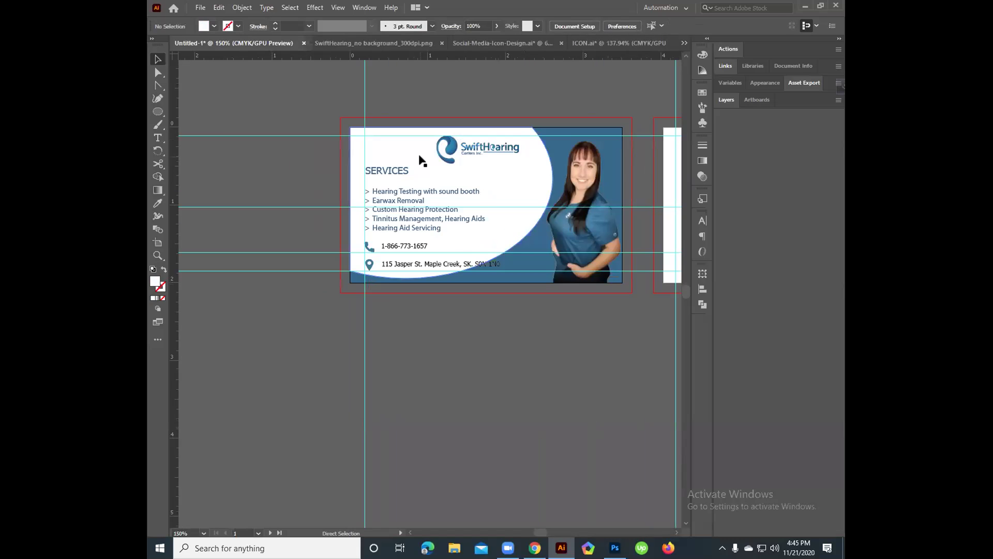
key("ctrl+plus")
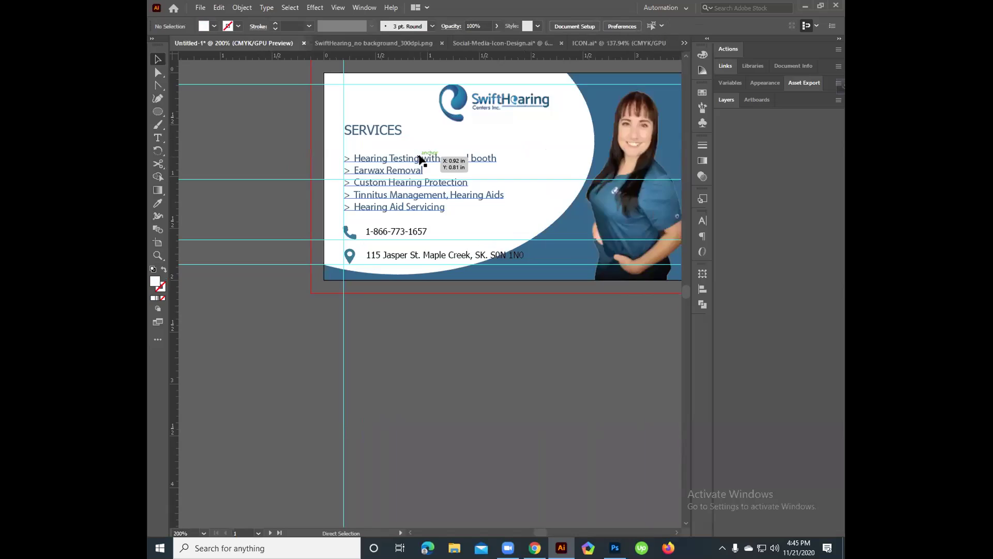
key("ctrl+minus")
key("v")
left_click(299, 135)
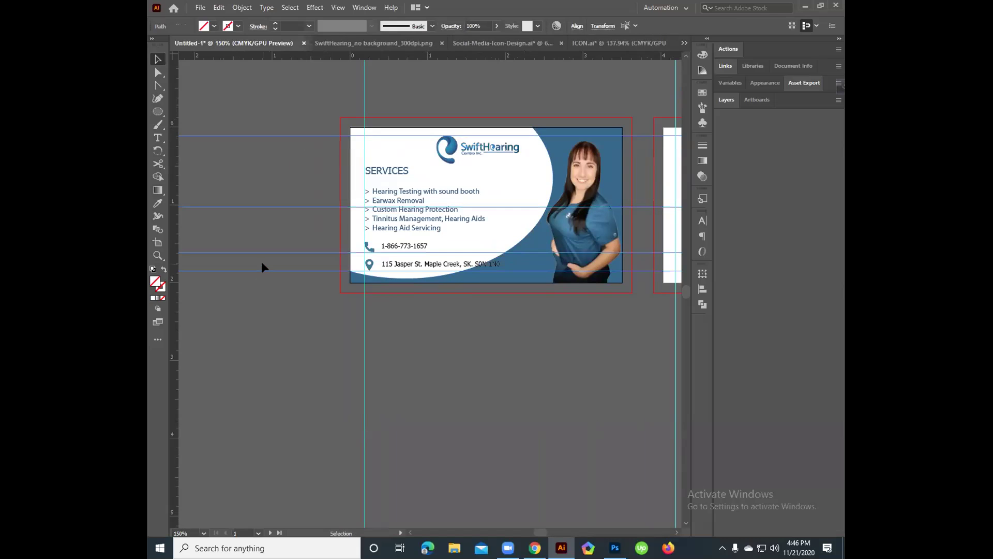
key("Delete")
left_click(365, 83)
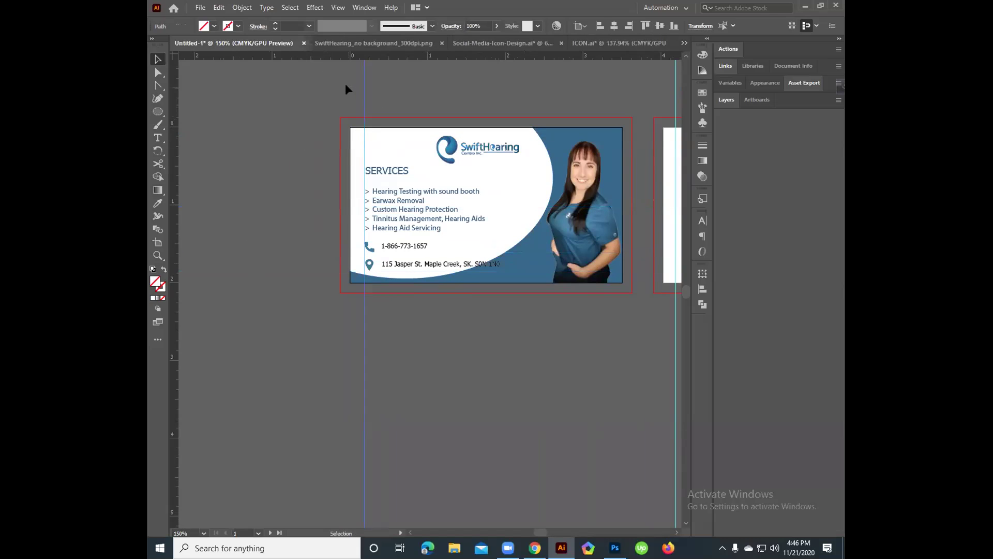
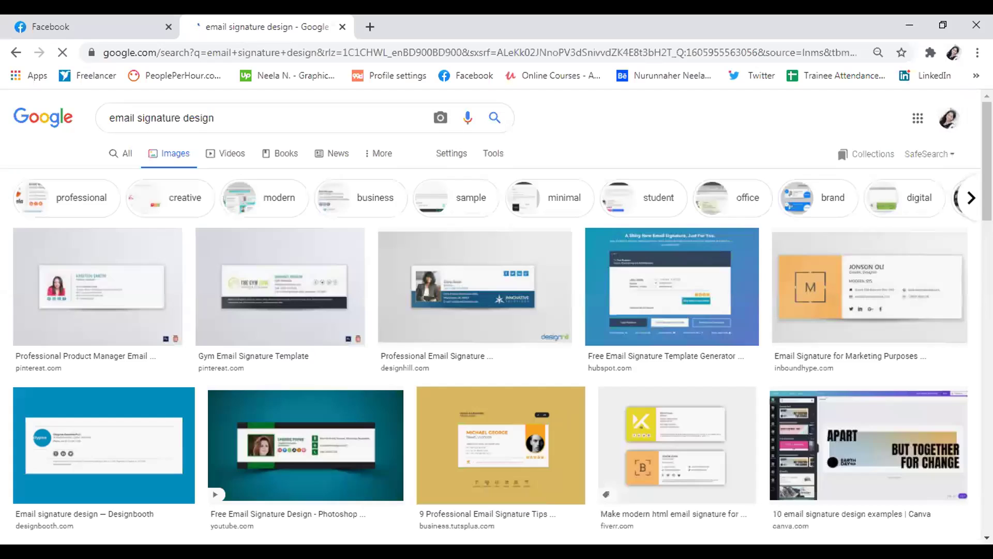
- In Chrome, preview the Designhill, Inbound Hype and YouTube examples in the Google Images results for email signature design
left_click(295, 159)
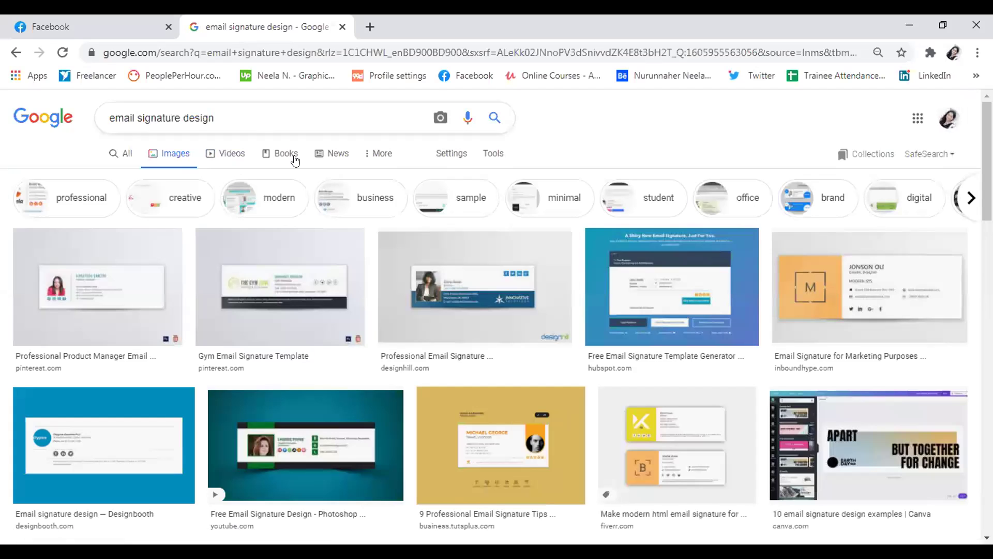
left_click(452, 281)
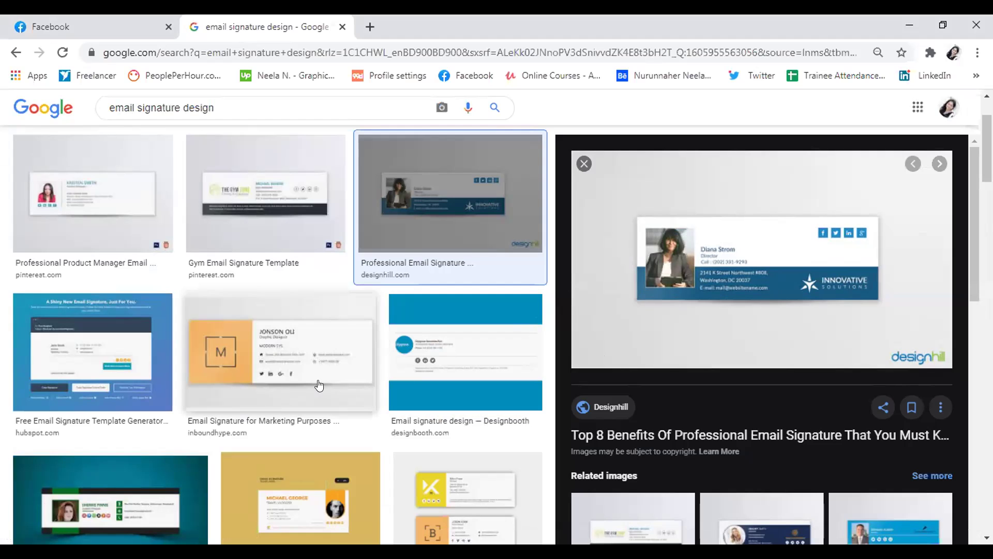
left_click(286, 374)
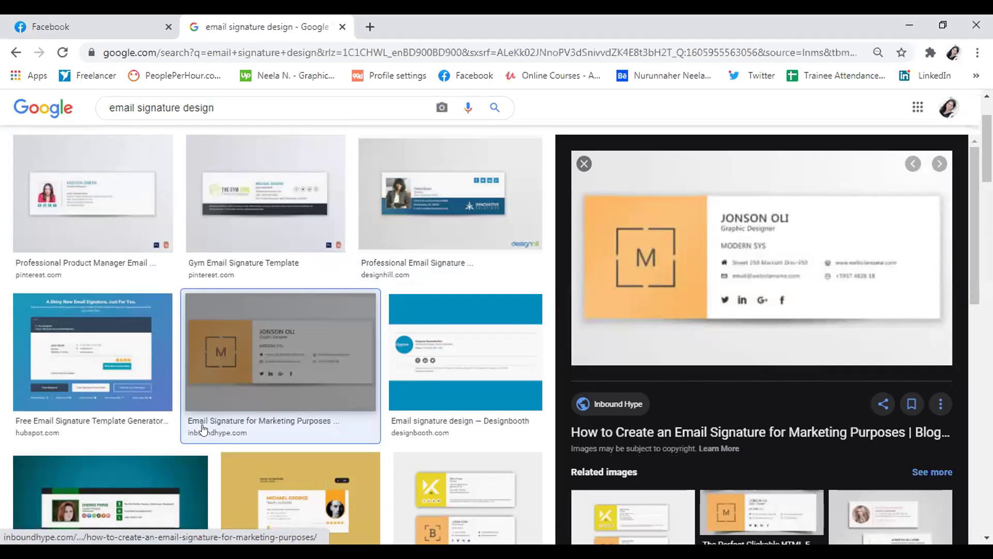
left_click(210, 517)
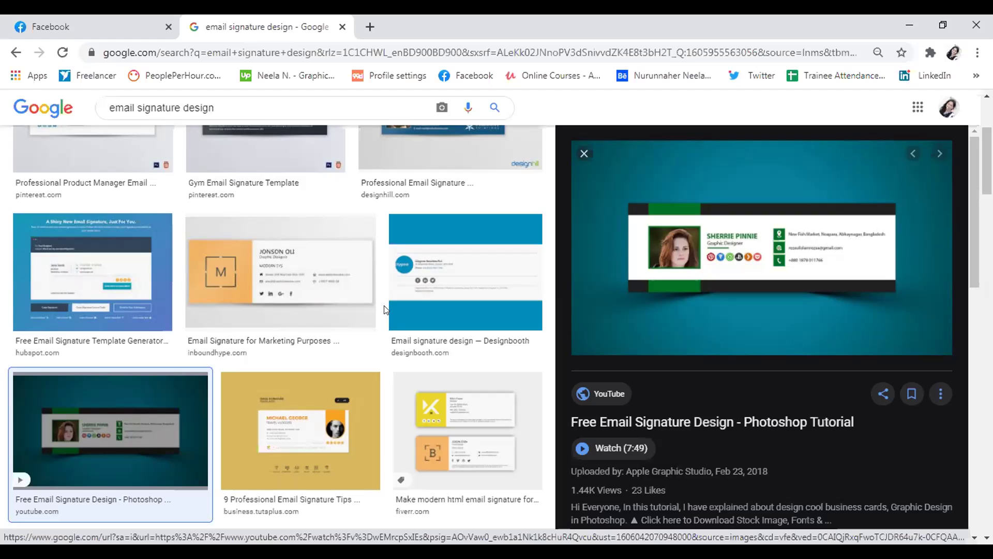
- Examine further email signature results, previewing the pink designs from Envato Tuts+ and Sample Templates
scroll(416, 351, "down", 3)
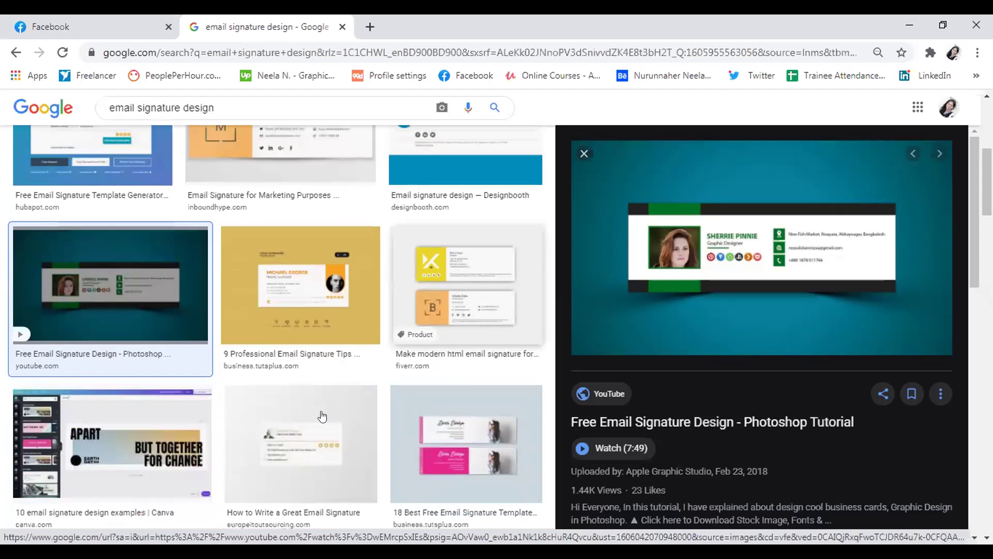
scroll(393, 393, "down", 1)
left_click(448, 363)
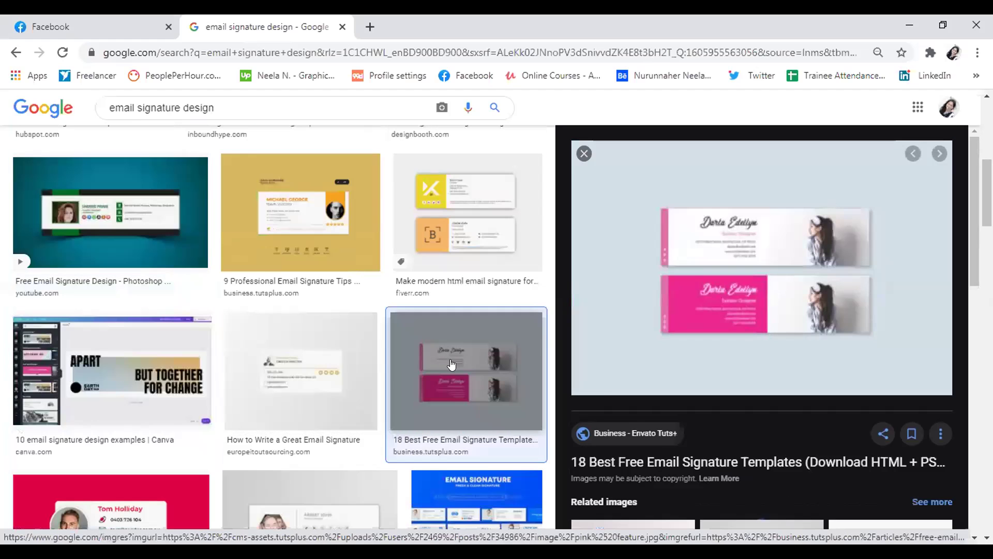
scroll(448, 341, "down", 1)
scroll(448, 336, "down", 4)
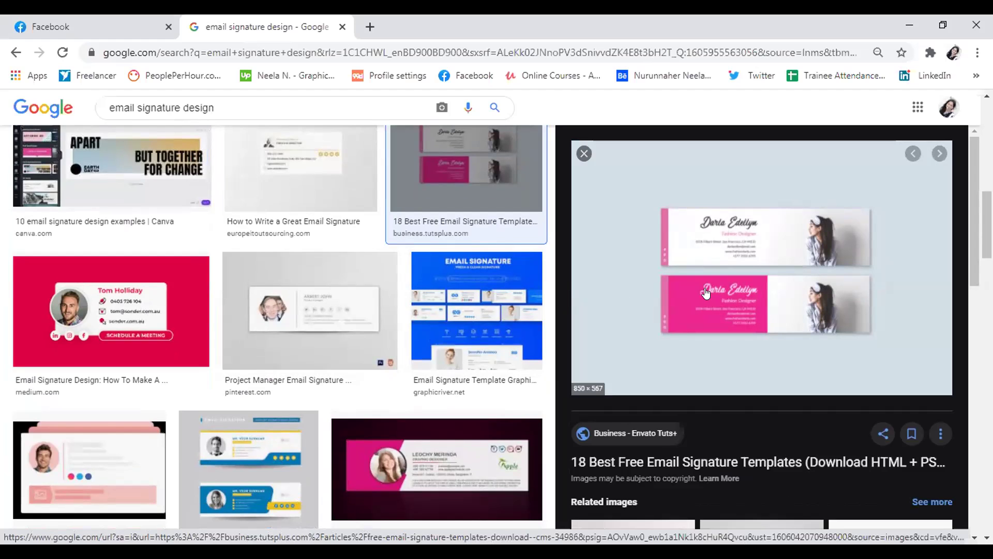
scroll(380, 361, "down", 1)
scroll(380, 361, "down", 3)
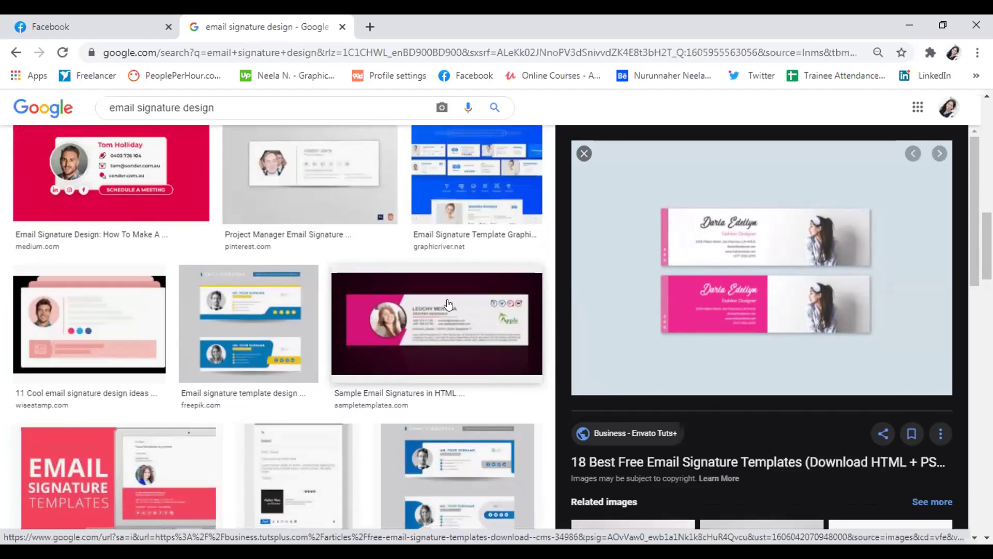
left_click(438, 324)
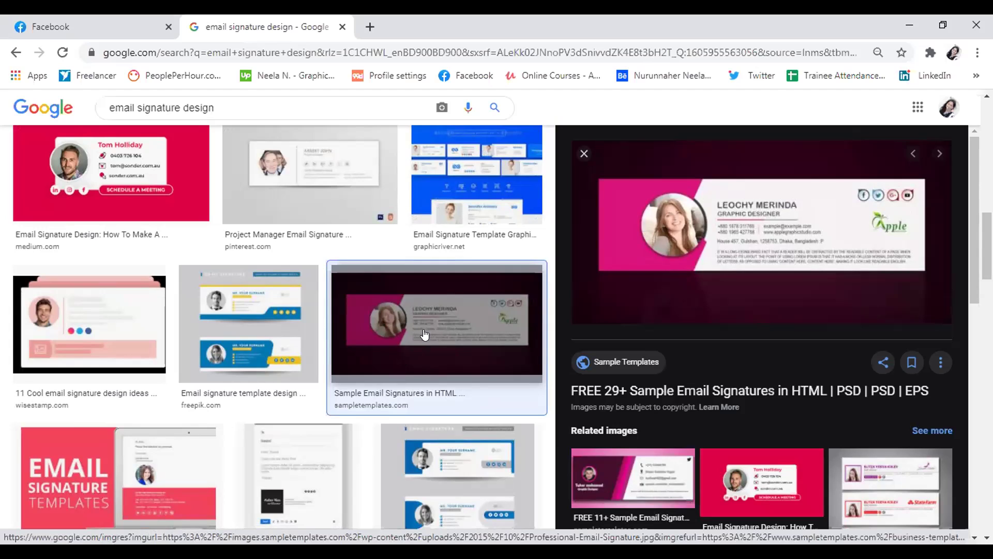
- Preview the blue-and-yellow email signature template from Freepik and browse further email signature results
left_click(274, 350)
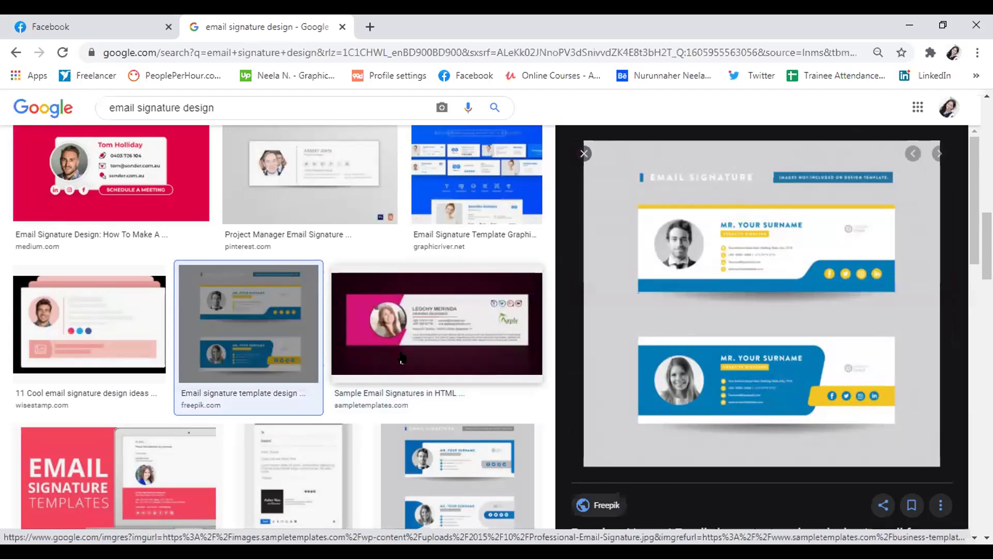
scroll(408, 360, "down", 3)
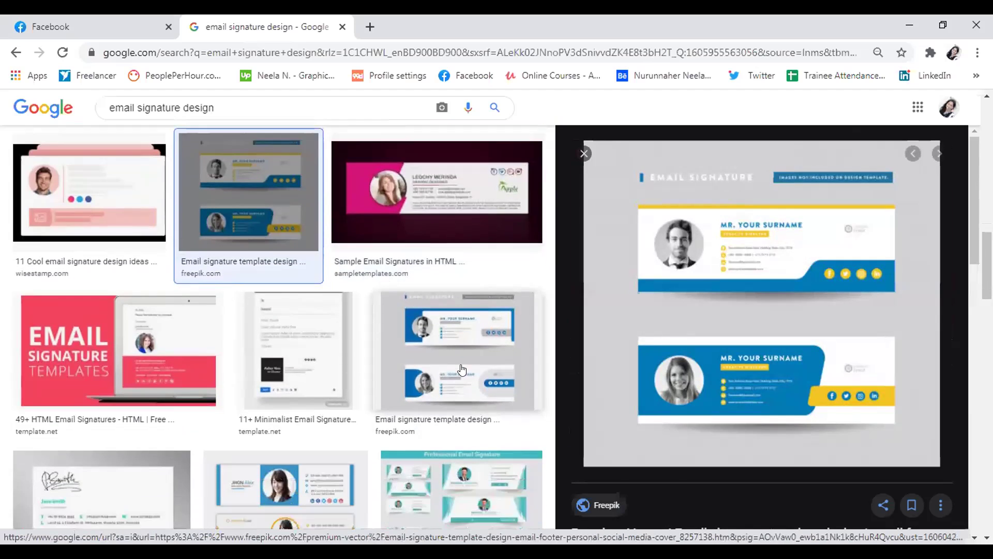
scroll(265, 398, "down", 2)
left_click(265, 397)
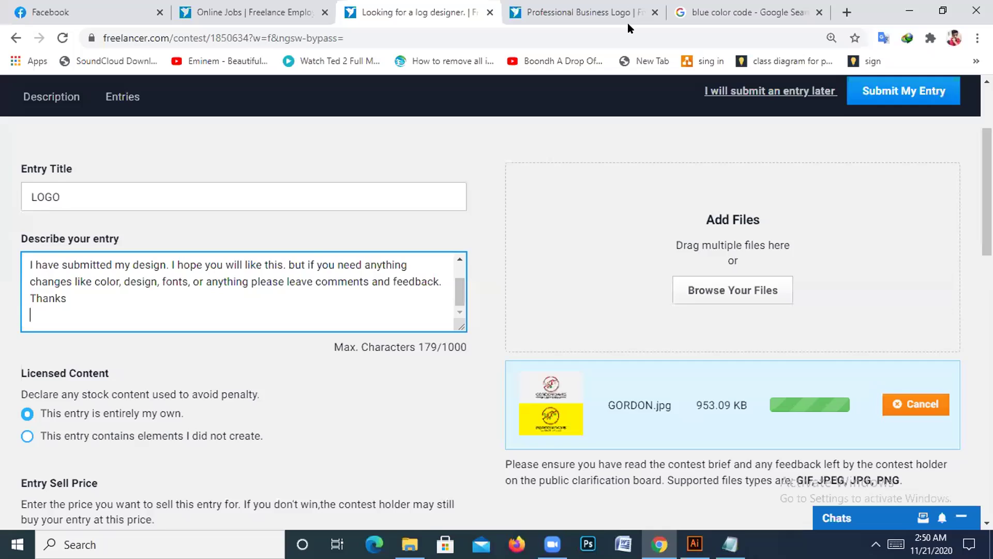
- In the Freelancer contest entry form, set the entry sell price to 110 USD
scroll(526, 401, "up", 3)
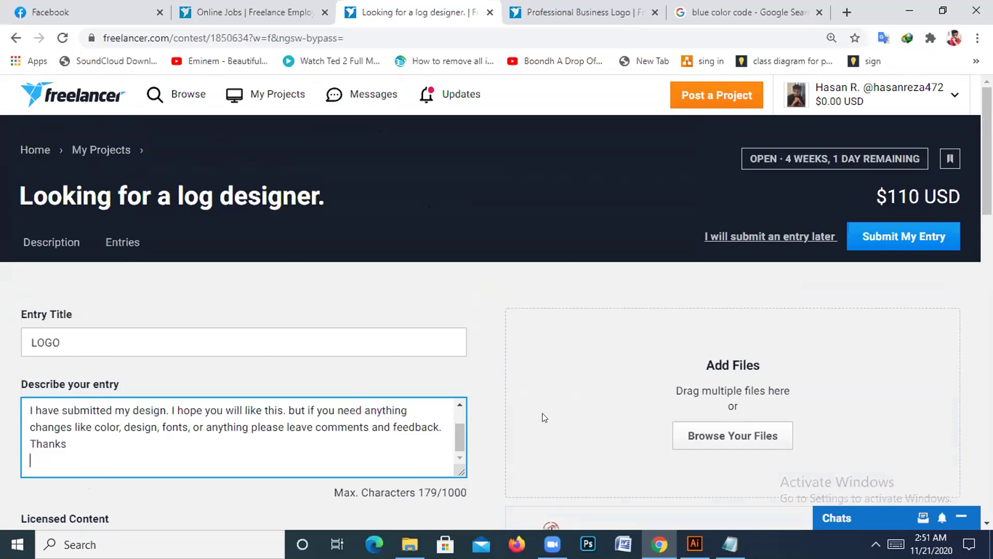
scroll(542, 414, "down", 5)
scroll(465, 200, "up", 5)
scroll(577, 337, "down", 8)
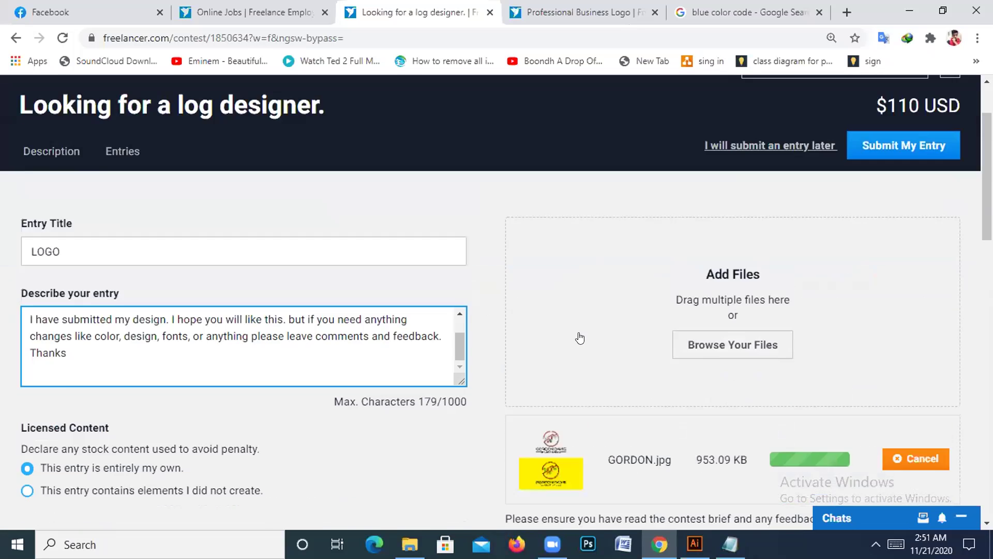
left_click(77, 250)
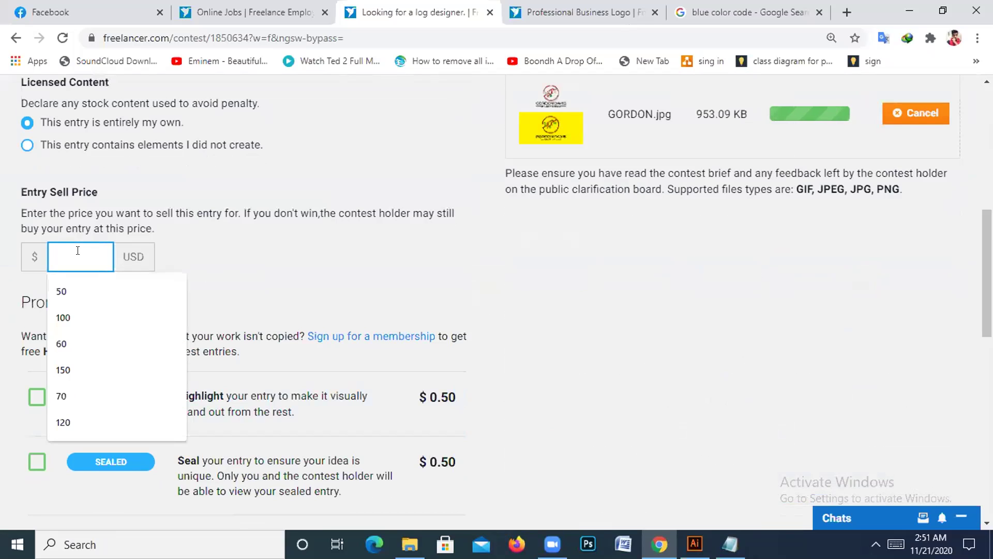
type("110")
left_click(214, 264)
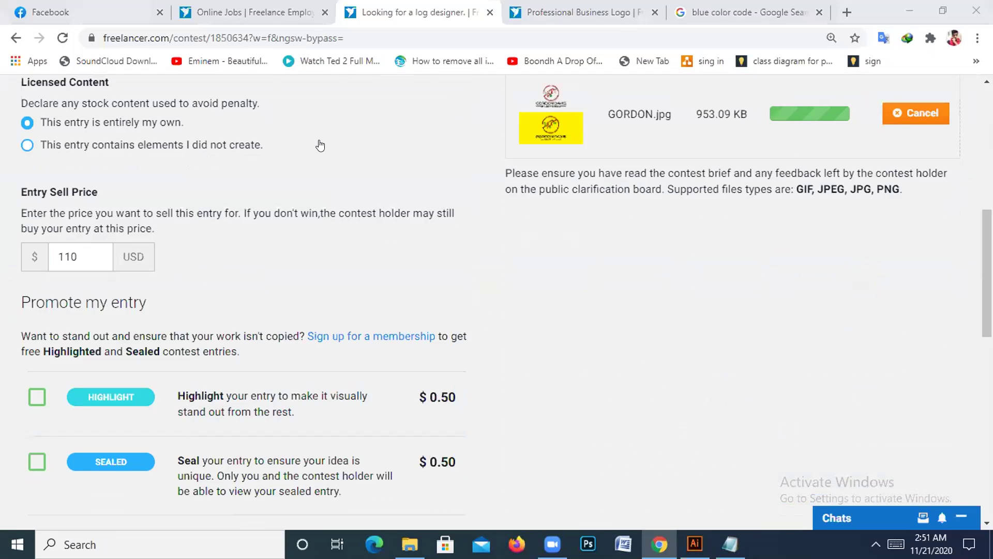
- Replace the entry sell price with 70 USD
scroll(509, 267, "up", 9)
scroll(472, 302, "down", 10)
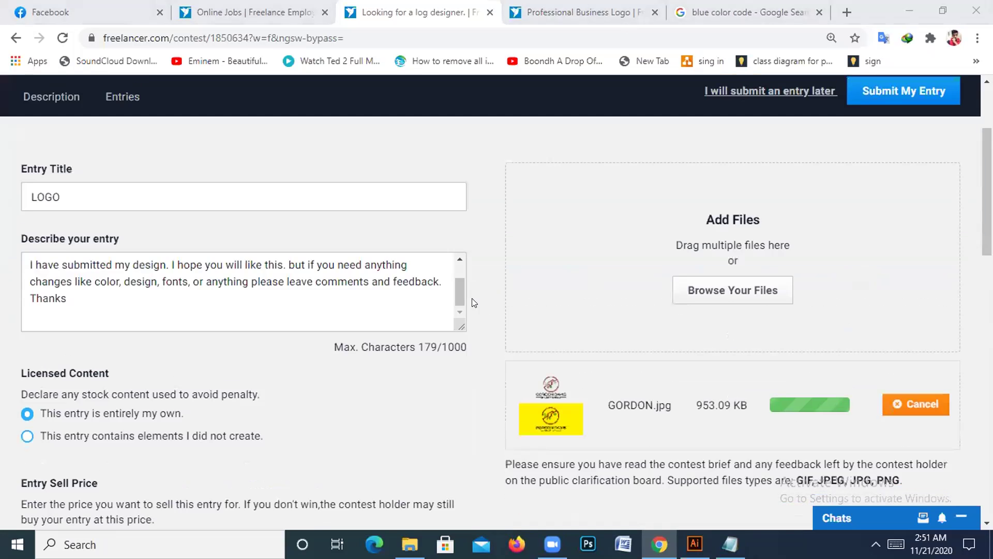
scroll(472, 303, "up", 3)
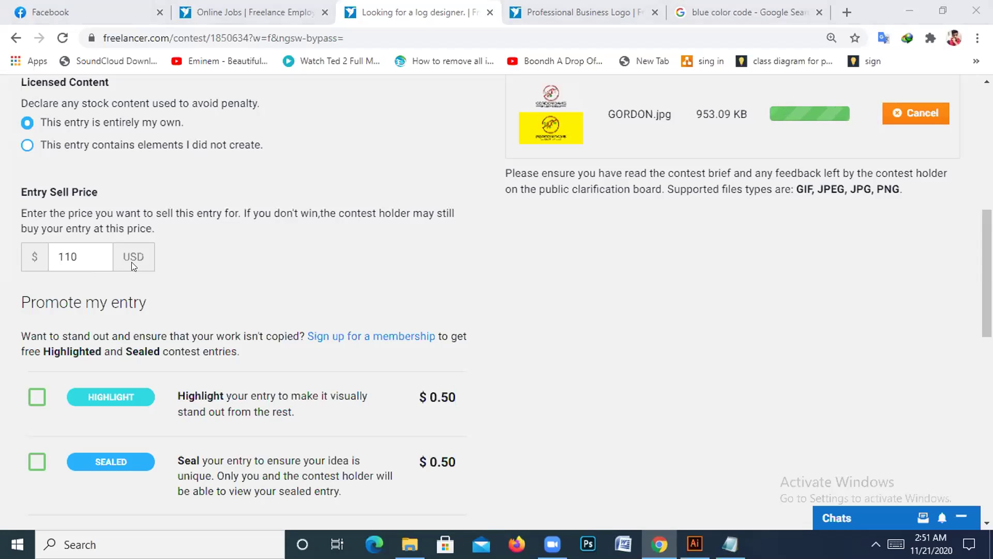
left_click(91, 253)
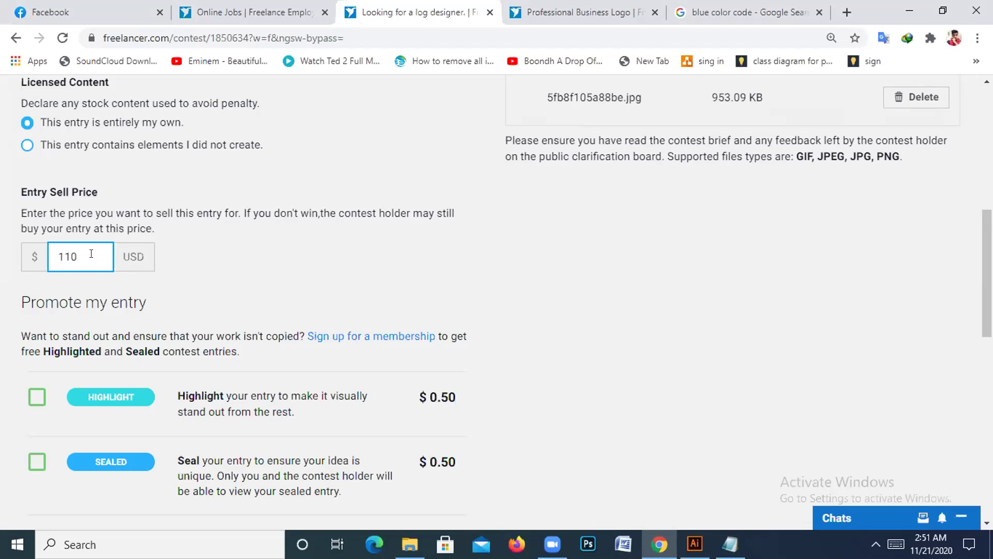
key("BackSpace")
key("BackSpace")
key("BackSpace")
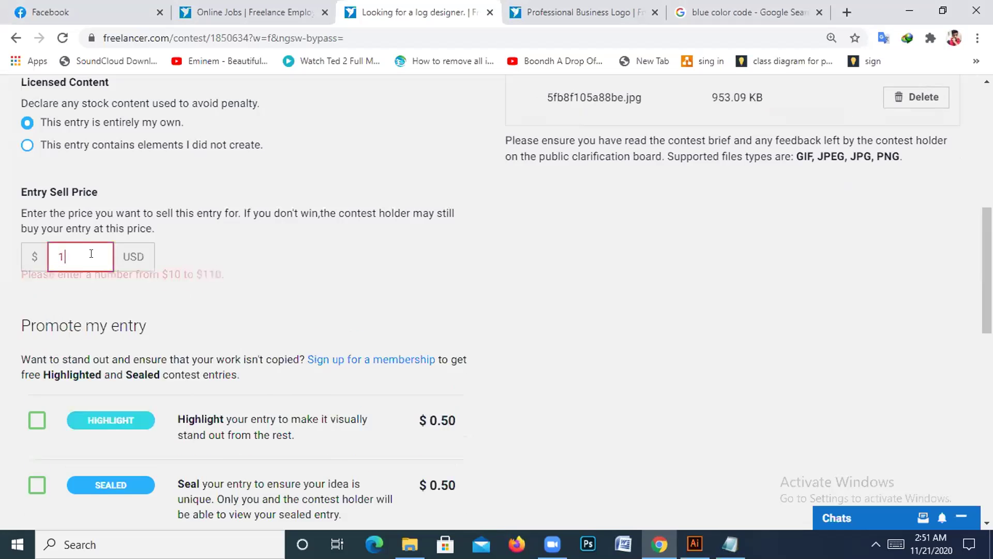
type("70")
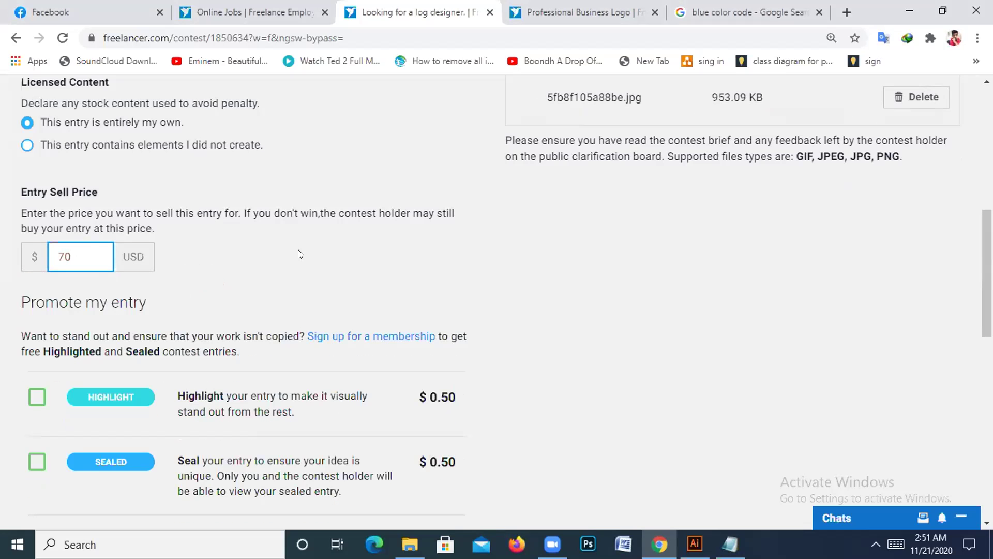
- Review the completed form, submit the logo entry to the contest and close the confirmation
scroll(455, 275, "down", 1)
scroll(455, 272, "up", 6)
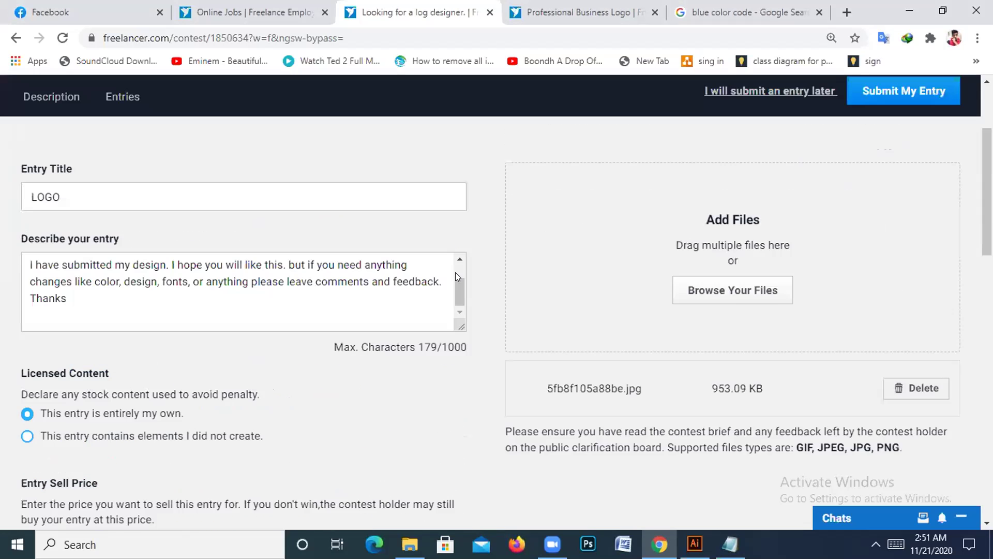
scroll(324, 336, "down", 11)
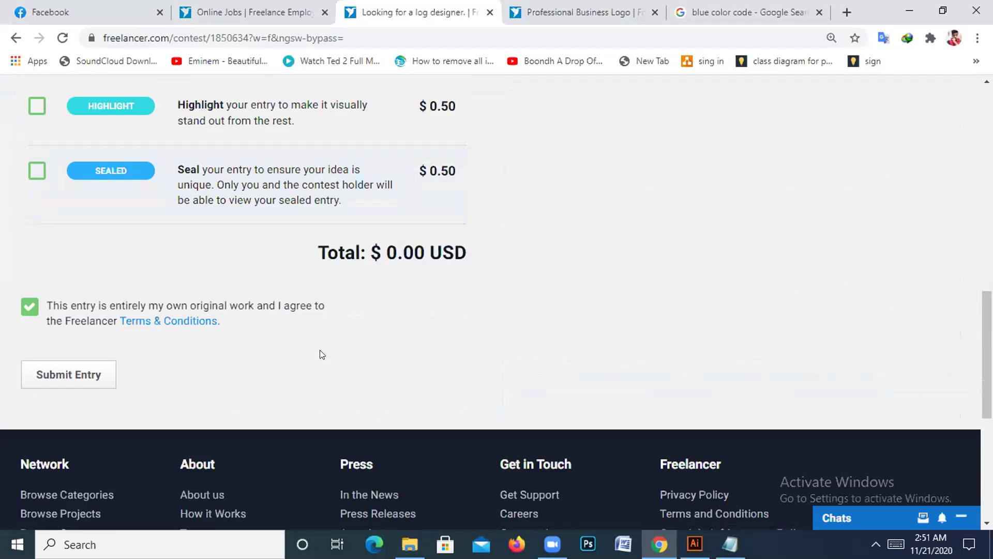
scroll(265, 343, "up", 3)
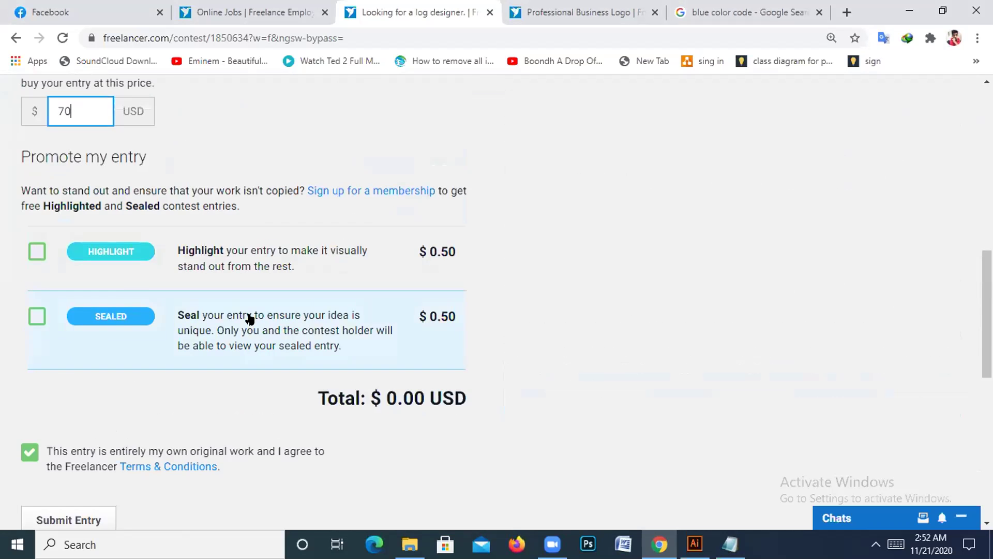
scroll(249, 320, "up", 3)
scroll(141, 421, "down", 6)
left_click(67, 389)
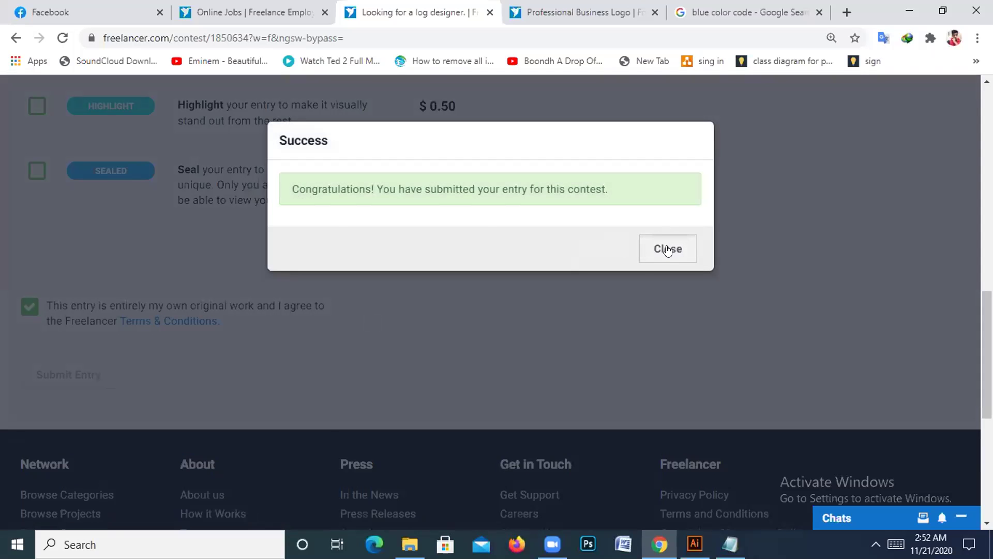
left_click(667, 250)
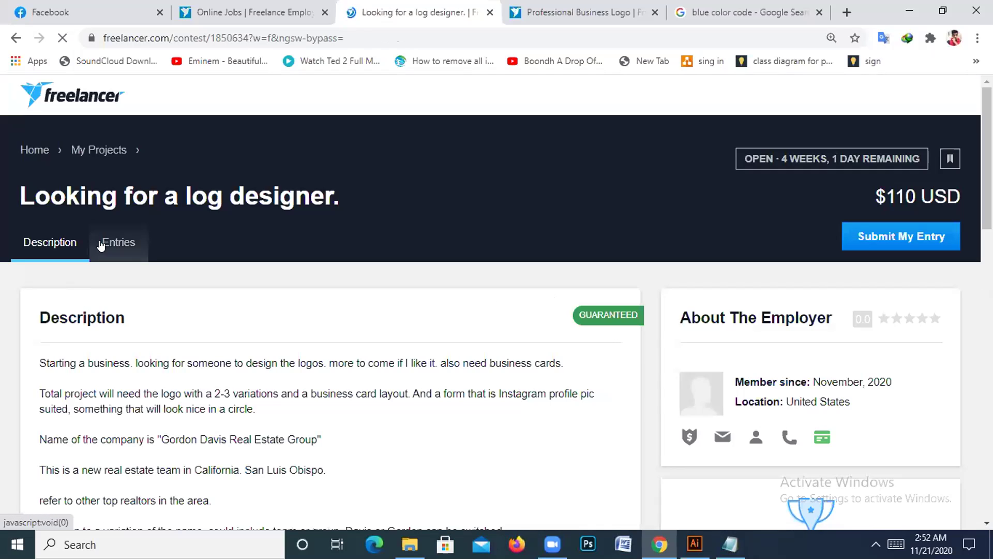
- Open the contest's entries and filter them to My Entries
left_click(121, 249)
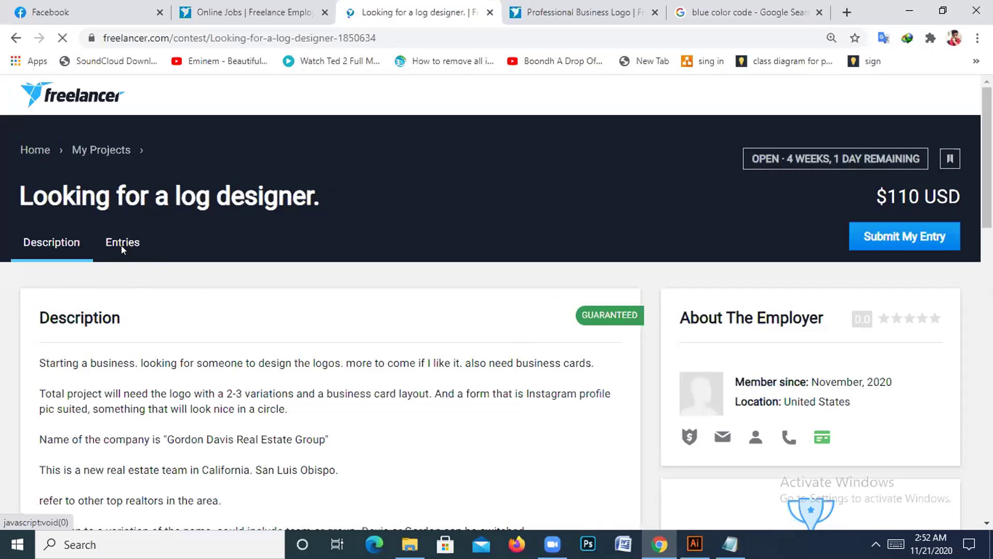
left_click(122, 246)
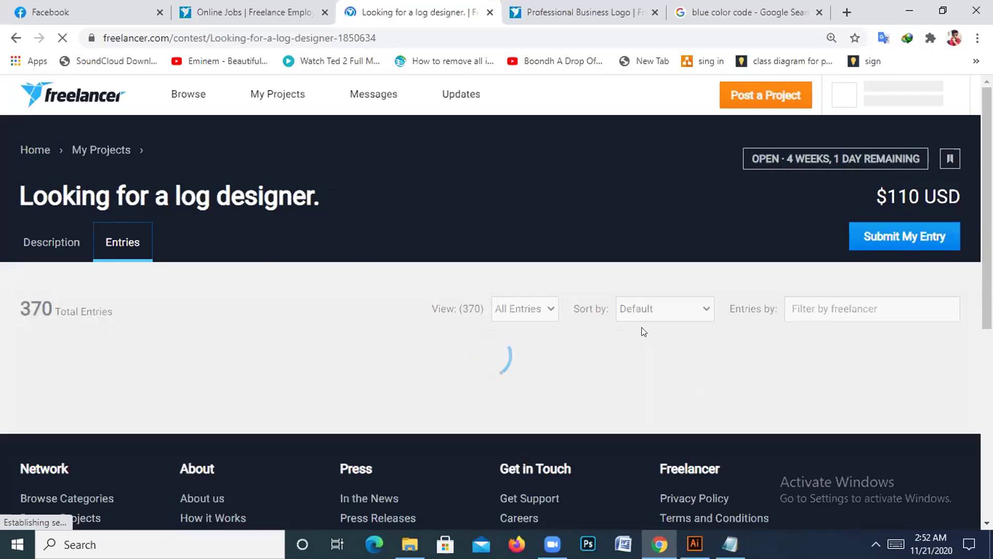
scroll(643, 331, "down", 3)
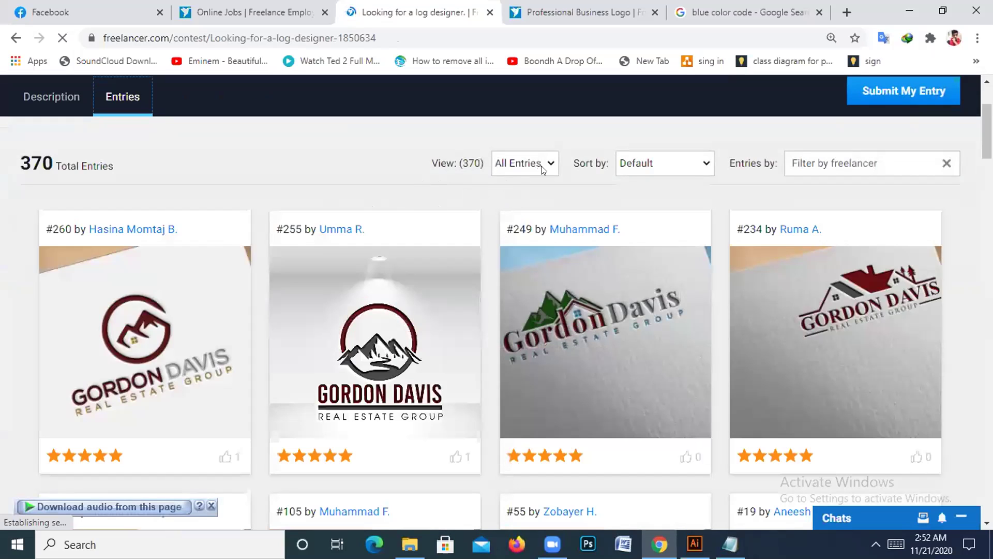
left_click(529, 170)
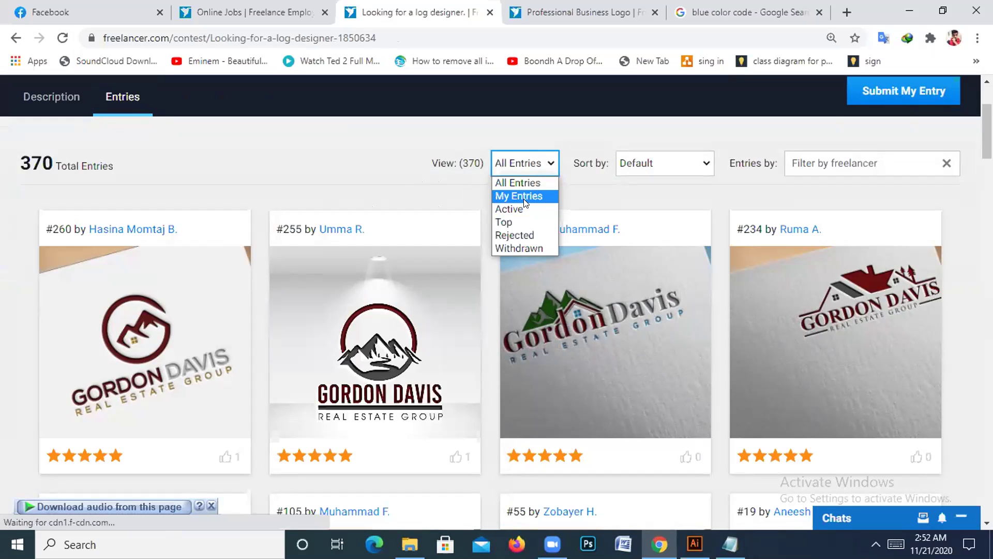
left_click(524, 199)
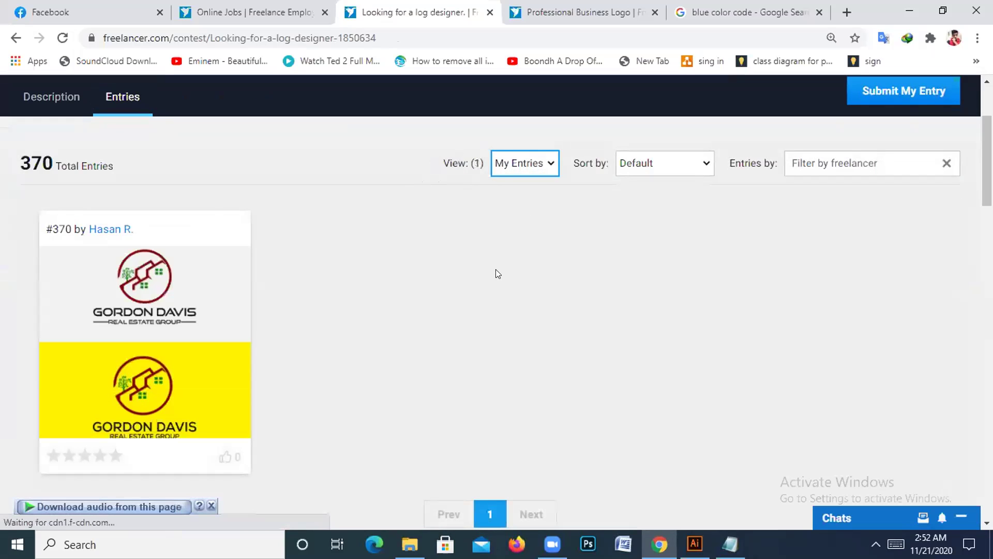
- Look over the submitted entry, set the view back to All Entries and open the blue color code search page
scroll(494, 272, "down", 3)
scroll(374, 294, "up", 5)
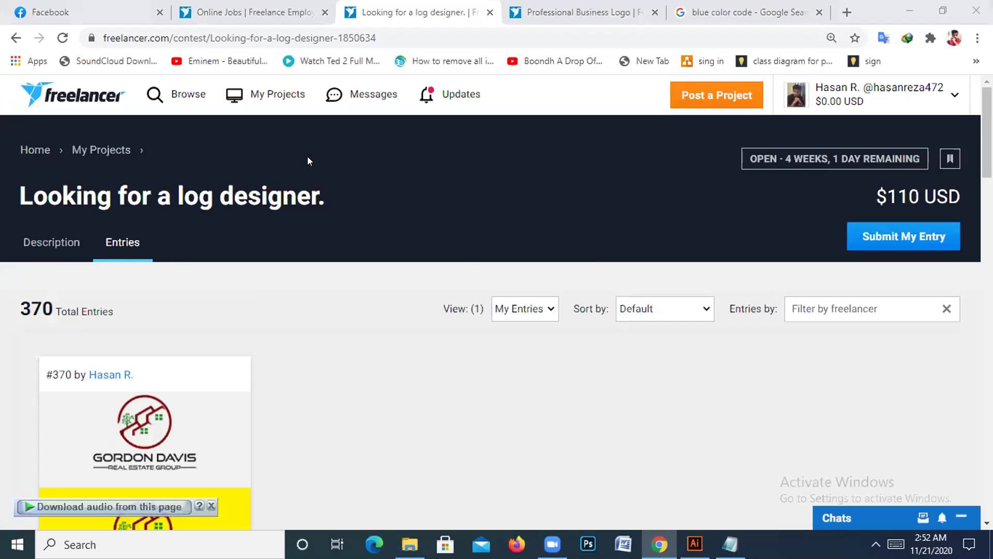
scroll(307, 156, "down", 3)
left_click(549, 162)
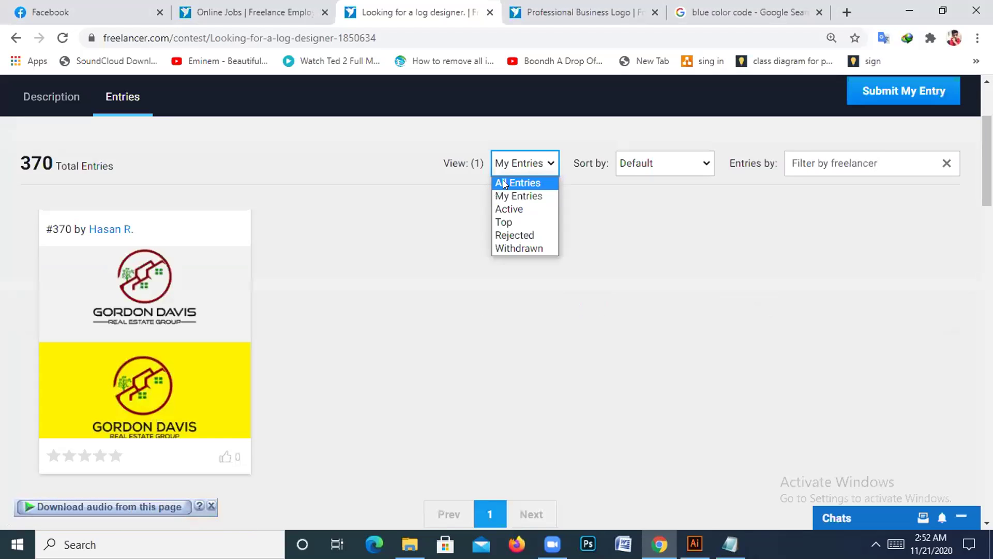
left_click(504, 184)
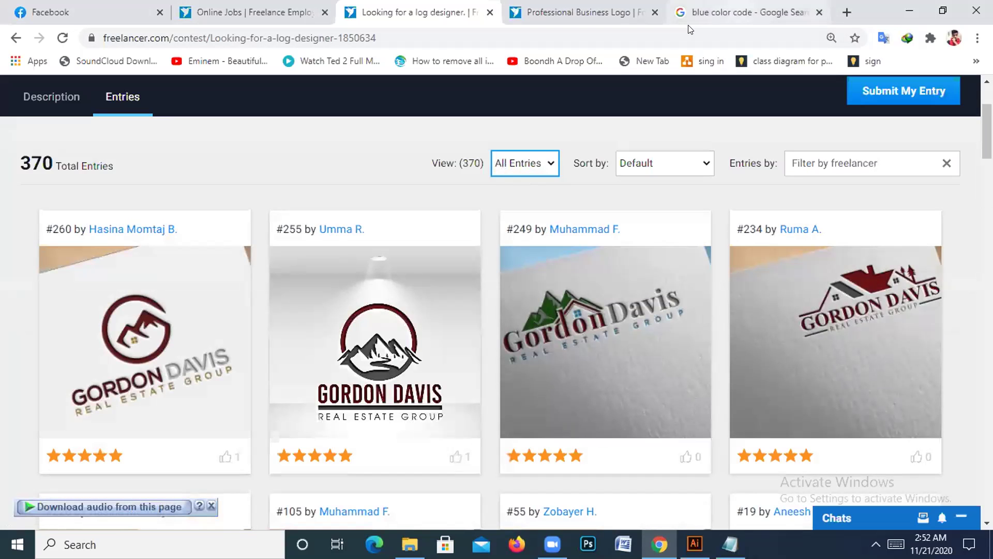
left_click(688, 15)
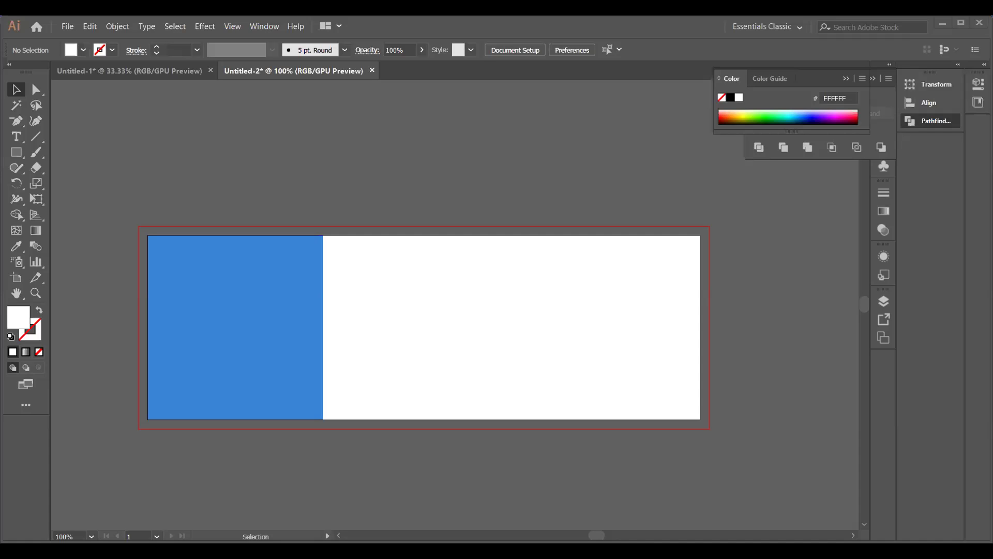
- In Illustrator, draw a white circle about 1.5 in across with the Ellipse tool and center it on the blue panel
left_click(16, 152)
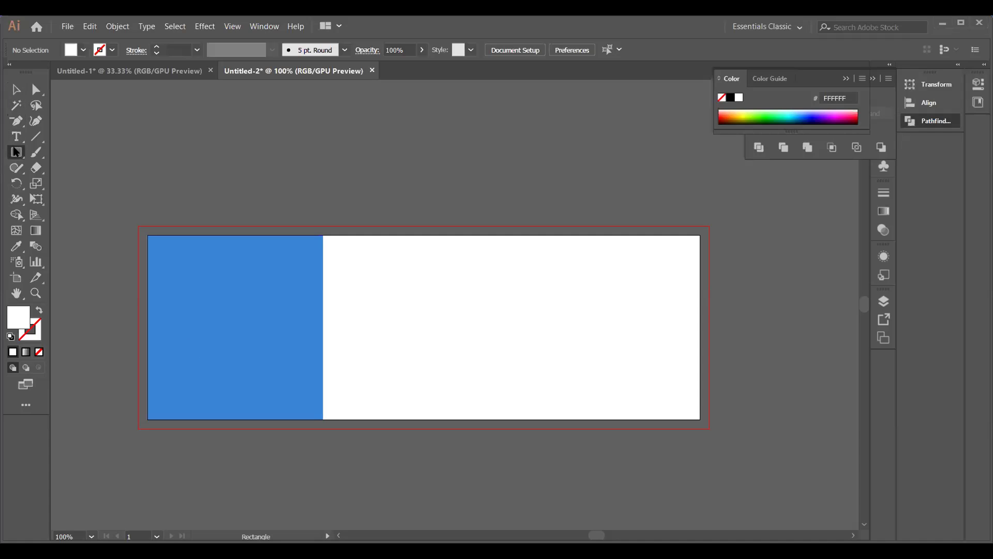
left_click(16, 152)
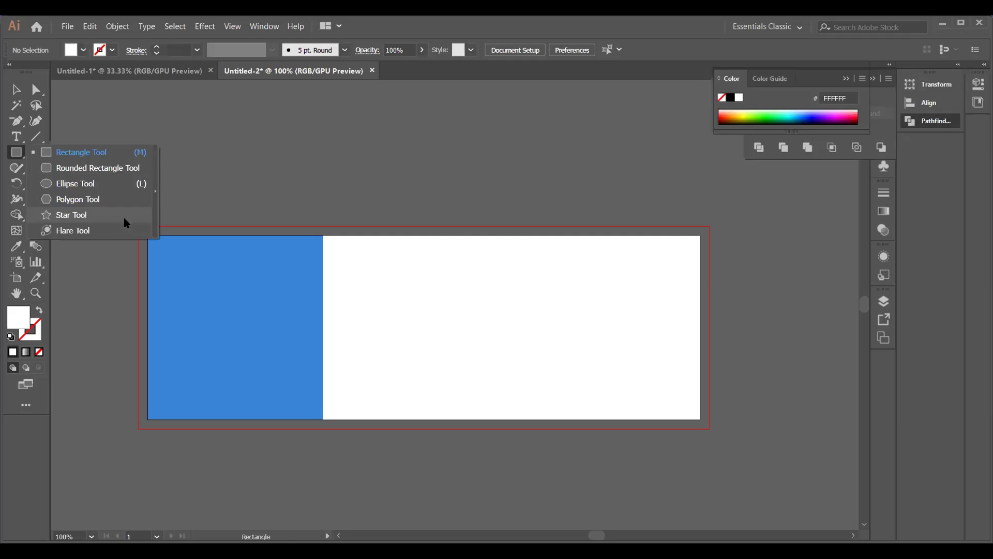
left_click(86, 186)
left_click_drag(184, 277, 297, 391)
key("v")
left_click_drag(282, 347, 279, 342)
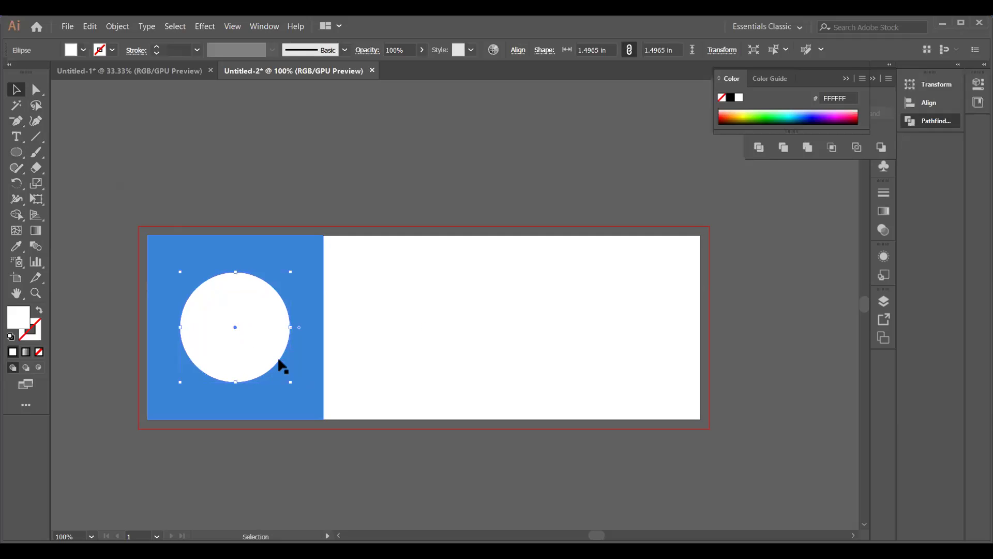
mouse_move(290, 382)
left_mouse_down()
mouse_move(275, 378)
mouse_move(290, 383)
left_mouse_up()
left_click(136, 134)
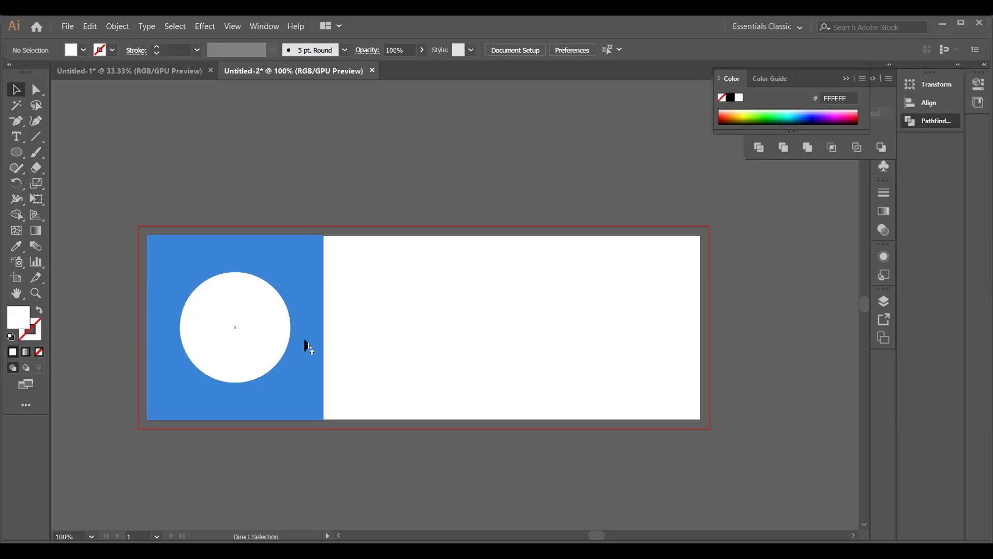
- Paste the photo of the man in the suit and scale it down to about 1.5 by 2 in
key("ctrl+v")
scroll(606, 465, "down", 5)
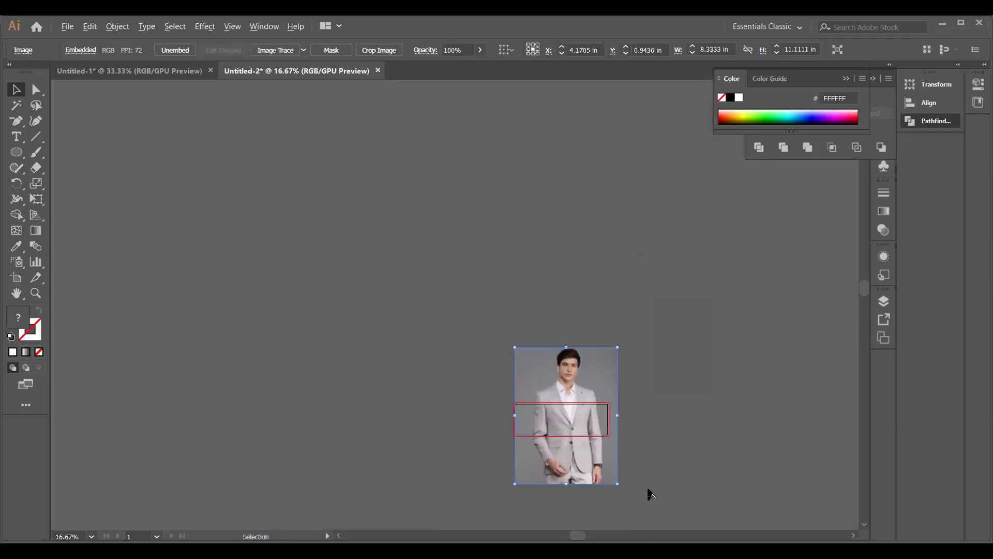
scroll(559, 492, "up", 2)
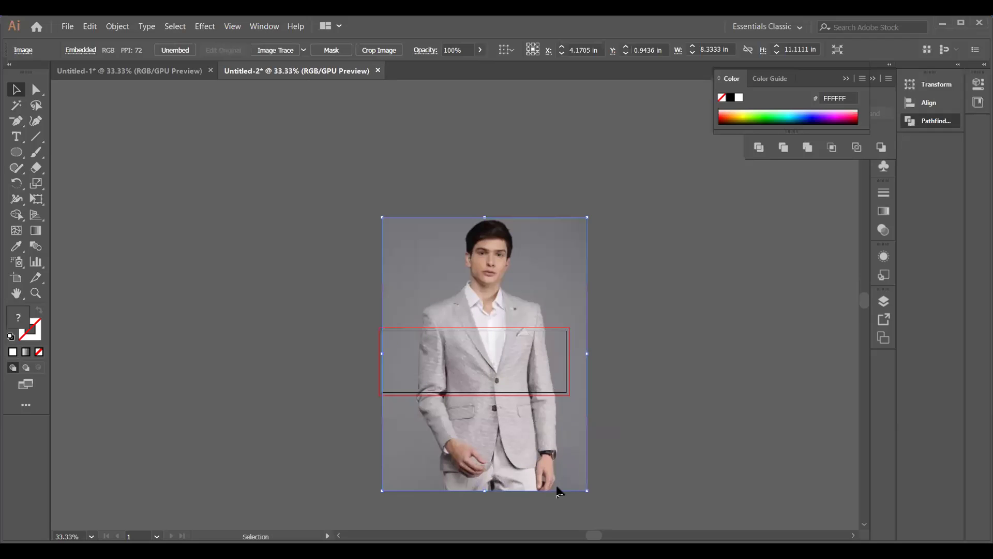
left_click_drag(586, 487, 504, 386)
scroll(438, 394, "right", 2)
scroll(439, 394, "up", 5)
scroll(386, 374, "left", 3)
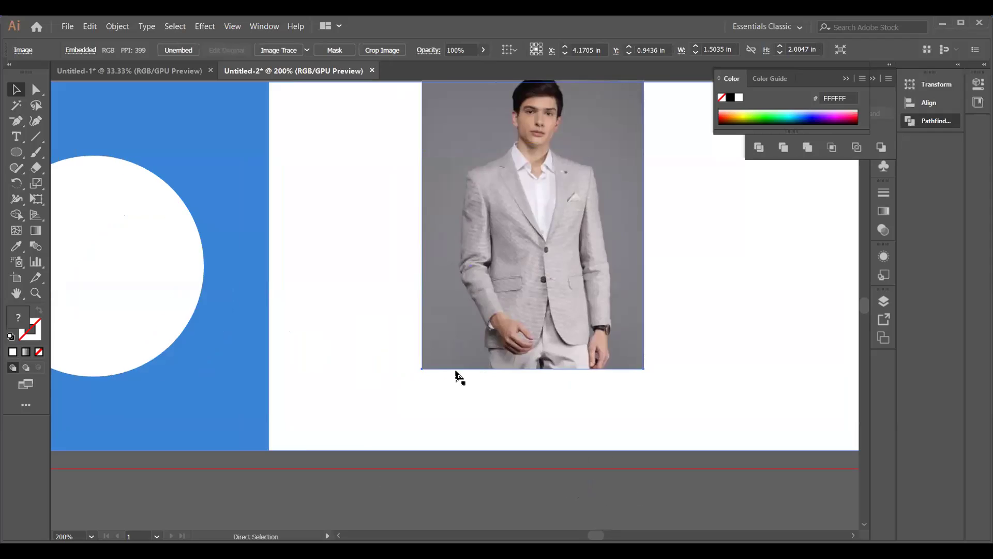
scroll(587, 369, "down", 1)
- Move the photo onto the white circle, lower its opacity to 21% and position the man's head and chest inside the circle
left_click_drag(616, 330, 286, 383)
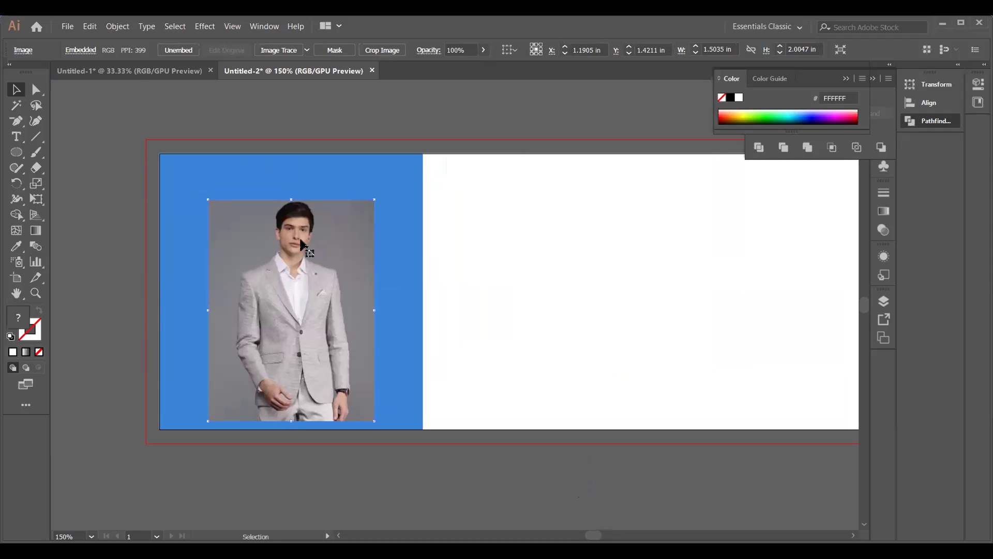
left_click(483, 50)
left_click_drag(481, 65, 443, 66)
left_click_drag(291, 392, 288, 403)
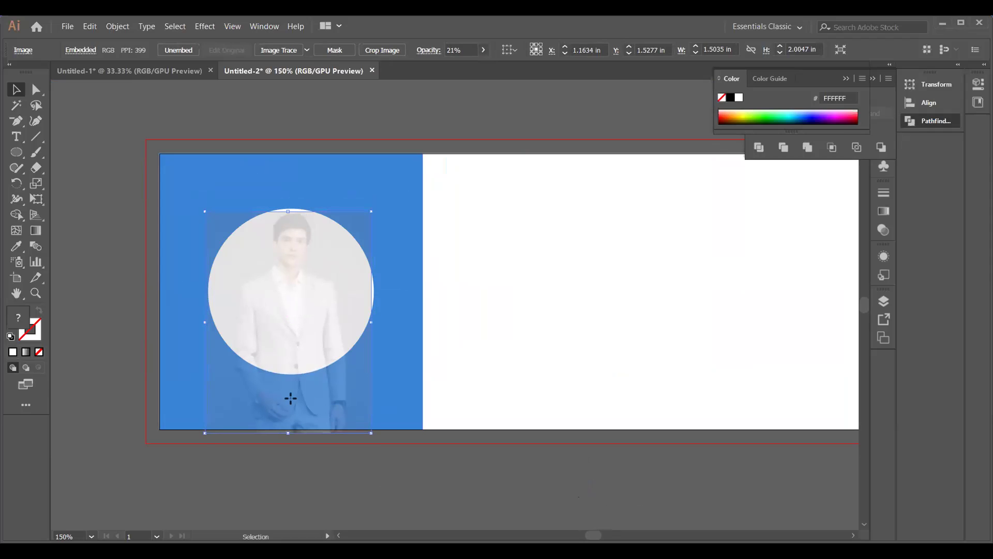
- Nudge the faded photo so the man's head and chest sit centered within the white circle
left_click_drag(290, 398, 291, 400)
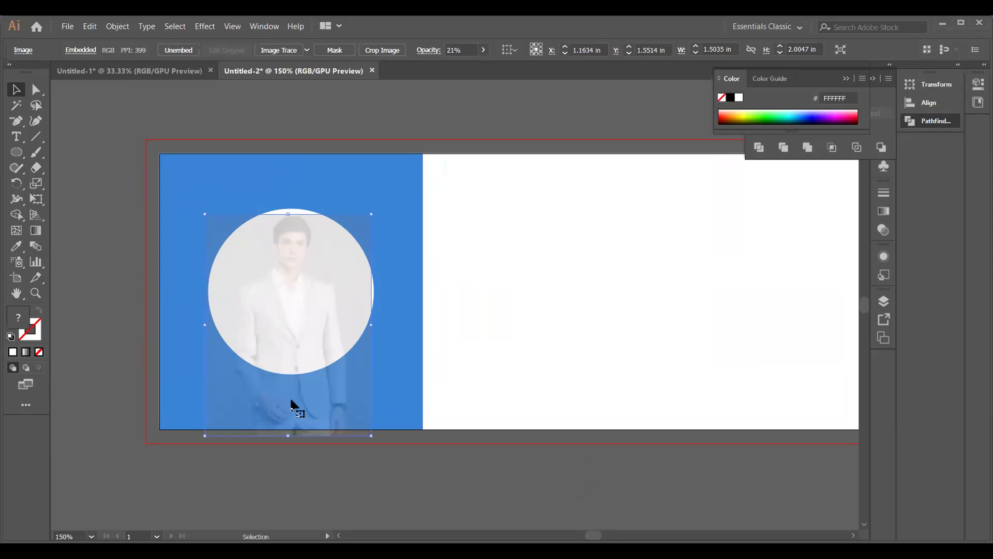
left_click_drag(285, 396, 285, 398)
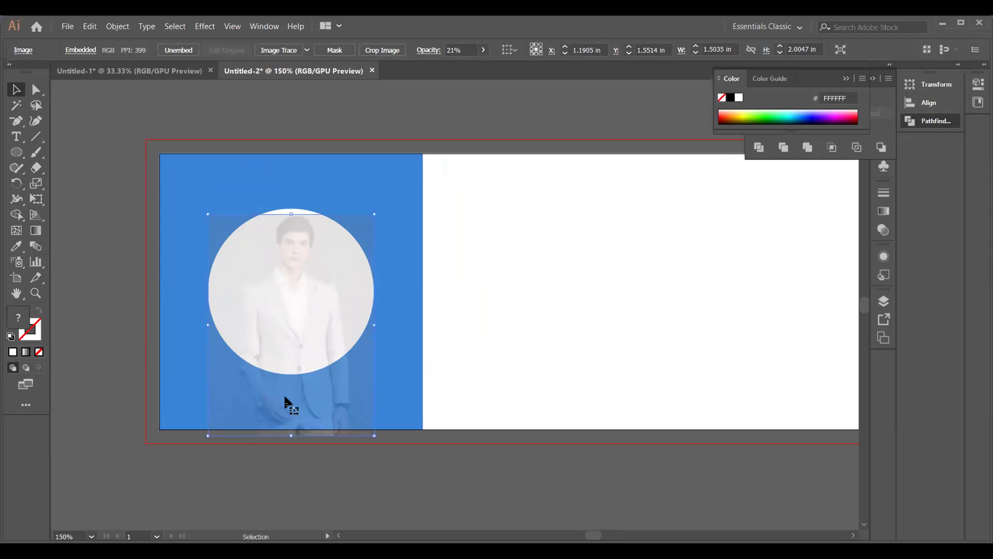
left_click_drag(285, 397, 285, 395)
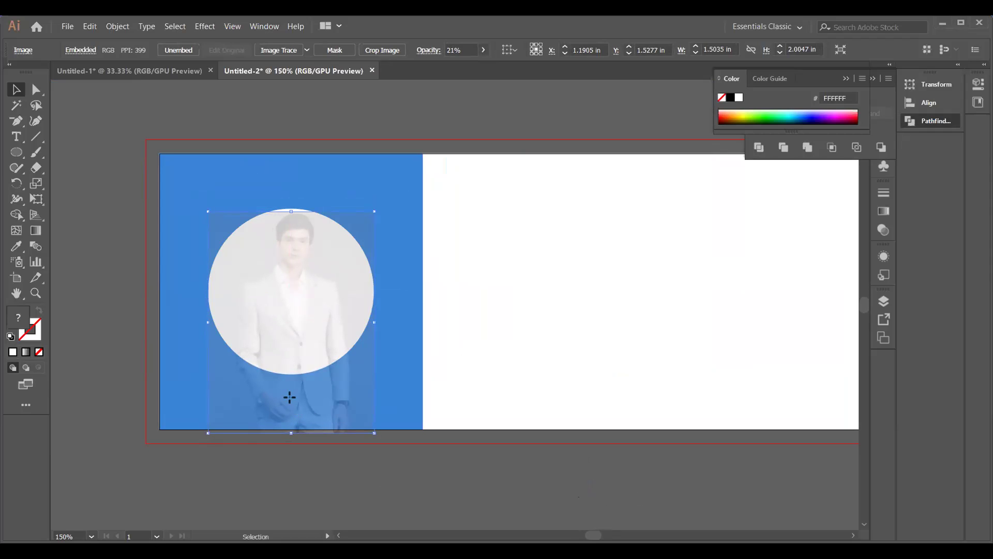
left_click_drag(295, 397, 293, 398)
- Send the photo one level backward, behind the inner white circle, and set its opacity to 100%
right_click(515, 240)
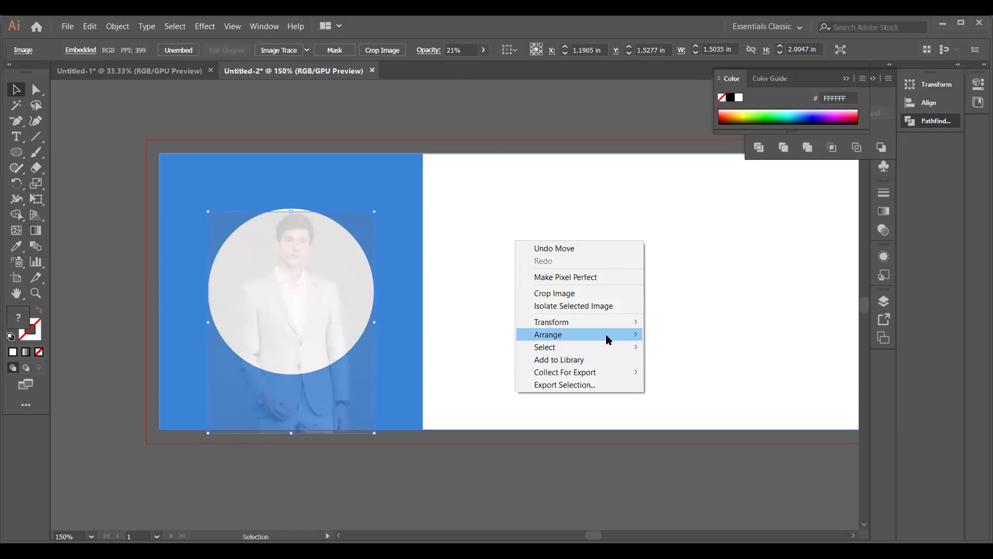
mouse_move(606, 336)
left_click(721, 359)
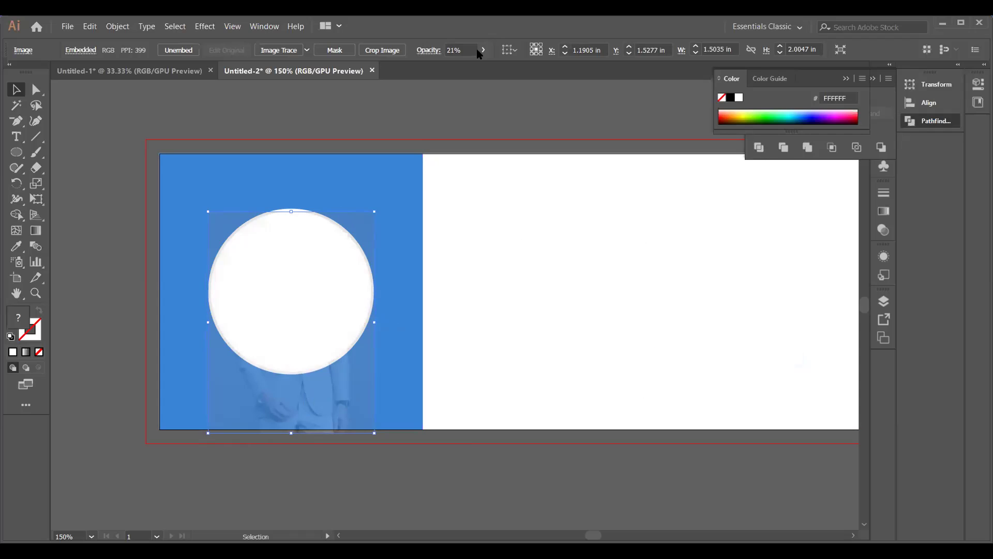
left_click(482, 50)
left_click_drag(441, 65, 480, 66)
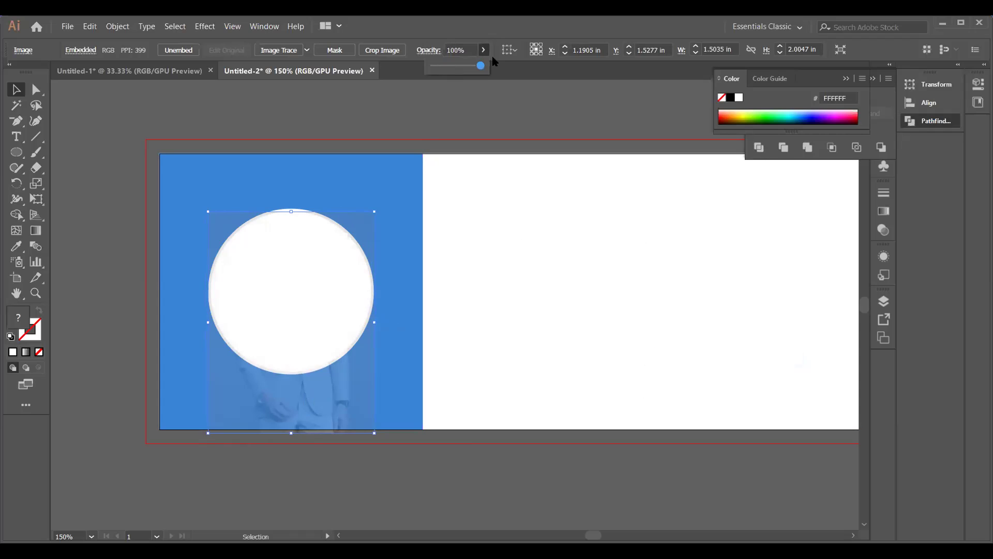
- Make a clipping mask from the inner white circle and the photo, then deselect the result
left_click(295, 283)
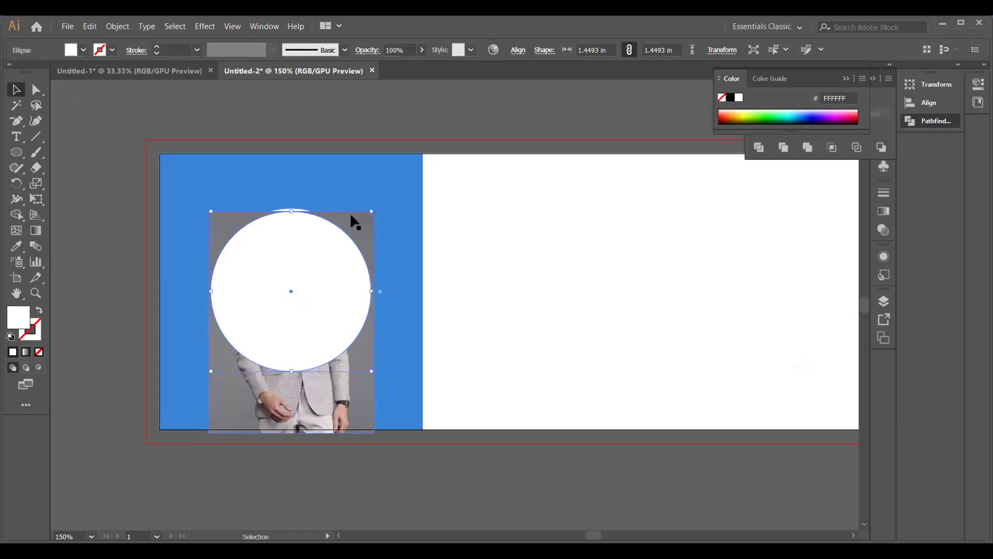
left_click(327, 414, "shift")
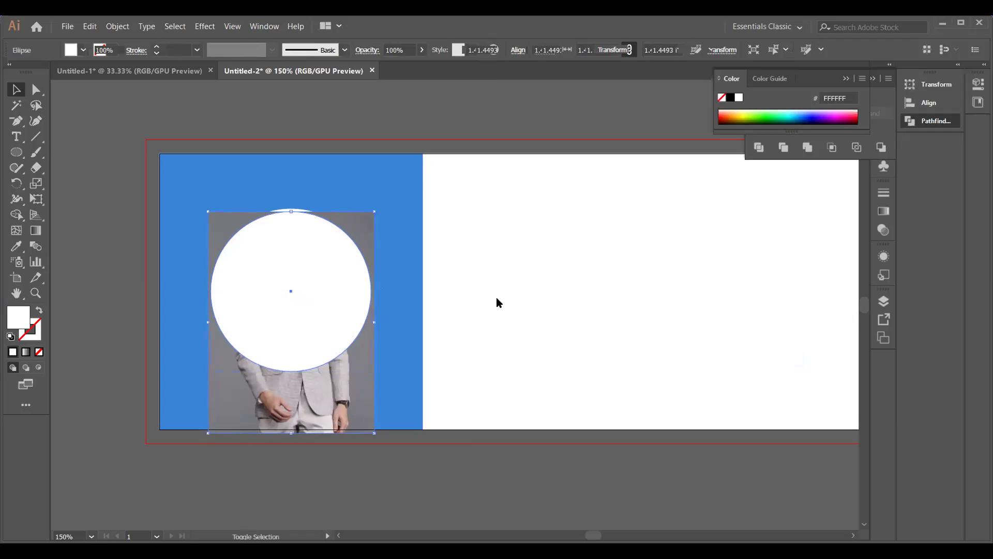
right_click(515, 295)
left_click(569, 393)
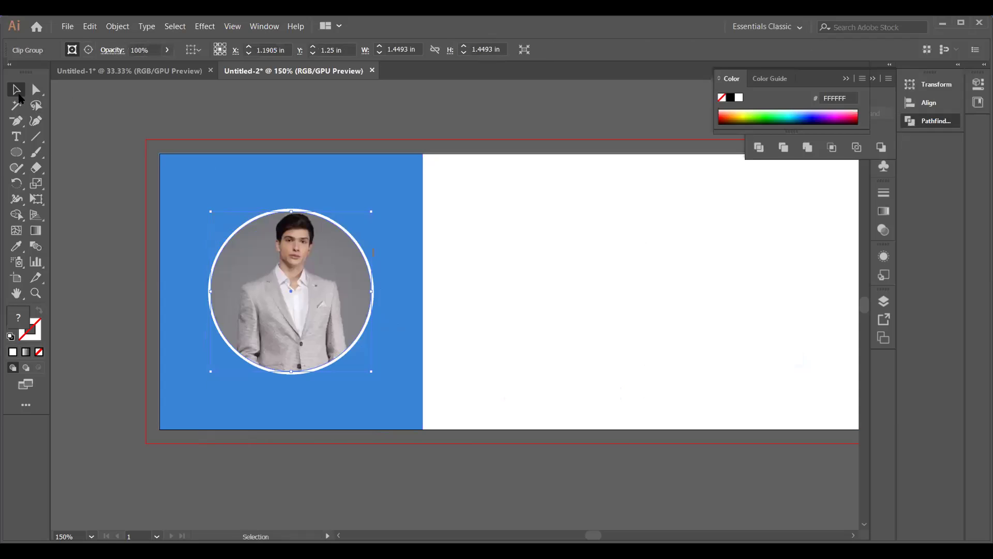
left_click(183, 185)
scroll(515, 308, "down", 2)
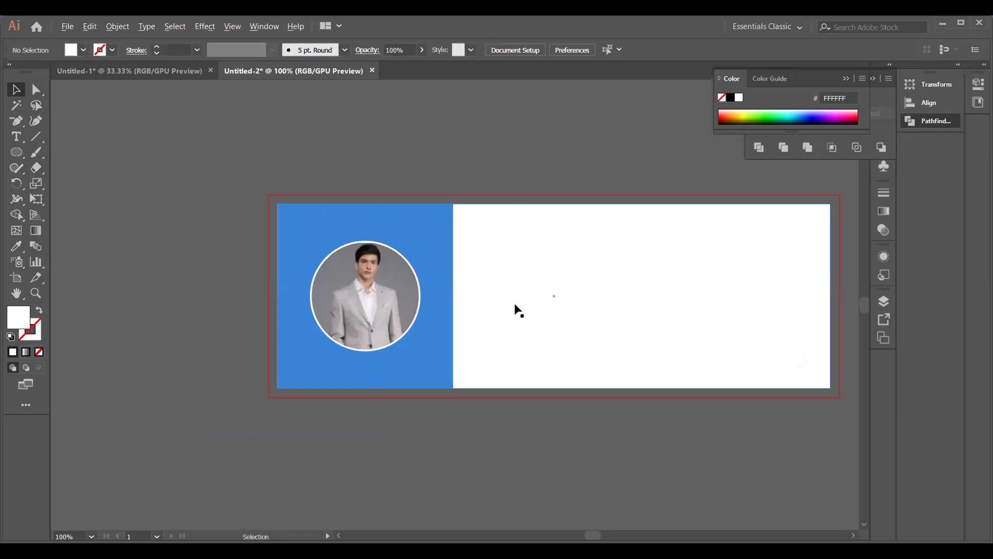
scroll(501, 300, "right", 3)
scroll(412, 345, "up", 2)
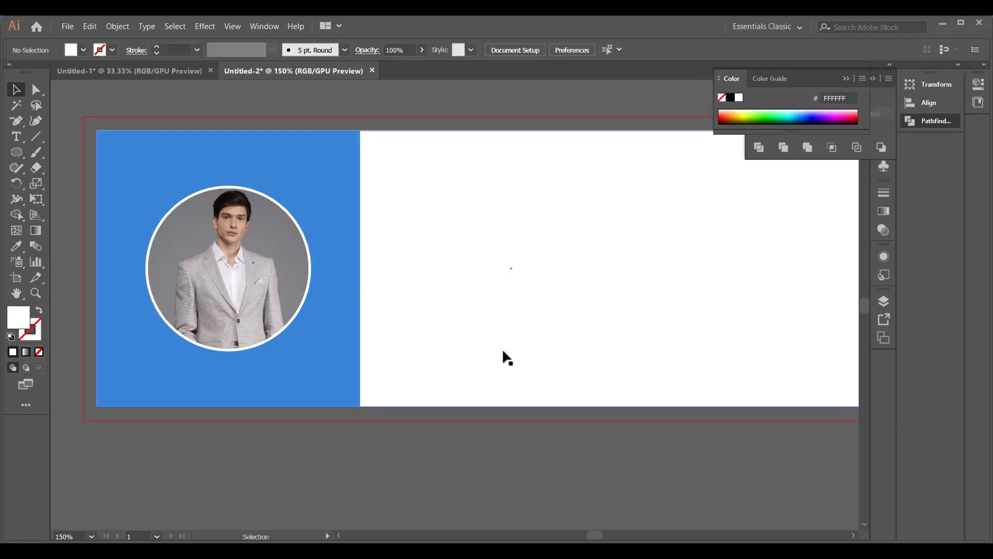
scroll(462, 388, "down", 3)
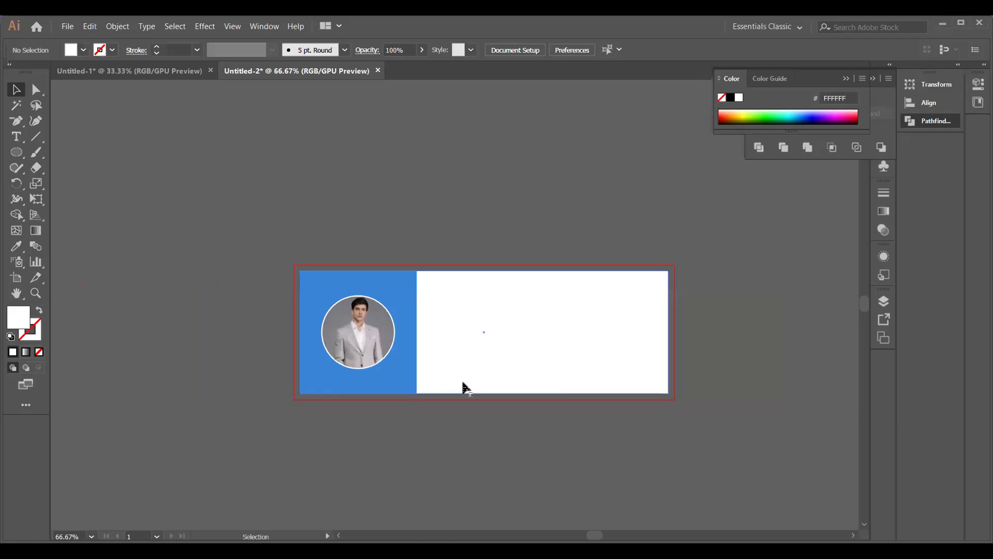
scroll(430, 389, "up", 3)
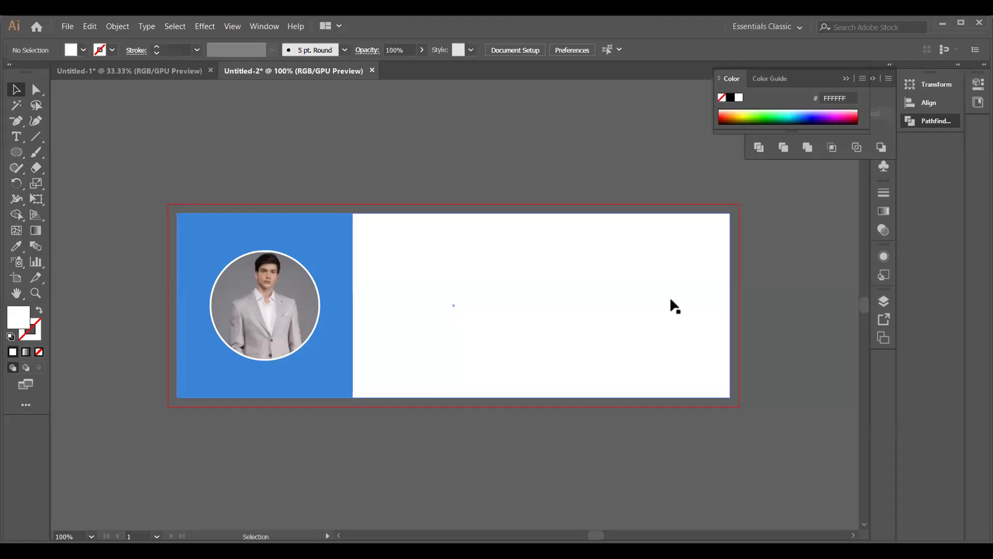
left_click_drag(366, 326, 579, 305)
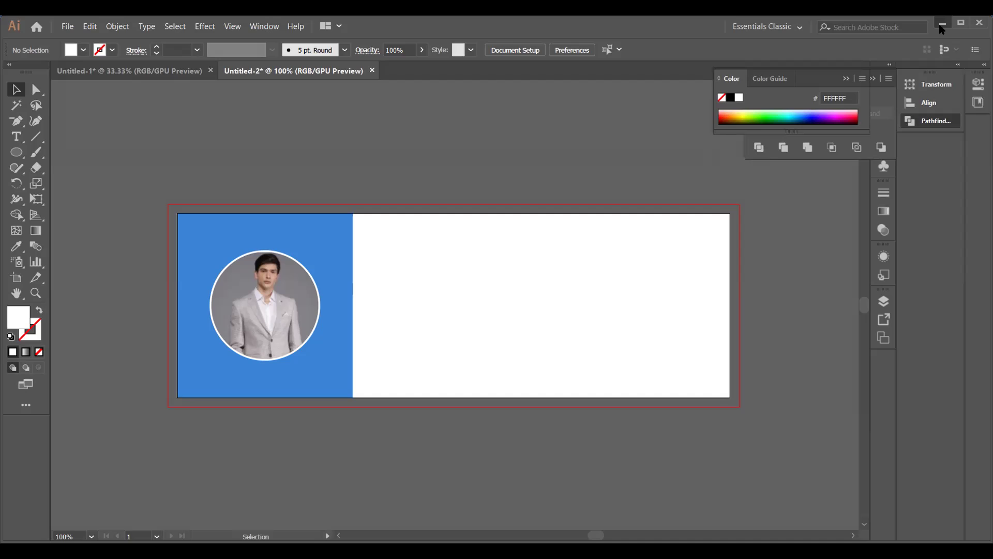
left_click(942, 26)
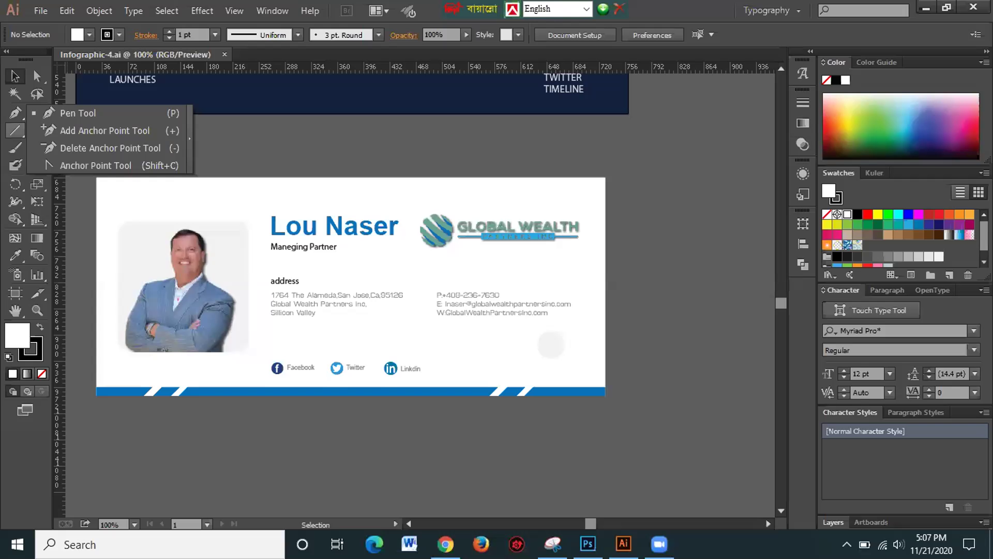
left_click(15, 130)
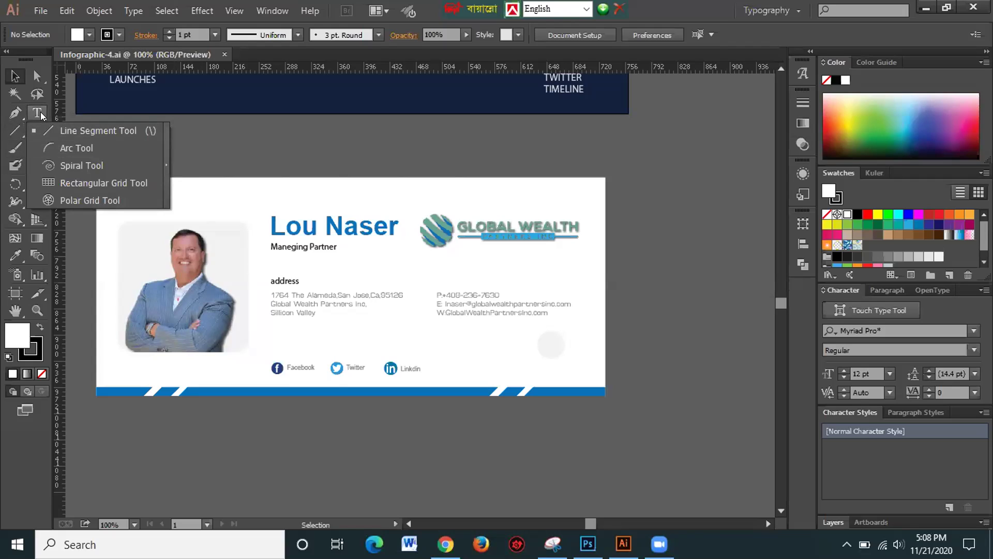
left_click(17, 201)
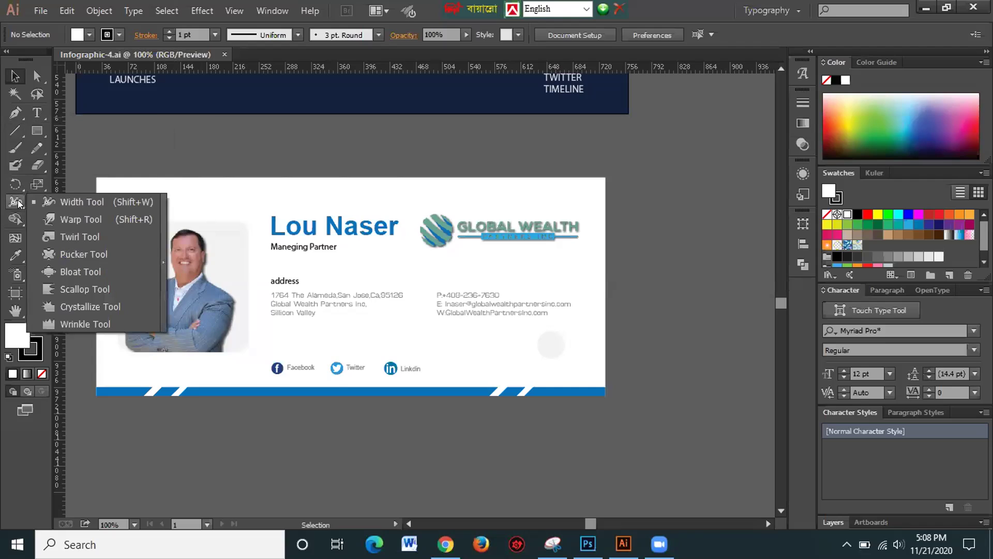
left_click(17, 275)
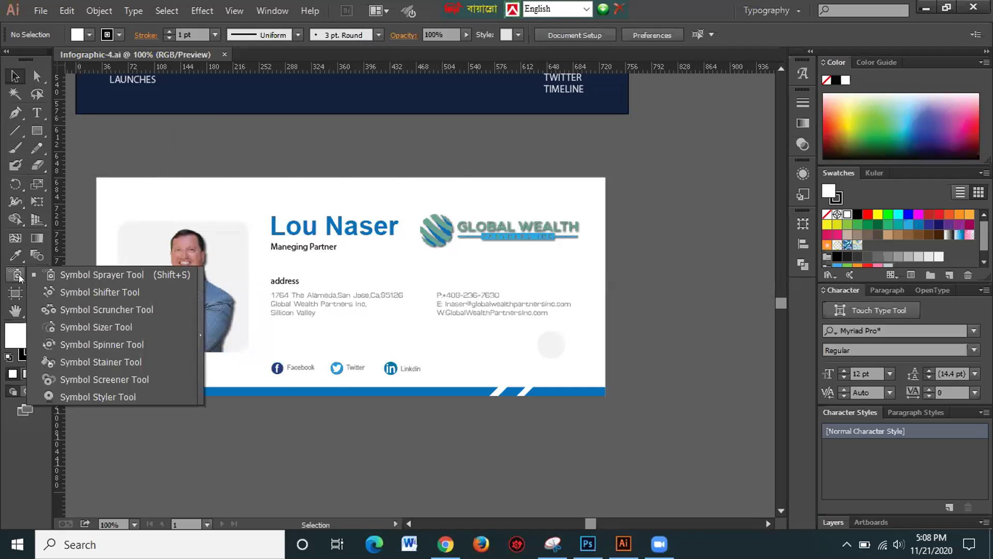
left_click(42, 225)
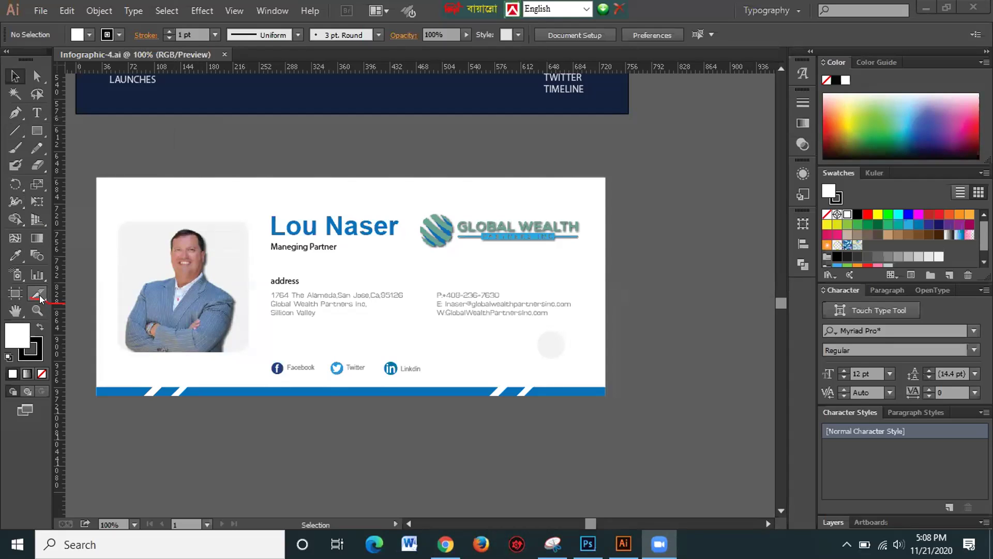
left_click(39, 299)
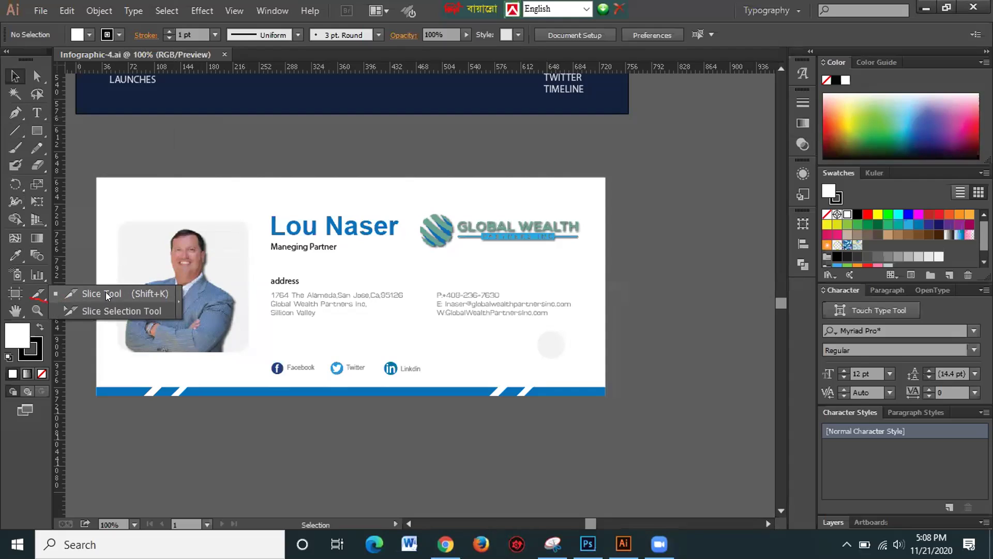
left_click(171, 338)
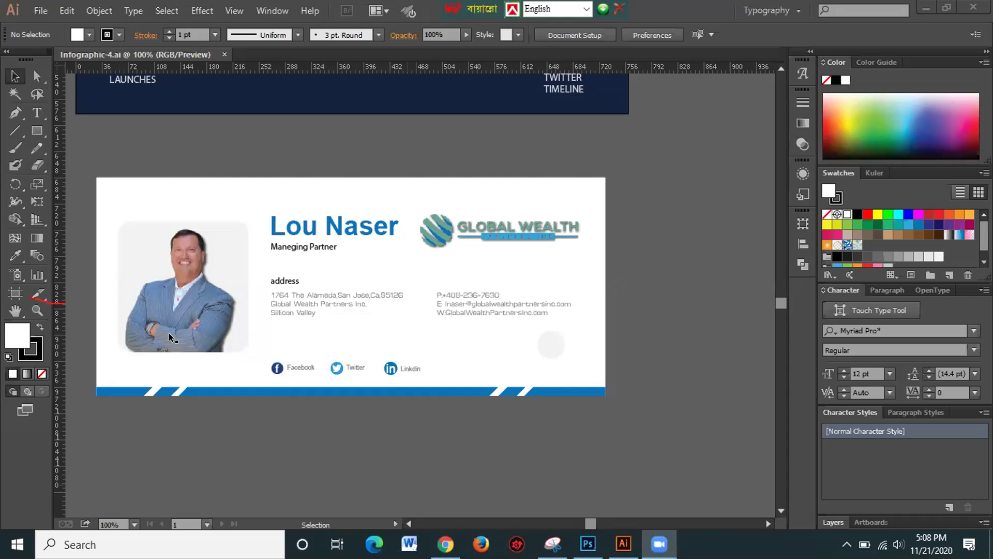
- With the Slice tool, draw slices around the signature's photo area, name and title, logo, and Facebook, Twitter and Linkdin labels
left_click(36, 294)
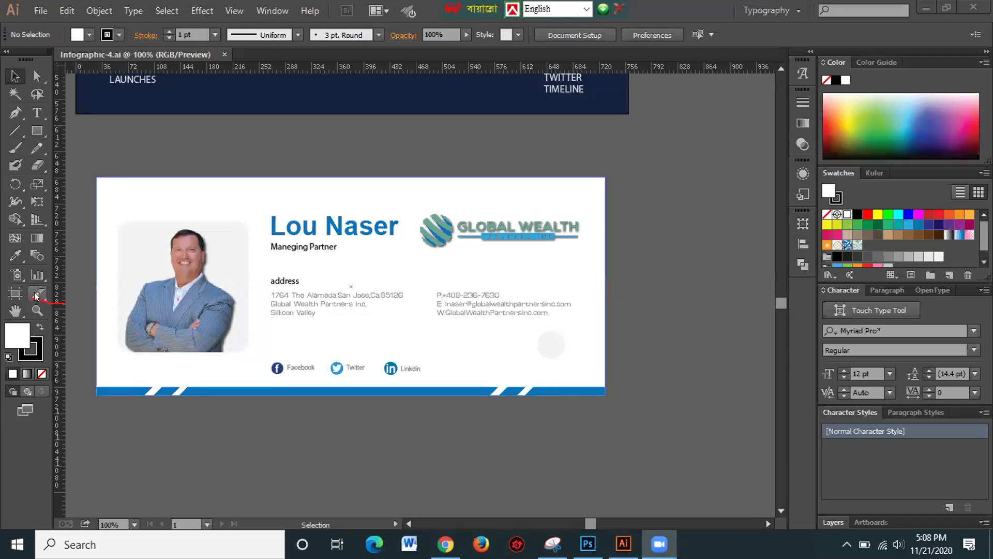
left_click(36, 294)
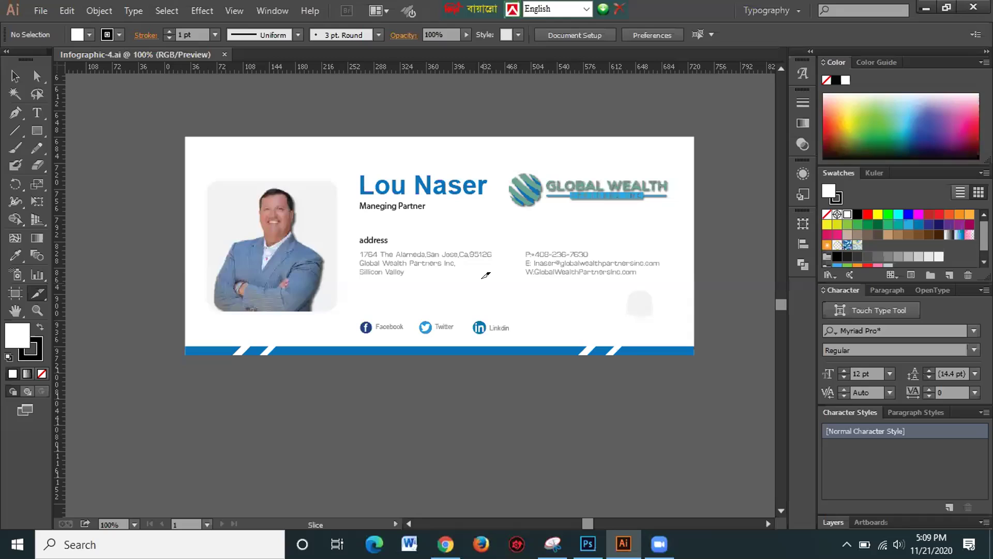
left_click(42, 295)
left_click(87, 294)
left_click_drag(181, 137, 348, 347)
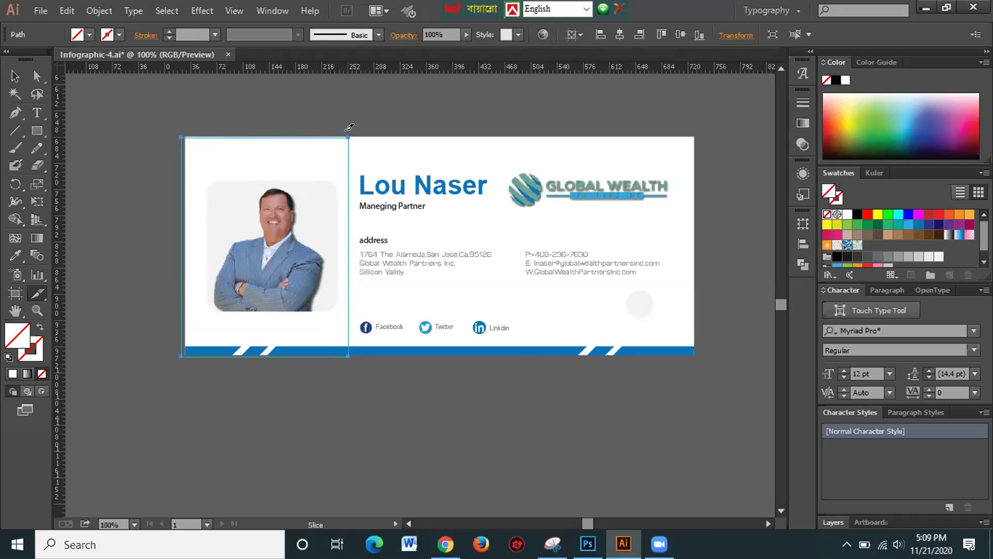
left_click_drag(350, 137, 506, 216)
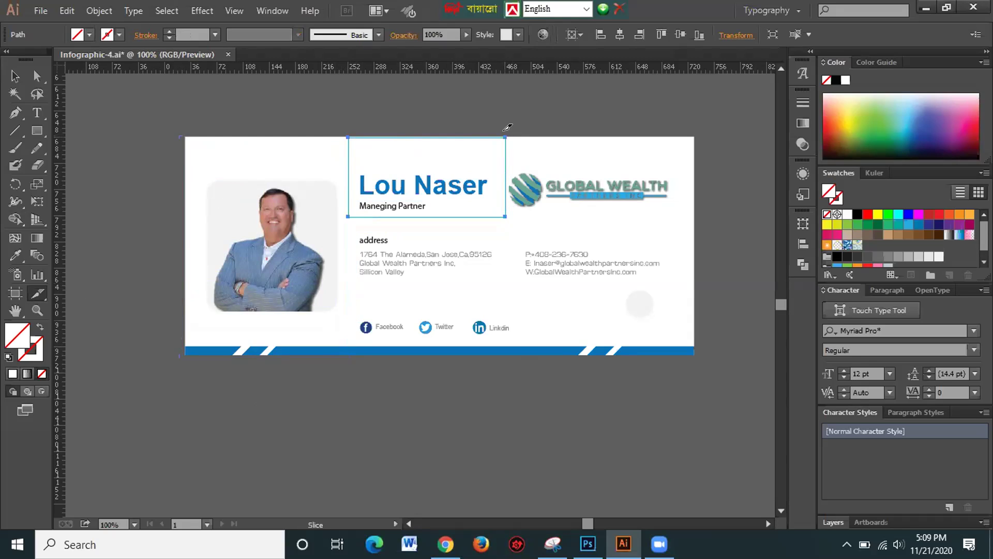
left_click_drag(506, 137, 696, 206)
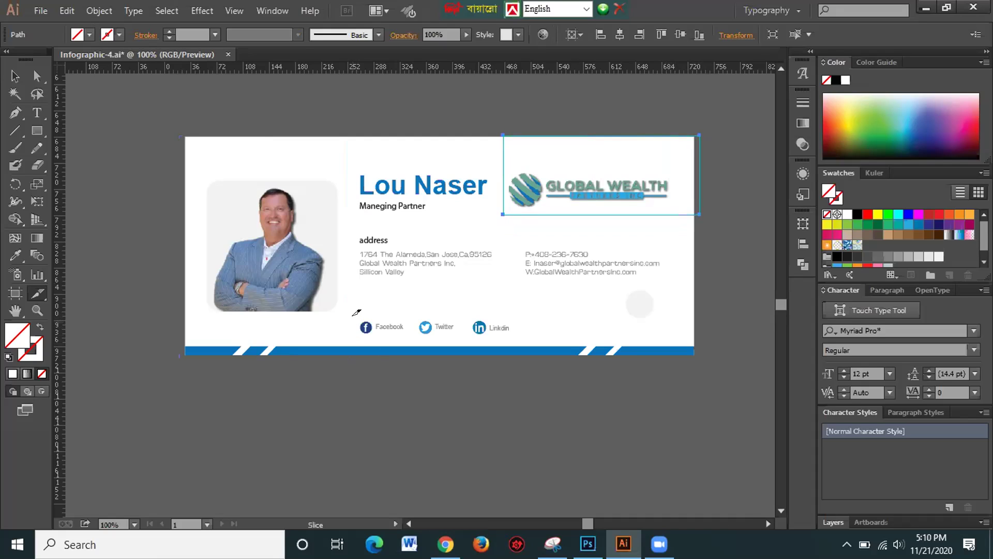
left_click_drag(351, 317, 524, 336)
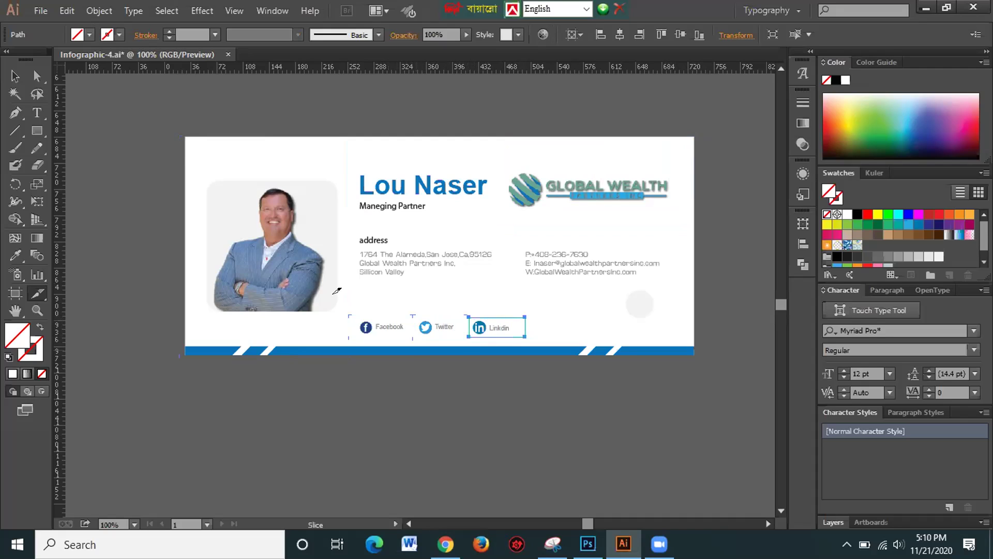
- Select the photo slice with the Slice Selection tool and inspect the commands offered for it
left_click_drag(37, 292, 104, 308)
left_click(278, 227)
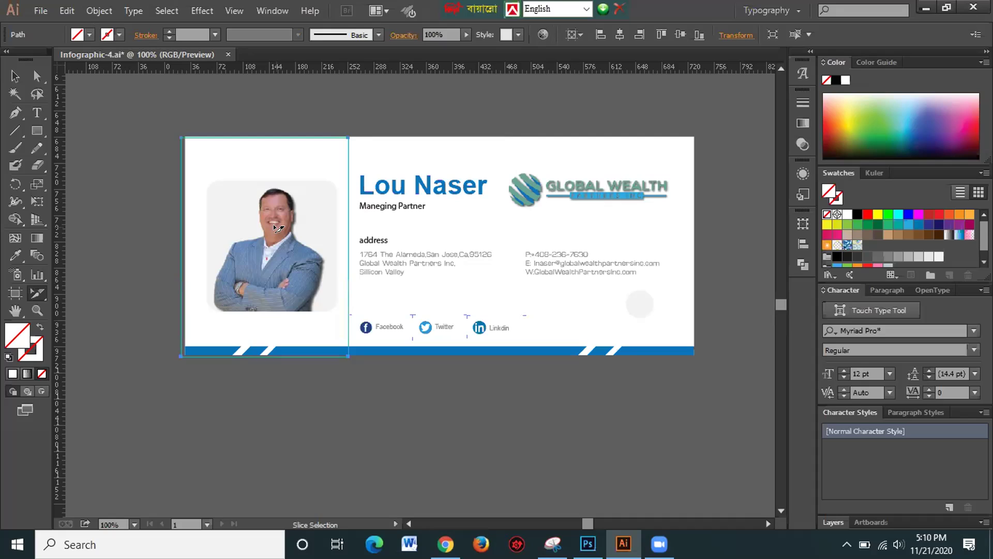
right_click(274, 227)
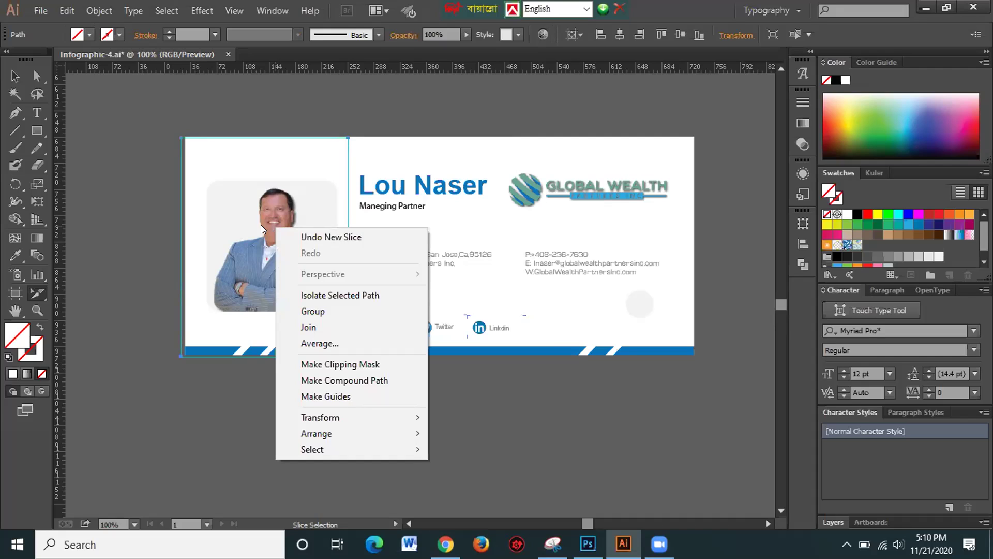
left_click(475, 322)
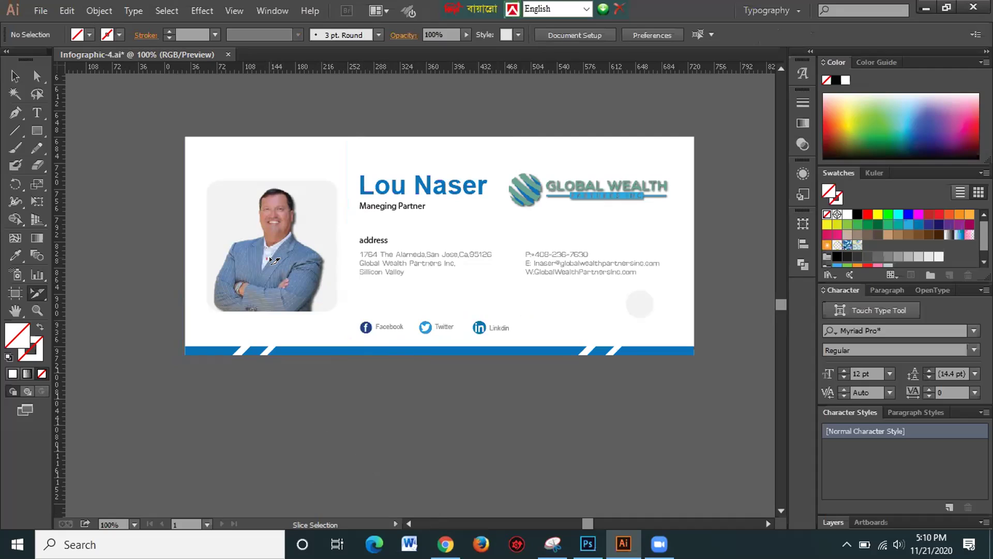
left_click(212, 241)
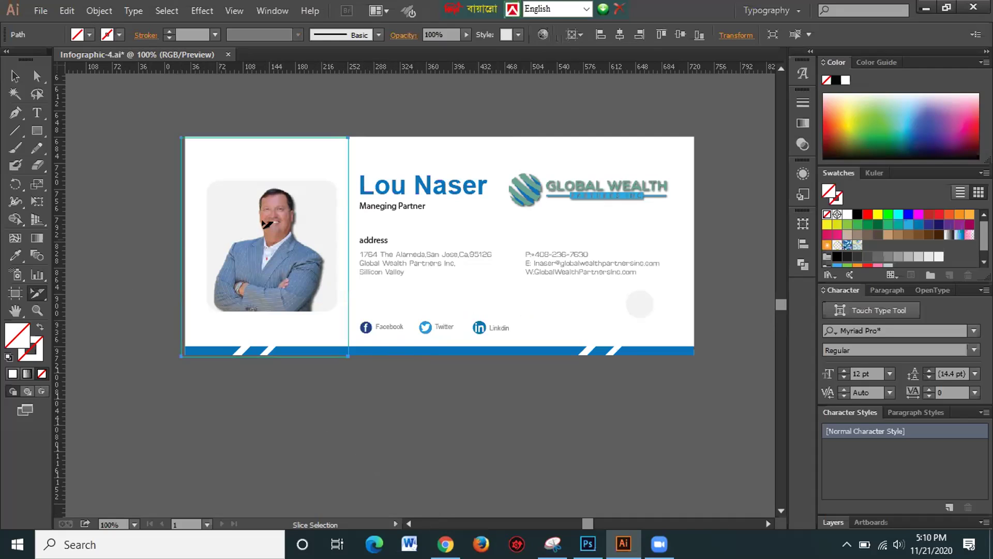
right_click(294, 239)
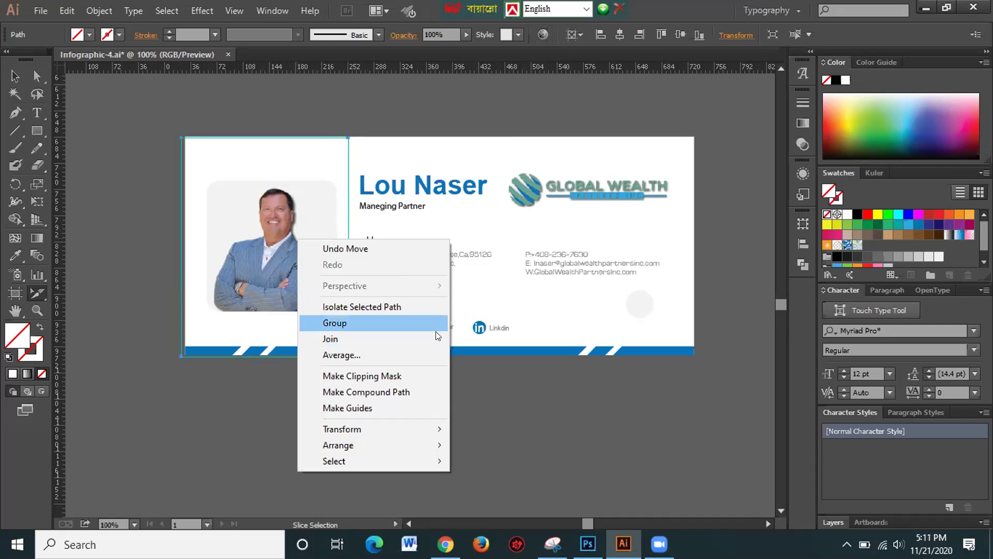
left_click(367, 489)
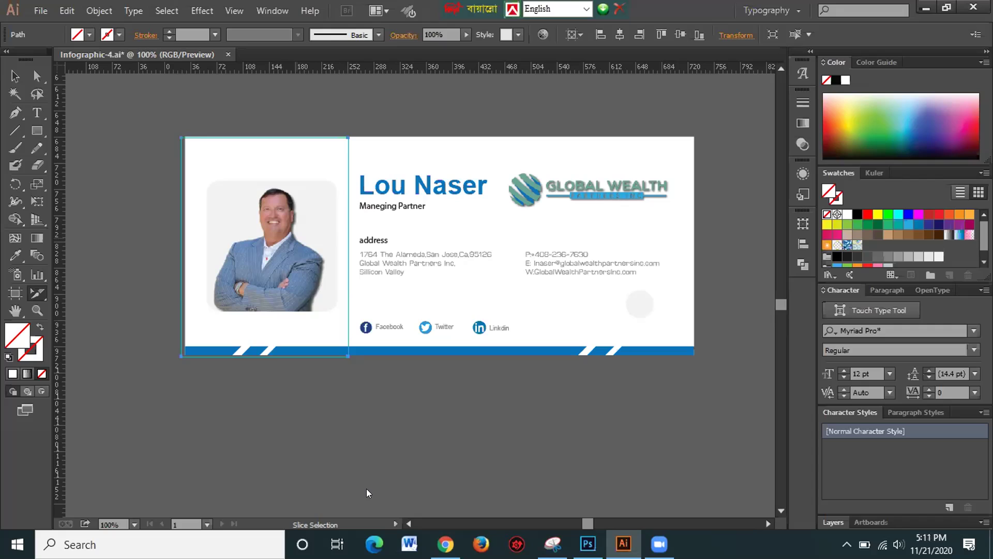
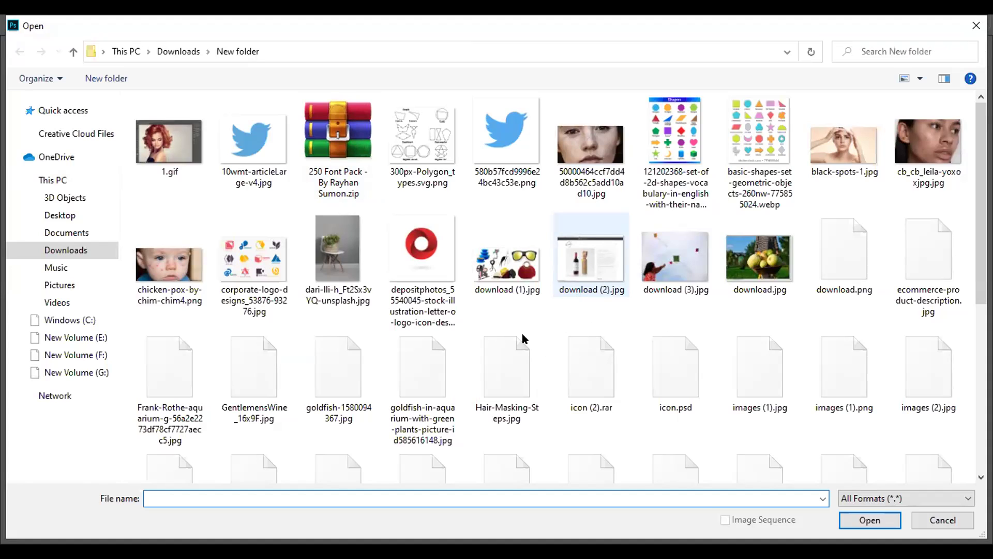
- Open the banner image maxresdefault.jpg from the New folder in Downloads
scroll(497, 342, "down", 5)
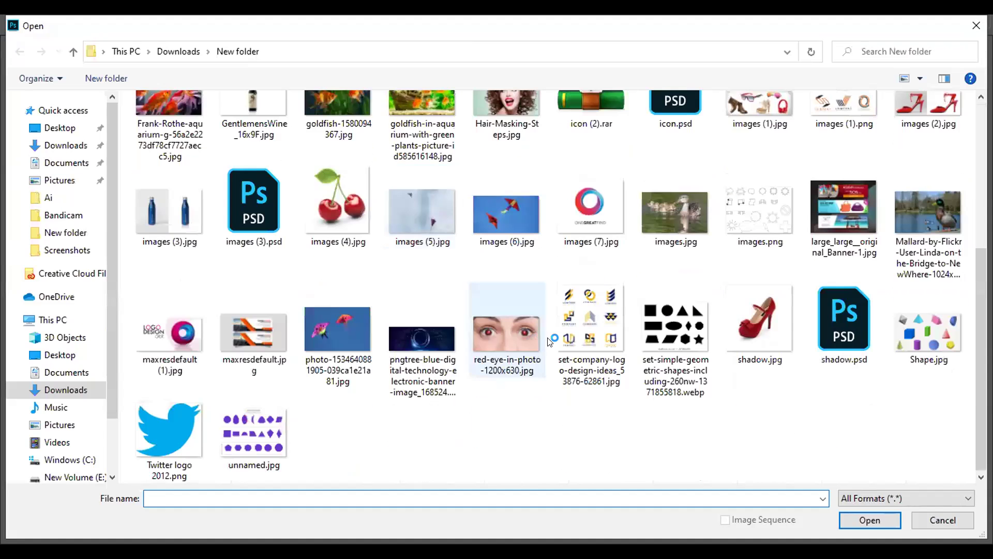
left_click(261, 342)
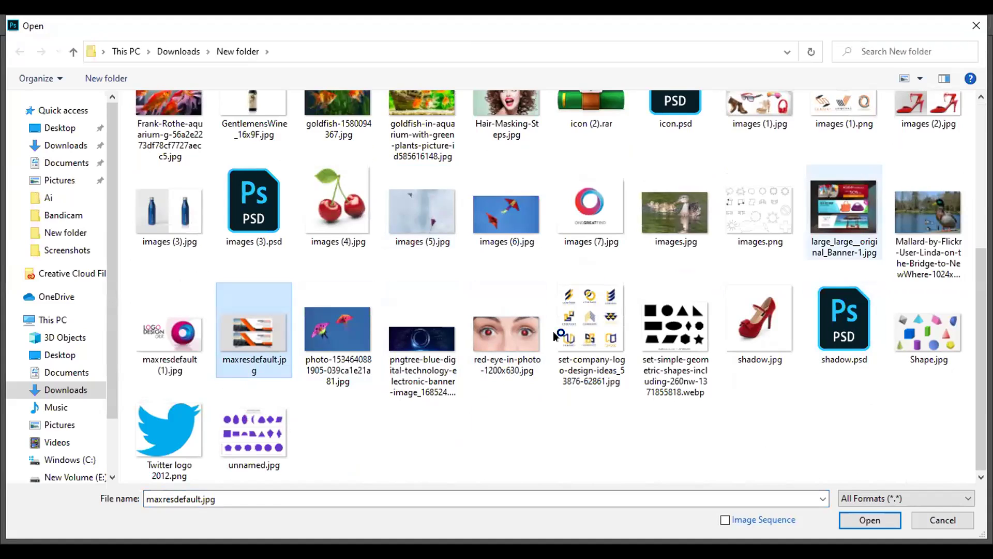
left_click(876, 518)
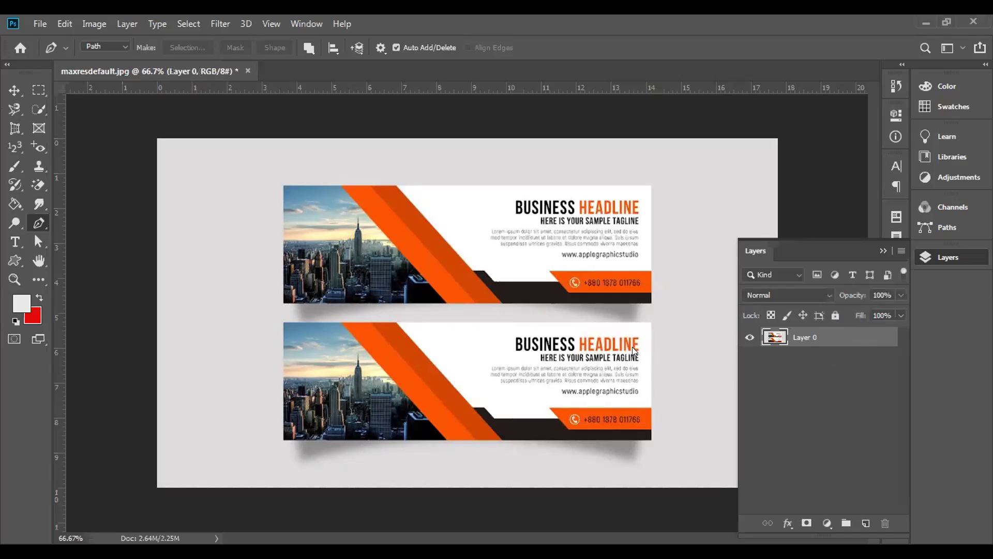
- With the Slice tool, slice the image's left, top and right margins, upper banner, gap between banners, and lower banner down to the bottom edge
left_click(15, 129)
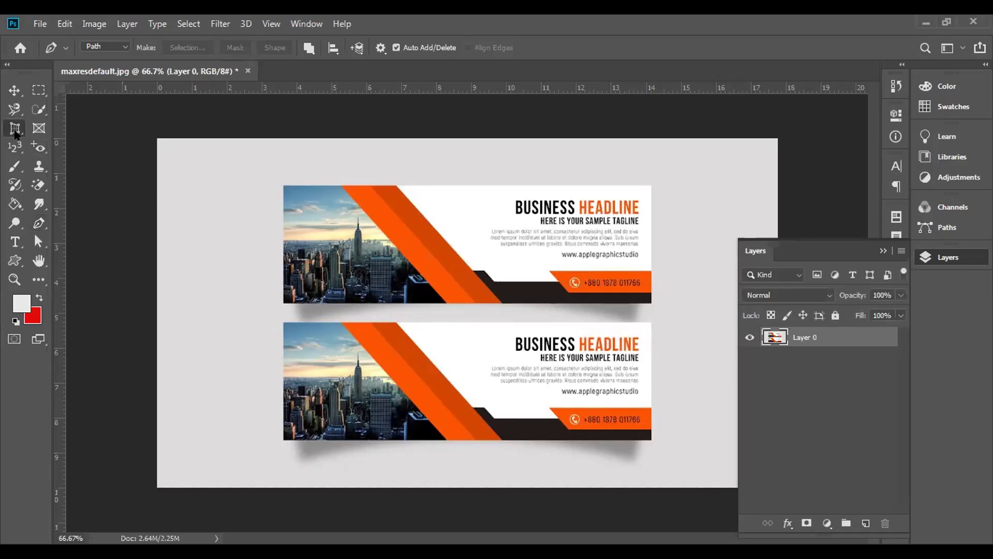
left_click_drag(15, 129, 74, 156)
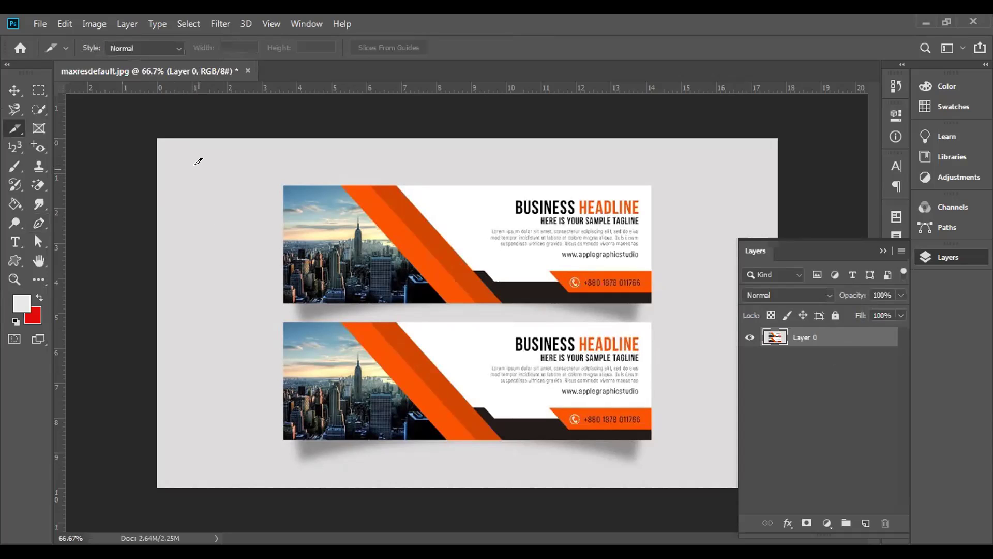
left_click_drag(158, 137, 285, 479)
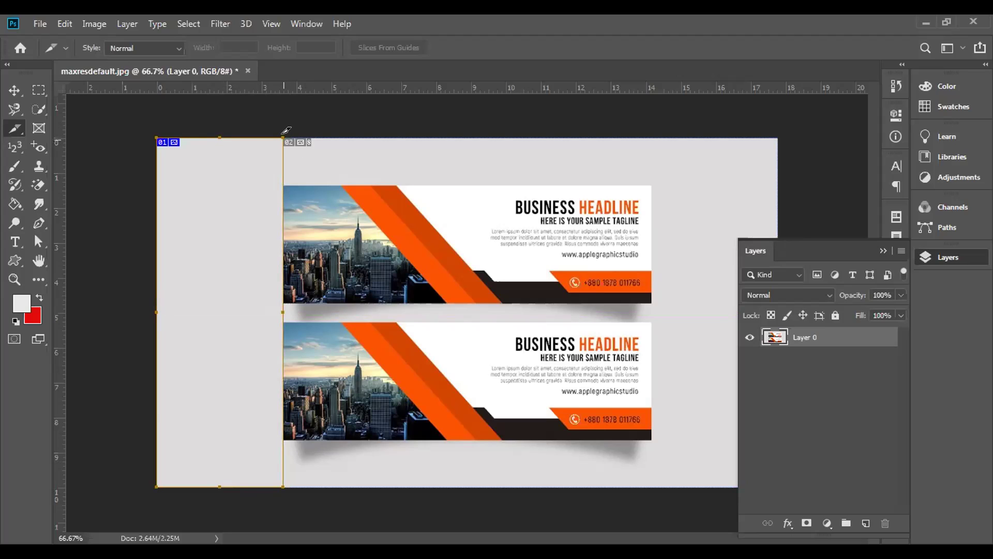
left_click_drag(310, 158, 776, 182)
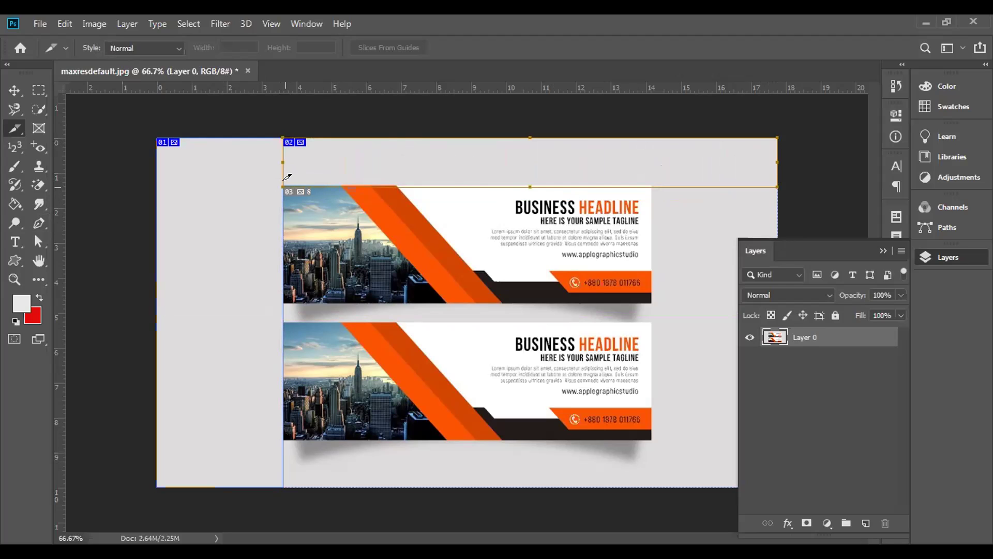
left_click_drag(288, 177, 651, 299)
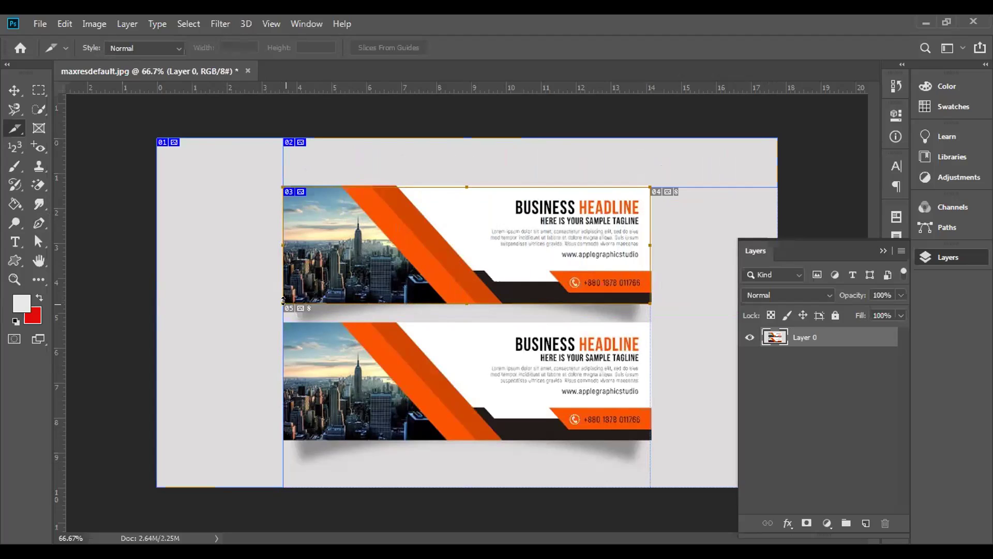
left_click_drag(290, 297, 650, 315)
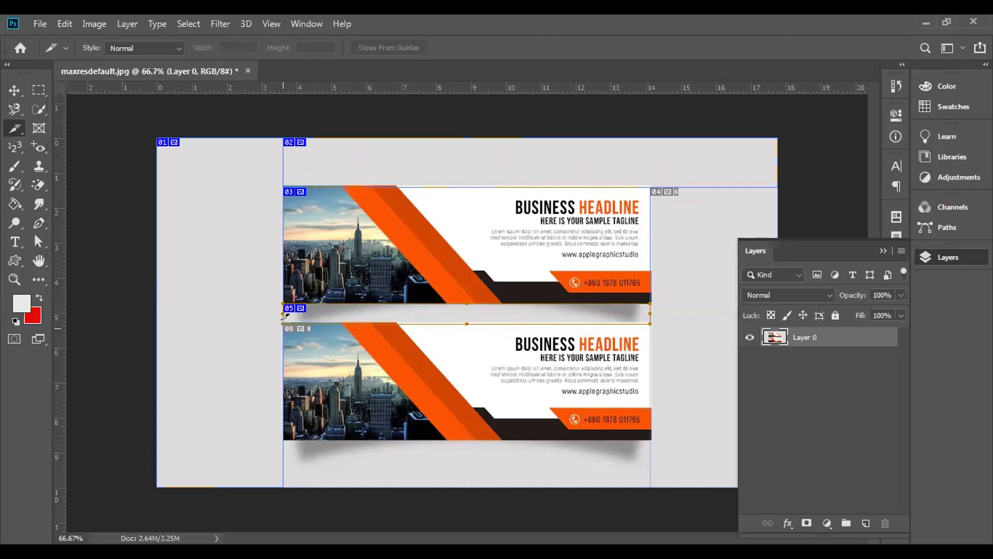
left_click_drag(285, 325, 651, 439)
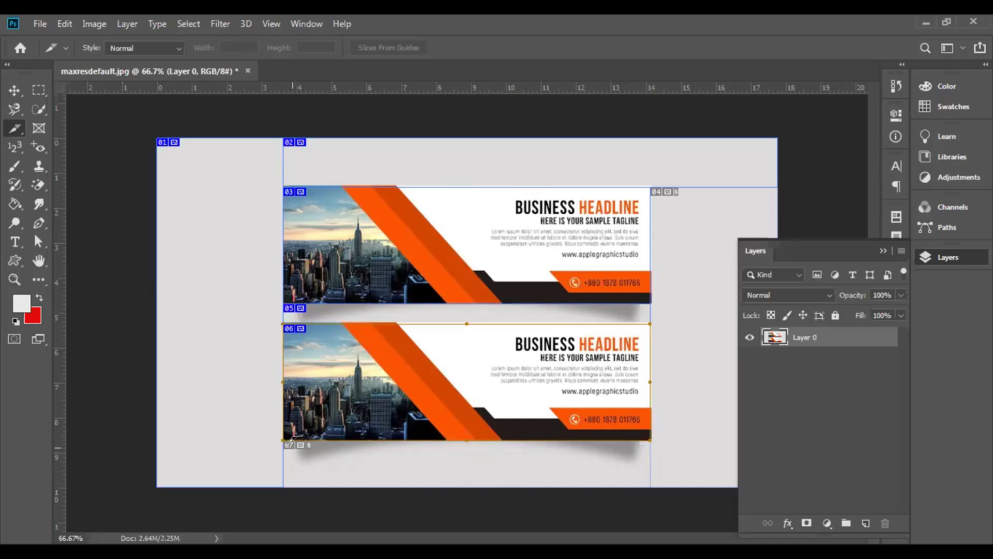
left_click_drag(284, 440, 448, 487)
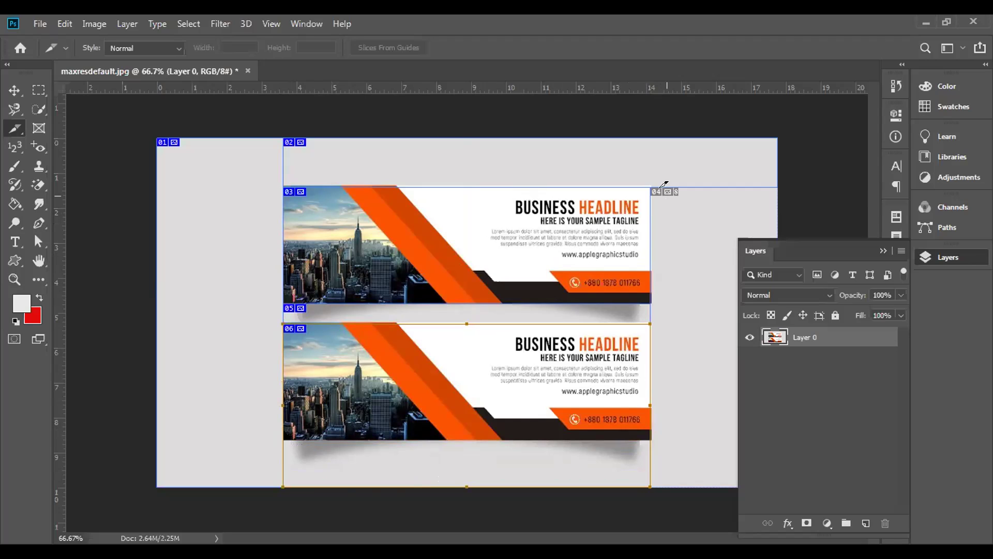
left_click_drag(651, 187, 775, 487)
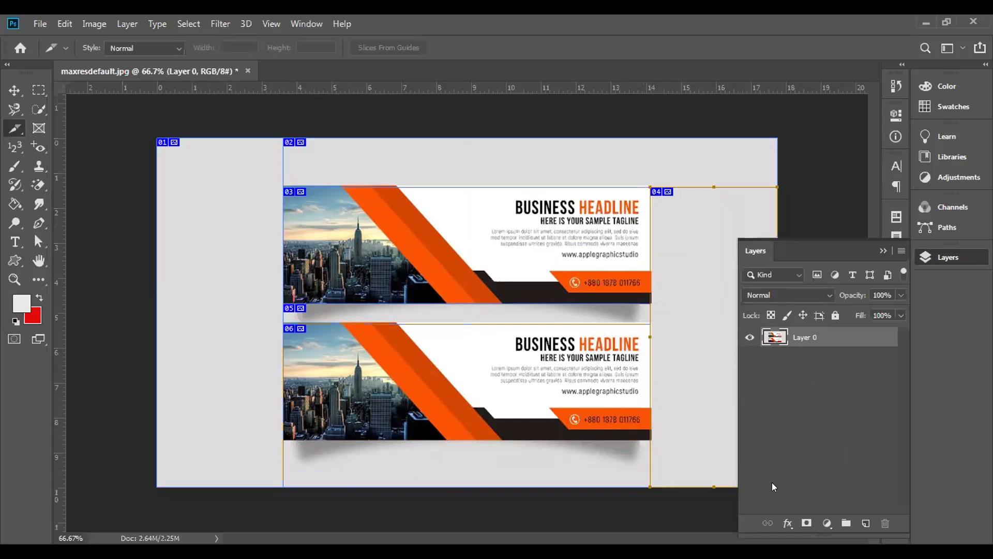
left_click(882, 252)
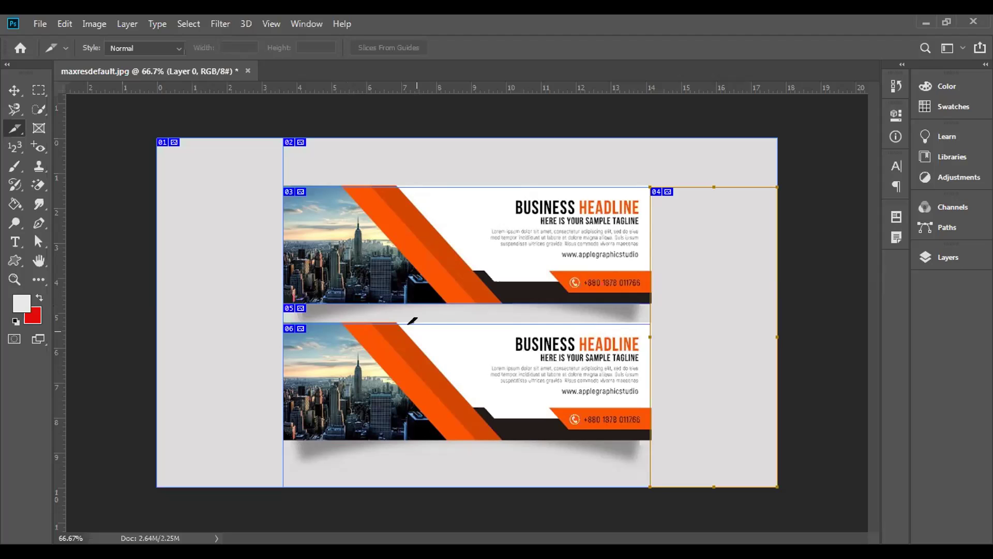
right_click(16, 127)
left_click(64, 171)
left_click(207, 184)
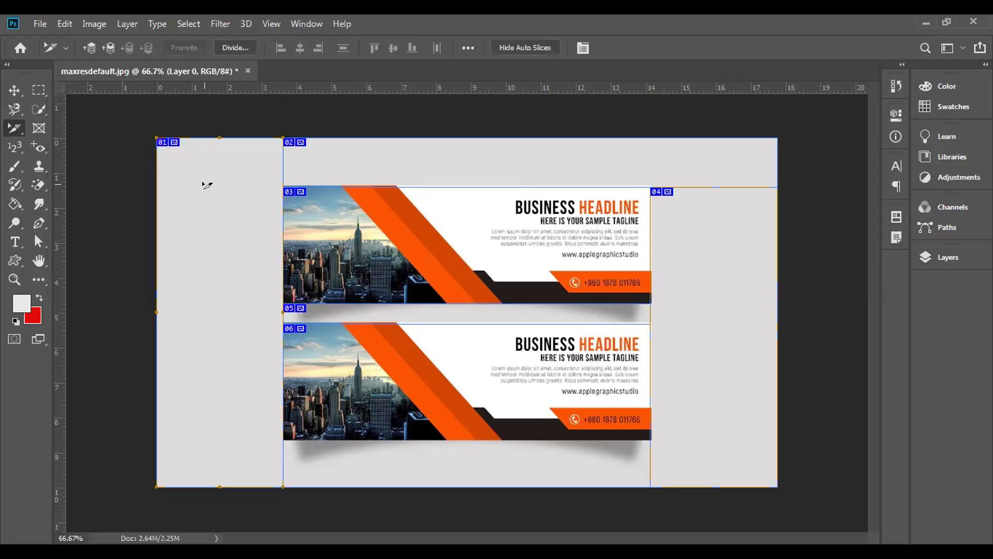
right_click(203, 182)
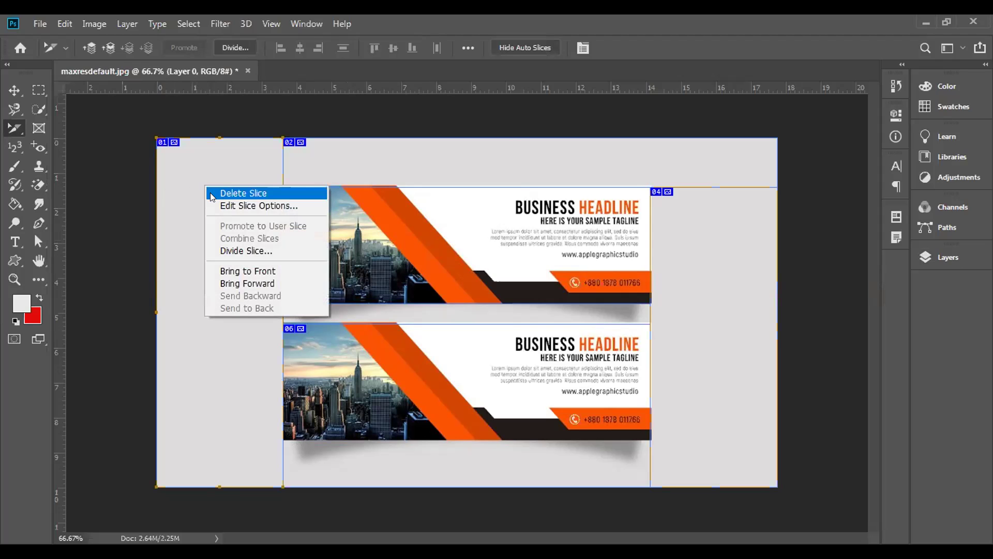
left_click(229, 206)
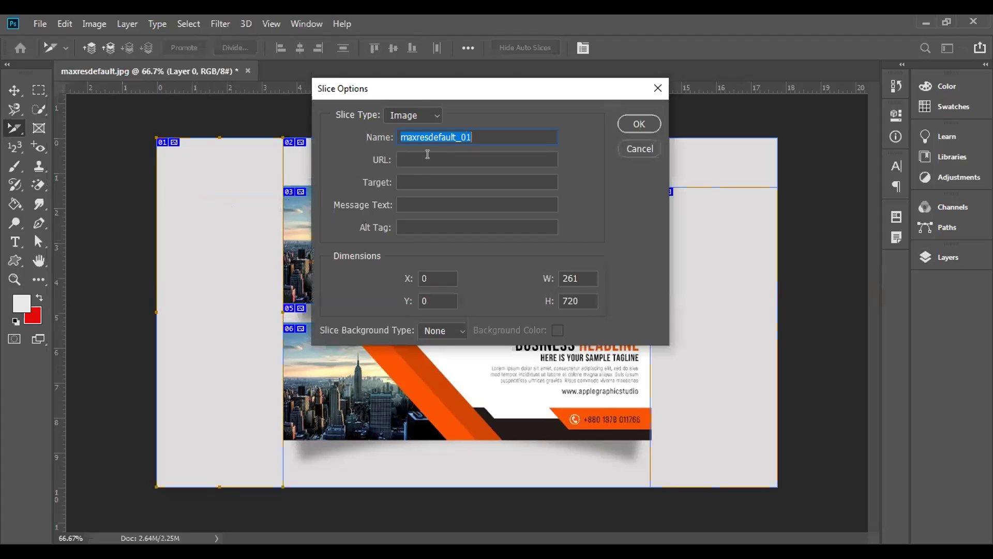
left_click(426, 153)
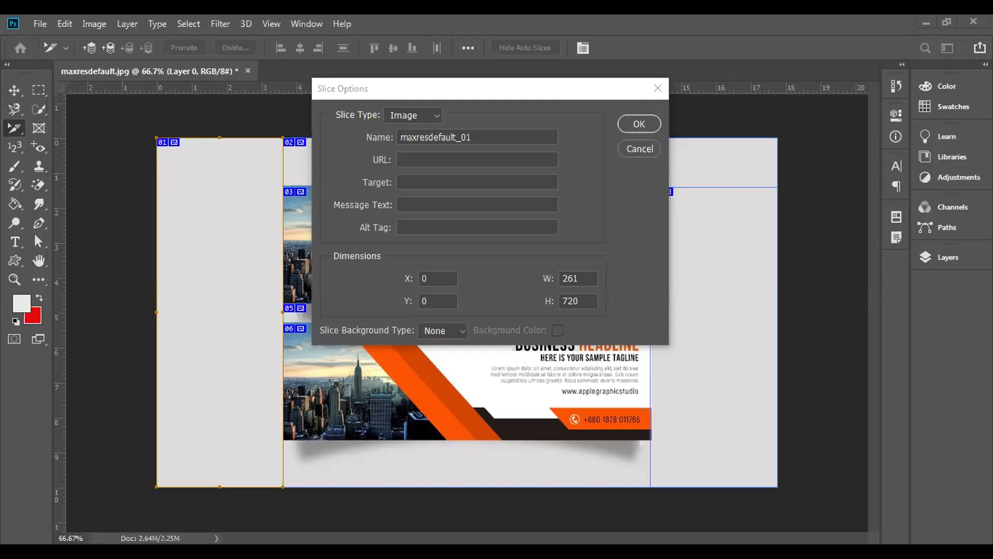
left_click(424, 155)
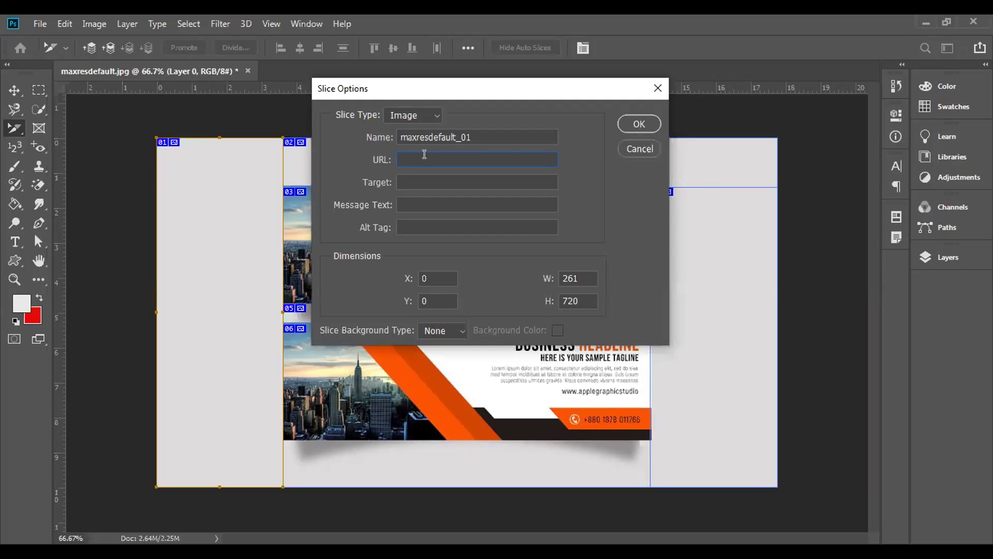
type("https://web.facebook.com/")
left_click(638, 125)
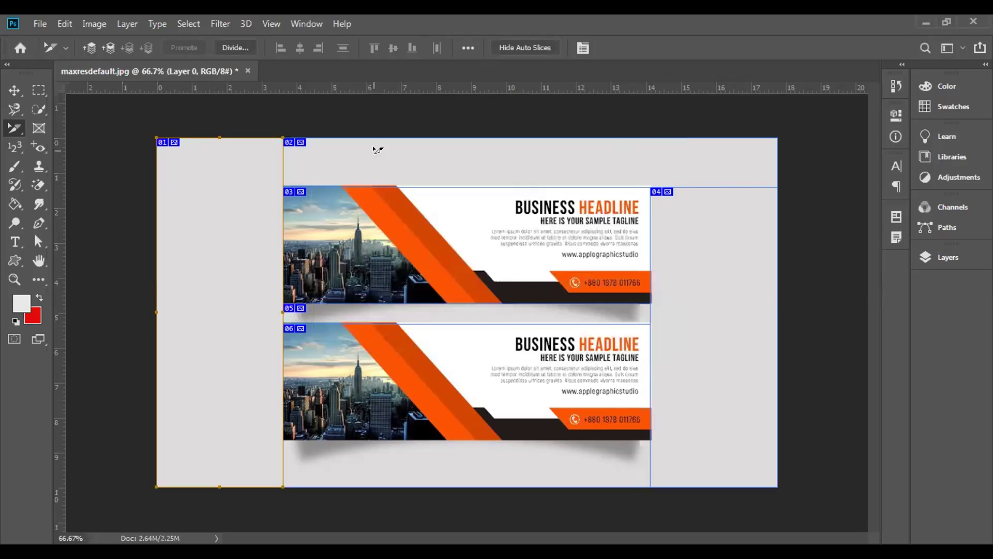
left_click(393, 233)
right_click(389, 229)
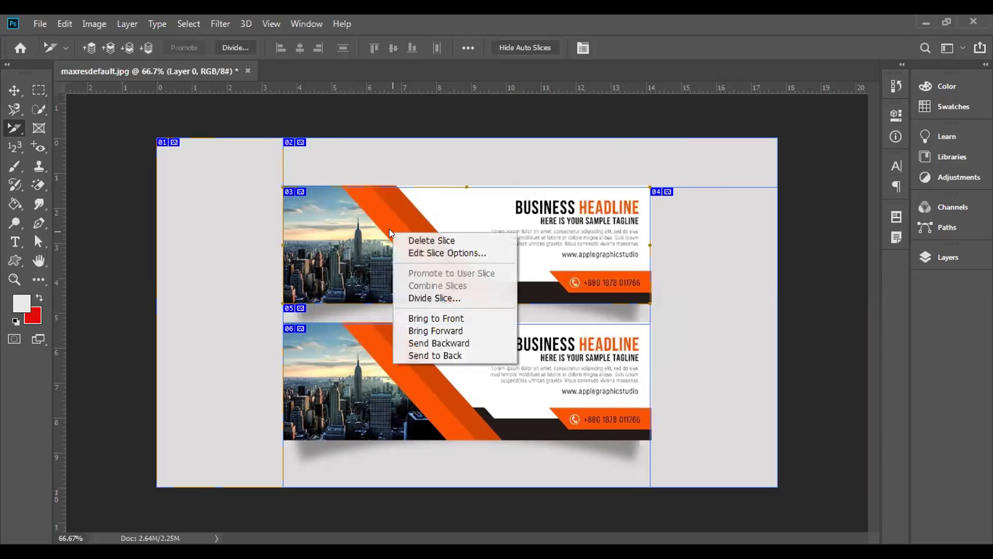
left_click(414, 253)
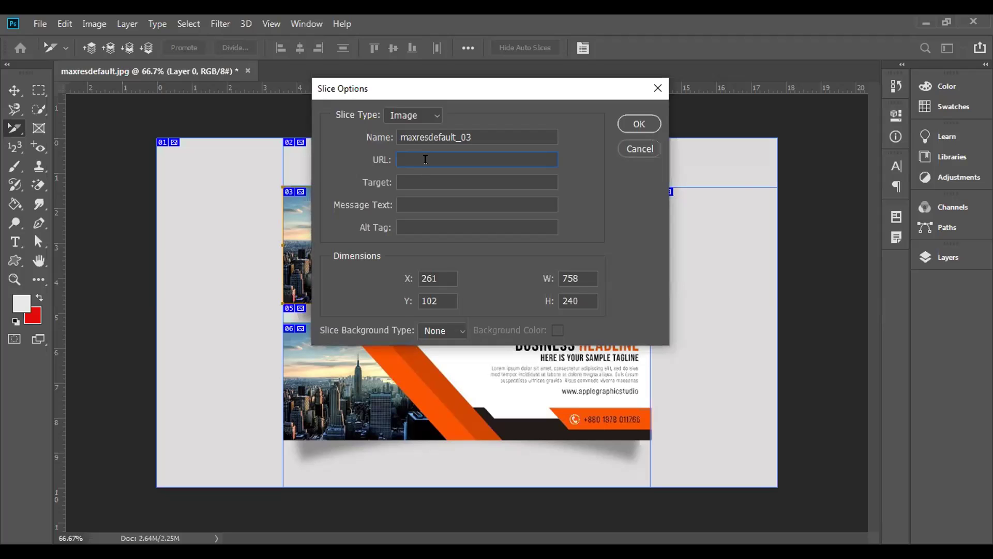
type("https://www.youtube.com/")
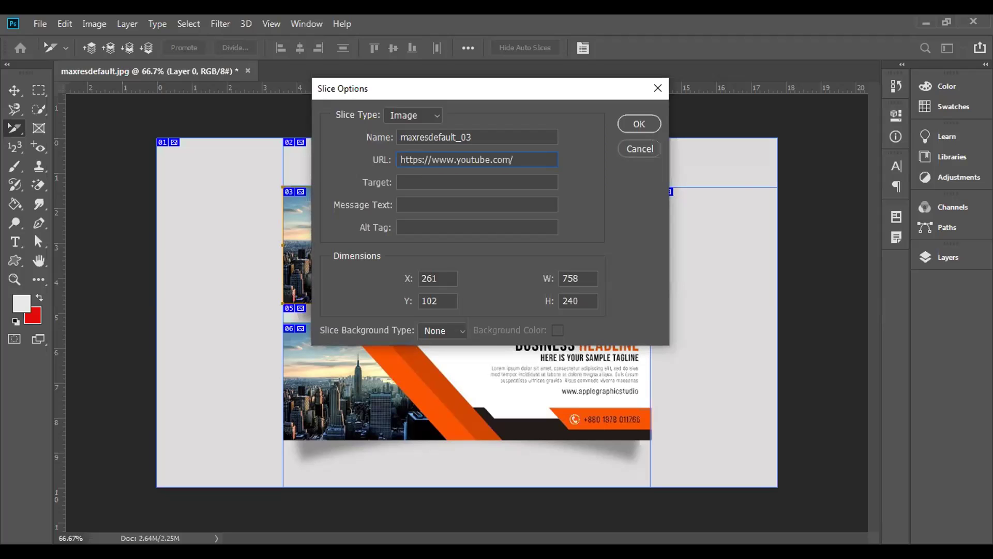
left_click(633, 124)
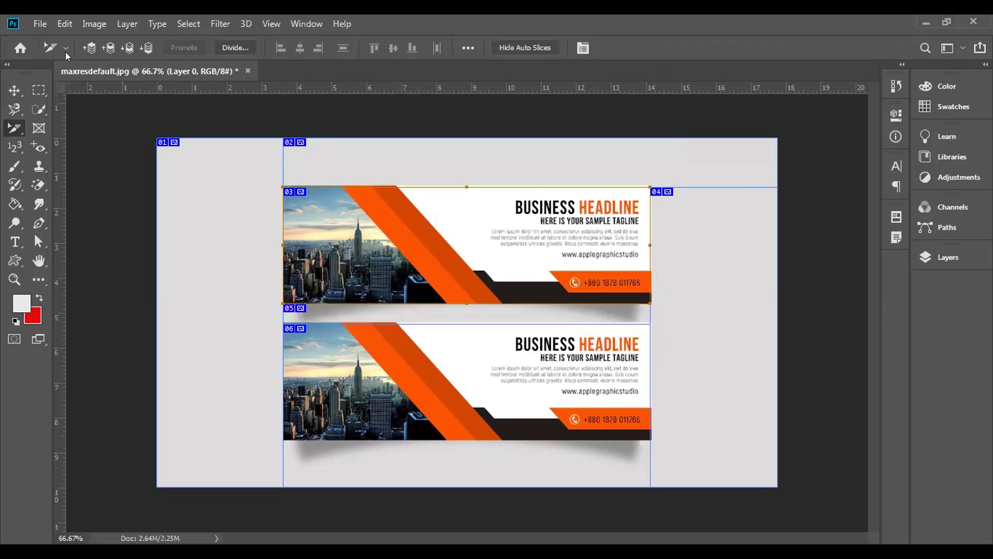
- Save all slices for the web in JPEG format to the Desktop as maxresdefault.html, using the HTML and Images format
left_click(37, 21)
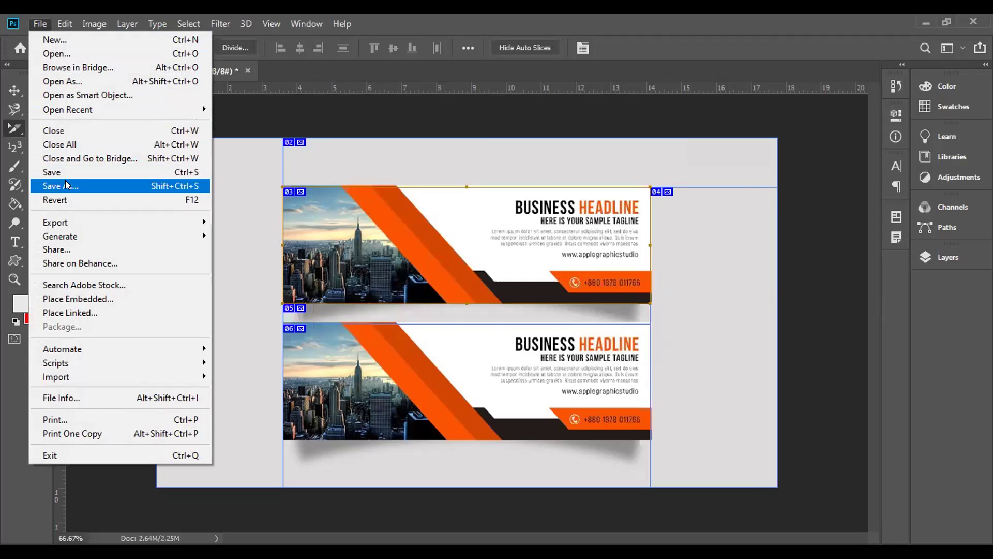
mouse_move(73, 219)
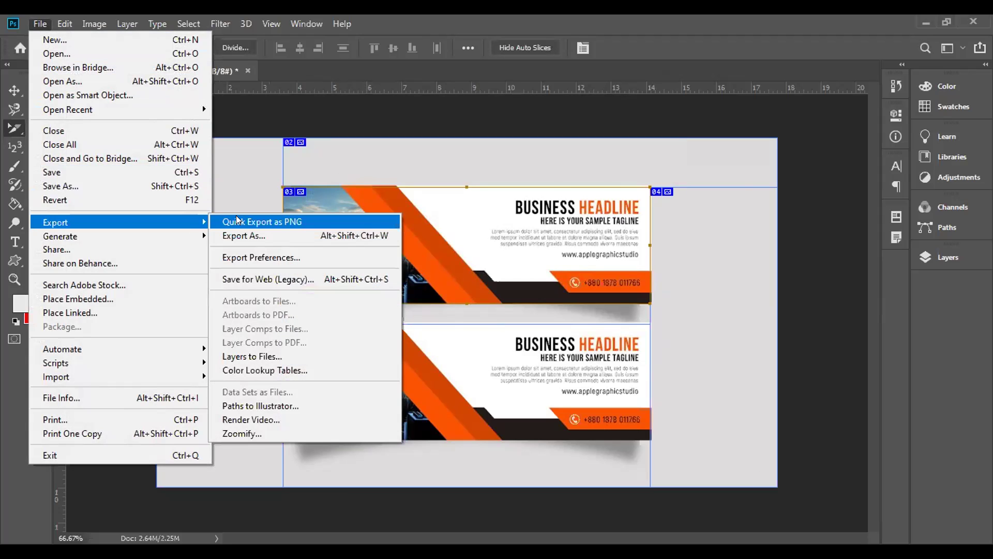
left_click(259, 278)
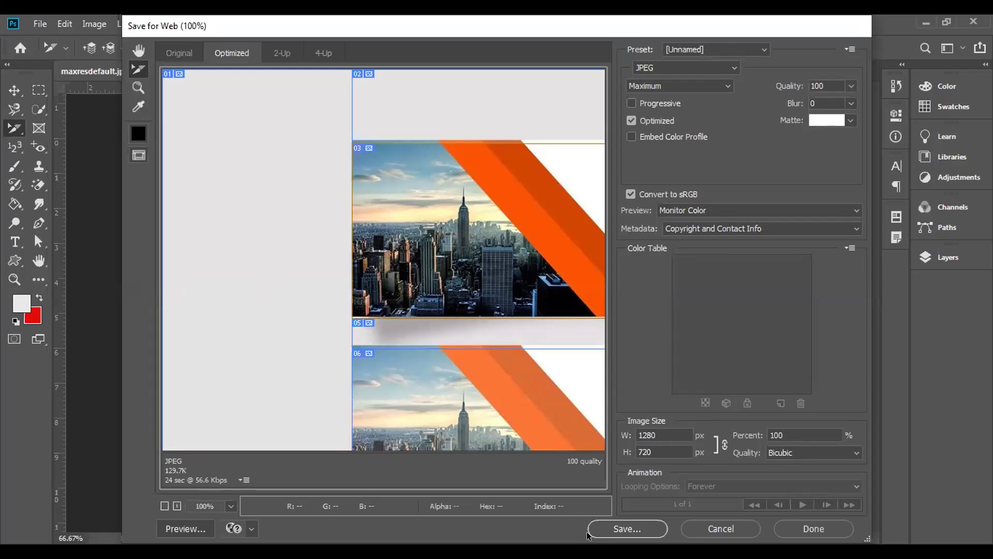
left_click(615, 528)
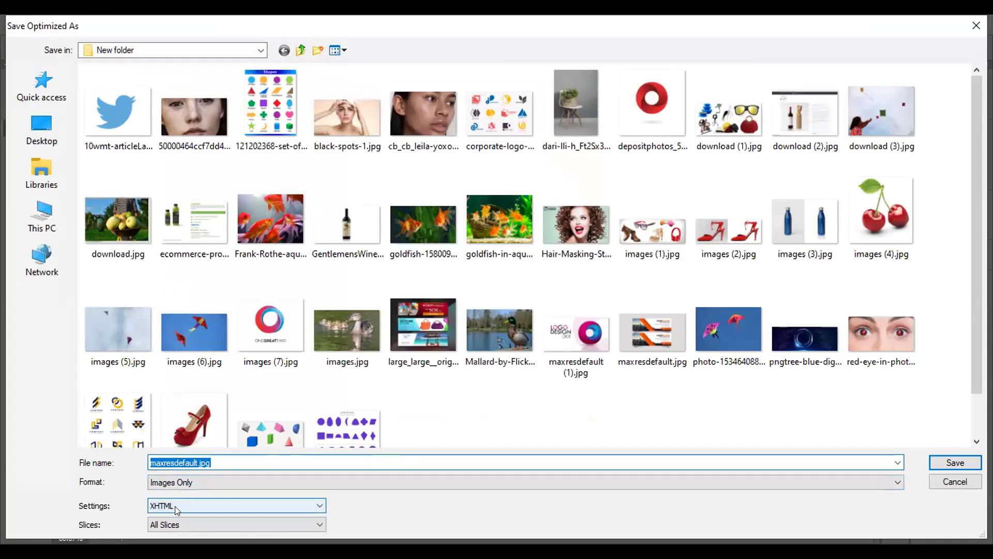
left_click(319, 523)
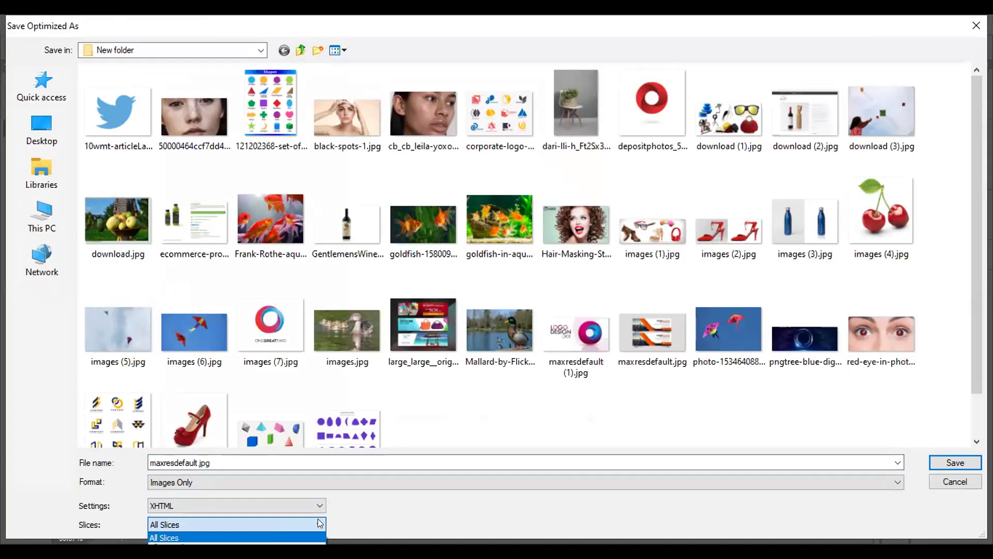
left_click(247, 537)
left_click(310, 462)
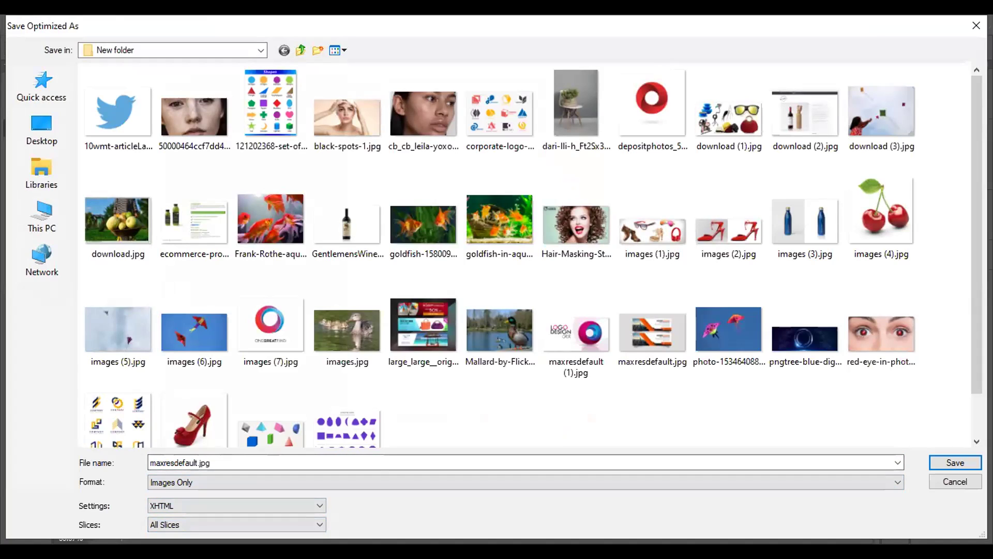
left_click(895, 480)
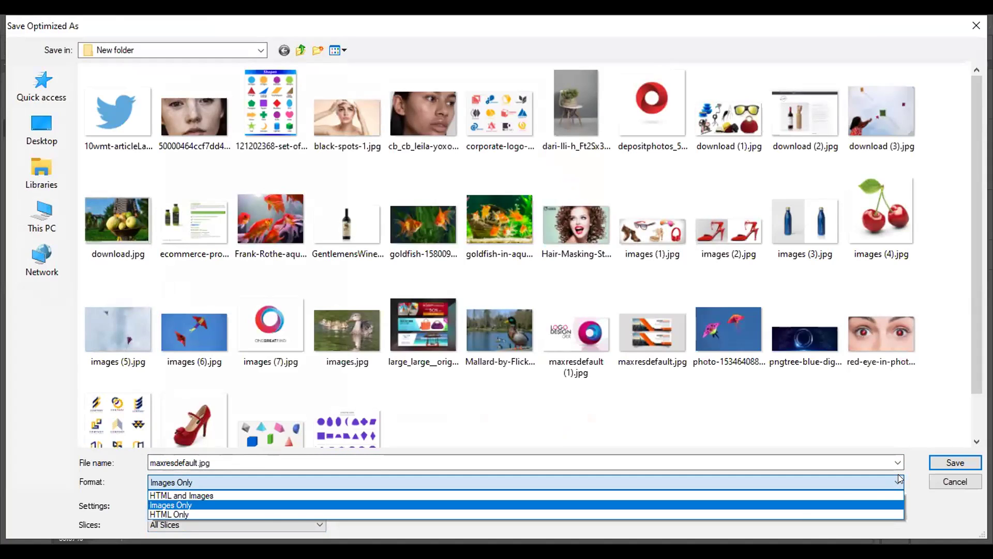
left_click(308, 496)
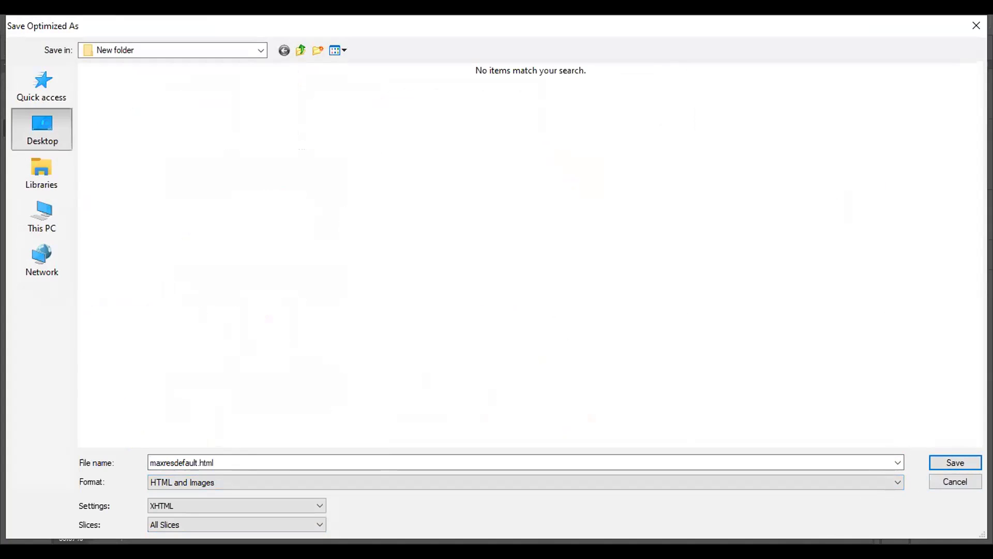
left_click(50, 126)
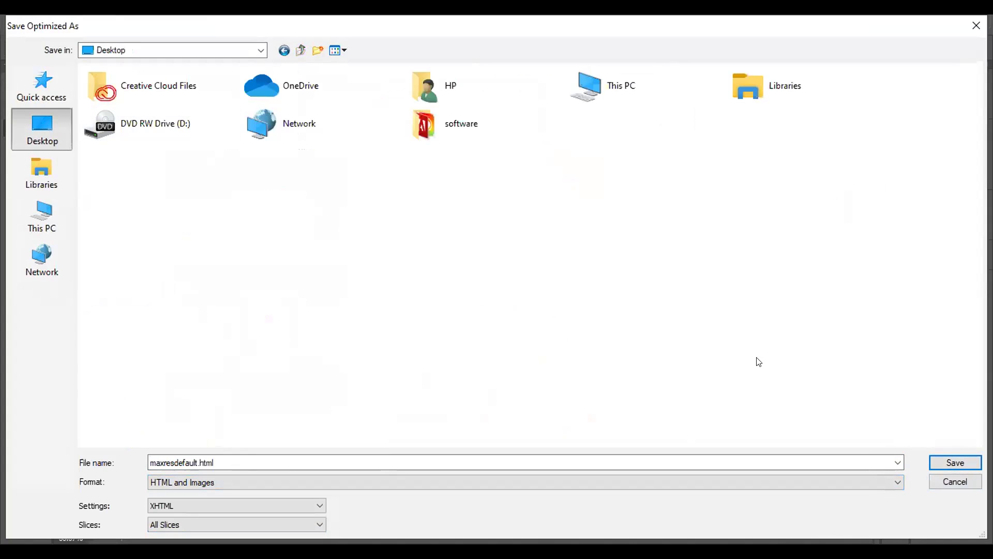
left_click(955, 461)
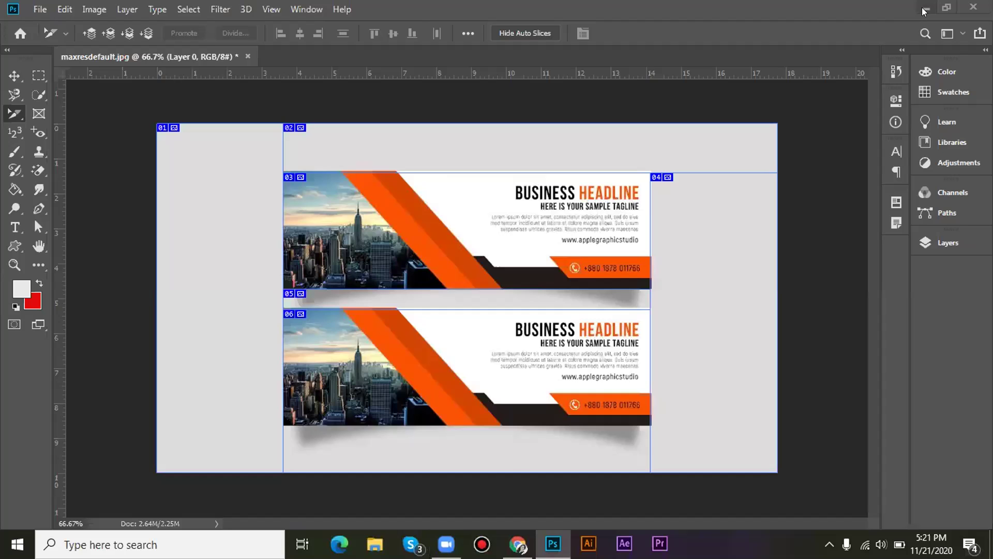
- Switch to the Windows desktop and open the exported maxresdefault.html to view the sliced page
left_click(923, 8)
left_click(910, 14)
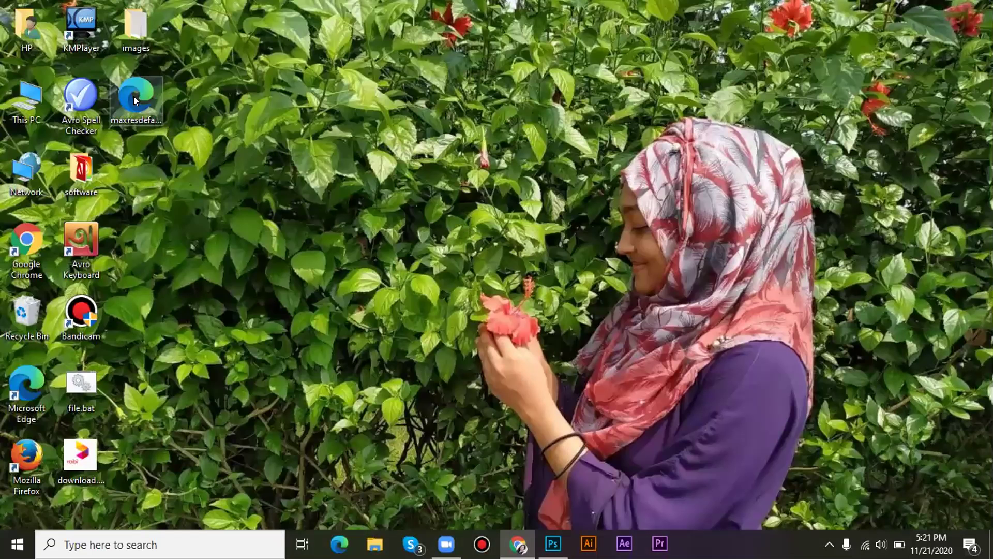
double_click(133, 96)
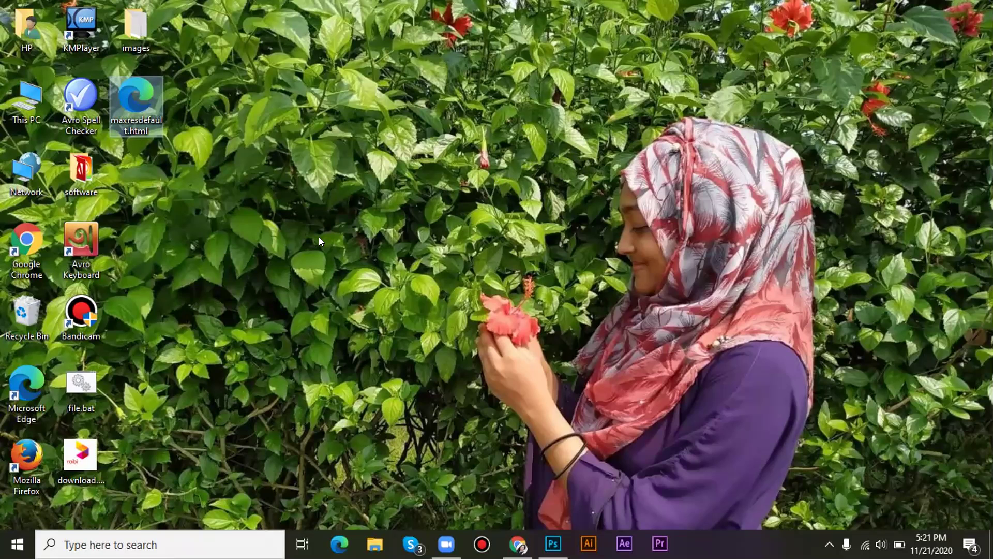
double_click(141, 104)
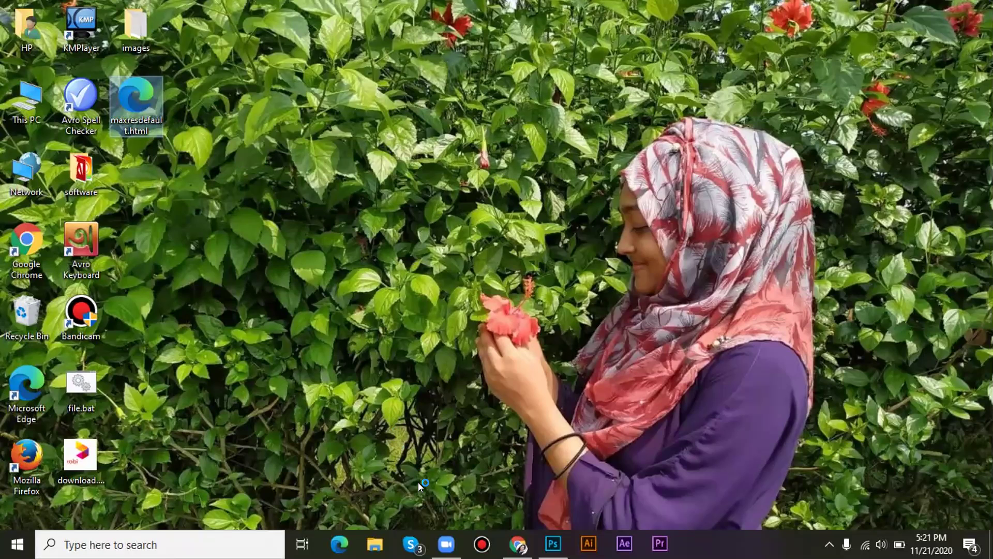